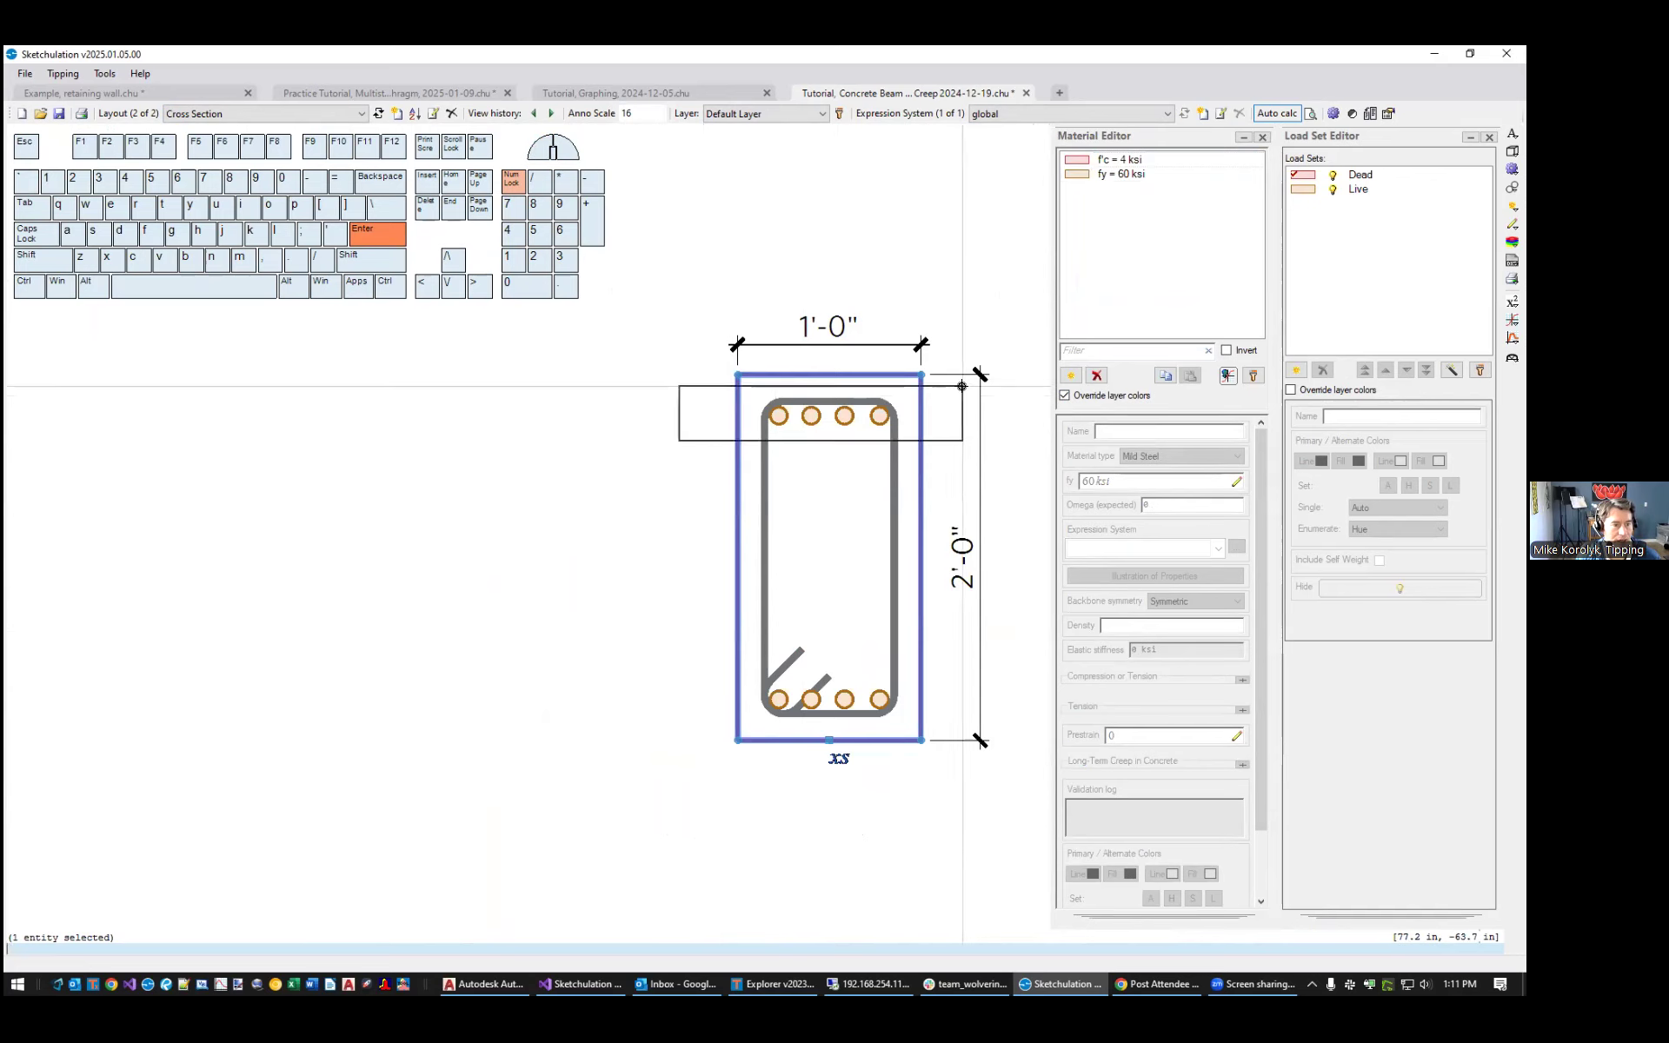
Inspect the Entity Tag settings of the concrete outline in the Entity Editor, and close the open editors
{"action": "key", "text": "Escape"}
{"action": "left_click_drag", "start_coordinate": [674, 447], "coordinate": [896, 398]}
{"action": "key", "text": "Escape"}
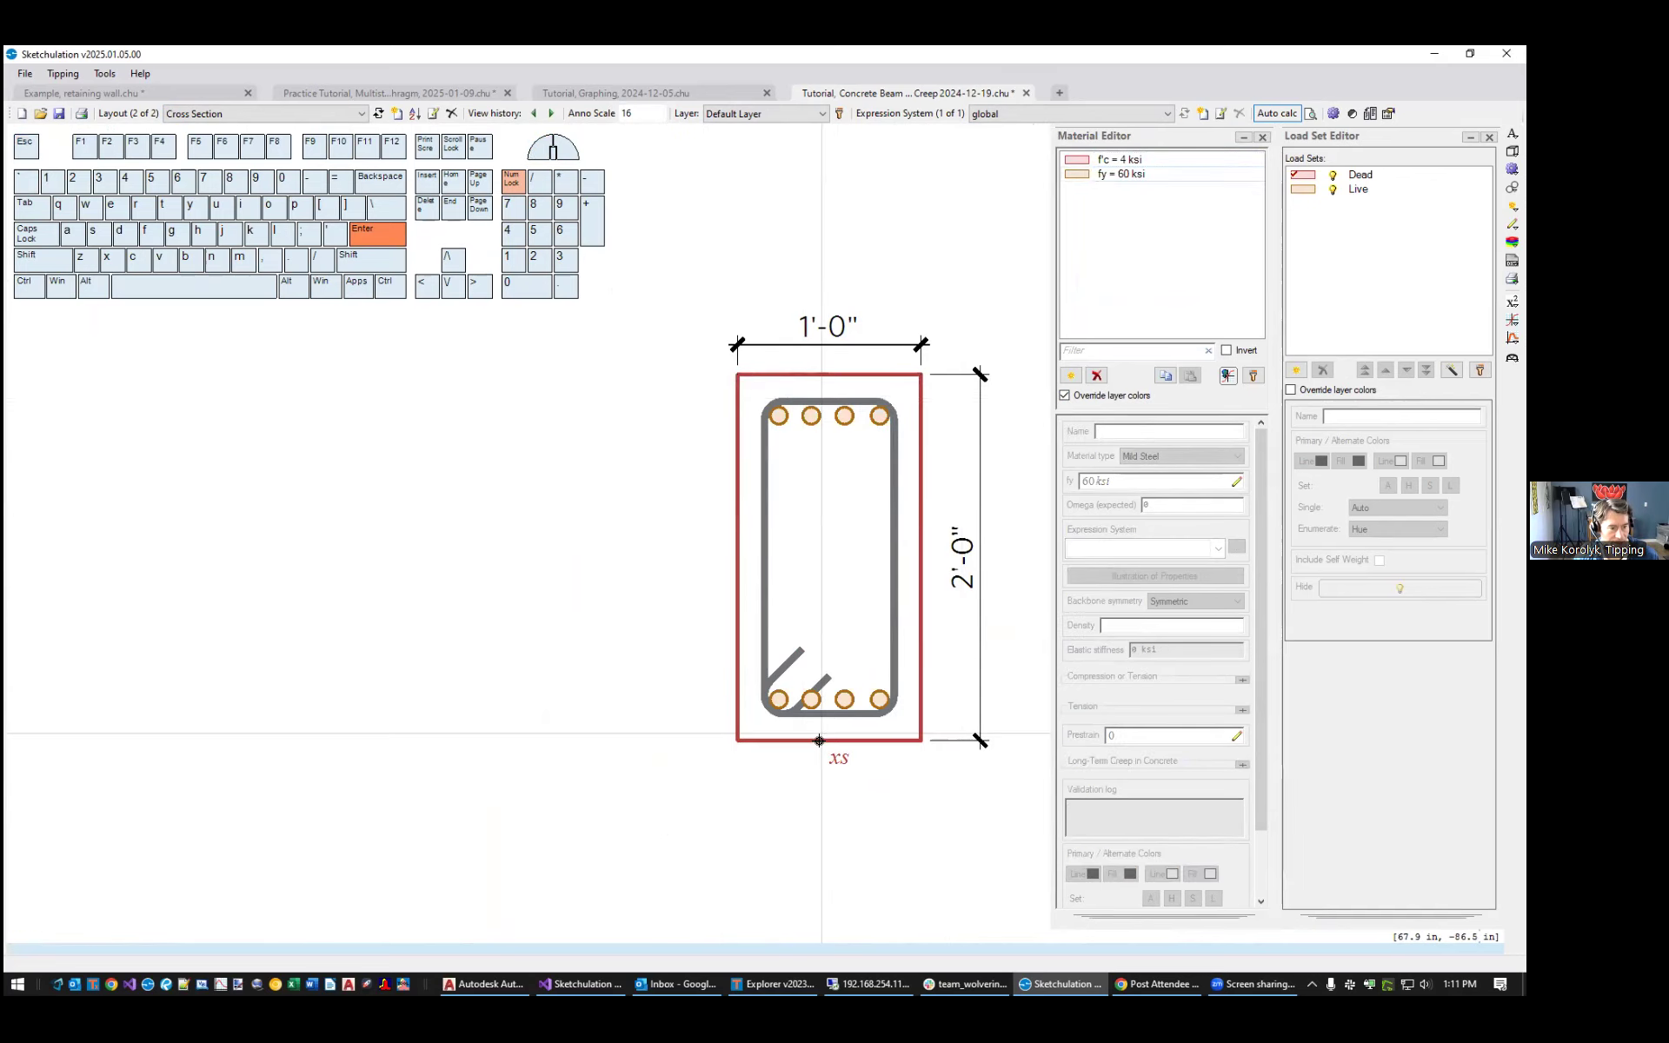
{"action": "left_click", "coordinate": [806, 740]}
{"action": "middle_click_drag", "start_coordinate": [805, 757], "coordinate": [631, 759]}
{"action": "type", "text": "mo"}
{"action": "key", "text": "Return"}
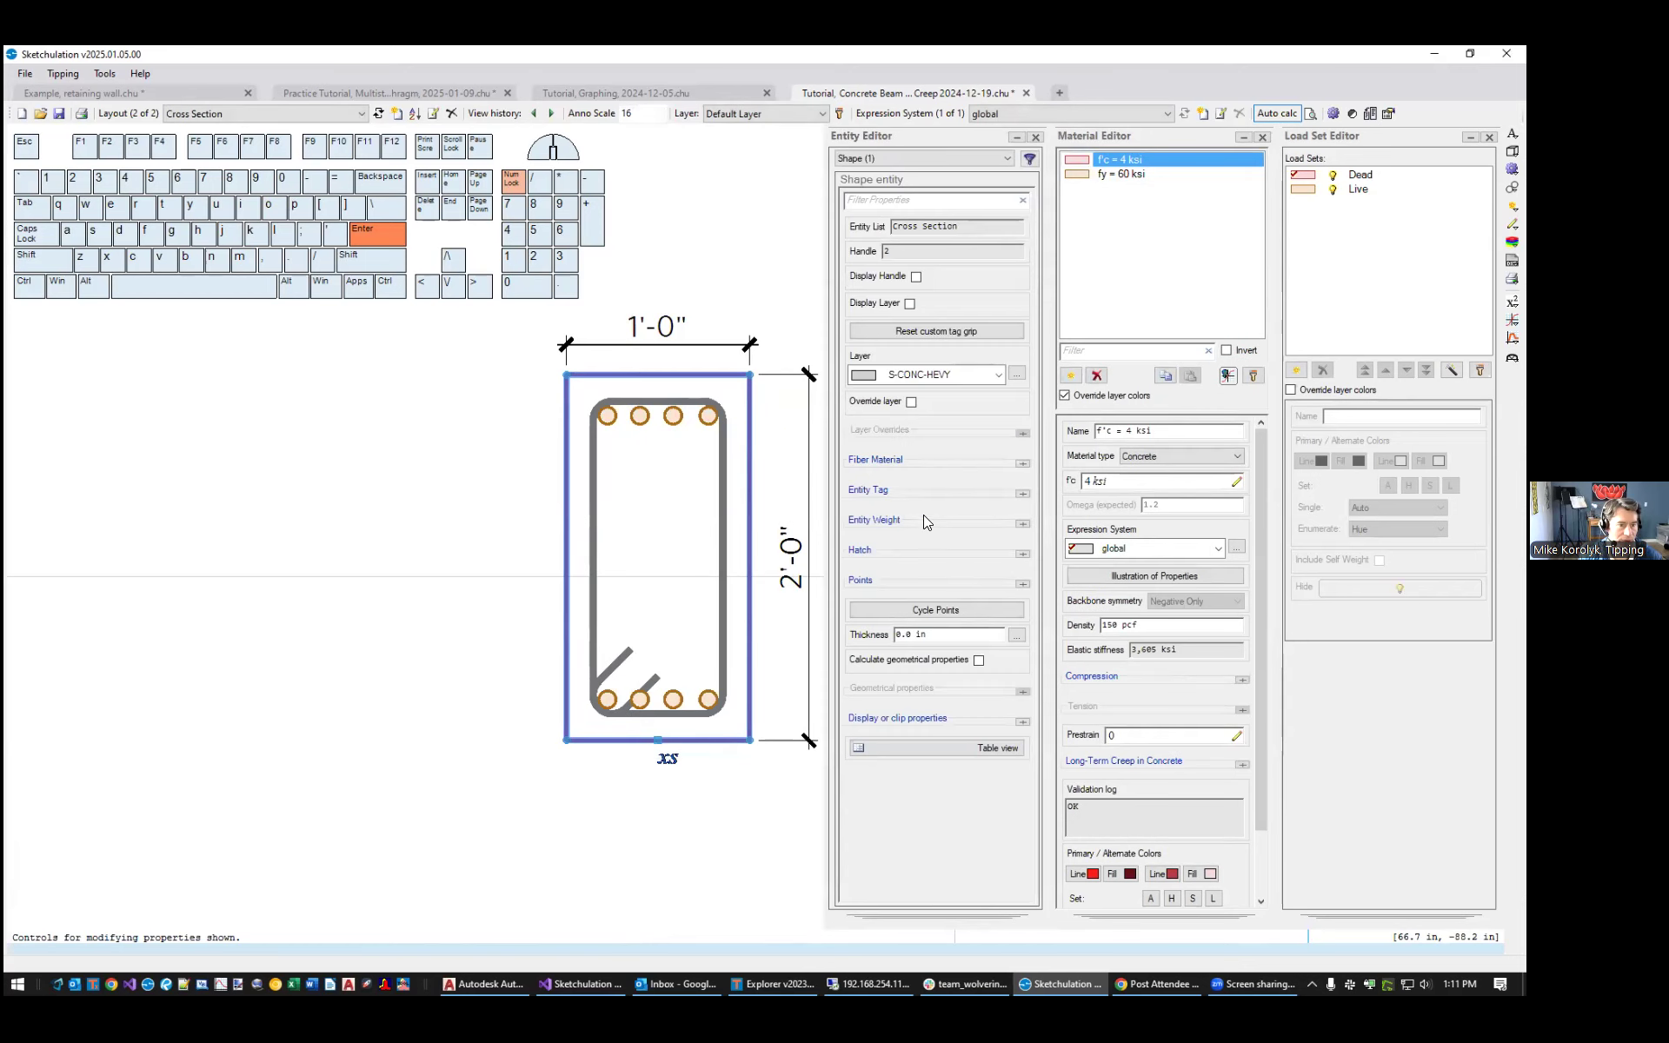
{"action": "left_click", "coordinate": [1023, 494]}
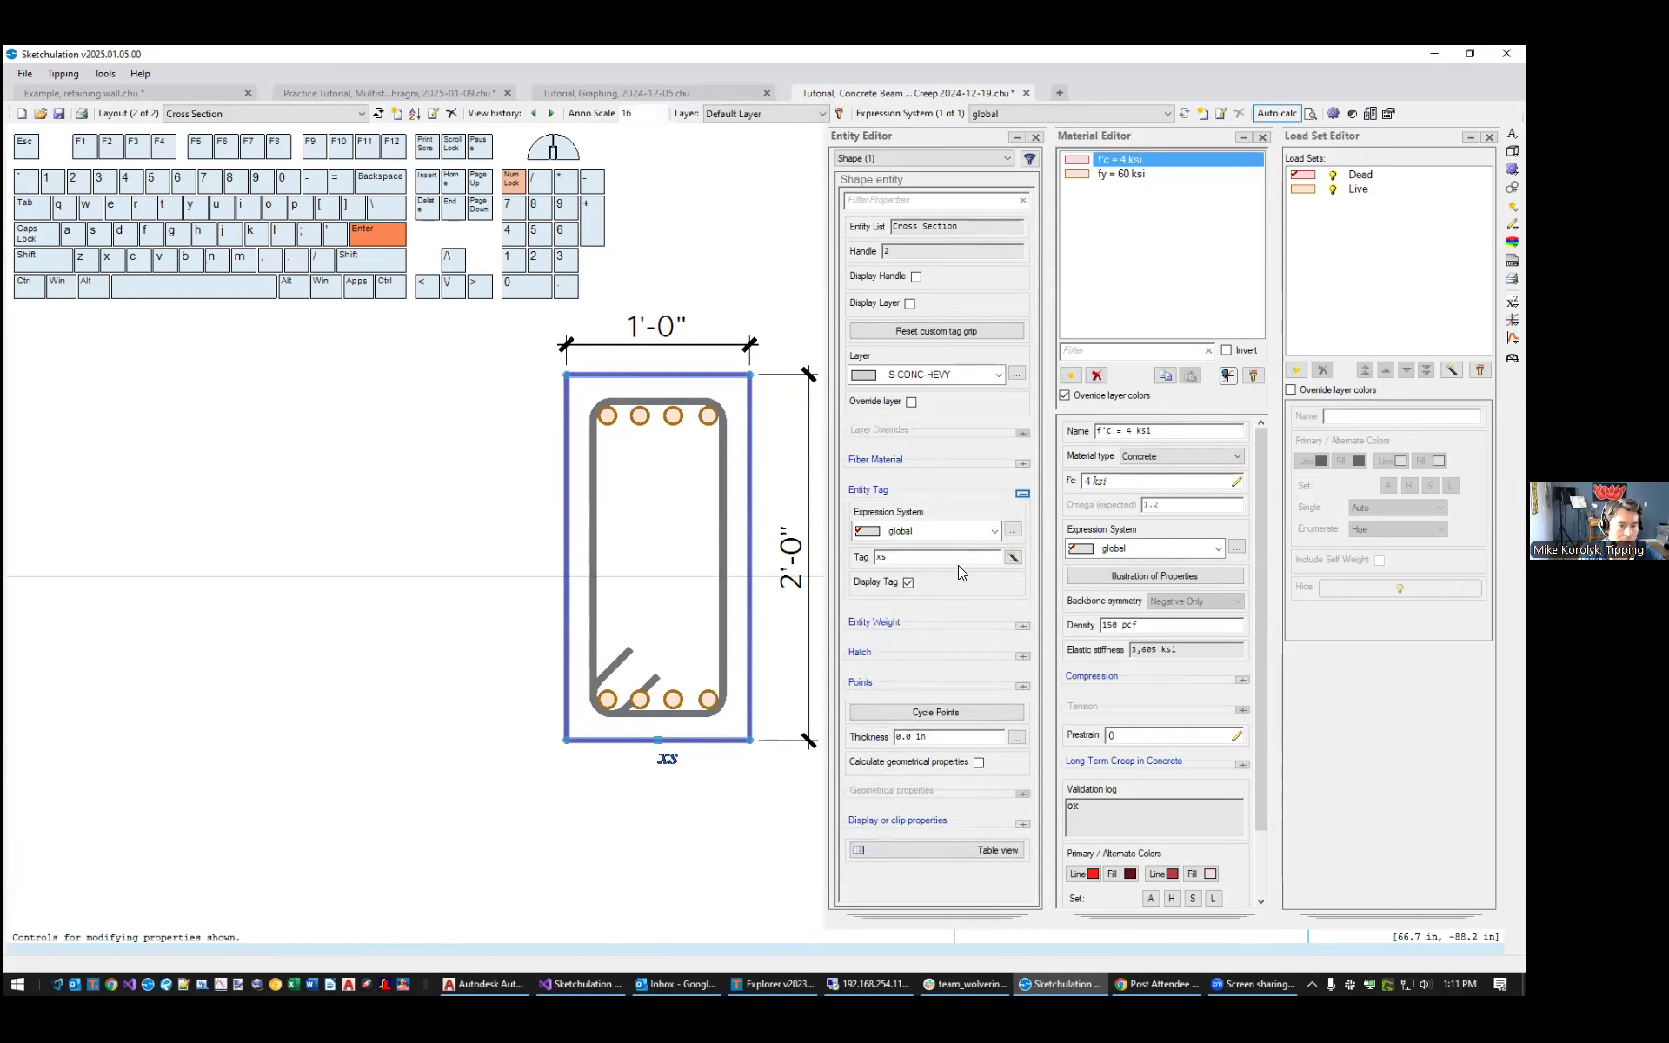
{"action": "middle_click_drag", "start_coordinate": [668, 564], "coordinate": [544, 613]}
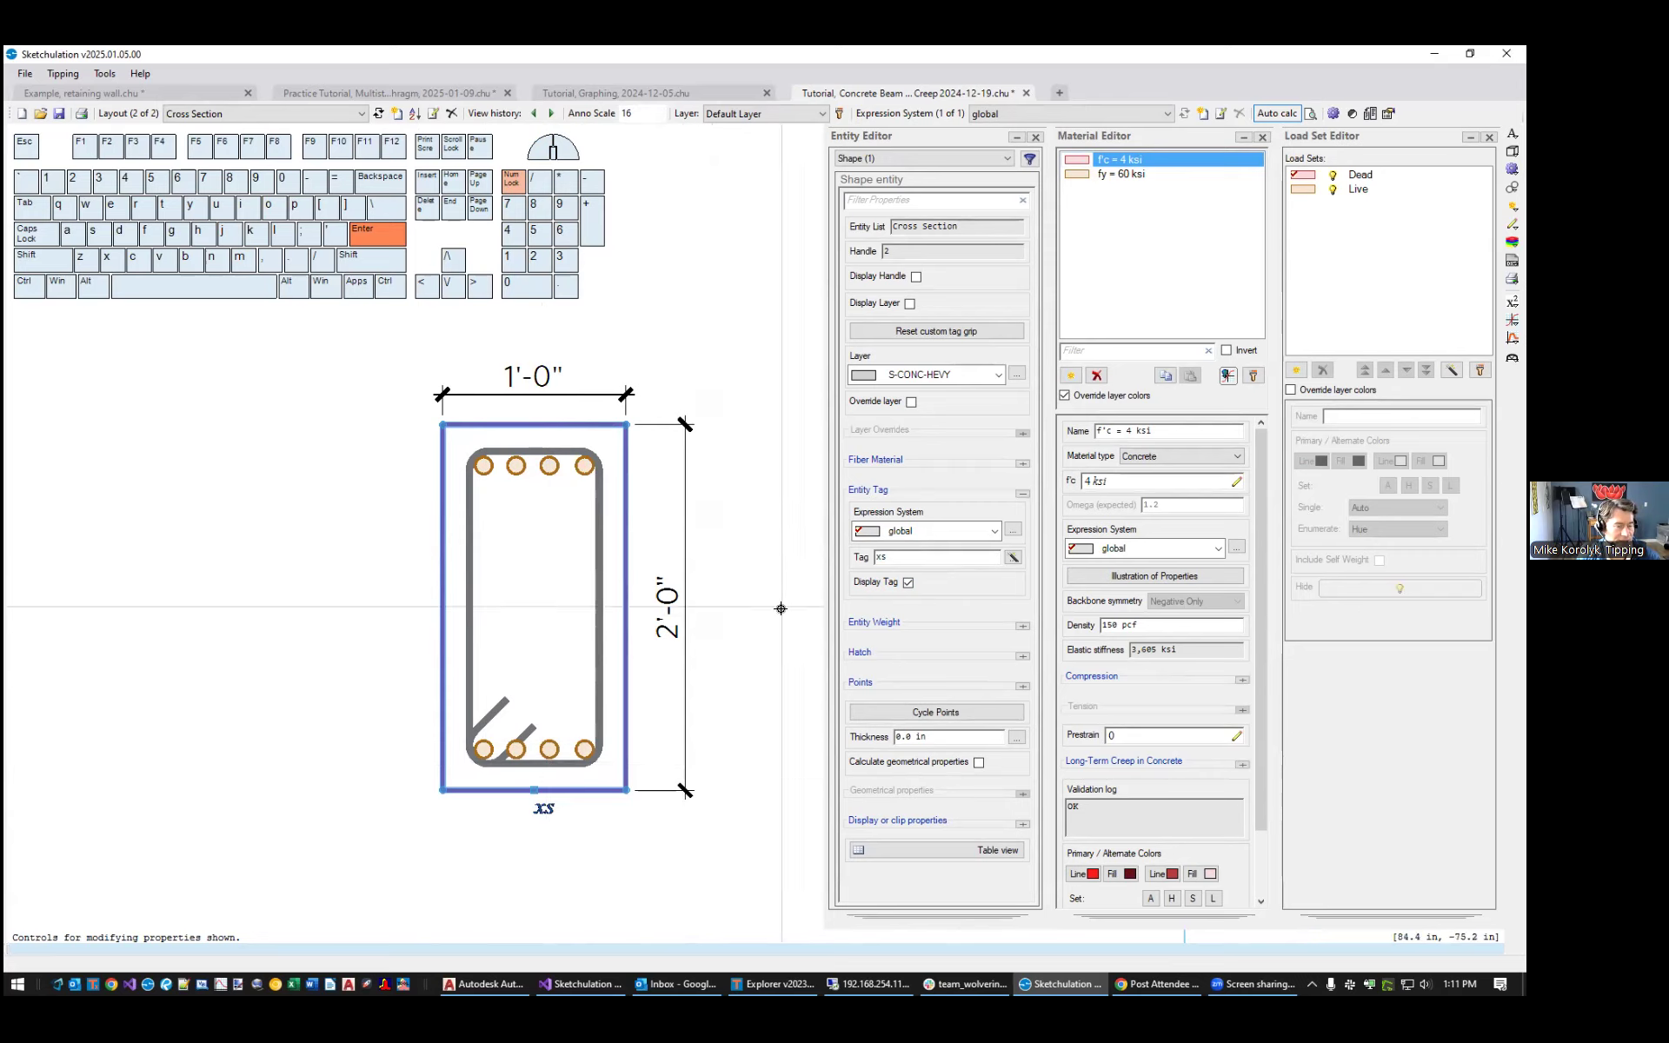
{"action": "key", "text": "Escape"}
{"action": "left_click", "coordinate": [1037, 137], "text": "ctrl"}
Open the Frame Element Type Editor
{"action": "middle_click_drag", "start_coordinate": [988, 350], "coordinate": [1043, 347]}
{"action": "scroll", "coordinate": [1043, 346], "scroll_direction": "down", "scroll_amount": 1}
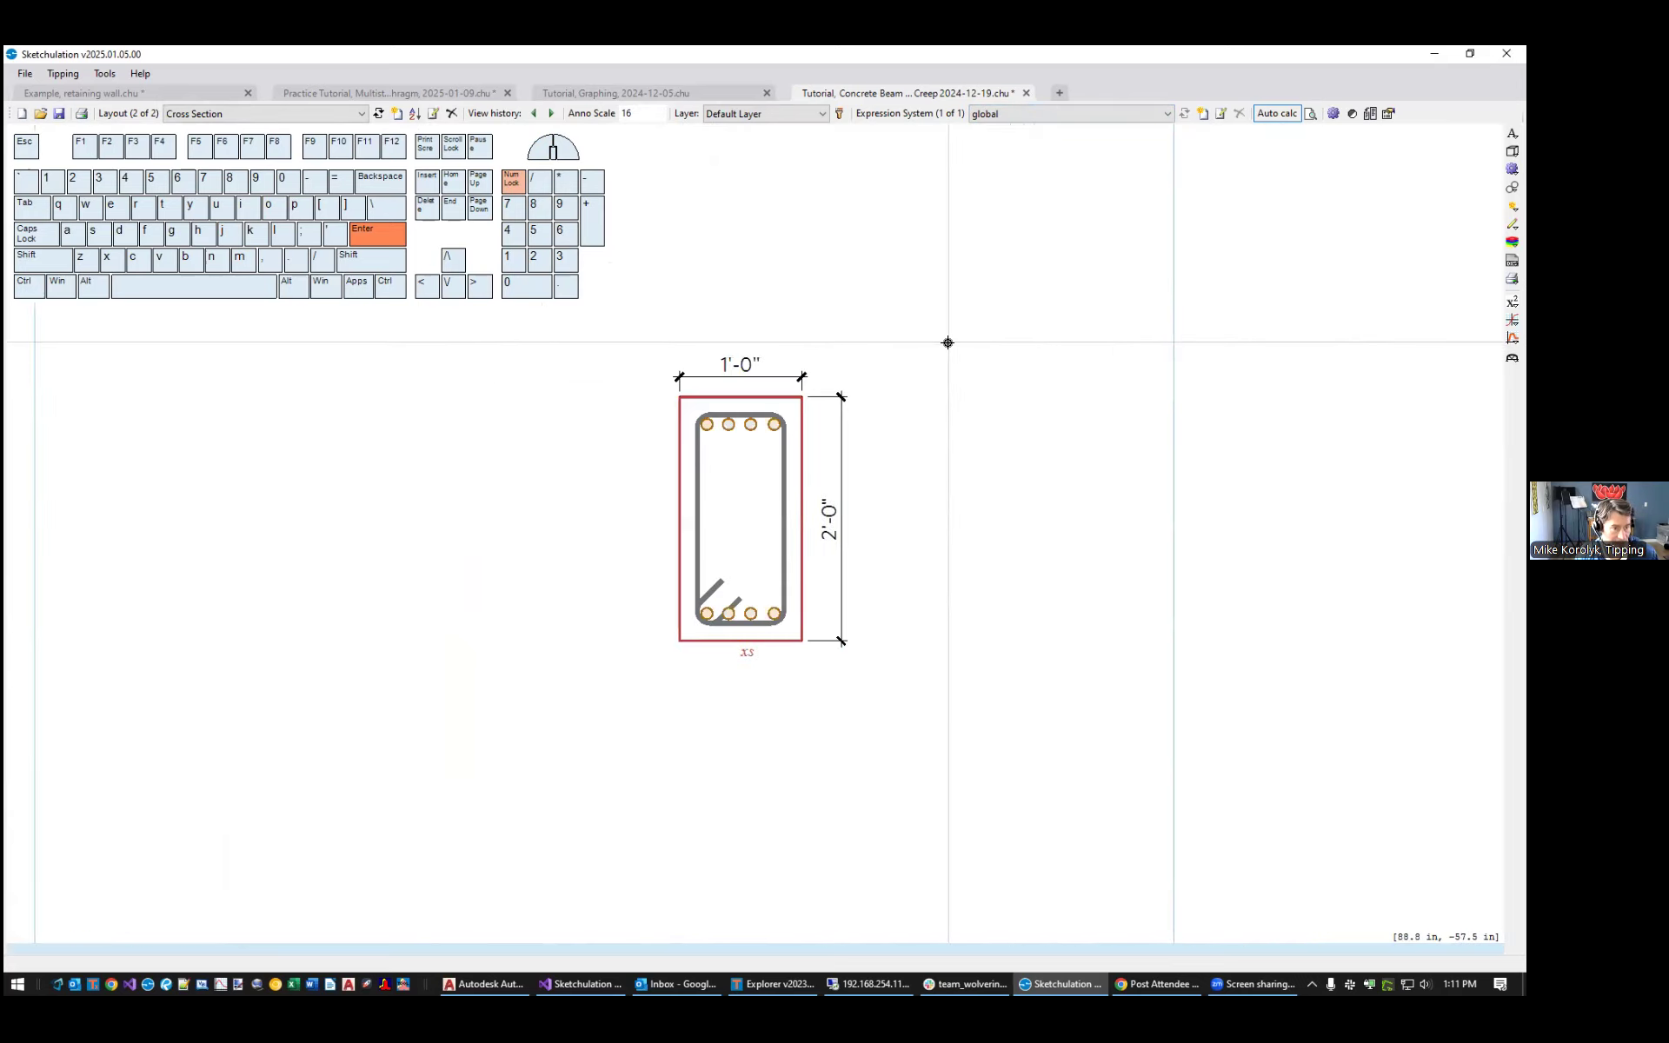
{"action": "type", "text": "fet"}
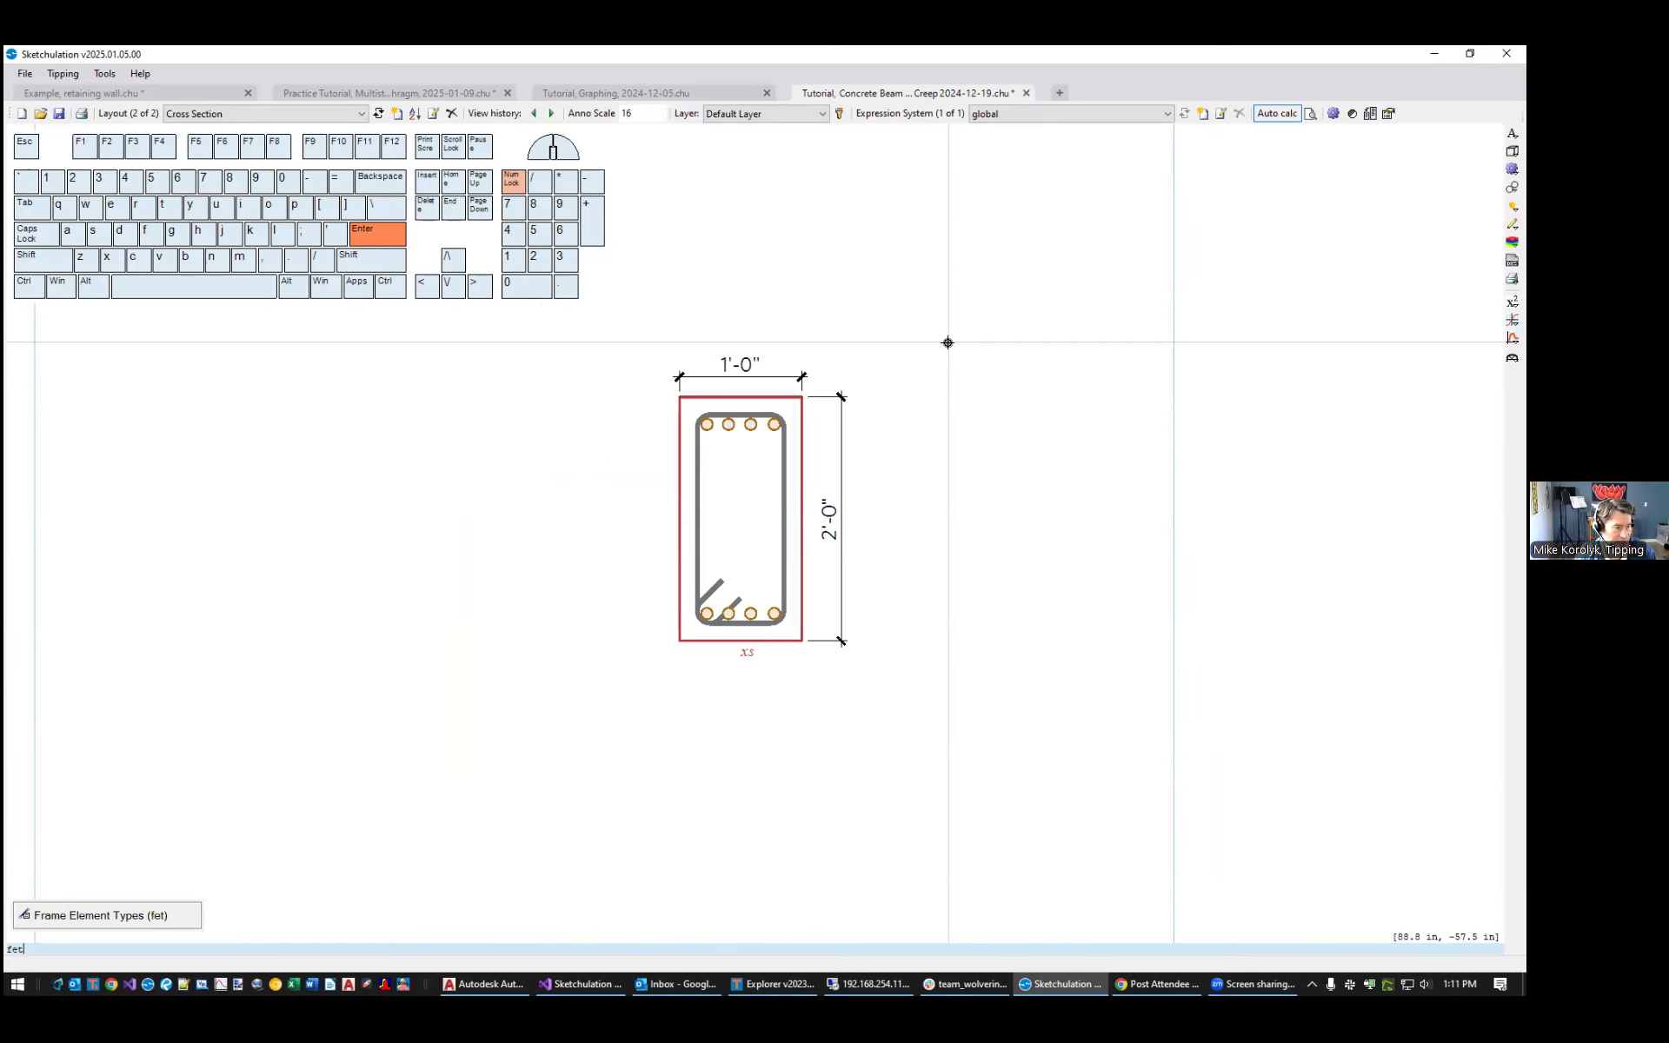
{"action": "key", "text": "Return"}
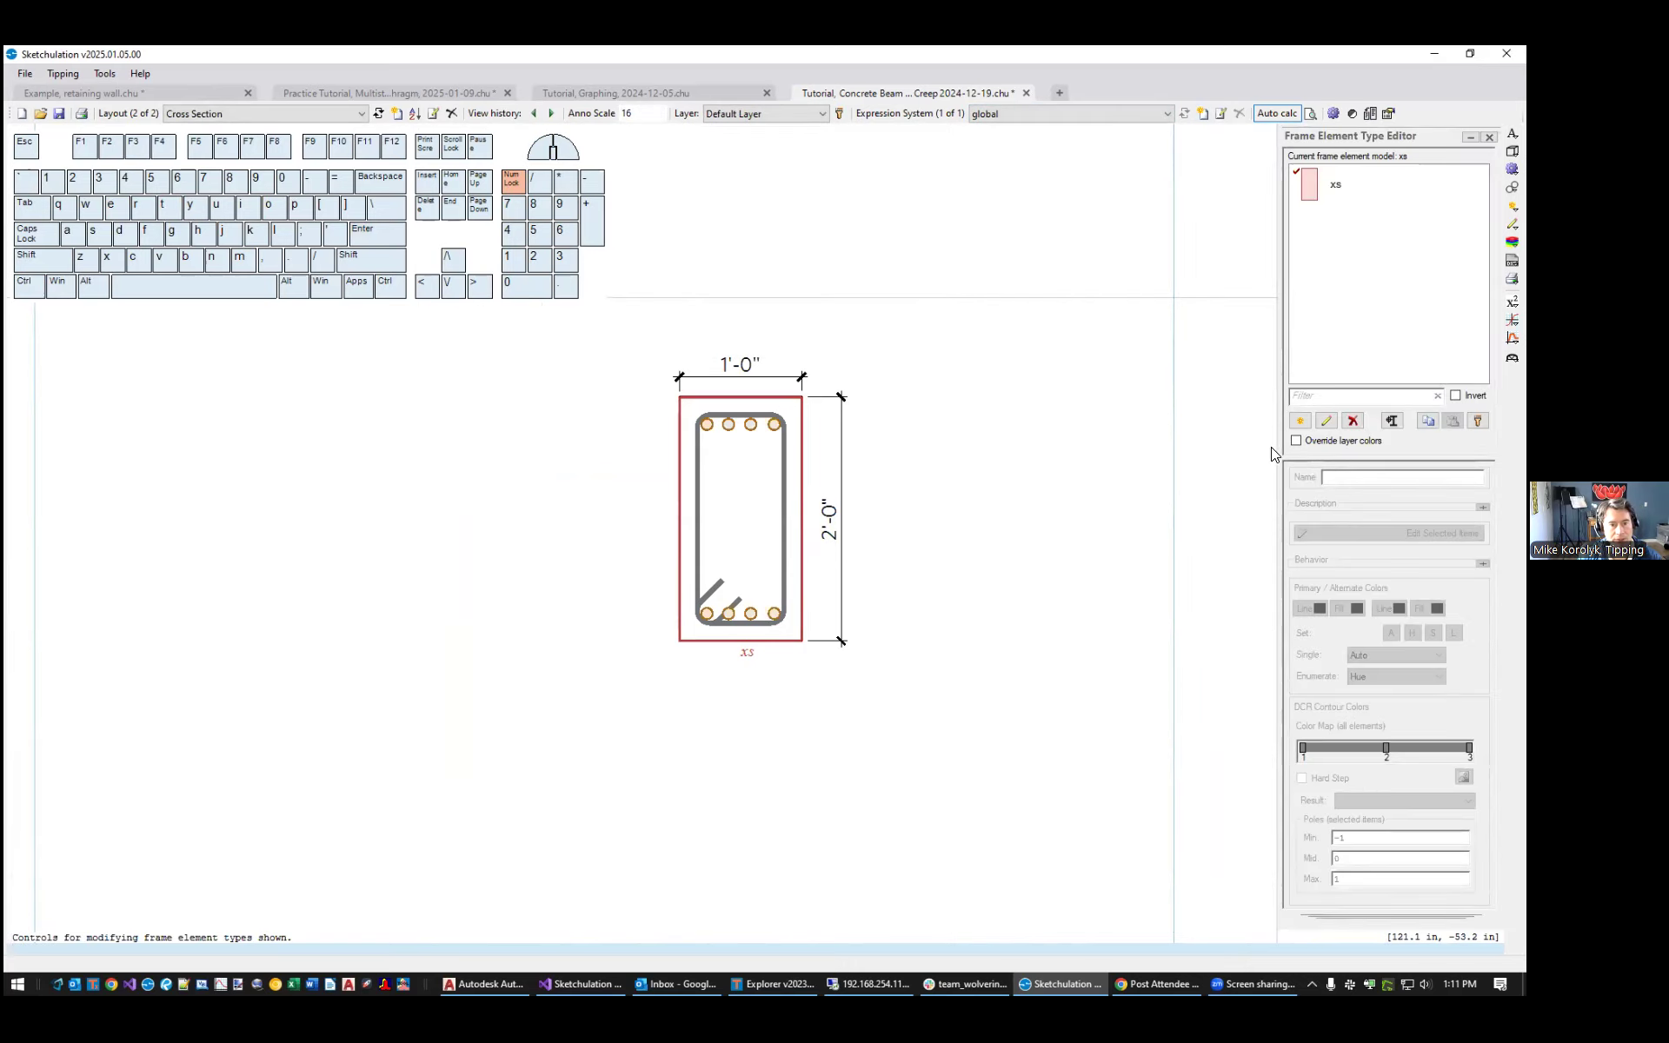
{"action": "left_click", "coordinate": [1300, 421]}
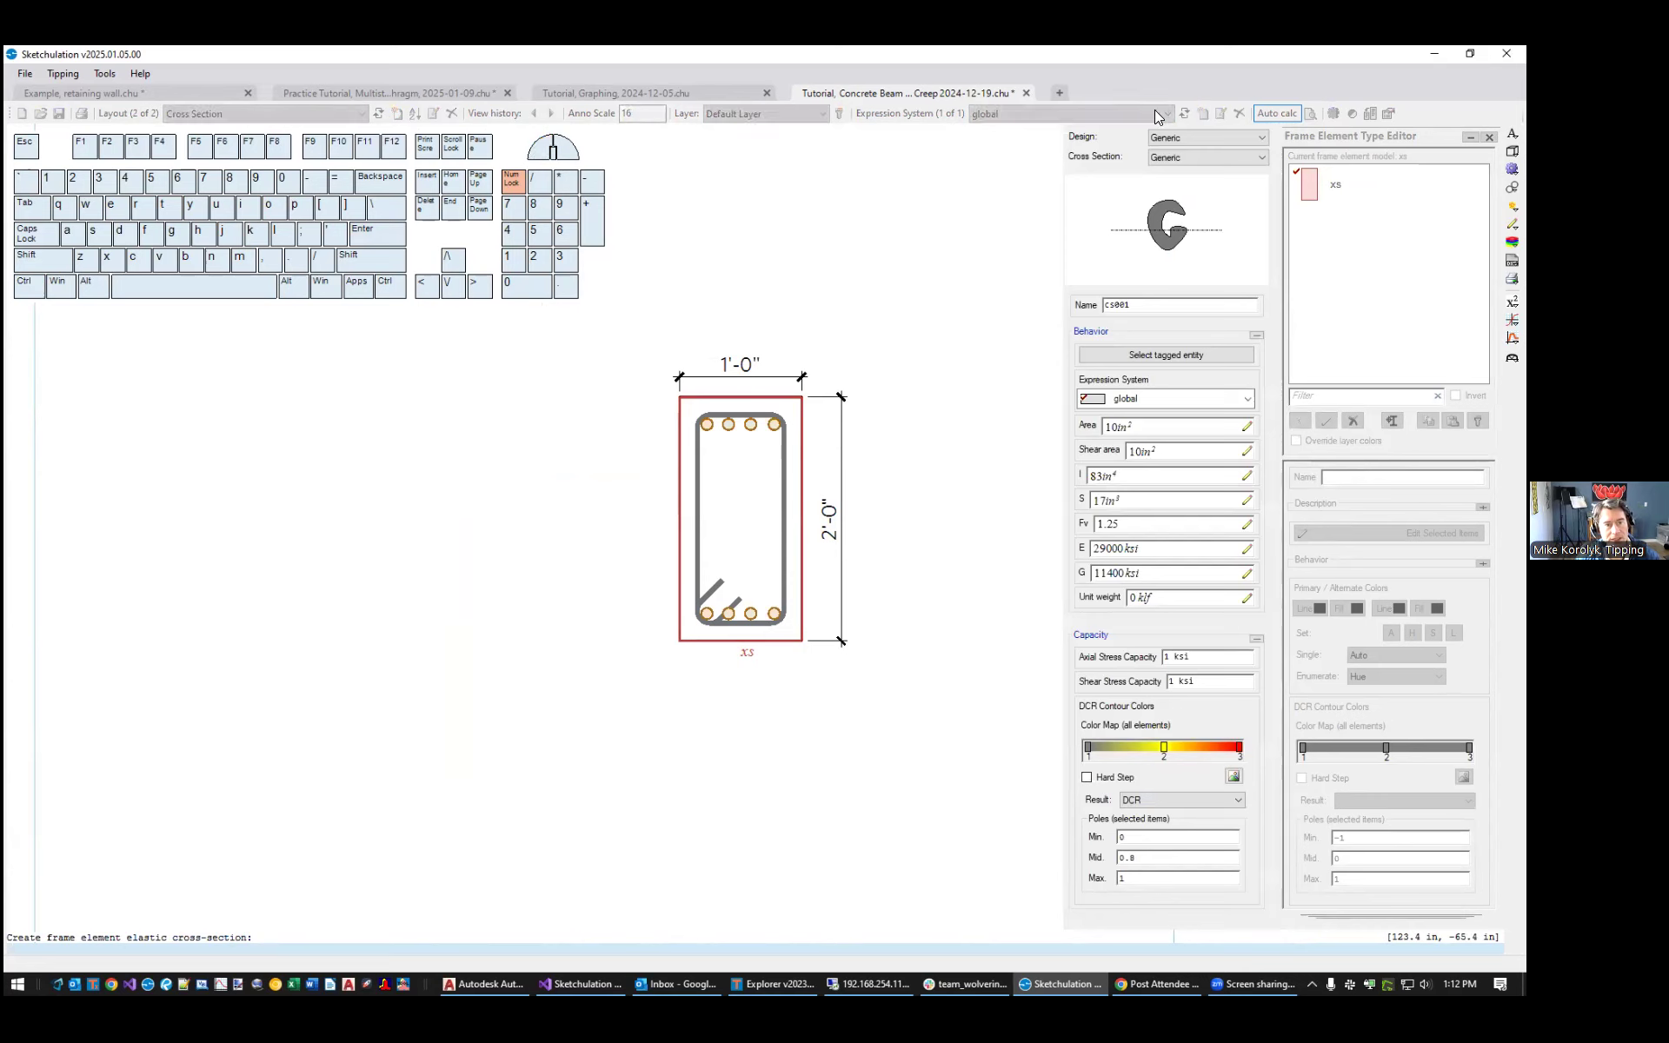
{"action": "left_click", "coordinate": [1194, 137]}
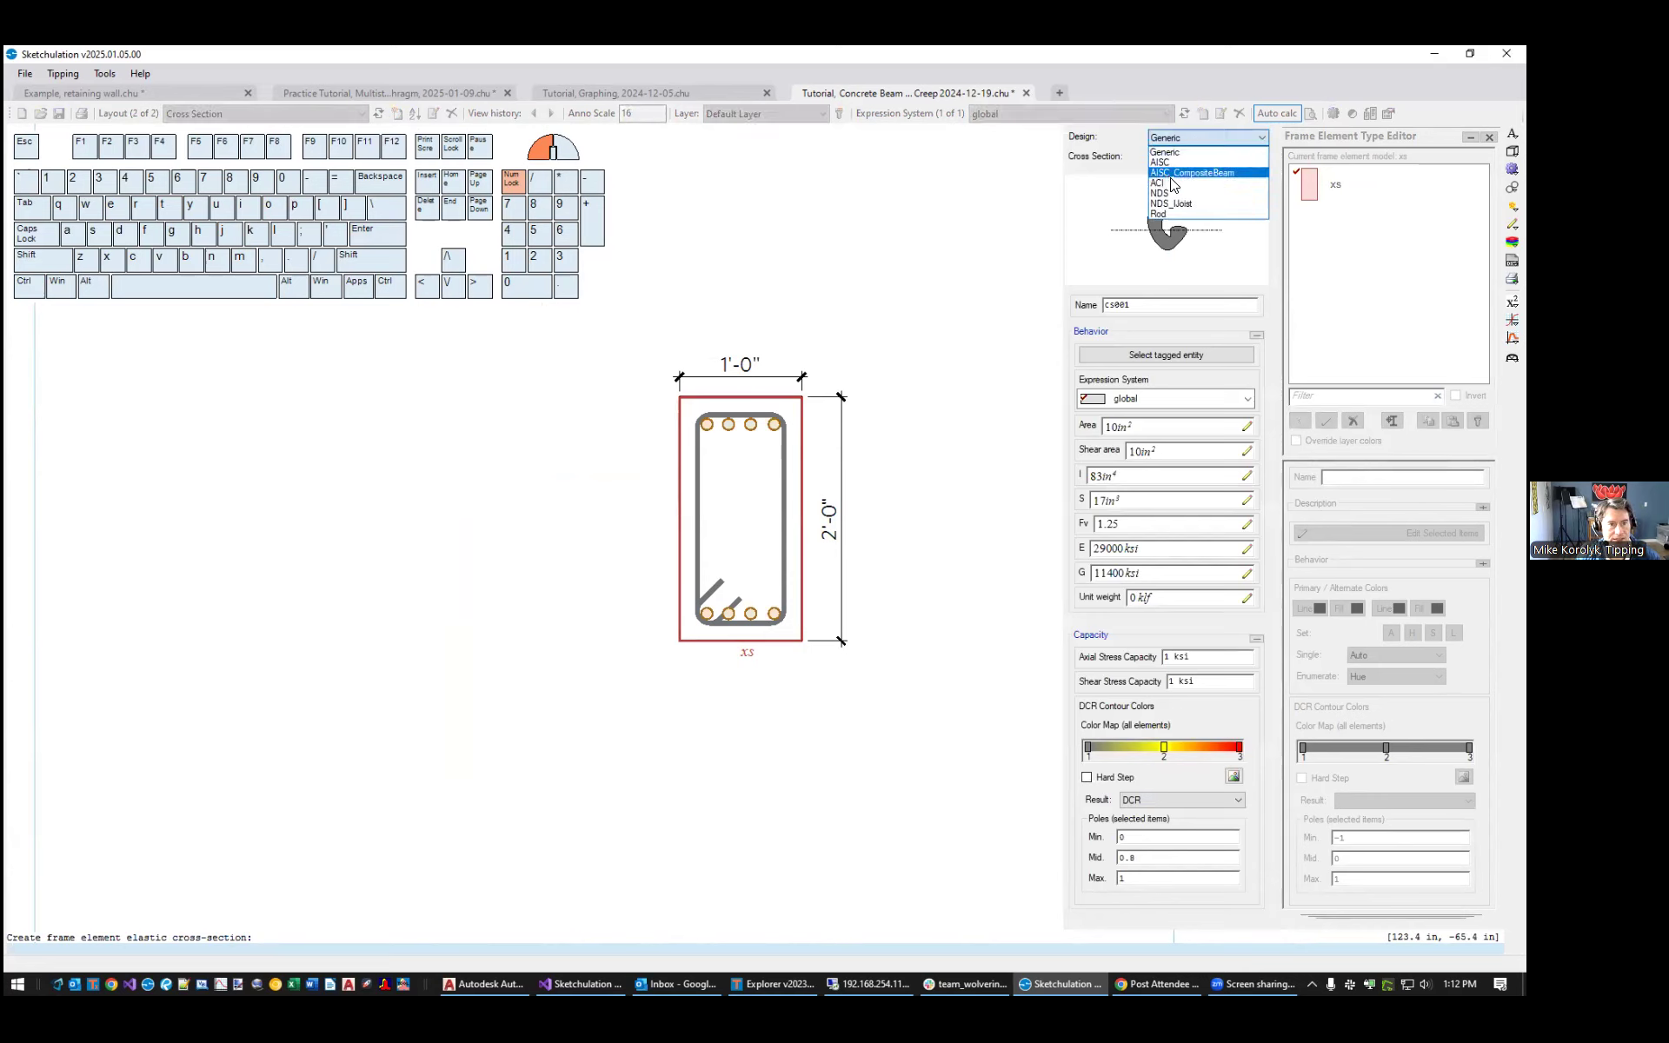
{"action": "left_click", "coordinate": [1165, 182]}
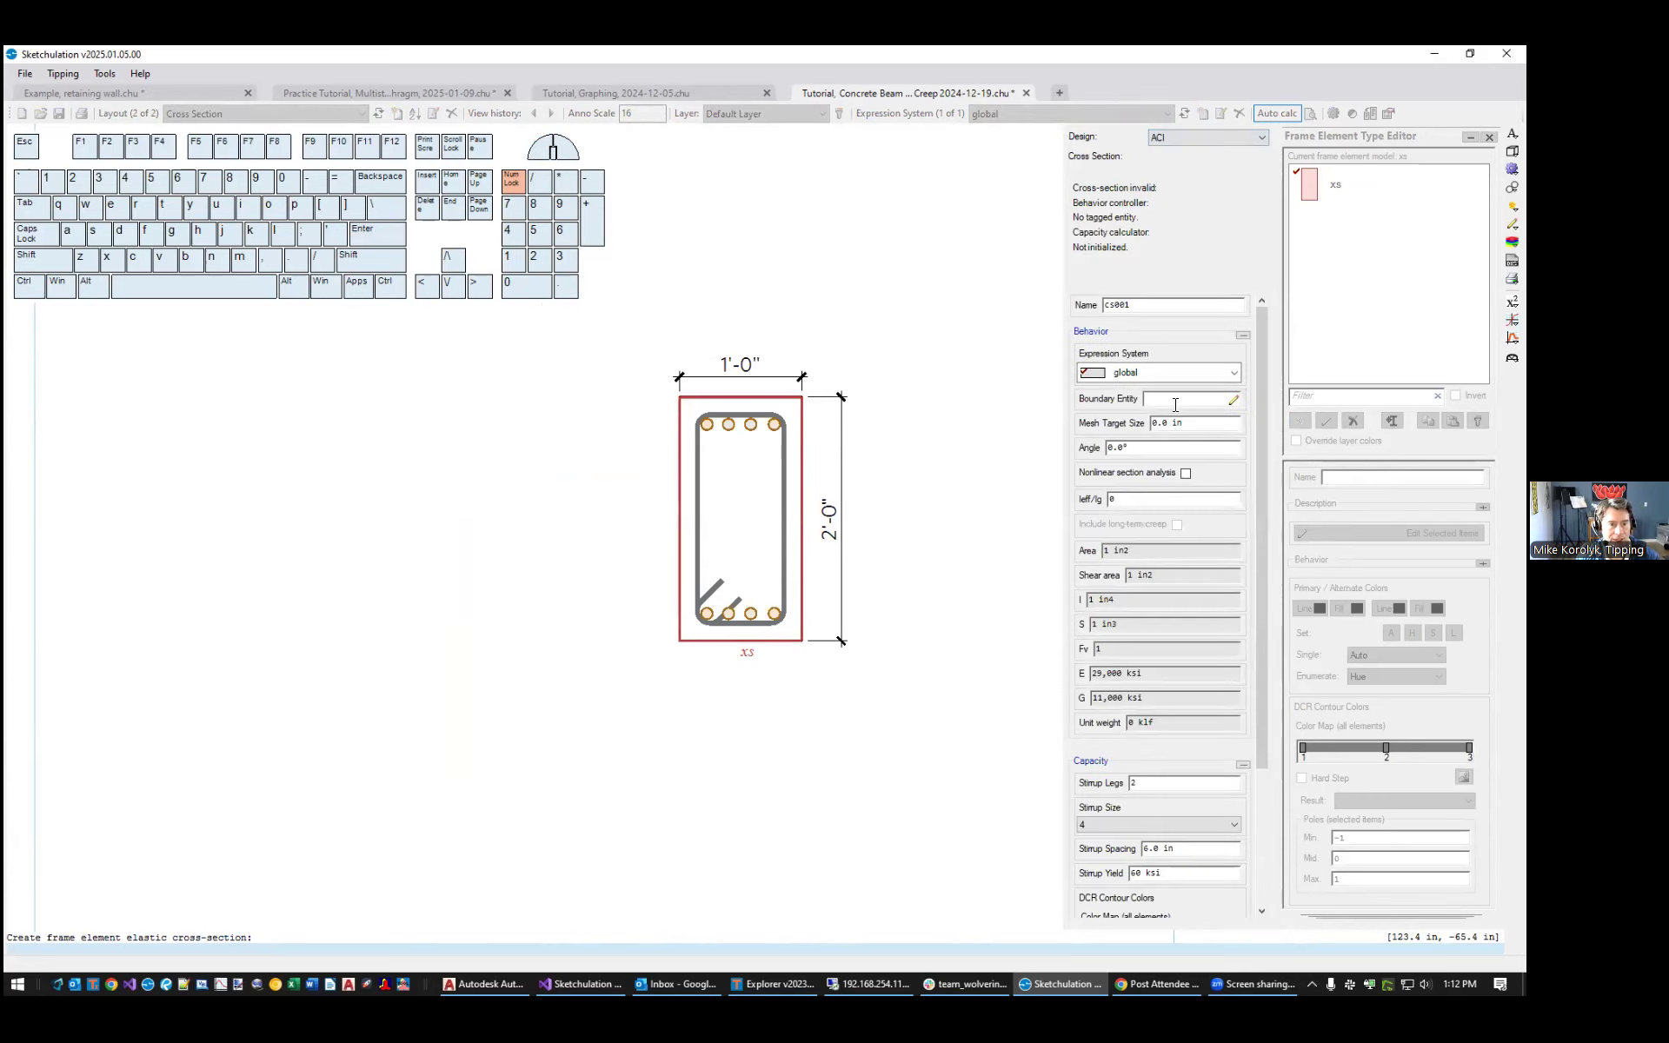
{"action": "type", "text": "xs"}
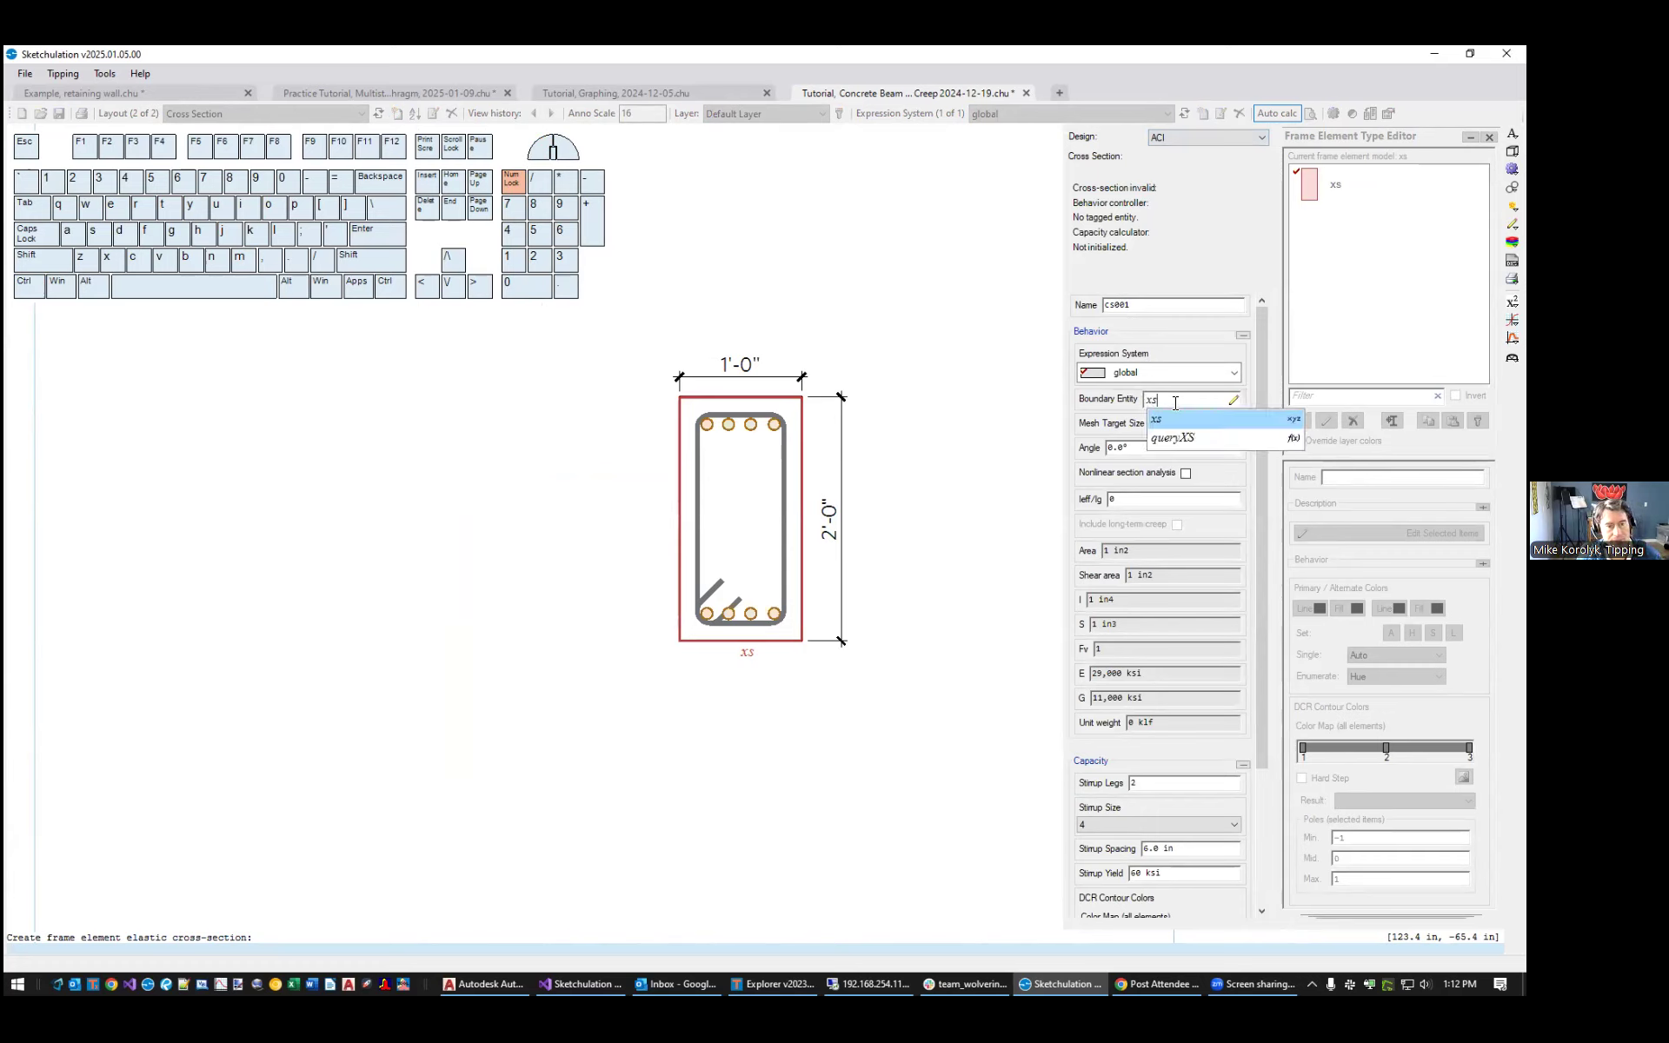
{"action": "key", "text": "Escape"}
Highlight the xs frame element type, and turn off the fiber materials' layer color override
{"action": "left_click", "coordinate": [1330, 185]}
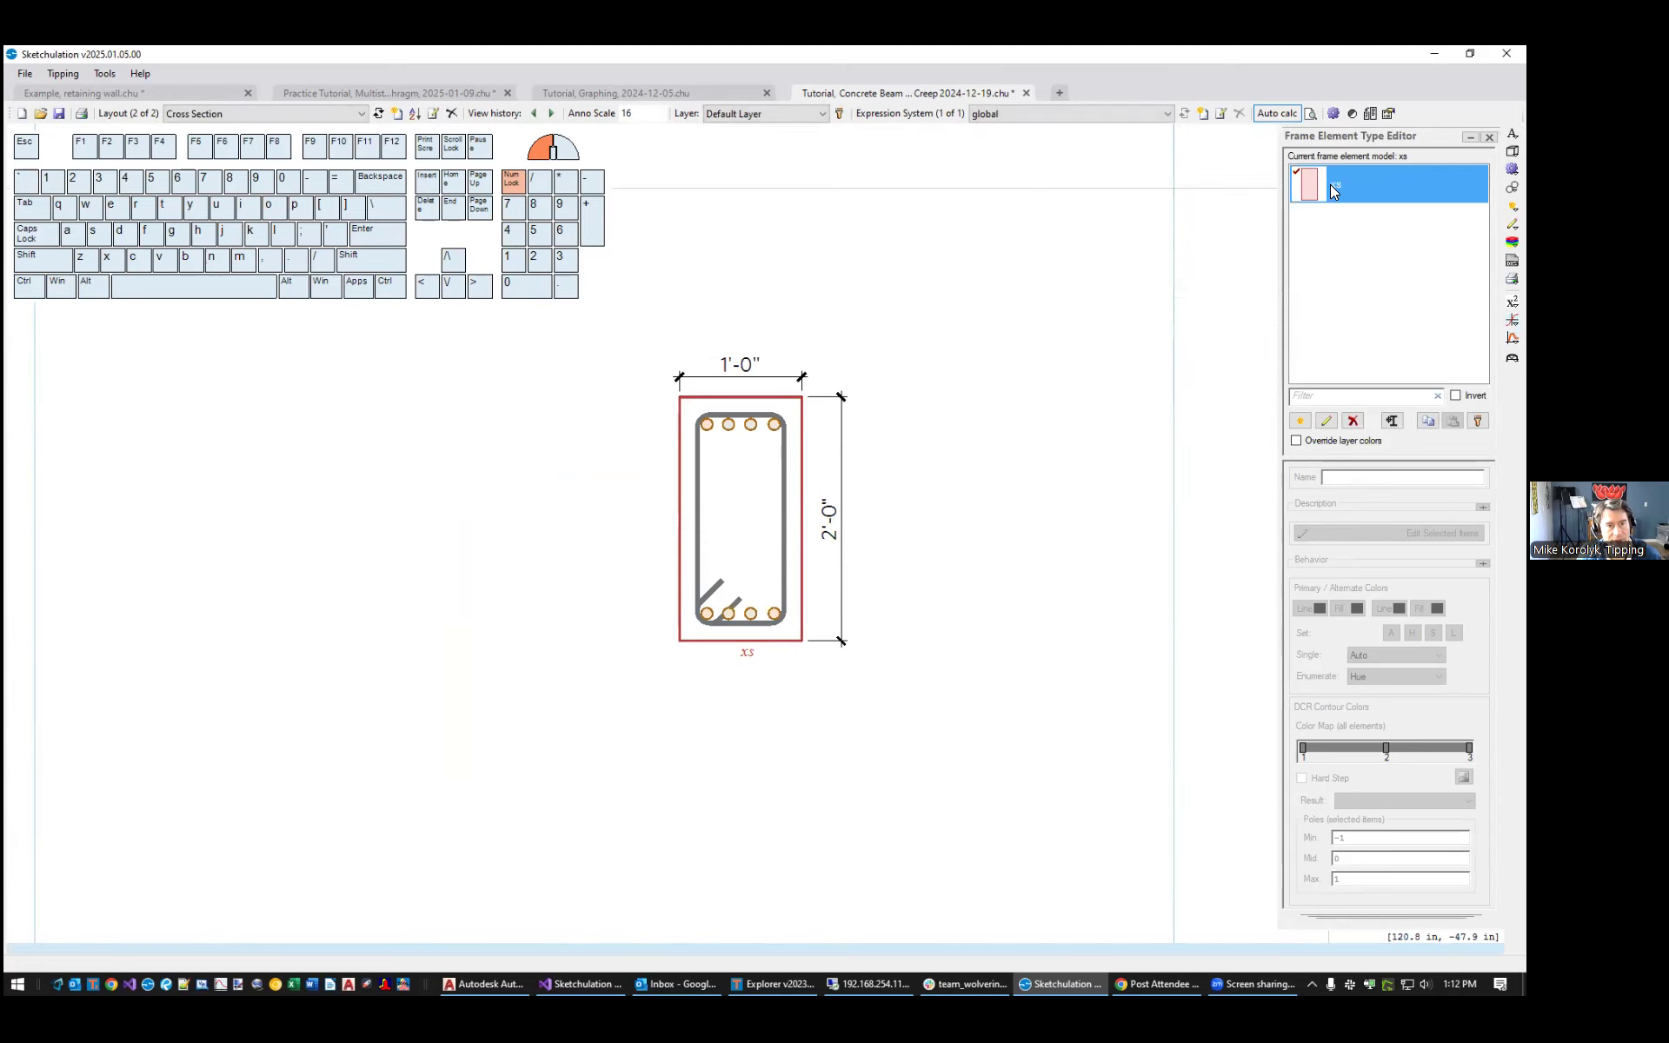
{"action": "middle_click_drag", "start_coordinate": [1100, 313], "coordinate": [951, 367]}
{"action": "key", "text": "Escape"}
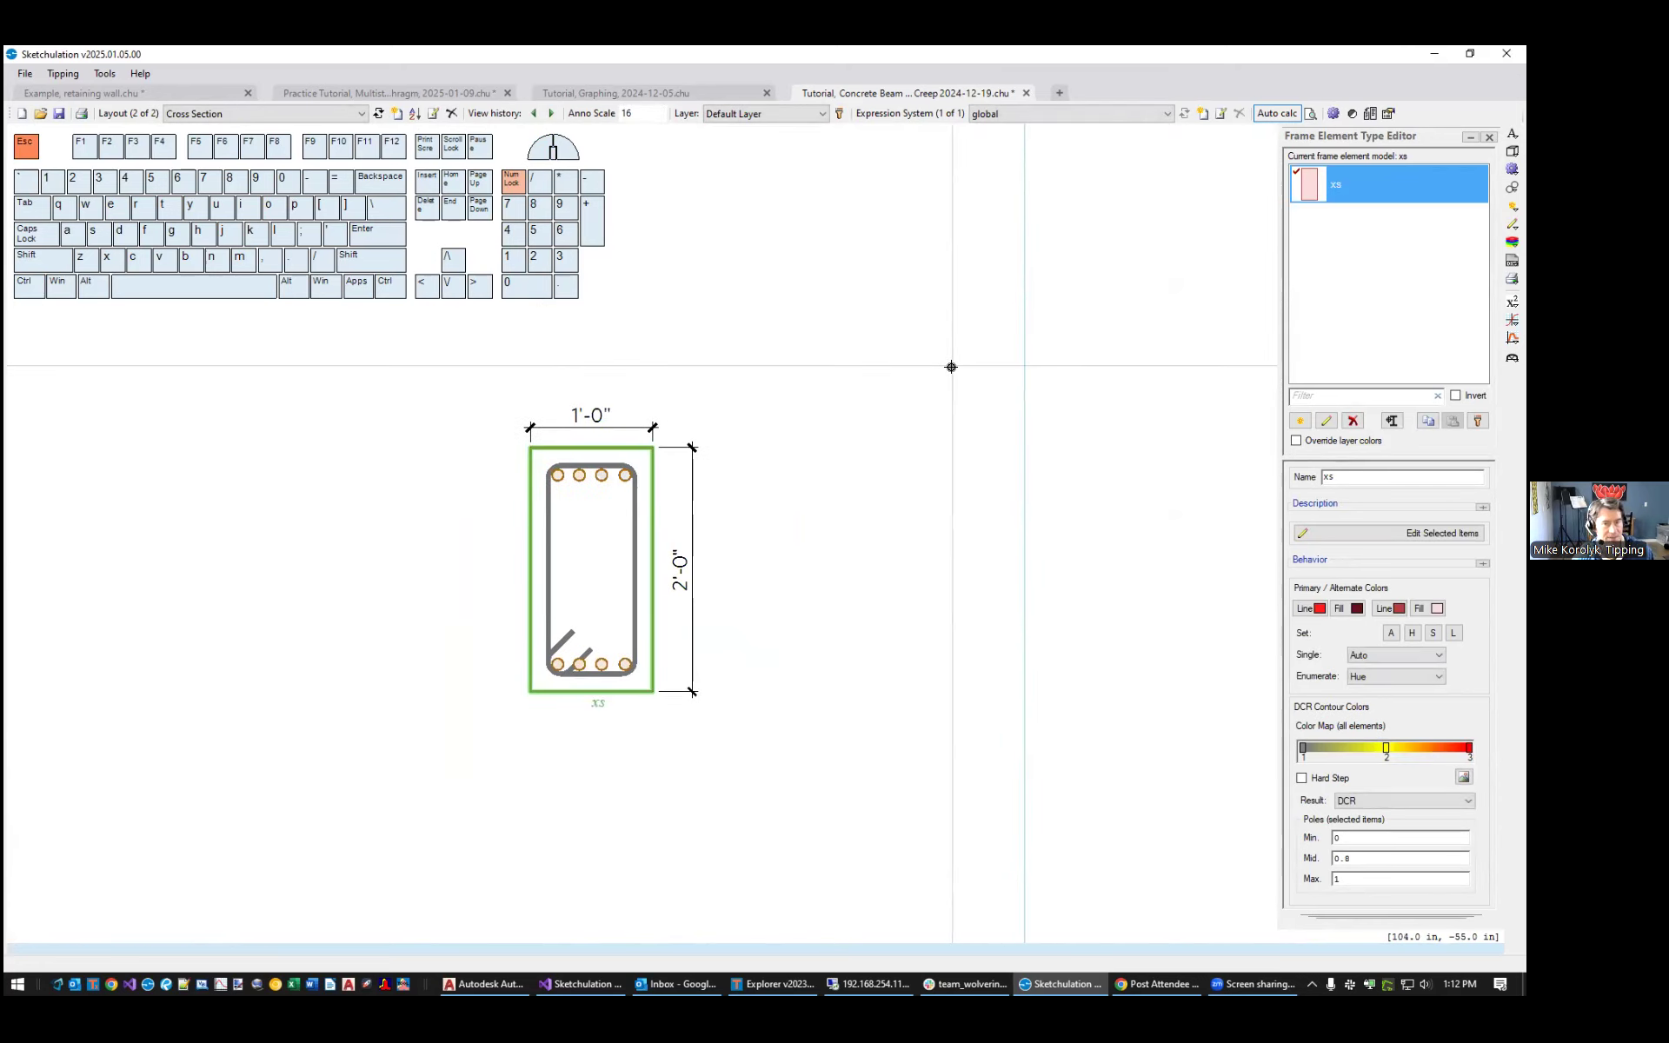
{"action": "type", "text": "fet"}
{"action": "key", "text": "Return"}
{"action": "type", "text": "fm"}
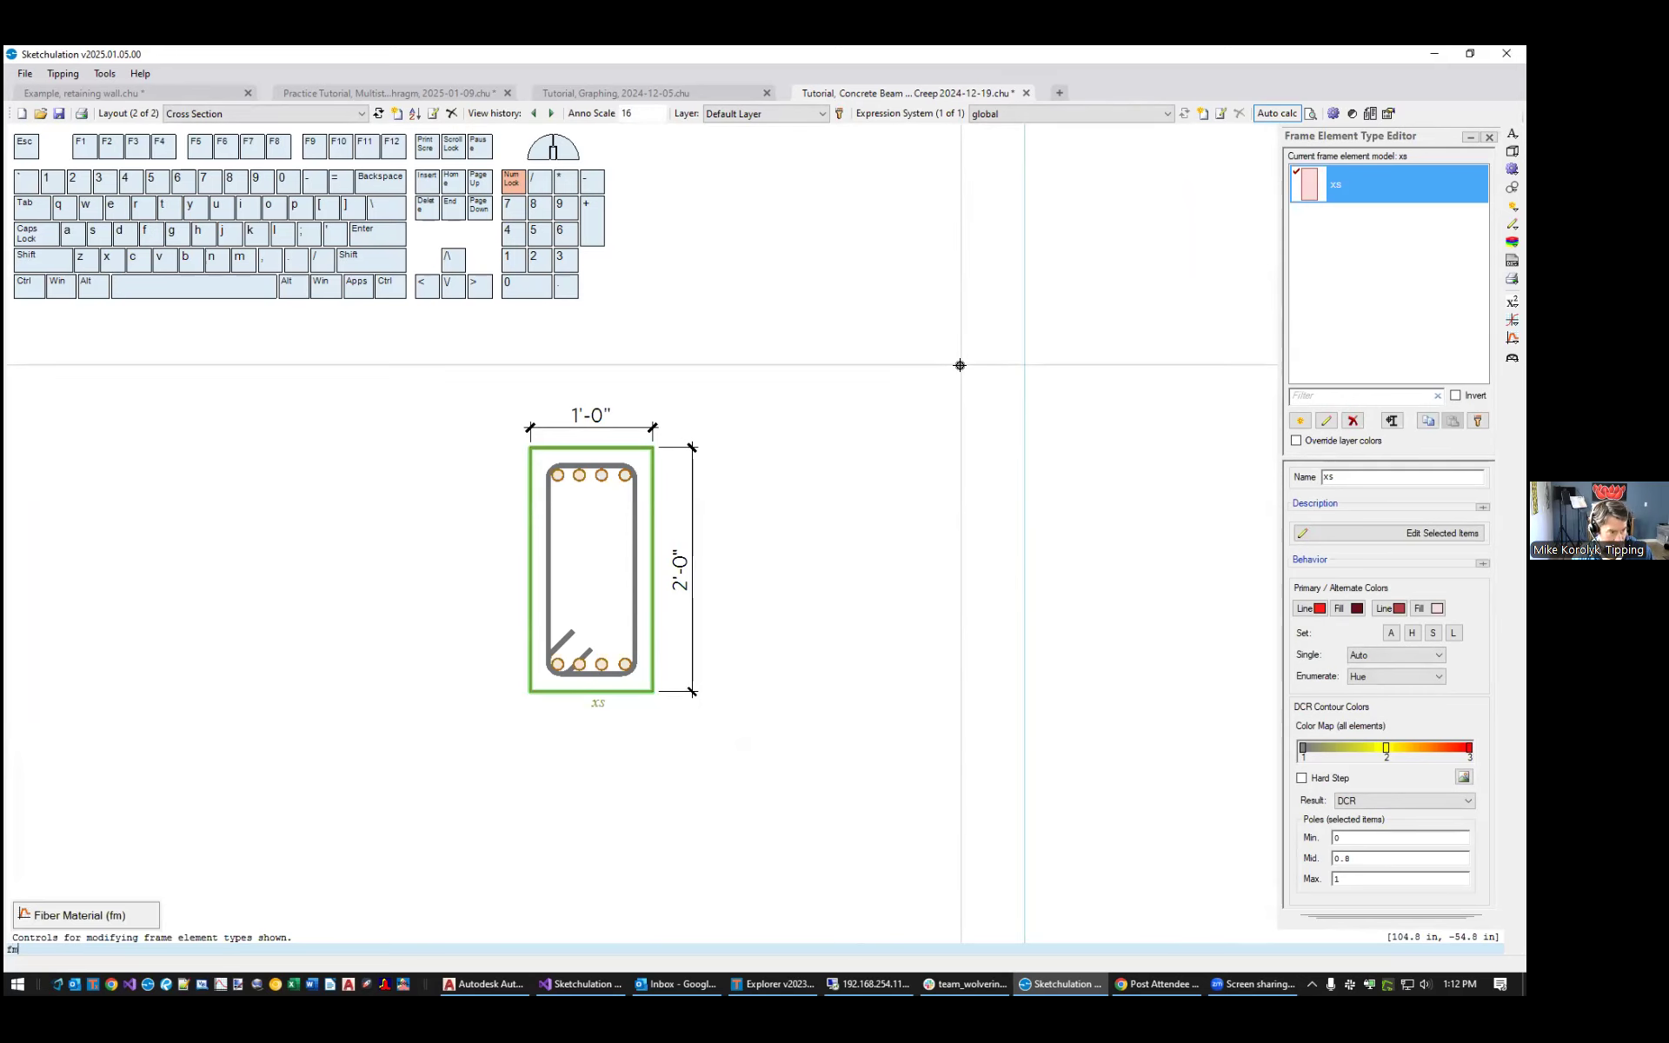
{"action": "key", "text": "Return"}
{"action": "left_click", "coordinate": [1117, 393]}
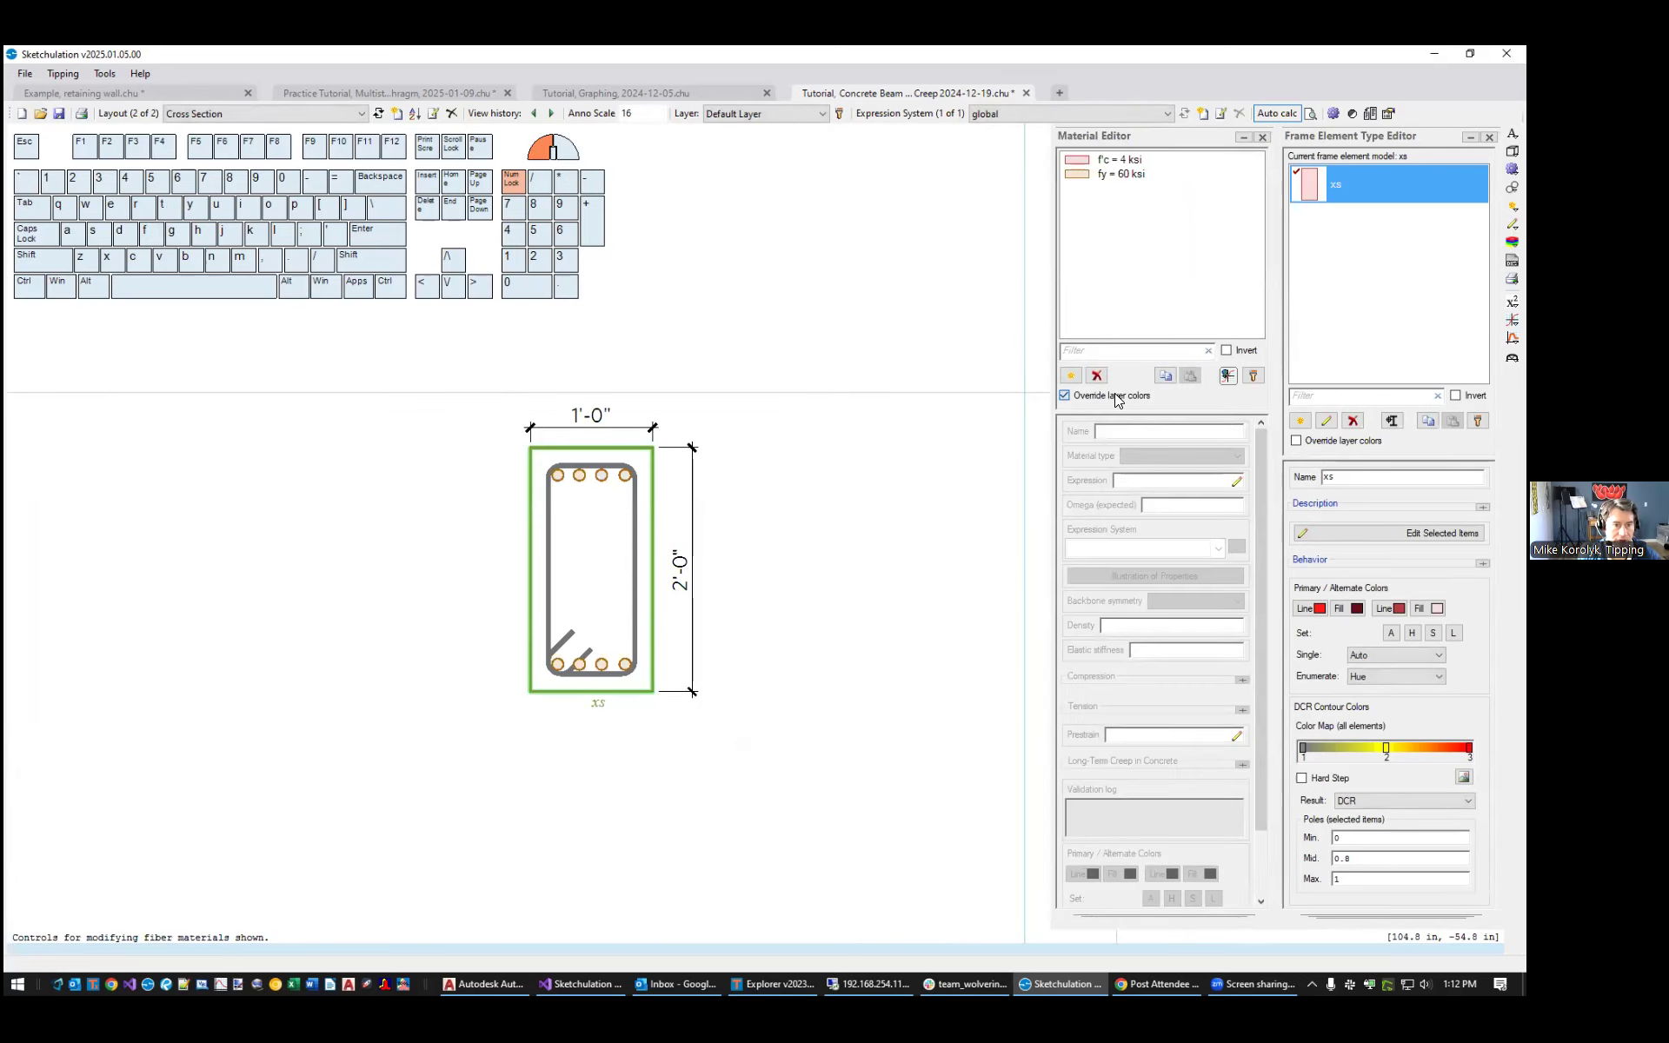
{"action": "left_click", "coordinate": [1262, 136]}
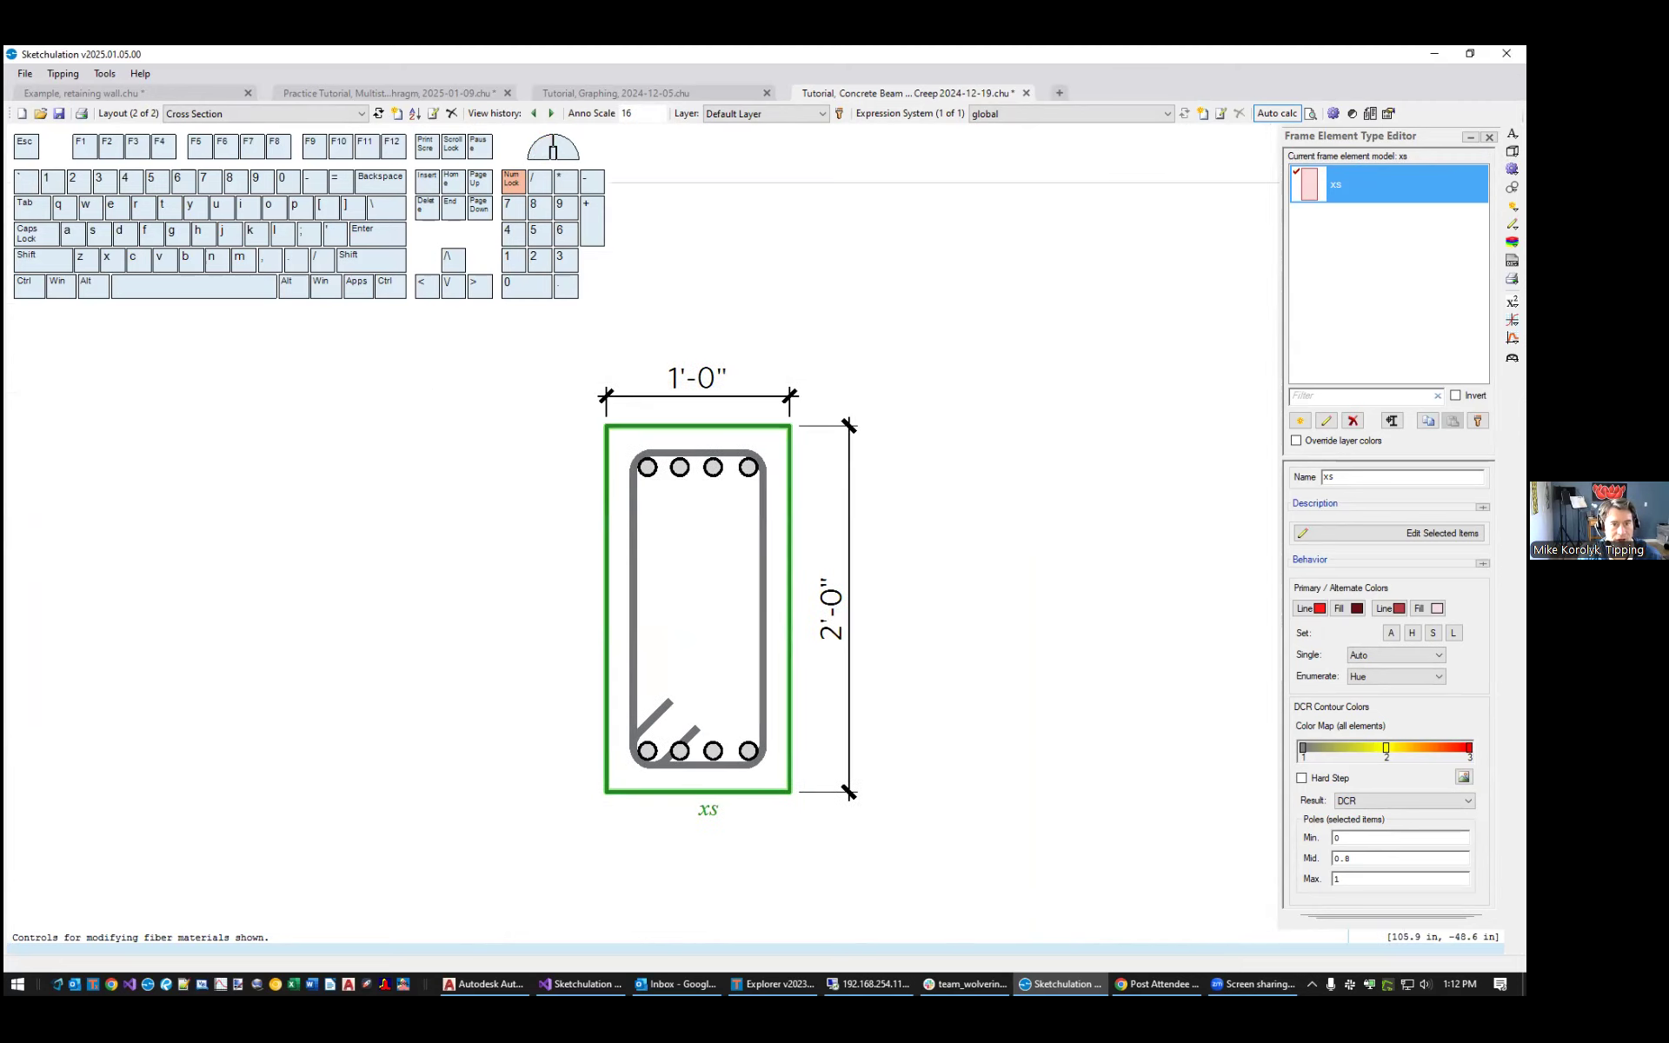
Examine the xs frame element type's meshed cross section, nonlinear section analysis and long-term creep settings without changing them
{"action": "double_click", "coordinate": [1358, 202]}
{"action": "scroll", "coordinate": [1177, 215], "scroll_direction": "up", "scroll_amount": 5}
{"action": "middle_click_drag", "start_coordinate": [1177, 215], "coordinate": [1226, 184]}
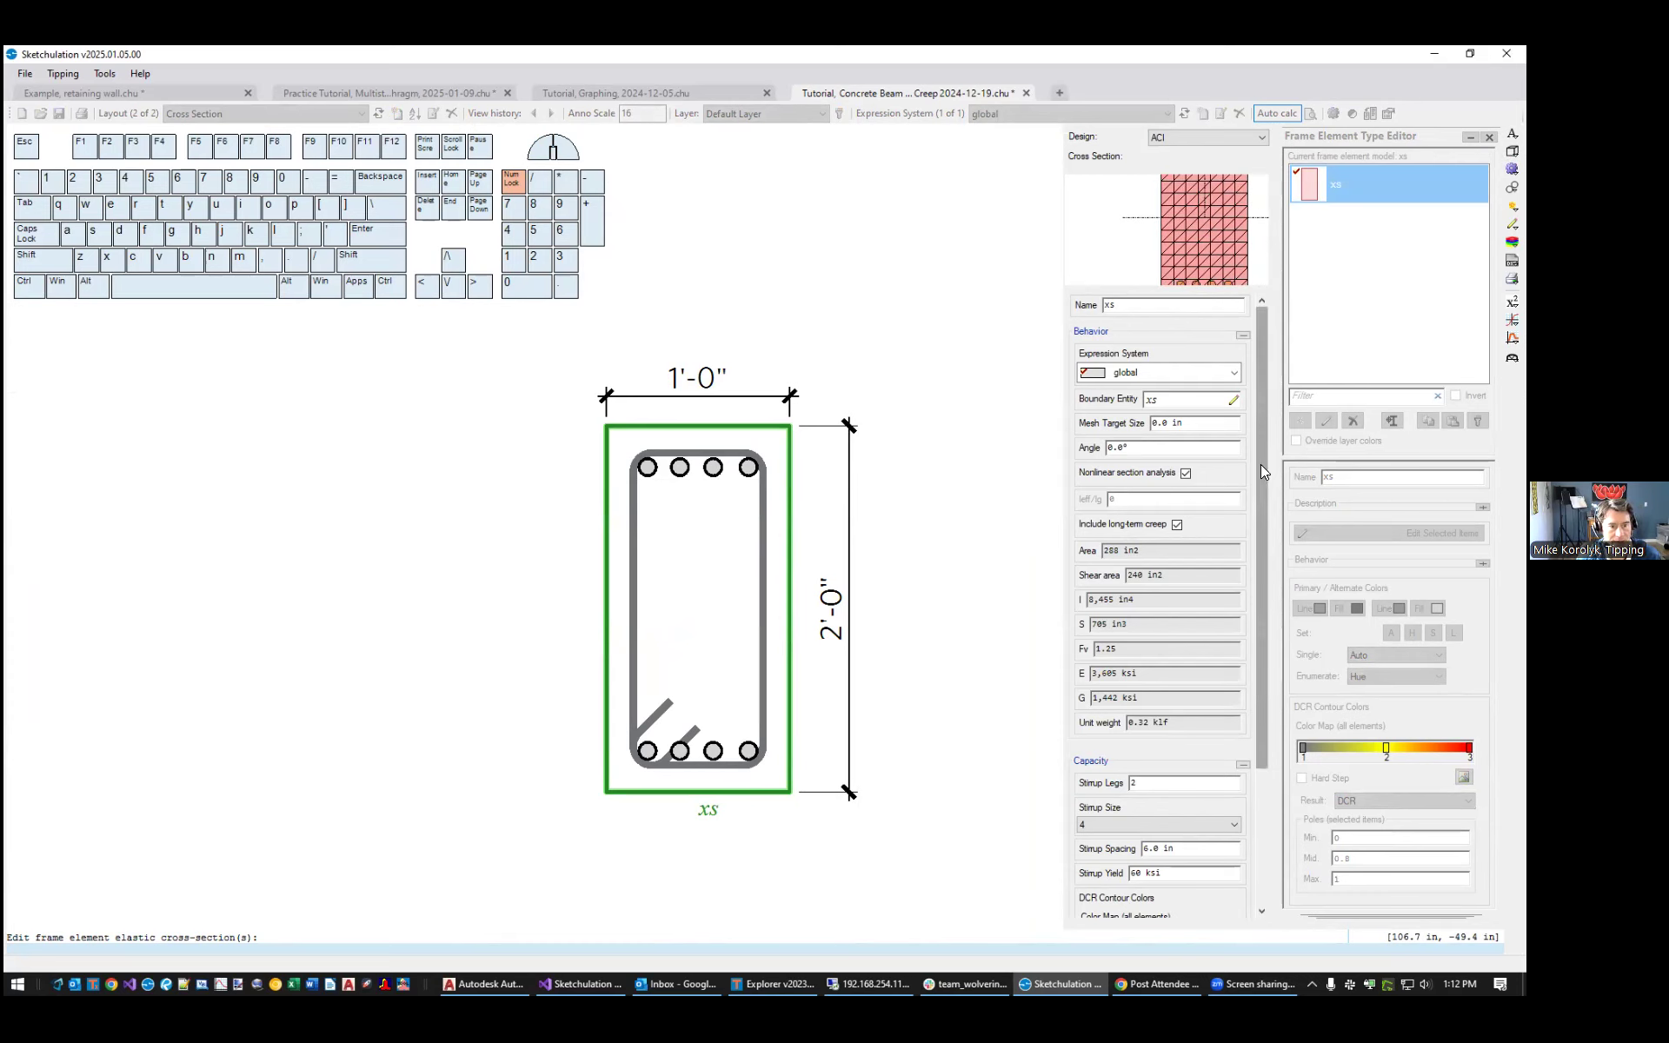
{"action": "left_click_drag", "start_coordinate": [1269, 484], "coordinate": [1261, 515]}
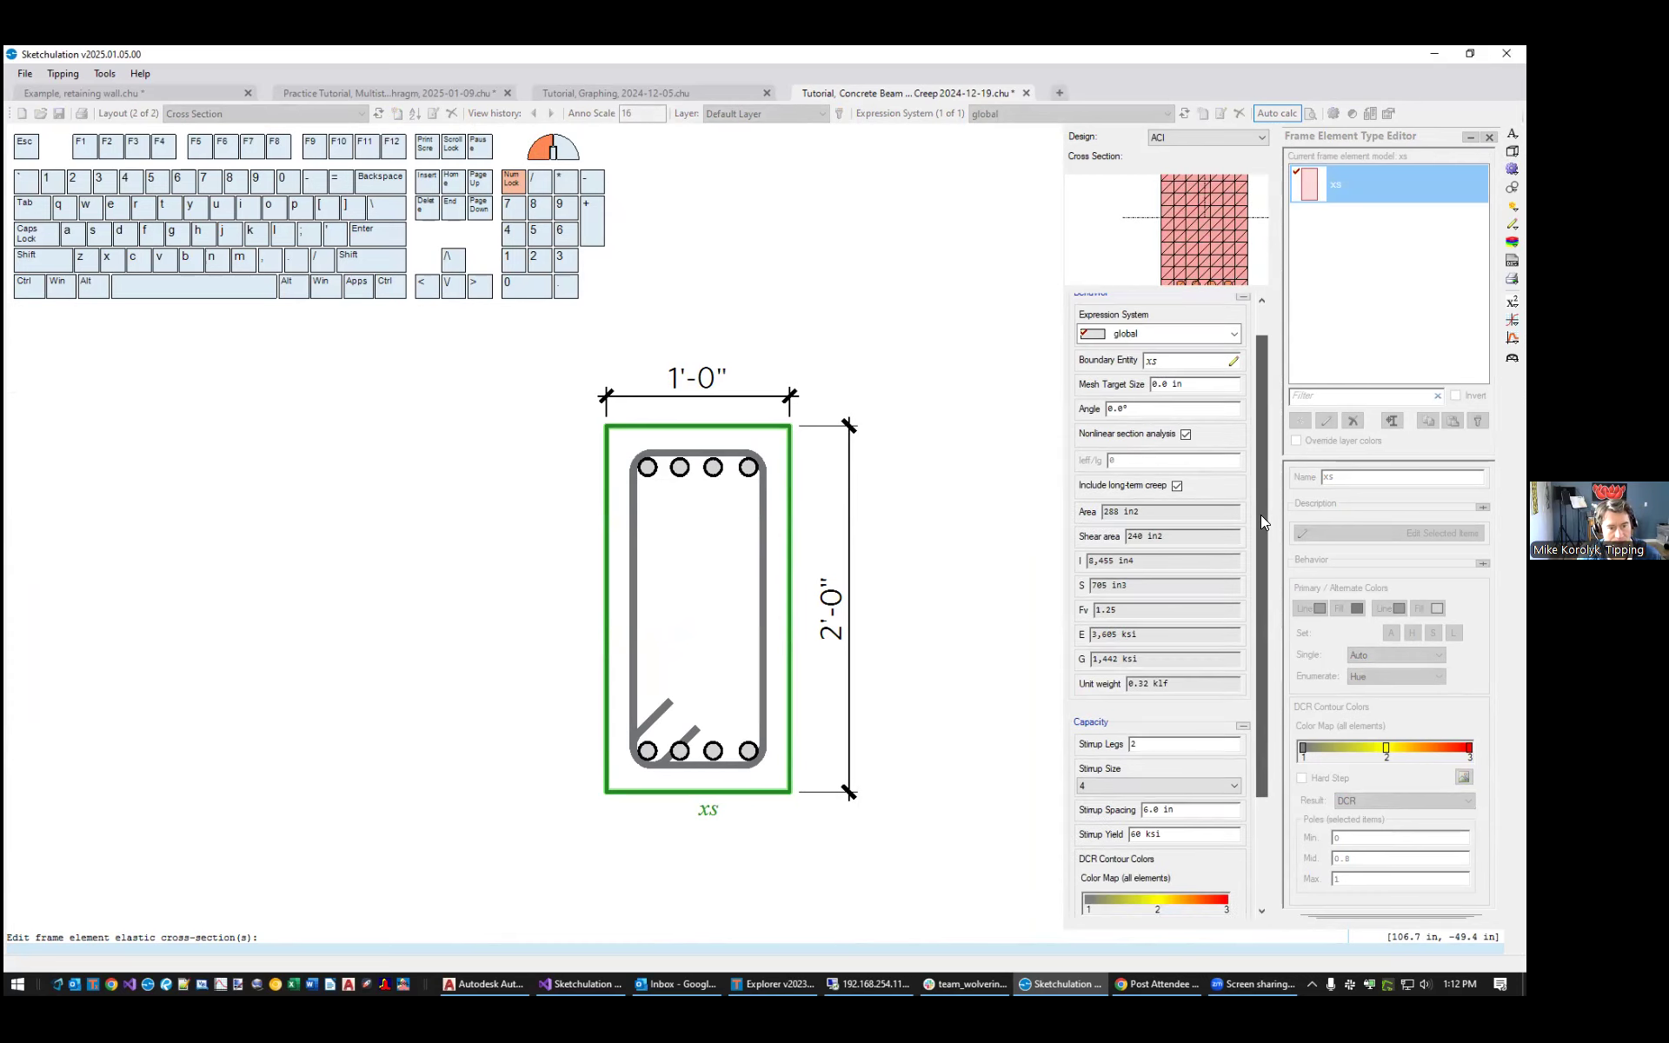
{"action": "scroll", "coordinate": [1257, 497], "scroll_direction": "up", "scroll_amount": 3}
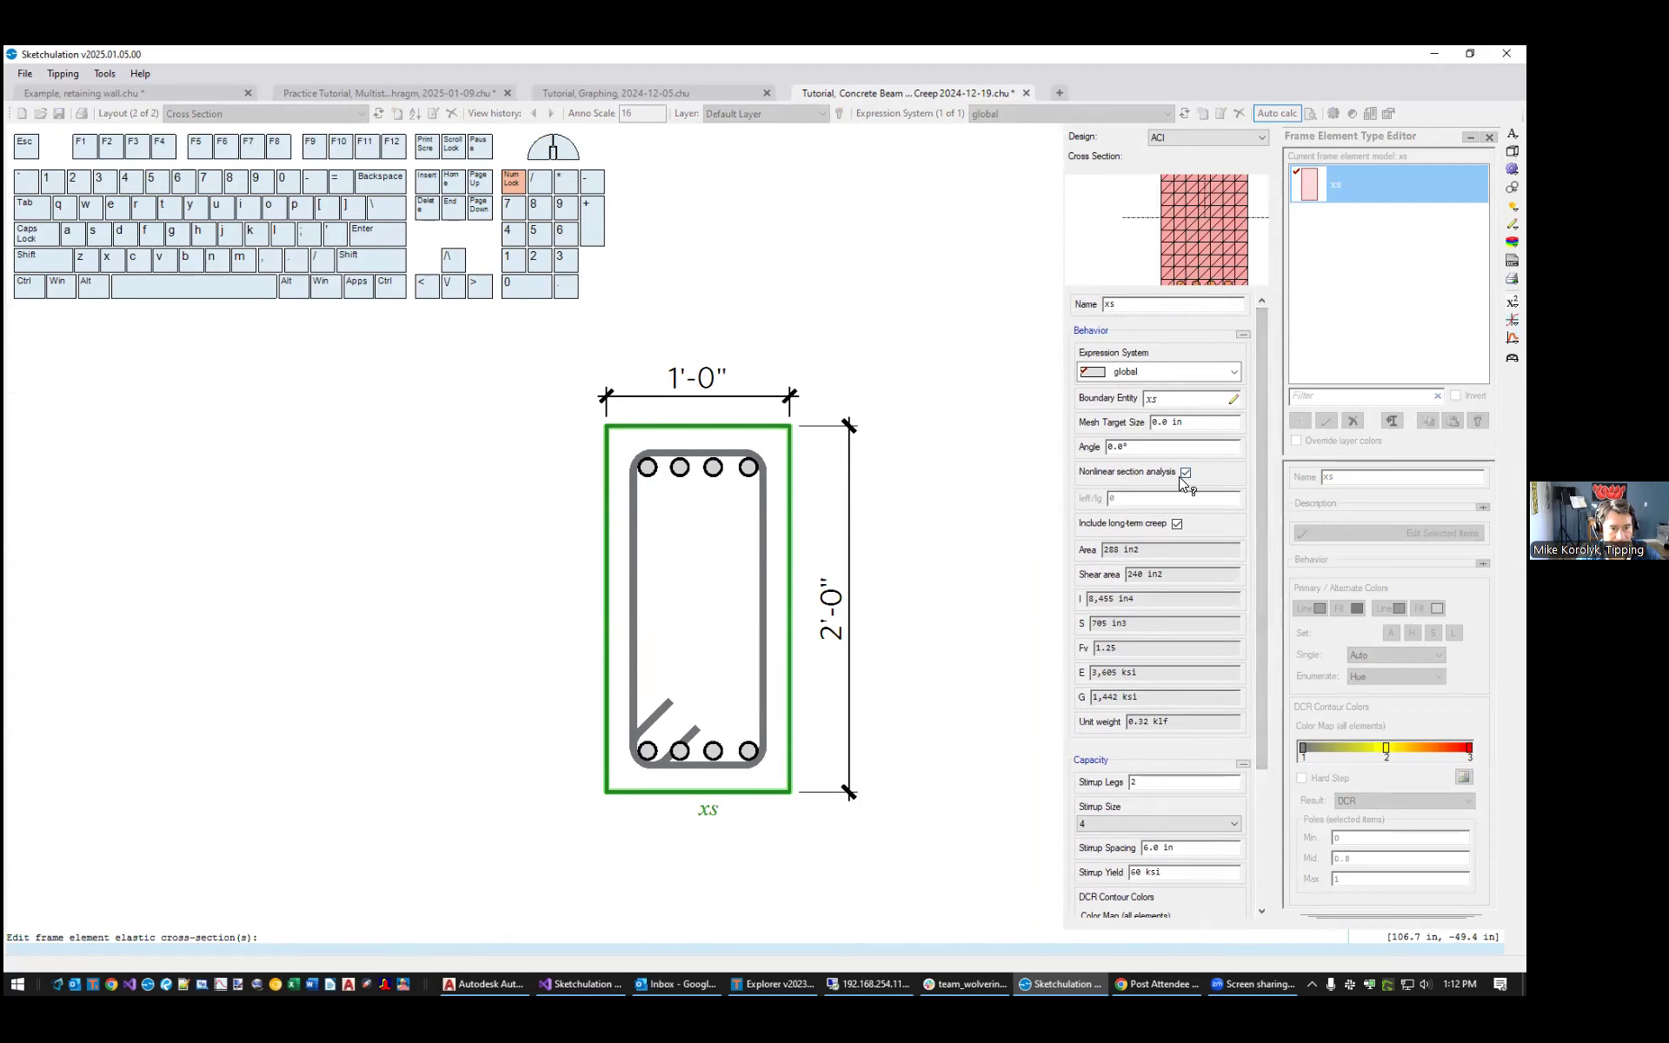
{"action": "mouse_move", "coordinate": [1142, 473]}
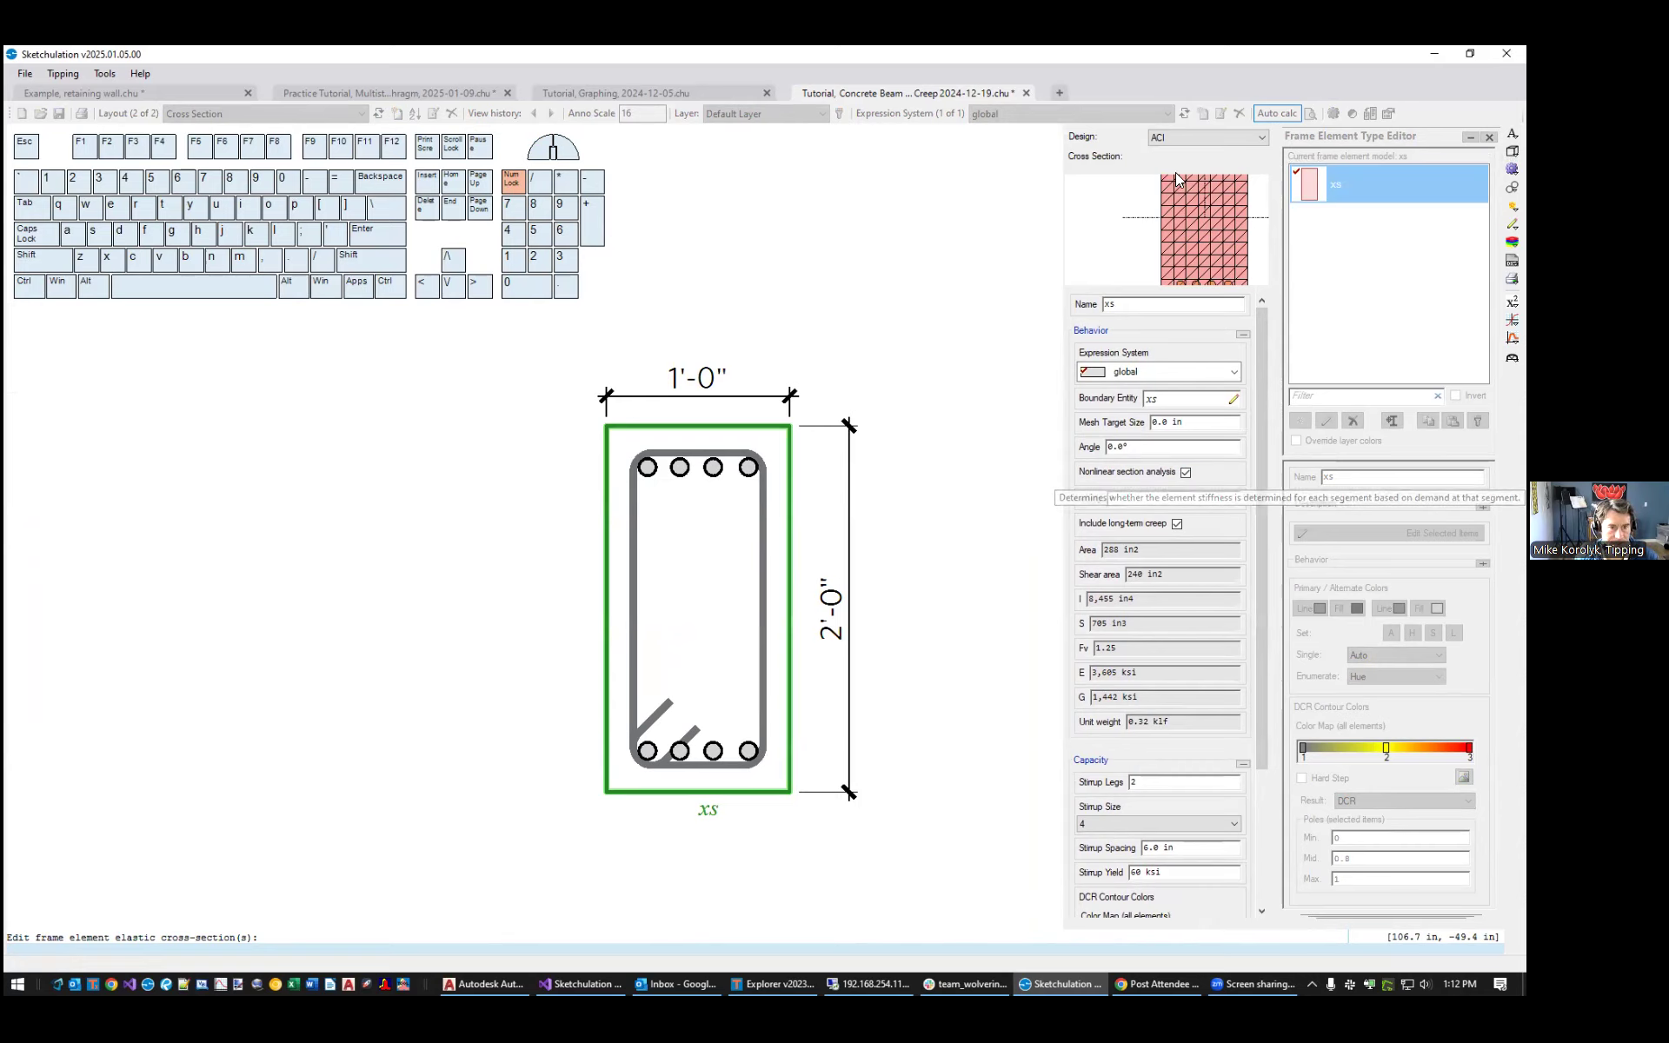
{"action": "scroll", "coordinate": [1185, 205], "scroll_direction": "down", "scroll_amount": 2}
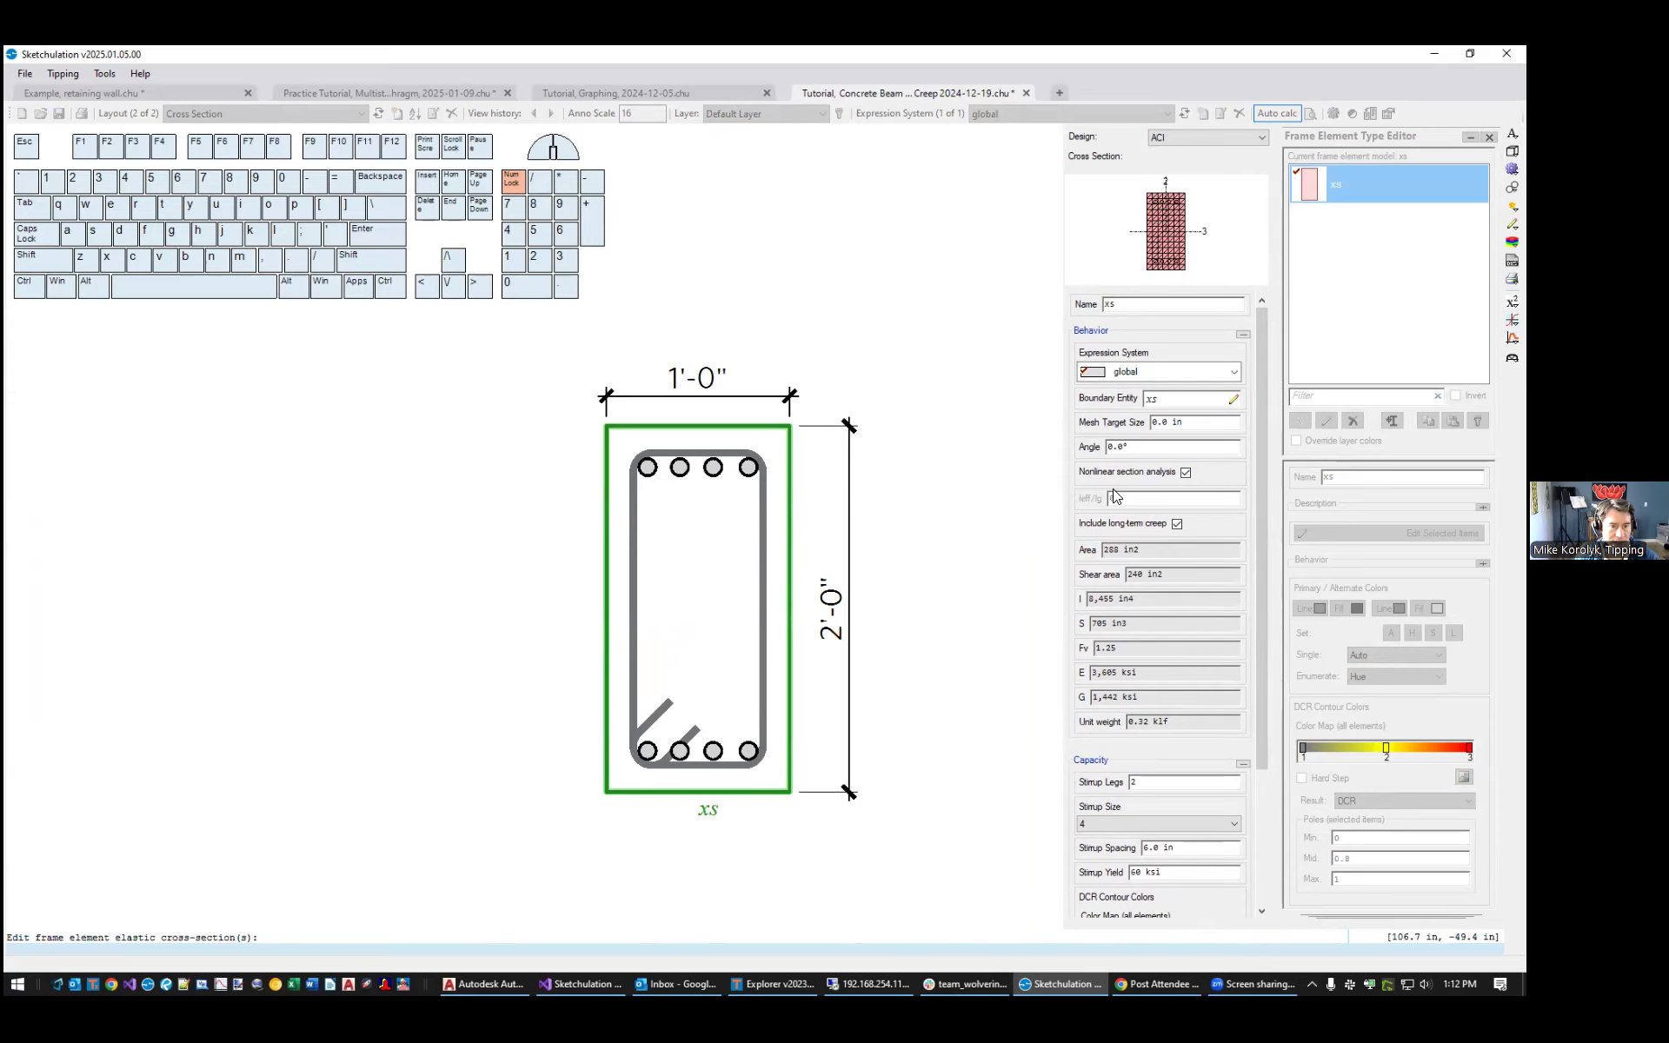
{"action": "scroll", "coordinate": [1176, 191], "scroll_direction": "up", "scroll_amount": 4}
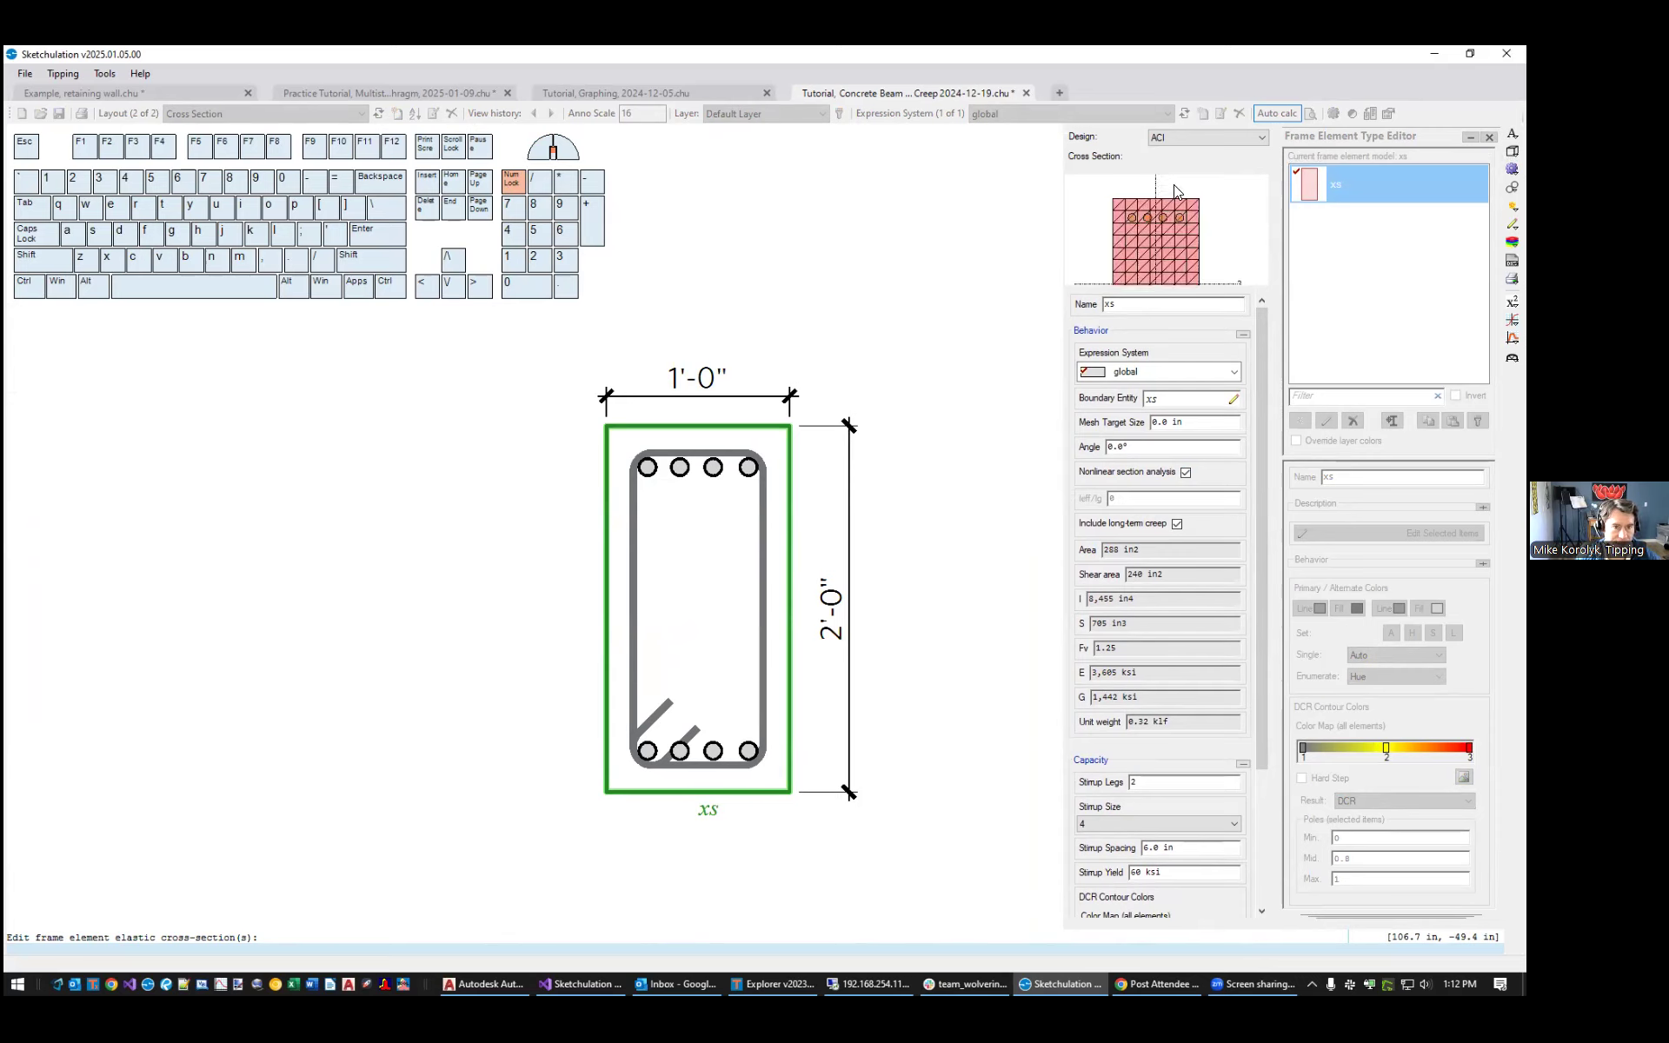
{"action": "scroll", "coordinate": [1178, 206], "scroll_direction": "down", "scroll_amount": 3}
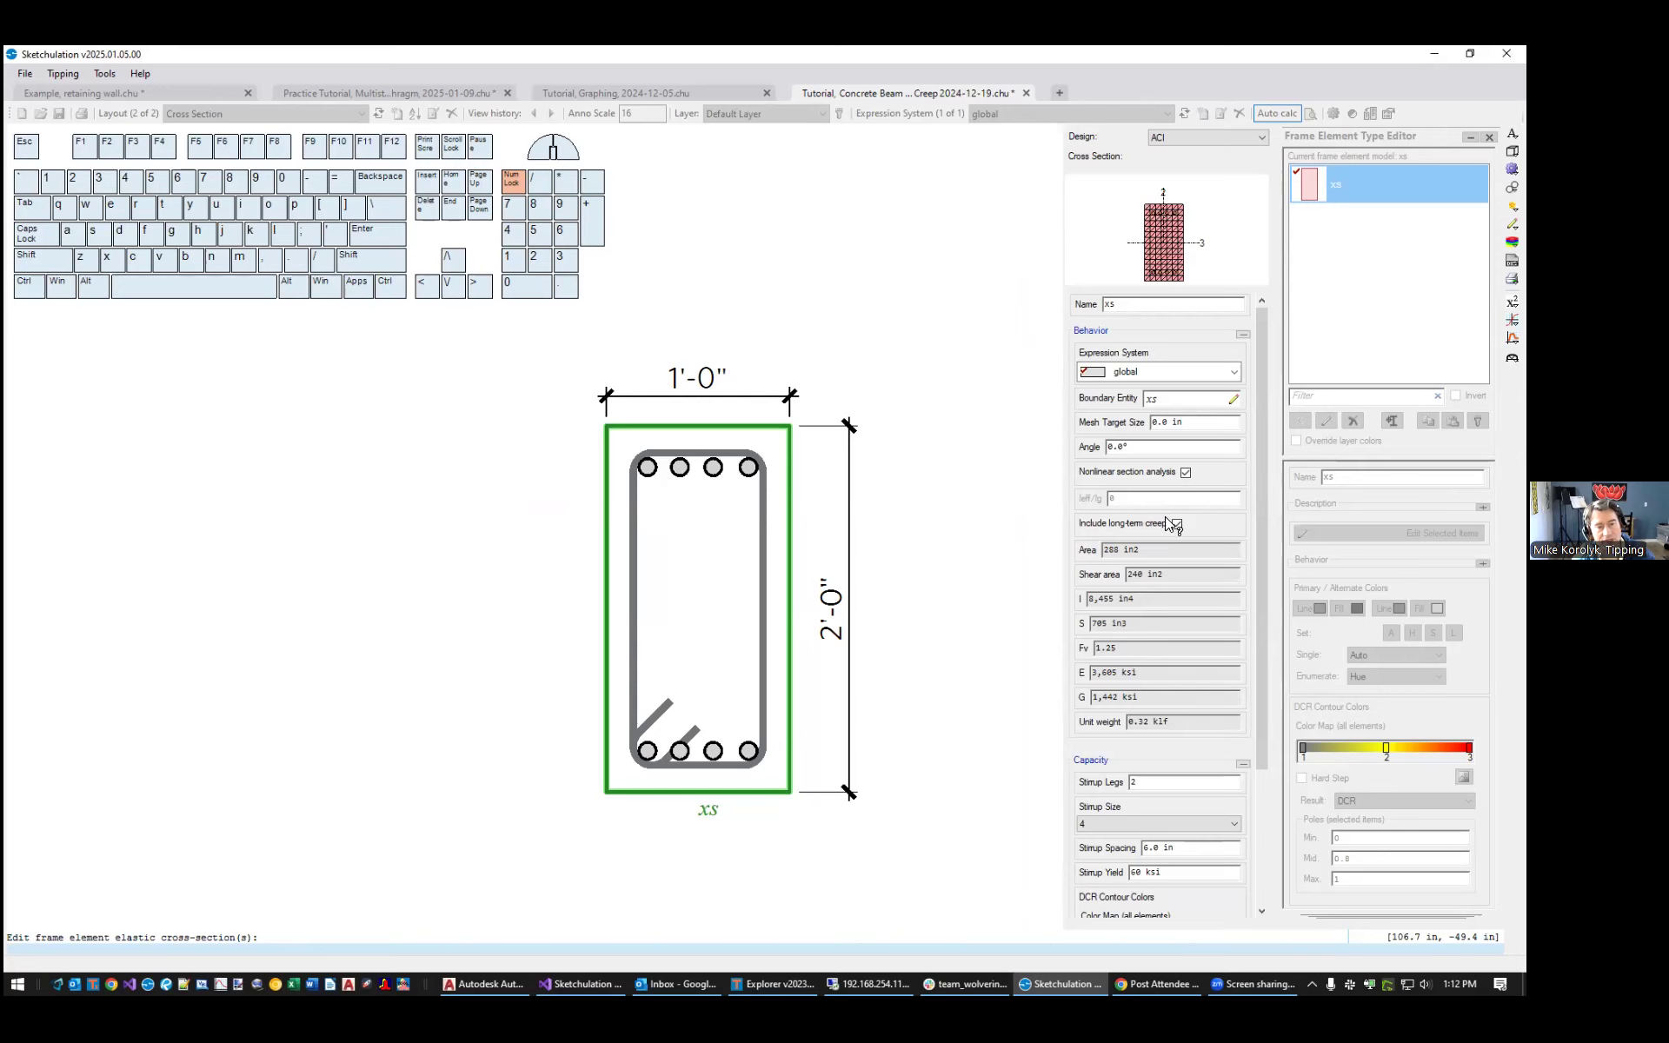
{"action": "mouse_move", "coordinate": [1144, 522]}
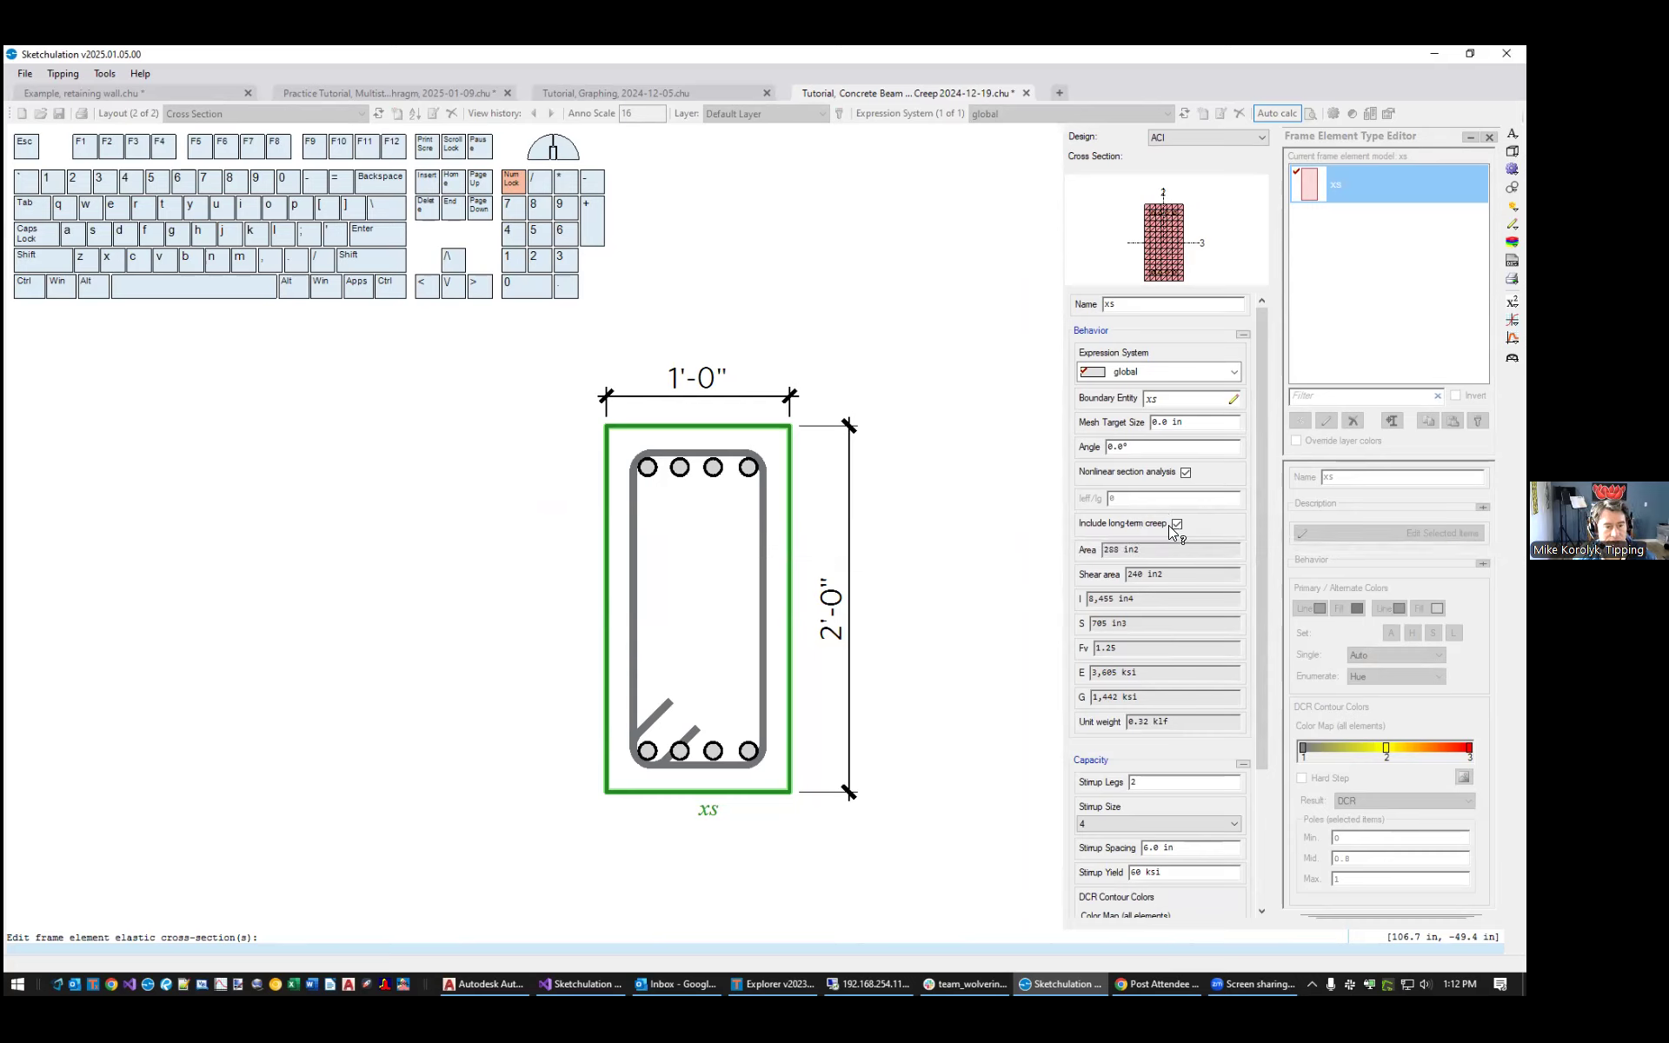
{"action": "left_click_drag", "start_coordinate": [1260, 543], "coordinate": [1291, 577]}
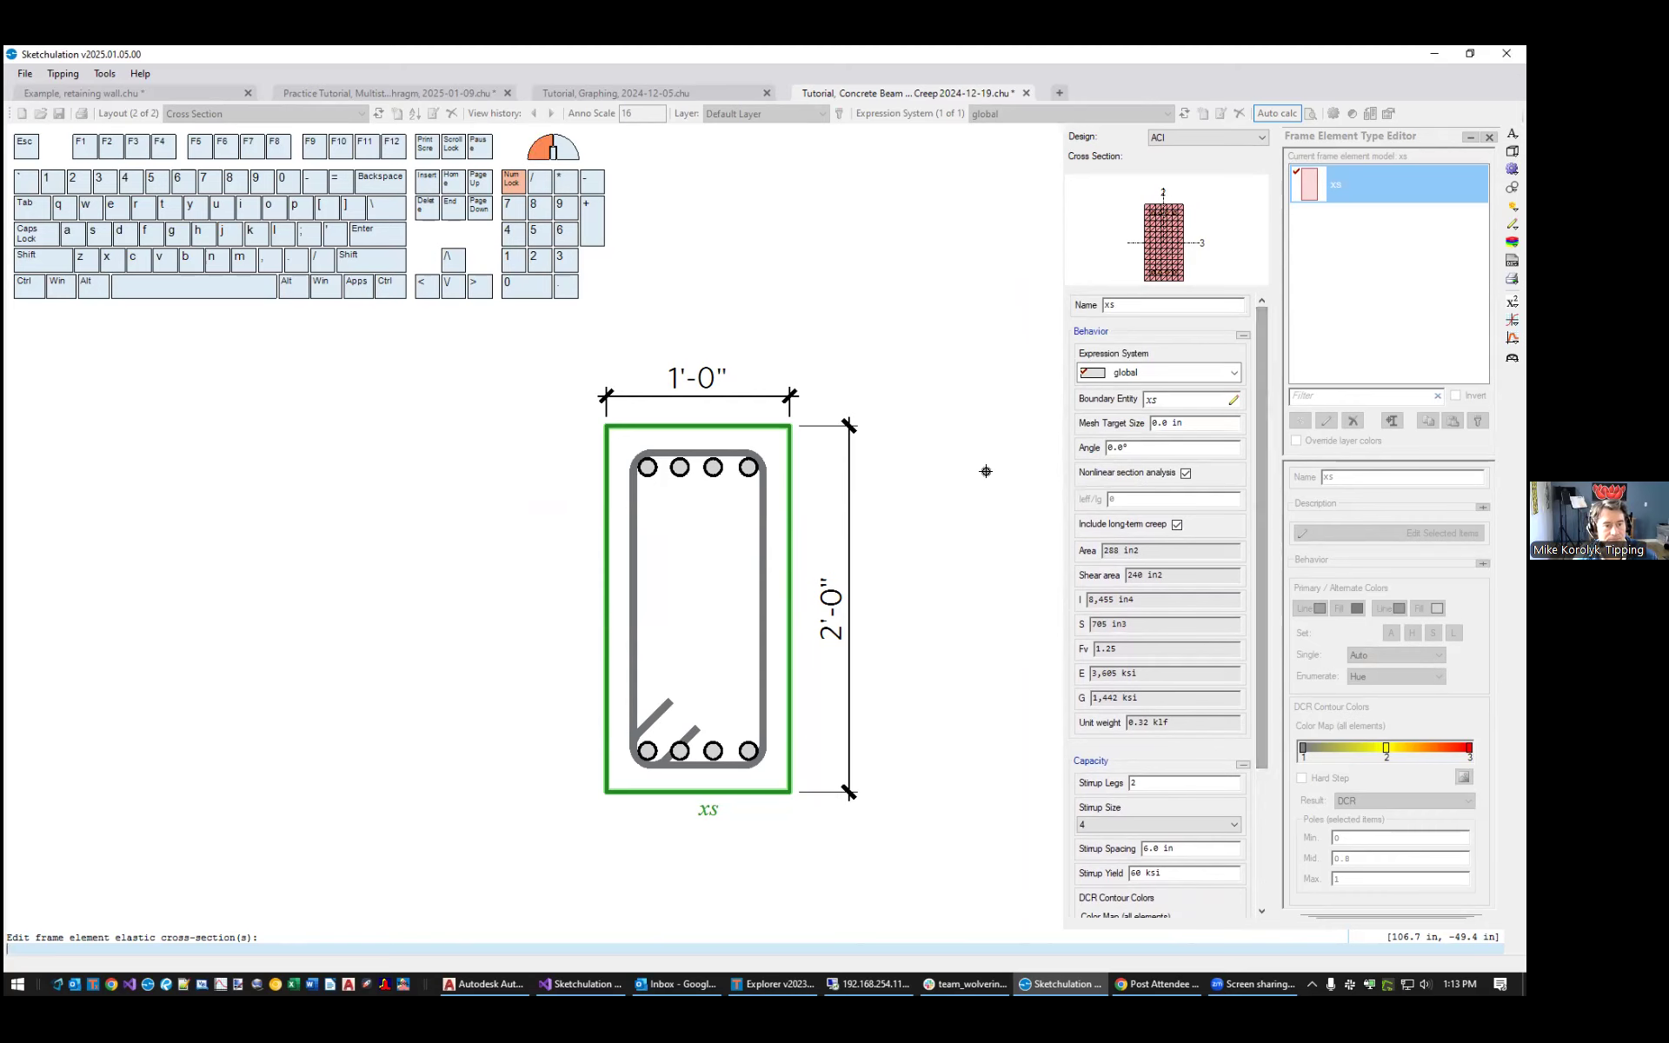
{"action": "key", "text": "Escape"}
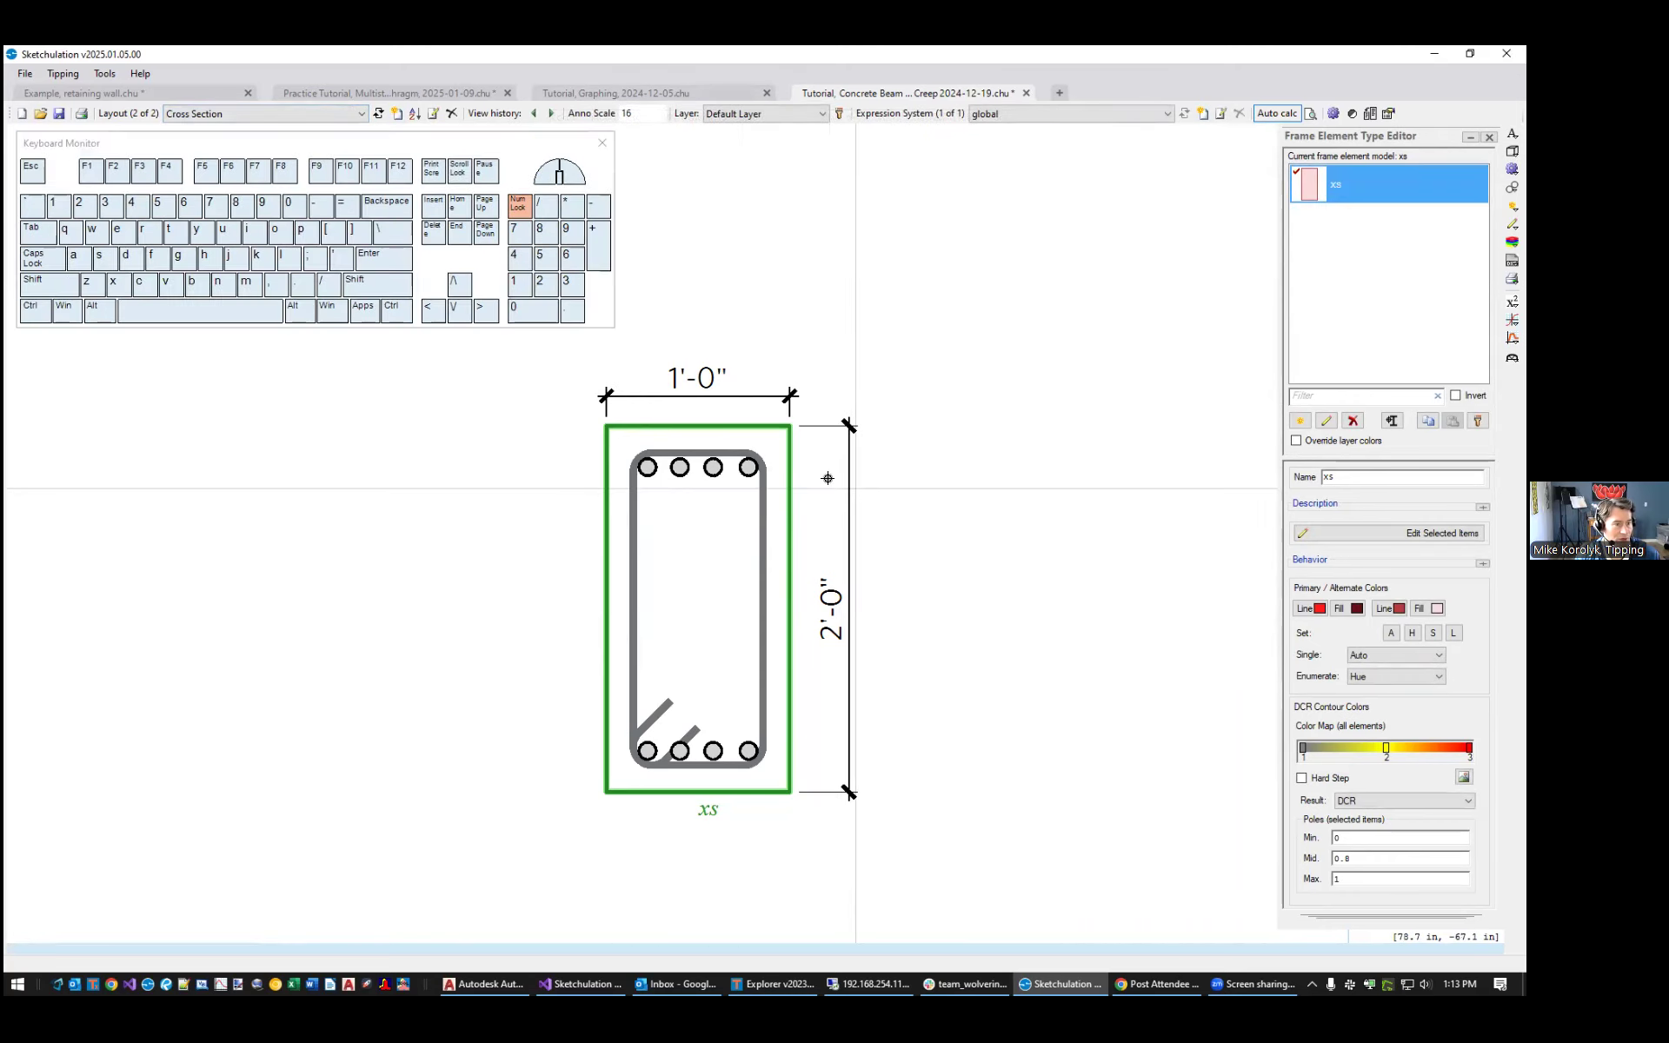
Draw a viewport around the beam cross section, including its dimensions and xs tag
{"action": "middle_click_drag", "start_coordinate": [945, 366], "coordinate": [998, 381]}
{"action": "type", "text": "vp"}
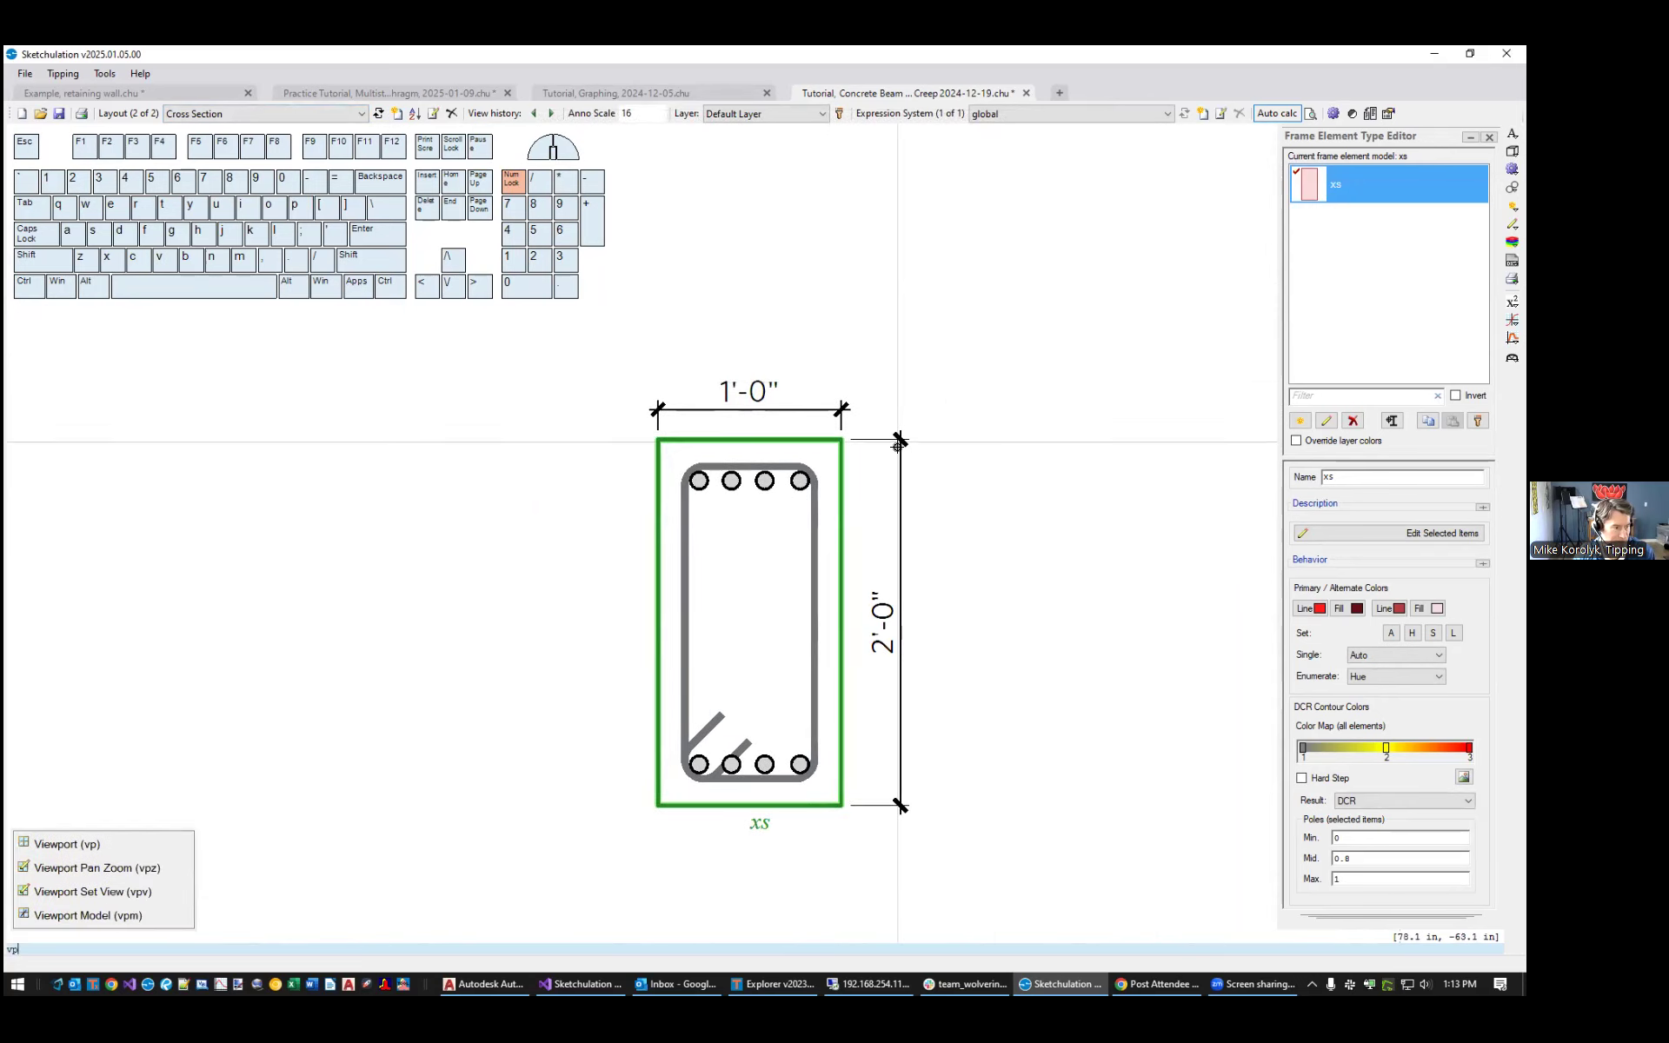
{"action": "key", "text": "Return"}
{"action": "left_click", "coordinate": [932, 368]}
{"action": "left_click", "coordinate": [600, 862]}
Move the cross-section viewport to the Default Layout, placing it below the load equations
{"action": "key", "text": "ctrl+x"}
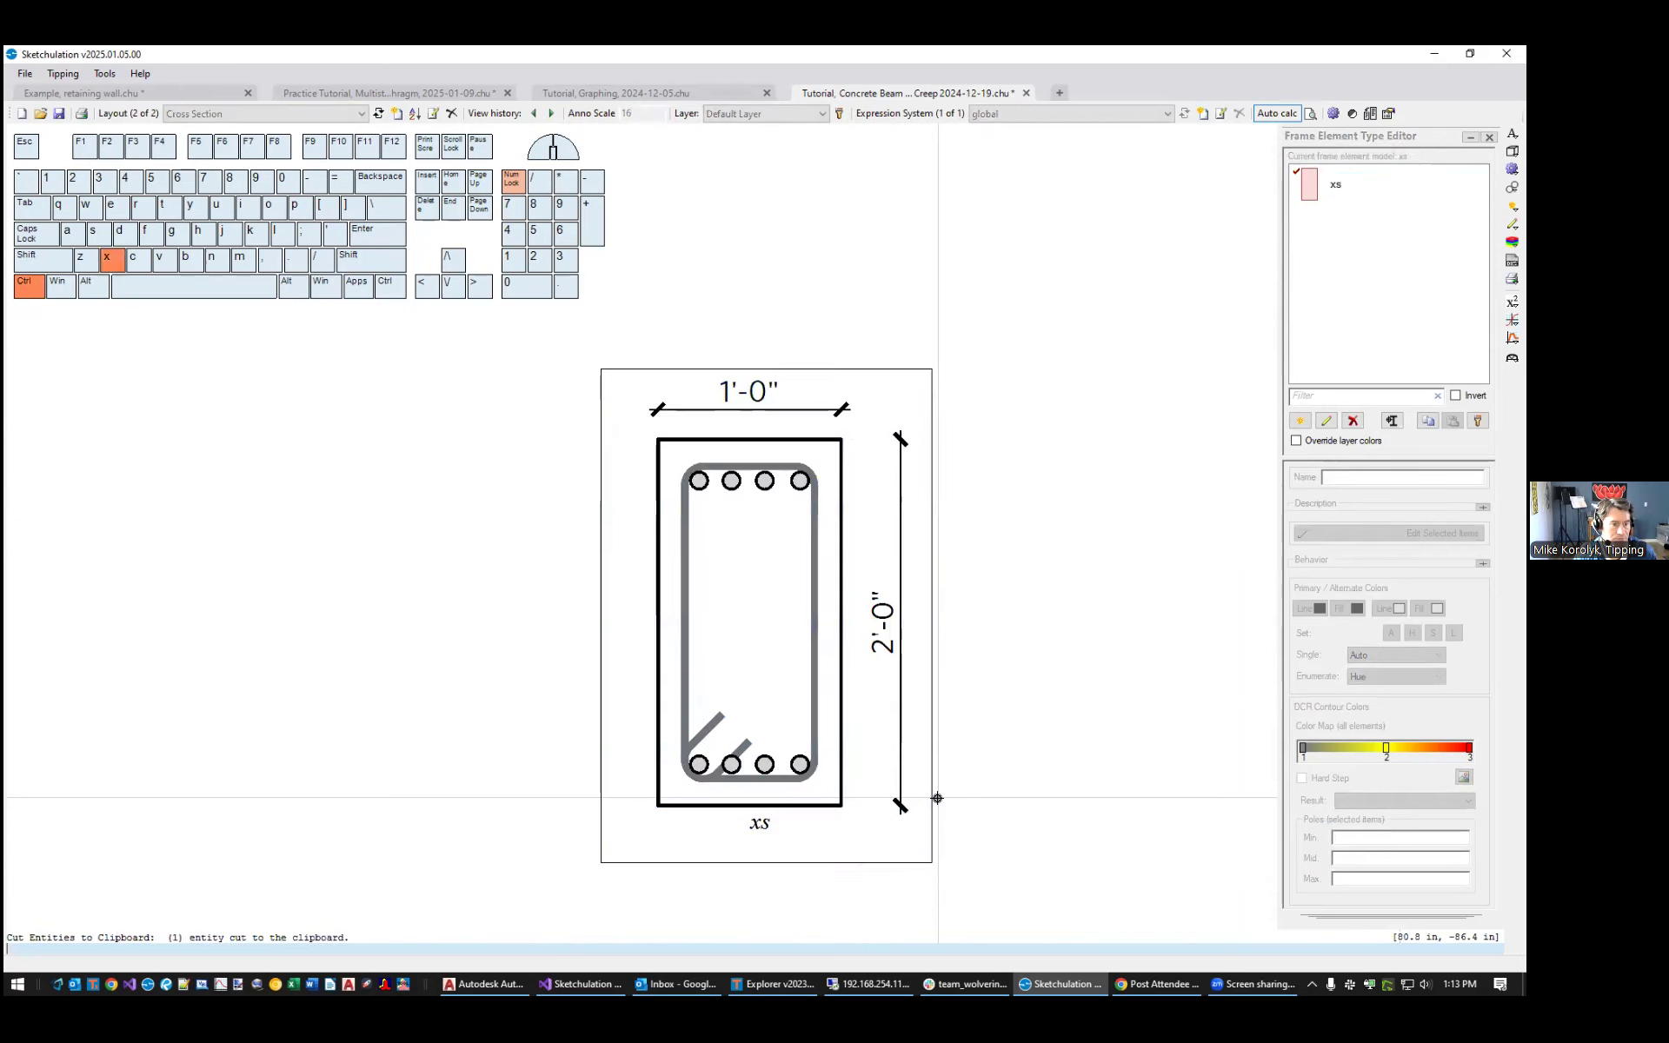
{"action": "left_click", "coordinate": [378, 113]}
{"action": "key", "text": "ctrl+v"}
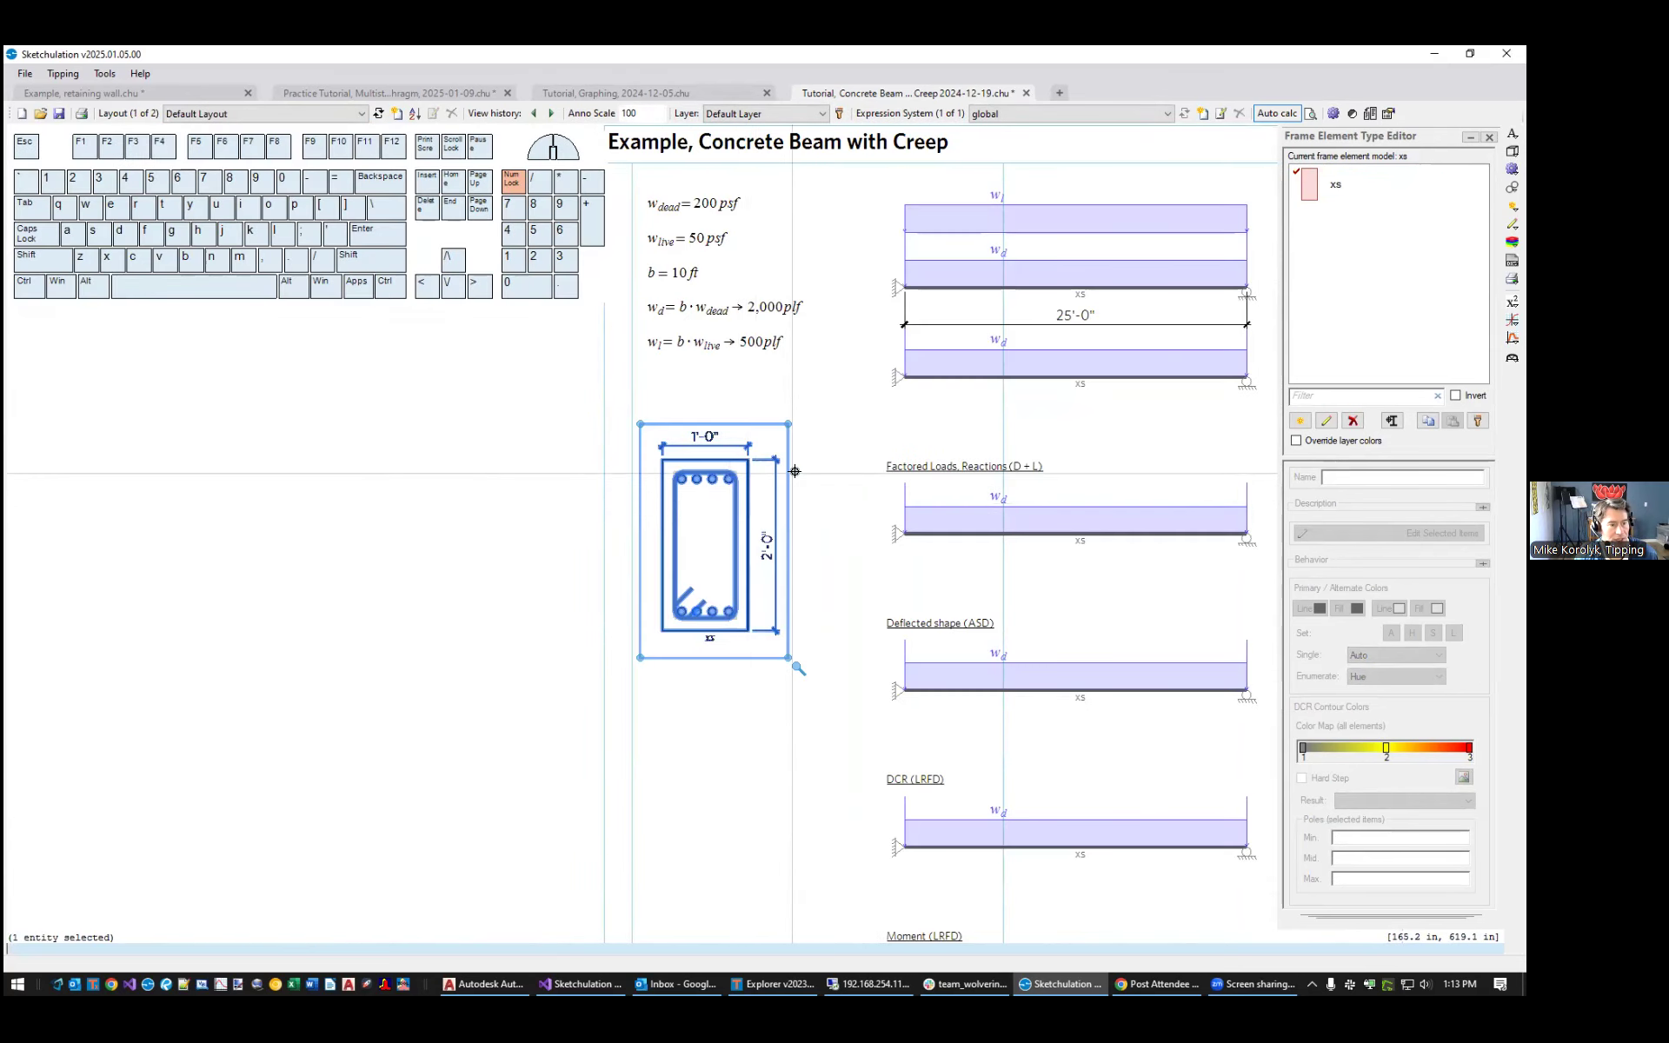
{"action": "scroll", "coordinate": [791, 470], "scroll_direction": "up", "scroll_amount": 2}
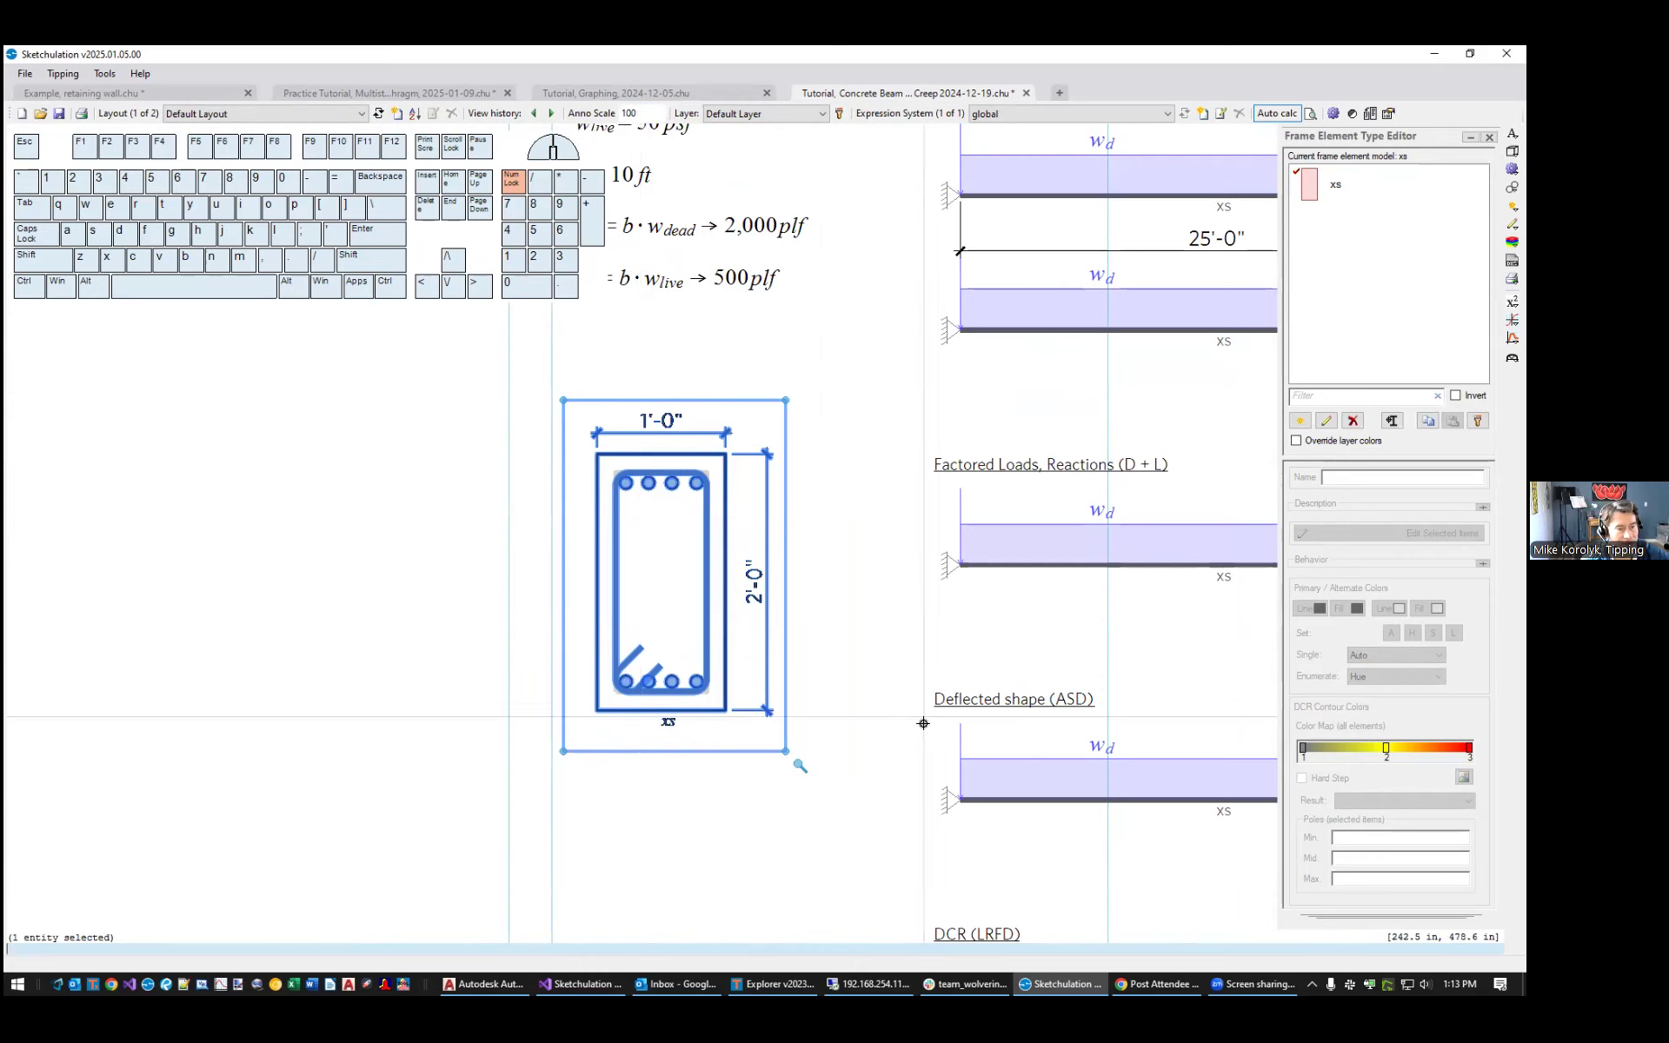
{"action": "middle_click_drag", "start_coordinate": [883, 730], "coordinate": [846, 734]}
{"action": "key", "text": "Escape"}
{"action": "left_click", "coordinate": [700, 663]}
{"action": "scroll", "coordinate": [722, 678], "scroll_direction": "down", "scroll_amount": 2}
{"action": "middle_click_drag", "start_coordinate": [848, 736], "coordinate": [704, 602]}
{"action": "scroll", "coordinate": [810, 459], "scroll_direction": "up", "scroll_amount": 2}
{"action": "key", "text": "Escape"}
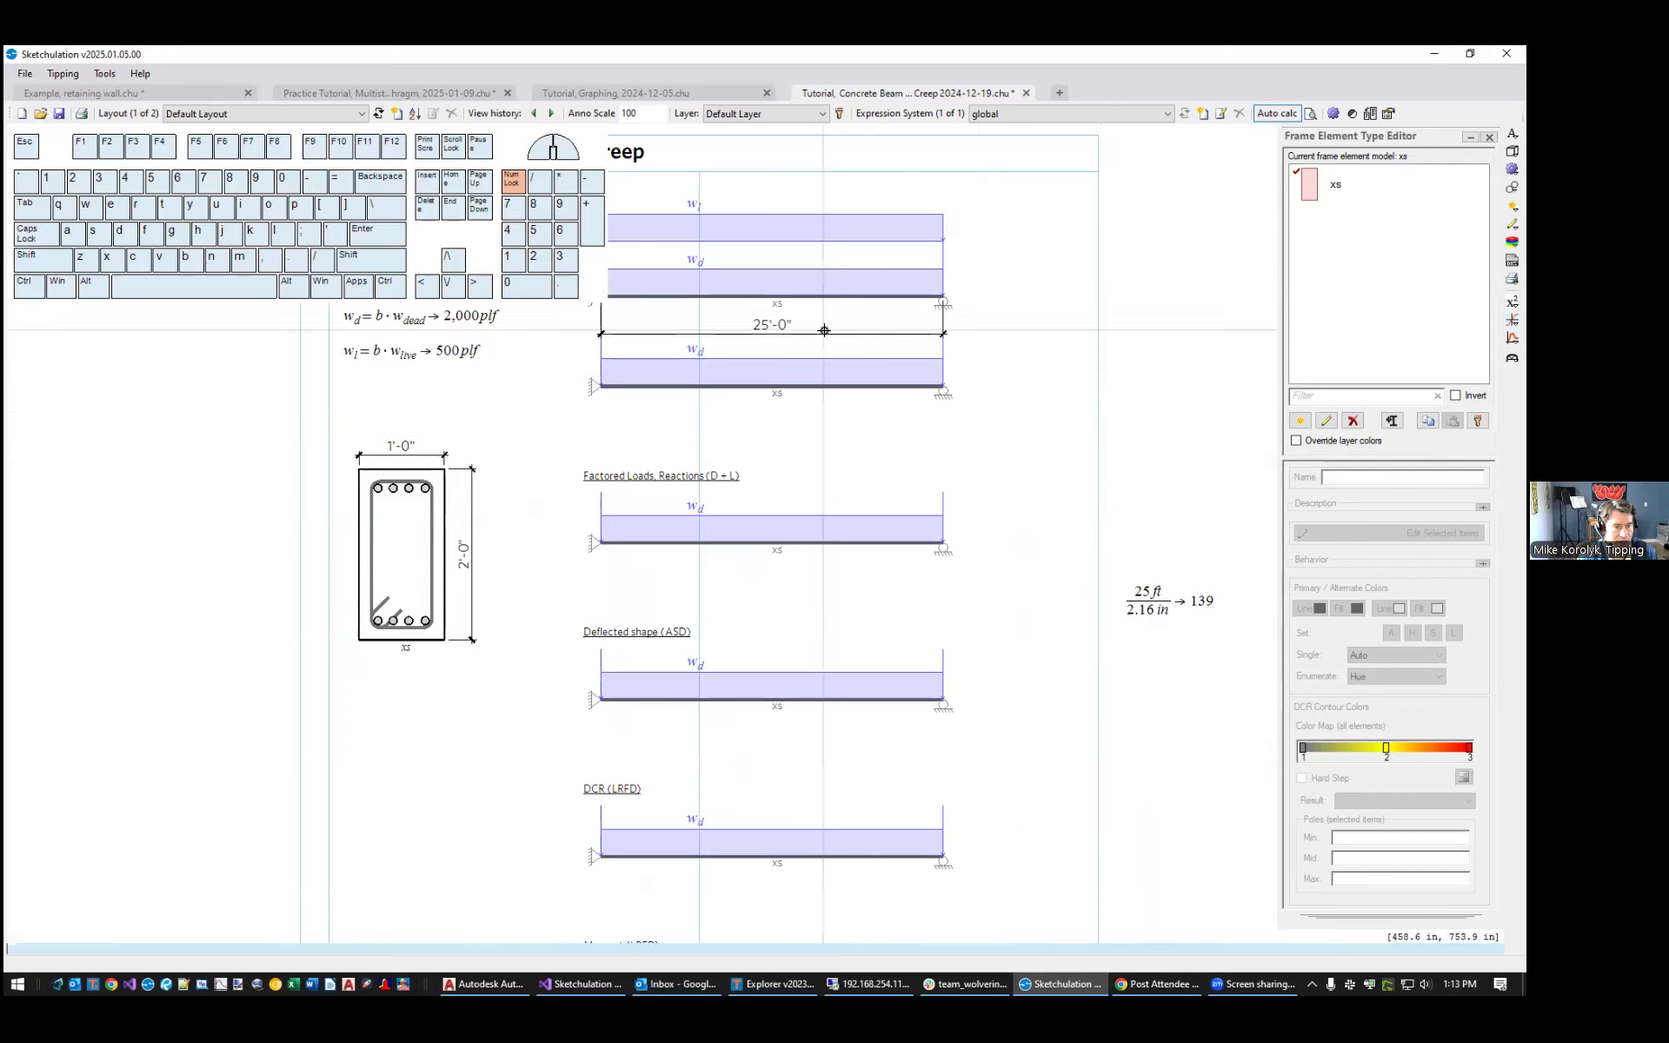
Select the xs frame element type and the 25'-0" beam that uses it
{"action": "left_click", "coordinate": [1358, 189]}
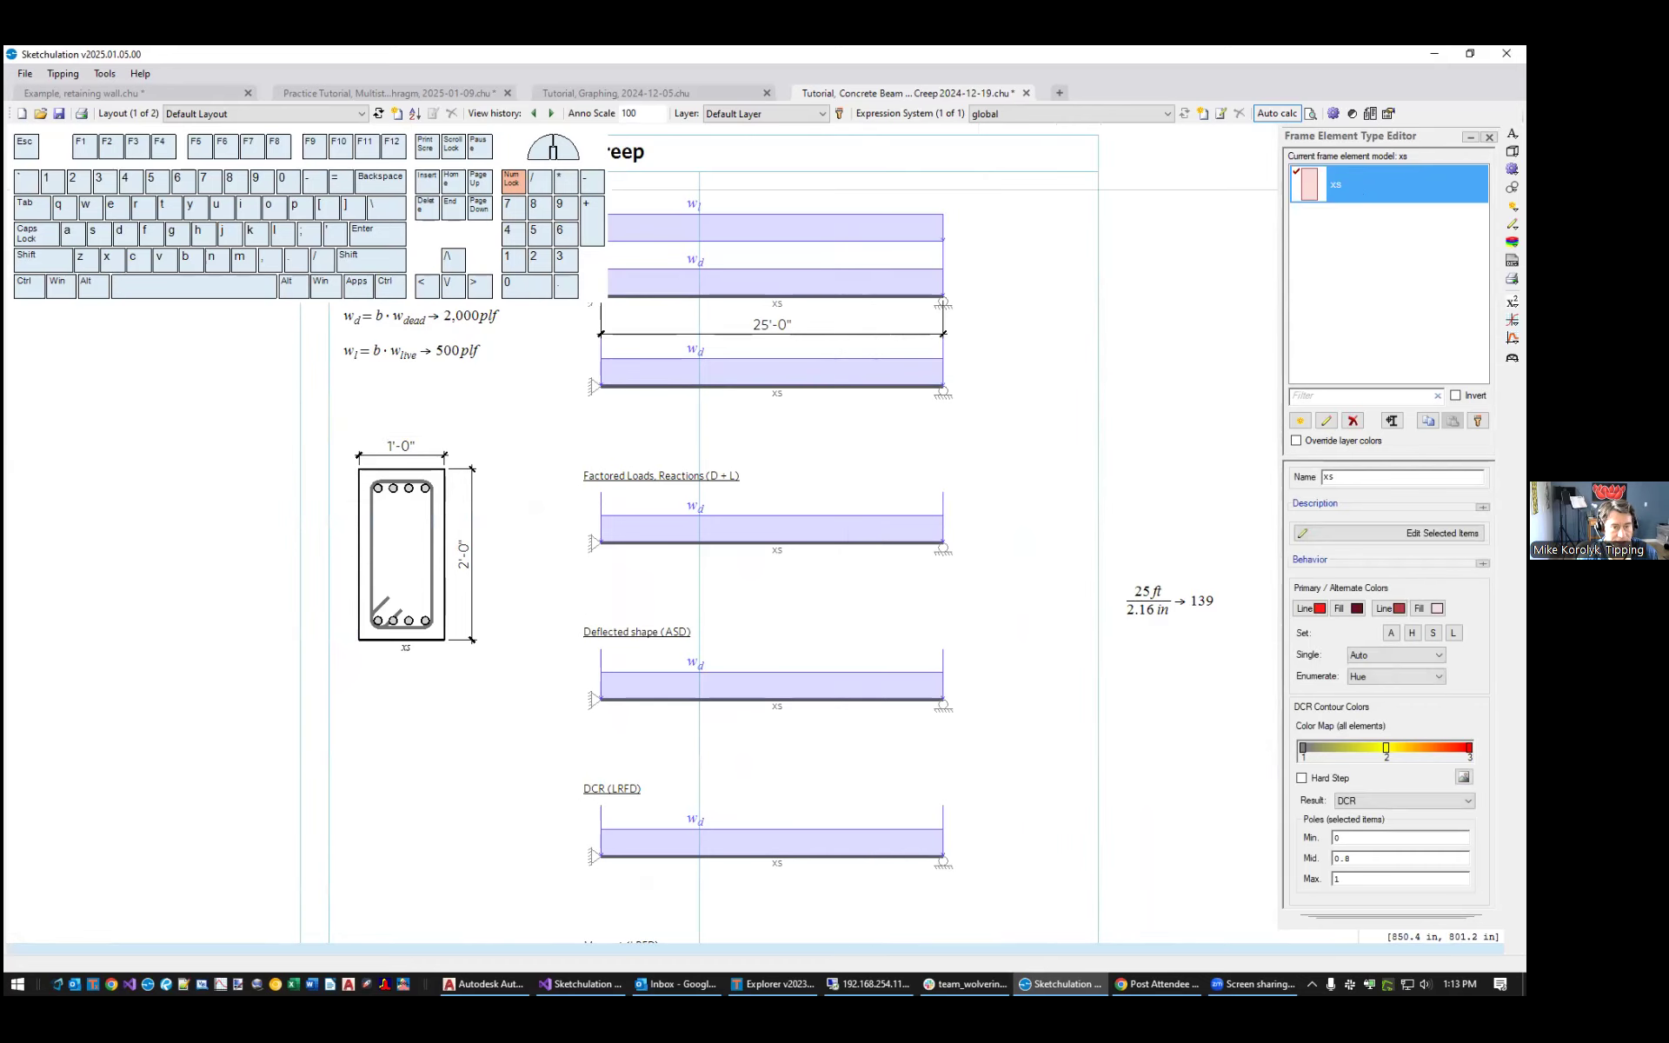
{"action": "left_click", "coordinate": [843, 376]}
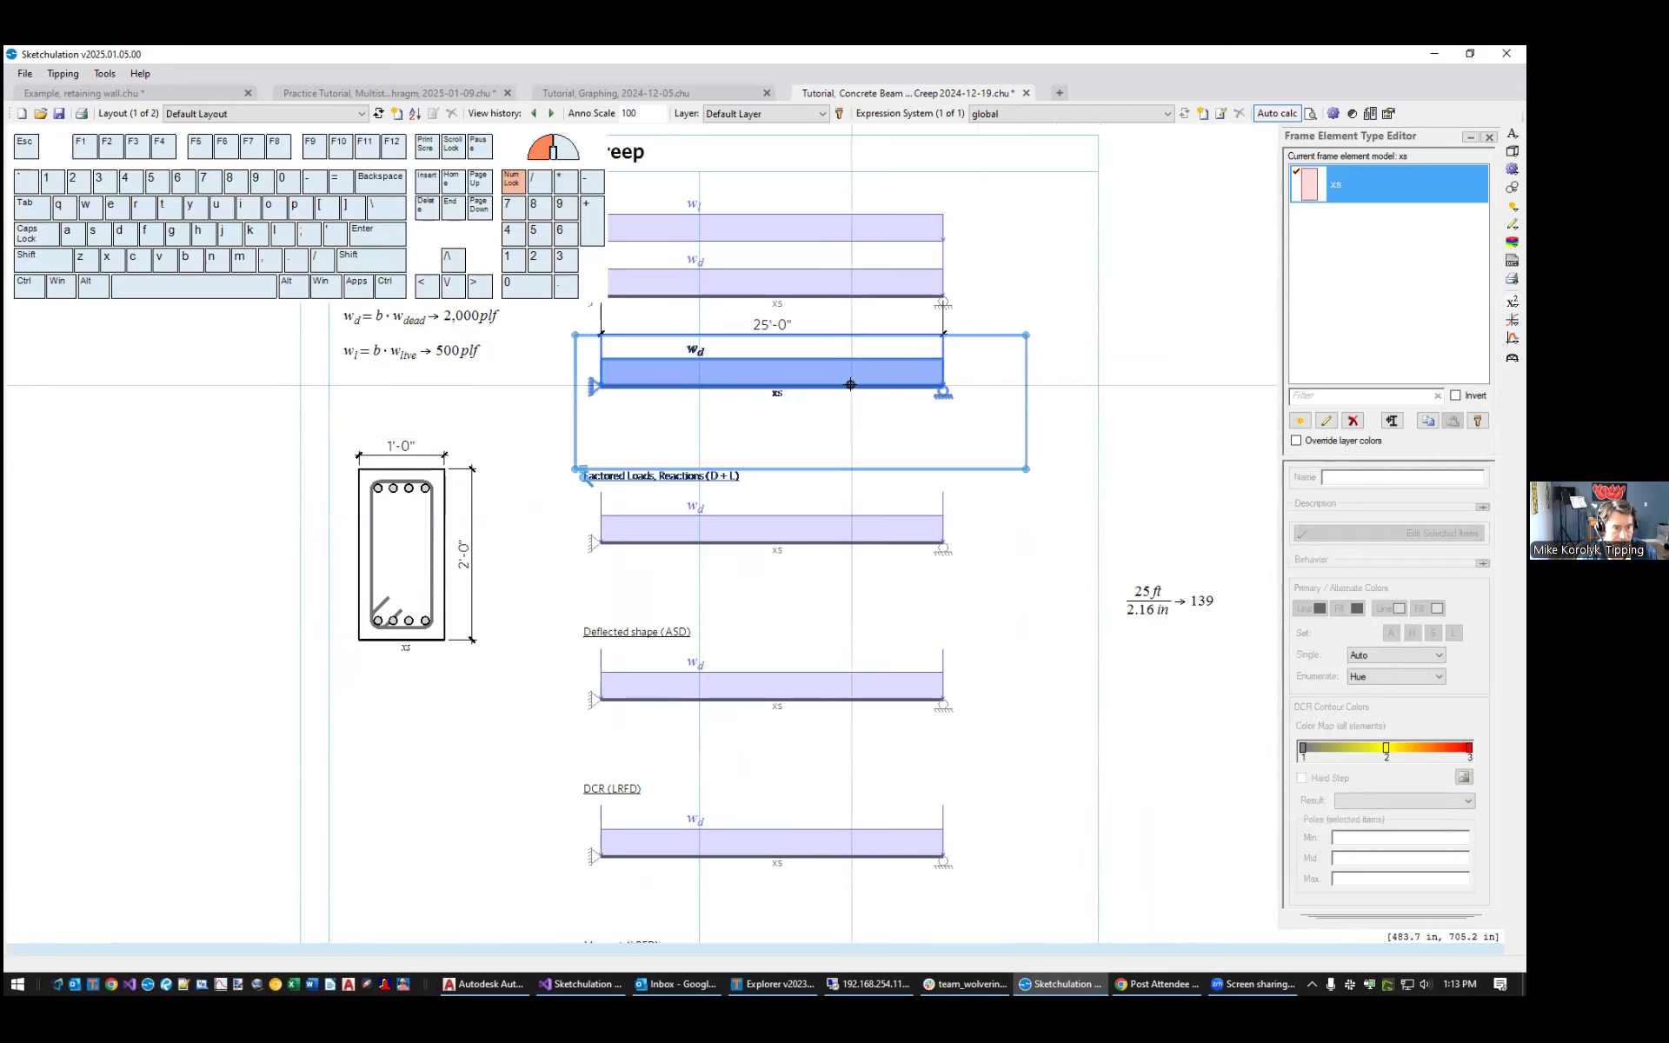
{"action": "left_click", "coordinate": [898, 294]}
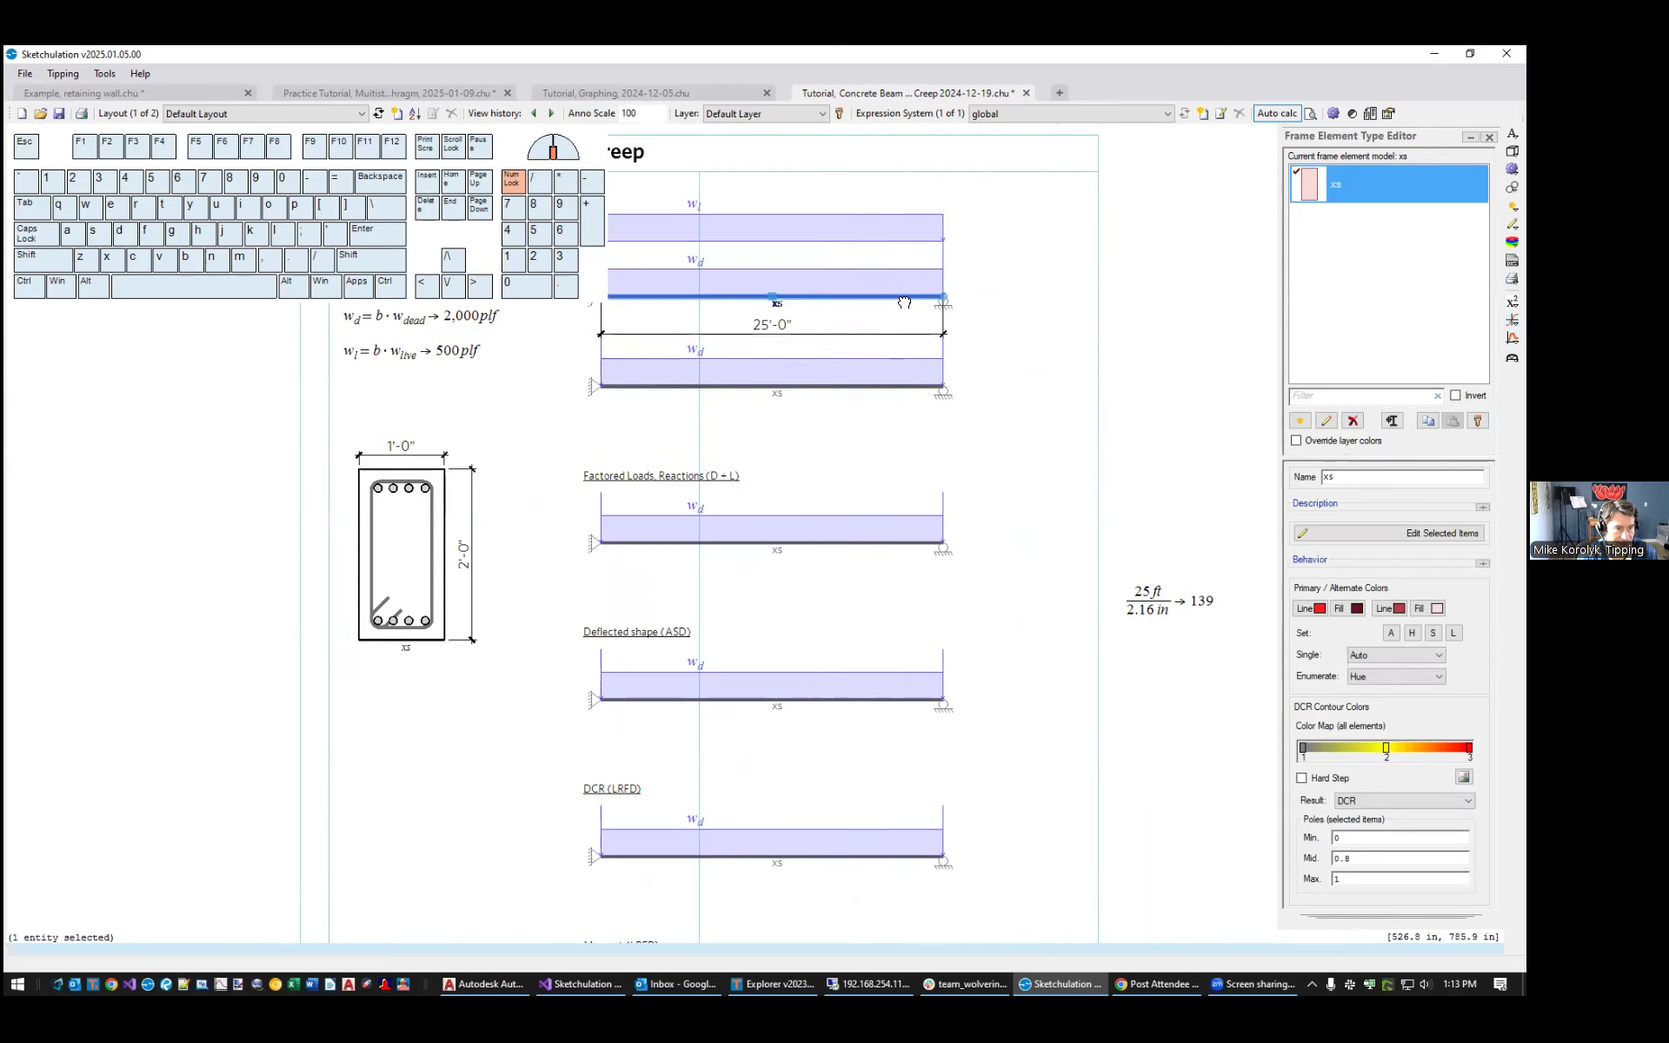
Look over the beam's result diagrams for factored loads and reactions, deflected shape, DCR and moment
{"action": "middle_click_drag", "start_coordinate": [903, 302], "coordinate": [1017, 498]}
{"action": "left_click_drag", "start_coordinate": [984, 578], "coordinate": [946, 774]}
{"action": "middle_click_drag", "start_coordinate": [959, 926], "coordinate": [947, 788]}
{"action": "left_click_drag", "start_coordinate": [962, 820], "coordinate": [937, 733]}
{"action": "middle_click_drag", "start_coordinate": [1000, 894], "coordinate": [970, 671]}
{"action": "left_click_drag", "start_coordinate": [946, 716], "coordinate": [942, 681]}
{"action": "key", "text": "Escape"}
{"action": "scroll", "coordinate": [969, 591], "scroll_direction": "down", "scroll_amount": 1}
{"action": "middle_click_drag", "start_coordinate": [976, 526], "coordinate": [1001, 660]}
{"action": "scroll", "coordinate": [994, 447], "scroll_direction": "up", "scroll_amount": 1}
{"action": "mouse_move", "coordinate": [994, 457]}
{"action": "middle_mouse_down"}
{"action": "mouse_move", "coordinate": [995, 597]}
{"action": "mouse_move", "coordinate": [1031, 566]}
{"action": "middle_mouse_up"}
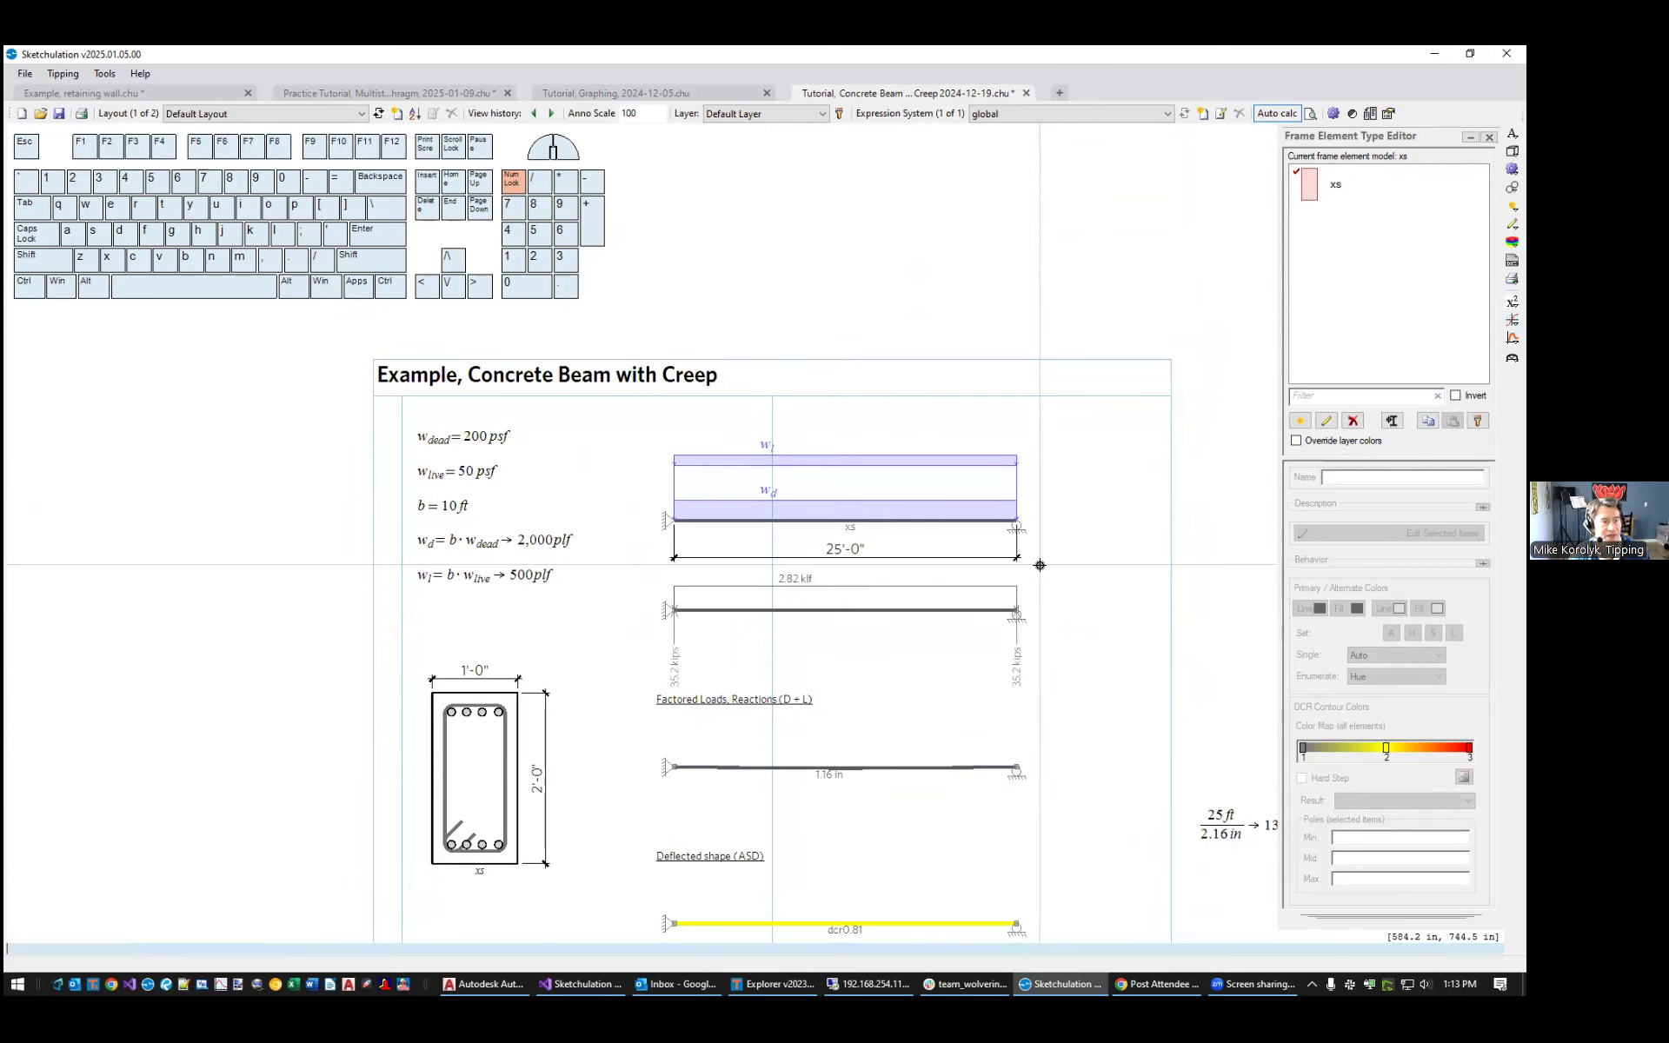
Examine the beam's load, deflected shape, DCR, moment and shear diagrams, including the Deflected shape (ASD) viewport
{"action": "middle_click_drag", "start_coordinate": [1110, 678], "coordinate": [1080, 522]}
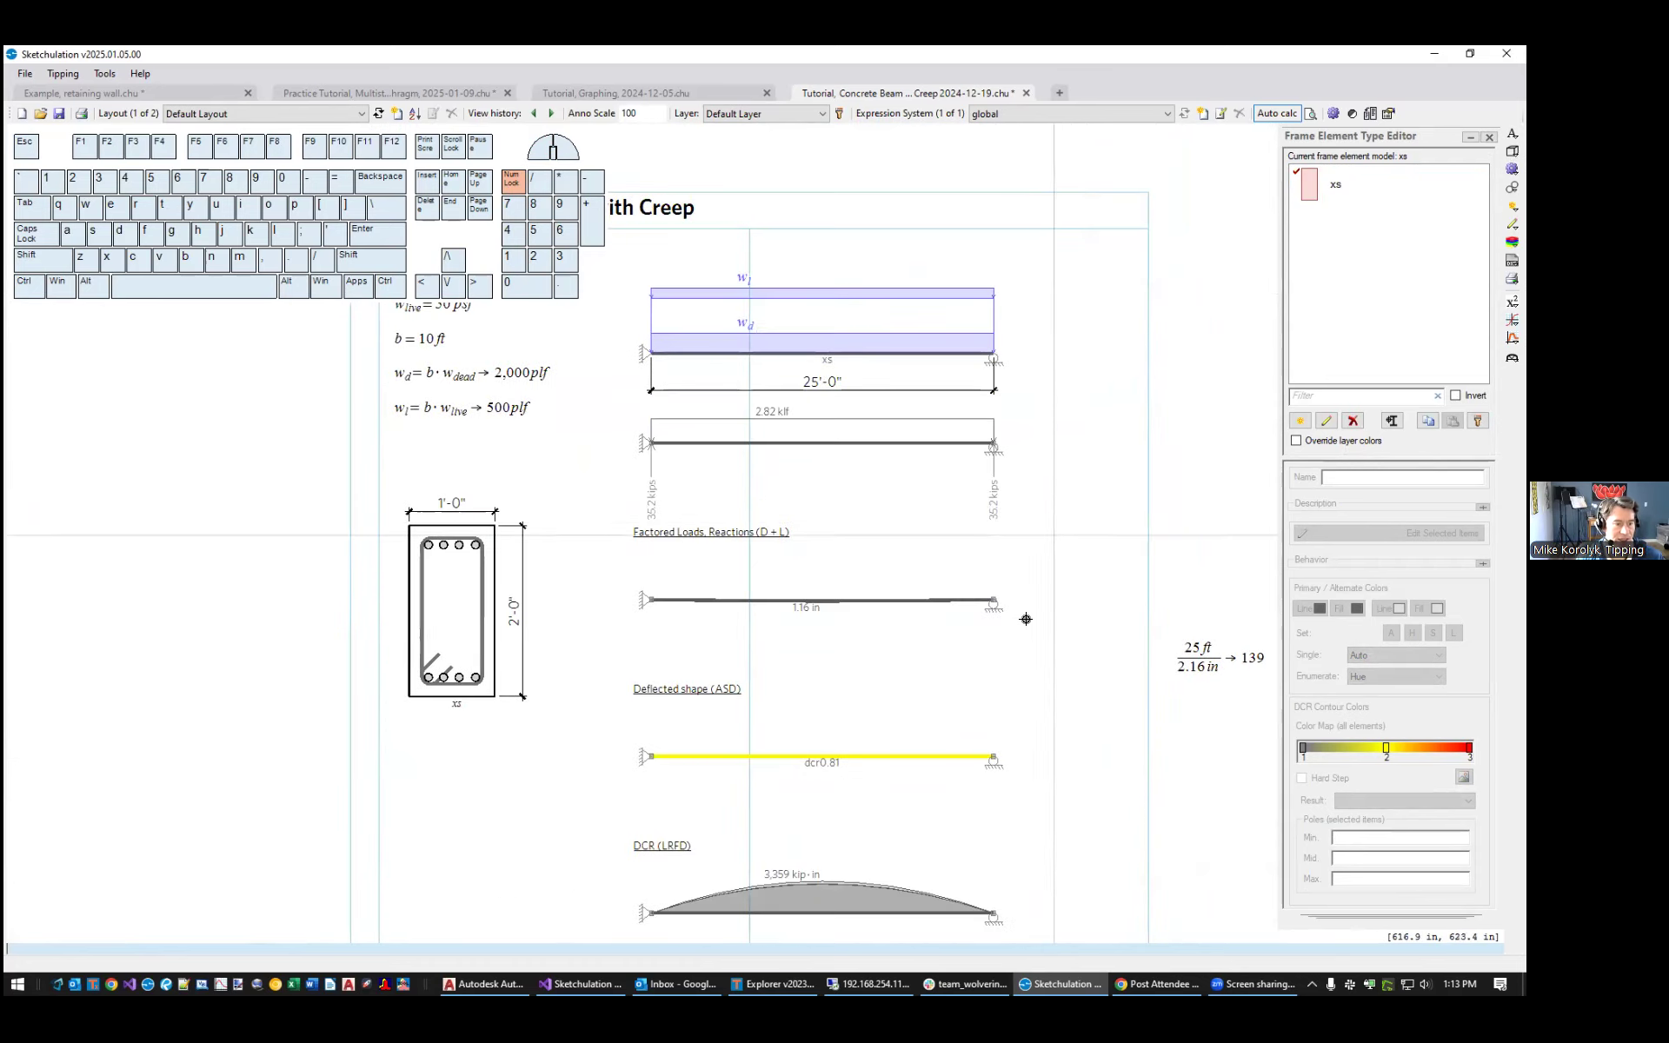
{"action": "middle_click_drag", "start_coordinate": [1024, 745], "coordinate": [1024, 654]}
{"action": "mouse_move", "coordinate": [1046, 492]}
{"action": "middle_mouse_down"}
{"action": "mouse_move", "coordinate": [928, 549]}
{"action": "mouse_move", "coordinate": [970, 636]}
{"action": "middle_mouse_up"}
{"action": "left_click", "coordinate": [982, 643]}
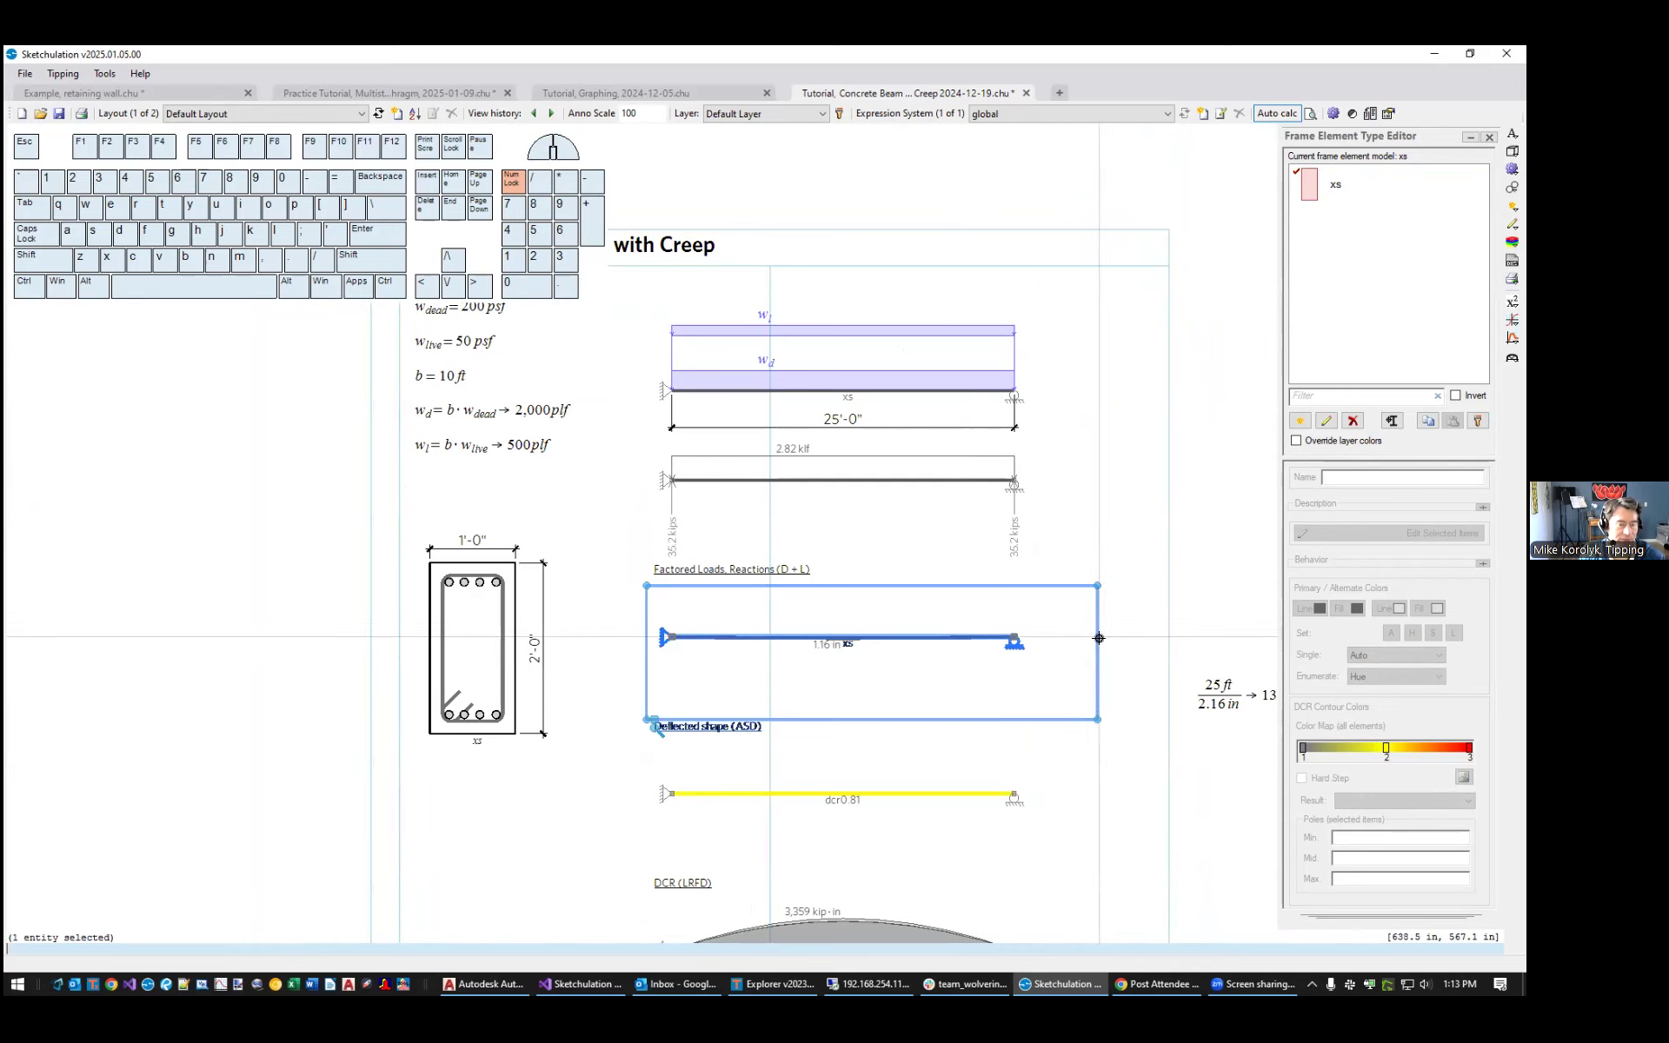
{"action": "middle_click_drag", "start_coordinate": [1139, 678], "coordinate": [1061, 589]}
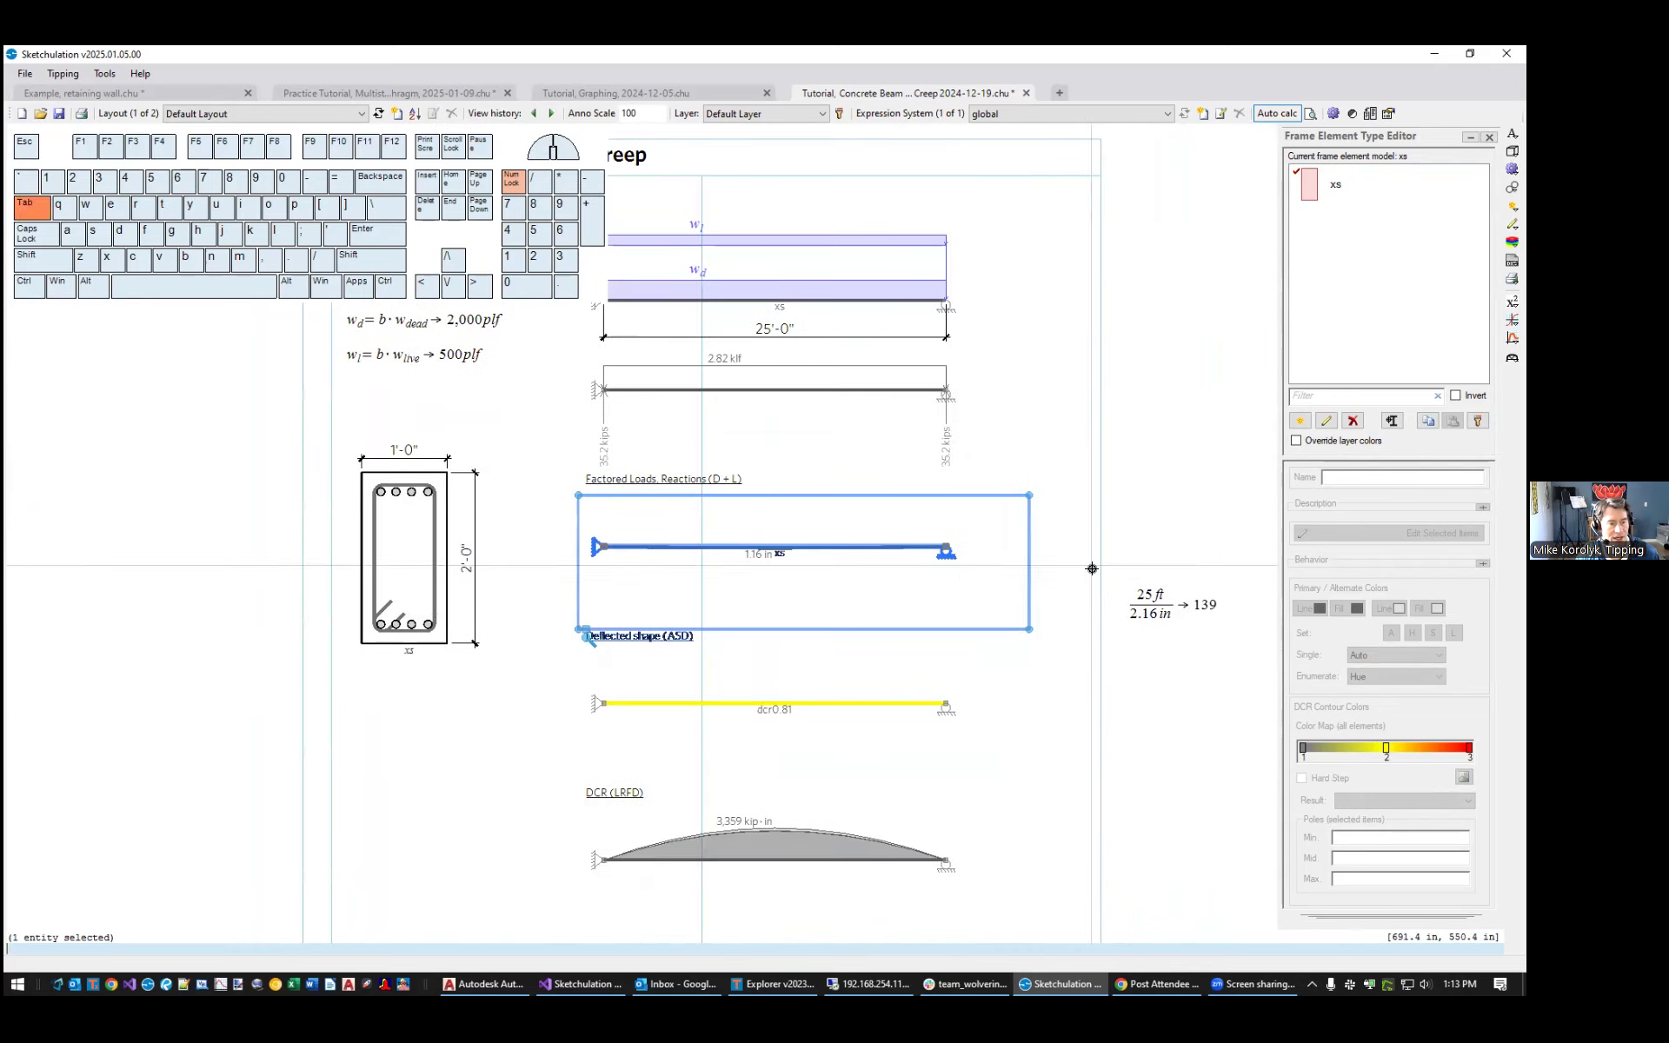
{"action": "key", "text": "Escape"}
{"action": "scroll", "coordinate": [1139, 620], "scroll_direction": "up", "scroll_amount": 2}
{"action": "scroll", "coordinate": [1147, 623], "scroll_direction": "down", "scroll_amount": 2}
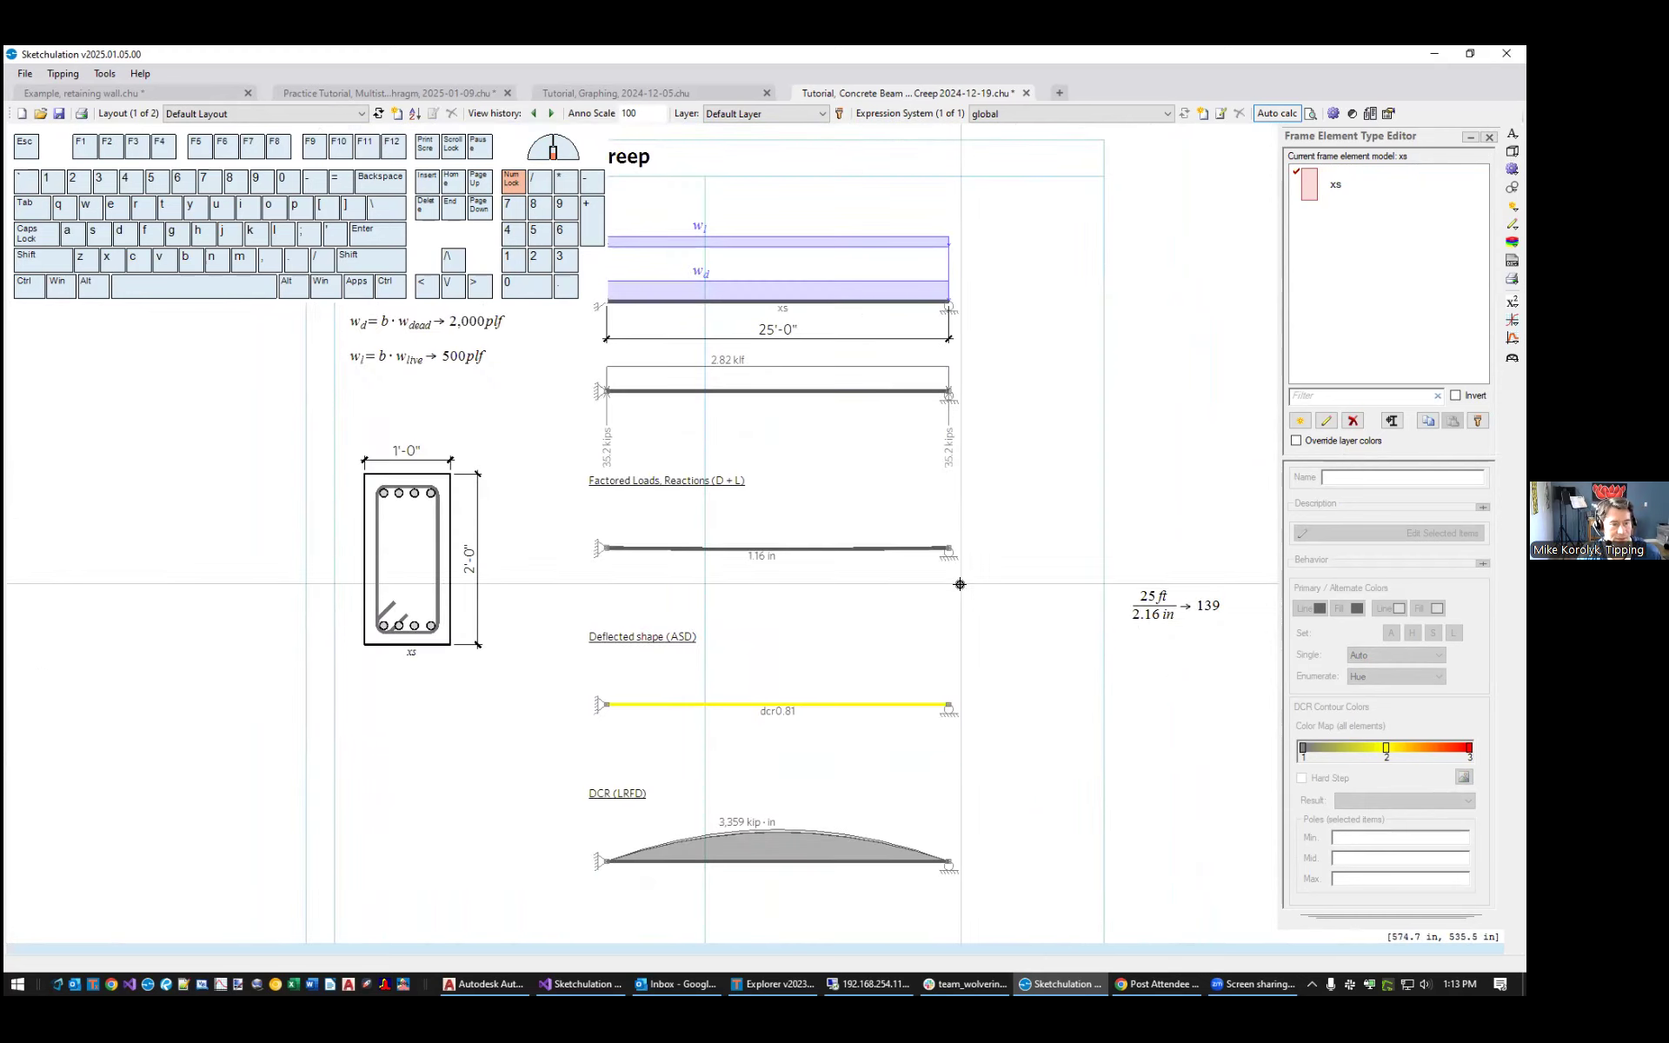
{"action": "mouse_move", "coordinate": [1113, 640]}
{"action": "middle_mouse_down"}
{"action": "mouse_move", "coordinate": [1077, 455]}
{"action": "mouse_move", "coordinate": [1069, 551]}
{"action": "middle_mouse_up"}
{"action": "scroll", "coordinate": [1078, 556], "scroll_direction": "down", "scroll_amount": 2}
{"action": "scroll", "coordinate": [1093, 497], "scroll_direction": "up", "scroll_amount": 1}
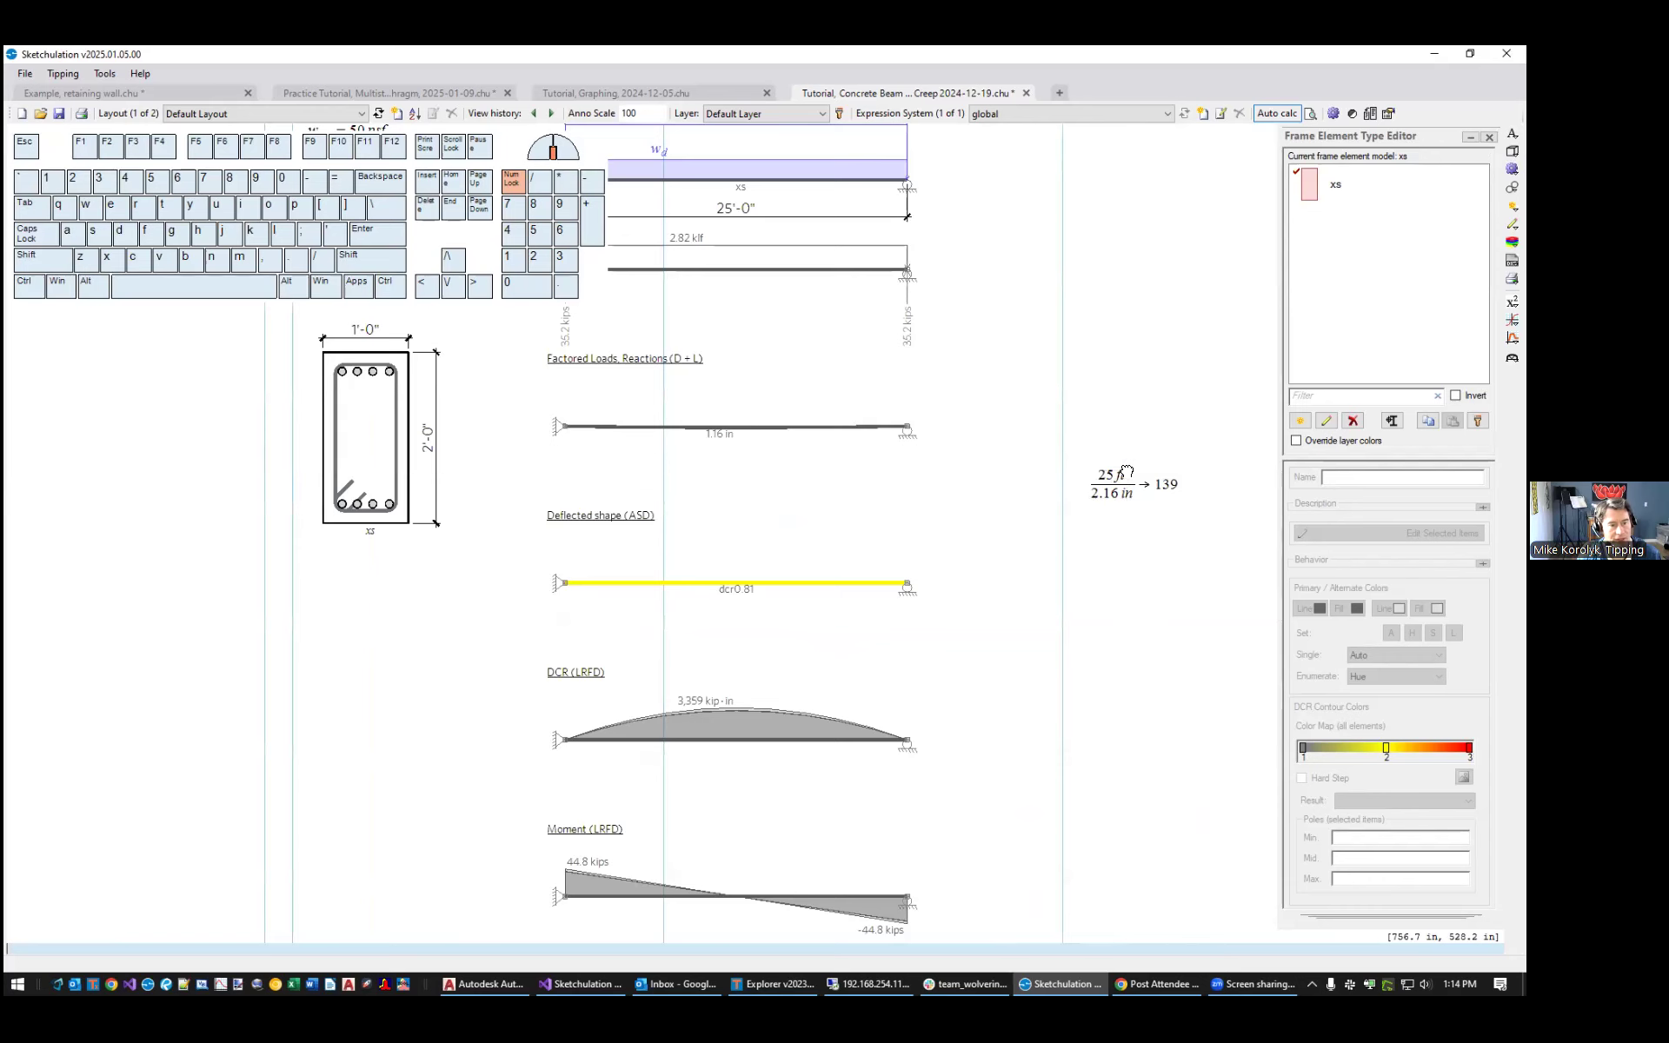
Change the denominator of the span-to-deflection ratio expression to 1.16 in, keeping 25 ft as the numerator
{"action": "middle_click_drag", "start_coordinate": [1125, 472], "coordinate": [1124, 527]}
{"action": "scroll", "coordinate": [1121, 560], "scroll_direction": "up", "scroll_amount": 1}
{"action": "left_click", "coordinate": [1098, 545]}
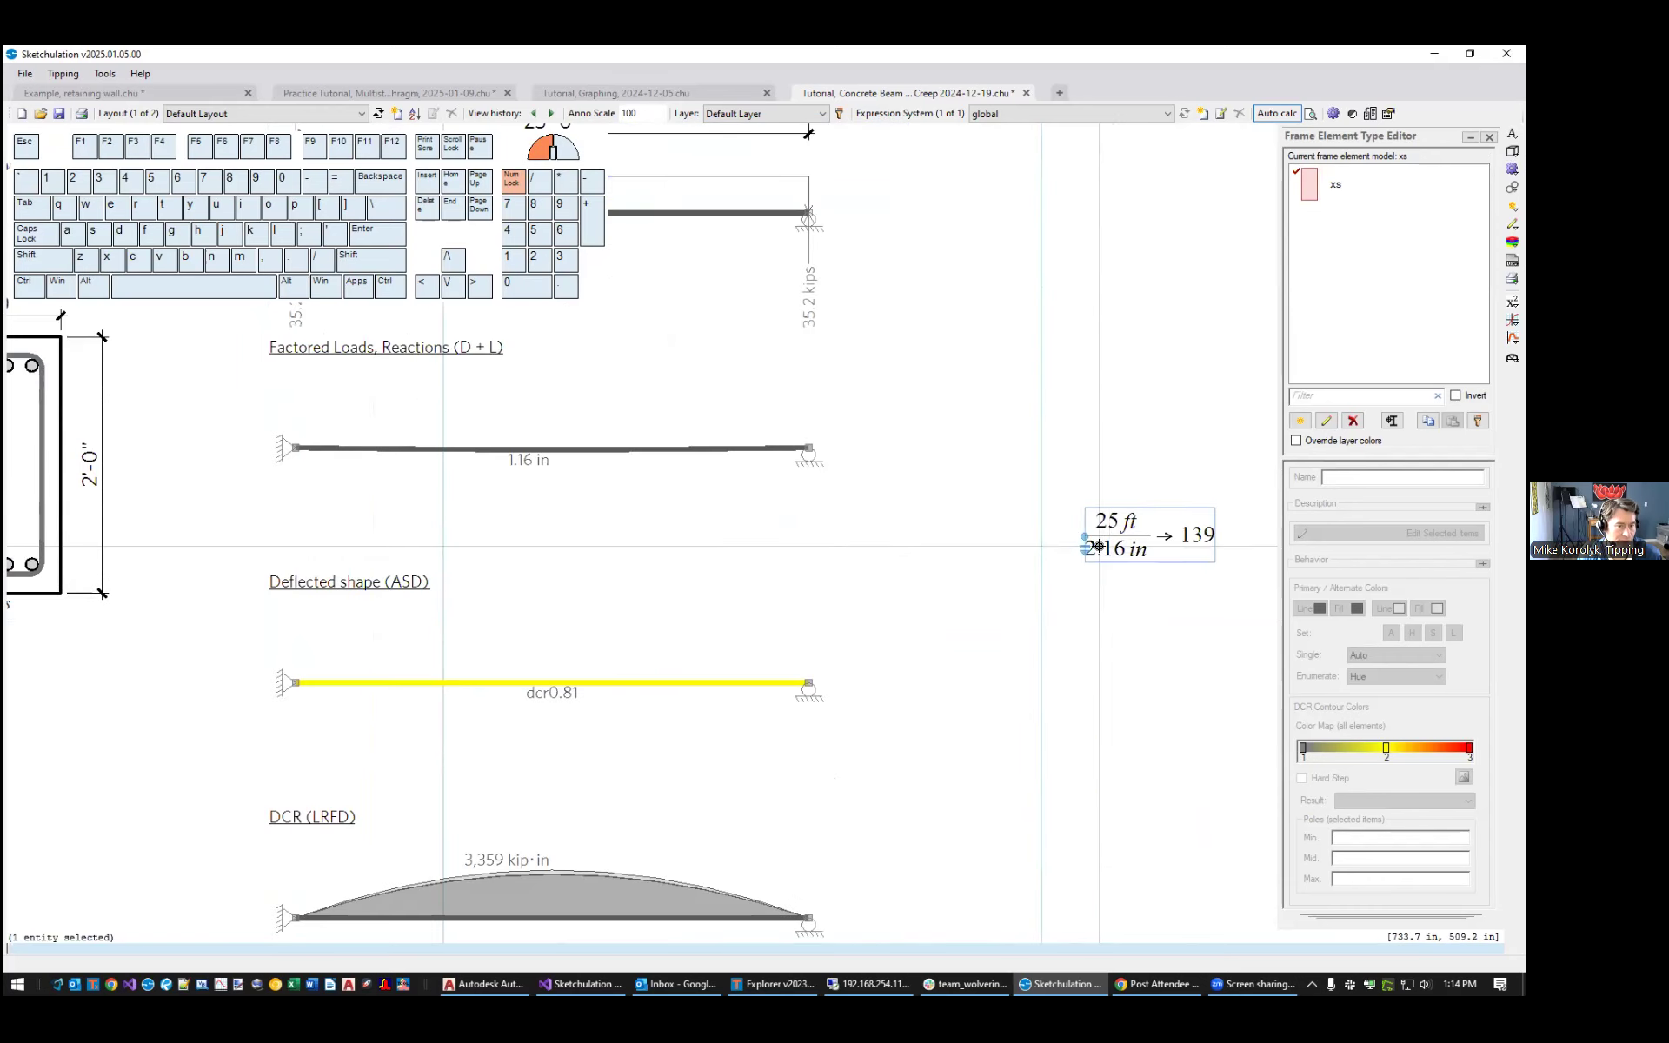
{"action": "double_click", "coordinate": [1099, 546]}
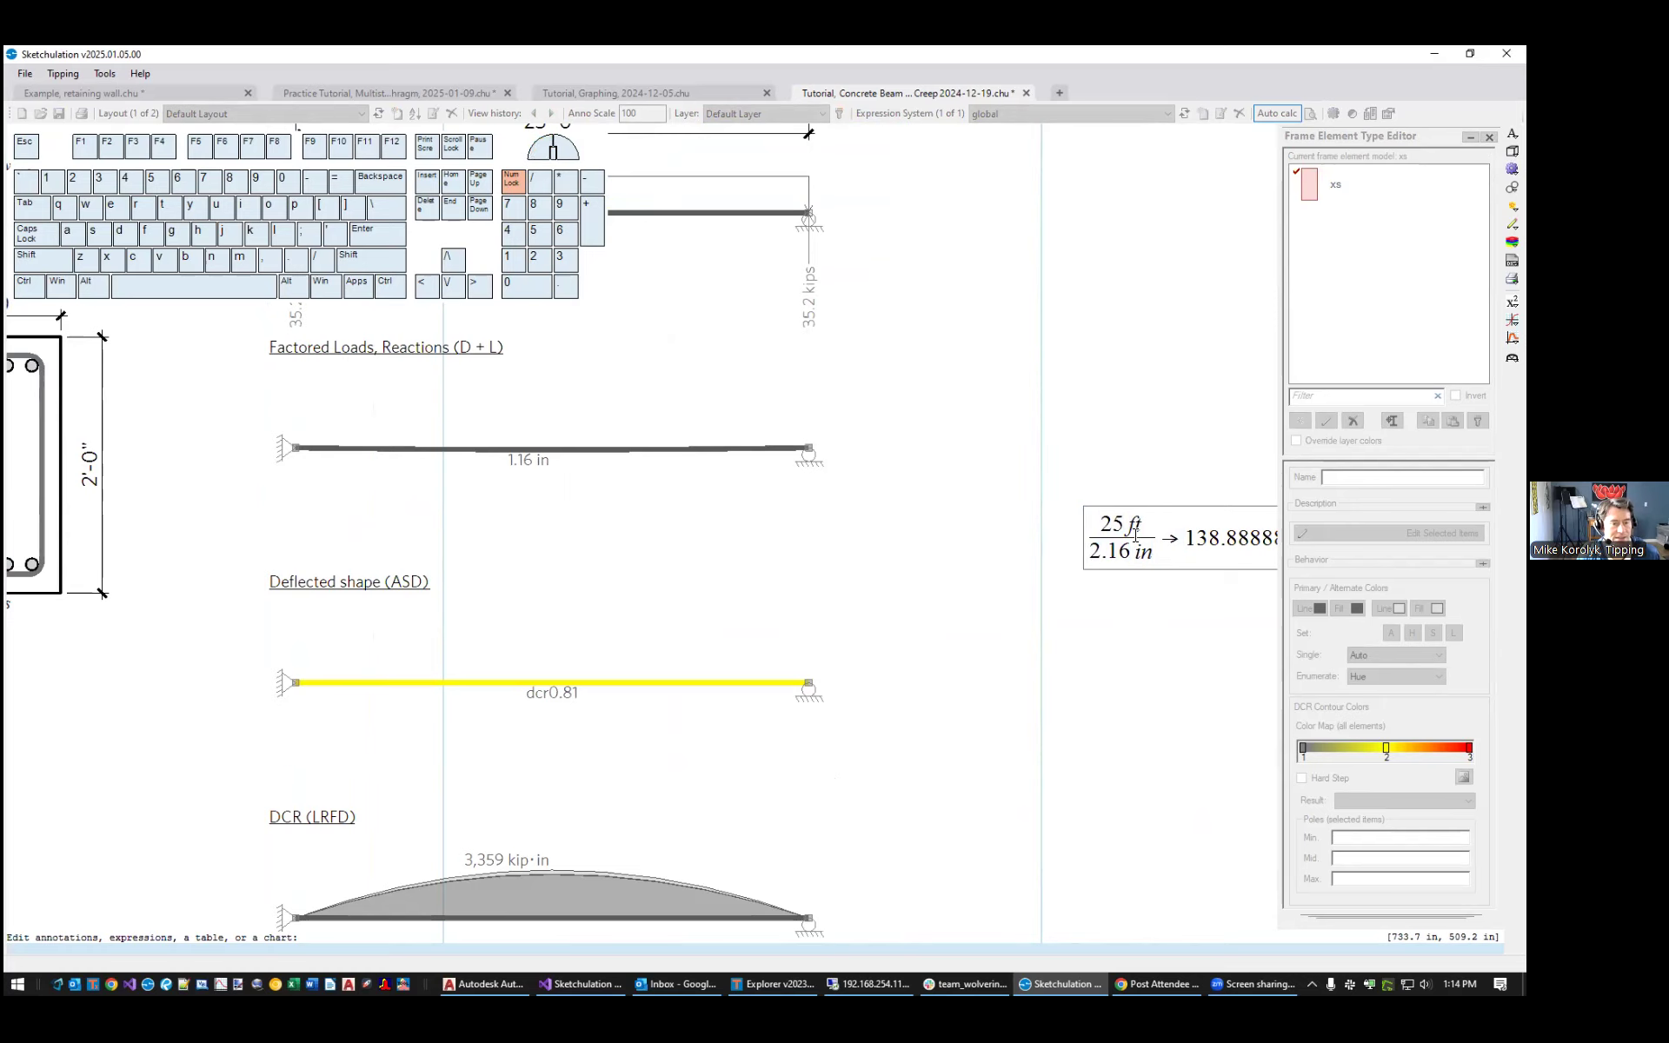
{"action": "middle_click_drag", "start_coordinate": [1142, 605], "coordinate": [970, 620]}
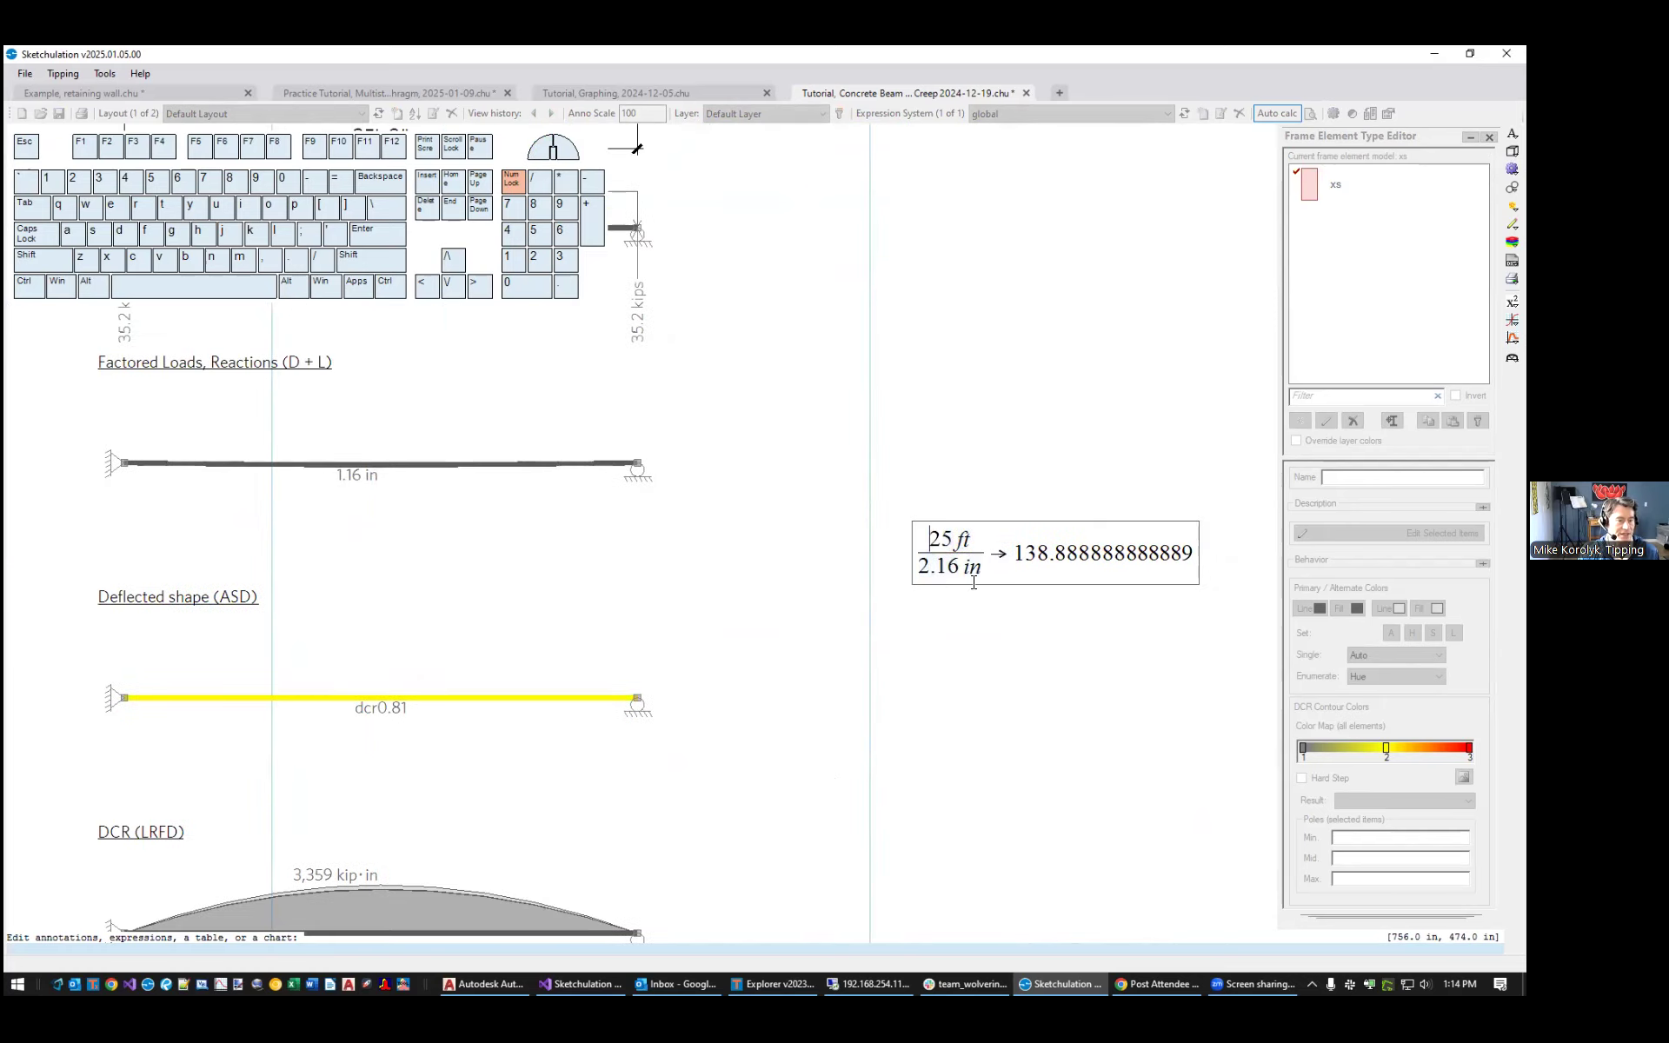
{"action": "key", "text": "Right"}
{"action": "key", "text": "Right"}
{"action": "key", "text": "Right"}
{"action": "key", "text": "Right"}
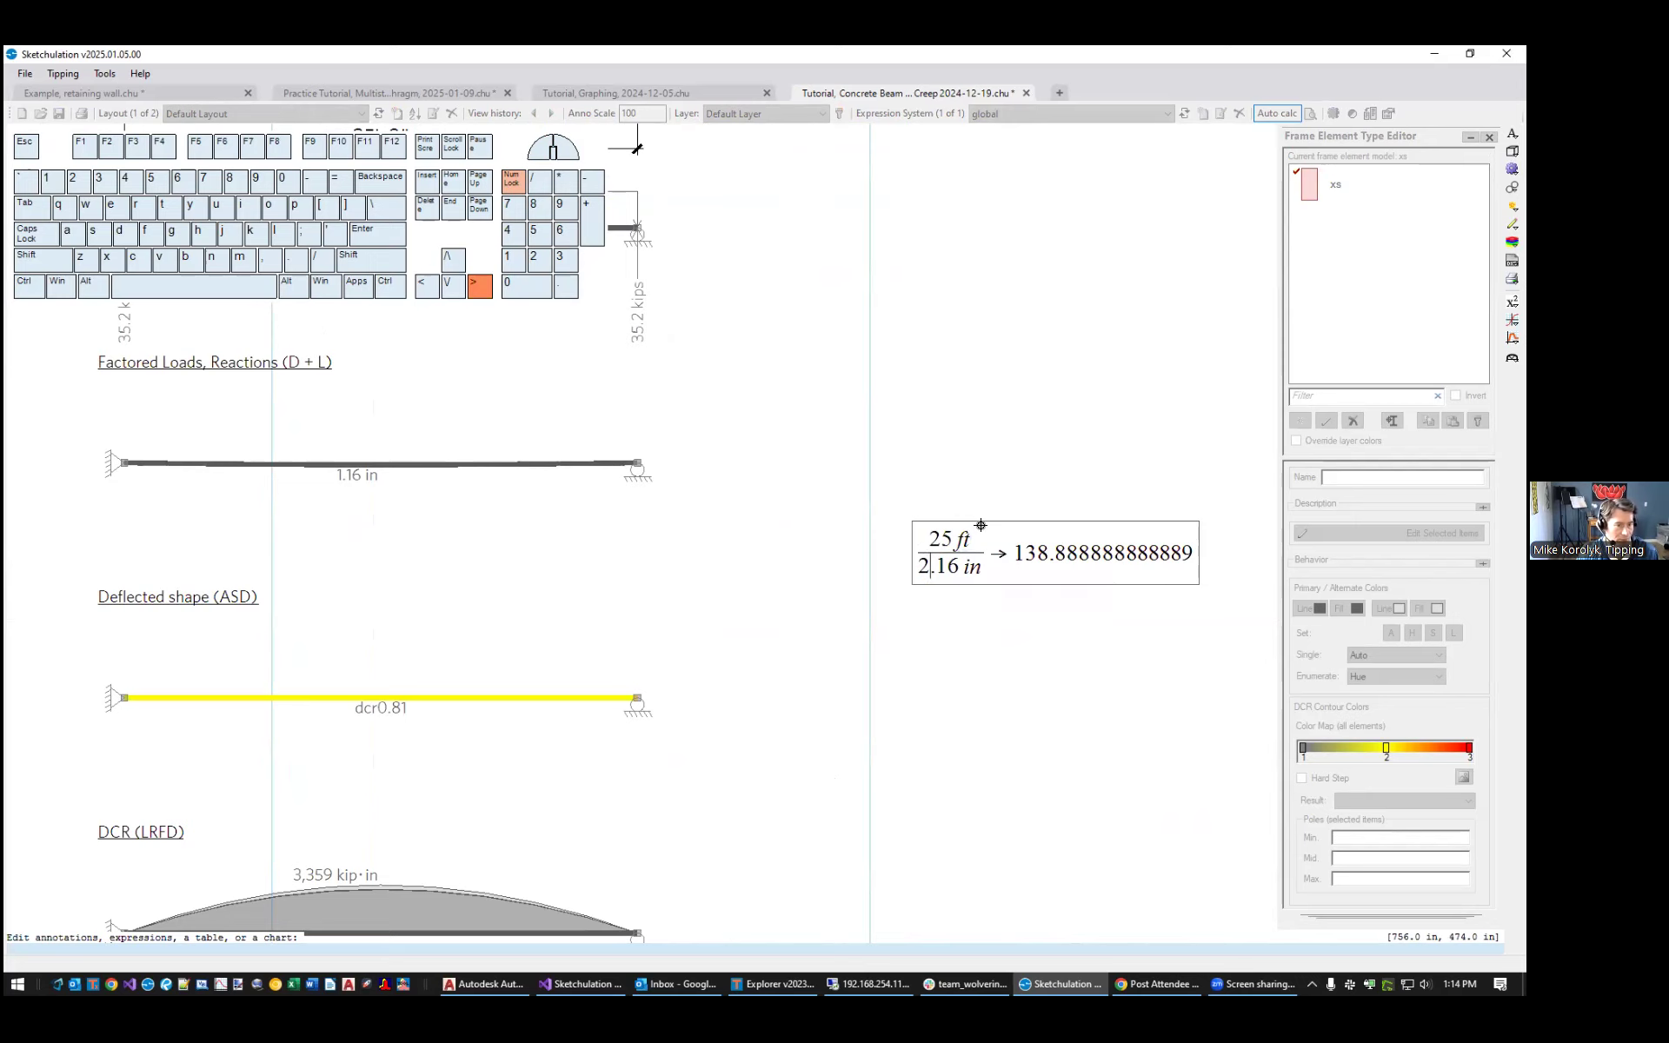
{"action": "key", "text": "BackSpace"}
{"action": "type", "text": "1"}
{"action": "left_click", "coordinate": [995, 423]}
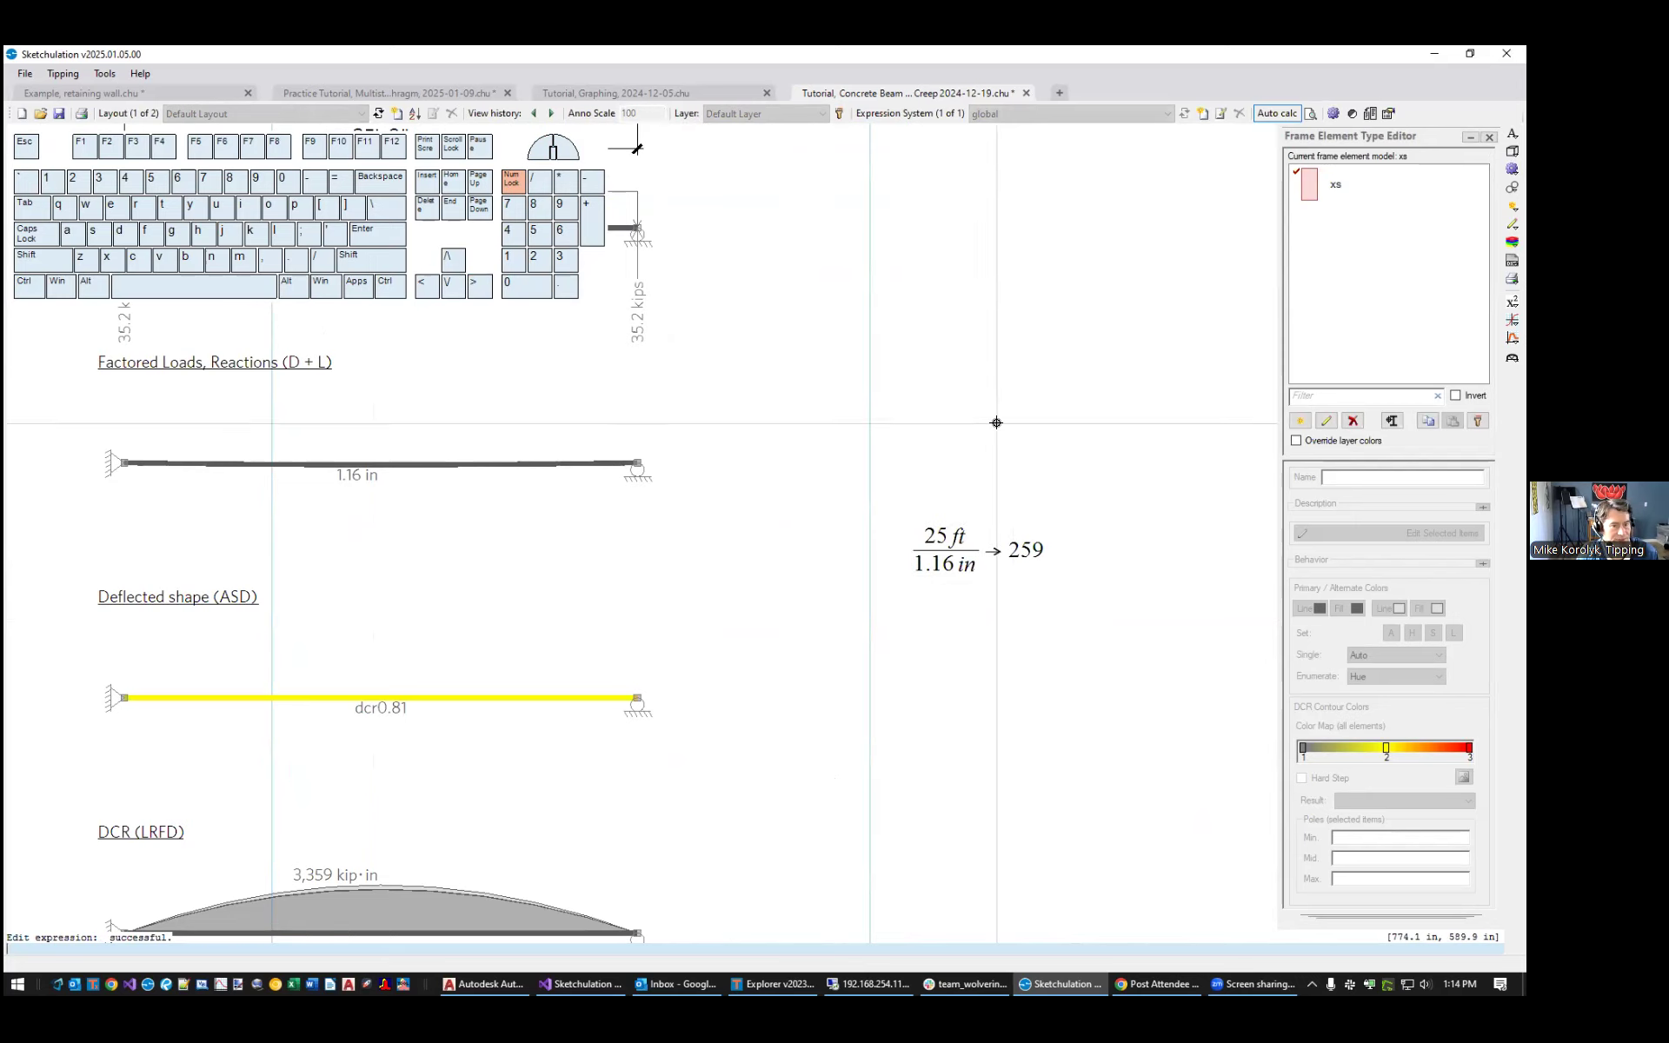
Review the span-to-deflection ratio expression together with the complete sheet of beam results
{"action": "scroll", "coordinate": [1002, 421], "scroll_direction": "down", "scroll_amount": 1}
{"action": "left_click_drag", "start_coordinate": [1003, 421], "coordinate": [1018, 507]}
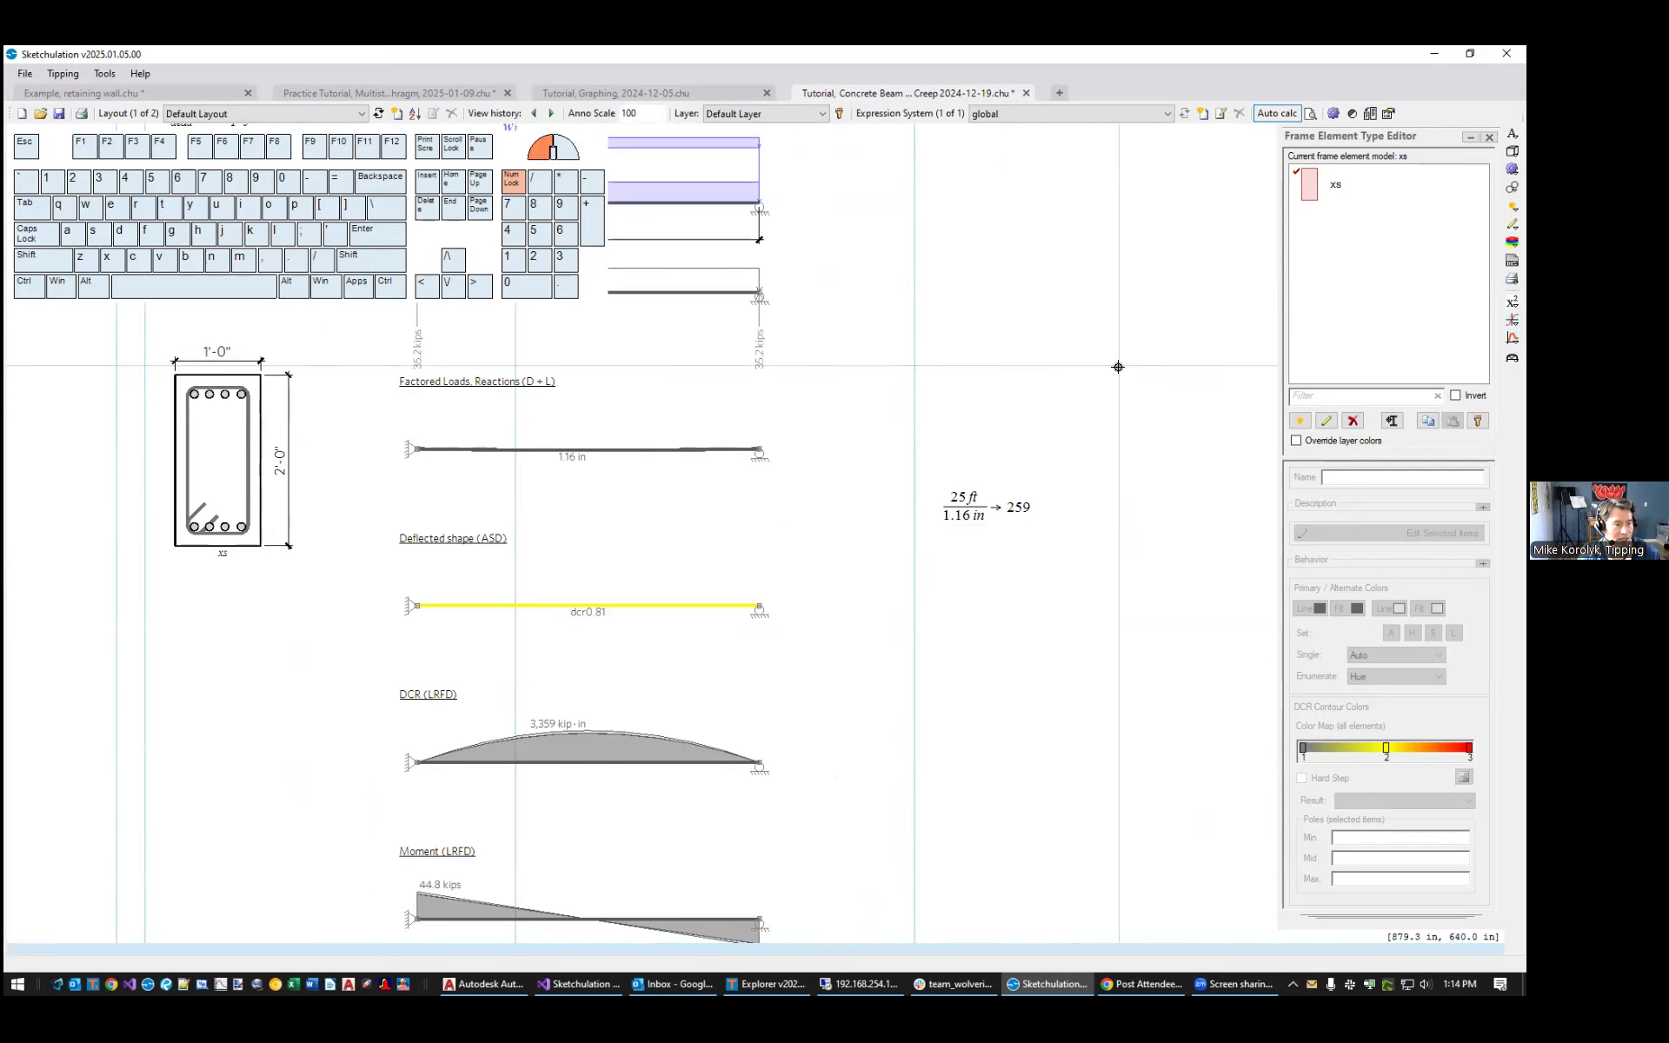
{"action": "scroll", "coordinate": [797, 640], "scroll_direction": "down", "scroll_amount": 1}
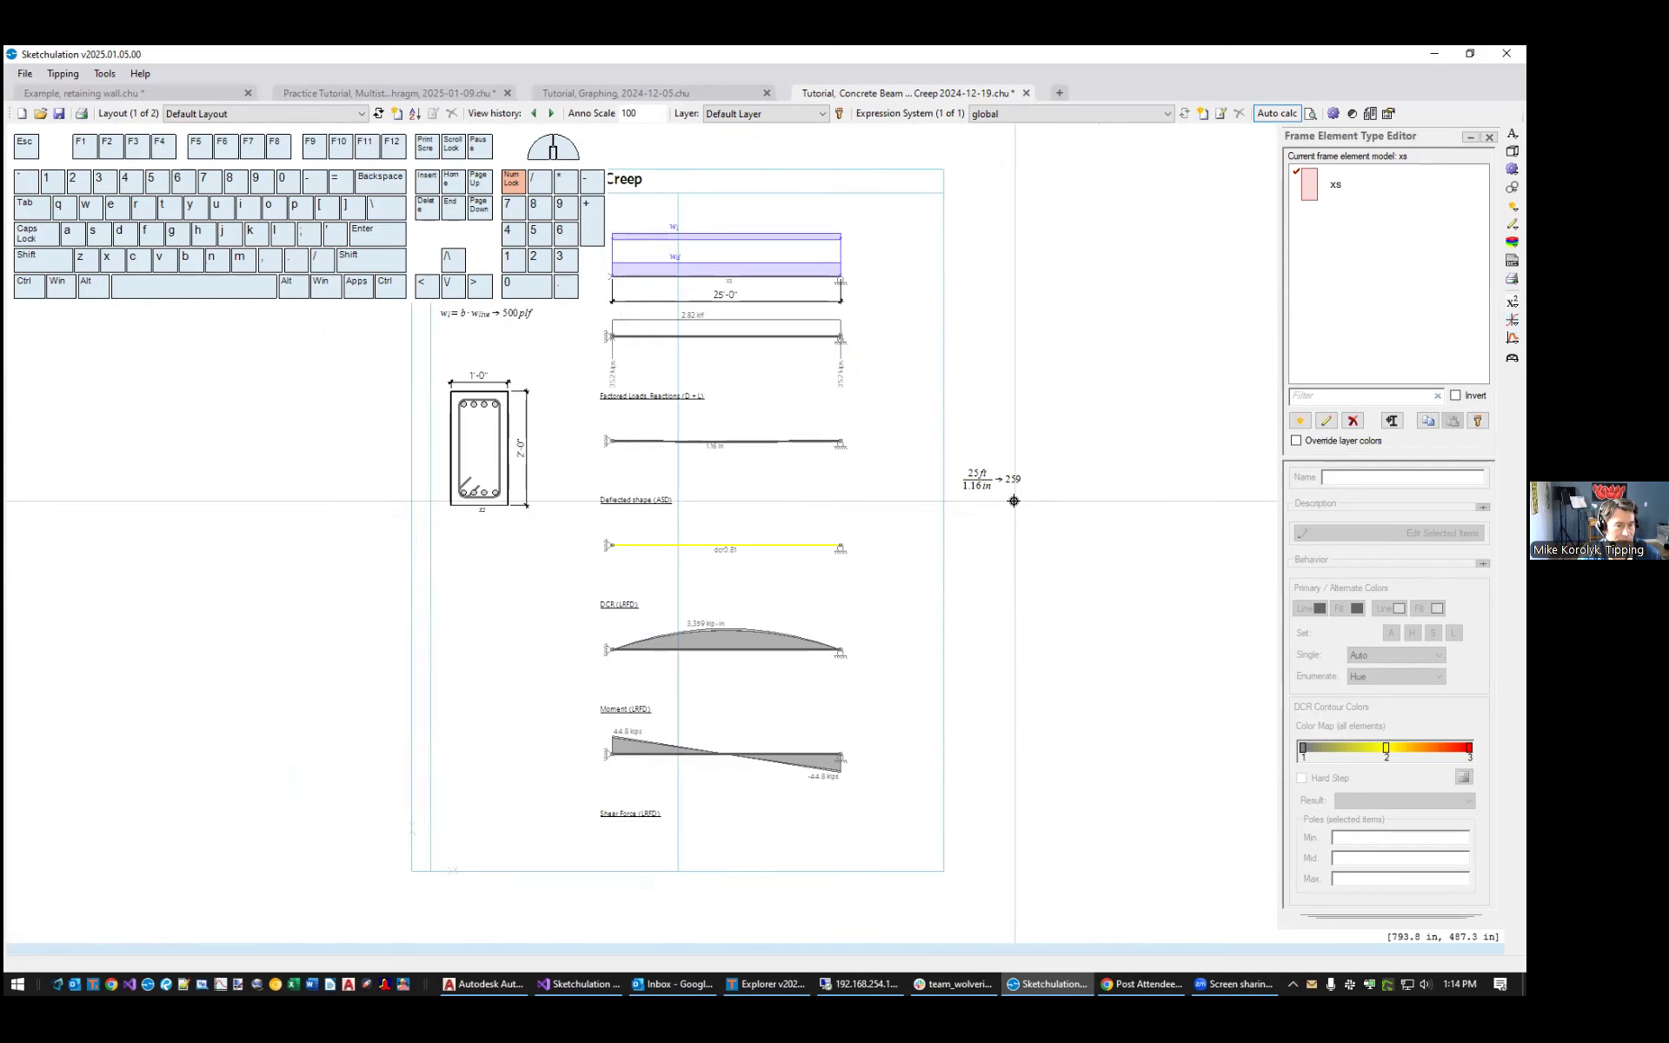
{"action": "scroll", "coordinate": [983, 479], "scroll_direction": "up", "scroll_amount": 1}
{"action": "left_click", "coordinate": [1003, 470]}
{"action": "middle_click_drag", "start_coordinate": [1057, 495], "coordinate": [1123, 576]}
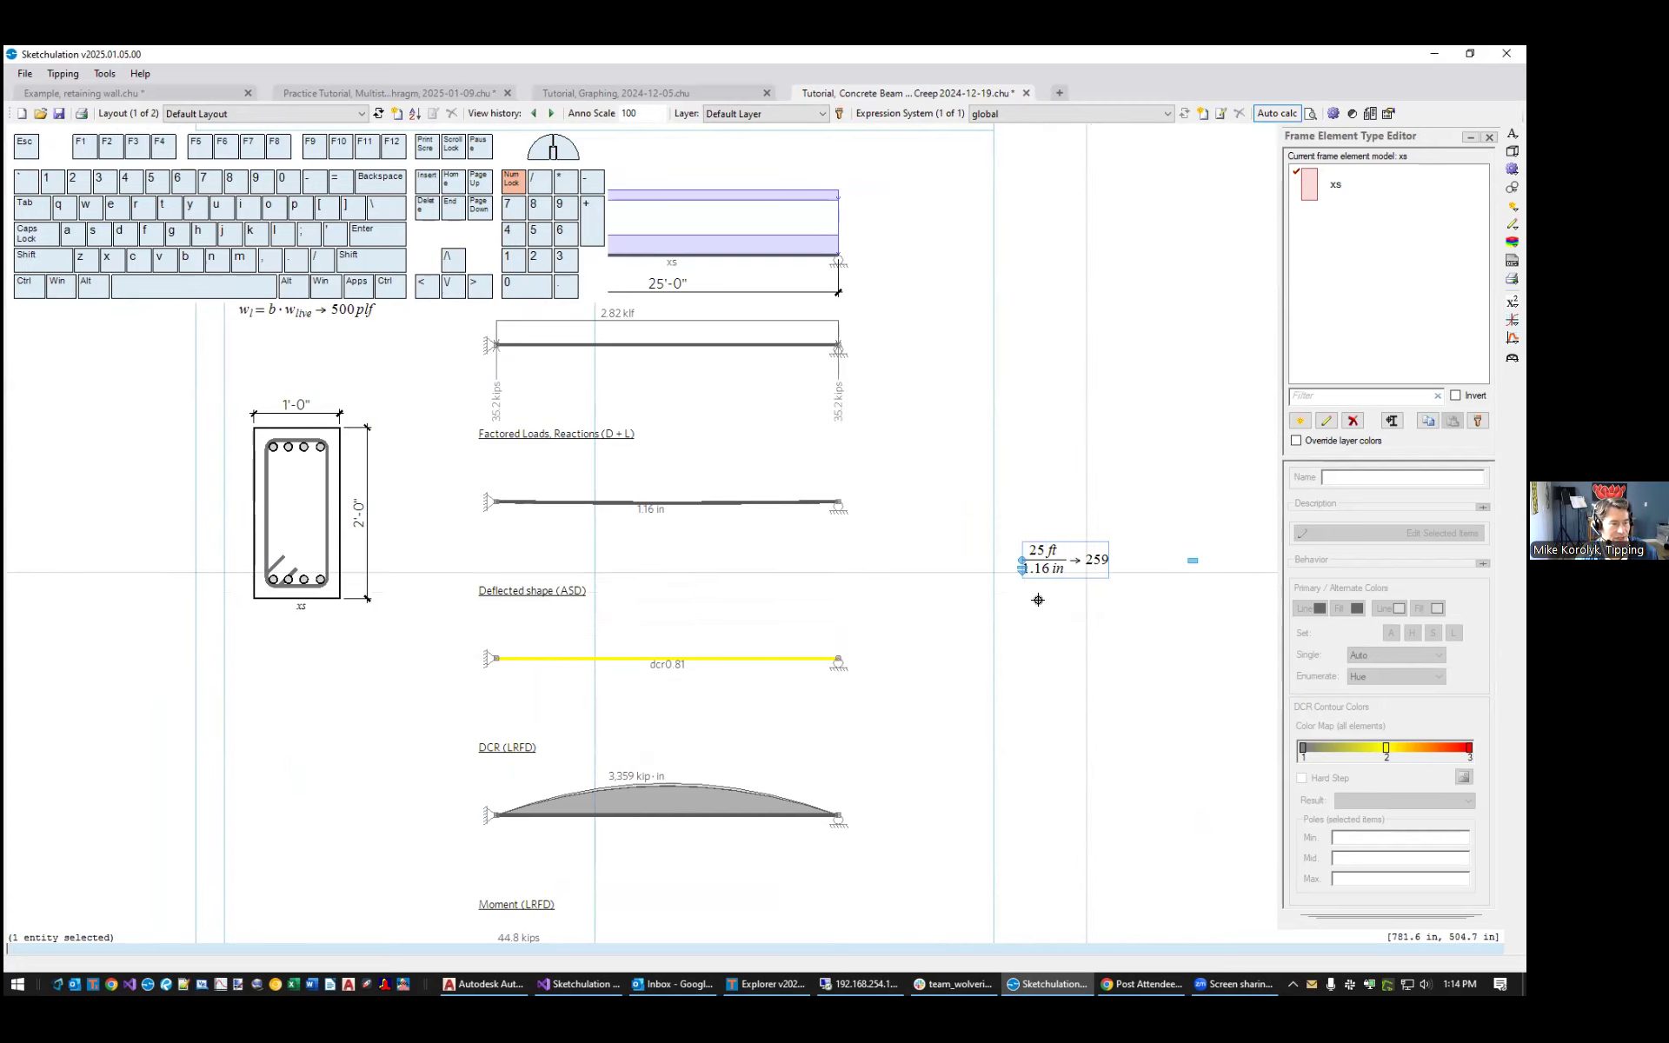
{"action": "middle_click_drag", "start_coordinate": [1015, 608], "coordinate": [1147, 624]}
{"action": "scroll", "coordinate": [1207, 513], "scroll_direction": "down", "scroll_amount": 2}
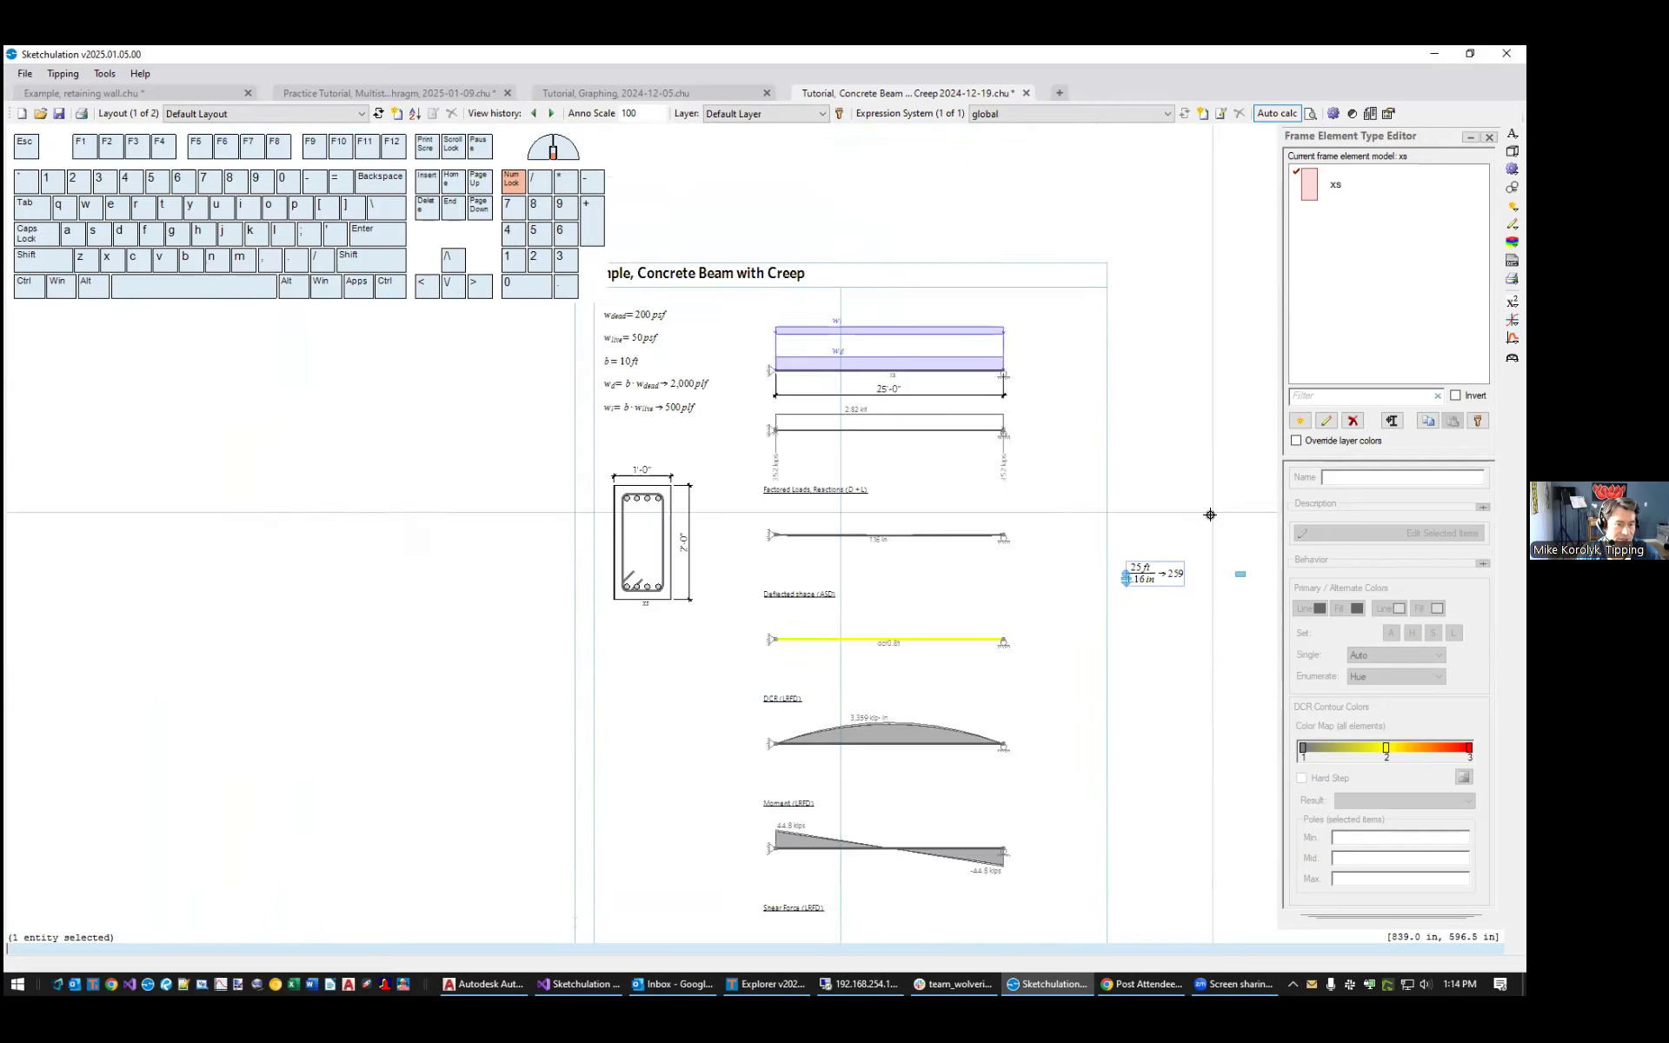
{"action": "mouse_move", "coordinate": [960, 751]}
{"action": "middle_mouse_down"}
{"action": "mouse_move", "coordinate": [1013, 540]}
{"action": "mouse_move", "coordinate": [982, 676]}
{"action": "mouse_move", "coordinate": [1039, 676]}
{"action": "middle_mouse_up"}
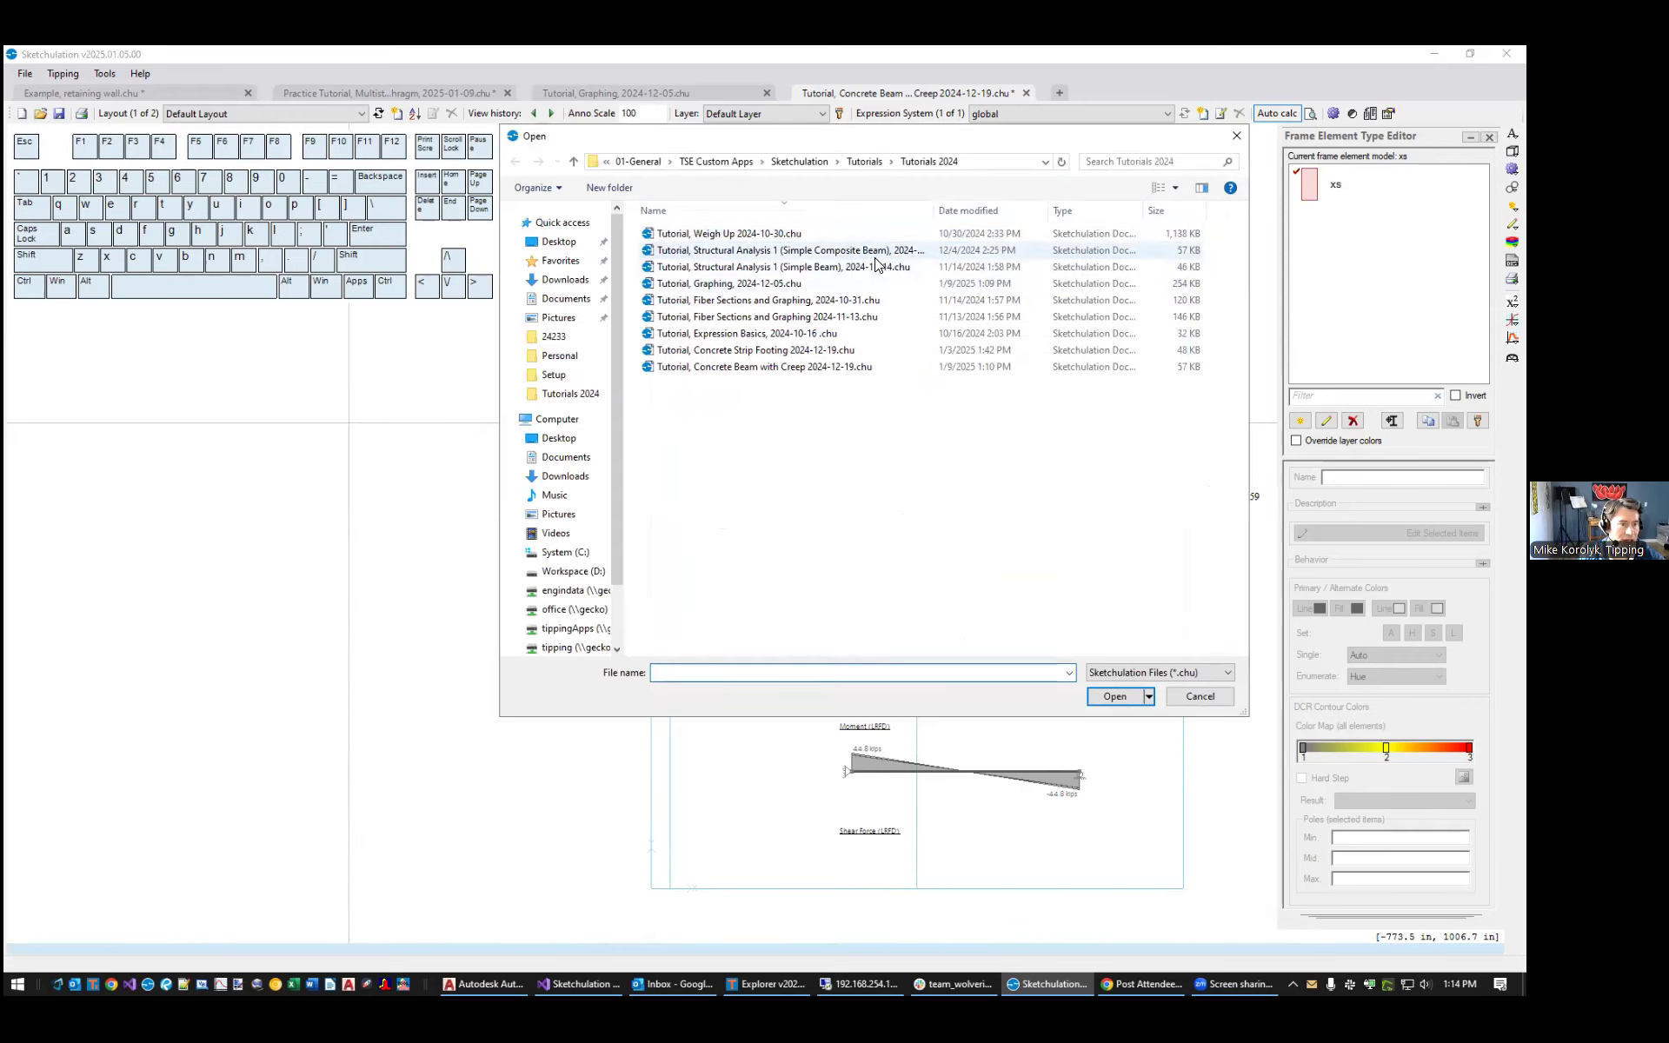
Sort the tutorial files by date modified and open Tutorial, Concrete Strip Footing 2024-12-19.chu
{"action": "left_click", "coordinate": [968, 212]}
{"action": "left_click", "coordinate": [968, 213]}
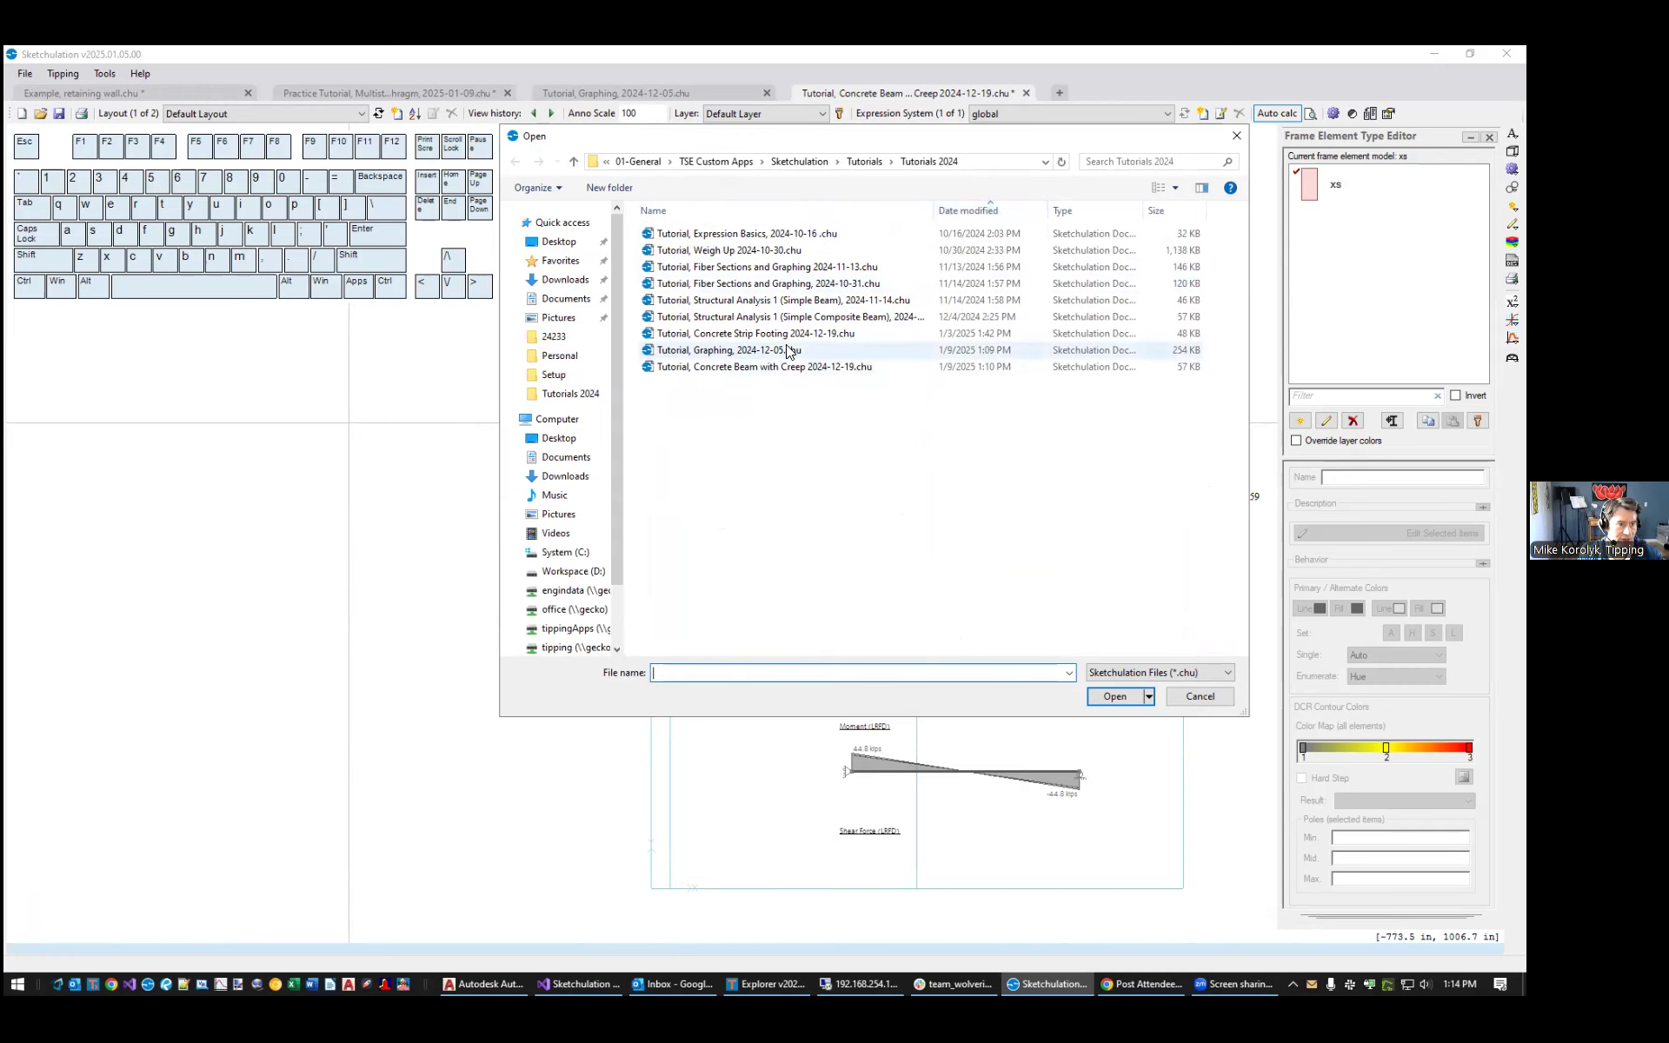
{"action": "double_click", "coordinate": [837, 335]}
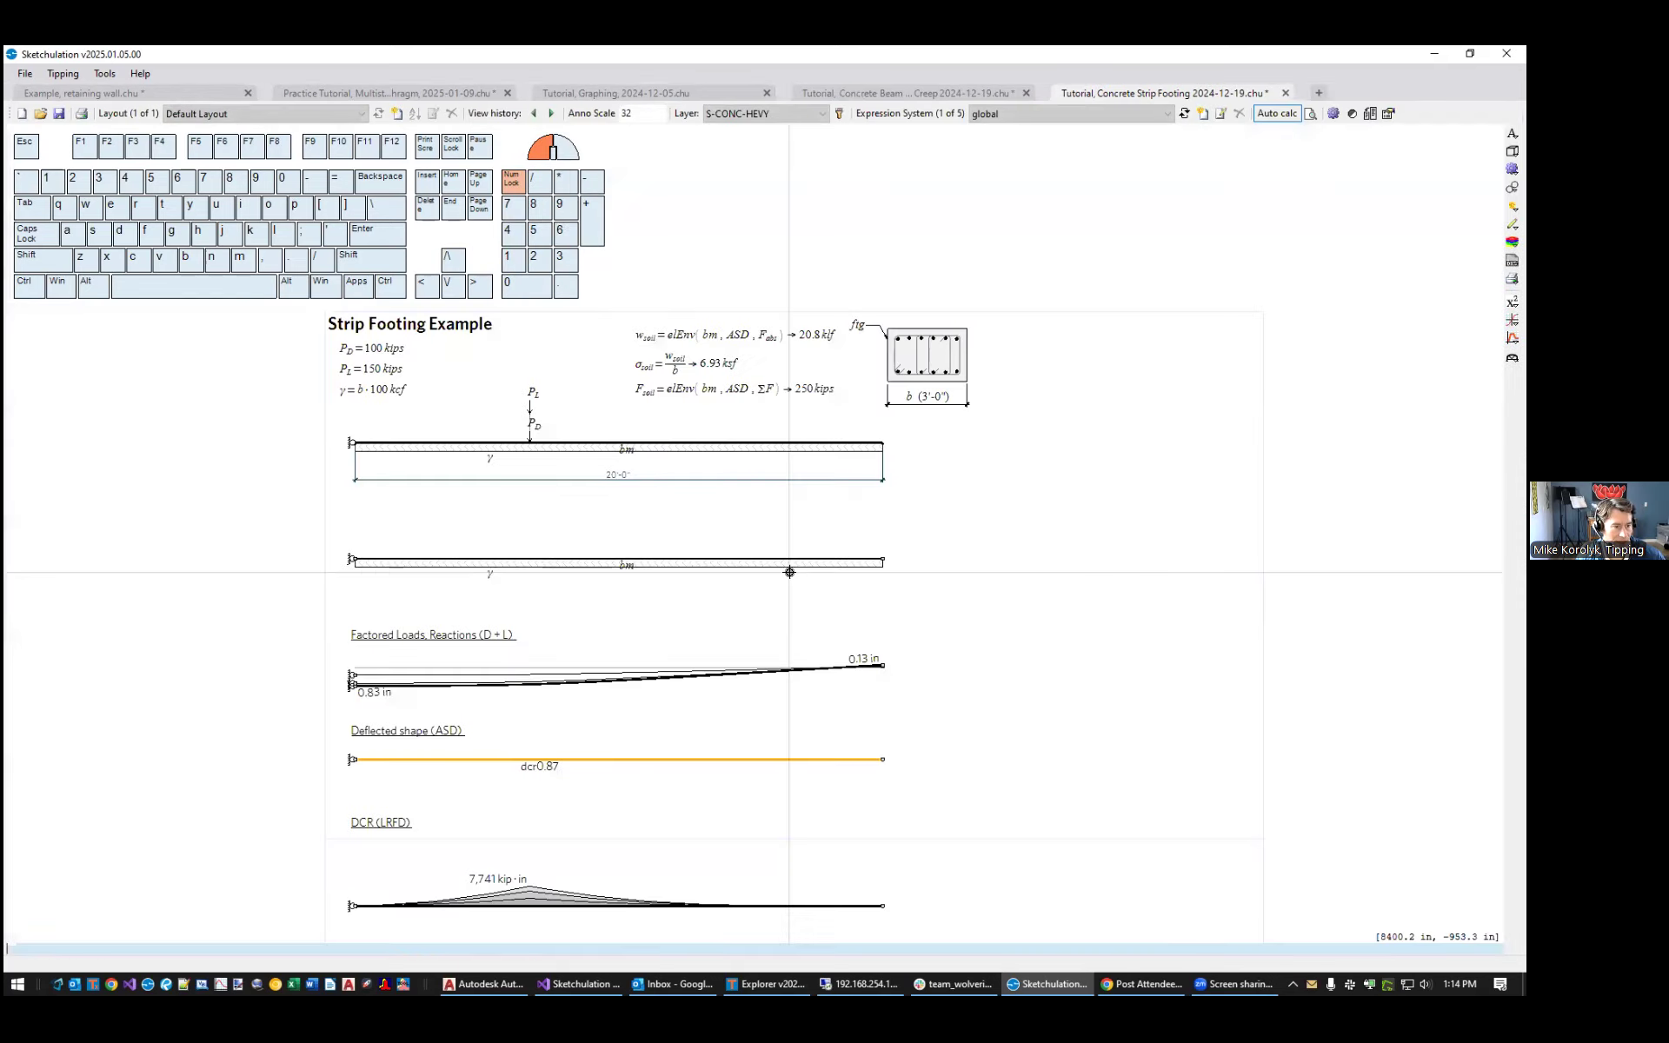
Select the distributed restraint γ under the 20'-0" footing beam to inspect it
{"action": "middle_click_drag", "start_coordinate": [715, 481], "coordinate": [973, 452]}
{"action": "left_click", "coordinate": [1016, 415]}
{"action": "scroll", "coordinate": [816, 423], "scroll_direction": "up", "scroll_amount": 1}
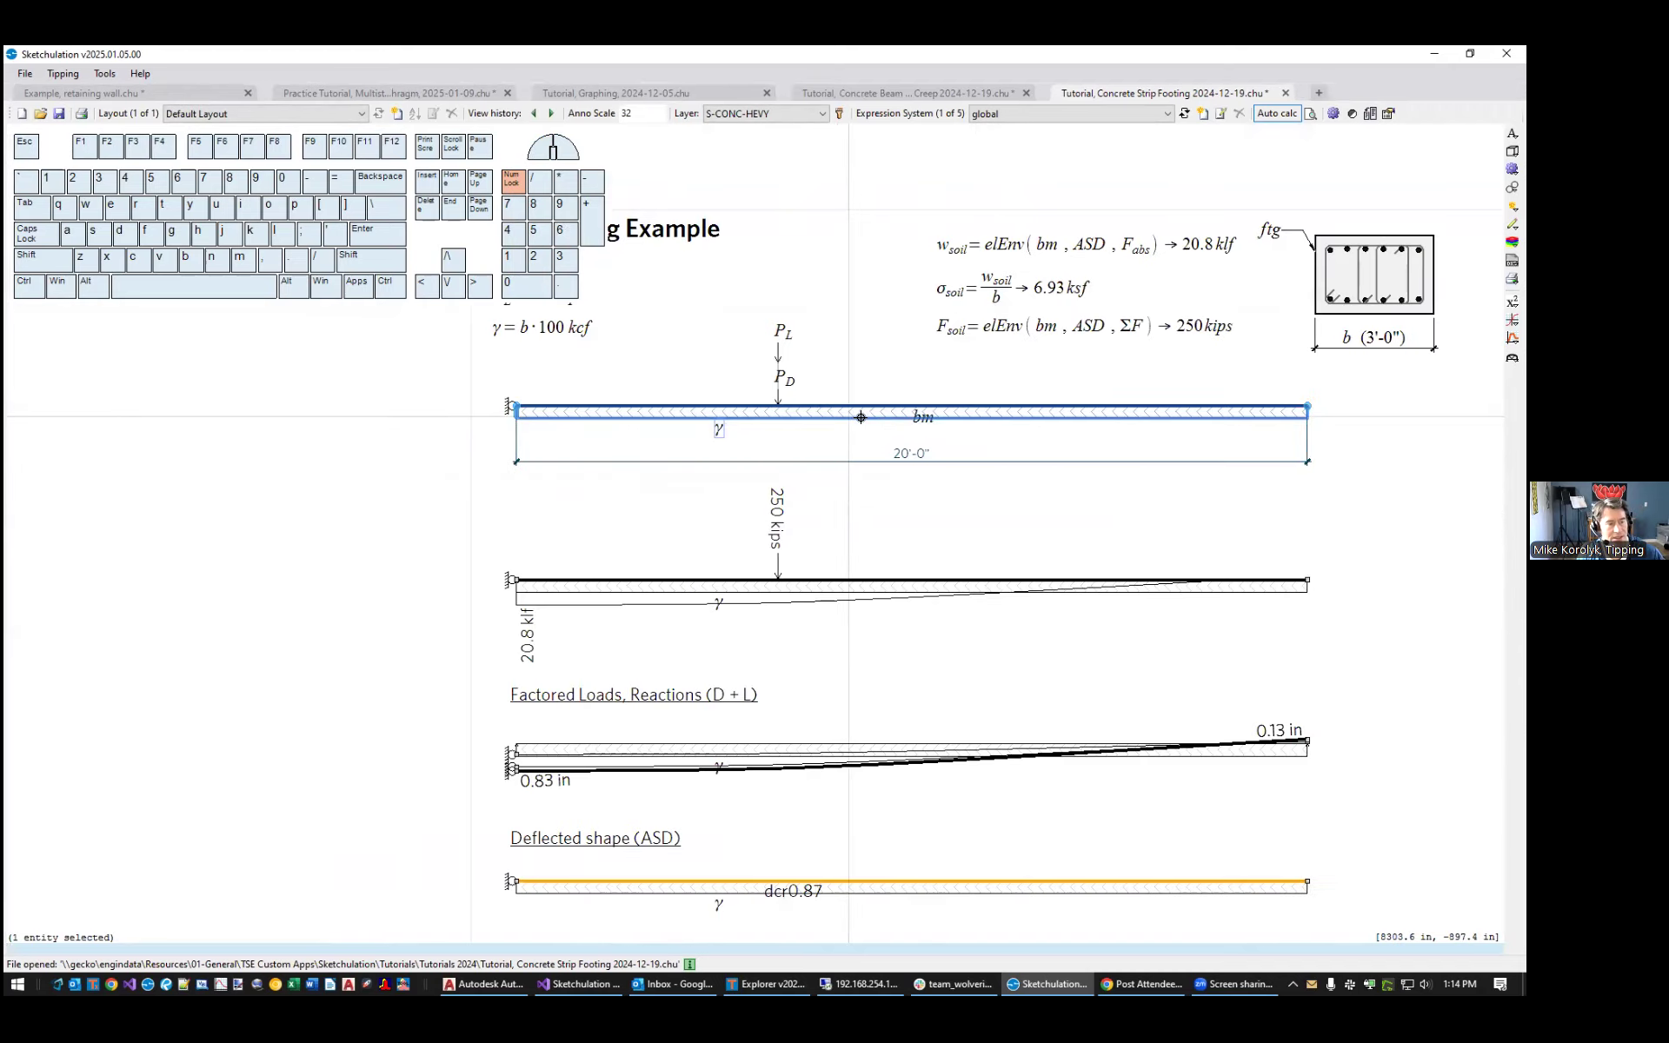
{"action": "middle_click_drag", "start_coordinate": [1232, 442], "coordinate": [1233, 457]}
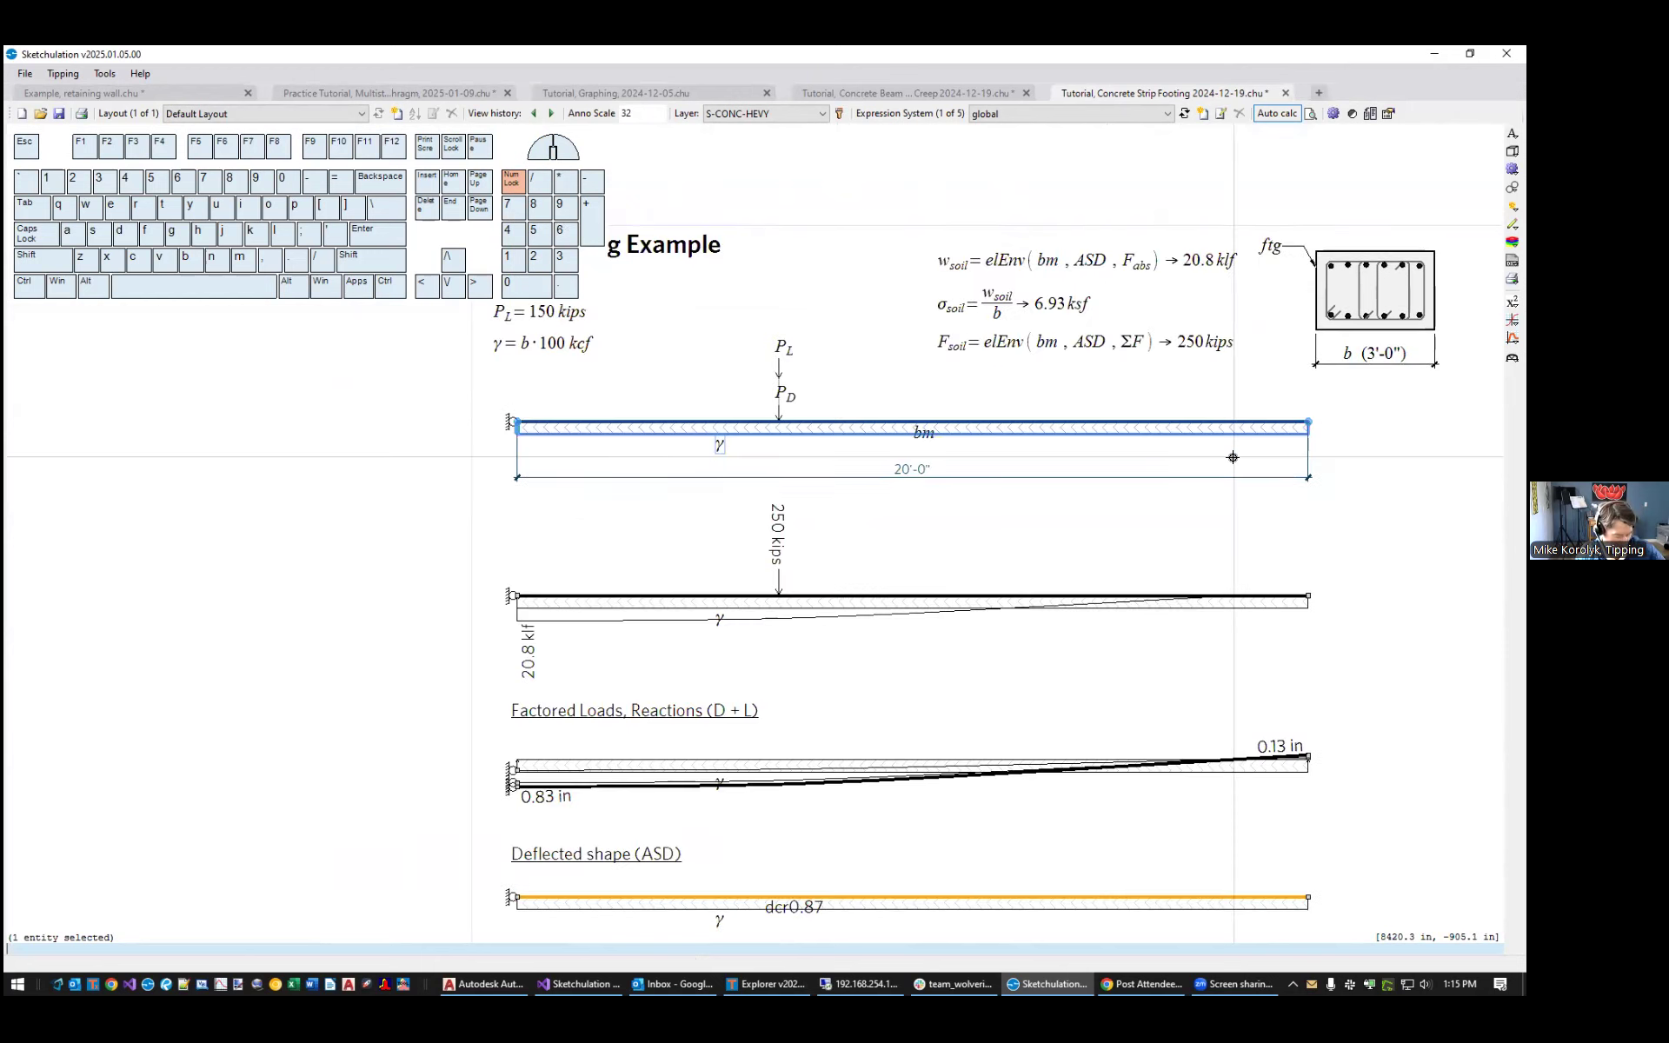
Draw a sample Distributed Restraint between the footing beam and its factored load diagram
{"action": "type", "text": "dist"}
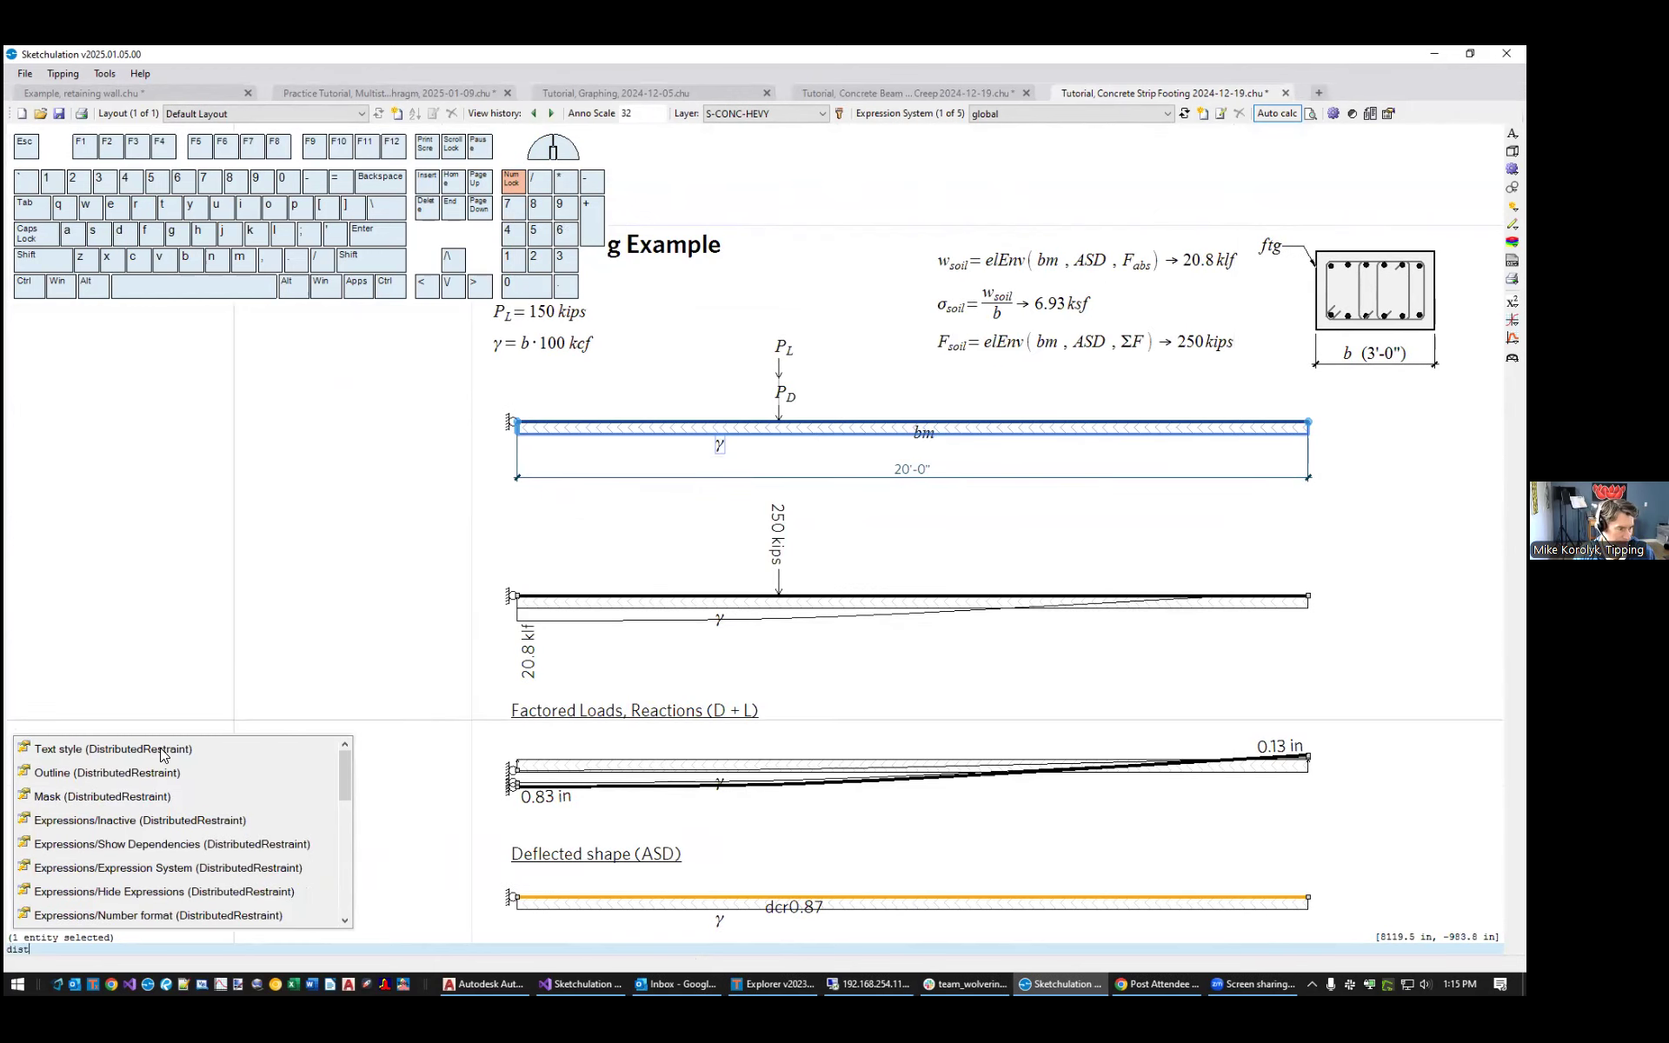
{"action": "key", "text": "Escape"}
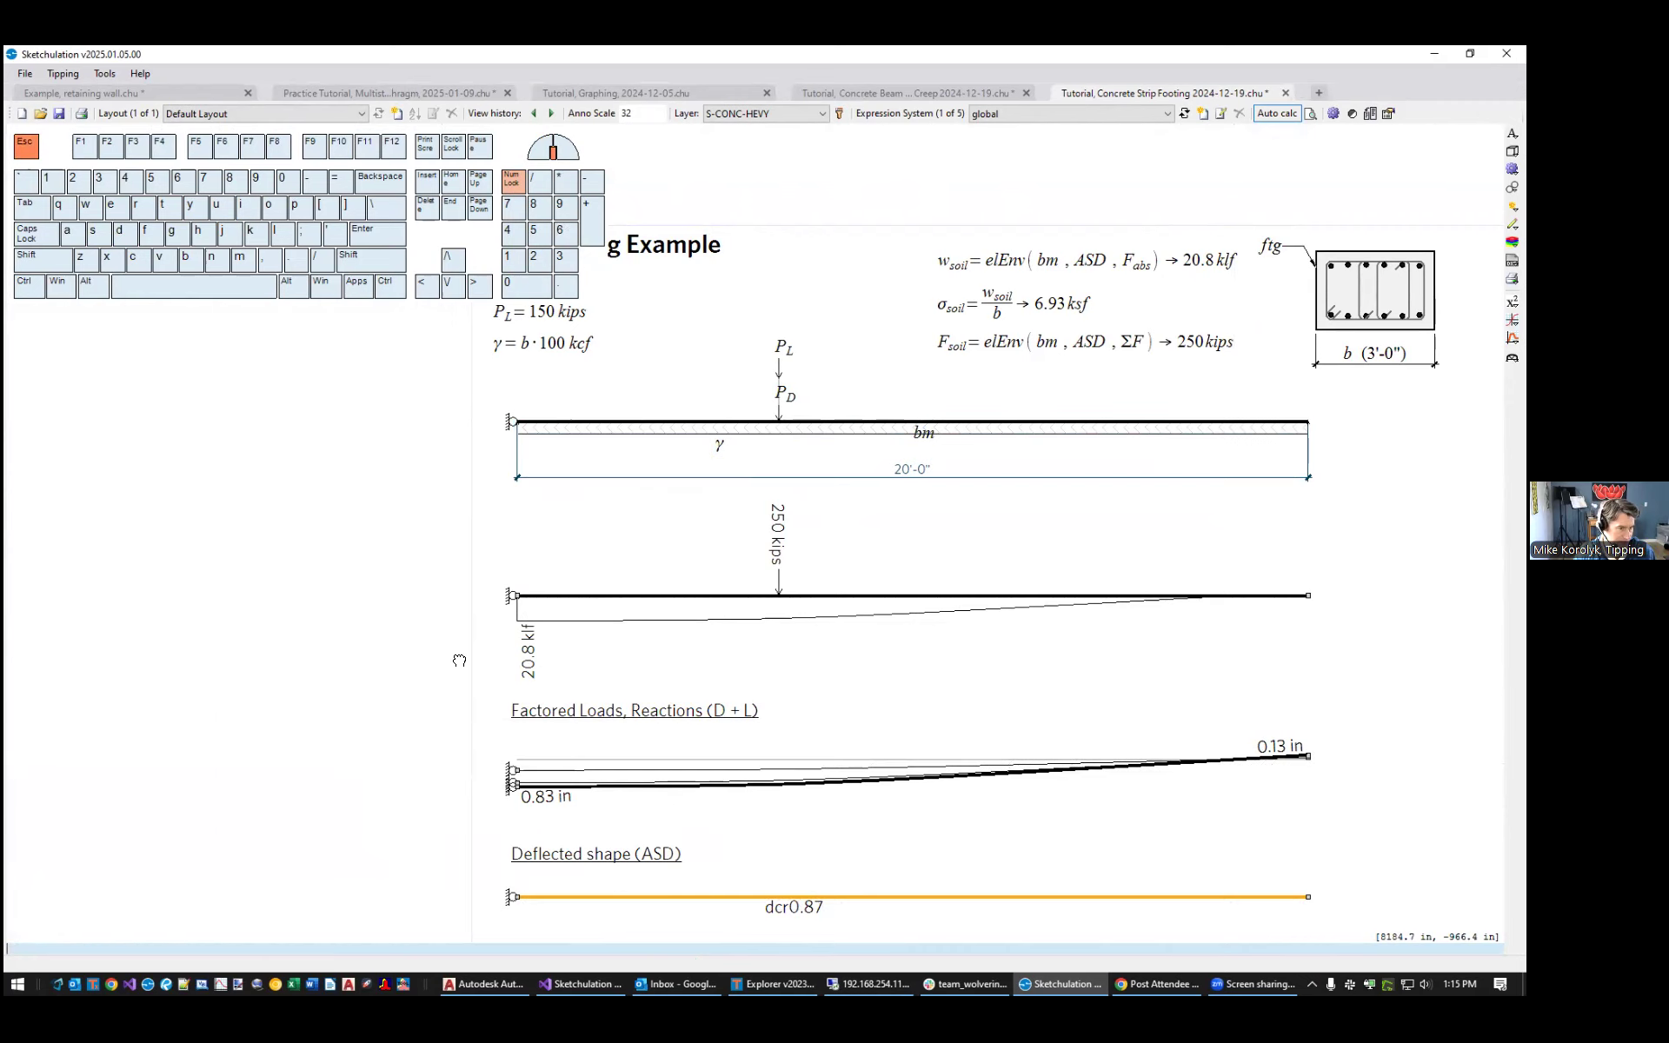
{"action": "middle_click_drag", "start_coordinate": [459, 661], "coordinate": [483, 653]}
{"action": "type", "text": "dist"}
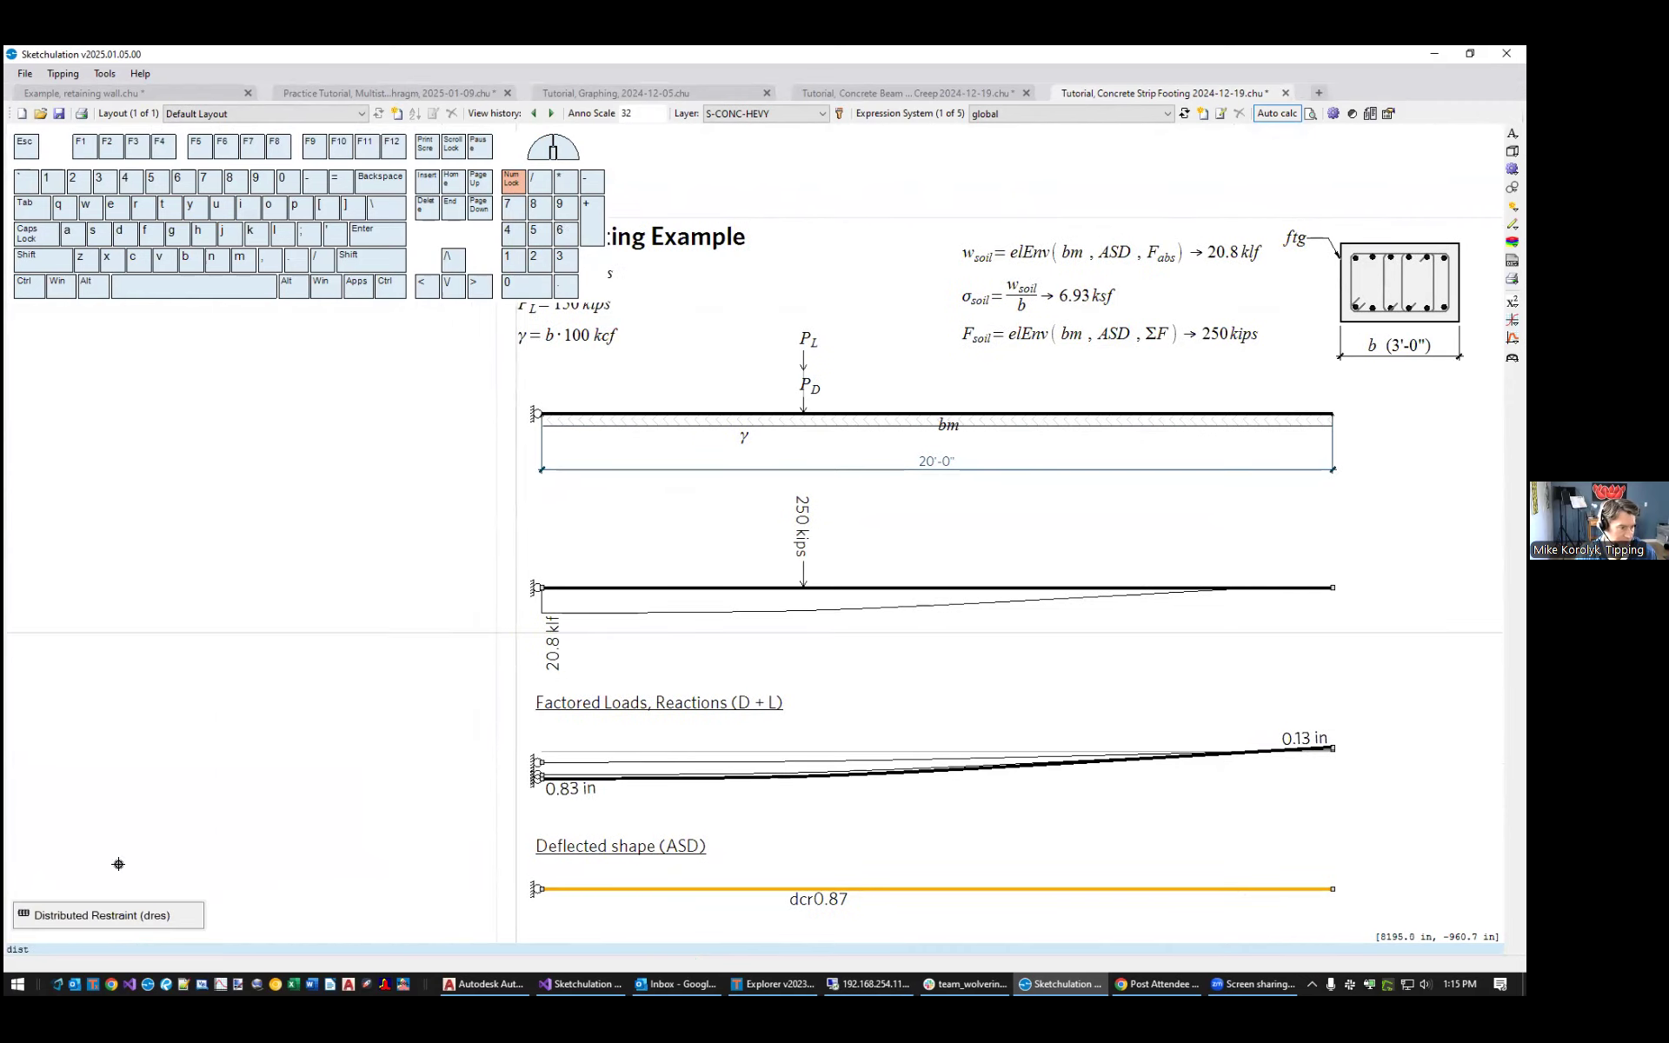
{"action": "left_click", "coordinate": [159, 917]}
{"action": "left_click", "coordinate": [589, 510]}
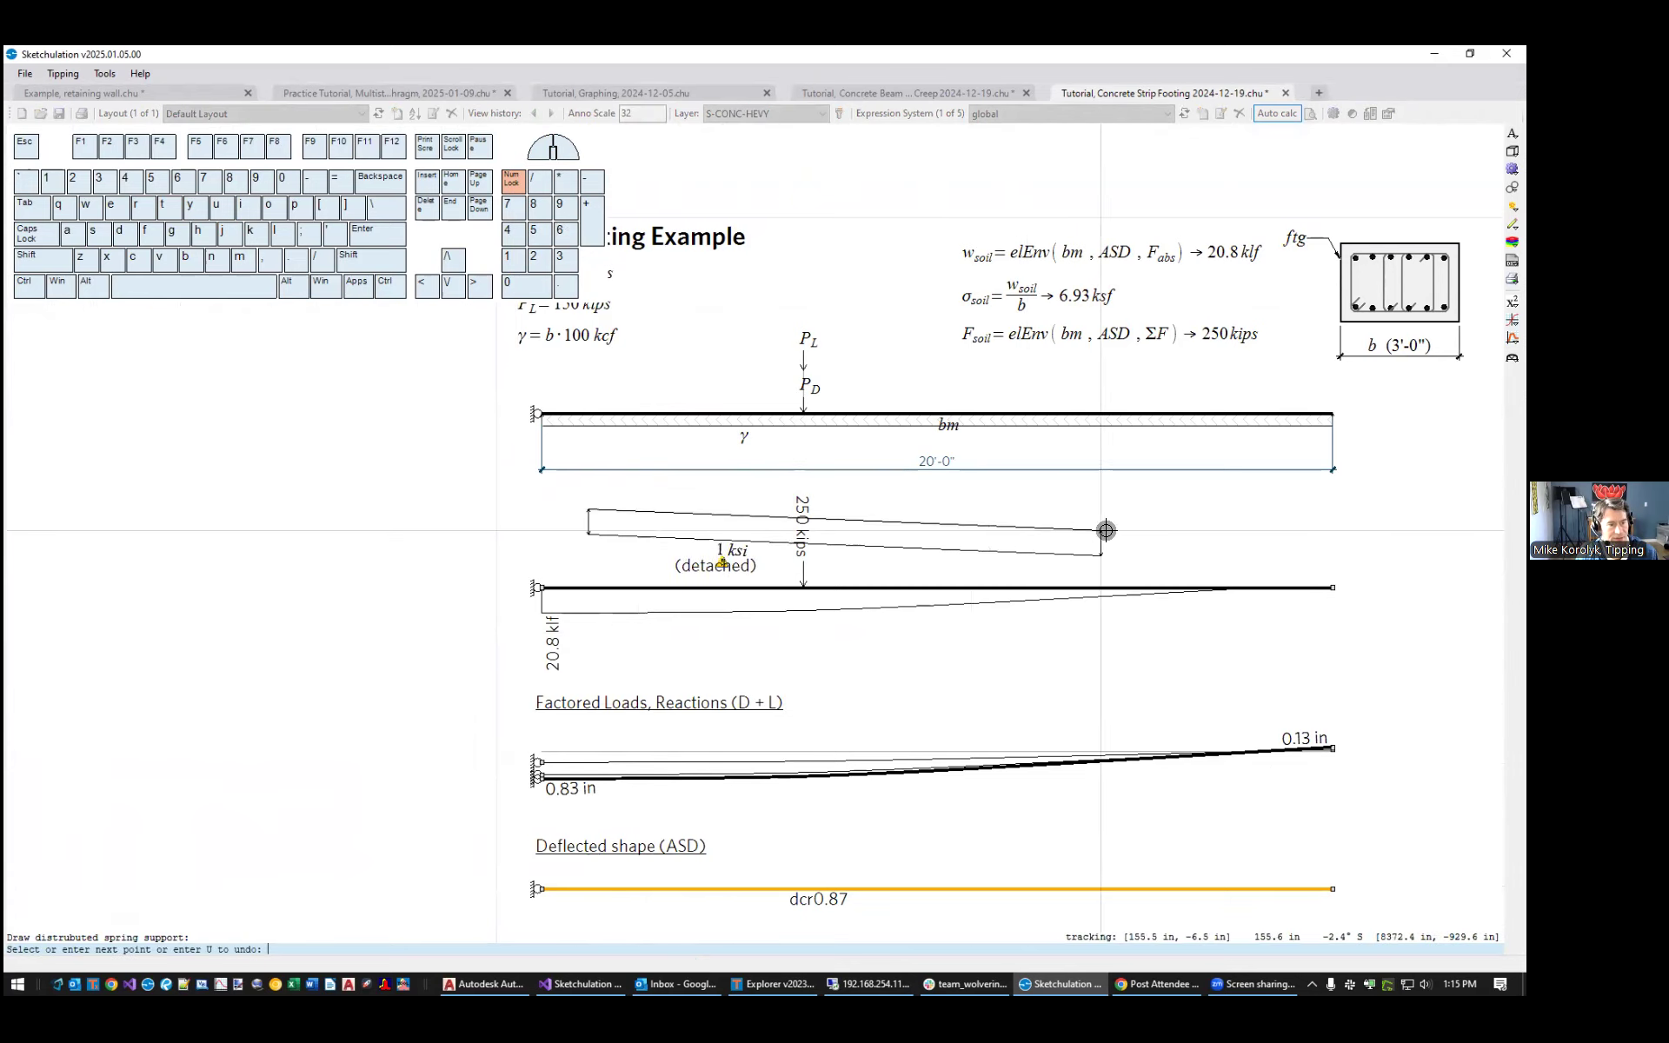
{"action": "left_click", "coordinate": [1182, 502]}
{"action": "key", "text": "Escape"}
Delete the detached sample distributed restraint
{"action": "left_click", "coordinate": [1058, 508]}
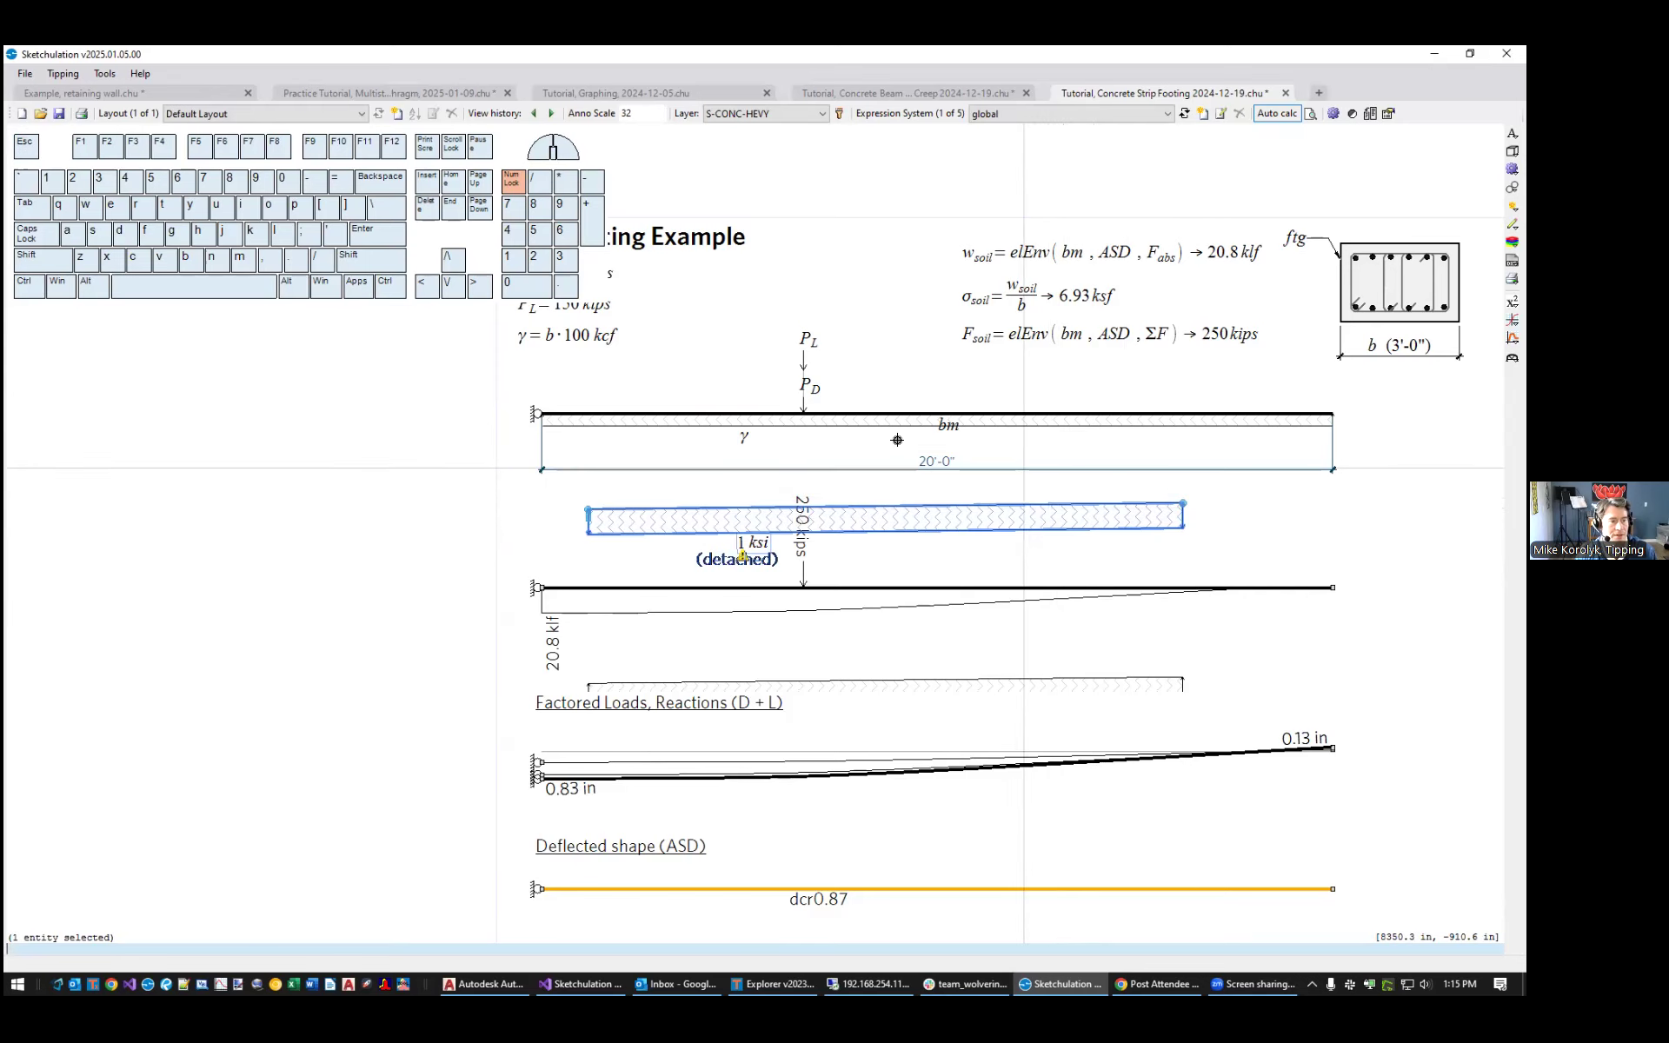
{"action": "scroll", "coordinate": [965, 461], "scroll_direction": "up", "scroll_amount": 2}
{"action": "scroll", "coordinate": [537, 361], "scroll_direction": "up", "scroll_amount": 2}
{"action": "key", "text": "Delete"}
Select the footing beam's distributed restraint and open its stiffness expression γ = b · 100 kcf for editing
{"action": "left_click_drag", "start_coordinate": [301, 390], "coordinate": [246, 463]}
{"action": "scroll", "coordinate": [406, 459], "scroll_direction": "down", "scroll_amount": 1}
{"action": "mouse_move", "coordinate": [285, 284]}
{"action": "middle_mouse_down"}
{"action": "mouse_move", "coordinate": [609, 460]}
{"action": "mouse_move", "coordinate": [623, 550]}
{"action": "middle_mouse_up"}
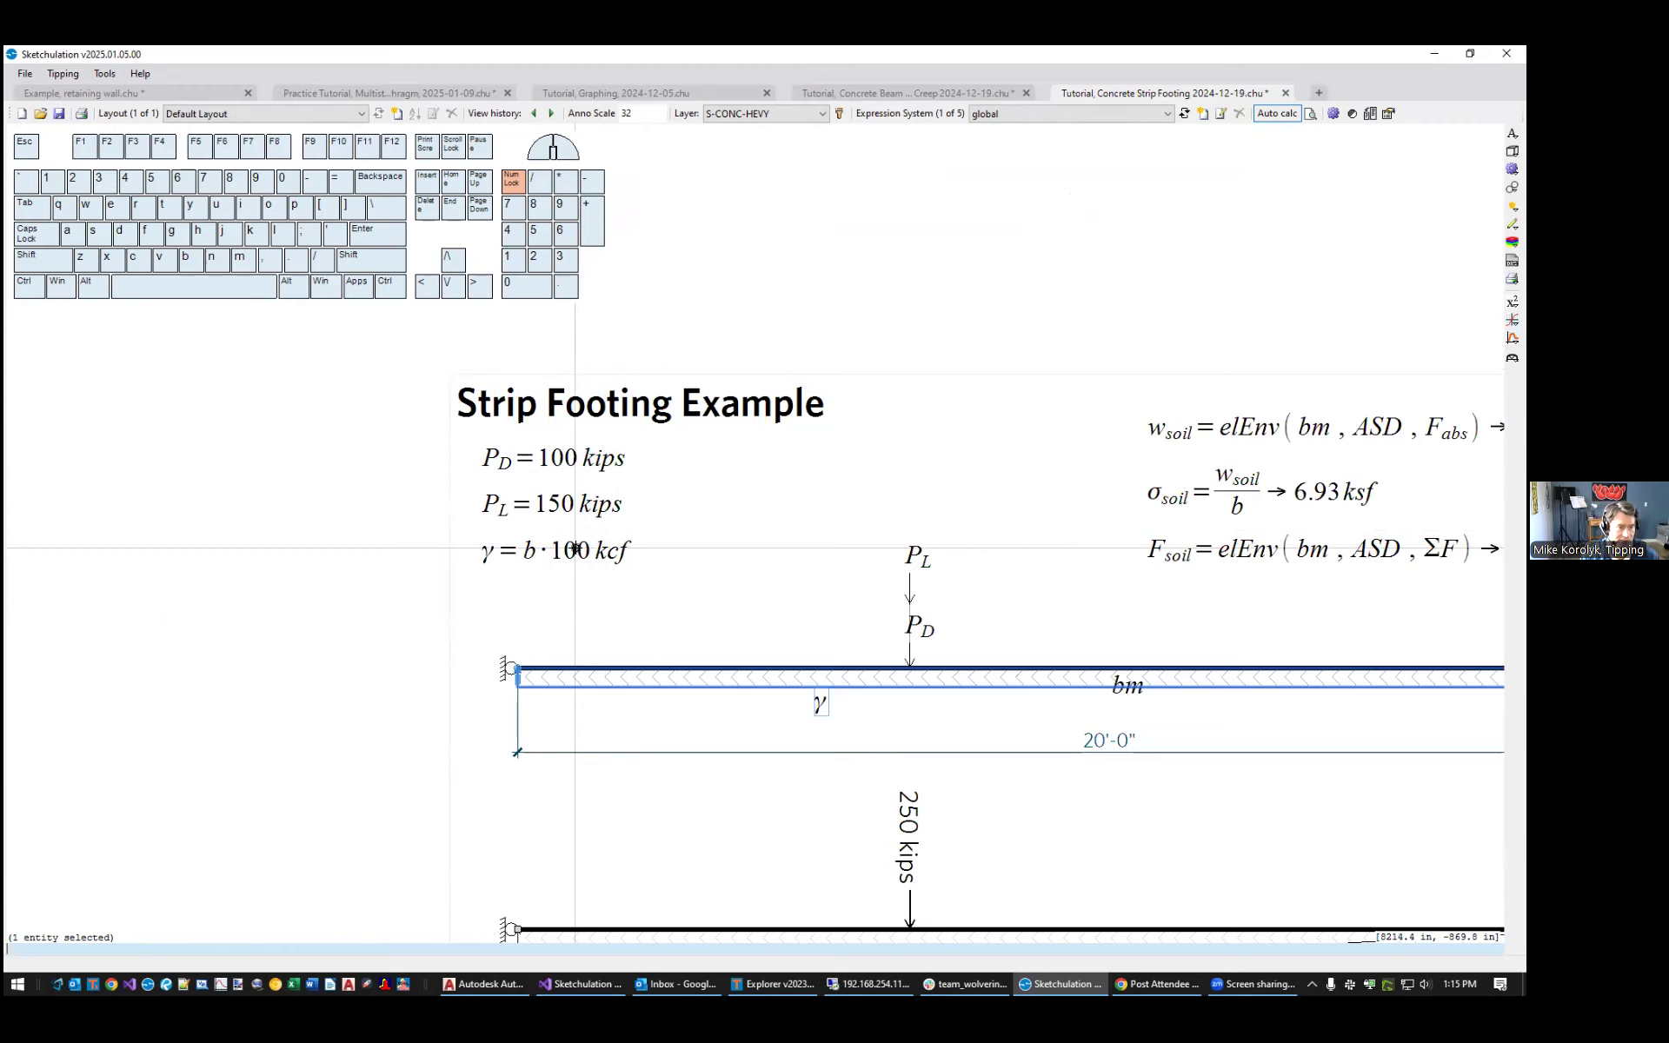
{"action": "double_click", "coordinate": [576, 549]}
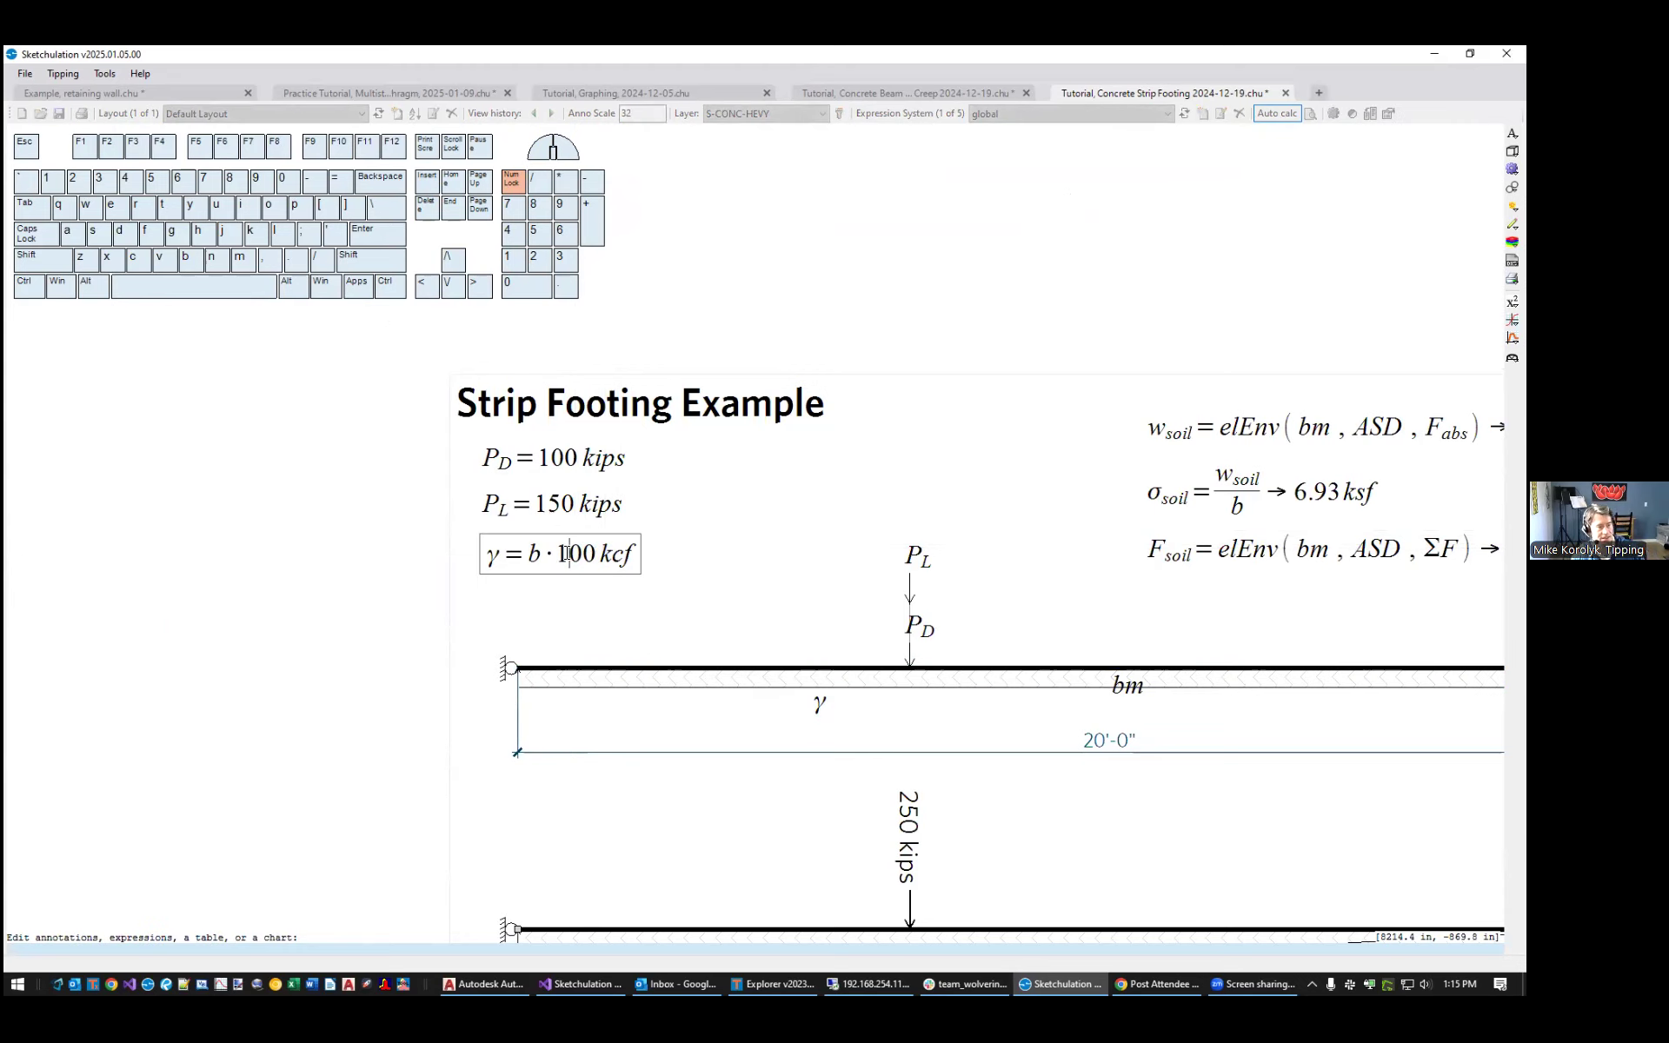
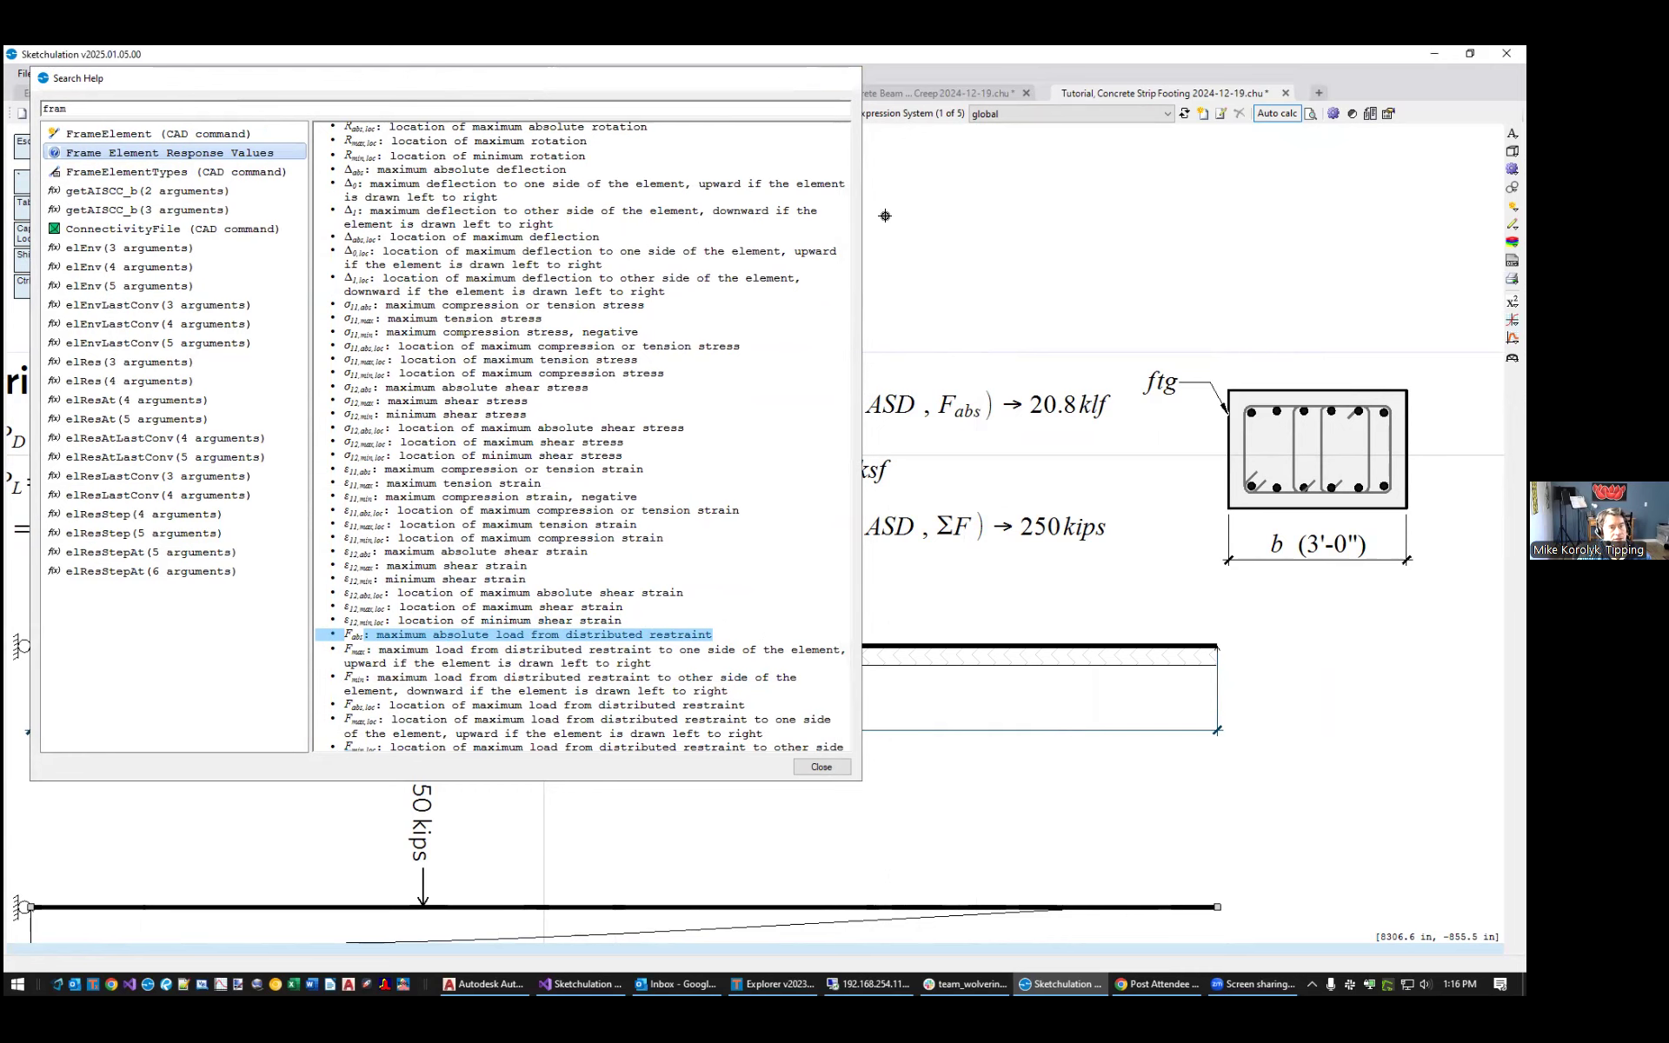
Close the search help and check the σ_soil expression against the footing's soil reaction diagram
{"action": "key", "text": "Escape"}
{"action": "left_click", "coordinate": [753, 470]}
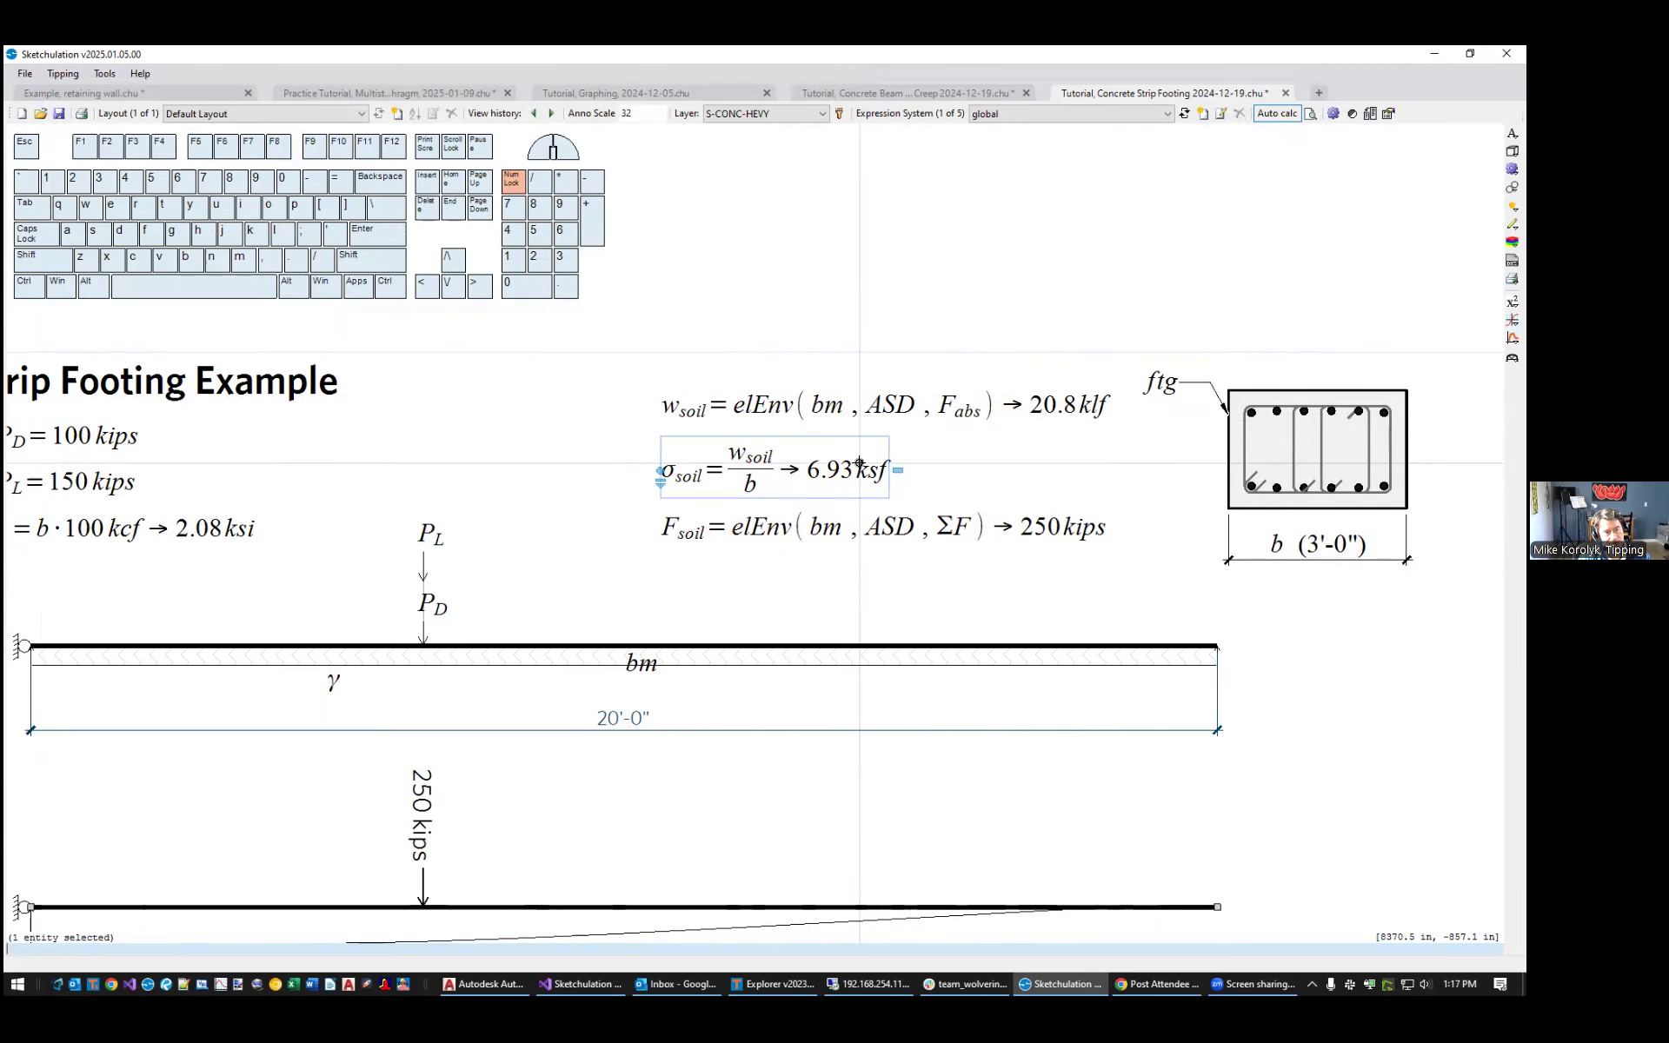
{"action": "scroll", "coordinate": [859, 464], "scroll_direction": "down", "scroll_amount": 2}
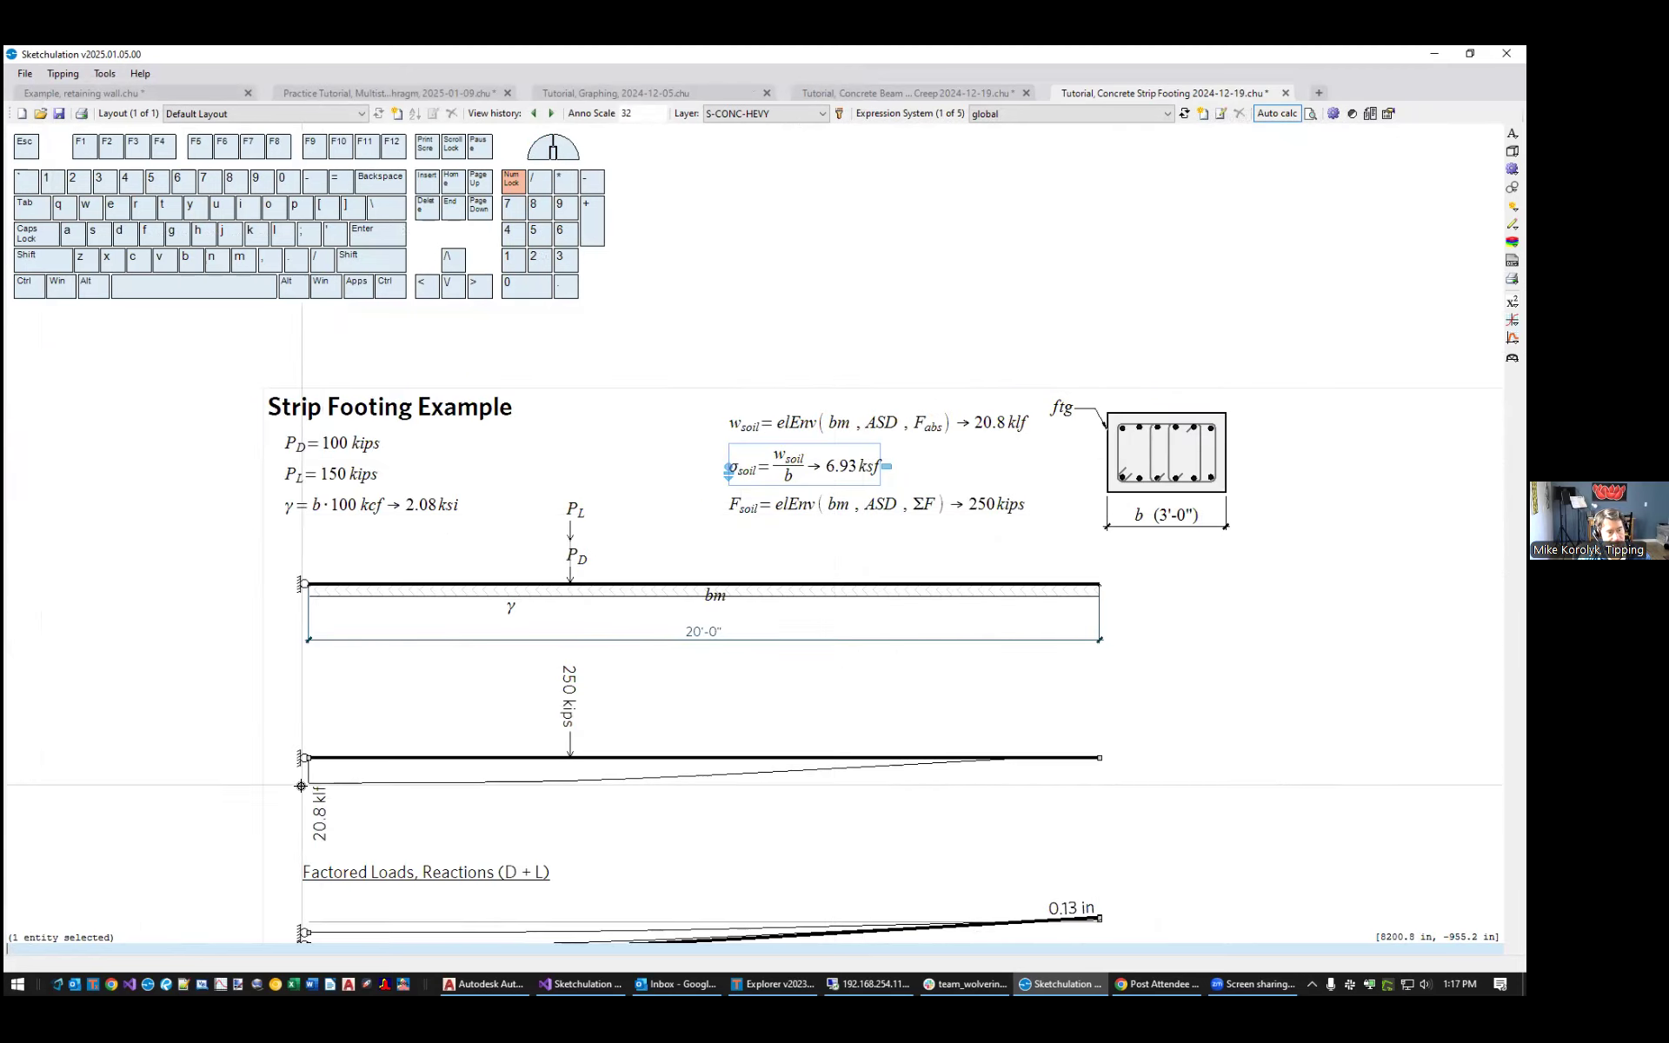
{"action": "middle_click_drag", "start_coordinate": [313, 786], "coordinate": [327, 700]}
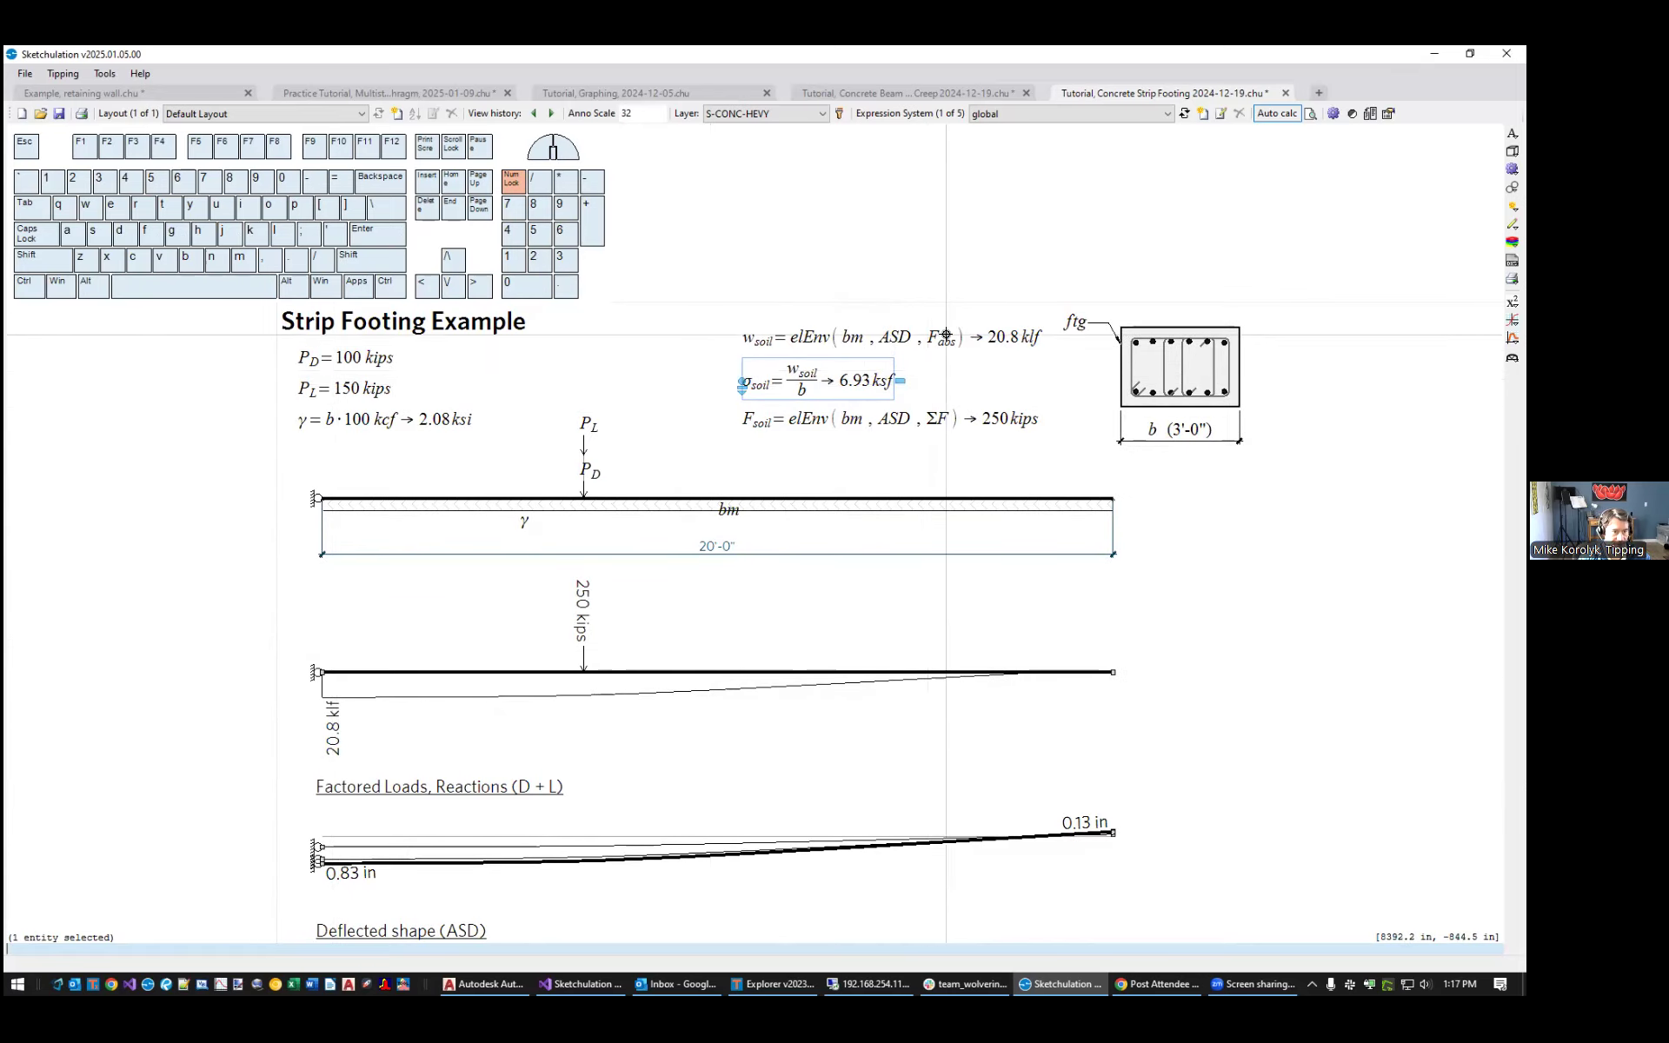
Inspect the F_soil expression's ΣF argument, close its editor and look over the strip footing's result diagrams
{"action": "key", "text": "Escape"}
{"action": "left_click", "coordinate": [929, 421]}
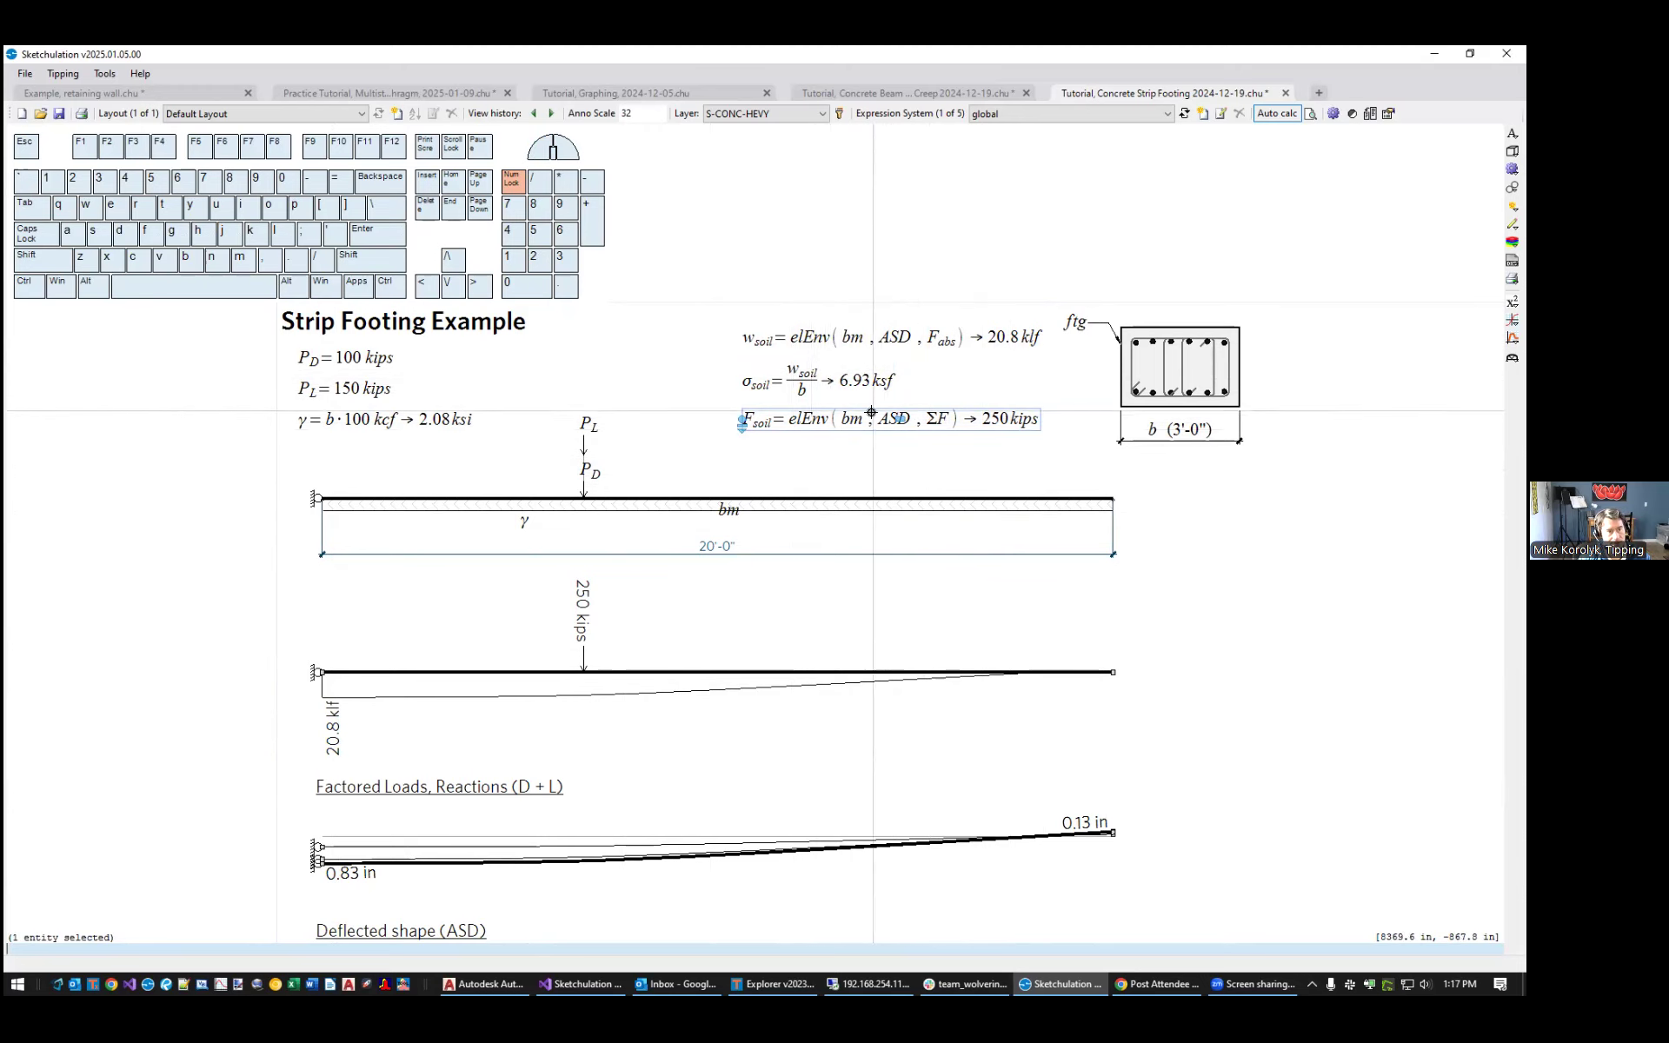
{"action": "scroll", "coordinate": [920, 413], "scroll_direction": "up", "scroll_amount": 3}
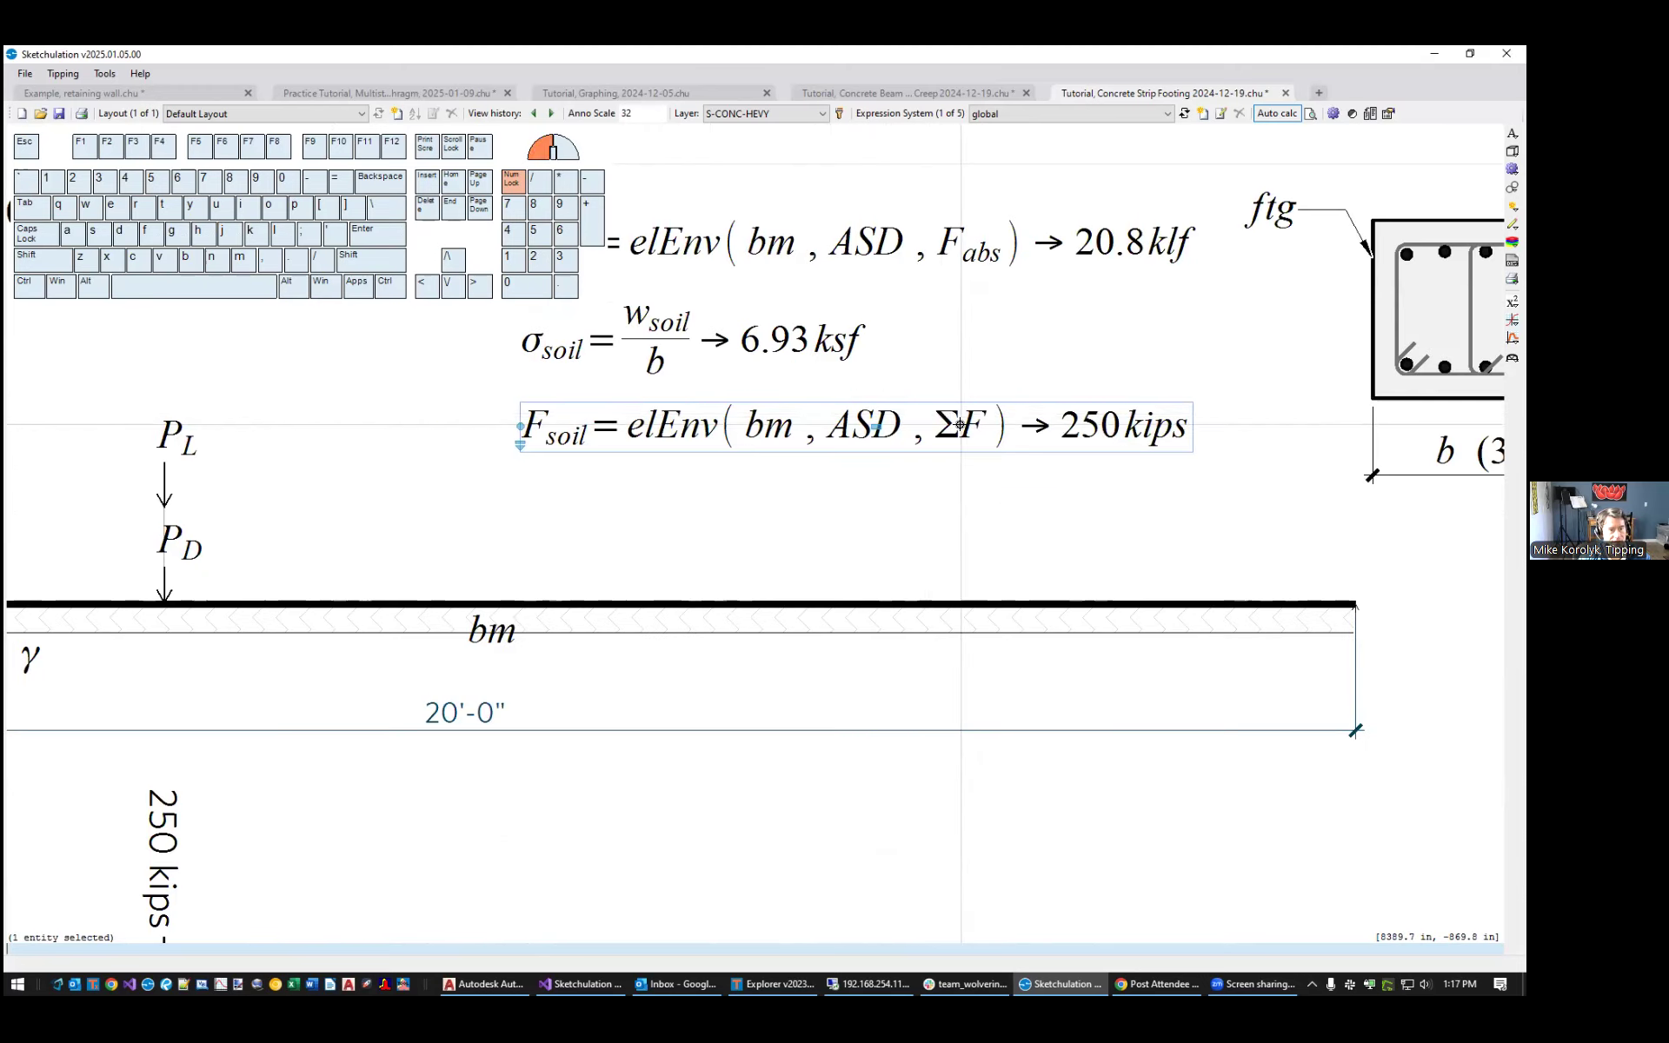
{"action": "double_click", "coordinate": [960, 424]}
{"action": "left_click", "coordinate": [1026, 432]}
{"action": "key", "text": "Escape"}
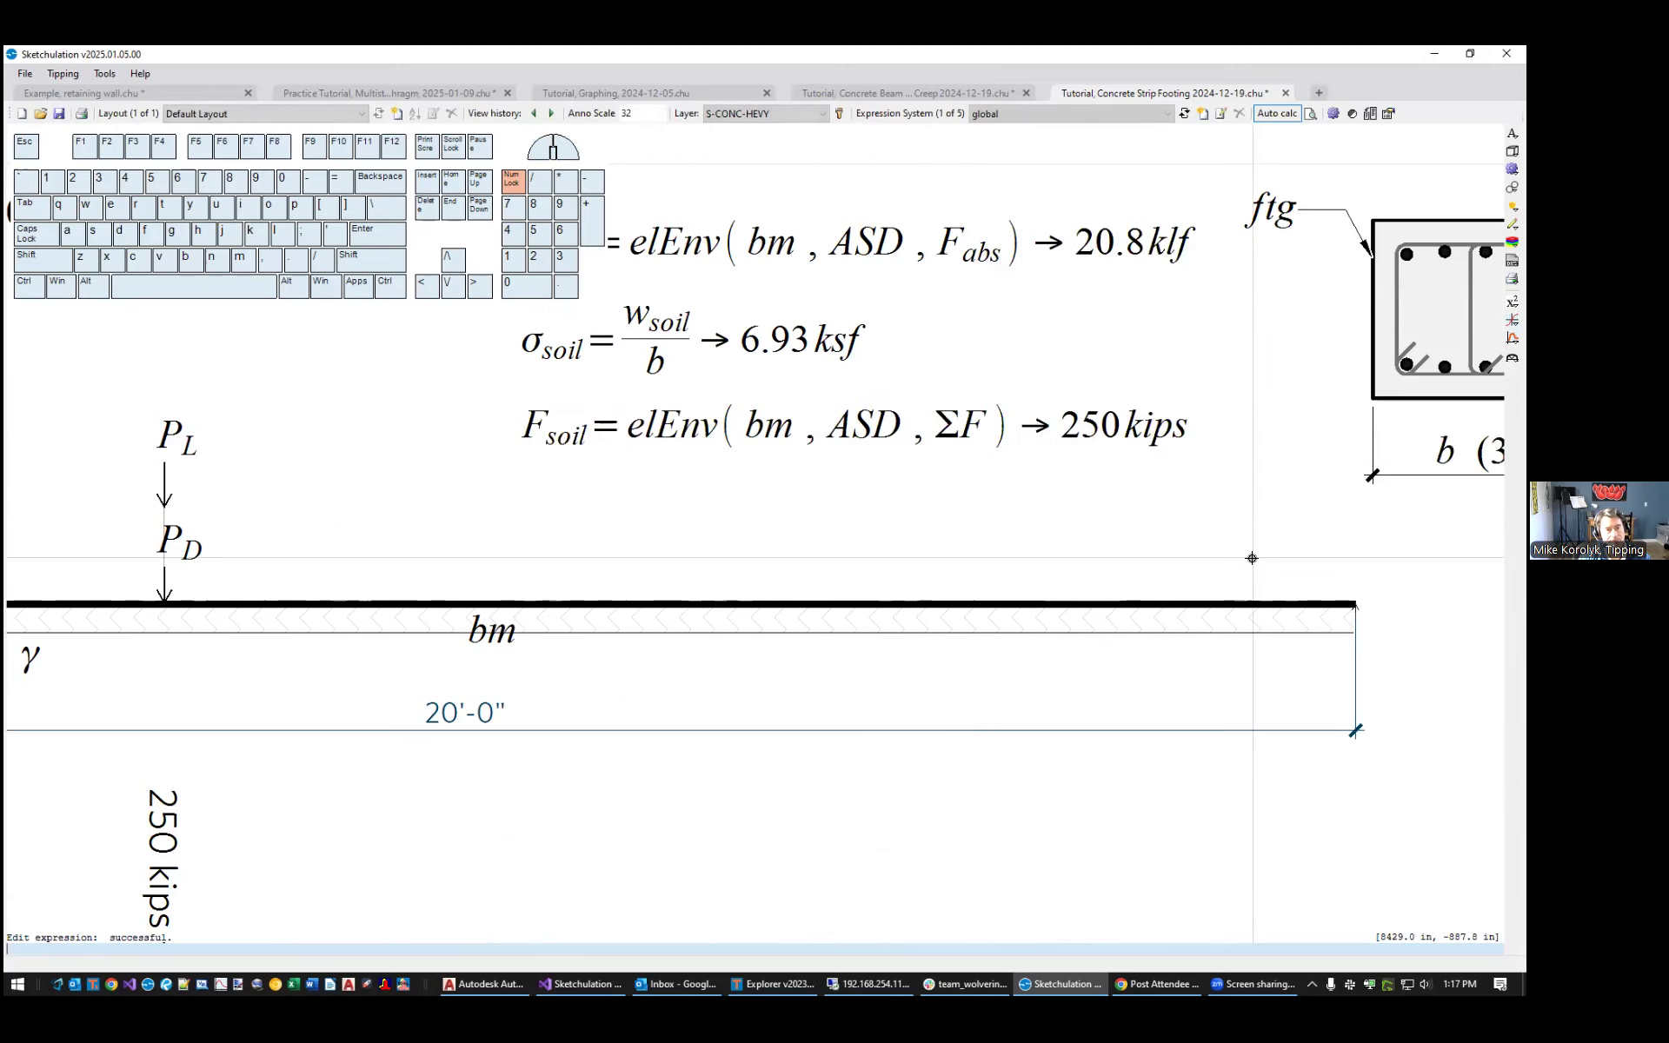
{"action": "scroll", "coordinate": [1254, 559], "scroll_direction": "down", "scroll_amount": 3}
{"action": "mouse_move", "coordinate": [1168, 584]}
{"action": "middle_mouse_down"}
{"action": "mouse_move", "coordinate": [980, 532]}
{"action": "mouse_move", "coordinate": [998, 644]}
{"action": "mouse_move", "coordinate": [1008, 584]}
{"action": "middle_mouse_up"}
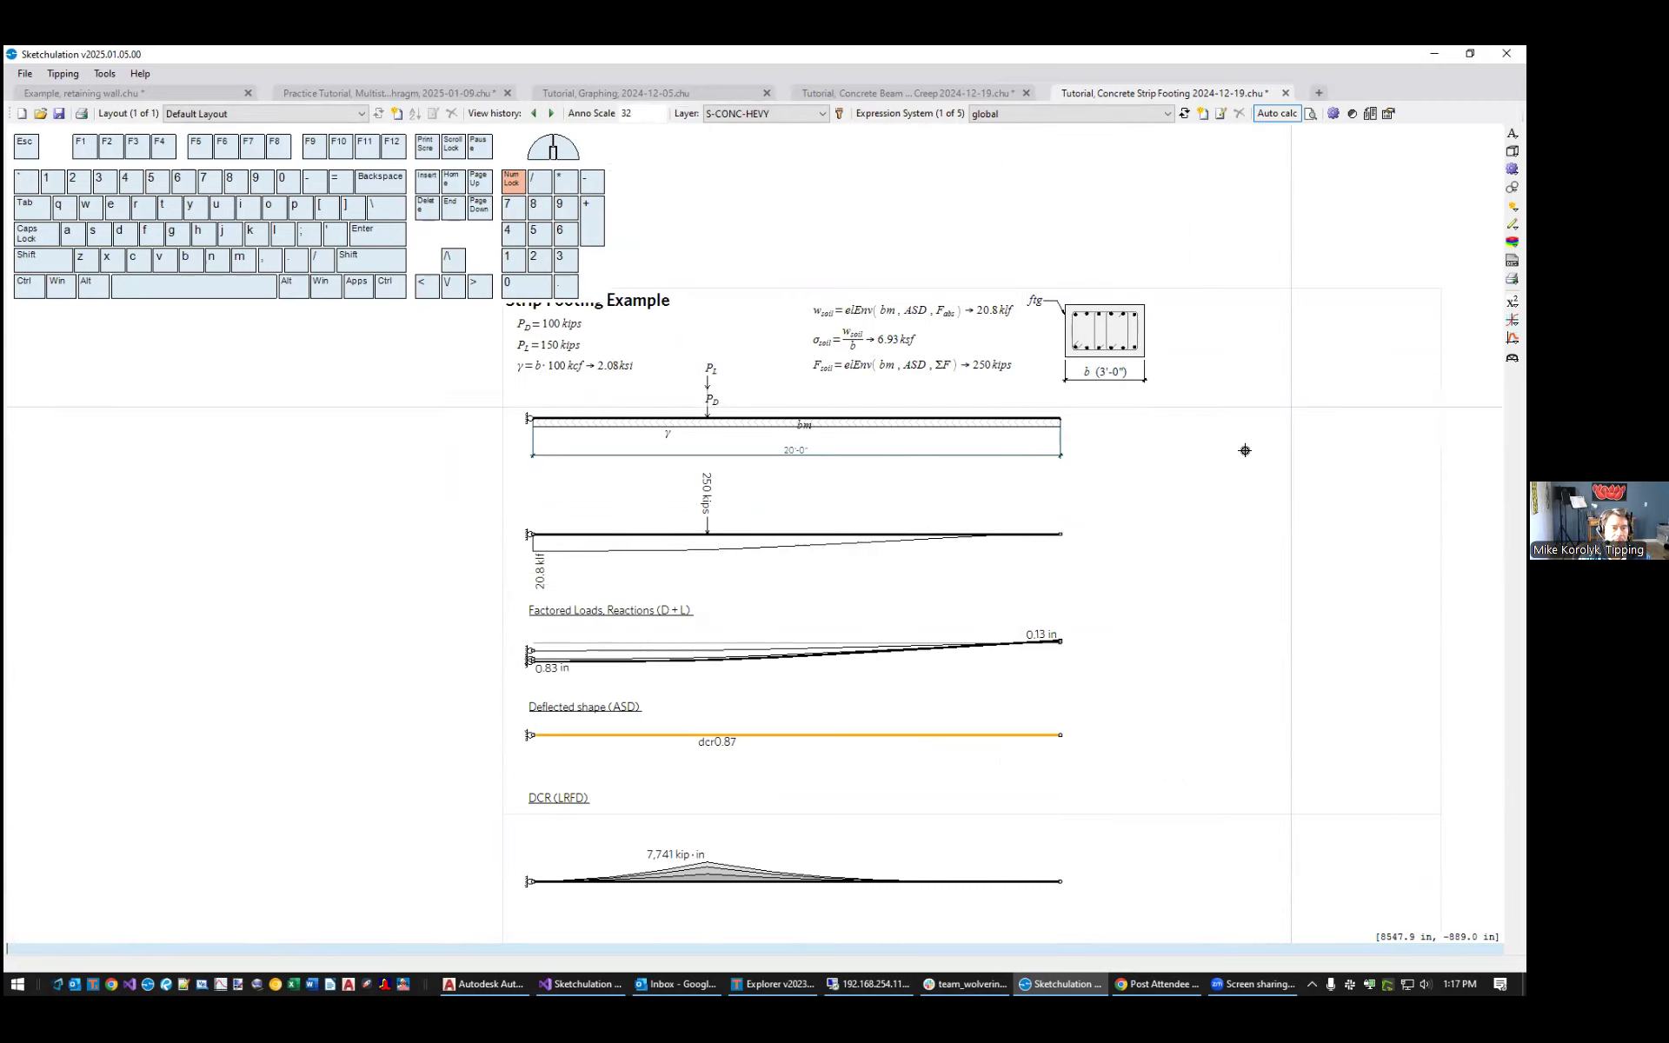
{"action": "middle_click_drag", "start_coordinate": [1096, 440], "coordinate": [1272, 332]}
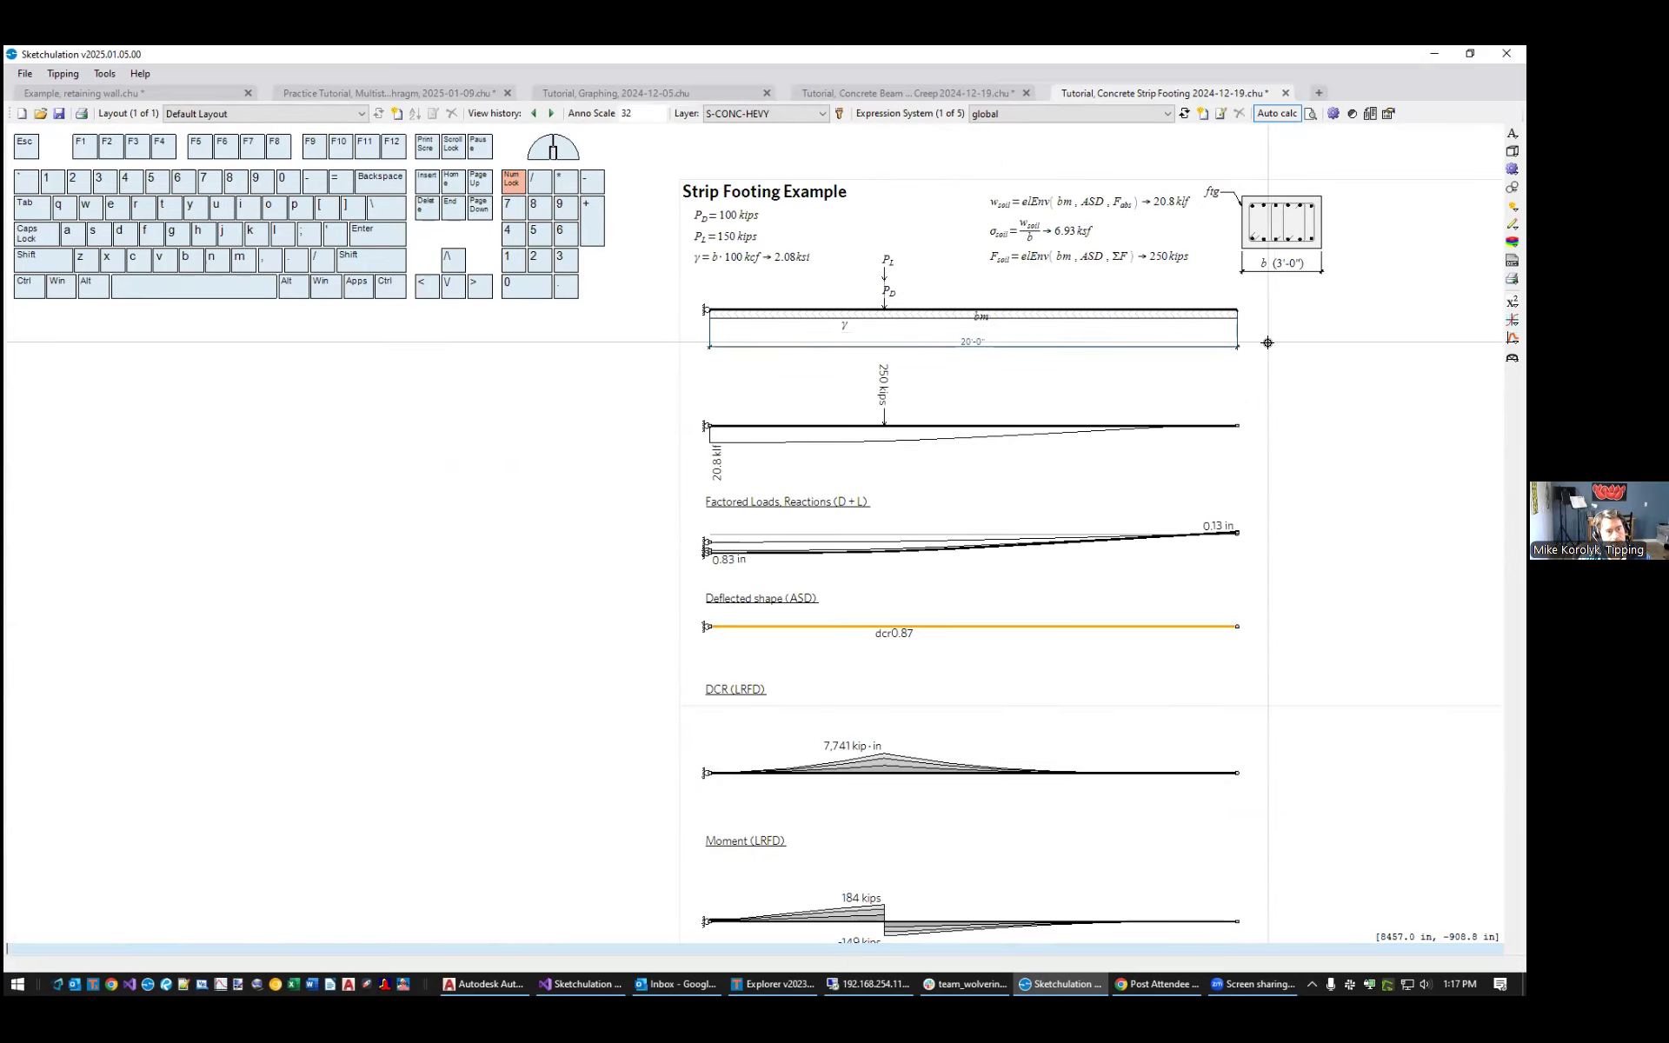
Check the support at the start of the footing beam and look over the reaction, deflected shape, DCR, moment and shear diagrams
{"action": "scroll", "coordinate": [687, 374], "scroll_direction": "up", "scroll_amount": 8}
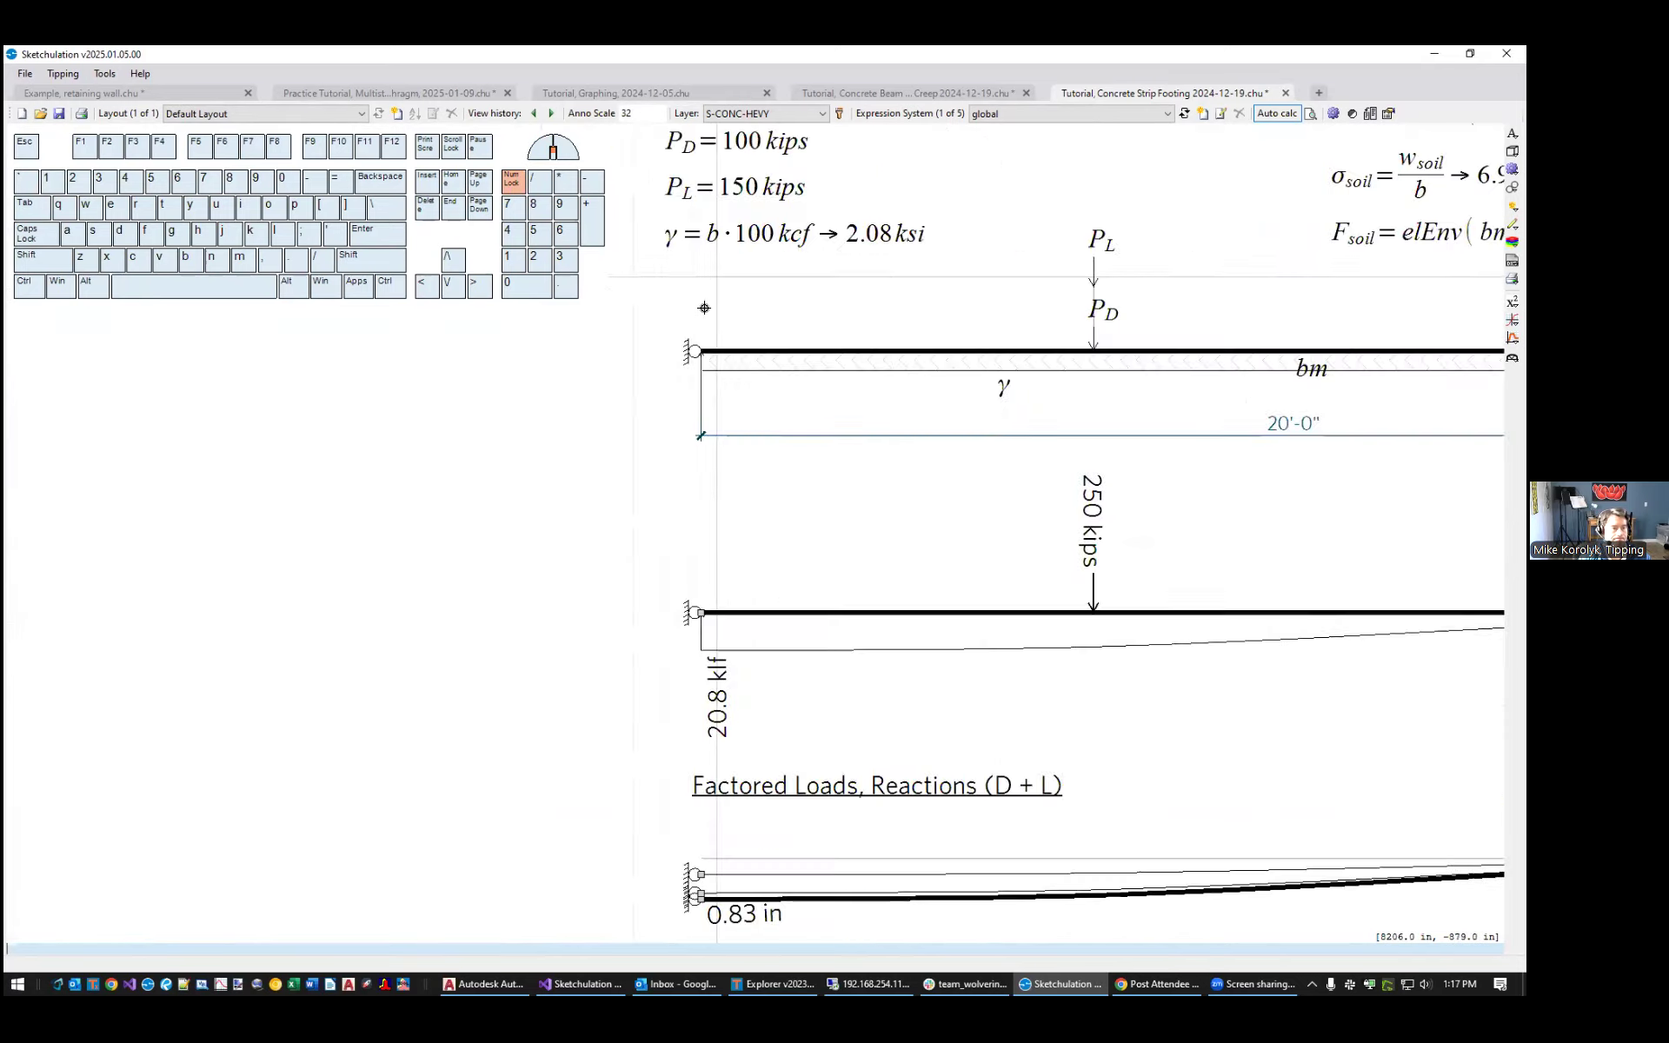
{"action": "left_click", "coordinate": [651, 405]}
{"action": "scroll", "coordinate": [916, 474], "scroll_direction": "down", "scroll_amount": 2}
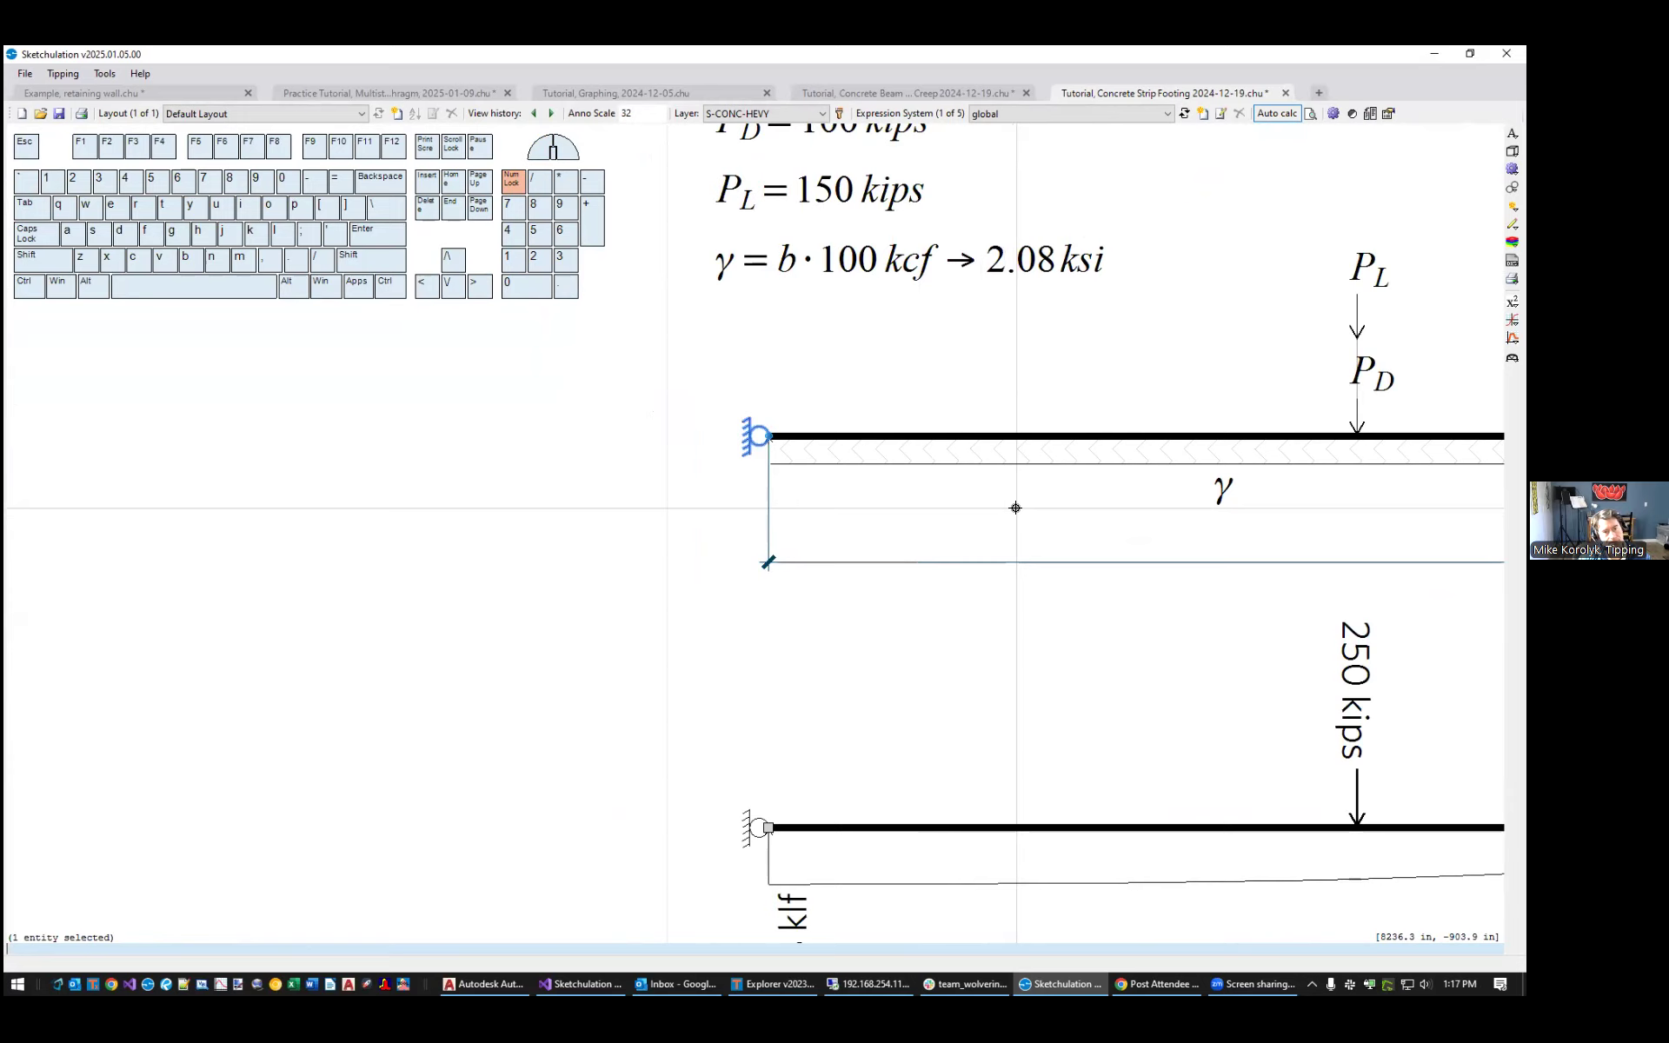
{"action": "scroll", "coordinate": [1015, 507], "scroll_direction": "down", "scroll_amount": 4}
{"action": "middle_click_drag", "start_coordinate": [1239, 550], "coordinate": [930, 487]}
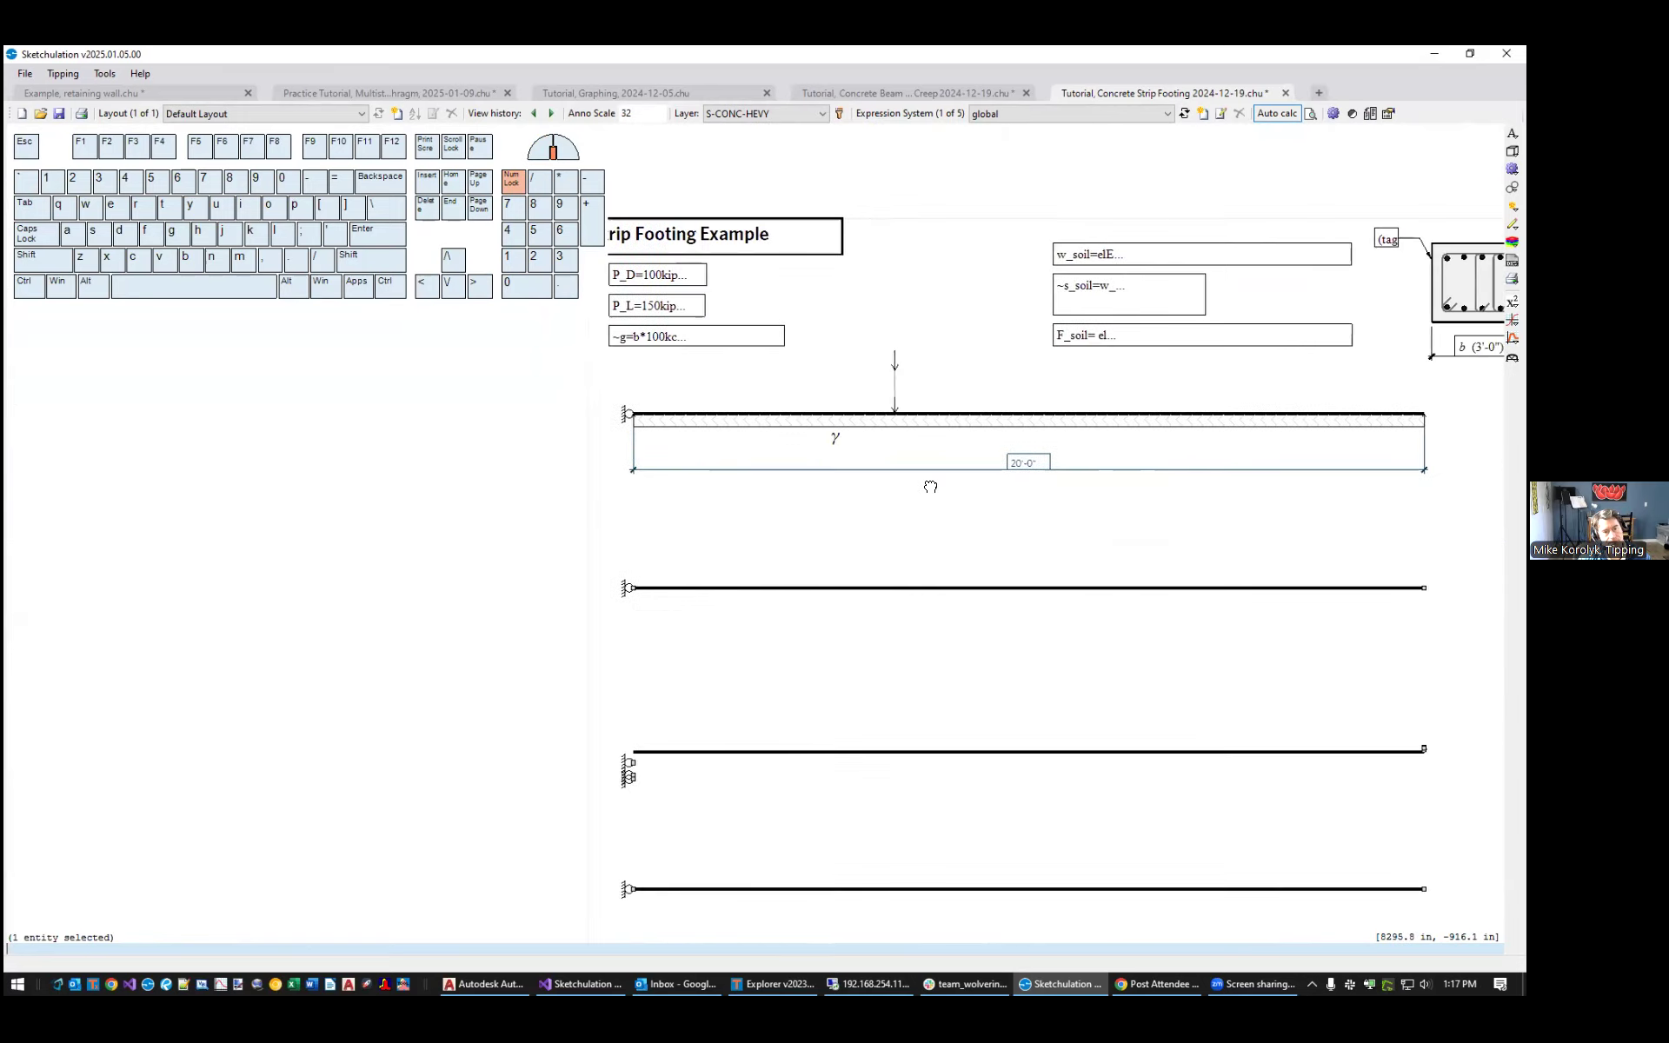
{"action": "scroll", "coordinate": [1064, 539], "scroll_direction": "down", "scroll_amount": 2}
{"action": "middle_click_drag", "start_coordinate": [1084, 548], "coordinate": [1073, 466]}
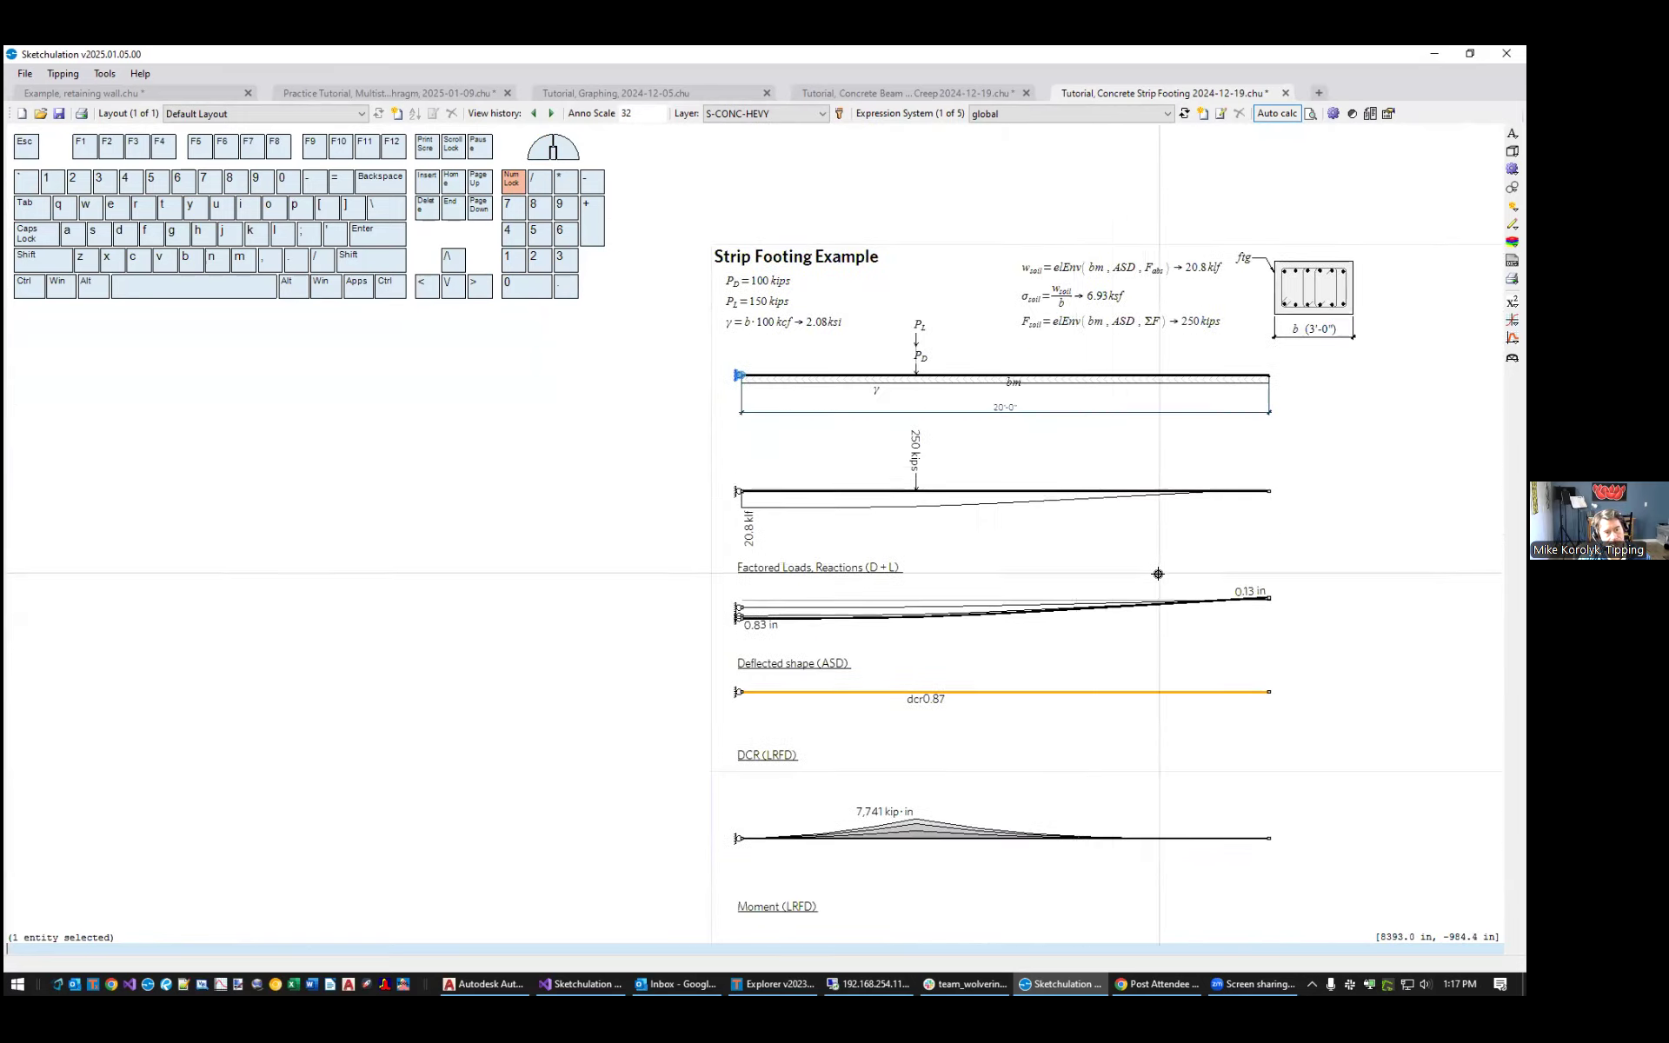
{"action": "middle_click_drag", "start_coordinate": [1157, 573], "coordinate": [1146, 516]}
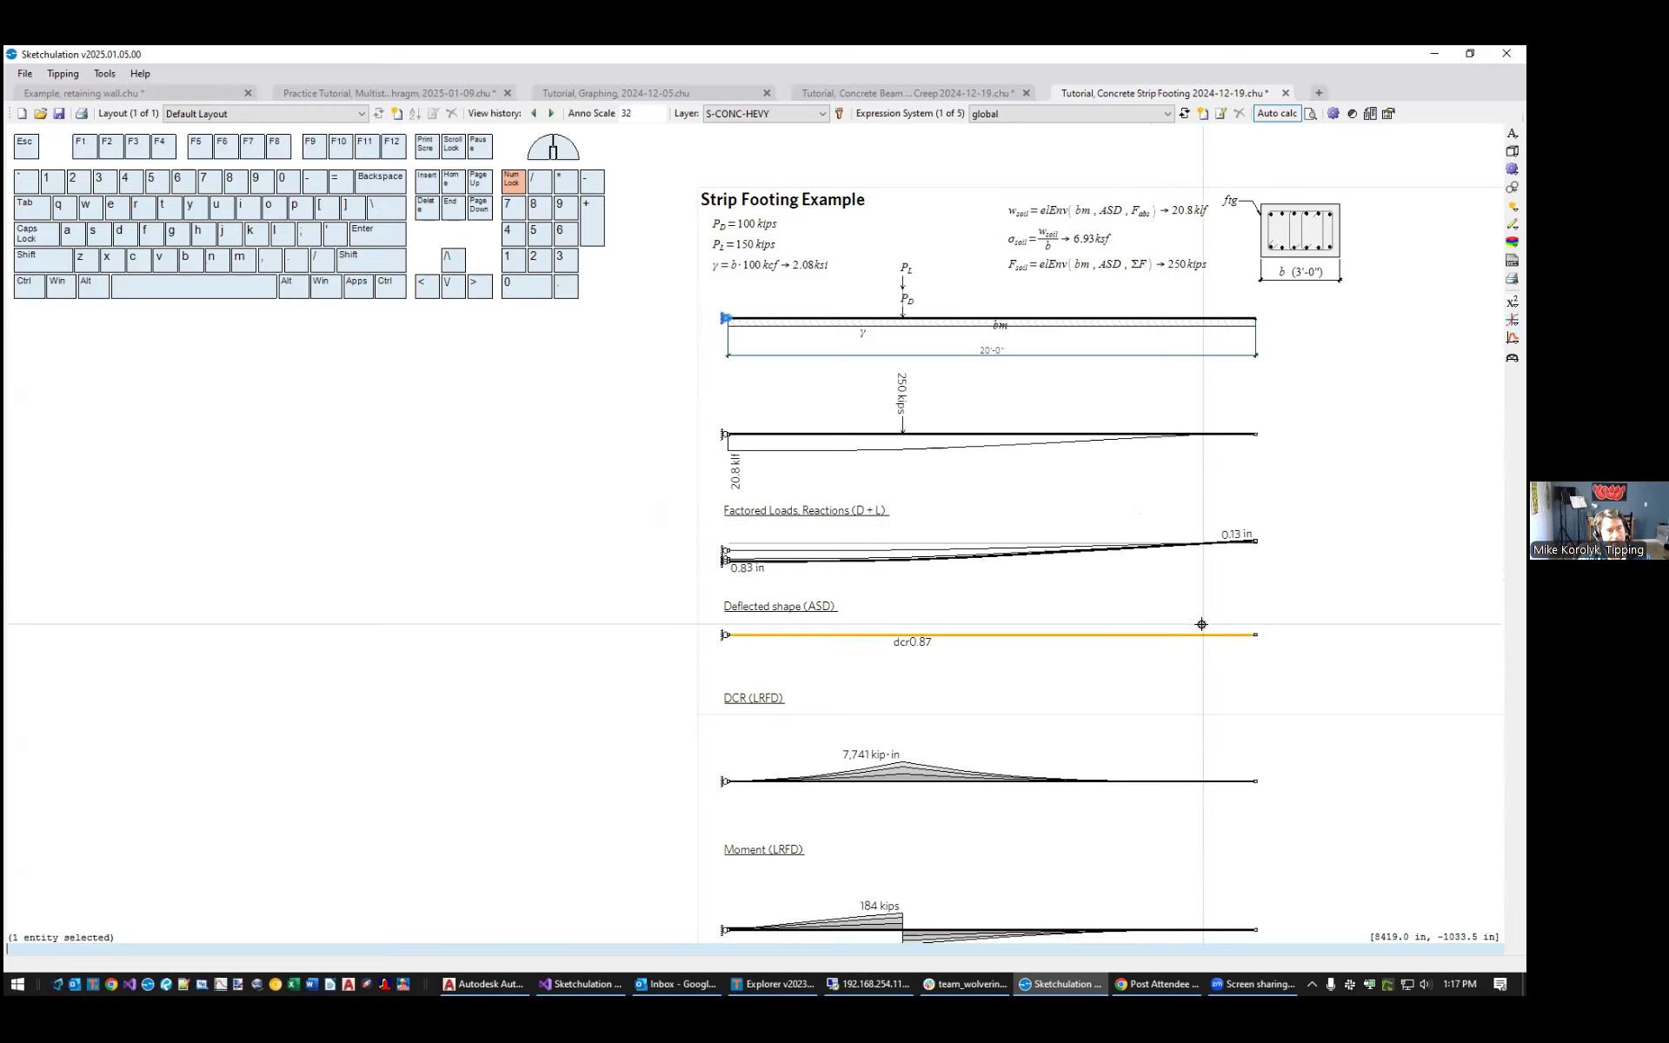
{"action": "middle_click_drag", "start_coordinate": [1200, 622], "coordinate": [1188, 607]}
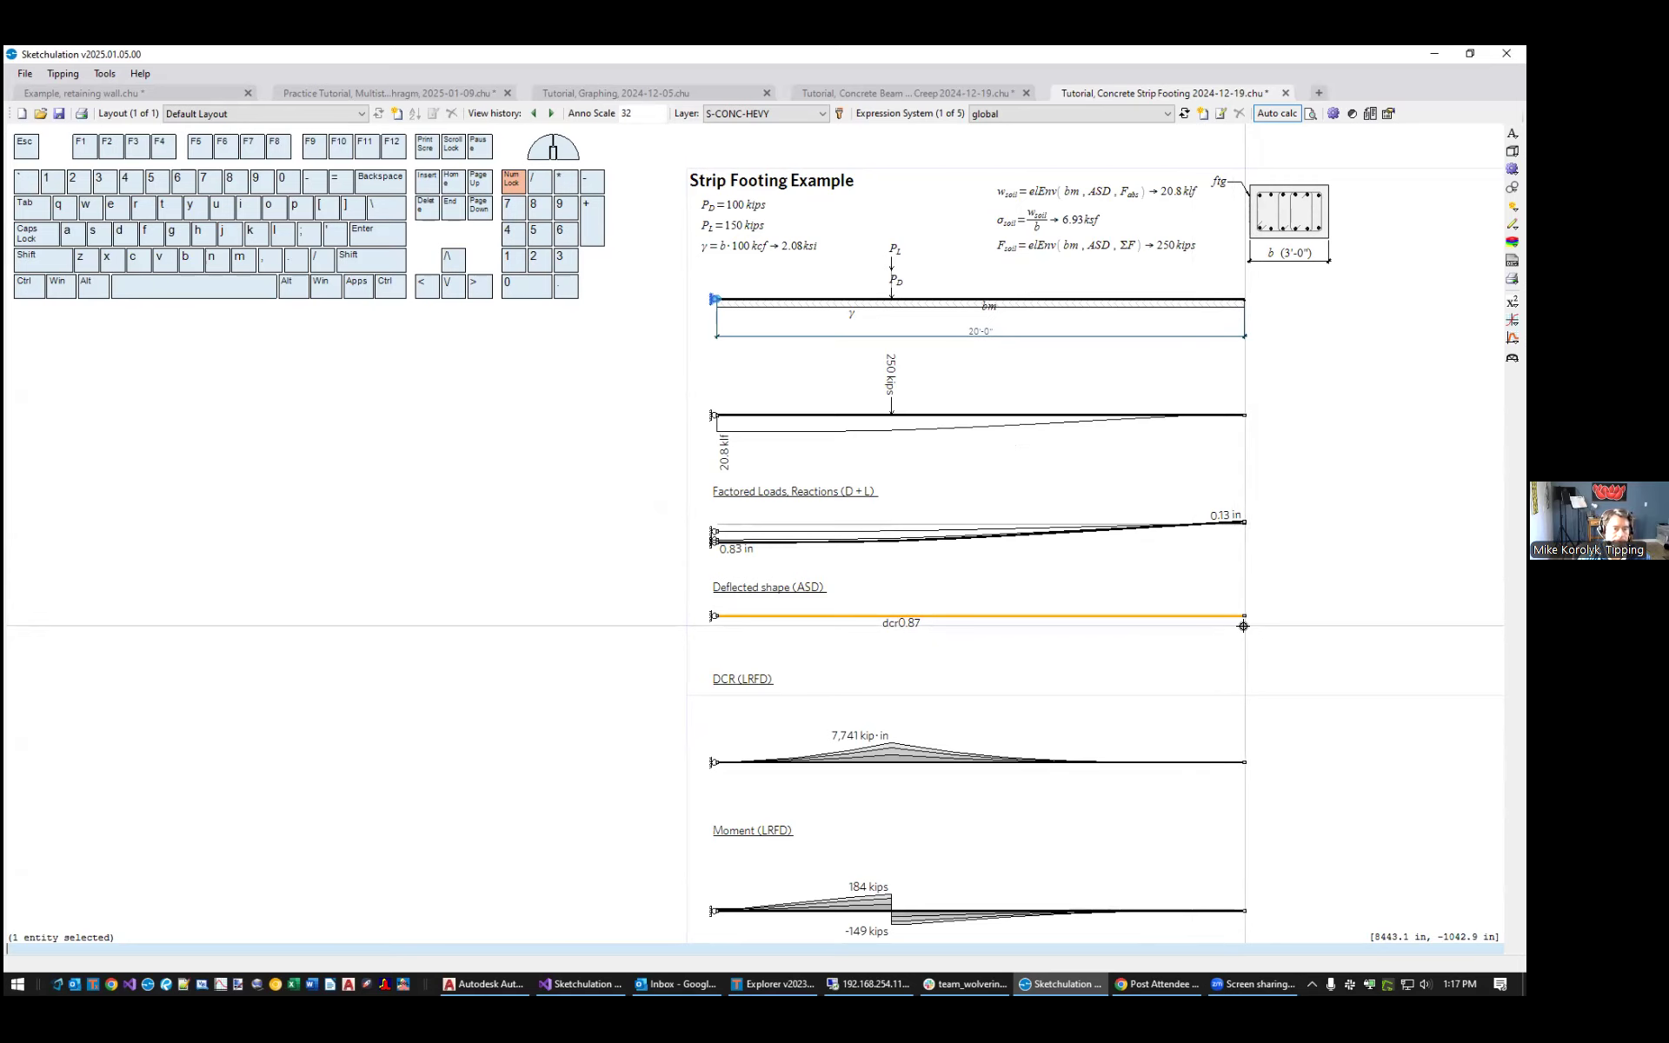
{"action": "key", "text": "Escape"}
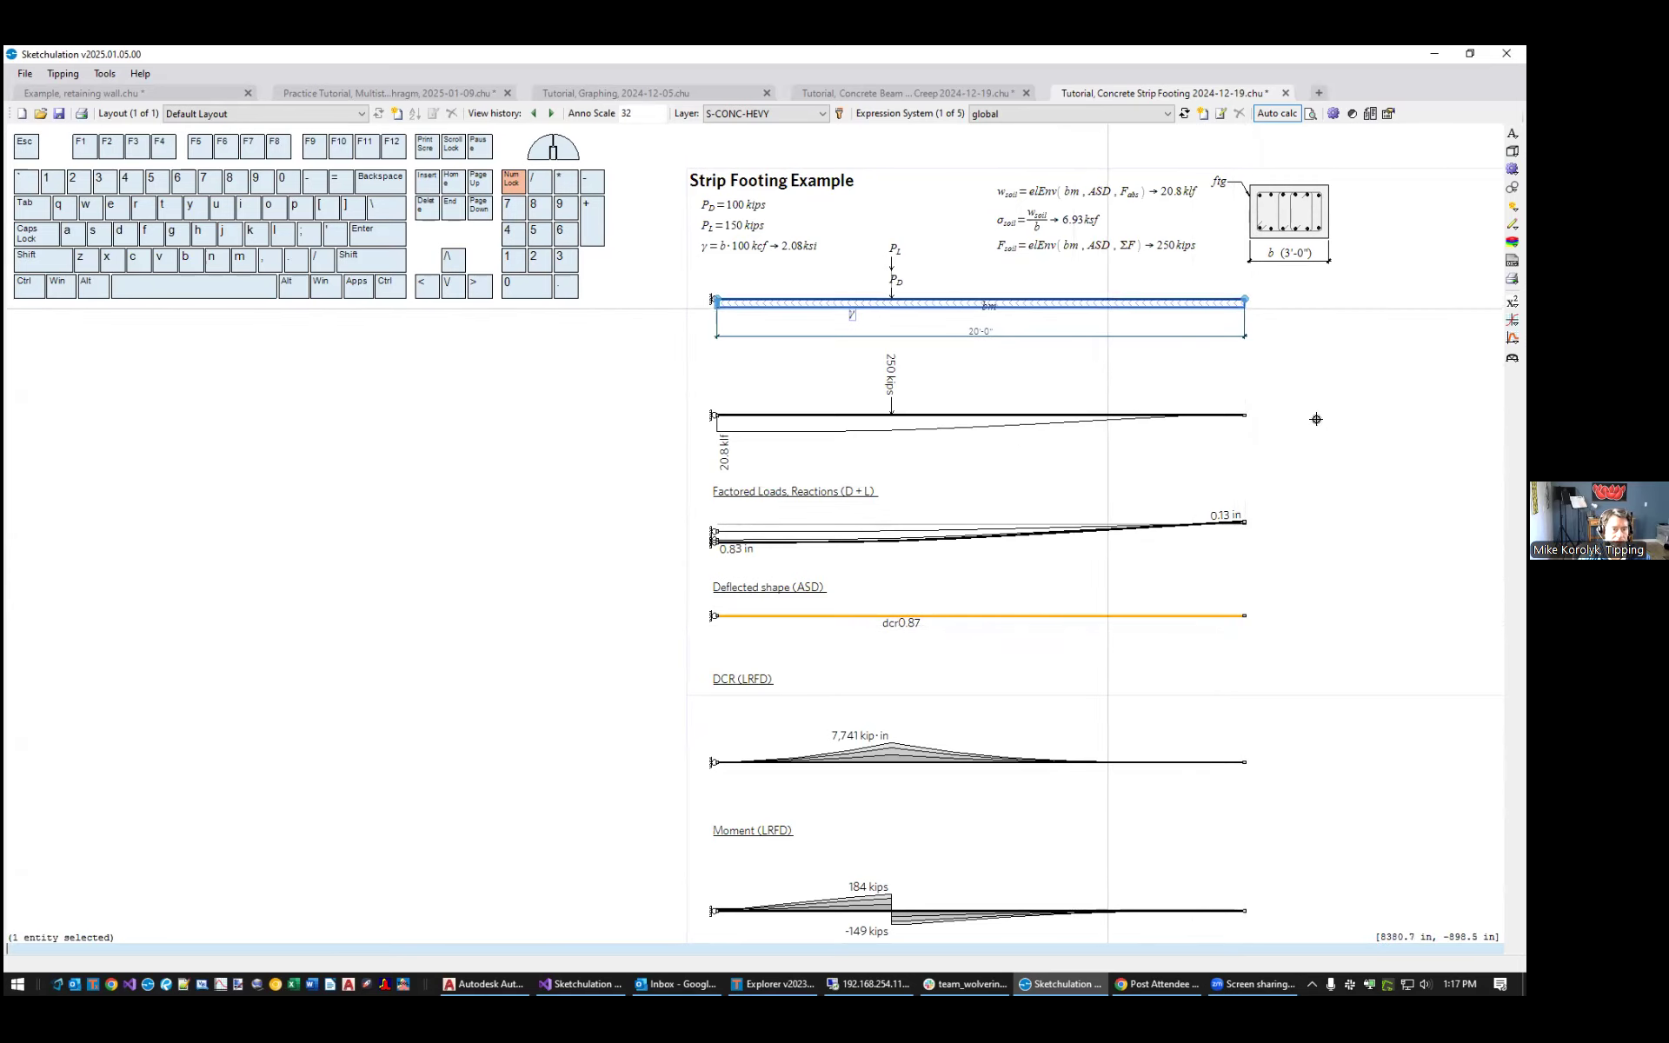
Inspect the distributed restraint's Modifier options in its properties, leave them as they are, and review the footing's result diagrams
{"action": "middle_click_drag", "start_coordinate": [1316, 419], "coordinate": [1053, 541]}
{"action": "type", "text": "mo"}
{"action": "key", "text": "Return"}
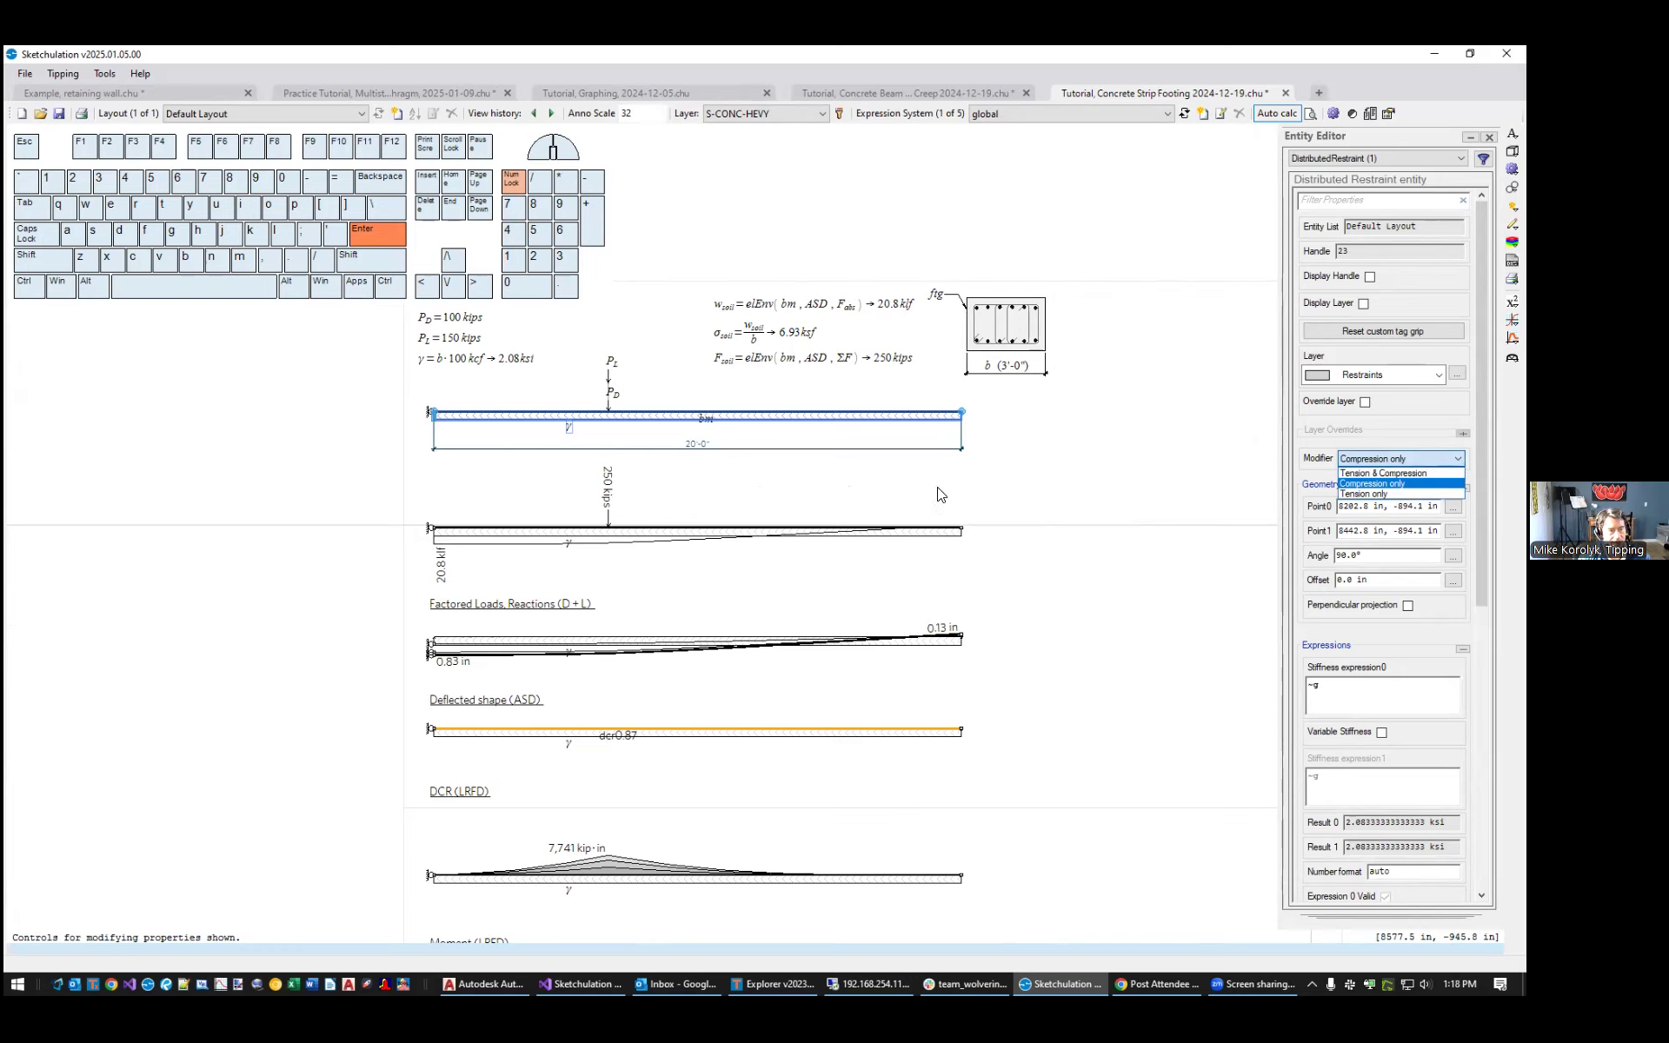
{"action": "key", "text": "Escape"}
{"action": "key", "text": "Escape"}
{"action": "scroll", "coordinate": [980, 406], "scroll_direction": "up", "scroll_amount": 2}
{"action": "scroll", "coordinate": [911, 547], "scroll_direction": "down", "scroll_amount": 1}
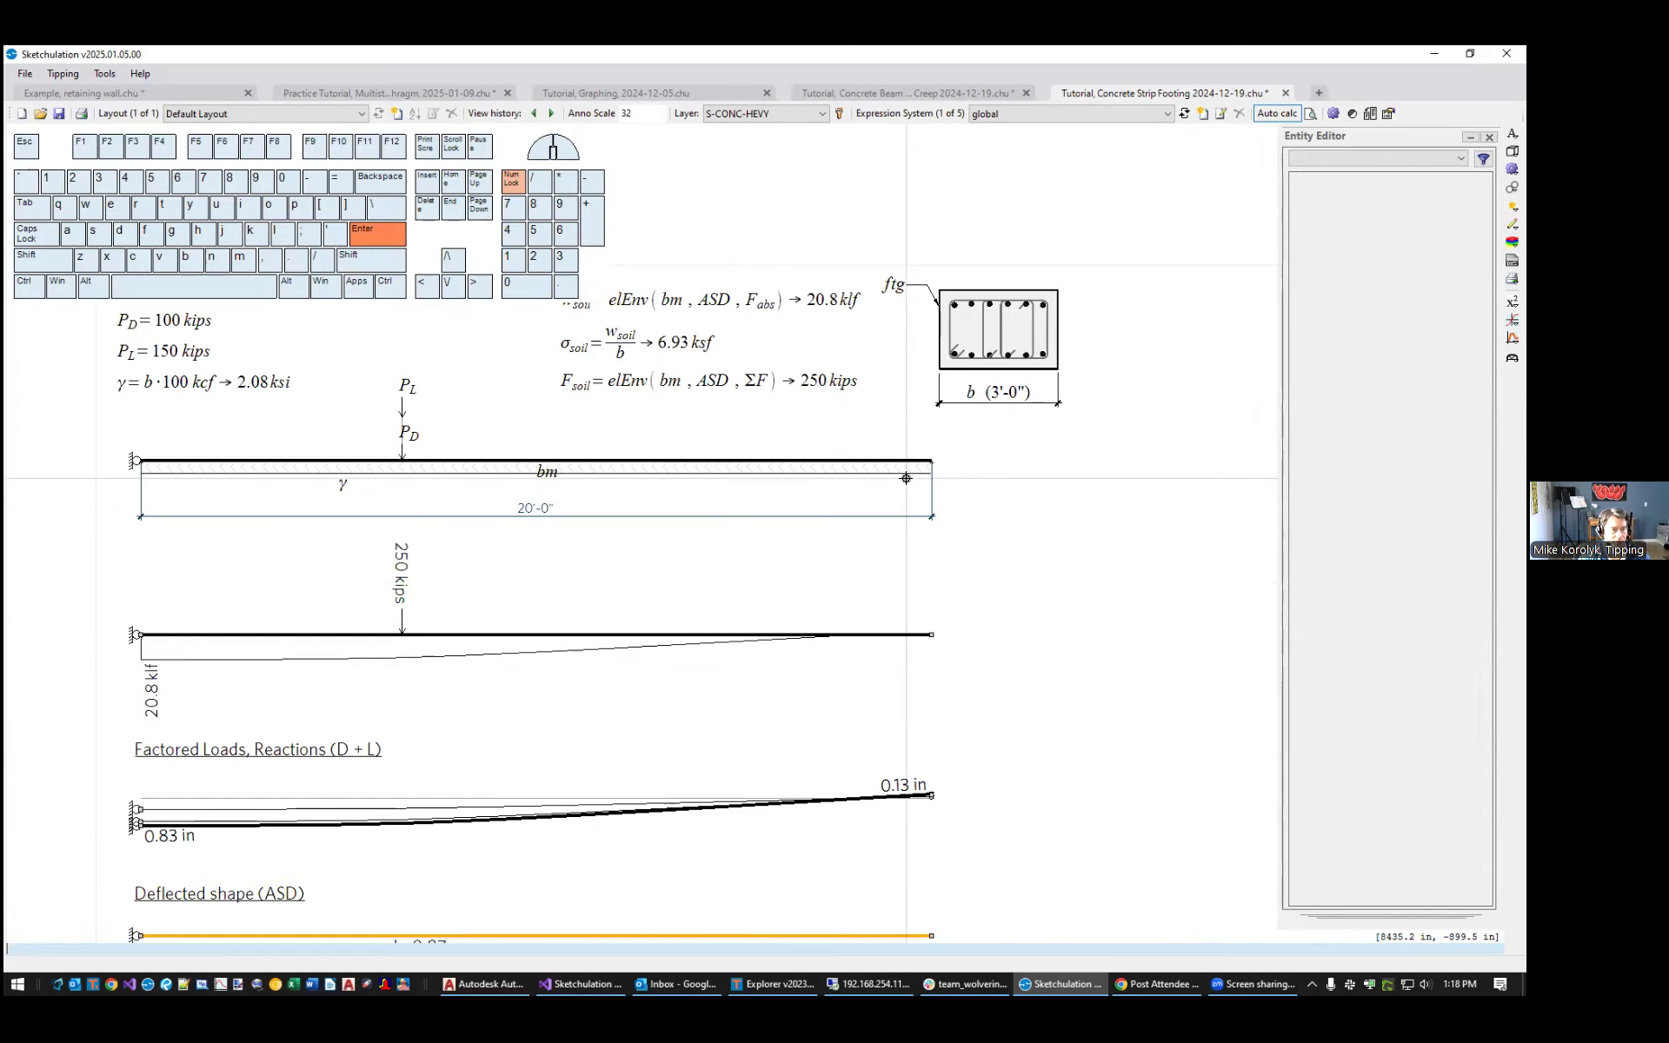
{"action": "scroll", "coordinate": [970, 480], "scroll_direction": "down", "scroll_amount": 3}
{"action": "middle_click_drag", "start_coordinate": [1040, 529], "coordinate": [1058, 475]}
{"action": "middle_click_drag", "start_coordinate": [991, 555], "coordinate": [955, 472]}
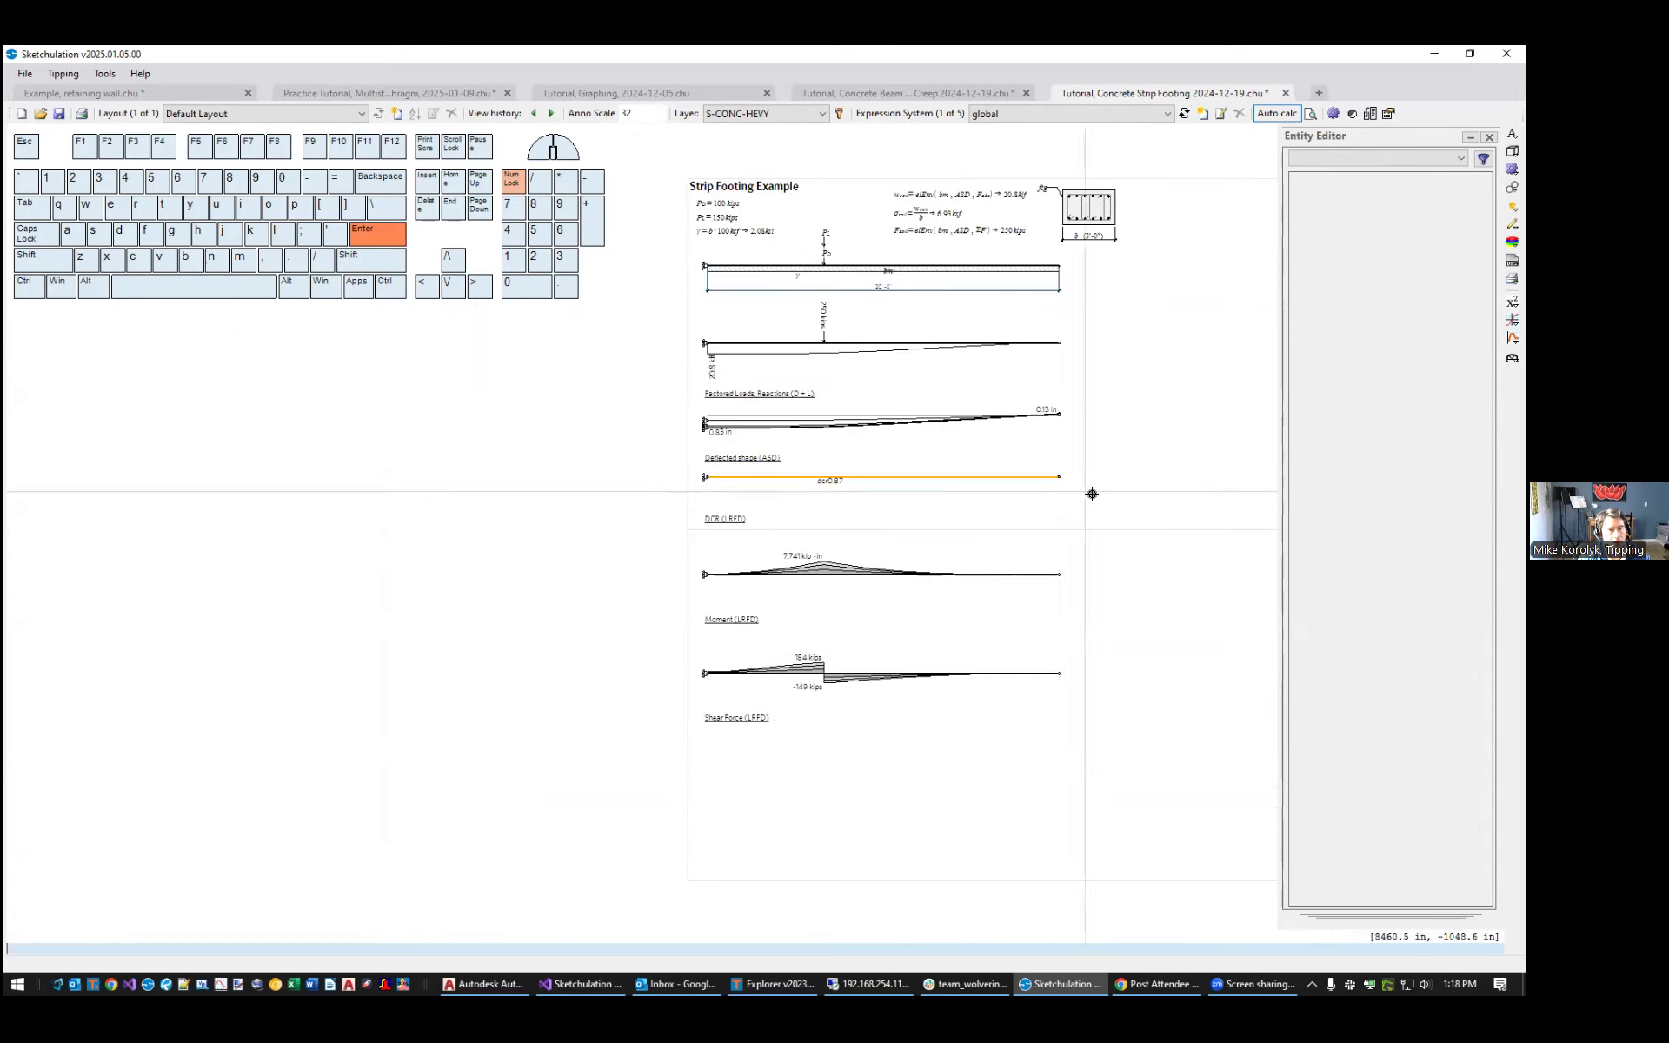
Close the strip footing, creep beam and graphing tutorials without saving, and go to the retaining wall example
{"action": "left_click", "coordinate": [1285, 93]}
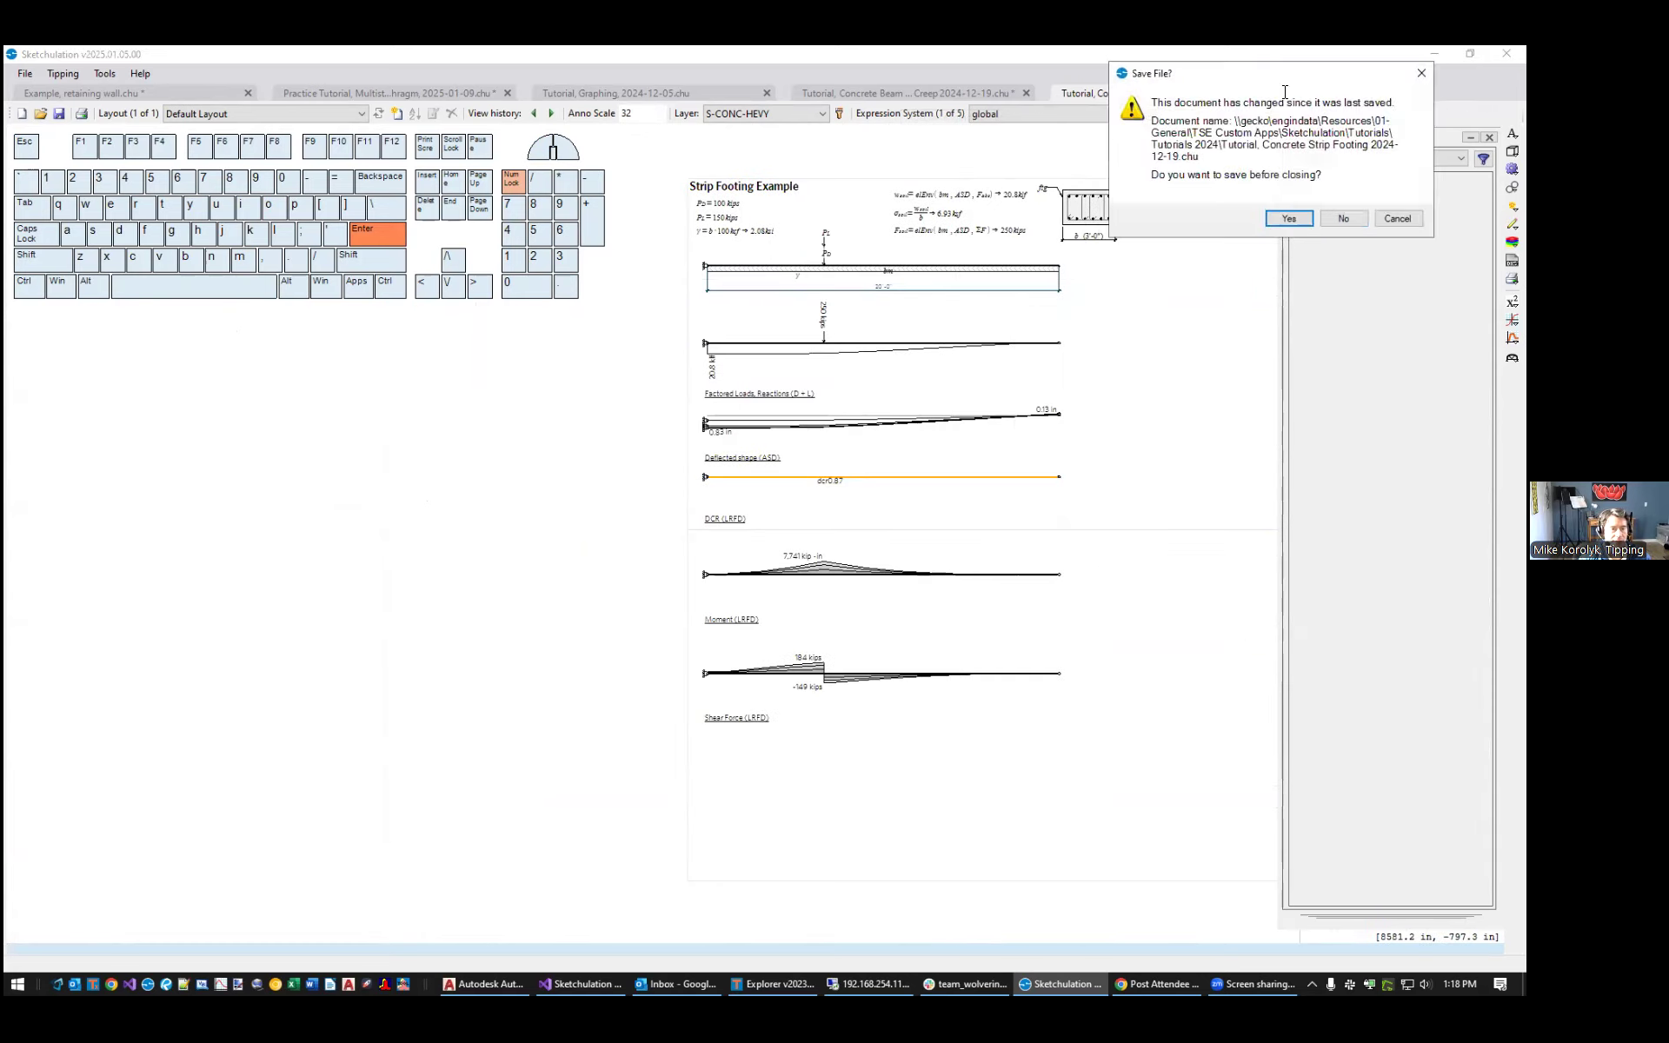
{"action": "left_click", "coordinate": [1344, 218]}
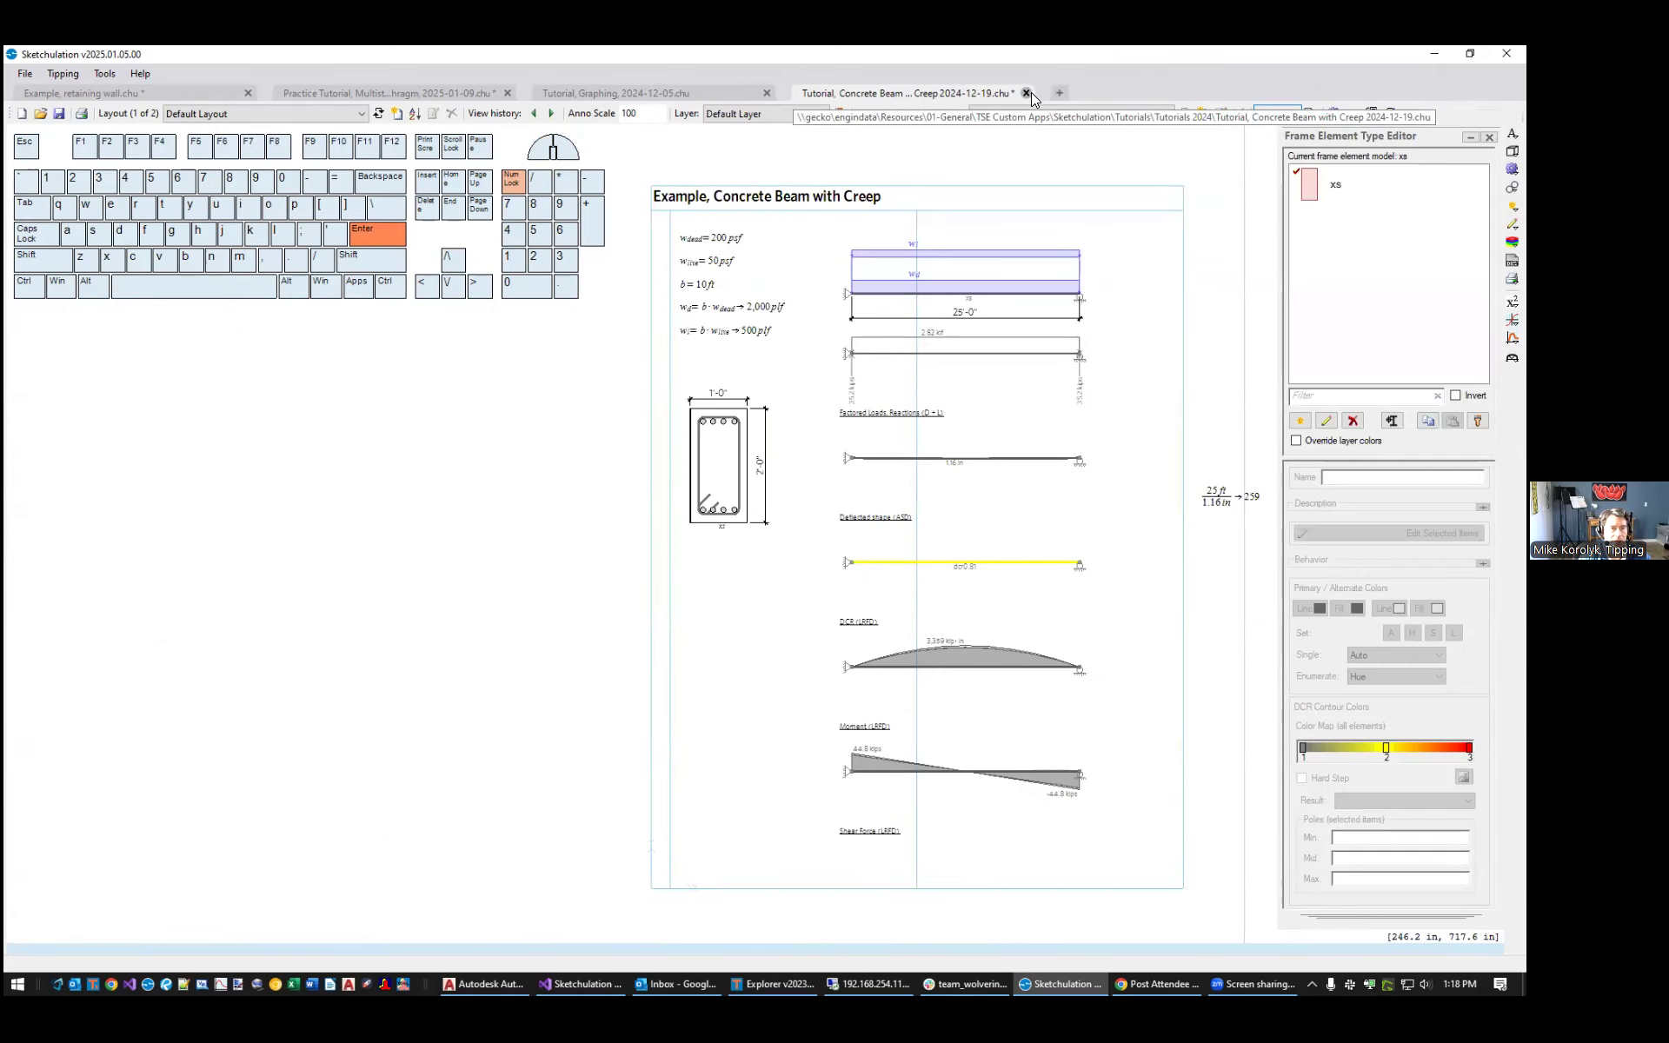
{"action": "left_click", "coordinate": [1026, 93]}
{"action": "left_click", "coordinate": [1093, 216]}
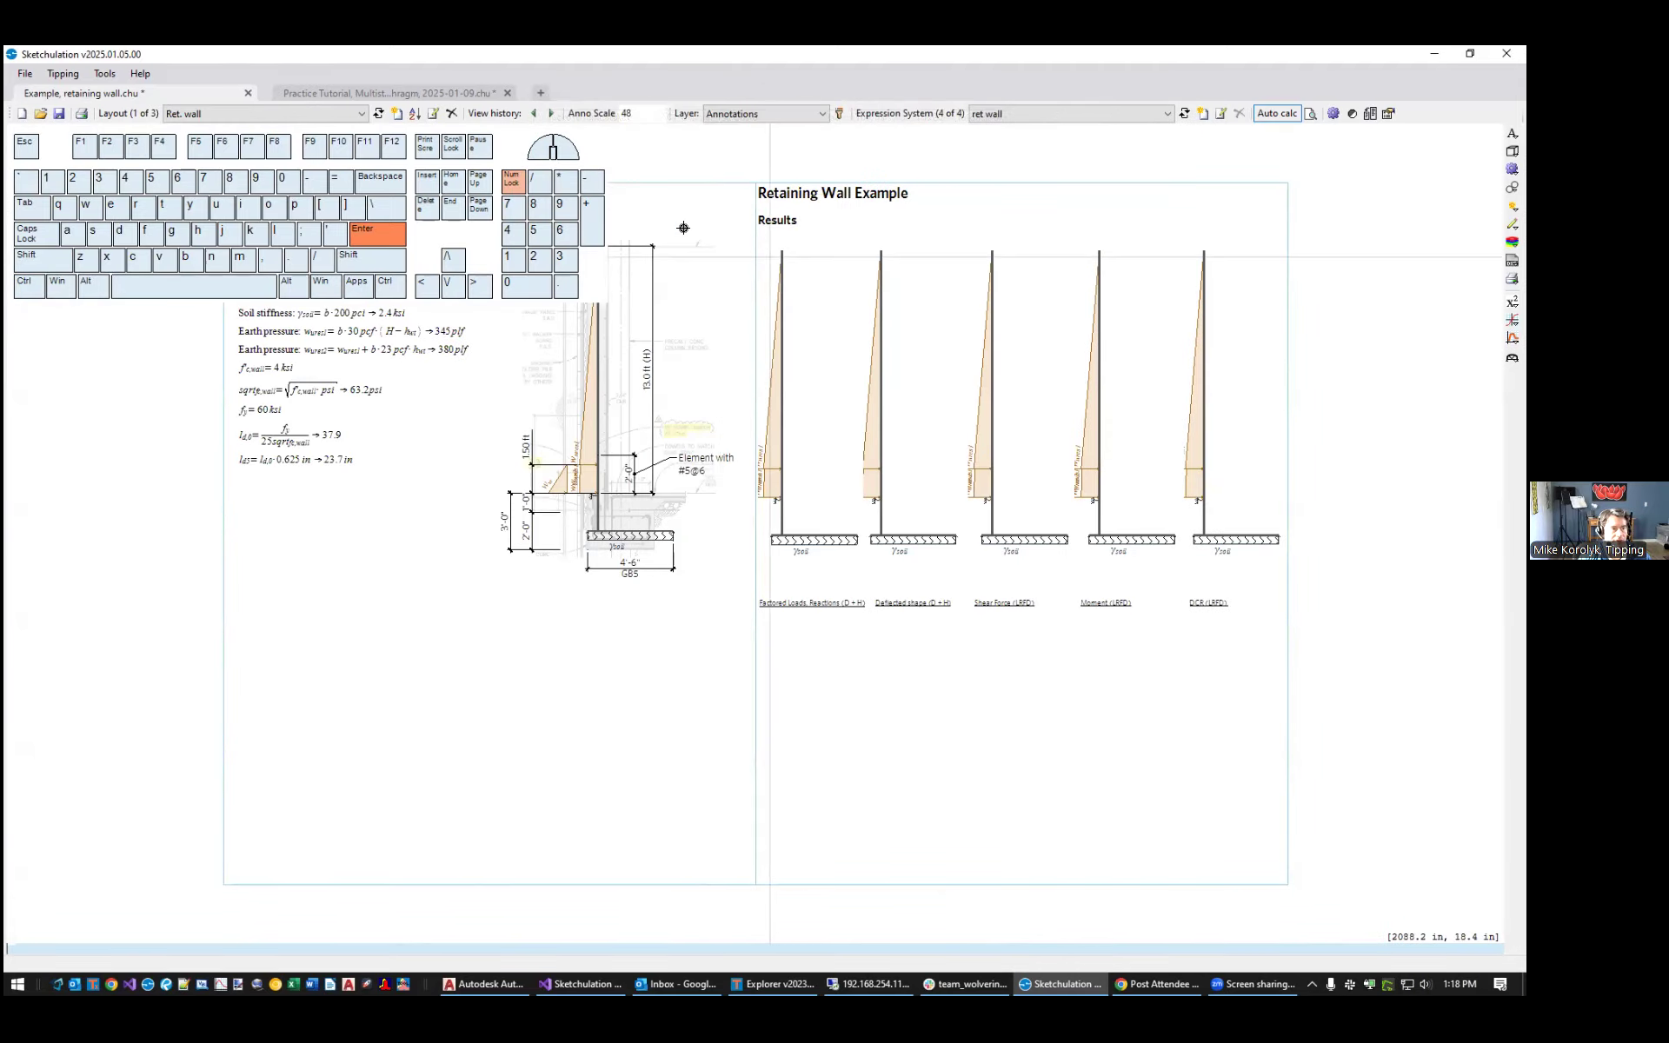
Examine the retaining wall example's input expressions, wall section with pressure loads and soil restraint, and its results page
{"action": "scroll", "coordinate": [714, 415], "scroll_direction": "down", "scroll_amount": 1}
{"action": "middle_click_drag", "start_coordinate": [712, 348], "coordinate": [901, 466]}
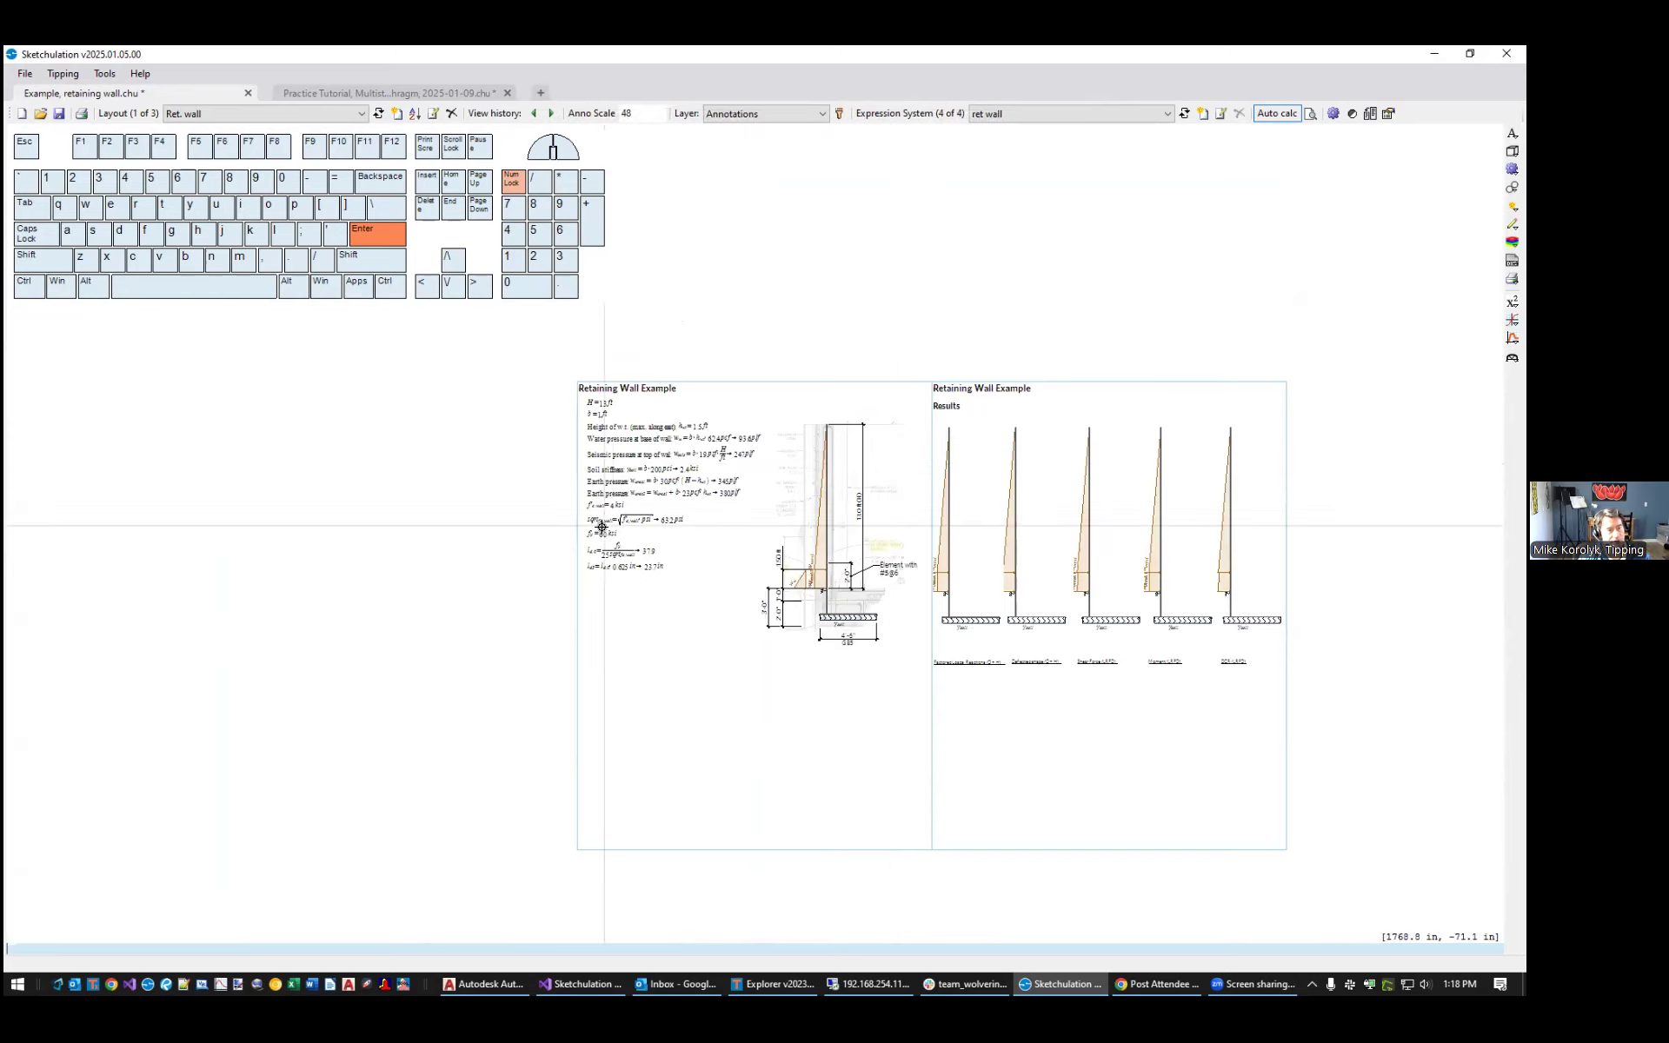
{"action": "scroll", "coordinate": [602, 522], "scroll_direction": "up", "scroll_amount": 1}
{"action": "middle_click_drag", "start_coordinate": [1058, 340], "coordinate": [992, 334]}
{"action": "scroll", "coordinate": [1130, 347], "scroll_direction": "down", "scroll_amount": 1}
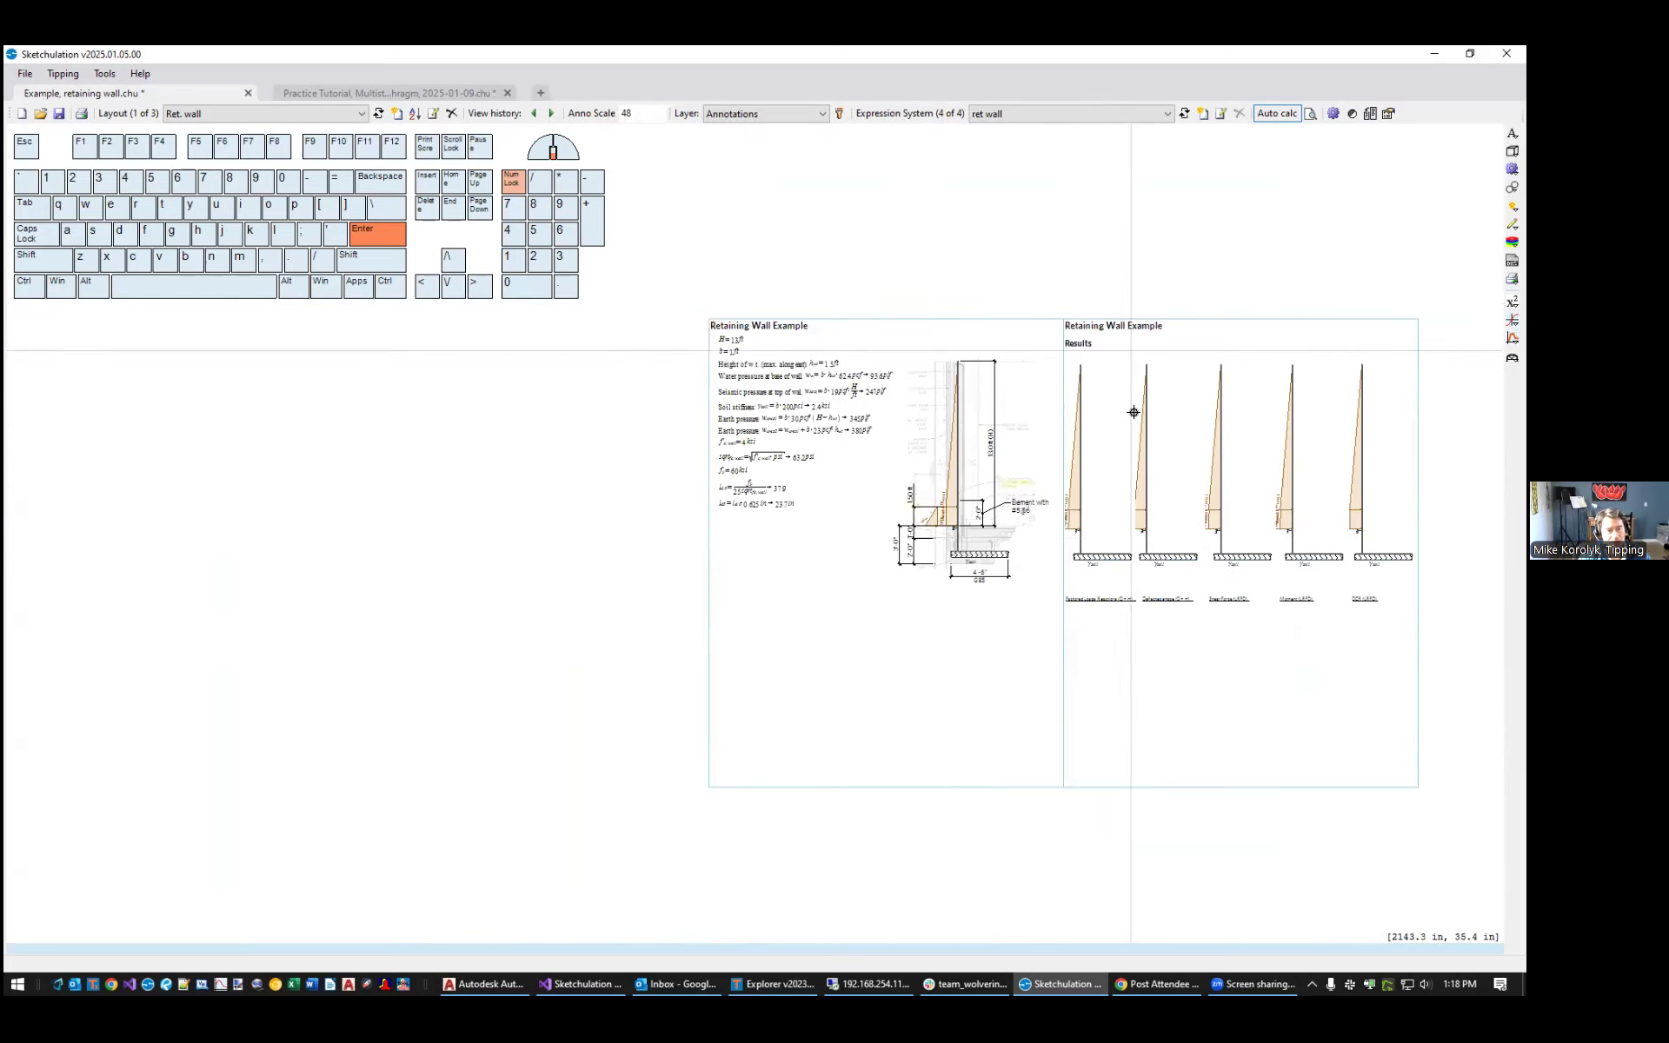
{"action": "scroll", "coordinate": [798, 419], "scroll_direction": "up", "scroll_amount": 1}
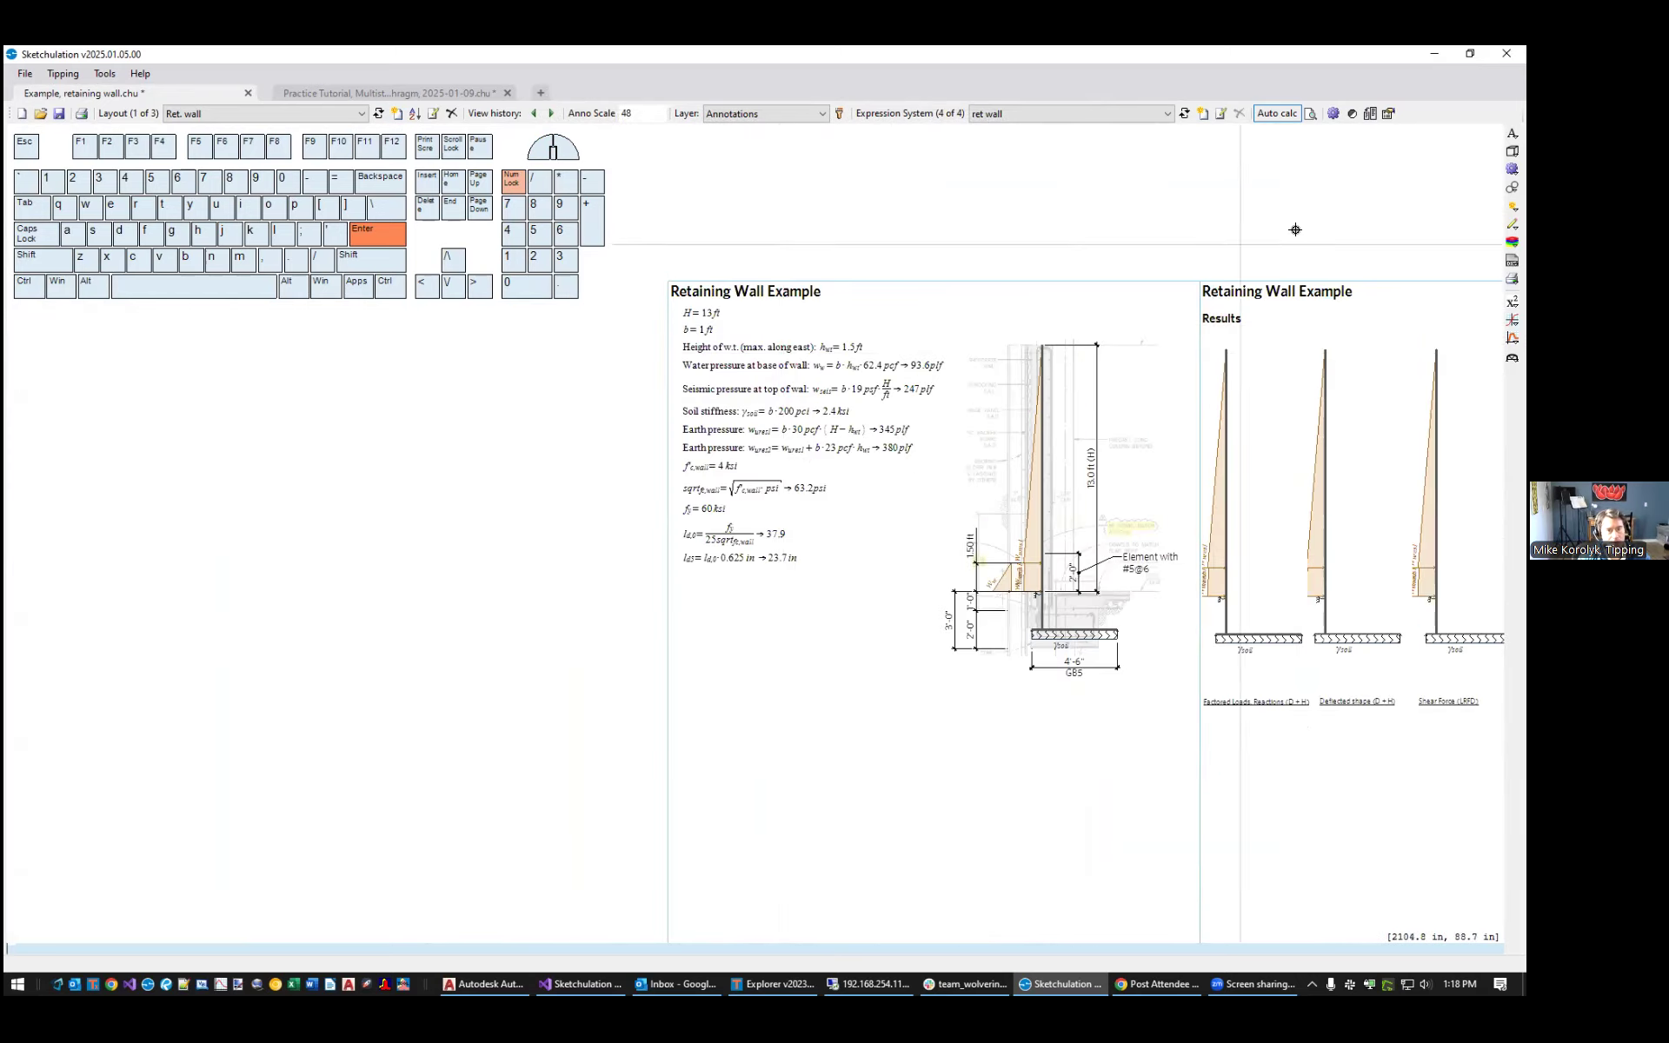
{"action": "mouse_move", "coordinate": [1214, 627]}
{"action": "middle_mouse_down"}
{"action": "mouse_move", "coordinate": [634, 628]}
{"action": "mouse_move", "coordinate": [1206, 630]}
{"action": "middle_mouse_up"}
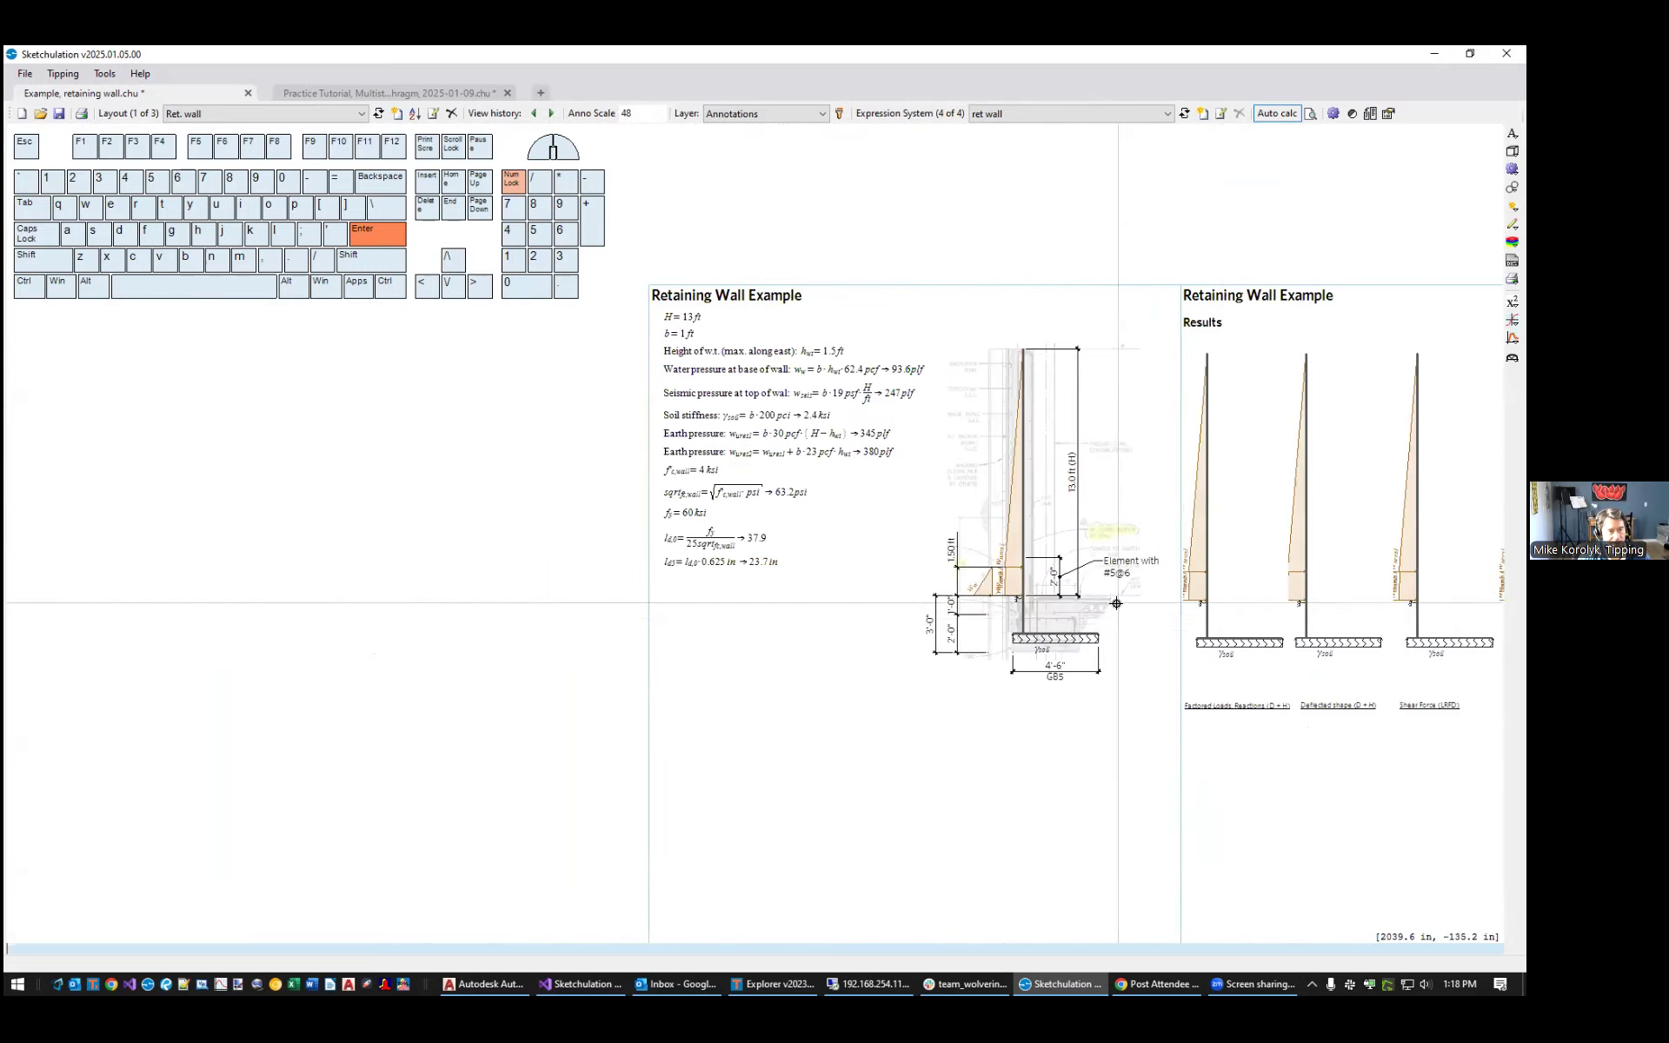
{"action": "scroll", "coordinate": [1115, 604], "scroll_direction": "up", "scroll_amount": 1}
{"action": "mouse_move", "coordinate": [947, 387]}
{"action": "middle_mouse_down"}
{"action": "mouse_move", "coordinate": [1315, 536]}
{"action": "mouse_move", "coordinate": [934, 400]}
{"action": "middle_mouse_up"}
{"action": "scroll", "coordinate": [1166, 462], "scroll_direction": "down", "scroll_amount": 1}
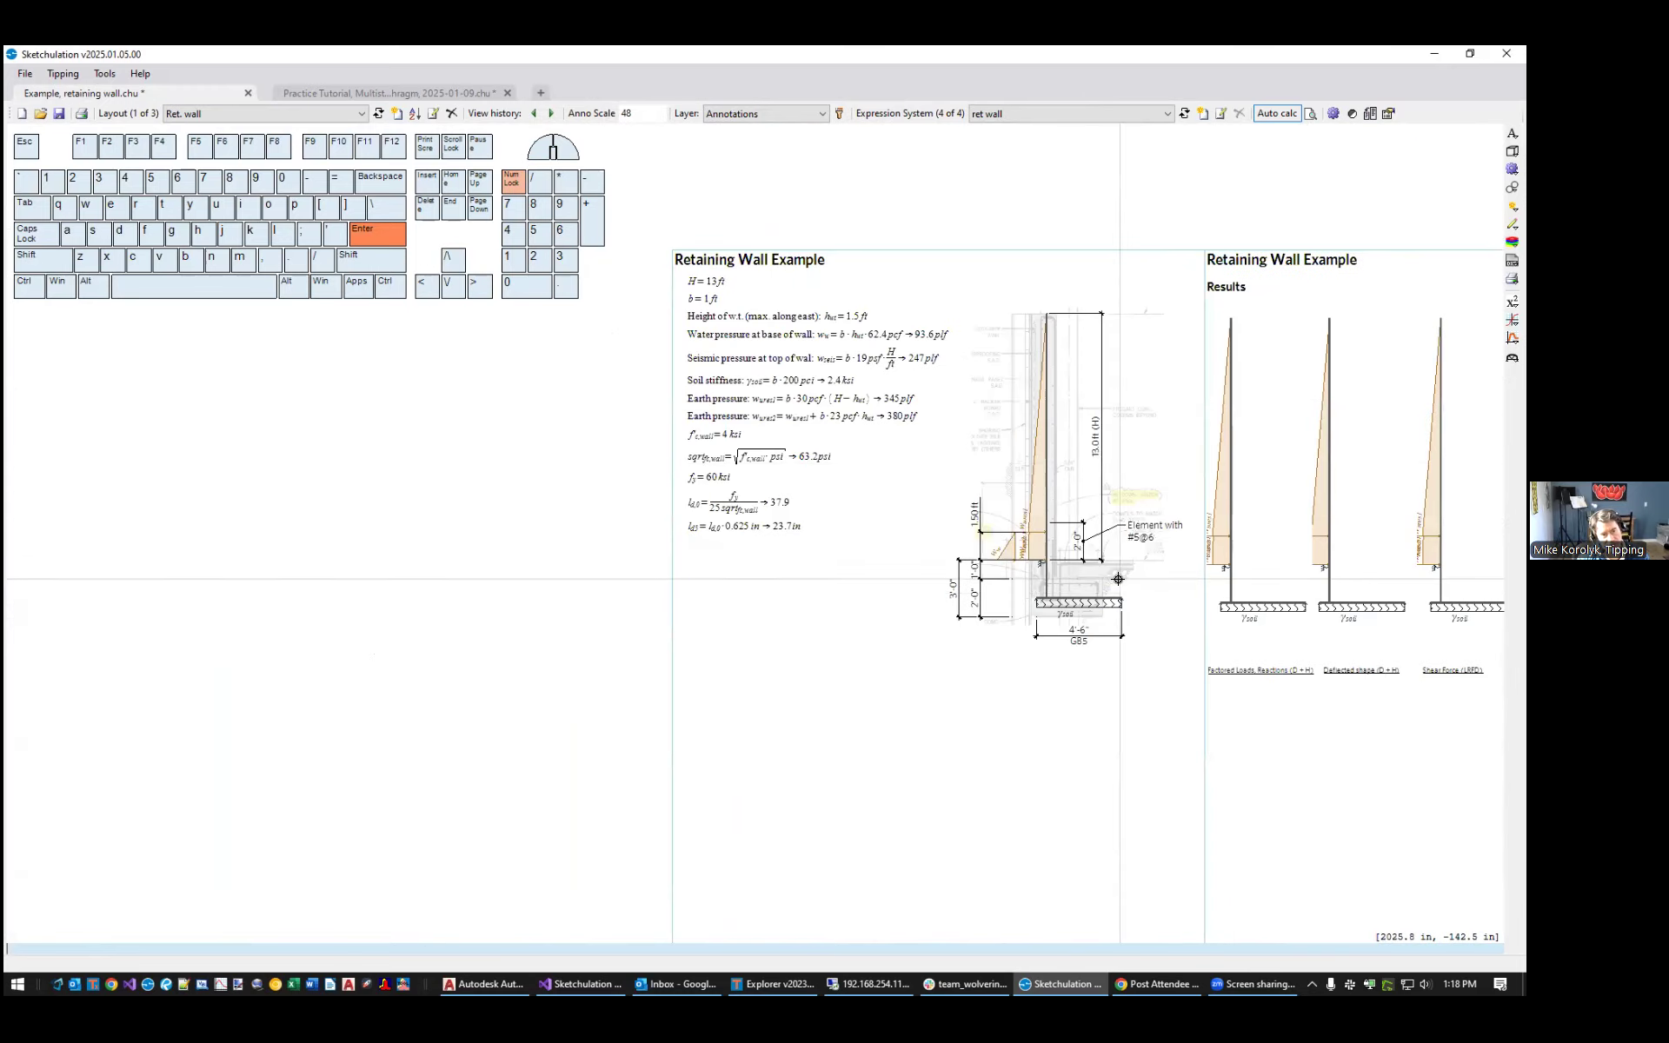
{"action": "scroll", "coordinate": [1120, 577], "scroll_direction": "up", "scroll_amount": 1}
{"action": "middle_click_drag", "start_coordinate": [1139, 545], "coordinate": [1116, 657]}
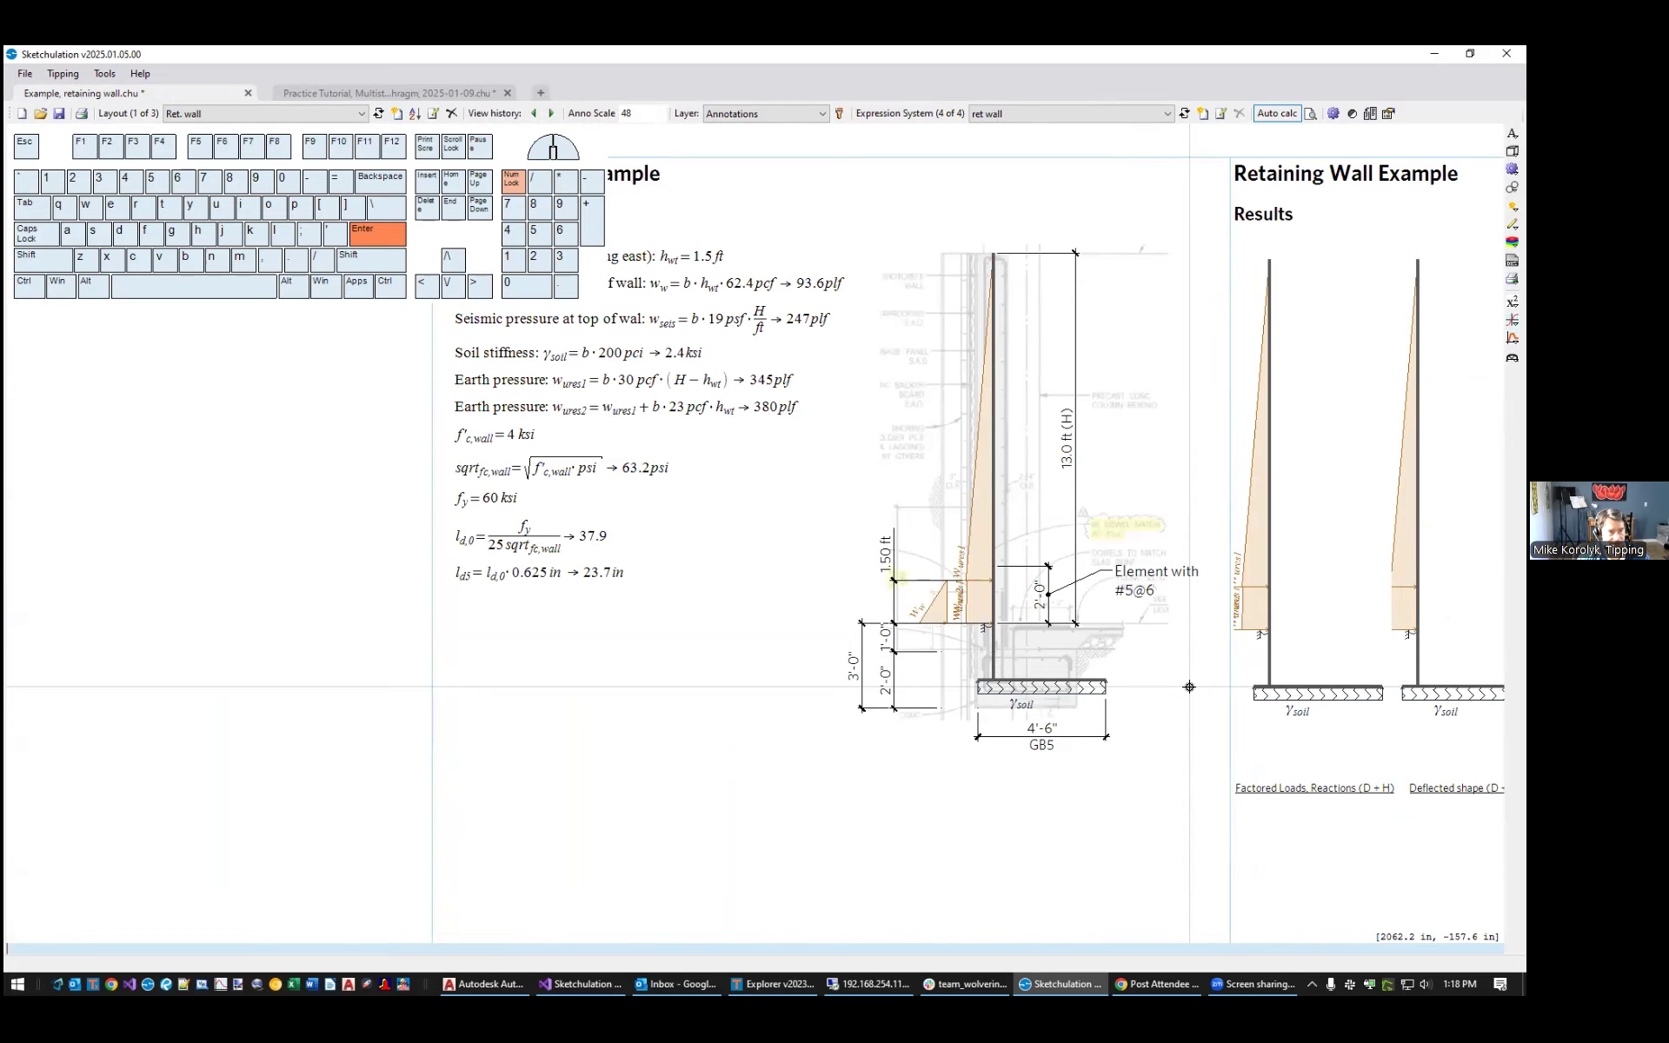
{"action": "scroll", "coordinate": [1190, 685], "scroll_direction": "down", "scroll_amount": 2}
{"action": "middle_click_drag", "start_coordinate": [1197, 683], "coordinate": [1208, 549]}
{"action": "scroll", "coordinate": [1208, 549], "scroll_direction": "up", "scroll_amount": 2}
{"action": "scroll", "coordinate": [1199, 544], "scroll_direction": "down", "scroll_amount": 2}
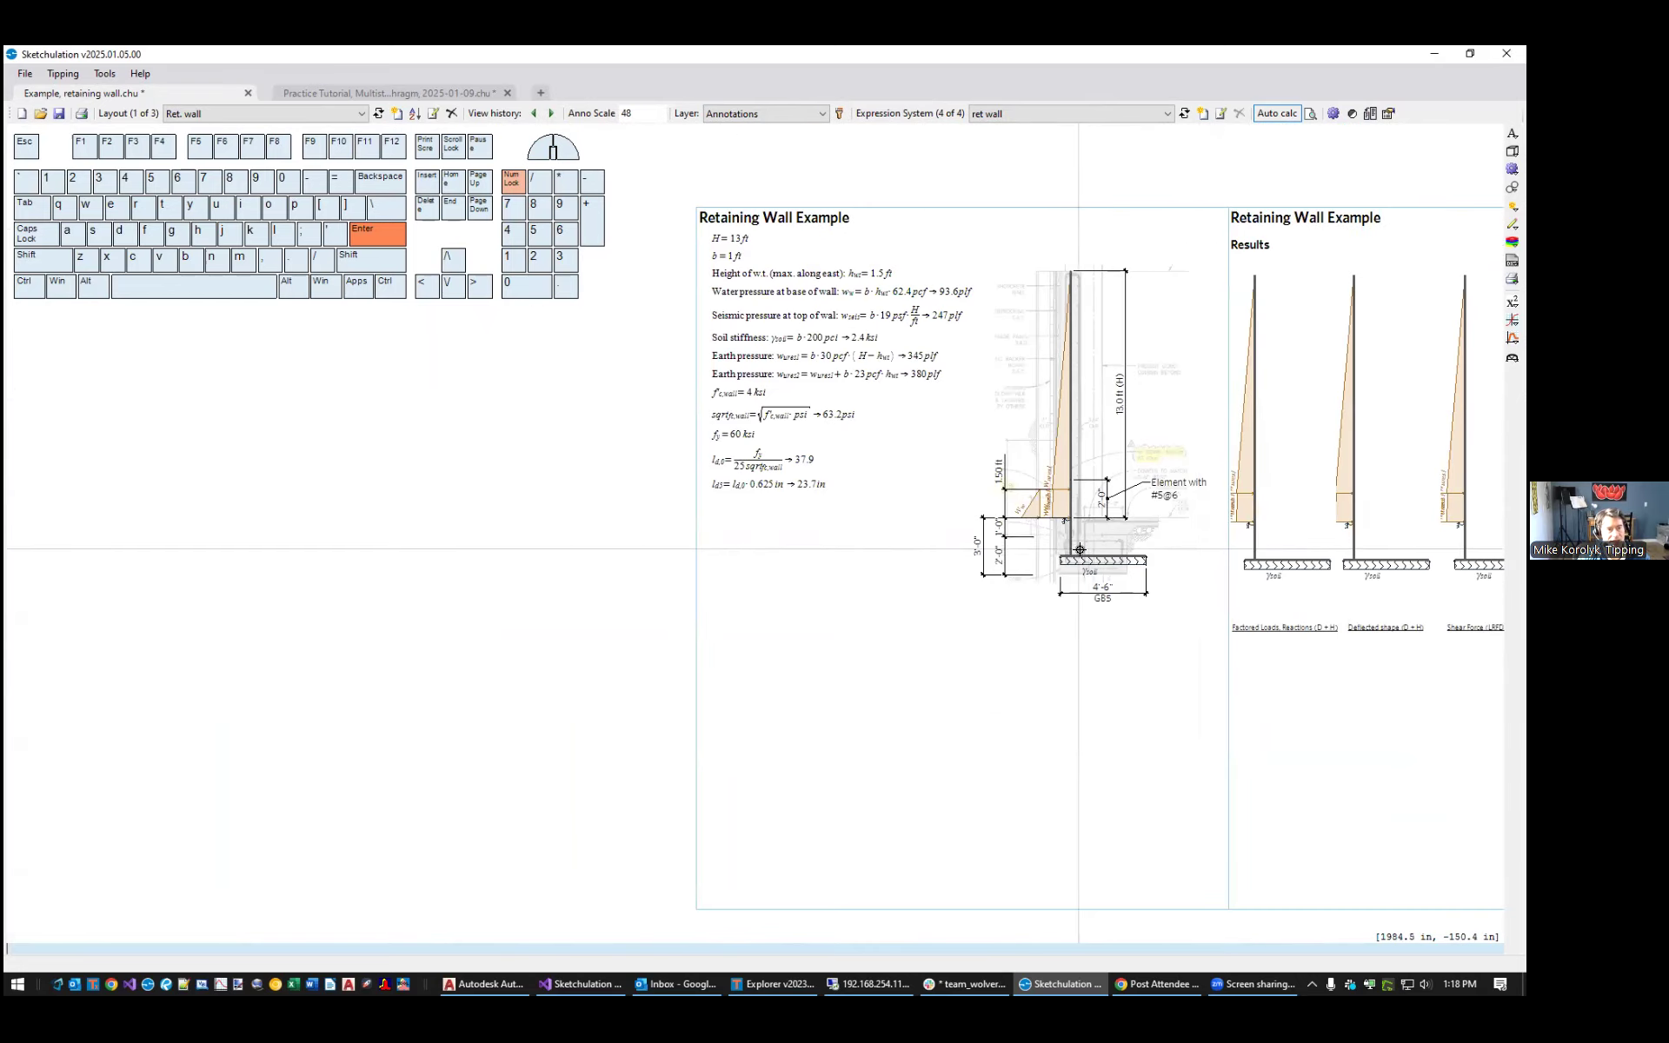
Create a new document and copy the wall section background image from the retaining wall example
{"action": "scroll", "coordinate": [1245, 640], "scroll_direction": "down", "scroll_amount": 2}
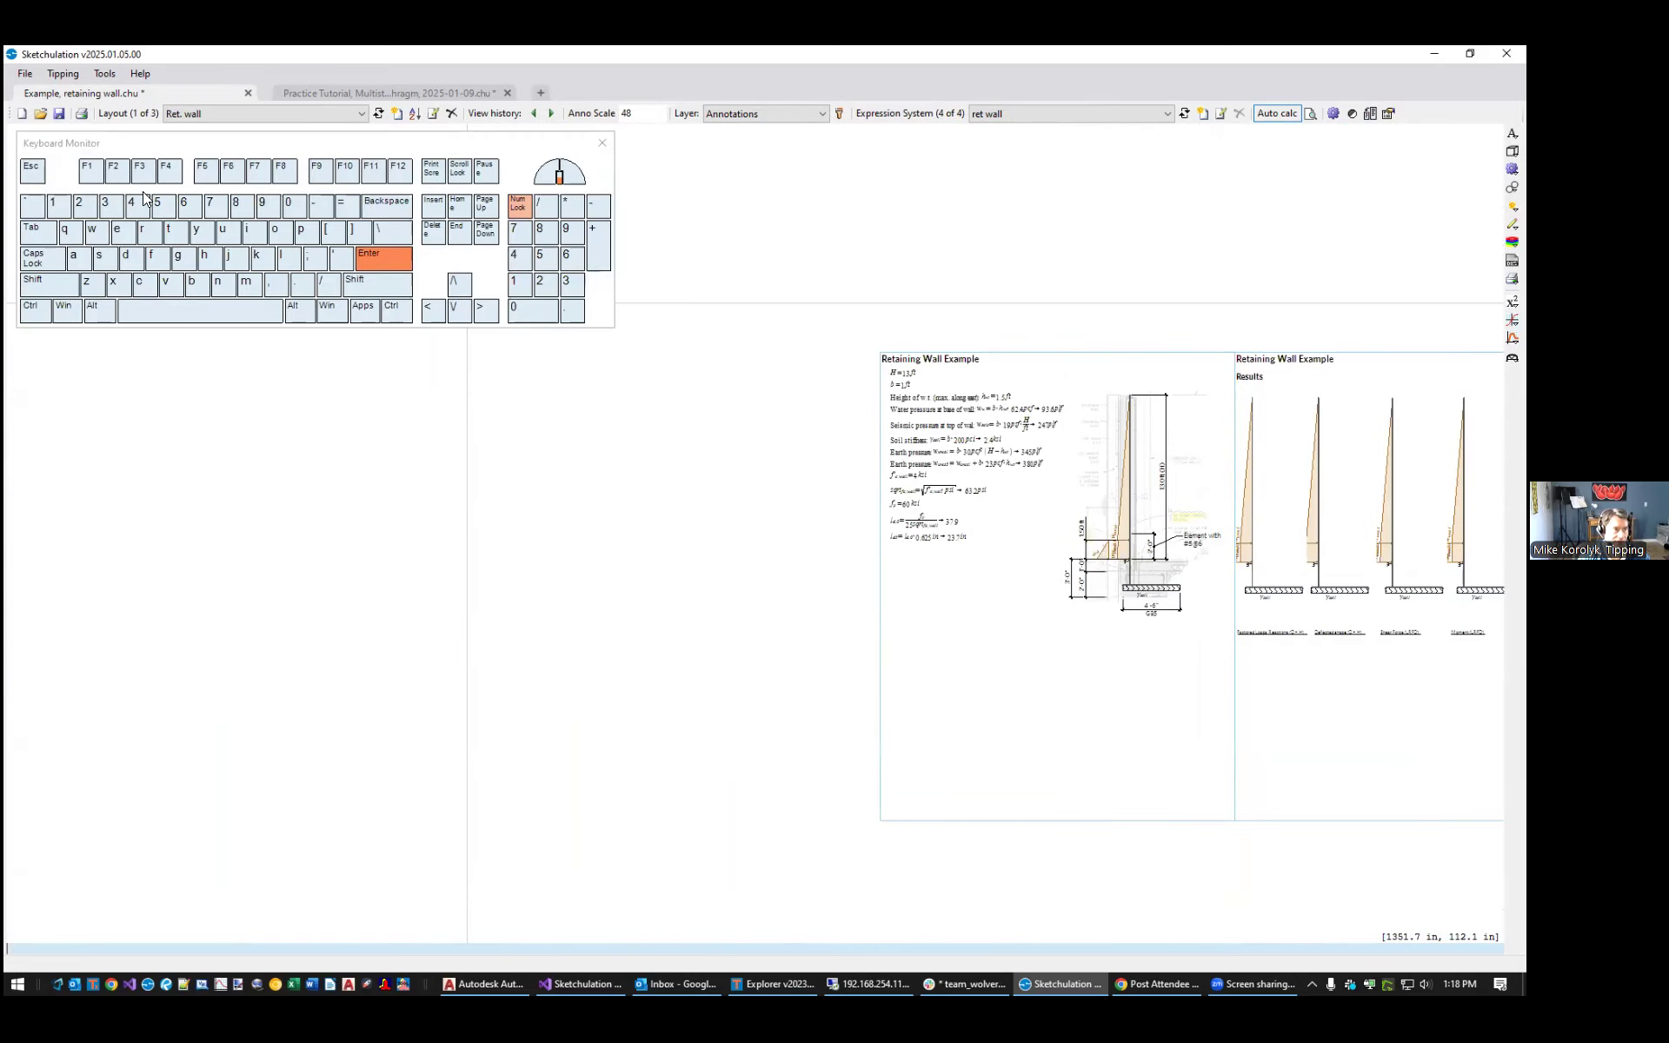
{"action": "left_click", "coordinate": [28, 114]}
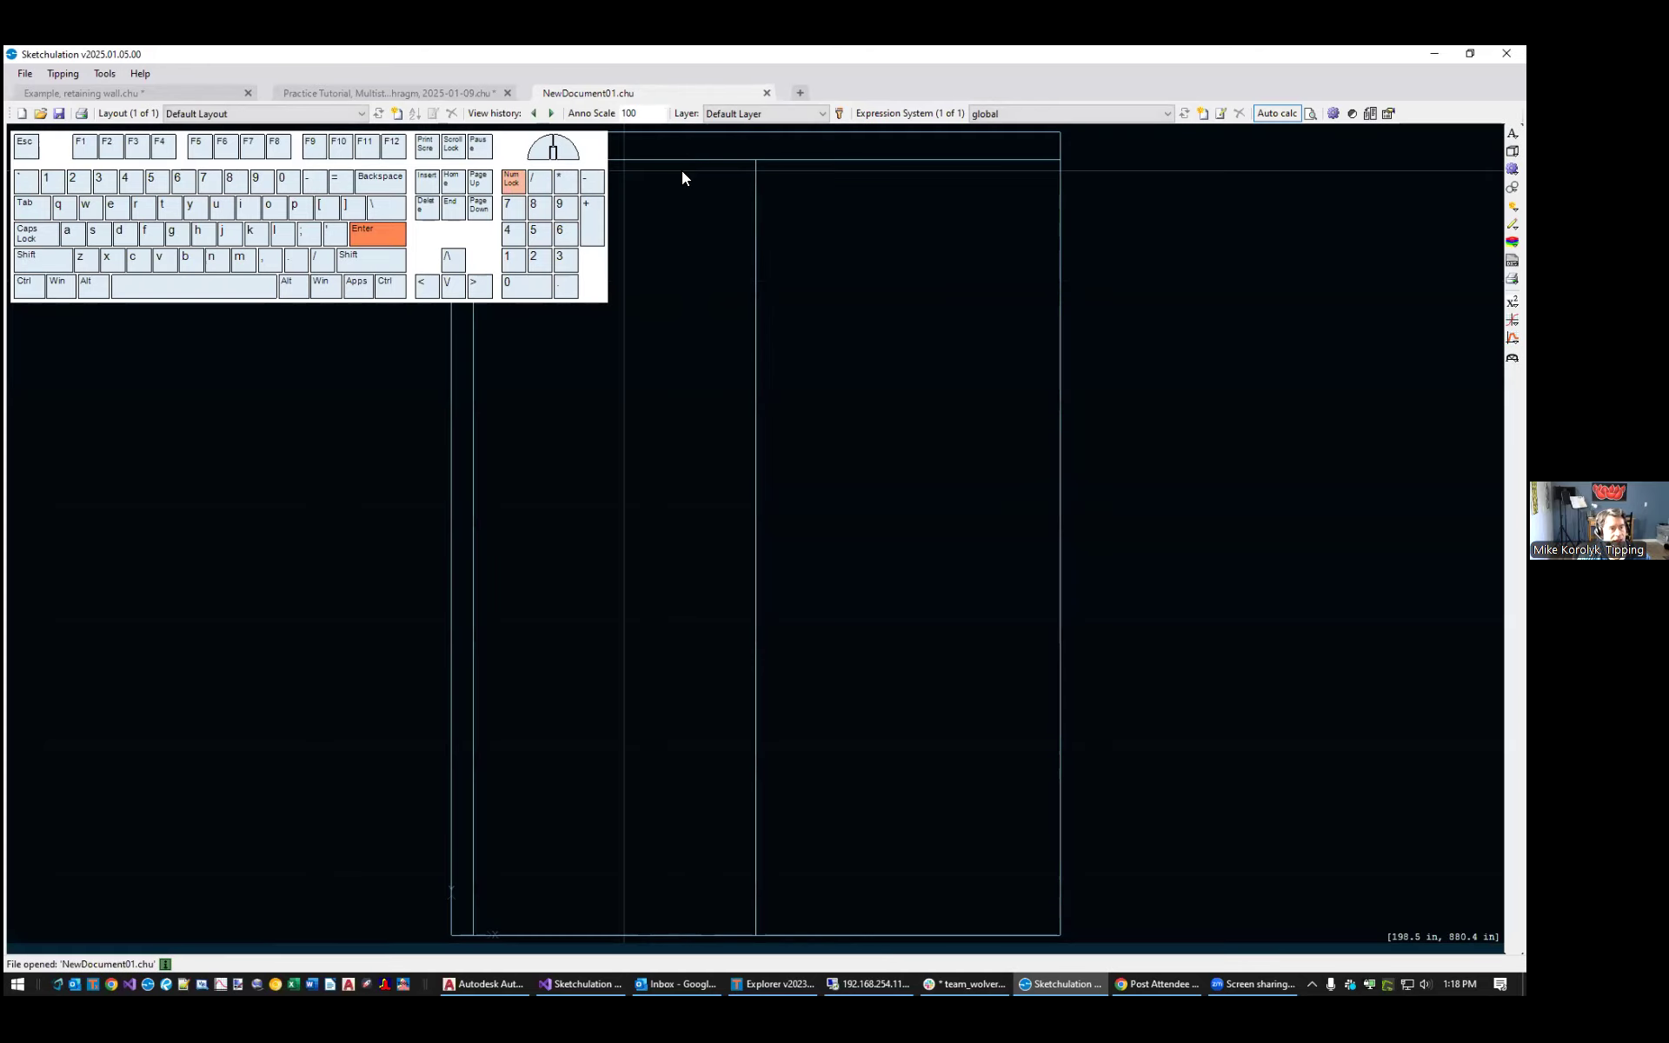
{"action": "left_click", "coordinate": [129, 92]}
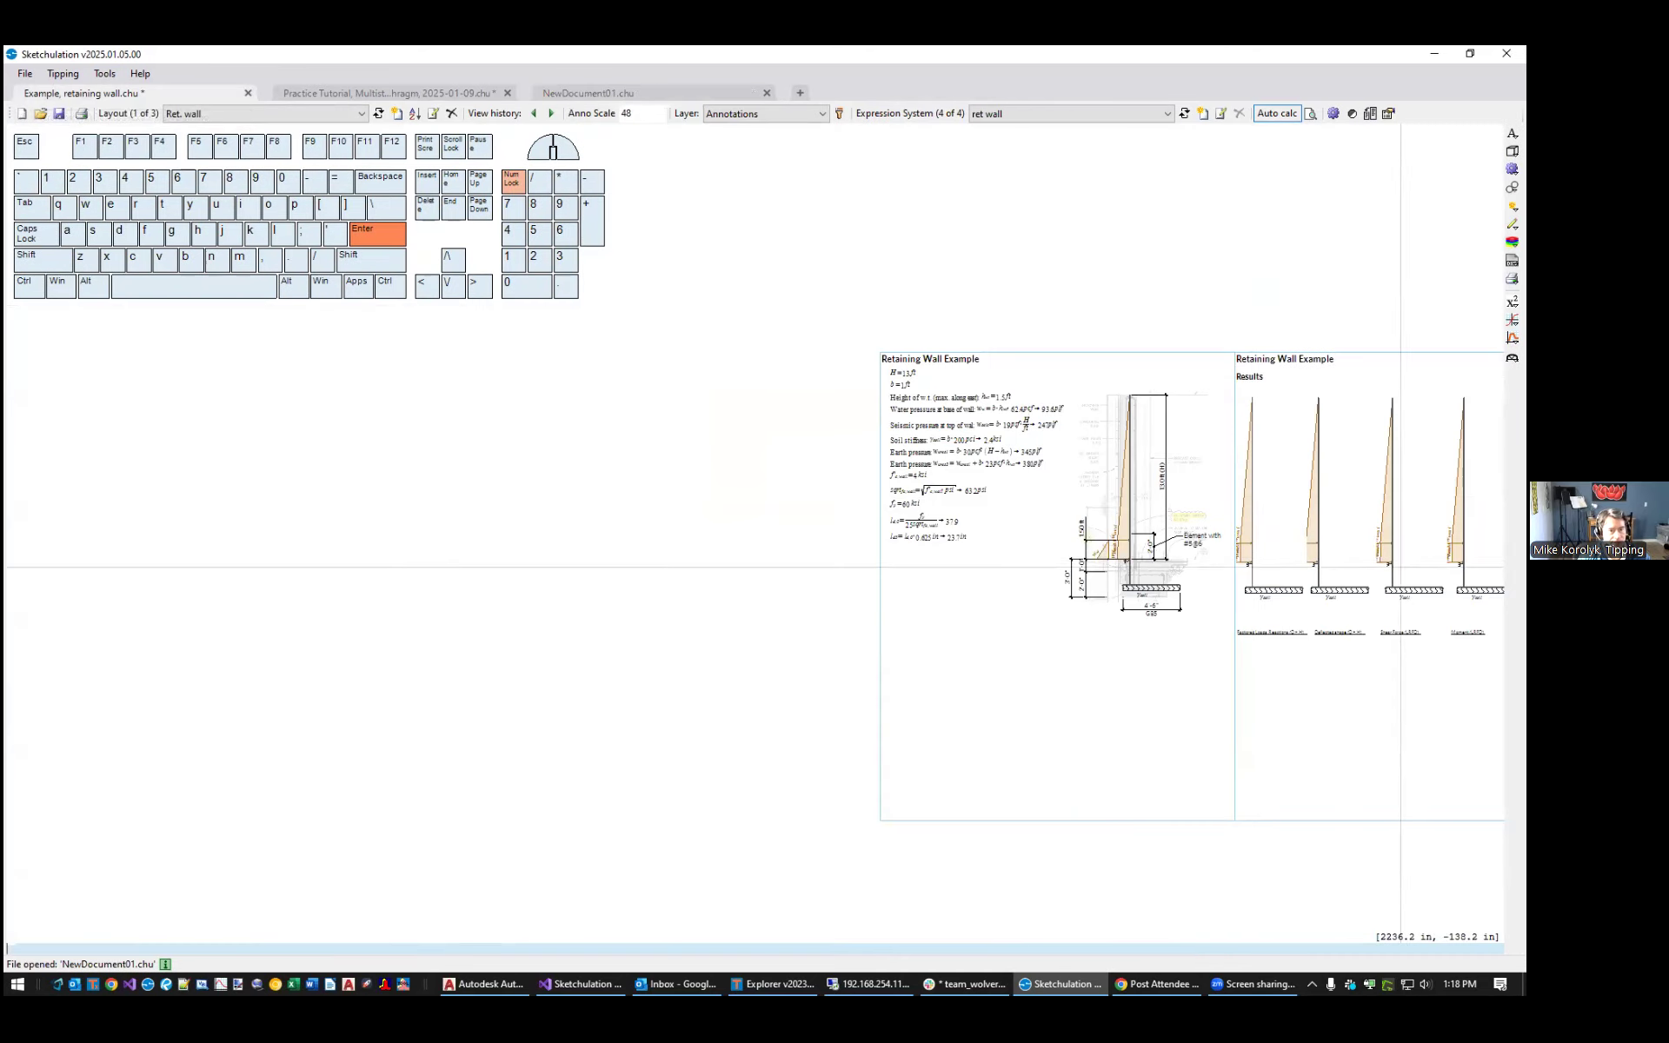
{"action": "scroll", "coordinate": [1154, 379], "scroll_direction": "up", "scroll_amount": 3}
{"action": "left_click", "coordinate": [960, 457]}
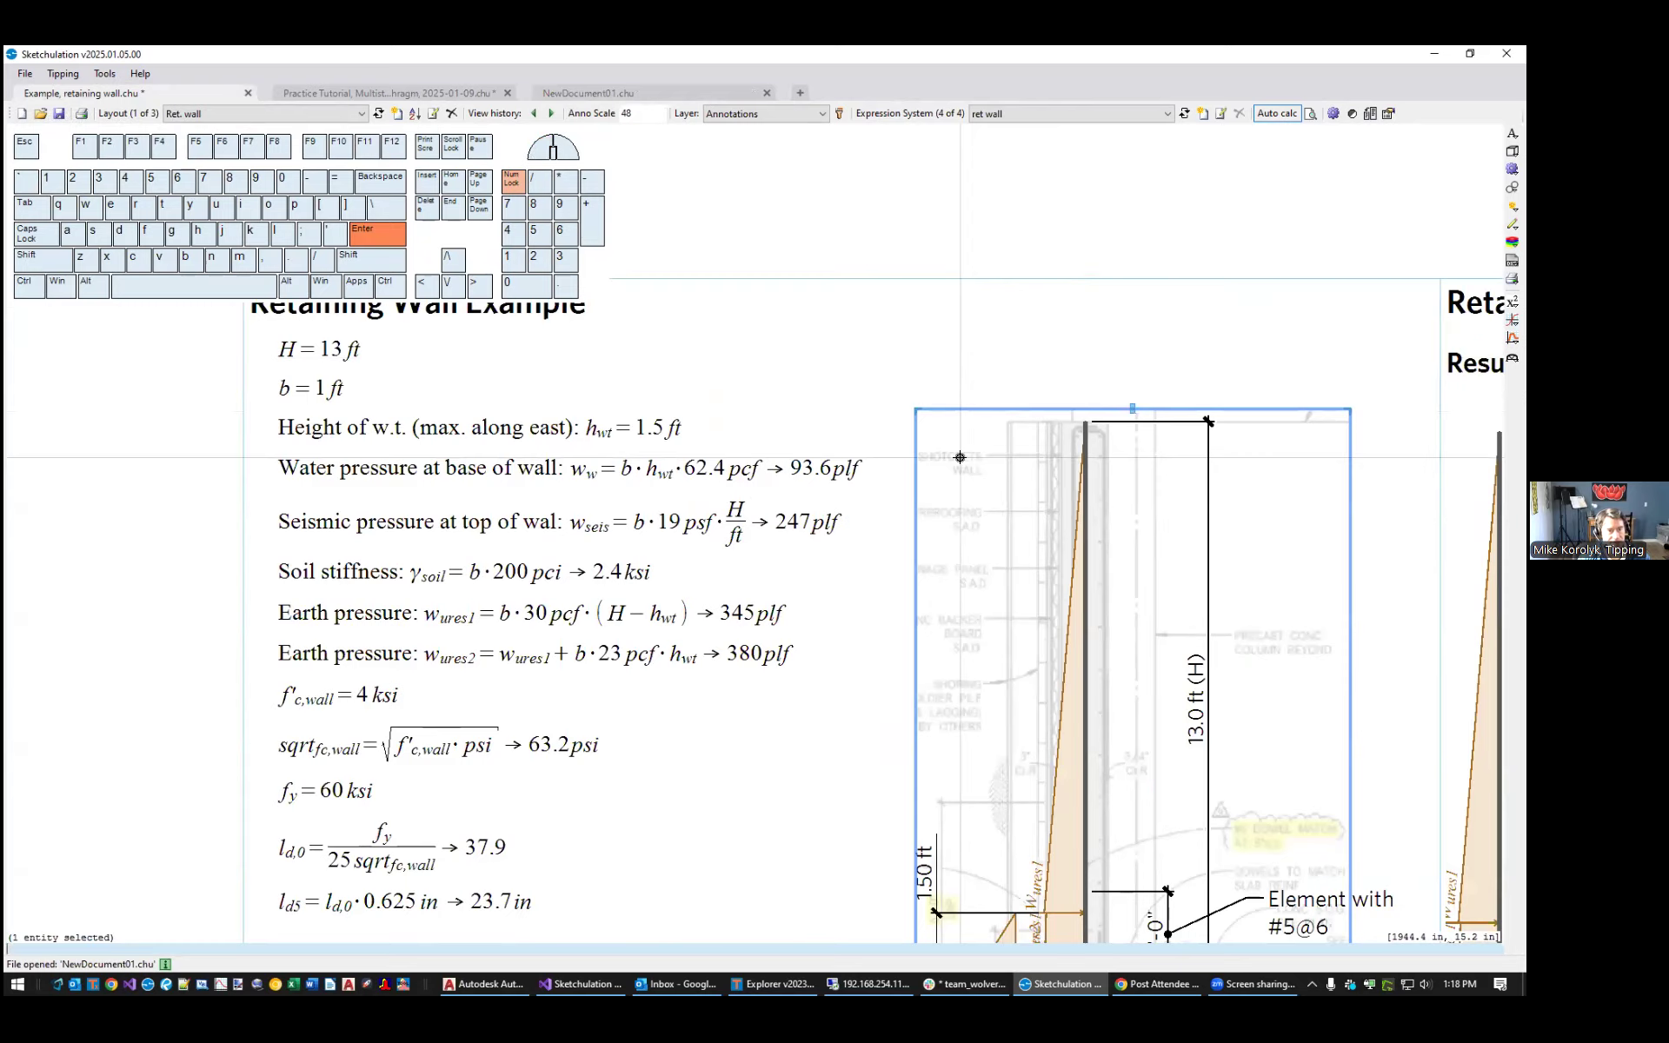
{"action": "scroll", "coordinate": [960, 457], "scroll_direction": "down", "scroll_amount": 3}
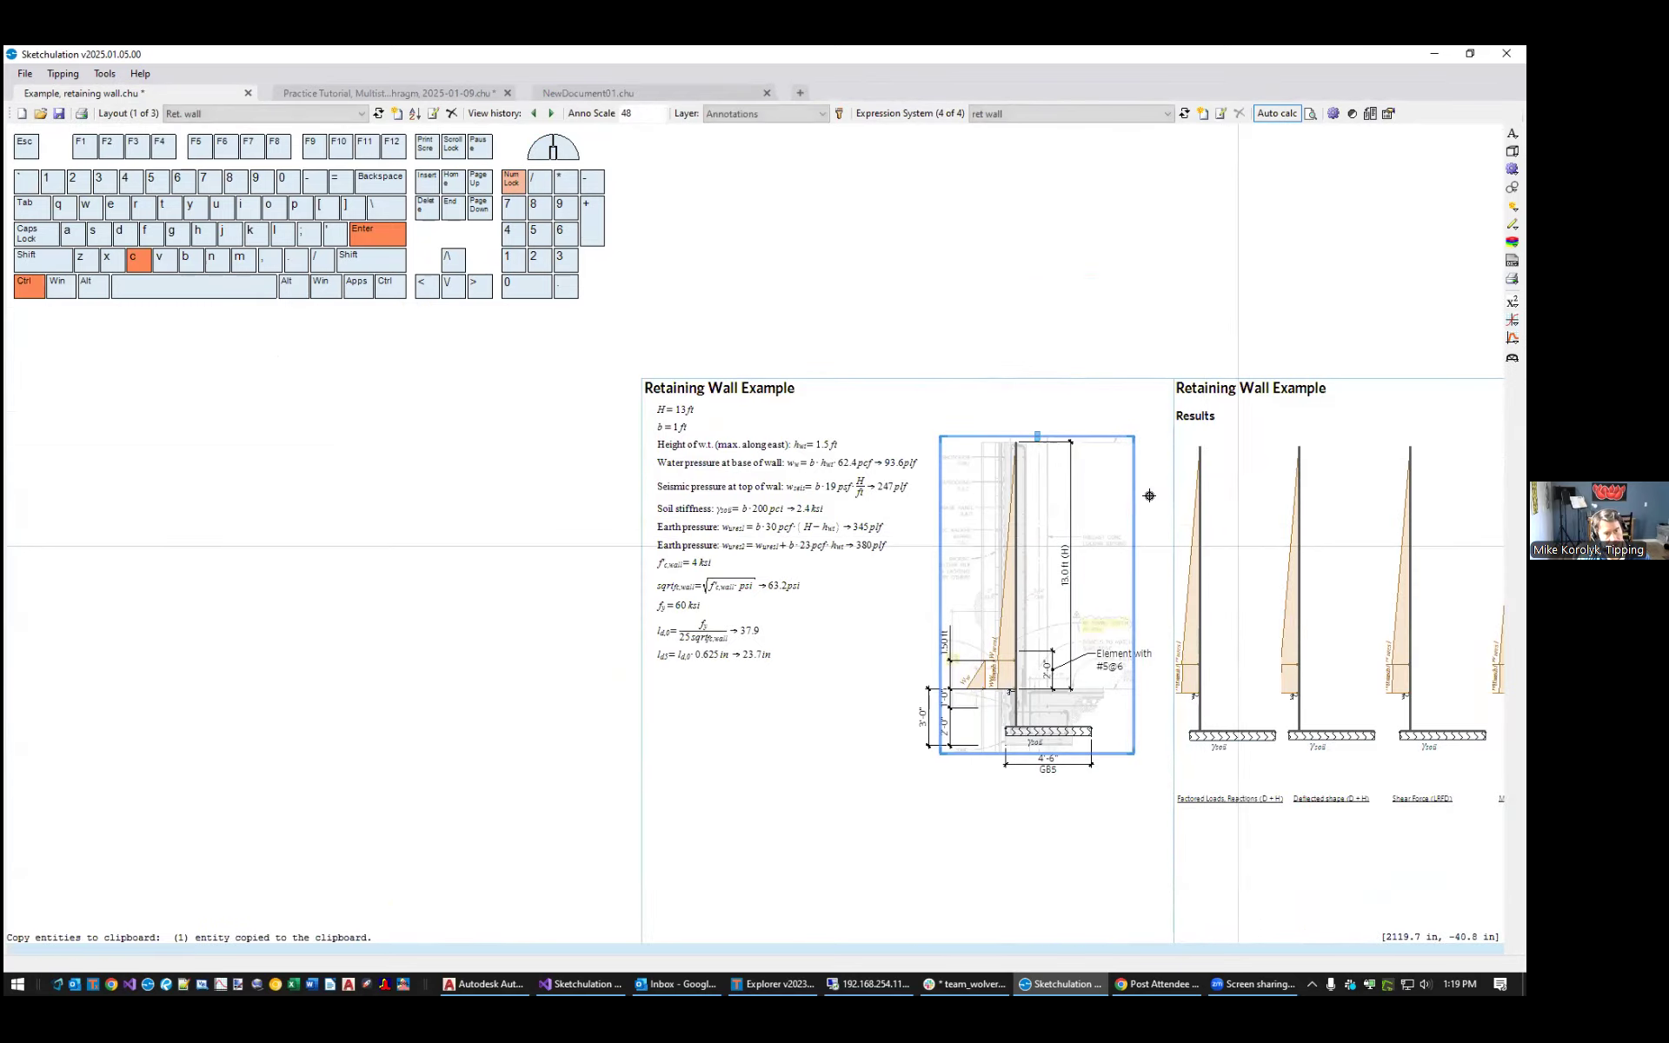
Paste the copied wall section image into the new document, outside the page frame near its lower-right corner
{"action": "left_click", "coordinate": [637, 93]}
{"action": "scroll", "coordinate": [930, 378], "scroll_direction": "down", "scroll_amount": 2}
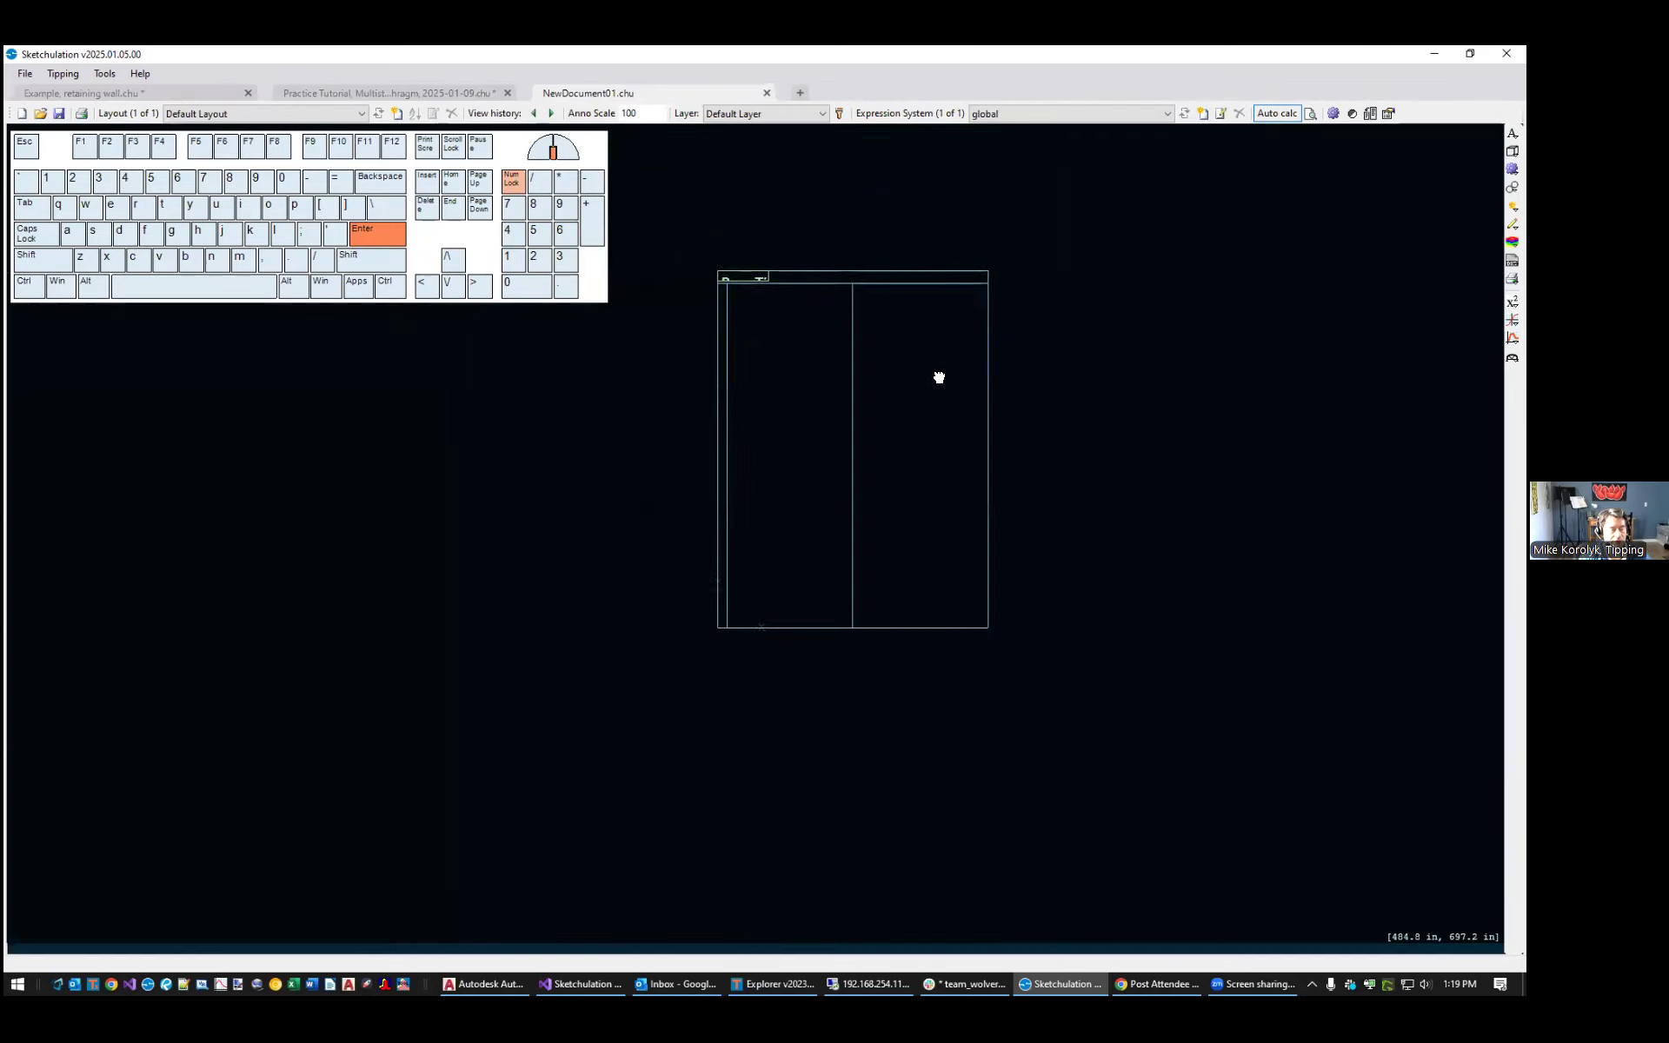
{"action": "key", "text": "ctrl+v"}
{"action": "key", "text": "Return"}
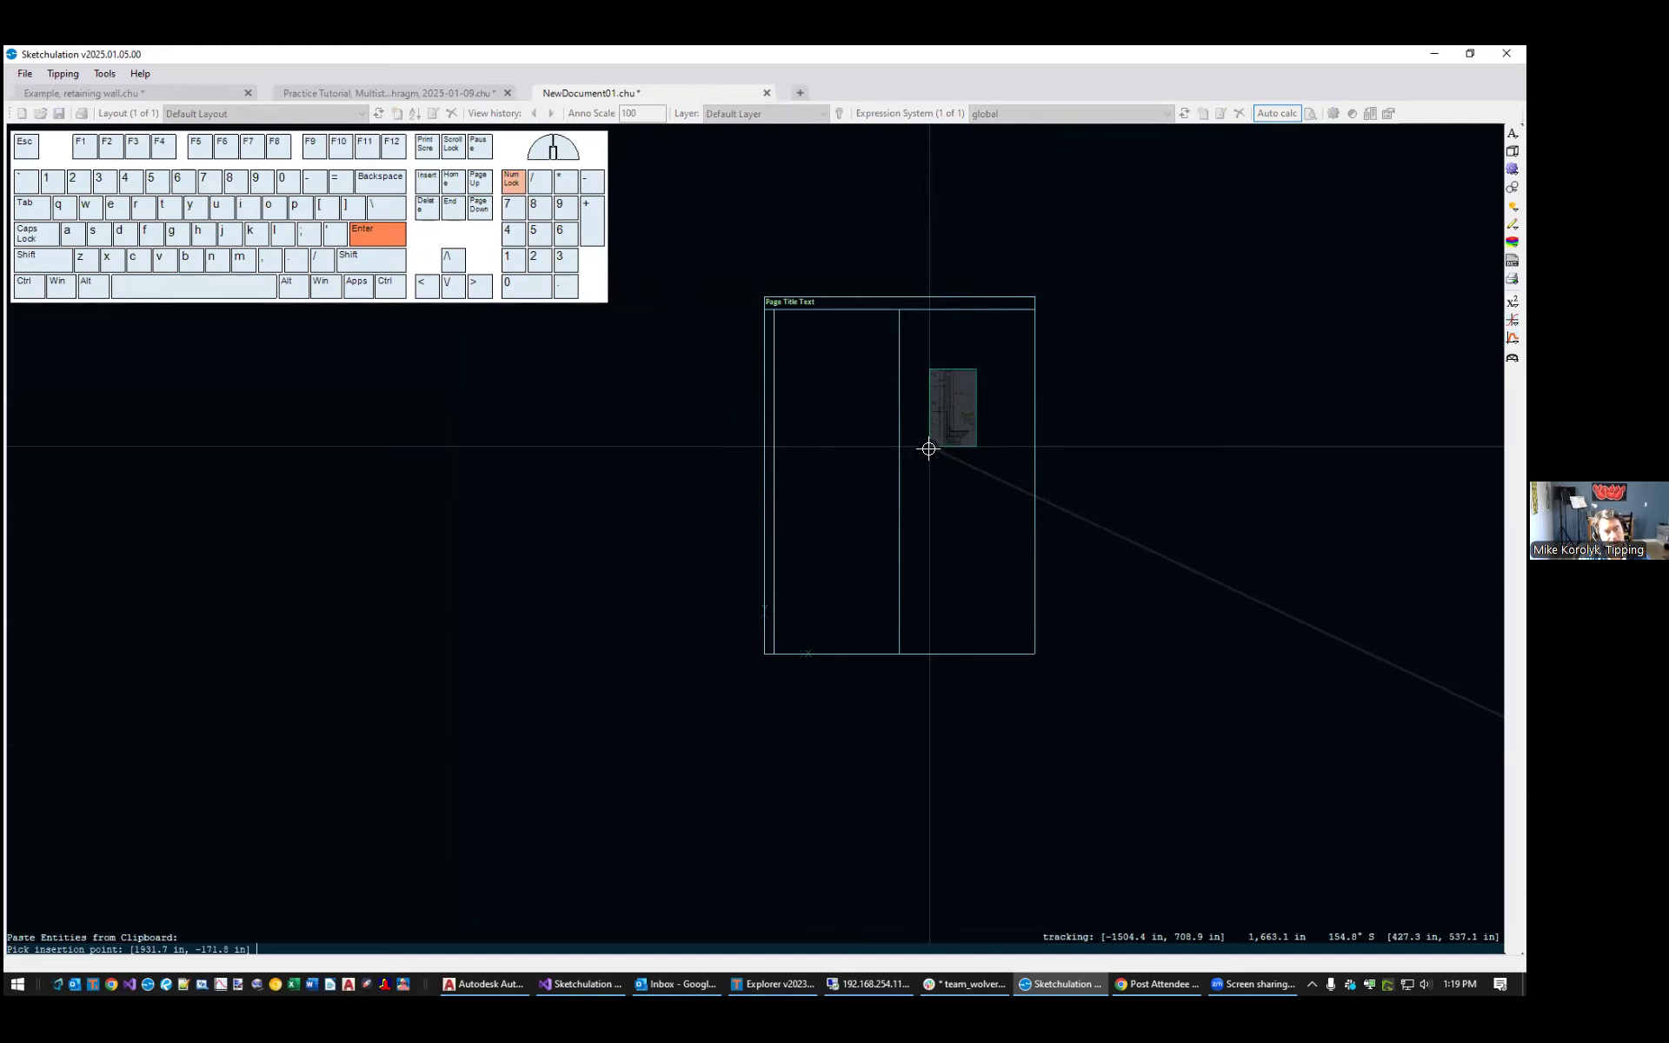
{"action": "left_click", "coordinate": [1109, 490]}
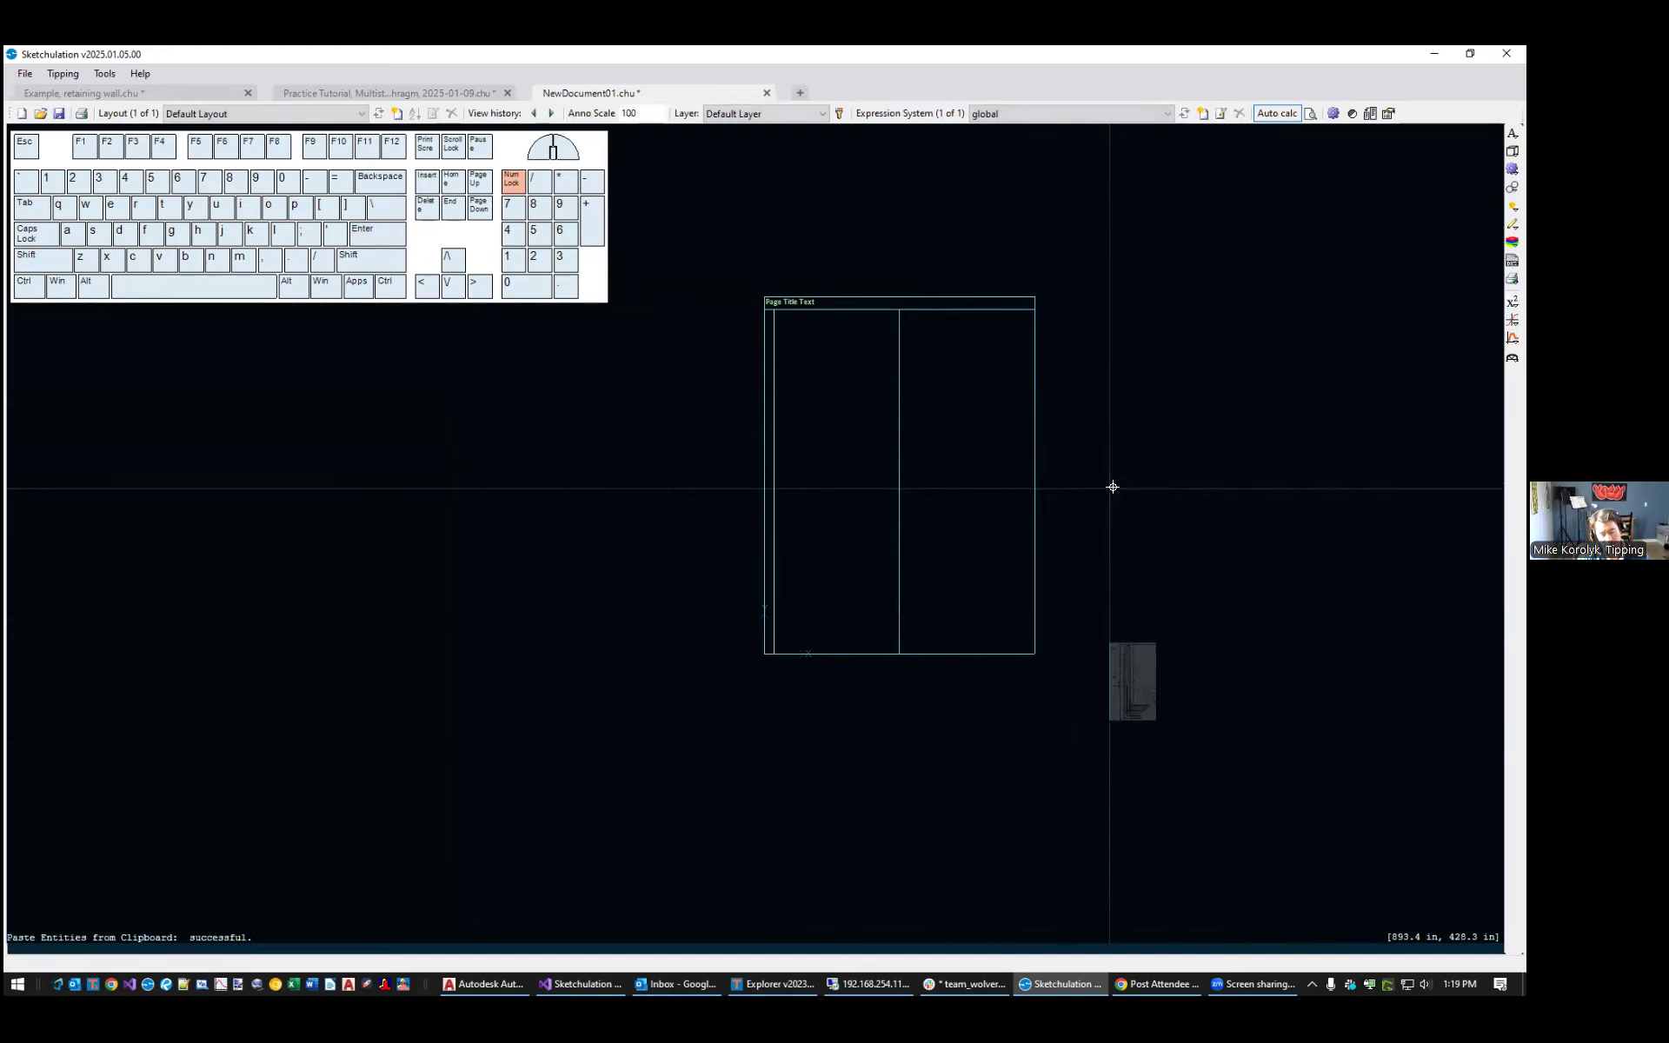
Switch the new document's drawing area to a light background
{"action": "scroll", "coordinate": [1147, 495], "scroll_direction": "down", "scroll_amount": 3}
{"action": "scroll", "coordinate": [1128, 566], "scroll_direction": "up", "scroll_amount": 5}
{"action": "middle_click_drag", "start_coordinate": [982, 634], "coordinate": [1199, 561]}
{"action": "key", "text": "F4"}
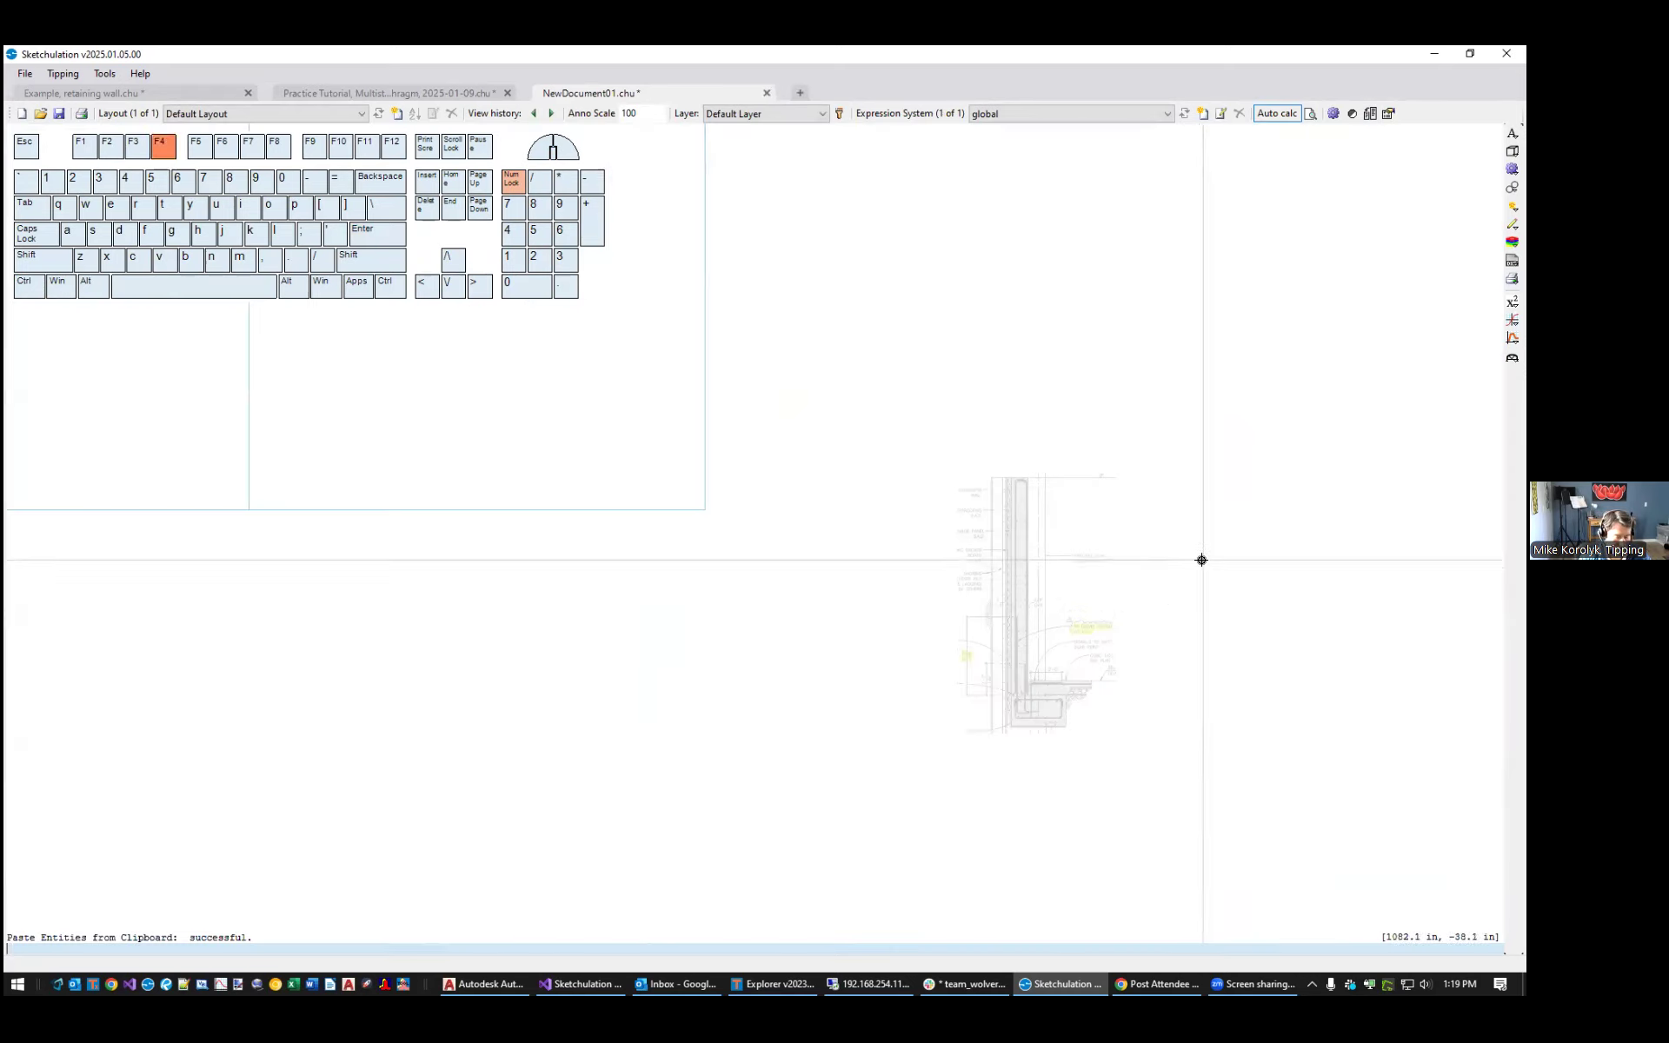
Open the pasted wall section image's properties and expand its Appearance settings
{"action": "scroll", "coordinate": [1113, 645], "scroll_direction": "up", "scroll_amount": 2}
{"action": "left_click", "coordinate": [1073, 595]}
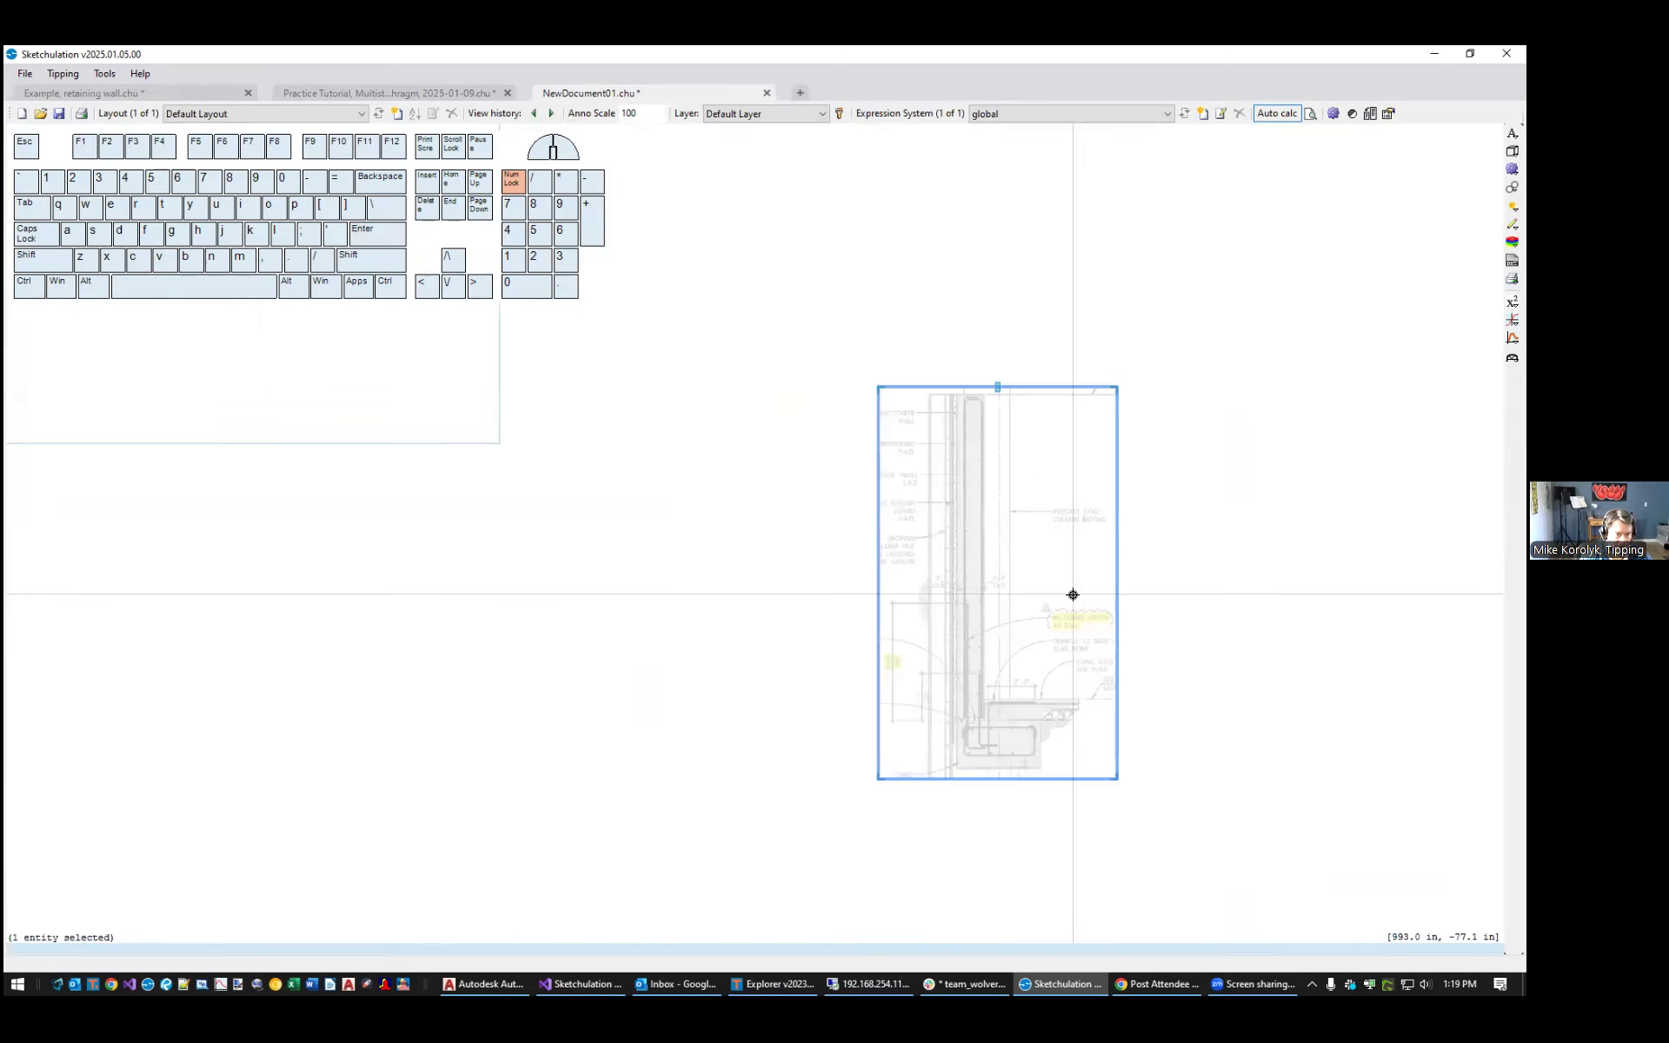
{"action": "type", "text": "mo"}
{"action": "key", "text": "Return"}
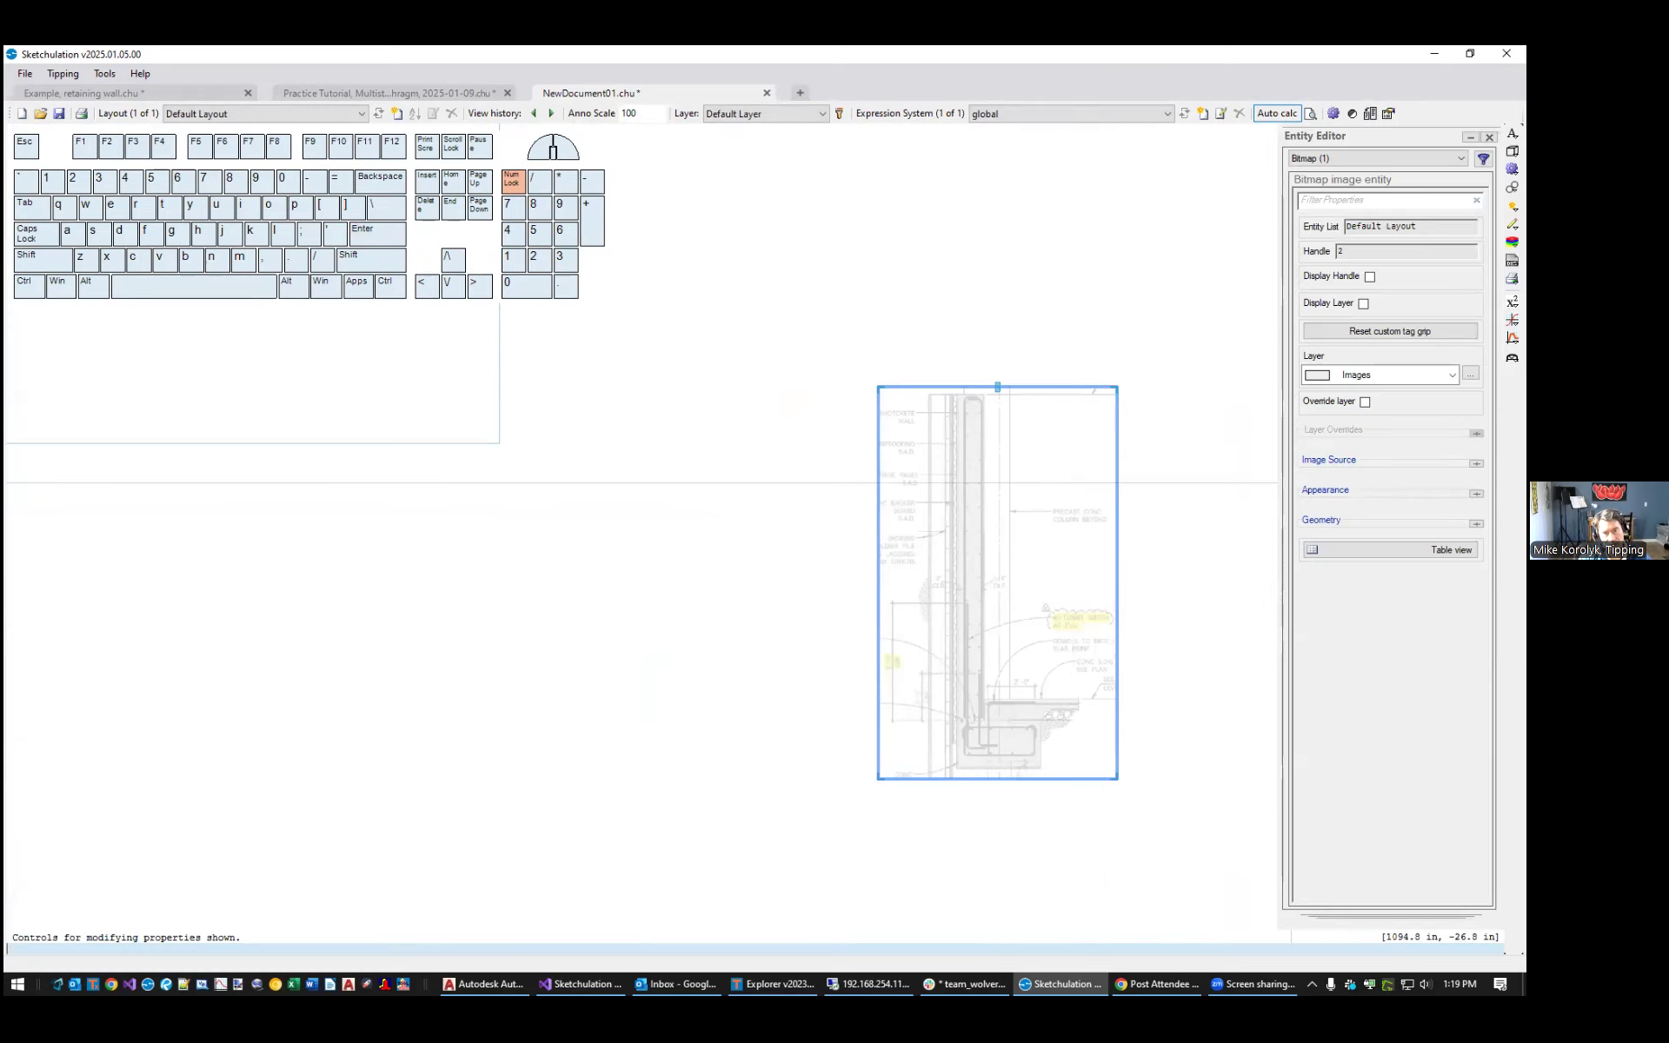
{"action": "left_click", "coordinate": [1476, 493]}
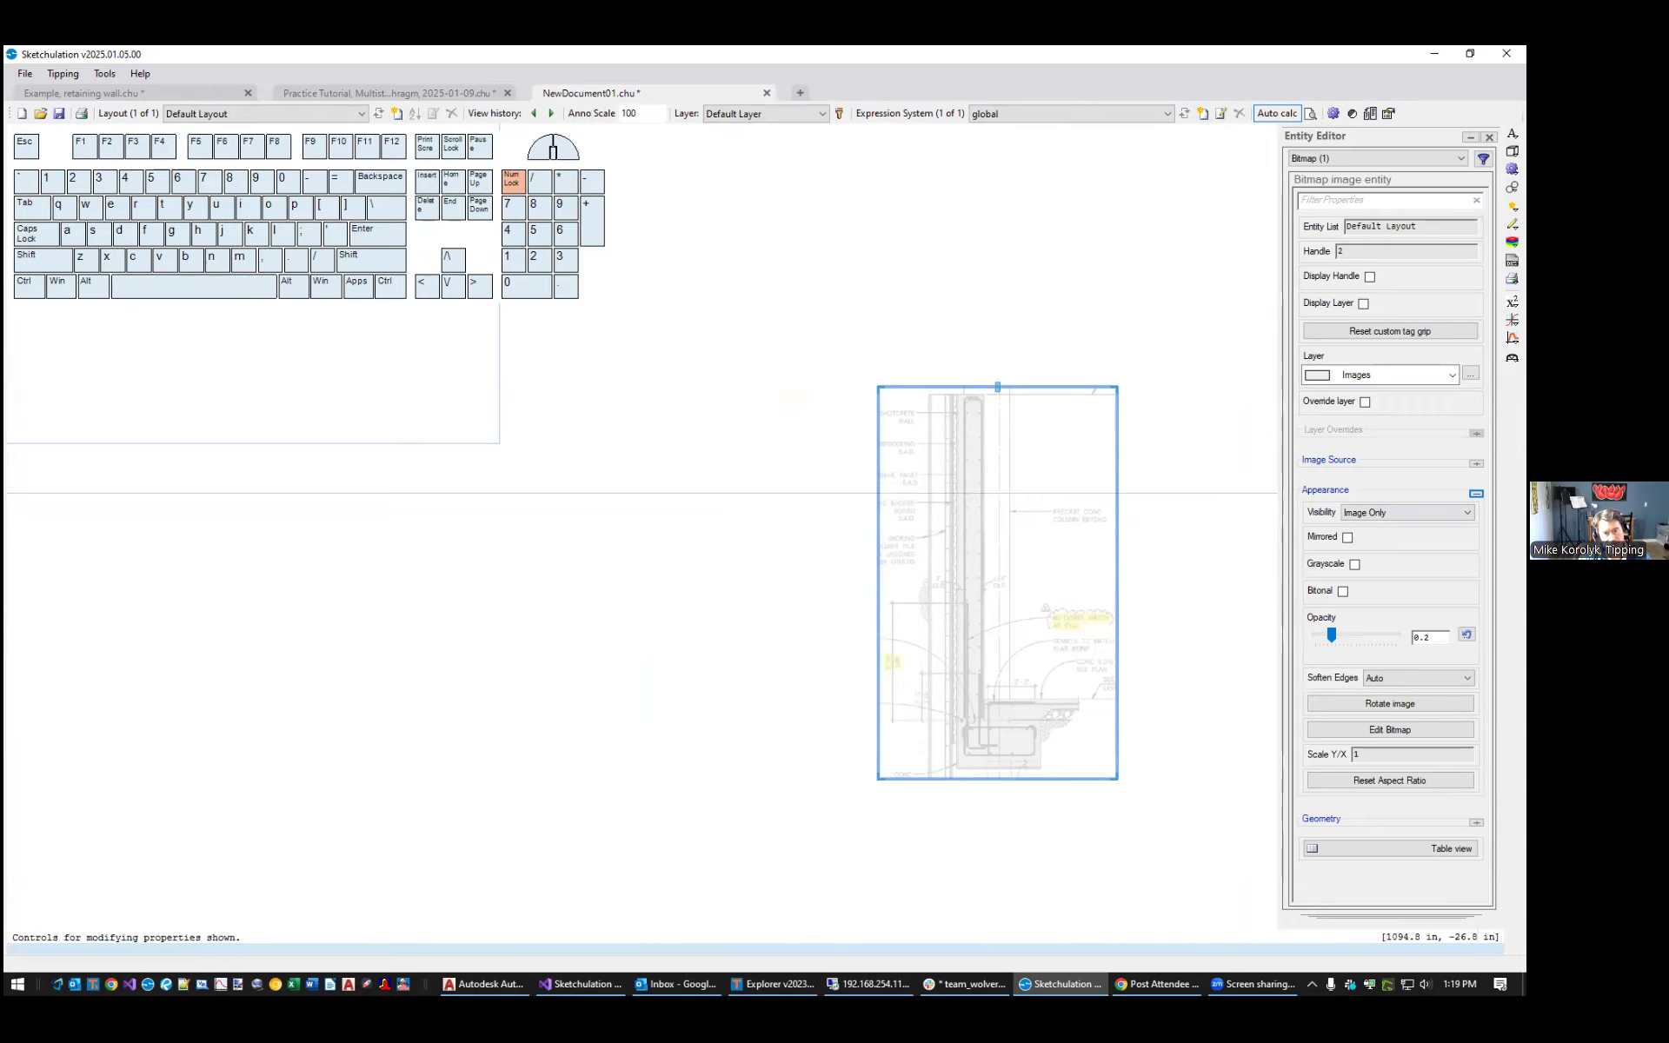
Set the wall section image's opacity to 1 and view the drawing at full strength
{"action": "left_click_drag", "start_coordinate": [1333, 636], "coordinate": [1396, 635]}
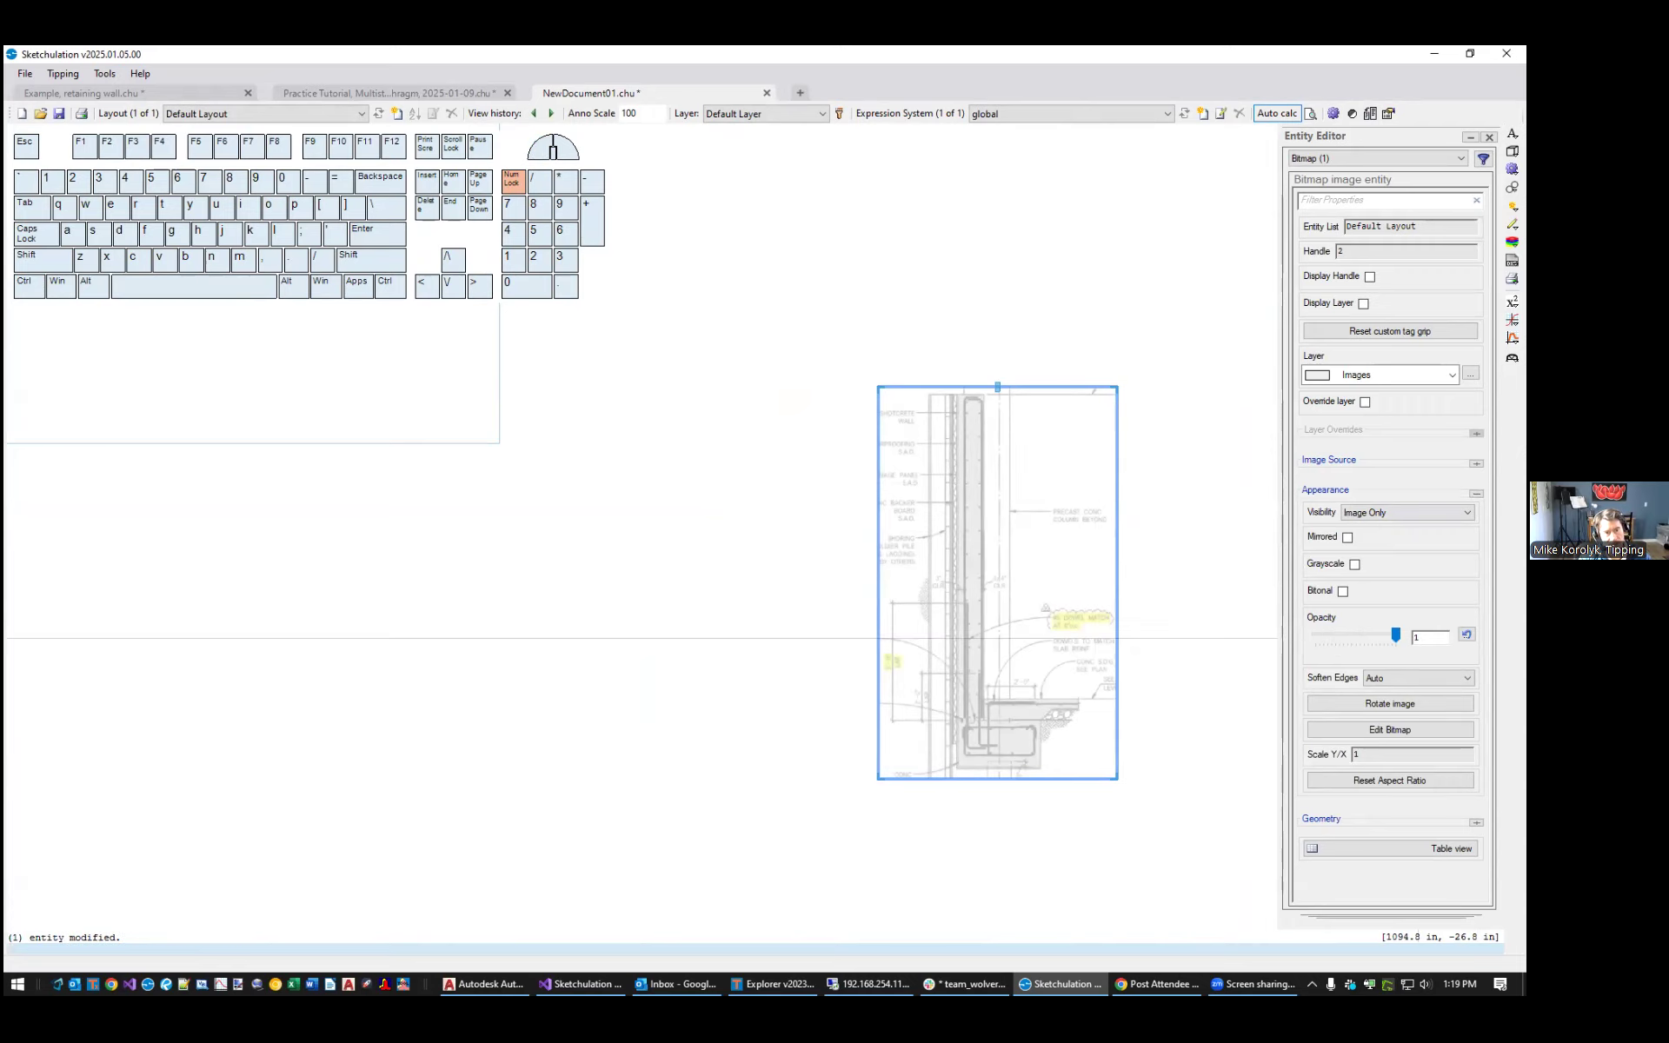
{"action": "key", "text": "Escape"}
{"action": "scroll", "coordinate": [1011, 680], "scroll_direction": "up", "scroll_amount": 4}
{"action": "scroll", "coordinate": [1031, 676], "scroll_direction": "down", "scroll_amount": 4}
{"action": "middle_click_drag", "start_coordinate": [1033, 676], "coordinate": [959, 676]}
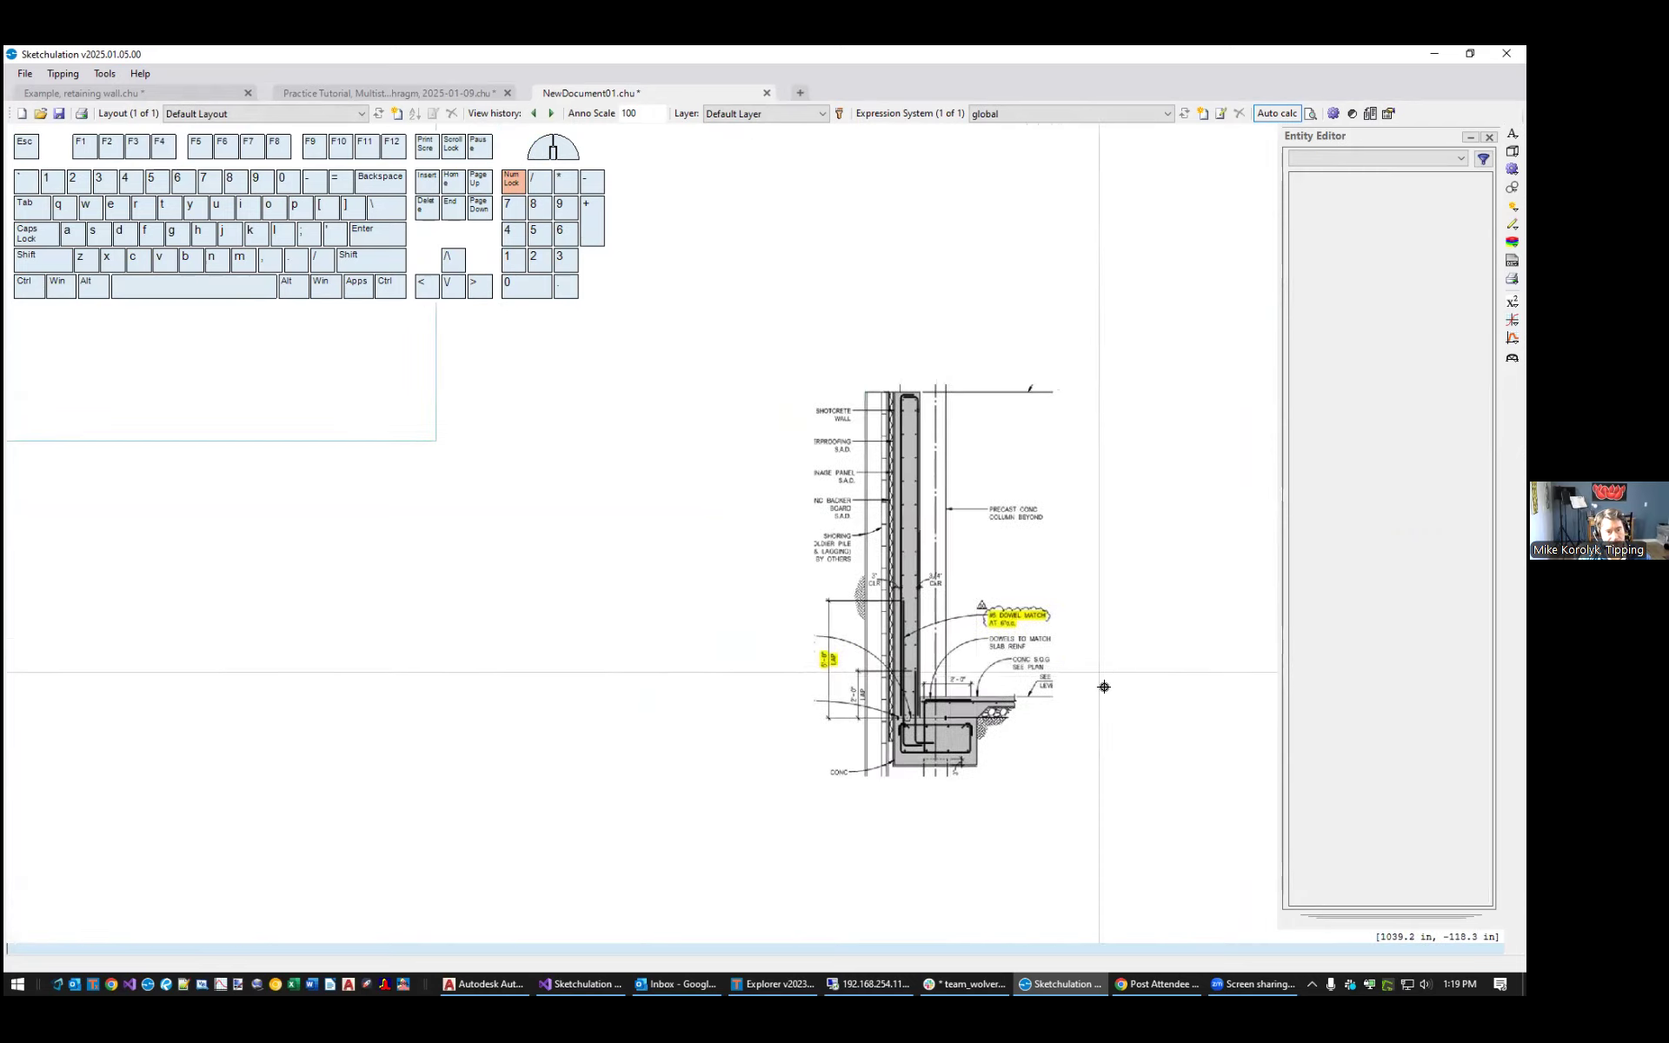
Set the wall section image's opacity to 0.15 so it serves as a faint tracing background
{"action": "scroll", "coordinate": [1104, 687], "scroll_direction": "up", "scroll_amount": 2}
{"action": "left_click", "coordinate": [948, 694]}
{"action": "left_click_drag", "start_coordinate": [1396, 635], "coordinate": [1322, 647]}
{"action": "key", "text": "Escape"}
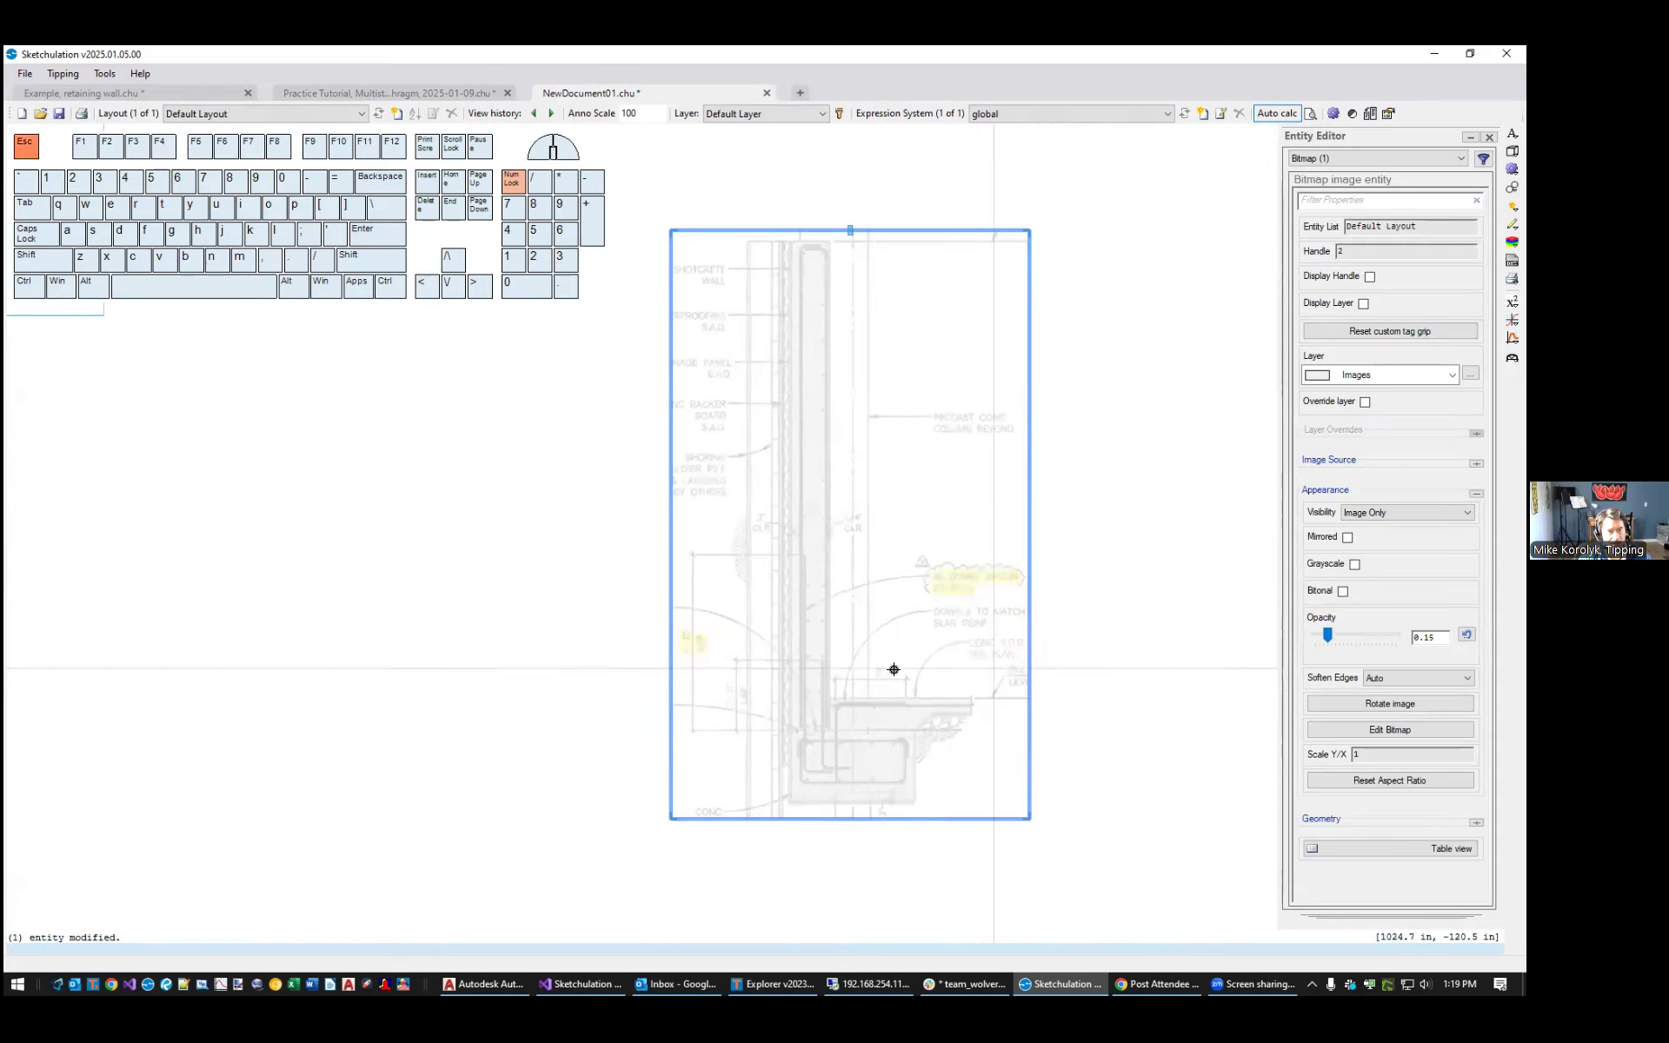
Add a vertical dimension beside the wall section image, from the slab level up to the wall's top
{"action": "scroll", "coordinate": [843, 646], "scroll_direction": "down", "scroll_amount": 2}
{"action": "scroll", "coordinate": [828, 581], "scroll_direction": "up", "scroll_amount": 2}
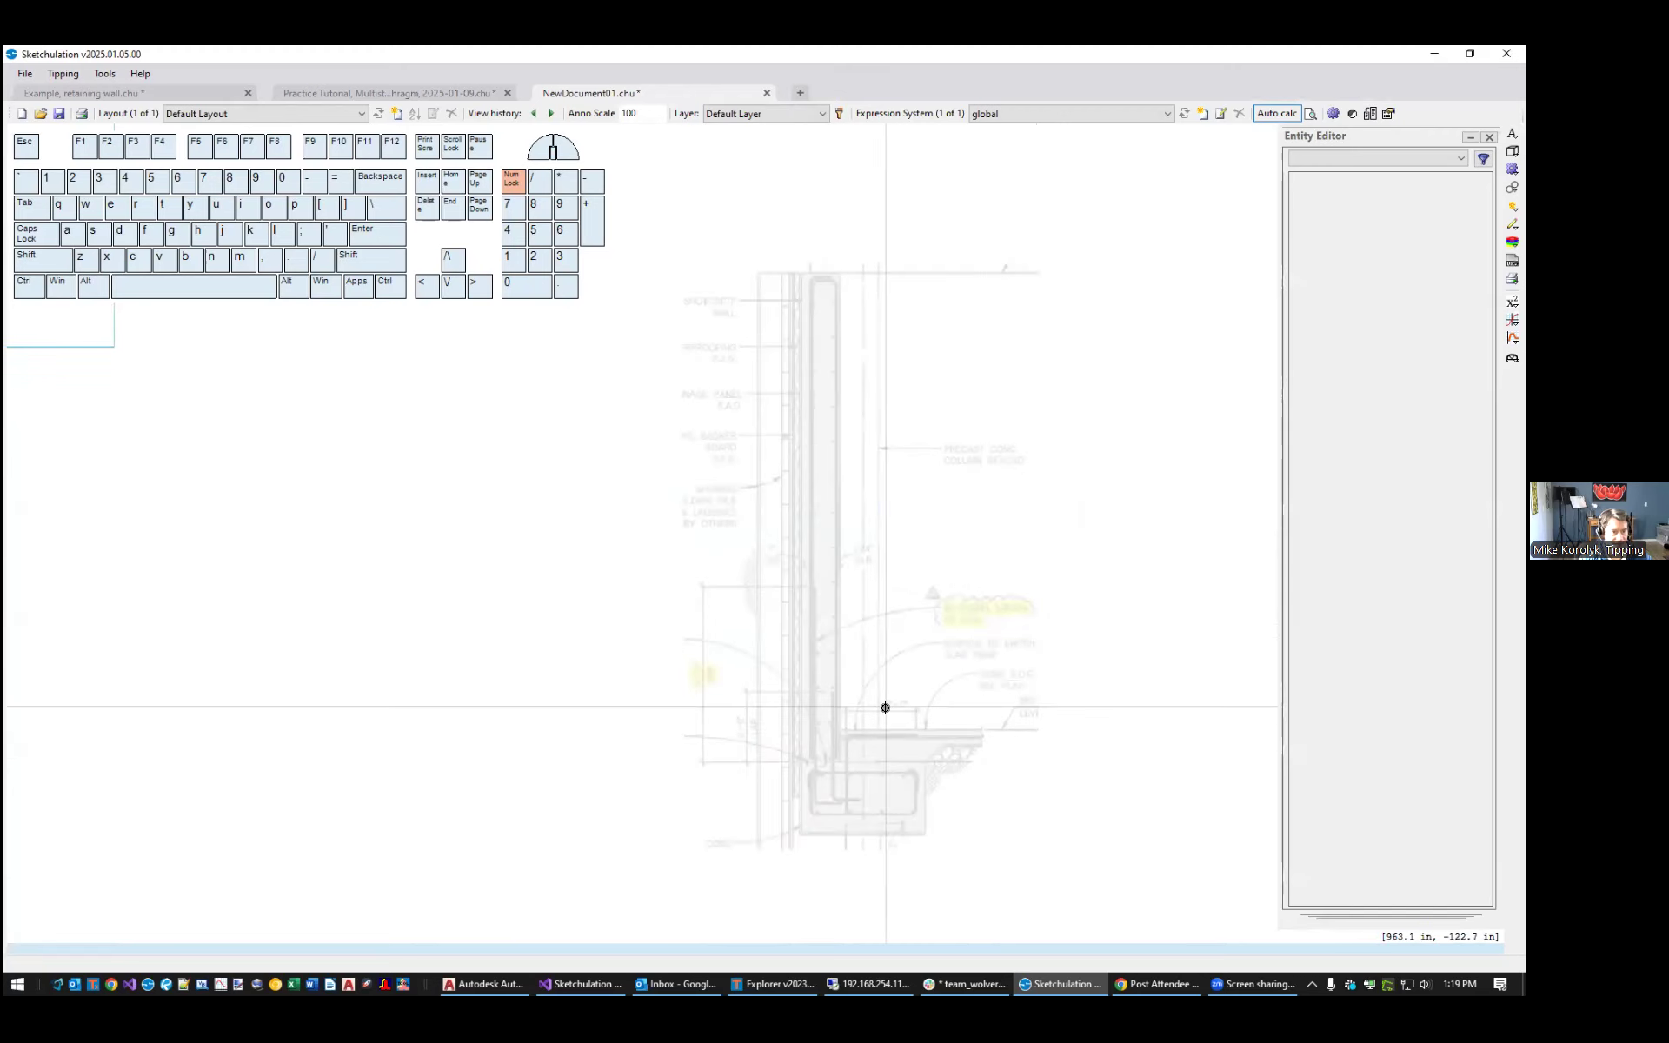
{"action": "scroll", "coordinate": [905, 753], "scroll_direction": "up", "scroll_amount": 2}
{"action": "type", "text": "d"}
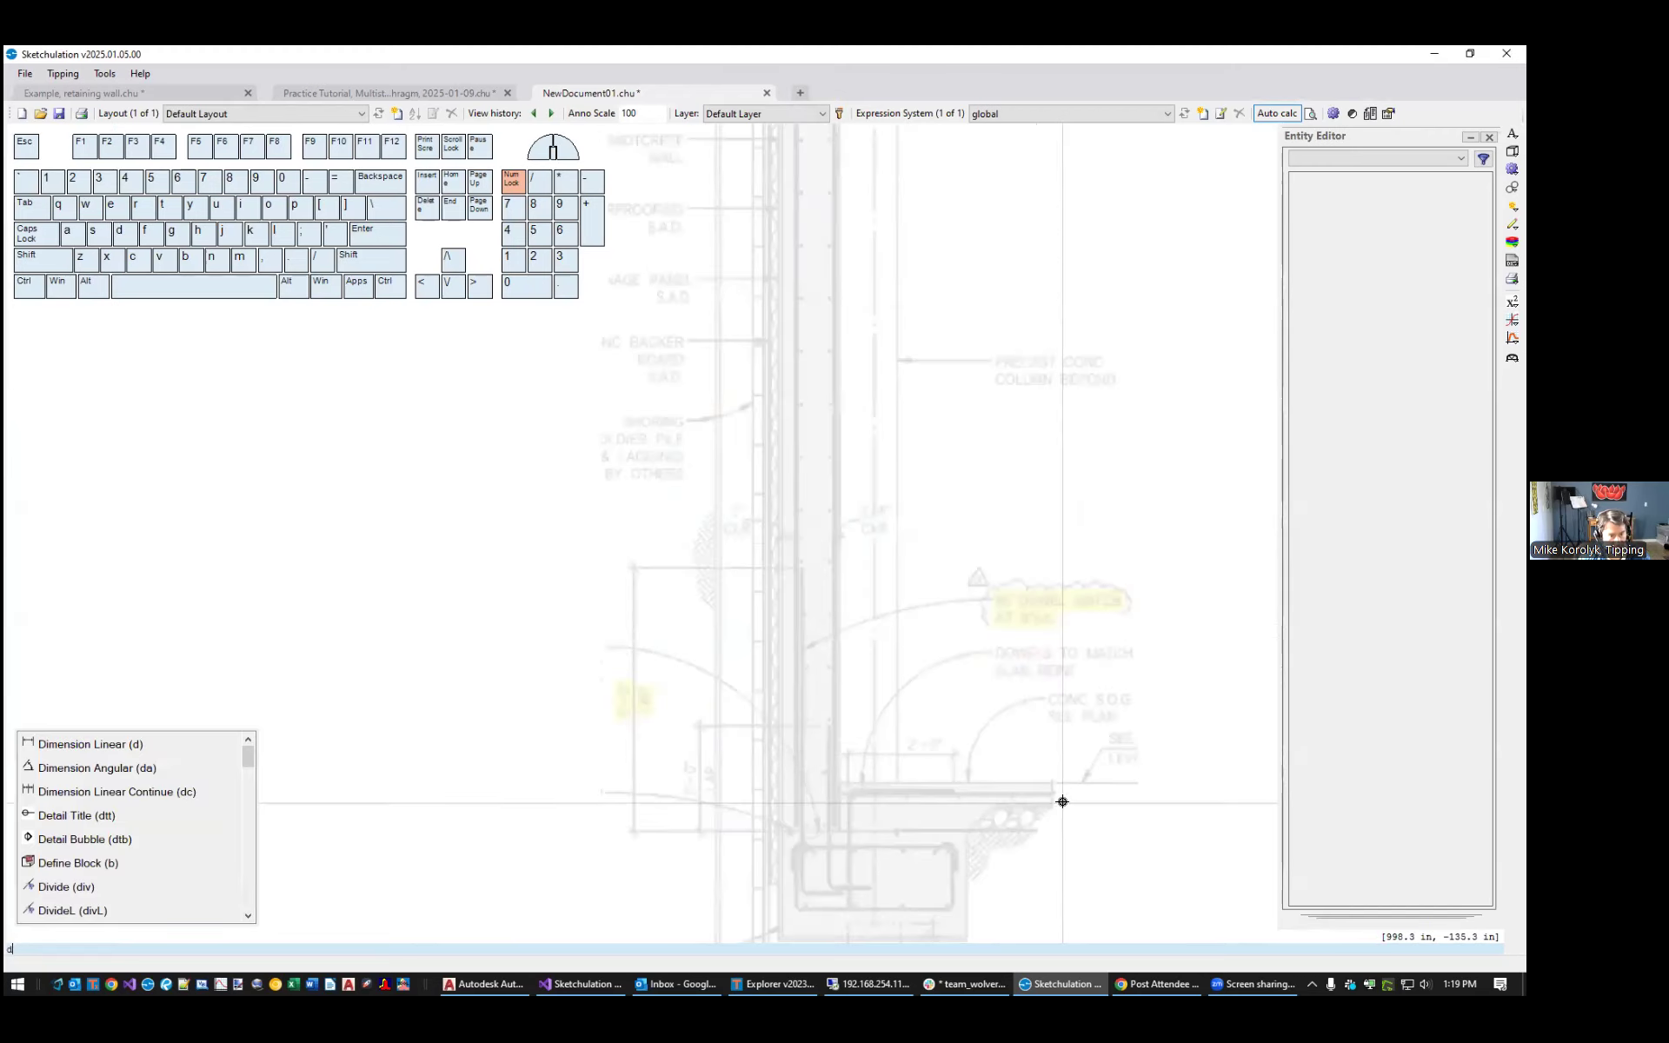
{"action": "key", "text": "Return"}
{"action": "left_click", "coordinate": [1055, 784]}
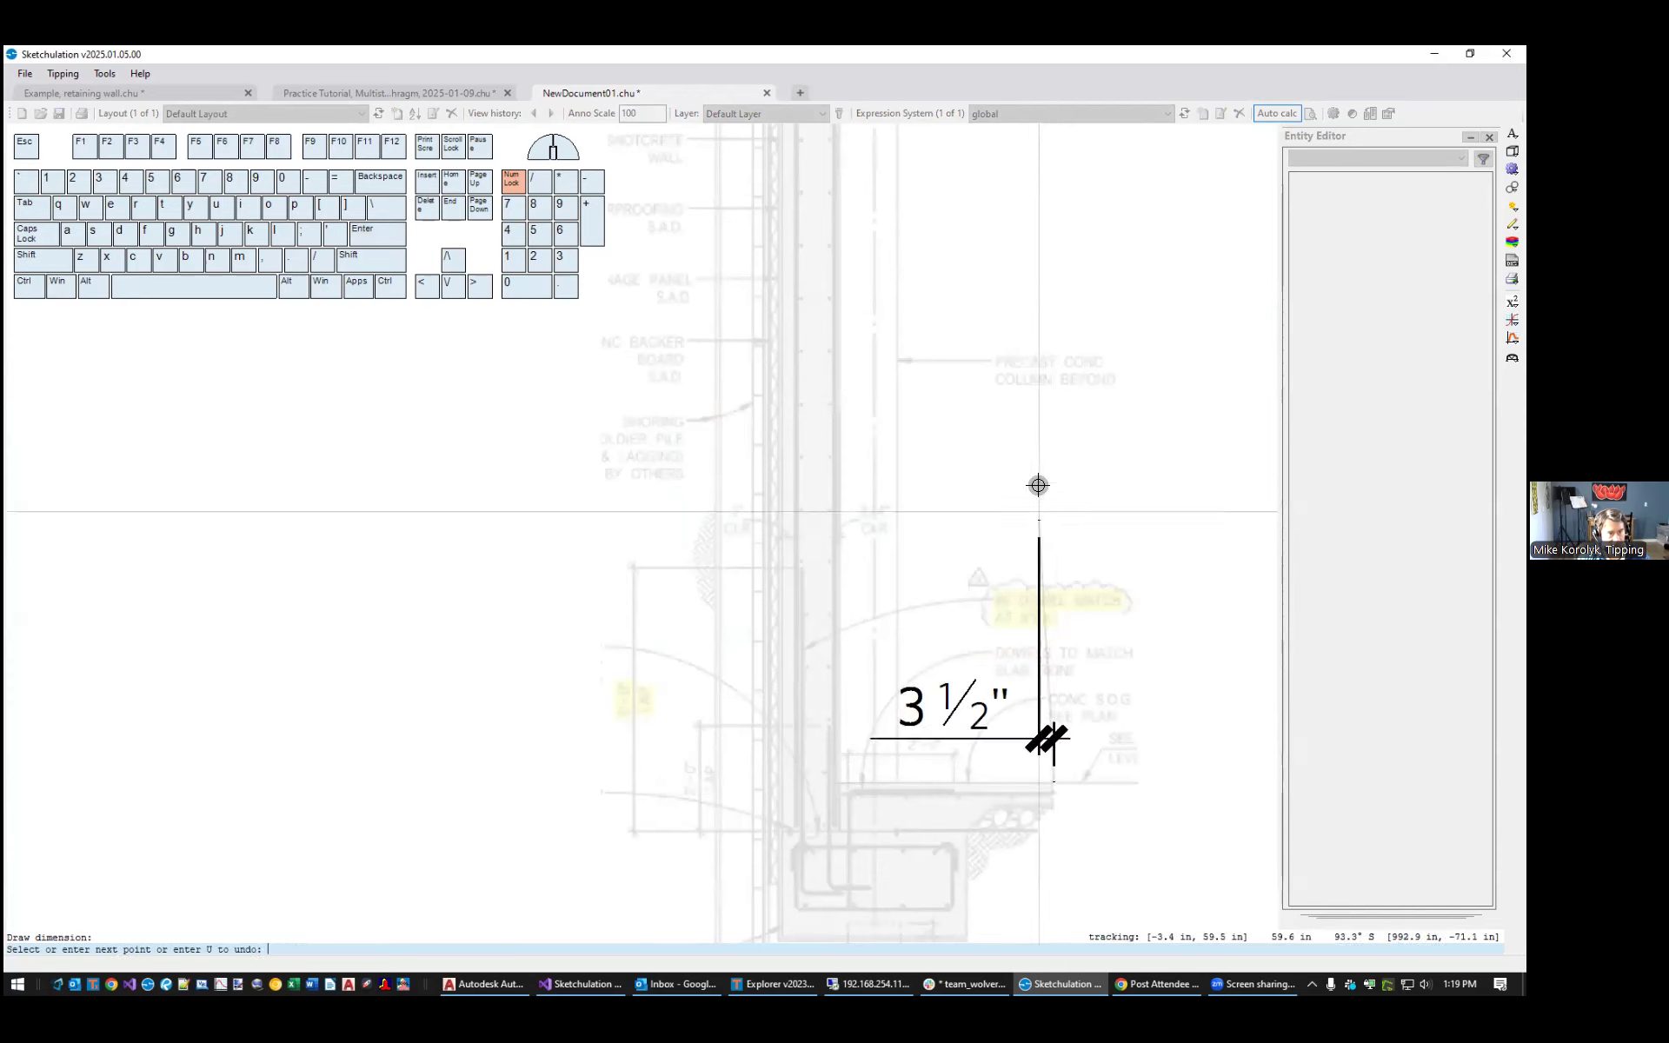
{"action": "middle_click_drag", "start_coordinate": [1035, 484], "coordinate": [1043, 744]}
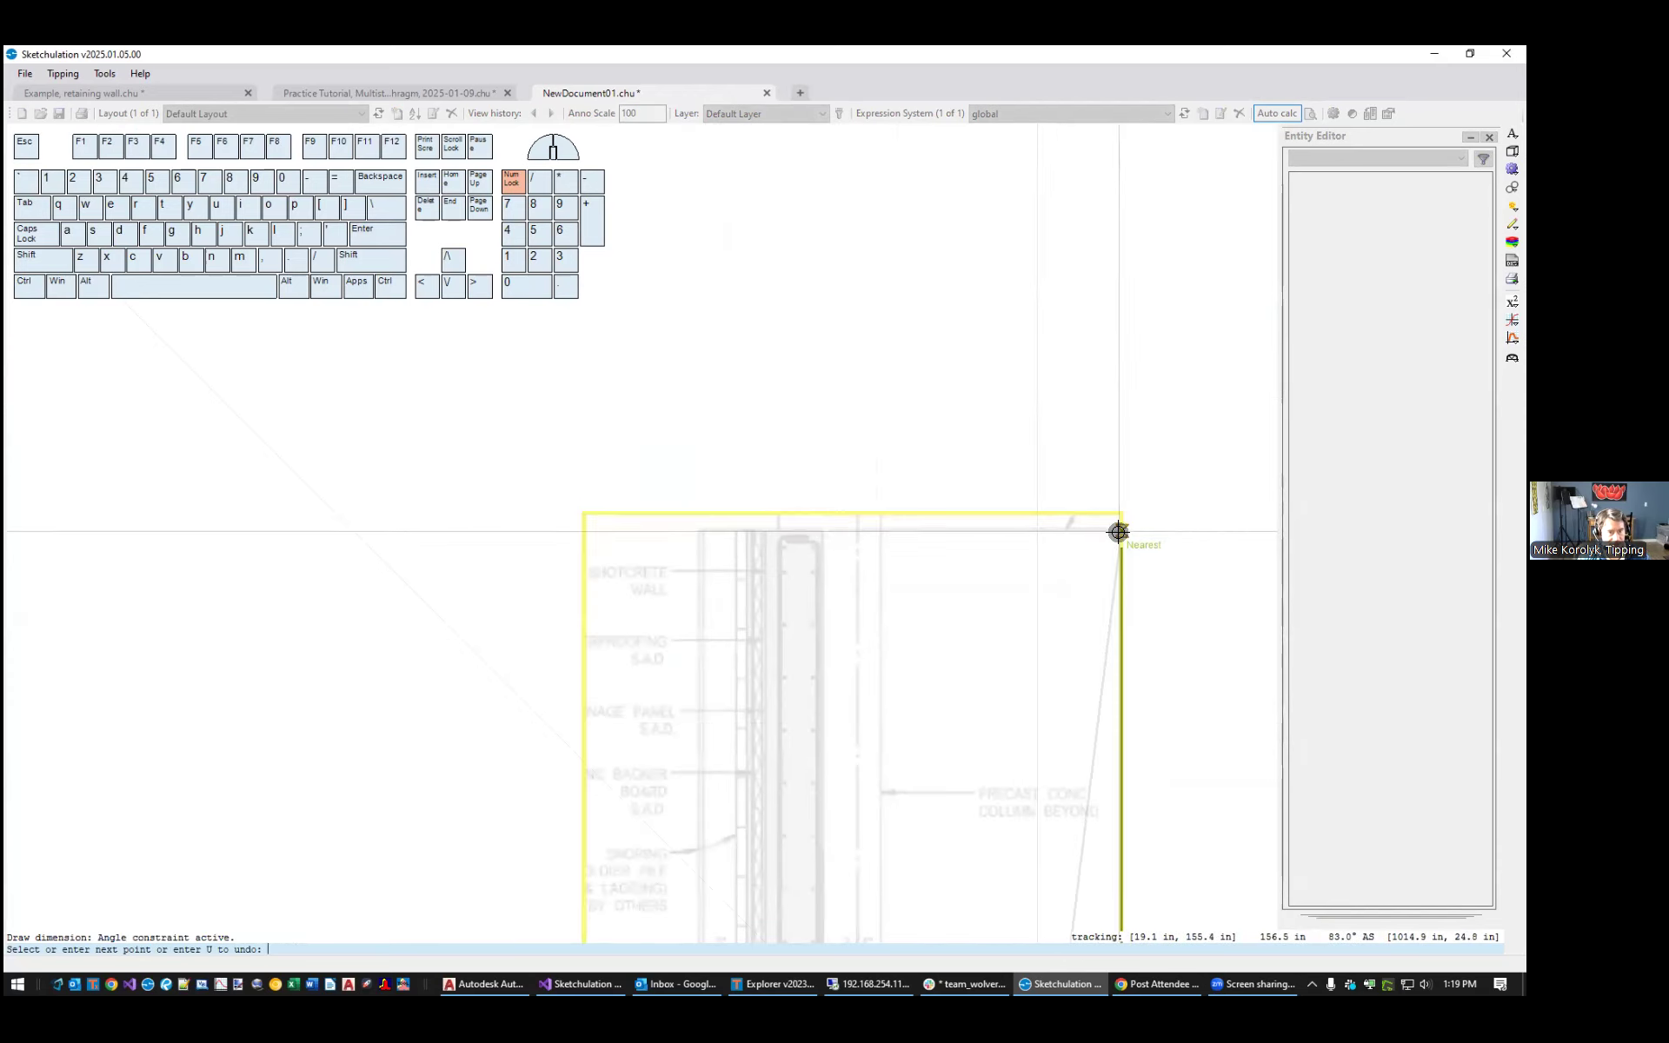
{"action": "left_click", "coordinate": [1154, 530]}
{"action": "middle_click_drag", "start_coordinate": [1168, 537], "coordinate": [872, 395]}
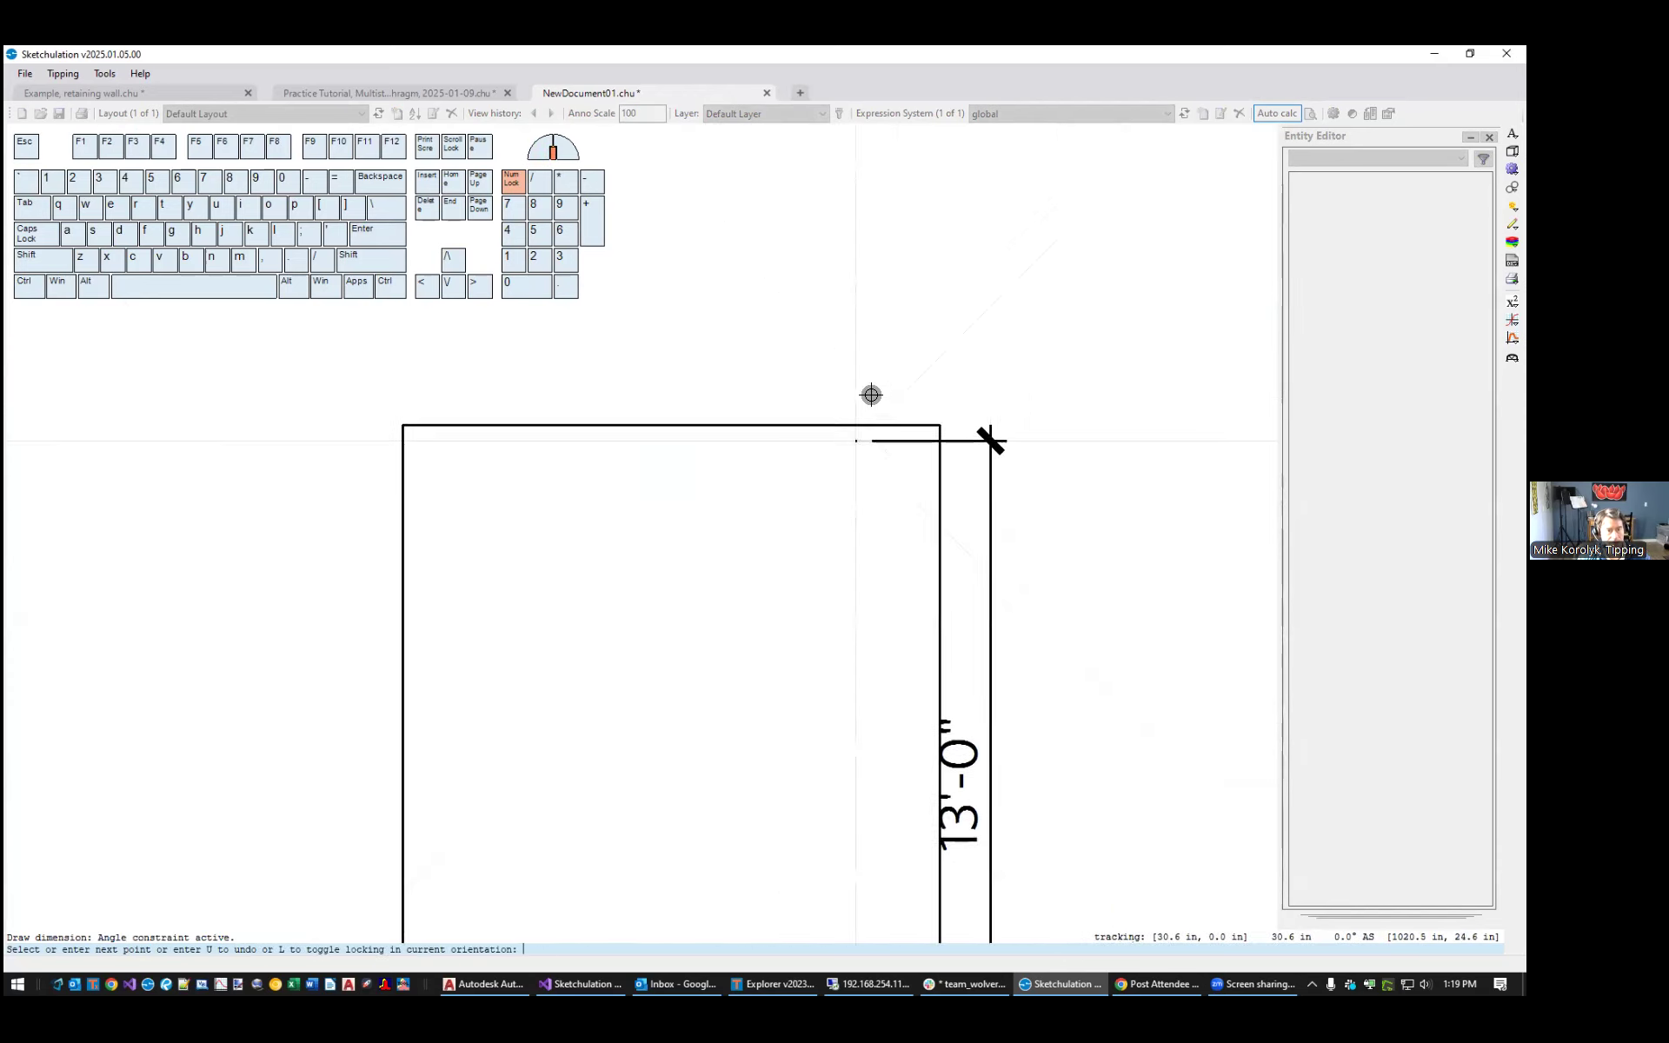
{"action": "scroll", "coordinate": [938, 425], "scroll_direction": "down", "scroll_amount": 2}
{"action": "left_click", "coordinate": [1038, 438]}
{"action": "scroll", "coordinate": [1084, 581], "scroll_direction": "down", "scroll_amount": 2}
{"action": "middle_click_drag", "start_coordinate": [1085, 630], "coordinate": [1174, 627]}
{"action": "scroll", "coordinate": [1189, 636], "scroll_direction": "down", "scroll_amount": 3}
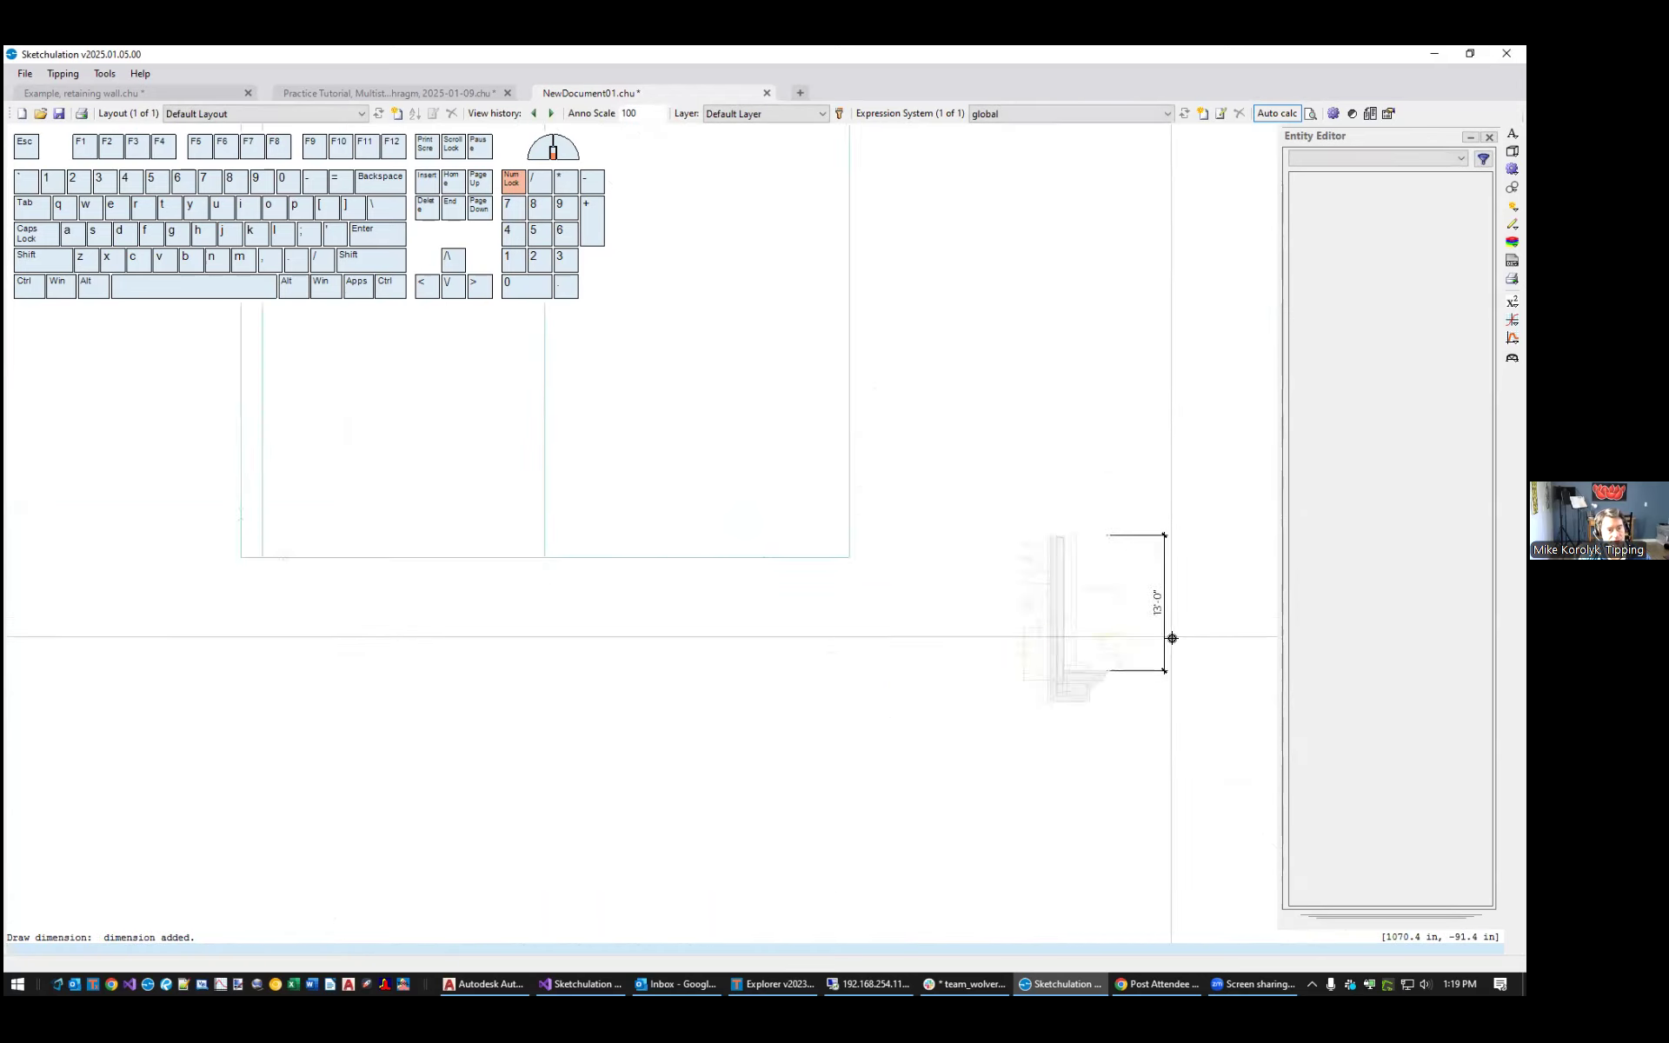
Move the page so that it frames the faded wall section image and its height dimension
{"action": "middle_click_drag", "start_coordinate": [1100, 451], "coordinate": [1097, 627]}
{"action": "scroll", "coordinate": [1082, 599], "scroll_direction": "down", "scroll_amount": 2}
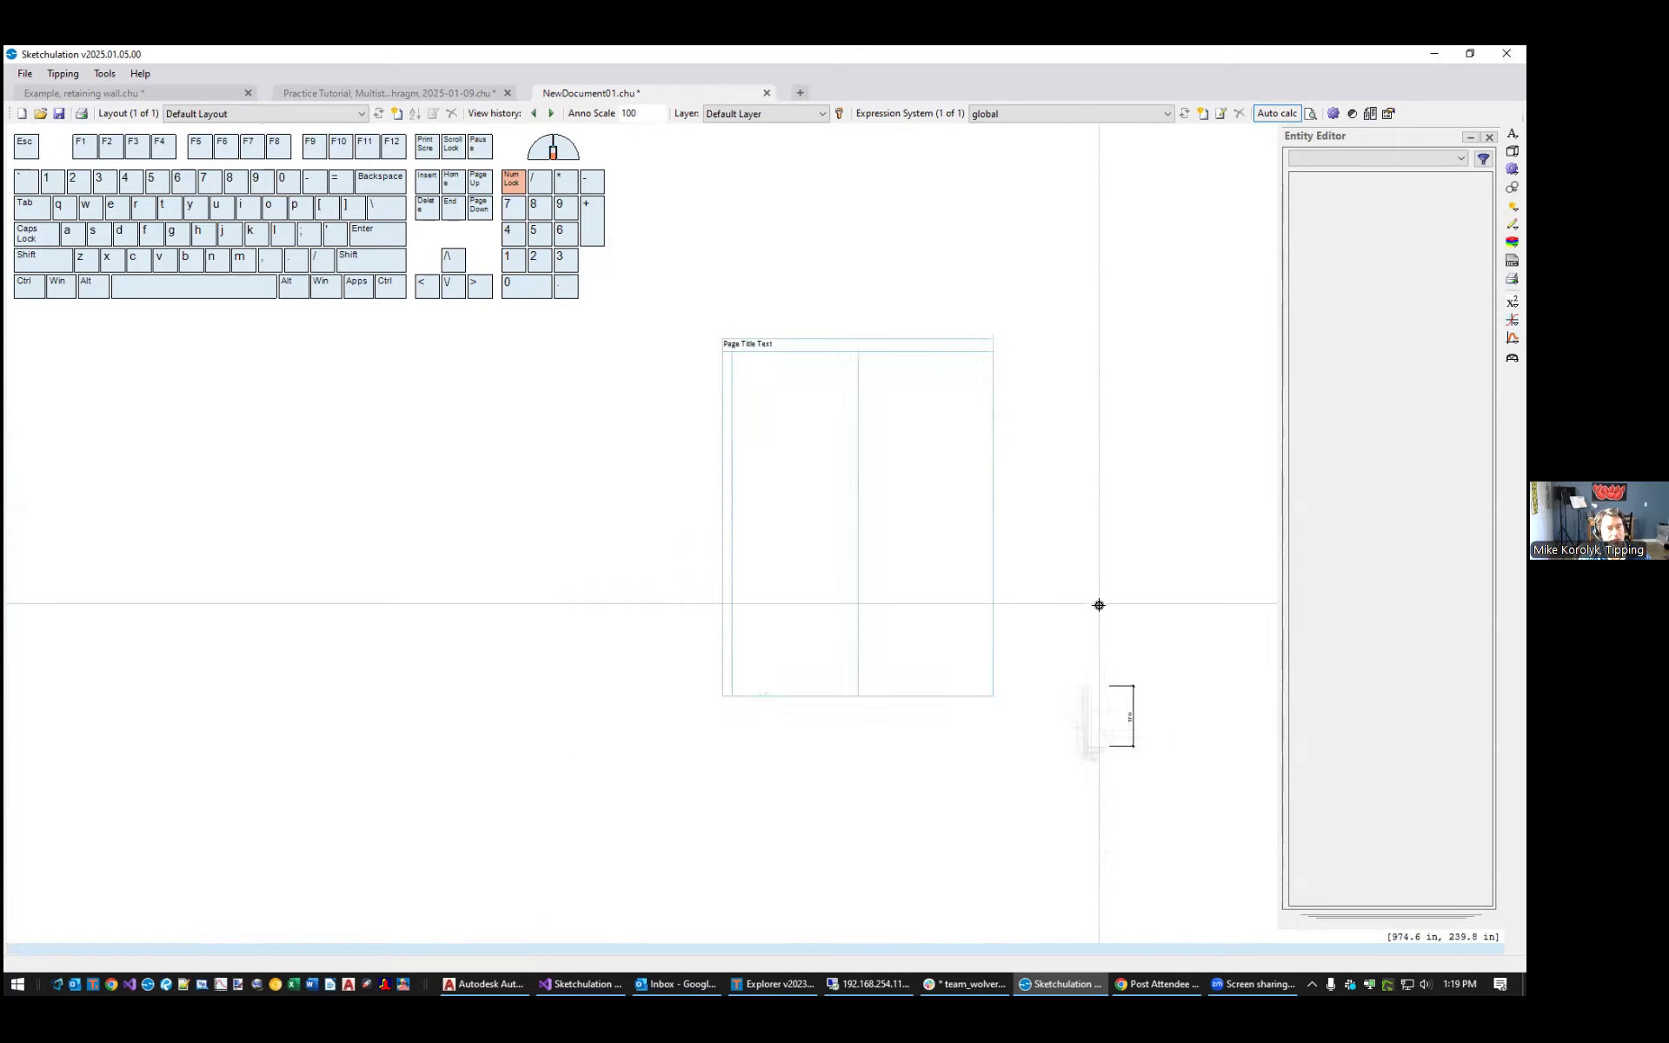
{"action": "key", "text": "Escape"}
{"action": "mouse_move", "coordinate": [1185, 820]}
{"action": "left_mouse_down"}
{"action": "mouse_move", "coordinate": [1139, 760]}
{"action": "mouse_move", "coordinate": [1180, 797]}
{"action": "left_mouse_up"}
{"action": "left_click_drag", "start_coordinate": [916, 313], "coordinate": [876, 400]}
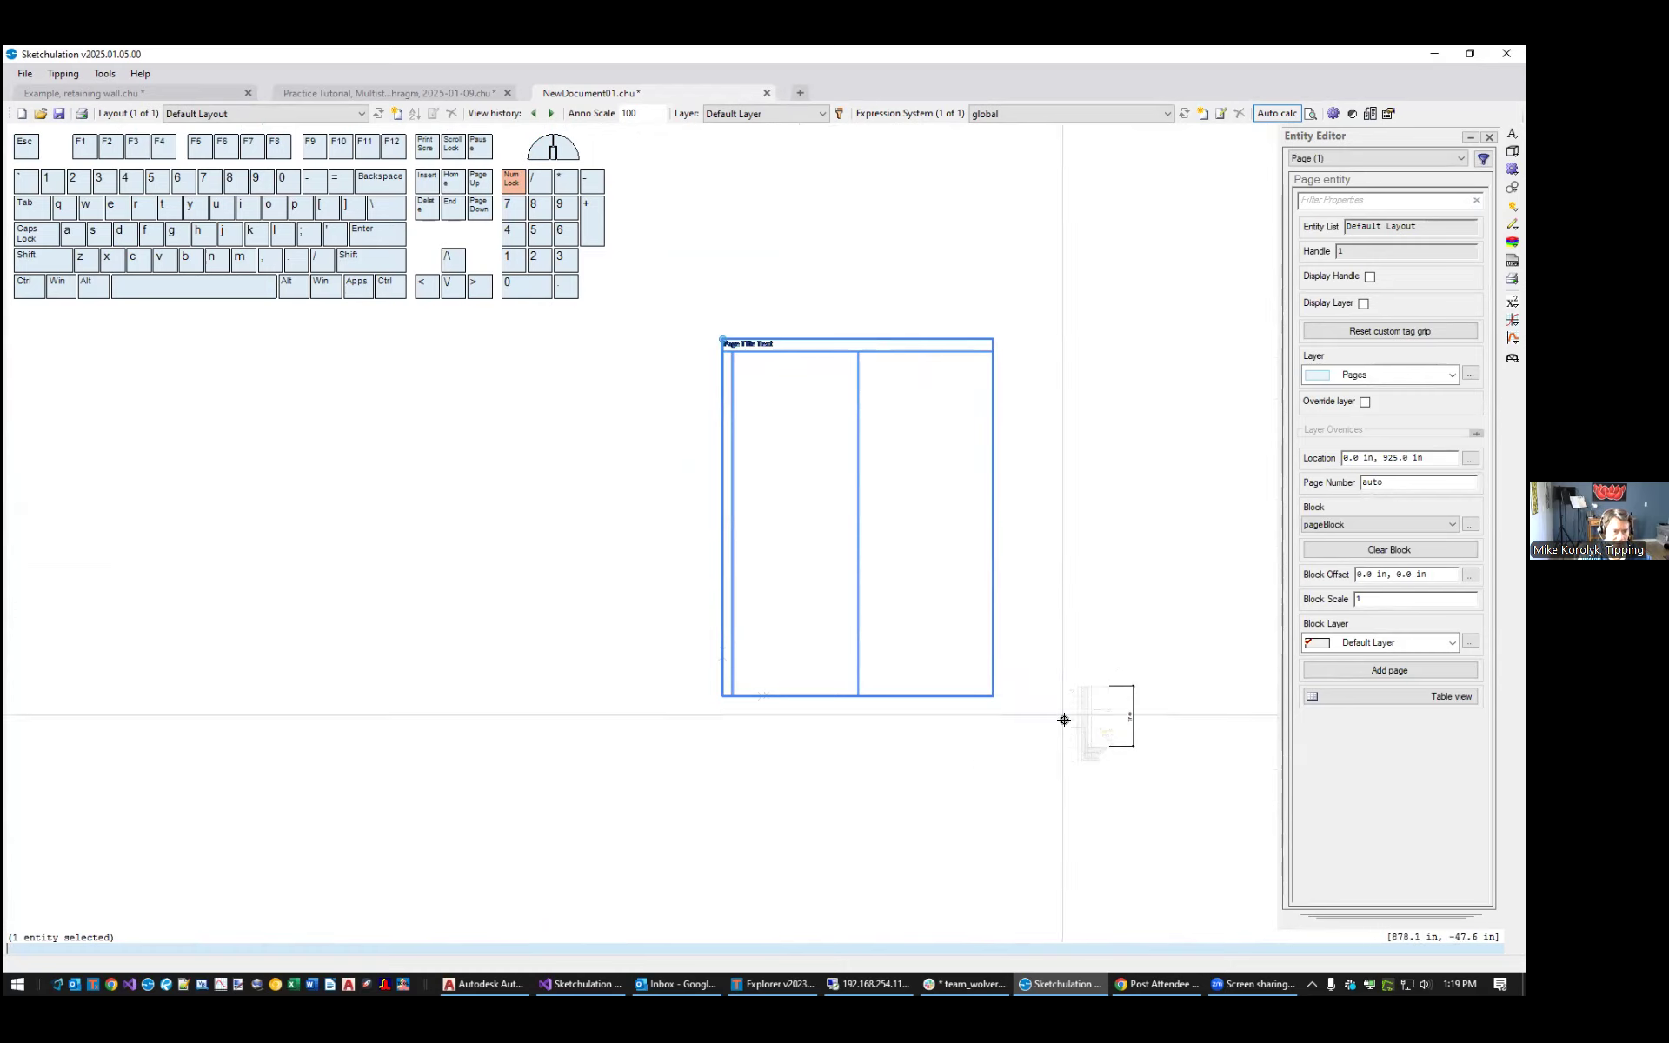
{"action": "middle_click_drag", "start_coordinate": [1013, 661], "coordinate": [978, 549]}
{"action": "type", "text": "m"}
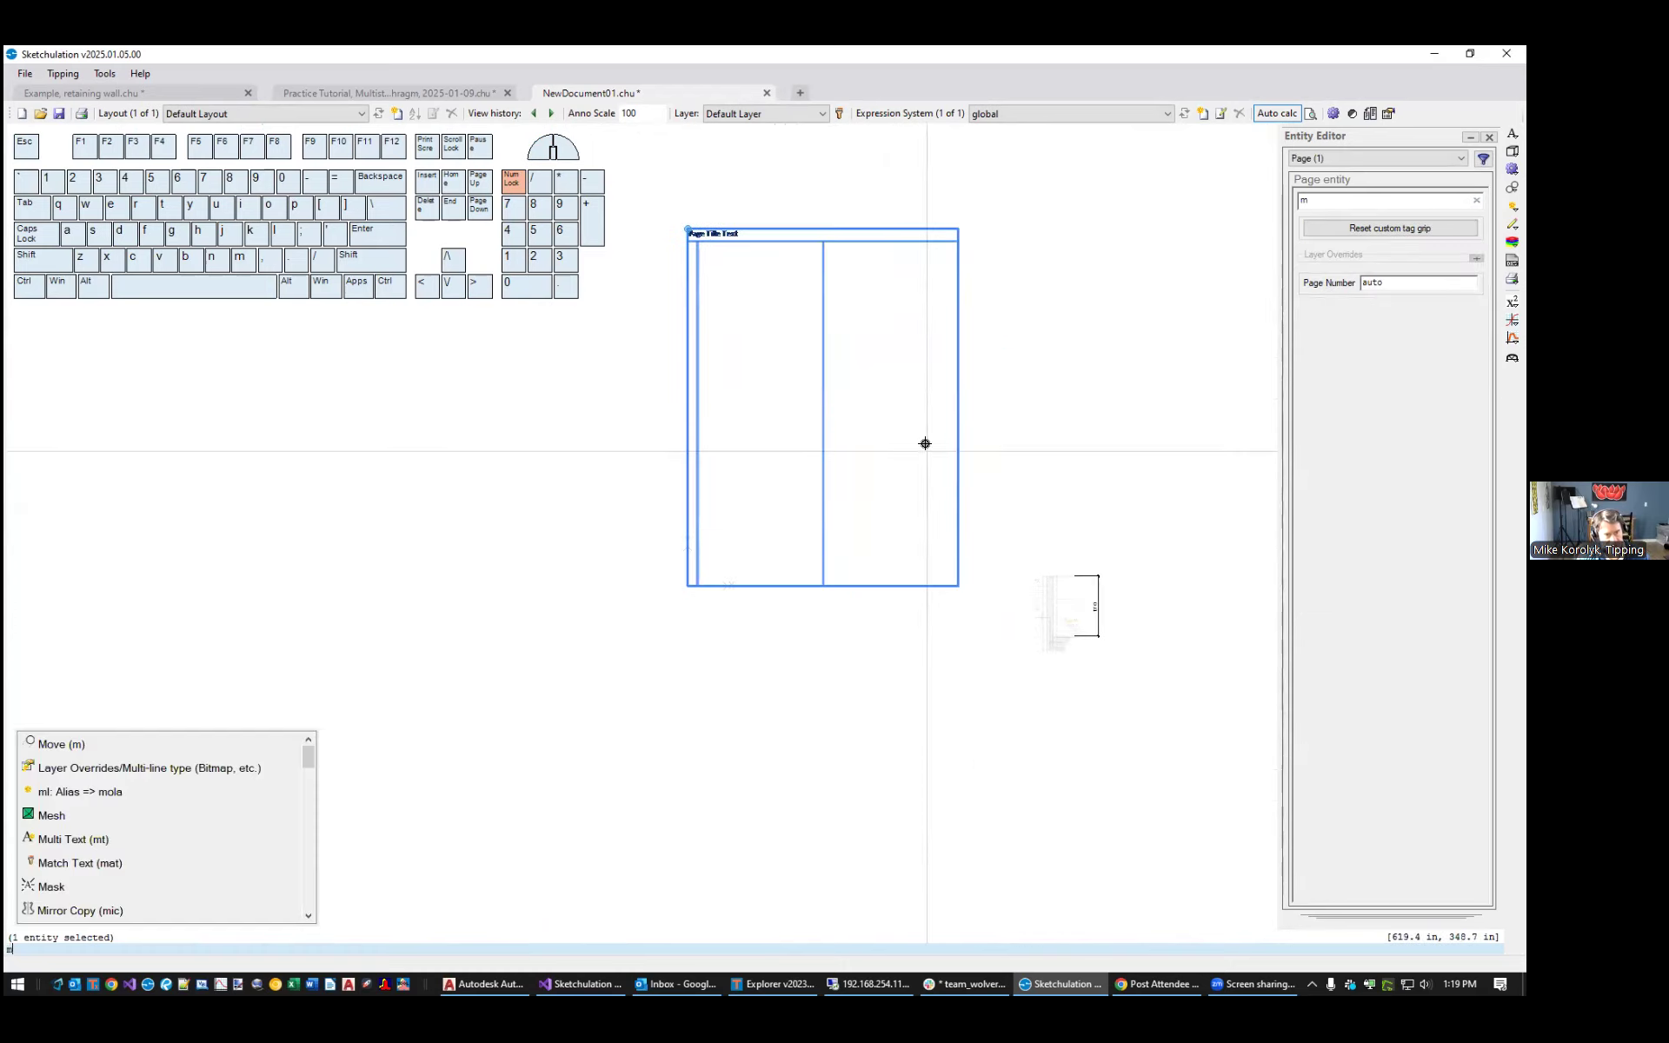
{"action": "key", "text": "space"}
{"action": "left_click", "coordinate": [891, 348]}
{"action": "key", "text": "F8"}
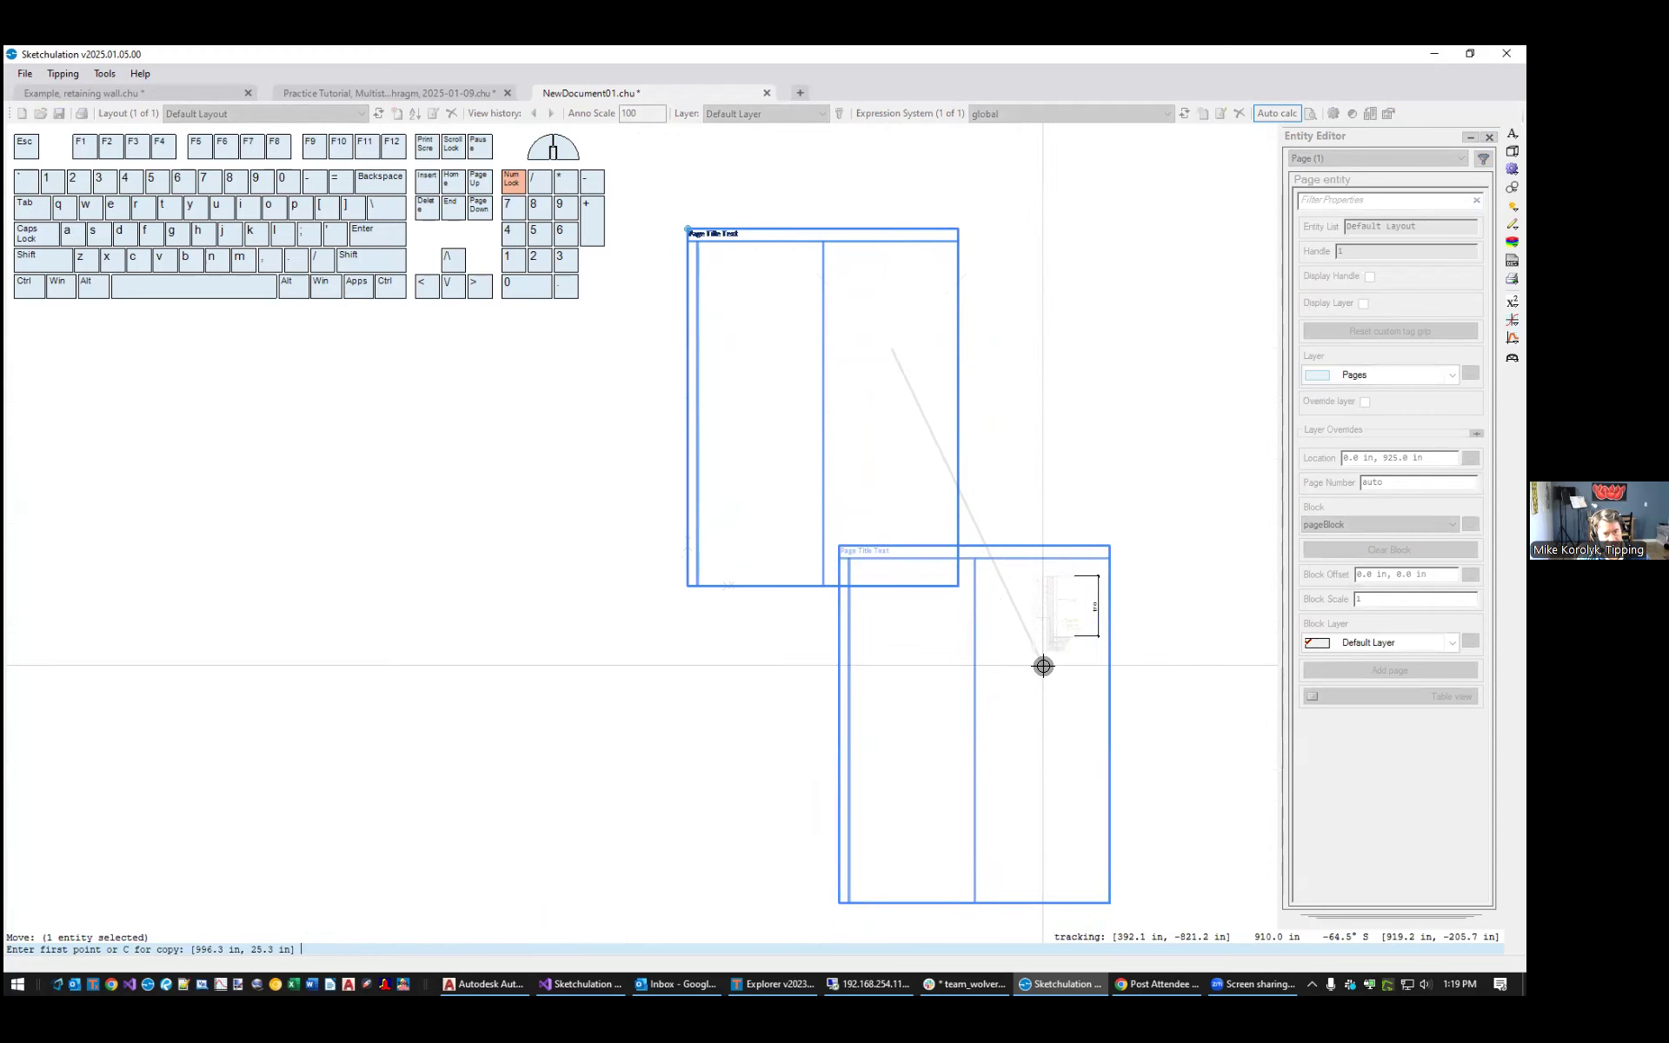
{"action": "left_click", "coordinate": [1043, 667]}
{"action": "scroll", "coordinate": [1155, 655], "scroll_direction": "up", "scroll_amount": 5}
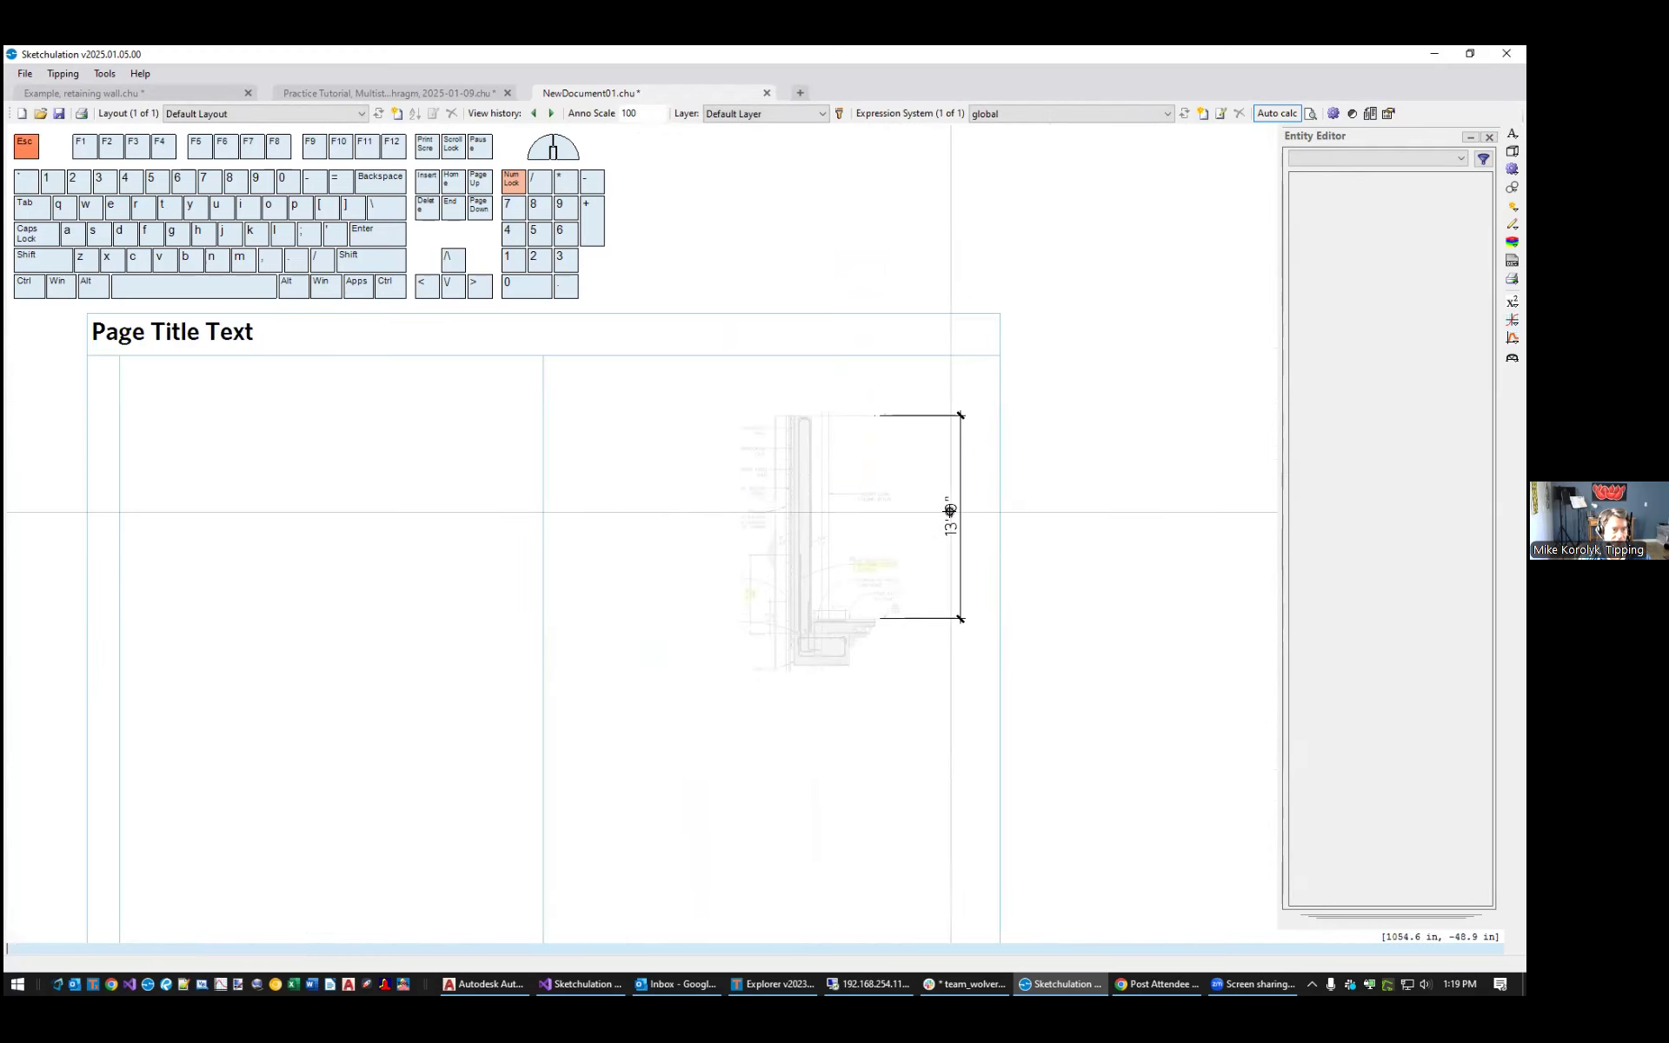
Check the annotation scale in the retaining wall example and set the new document's annotation scale to 48
{"action": "left_click", "coordinate": [200, 94]}
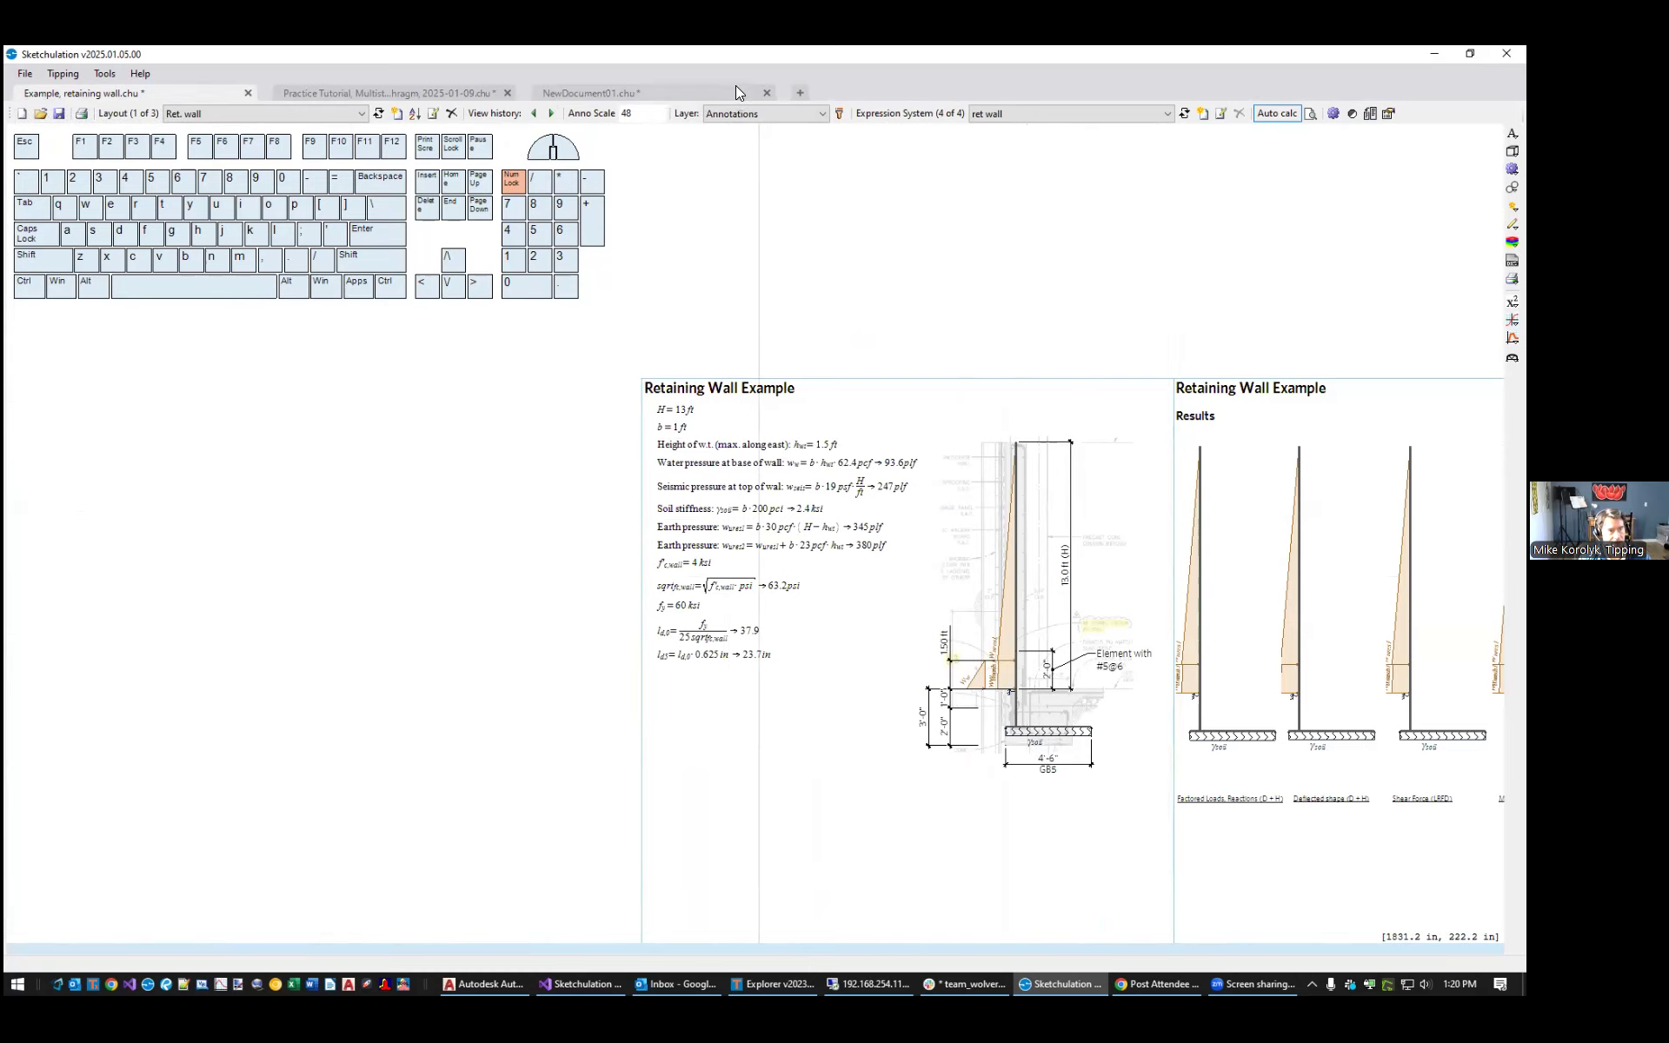
{"action": "left_click", "coordinate": [700, 94]}
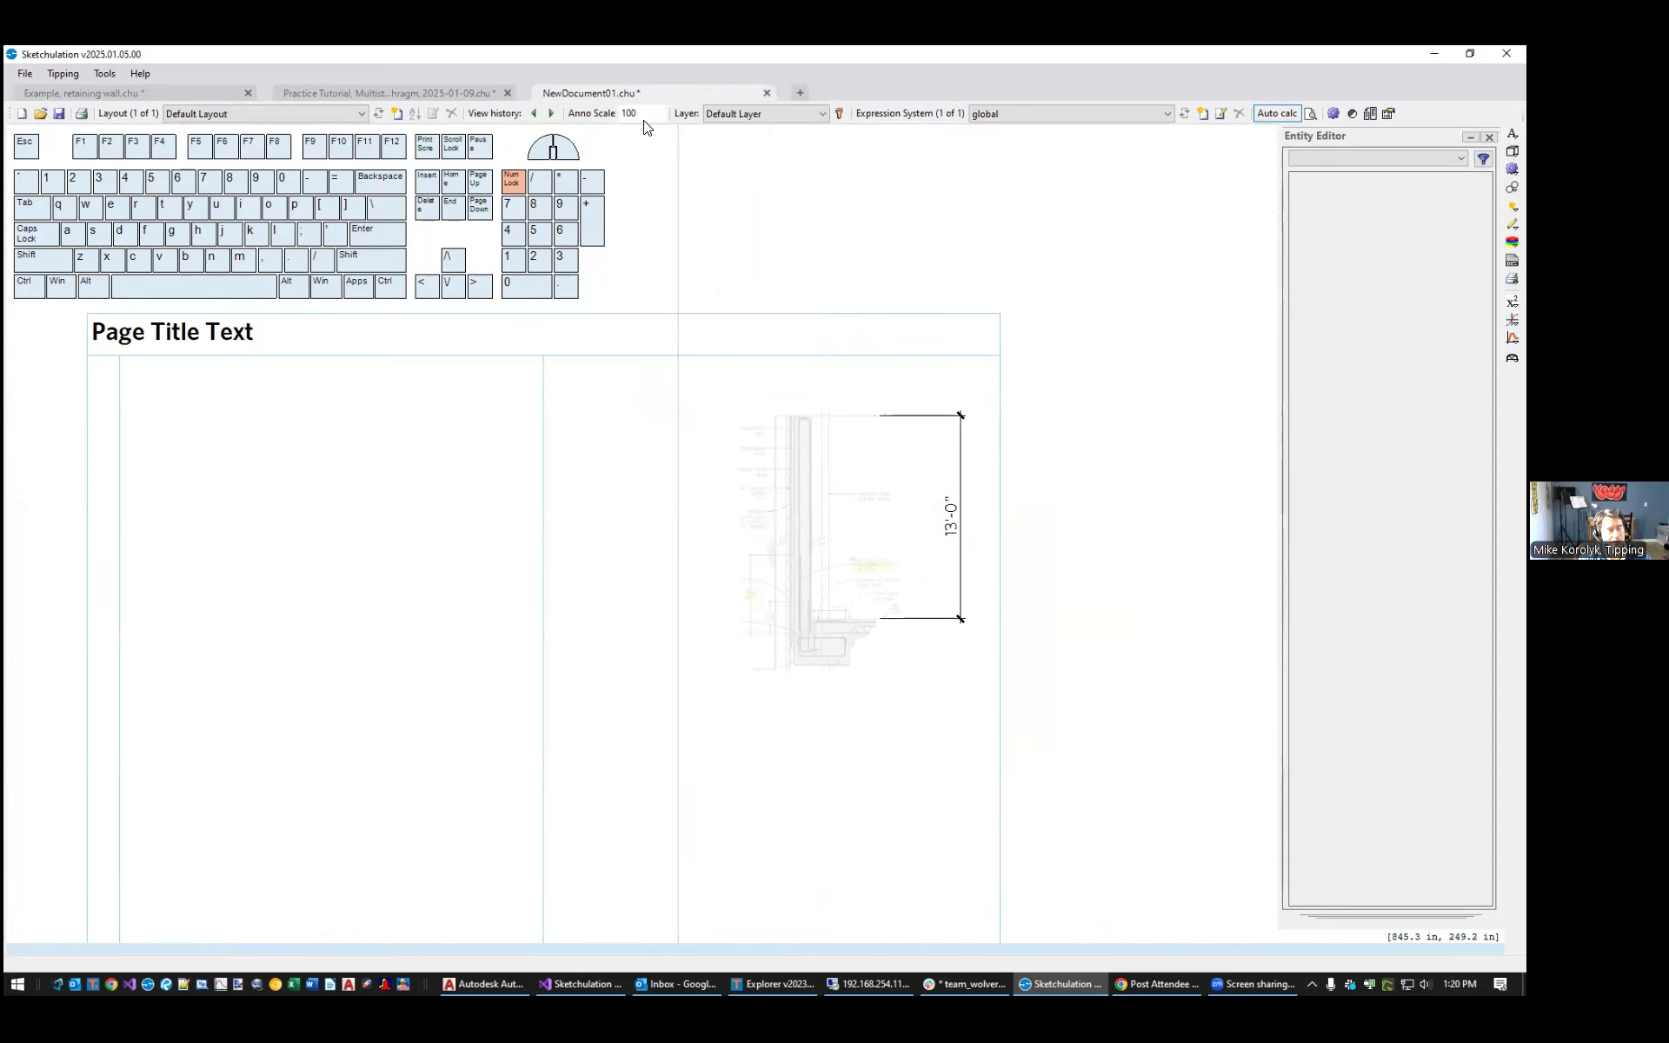
{"action": "type", "text": "48"}
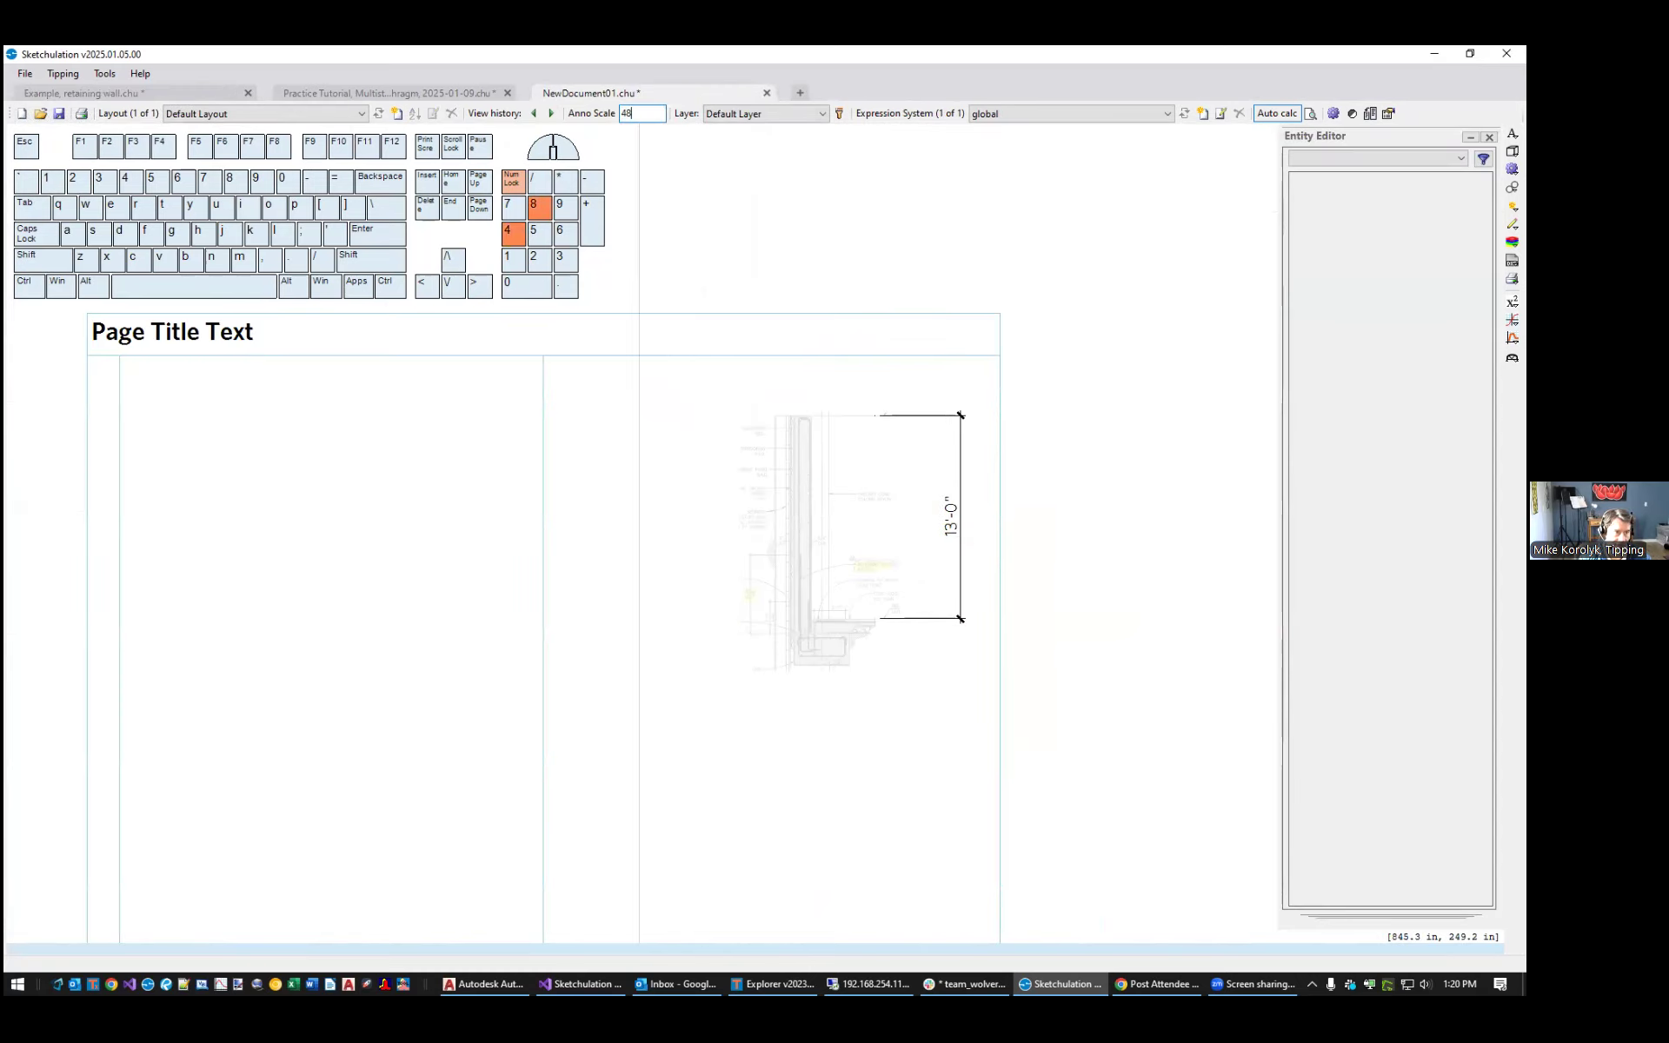
{"action": "scroll", "coordinate": [1188, 667], "scroll_direction": "down", "scroll_amount": 6}
Reposition the resized page so that the wall section image sits in its second column
{"action": "left_click", "coordinate": [961, 585]}
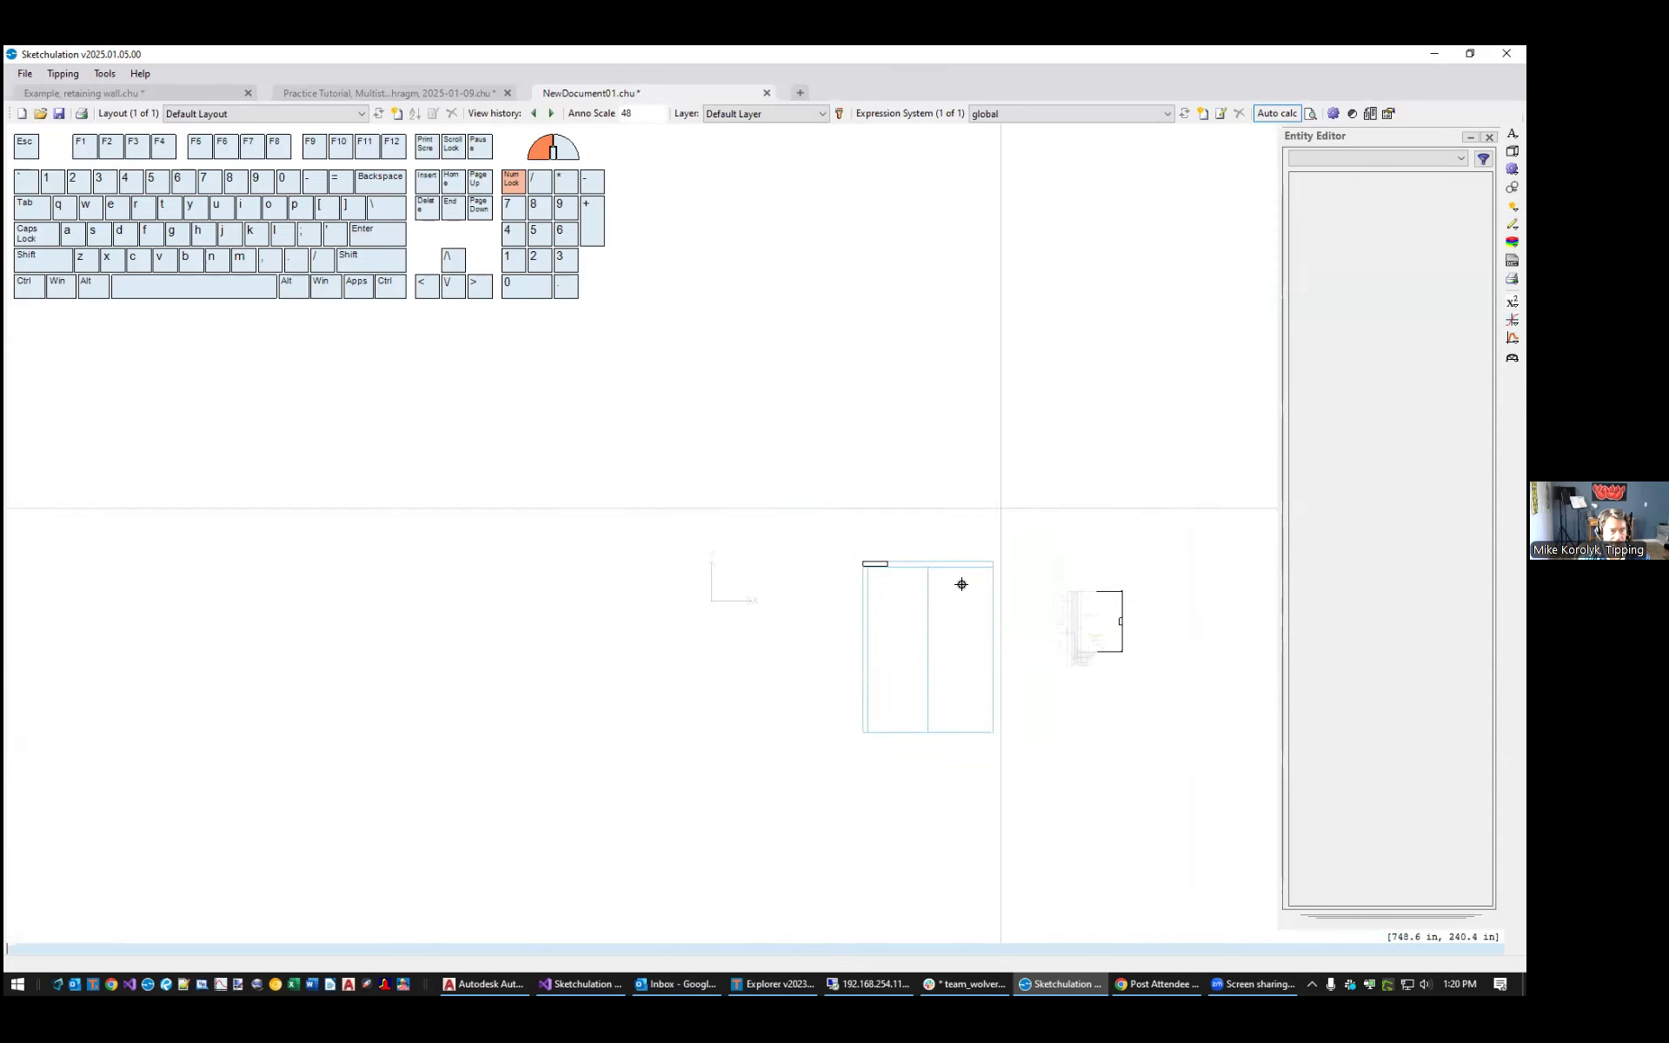
{"action": "scroll", "coordinate": [997, 624], "scroll_direction": "up", "scroll_amount": 2}
{"action": "middle_click_drag", "start_coordinate": [934, 608], "coordinate": [730, 512]}
{"action": "type", "text": "m"}
{"action": "key", "text": "space"}
{"action": "left_click", "coordinate": [943, 713]}
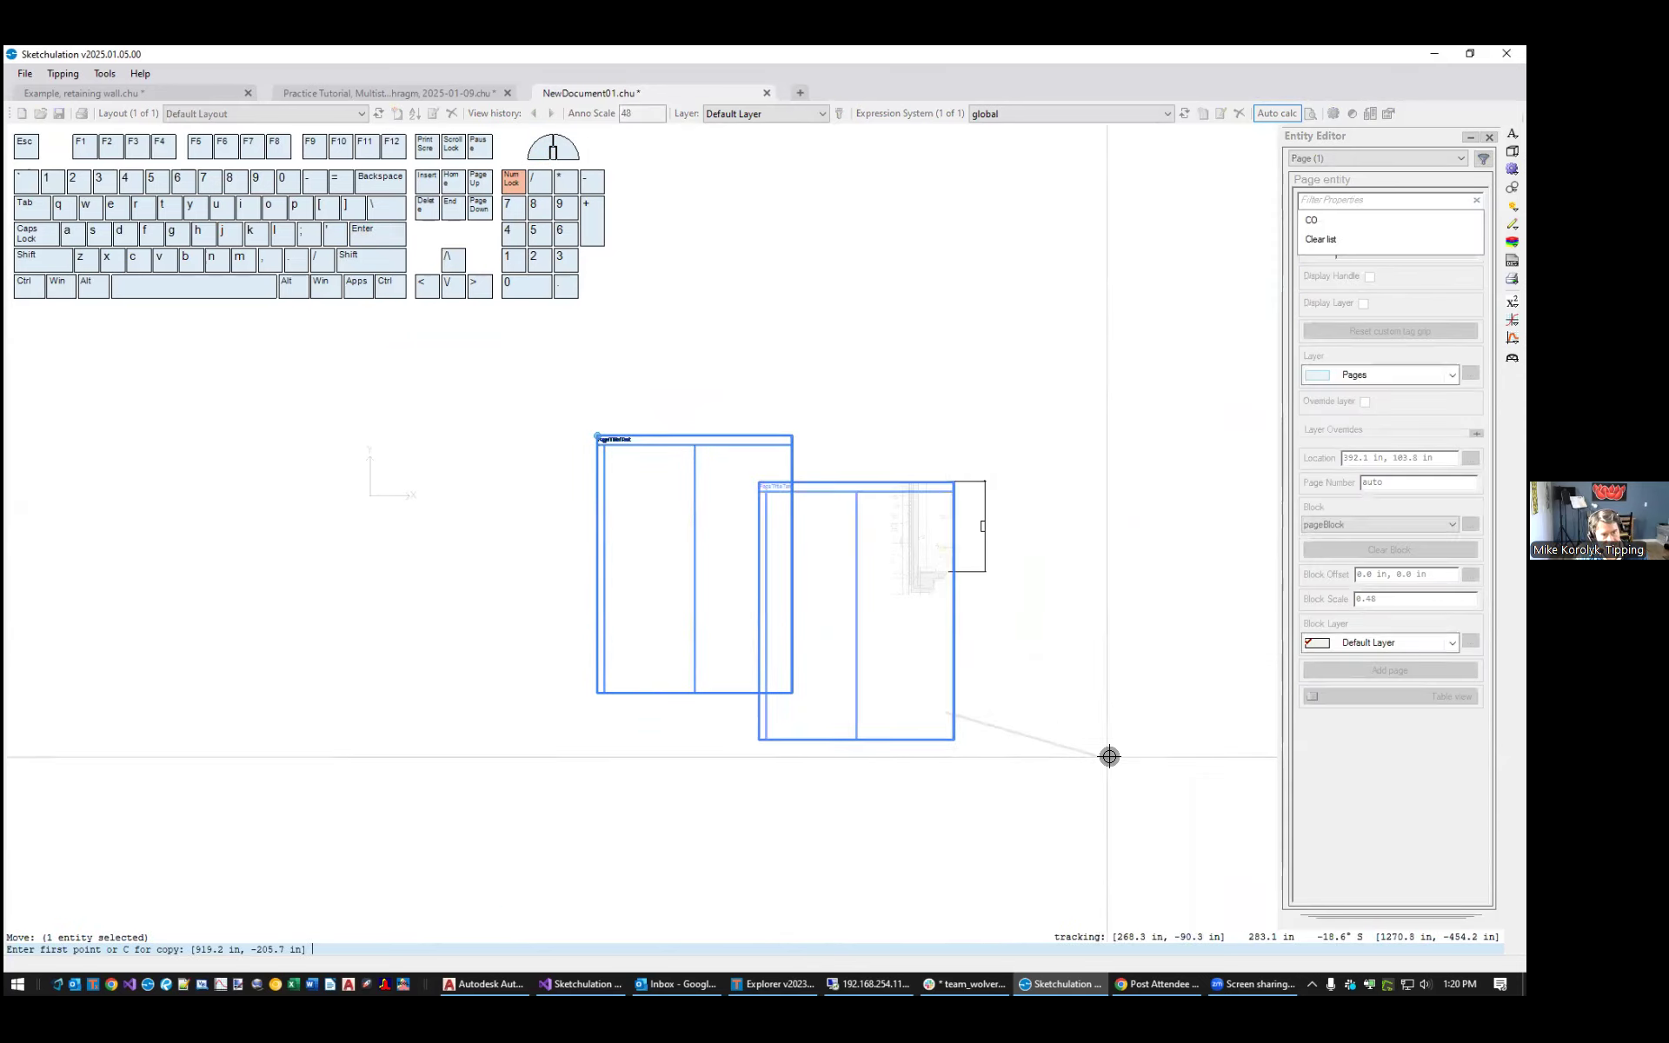
{"action": "left_click", "coordinate": [1123, 730]}
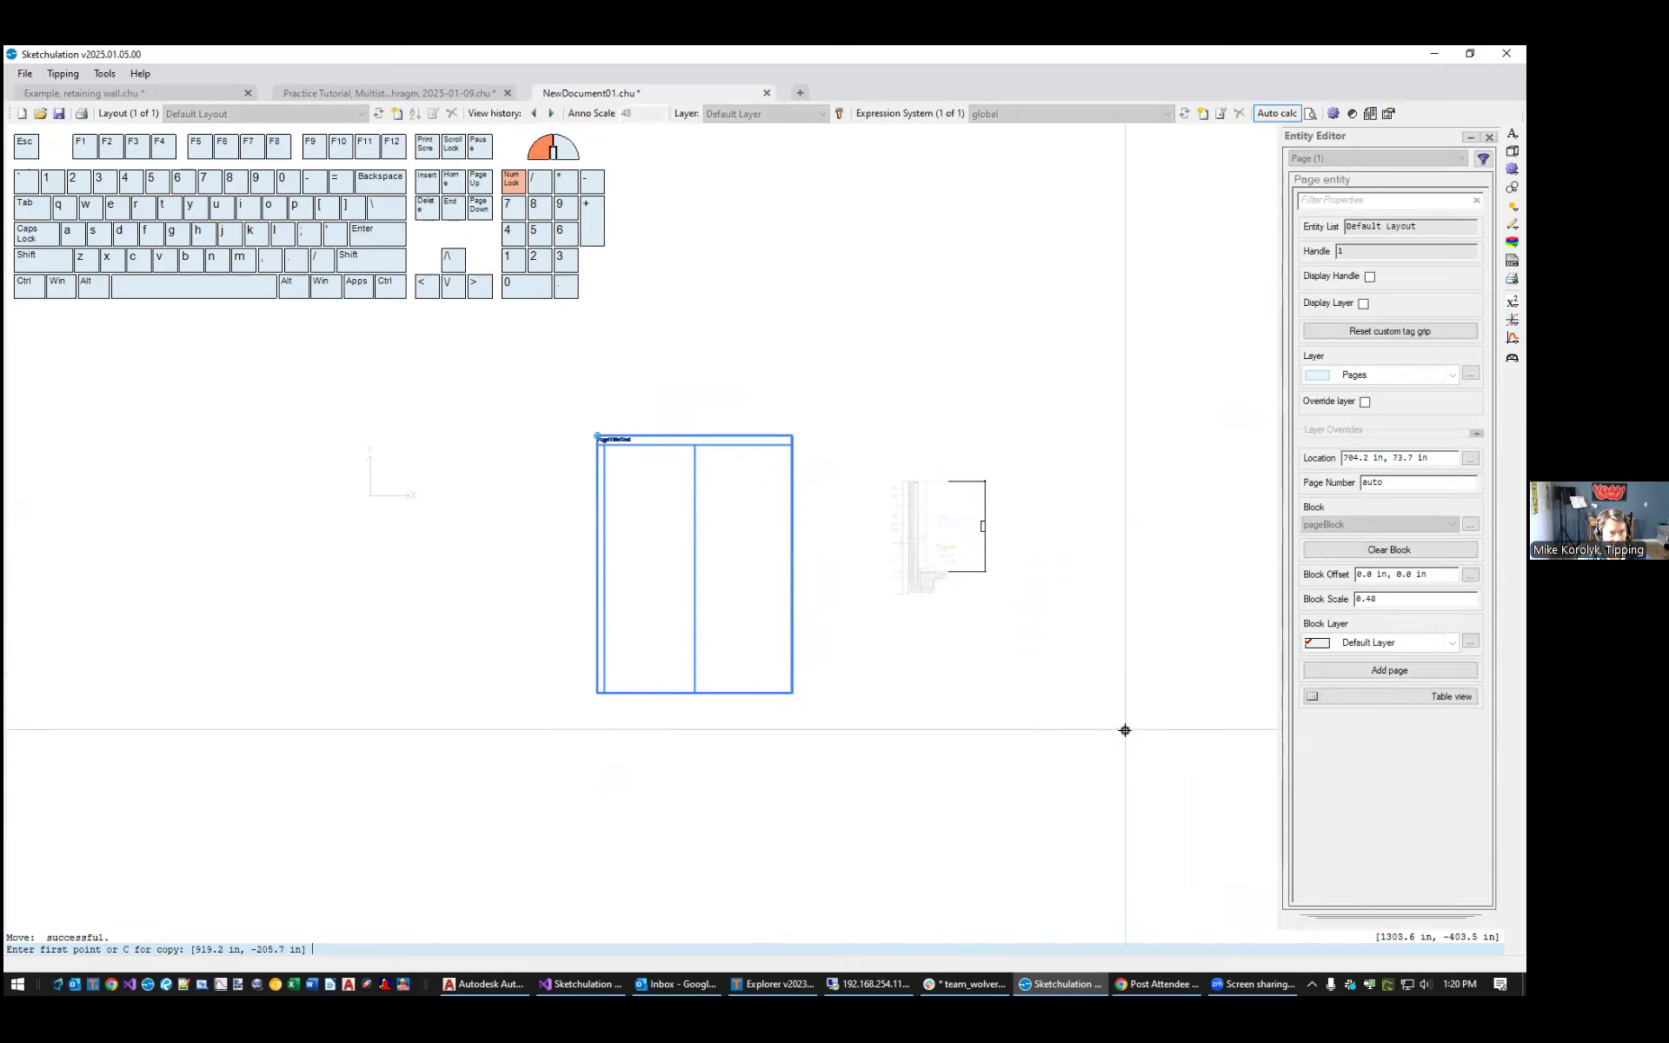
{"action": "scroll", "coordinate": [982, 589], "scroll_direction": "up", "scroll_amount": 3}
{"action": "key", "text": "Escape"}
Delete the vertical height dimension beside the wall section image
{"action": "left_click", "coordinate": [969, 529]}
{"action": "left_click_drag", "start_coordinate": [962, 556], "coordinate": [1050, 575]}
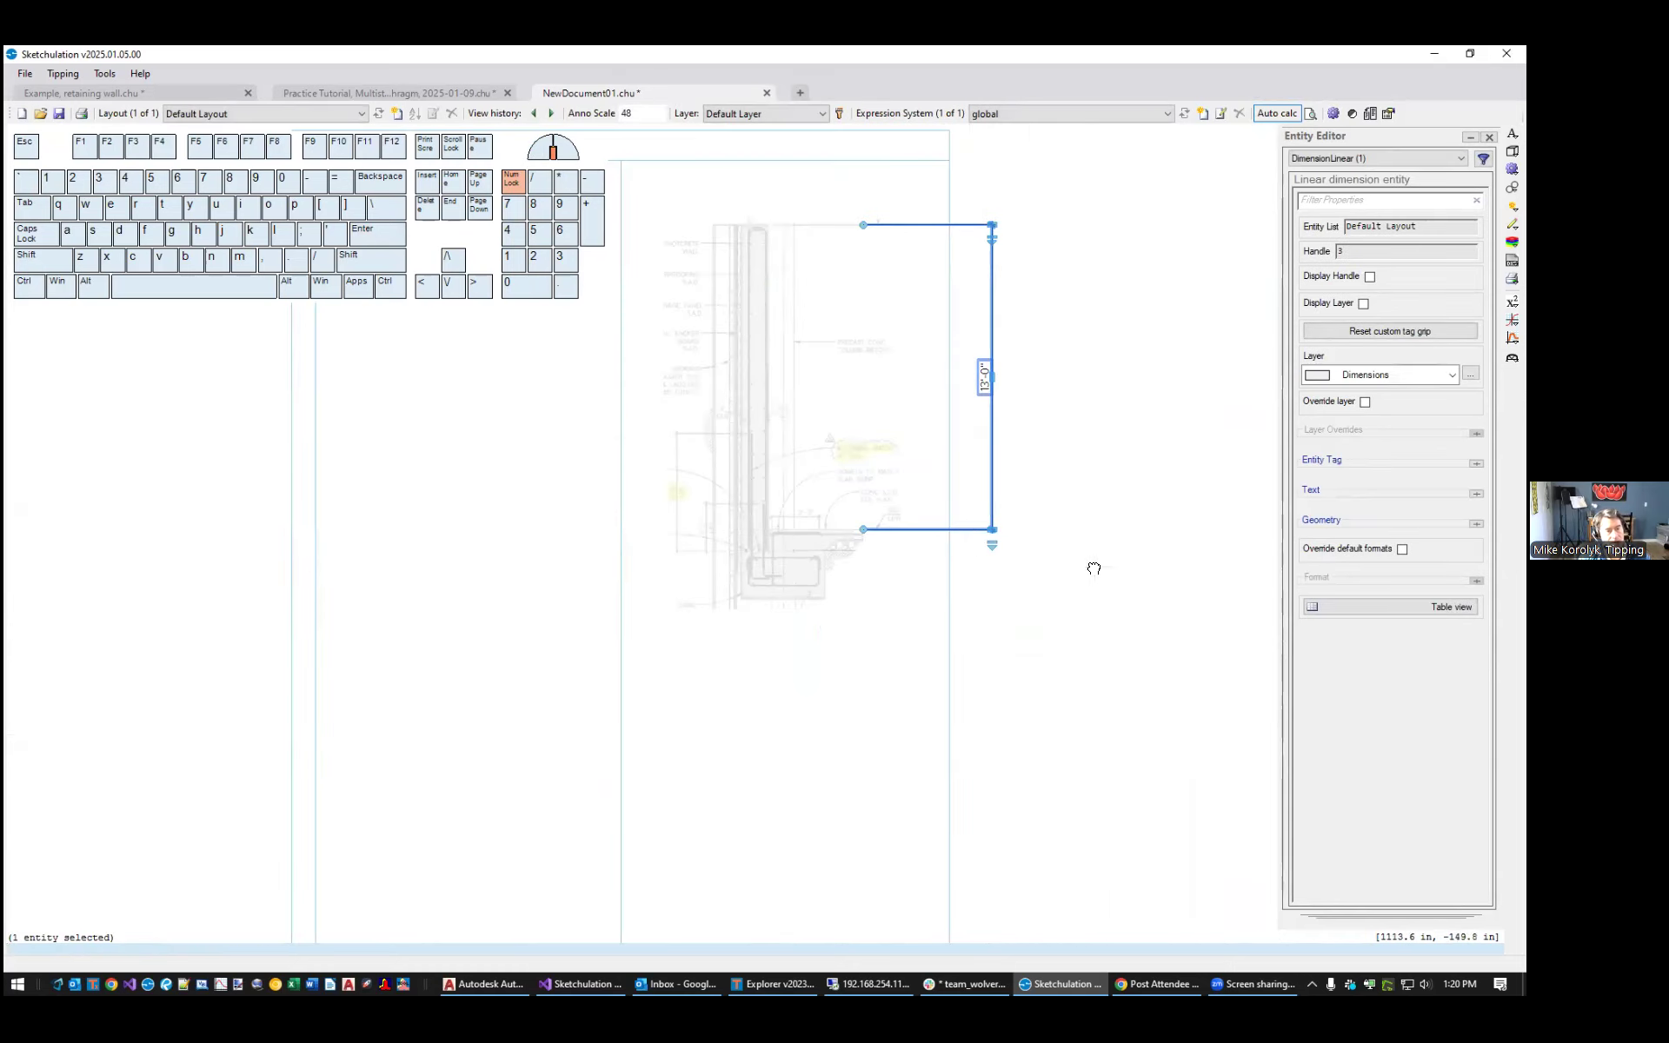
{"action": "middle_click_drag", "start_coordinate": [1093, 568], "coordinate": [1137, 645]}
{"action": "key", "text": "Delete"}
{"action": "scroll", "coordinate": [820, 581], "scroll_direction": "down", "scroll_amount": 4}
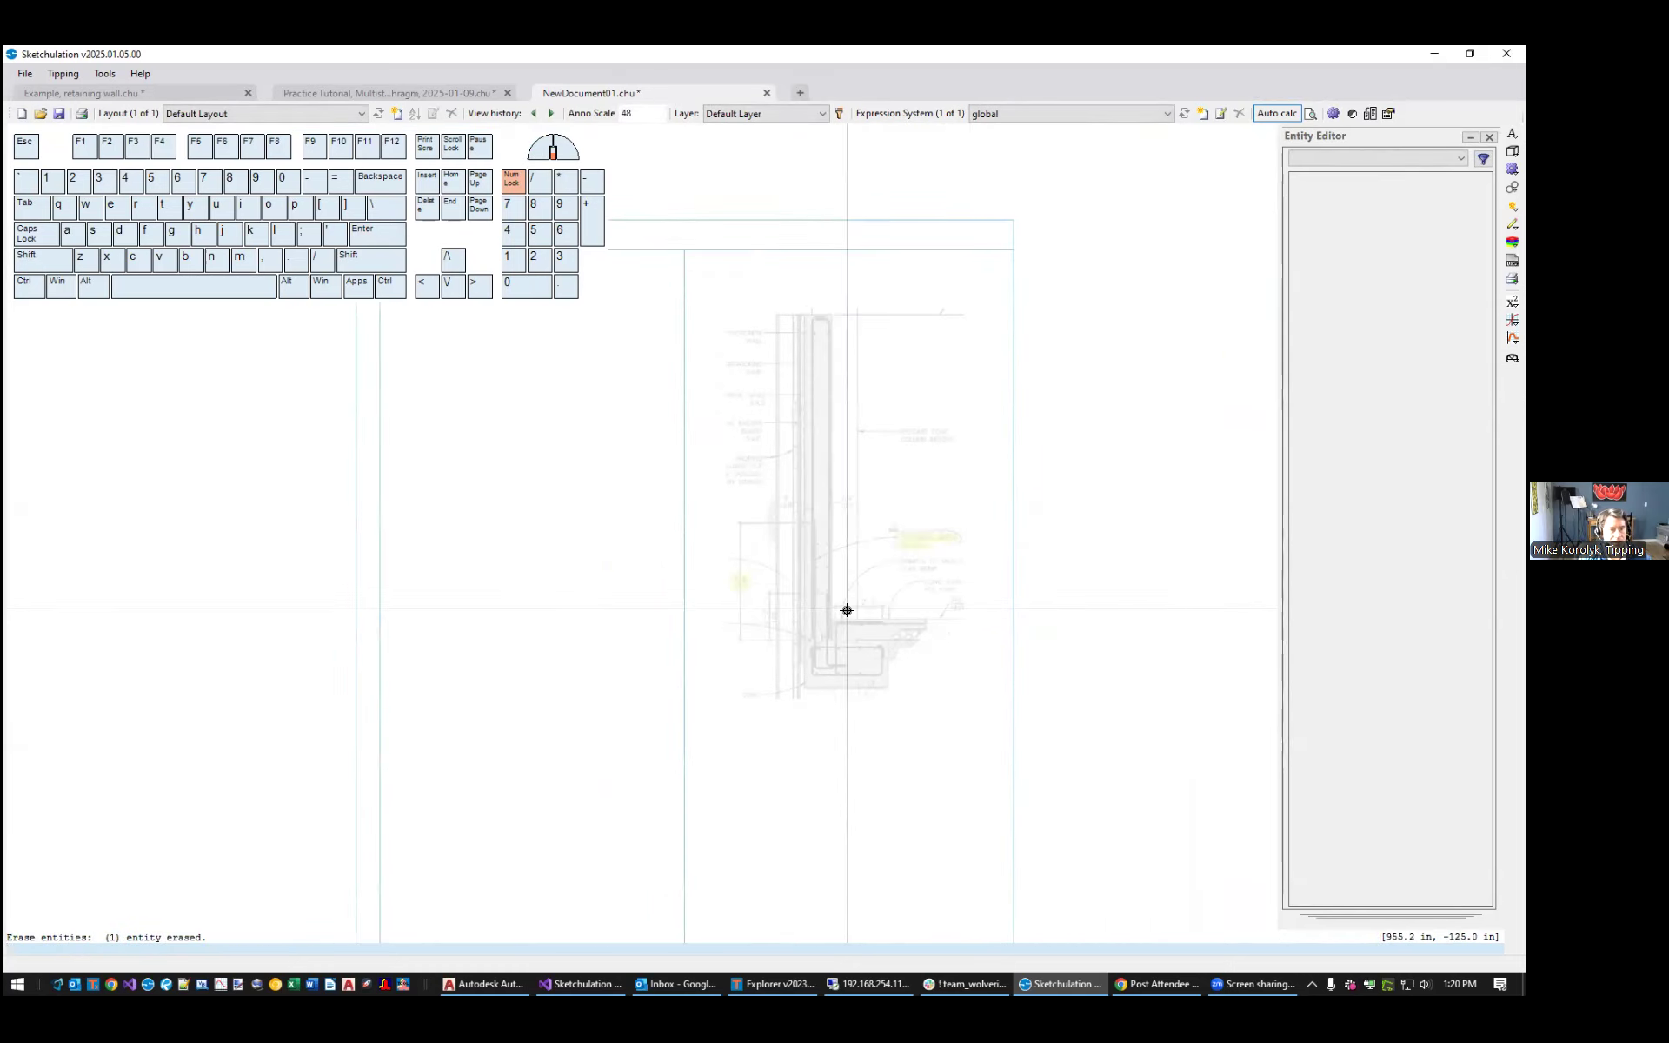
Copy all the calculation expressions from the retaining wall example's first page, from H through the development lengths
{"action": "left_click", "coordinate": [198, 91]}
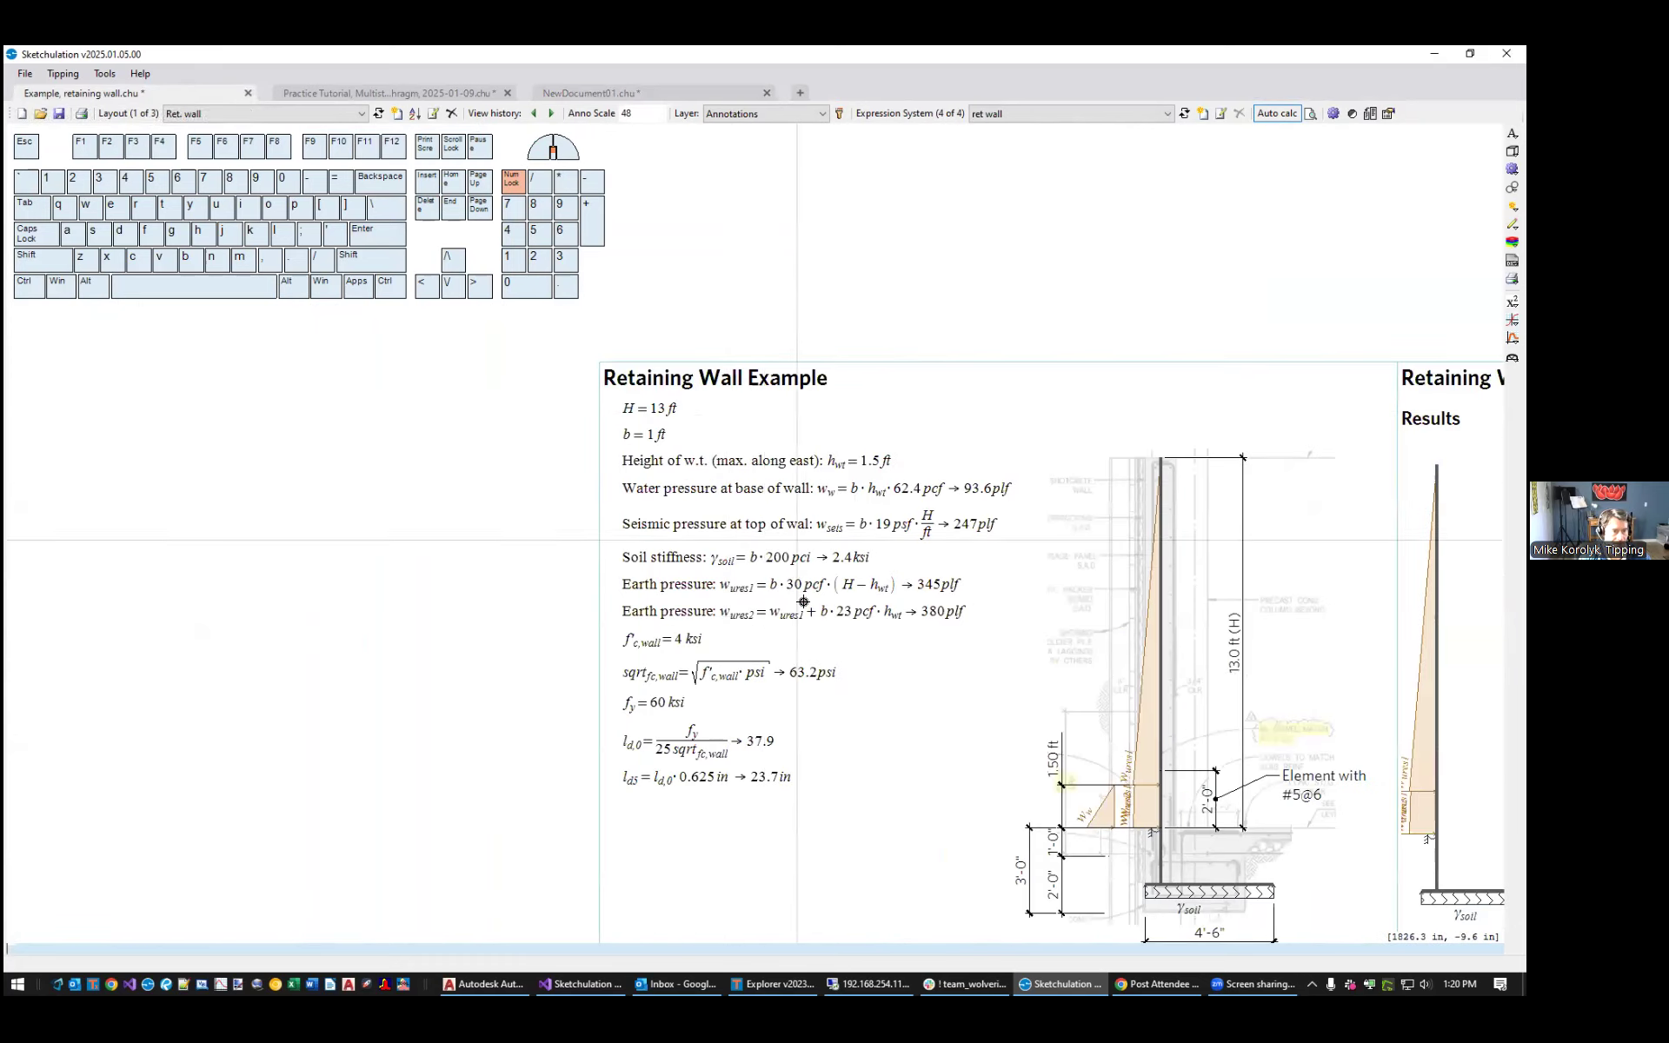
{"action": "left_click_drag", "start_coordinate": [802, 853], "coordinate": [636, 405]}
{"action": "key", "text": "Escape"}
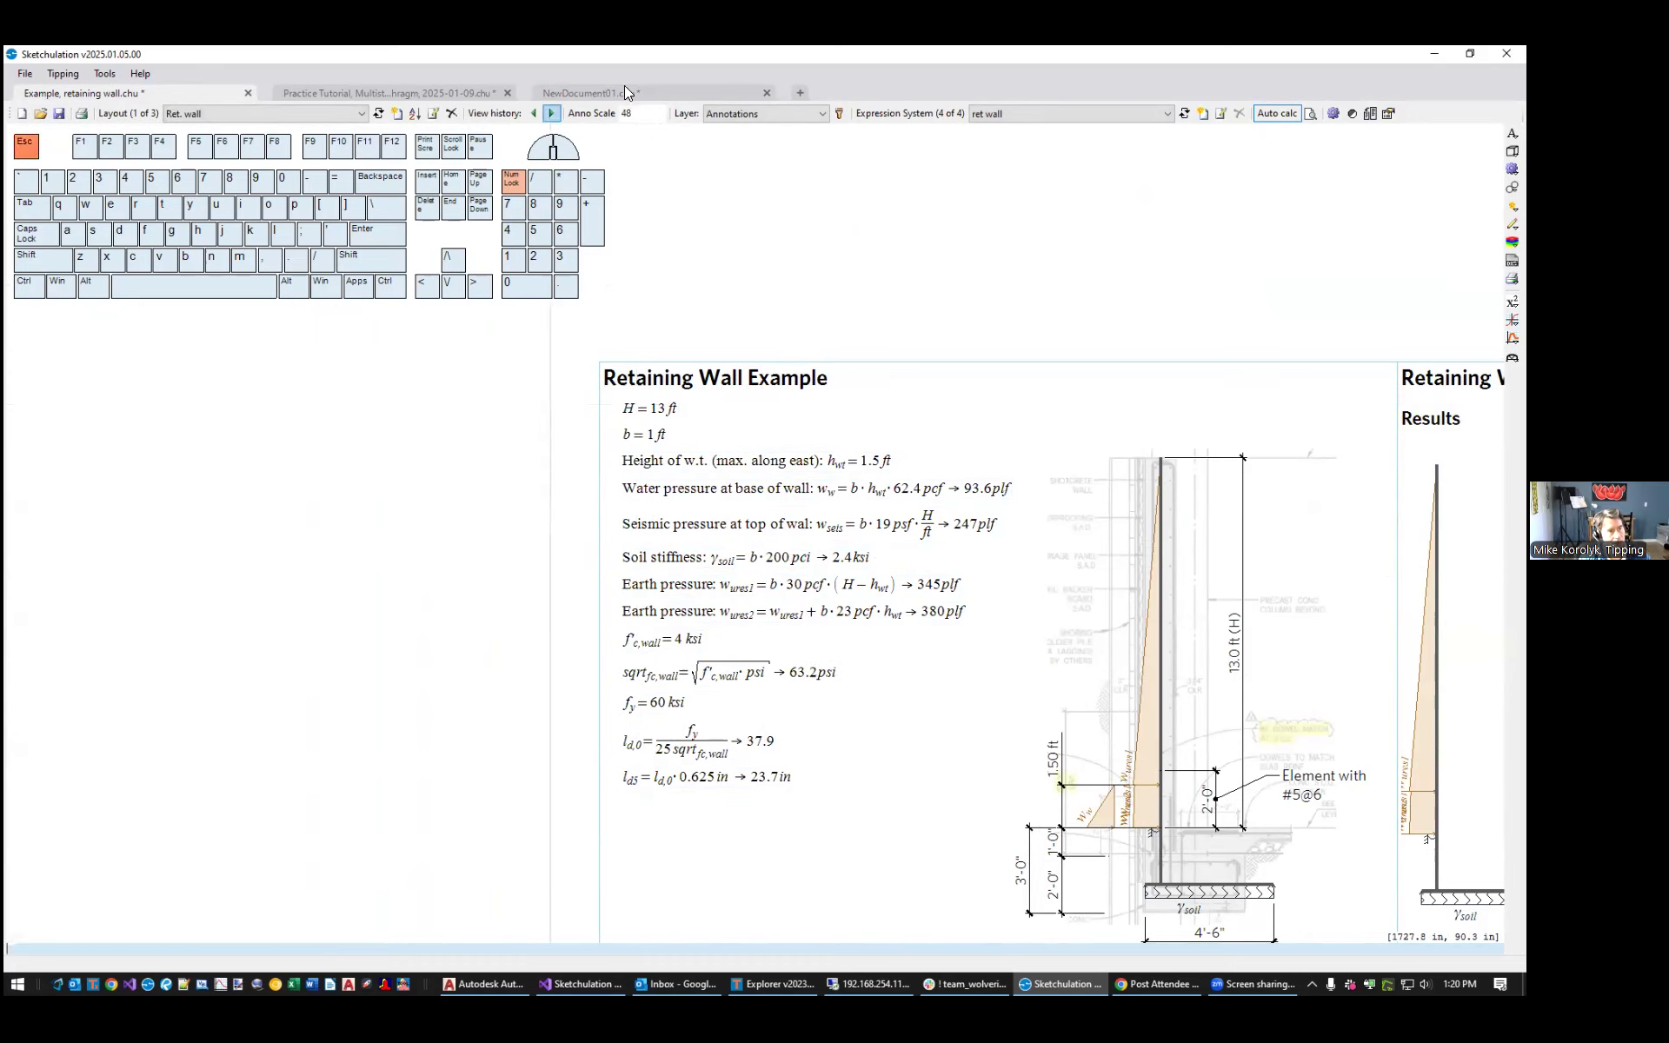
Paste the copied expressions into the new document at their original coordinates
{"action": "left_click", "coordinate": [640, 87]}
{"action": "key", "text": "ctrl+v"}
{"action": "middle_click_drag", "start_coordinate": [781, 391], "coordinate": [845, 410]}
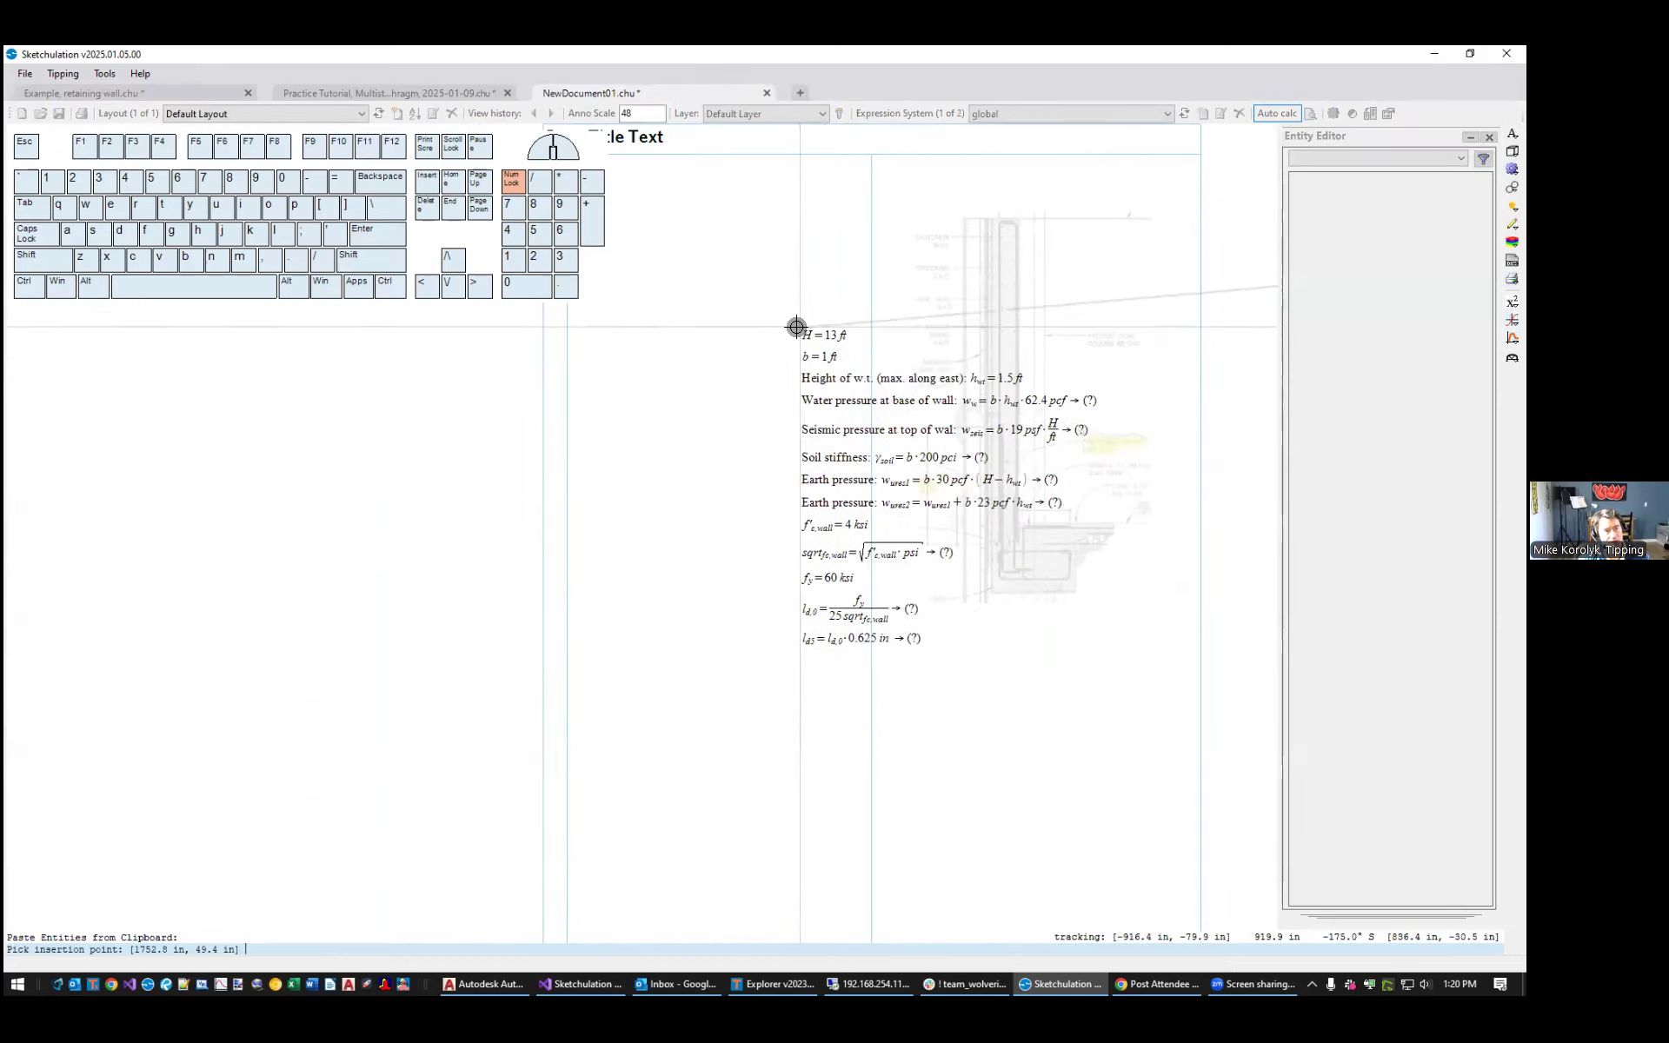
{"action": "left_click", "coordinate": [794, 328]}
{"action": "middle_click_drag", "start_coordinate": [816, 314], "coordinate": [971, 410]}
{"action": "scroll", "coordinate": [972, 410], "scroll_direction": "down", "scroll_amount": 8}
{"action": "scroll", "coordinate": [1113, 408], "scroll_direction": "up", "scroll_amount": 3}
{"action": "scroll", "coordinate": [944, 410], "scroll_direction": "up", "scroll_amount": 3}
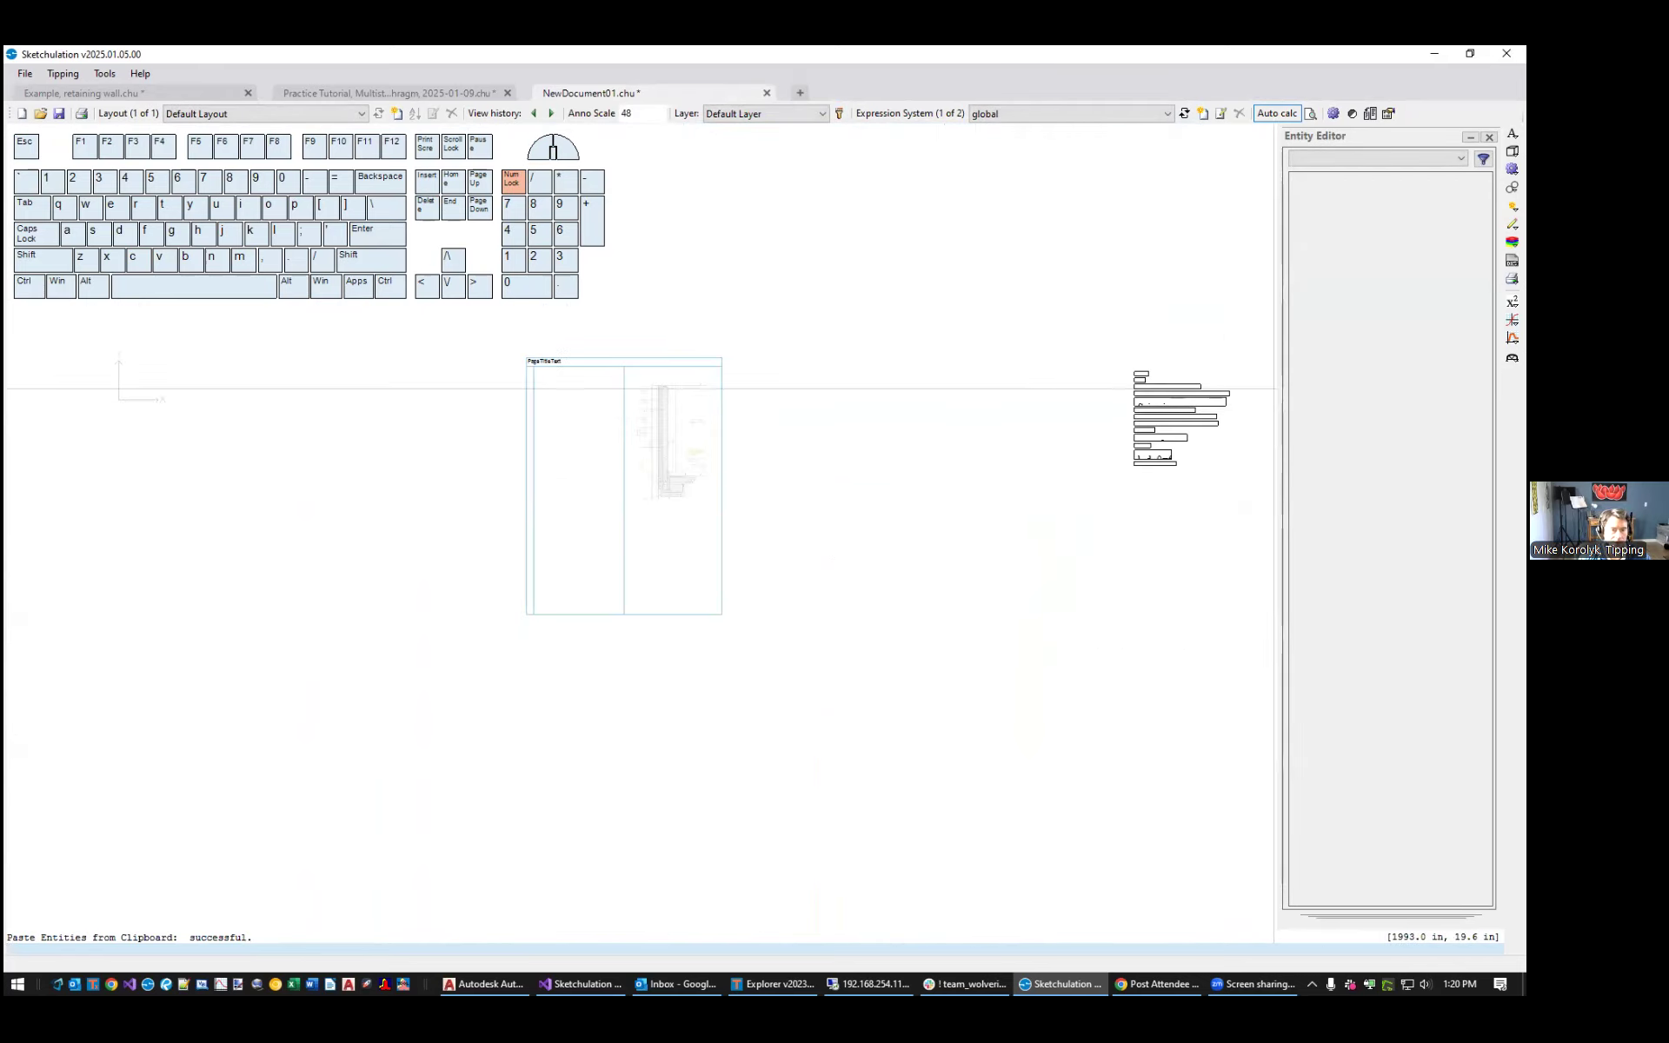
Close the Entity Editor and move the page and wall section image together so the expressions fall in the page's first column
{"action": "left_click", "coordinate": [1489, 137]}
{"action": "left_click_drag", "start_coordinate": [987, 286], "coordinate": [598, 615]}
{"action": "key", "text": "m"}
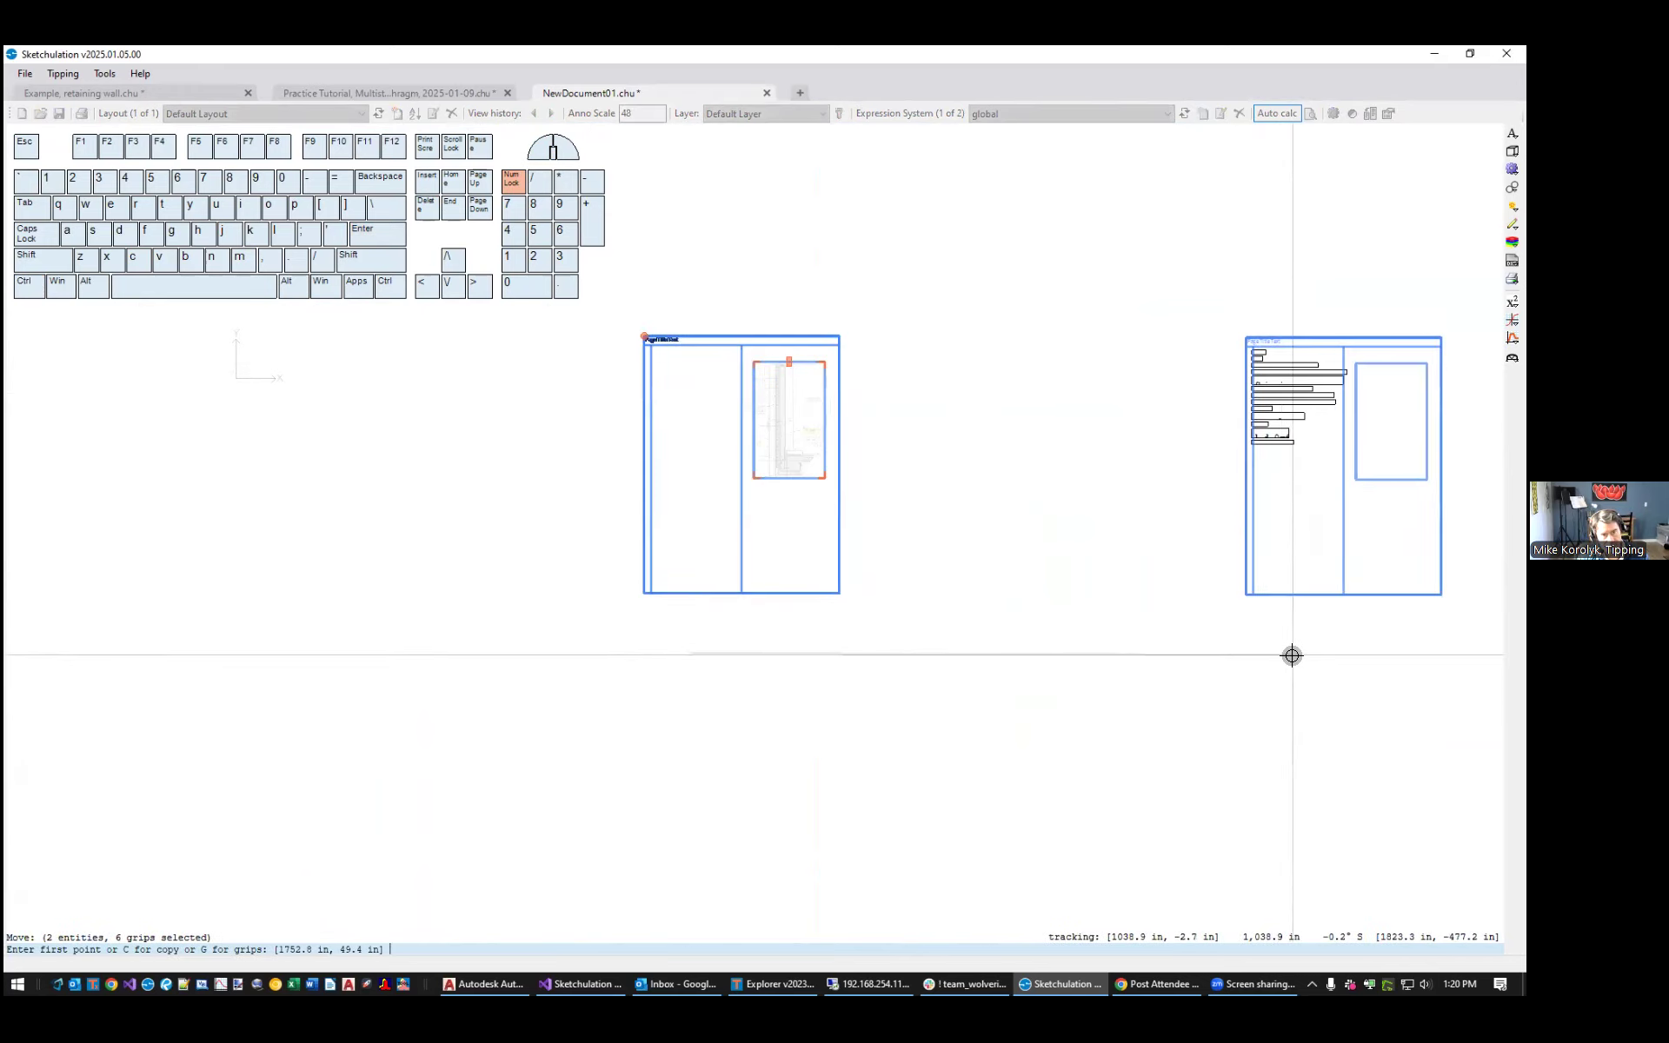
{"action": "left_click", "coordinate": [1292, 655]}
{"action": "scroll", "coordinate": [1259, 280], "scroll_direction": "up", "scroll_amount": 3}
{"action": "middle_click_drag", "start_coordinate": [1259, 280], "coordinate": [592, 218]}
{"action": "key", "text": "Escape"}
{"action": "scroll", "coordinate": [559, 370], "scroll_direction": "up", "scroll_amount": 3}
{"action": "scroll", "coordinate": [707, 444], "scroll_direction": "down", "scroll_amount": 1}
{"action": "scroll", "coordinate": [626, 395], "scroll_direction": "up", "scroll_amount": 2}
Add a 13' vertical dimension from the slab level to the wall's top and replace its text with H
{"action": "left_click", "coordinate": [653, 398]}
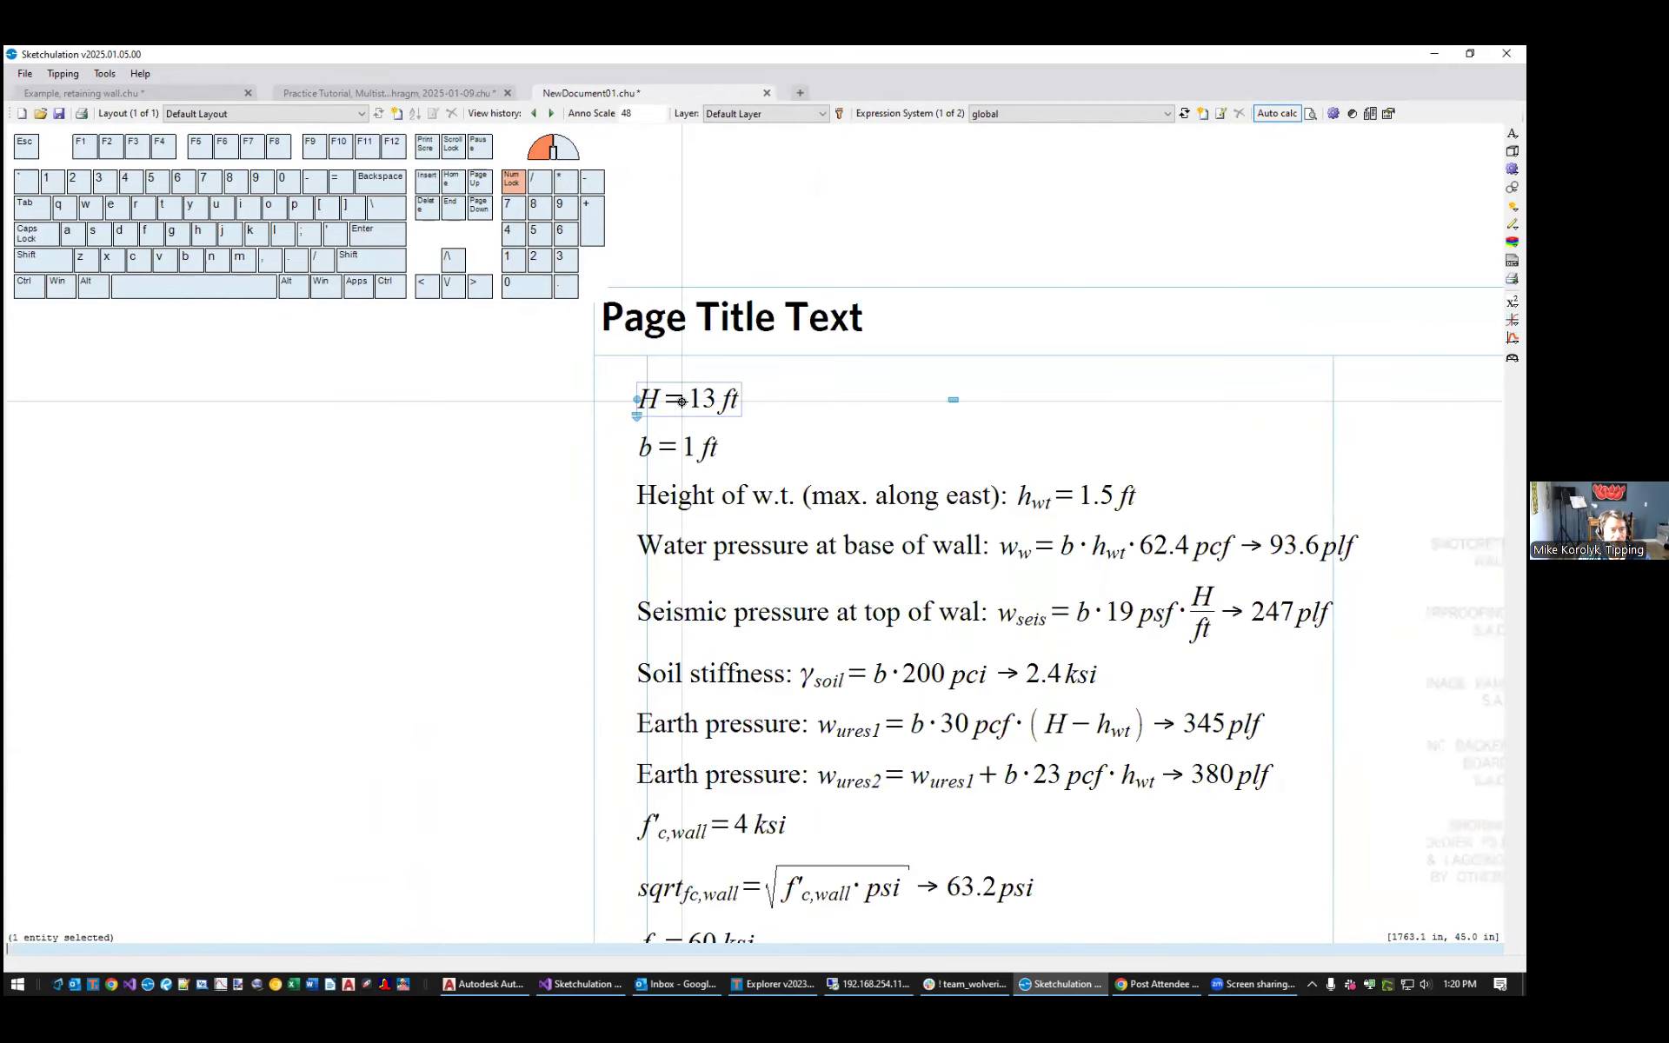
{"action": "scroll", "coordinate": [650, 487], "scroll_direction": "down", "scroll_amount": 2}
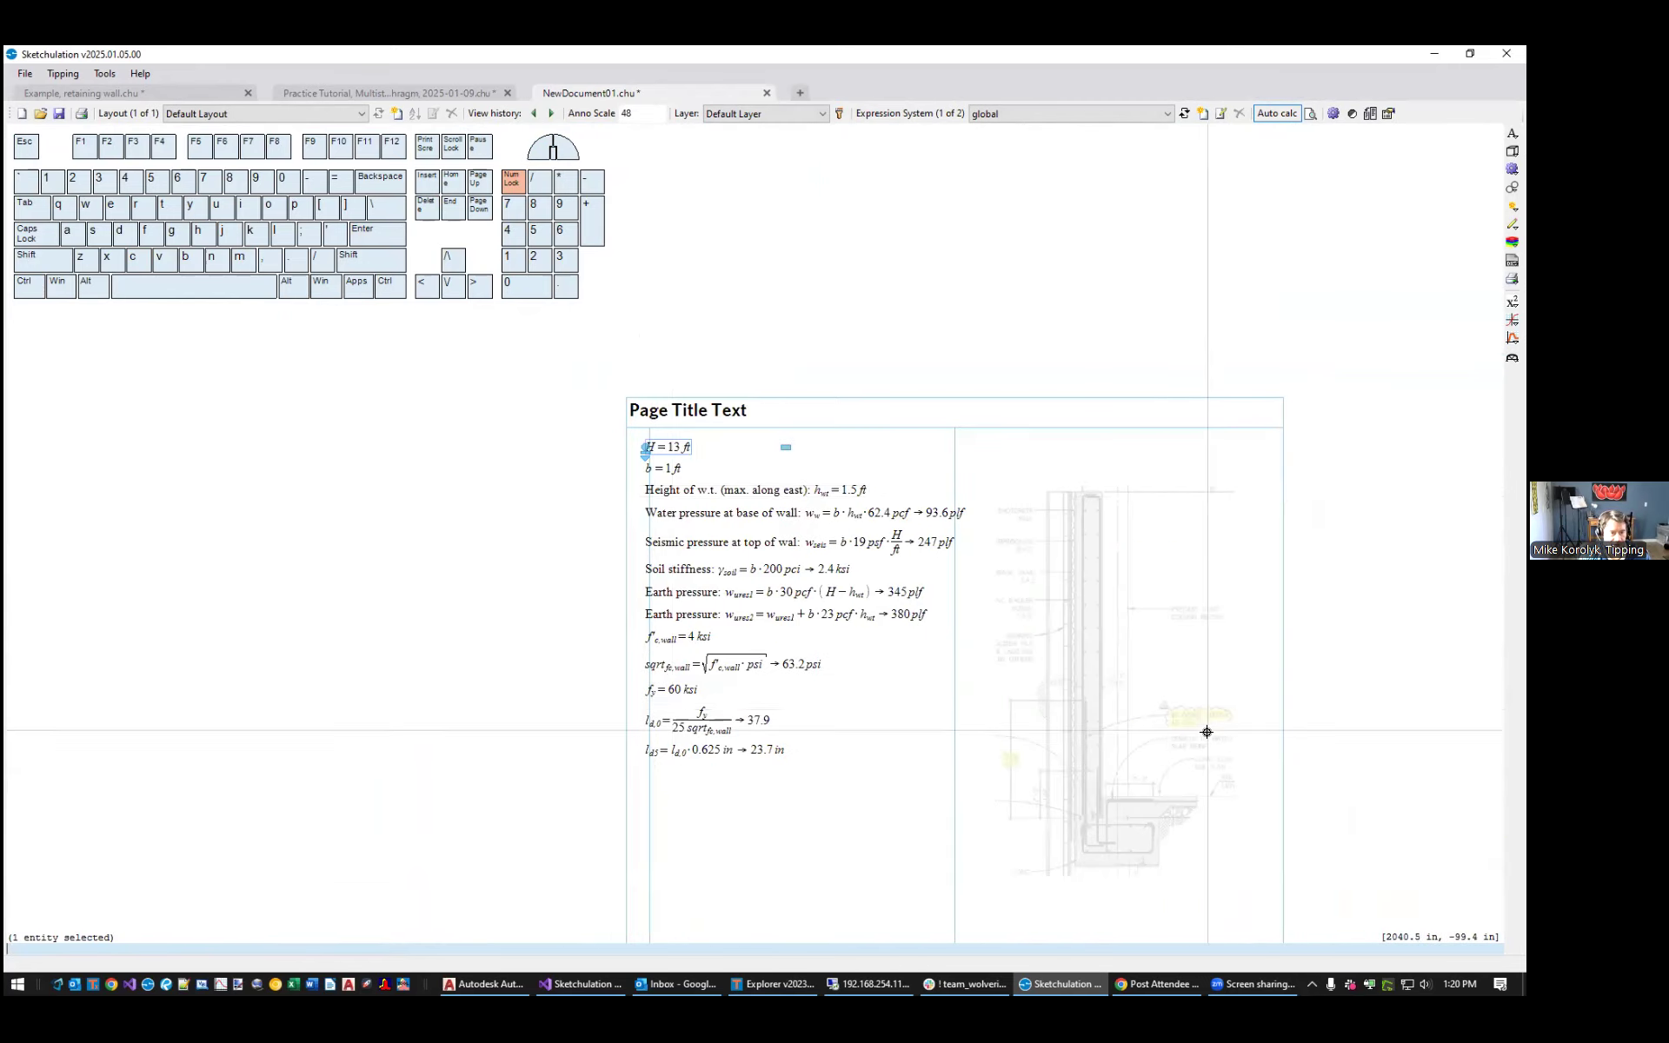
{"action": "scroll", "coordinate": [1208, 792], "scroll_direction": "up", "scroll_amount": 1}
{"action": "type", "text": "d"}
{"action": "key", "text": "Return"}
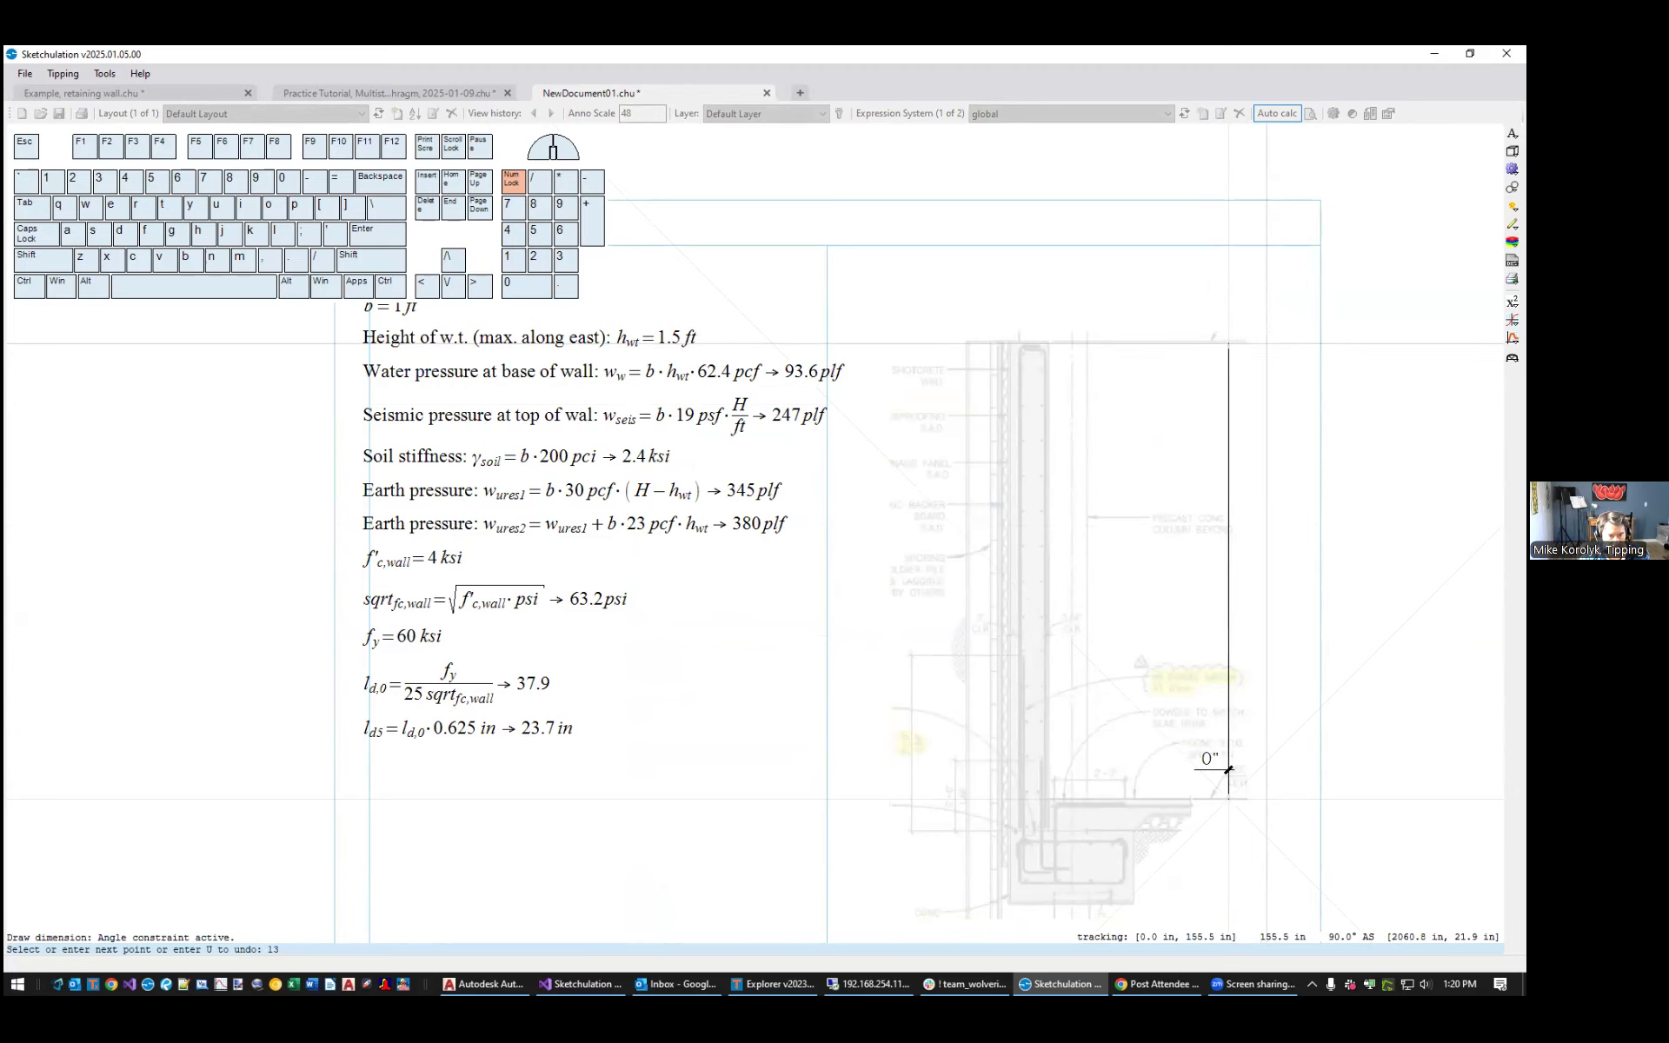
{"action": "type", "text": "13'"}
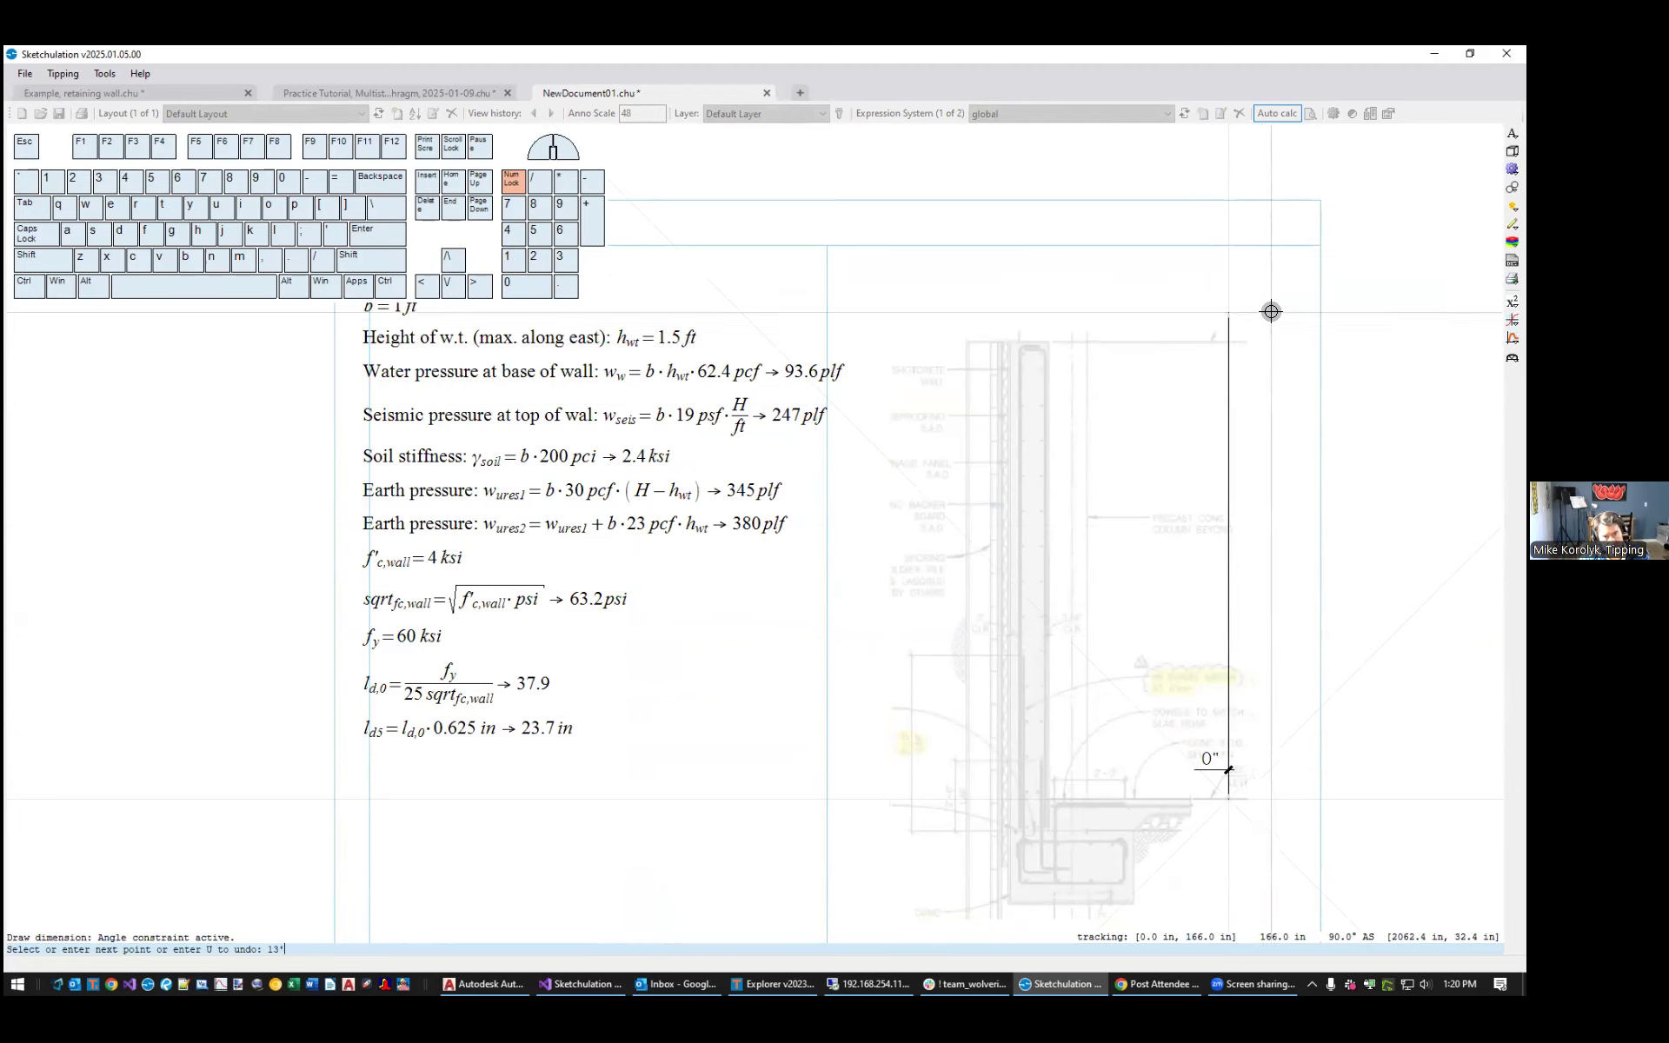
{"action": "key", "text": "Return"}
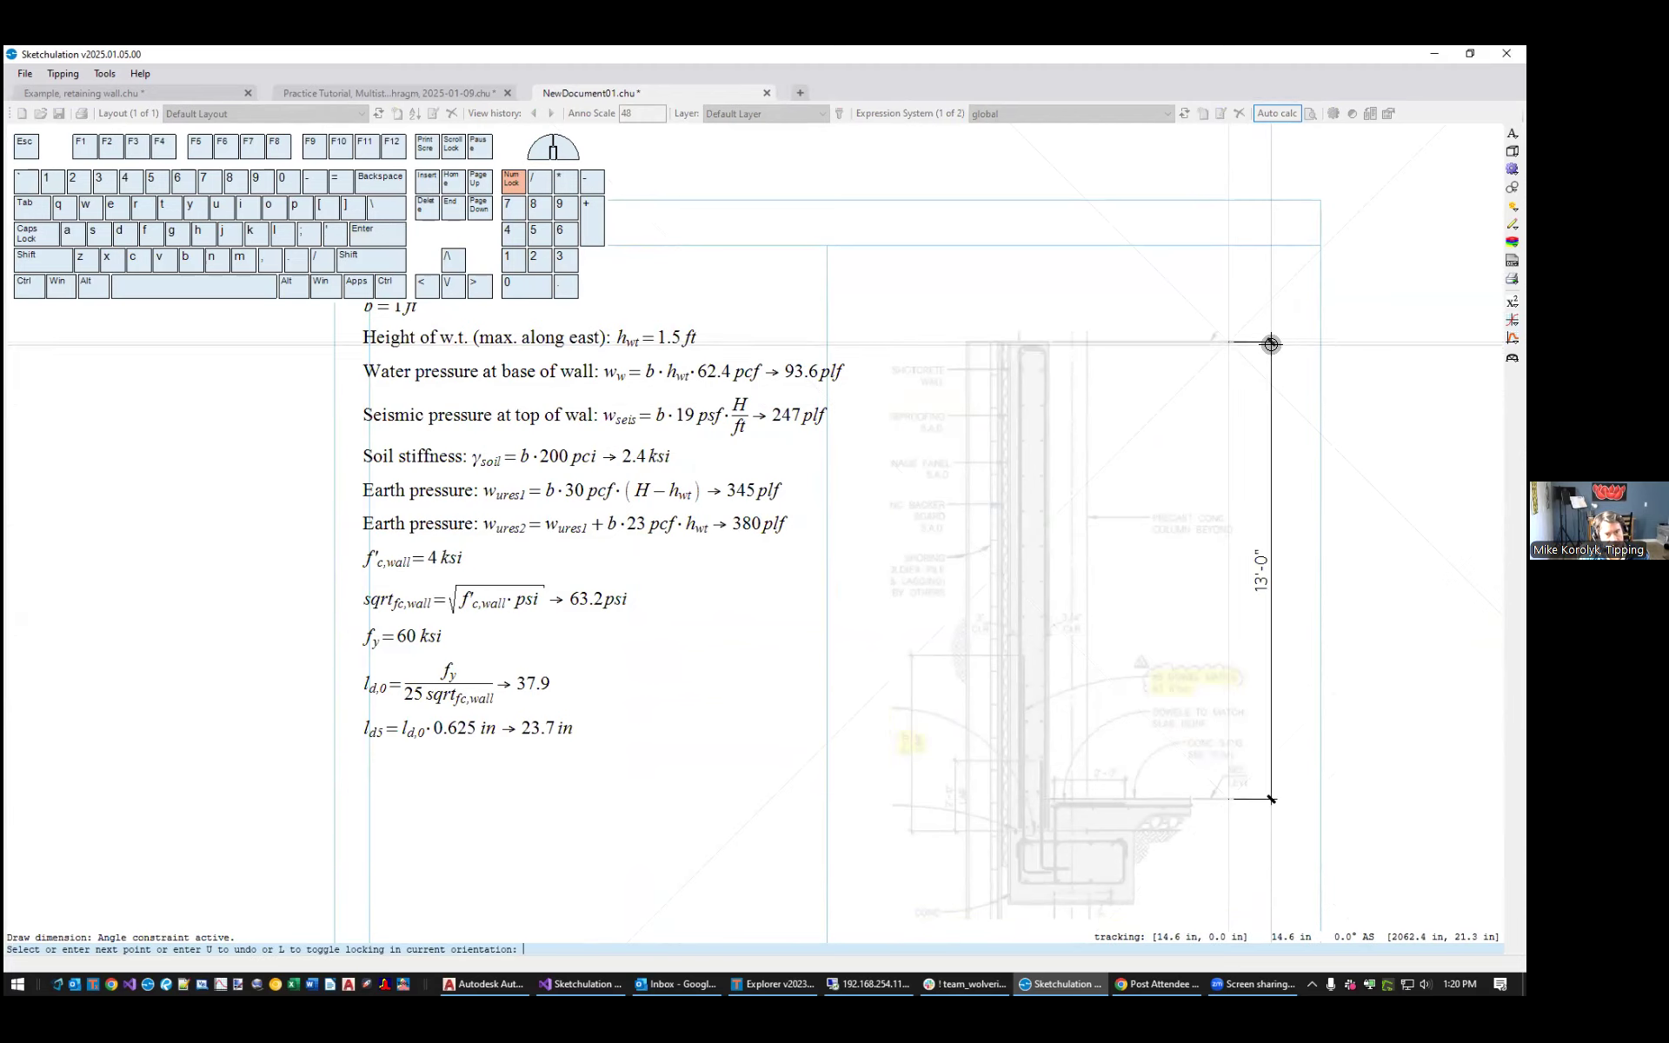
{"action": "left_click", "coordinate": [1271, 343]}
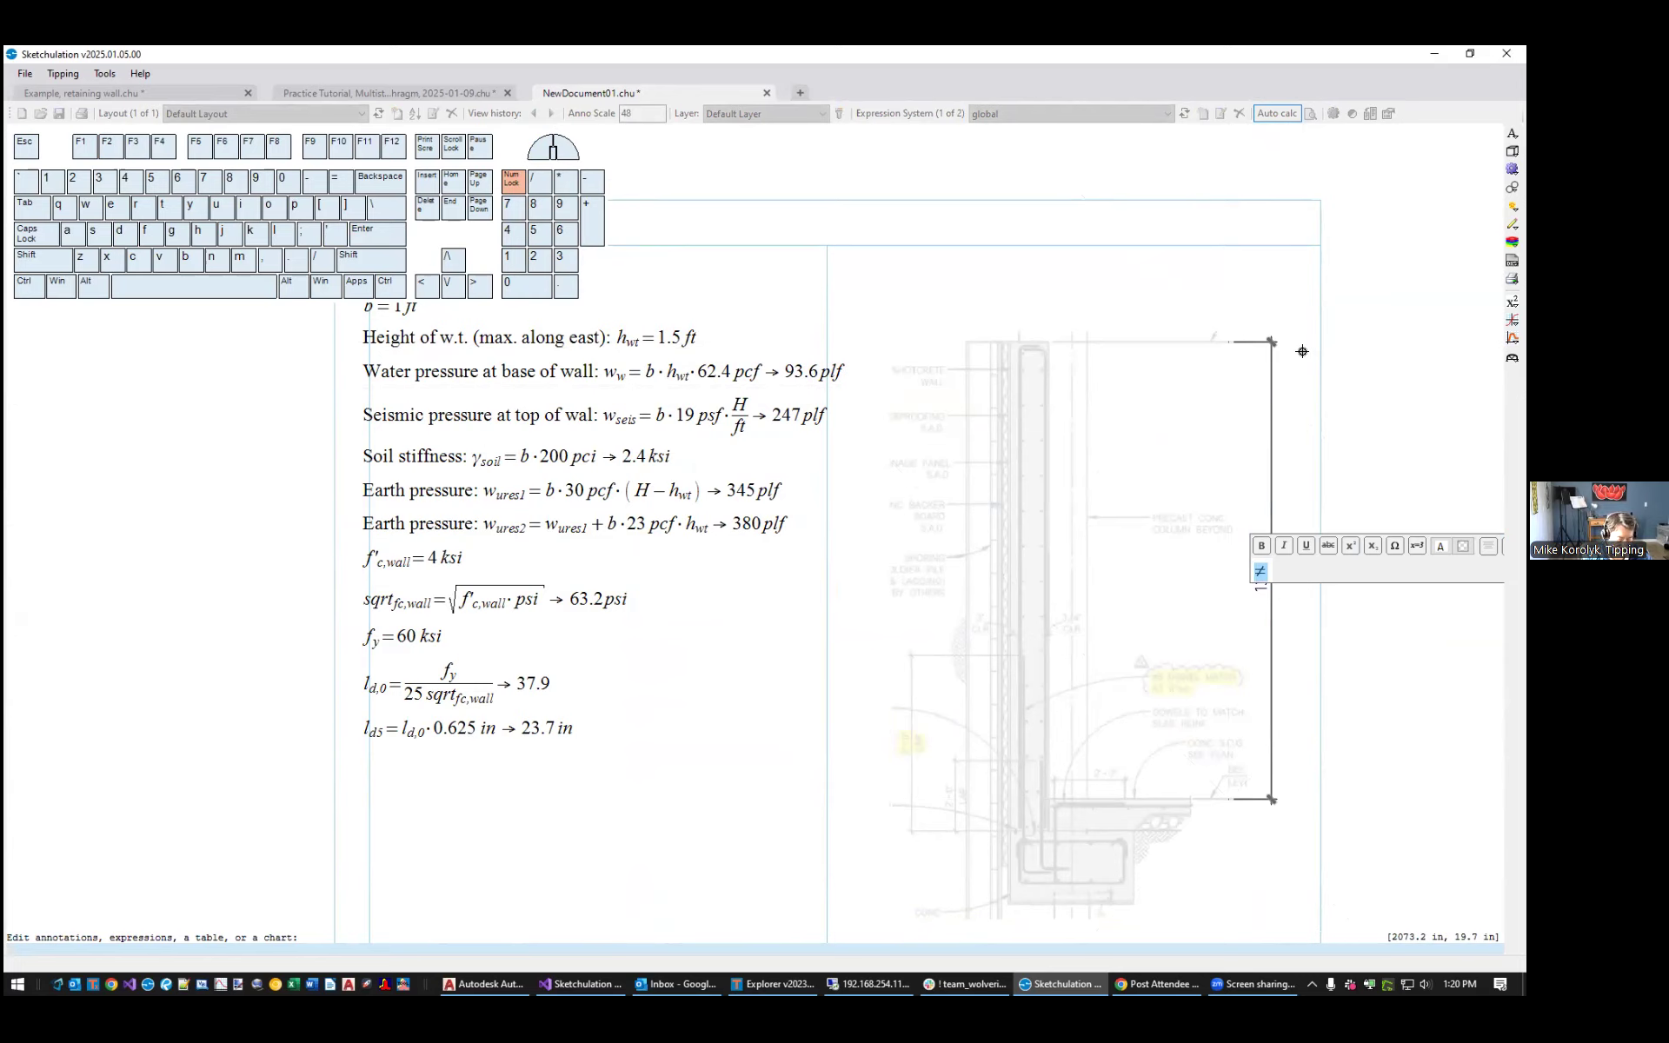
{"action": "left_click", "coordinate": [1298, 587]}
Examine the pasted expressions for the wall height, unit width and water table height
{"action": "mouse_move", "coordinate": [608, 379]}
{"action": "middle_mouse_down"}
{"action": "mouse_move", "coordinate": [812, 428]}
{"action": "mouse_move", "coordinate": [864, 354]}
{"action": "middle_mouse_up"}
{"action": "scroll", "coordinate": [730, 313], "scroll_direction": "down", "scroll_amount": 2}
{"action": "scroll", "coordinate": [726, 321], "scroll_direction": "up", "scroll_amount": 3}
{"action": "left_click", "coordinate": [718, 327]}
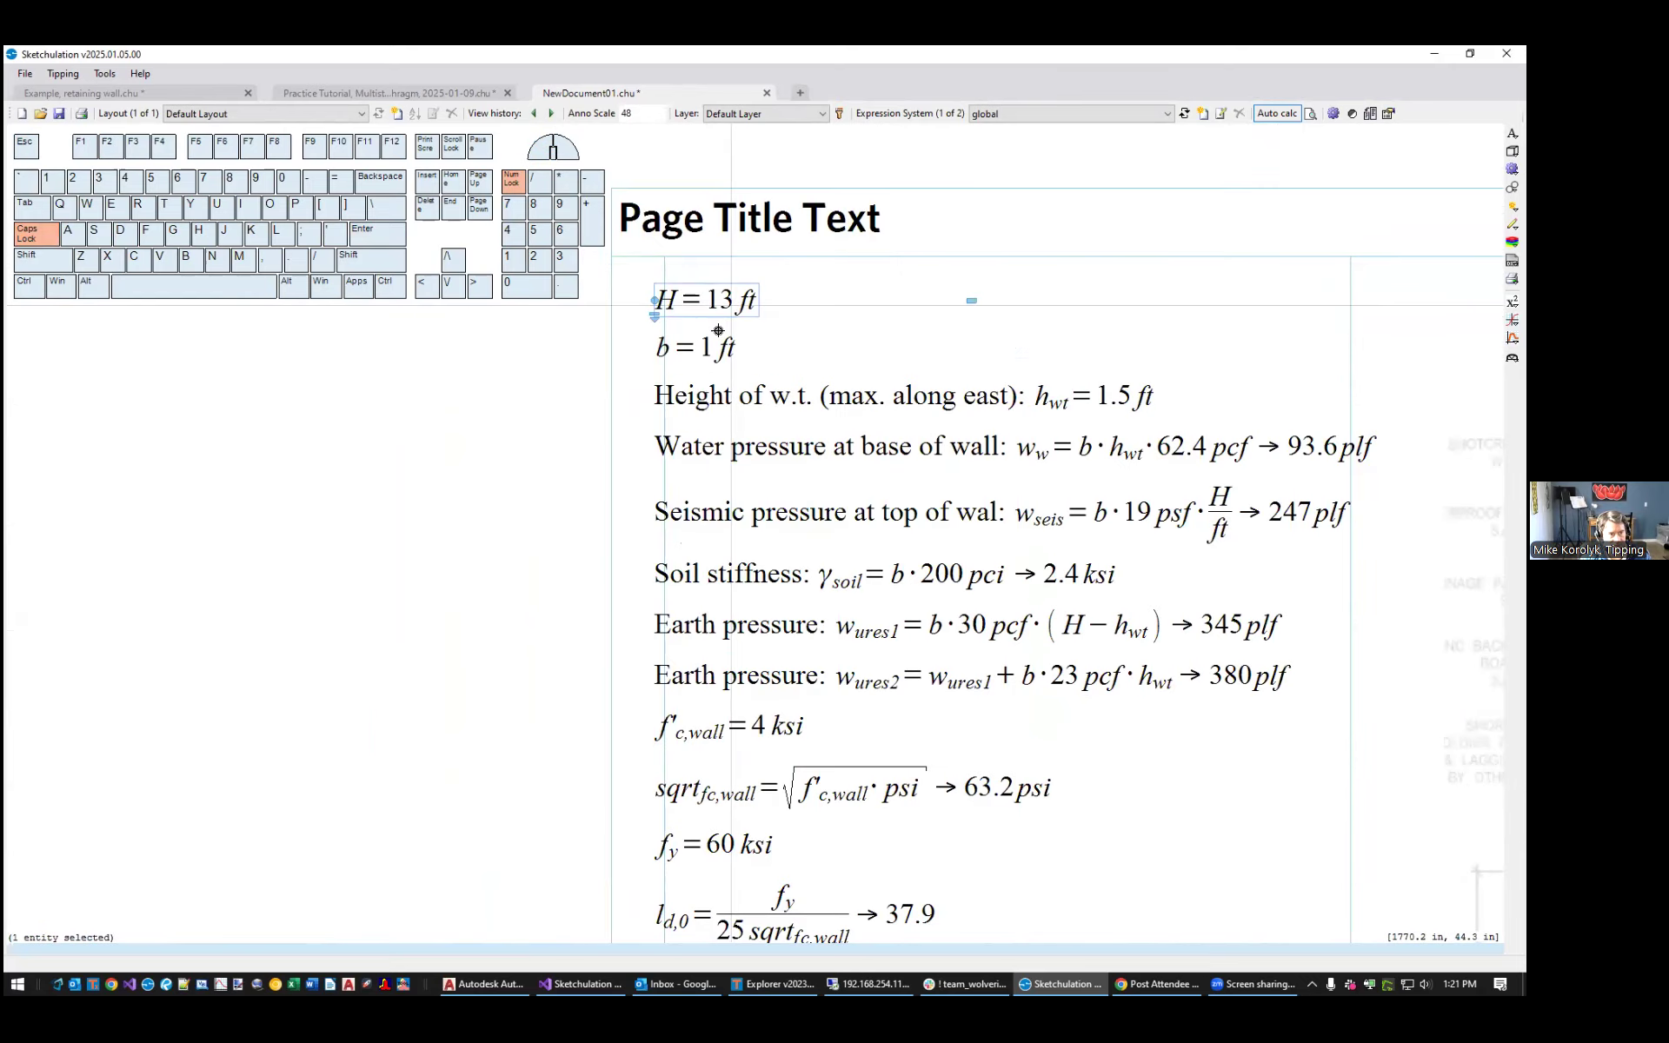
{"action": "scroll", "coordinate": [717, 331], "scroll_direction": "down", "scroll_amount": 2}
{"action": "scroll", "coordinate": [714, 338], "scroll_direction": "up", "scroll_amount": 3}
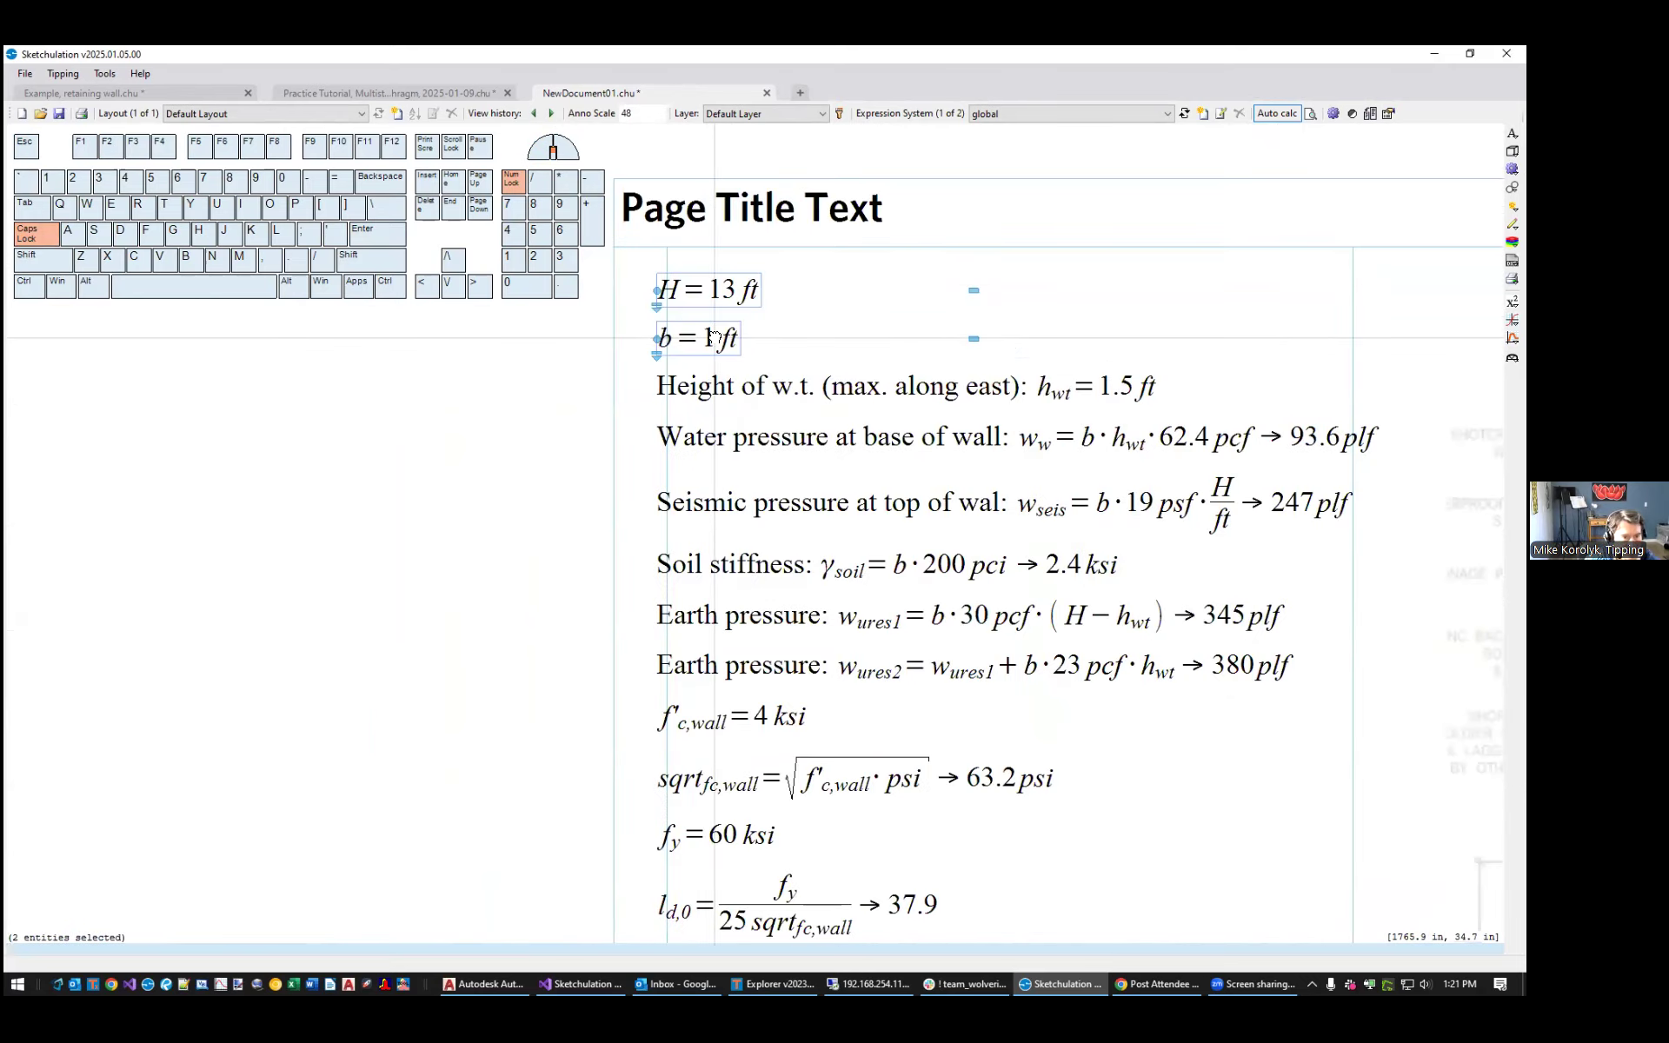
{"action": "key", "text": "Escape"}
{"action": "key", "text": "Escape"}
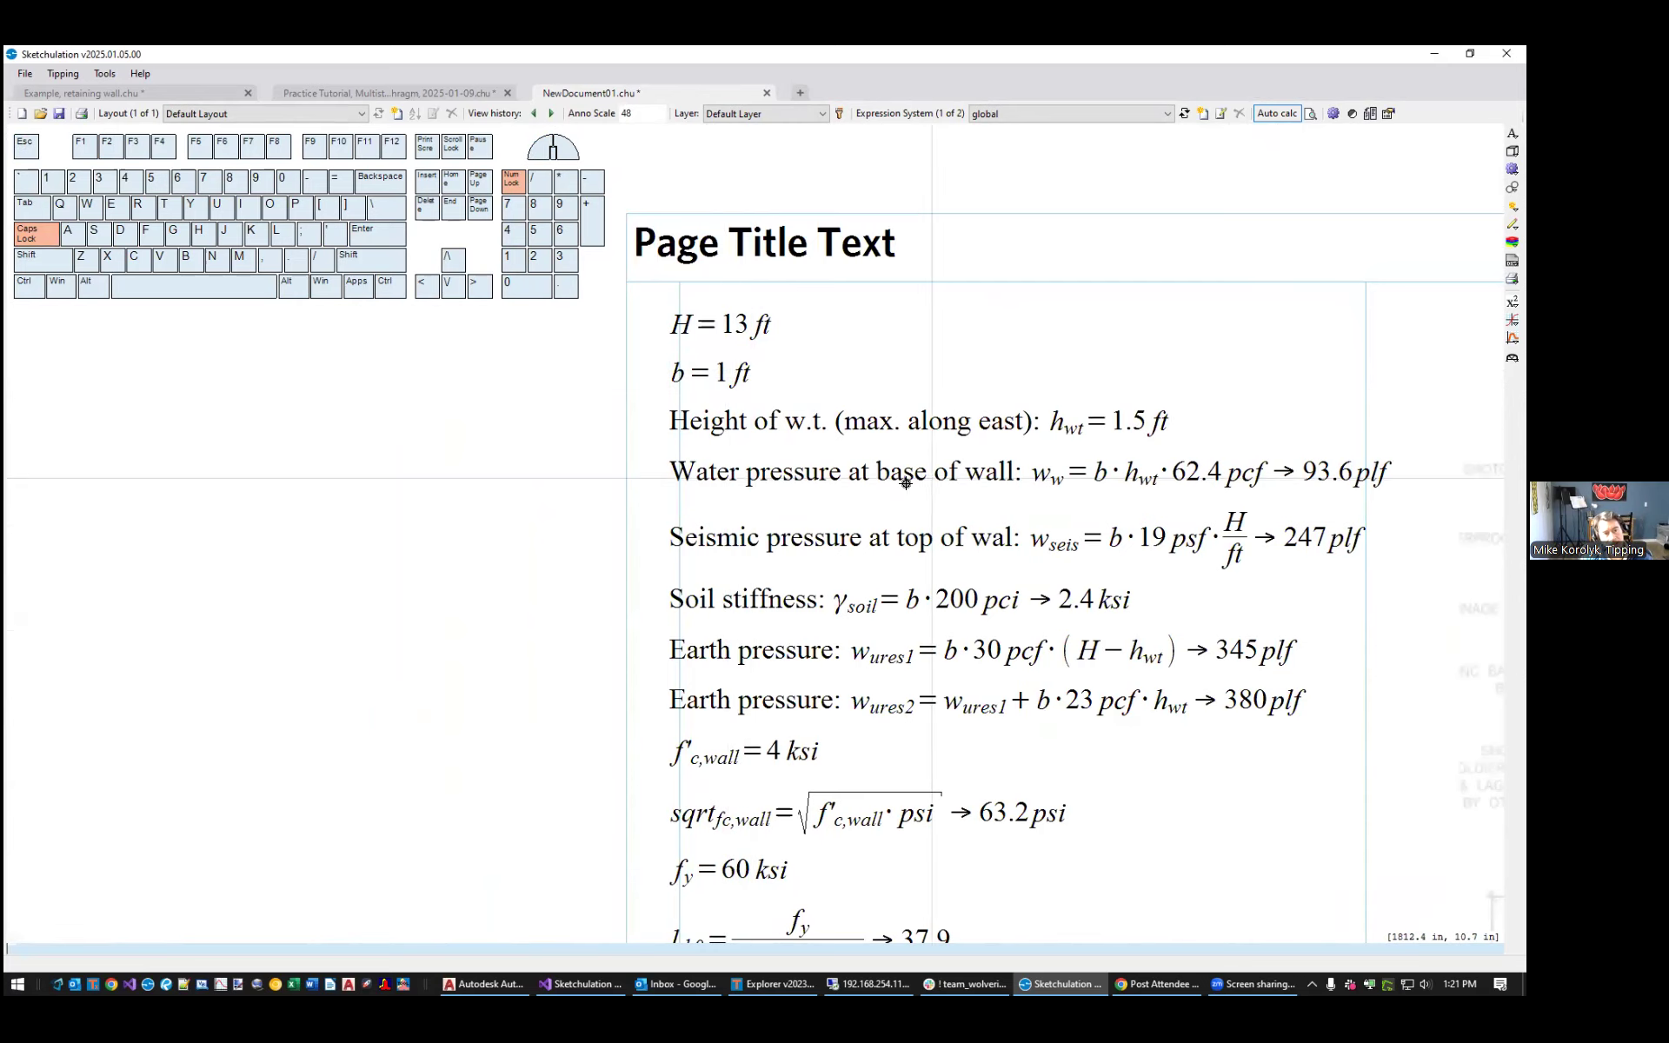
{"action": "left_click", "coordinate": [787, 421]}
{"action": "scroll", "coordinate": [1042, 512], "scroll_direction": "down", "scroll_amount": 2}
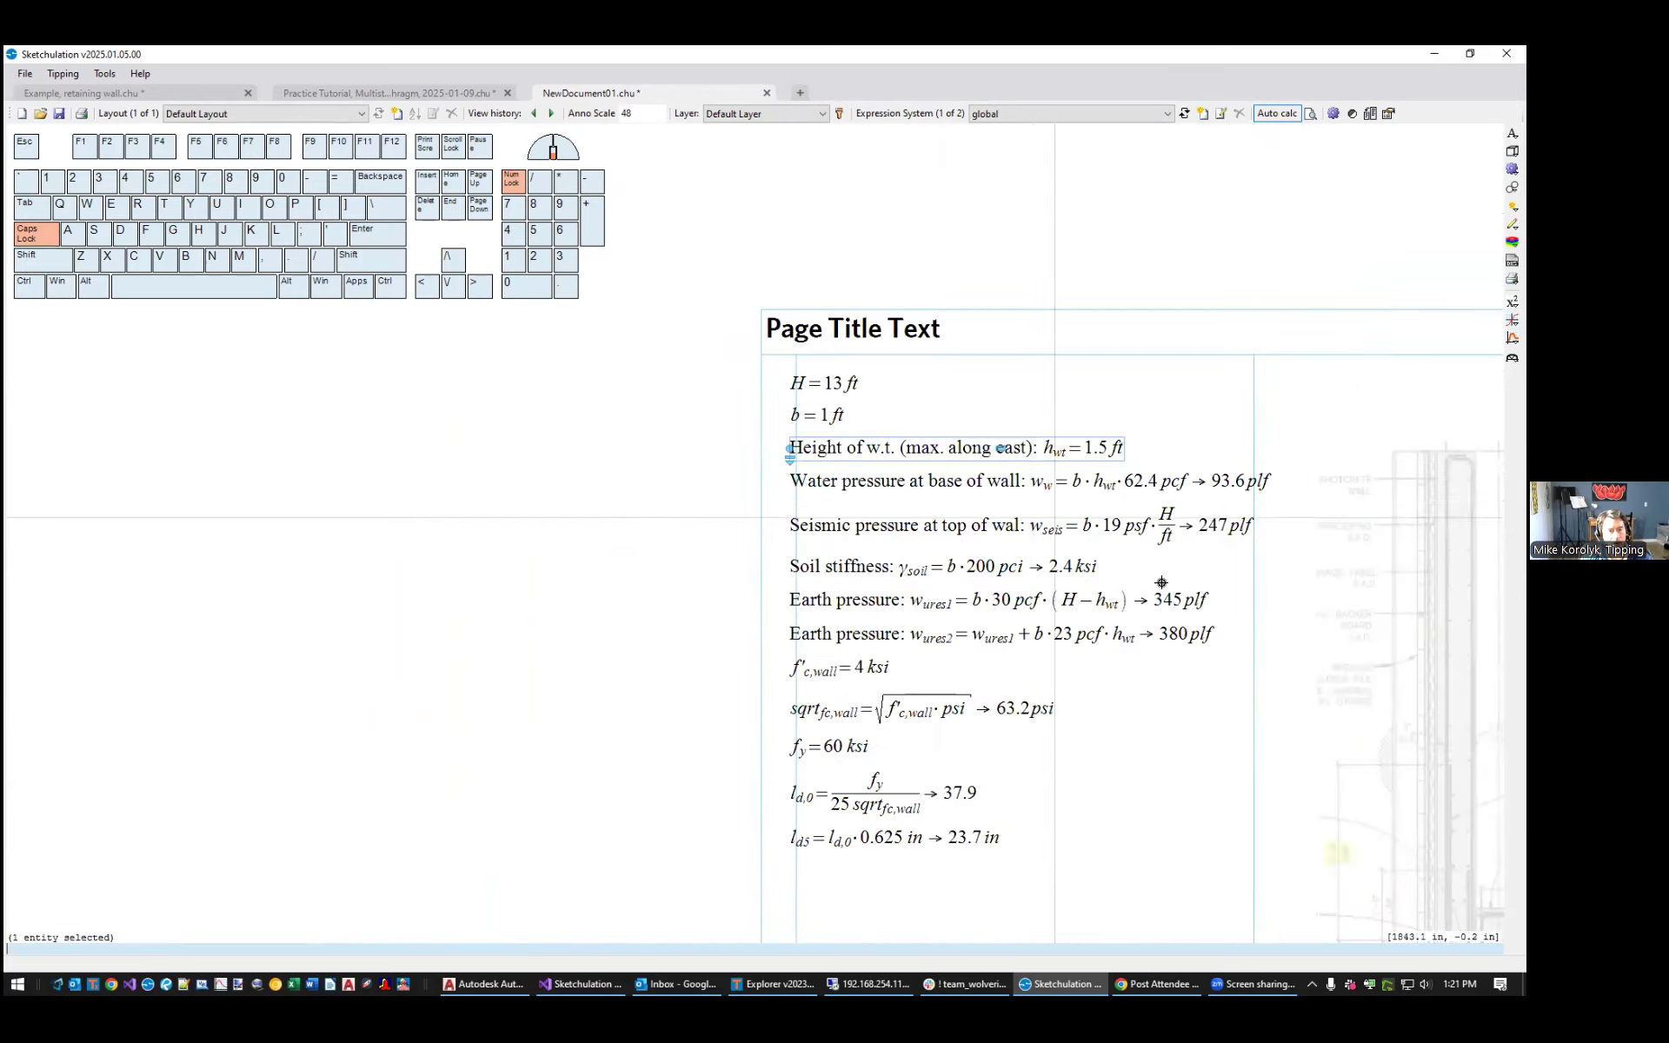
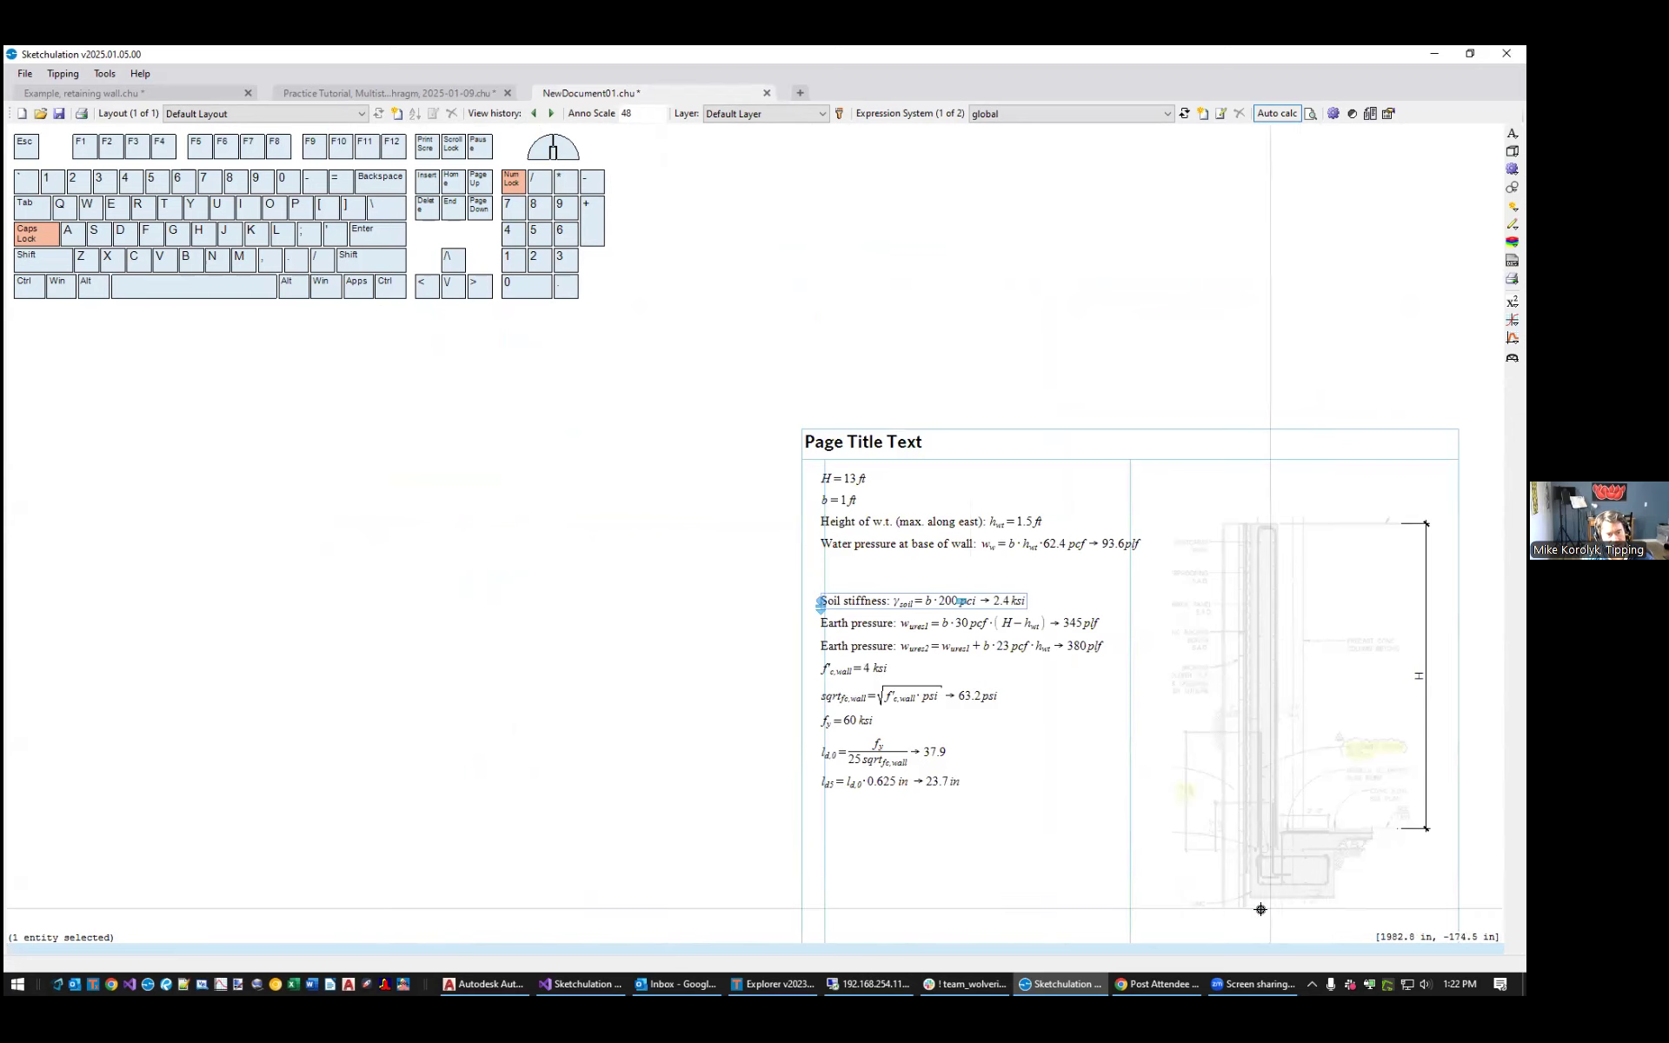
Examine the soil stiffness expression and the first earth pressure expression, including its unit width, soil load and wall height terms
{"action": "scroll", "coordinate": [934, 626], "scroll_direction": "up", "scroll_amount": 1}
{"action": "left_click", "coordinate": [905, 619]}
{"action": "middle_click_drag", "start_coordinate": [1031, 636], "coordinate": [947, 614]}
{"action": "scroll", "coordinate": [947, 613], "scroll_direction": "up", "scroll_amount": 1}
{"action": "scroll", "coordinate": [881, 598], "scroll_direction": "up", "scroll_amount": 1}
{"action": "scroll", "coordinate": [834, 590], "scroll_direction": "down", "scroll_amount": 1}
{"action": "key", "text": "Escape"}
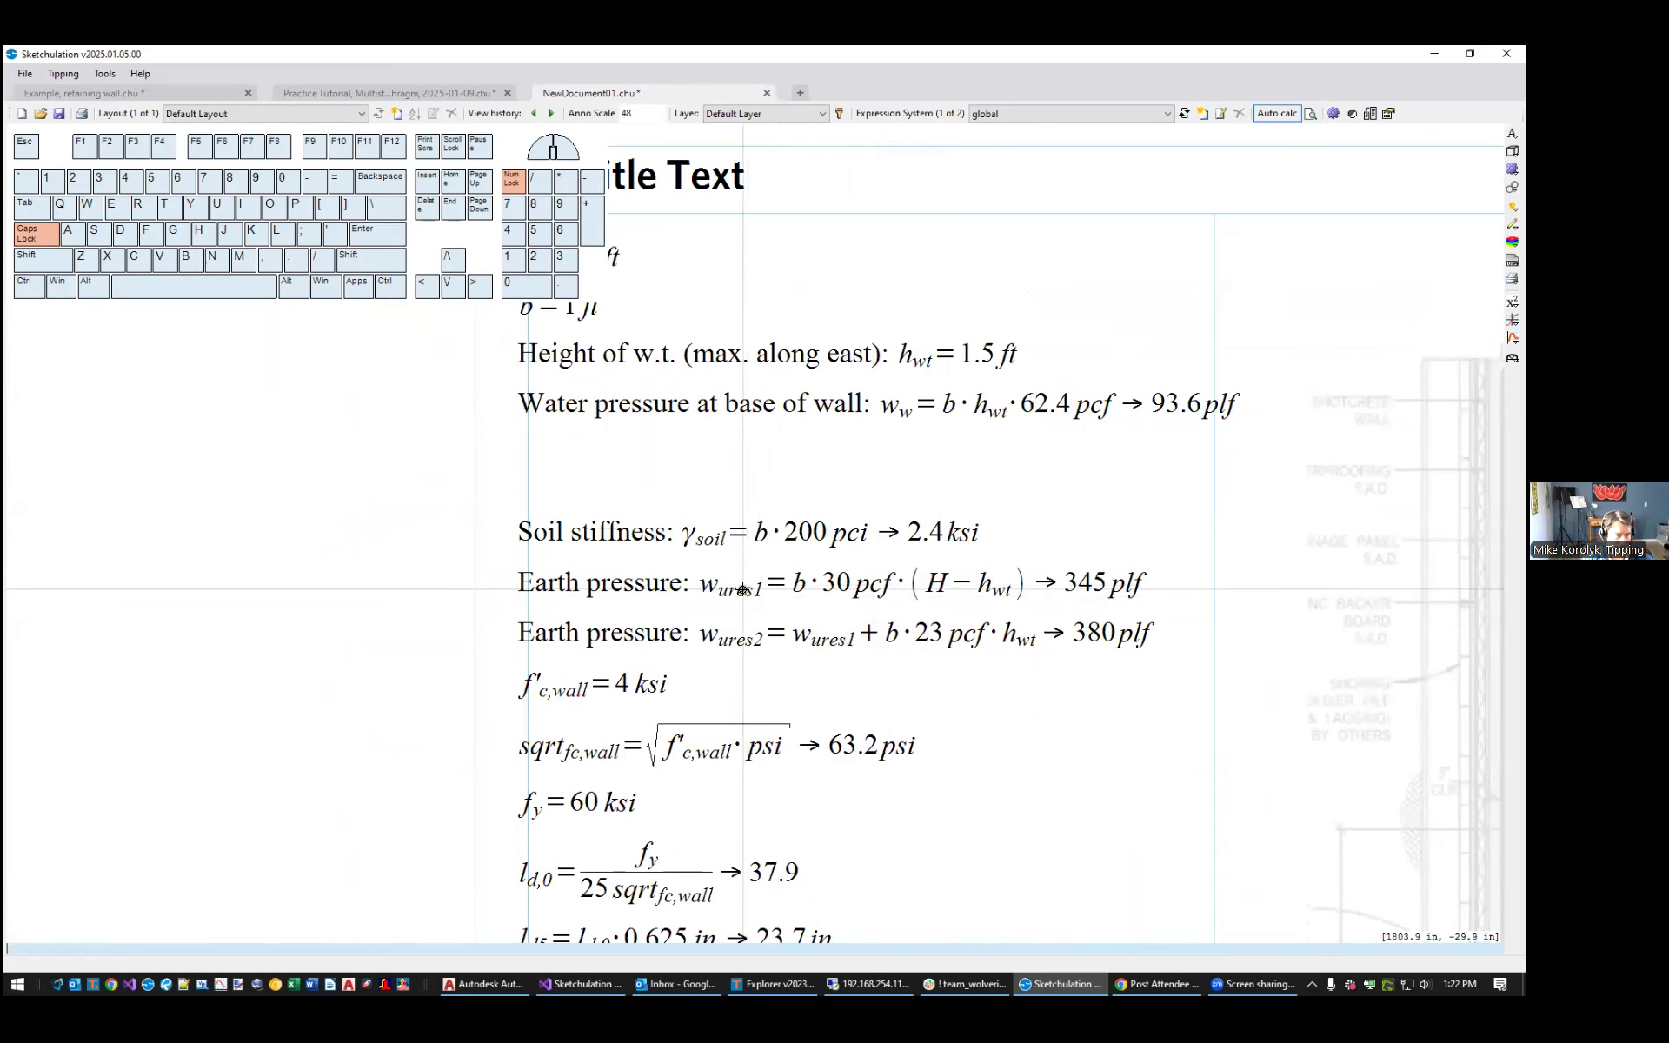
{"action": "scroll", "coordinate": [743, 589], "scroll_direction": "up", "scroll_amount": 1}
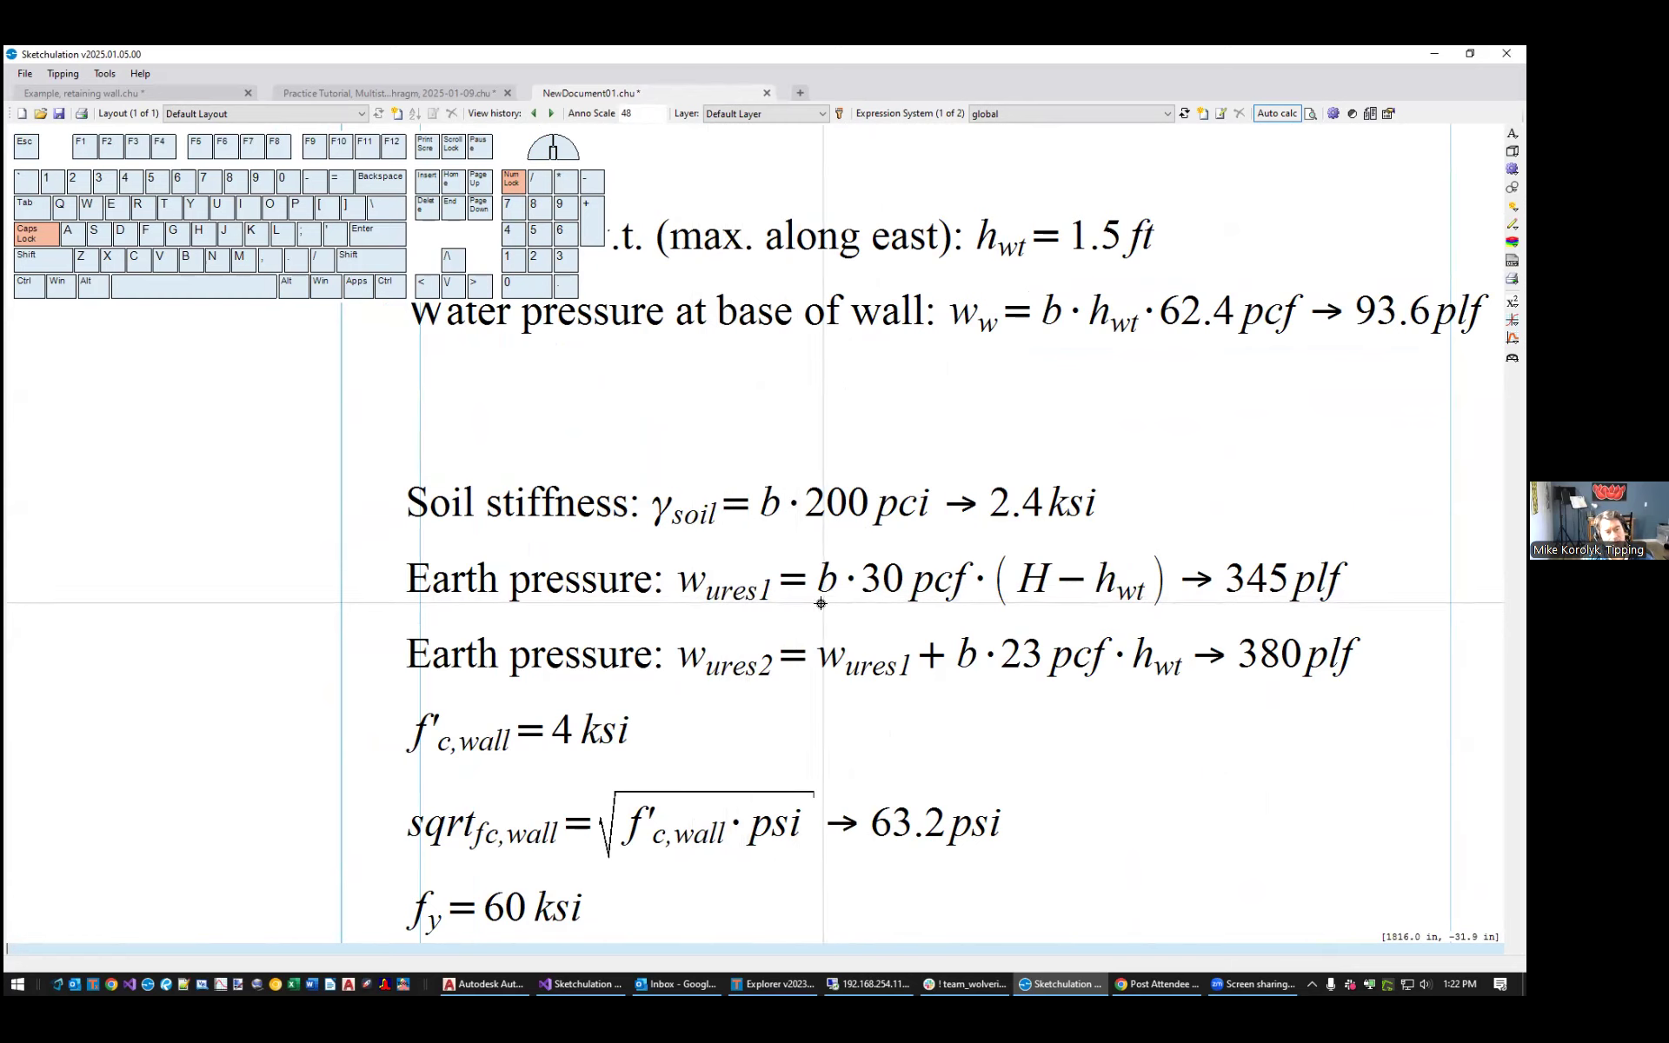
{"action": "middle_click_drag", "start_coordinate": [1097, 602], "coordinate": [711, 571]}
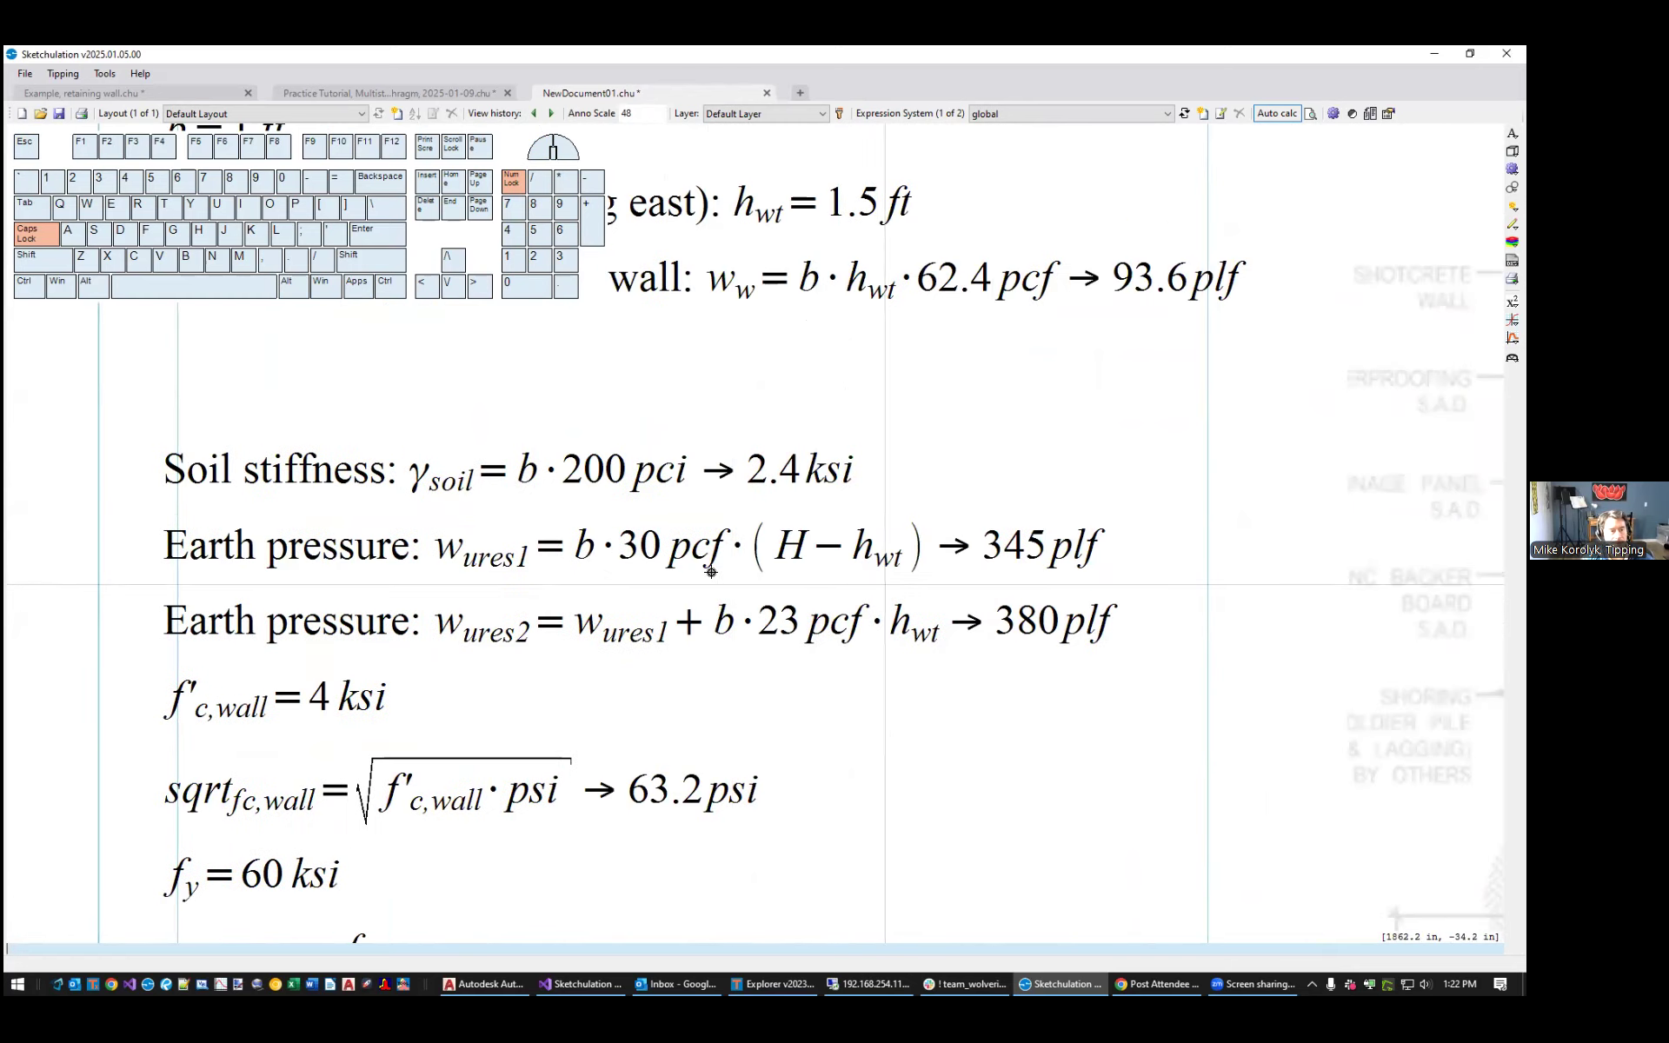
{"action": "left_click", "coordinate": [597, 546]}
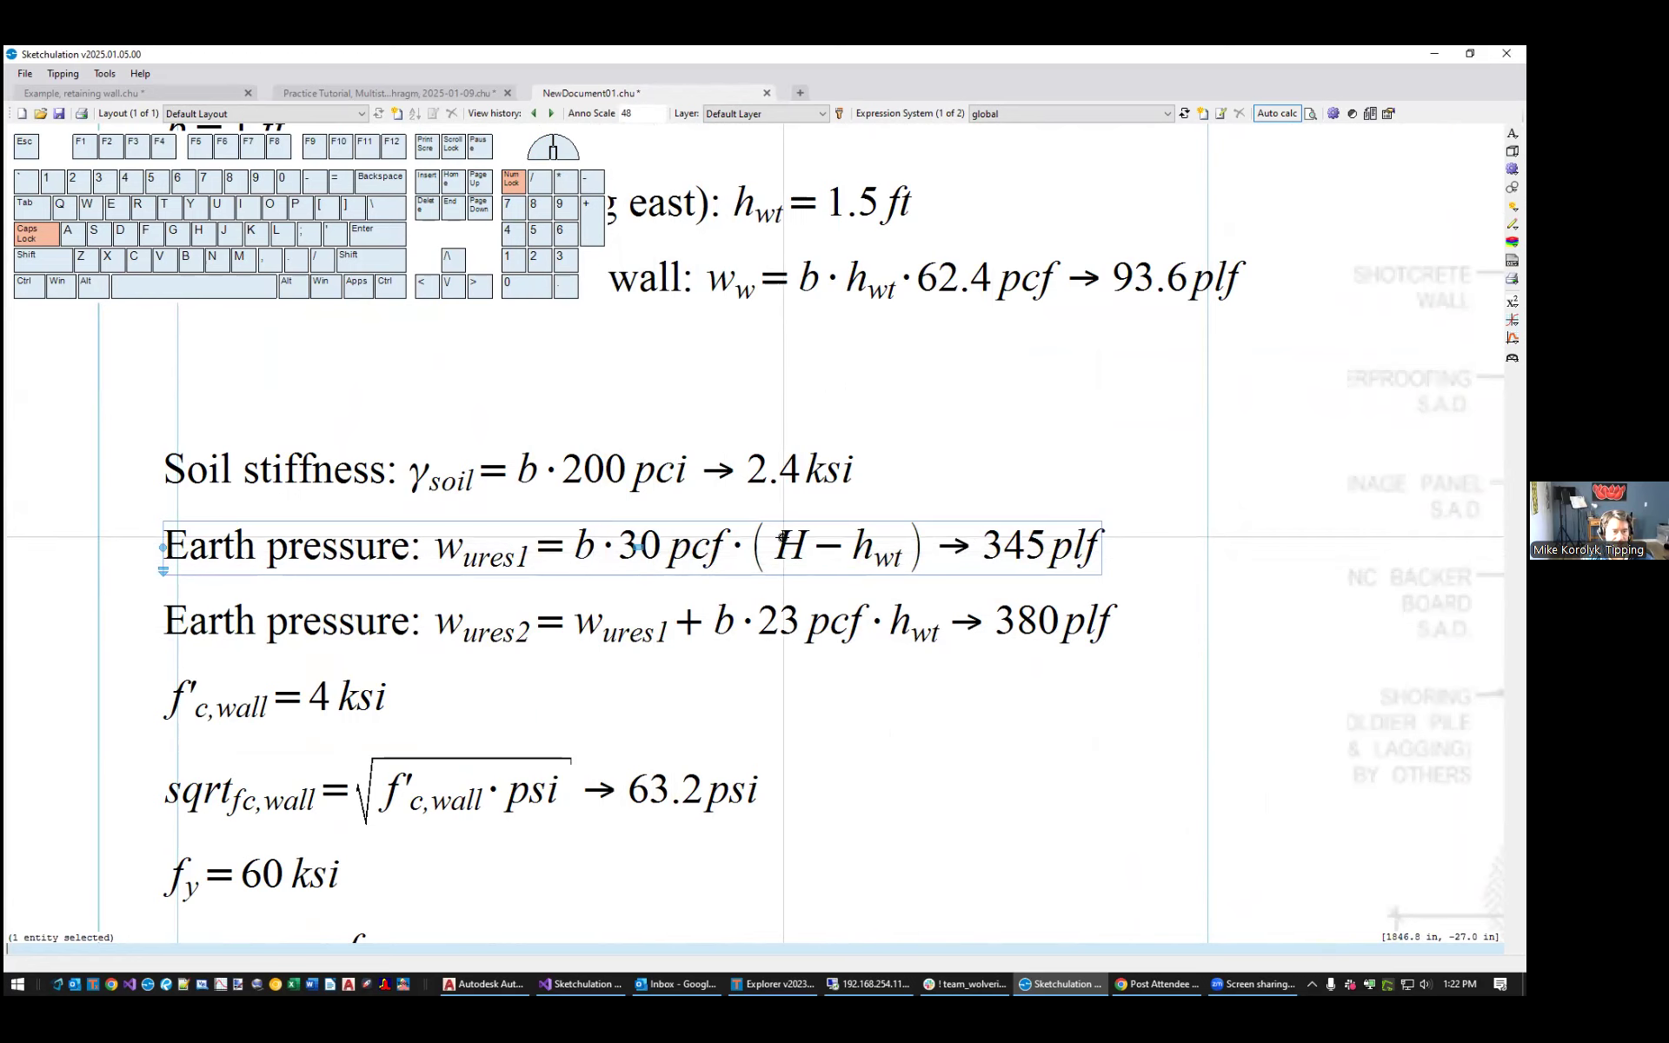
{"action": "scroll", "coordinate": [798, 546], "scroll_direction": "down", "scroll_amount": 3}
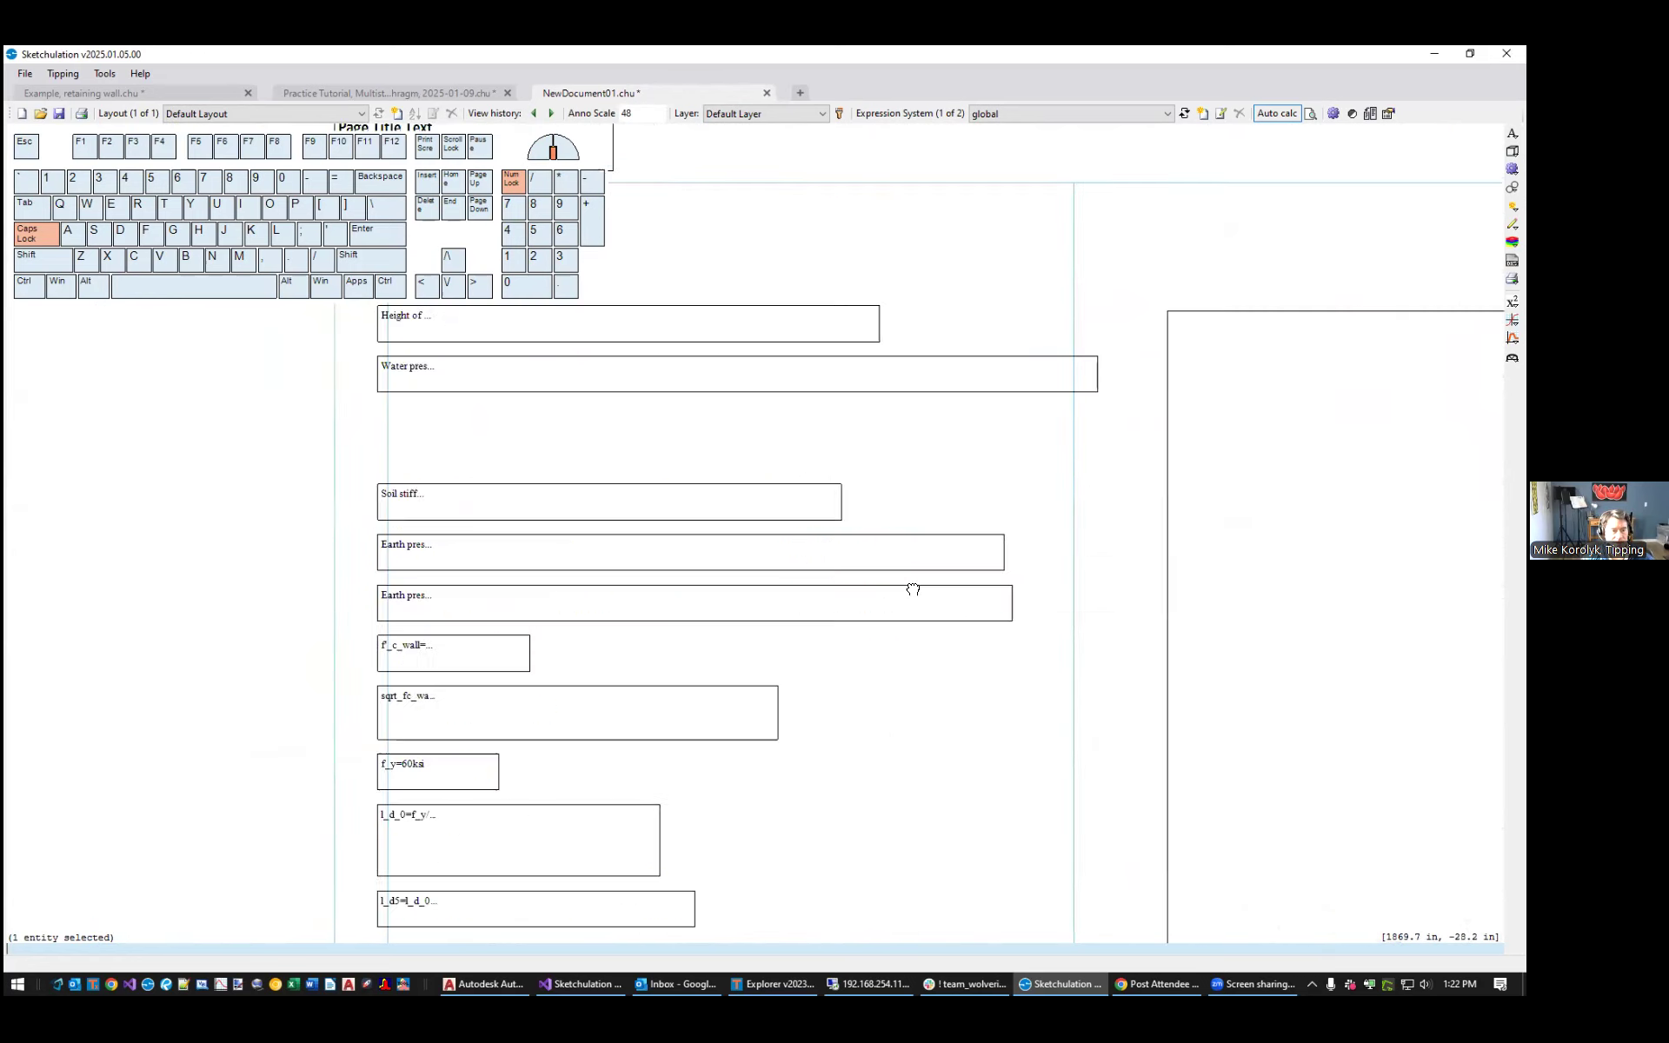
{"action": "middle_click_drag", "start_coordinate": [918, 652], "coordinate": [954, 575]}
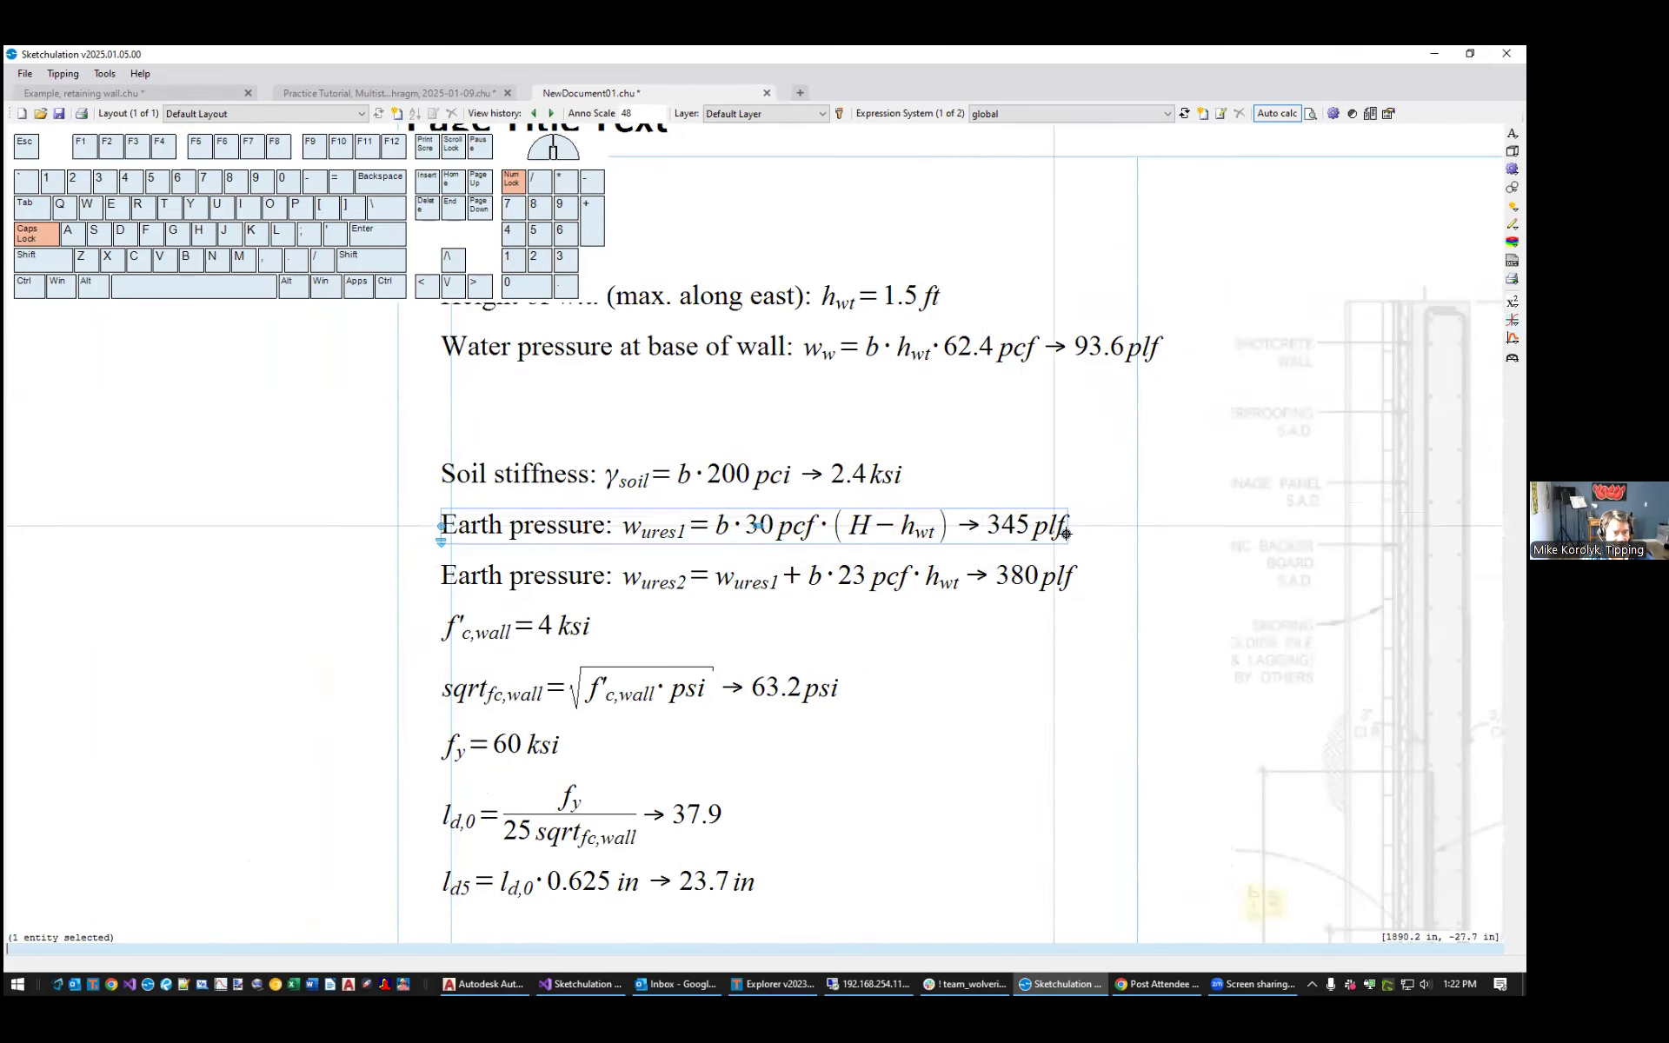
{"action": "scroll", "coordinate": [1058, 571], "scroll_direction": "down", "scroll_amount": 1}
{"action": "middle_click_drag", "start_coordinate": [1084, 577], "coordinate": [1017, 536]}
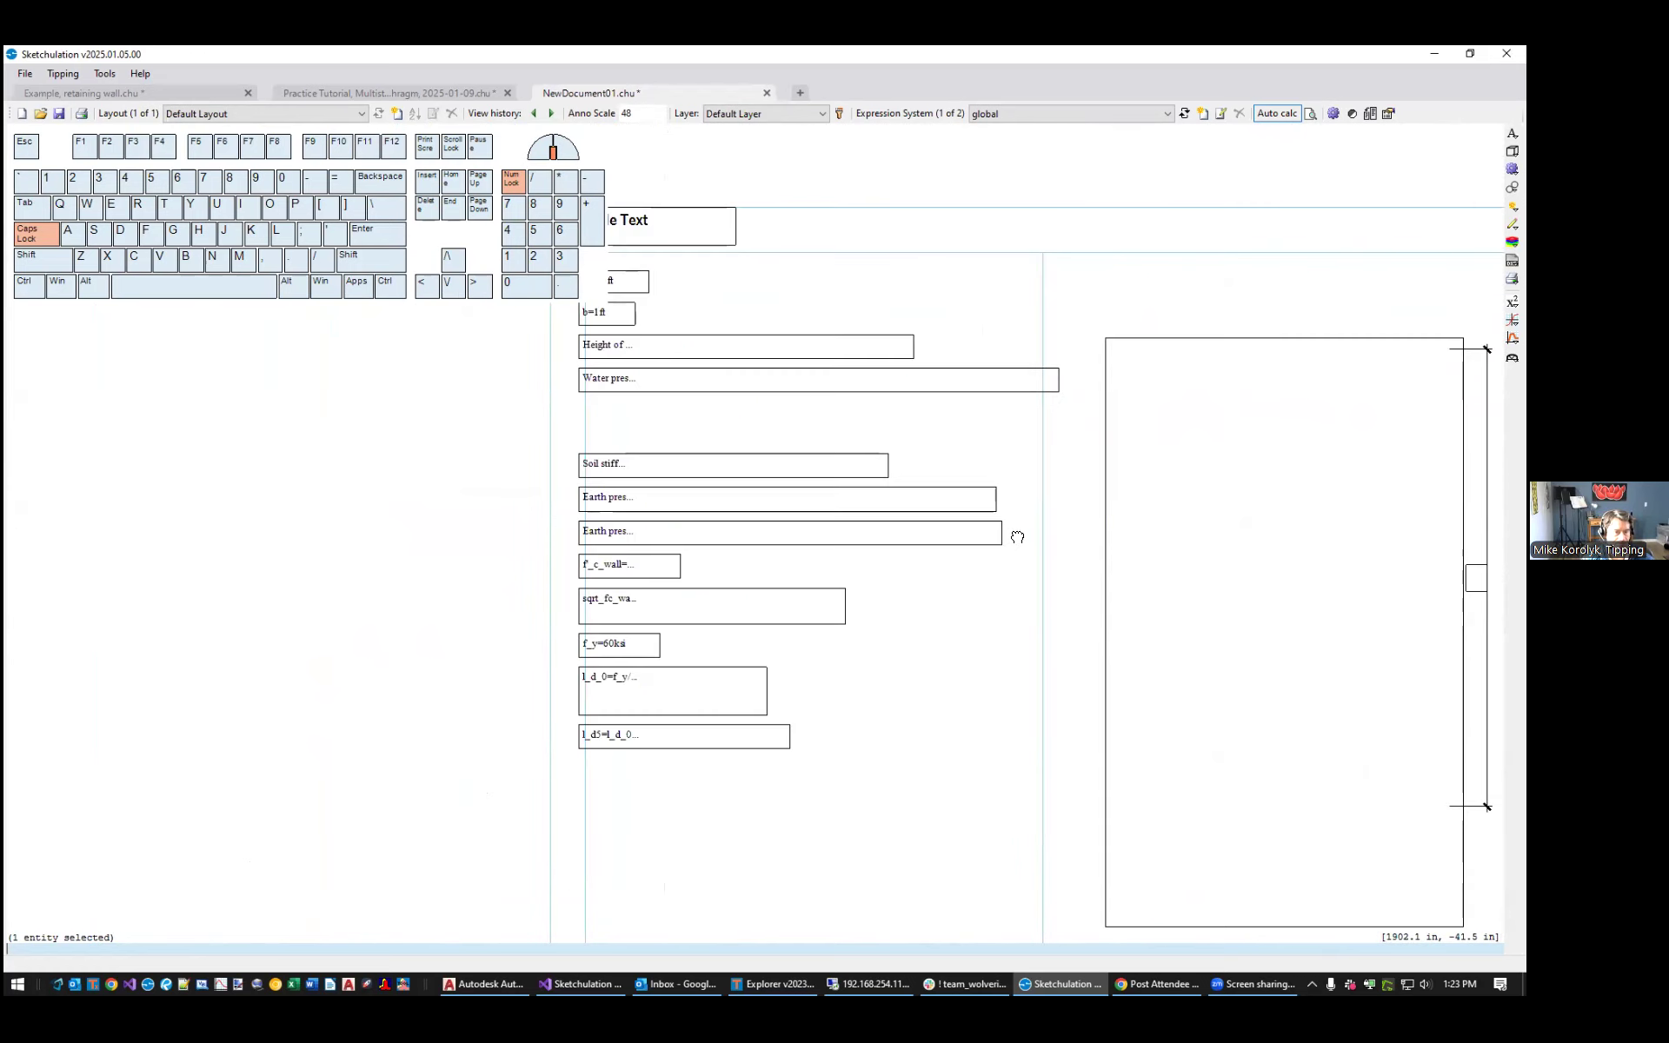
{"action": "scroll", "coordinate": [679, 503], "scroll_direction": "up", "scroll_amount": 1}
Examine the second earth pressure expression, which adds the load over the water table height to the first pressure
{"action": "key", "text": "Escape"}
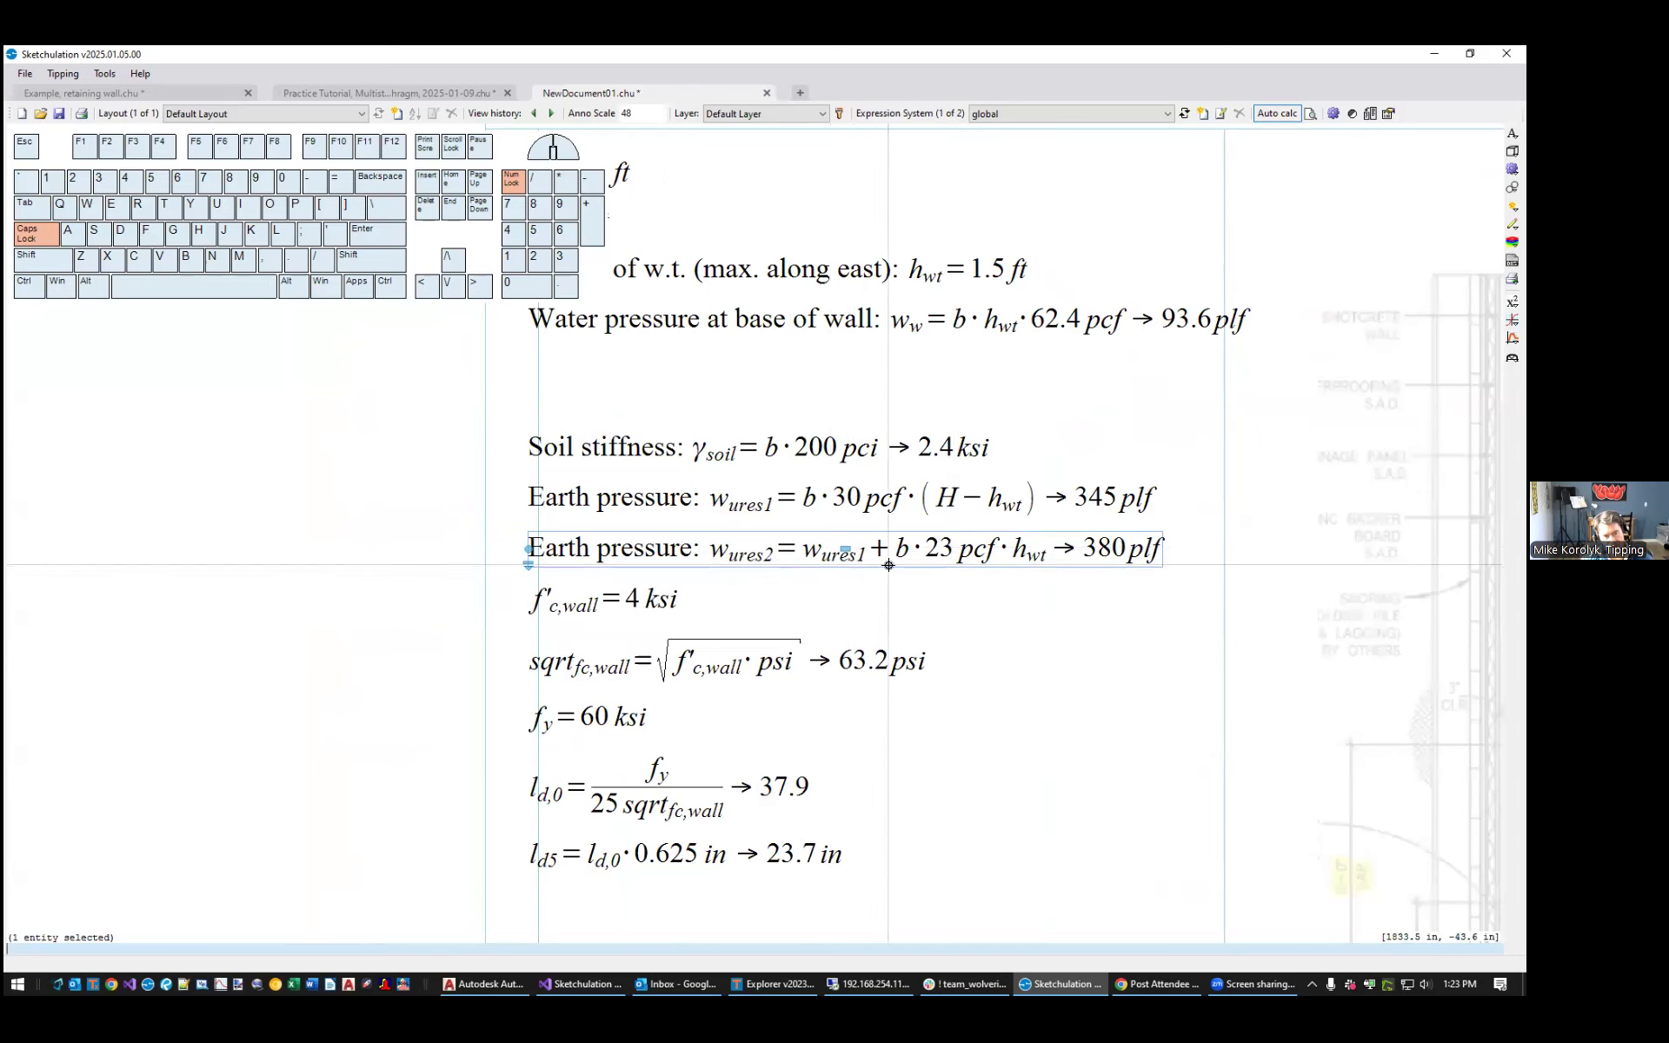
{"action": "middle_click_drag", "start_coordinate": [886, 565], "coordinate": [821, 602]}
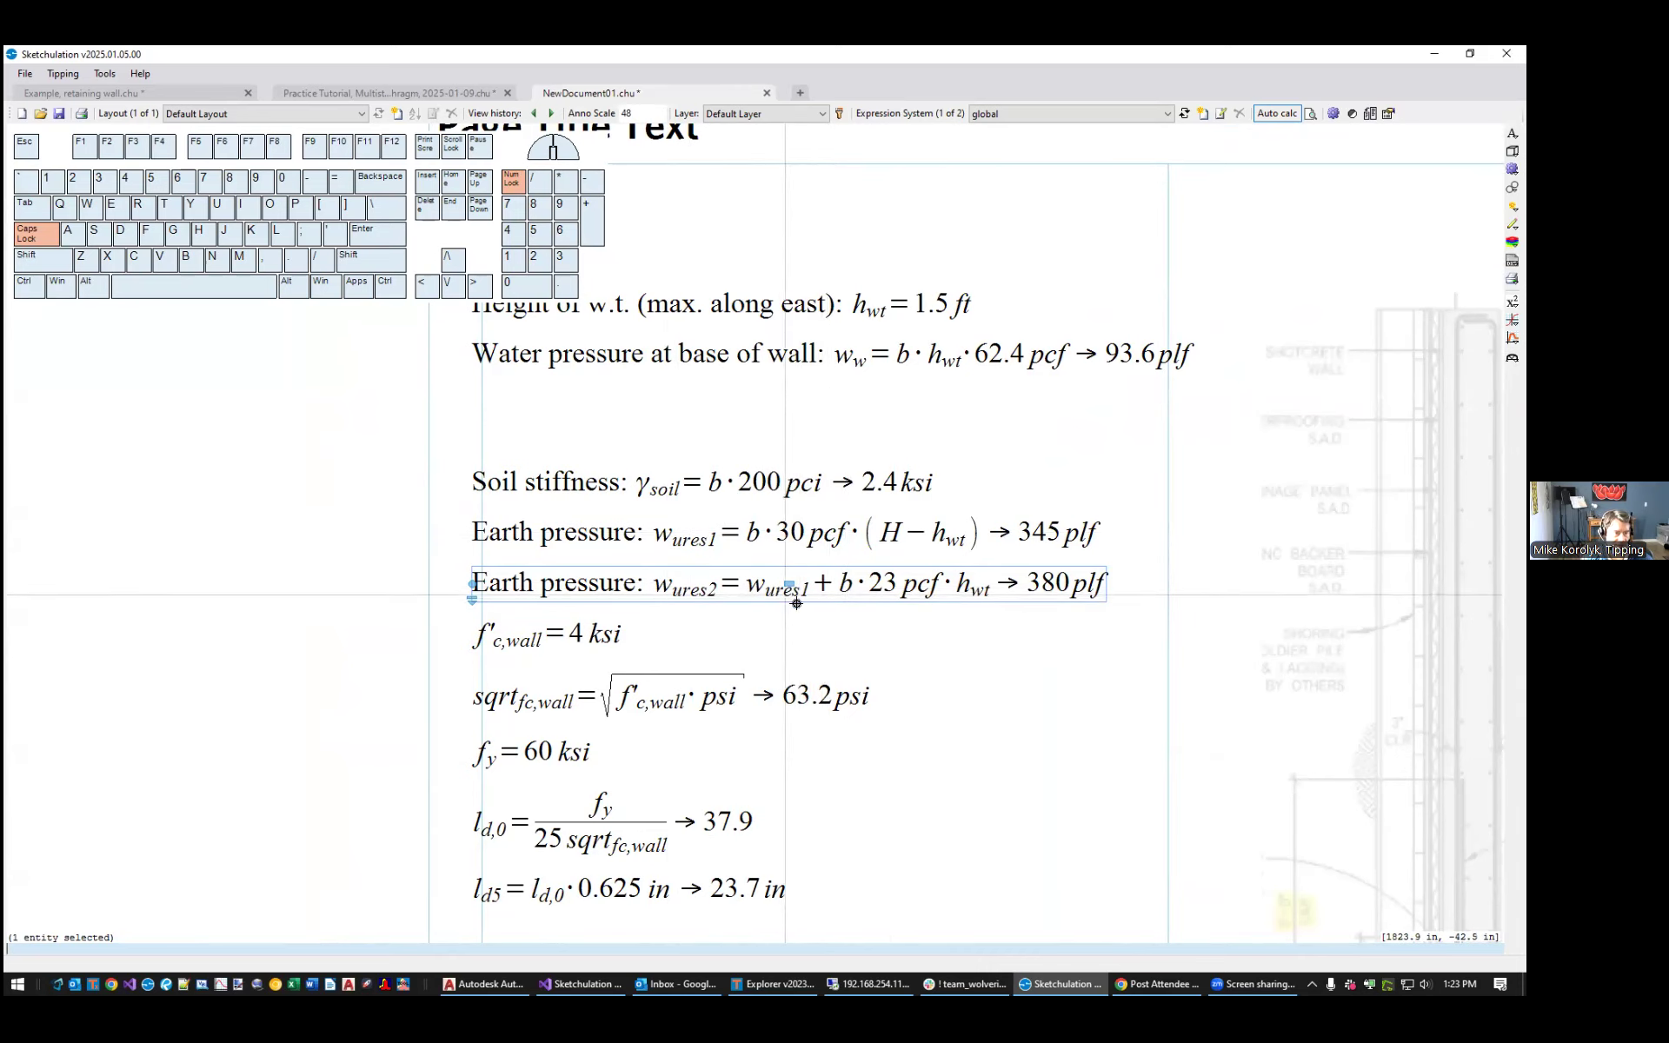
{"action": "scroll", "coordinate": [794, 597], "scroll_direction": "up", "scroll_amount": 2}
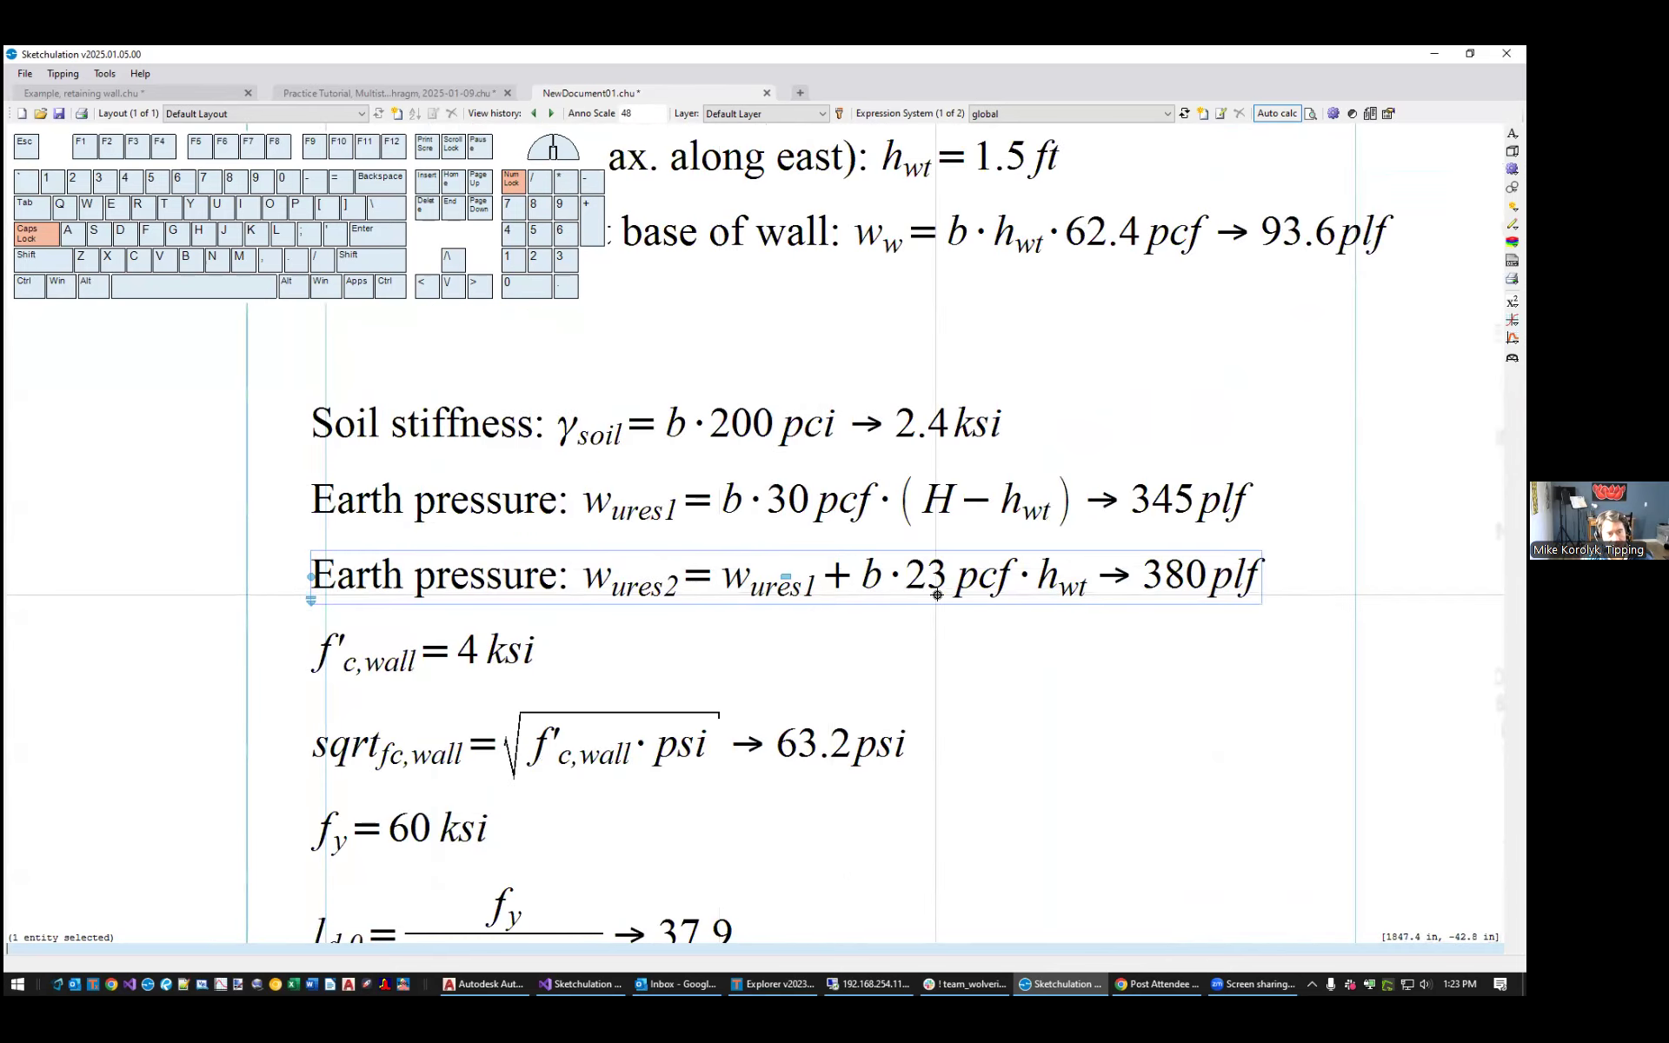
{"action": "scroll", "coordinate": [937, 595], "scroll_direction": "down", "scroll_amount": 2}
{"action": "middle_click_drag", "start_coordinate": [960, 605], "coordinate": [866, 591]}
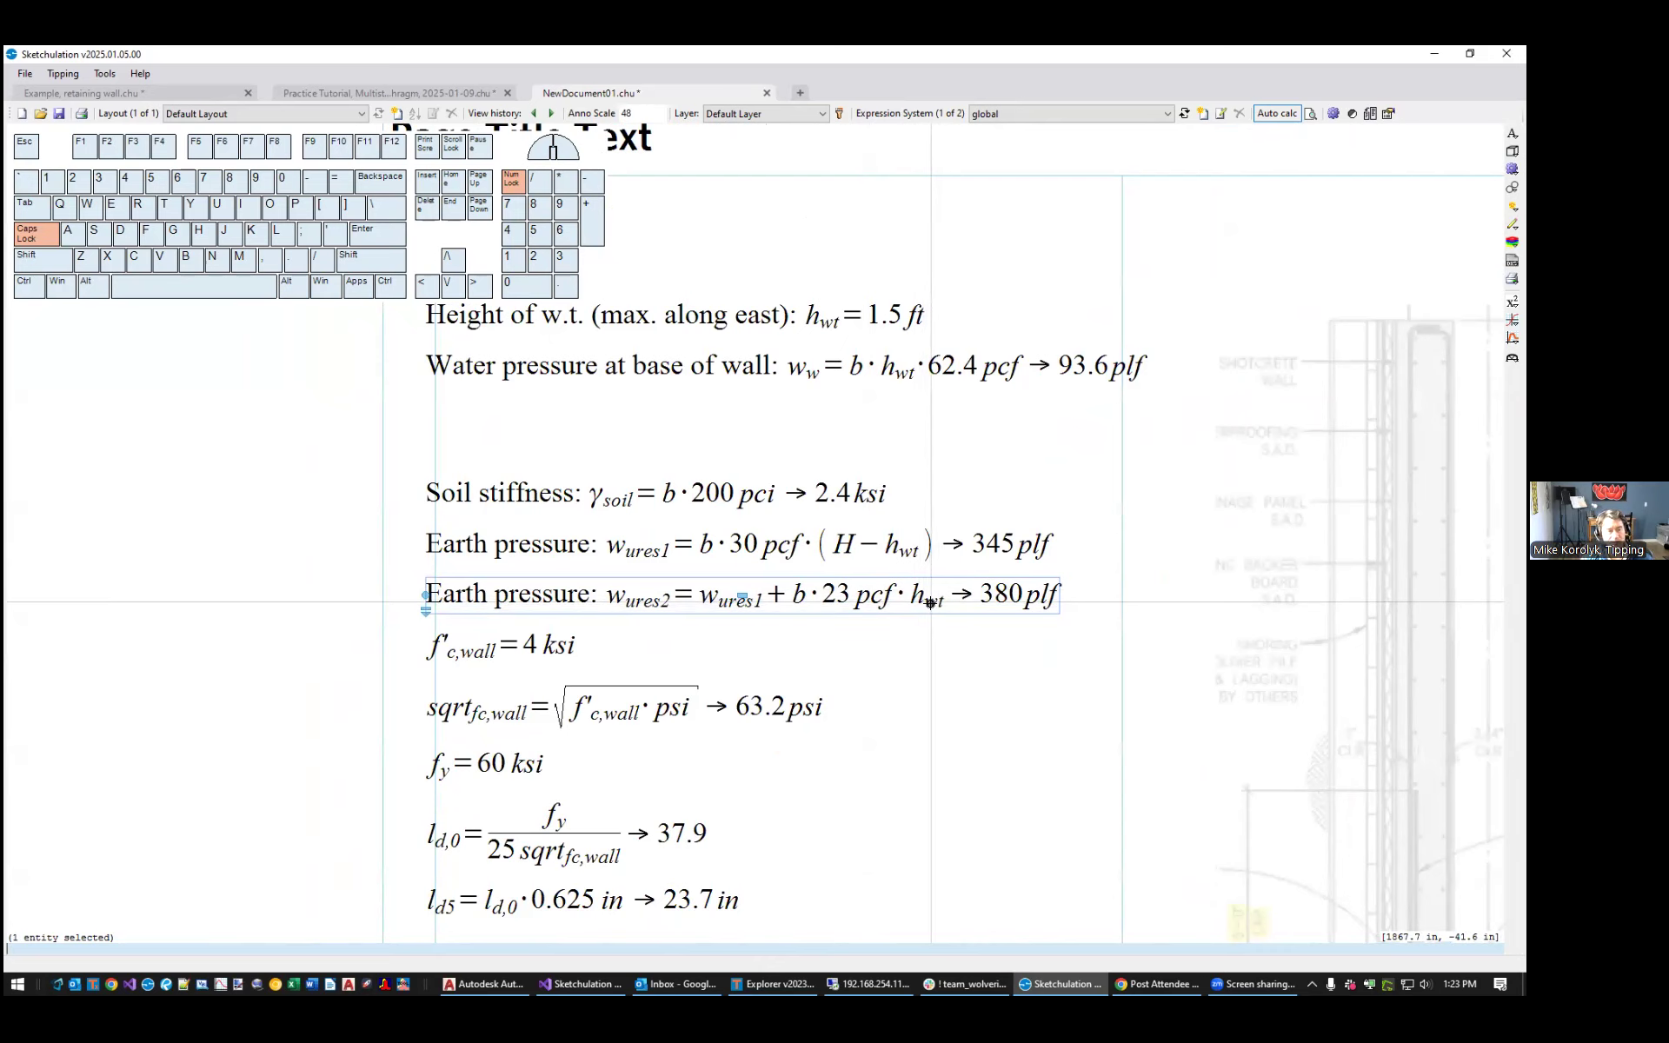
{"action": "scroll", "coordinate": [930, 602], "scroll_direction": "down", "scroll_amount": 2}
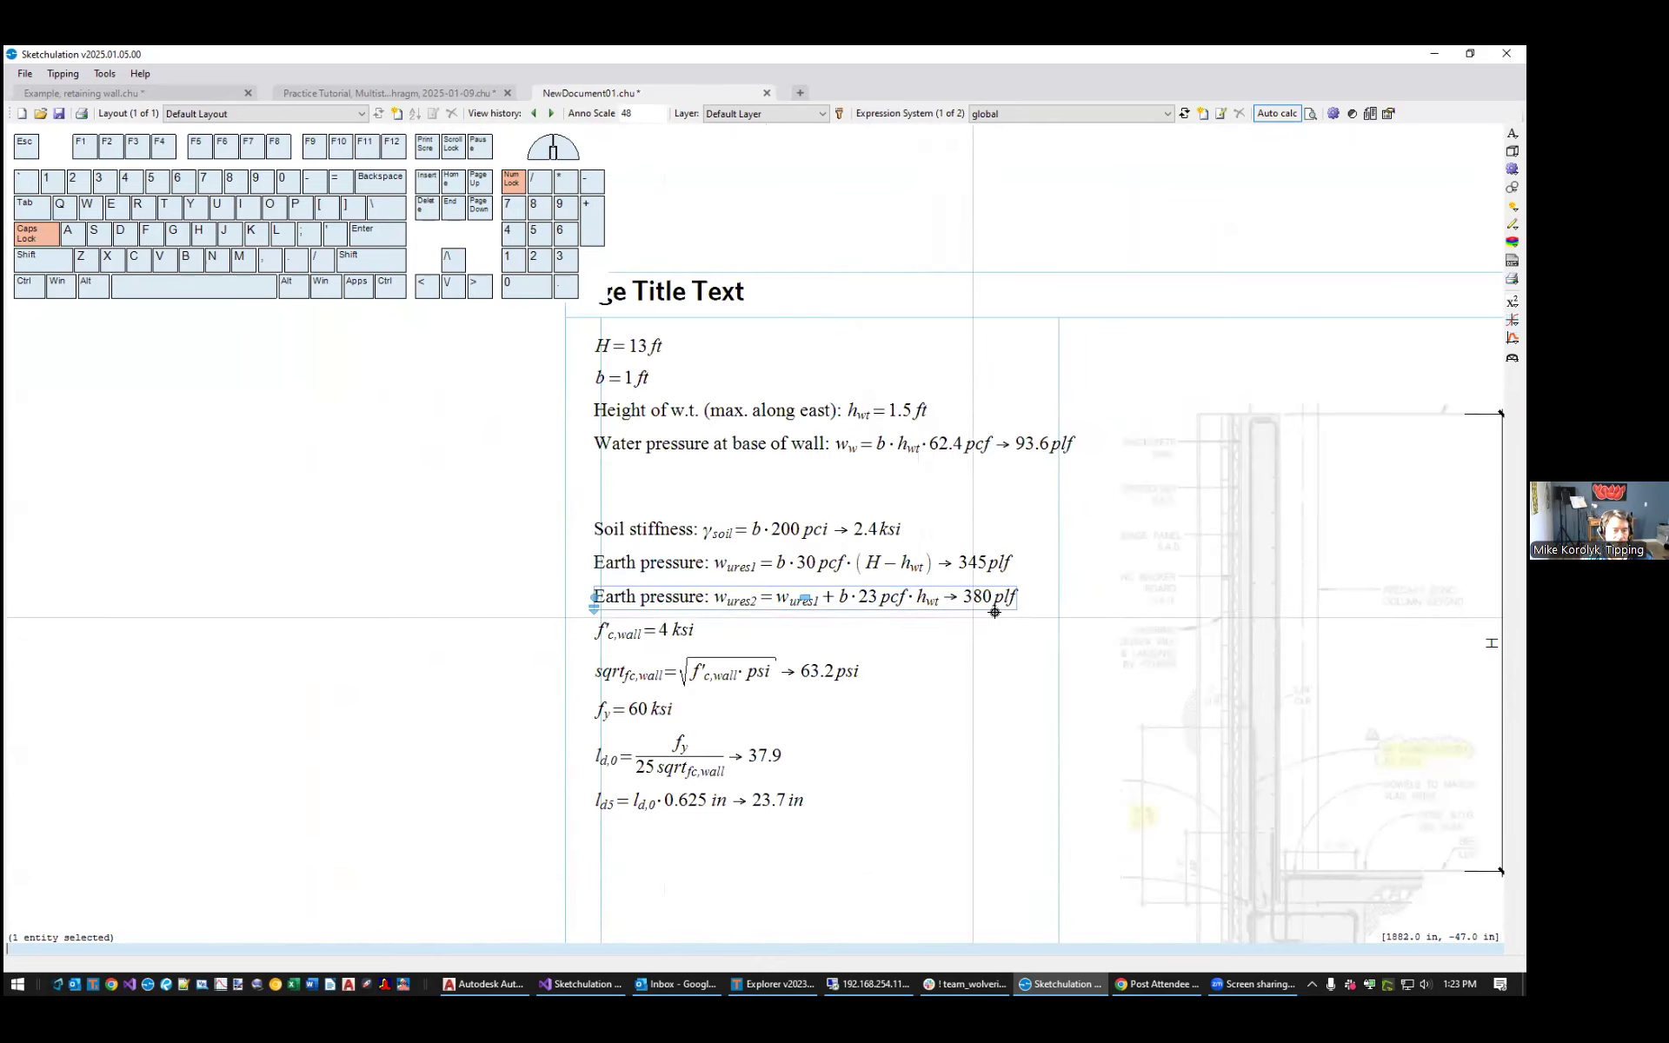
{"action": "middle_click_drag", "start_coordinate": [1277, 723], "coordinate": [1278, 666]}
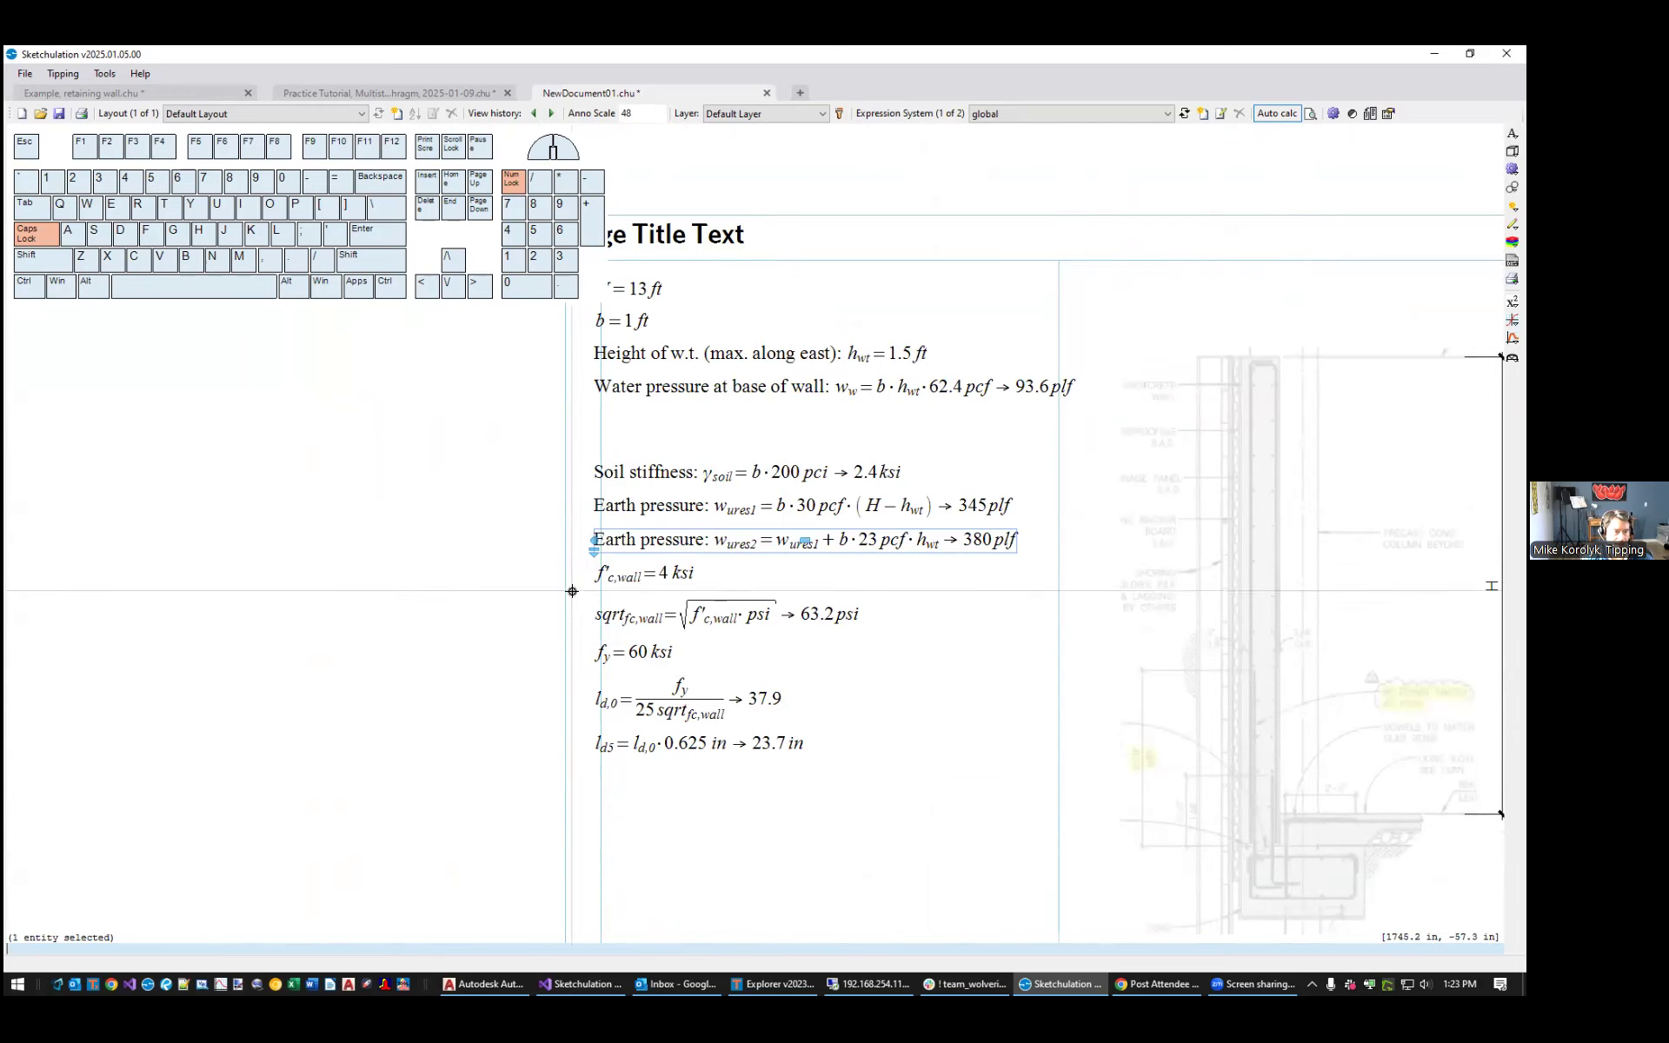
Examine the expressions for the wall's concrete strength, its square root and the steel yield strength
{"action": "scroll", "coordinate": [623, 577], "scroll_direction": "up", "scroll_amount": 2}
{"action": "left_click", "coordinate": [660, 581]}
{"action": "left_click", "coordinate": [686, 645]}
{"action": "left_click", "coordinate": [663, 699]}
{"action": "middle_click_drag", "start_coordinate": [922, 740], "coordinate": [916, 642]}
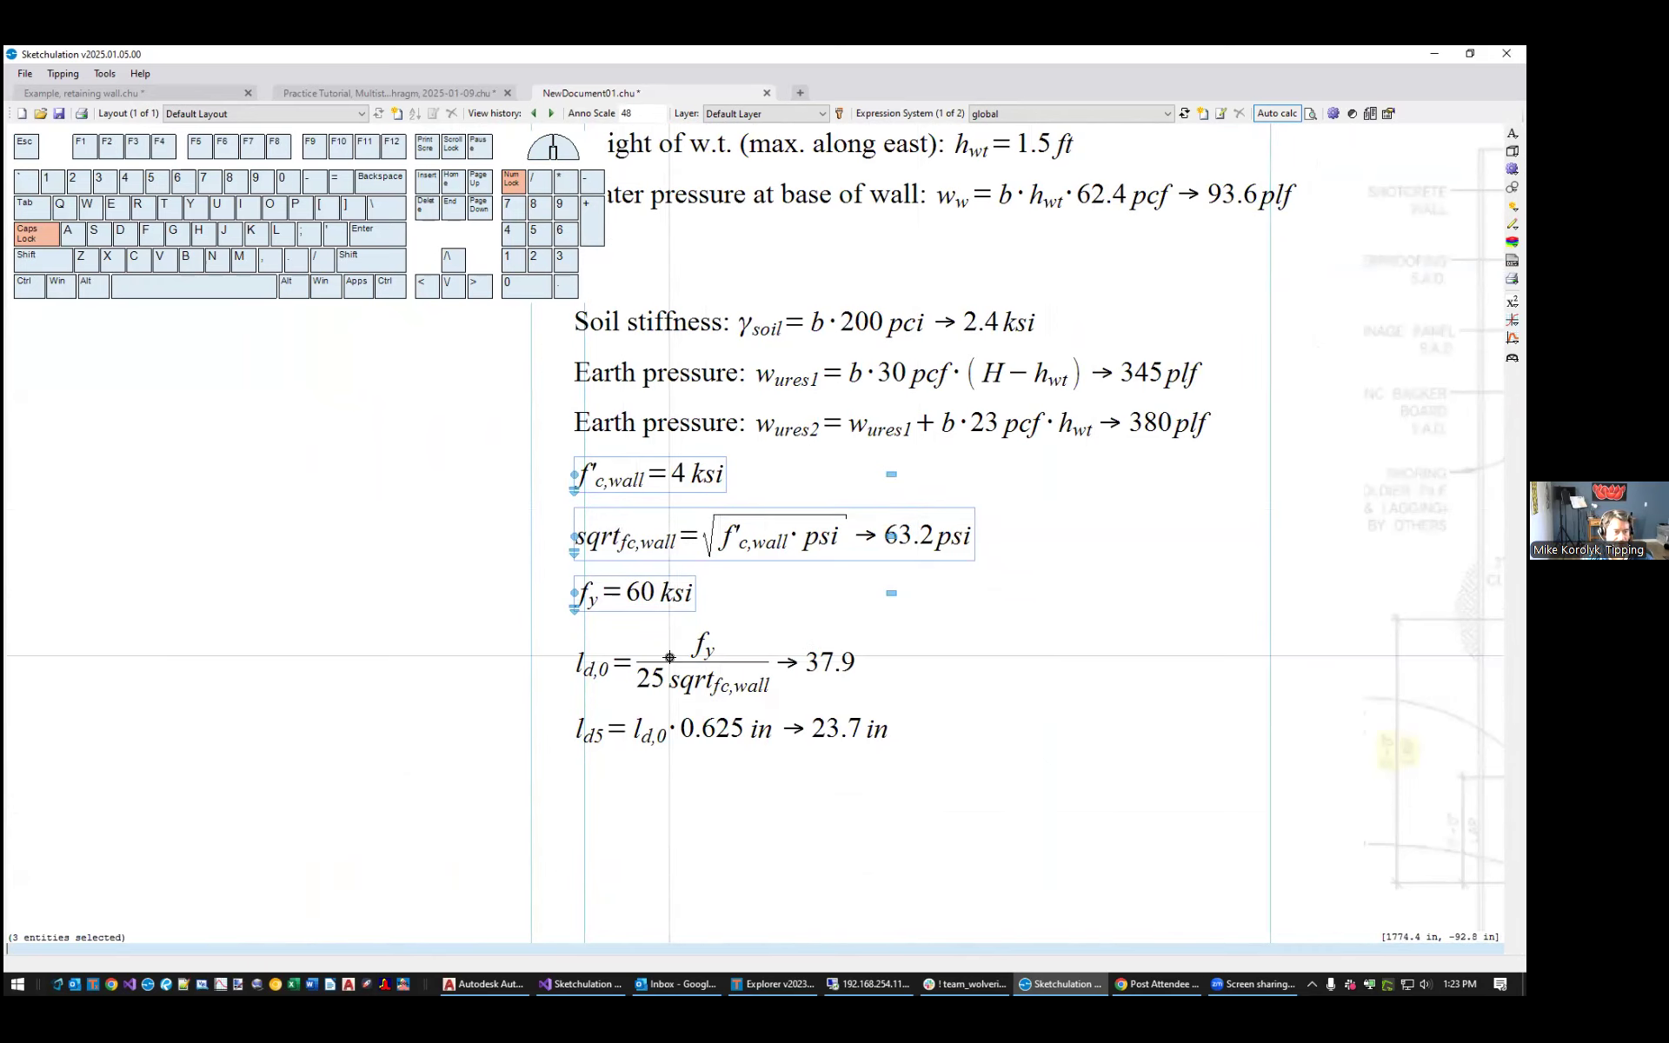
{"action": "scroll", "coordinate": [781, 552], "scroll_direction": "up", "scroll_amount": 2}
{"action": "middle_click_drag", "start_coordinate": [755, 522], "coordinate": [753, 574]}
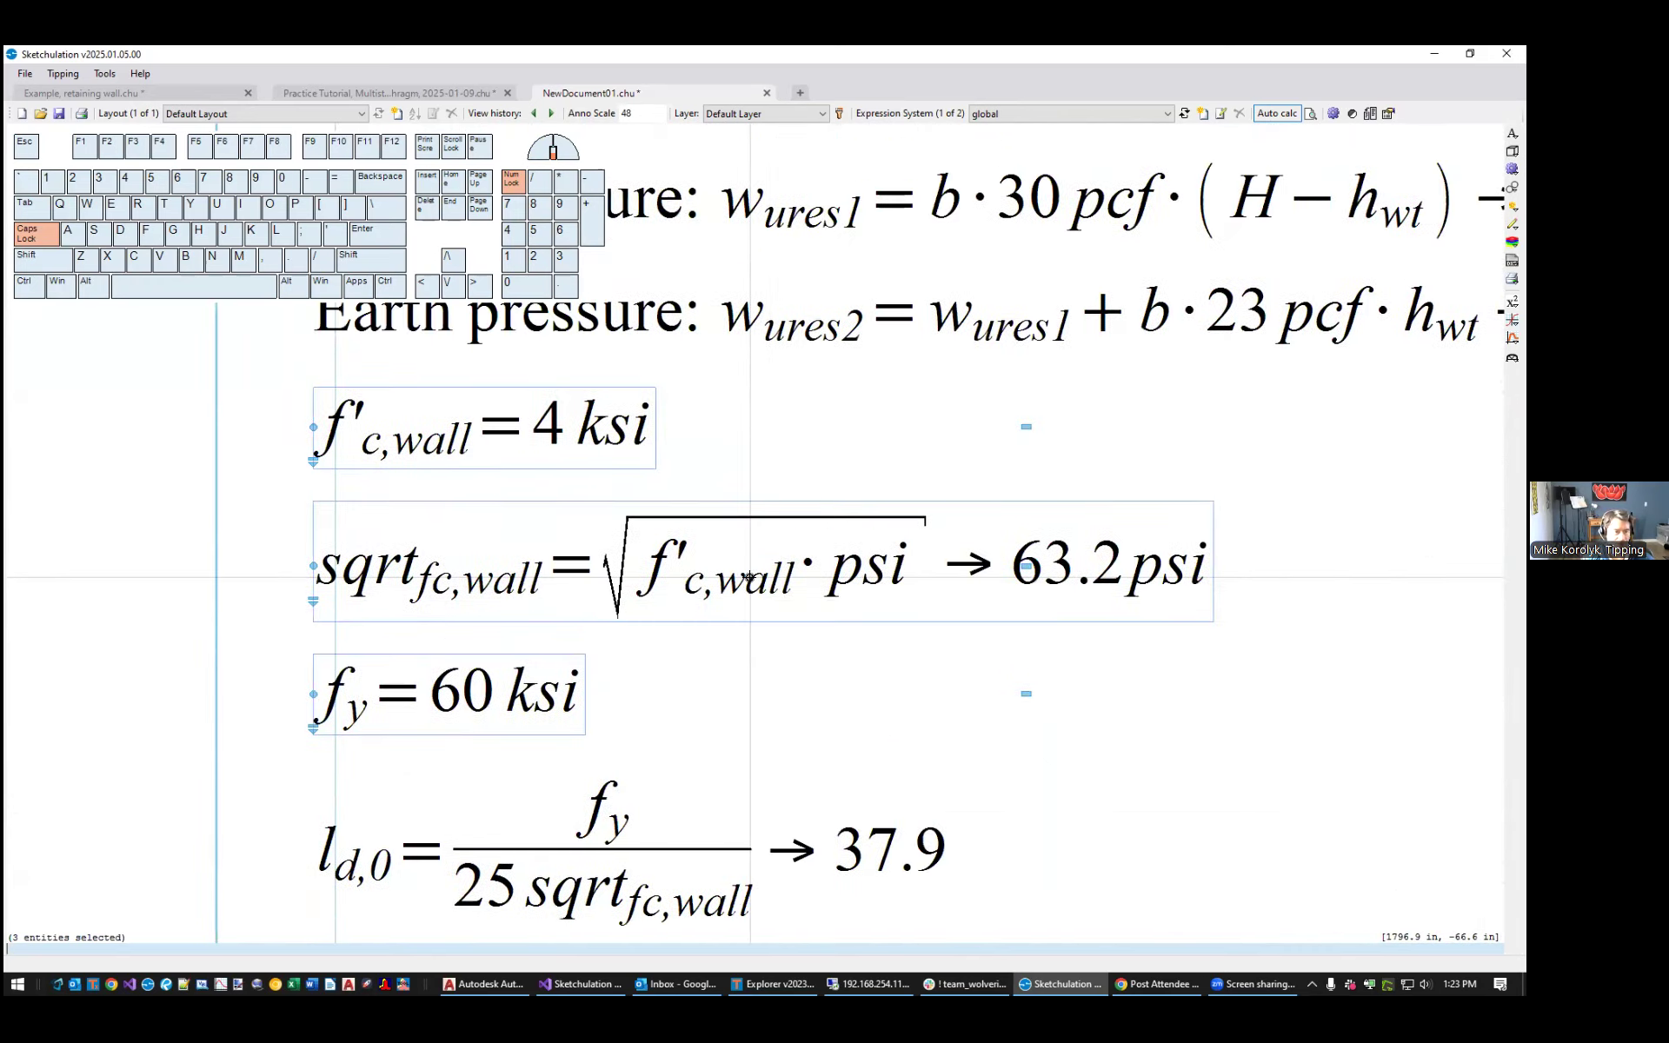
{"action": "scroll", "coordinate": [752, 573], "scroll_direction": "down", "scroll_amount": 1}
{"action": "key", "text": "Escape"}
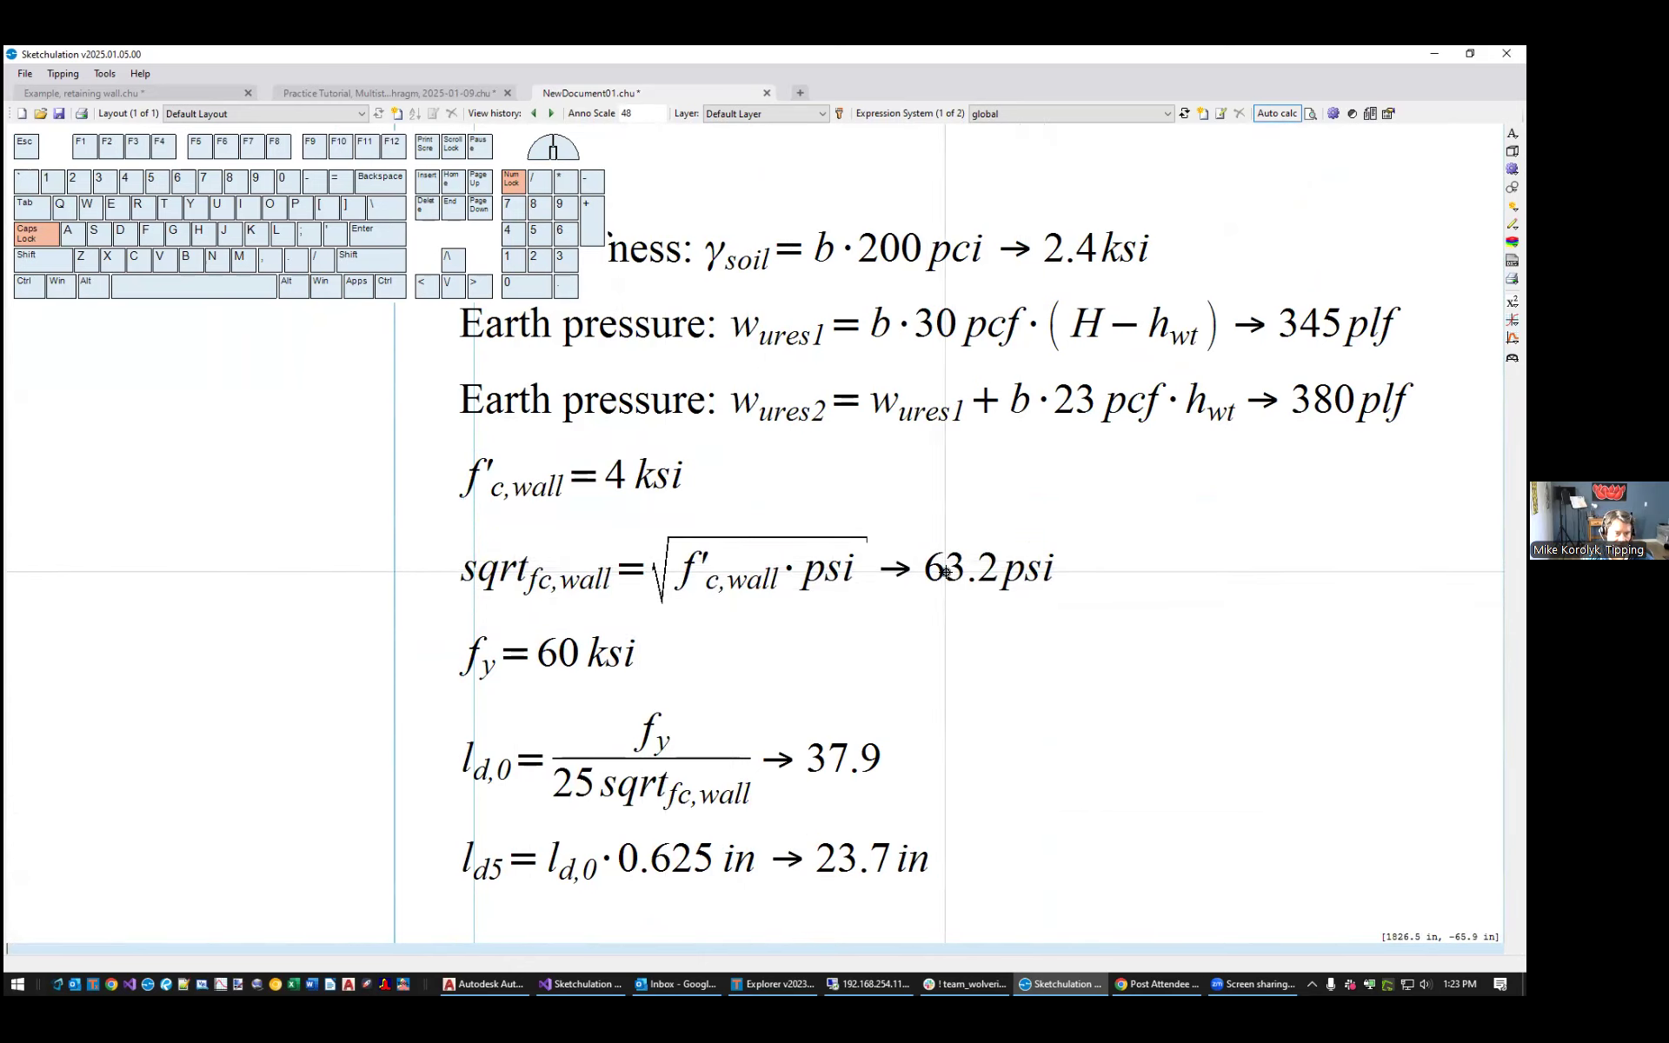
Open the square-root expression to inspect the psi unit factor under the root, and close it without edits
{"action": "double_click", "coordinate": [716, 590]}
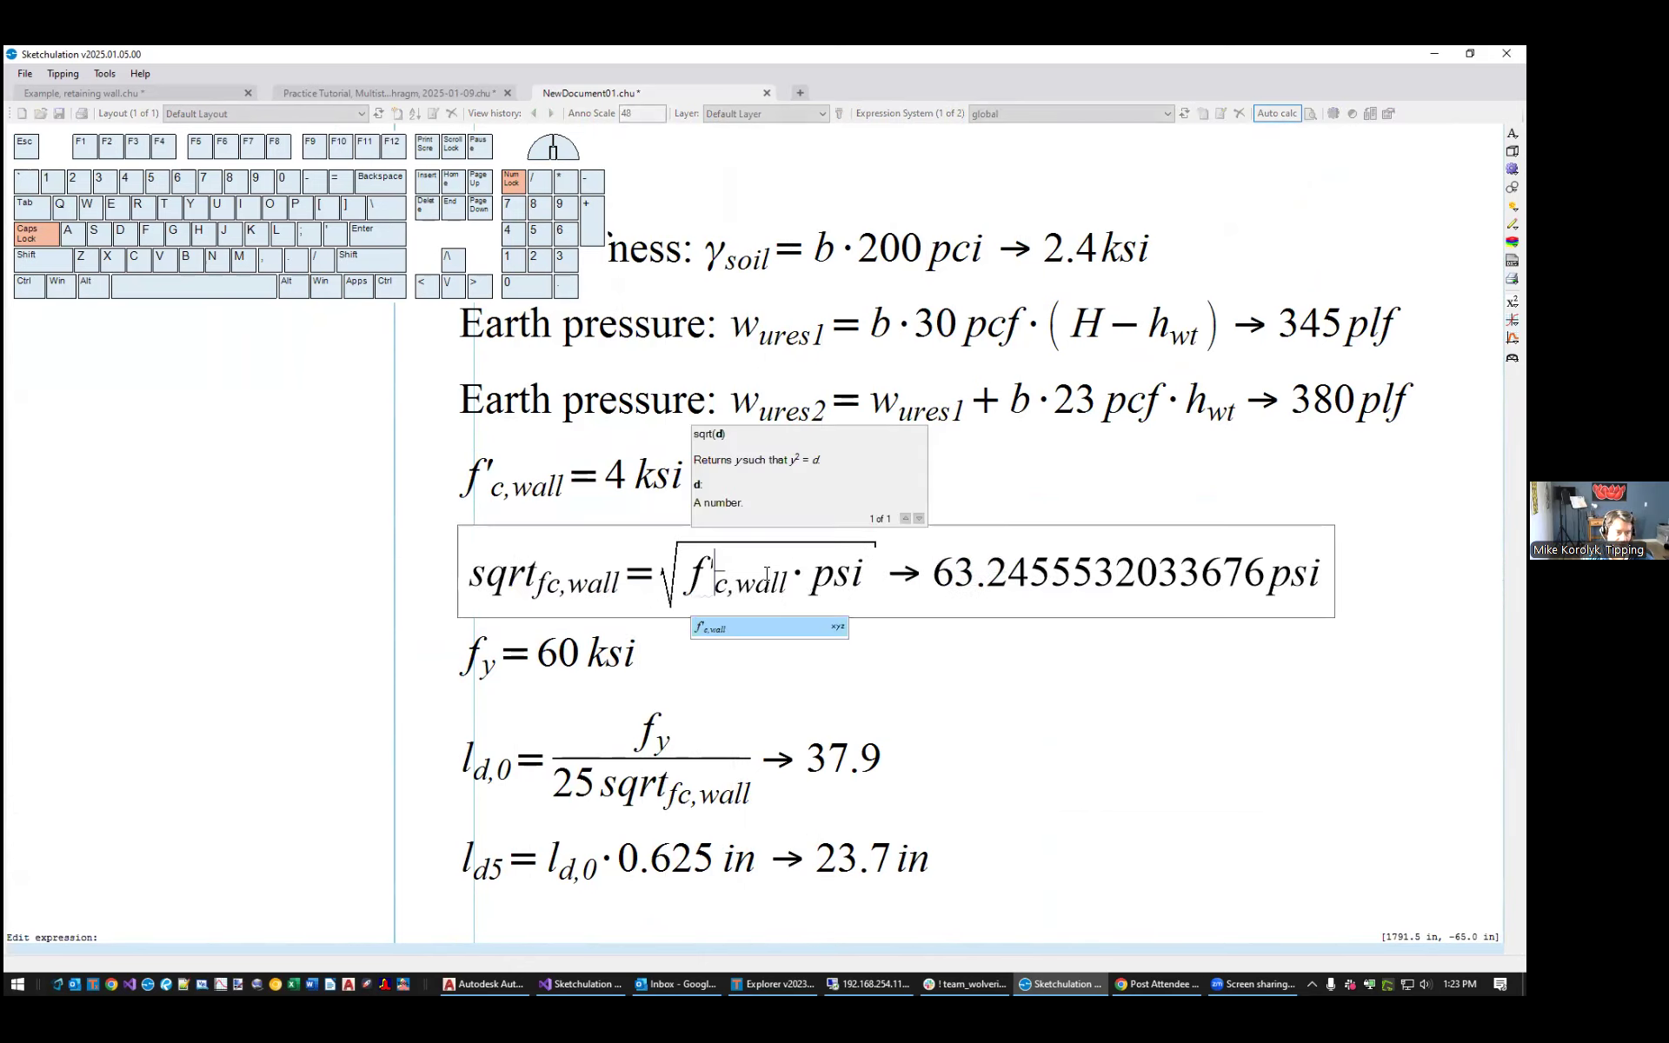
{"action": "double_click", "coordinate": [845, 574]}
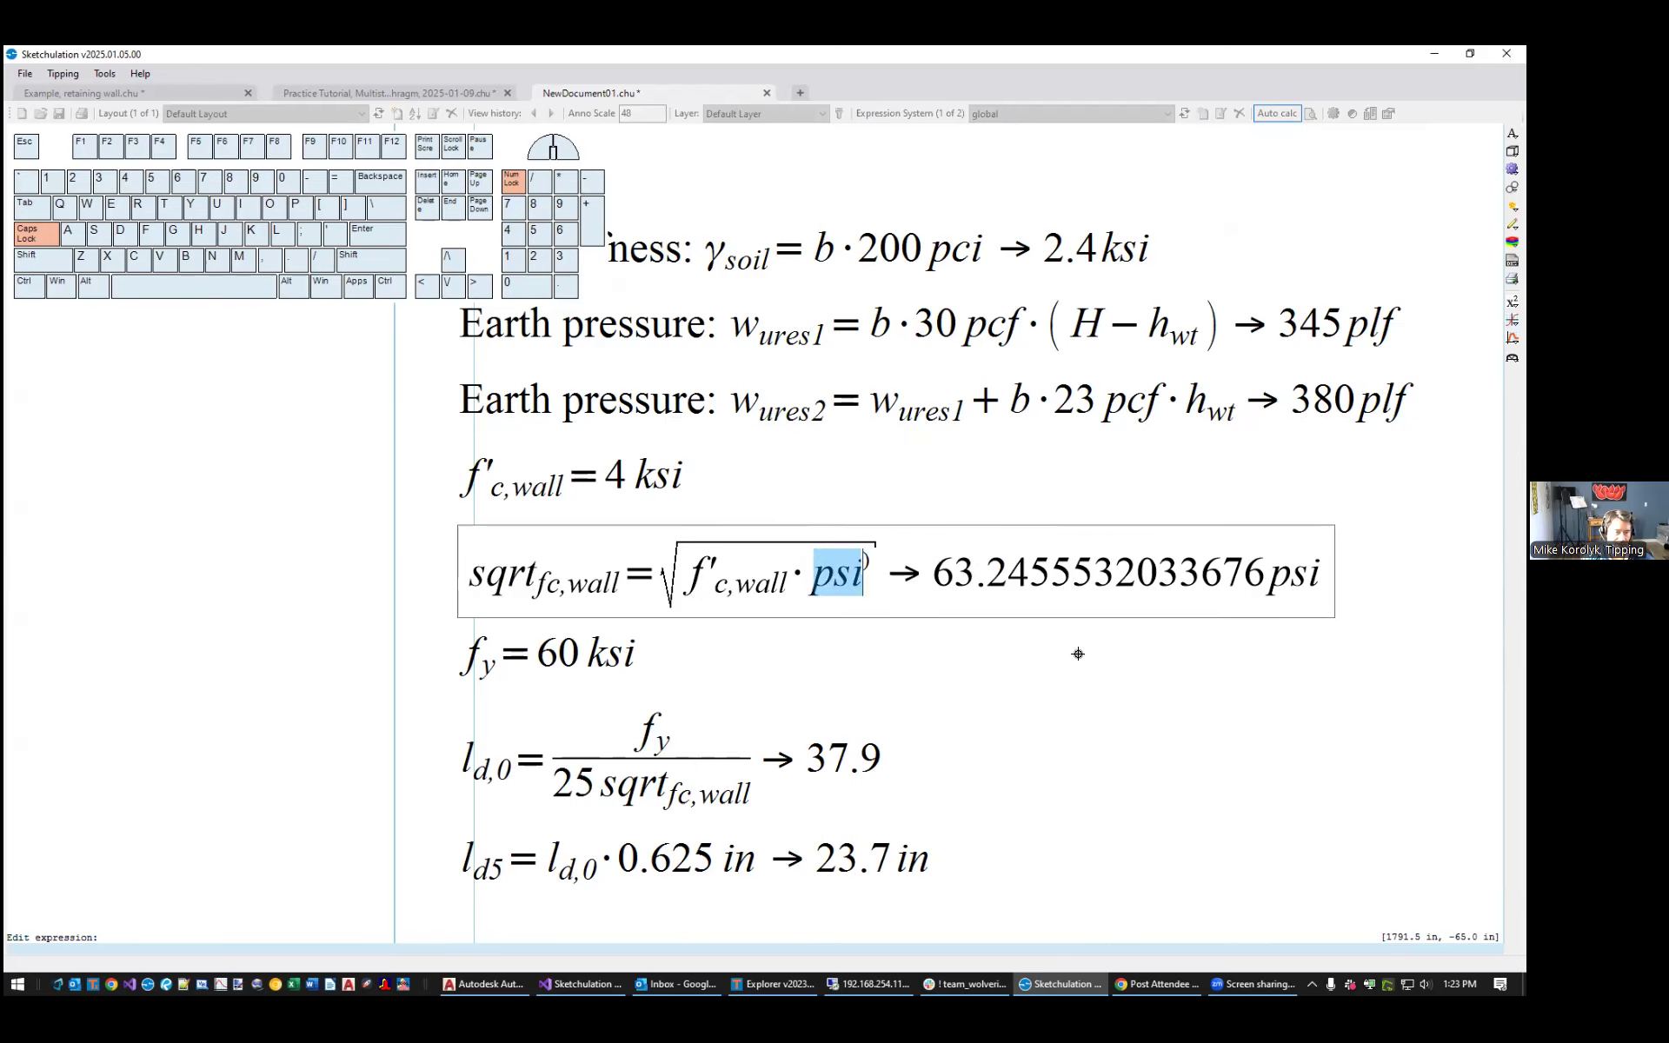
{"action": "key", "text": "Return"}
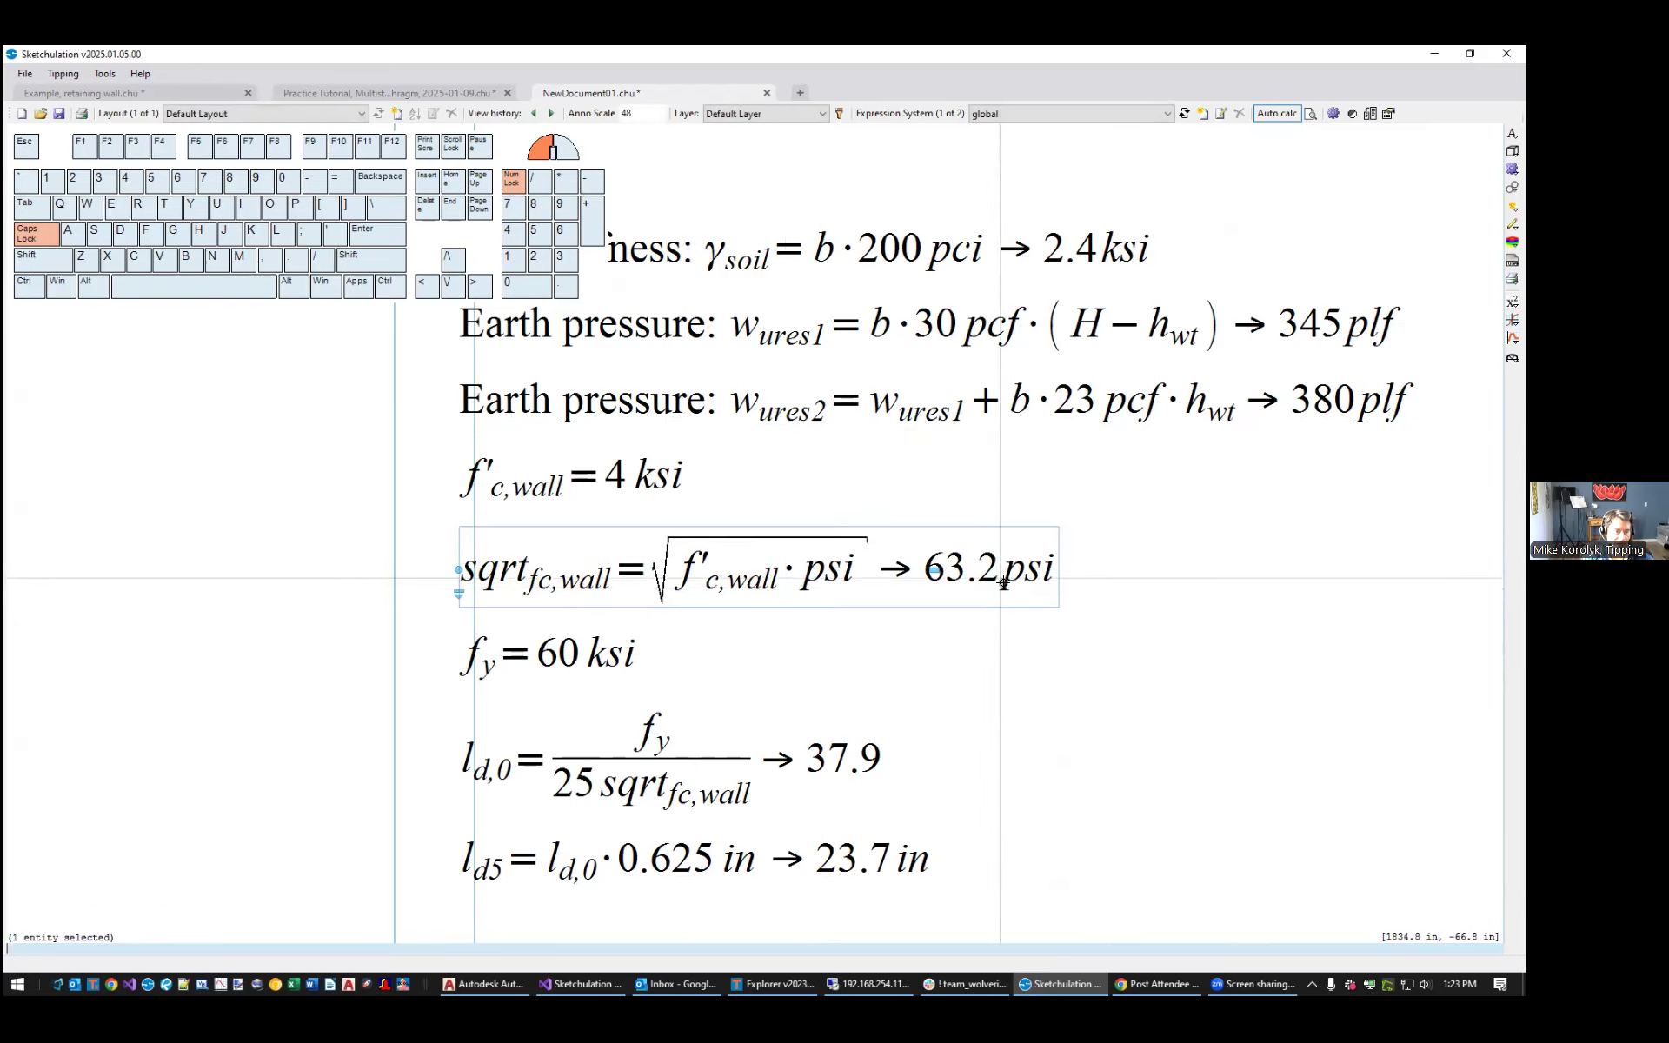
Examine the steel yield strength expression together with the two rebar development length expressions
{"action": "mouse_move", "coordinate": [1170, 779]}
{"action": "middle_mouse_down"}
{"action": "mouse_move", "coordinate": [1174, 686]}
{"action": "mouse_move", "coordinate": [1050, 577]}
{"action": "middle_mouse_up"}
{"action": "scroll", "coordinate": [1174, 686], "scroll_direction": "down", "scroll_amount": 2}
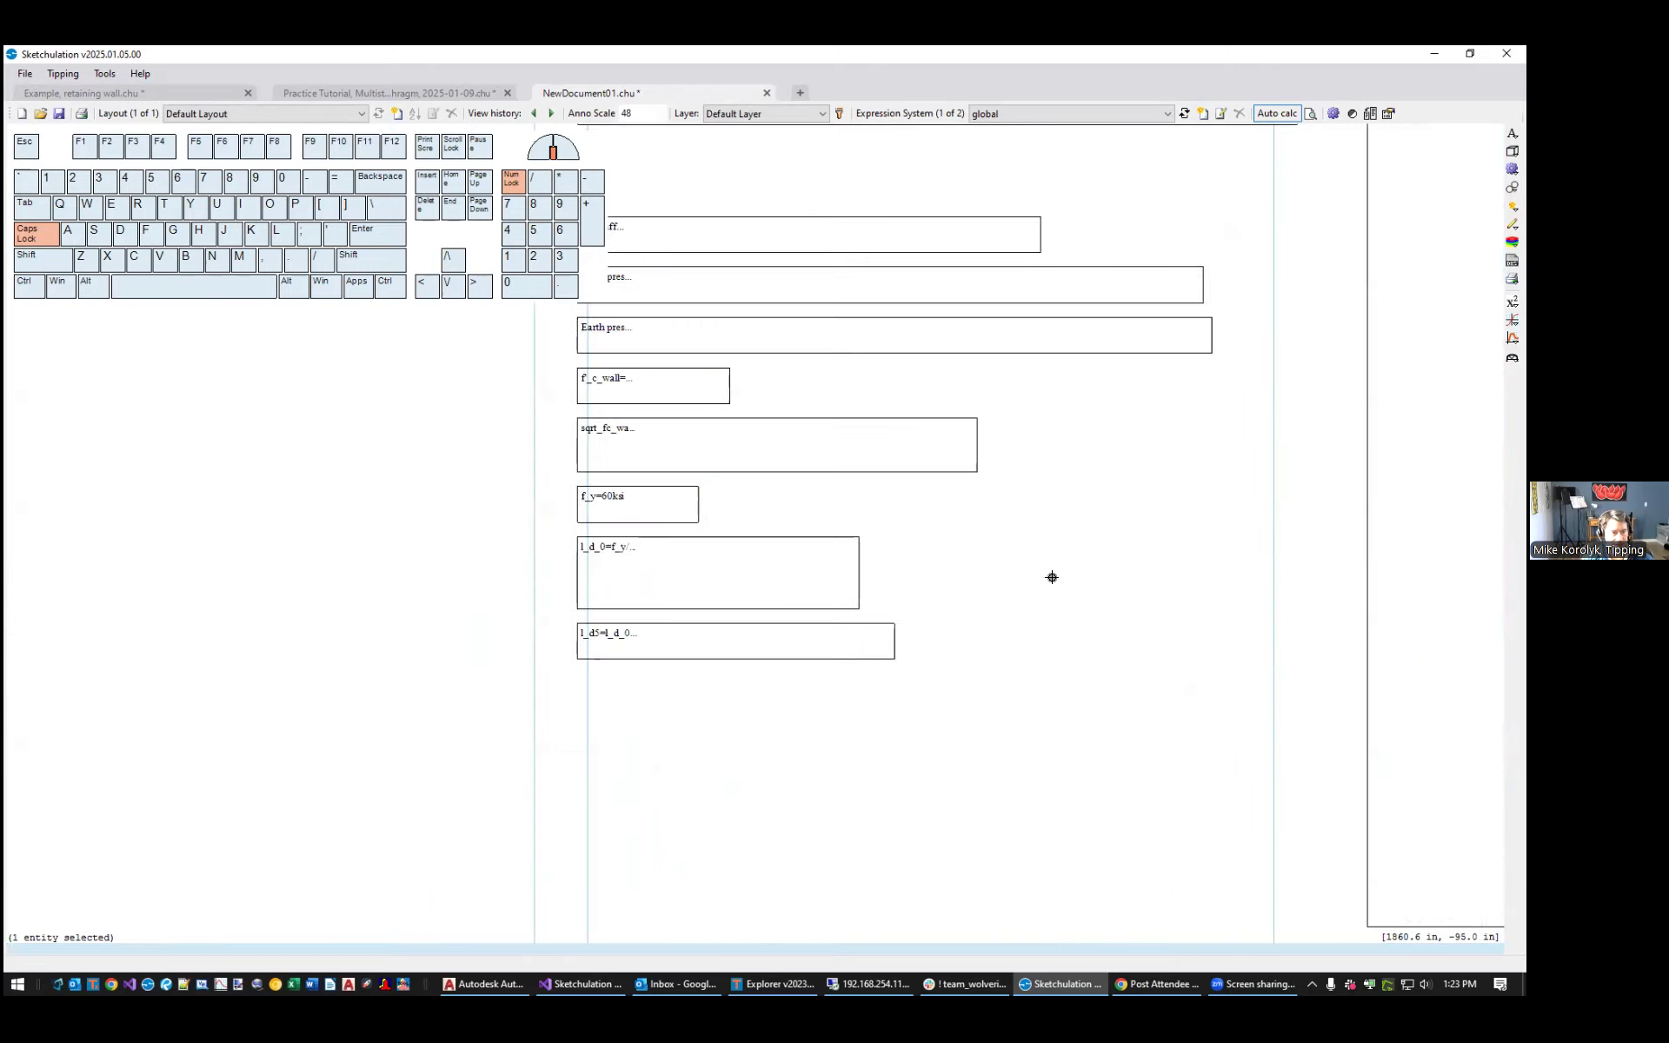
{"action": "key", "text": "Escape"}
{"action": "left_click", "coordinate": [626, 506]}
{"action": "left_click", "coordinate": [681, 600]}
{"action": "left_click", "coordinate": [682, 642]}
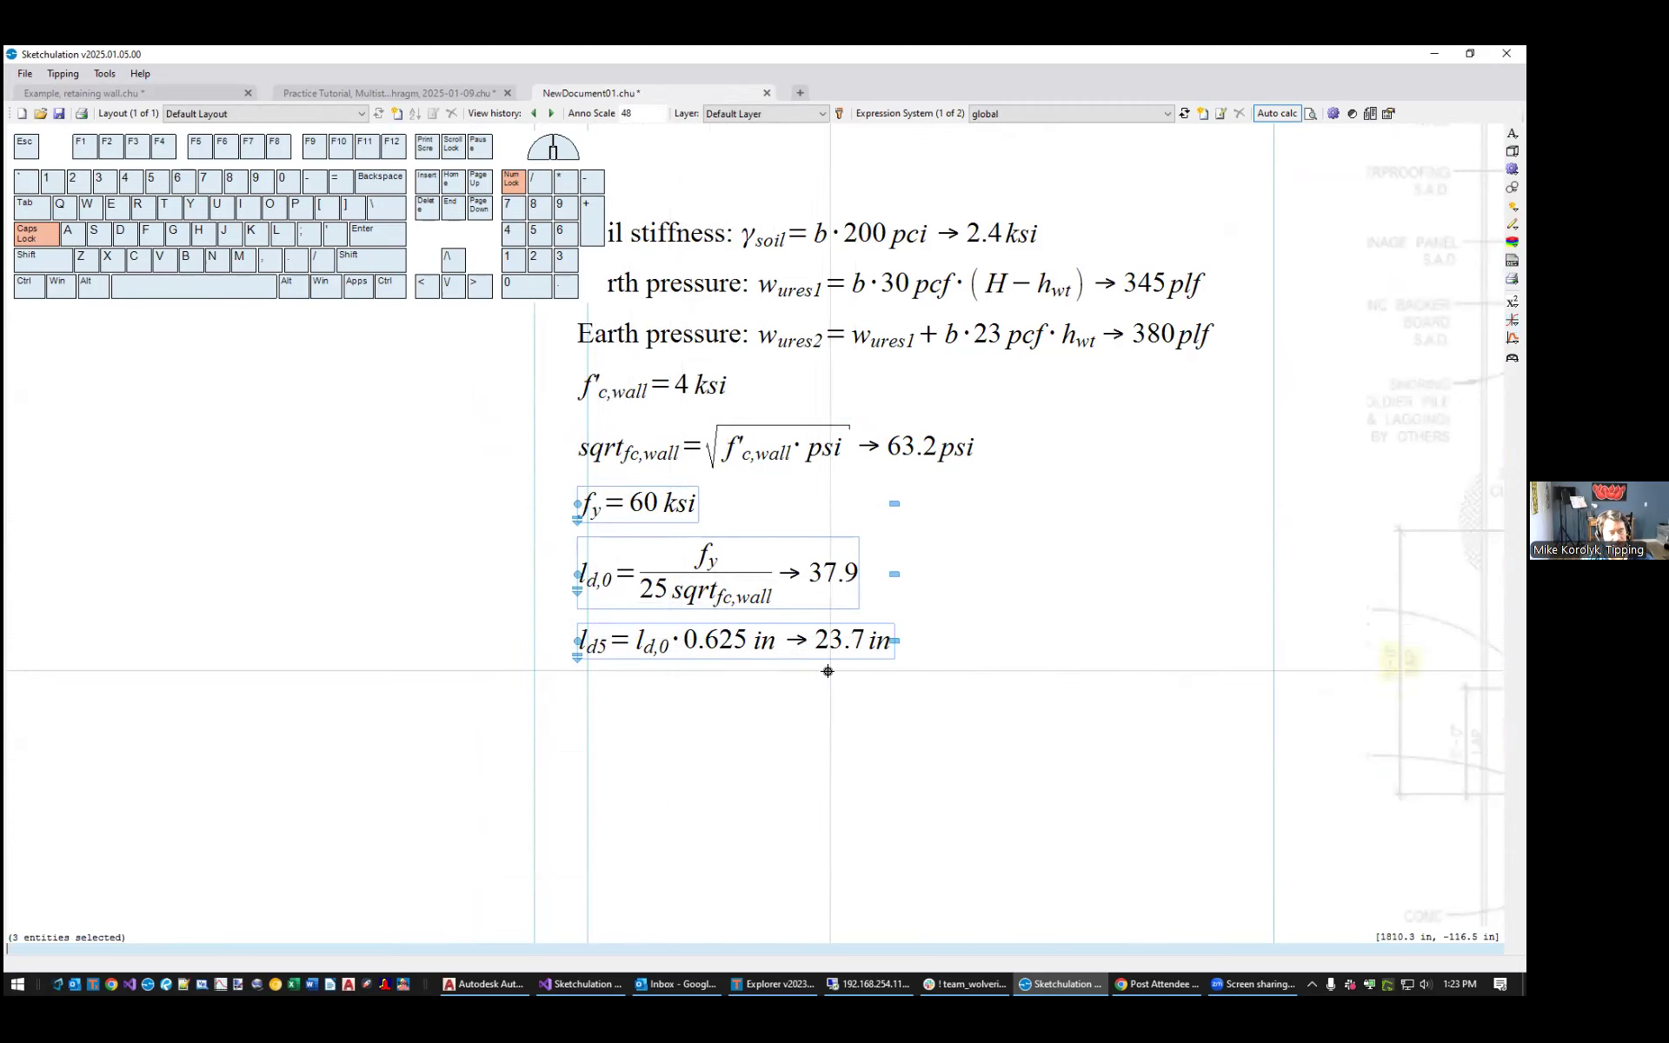
{"action": "scroll", "coordinate": [828, 671], "scroll_direction": "down", "scroll_amount": 3}
{"action": "middle_click_drag", "start_coordinate": [793, 570], "coordinate": [775, 588]}
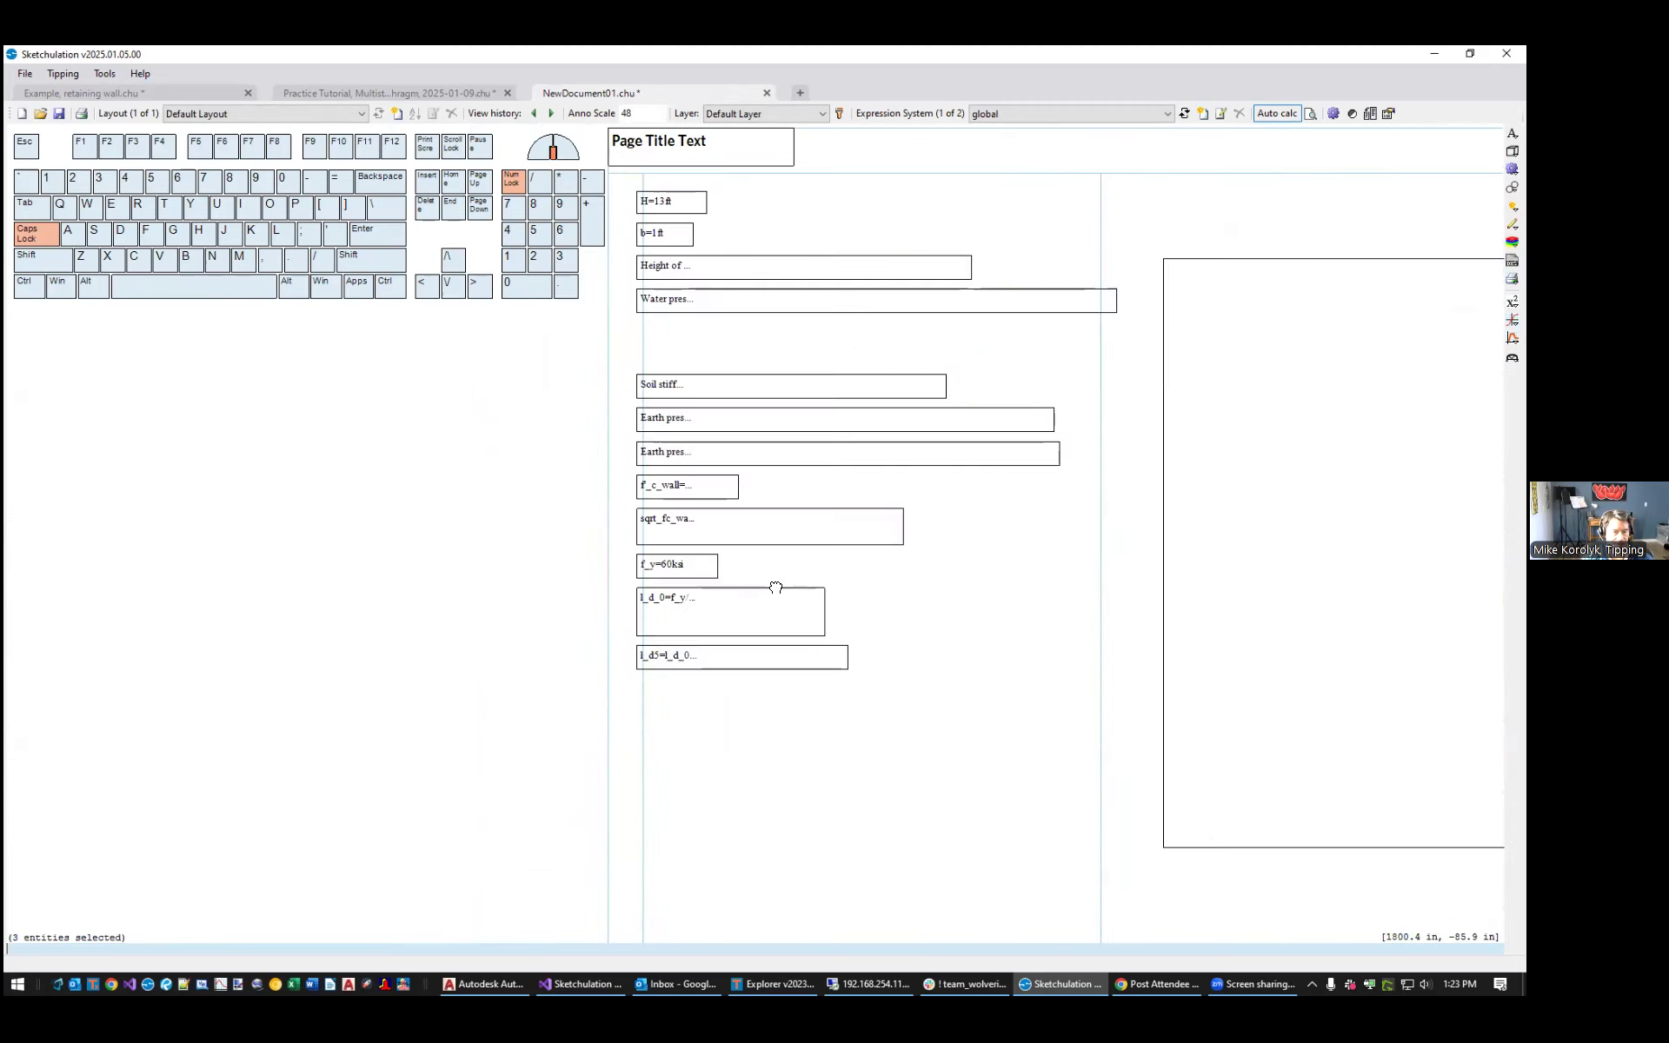
Examine the highlighted dowel note and lap length callouts on the faded wall section image
{"action": "middle_click_drag", "start_coordinate": [1394, 560], "coordinate": [1195, 540]}
{"action": "scroll", "coordinate": [1230, 559], "scroll_direction": "up", "scroll_amount": 2}
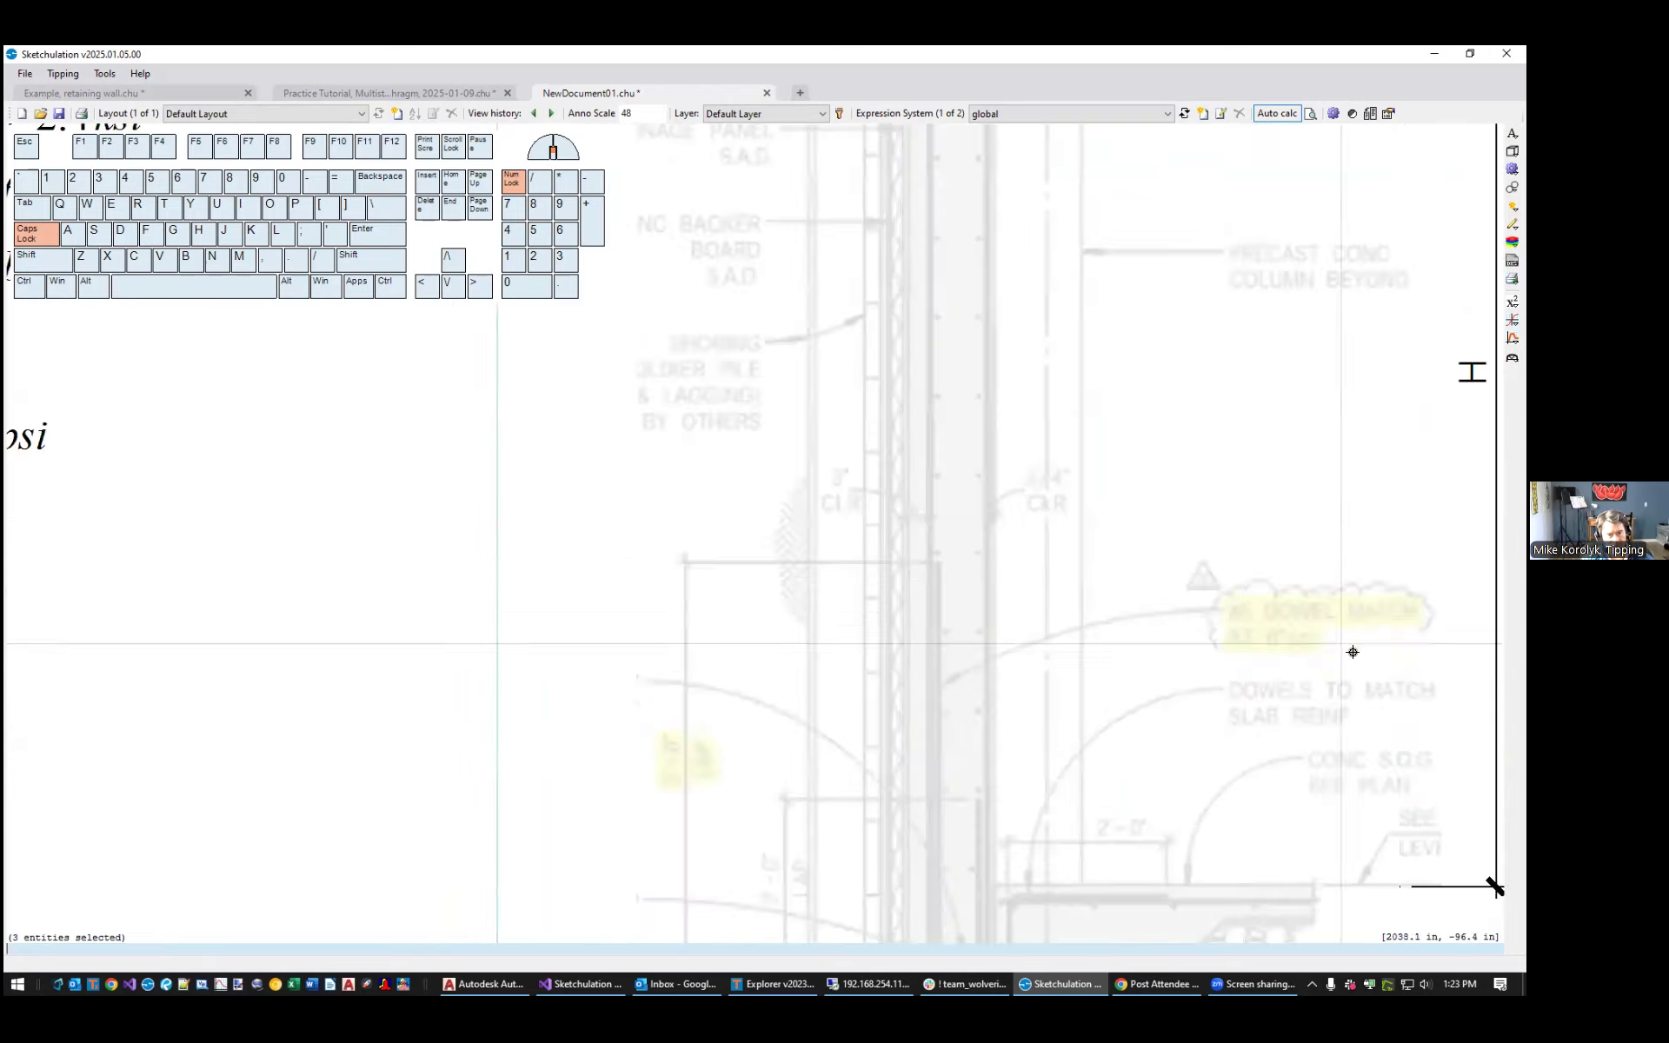
{"action": "middle_click_drag", "start_coordinate": [1330, 627], "coordinate": [1188, 592]}
{"action": "scroll", "coordinate": [1188, 592], "scroll_direction": "up", "scroll_amount": 3}
{"action": "scroll", "coordinate": [991, 566], "scroll_direction": "down", "scroll_amount": 2}
{"action": "key", "text": "Escape"}
{"action": "middle_click_drag", "start_coordinate": [1076, 574], "coordinate": [1010, 574]}
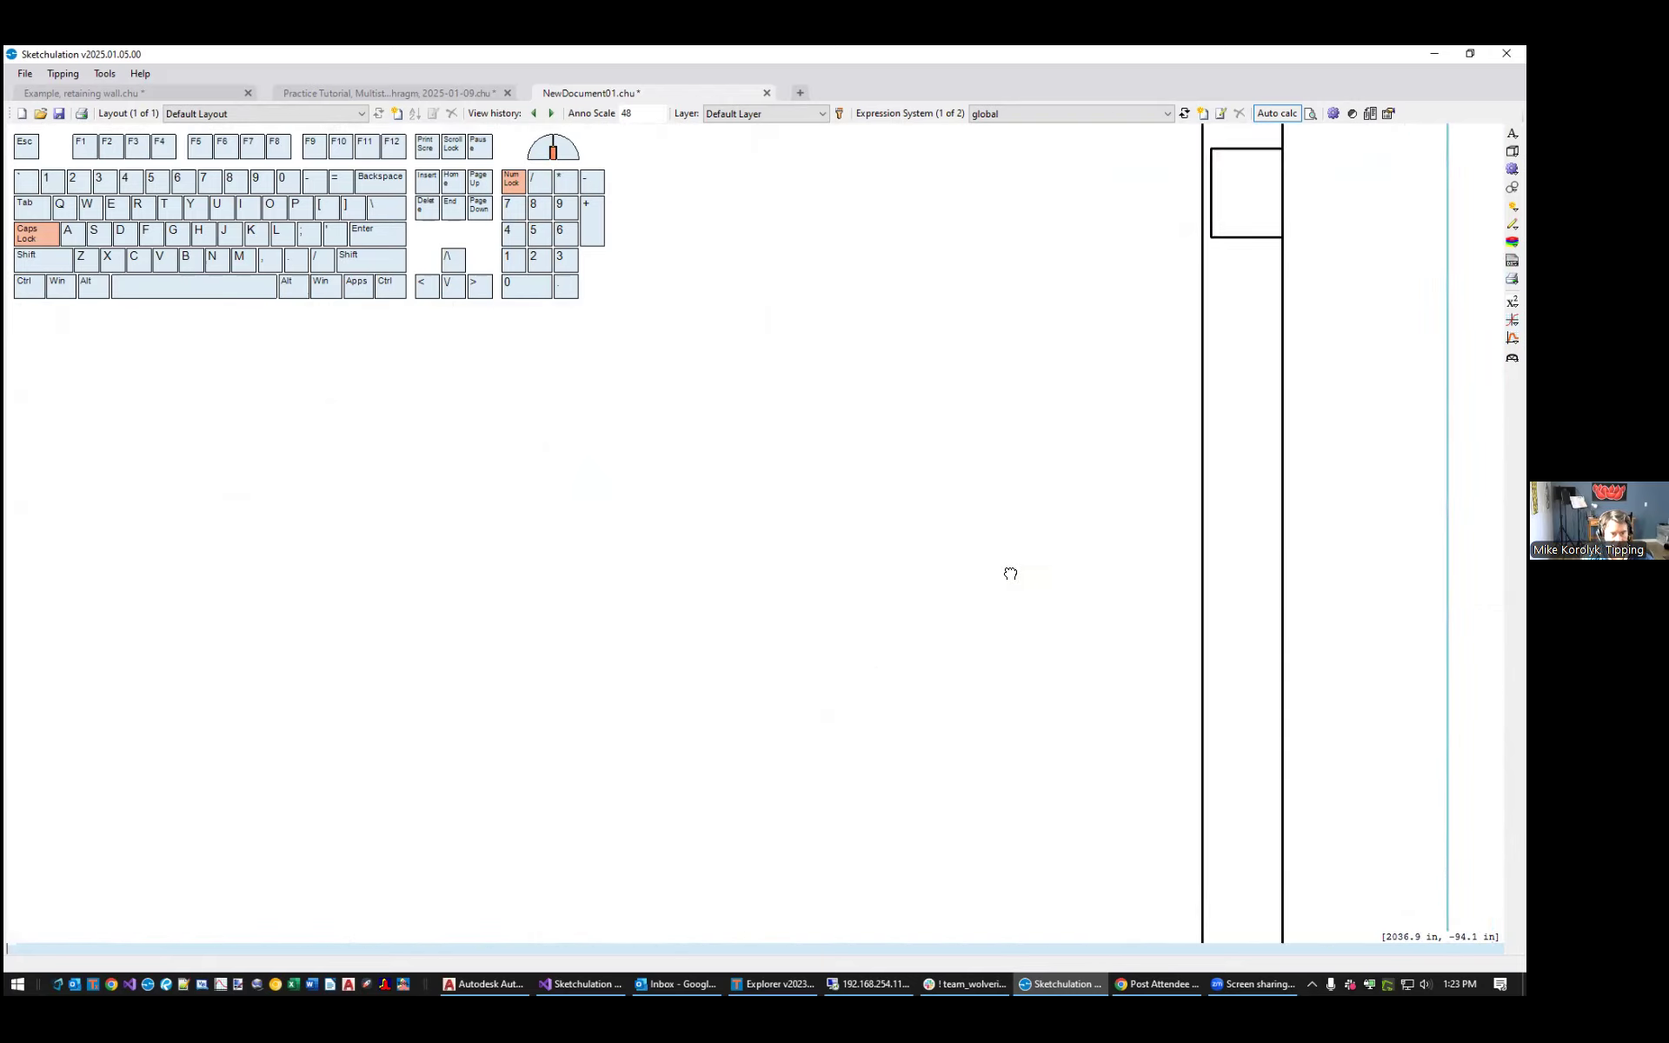
{"action": "left_click_drag", "start_coordinate": [1009, 573], "coordinate": [982, 571]}
{"action": "scroll", "coordinate": [942, 592], "scroll_direction": "down", "scroll_amount": 2}
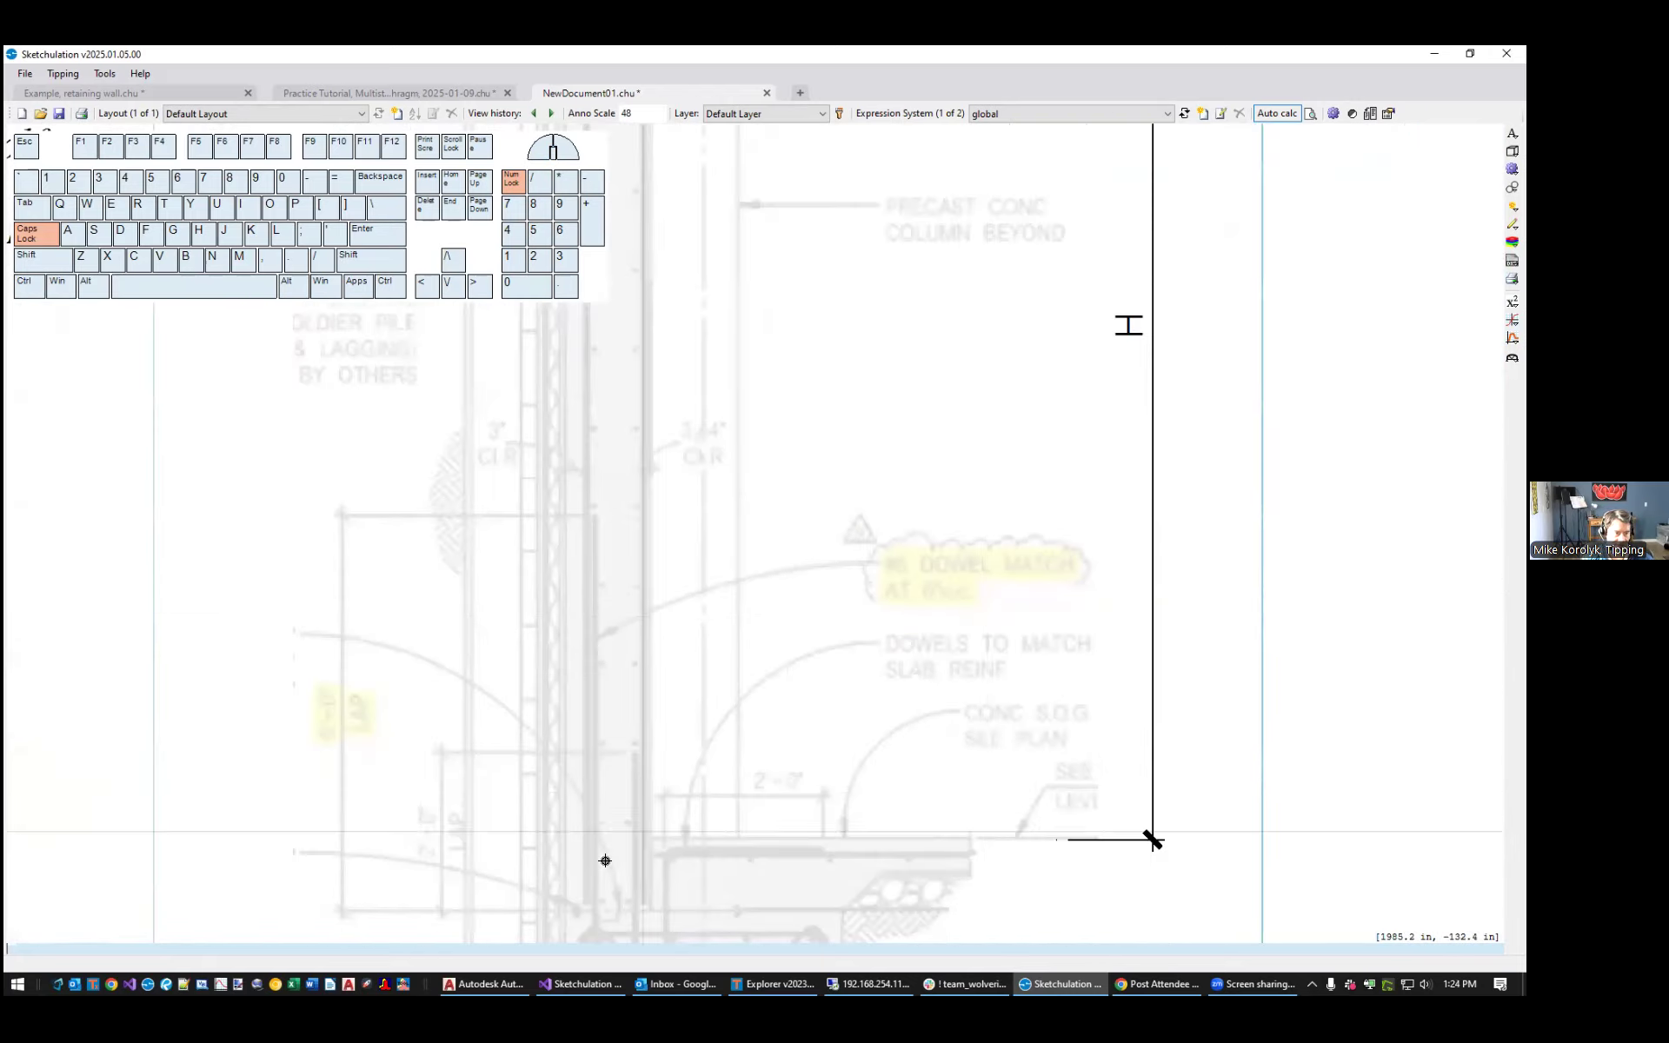
{"action": "key", "text": "Escape"}
{"action": "scroll", "coordinate": [310, 718], "scroll_direction": "up", "scroll_amount": 2}
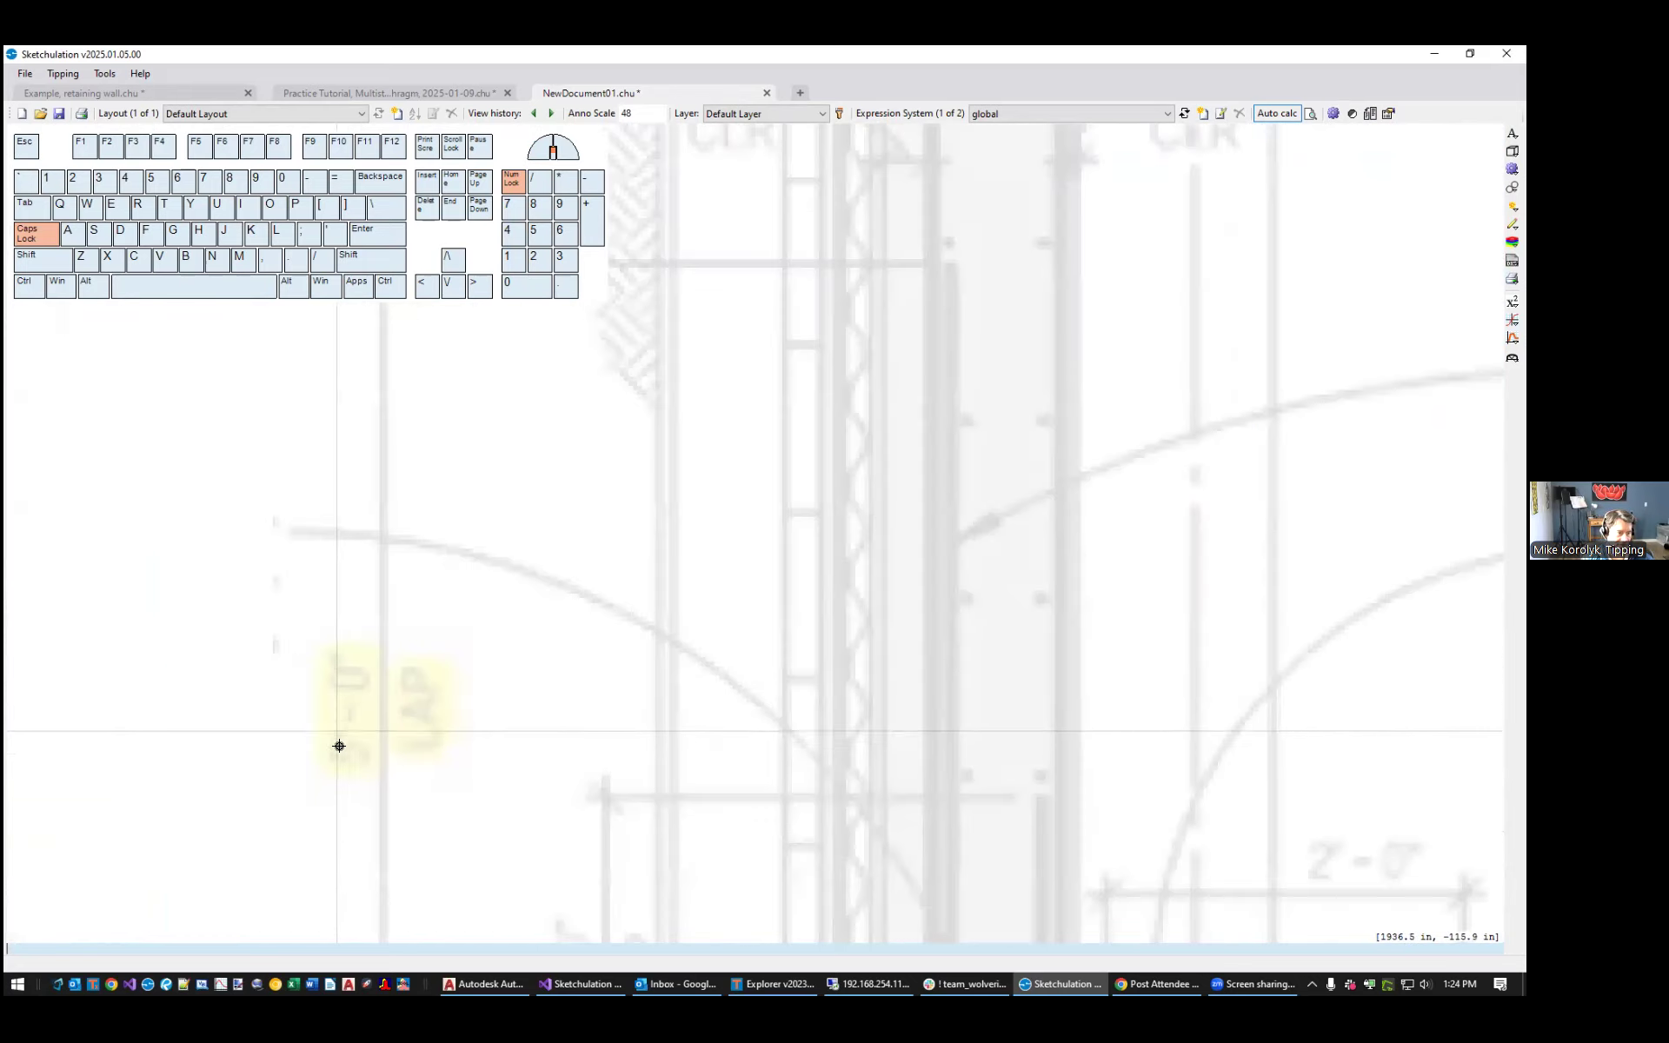
{"action": "scroll", "coordinate": [450, 714], "scroll_direction": "down", "scroll_amount": 1}
{"action": "scroll", "coordinate": [606, 491], "scroll_direction": "down", "scroll_amount": 1}
{"action": "scroll", "coordinate": [696, 453], "scroll_direction": "down", "scroll_amount": 1}
{"action": "scroll", "coordinate": [739, 539], "scroll_direction": "up", "scroll_amount": 2}
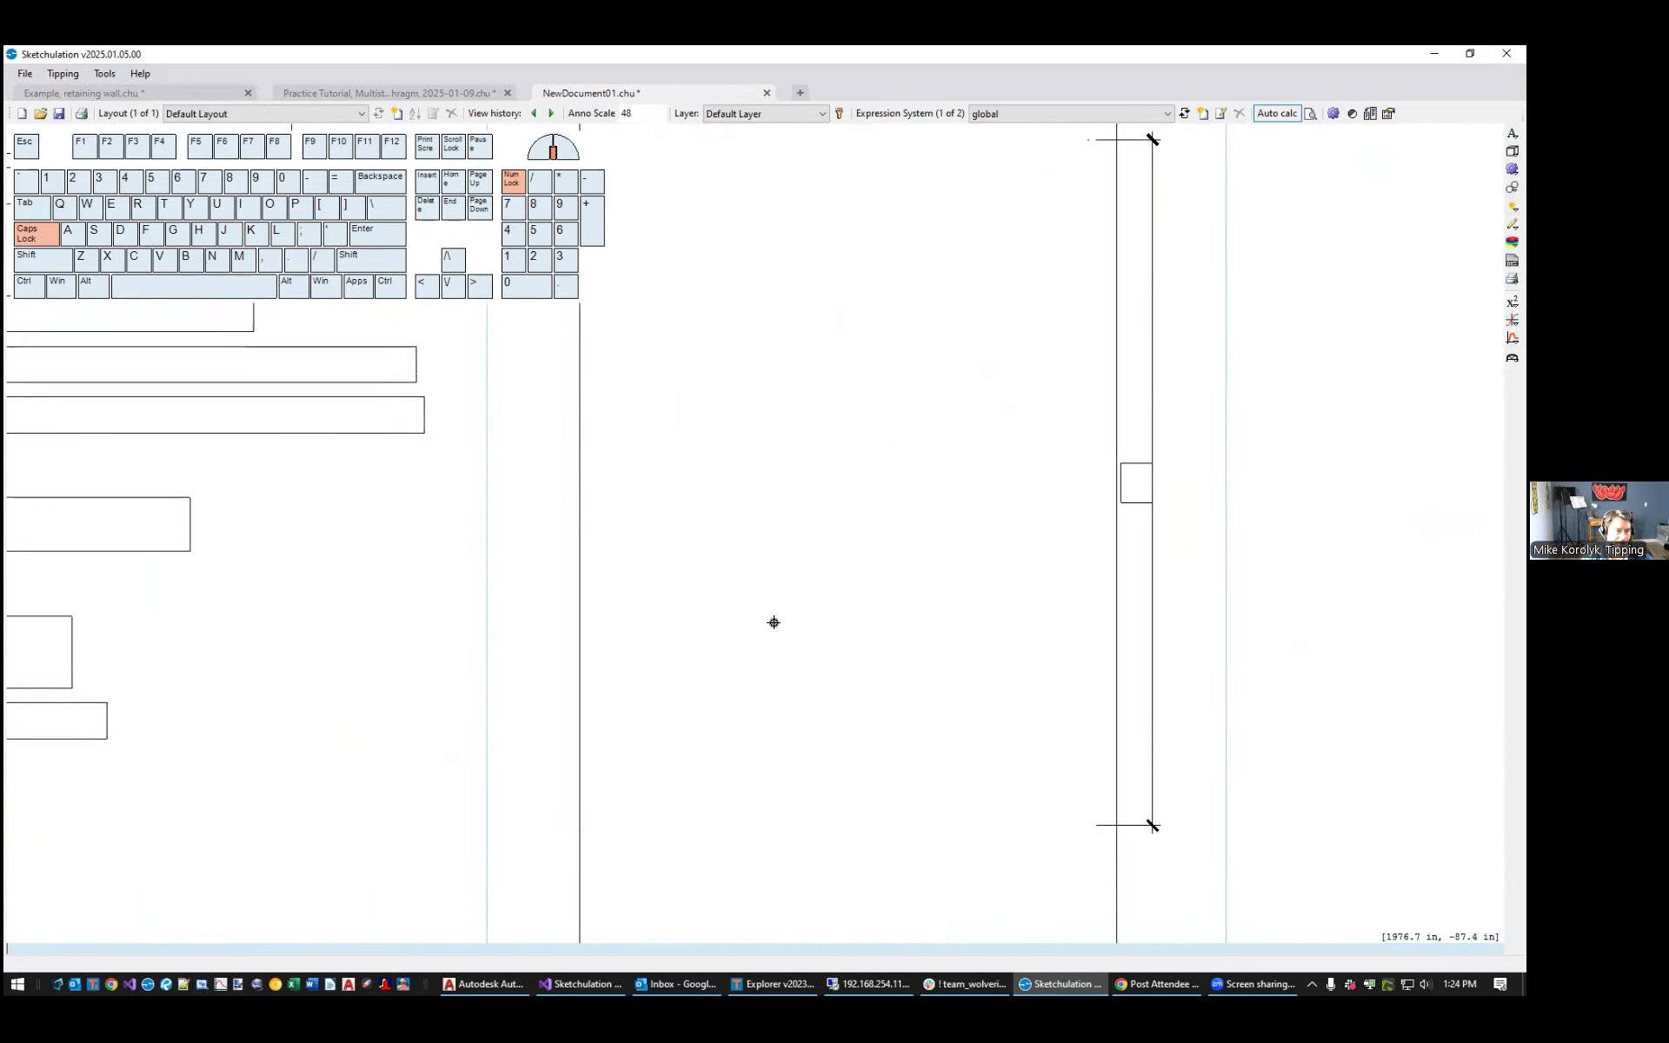
{"action": "scroll", "coordinate": [782, 408], "scroll_direction": "up", "scroll_amount": 1}
{"action": "scroll", "coordinate": [826, 590], "scroll_direction": "down", "scroll_amount": 1}
{"action": "middle_click_drag", "start_coordinate": [913, 437], "coordinate": [1021, 241]}
{"action": "middle_click_drag", "start_coordinate": [968, 501], "coordinate": [1220, 525]}
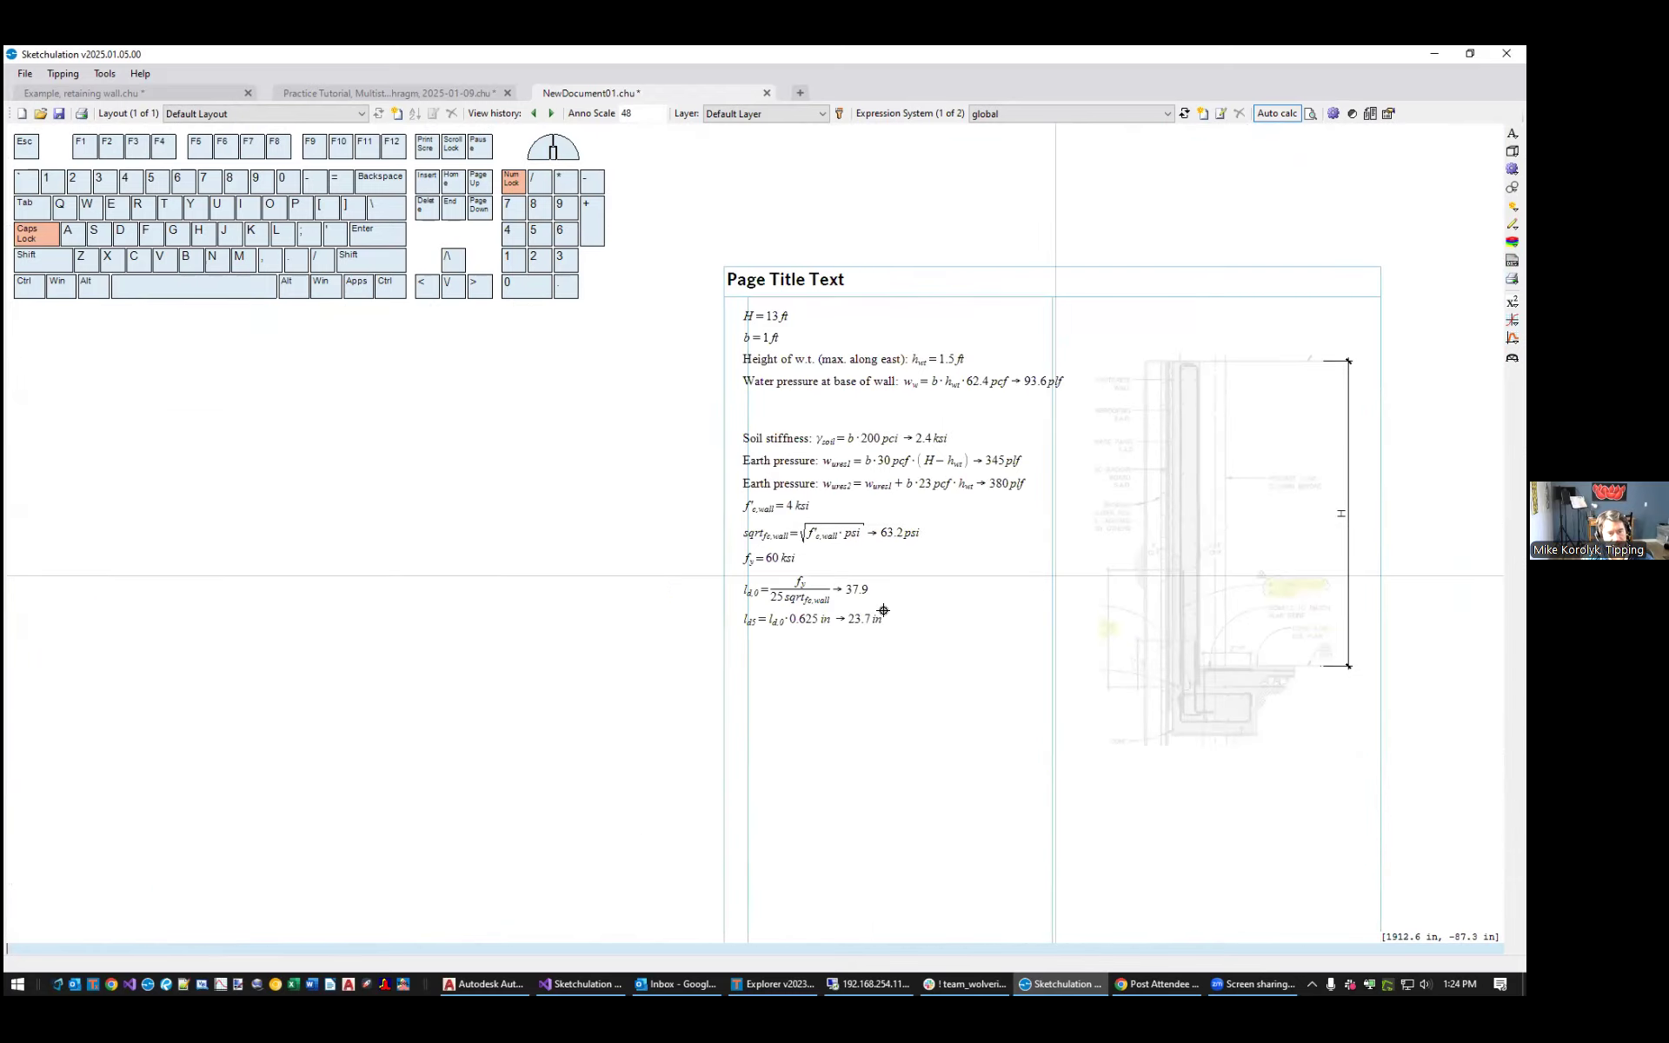
Select the two development length expressions to compare them with the section's lap callout, and clear the selection
{"action": "scroll", "coordinate": [824, 600], "scroll_direction": "up", "scroll_amount": 3}
{"action": "left_click_drag", "start_coordinate": [796, 661], "coordinate": [747, 578]}
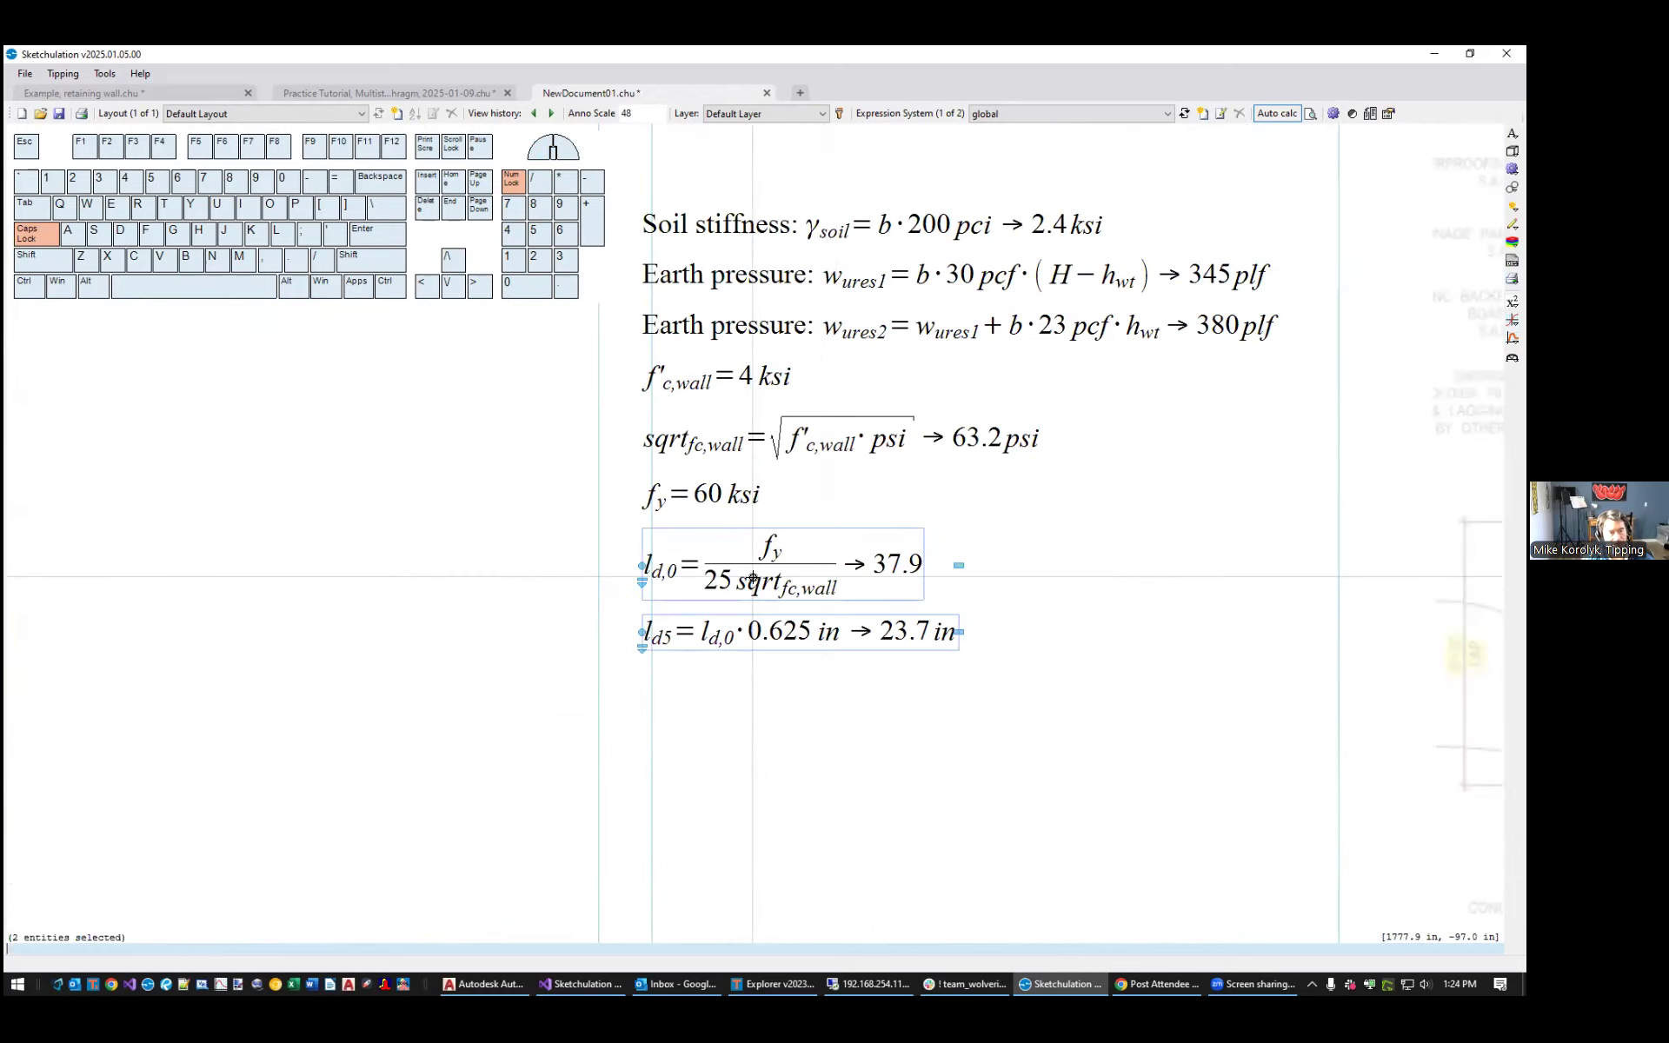
{"action": "scroll", "coordinate": [753, 578], "scroll_direction": "down", "scroll_amount": 3}
{"action": "middle_click_drag", "start_coordinate": [939, 511], "coordinate": [727, 511]}
{"action": "key", "text": "Escape"}
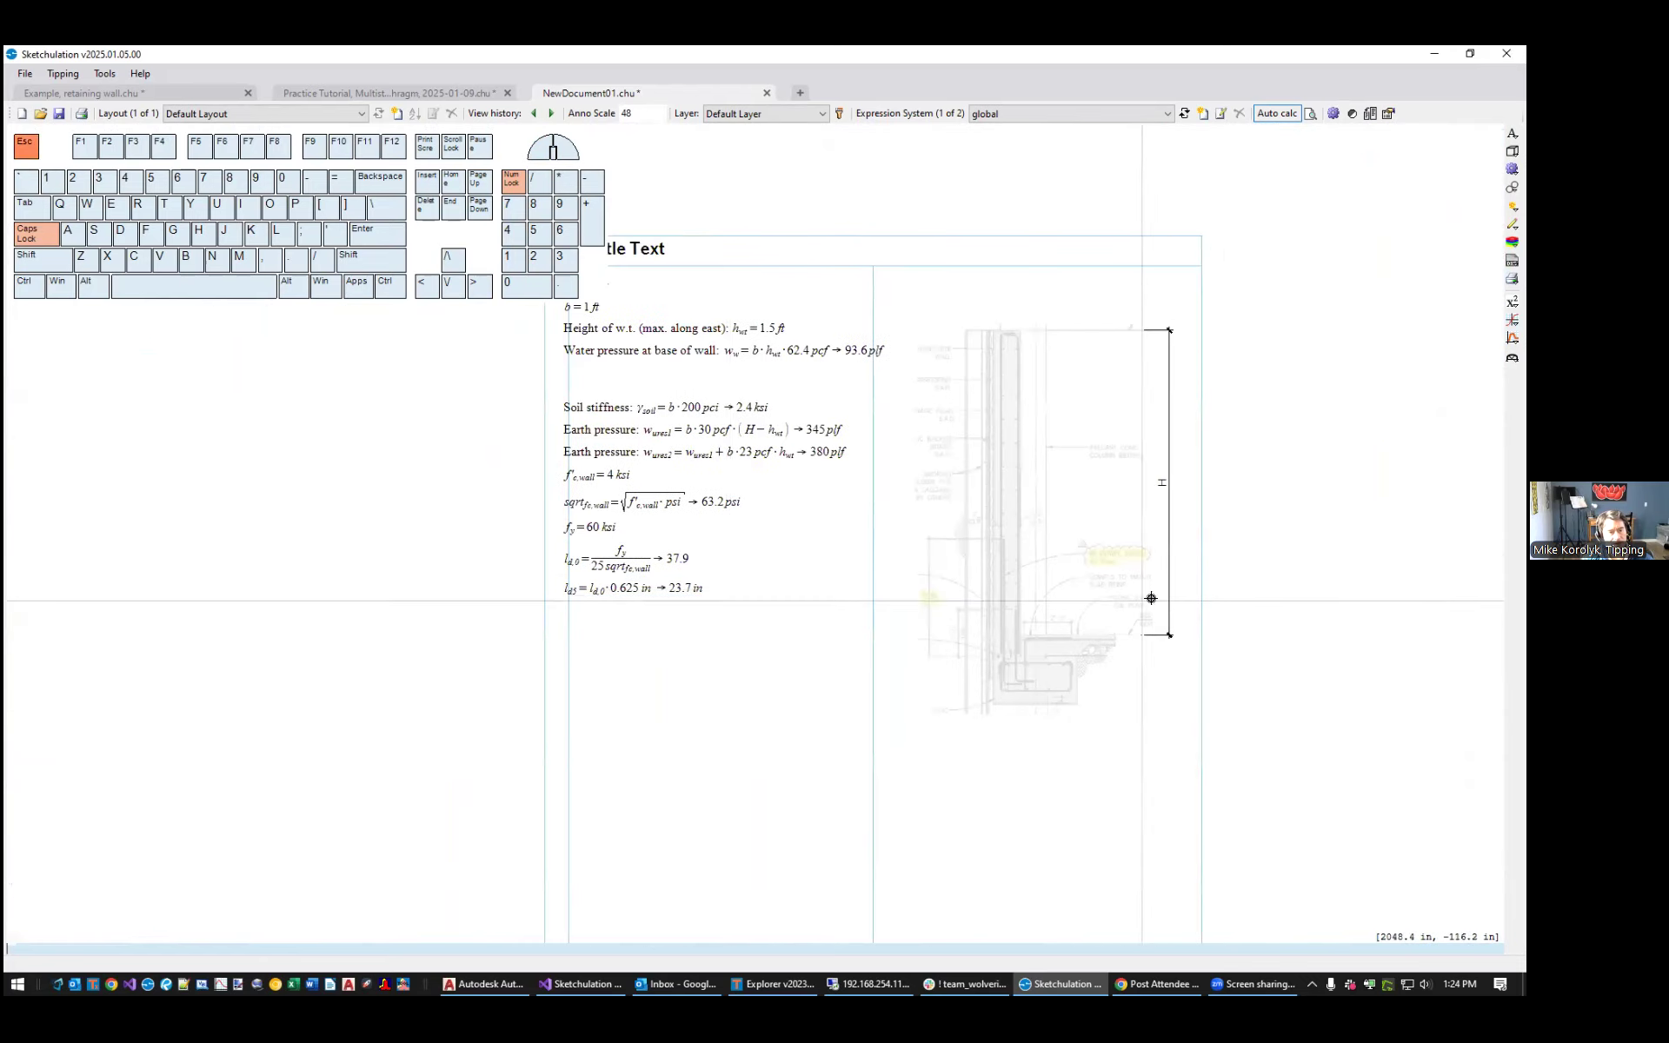
Switch to the retaining wall example document and select the vertical wall elements and horizontal footing elements for review
{"action": "scroll", "coordinate": [976, 617], "scroll_direction": "up", "scroll_amount": 2}
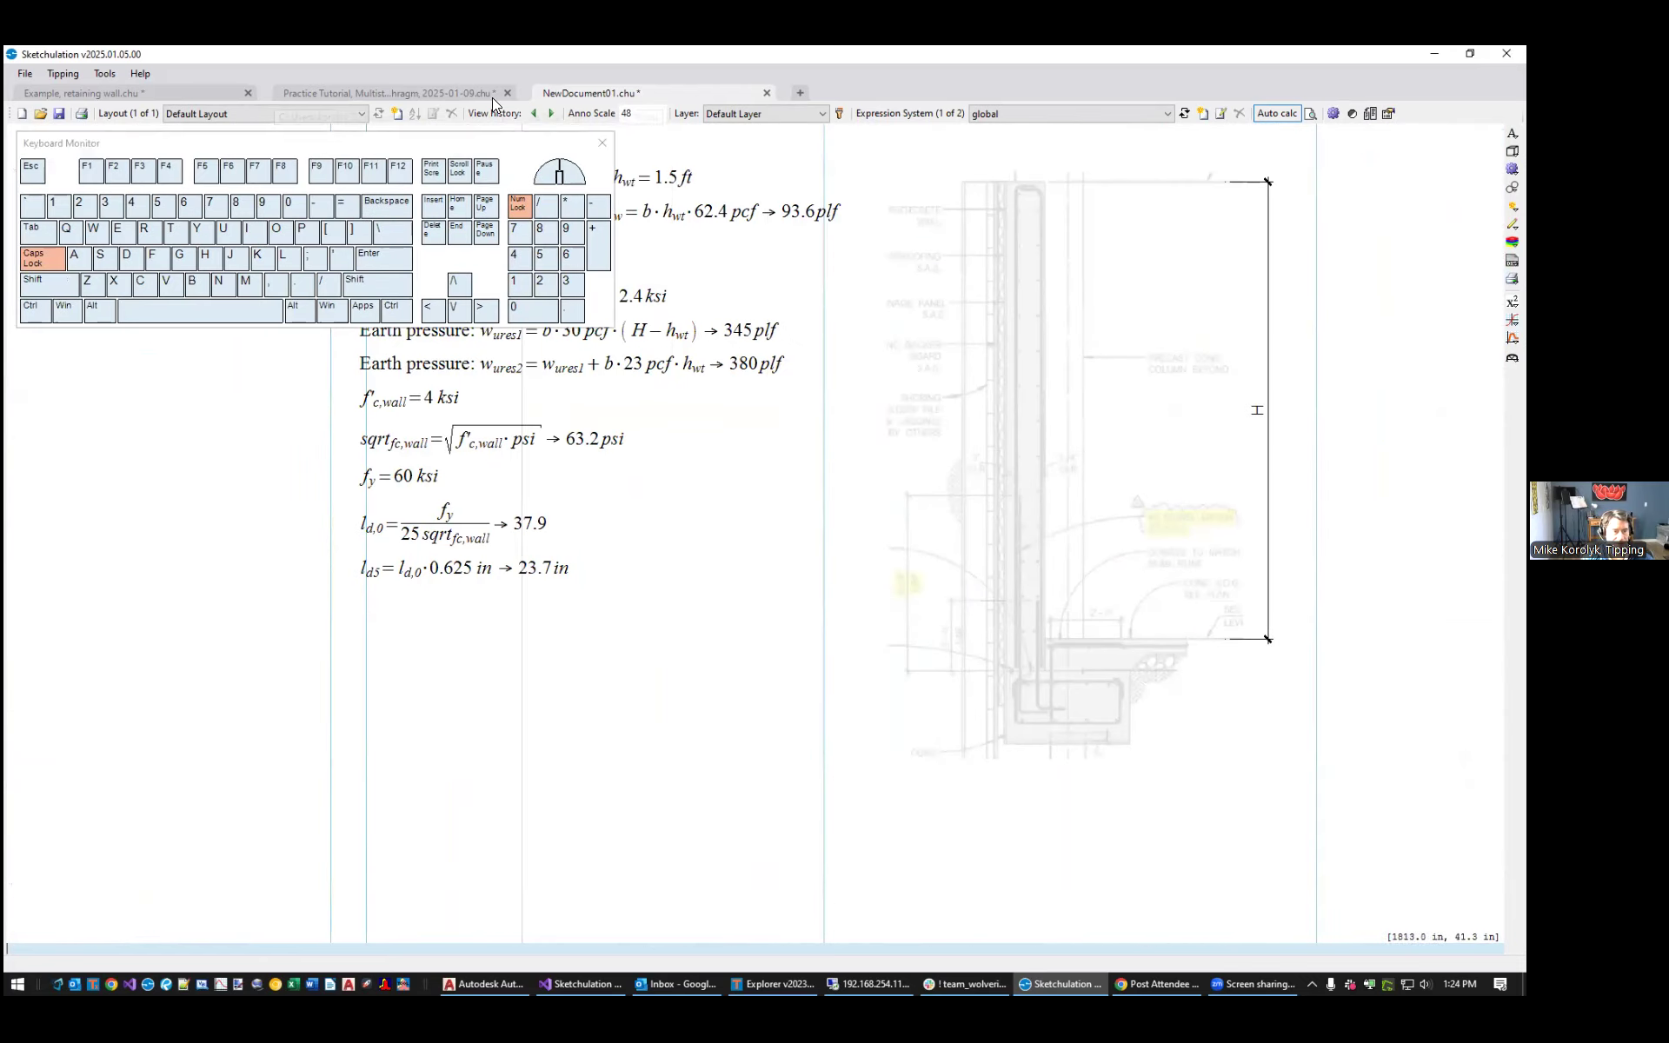
{"action": "left_click", "coordinate": [130, 93]}
{"action": "scroll", "coordinate": [952, 566], "scroll_direction": "down", "scroll_amount": 2}
{"action": "left_click", "coordinate": [948, 548]}
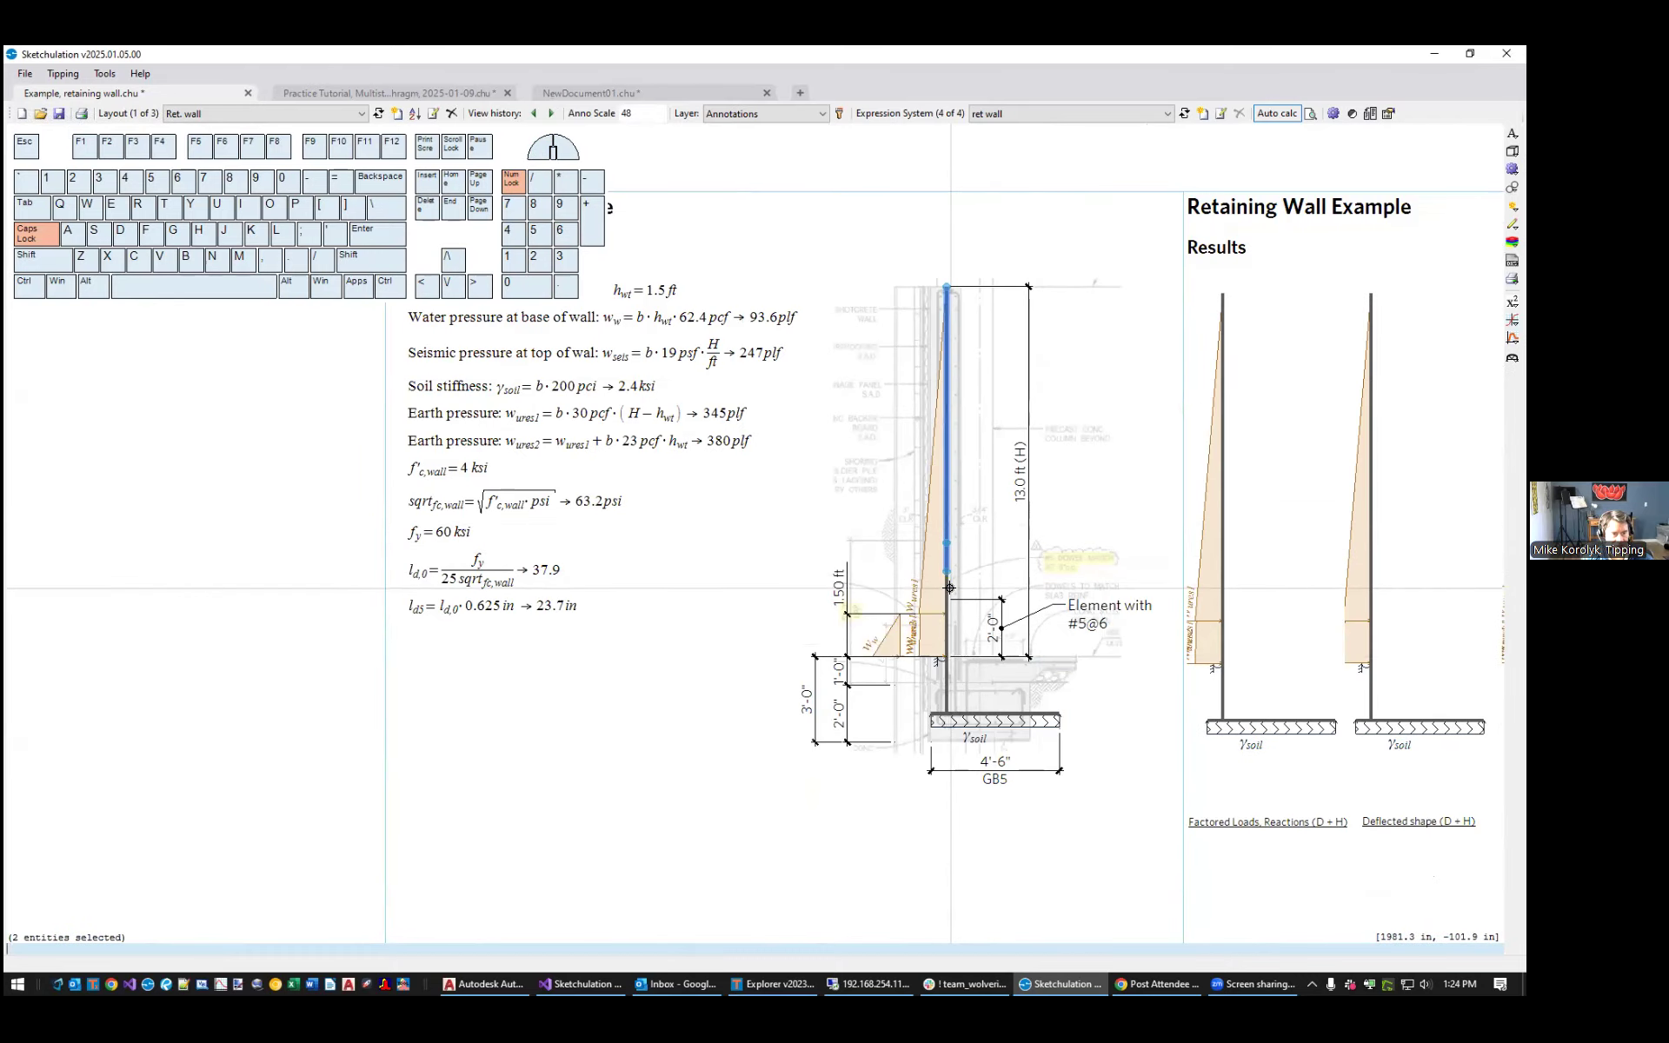
{"action": "scroll", "coordinate": [945, 593], "scroll_direction": "up", "scroll_amount": 3}
{"action": "left_click", "coordinate": [947, 809]}
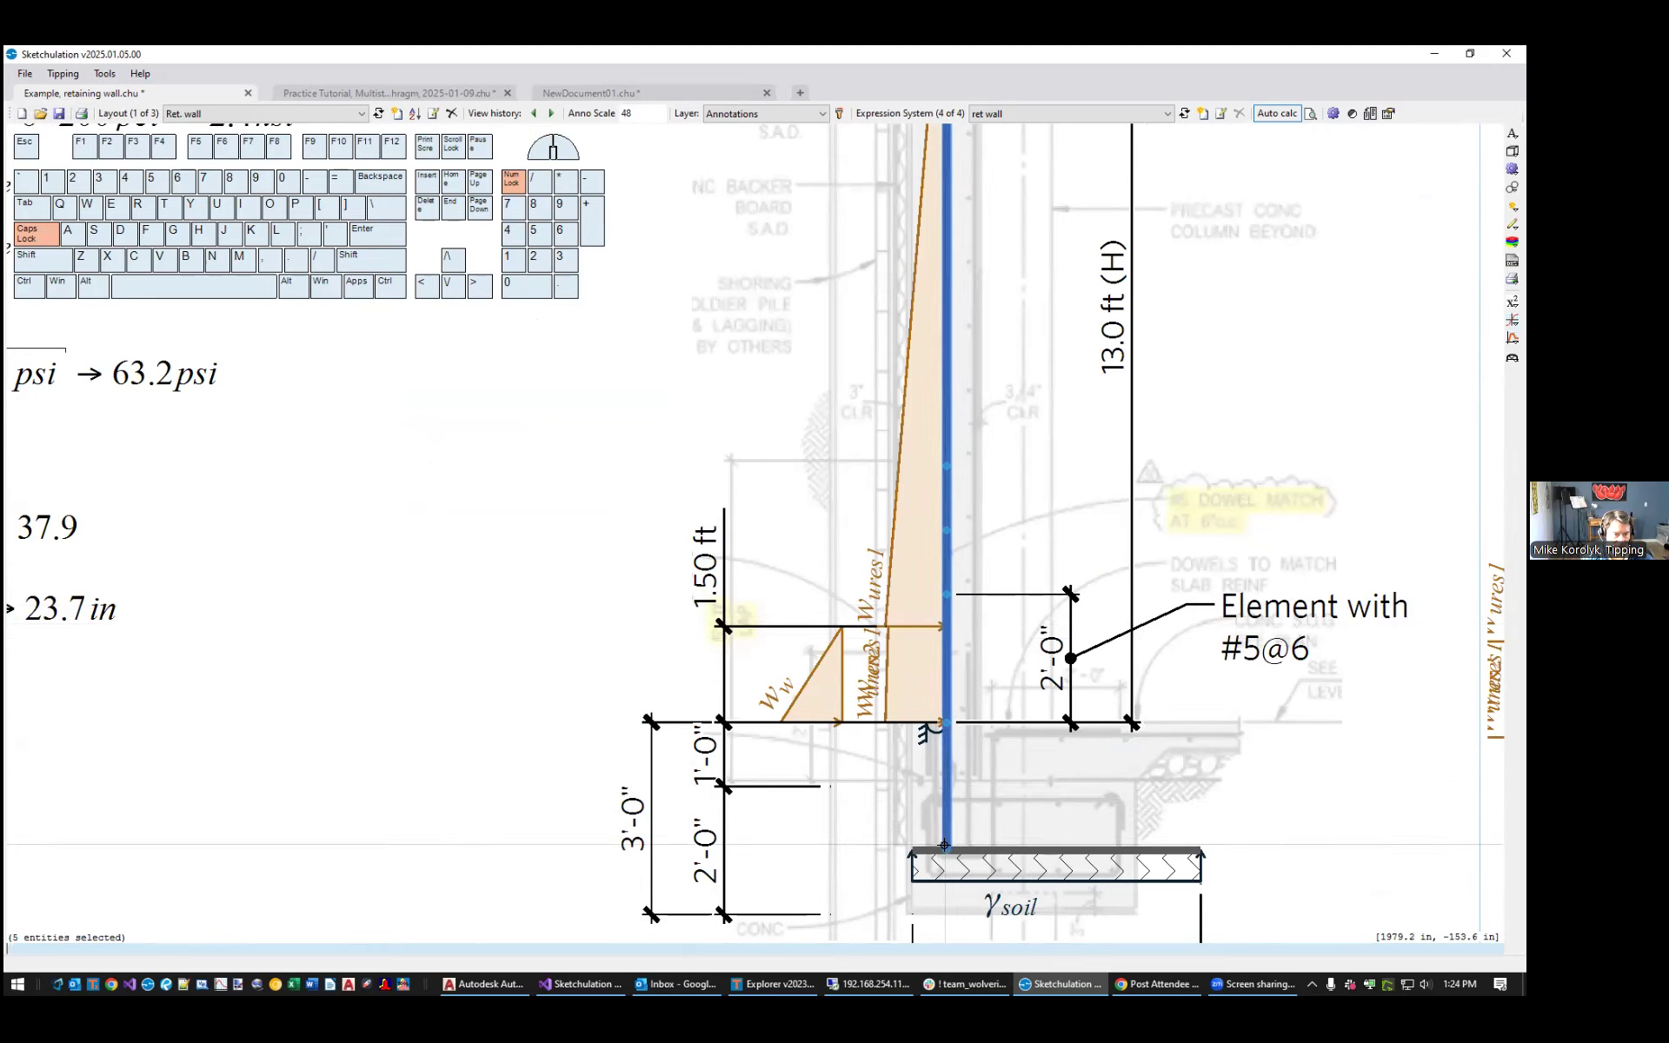
{"action": "scroll", "coordinate": [1341, 723], "scroll_direction": "down", "scroll_amount": 2}
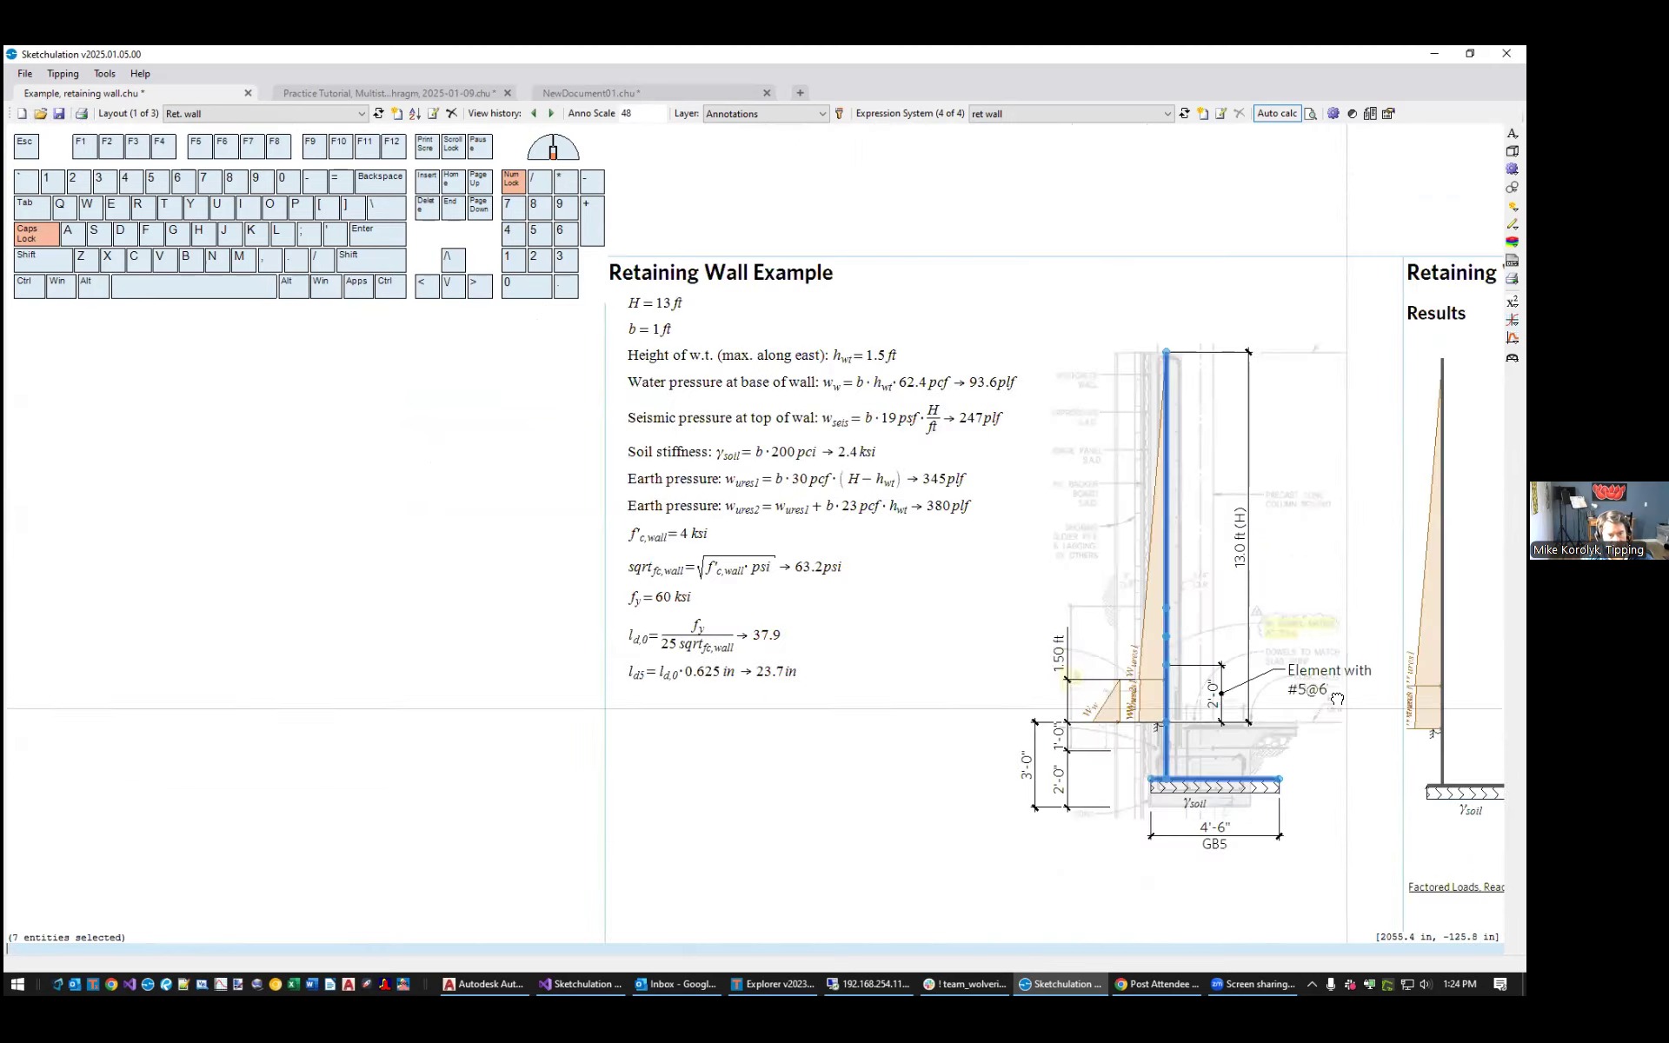
{"action": "middle_click_drag", "start_coordinate": [1338, 708], "coordinate": [1017, 676]}
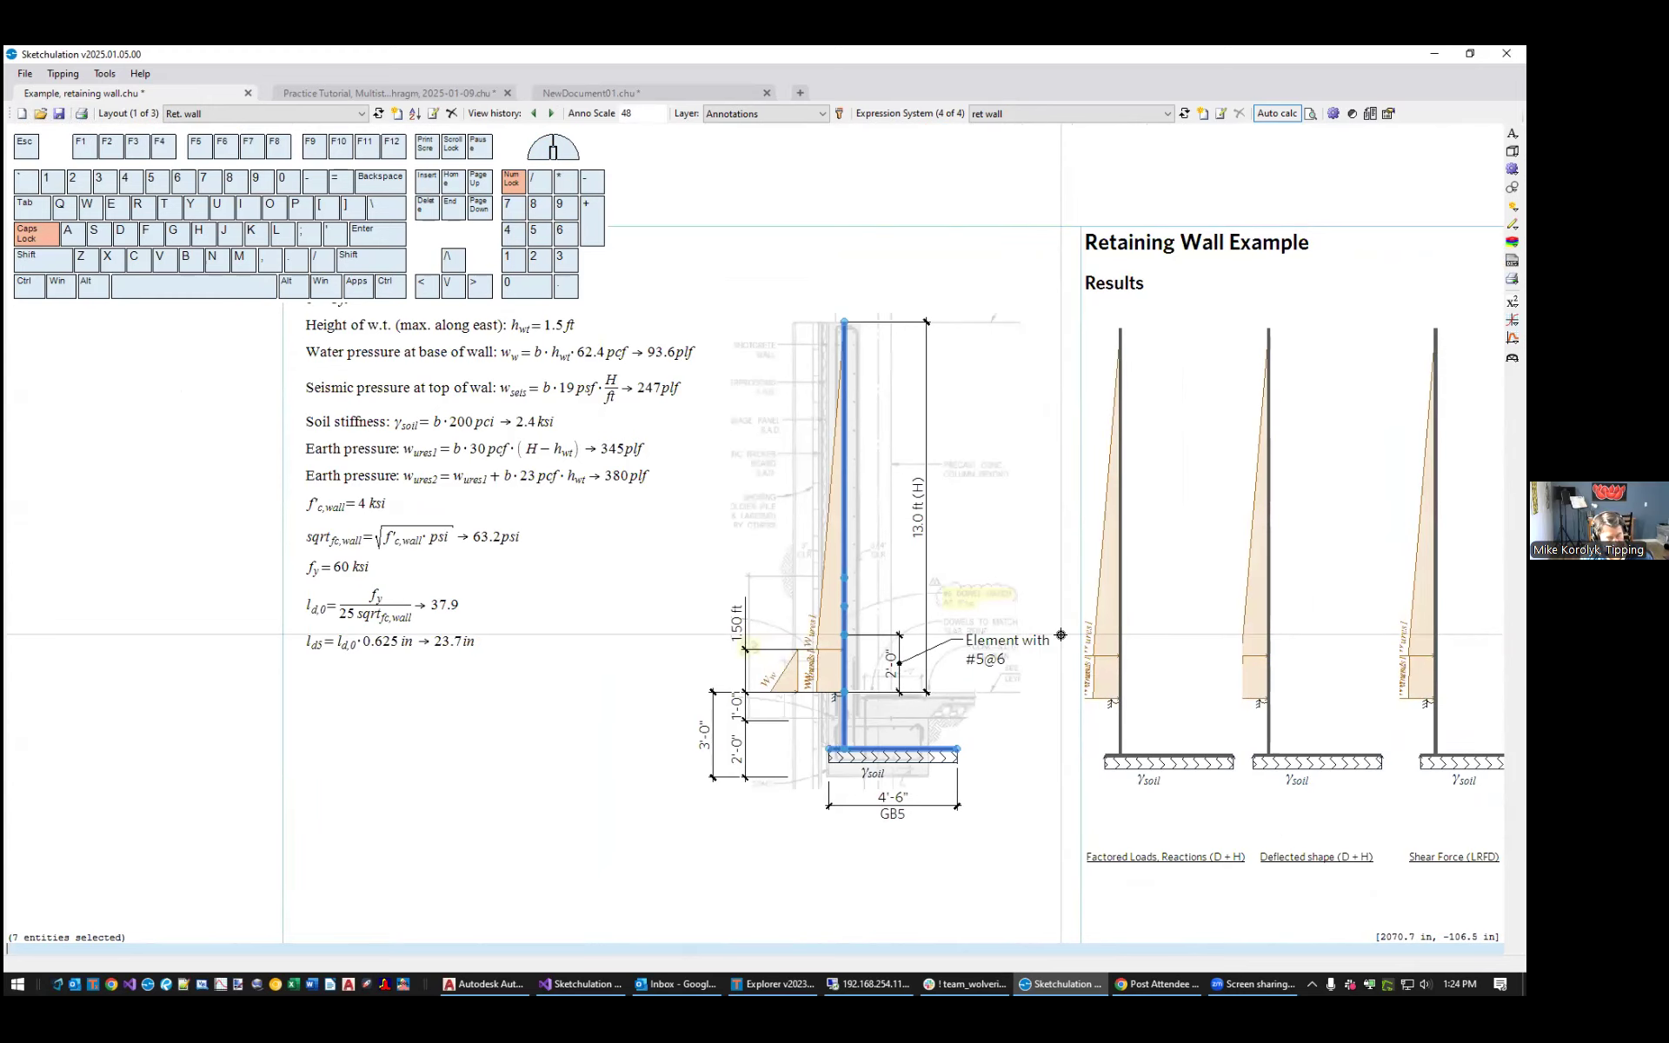
Paste the copied retaining wall and footing elements over the faded section image in the NewDocument01 document
{"action": "key", "text": "Escape"}
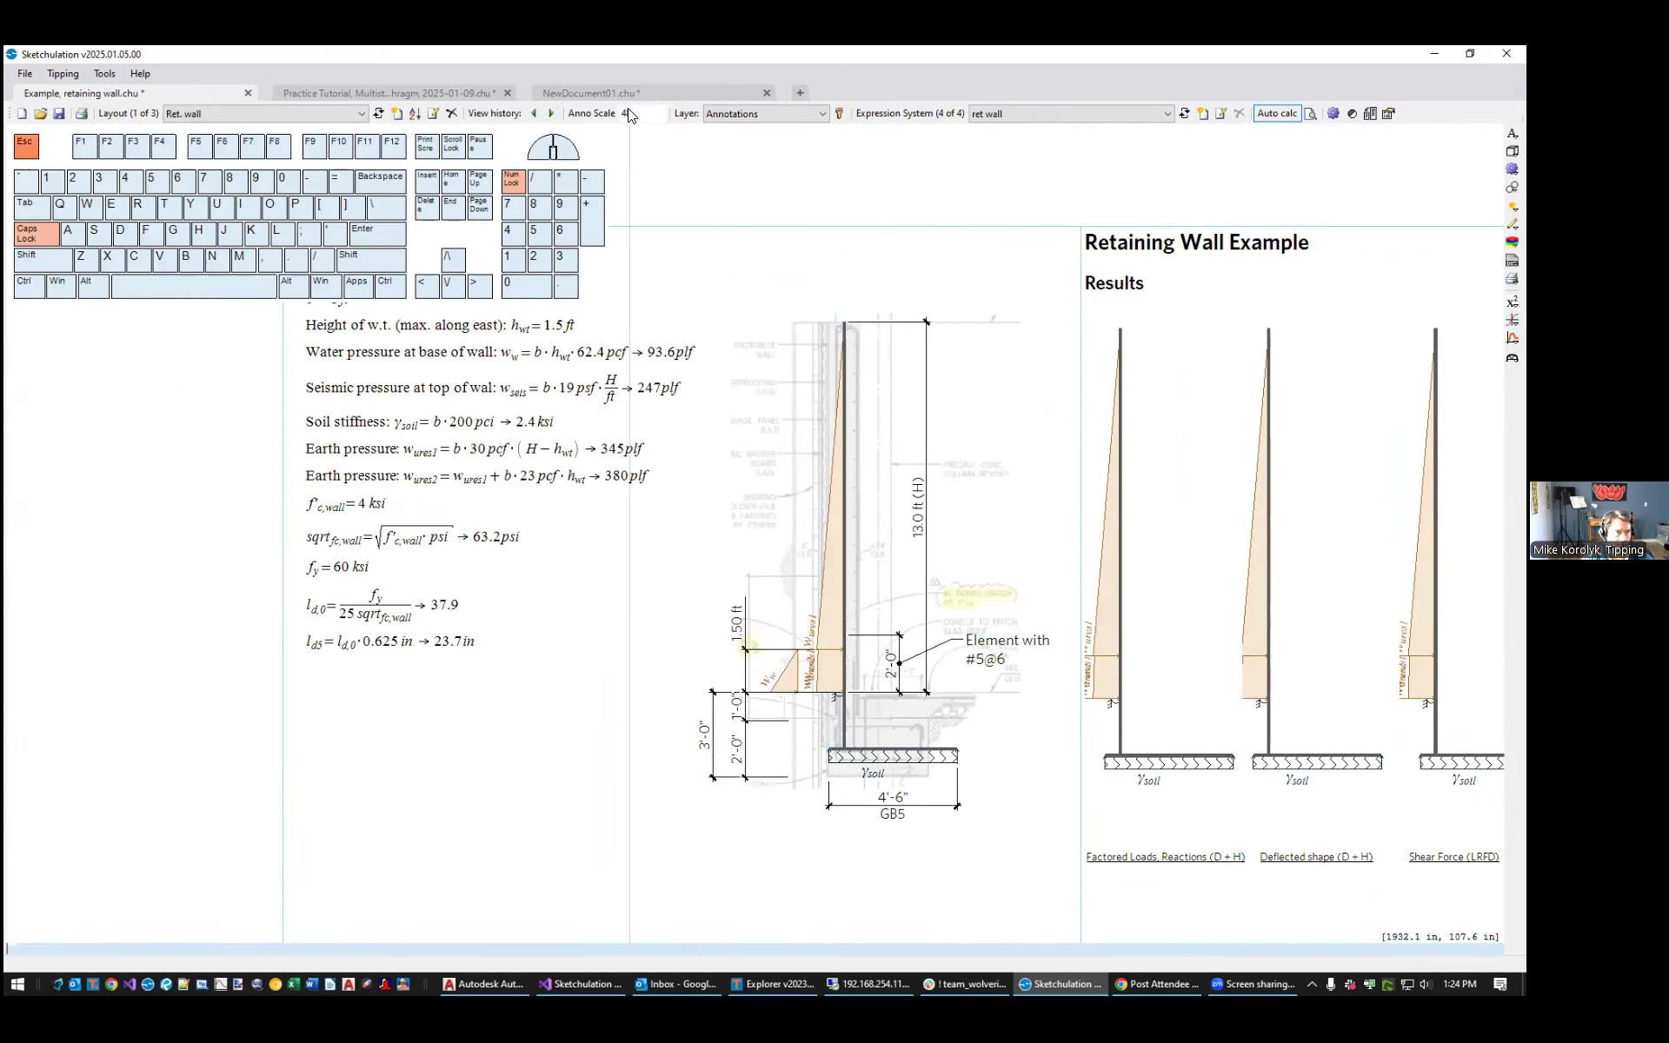
{"action": "left_click", "coordinate": [601, 92]}
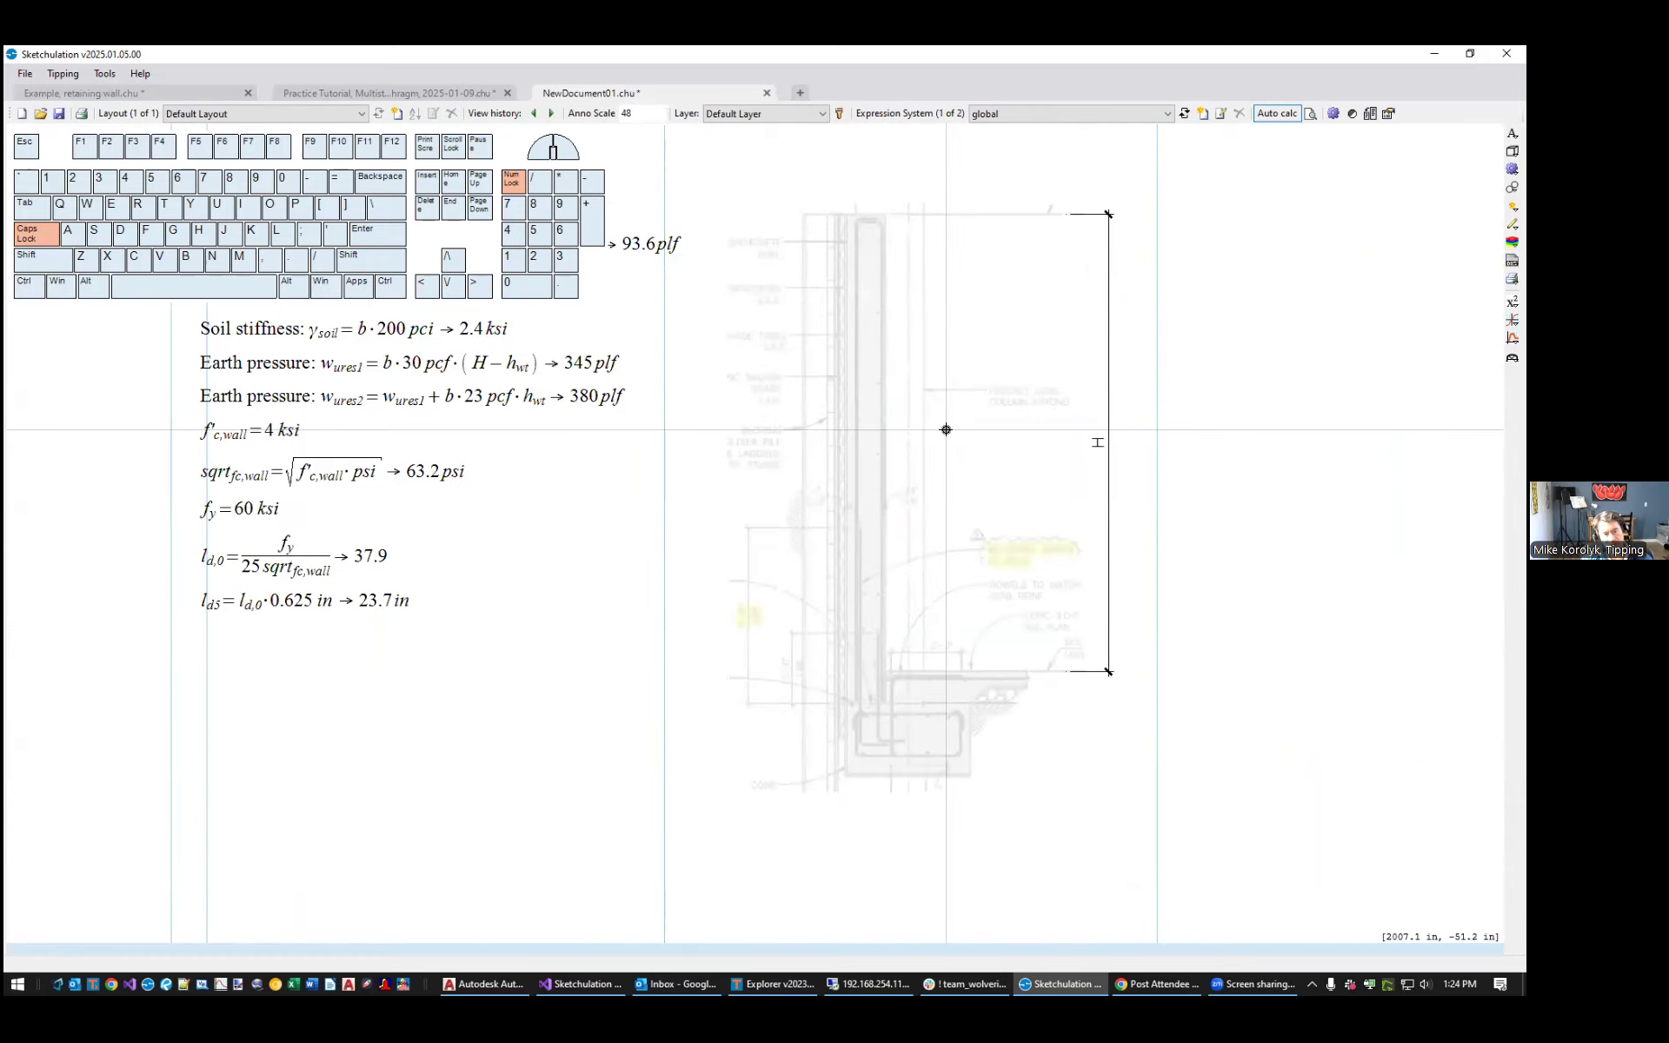
{"action": "key", "text": "ctrl+v"}
{"action": "key", "text": "Return"}
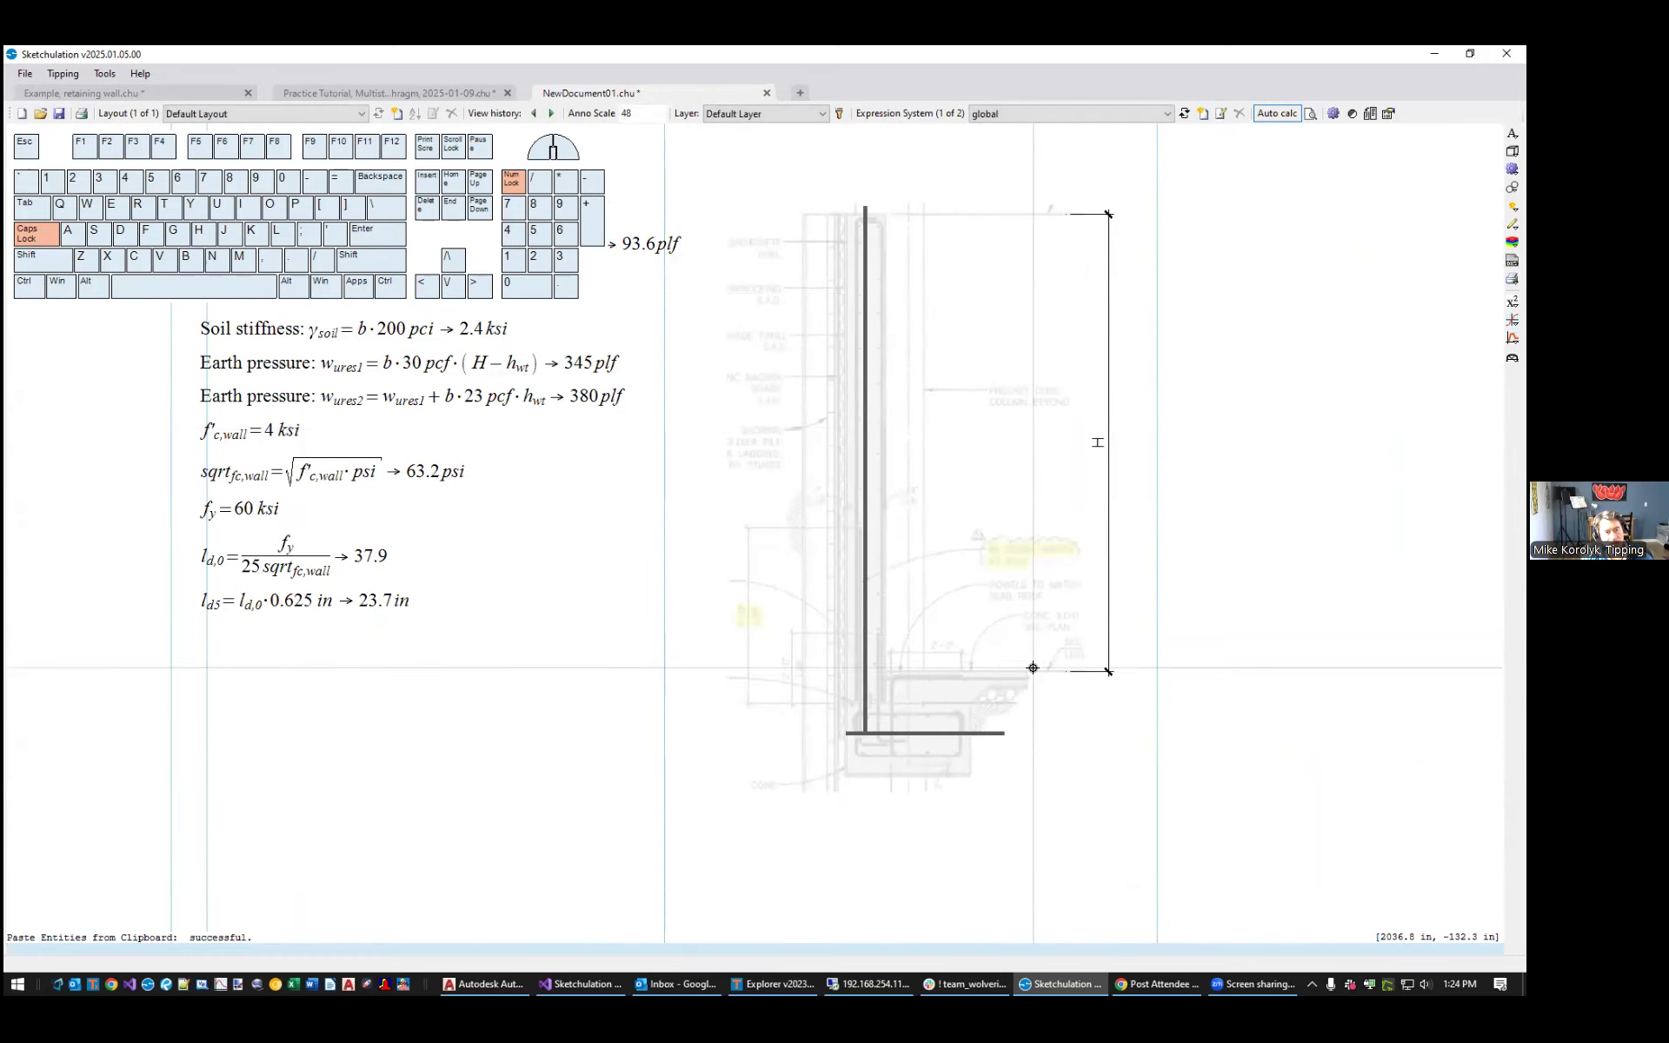
{"action": "mouse_move", "coordinate": [1112, 830]}
{"action": "left_mouse_down"}
{"action": "mouse_move", "coordinate": [1070, 650]}
{"action": "mouse_move", "coordinate": [1072, 669]}
{"action": "left_mouse_up"}
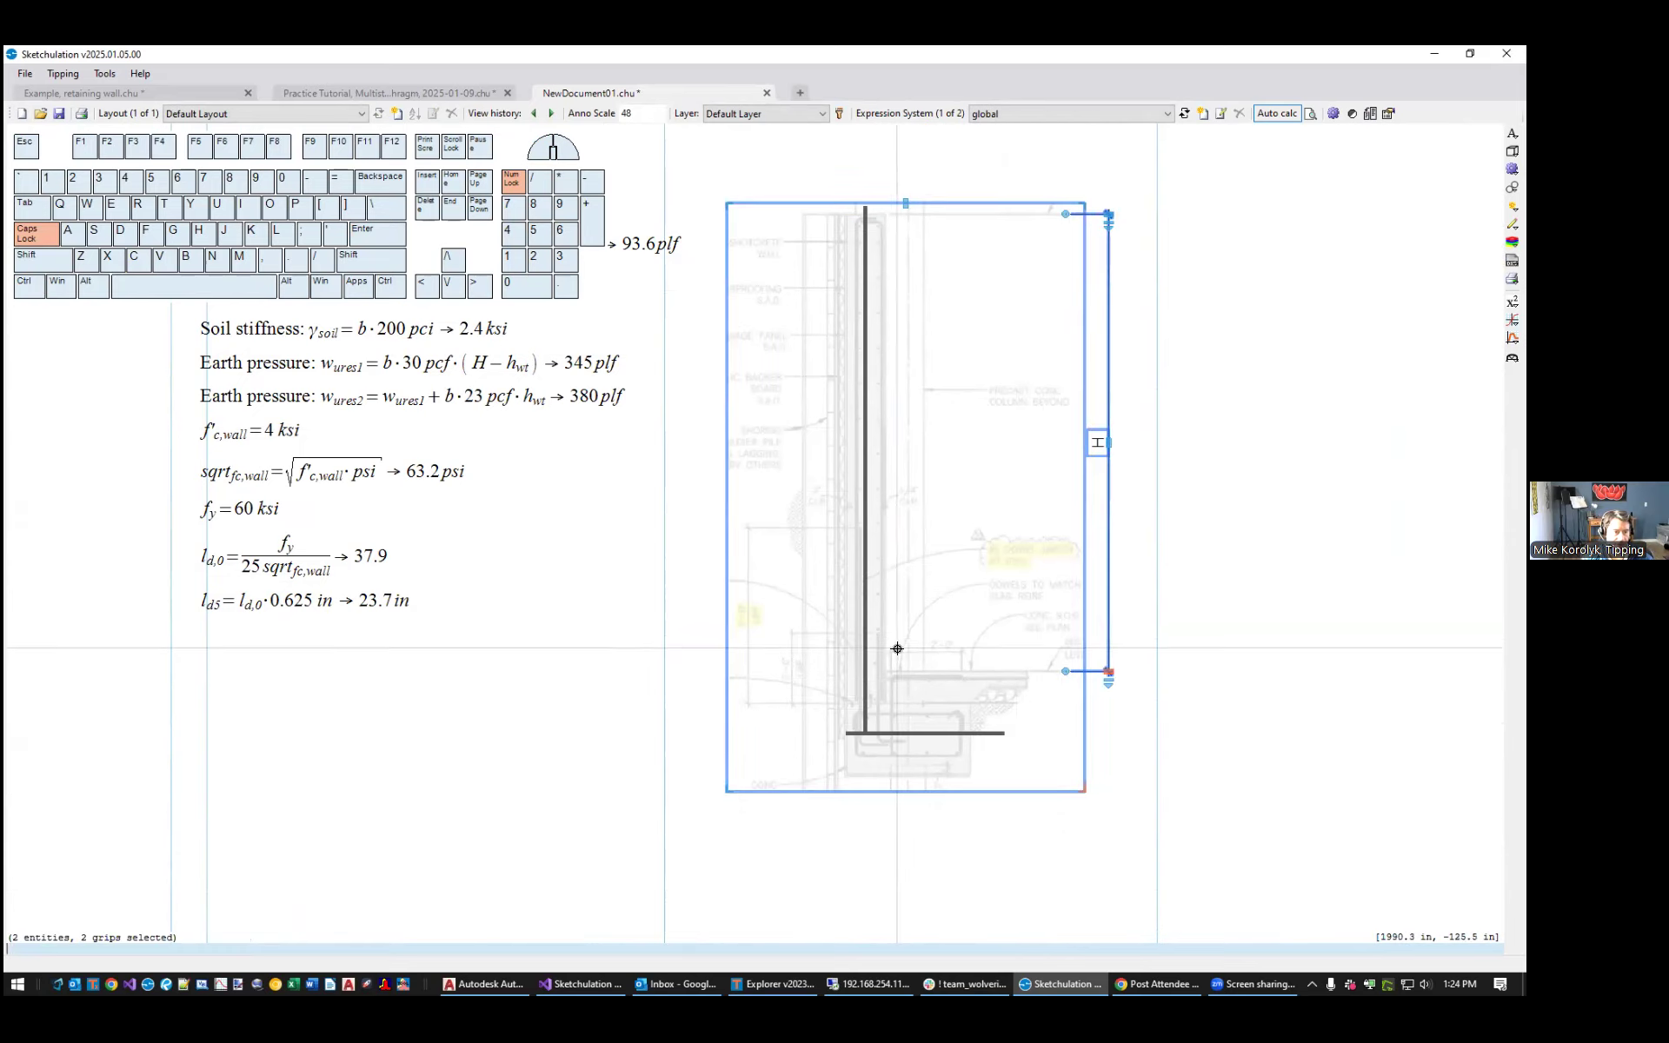
{"action": "key", "text": "Escape"}
{"action": "left_click", "coordinate": [860, 699]}
{"action": "scroll", "coordinate": [887, 669], "scroll_direction": "up", "scroll_amount": 3}
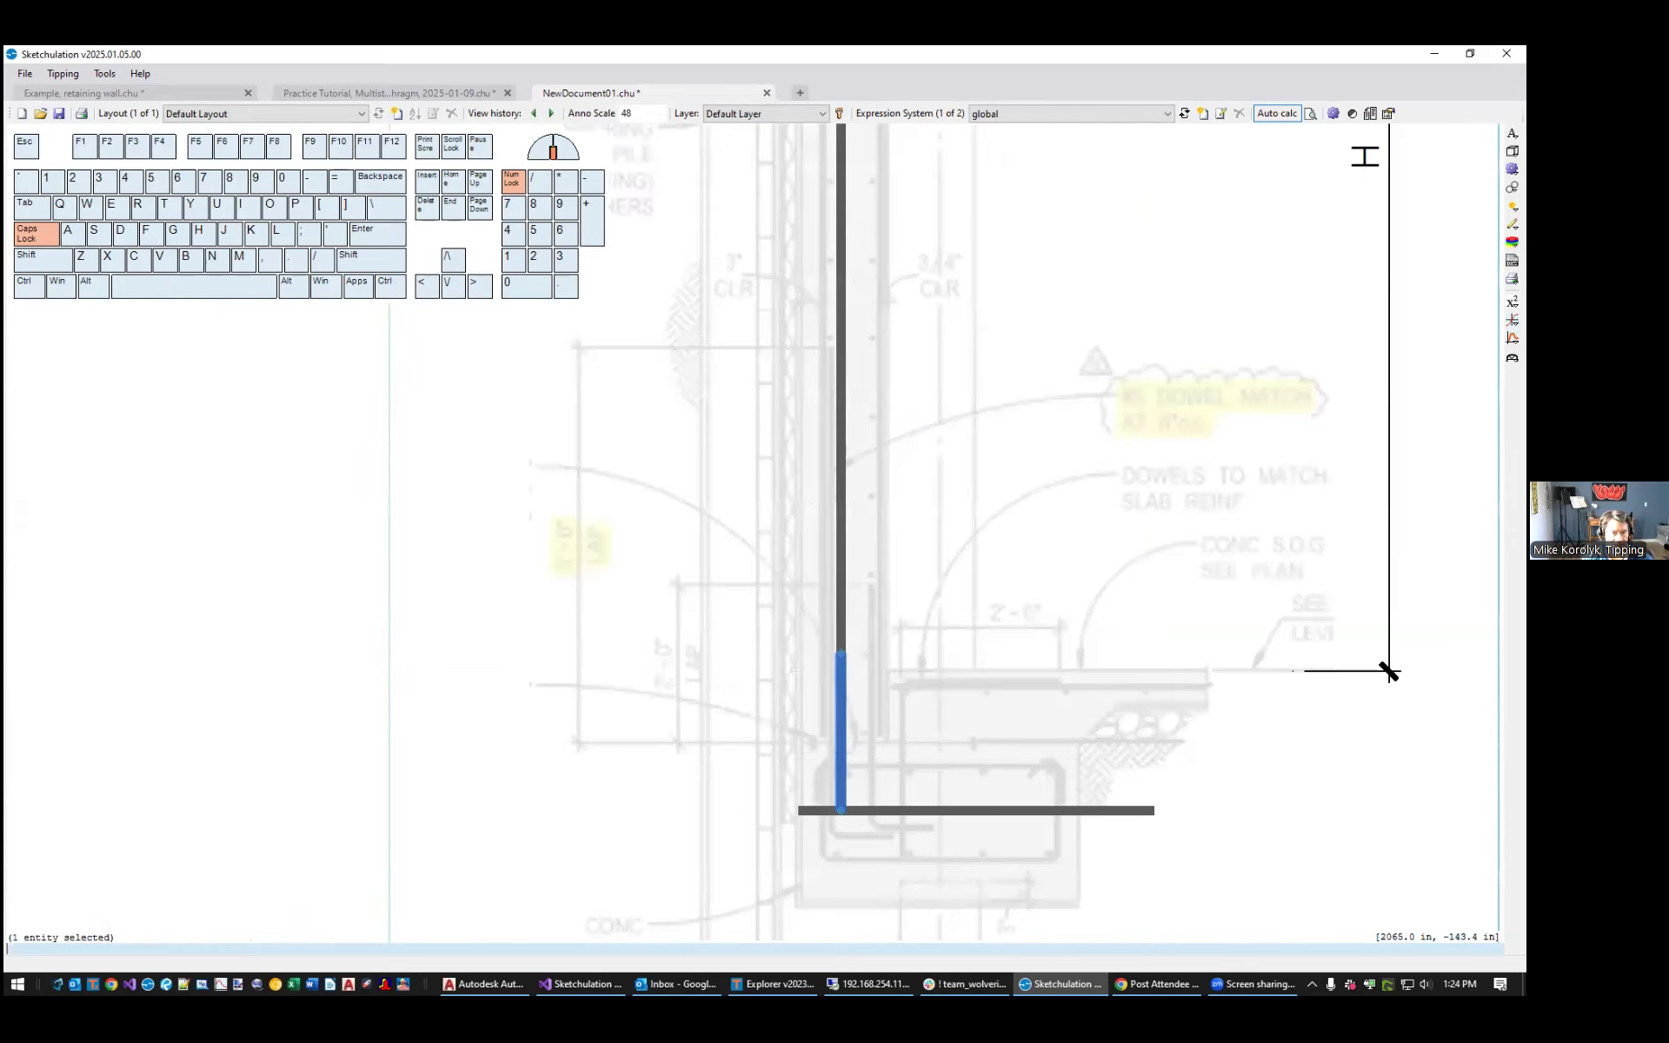
{"action": "middle_click_drag", "start_coordinate": [1410, 732], "coordinate": [1274, 655]}
{"action": "left_click_drag", "start_coordinate": [1266, 626], "coordinate": [1054, 552]}
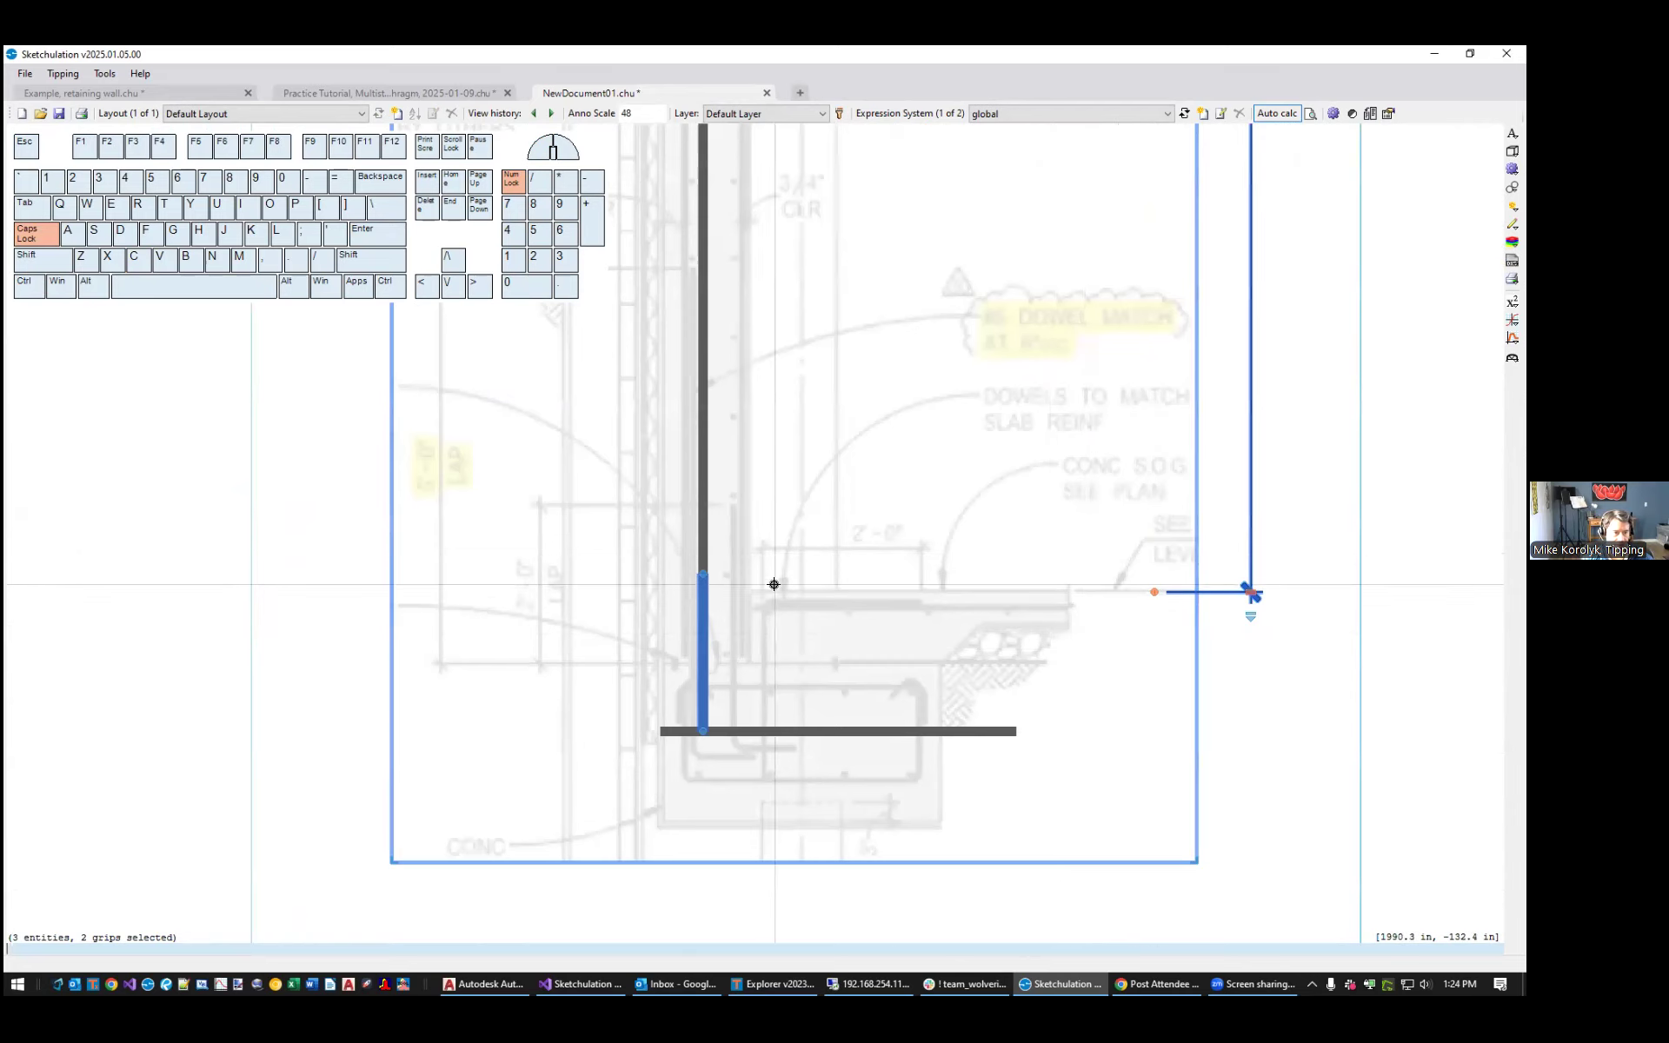
{"action": "key", "text": "Escape"}
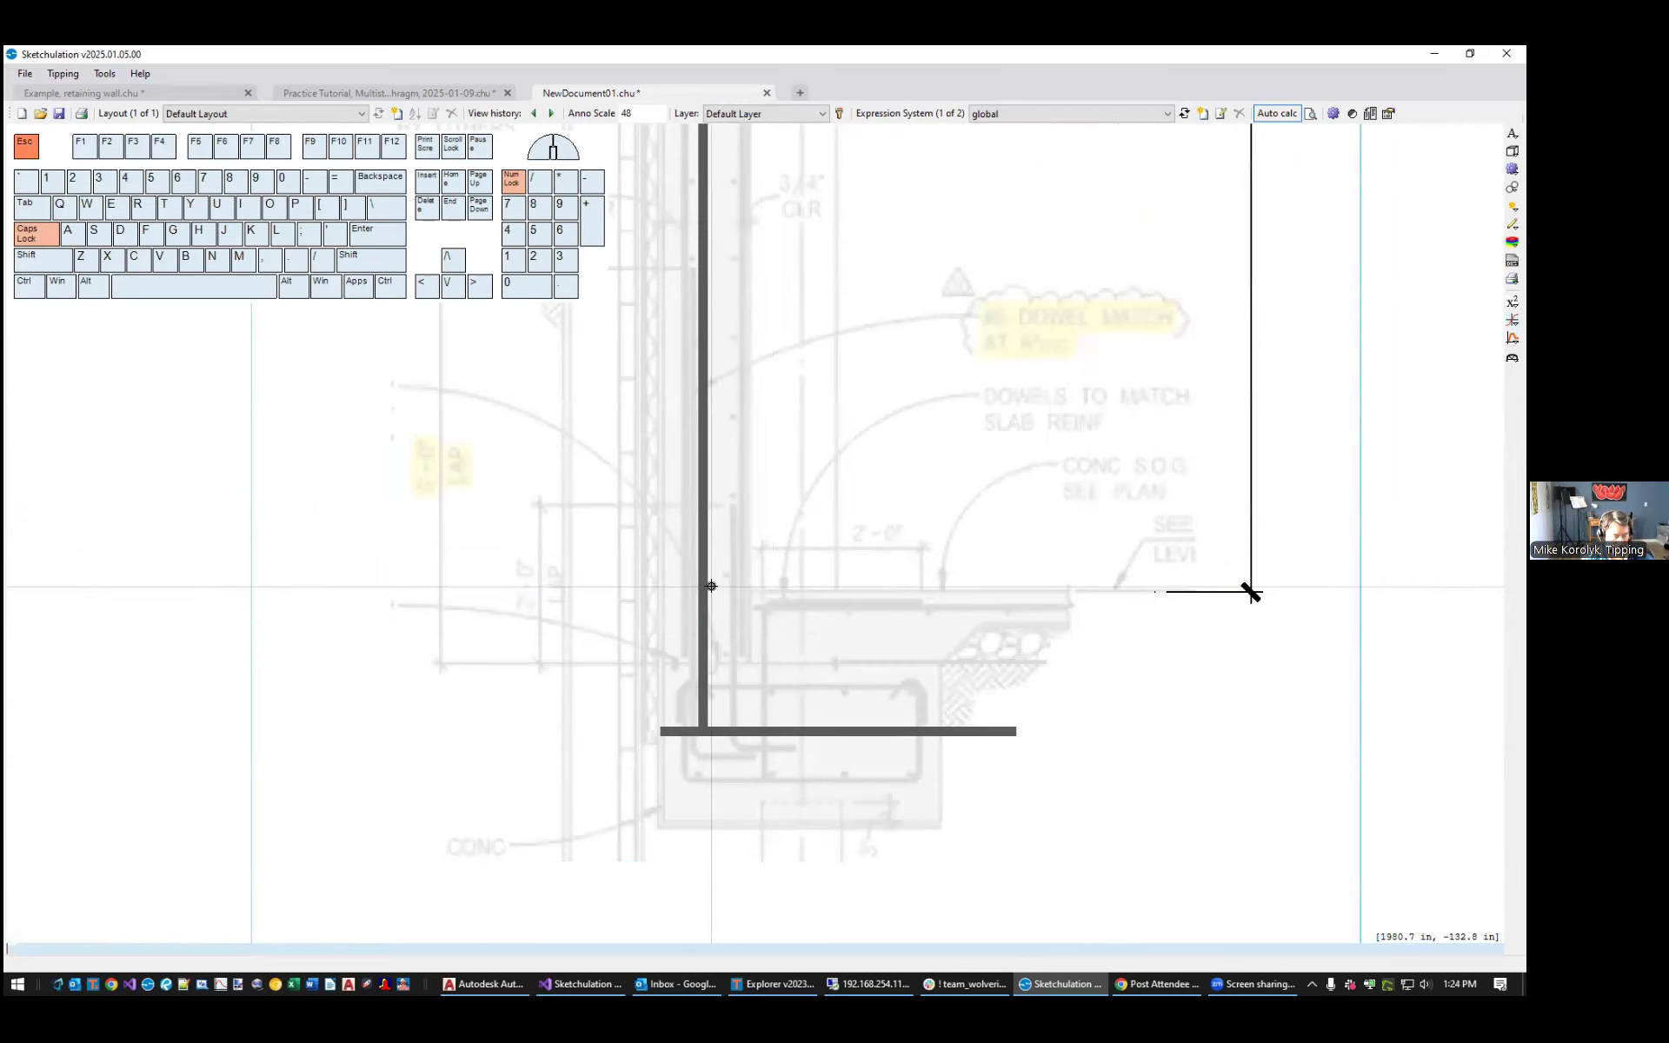
Align the section image and H dimension with the wall's slab-level node using a temporary horizontal line, and erase that line
{"action": "type", "text": "L"}
{"action": "key", "text": "Return"}
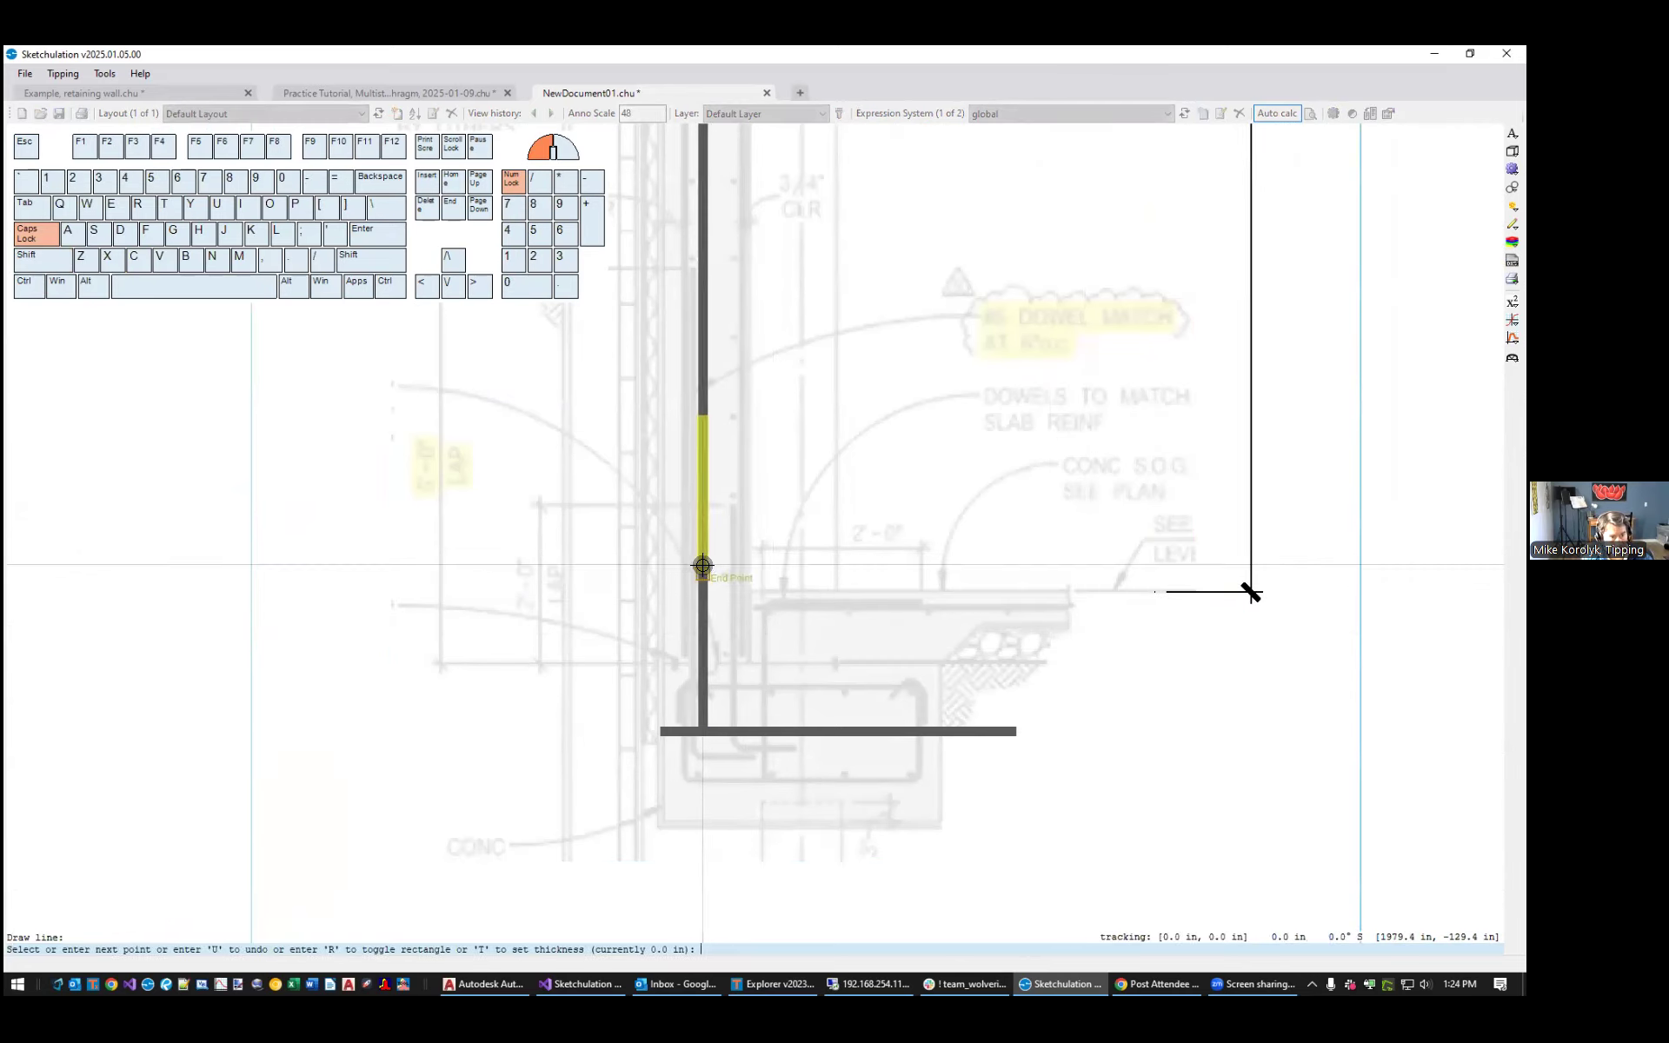
{"action": "left_click", "coordinate": [1287, 635]}
{"action": "left_click_drag", "start_coordinate": [1170, 837], "coordinate": [1127, 589]}
{"action": "left_click", "coordinate": [1179, 568]}
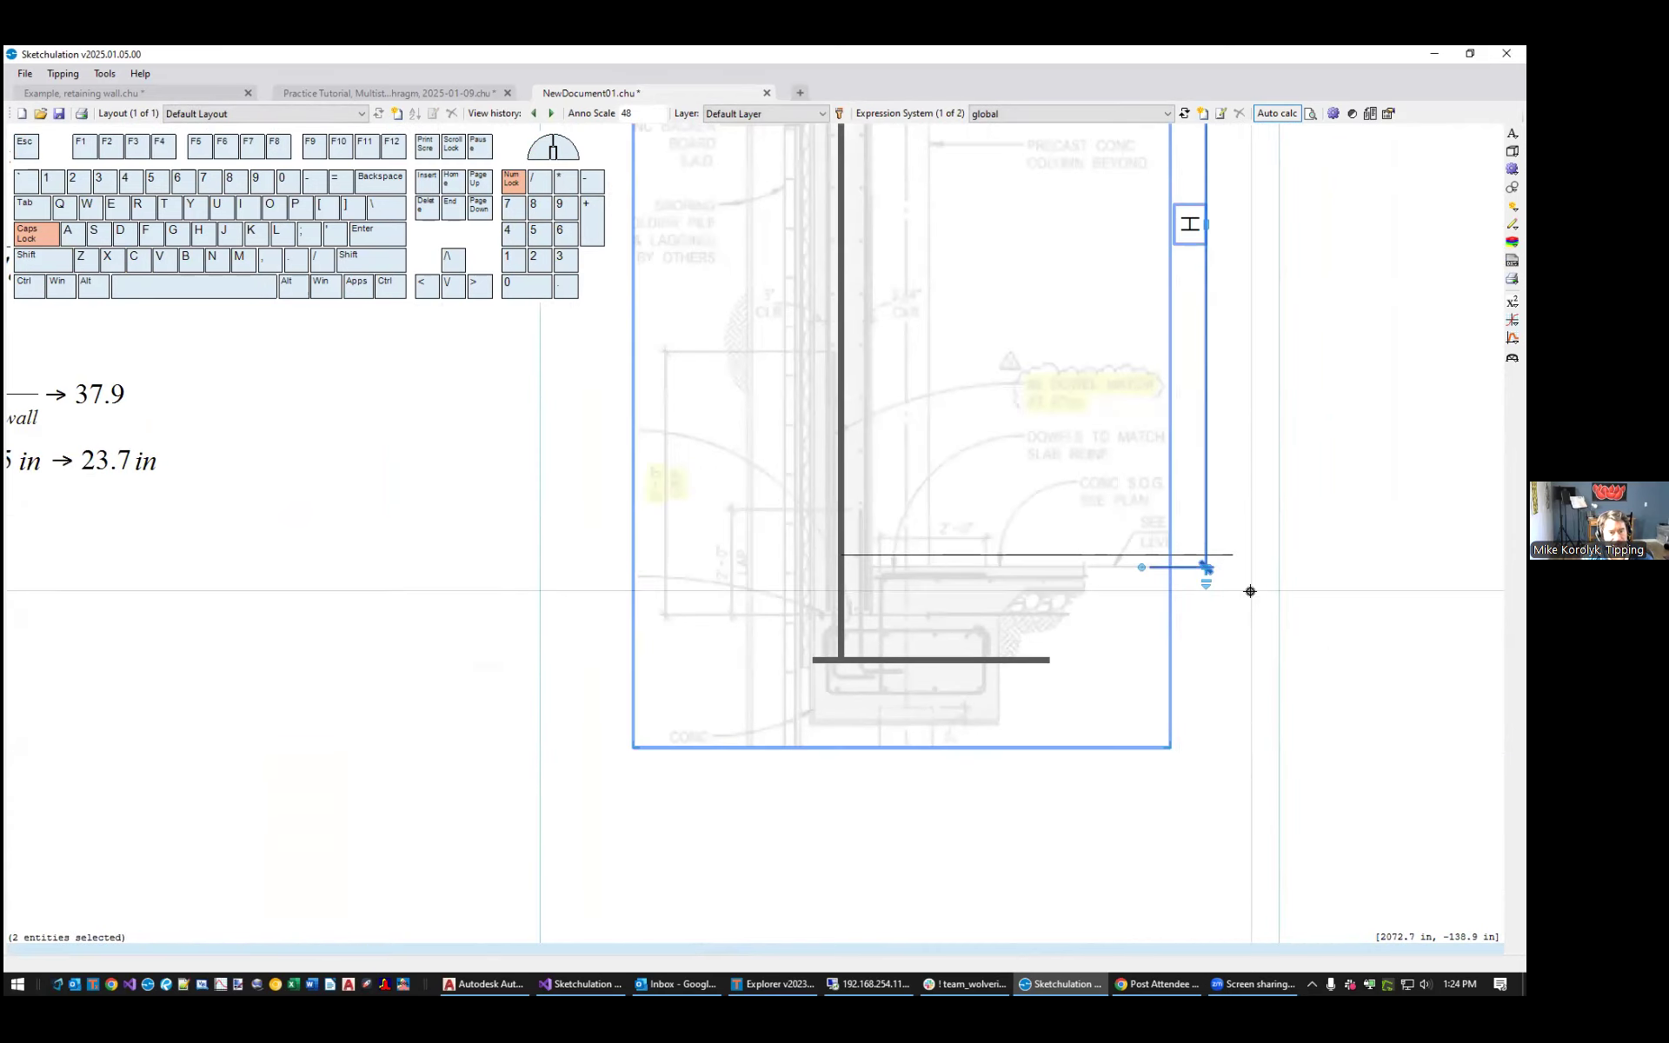
{"action": "key", "text": "ctrl+Up"}
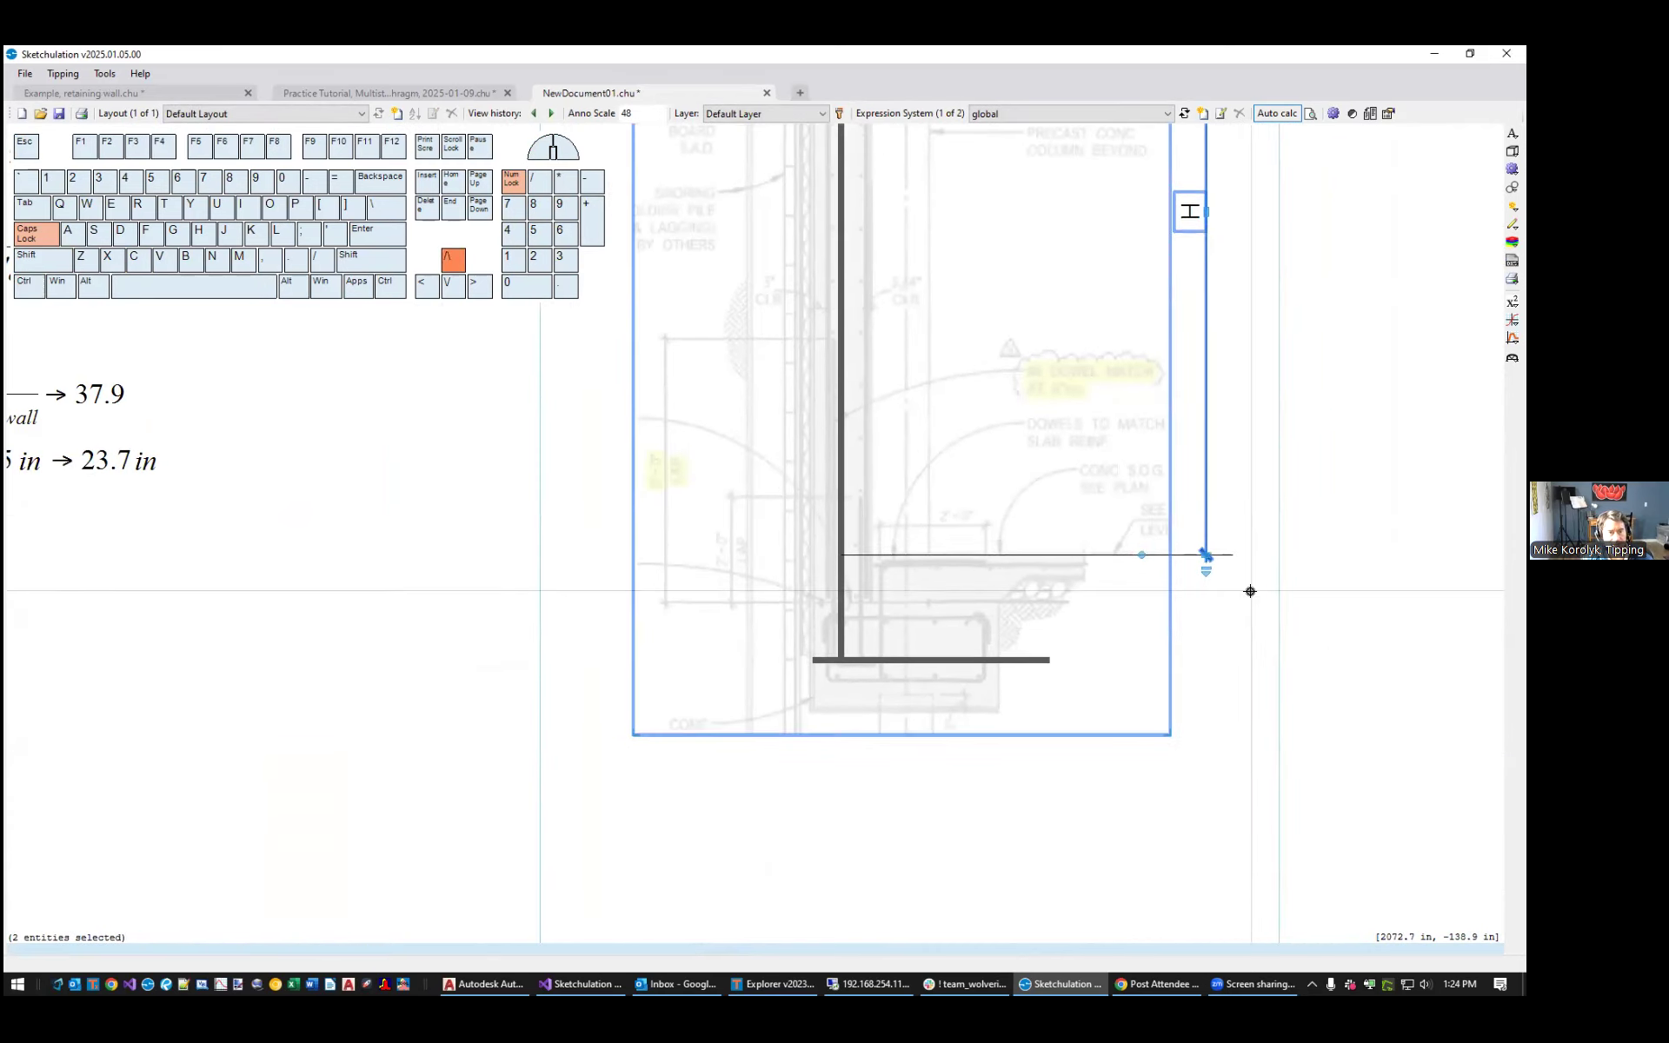
{"action": "left_click", "coordinate": [1231, 553]}
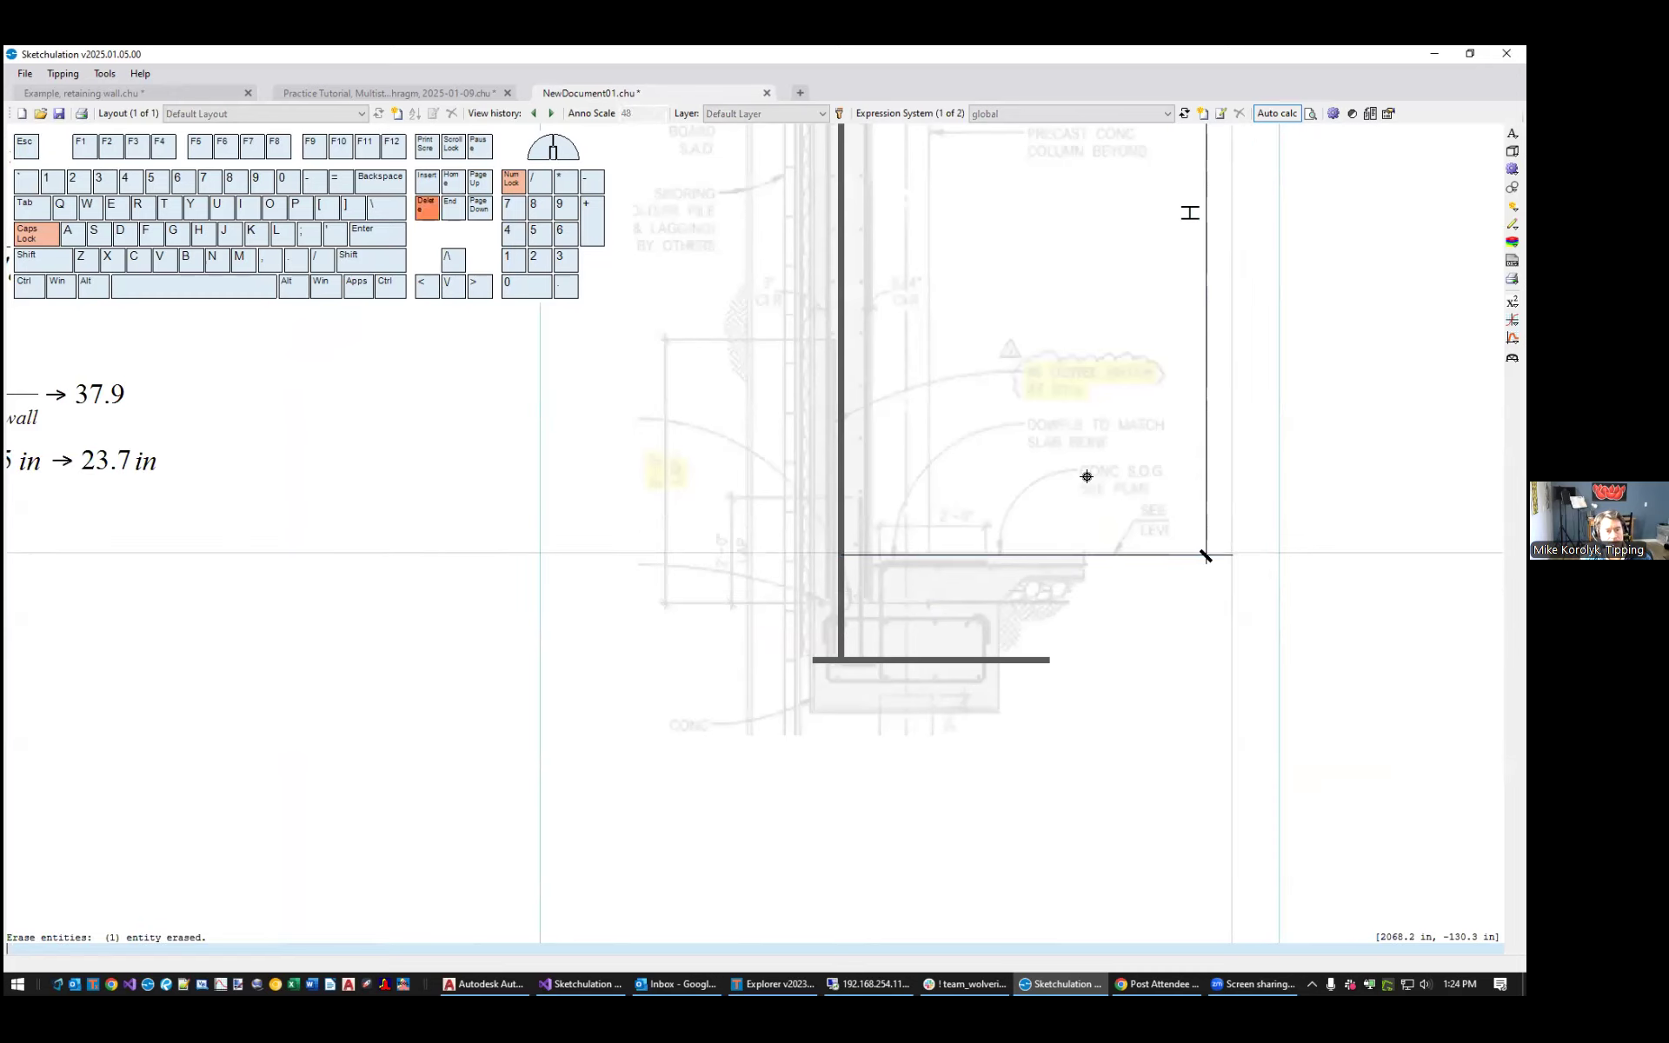
Select the wall elements above the slab one after another for review, and clear the selection
{"action": "middle_click_drag", "start_coordinate": [1041, 462], "coordinate": [1031, 640]}
{"action": "scroll", "coordinate": [1026, 639], "scroll_direction": "down", "scroll_amount": 1}
{"action": "scroll", "coordinate": [940, 680], "scroll_direction": "up", "scroll_amount": 2}
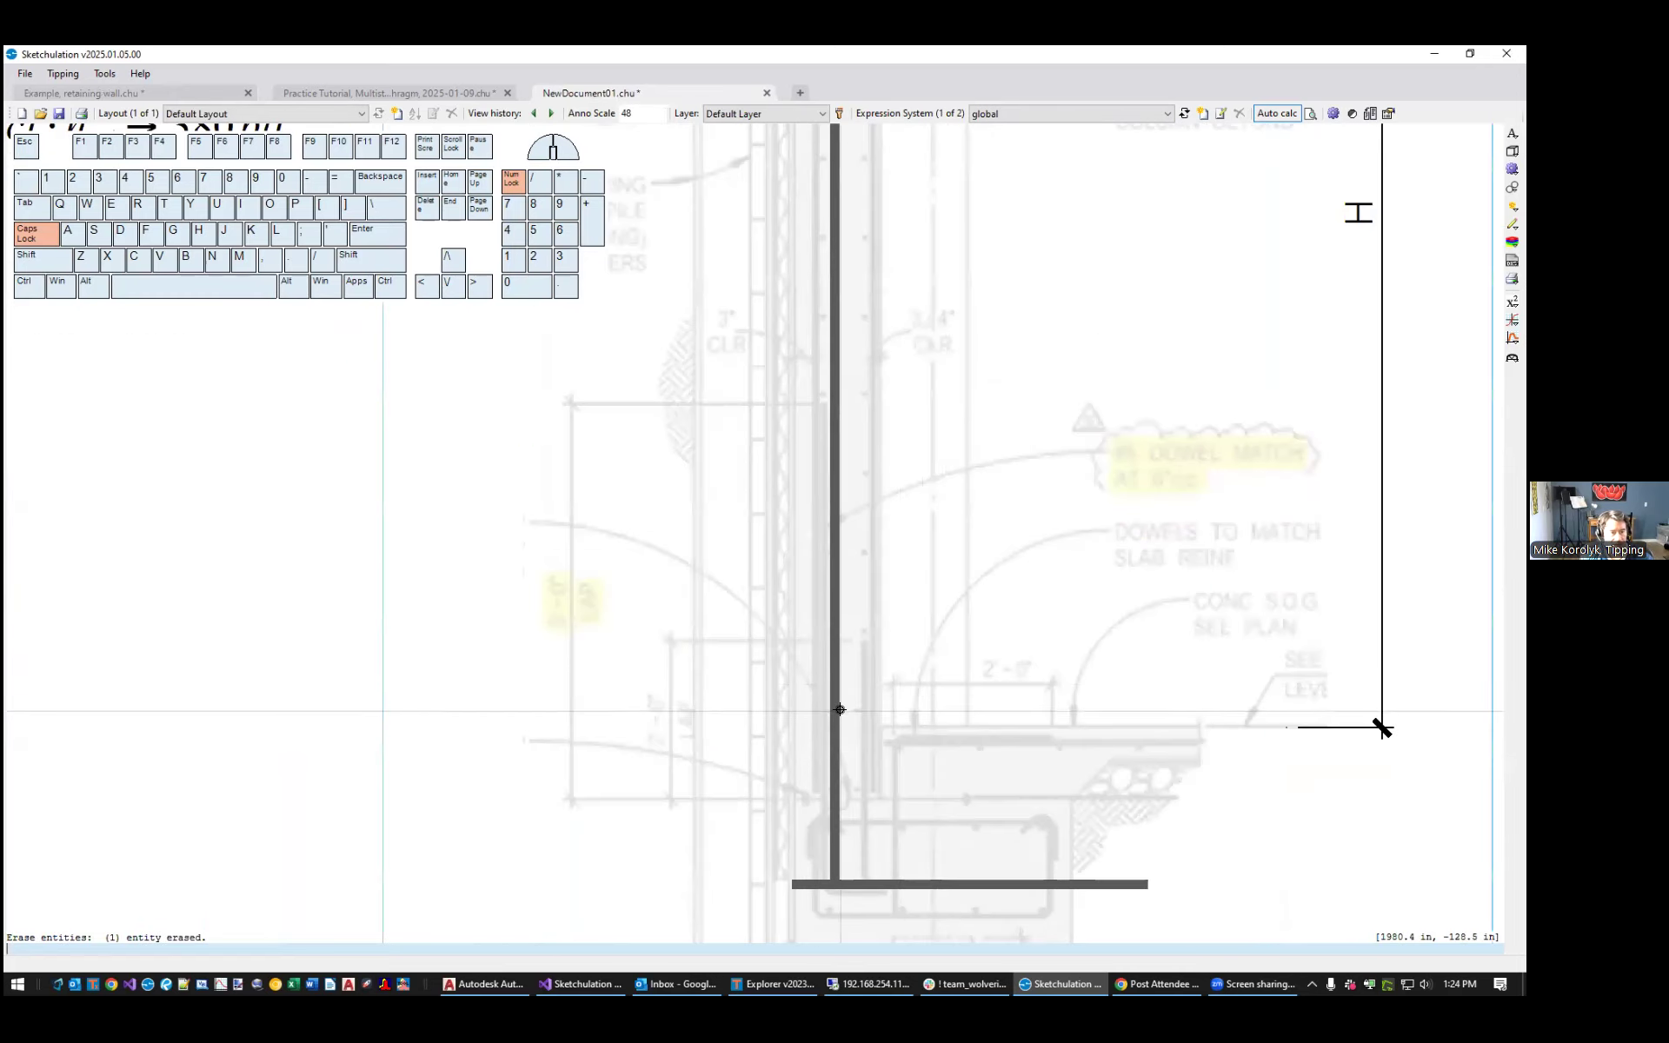
{"action": "left_click", "coordinate": [834, 695]}
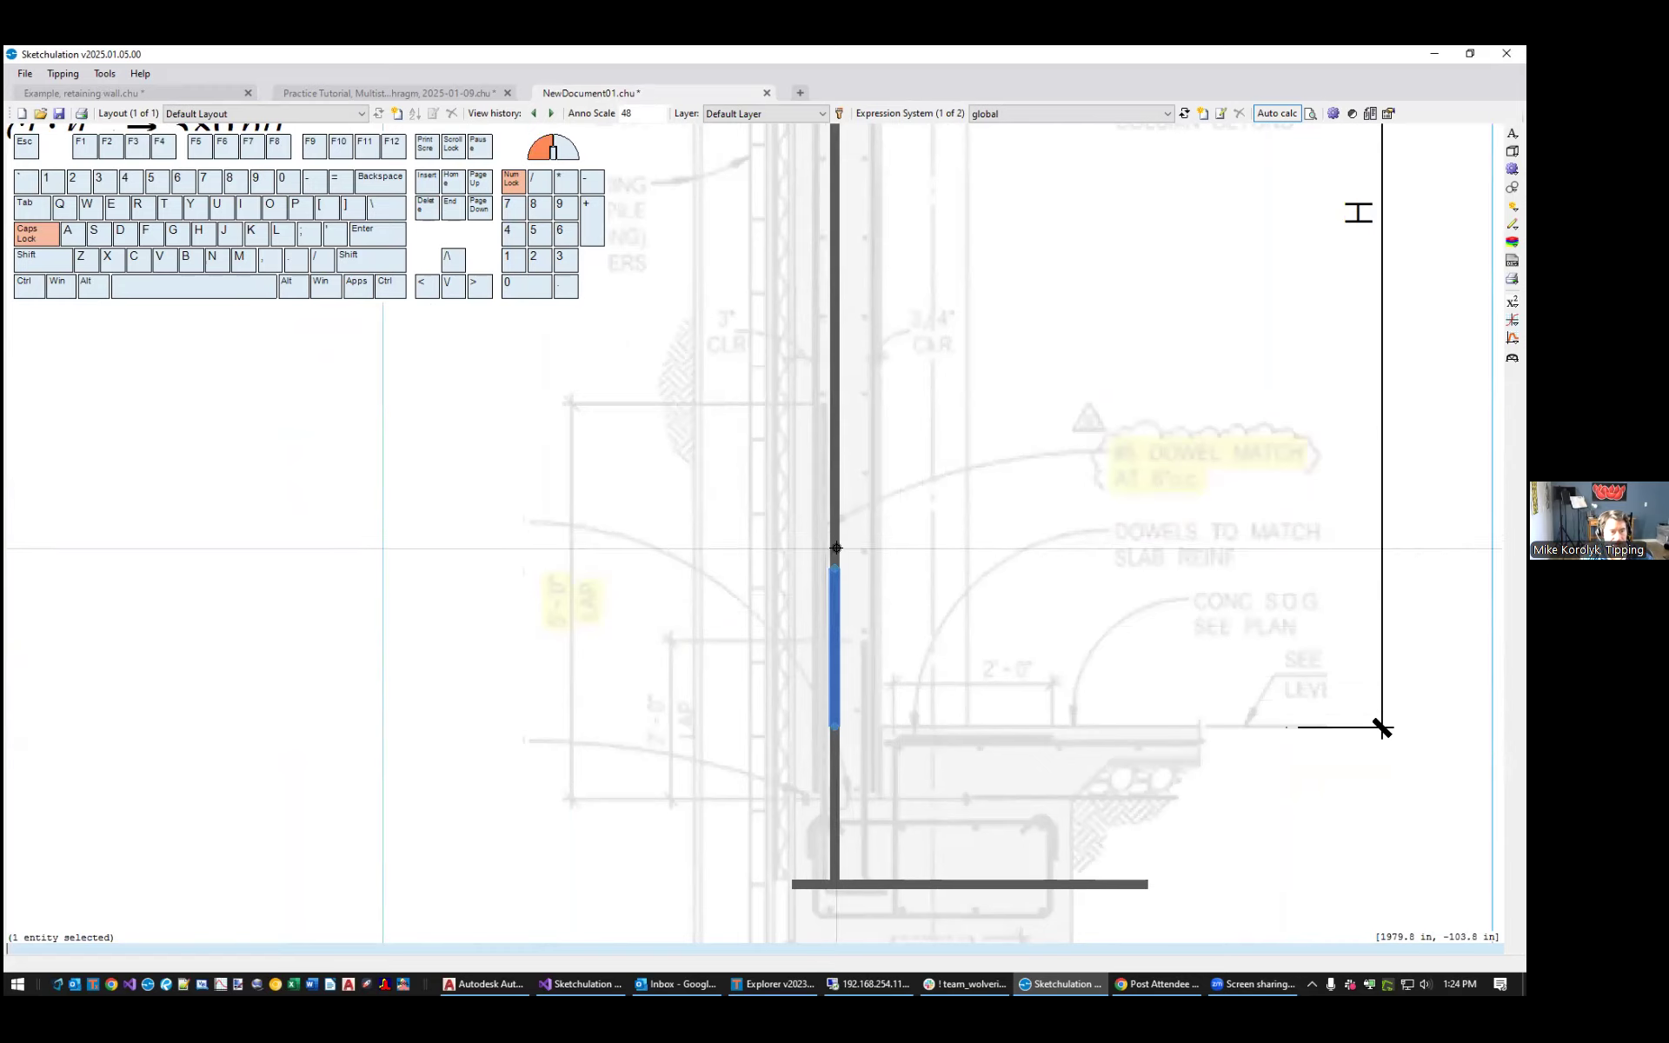
{"action": "left_click", "coordinate": [829, 452]}
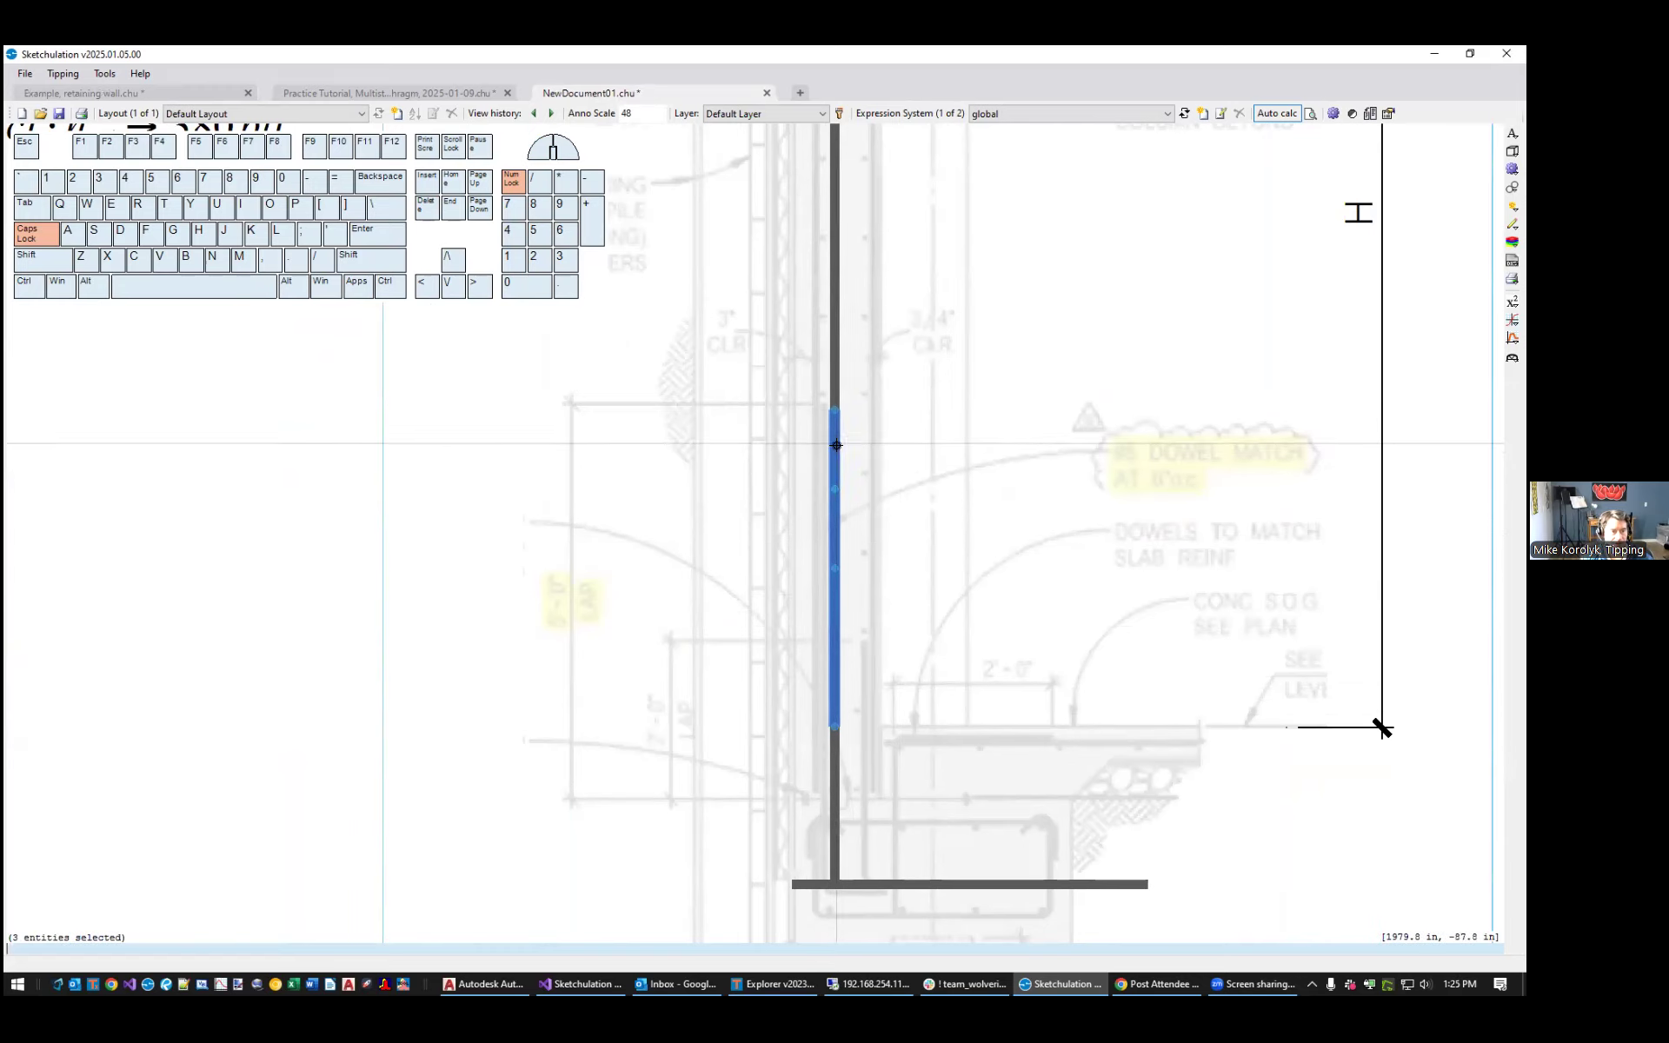
{"action": "scroll", "coordinate": [686, 521], "scroll_direction": "down", "scroll_amount": 1}
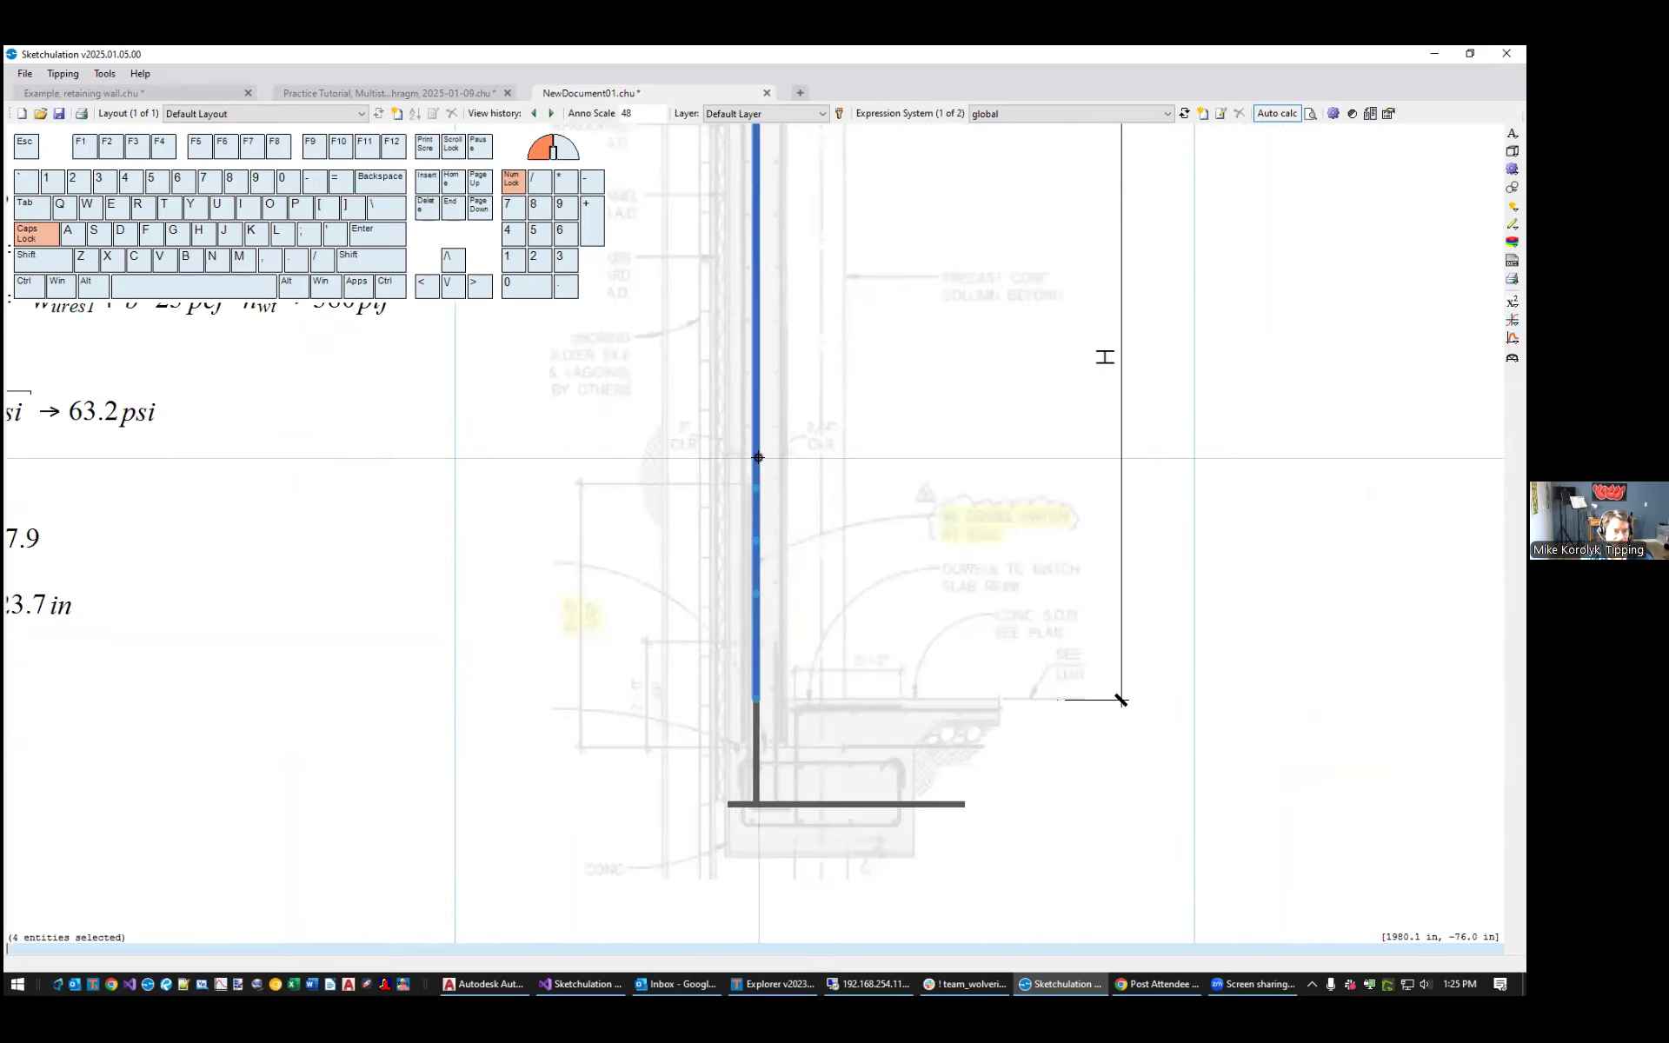
{"action": "key", "text": "Escape"}
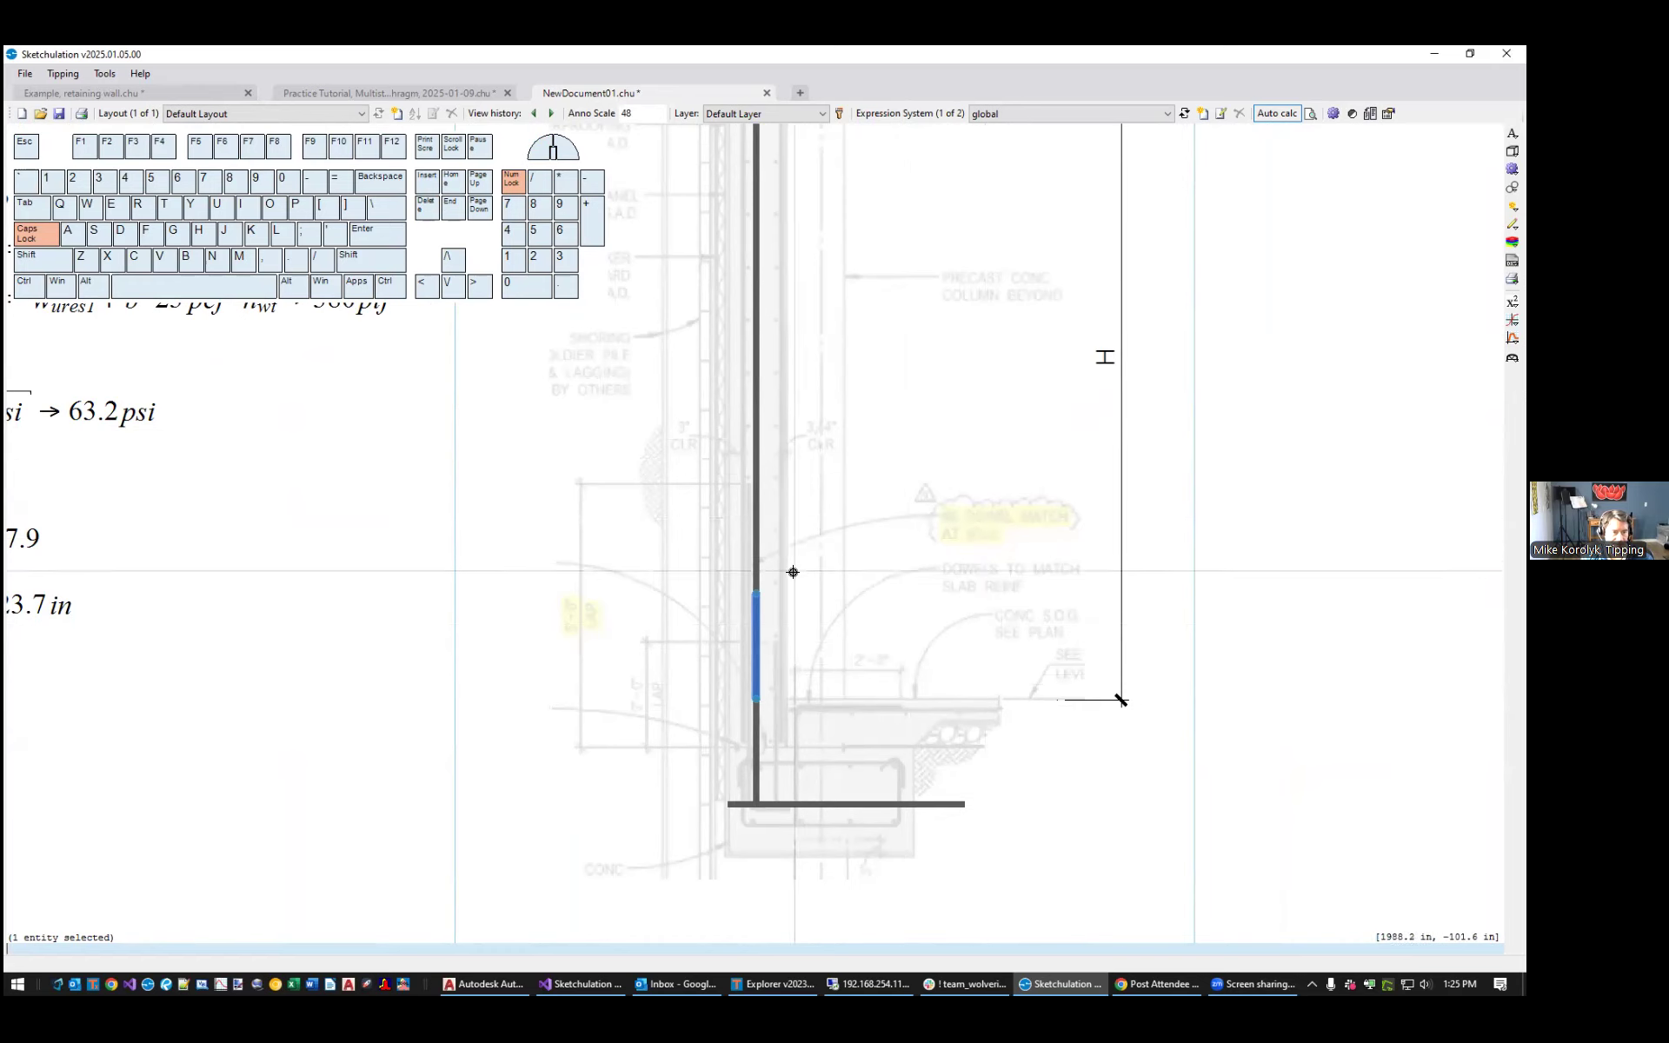
Examine the short wall segments within the lap zone separately from the long upper wall segment
{"action": "left_click", "coordinate": [758, 520]}
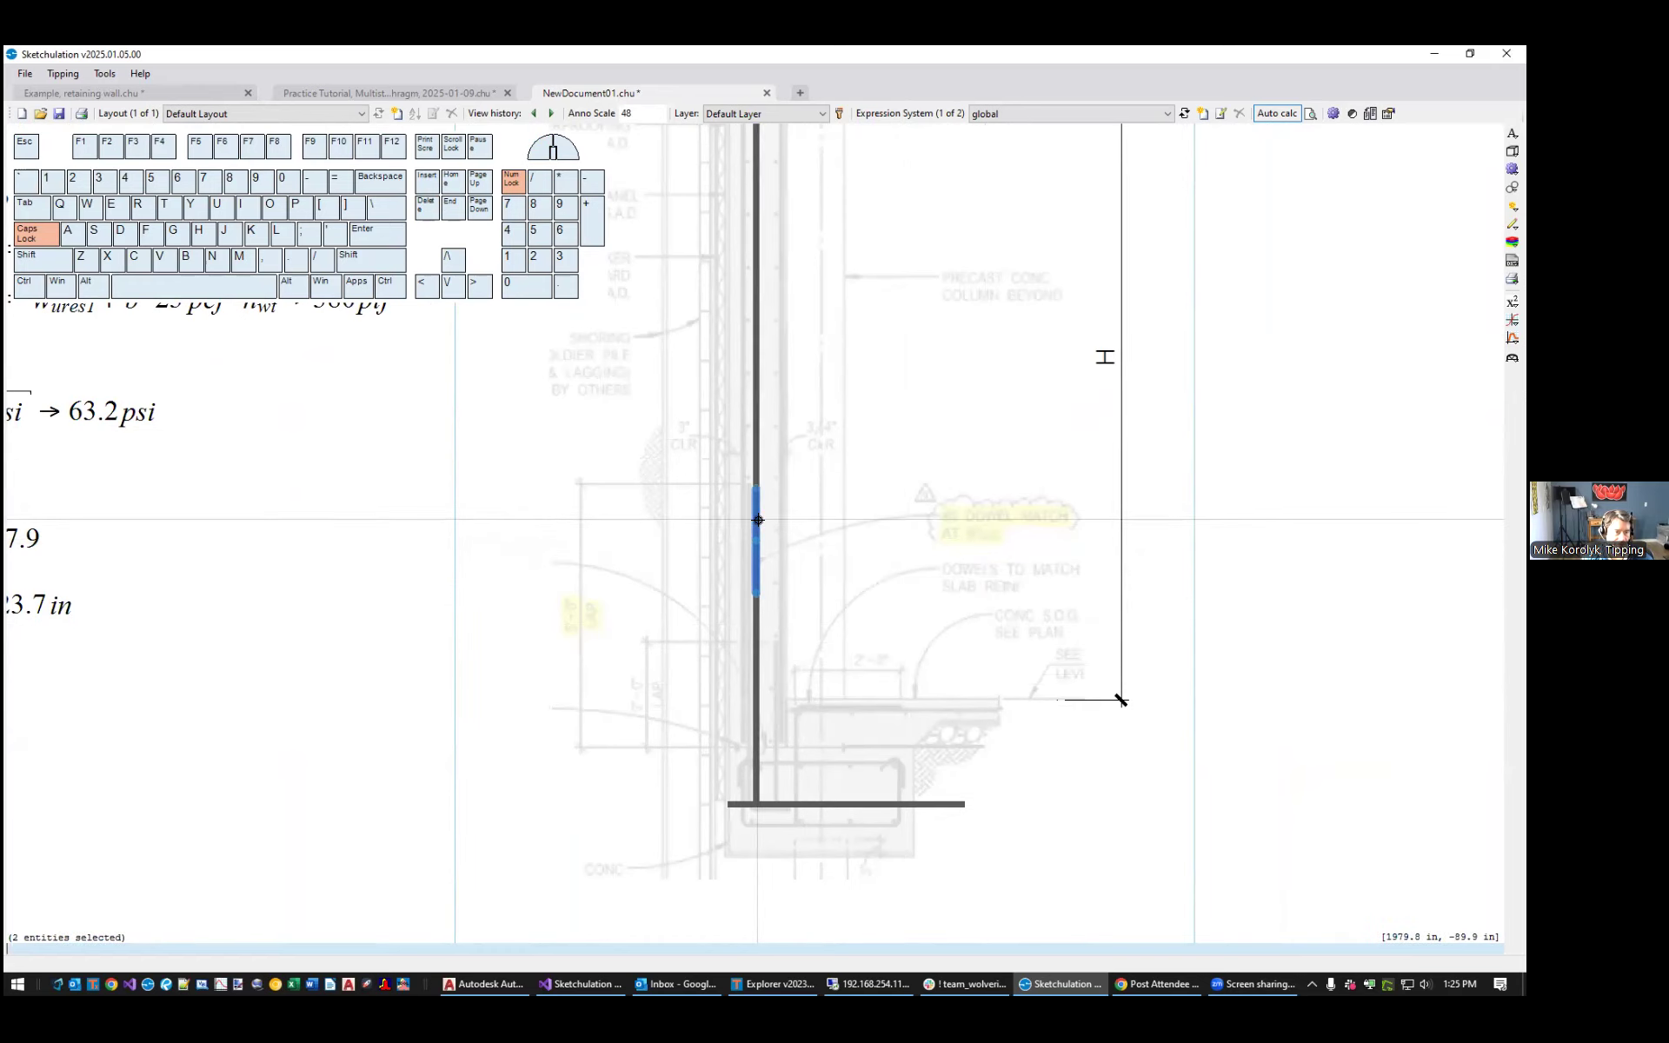
{"action": "scroll", "coordinate": [753, 471], "scroll_direction": "down", "scroll_amount": 3}
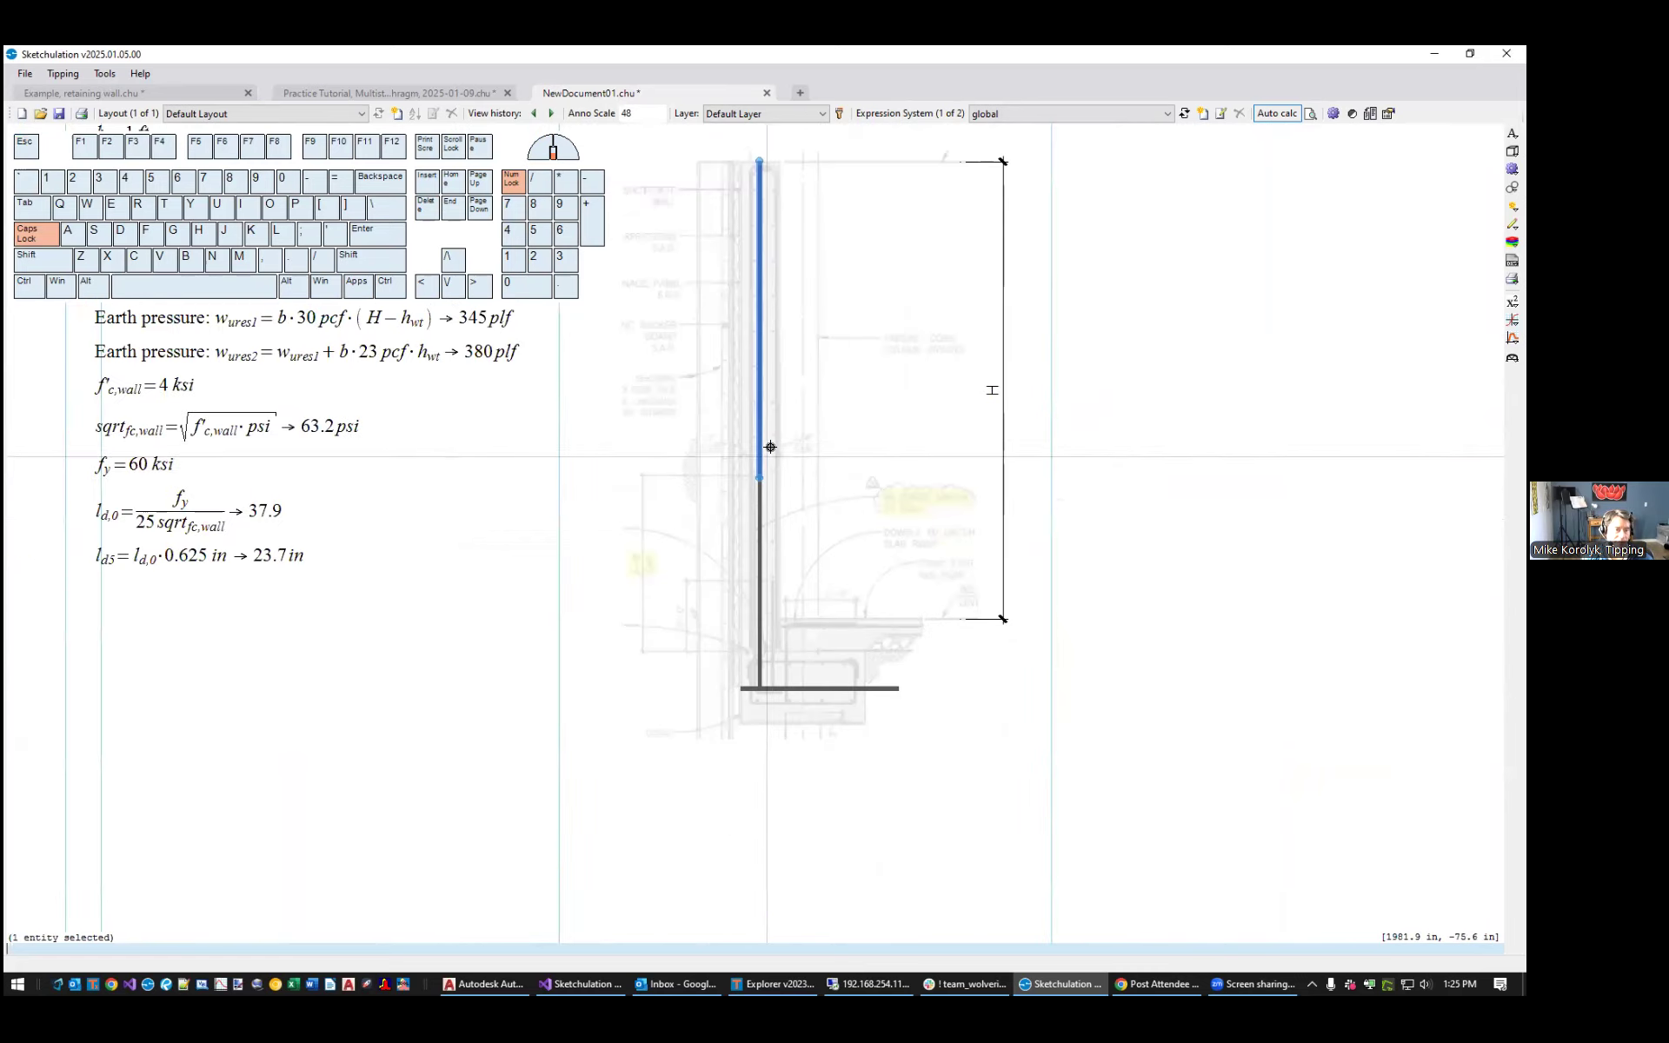
{"action": "scroll", "coordinate": [767, 574], "scroll_direction": "up", "scroll_amount": 3}
{"action": "scroll", "coordinate": [810, 339], "scroll_direction": "down", "scroll_amount": 2}
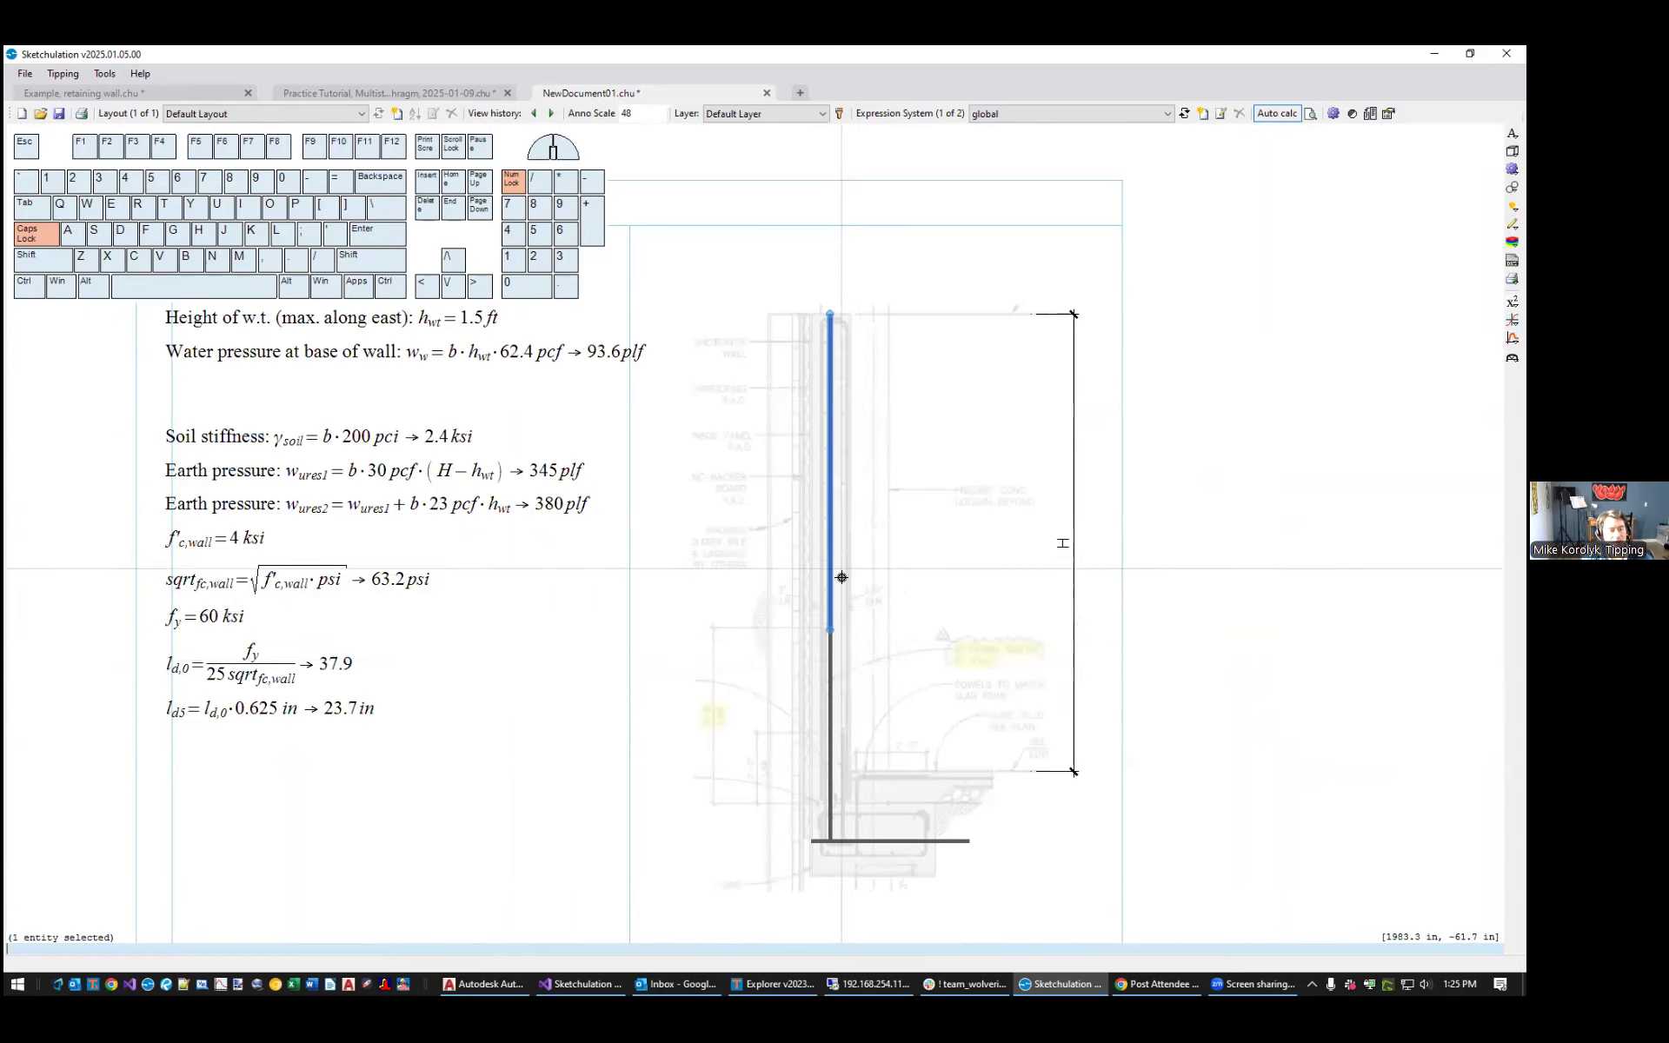
{"action": "scroll", "coordinate": [847, 600], "scroll_direction": "down", "scroll_amount": 2}
{"action": "key", "text": "Escape"}
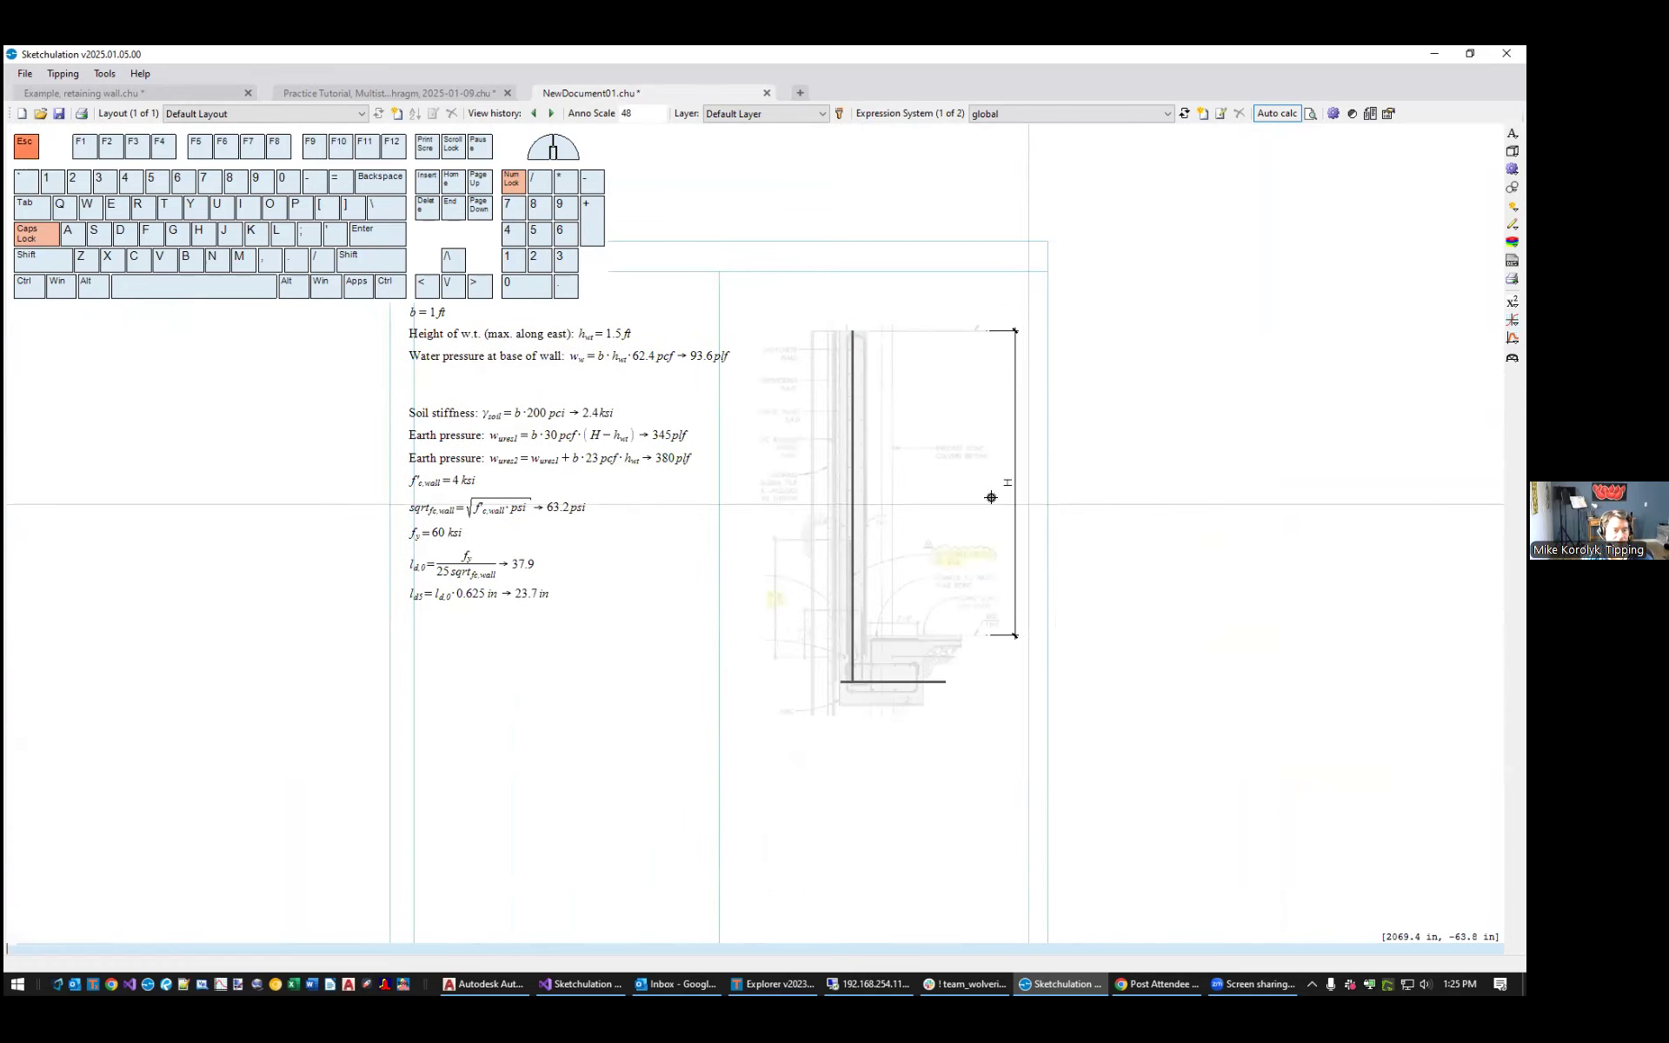
Add a new layout named "Cross section" to the document
{"action": "left_click", "coordinate": [397, 113]}
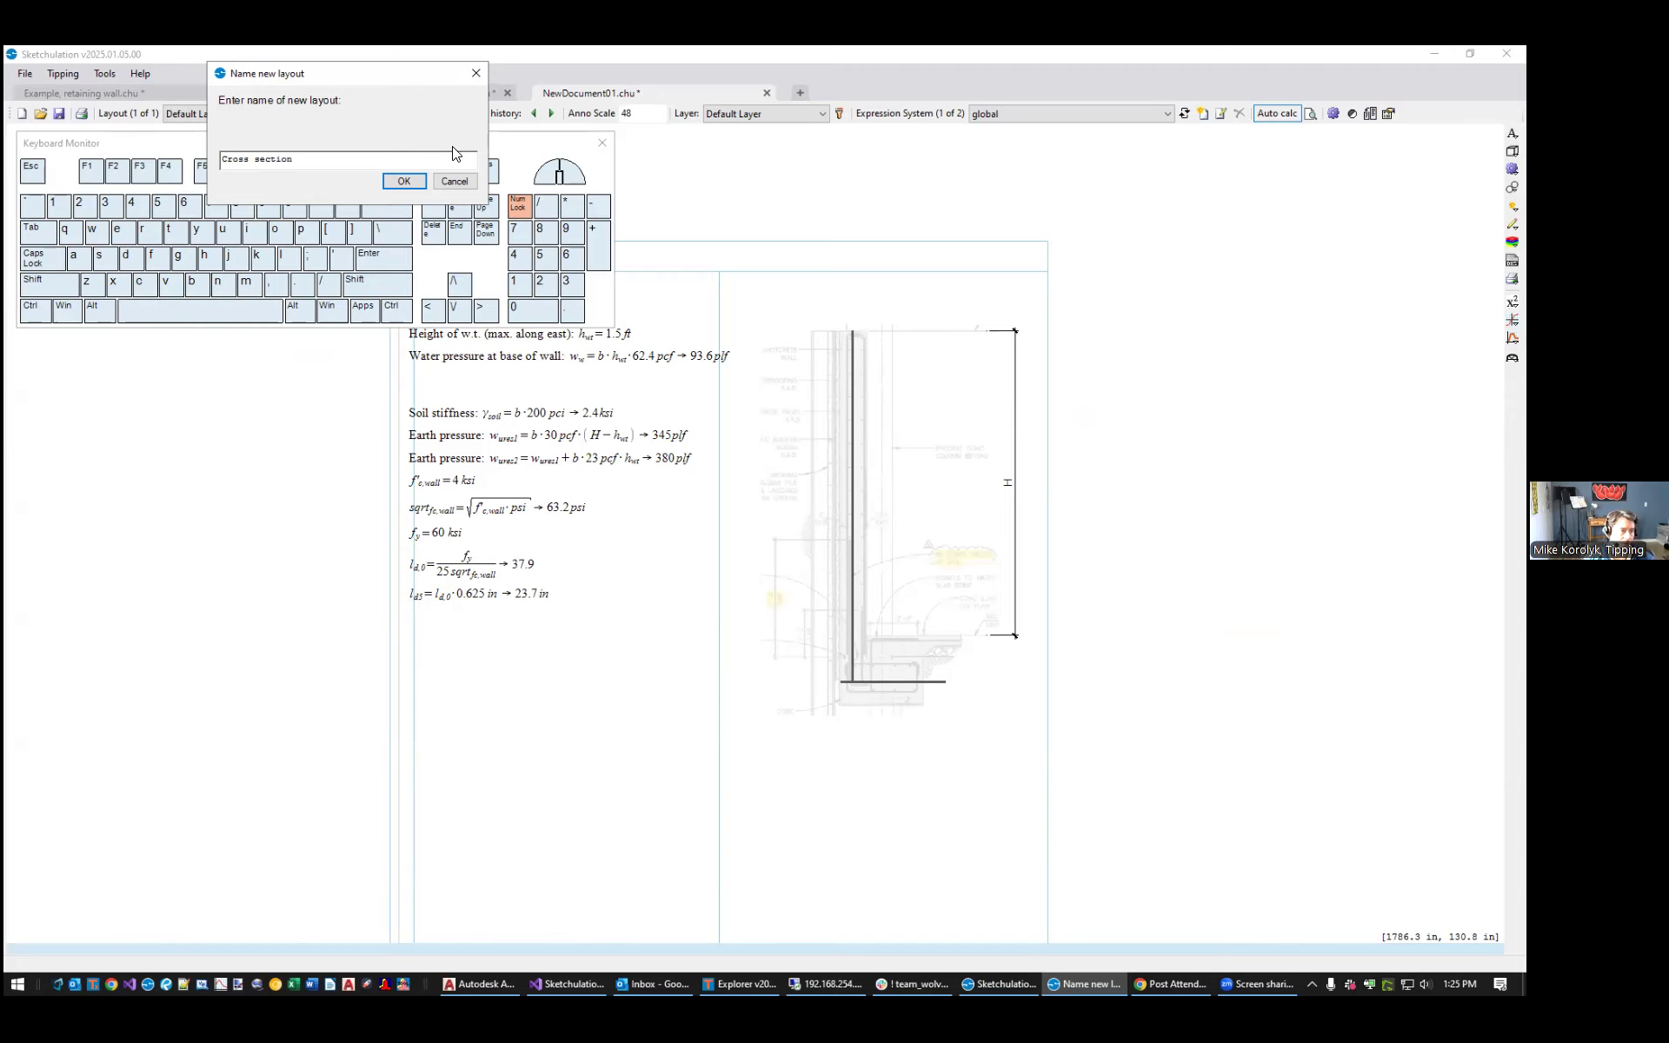
{"action": "left_click", "coordinate": [389, 181]}
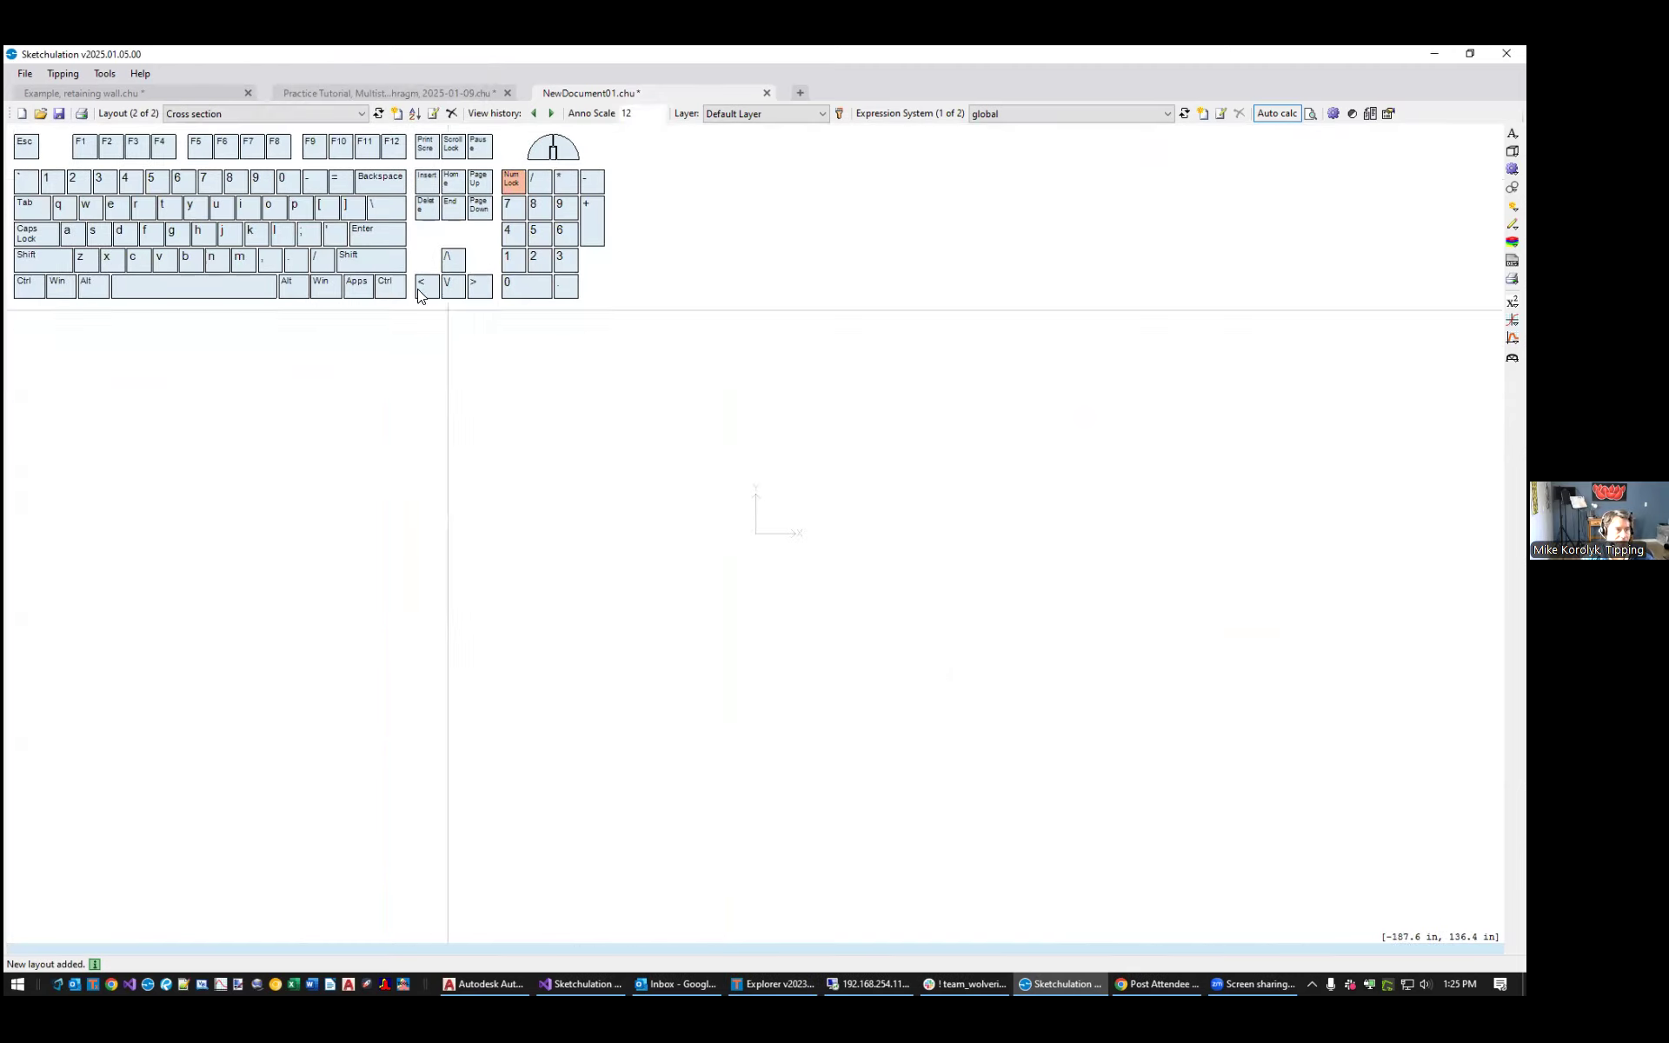
Open the retaining wall example's "Ret. wall sections" layout and examine its reinforced cross sections and moment capacity expressions
{"action": "left_click", "coordinate": [161, 89]}
{"action": "left_click", "coordinate": [318, 118]}
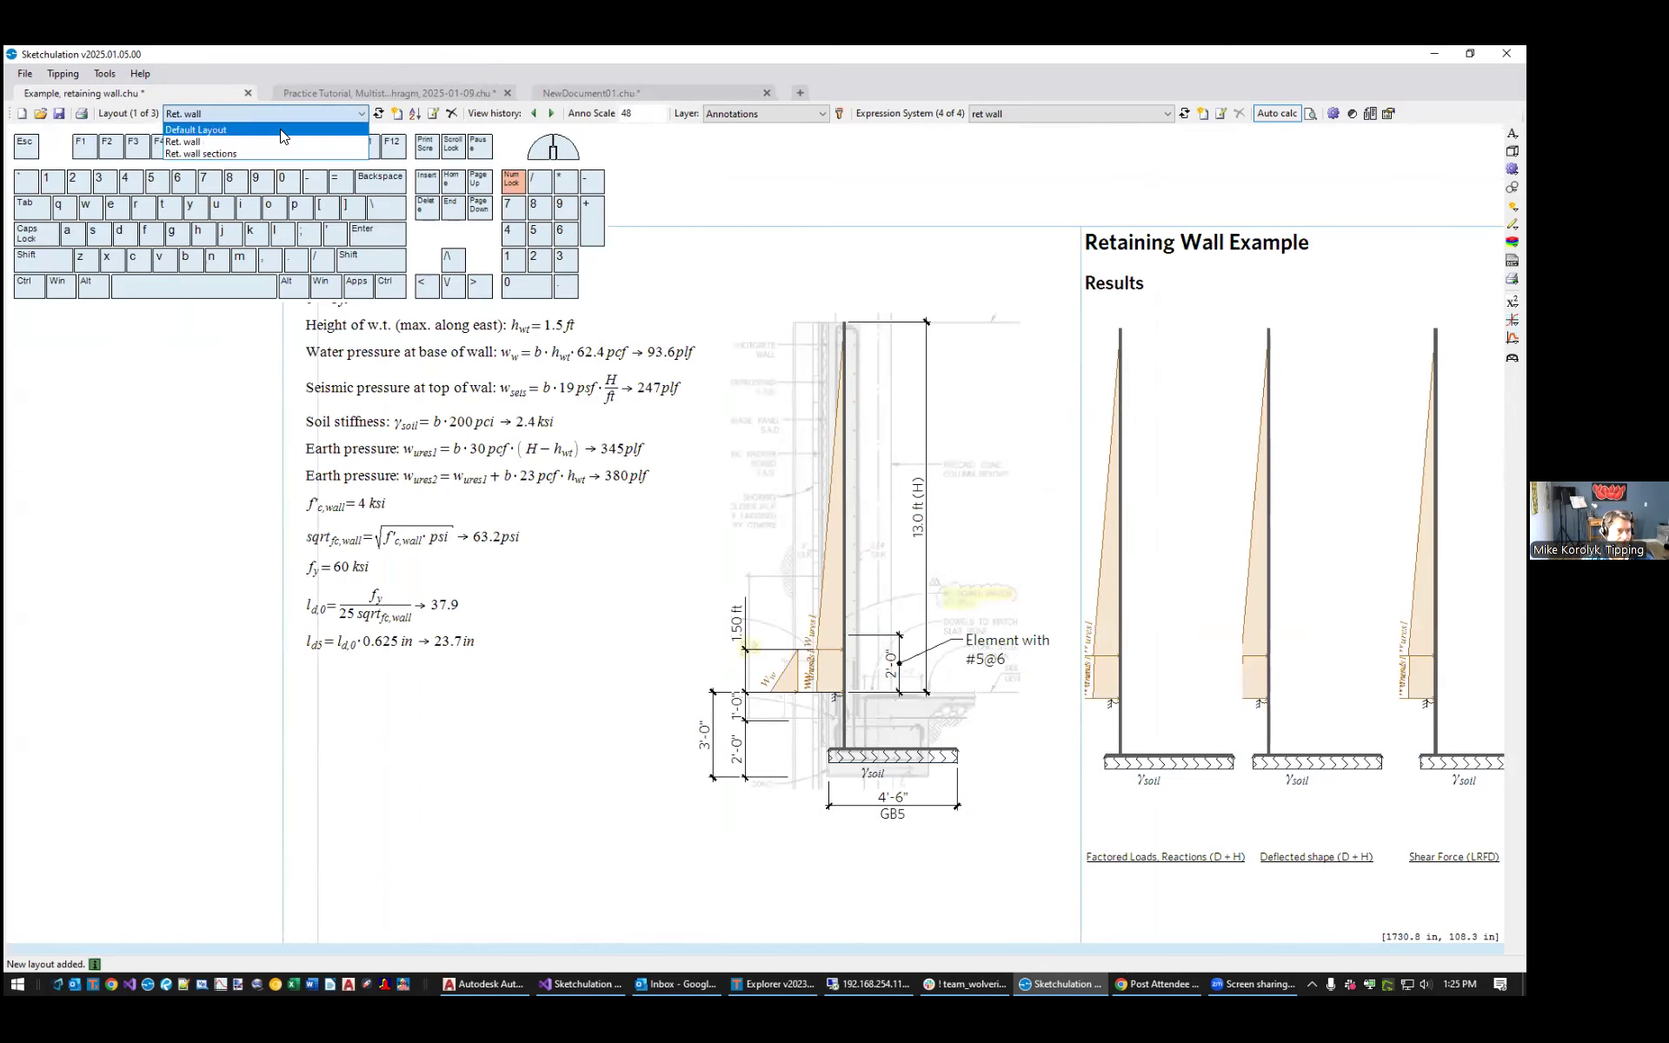
{"action": "left_click", "coordinate": [262, 149]}
{"action": "scroll", "coordinate": [712, 490], "scroll_direction": "up", "scroll_amount": 5}
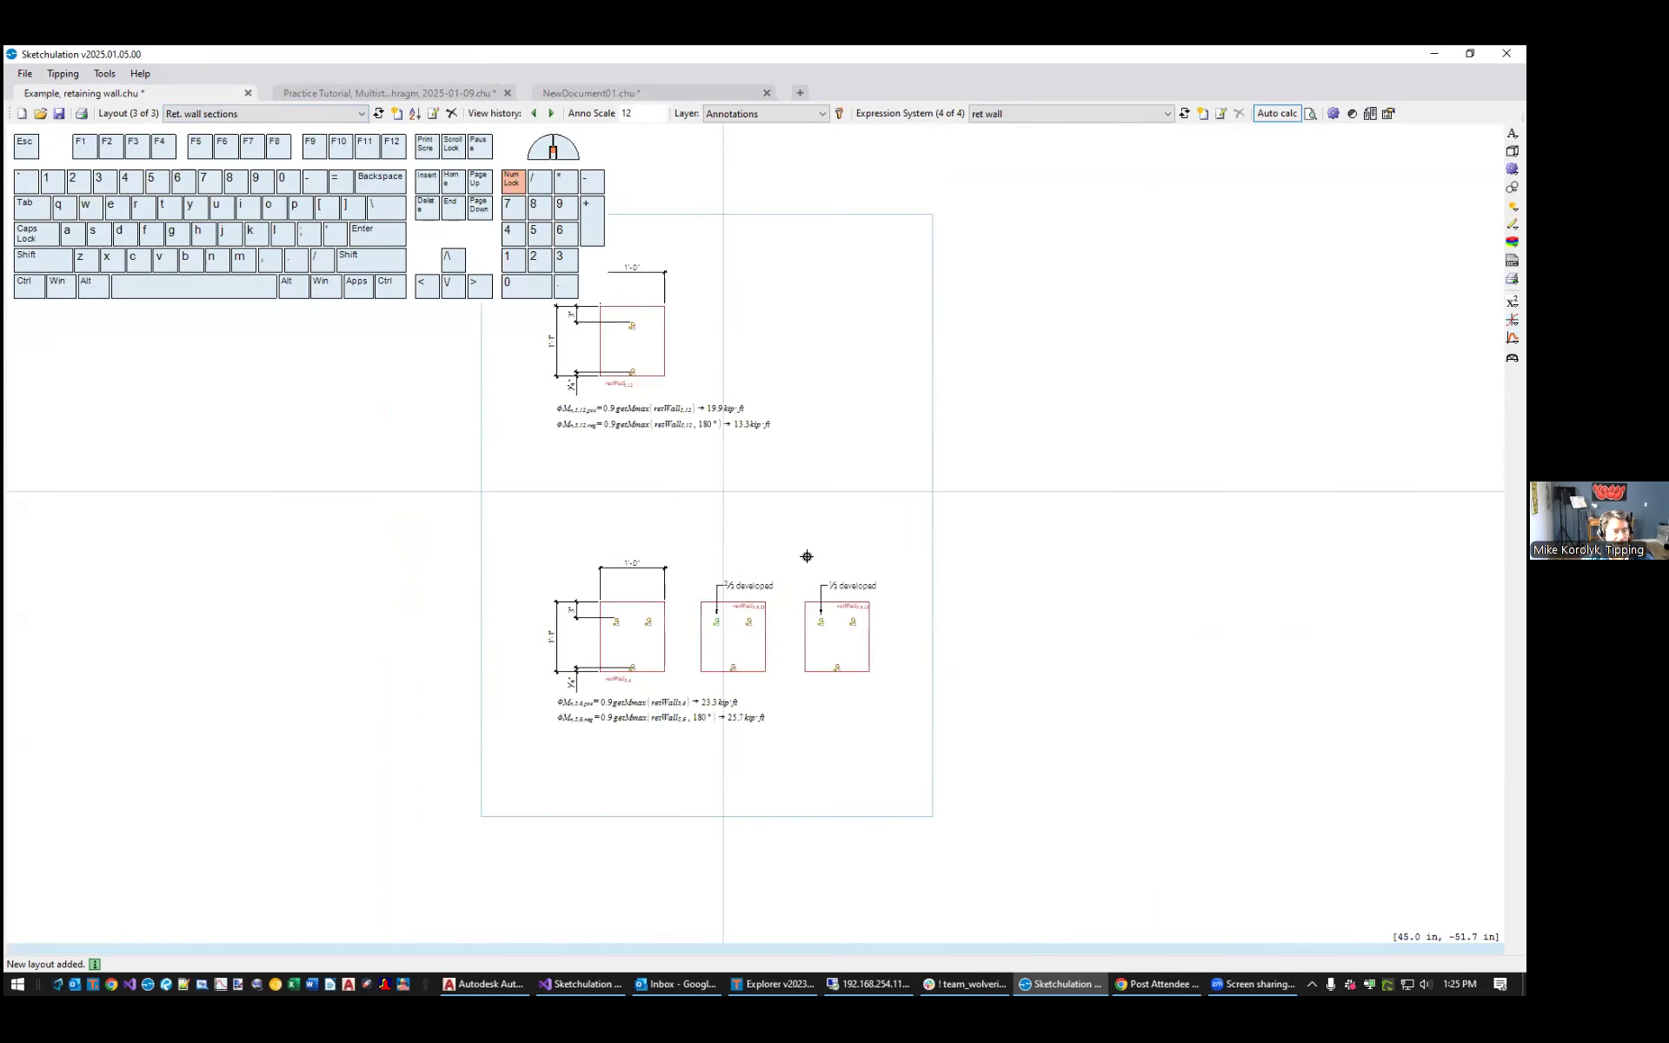
{"action": "scroll", "coordinate": [1175, 388], "scroll_direction": "down", "scroll_amount": 2}
{"action": "scroll", "coordinate": [1166, 548], "scroll_direction": "up", "scroll_amount": 3}
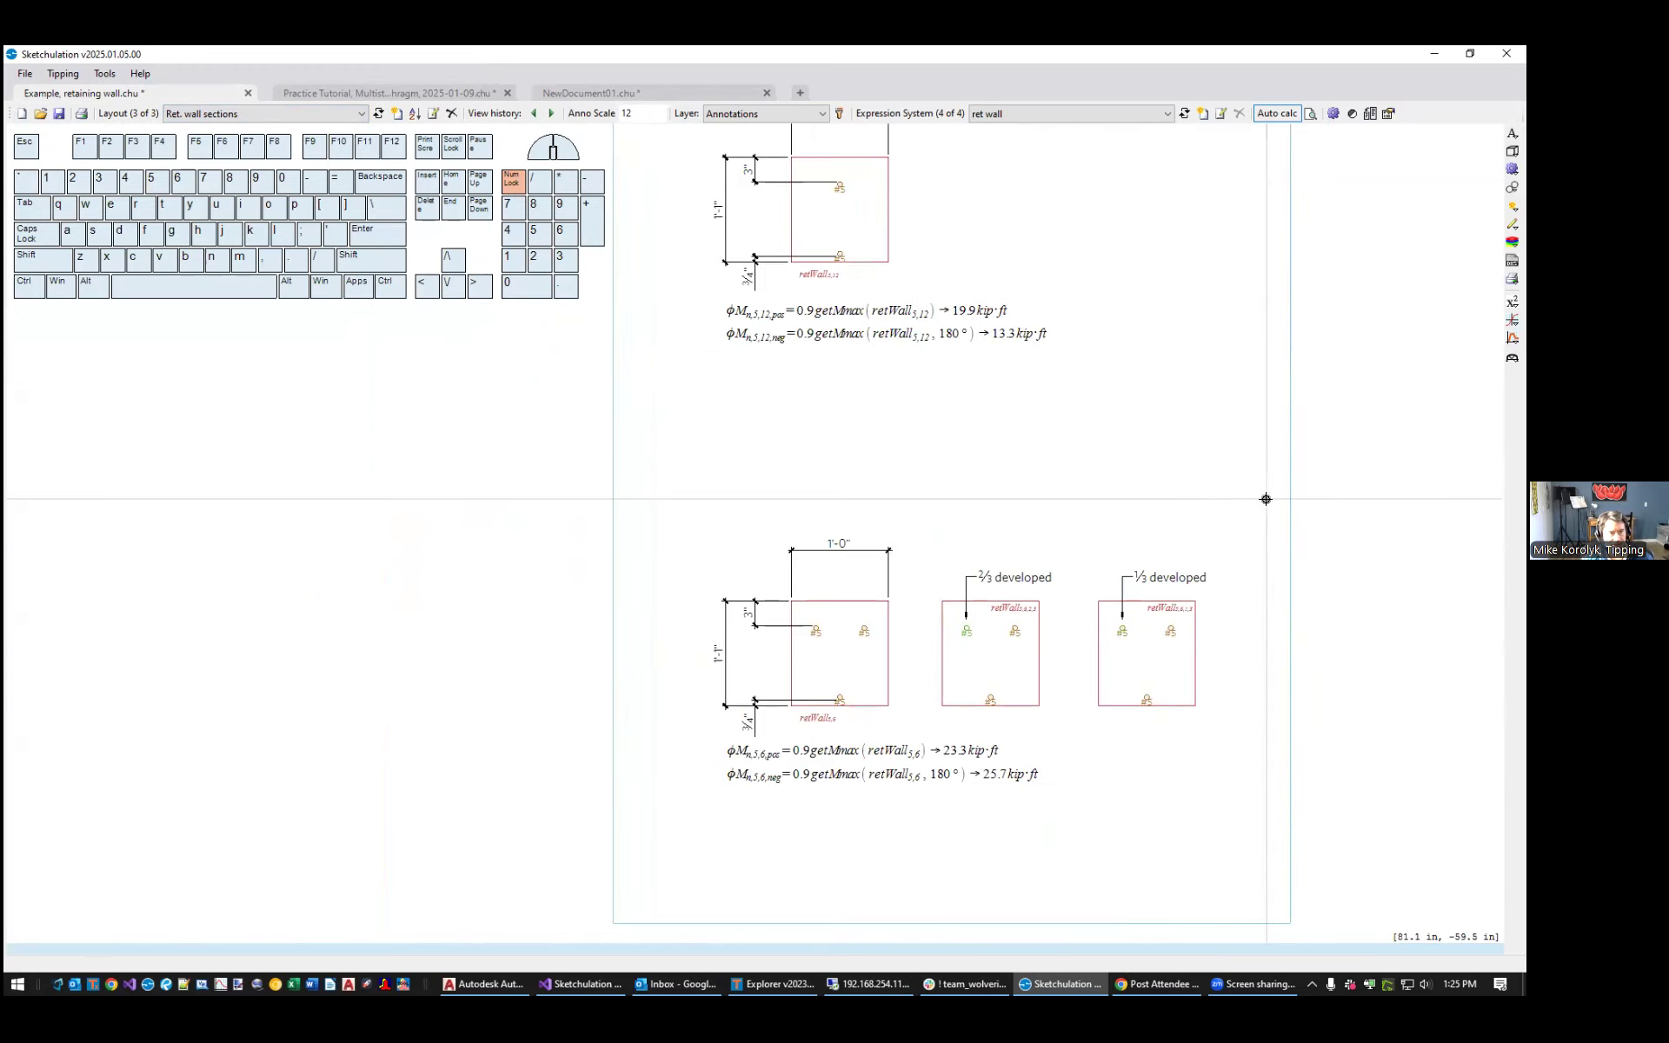
{"action": "middle_click_drag", "start_coordinate": [1267, 498], "coordinate": [1253, 504]}
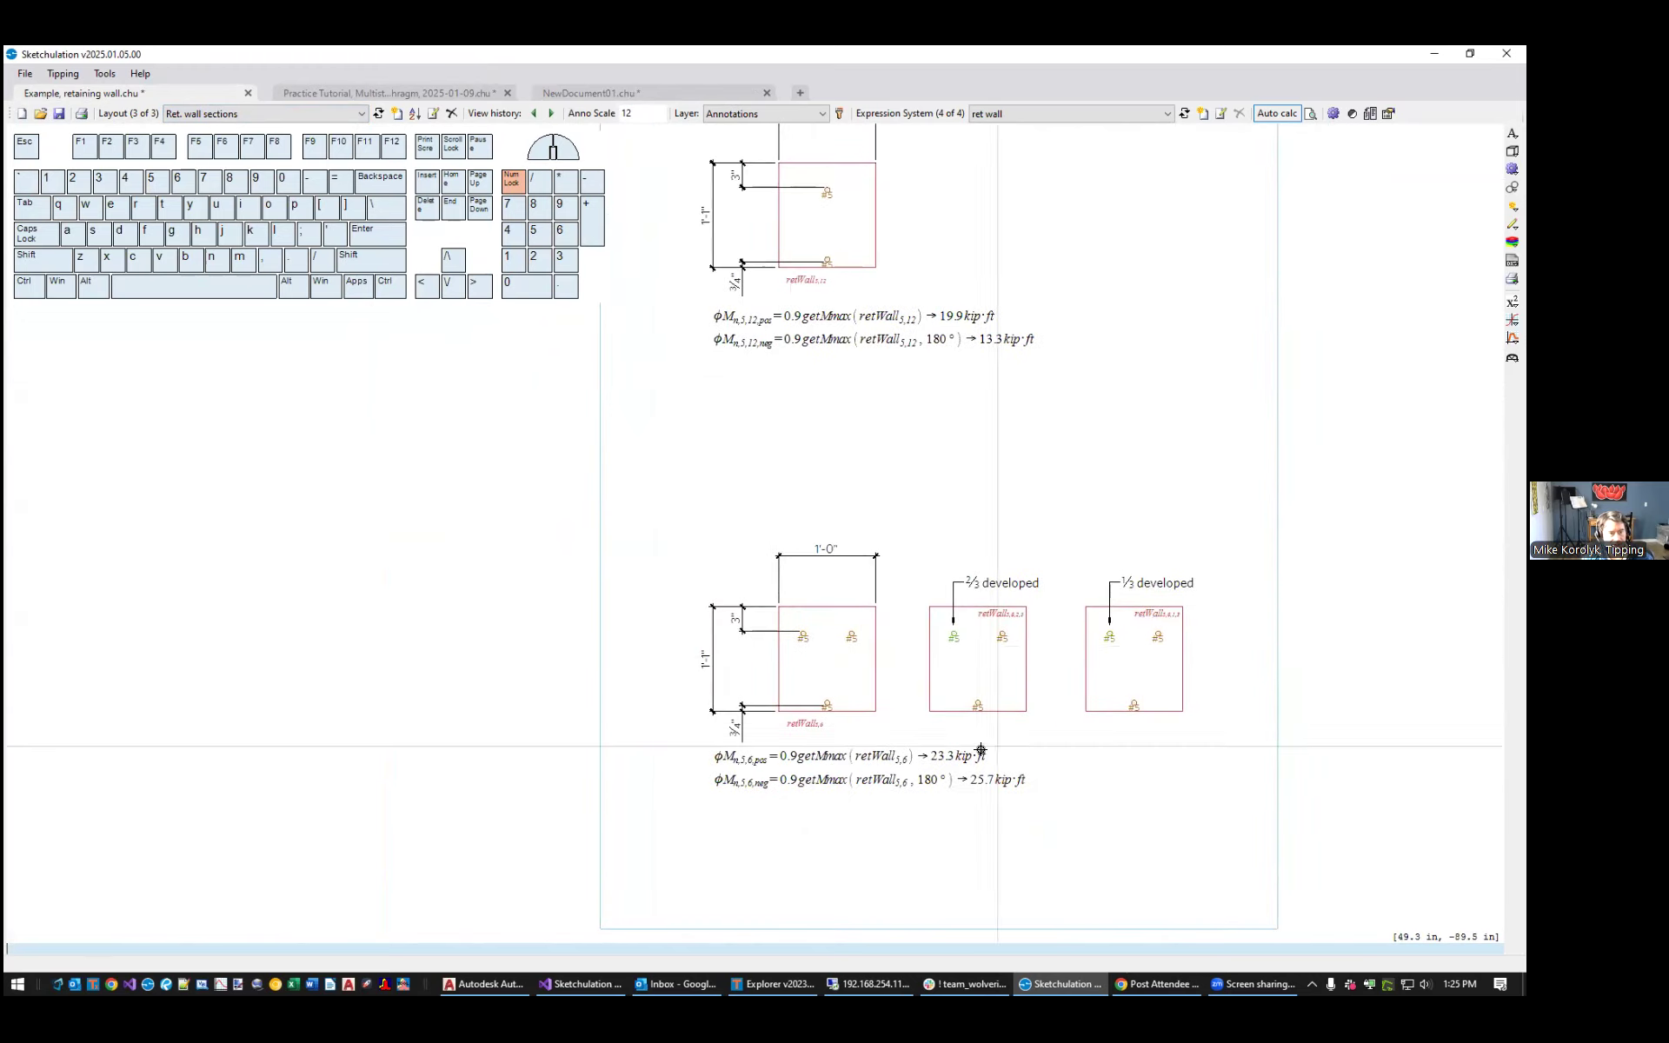
{"action": "scroll", "coordinate": [817, 643], "scroll_direction": "up", "scroll_amount": 2}
{"action": "scroll", "coordinate": [895, 600], "scroll_direction": "up", "scroll_amount": 2}
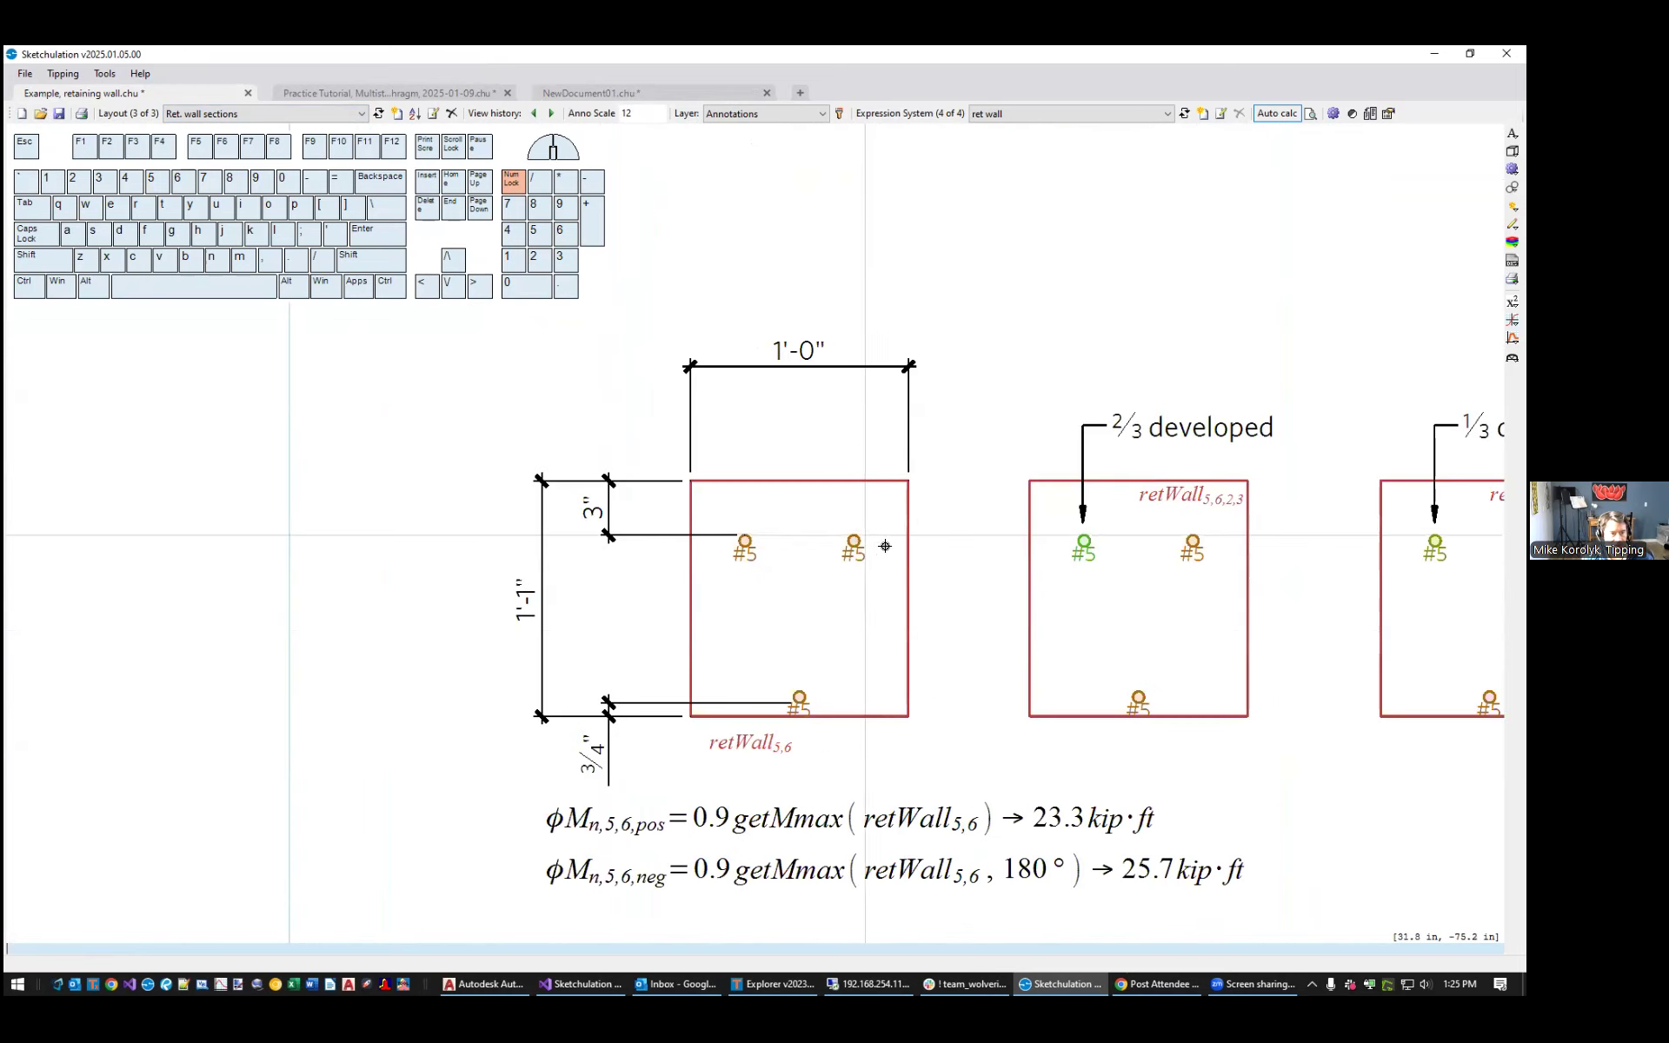
Select the retWall5,6 section outline, its #5 bars and the 3" bar offset dimension for review
{"action": "left_click", "coordinate": [908, 609]}
{"action": "middle_click_drag", "start_coordinate": [956, 625], "coordinate": [938, 577]}
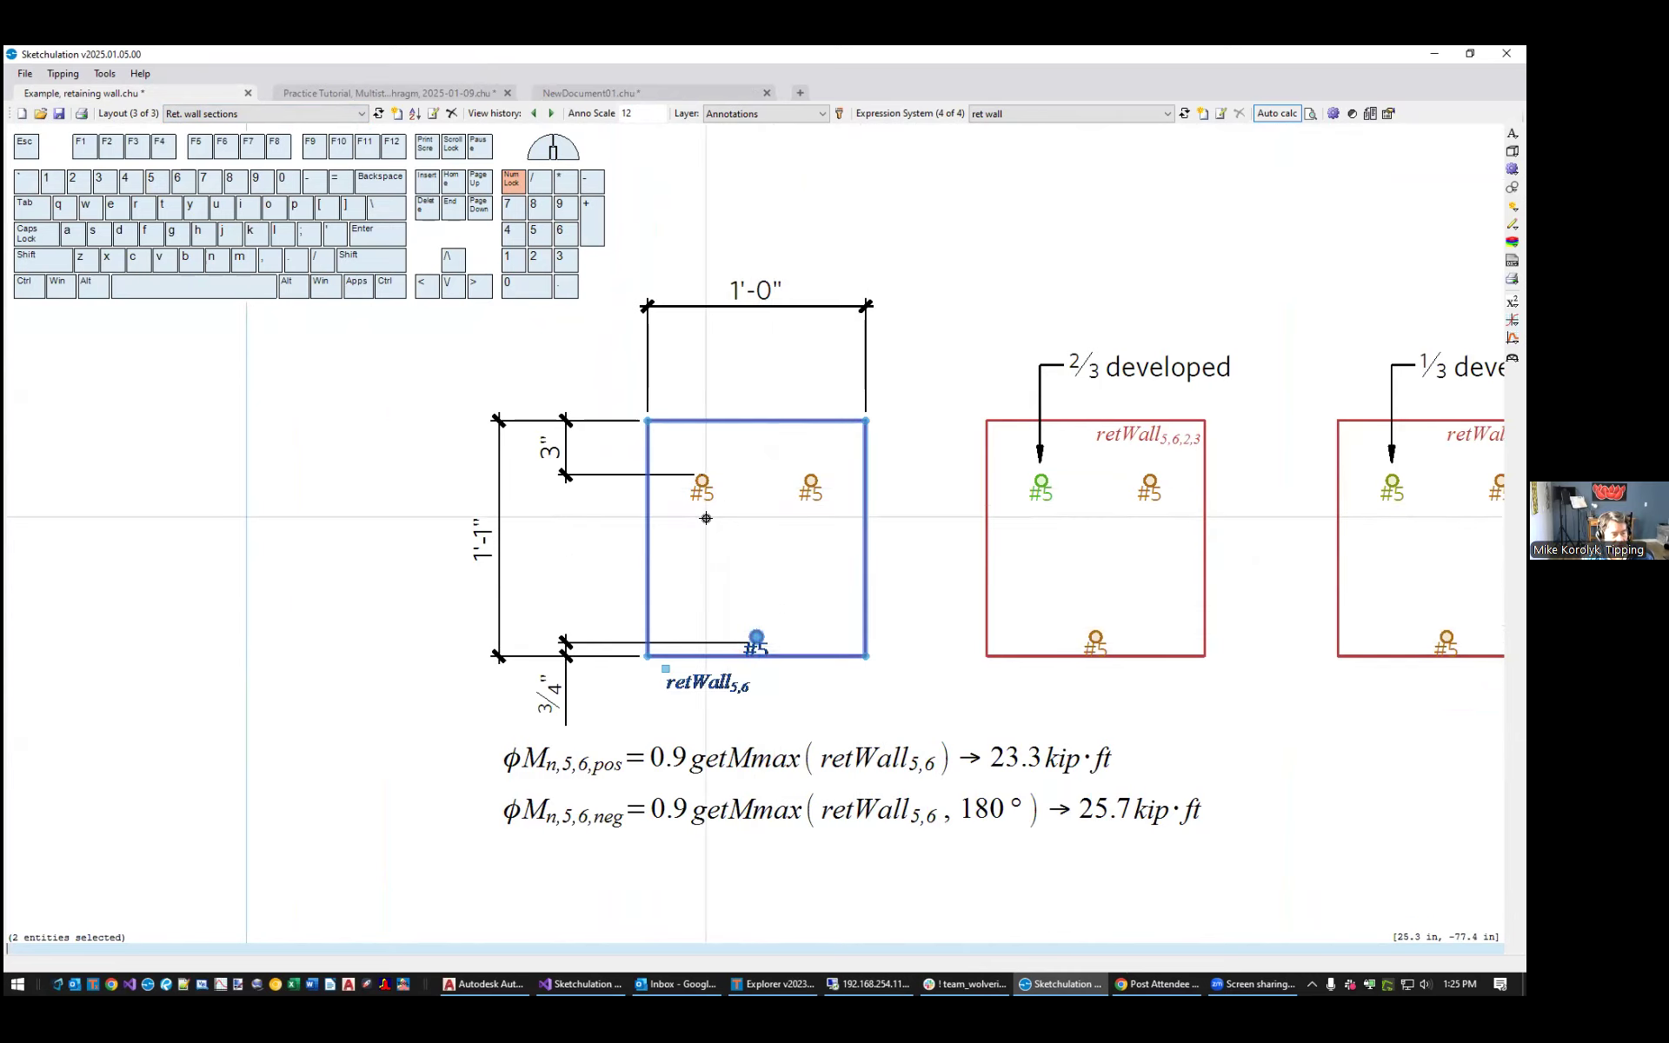
{"action": "left_click", "coordinate": [692, 480]}
{"action": "left_click", "coordinate": [693, 481]}
{"action": "left_click", "coordinate": [811, 480]}
{"action": "left_click", "coordinate": [556, 447]}
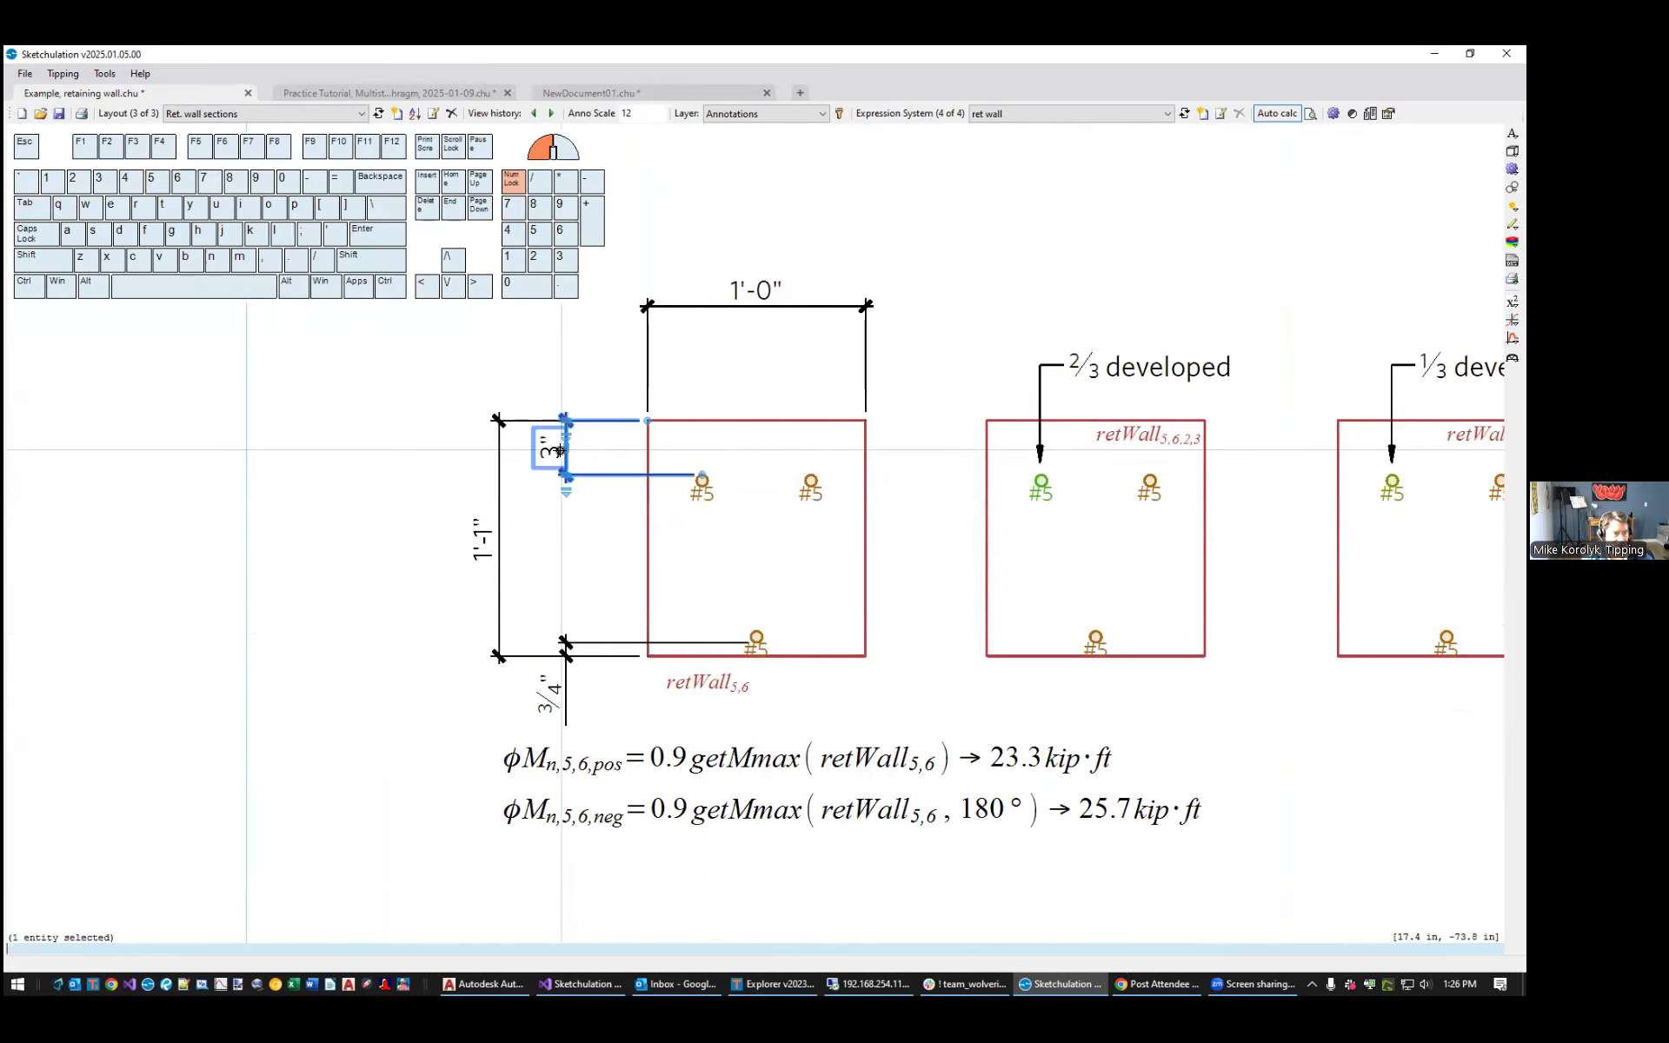
Inspect the 2/3 developed and 1/3 developed #5 bars in the two neighbouring sections, and clear the selection
{"action": "scroll", "coordinate": [975, 523], "scroll_direction": "down", "scroll_amount": 1}
{"action": "middle_click_drag", "start_coordinate": [975, 525], "coordinate": [720, 526]}
{"action": "scroll", "coordinate": [765, 512], "scroll_direction": "up", "scroll_amount": 1}
{"action": "key", "text": "Escape"}
{"action": "left_click", "coordinate": [774, 491]}
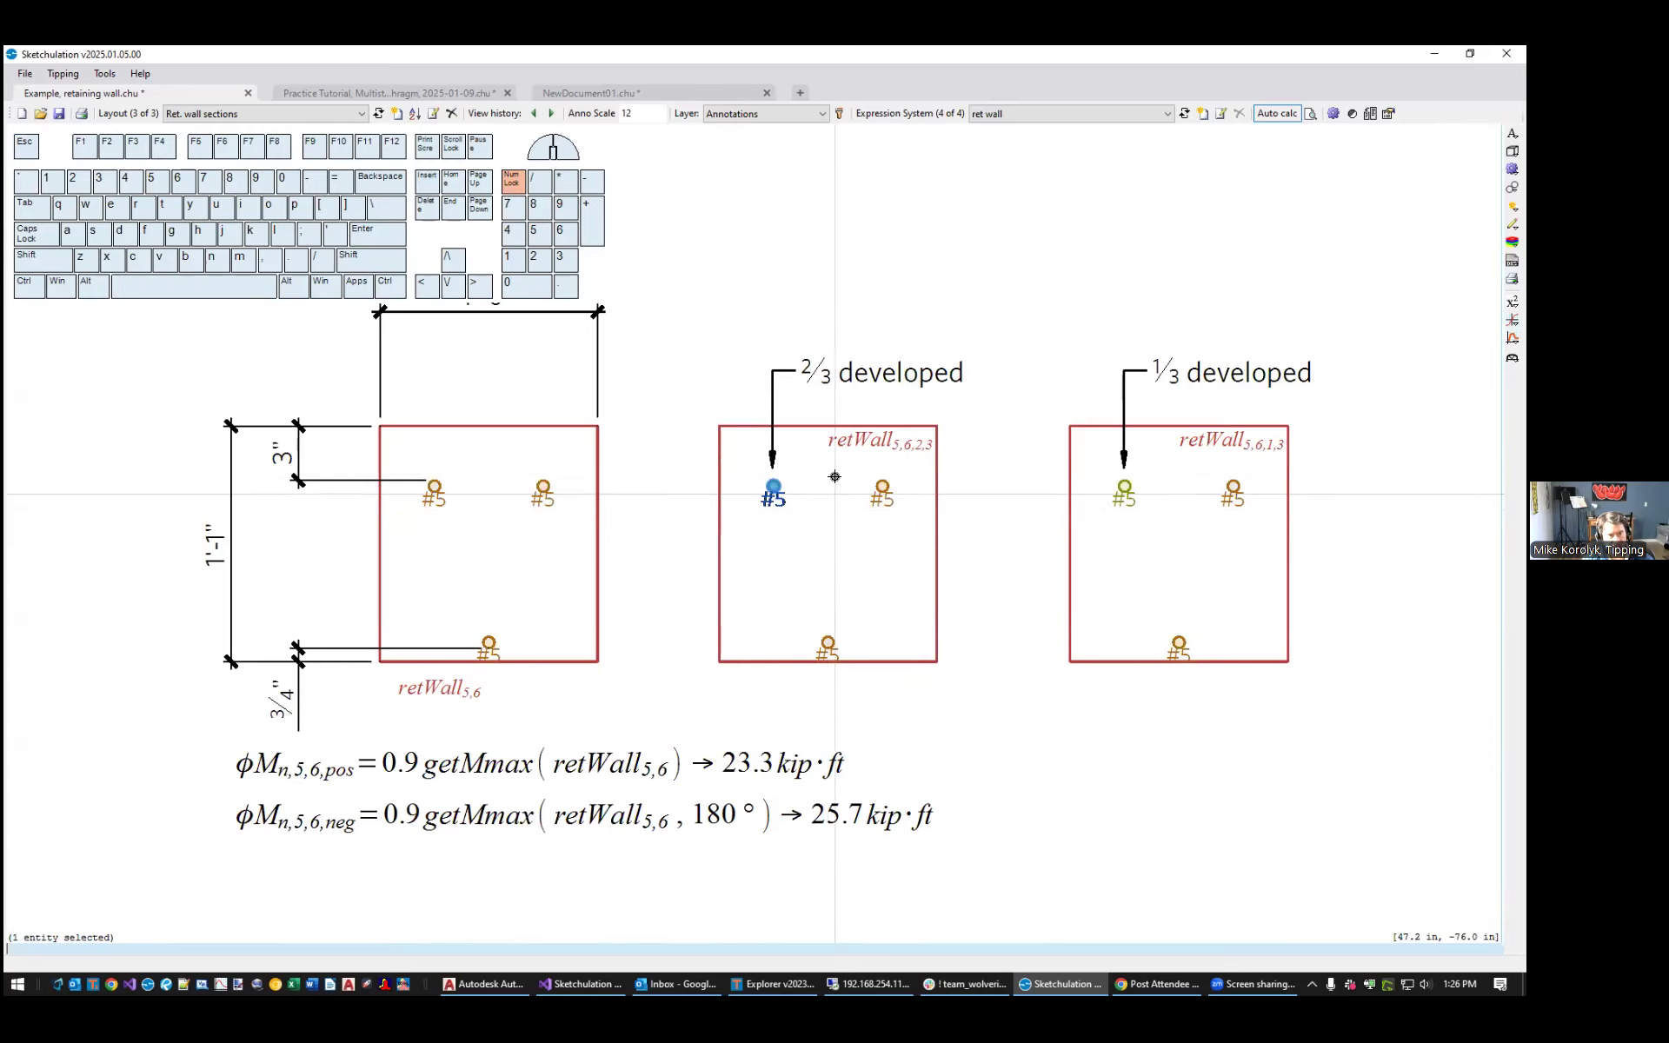
{"action": "left_click", "coordinate": [1121, 490]}
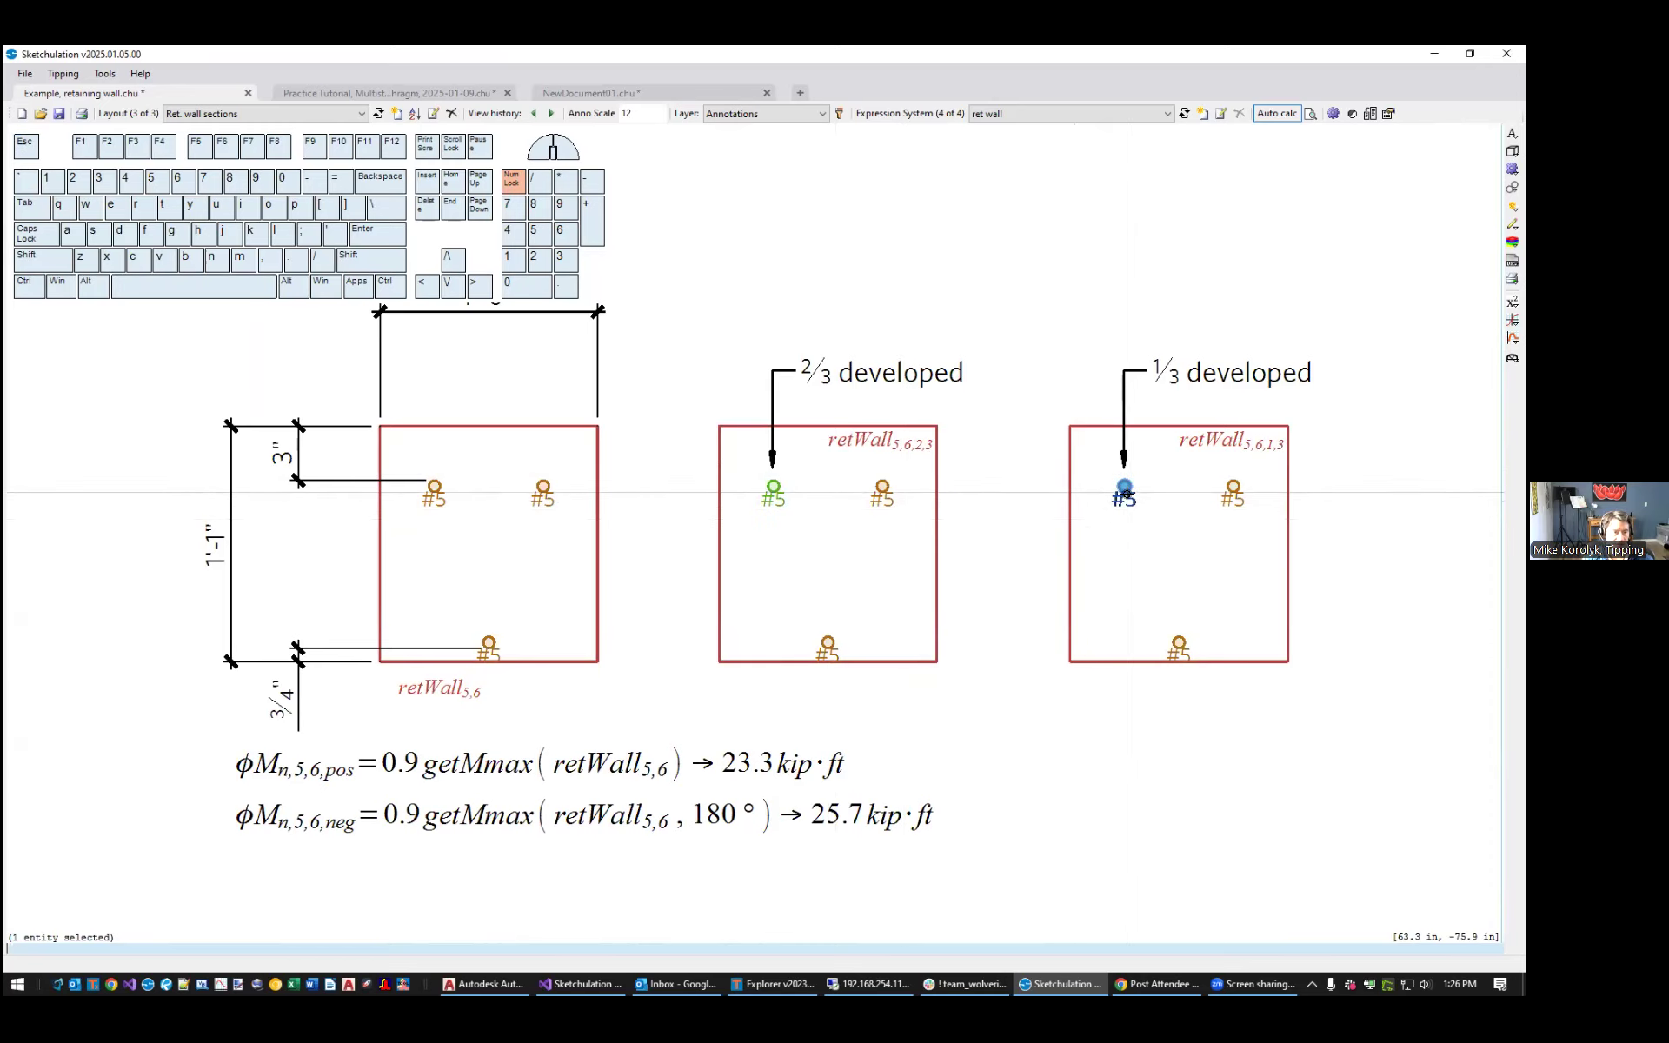
{"action": "scroll", "coordinate": [1126, 494], "scroll_direction": "down", "scroll_amount": 1}
{"action": "middle_click_drag", "start_coordinate": [1159, 568], "coordinate": [1101, 572]}
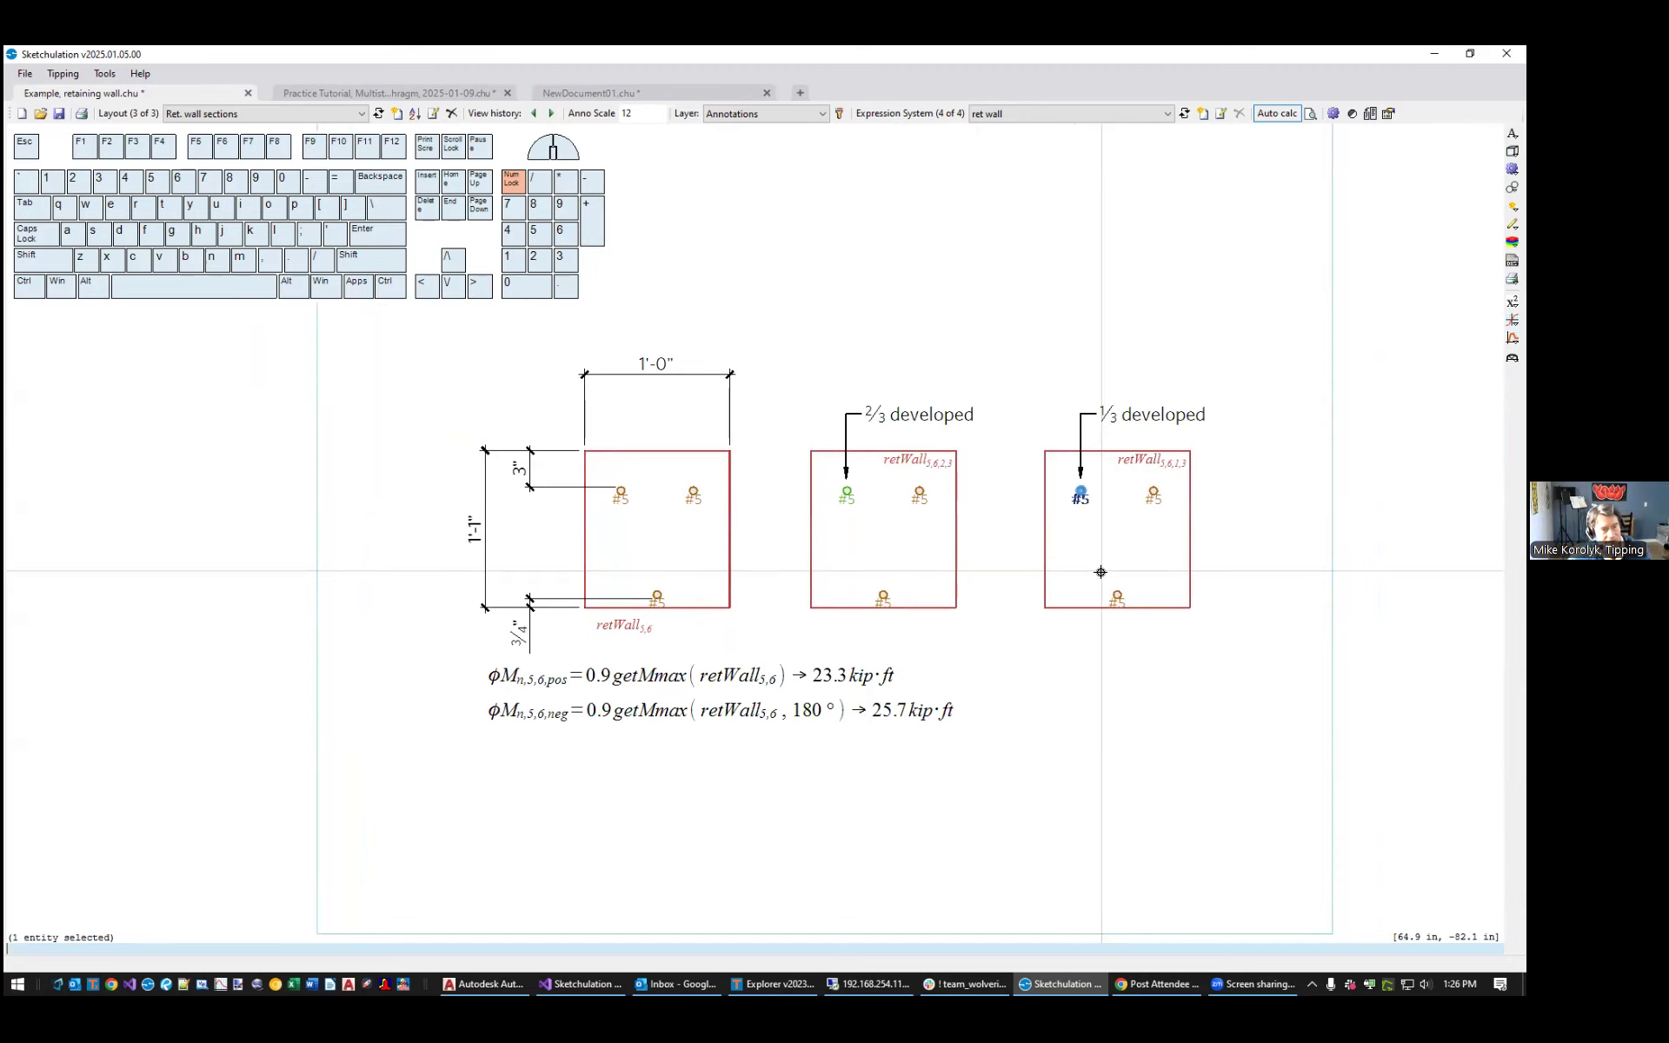
{"action": "key", "text": "Escape"}
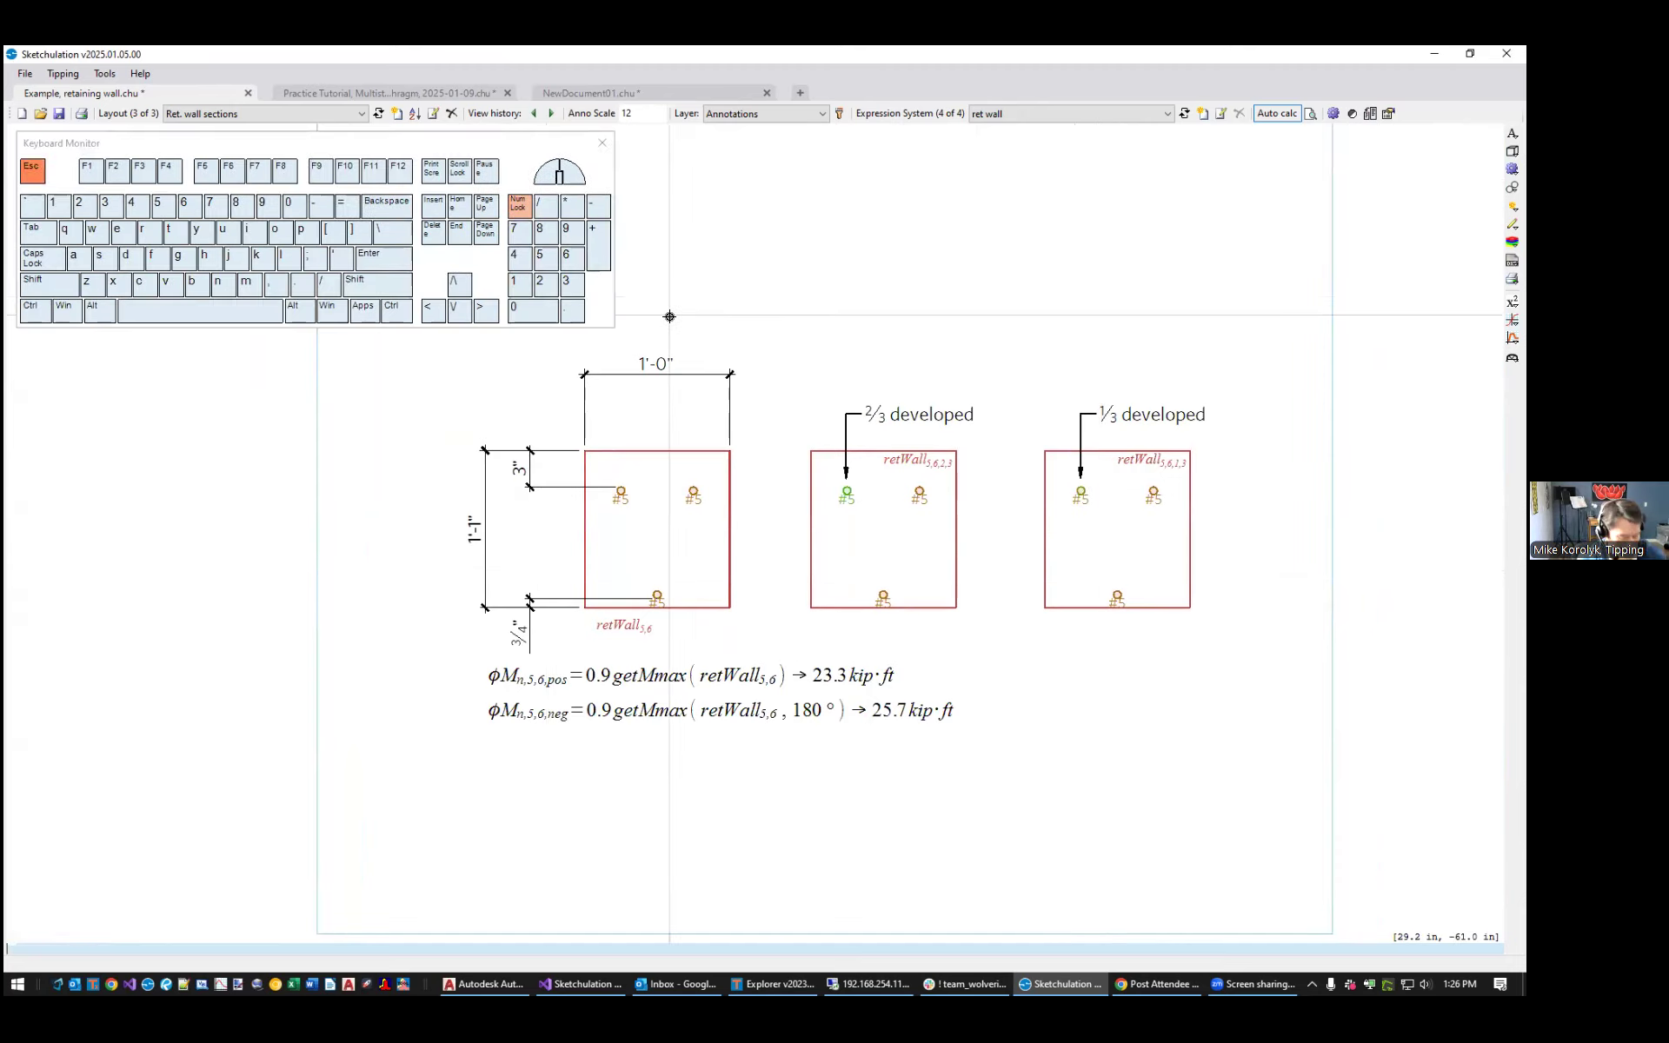
Open the fiber Material Editor and display the properties of the "fy = 60 ksi" steel material
{"action": "key", "text": "f"}
{"action": "key", "text": "m"}
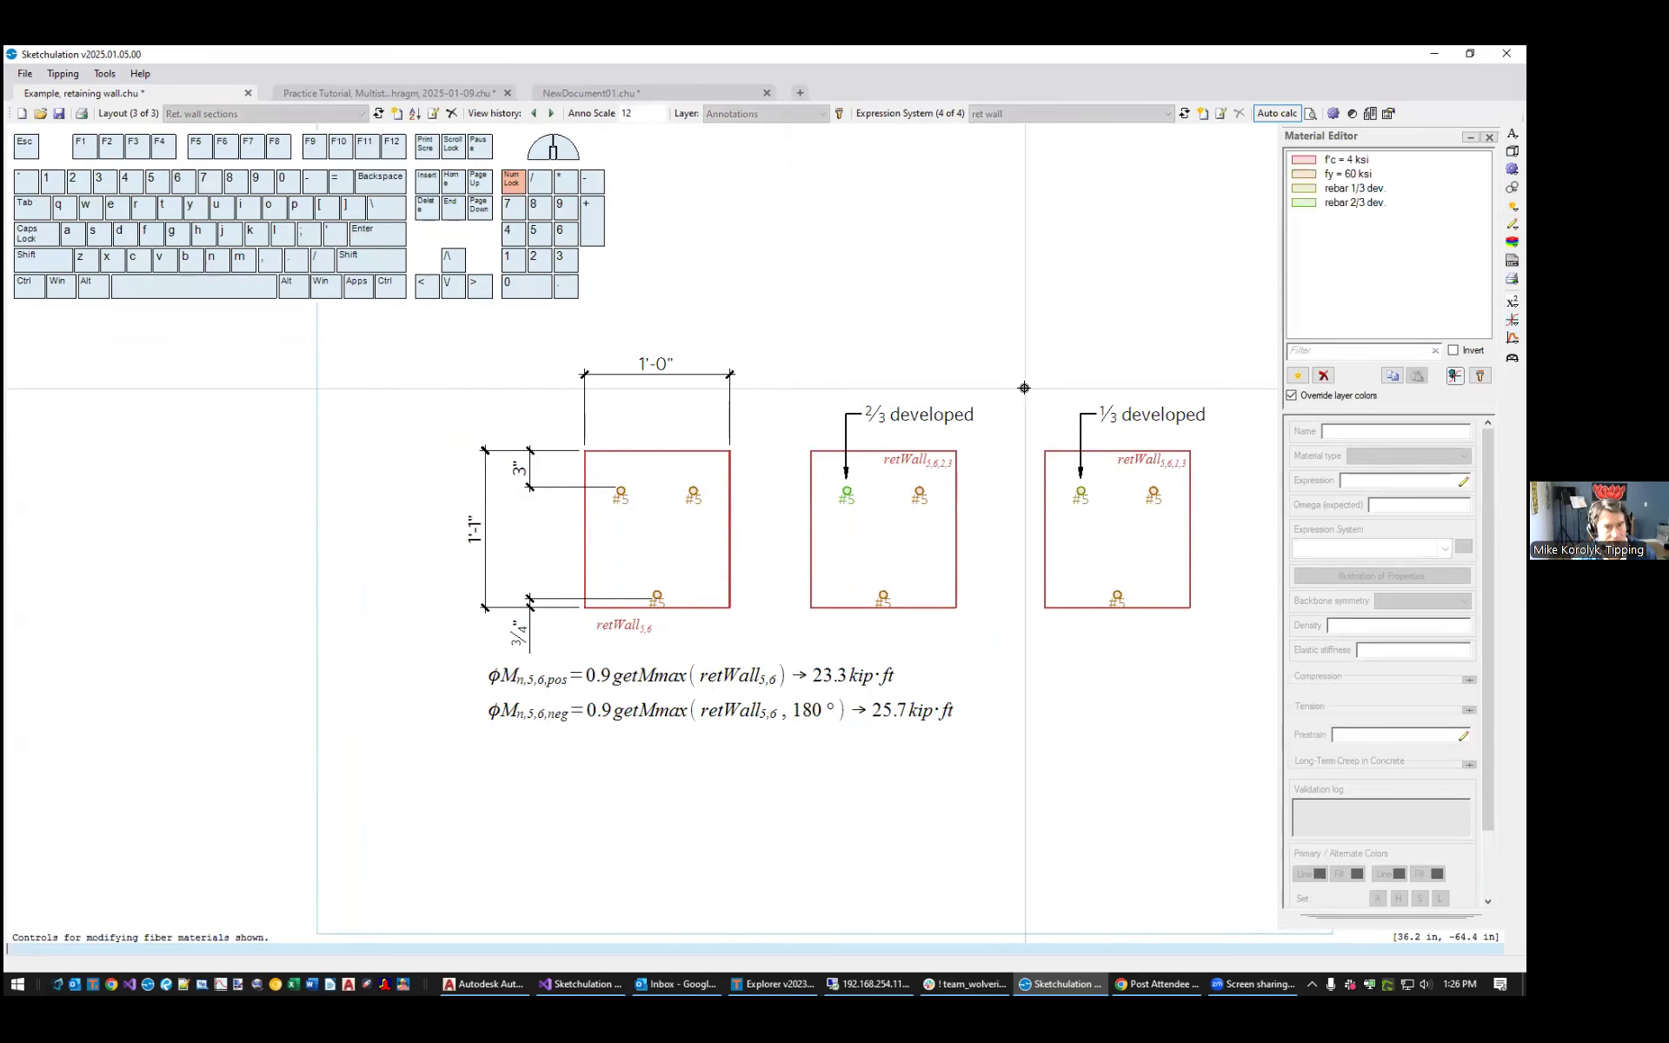
{"action": "left_click", "coordinate": [1349, 174]}
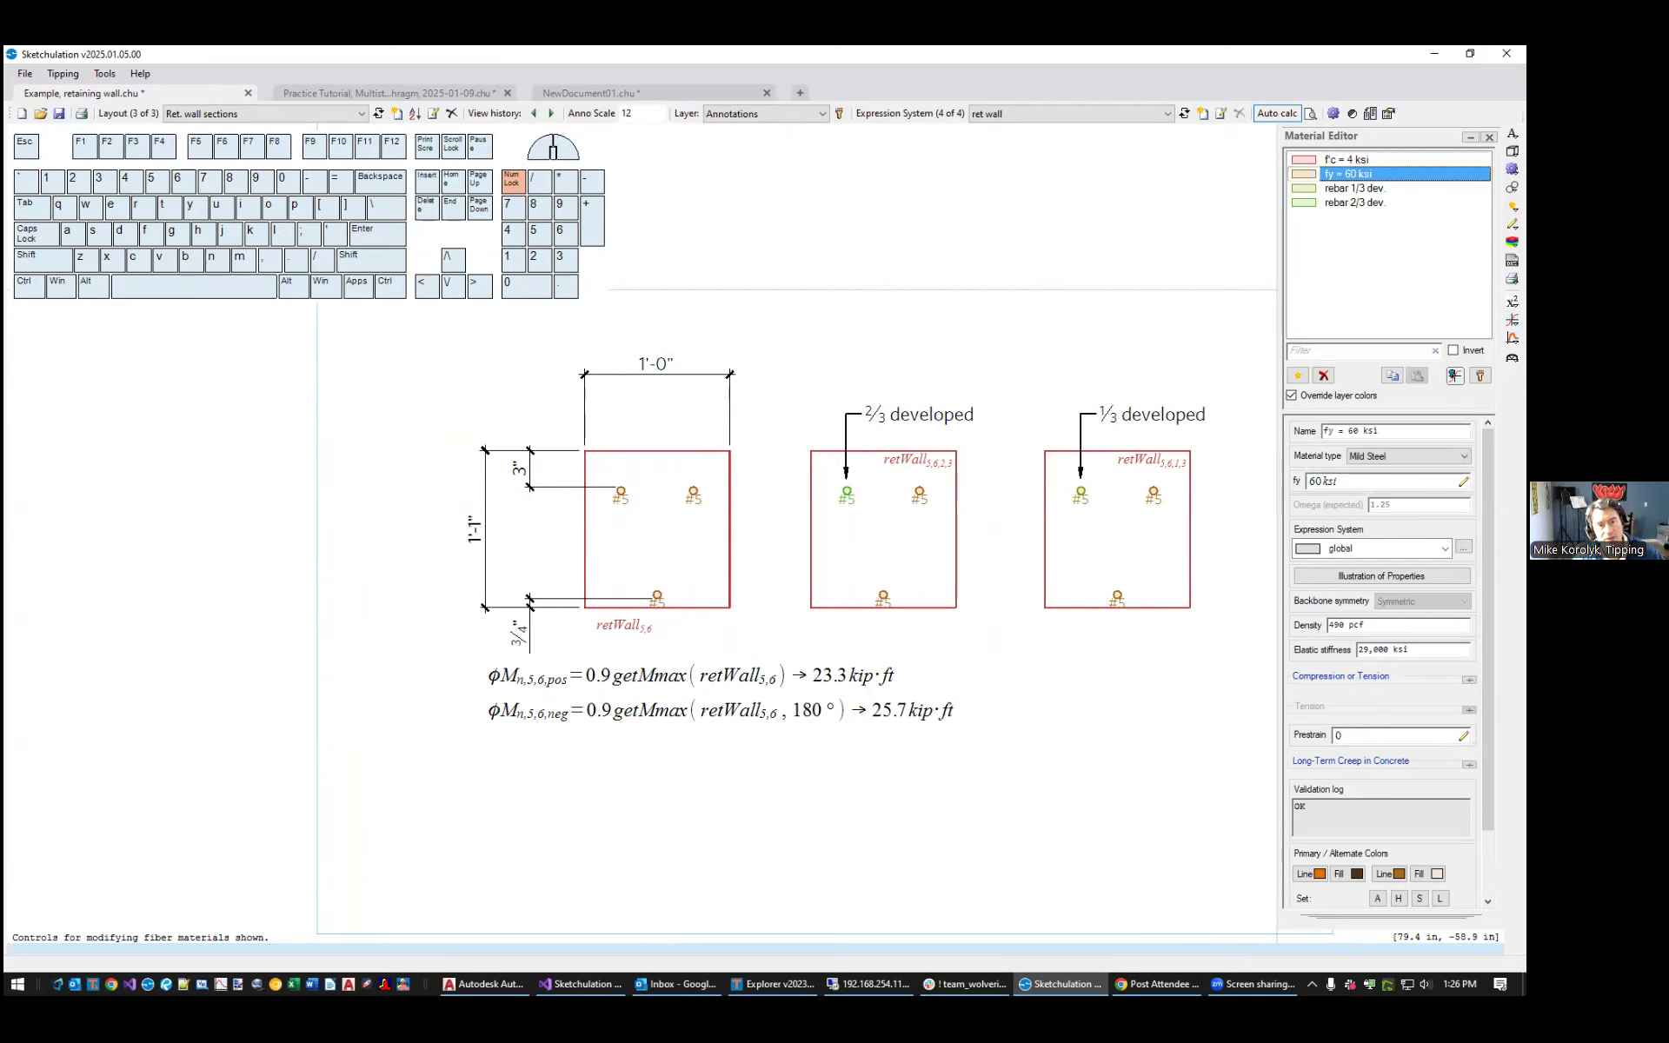
Examine the compression and tension strength values of the "rebar 1/3 dev." and "rebar 2/3 dev." materials
{"action": "left_click", "coordinate": [1354, 188]}
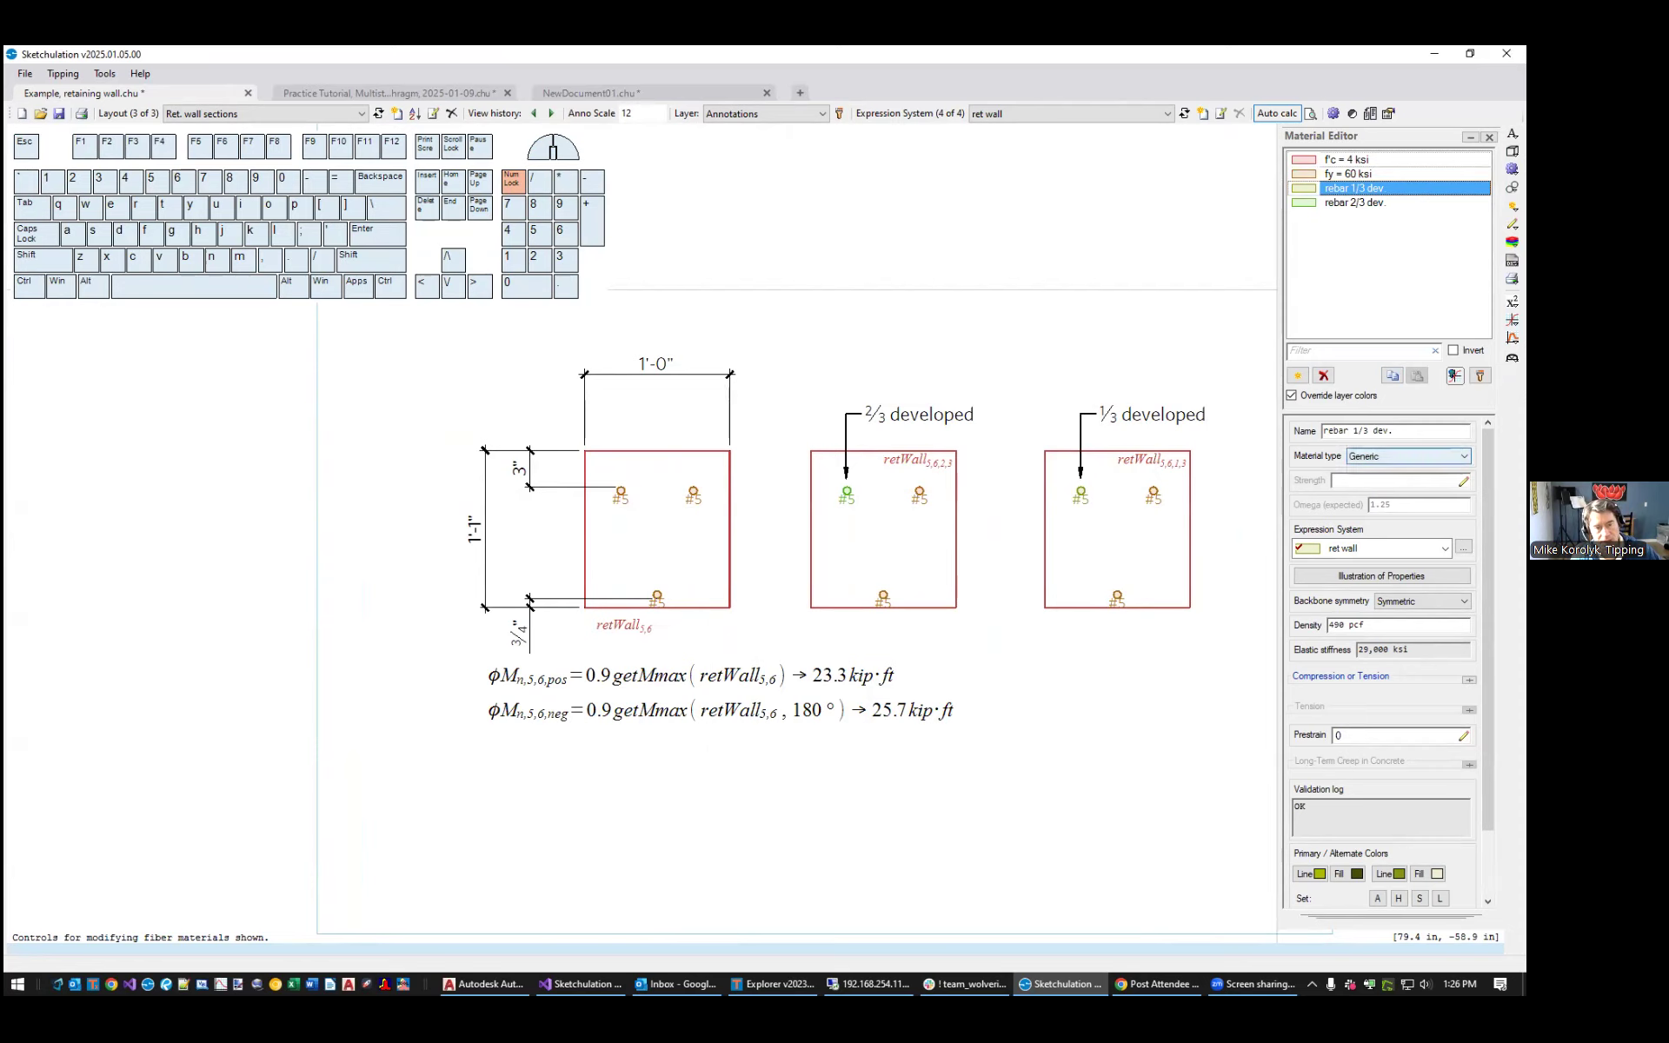
{"action": "scroll", "coordinate": [1382, 660], "scroll_direction": "down", "scroll_amount": 2}
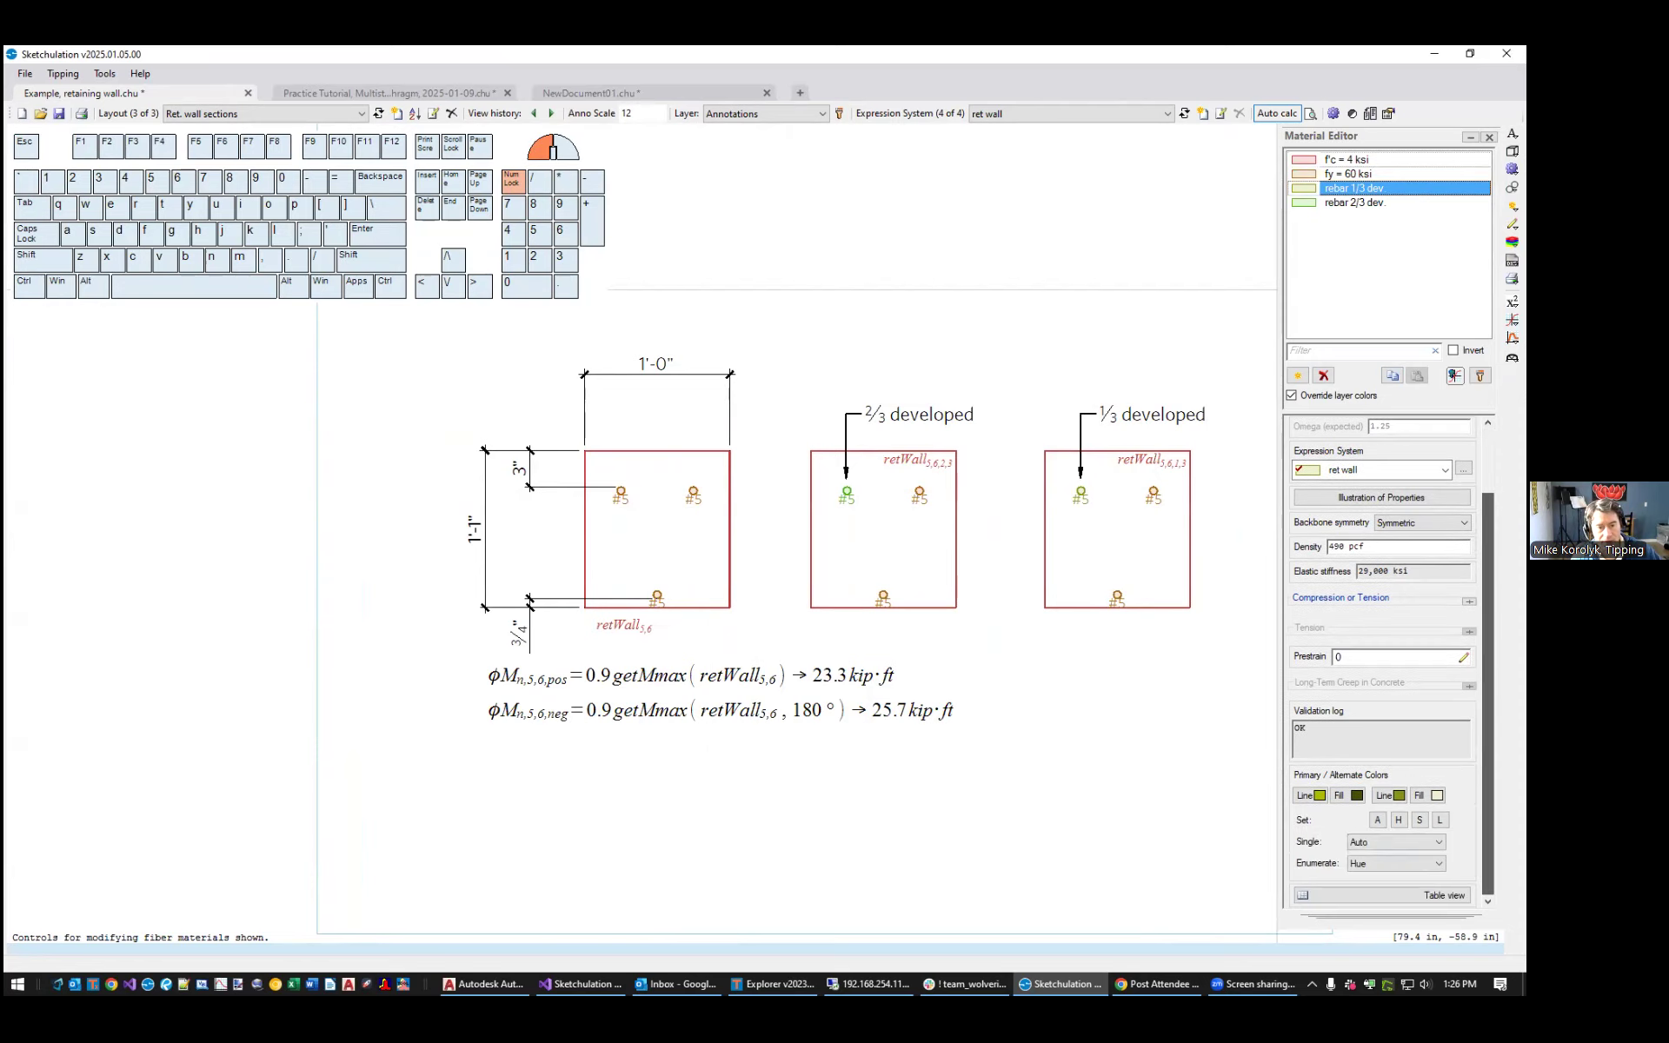
{"action": "left_click", "coordinate": [1469, 601]}
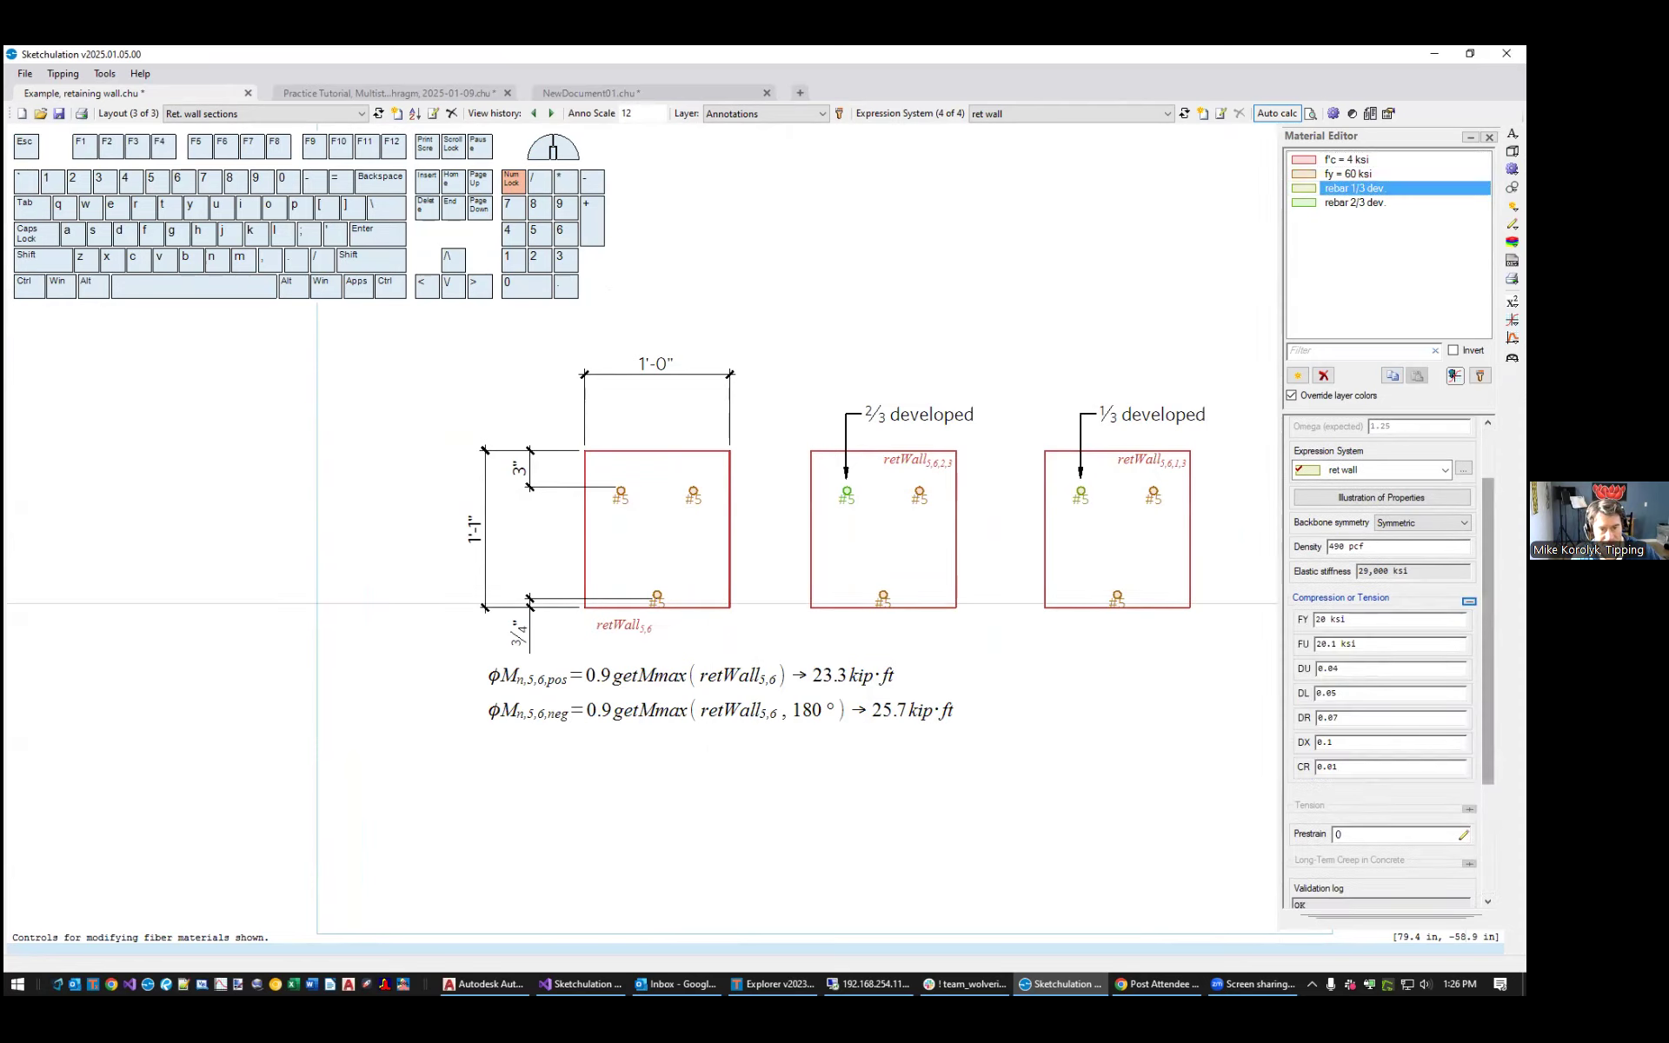
{"action": "scroll", "coordinate": [1363, 577], "scroll_direction": "down", "scroll_amount": 1}
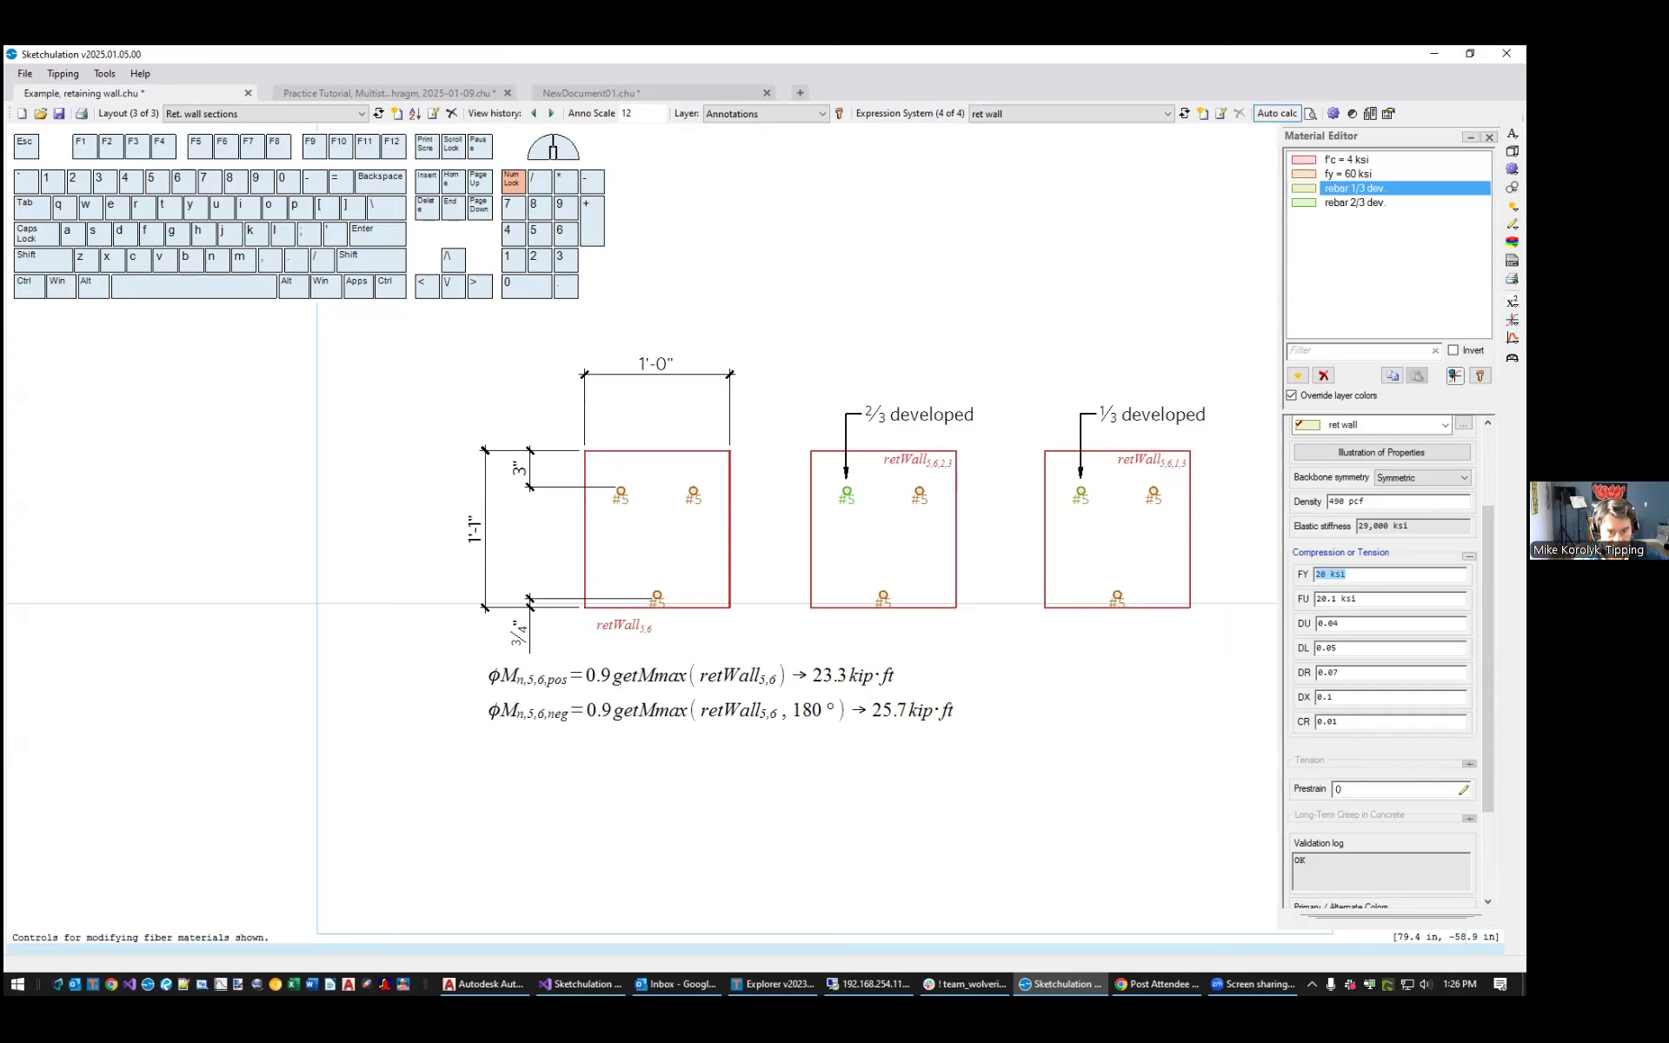
{"action": "left_click", "coordinate": [1354, 202]}
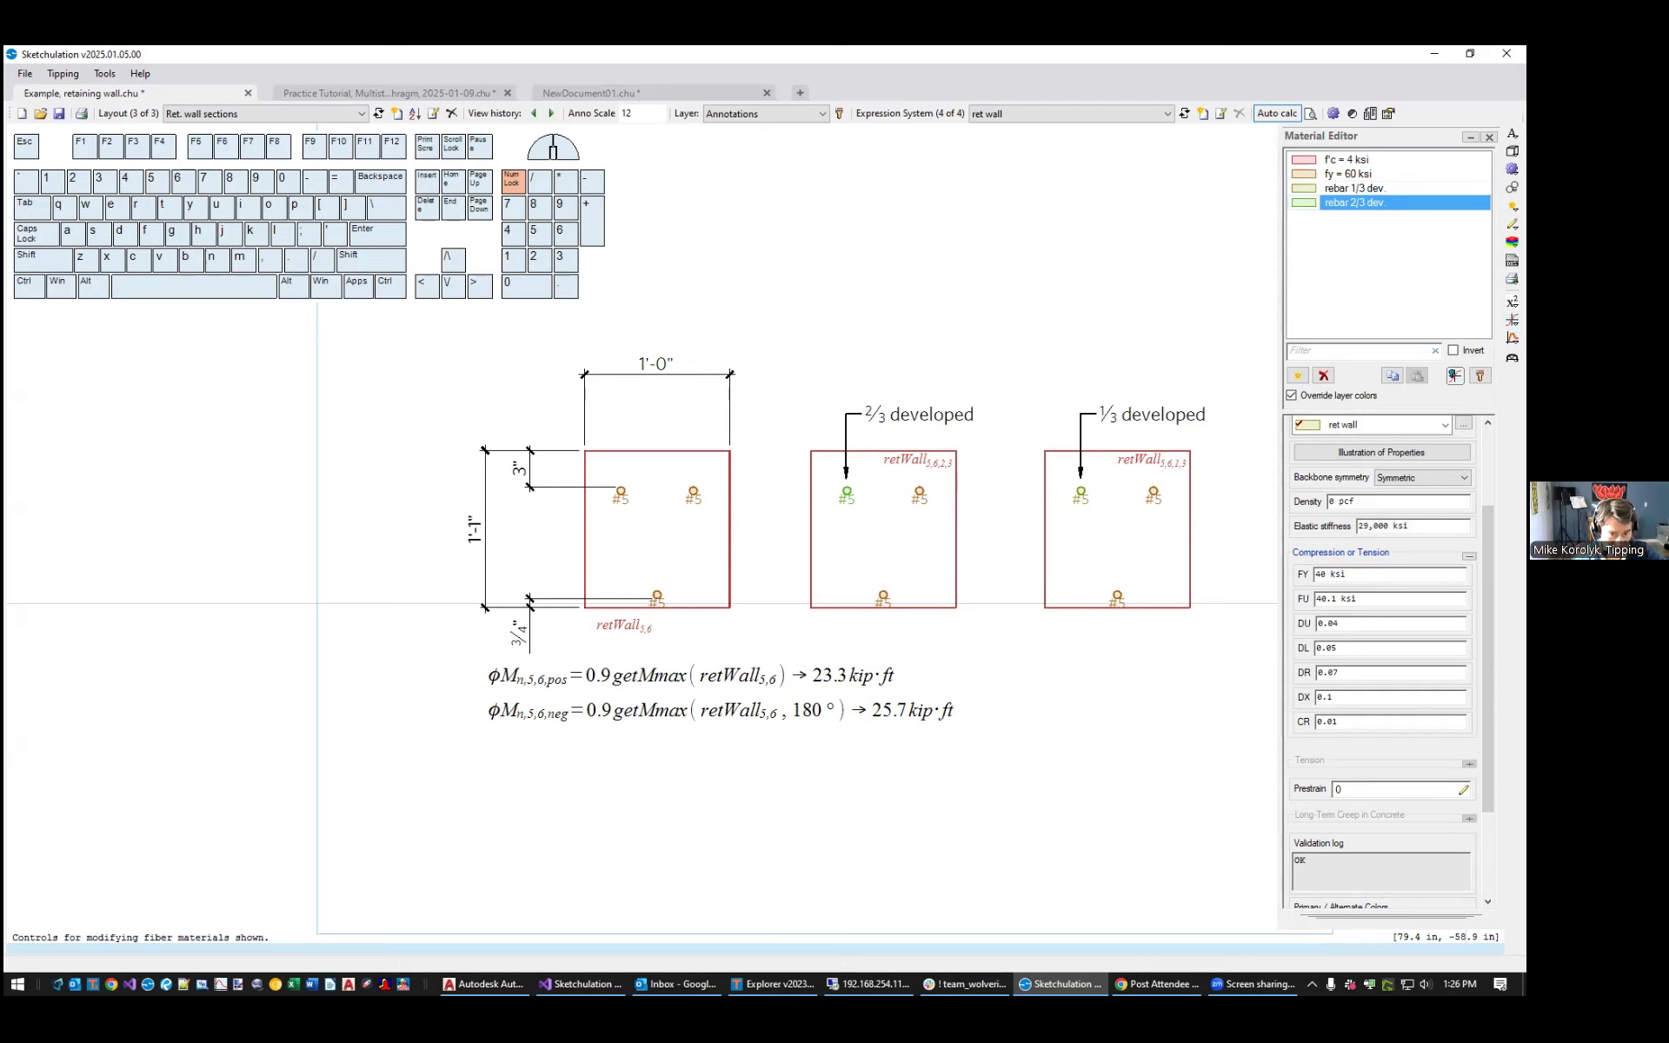
{"action": "left_click_drag", "start_coordinate": [1354, 188], "coordinate": [1354, 202]}
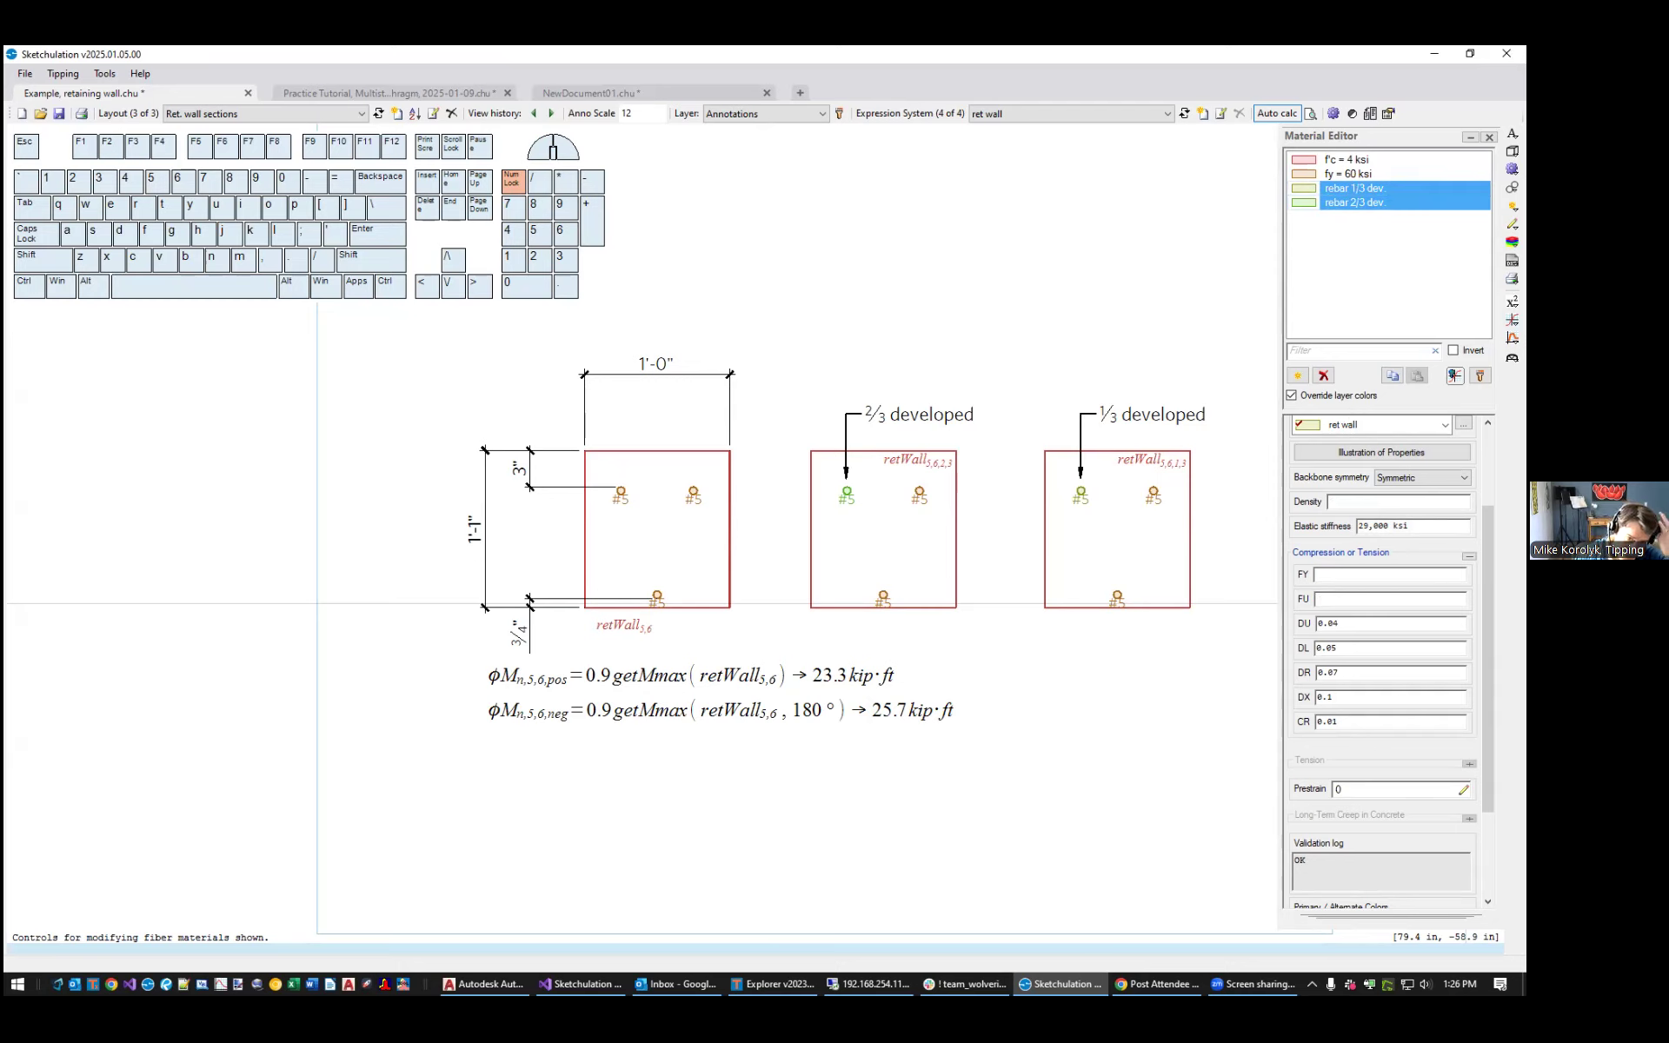
Copy the three retWall 5,6 cross sections with their bars, dimensions and labels from the example, leaving out the moment capacity expressions
{"action": "mouse_move", "coordinate": [913, 370]}
{"action": "middle_mouse_down"}
{"action": "mouse_move", "coordinate": [753, 384]}
{"action": "mouse_move", "coordinate": [701, 415]}
{"action": "middle_mouse_up"}
{"action": "key", "text": "Escape"}
{"action": "left_click", "coordinate": [977, 600]}
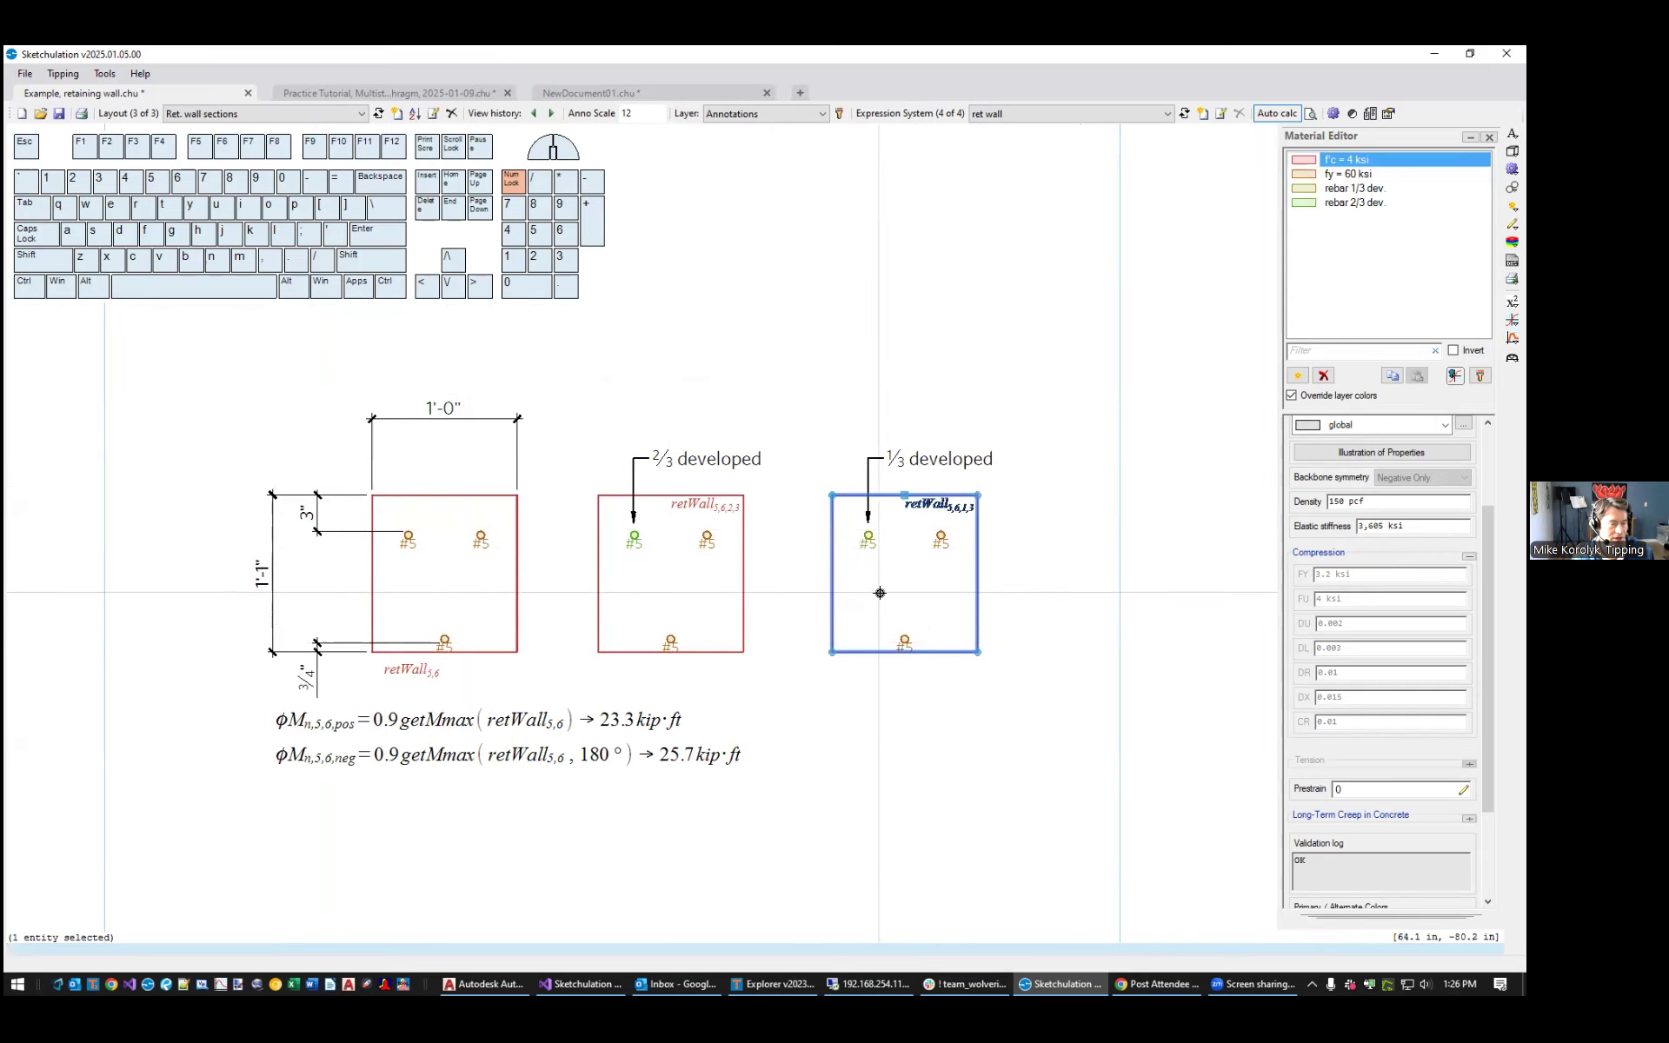
{"action": "scroll", "coordinate": [878, 596], "scroll_direction": "down", "scroll_amount": 2}
{"action": "key", "text": "Escape"}
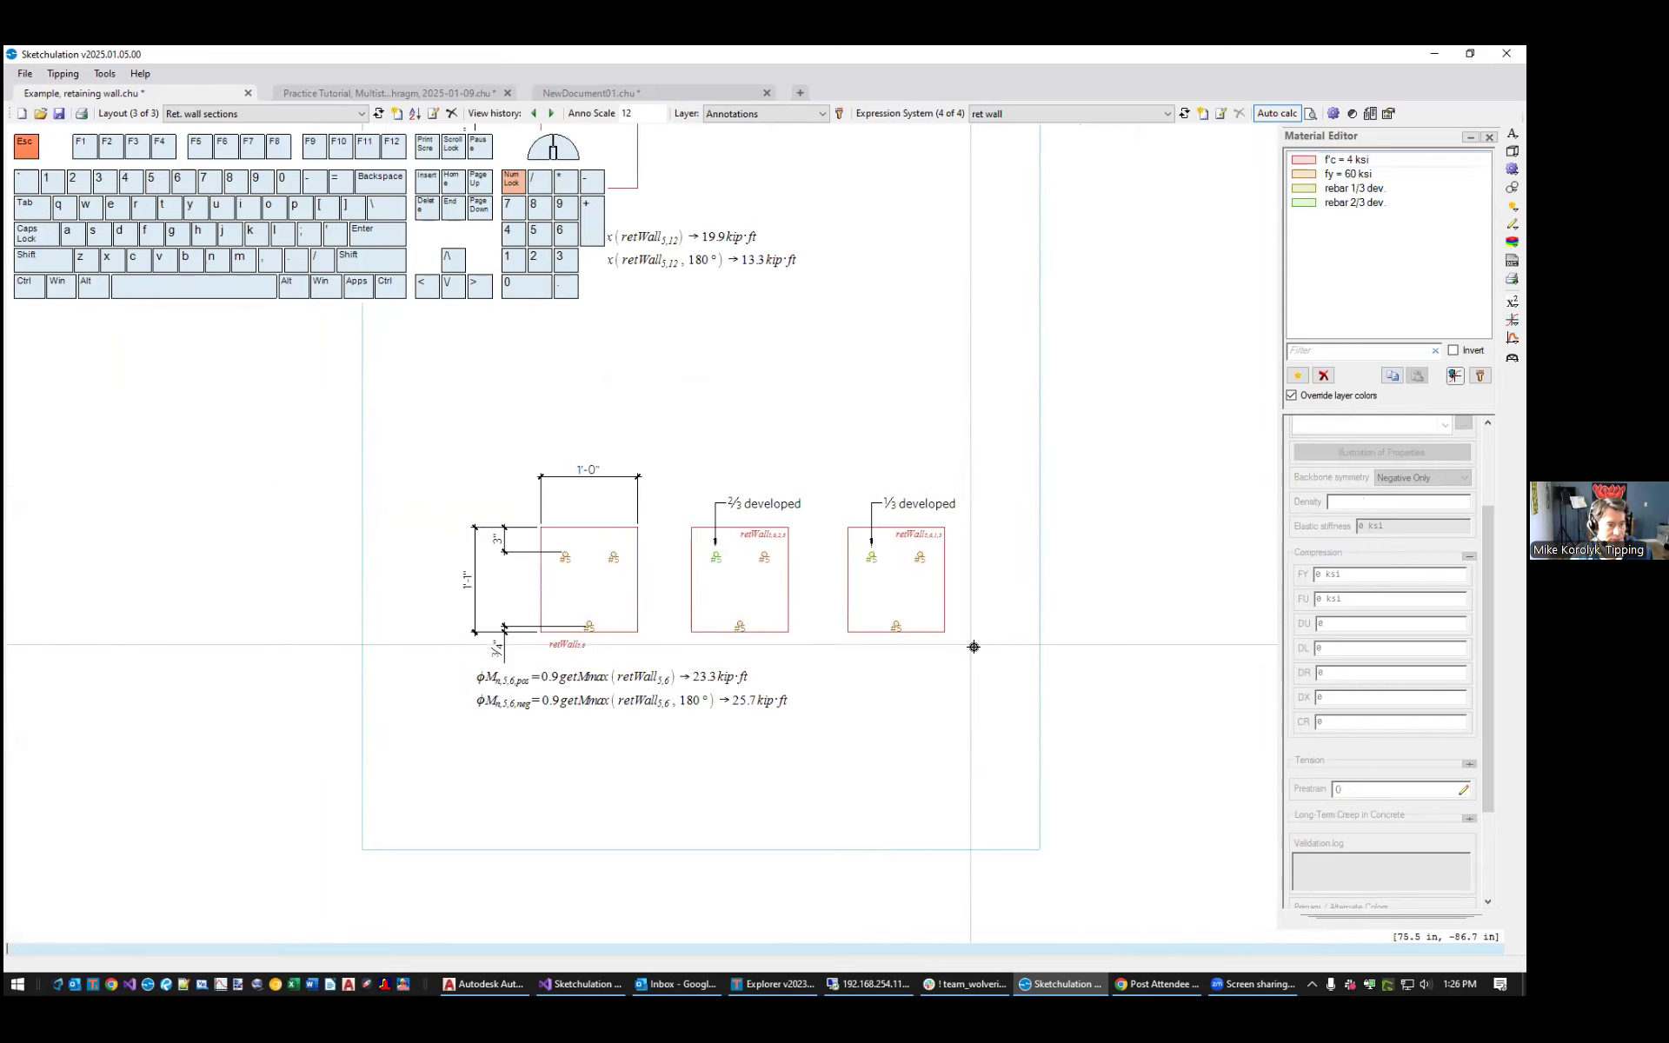
{"action": "left_click_drag", "start_coordinate": [963, 646], "coordinate": [440, 431]}
{"action": "key", "text": "ctrl+c"}
{"action": "key", "text": "Escape"}
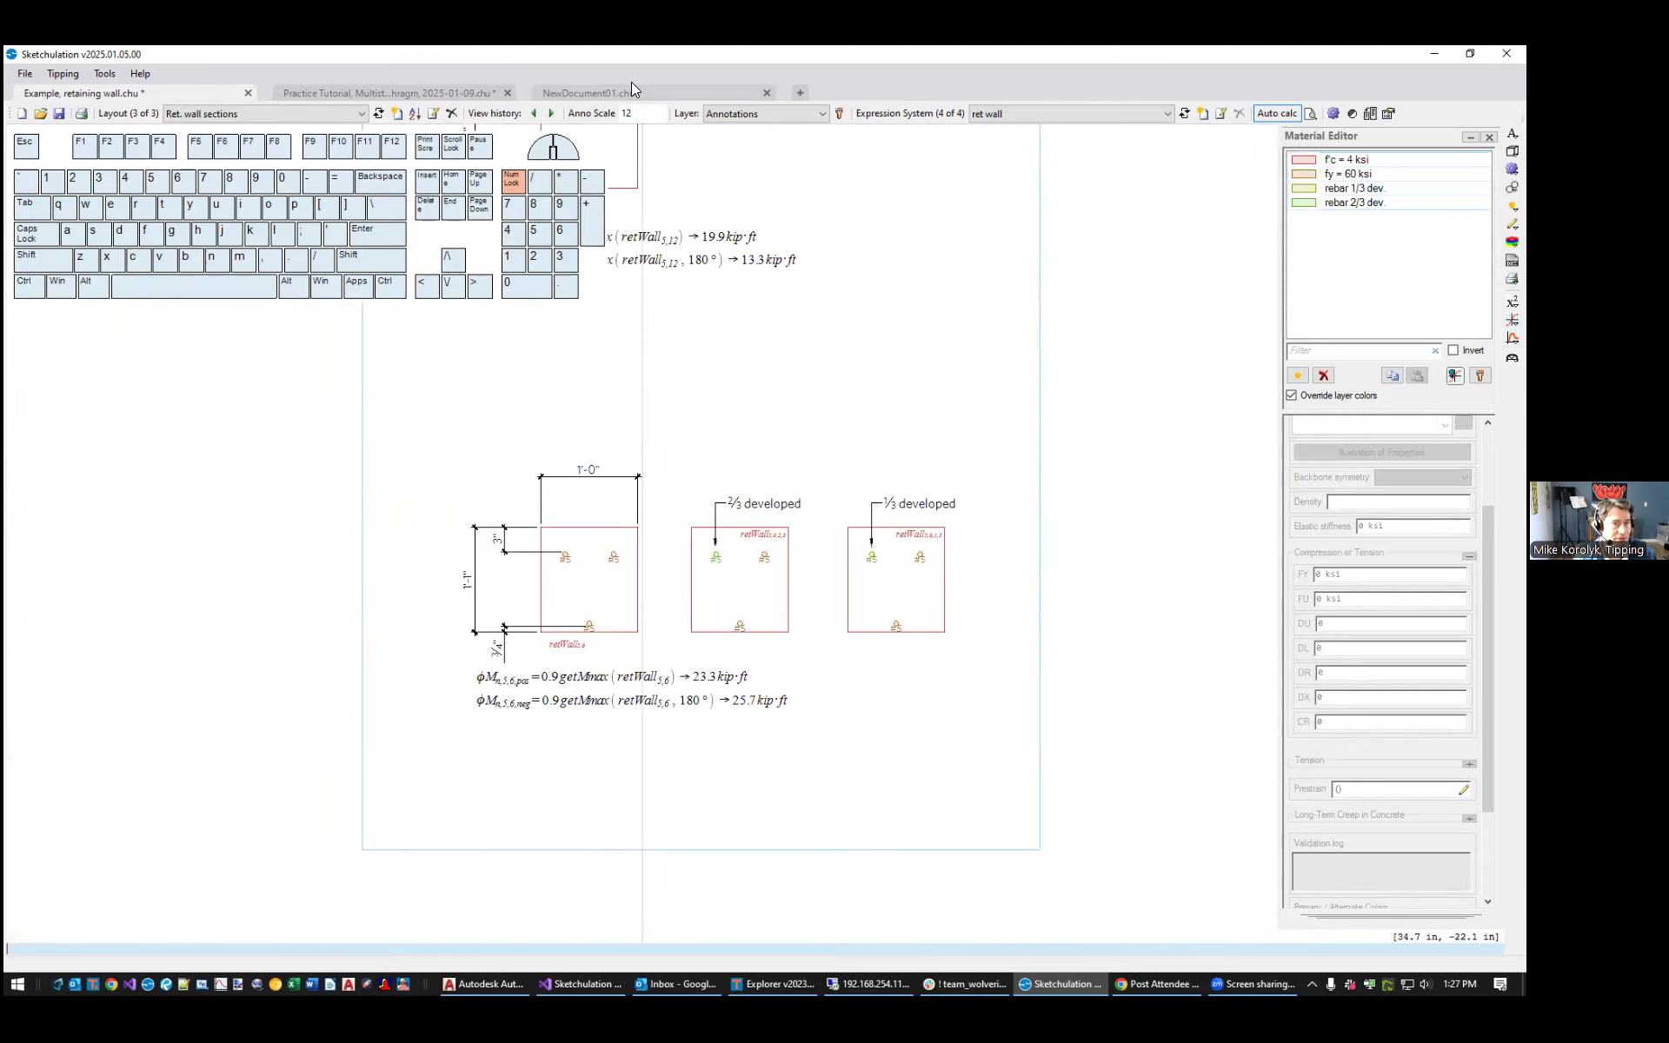
Switch to NewDocument01 and paste the copied sections into its "Cross section" layout
{"action": "left_click", "coordinate": [631, 83]}
{"action": "key", "text": "ctrl+v"}
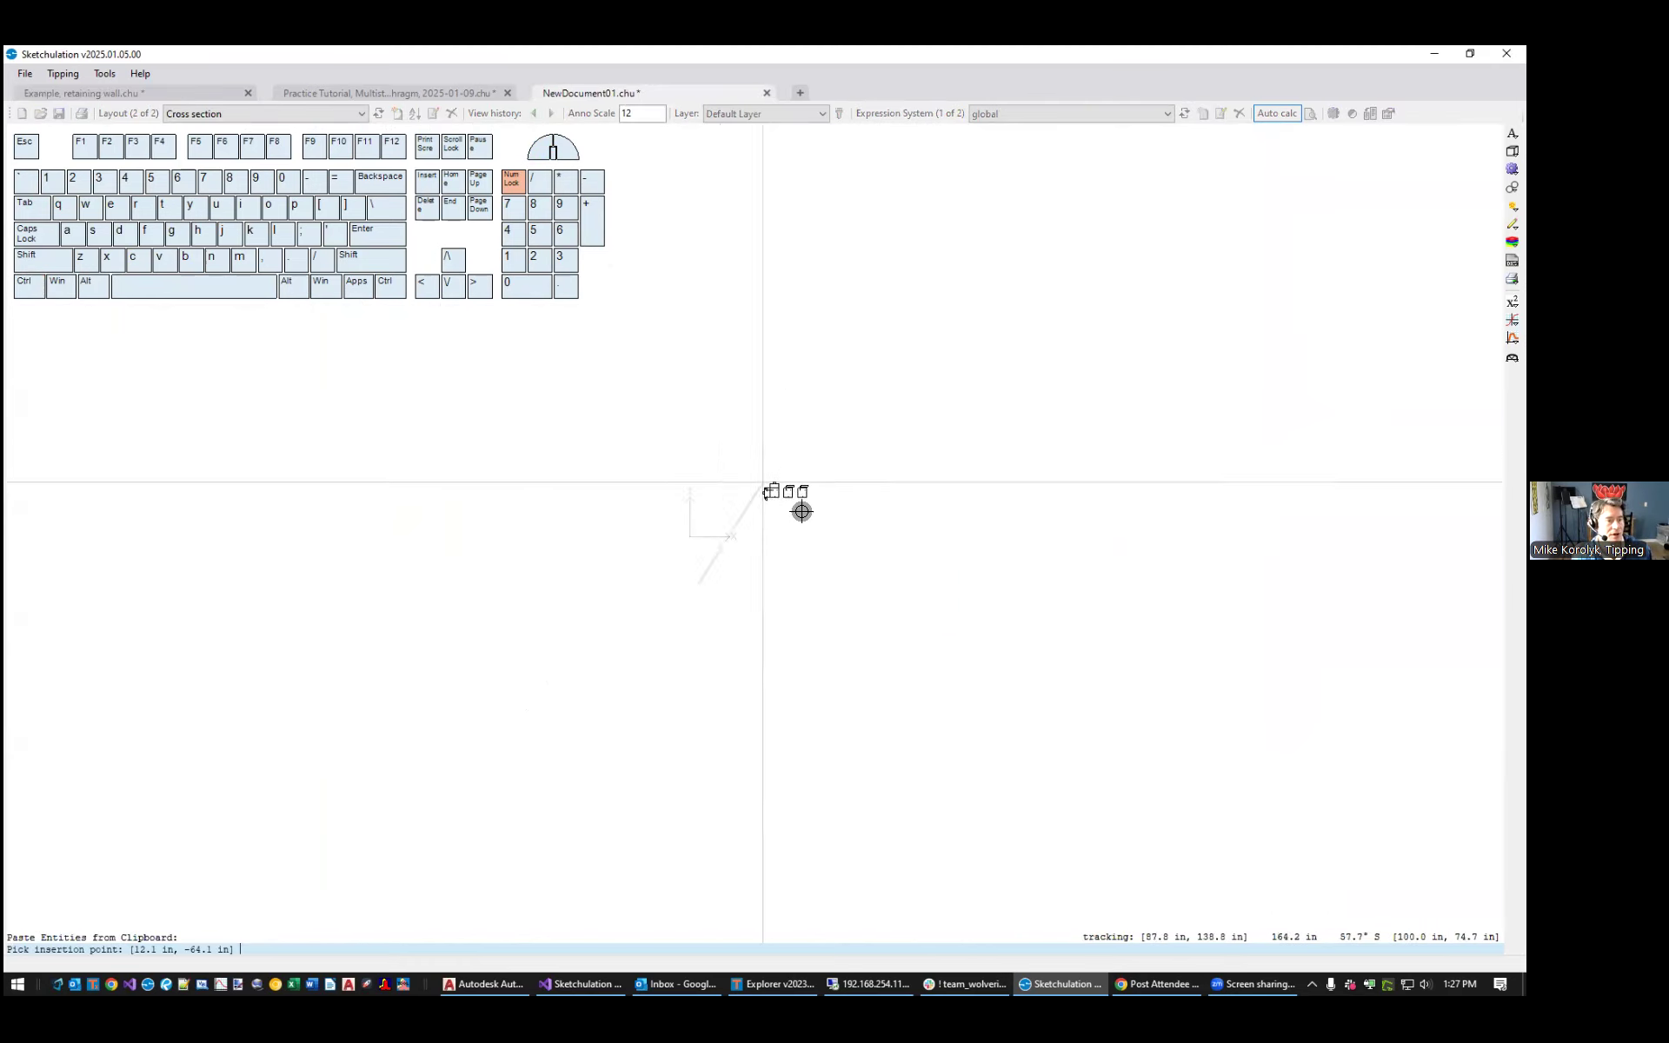
{"action": "left_click", "coordinate": [698, 582]}
{"action": "scroll", "coordinate": [714, 588], "scroll_direction": "up", "scroll_amount": 8}
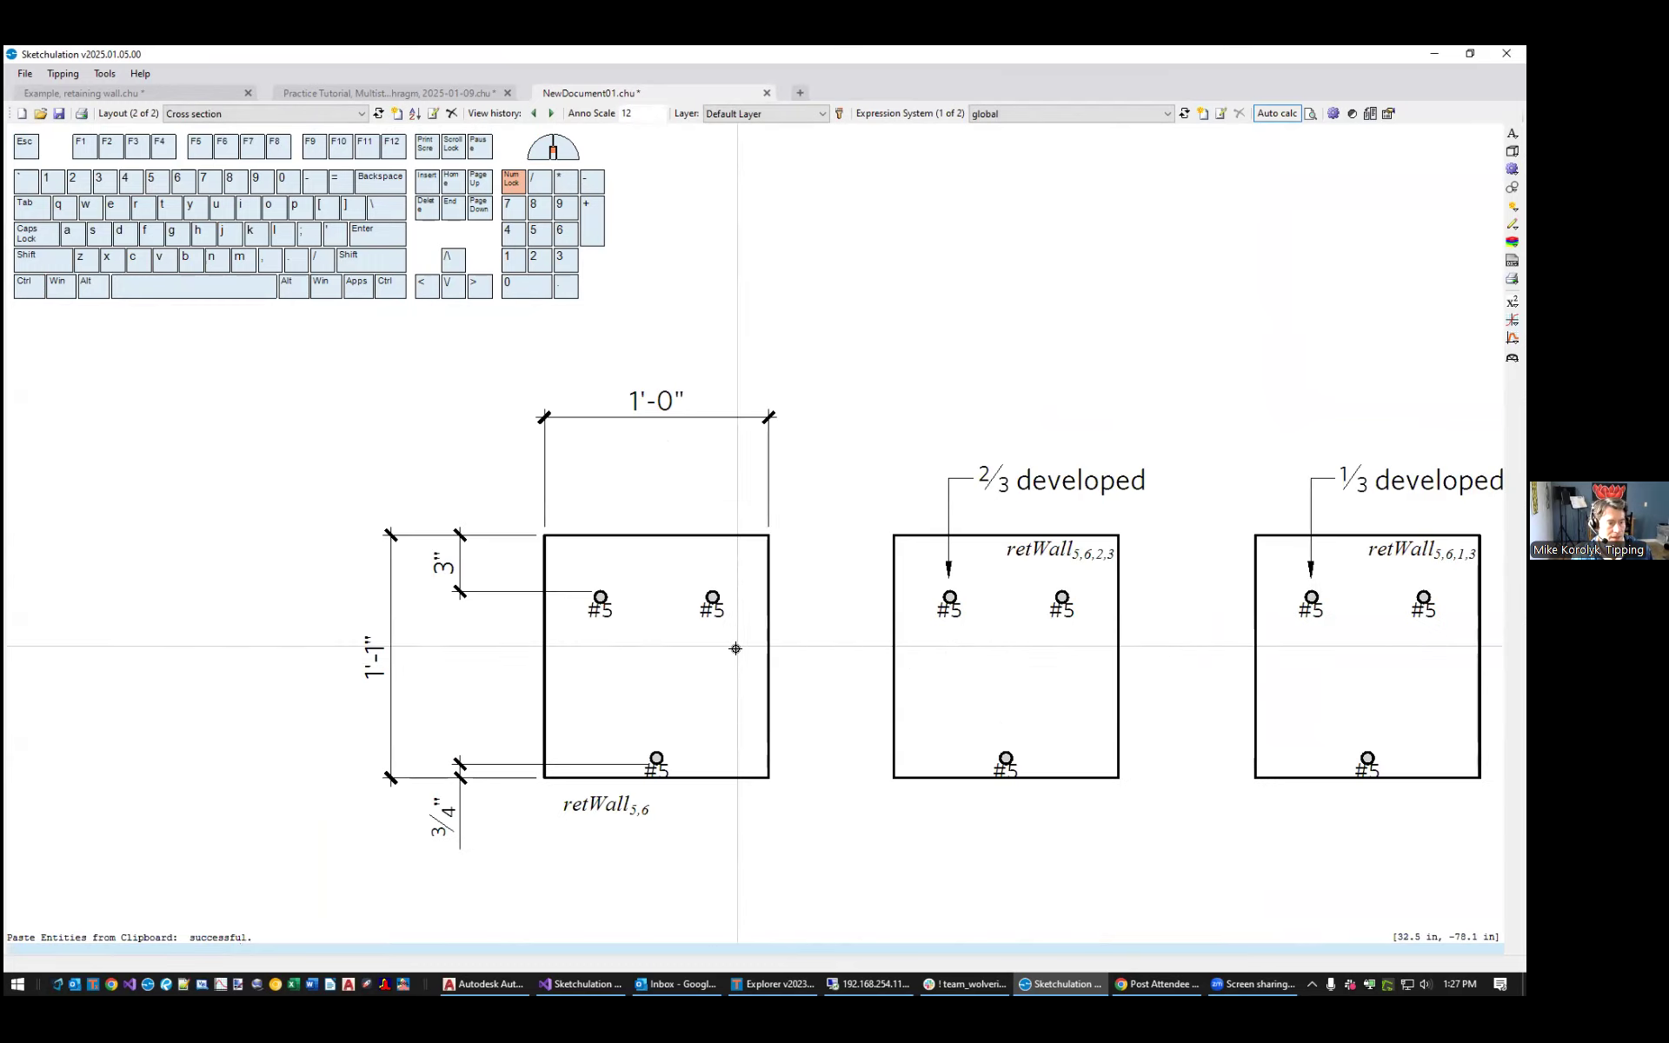
Open the fiber Material Editor in the new document and enable overriding of layer colors with material colors
{"action": "type", "text": "fm"}
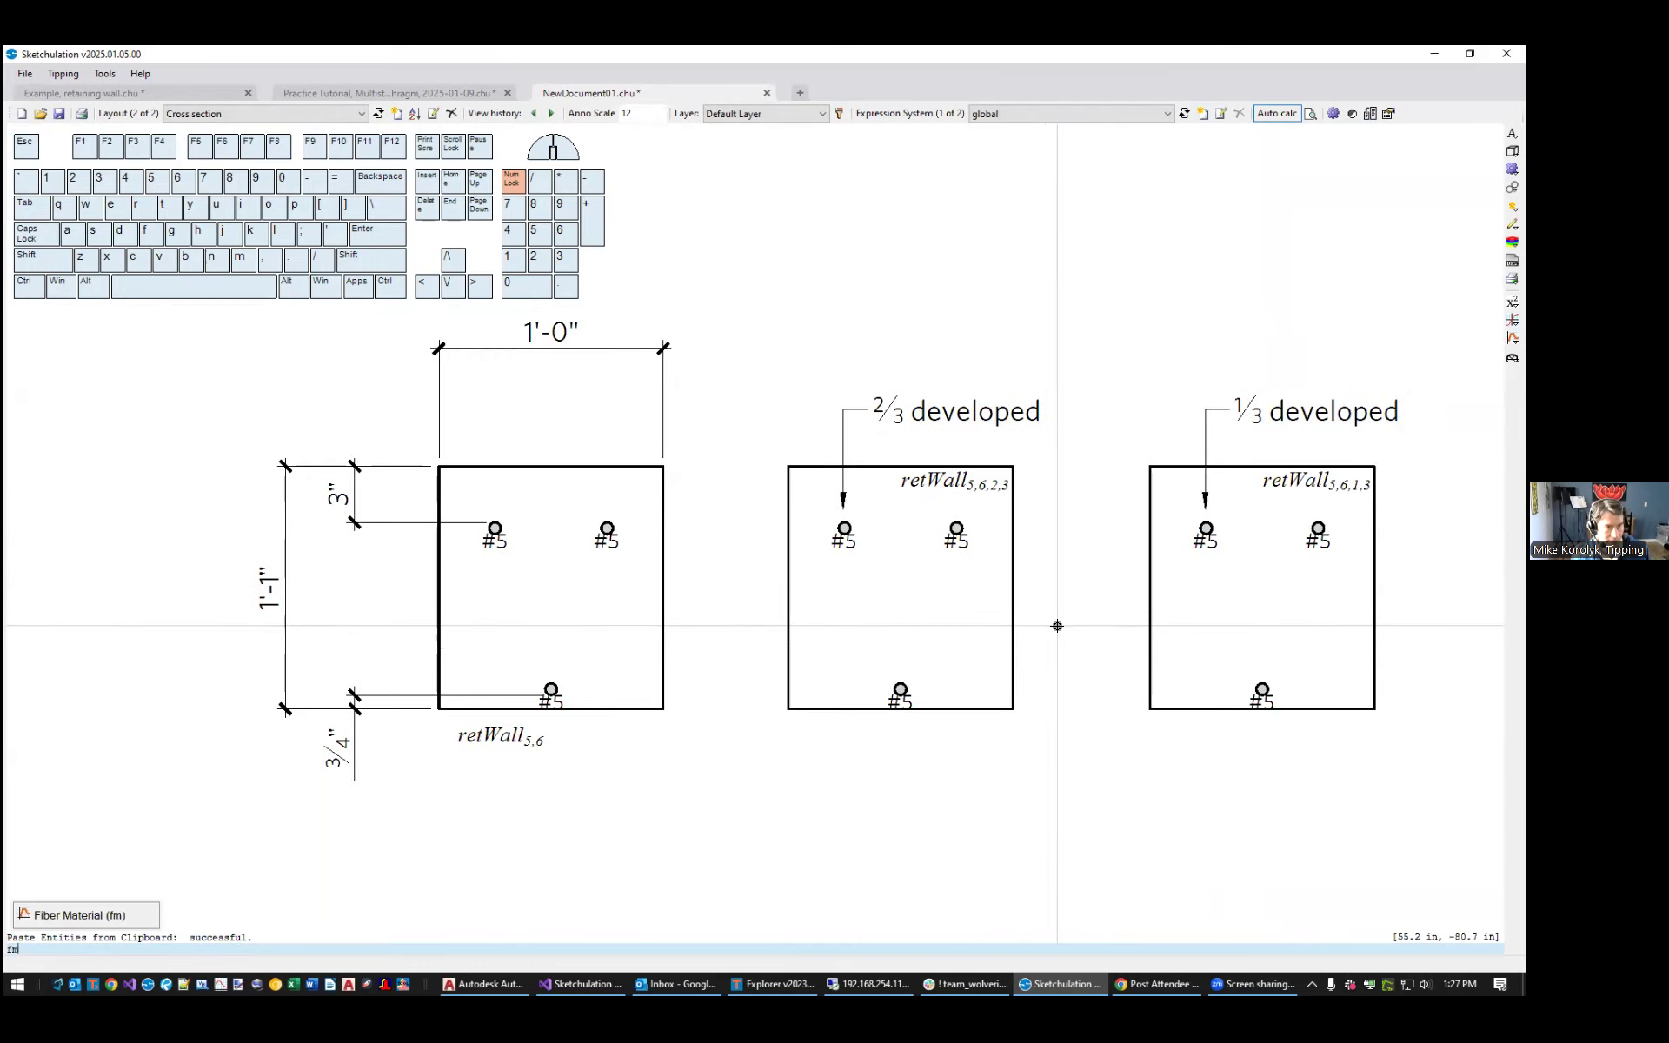
{"action": "key", "text": "Return"}
{"action": "middle_click_drag", "start_coordinate": [1009, 609], "coordinate": [876, 567]}
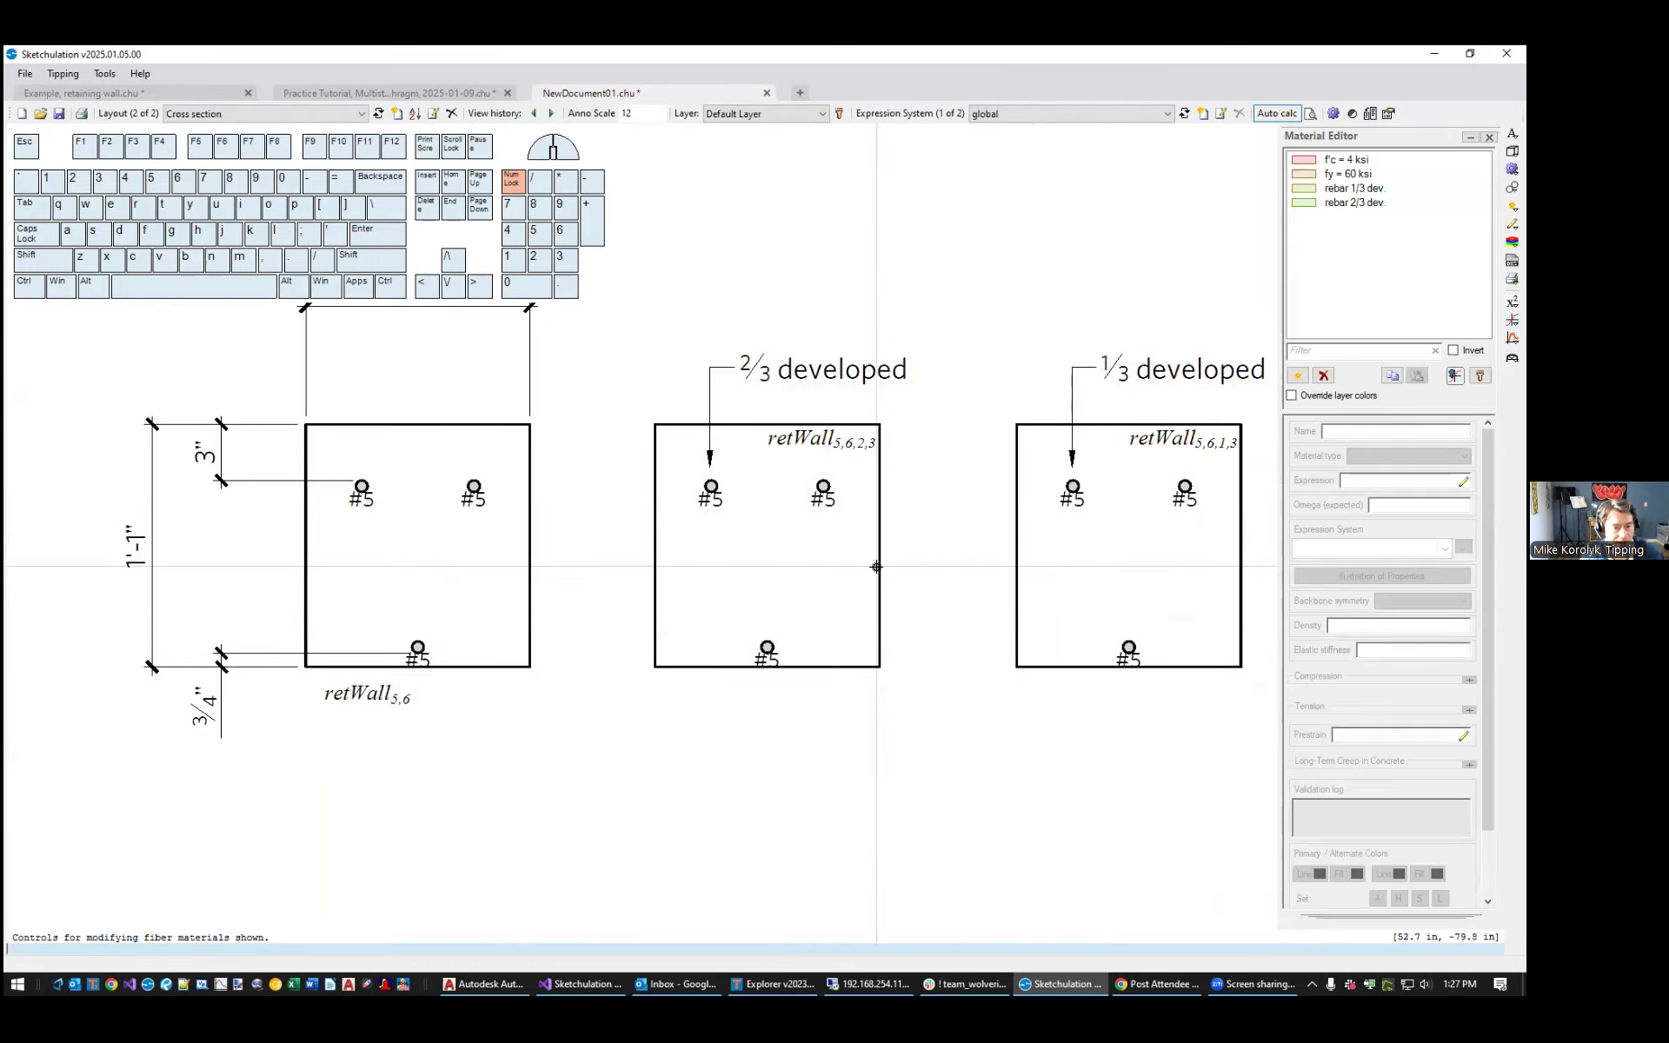
{"action": "scroll", "coordinate": [872, 570], "scroll_direction": "down", "scroll_amount": 2}
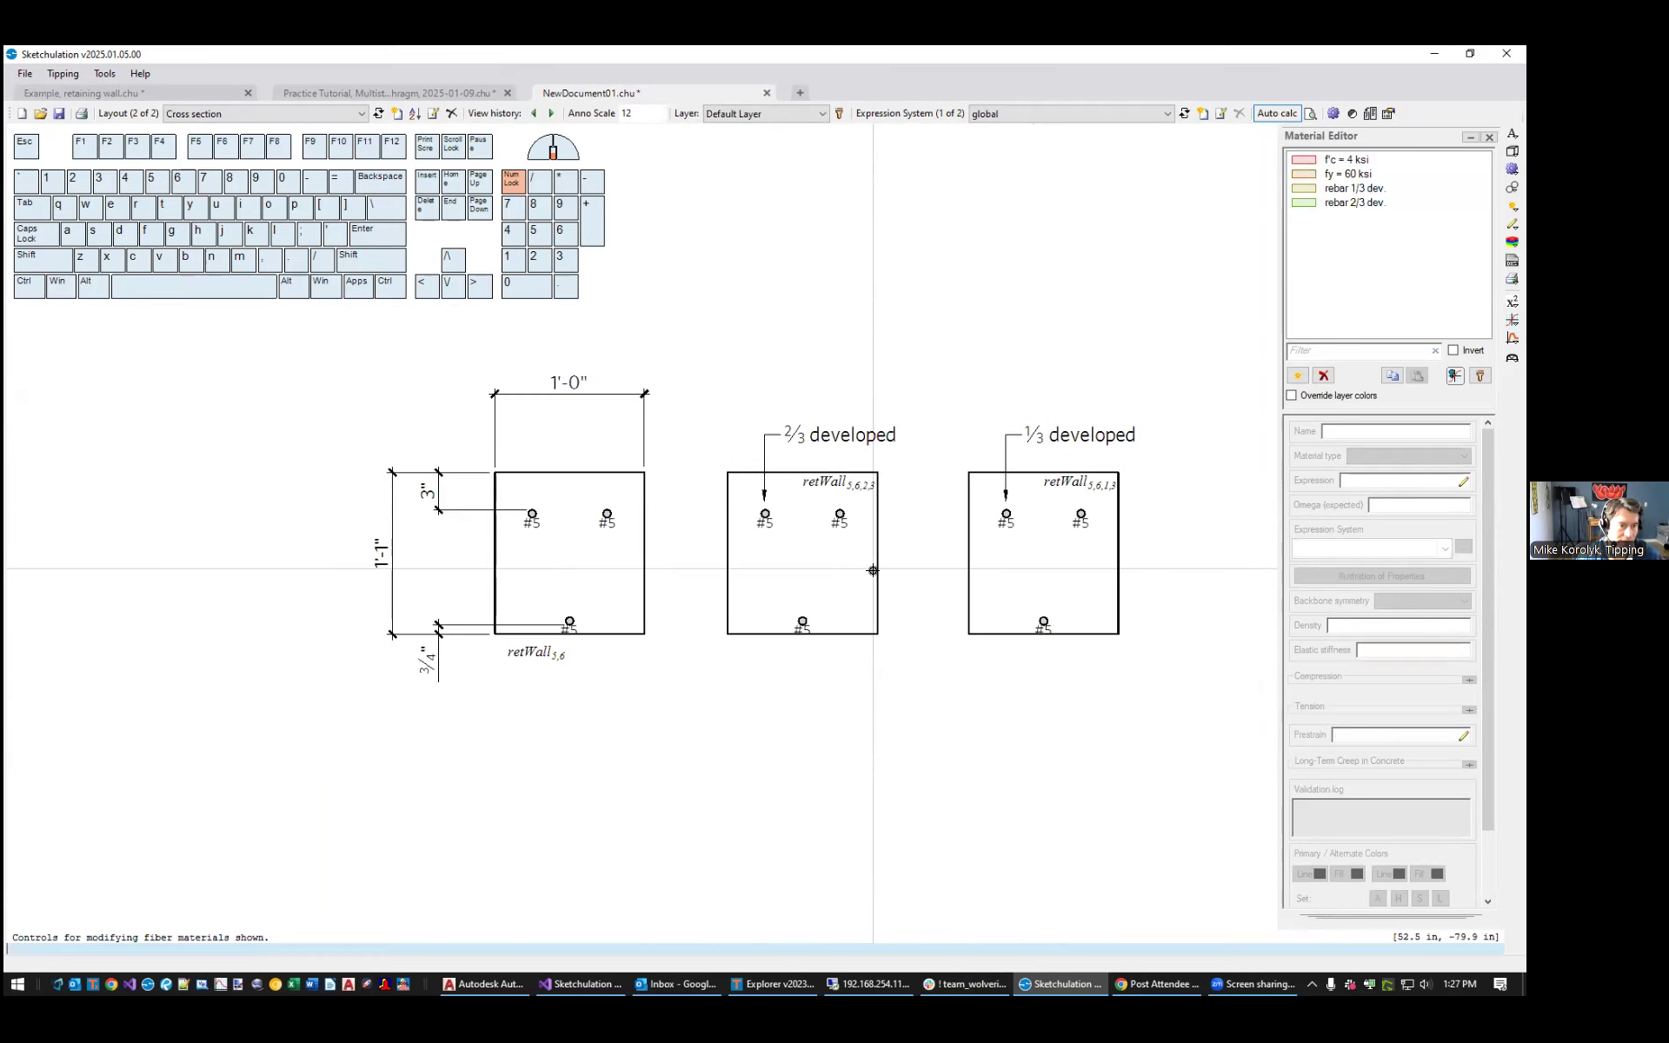
{"action": "left_click", "coordinate": [1349, 394]}
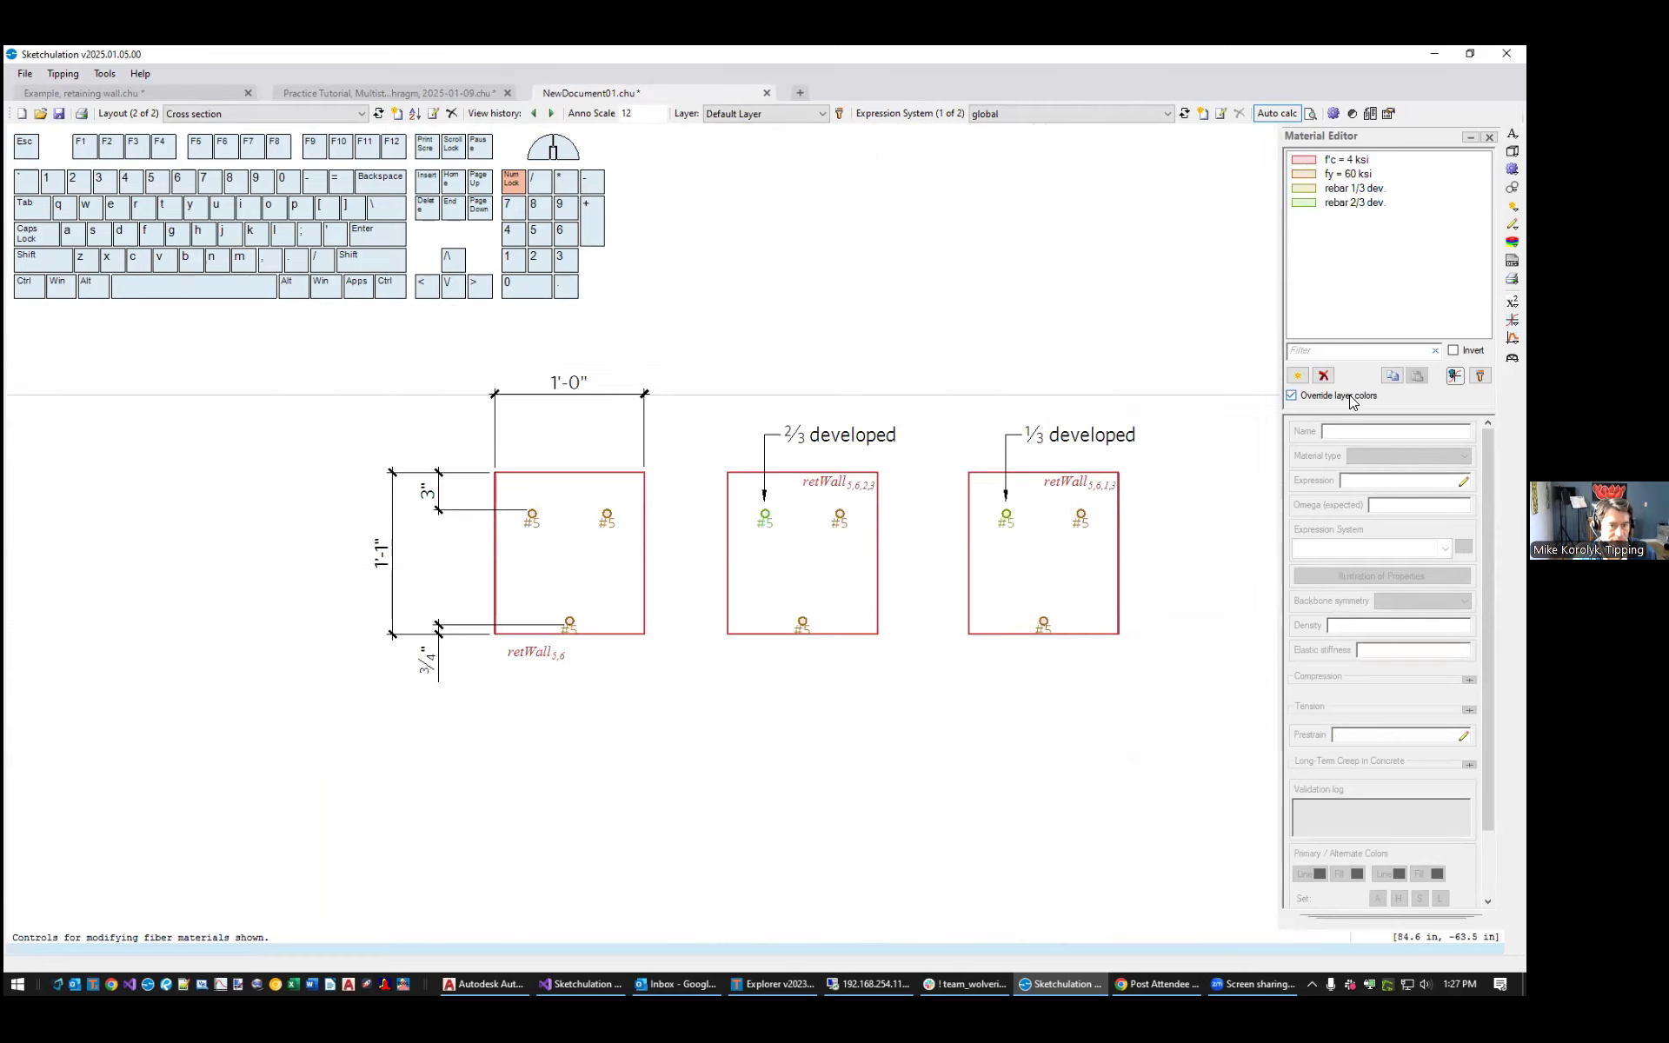
{"action": "scroll", "coordinate": [606, 641], "scroll_direction": "up", "scroll_amount": 2}
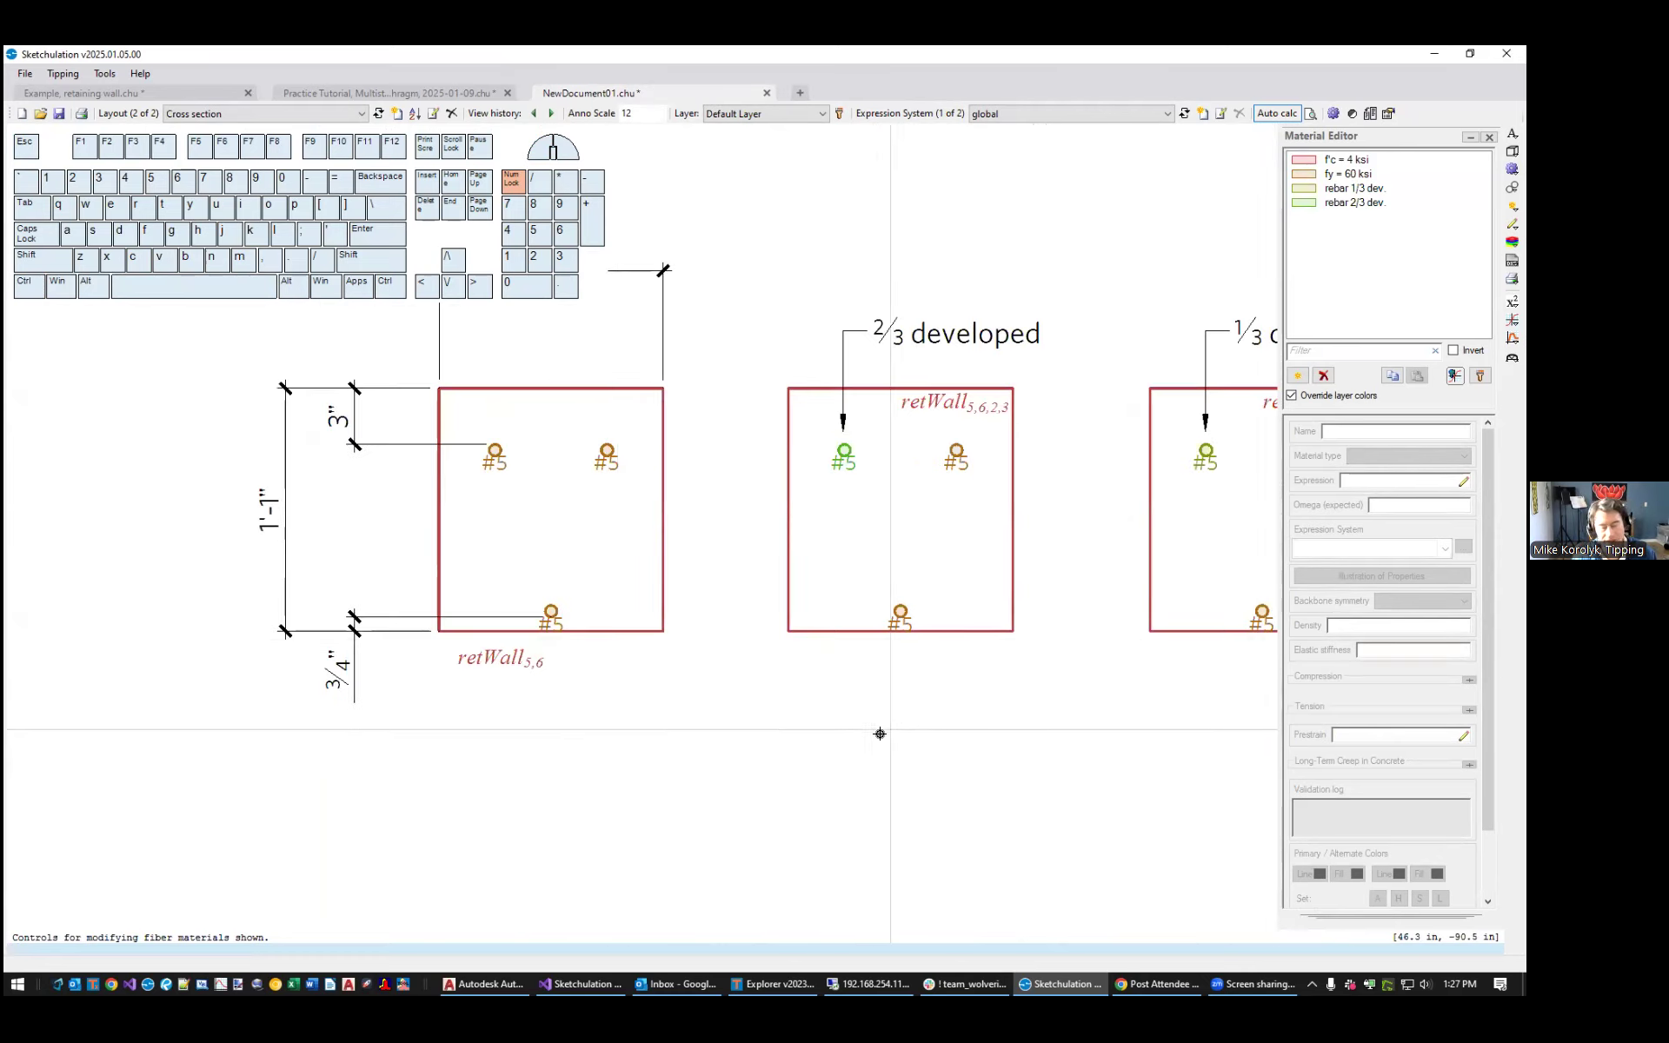
{"action": "scroll", "coordinate": [947, 709], "scroll_direction": "down", "scroll_amount": 2}
{"action": "middle_click_drag", "start_coordinate": [949, 711], "coordinate": [886, 706]}
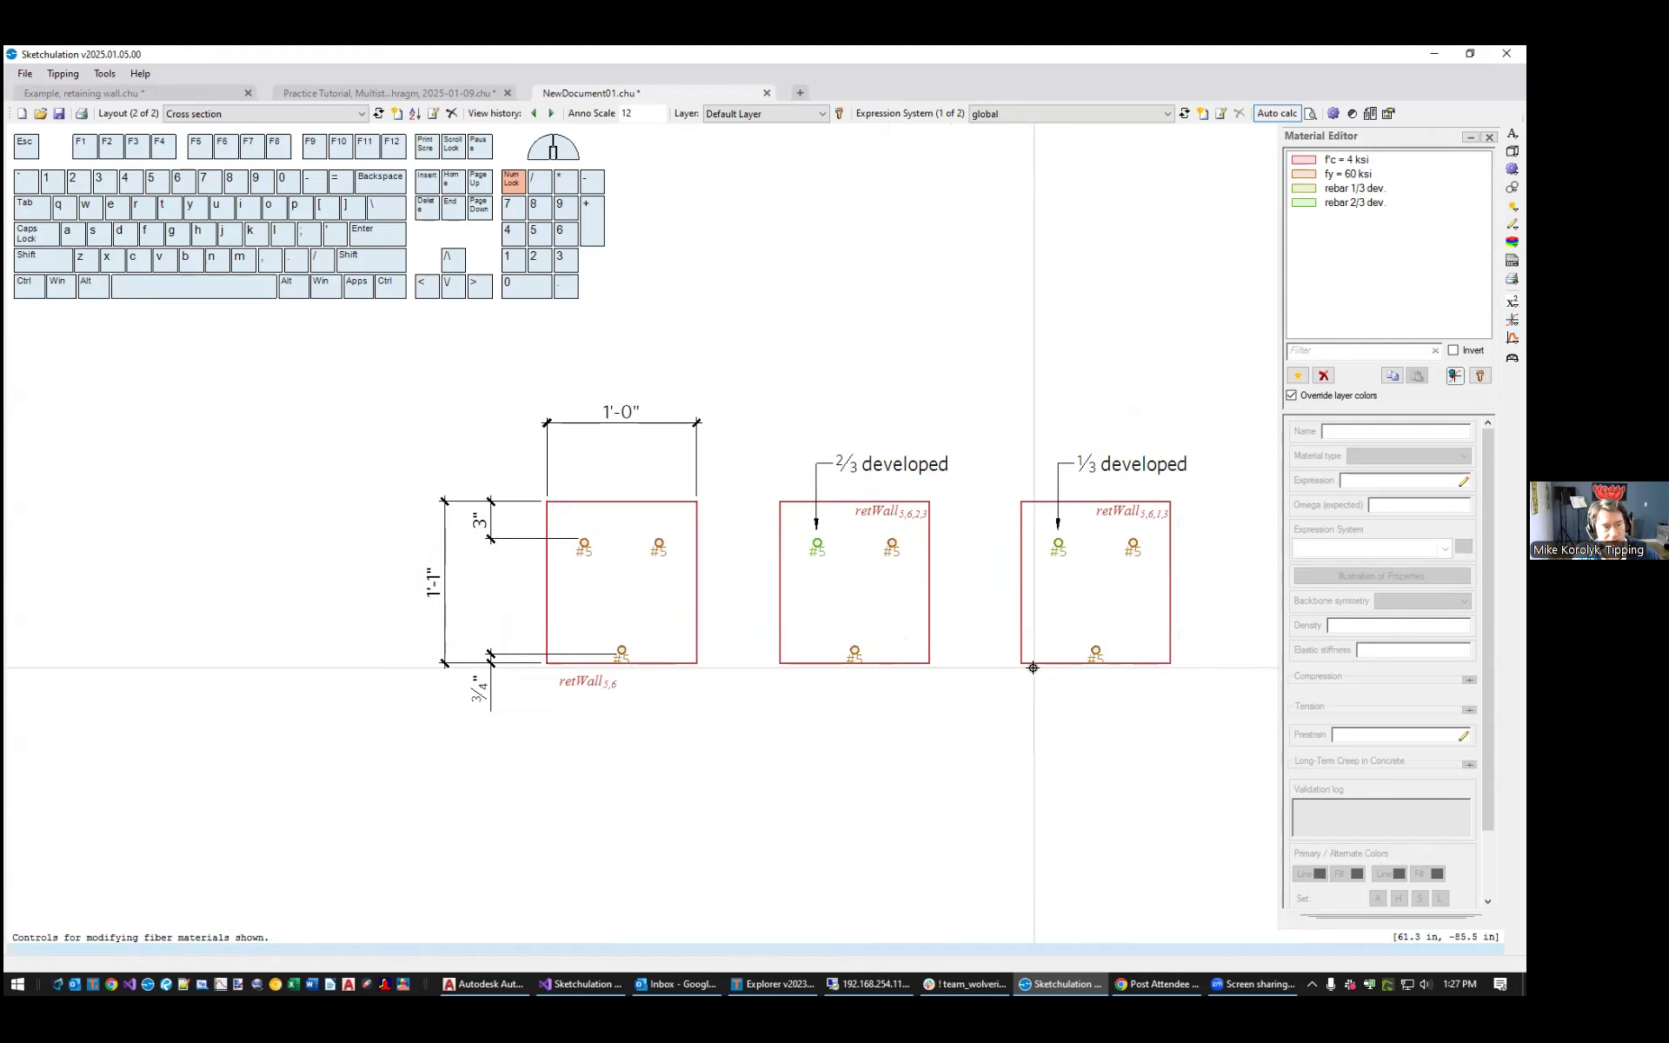
{"action": "middle_click_drag", "start_coordinate": [1032, 667], "coordinate": [909, 661]}
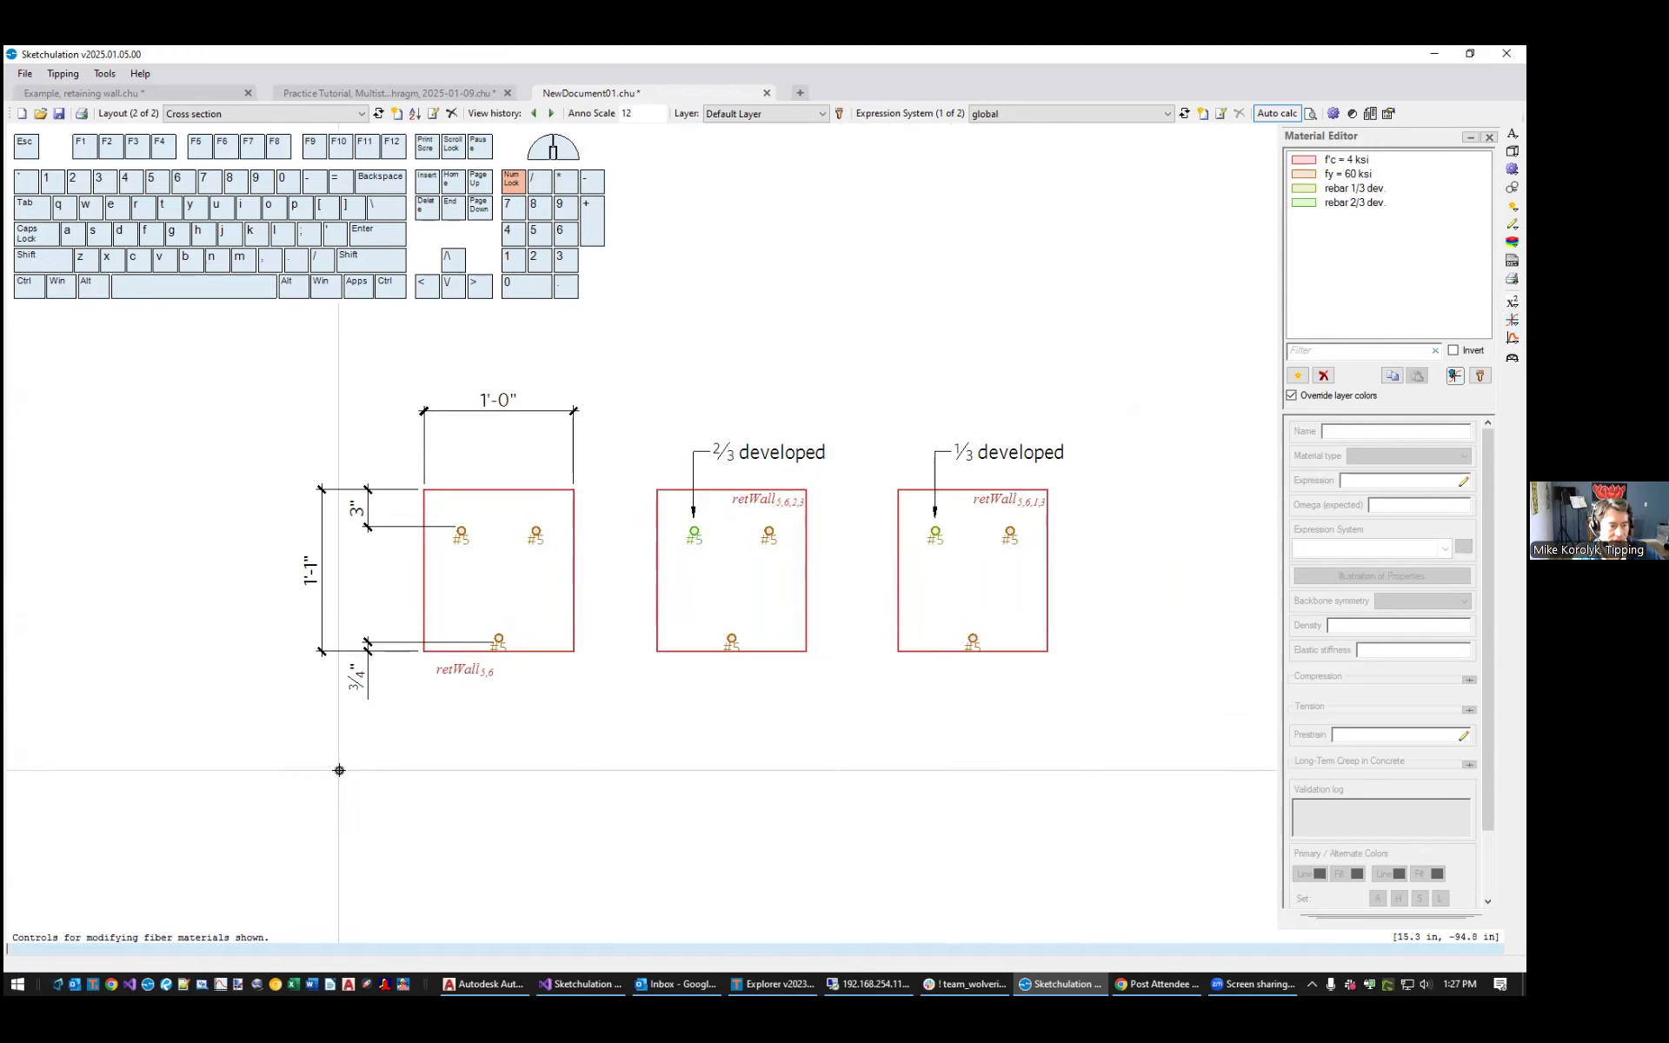
Check the 1/3 developed #5 bar and the "fy = 60 ksi" material, and clear the selection
{"action": "left_click", "coordinate": [936, 532]}
{"action": "key", "text": "Escape"}
{"action": "left_click", "coordinate": [1357, 174]}
{"action": "key", "text": "Escape"}
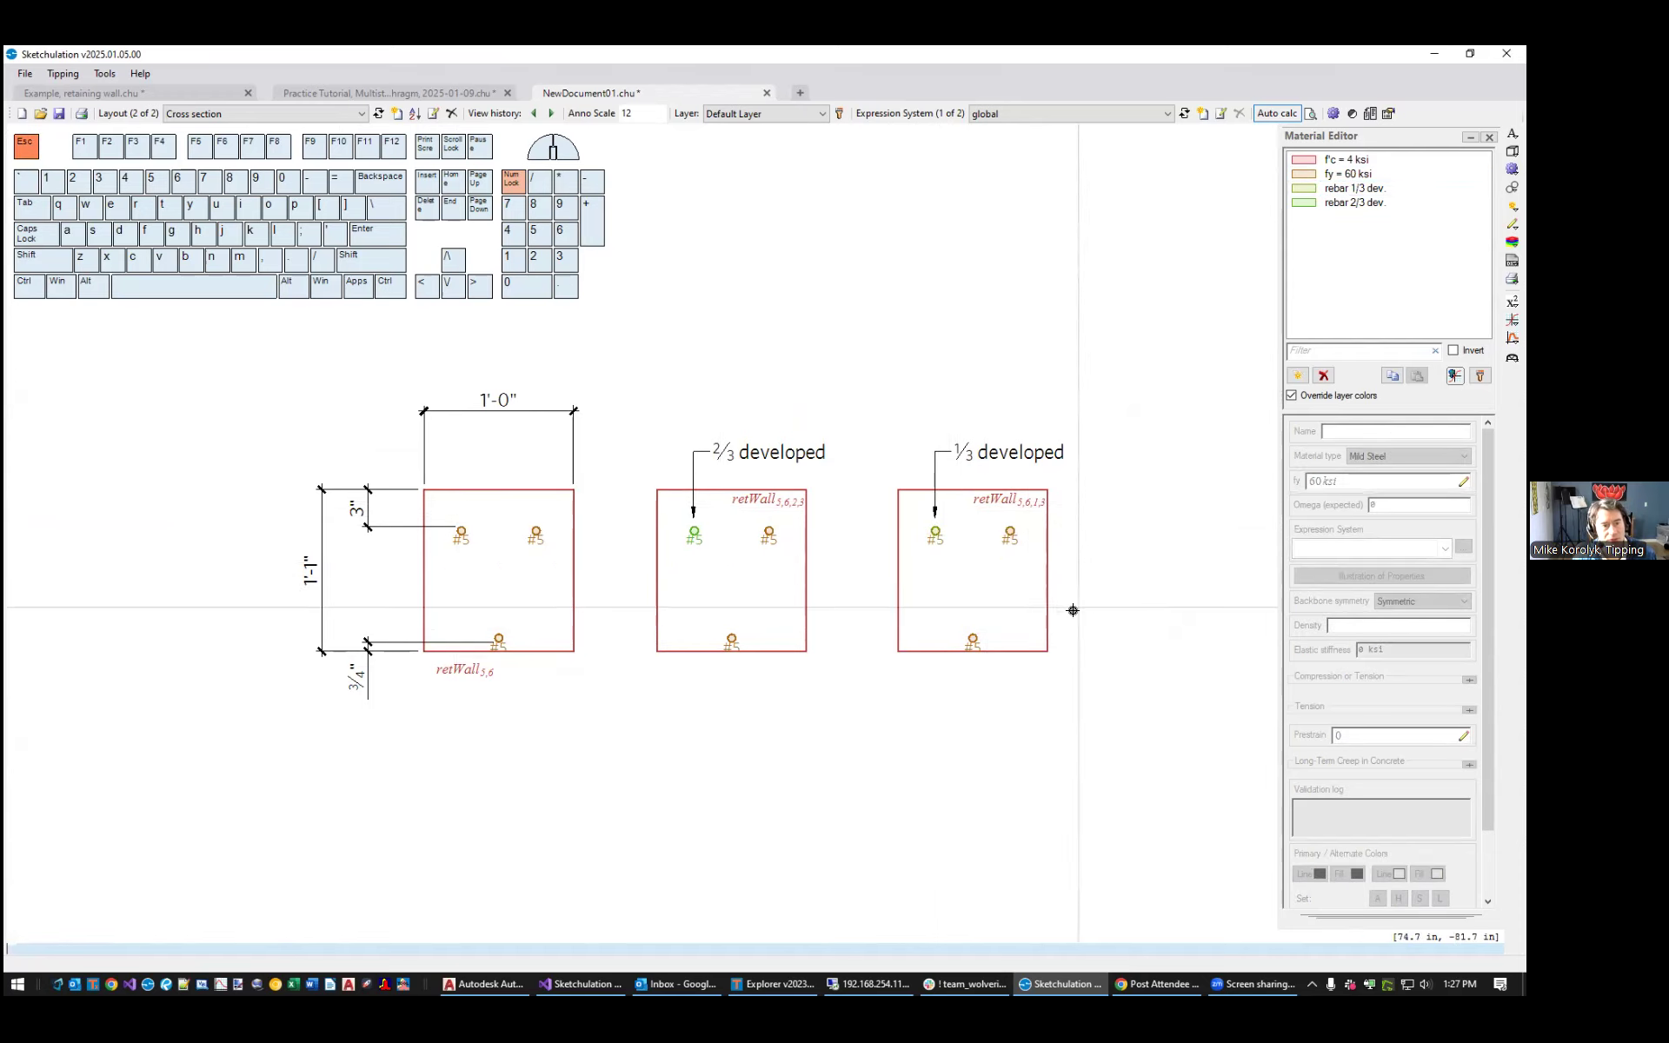
Create a new fiber material, load the Mild Steel properties into it, and change its material type to Generic
{"action": "left_click", "coordinate": [1297, 376]}
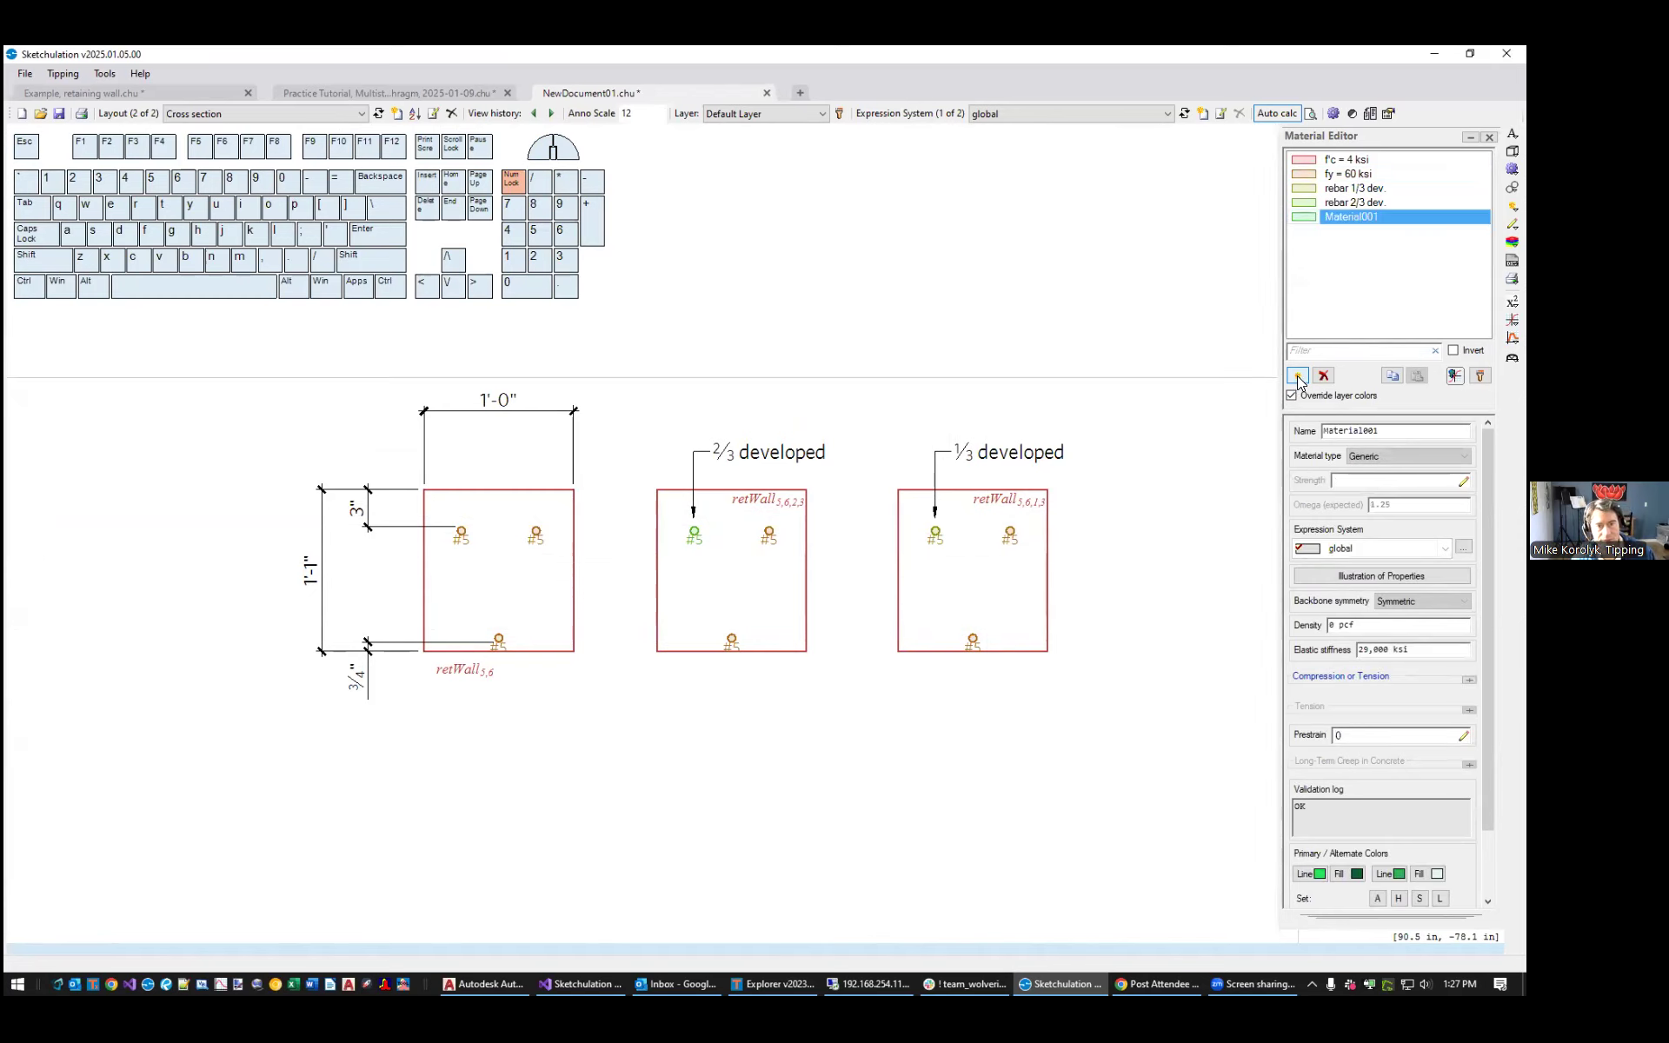
{"action": "left_click", "coordinate": [1408, 456]}
{"action": "left_click", "coordinate": [1387, 491]}
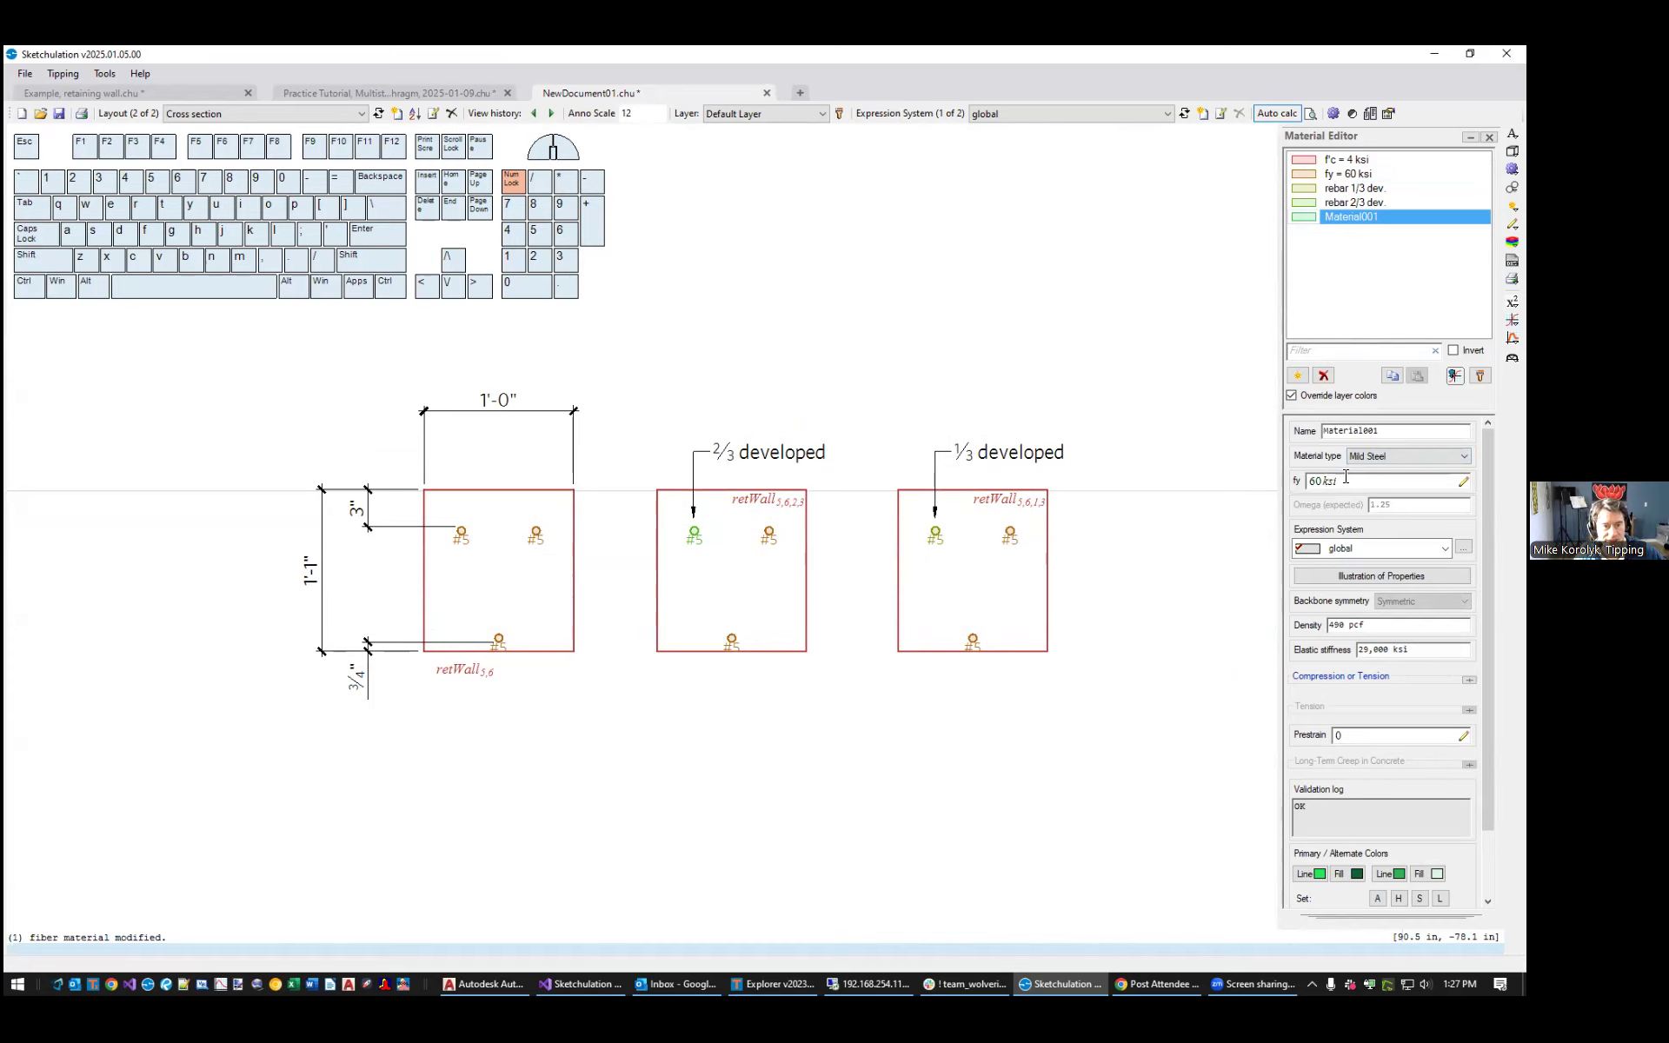
{"action": "scroll", "coordinate": [1487, 626], "scroll_direction": "down", "scroll_amount": 2}
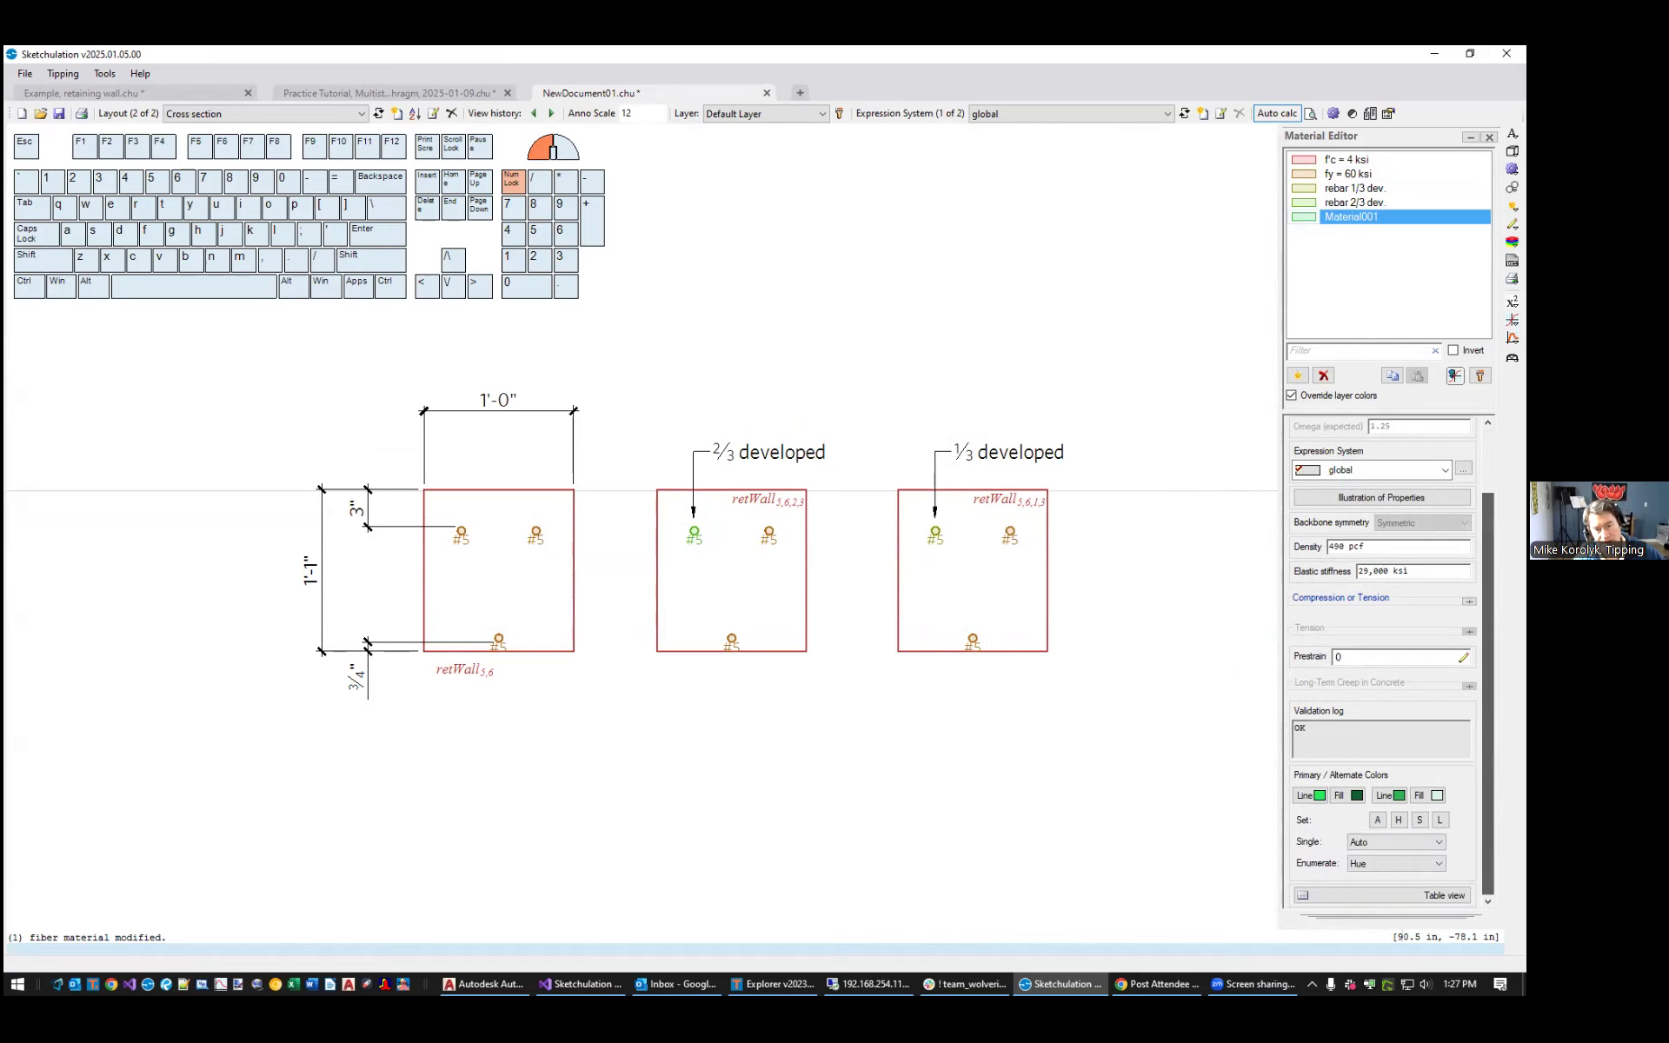
{"action": "left_click", "coordinate": [1469, 600]}
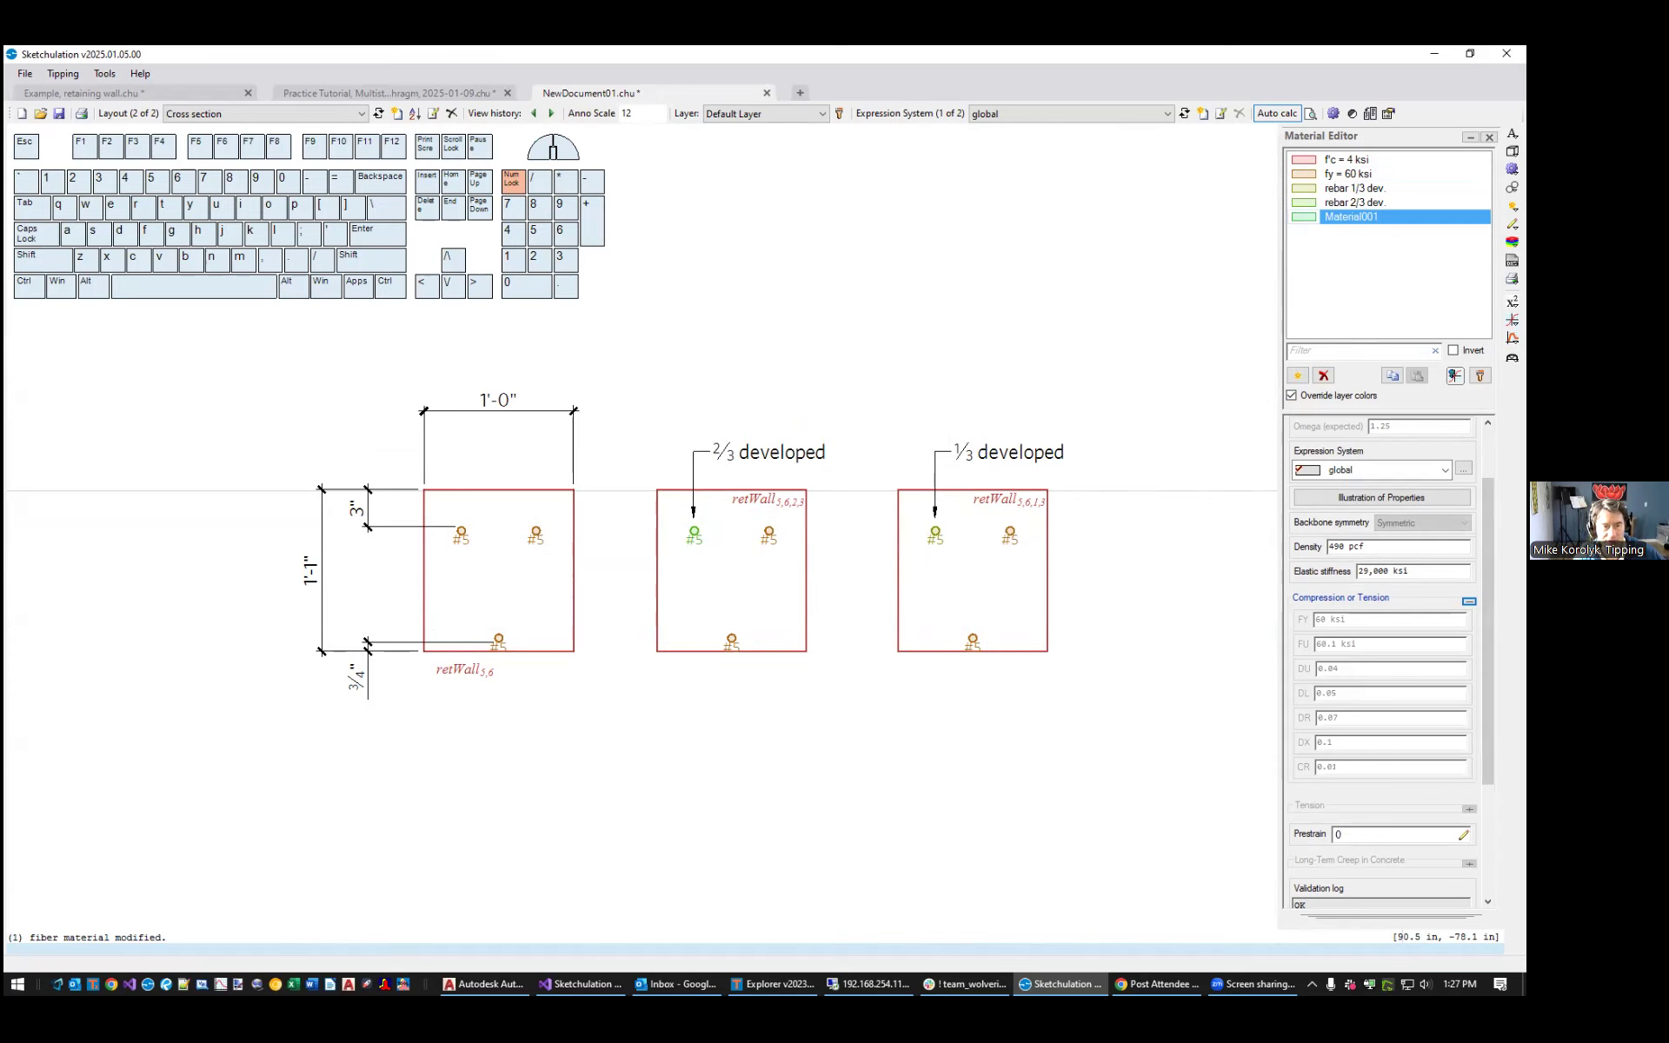
{"action": "scroll", "coordinate": [1382, 626], "scroll_direction": "up", "scroll_amount": 2}
{"action": "left_click", "coordinate": [1434, 456]}
{"action": "left_click", "coordinate": [1426, 472]}
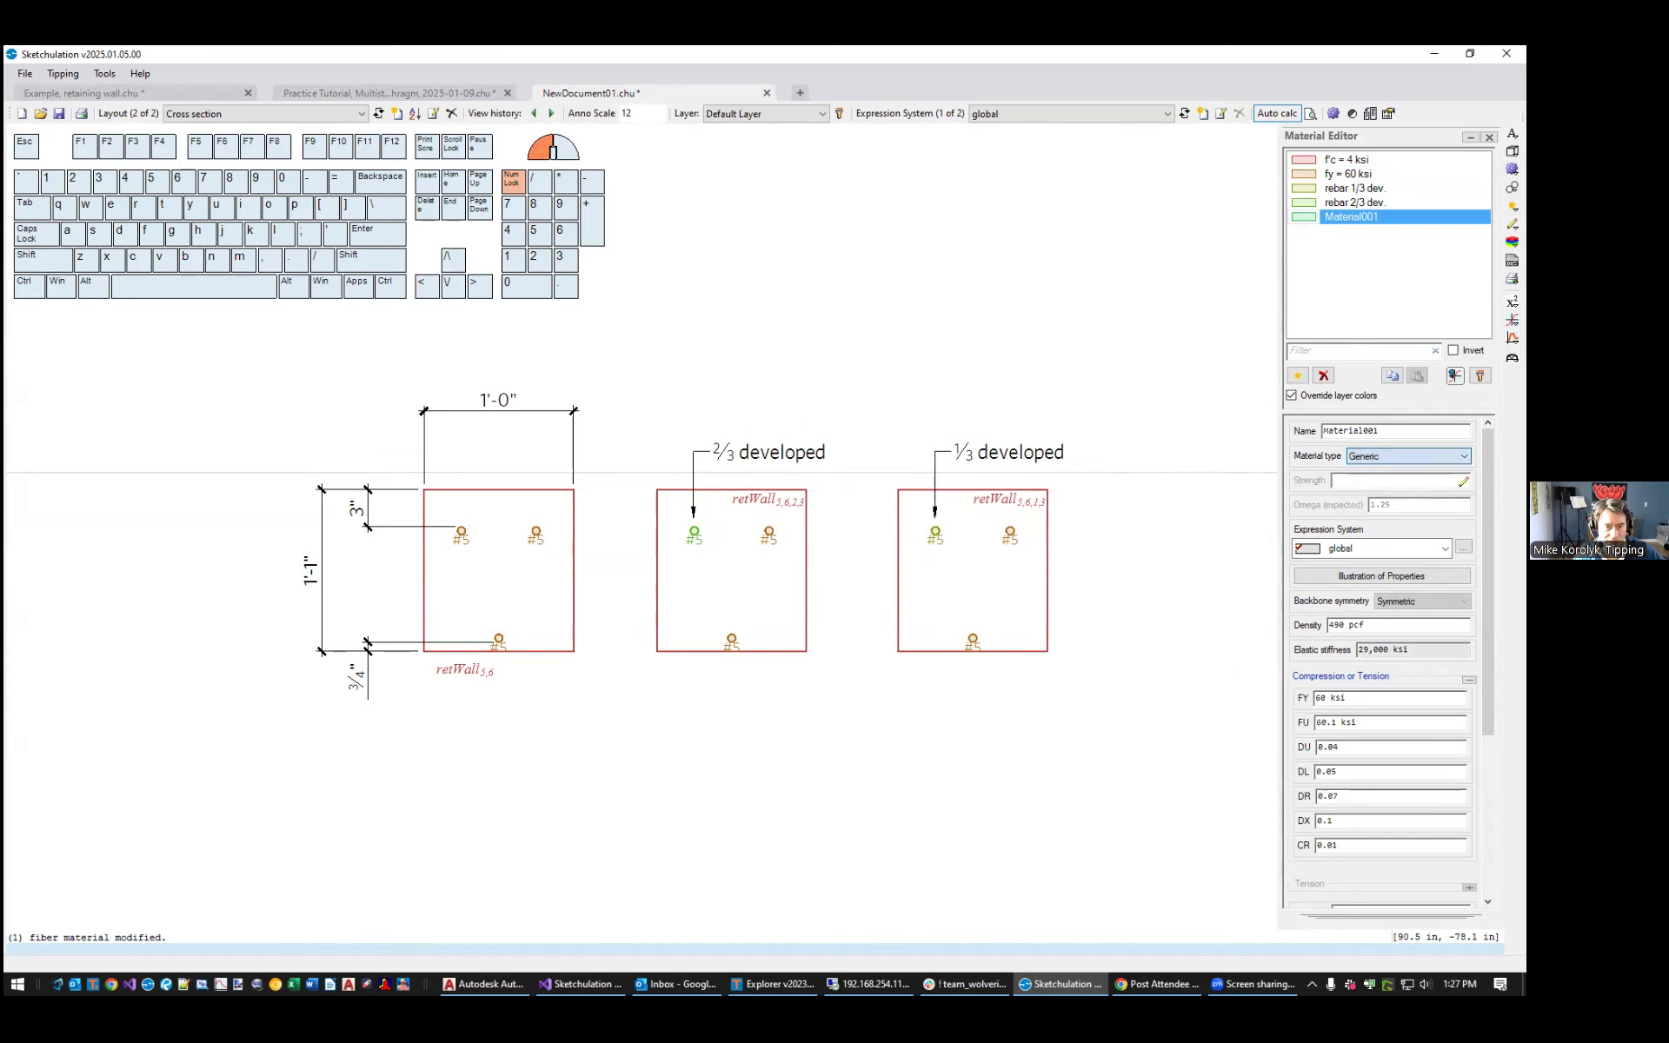
Set the new material's FY to 50 ksi and its FU to 50.1 ksi
{"action": "left_click", "coordinate": [1320, 700]}
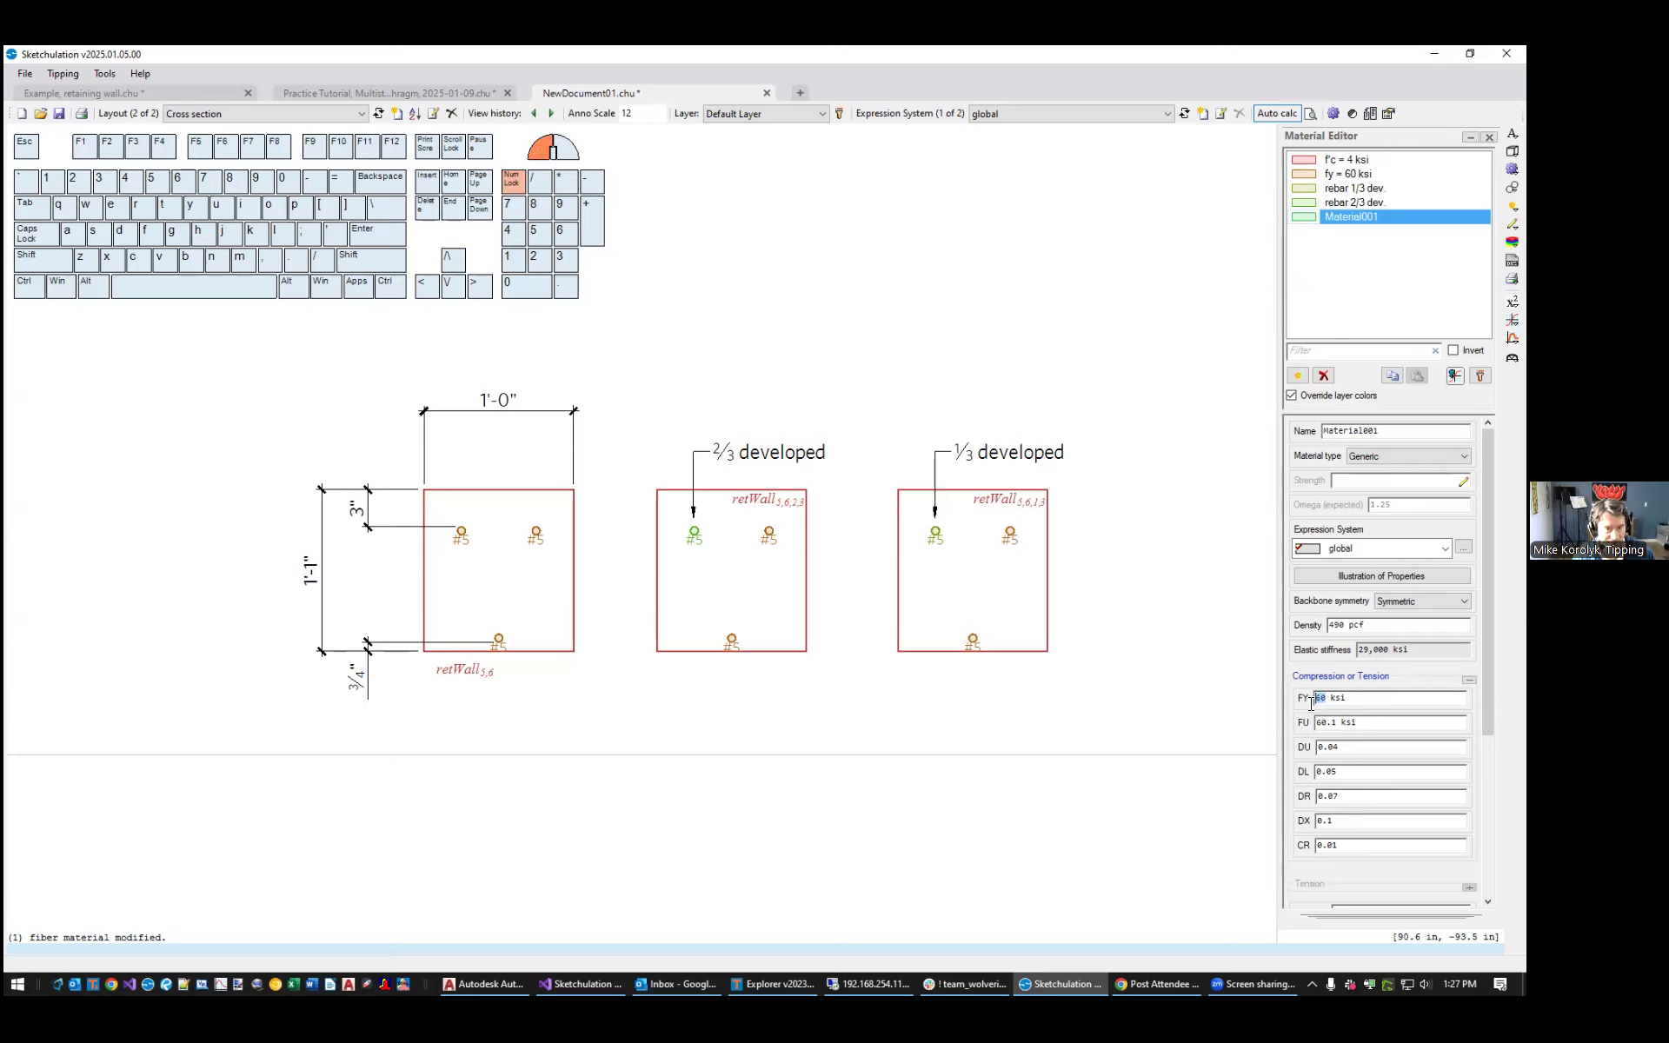
{"action": "type", "text": "50"}
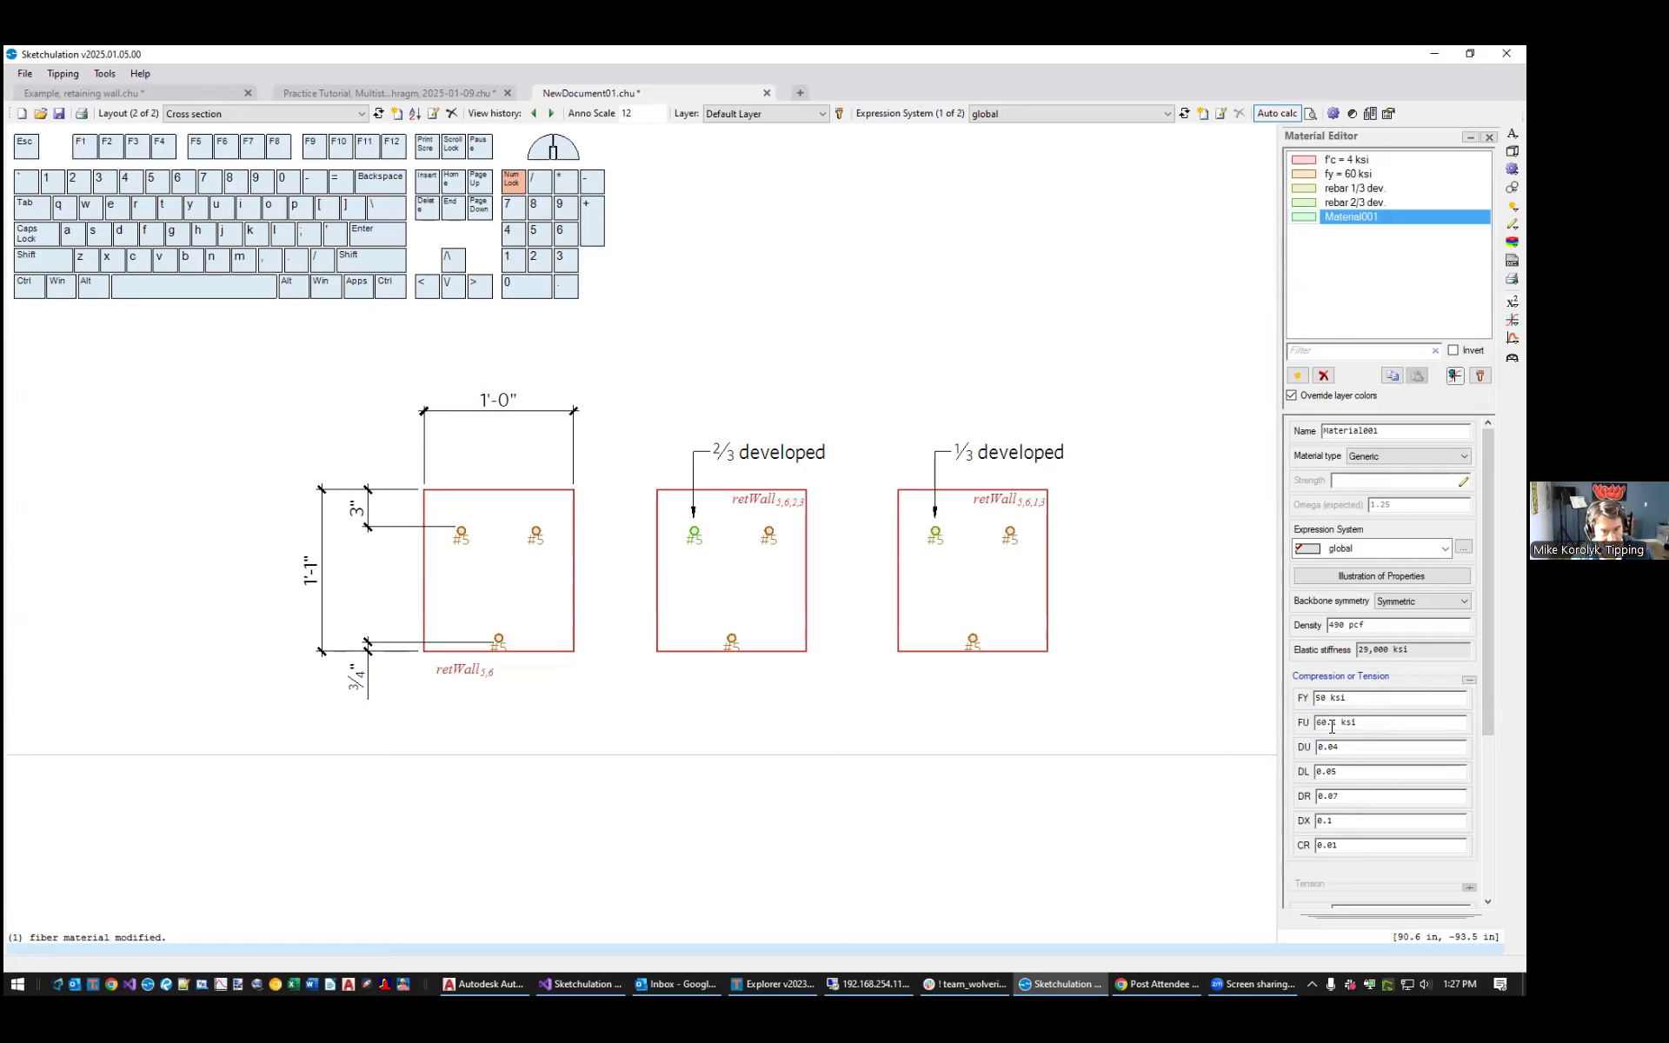
{"action": "type", "text": "5"}
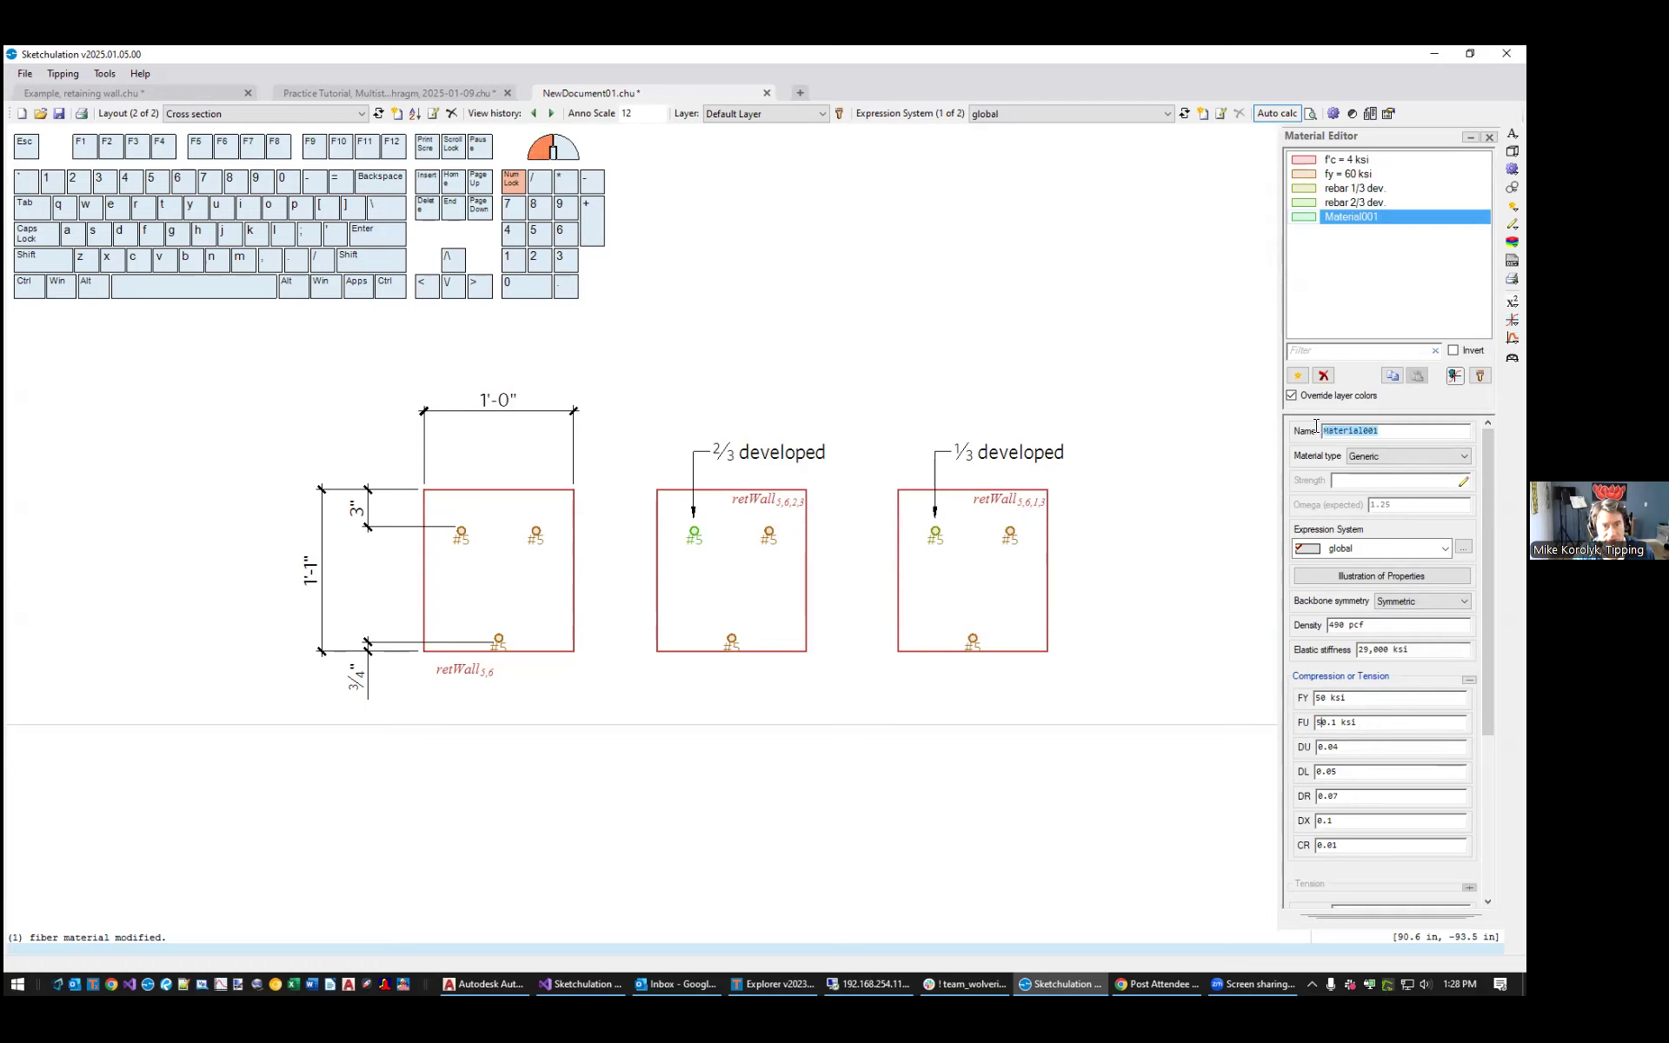
Rename the new material as "rebar 5/6 dev."
{"action": "type", "text": "rev"}
{"action": "key", "text": "BackSpace"}
{"action": "type", "text": "ha"}
{"action": "key", "text": "BackSpace"}
{"action": "key", "text": "BackSpace"}
{"action": "type", "text": "bar "}
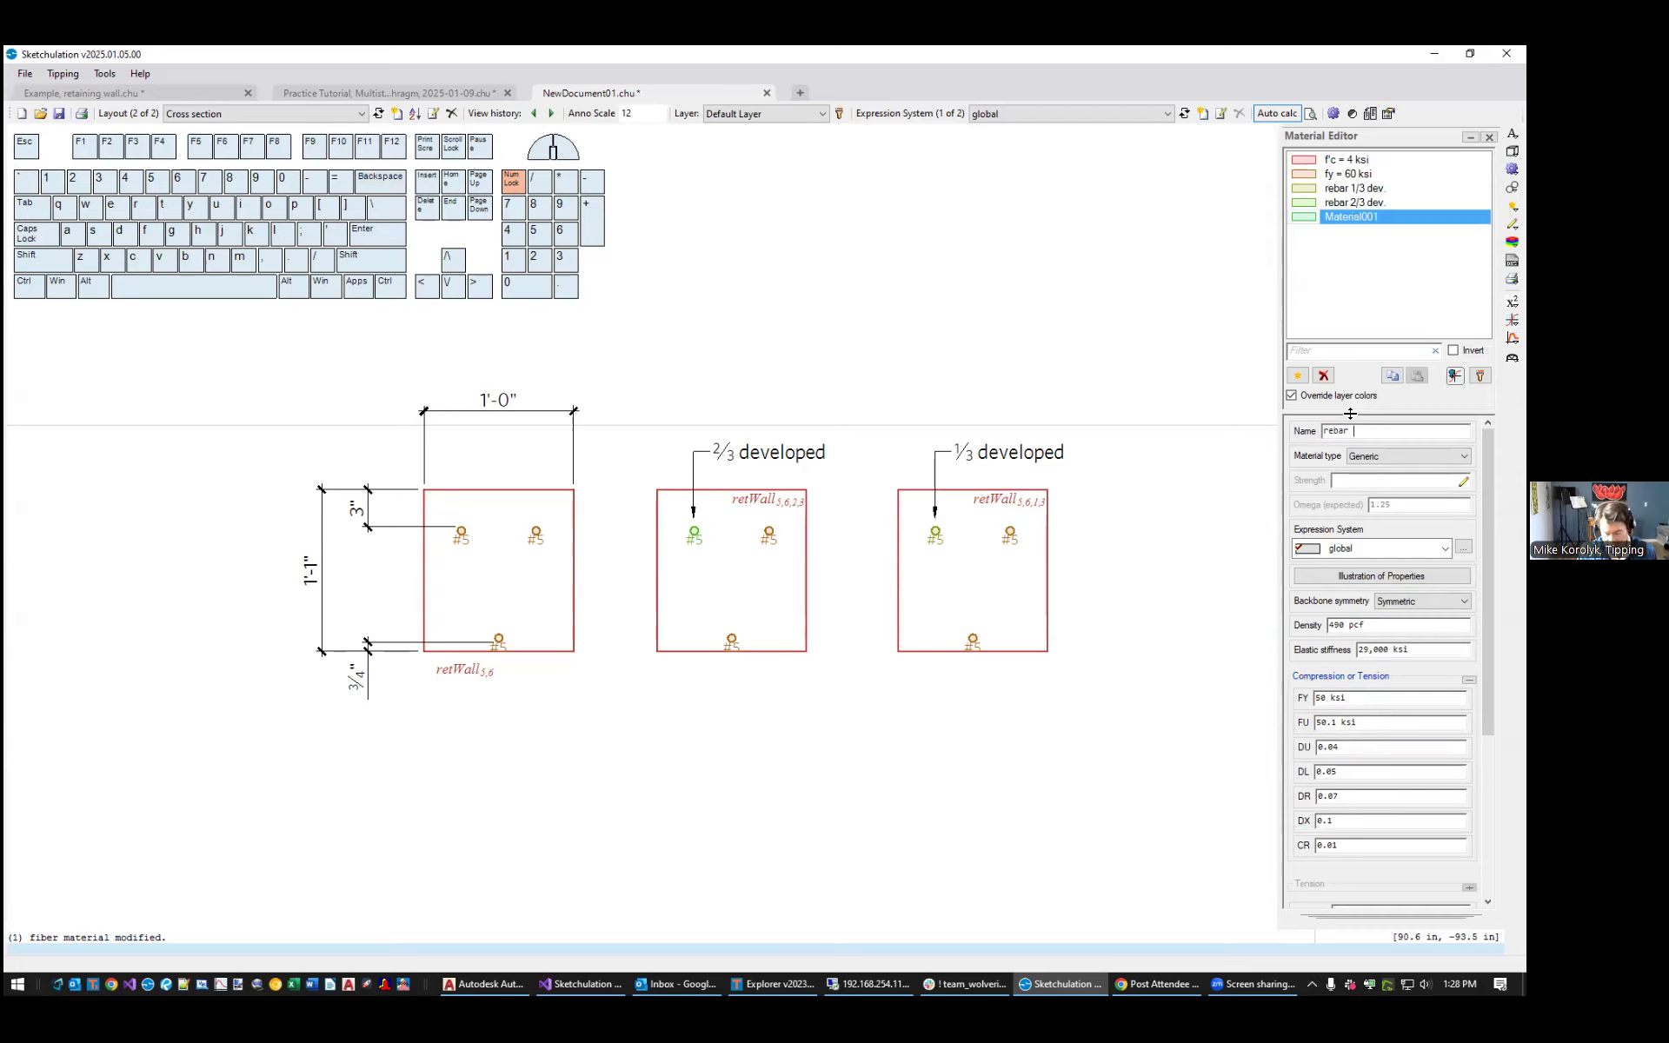
{"action": "type", "text": "5/6 dev."}
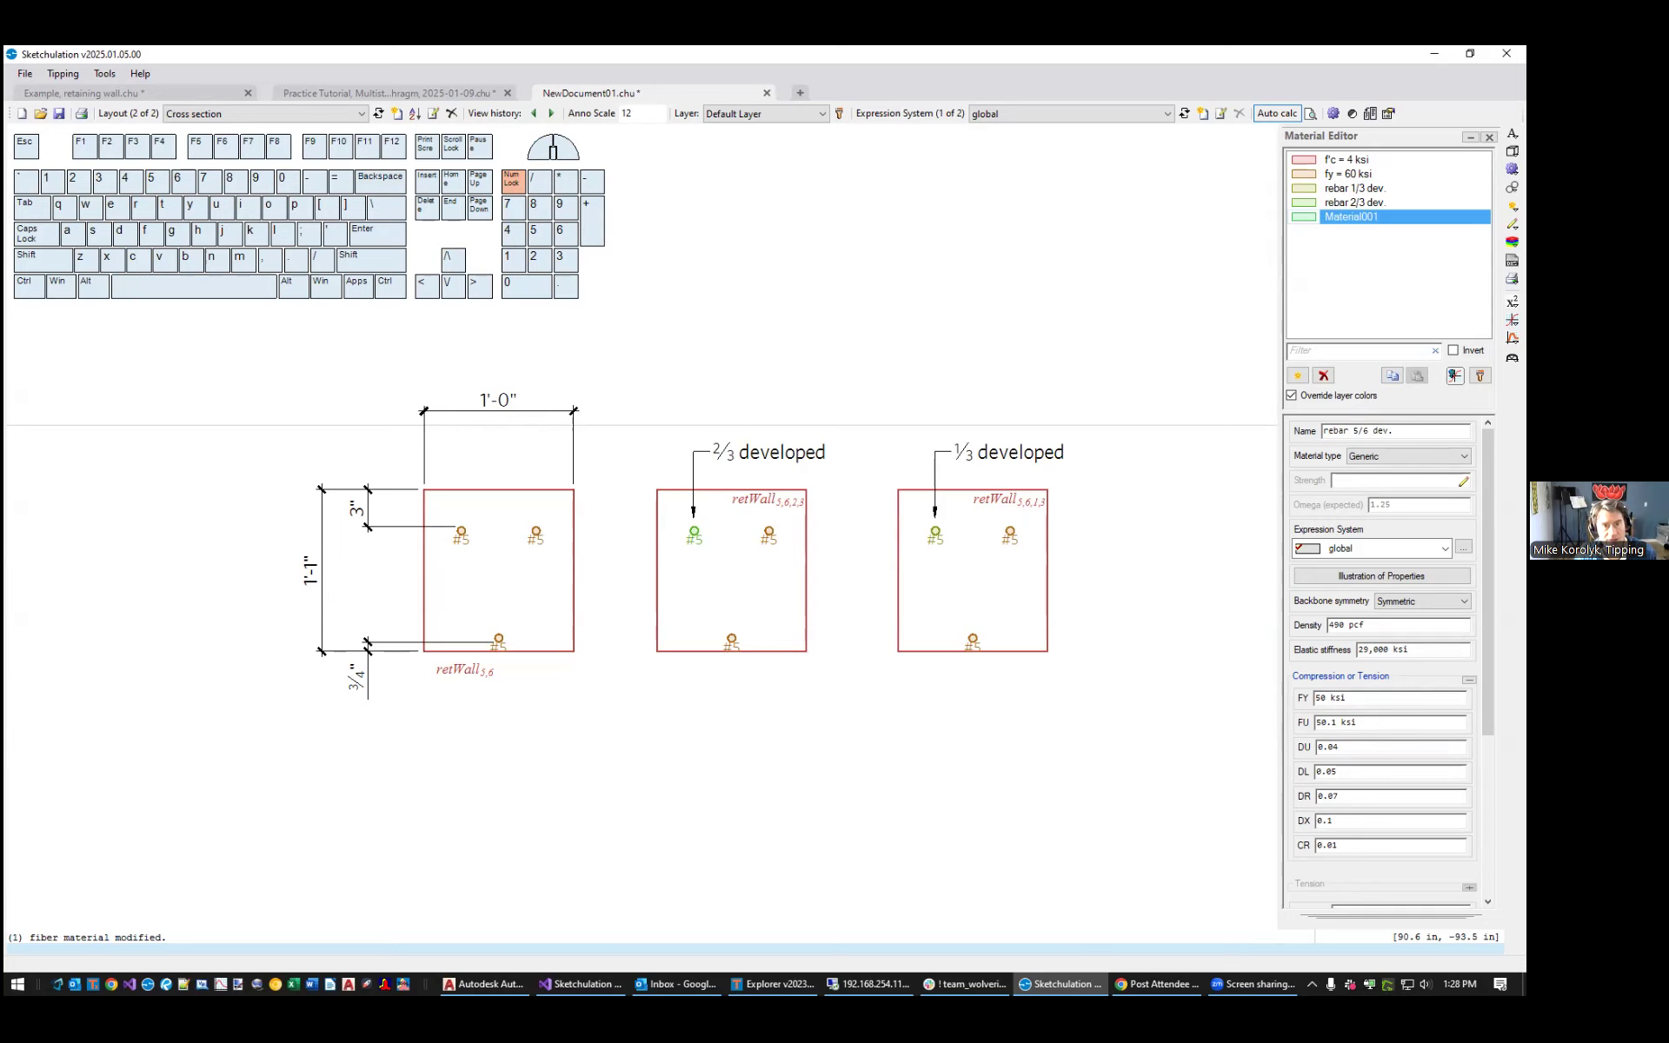
{"action": "left_click", "coordinate": [1356, 201]}
Compare the backbone curves of "fy = 60 ksi" and the 1/3, 2/3 and 5/6 developed rebar materials, and close the plot
{"action": "left_click", "coordinate": [1356, 216]}
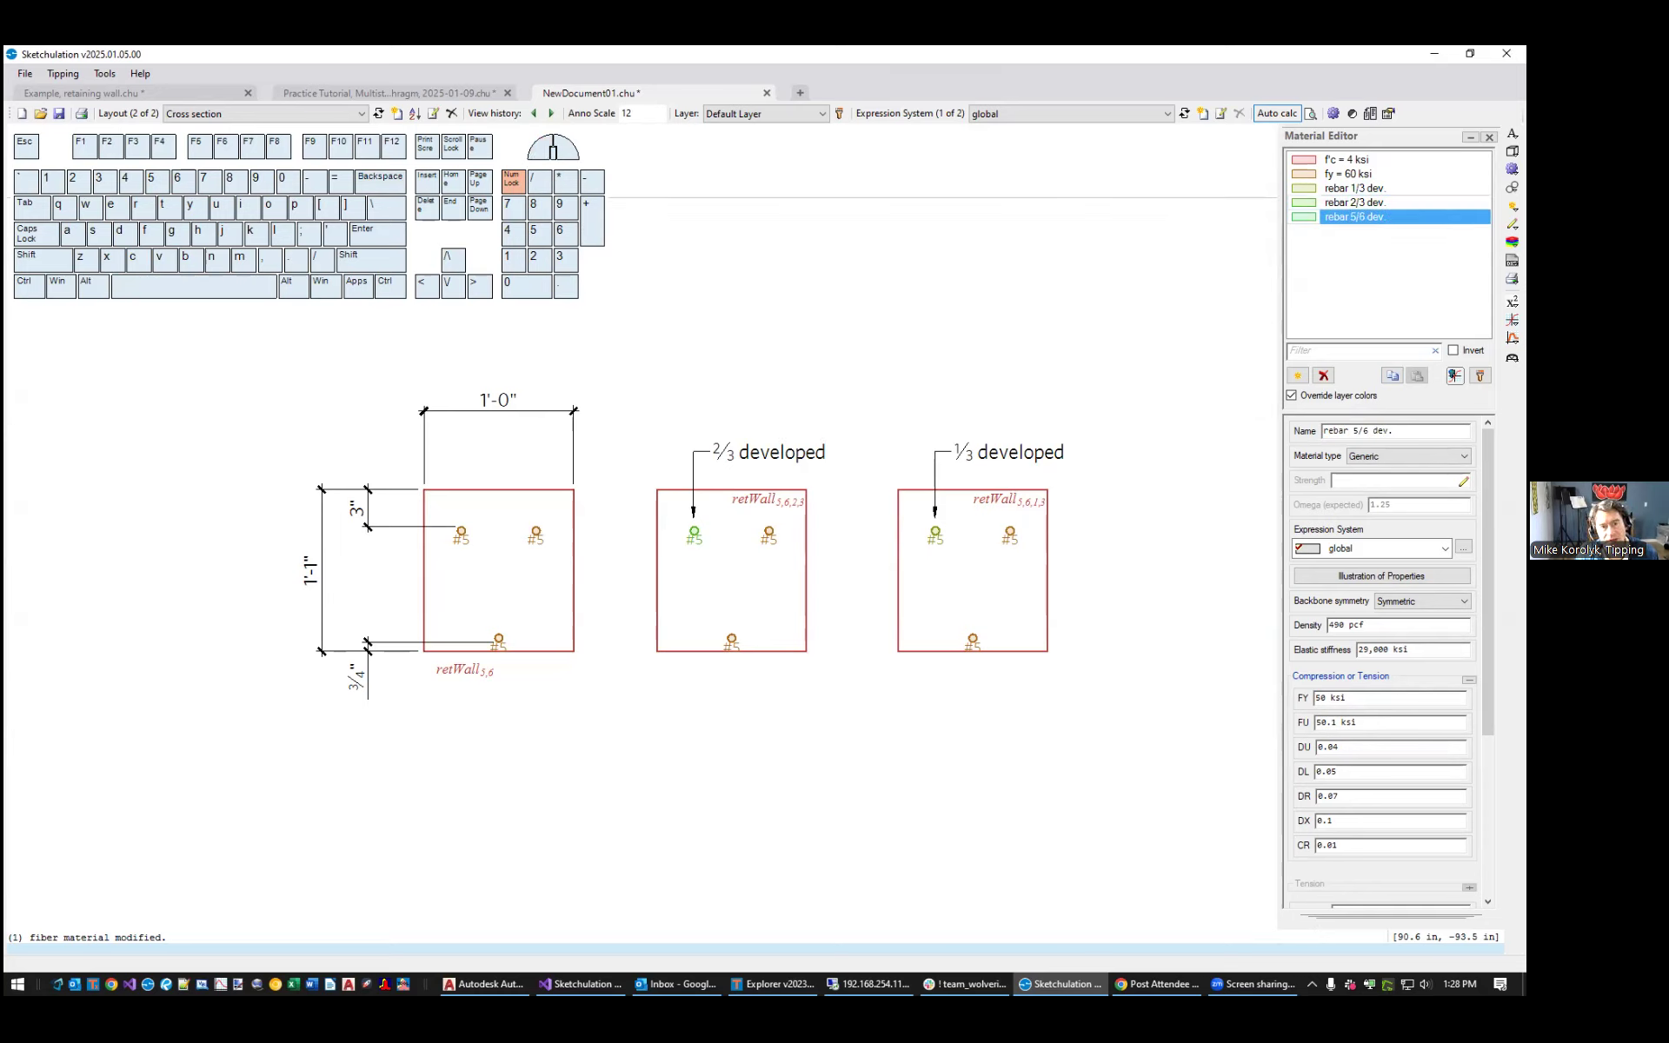
{"action": "left_click_drag", "start_coordinate": [1356, 174], "coordinate": [1356, 216]}
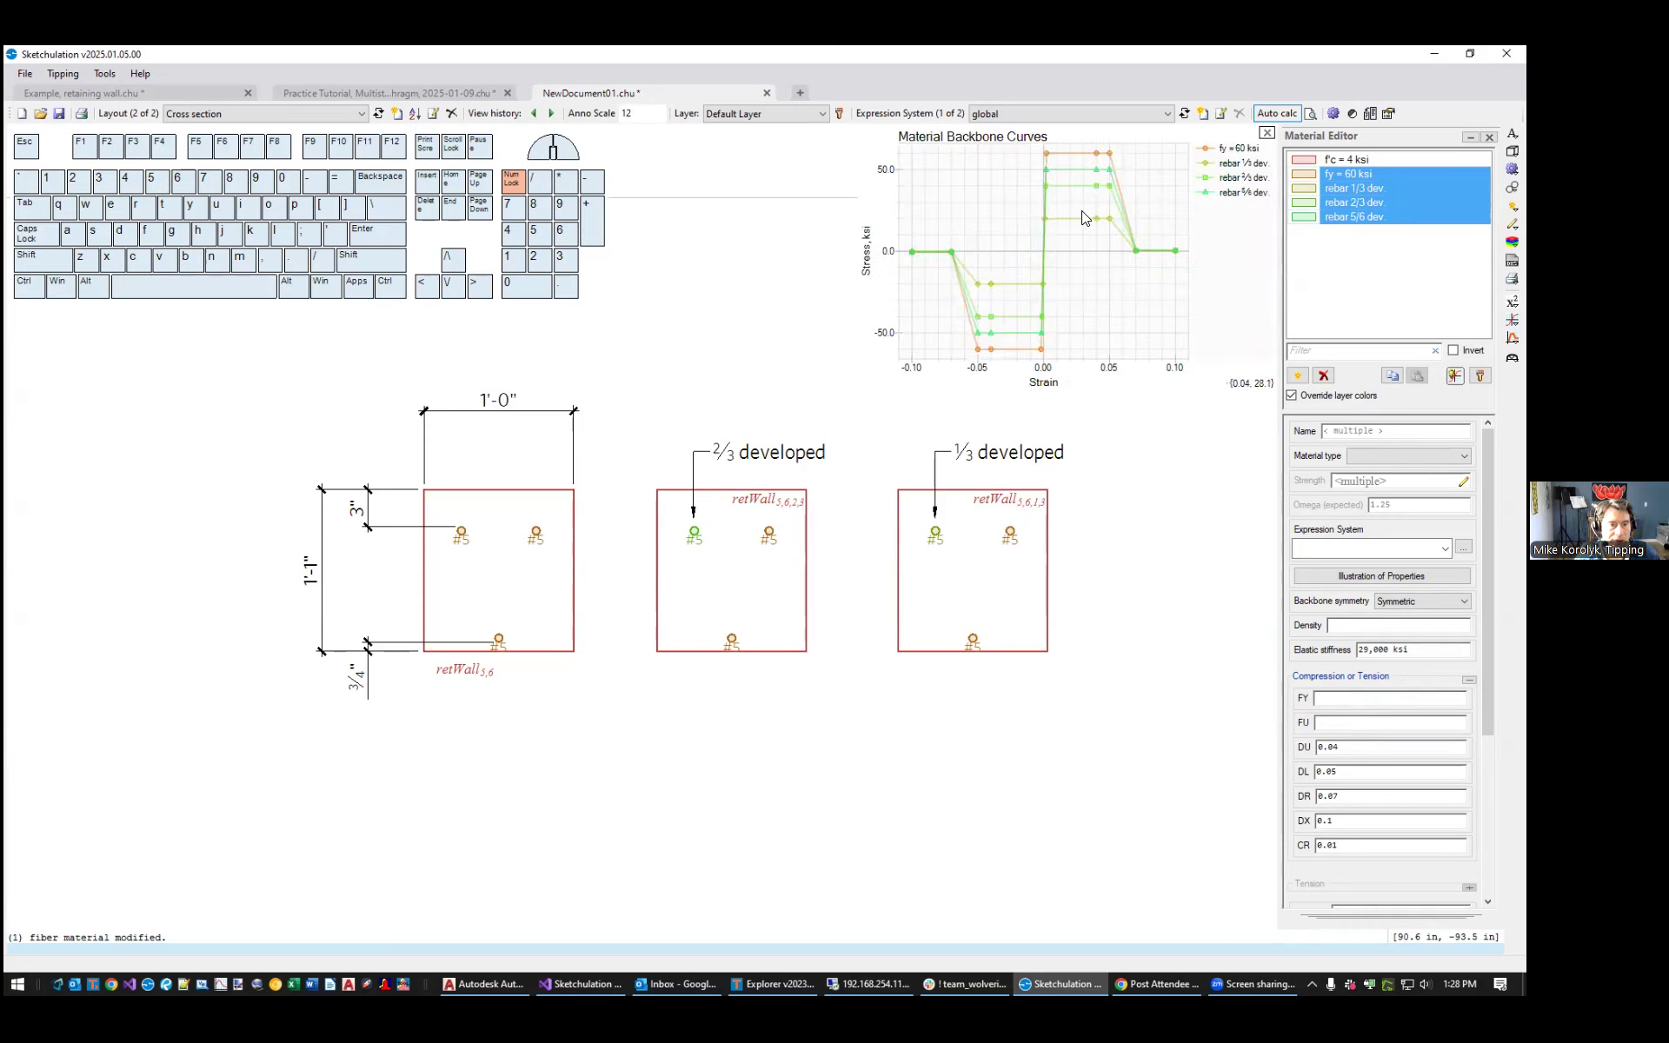
{"action": "left_click", "coordinate": [1266, 134]}
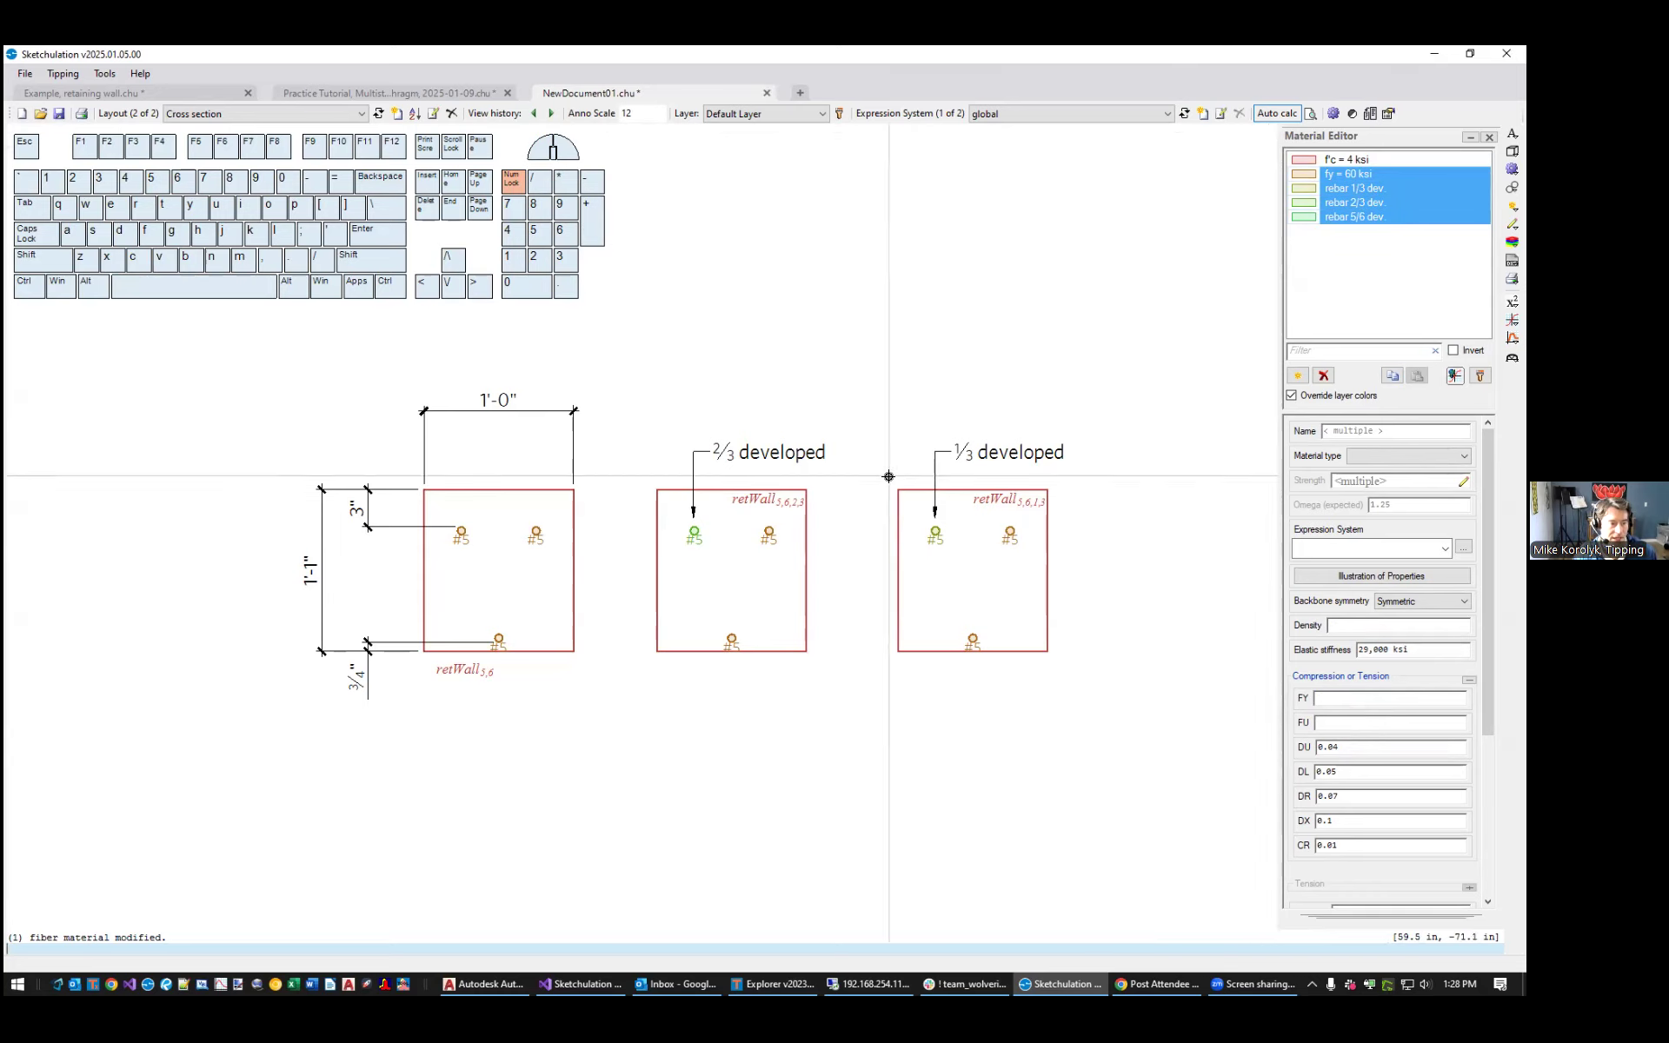
Select the outline of the retWall5,6 section and inspect its name label and concrete material
{"action": "scroll", "coordinate": [540, 656], "scroll_direction": "up", "scroll_amount": 1}
{"action": "left_click", "coordinate": [540, 649]}
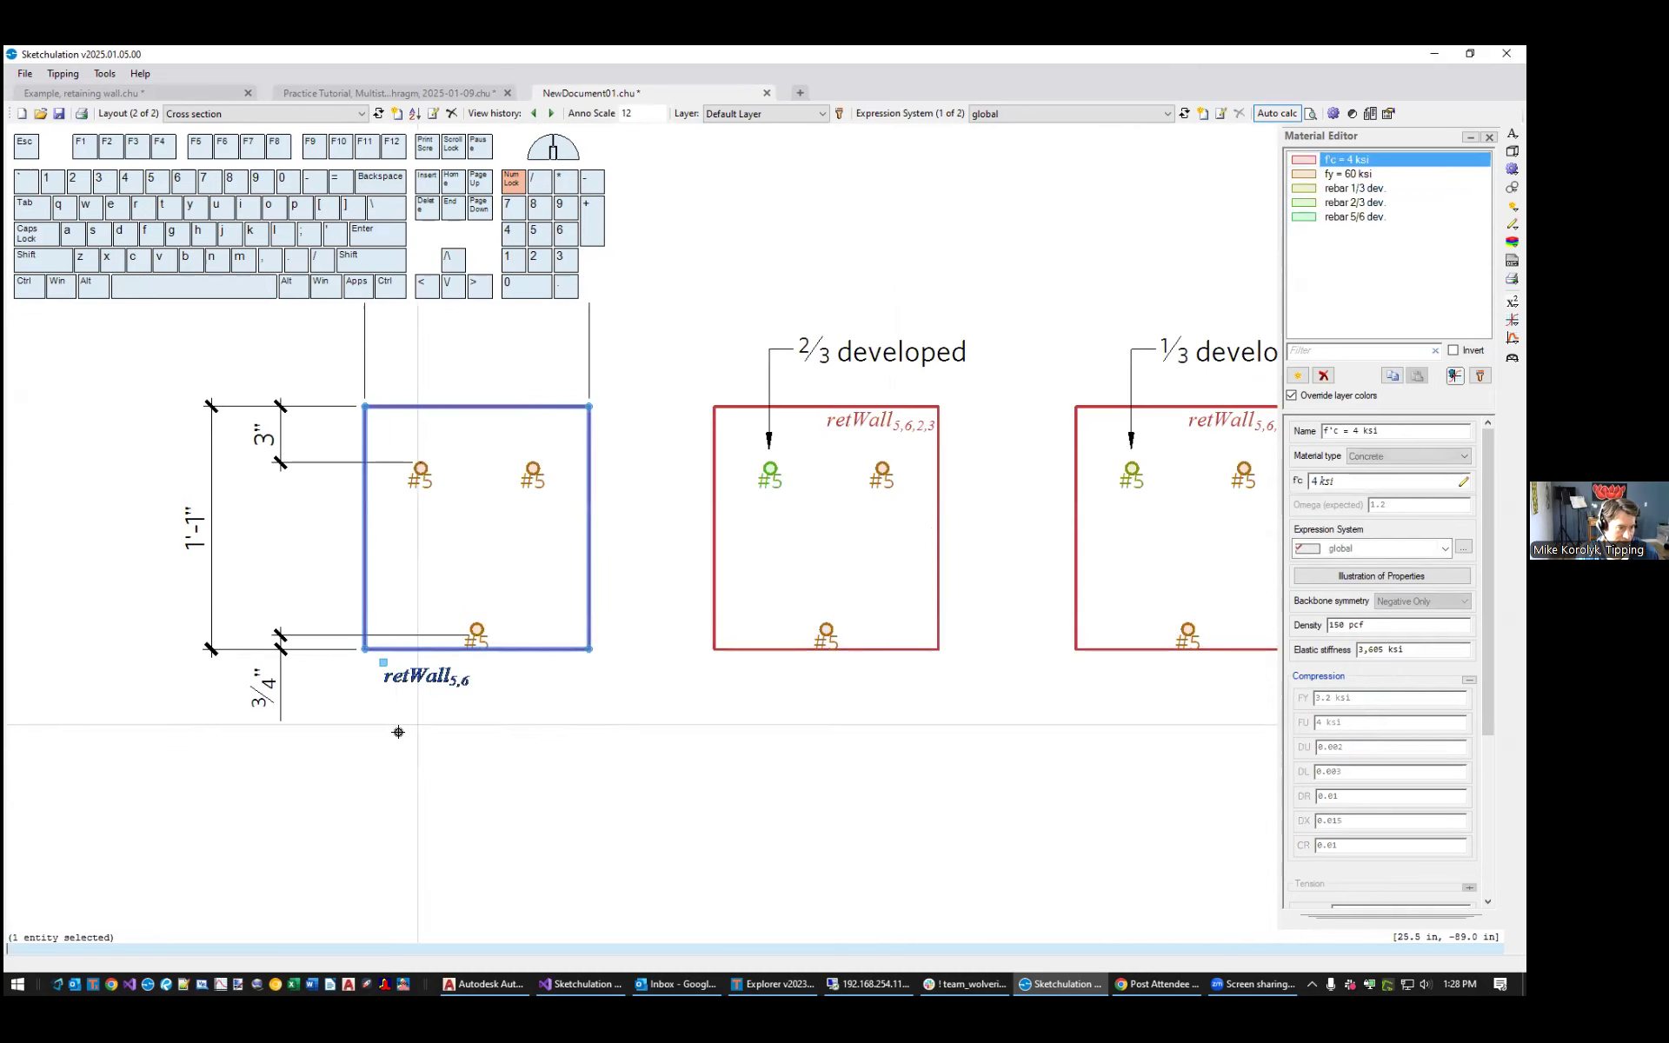
{"action": "scroll", "coordinate": [418, 687], "scroll_direction": "up", "scroll_amount": 2}
{"action": "scroll", "coordinate": [446, 689], "scroll_direction": "down", "scroll_amount": 2}
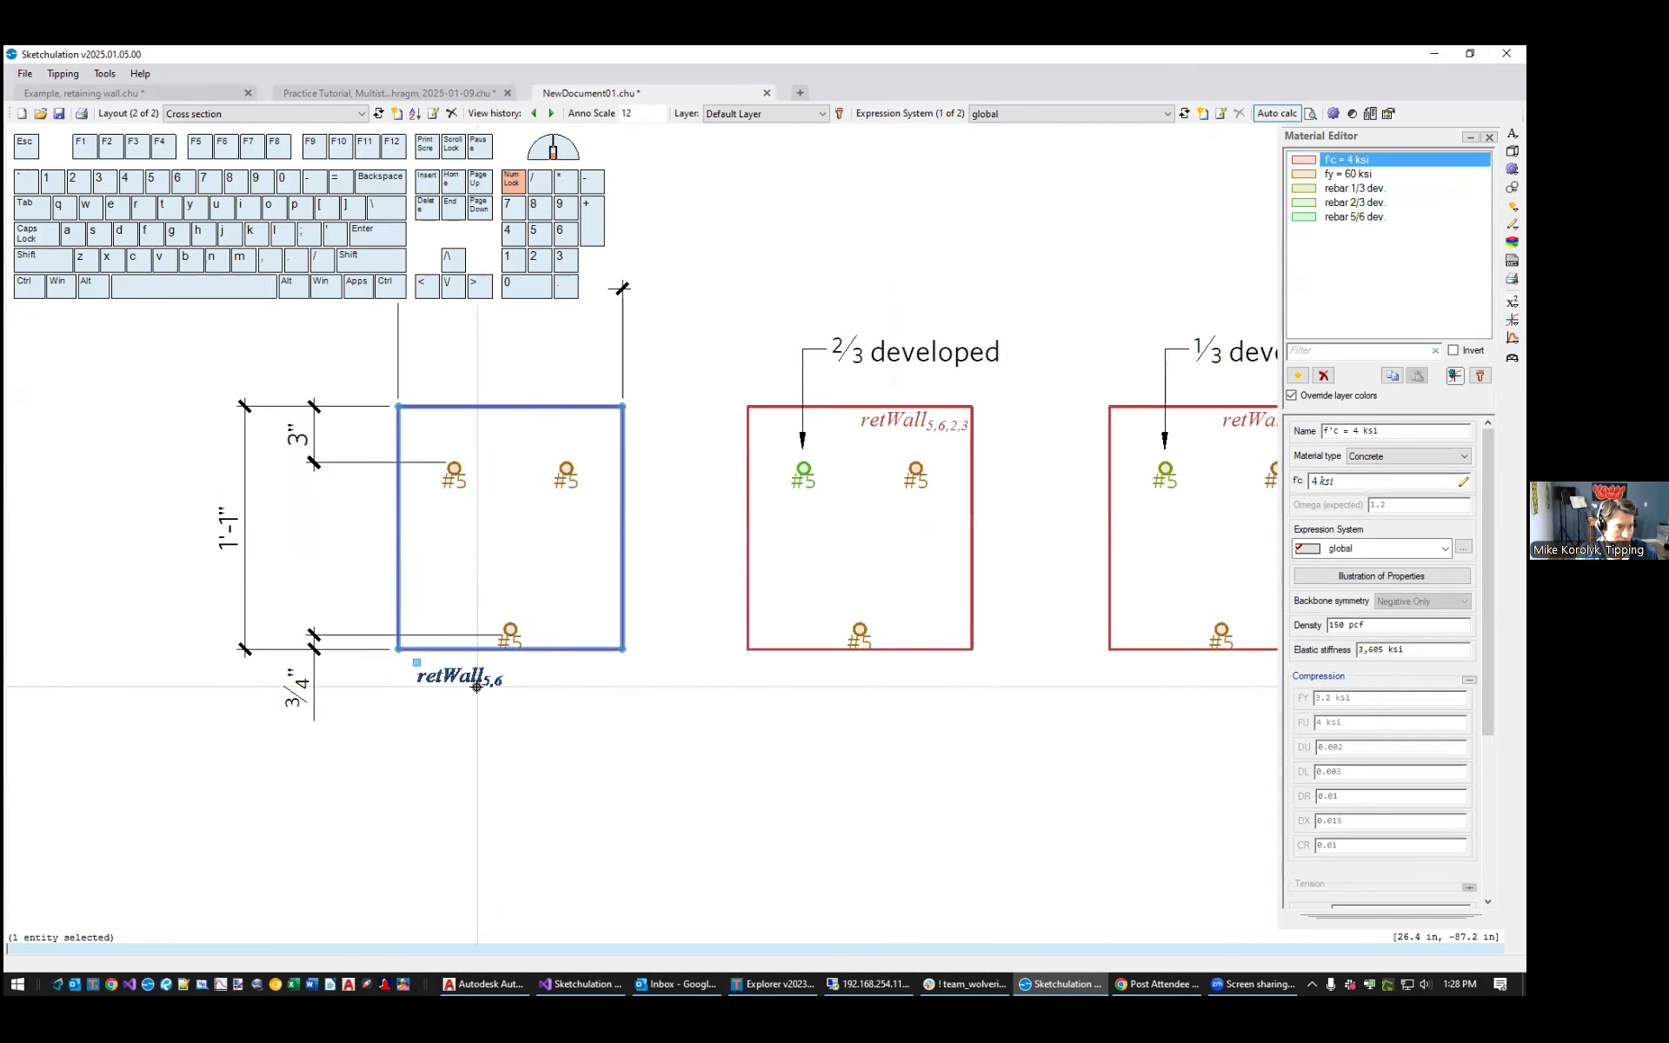
{"action": "middle_click_drag", "start_coordinate": [775, 695], "coordinate": [585, 719]}
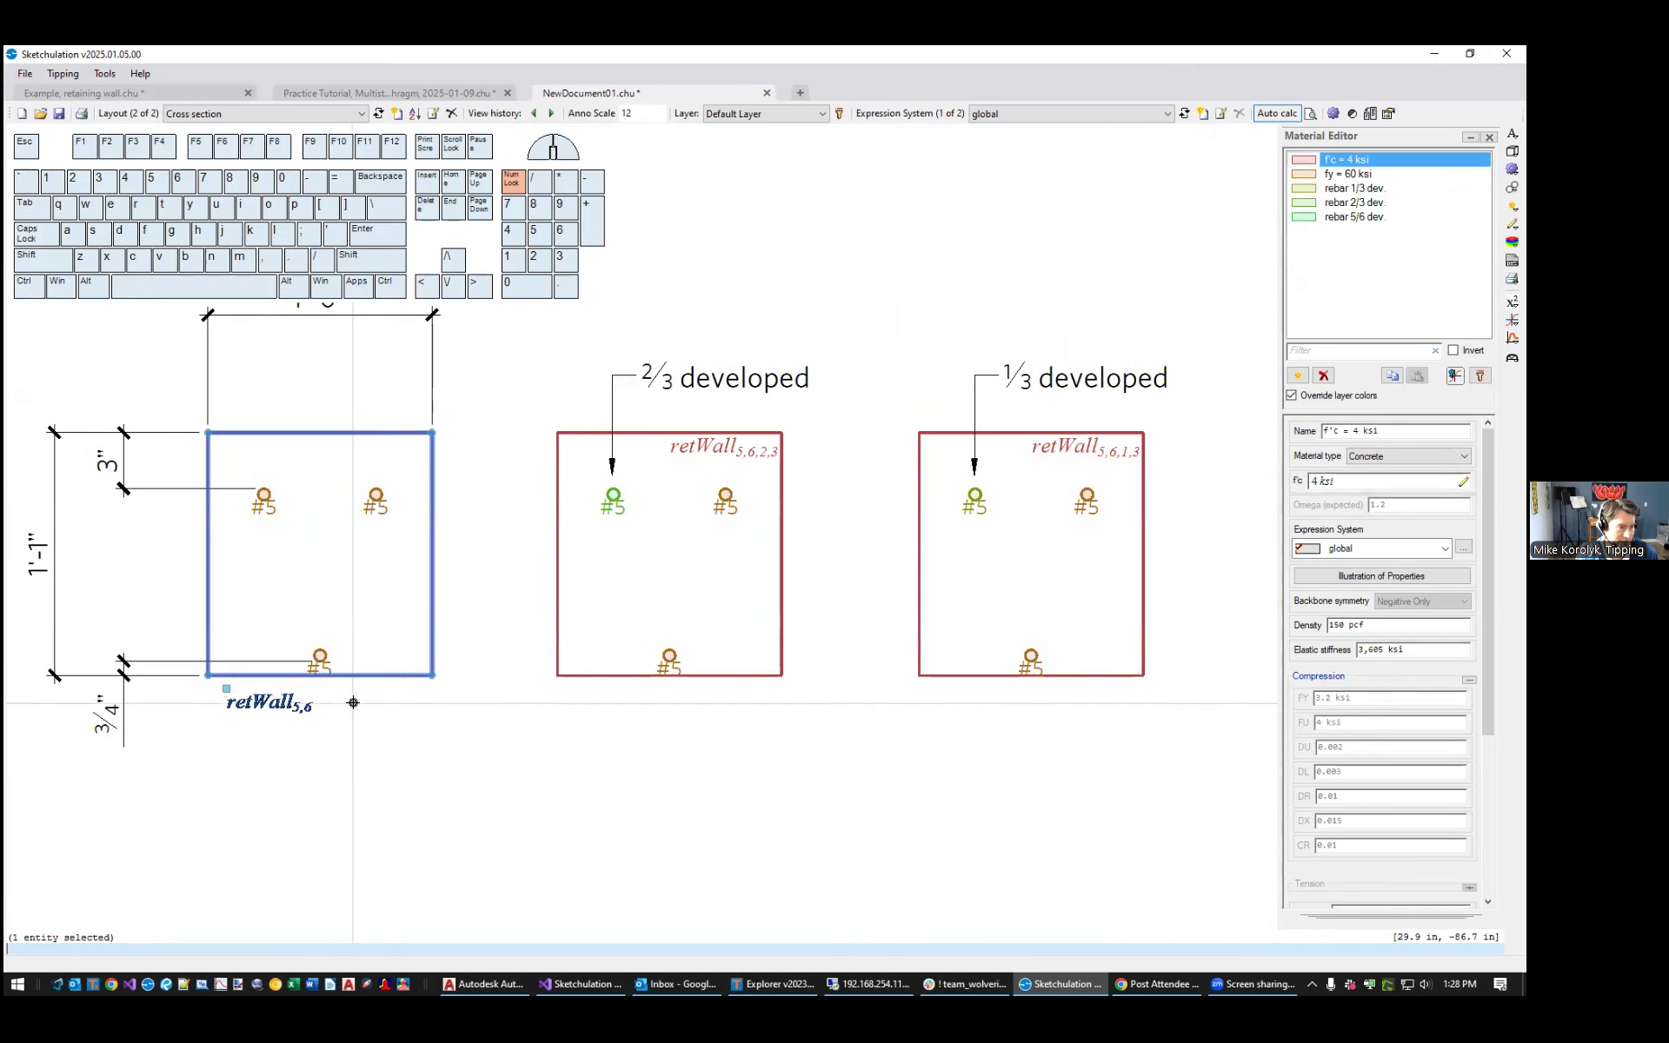
Select the outlines of the 2/3 developed and 1/3 developed wall sections in turn and examine their name labels
{"action": "key", "text": "Escape"}
{"action": "left_click", "coordinate": [581, 672]}
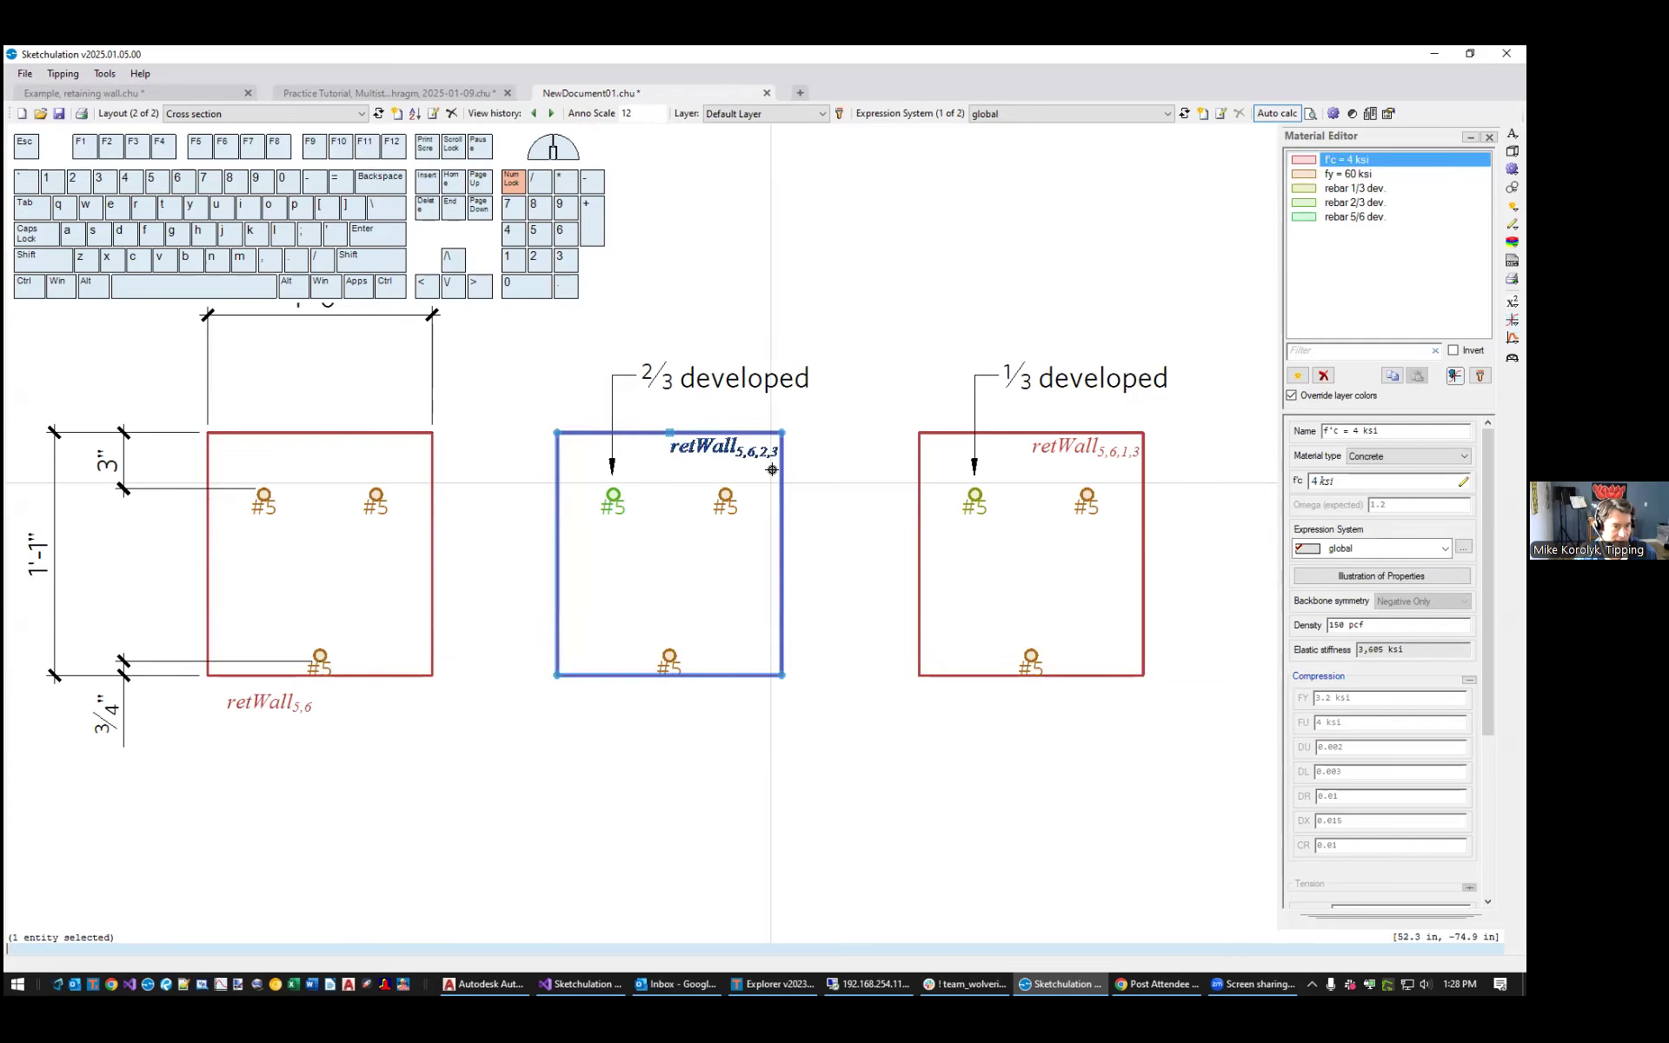
{"action": "scroll", "coordinate": [758, 443], "scroll_direction": "up", "scroll_amount": 1}
{"action": "scroll", "coordinate": [759, 435], "scroll_direction": "up", "scroll_amount": 1}
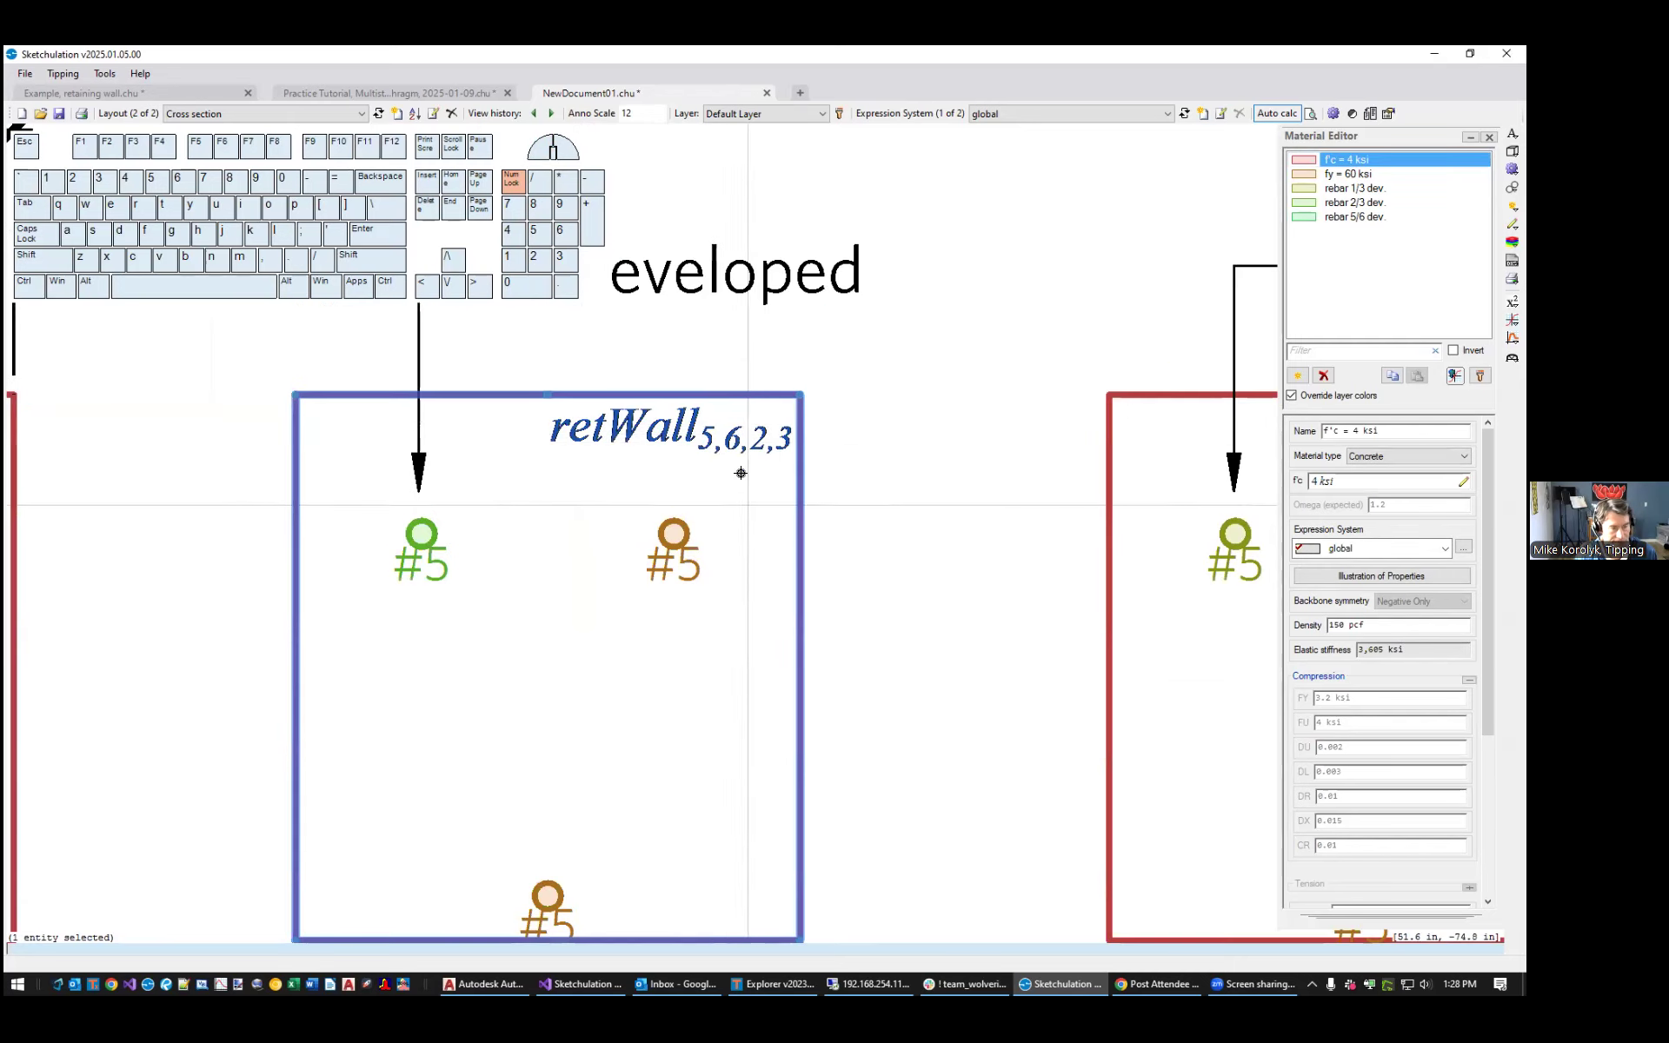
{"action": "scroll", "coordinate": [759, 443], "scroll_direction": "up", "scroll_amount": 1}
{"action": "scroll", "coordinate": [759, 443], "scroll_direction": "down", "scroll_amount": 2}
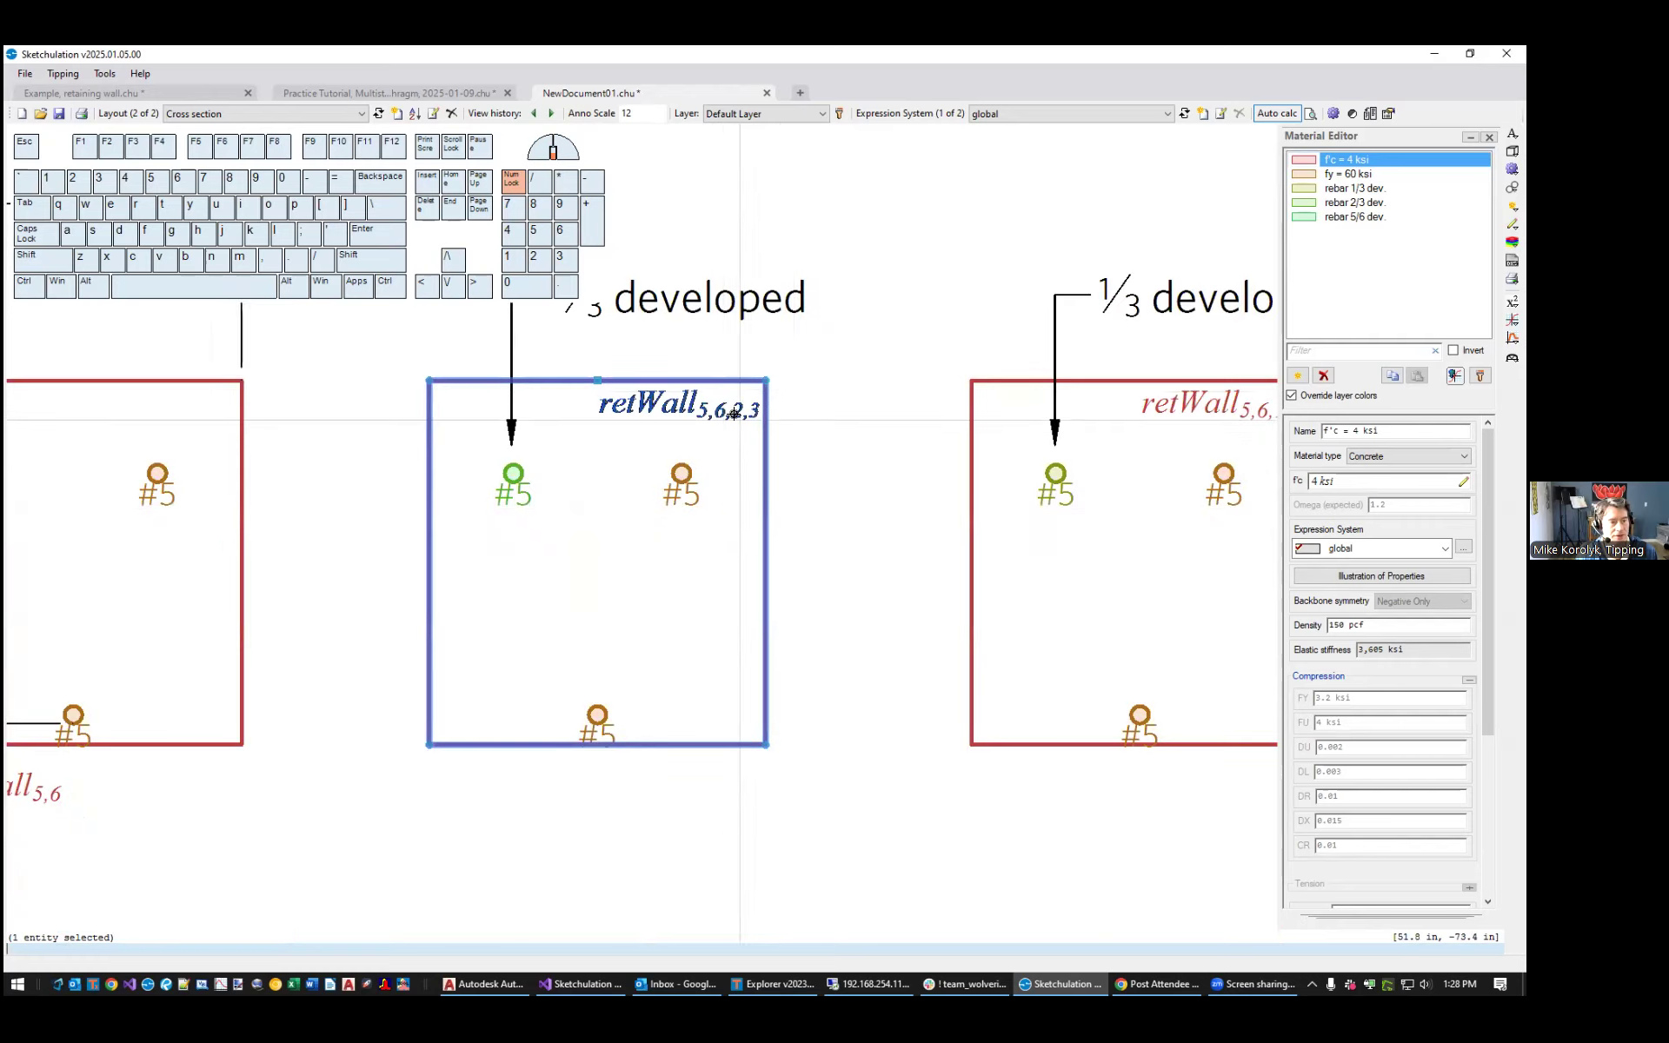
{"action": "middle_click_drag", "start_coordinate": [812, 347], "coordinate": [351, 426]}
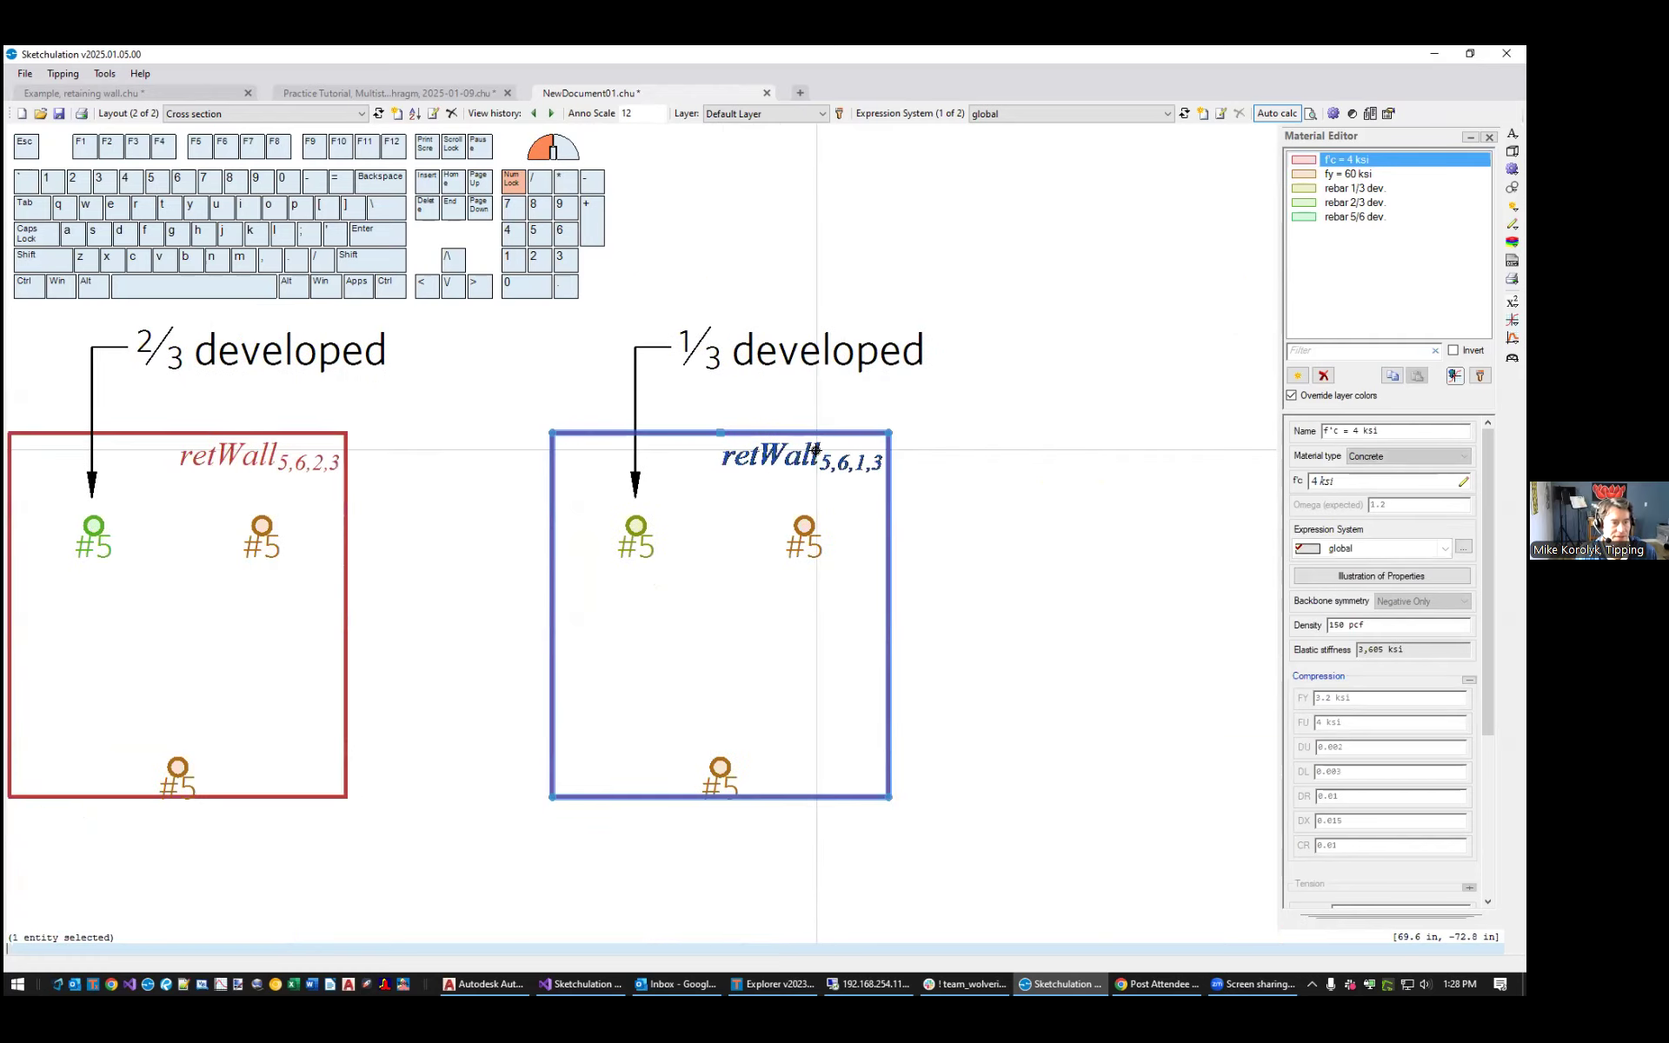
{"action": "scroll", "coordinate": [901, 447], "scroll_direction": "down", "scroll_amount": 2}
{"action": "key", "text": "Escape"}
Close the material editor, open the Frame Element Types editor and select the retWall_5_12 and retFtg types
{"action": "left_click", "coordinate": [1489, 137]}
{"action": "middle_click_drag", "start_coordinate": [913, 343], "coordinate": [1095, 391]}
{"action": "type", "text": "fet"}
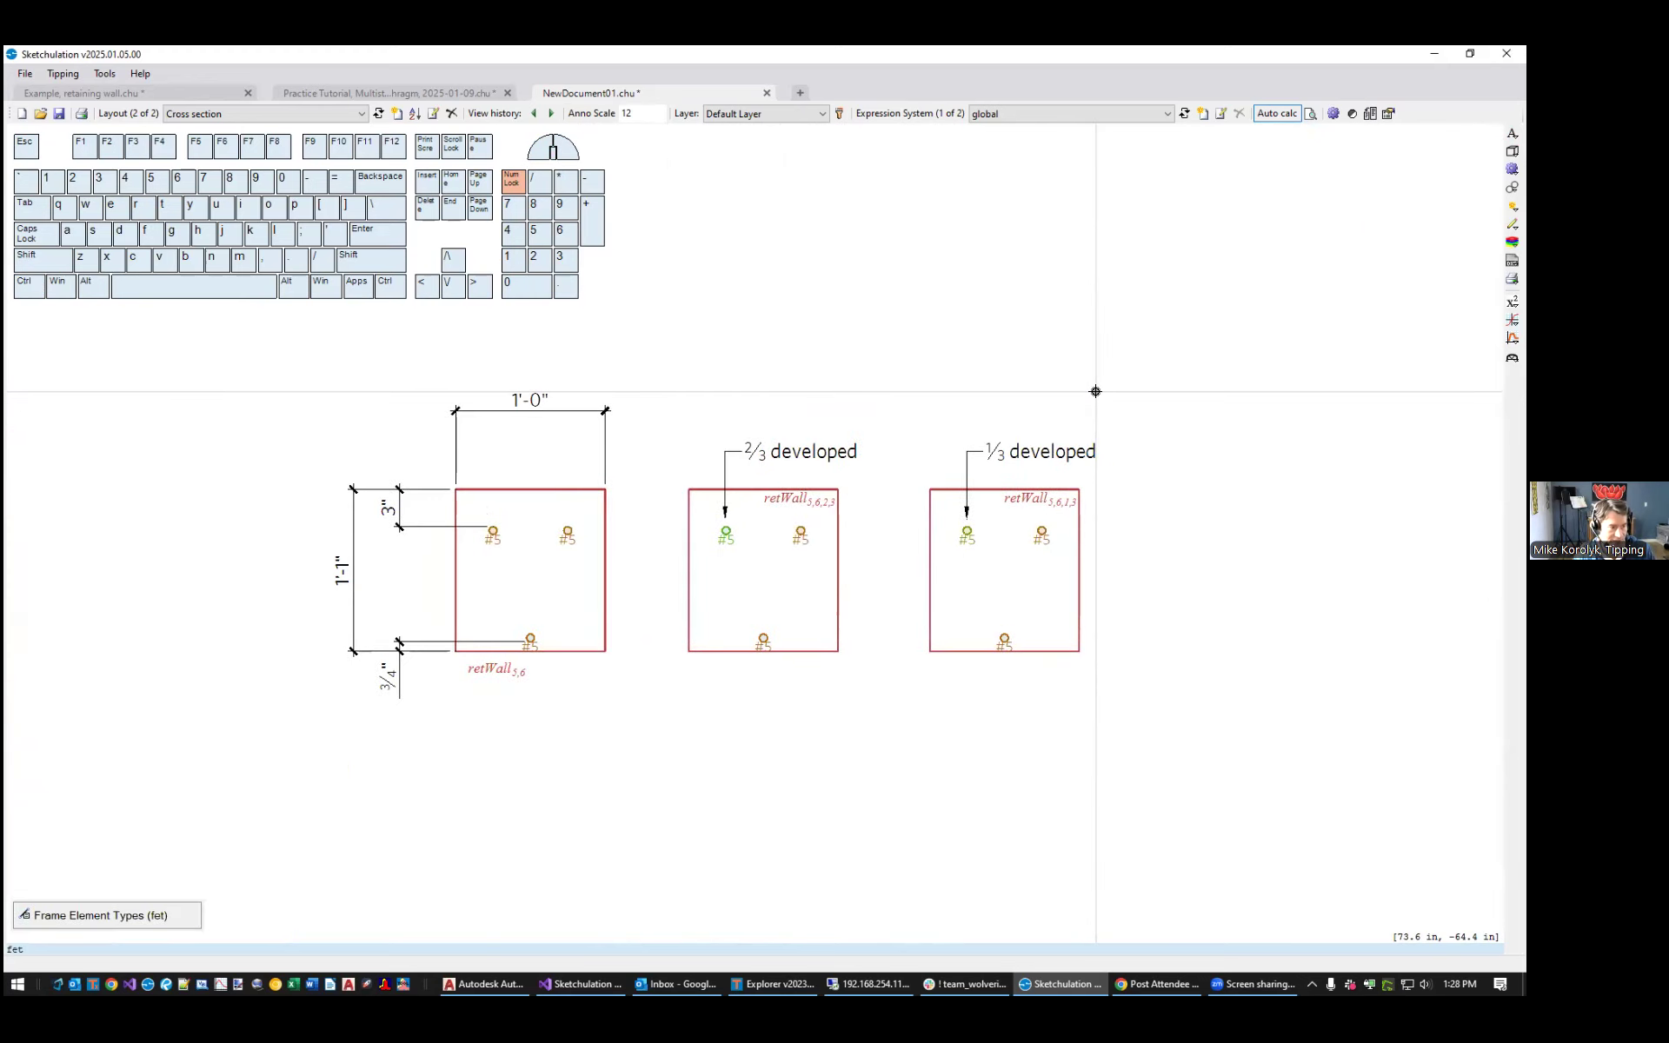
{"action": "key", "text": "Return"}
{"action": "left_click", "coordinate": [1365, 221]}
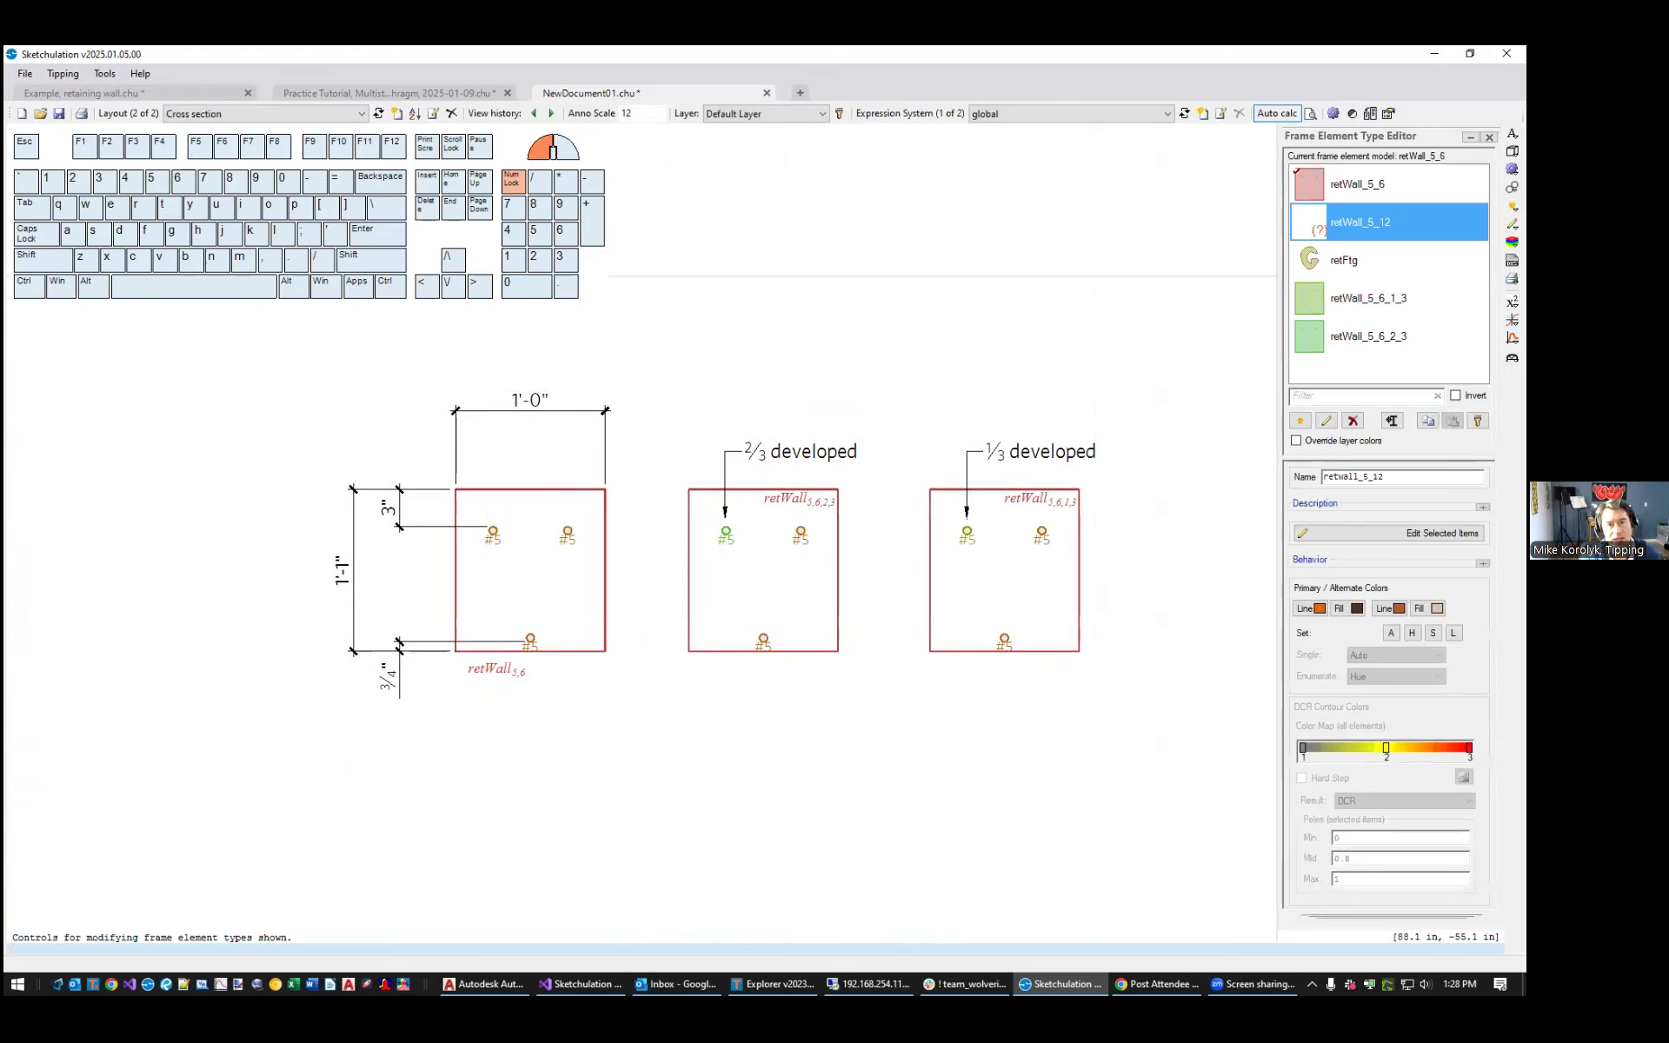
{"action": "left_click", "coordinate": [1361, 252]}
{"action": "left_click", "coordinate": [1360, 229], "text": "ctrl"}
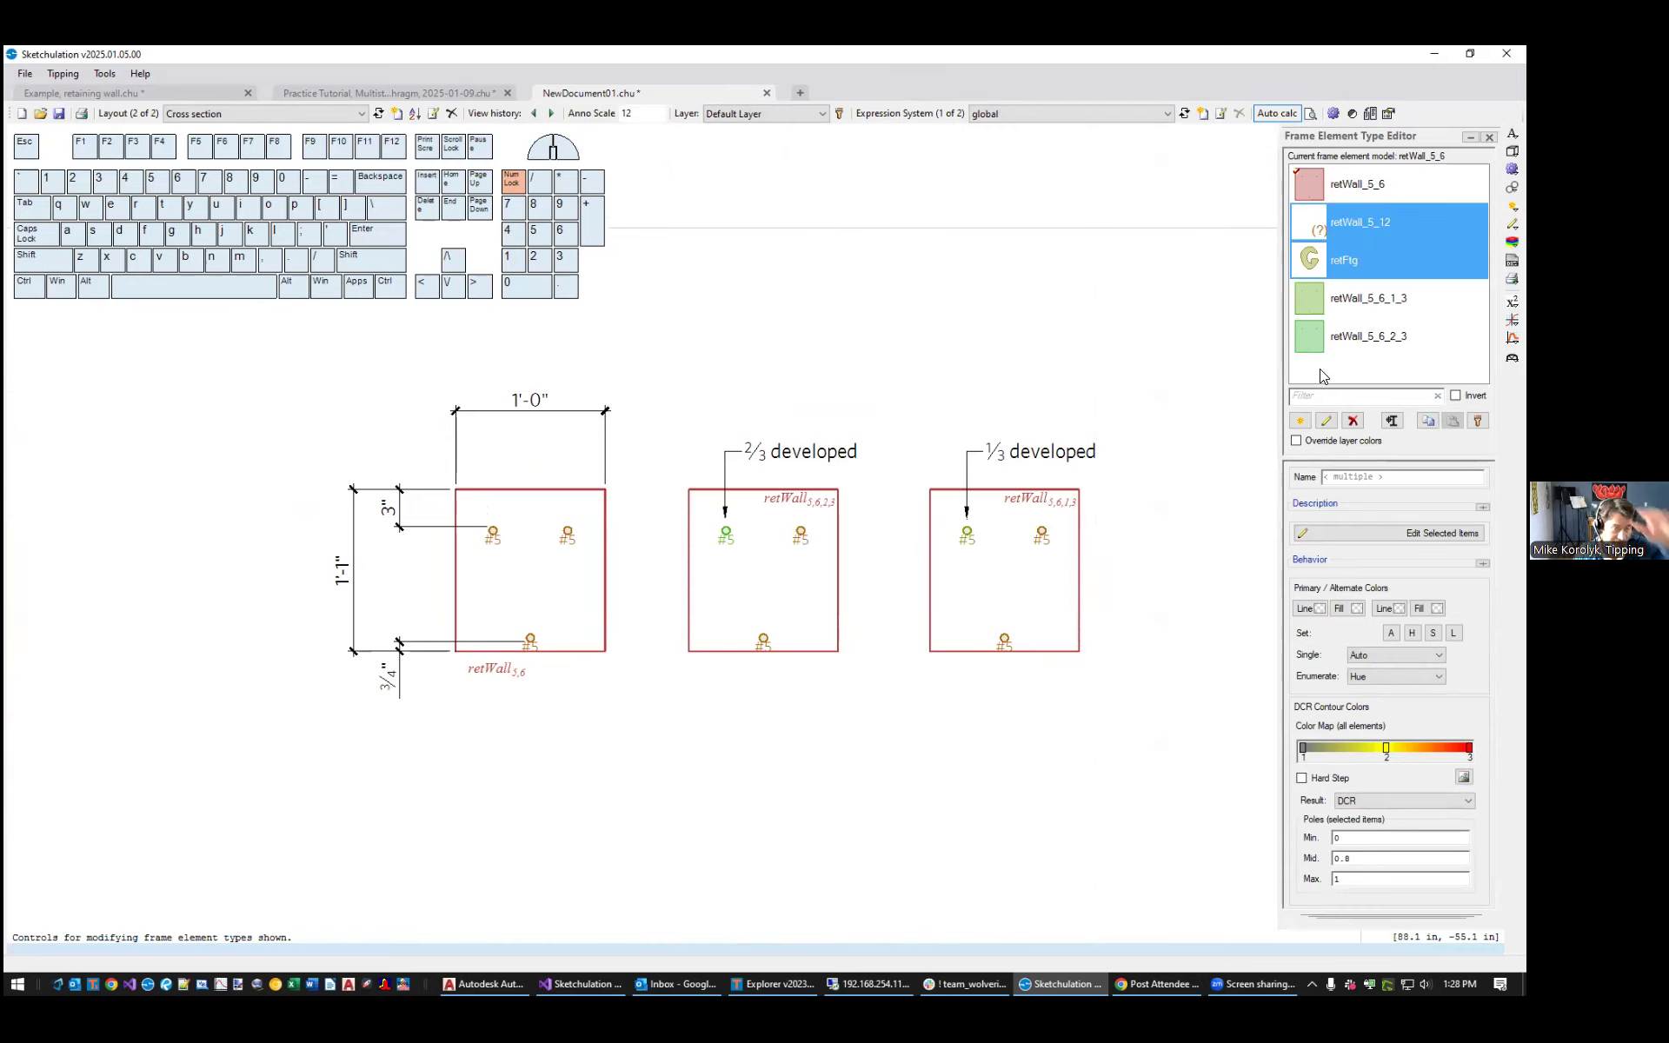
Switch to the Default Layout and select the upper wall element to check its frame element type
{"action": "middle_click_drag", "start_coordinate": [867, 466], "coordinate": [859, 504]}
{"action": "mouse_move", "coordinate": [349, 149]}
{"action": "left_click", "coordinate": [361, 113]}
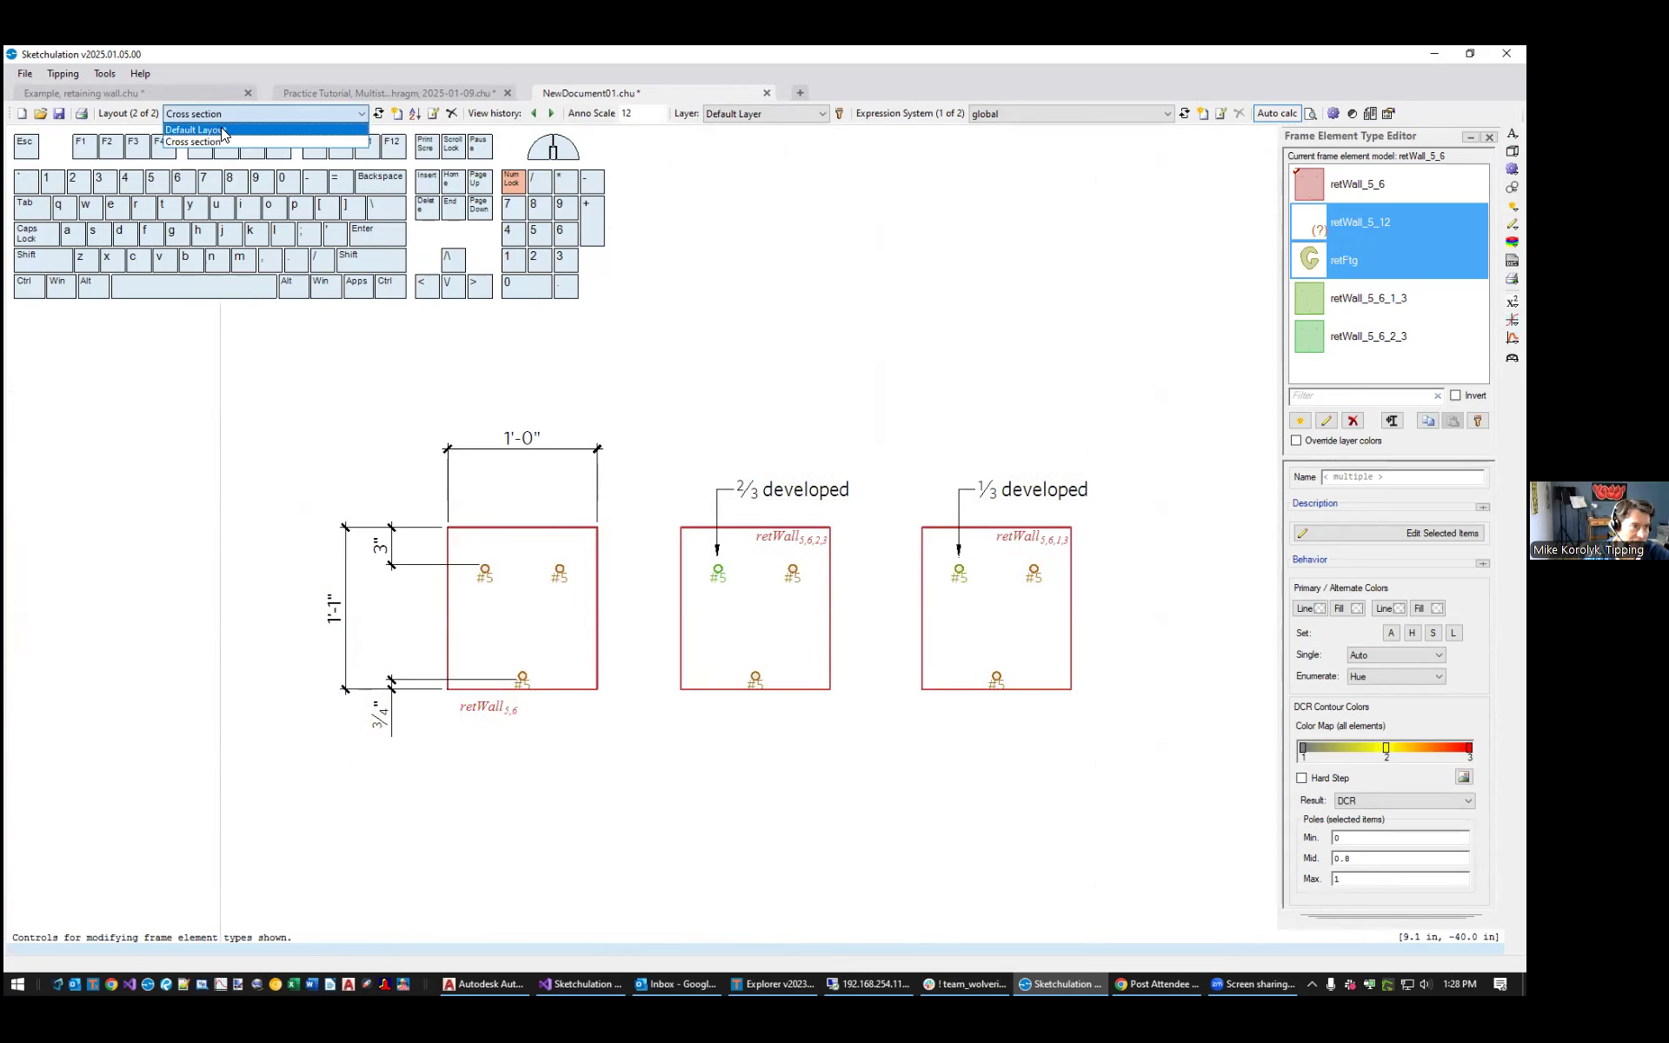
{"action": "left_click", "coordinate": [261, 130]}
{"action": "scroll", "coordinate": [799, 422], "scroll_direction": "up", "scroll_amount": 3}
{"action": "left_click", "coordinate": [765, 522]}
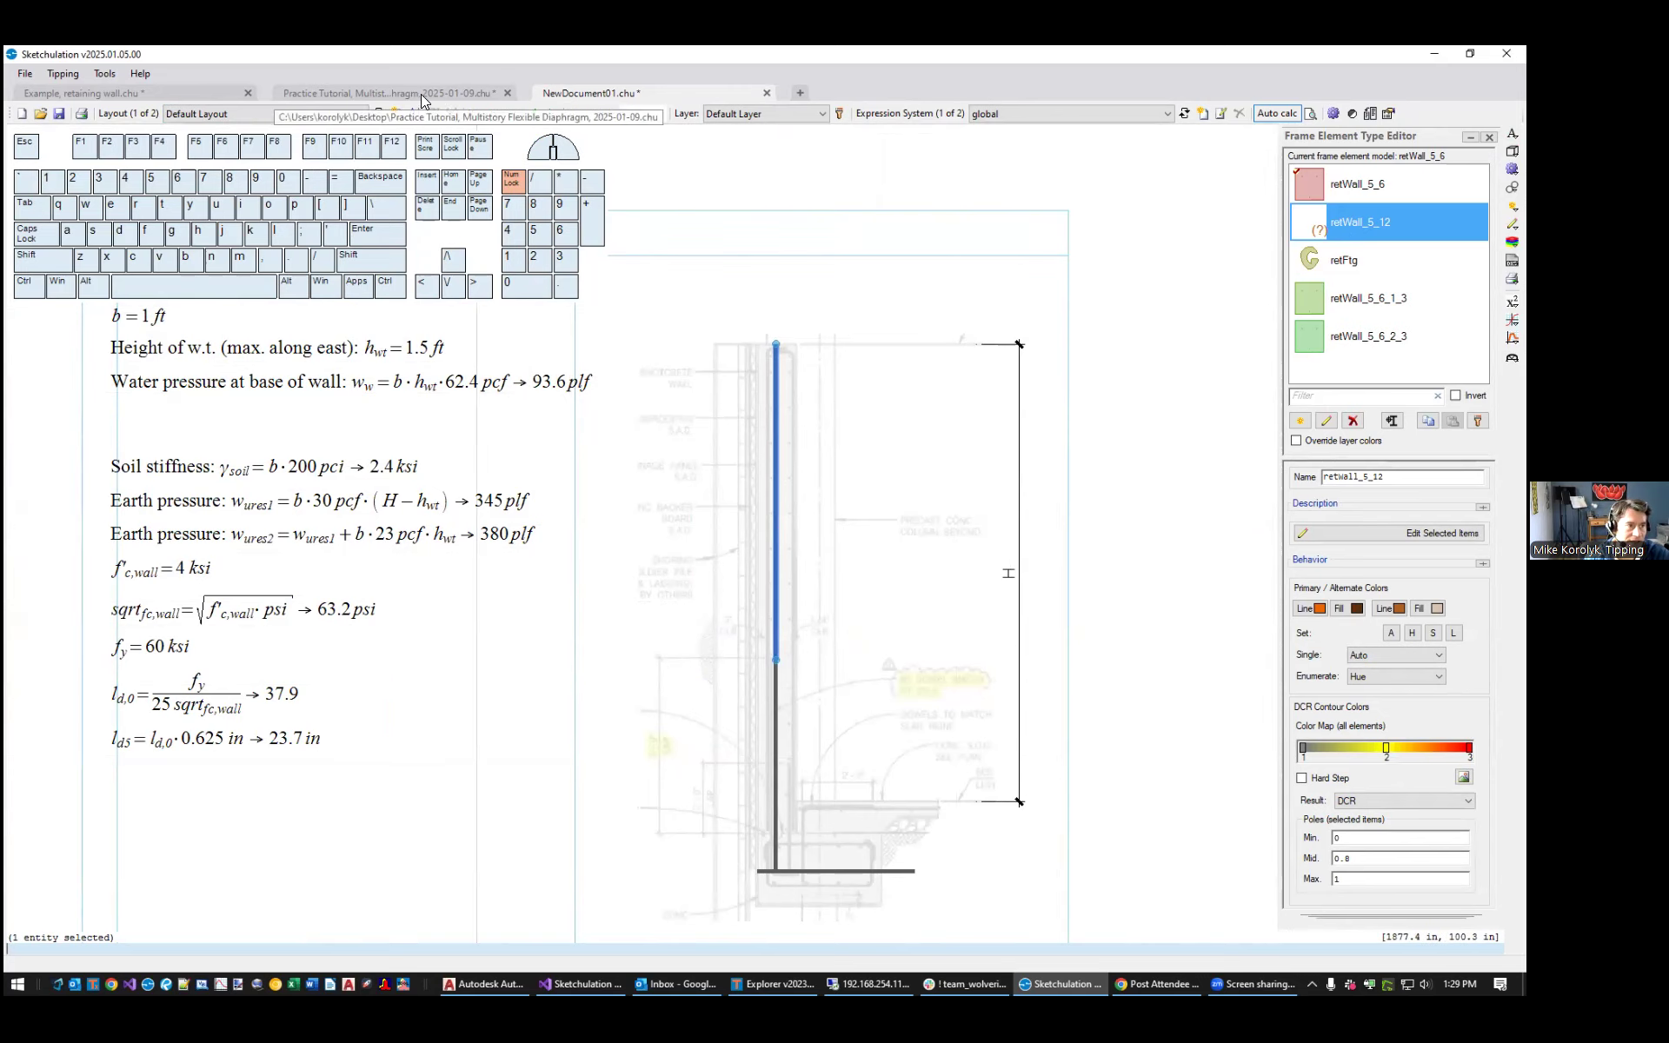
In the retaining wall example document, copy the retWall5,12 section outline with its two #5 bars to the clipboard
{"action": "left_click", "coordinate": [206, 91]}
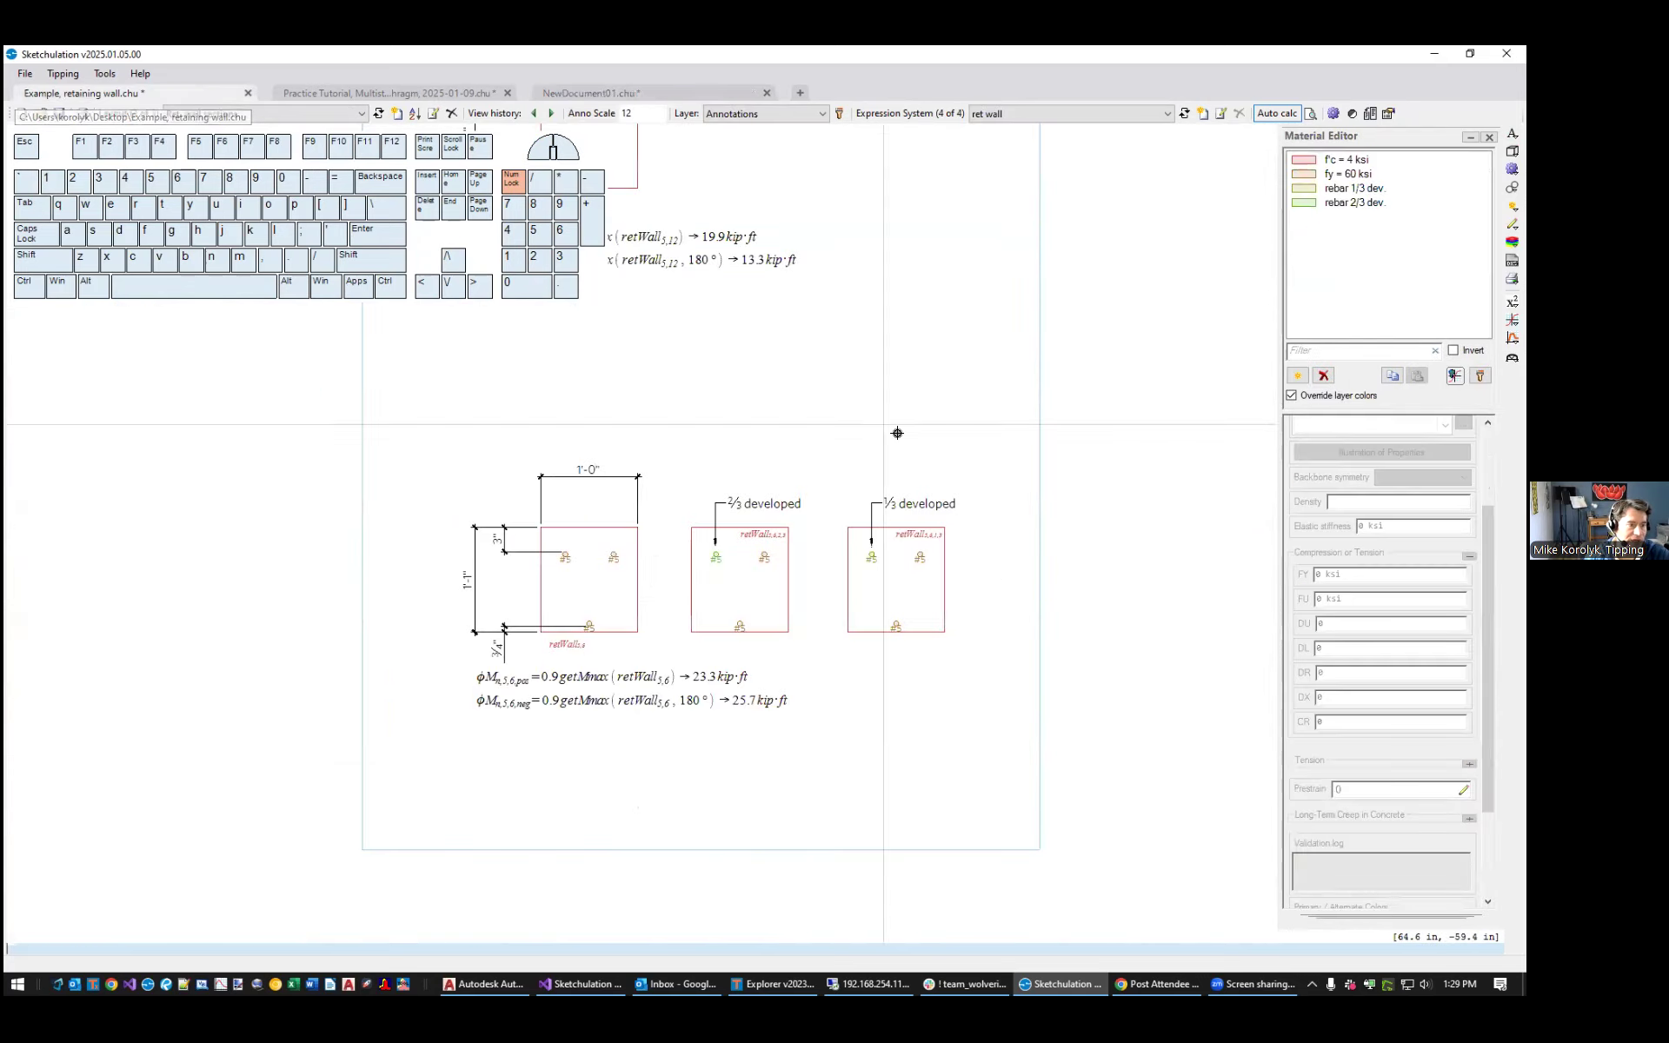
{"action": "scroll", "coordinate": [893, 432], "scroll_direction": "up", "scroll_amount": 2}
{"action": "middle_click_drag", "start_coordinate": [894, 482], "coordinate": [914, 620]}
{"action": "middle_click_drag", "start_coordinate": [805, 380], "coordinate": [862, 543]}
{"action": "scroll", "coordinate": [652, 515], "scroll_direction": "up", "scroll_amount": 2}
{"action": "middle_click_drag", "start_coordinate": [651, 518], "coordinate": [618, 615]}
{"action": "left_click_drag", "start_coordinate": [623, 576], "coordinate": [871, 363]}
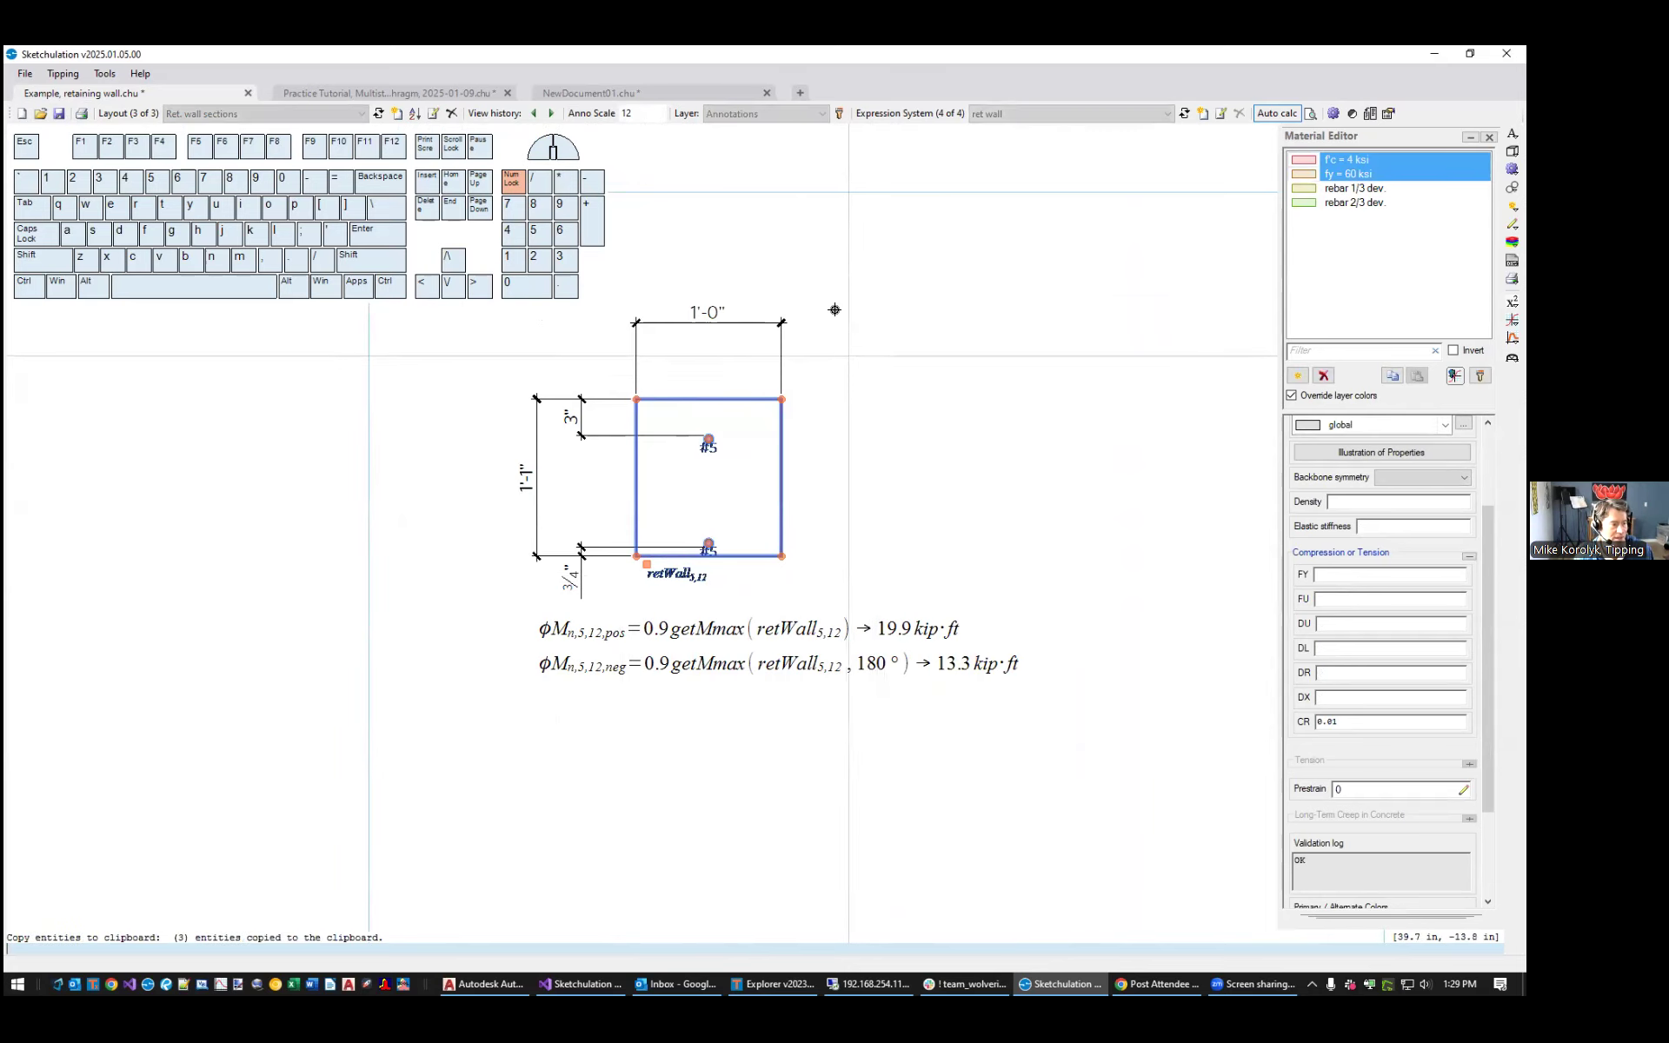
Paste the copied retWall5,12 section into the new document's Cross section layout, accepting the default placement
{"action": "left_click", "coordinate": [663, 90]}
{"action": "middle_click_drag", "start_coordinate": [810, 283], "coordinate": [826, 531]}
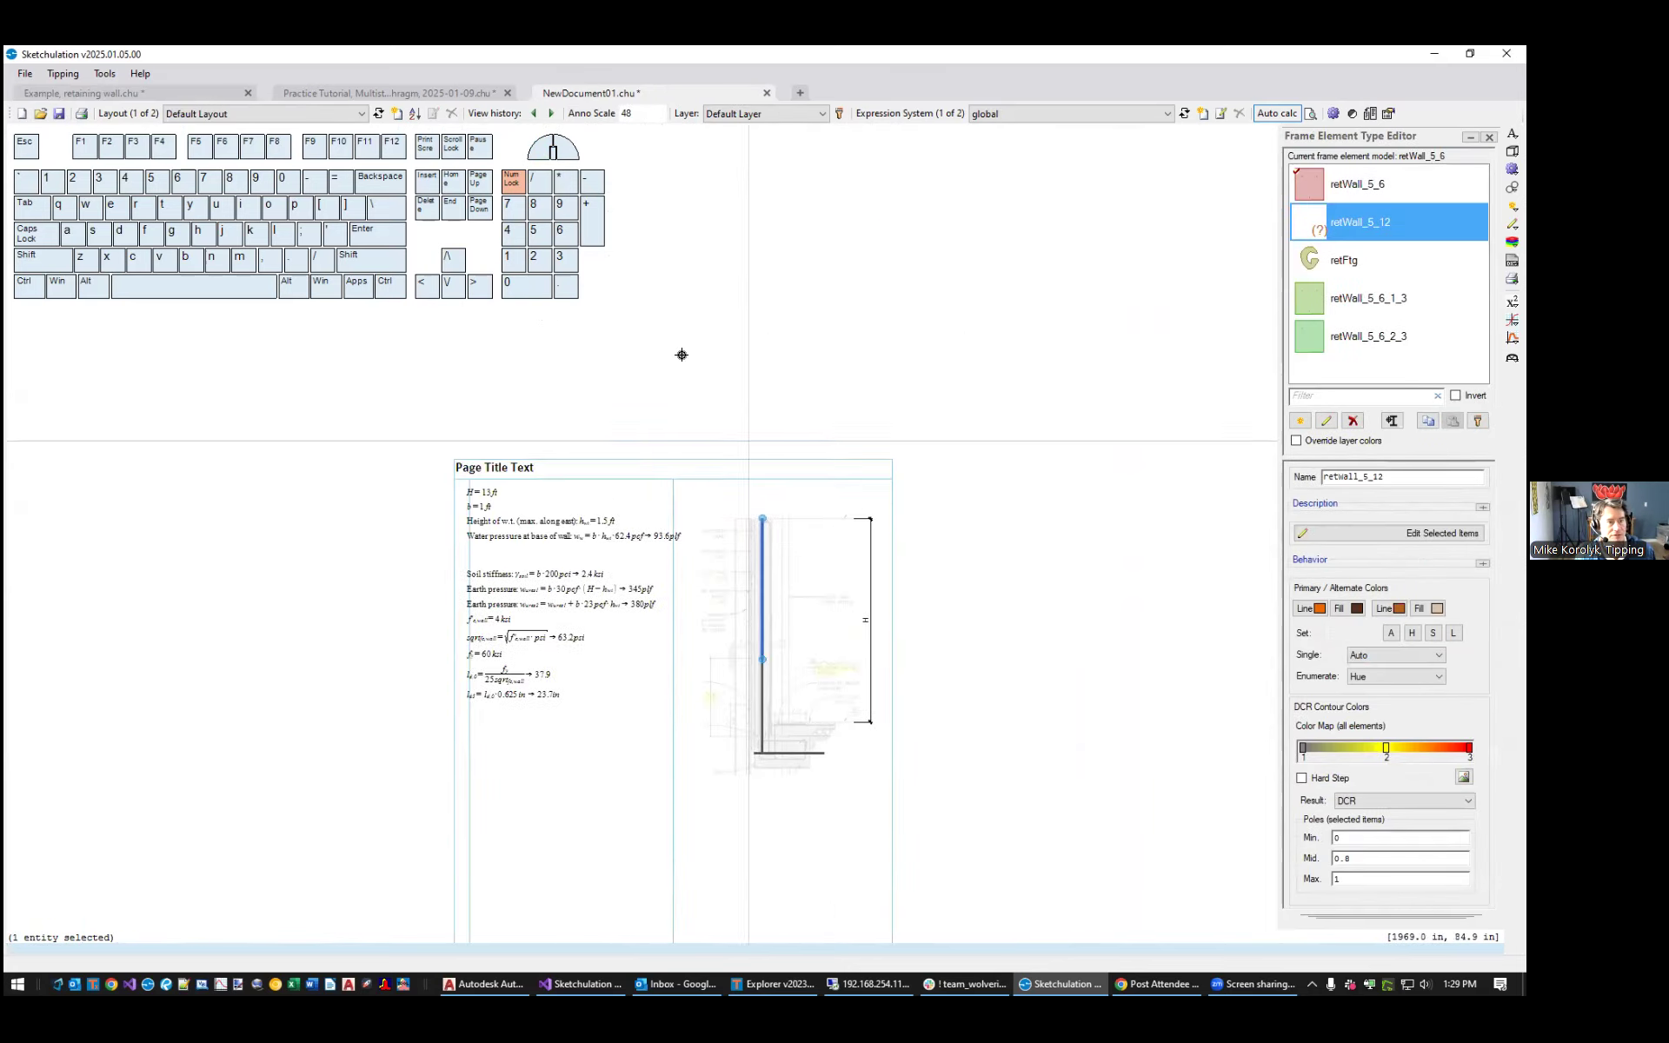
{"action": "key", "text": "Escape"}
{"action": "left_click", "coordinate": [238, 114]}
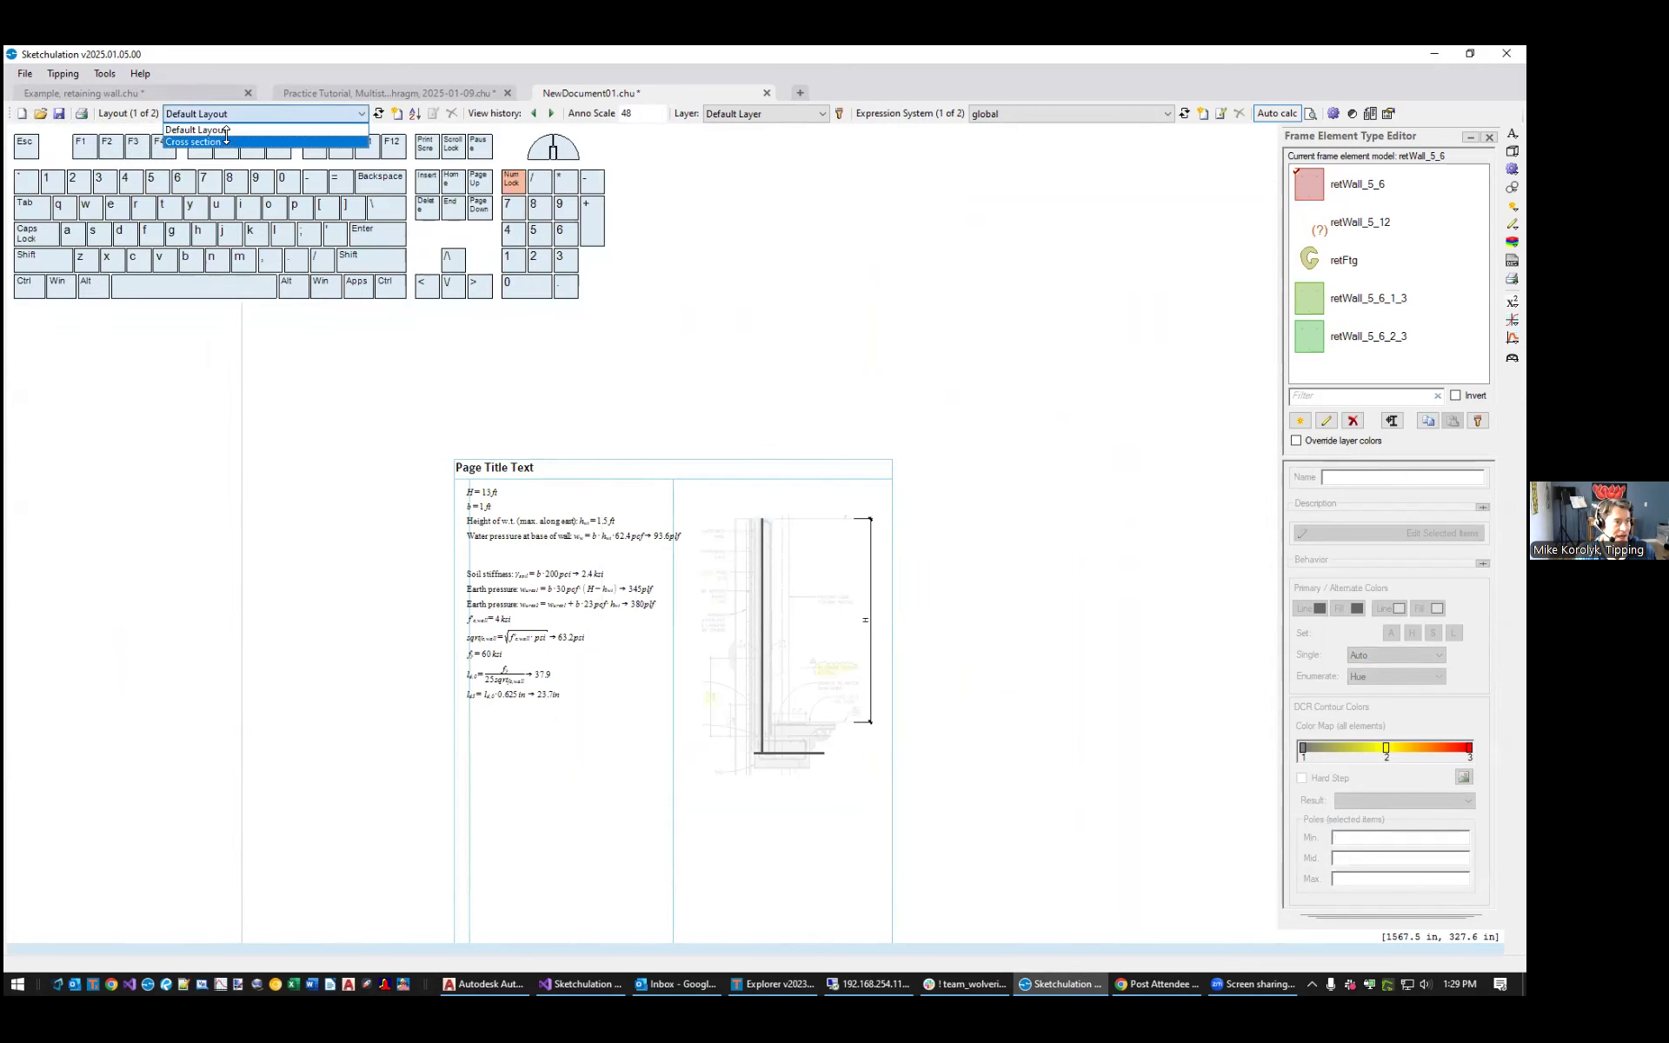
{"action": "left_click", "coordinate": [228, 143]}
{"action": "scroll", "coordinate": [959, 438], "scroll_direction": "down", "scroll_amount": 2}
{"action": "middle_click_drag", "start_coordinate": [991, 466], "coordinate": [976, 584]}
{"action": "key", "text": "ctrl+v"}
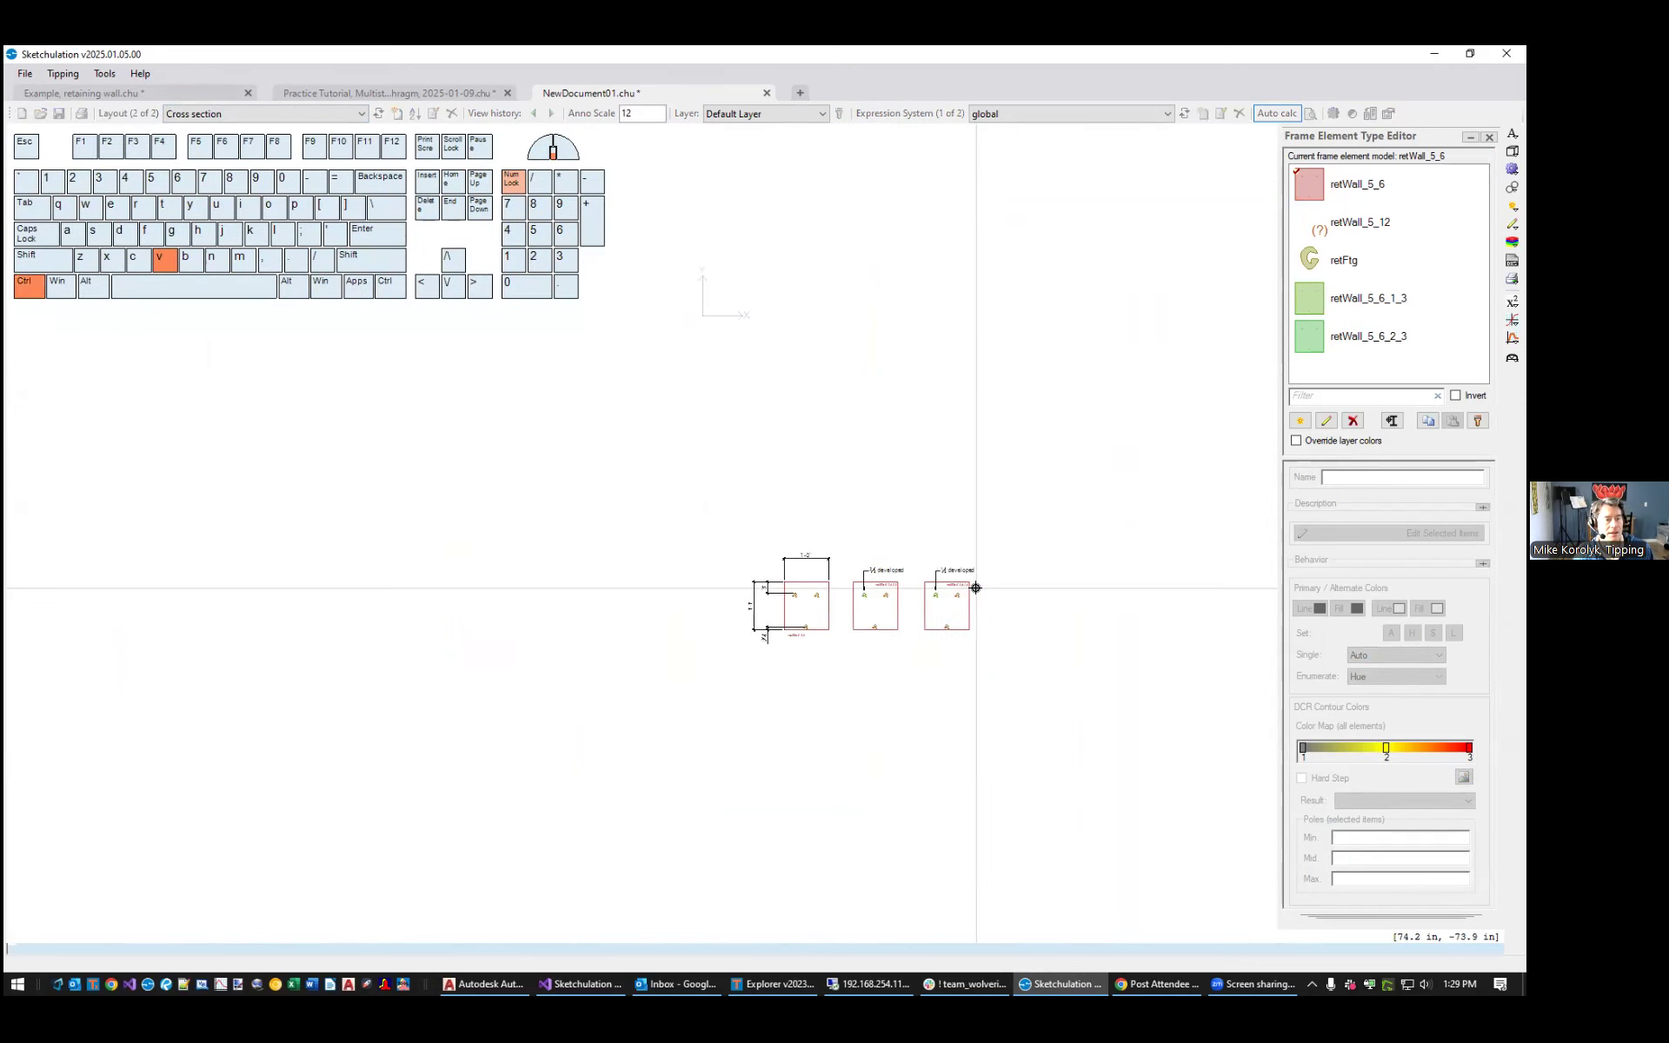
{"action": "key", "text": "Return"}
{"action": "scroll", "coordinate": [1108, 339], "scroll_direction": "up", "scroll_amount": 2}
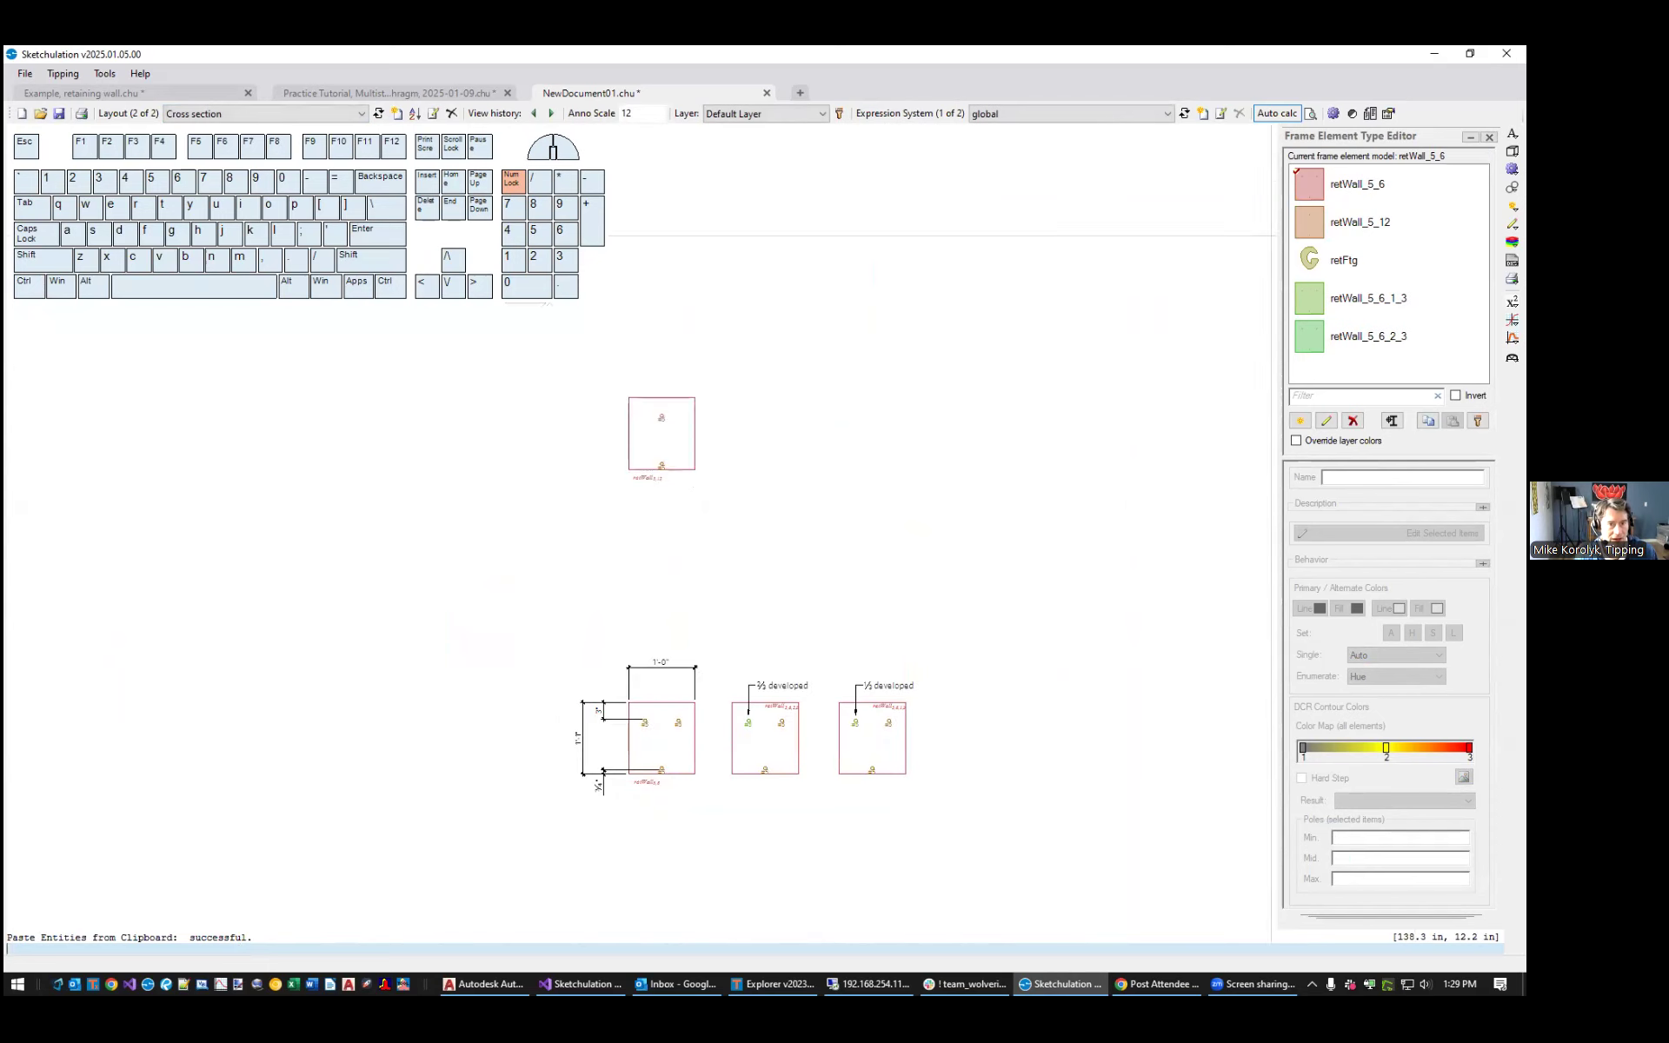
Select all frame element types from retWall_5_6 to retWall_5_6_2_3 and examine their matching section outlines in the drawing
{"action": "left_click", "coordinate": [1360, 221]}
{"action": "left_click_drag", "start_coordinate": [1361, 181], "coordinate": [1352, 344]}
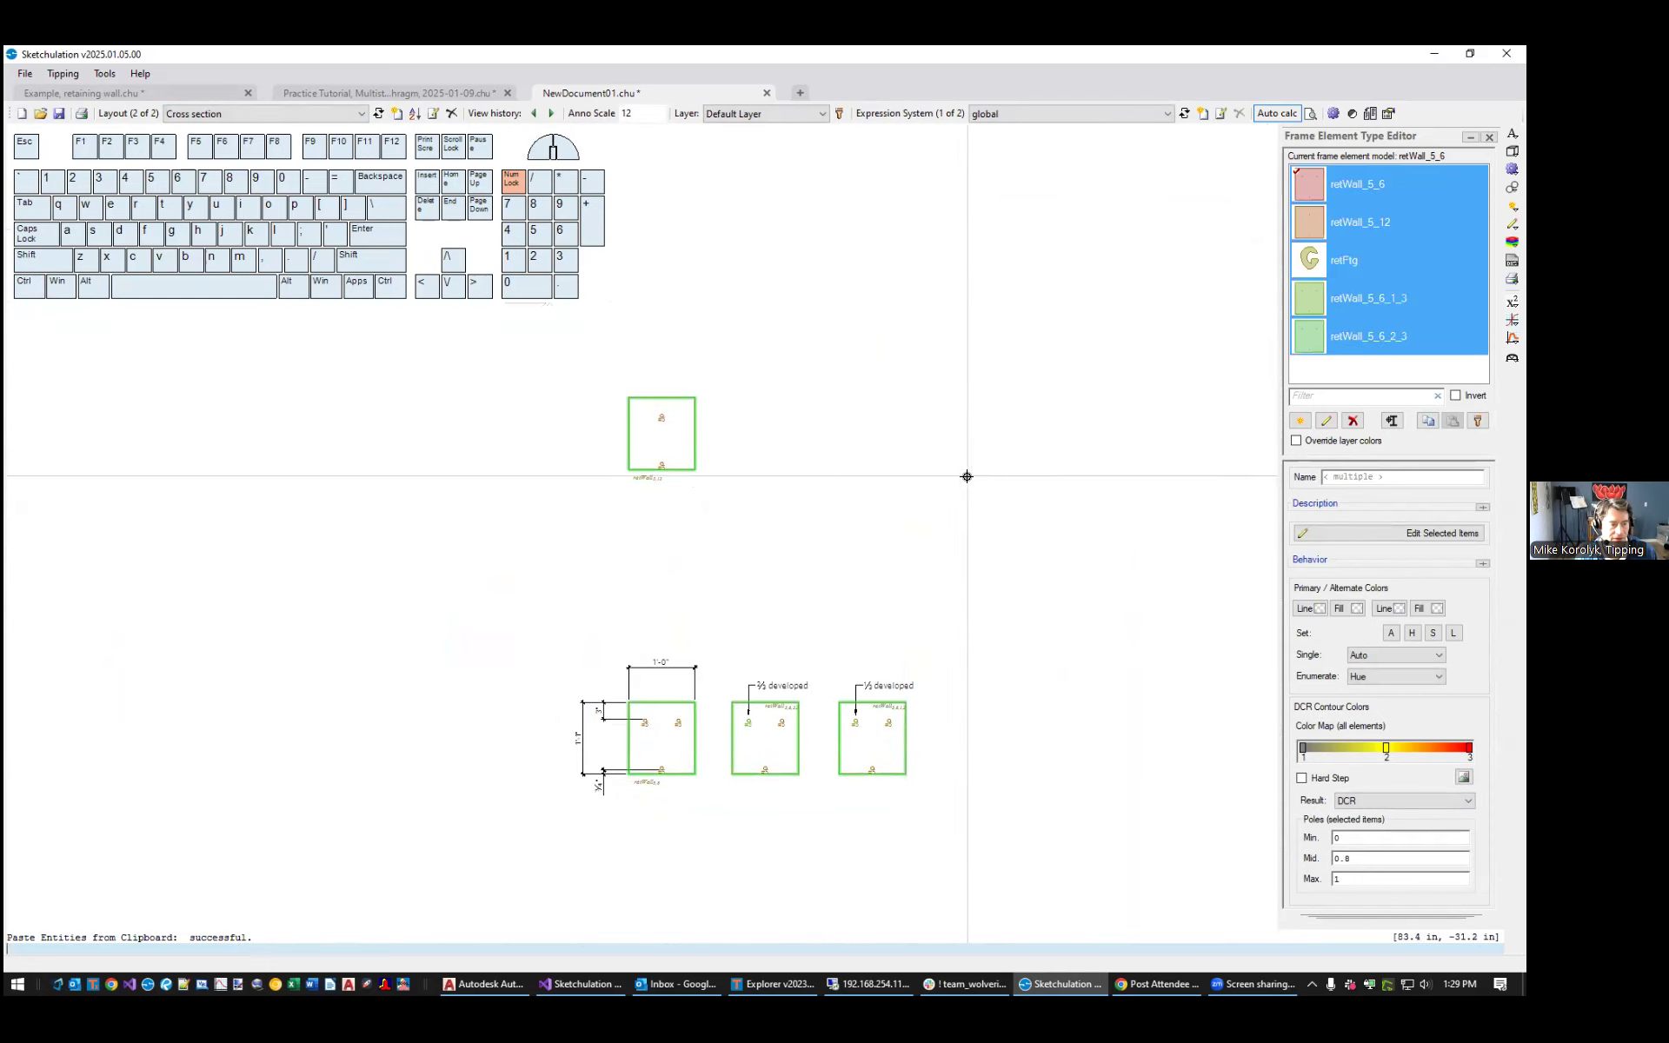
{"action": "scroll", "coordinate": [1173, 216], "scroll_direction": "down", "scroll_amount": 1}
{"action": "middle_click_drag", "start_coordinate": [1088, 292], "coordinate": [1058, 360]}
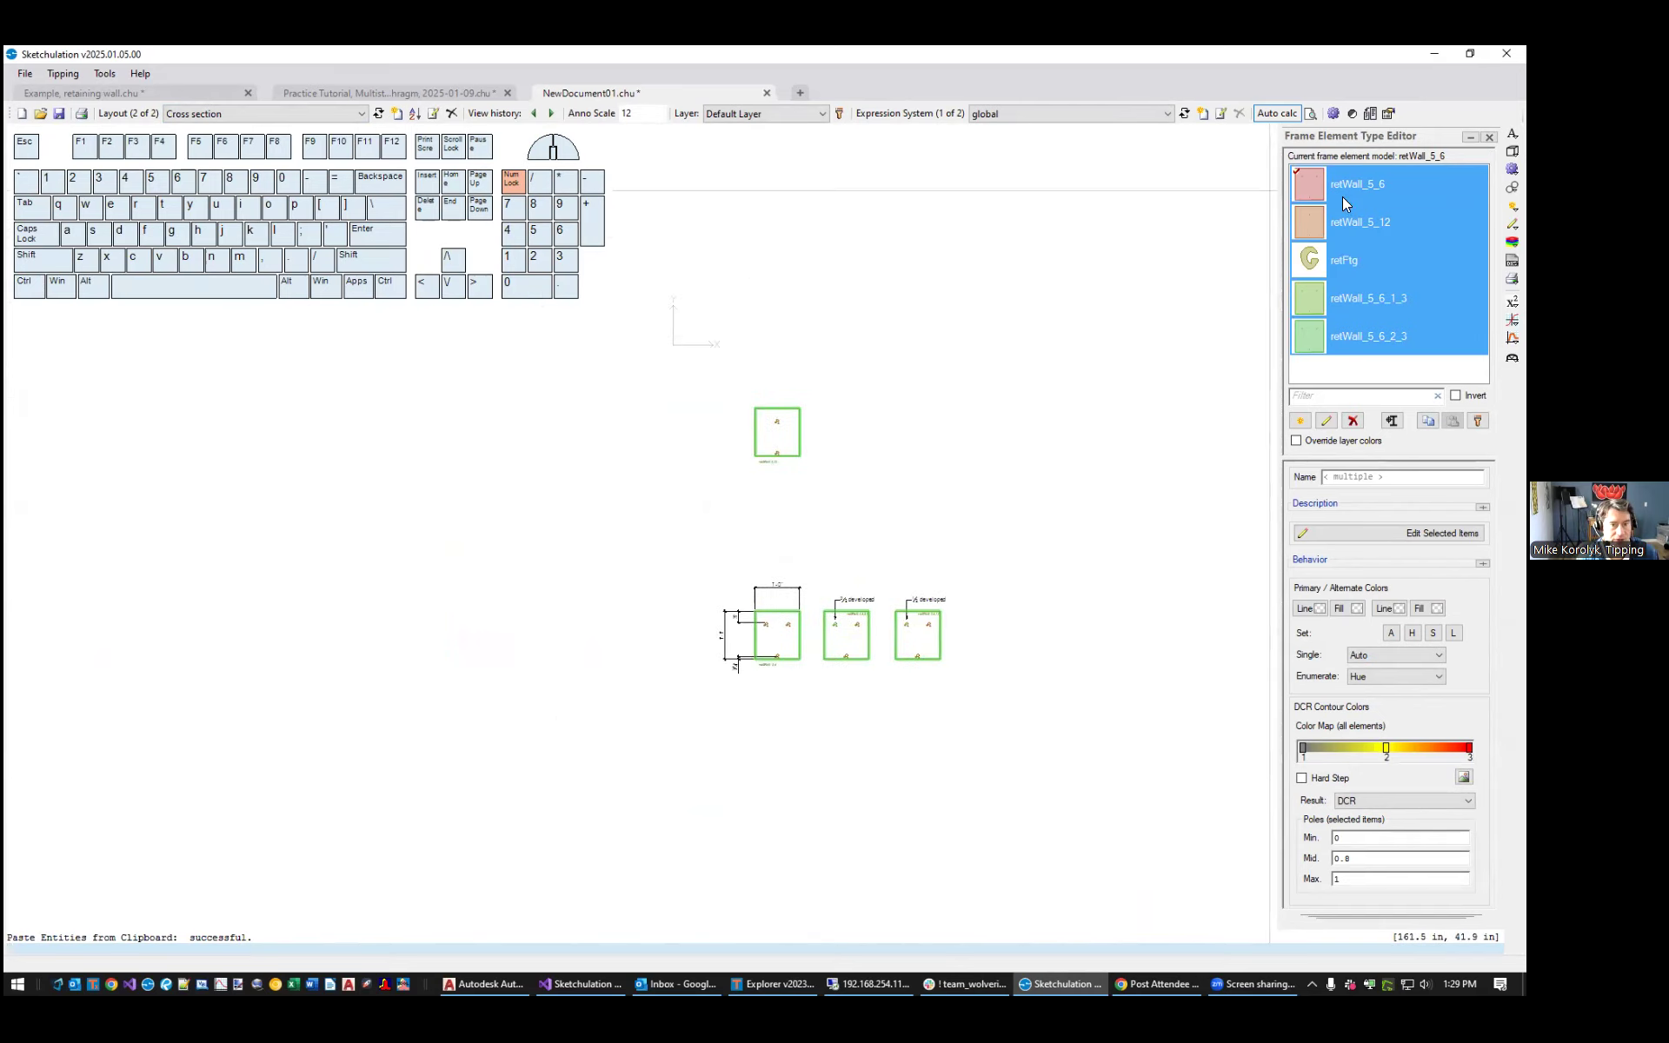
Examine the pasted wall cross sections and their dimensions in the Cross section layout, and clear the element type selection
{"action": "scroll", "coordinate": [857, 487], "scroll_direction": "up", "scroll_amount": 1}
{"action": "middle_click_drag", "start_coordinate": [856, 487], "coordinate": [734, 533]}
{"action": "scroll", "coordinate": [771, 615], "scroll_direction": "up", "scroll_amount": 1}
{"action": "middle_click_drag", "start_coordinate": [771, 614], "coordinate": [994, 585]}
{"action": "key", "text": "Escape"}
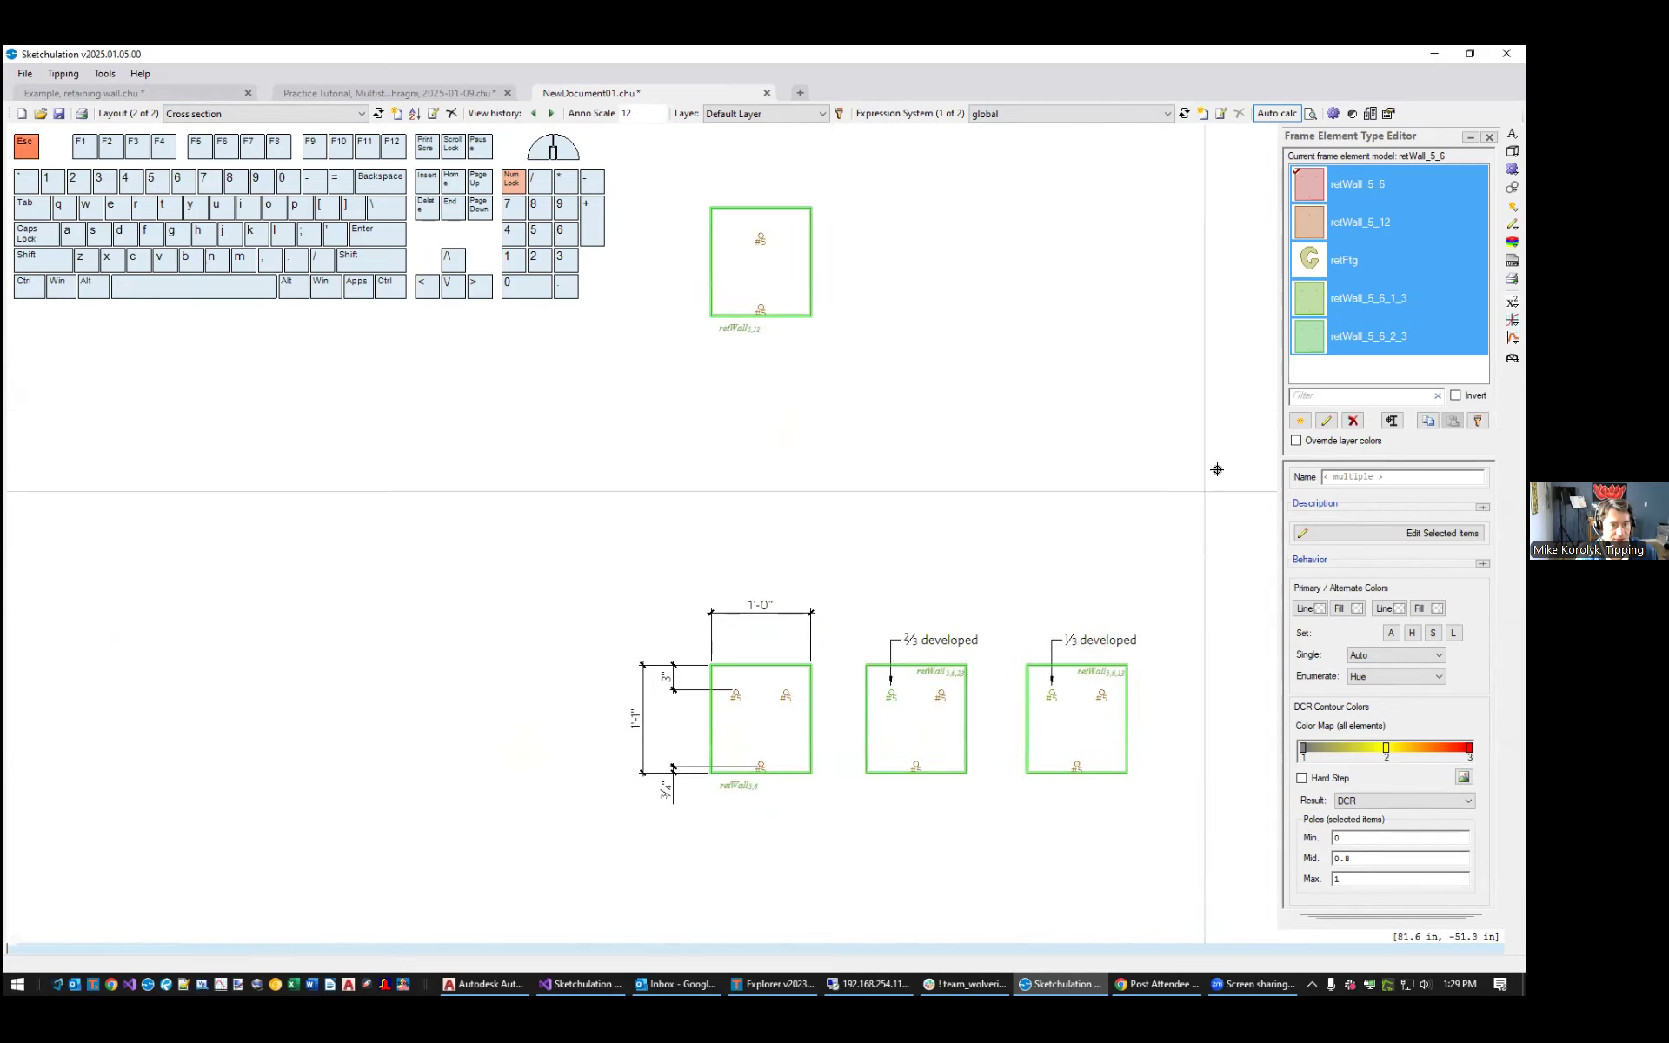
{"action": "left_click", "coordinate": [972, 417]}
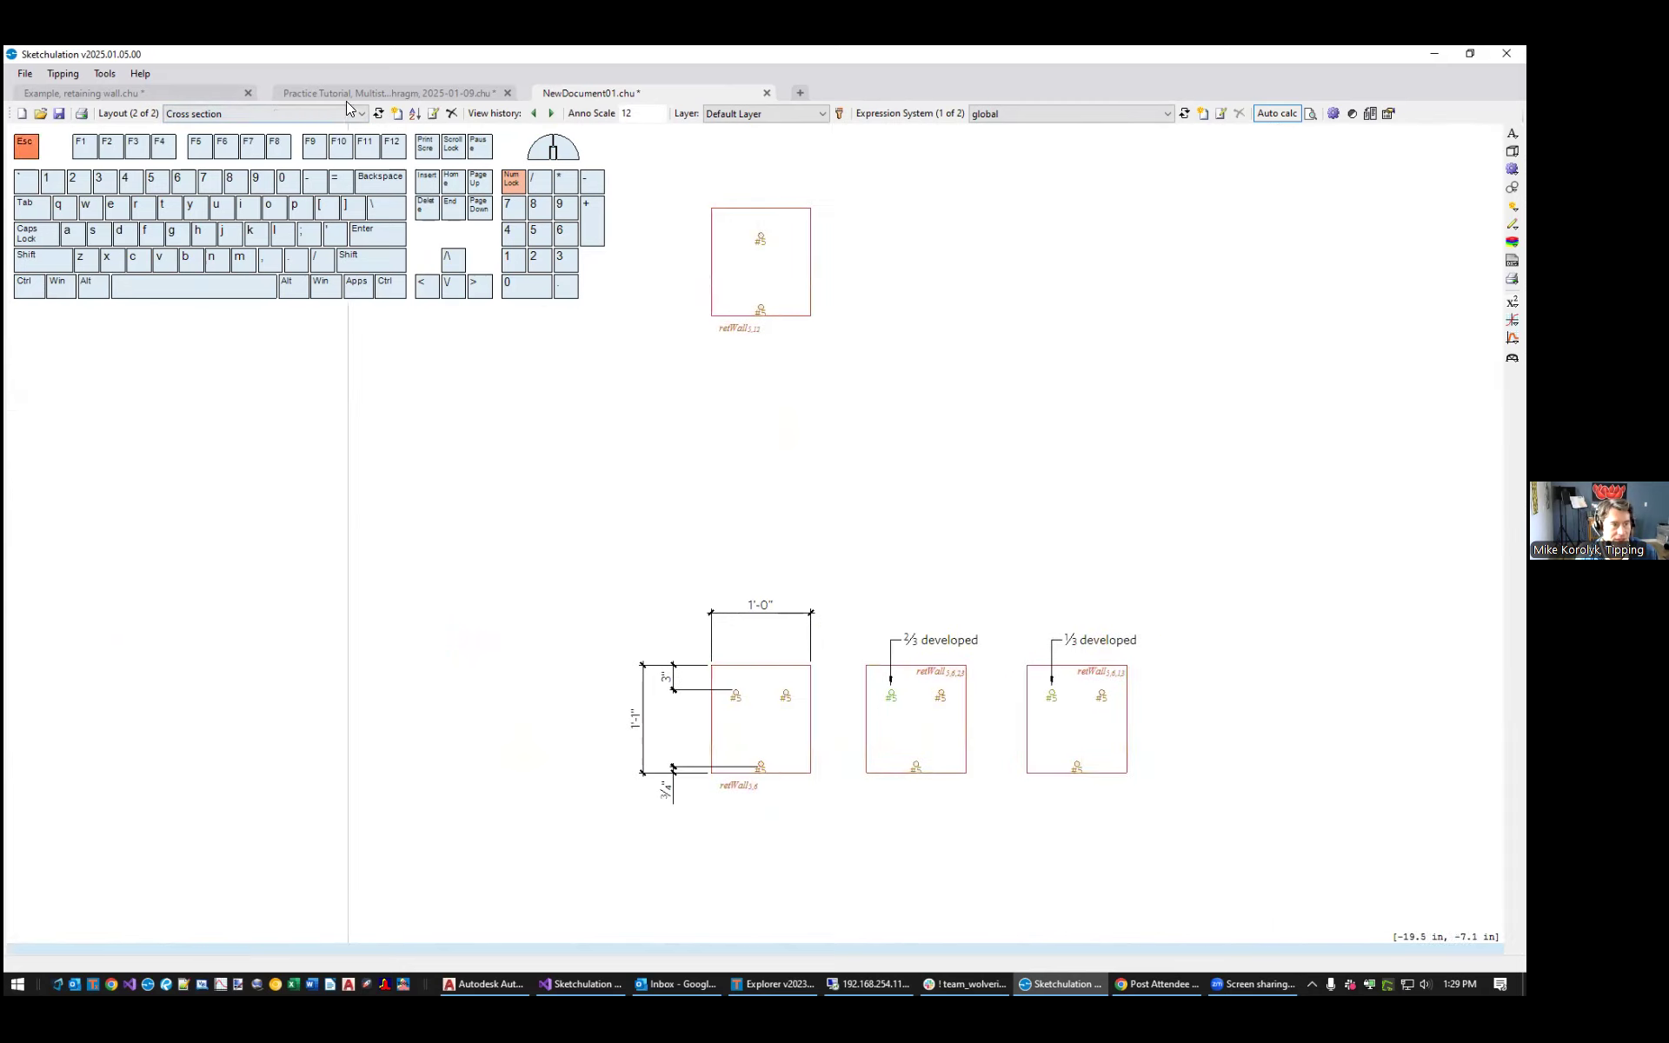
Return to the Default Layout and color the wall and footing elements by frame element type, overriding their layer colors
{"action": "left_click", "coordinate": [379, 114]}
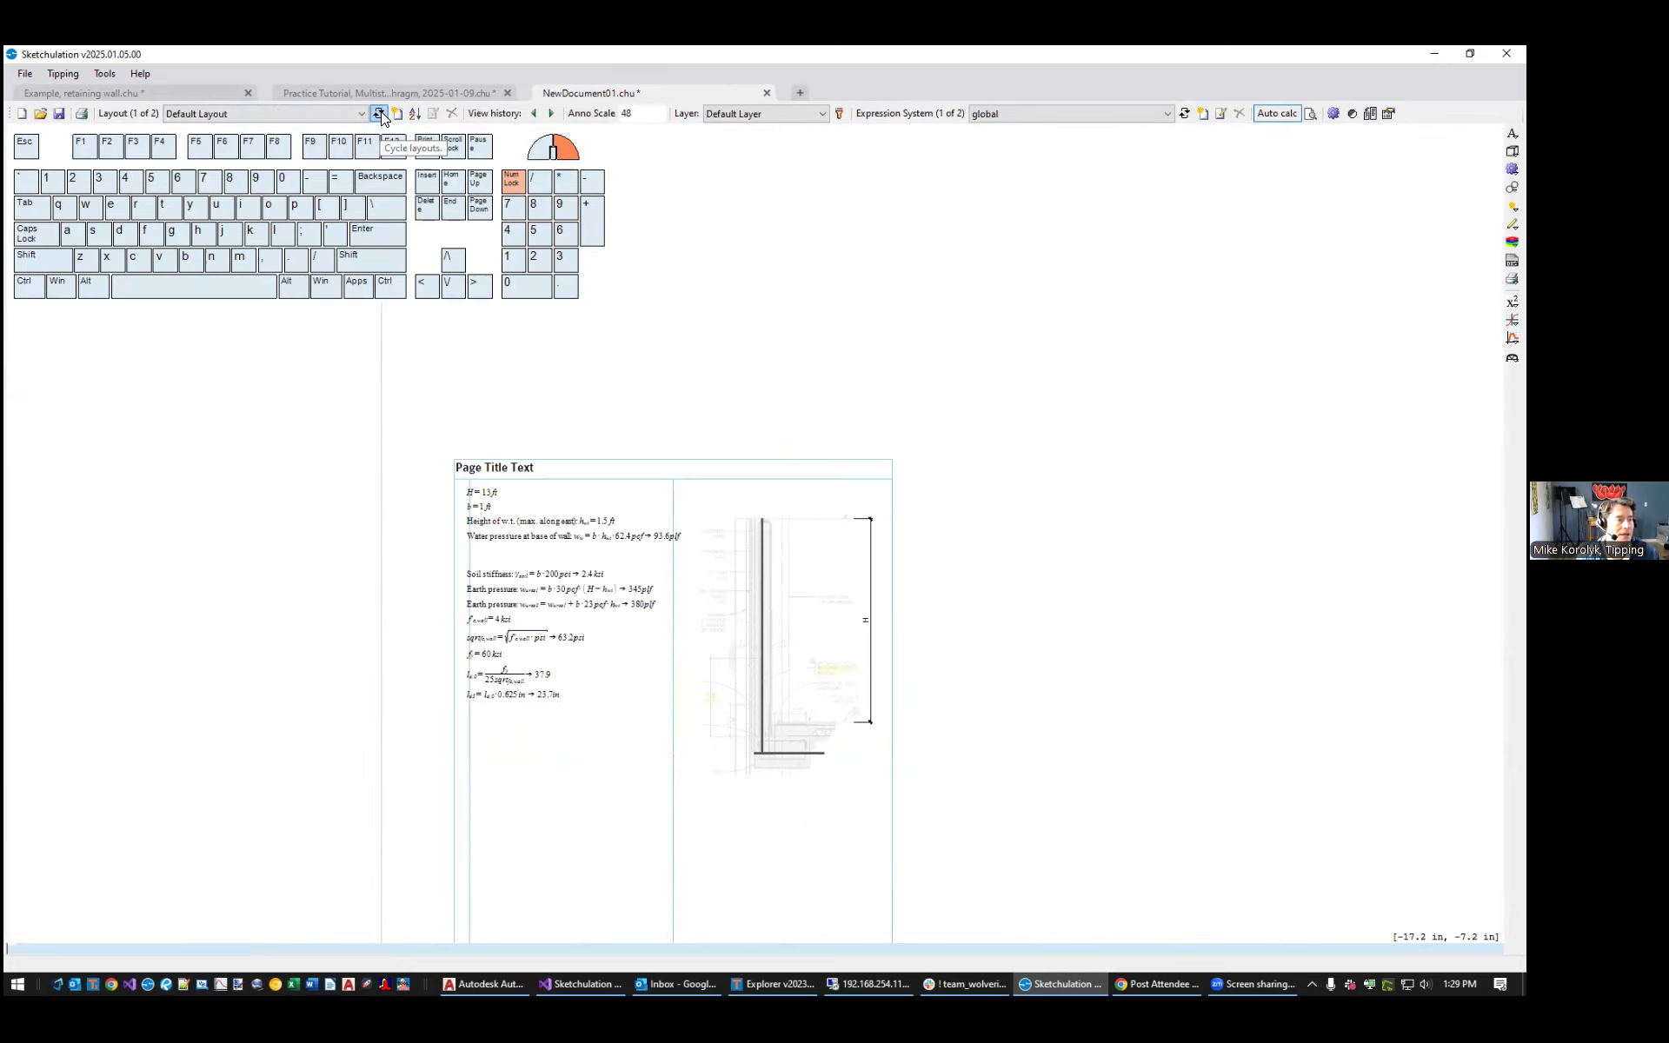
{"action": "scroll", "coordinate": [965, 494], "scroll_direction": "up", "scroll_amount": 2}
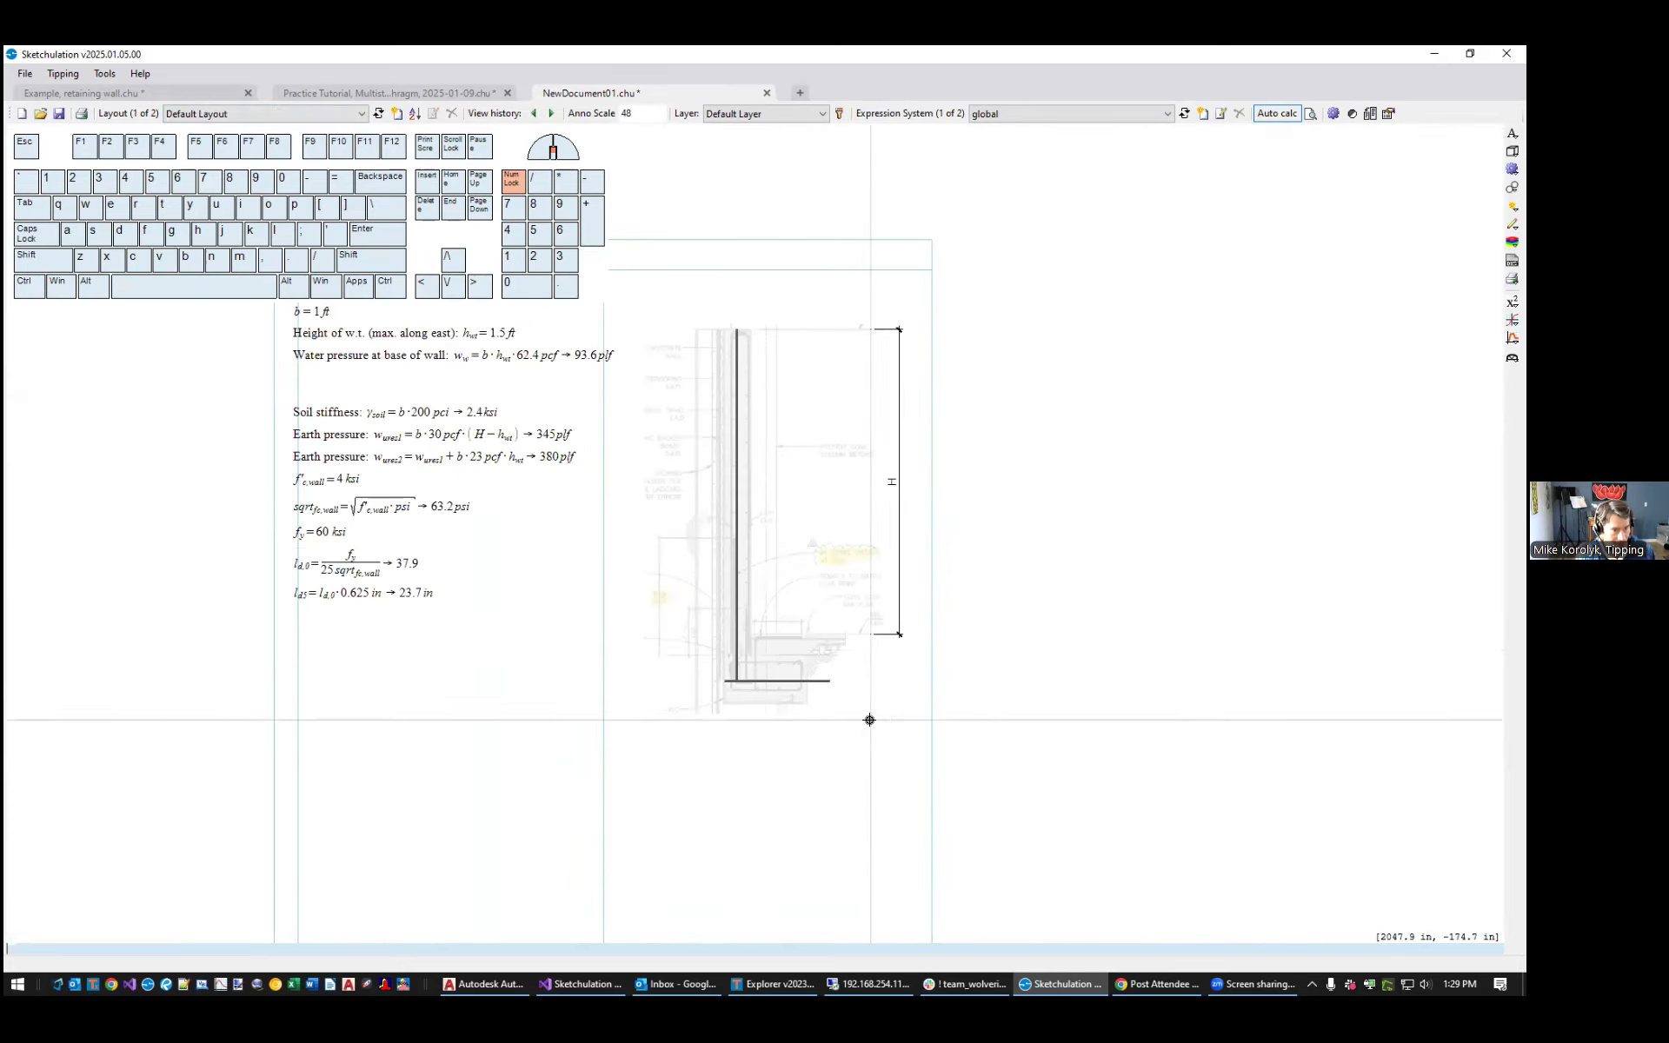
{"action": "scroll", "coordinate": [868, 719], "scroll_direction": "up", "scroll_amount": 2}
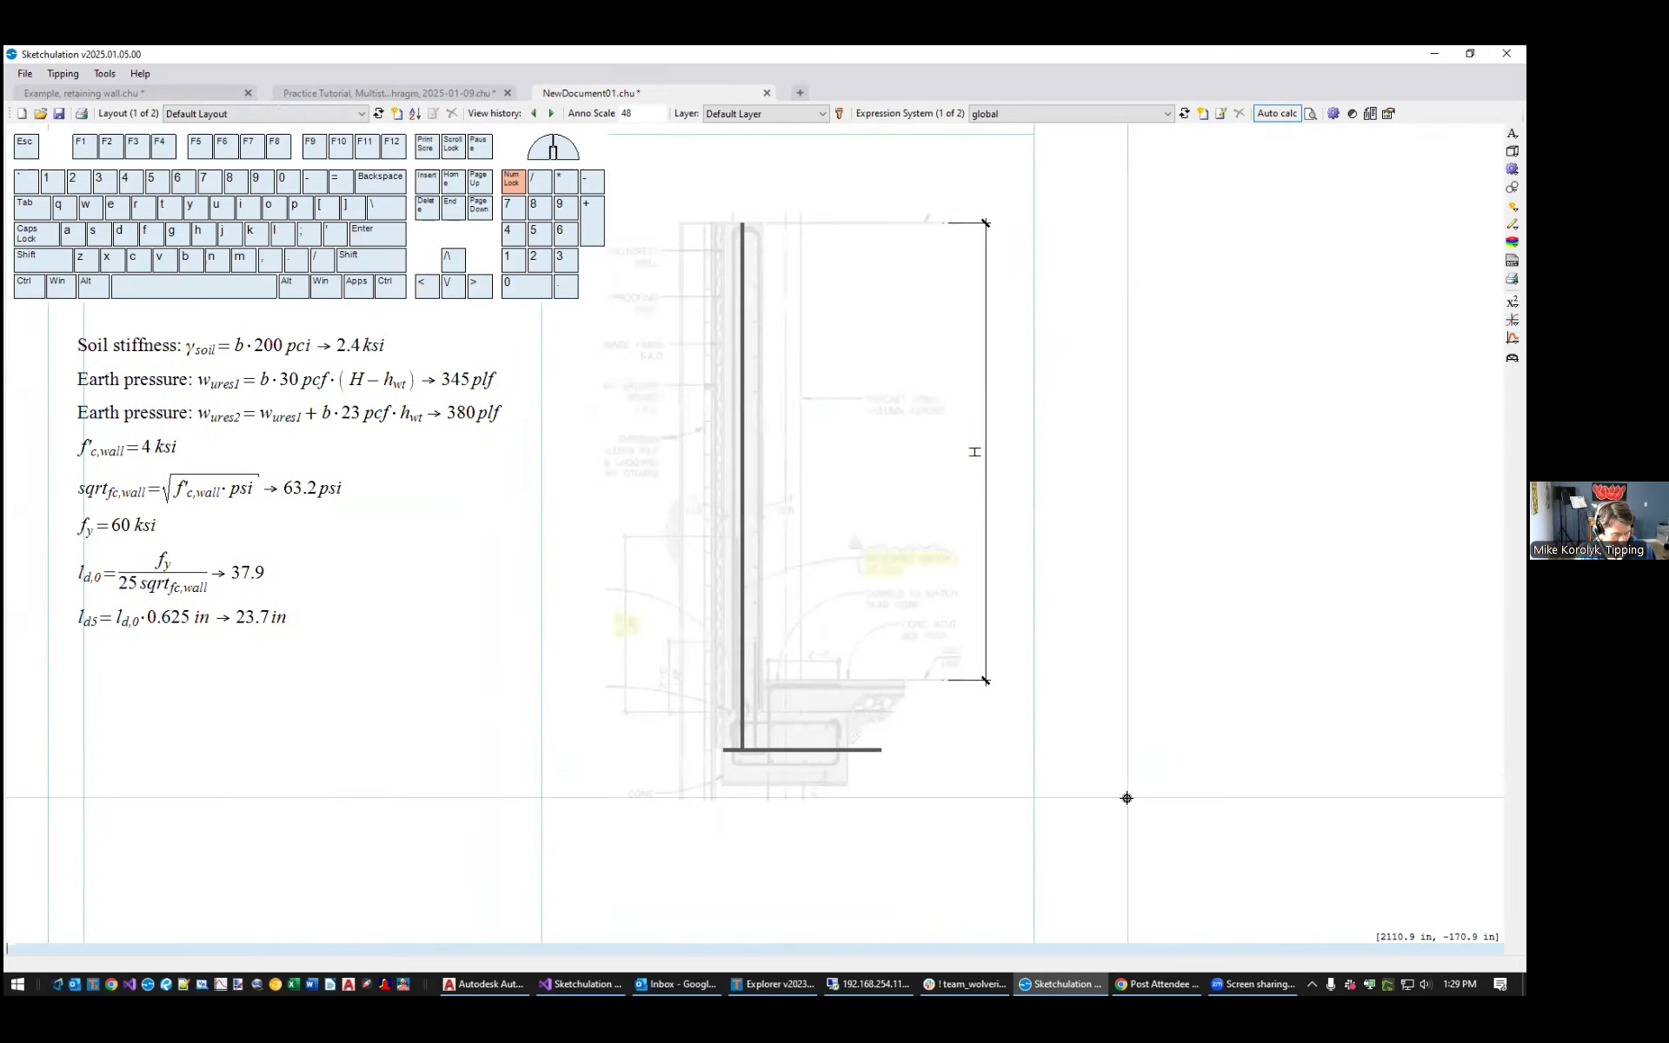
{"action": "type", "text": "fet"}
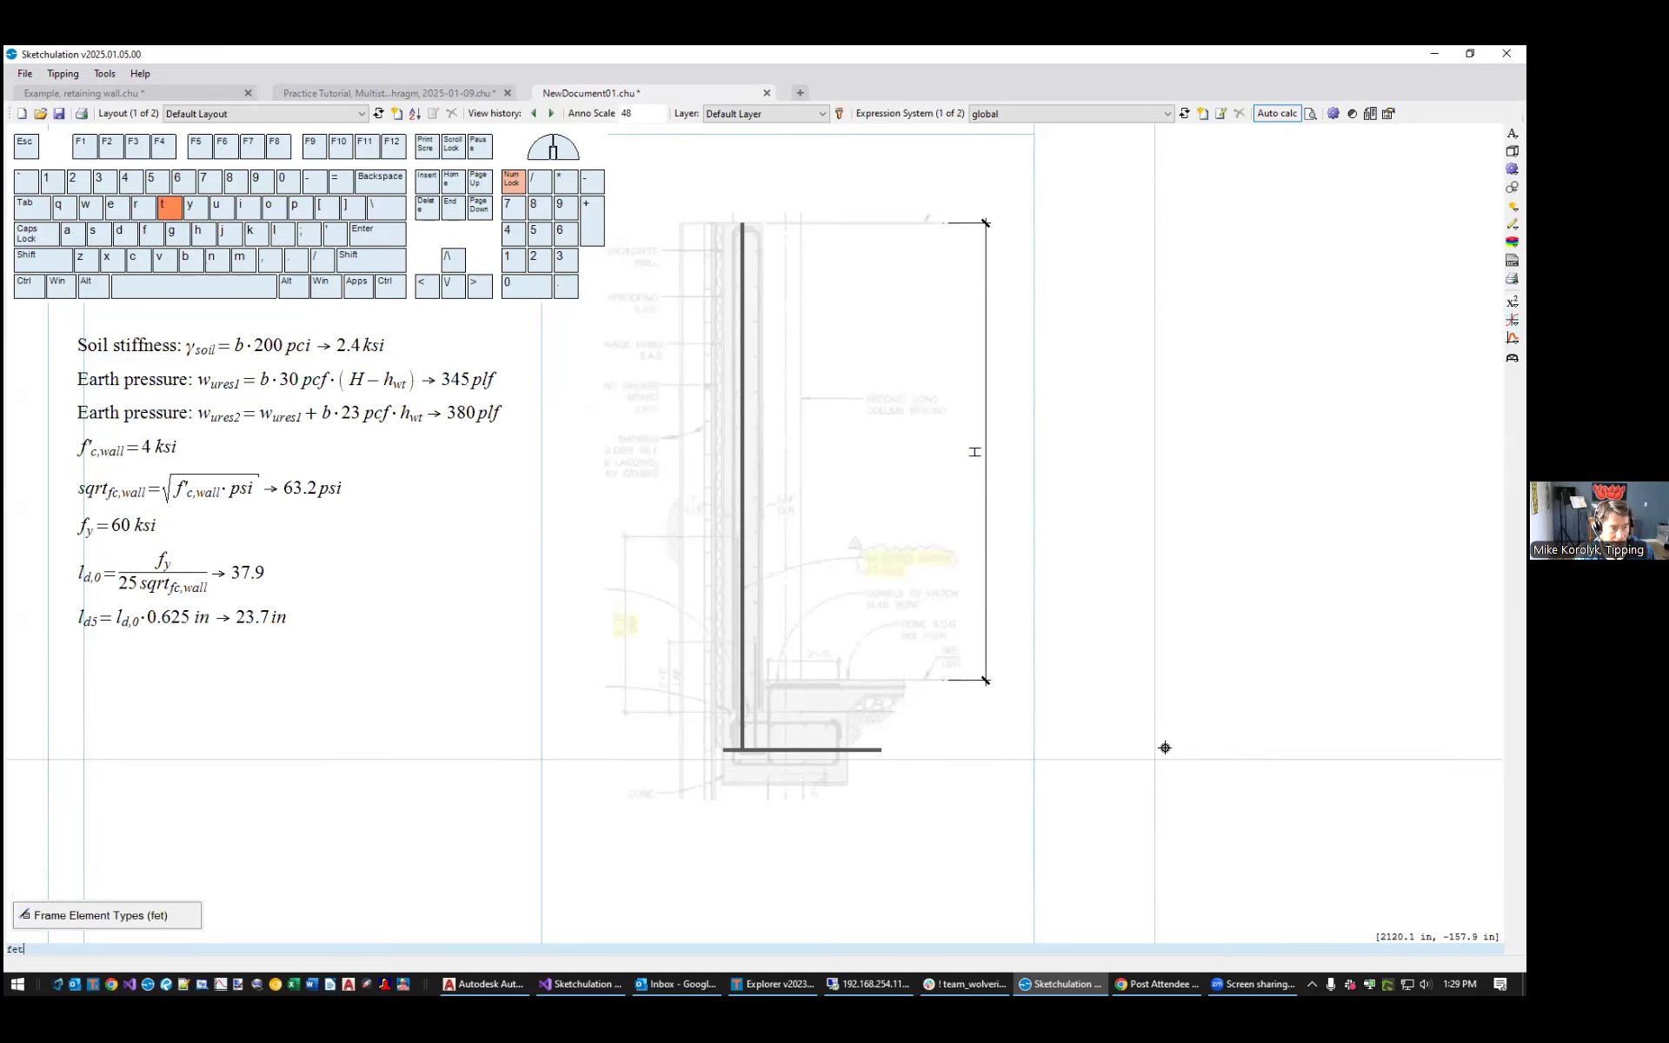
{"action": "key", "text": "Return"}
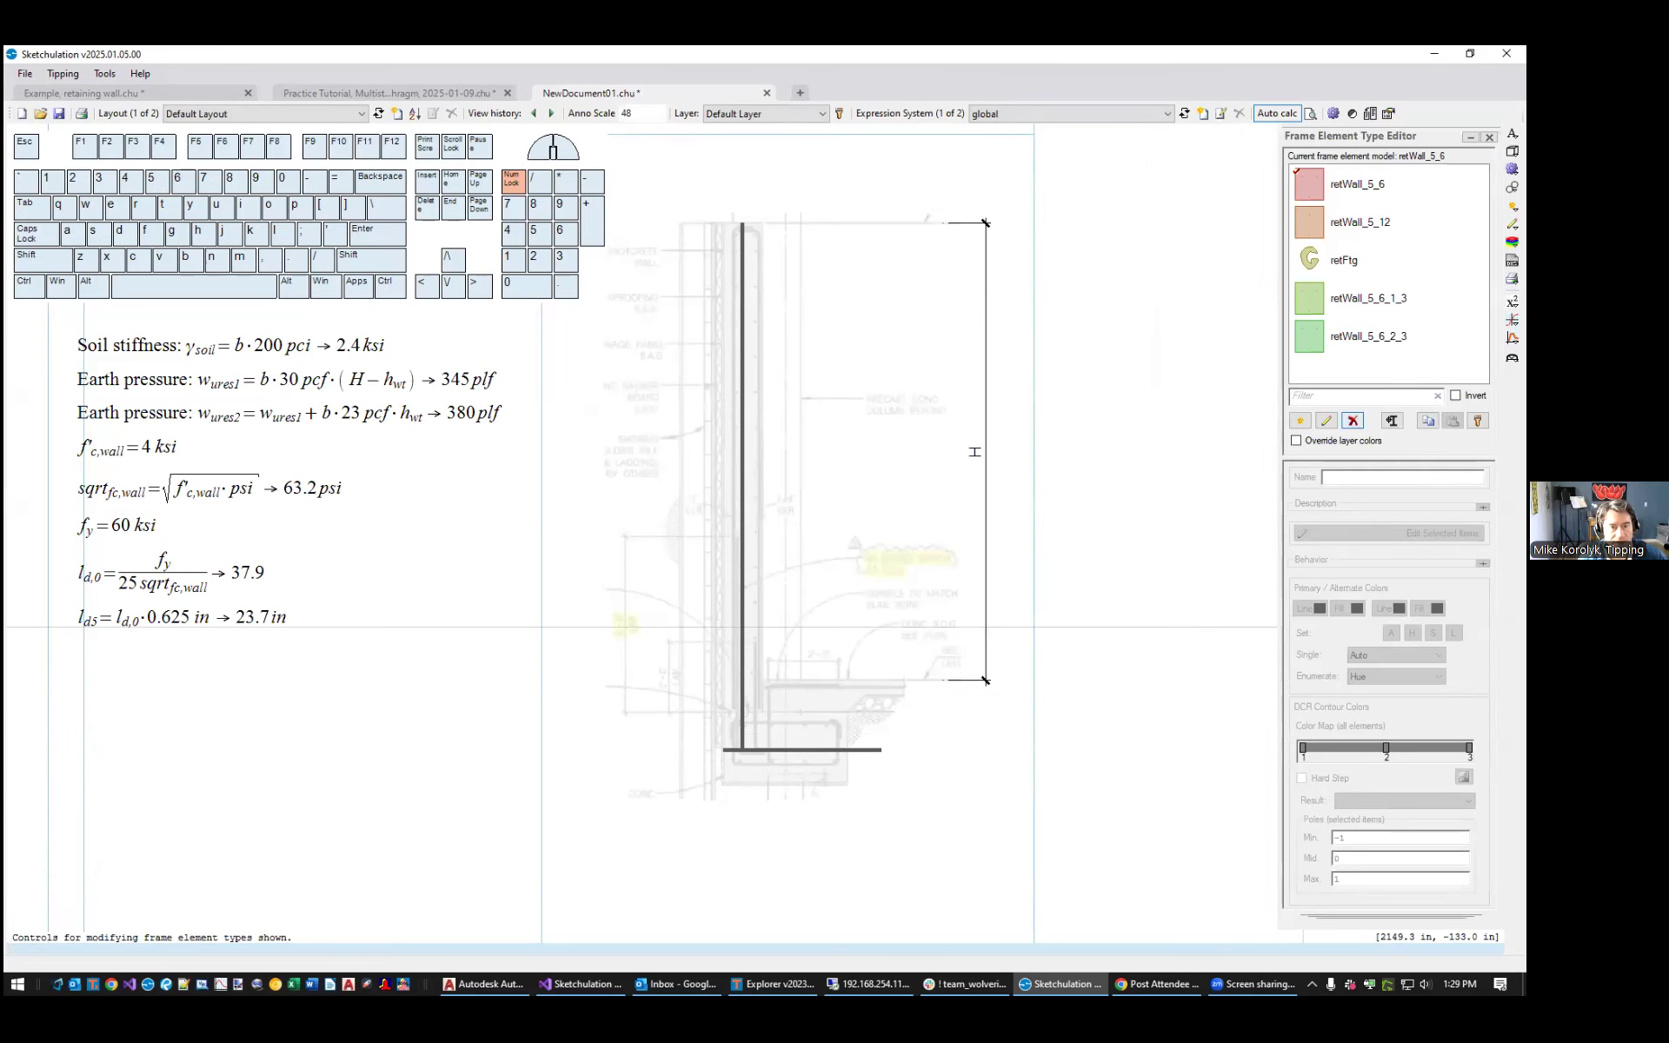
{"action": "left_click", "coordinate": [1295, 440]}
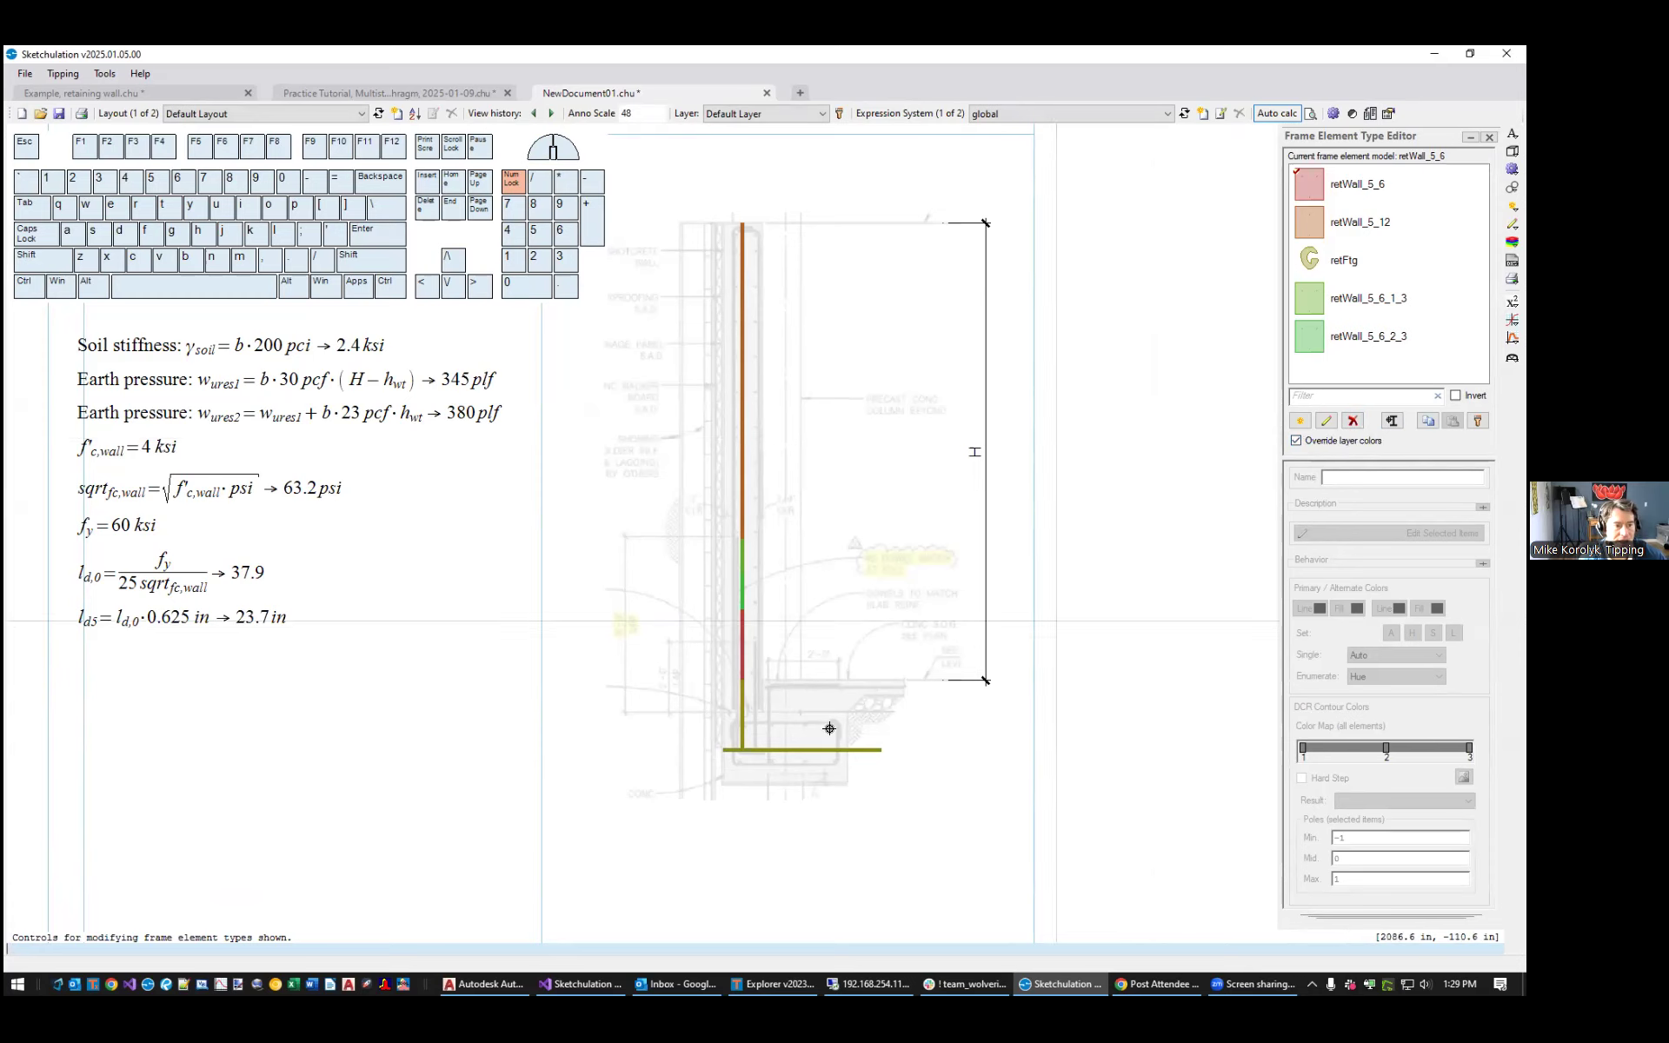
Review the generic section properties of the footing's retFtg element type and close them without changes
{"action": "scroll", "coordinate": [752, 726], "scroll_direction": "up", "scroll_amount": 2}
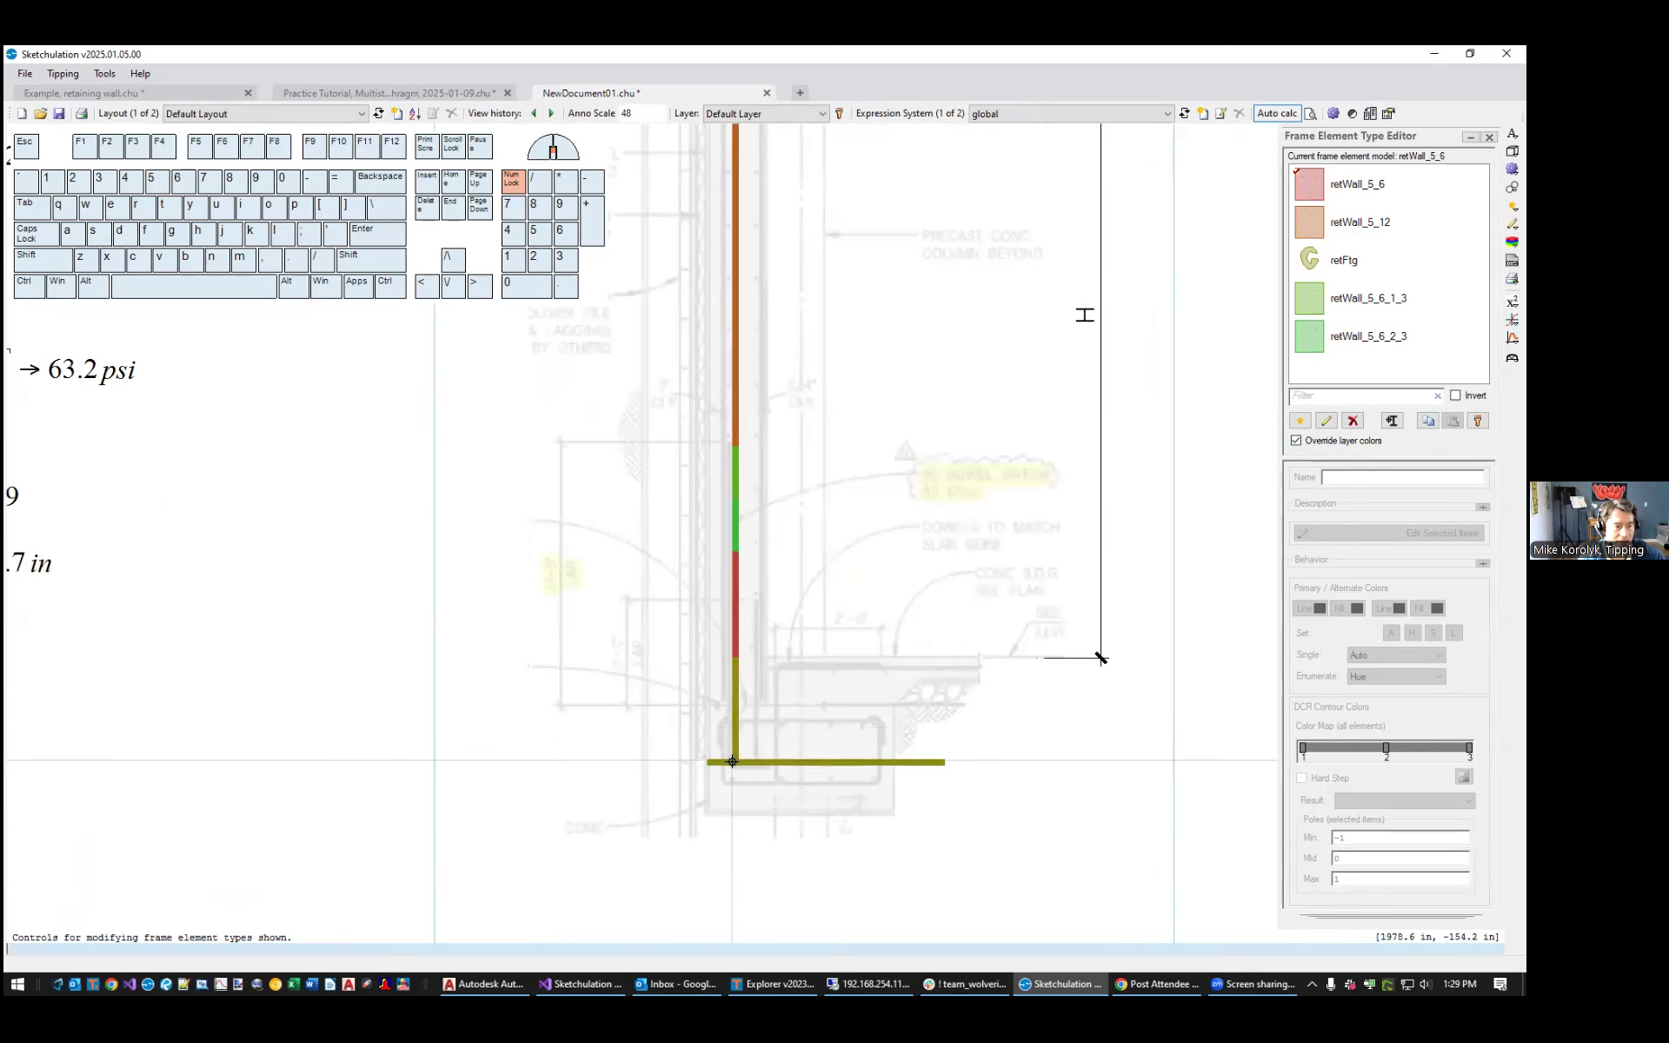
{"action": "left_click", "coordinate": [797, 764]}
{"action": "key", "text": "Escape"}
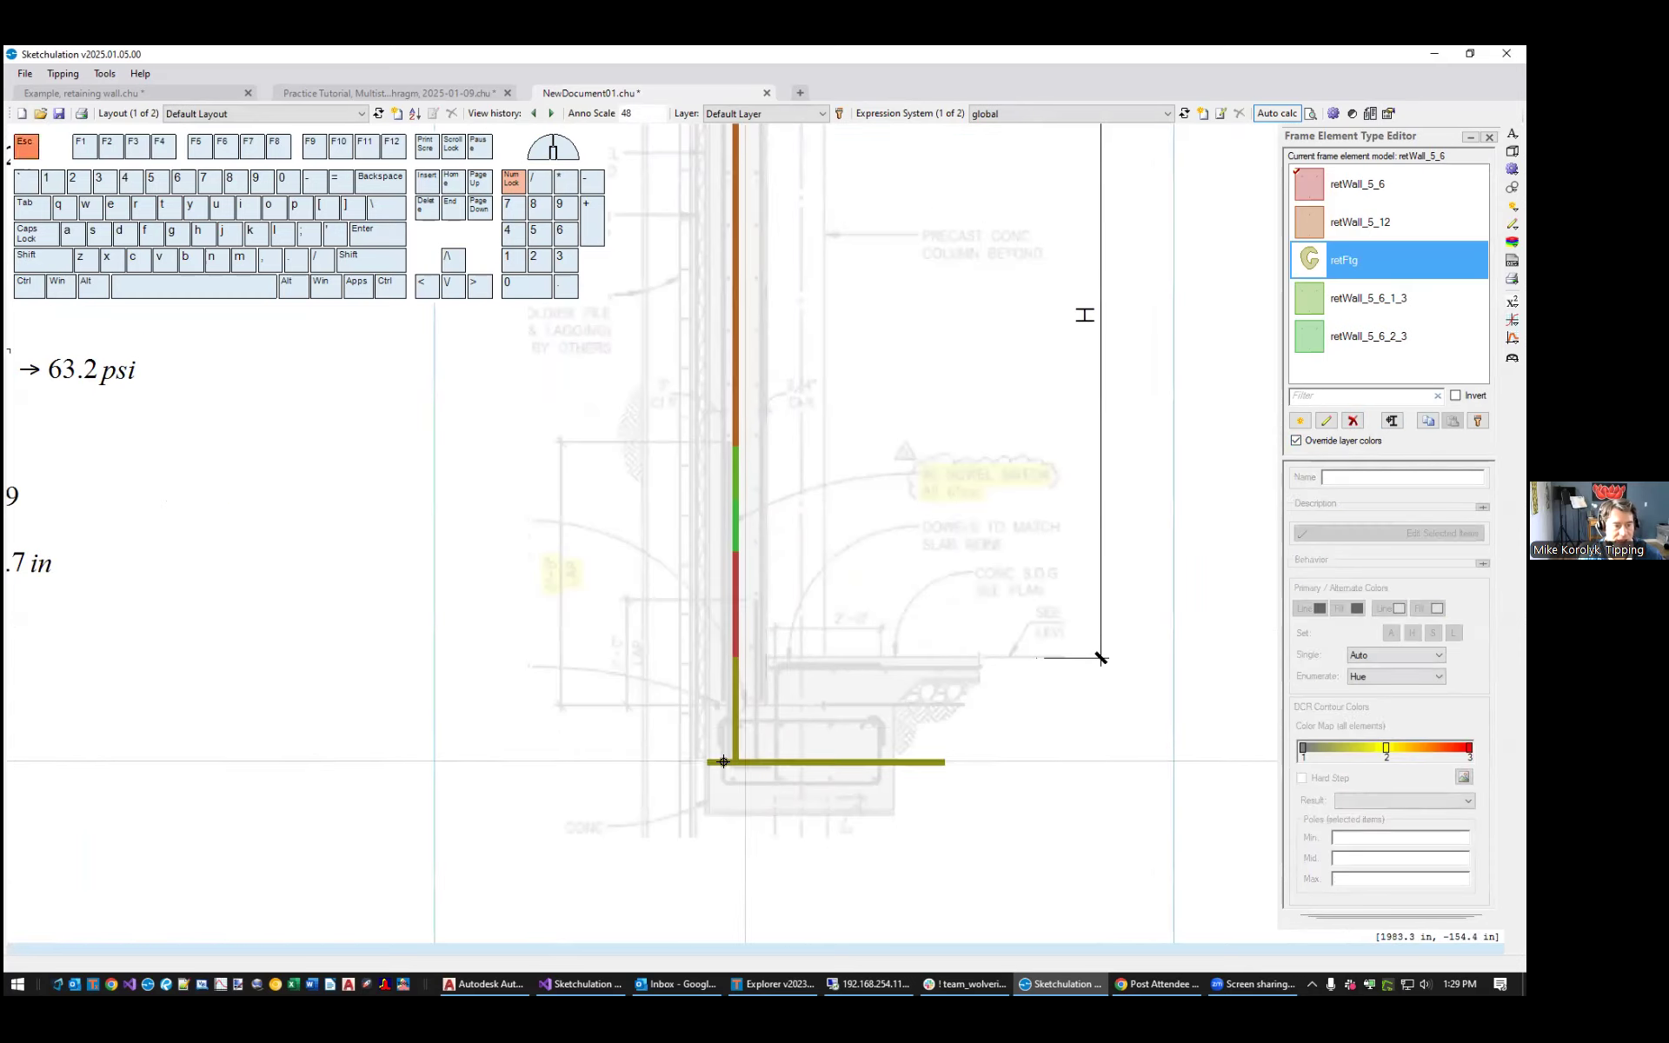
{"action": "double_click", "coordinate": [1357, 264]}
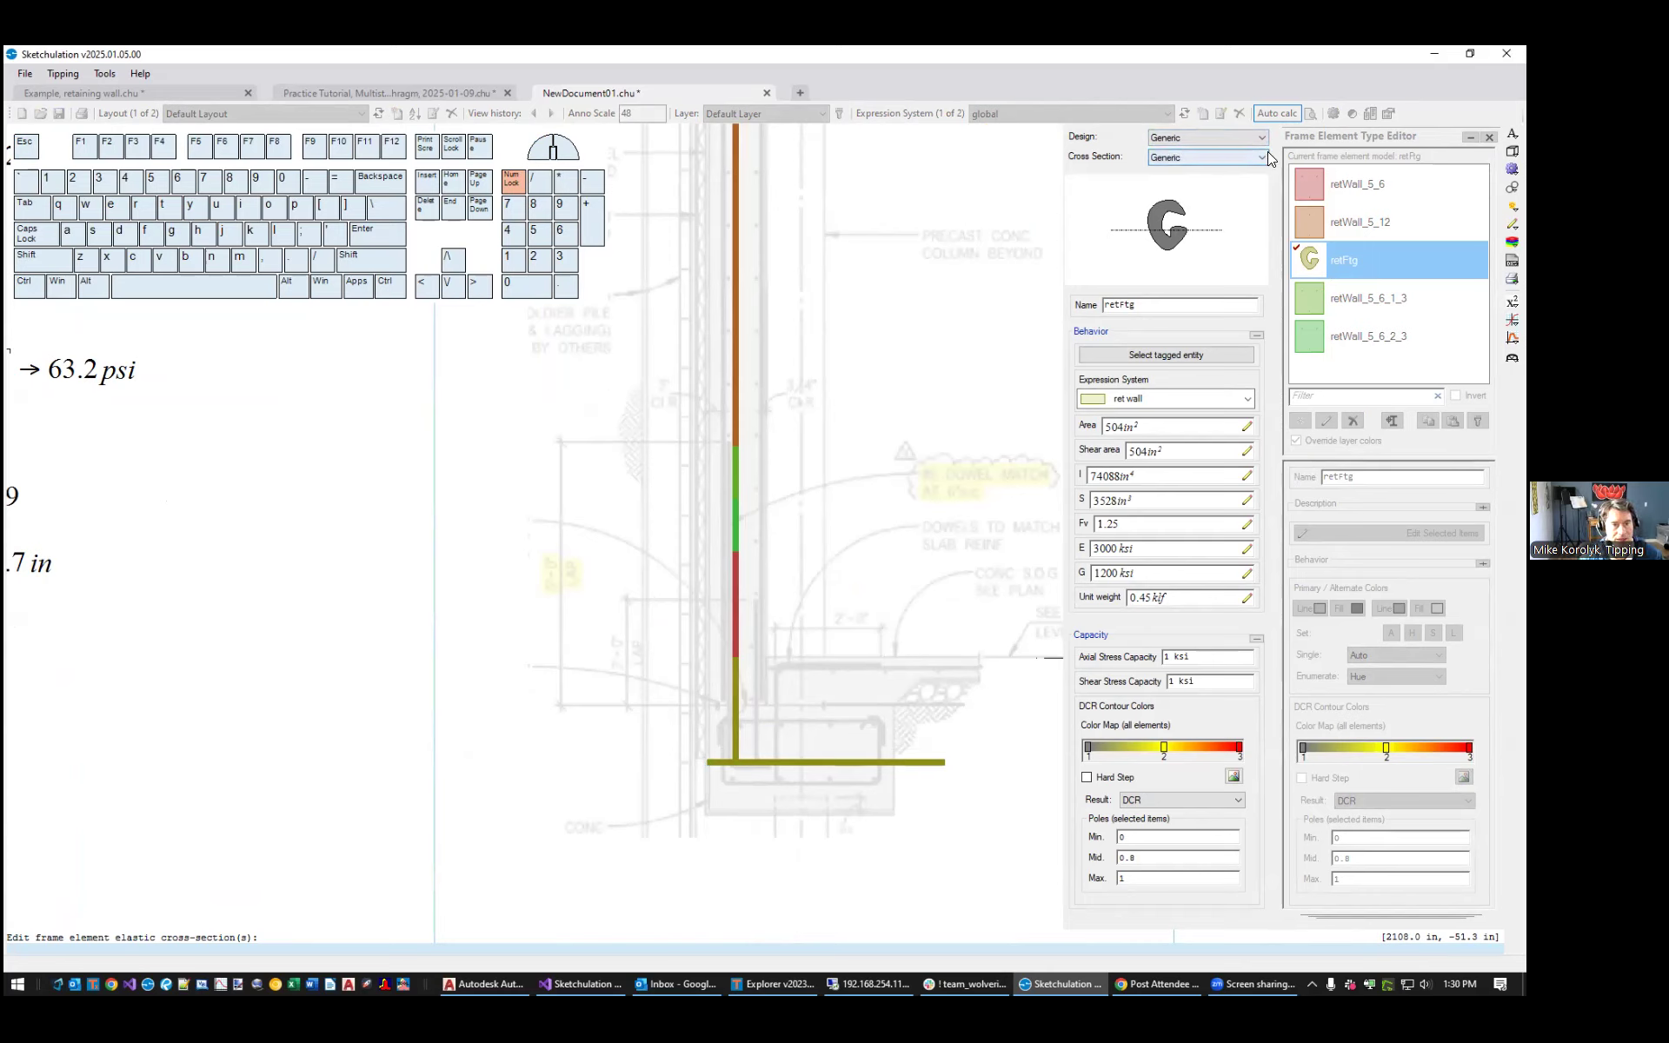
{"action": "left_click", "coordinate": [961, 327]}
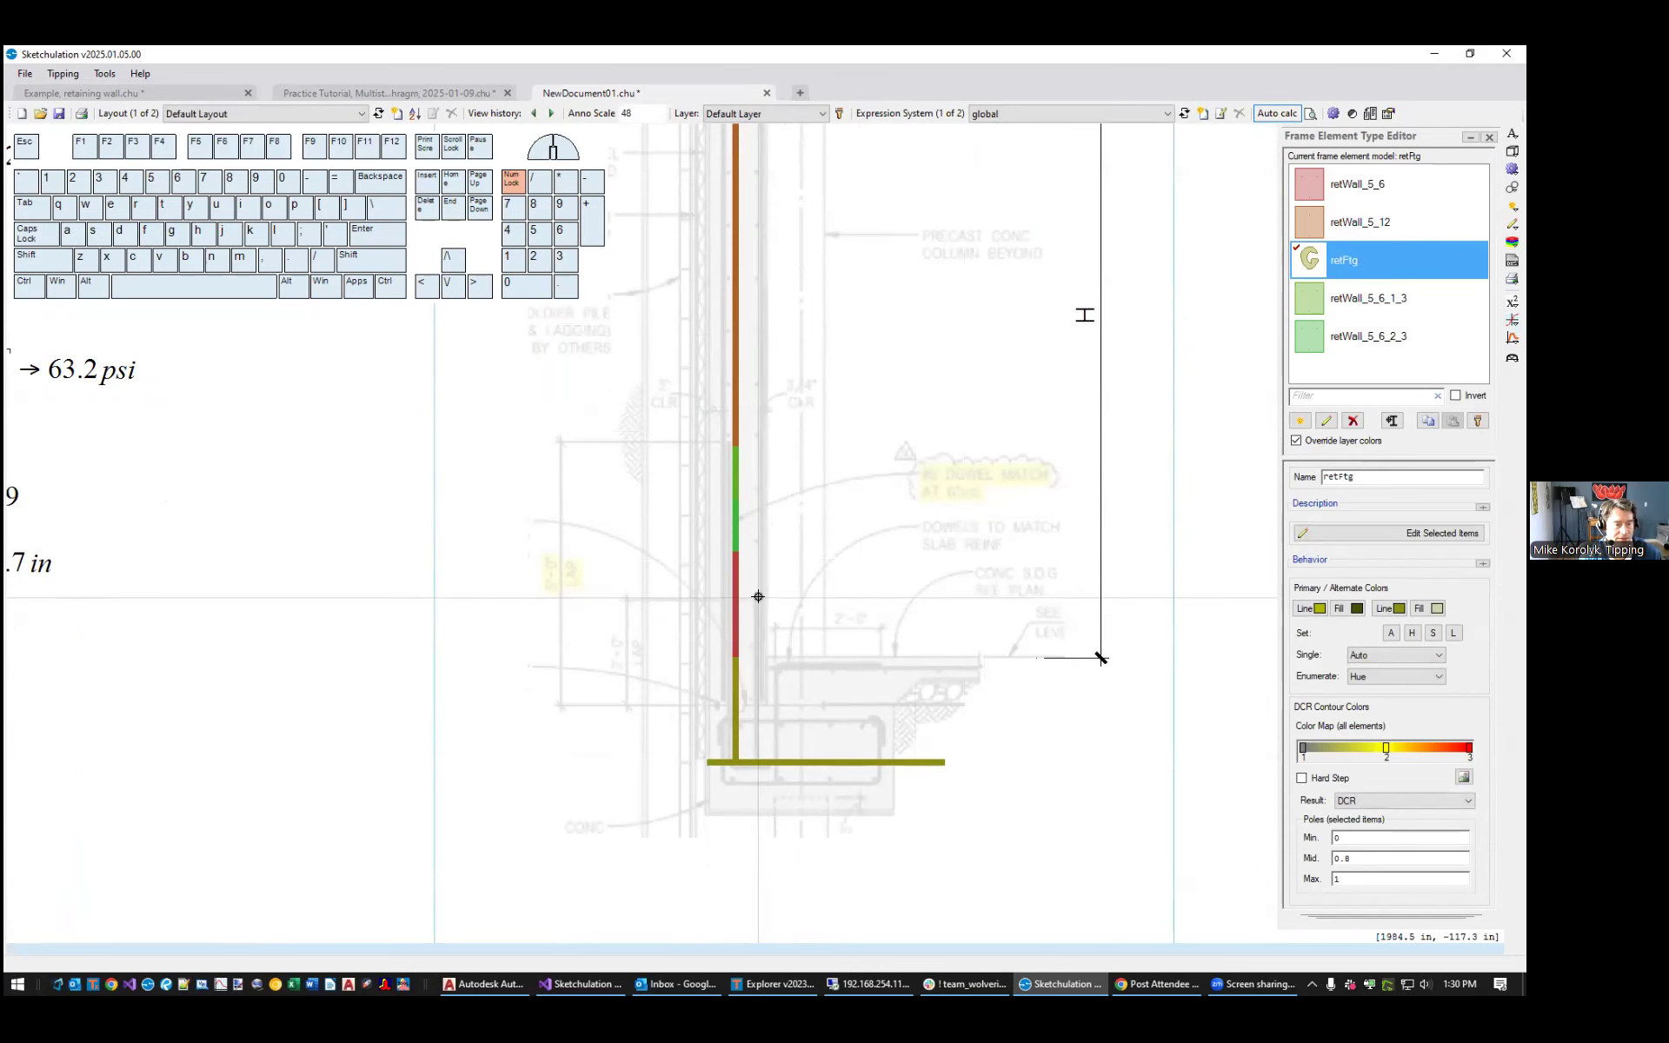
Check which element type each wall segment above the footing uses, then clear the selection and close the frame element type editor
{"action": "left_click", "coordinate": [734, 628]}
{"action": "left_click", "coordinate": [734, 517]}
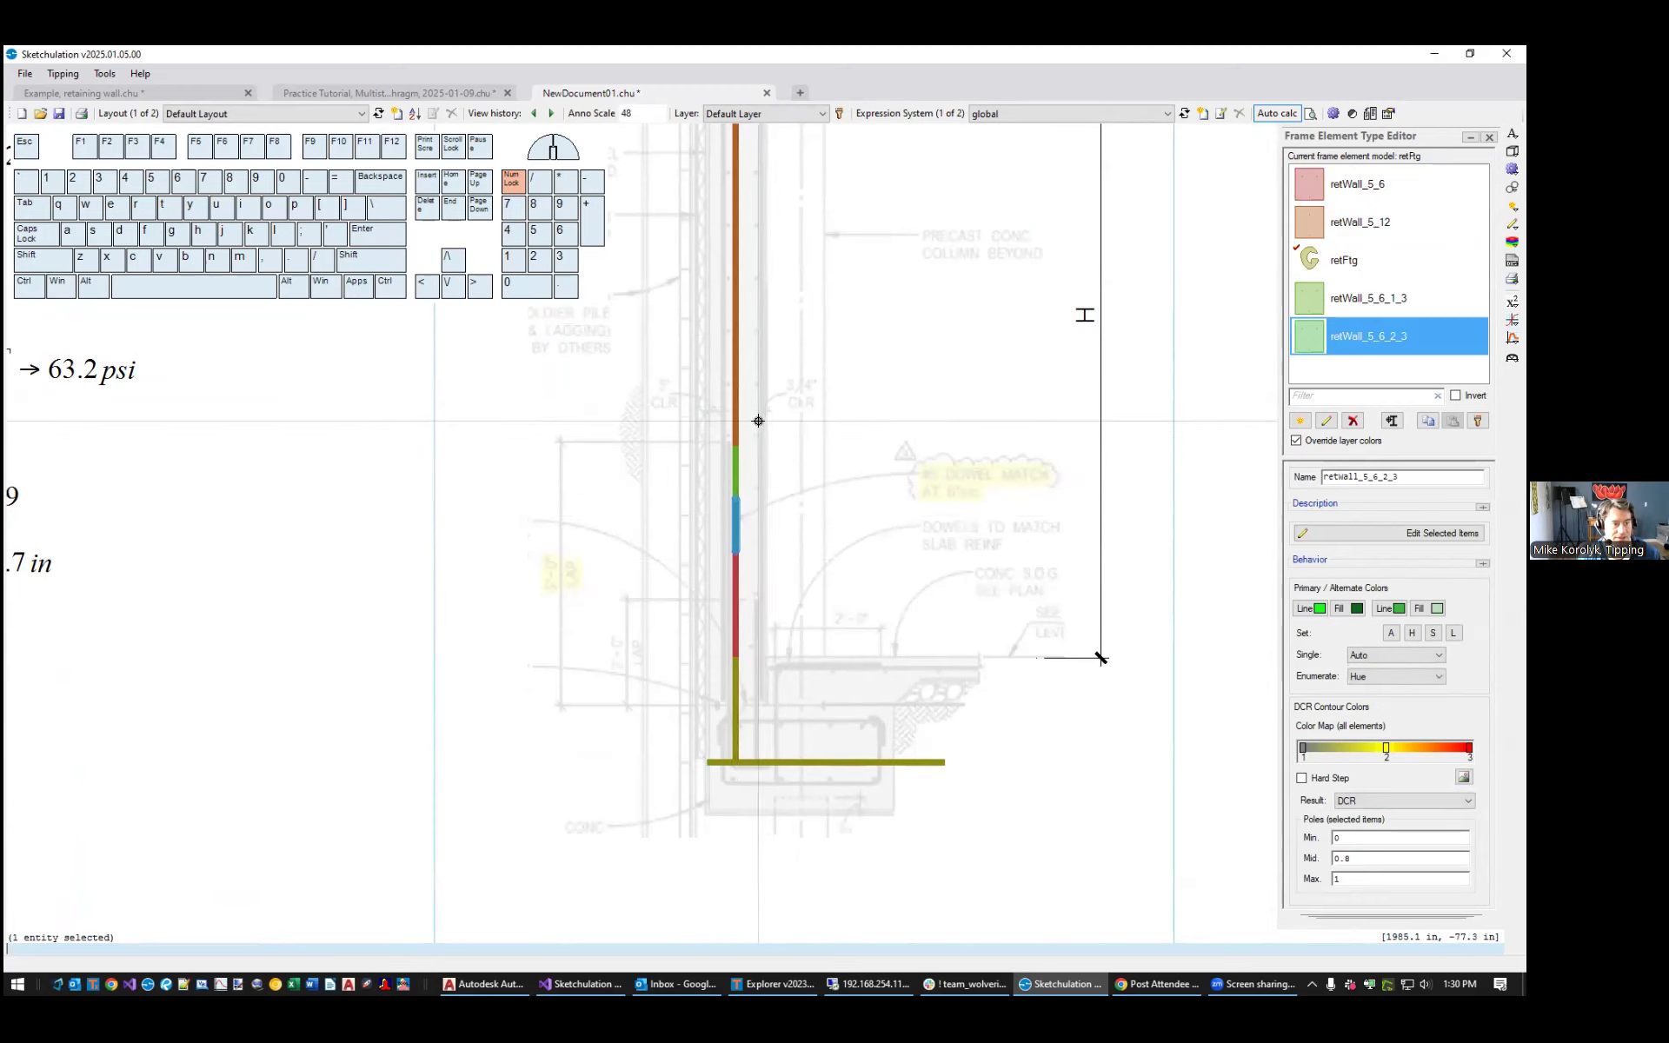
{"action": "left_click", "coordinate": [735, 478]}
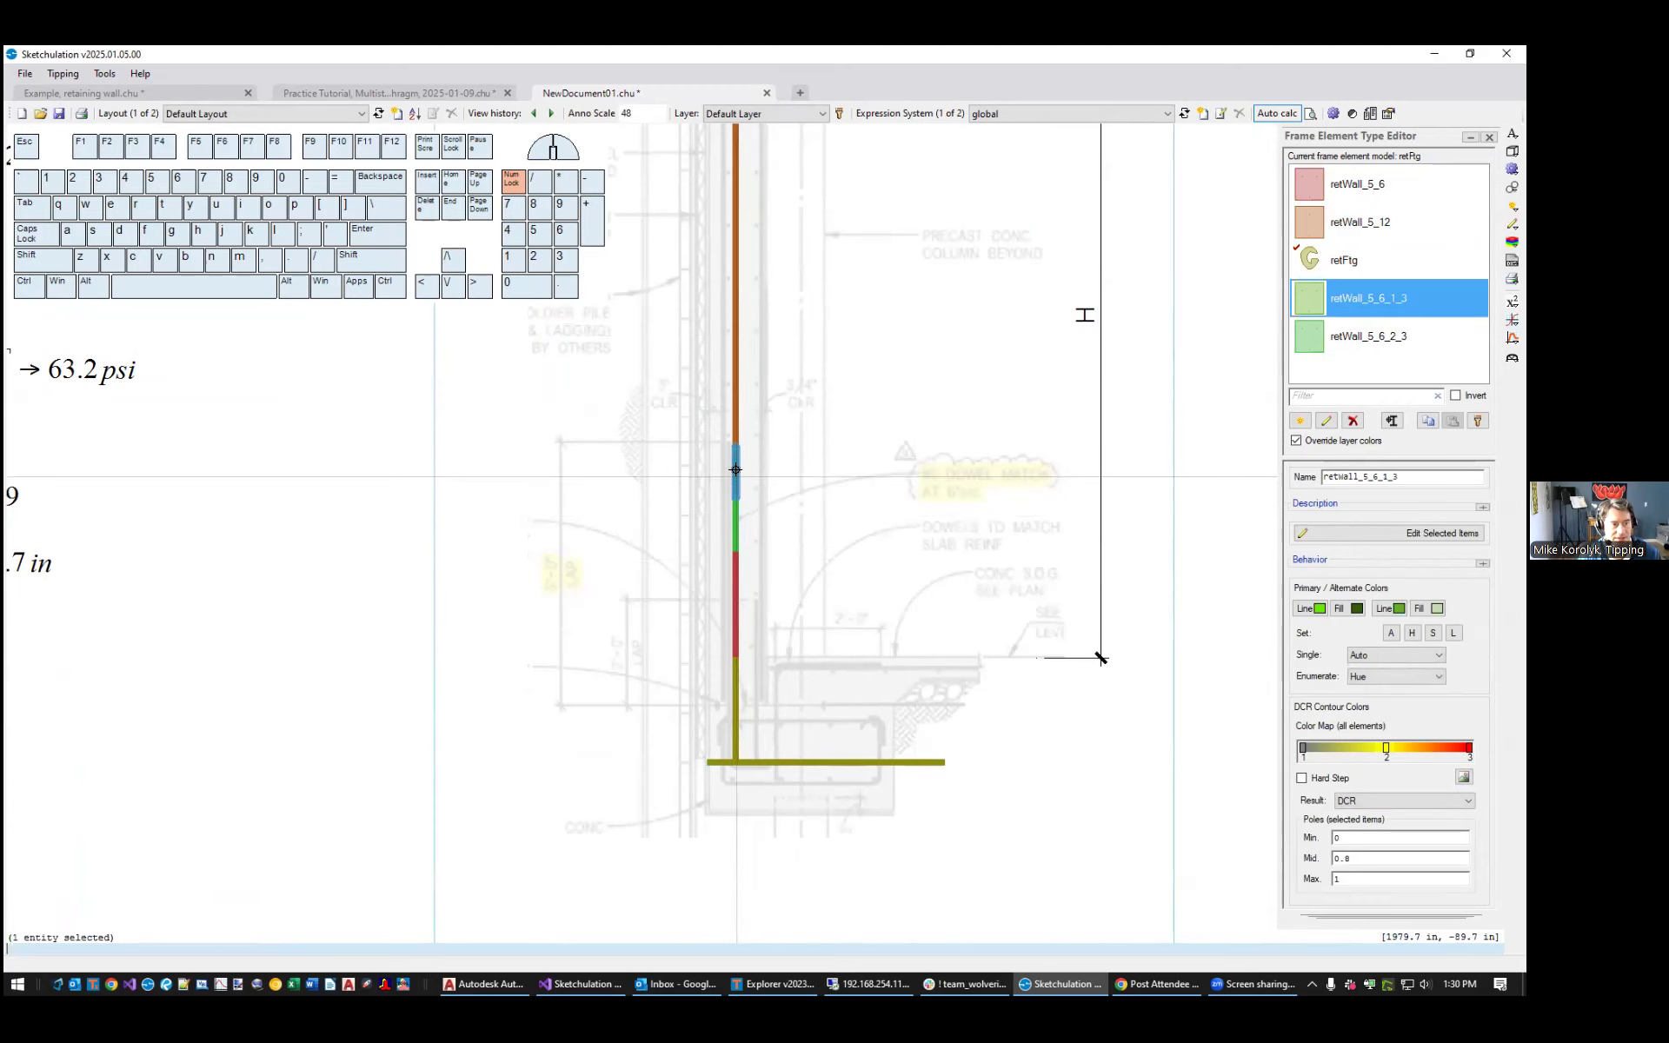
{"action": "left_click", "coordinate": [735, 428]}
{"action": "scroll", "coordinate": [756, 435], "scroll_direction": "down", "scroll_amount": 3}
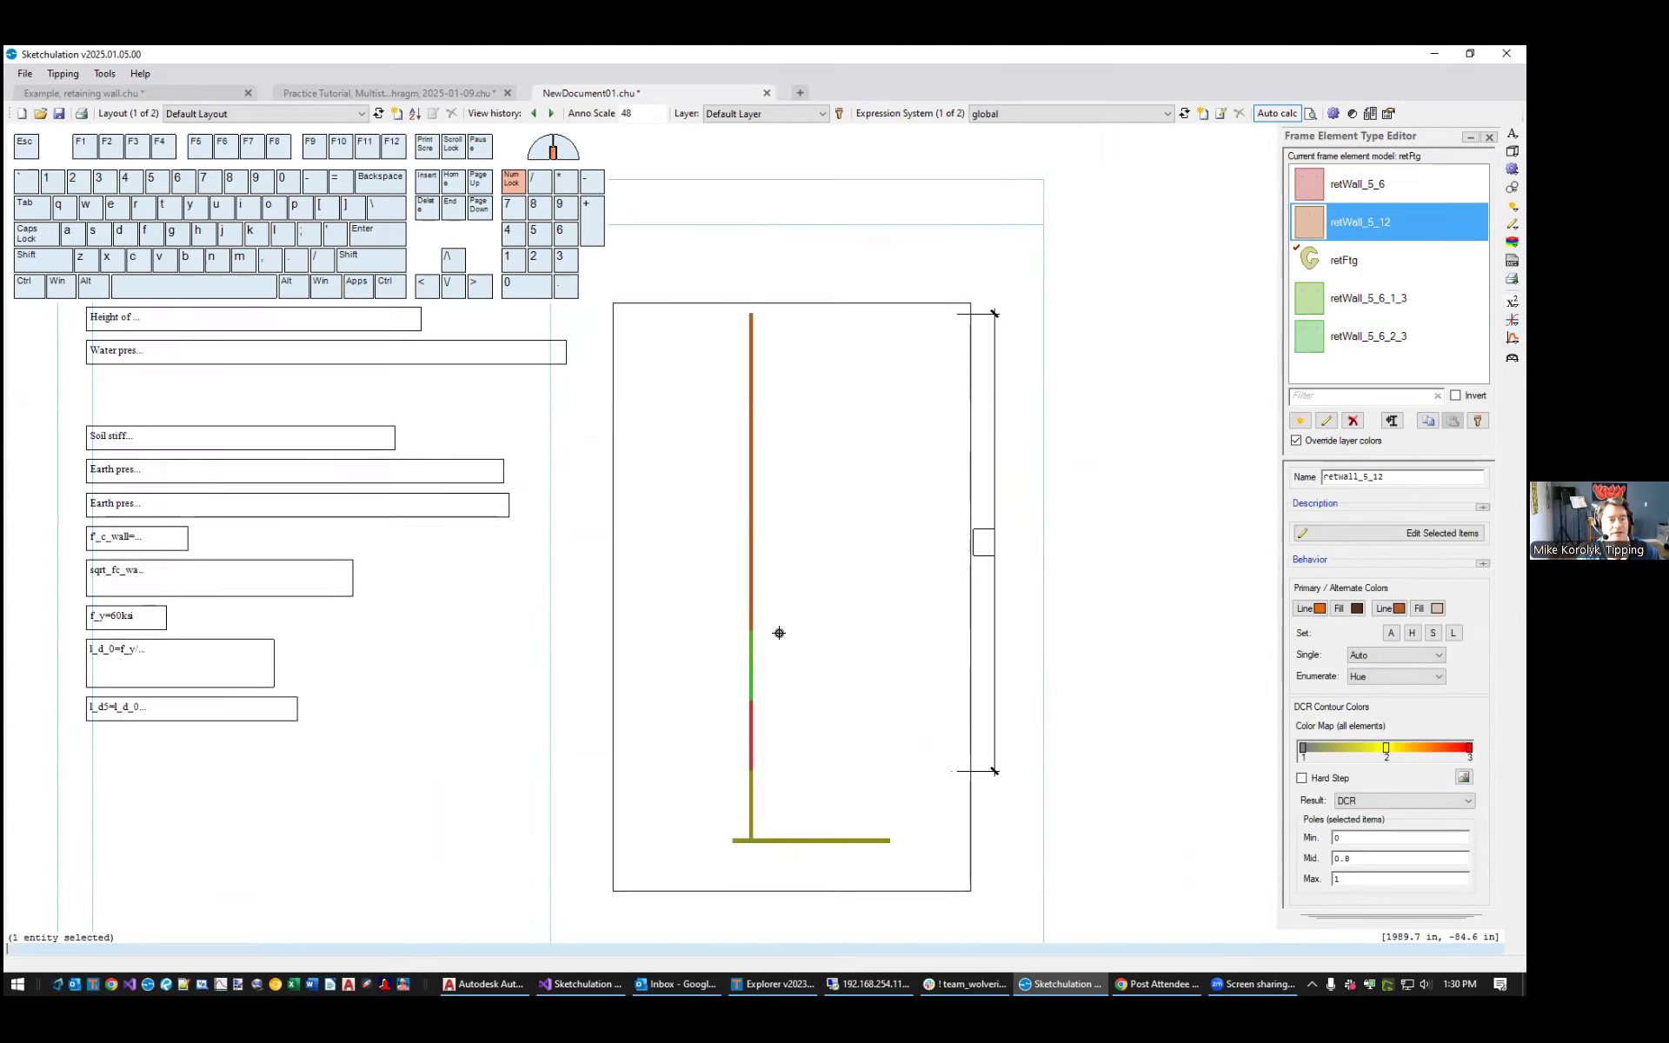
{"action": "middle_click_drag", "start_coordinate": [1220, 676], "coordinate": [1259, 608]}
{"action": "key", "text": "Escape"}
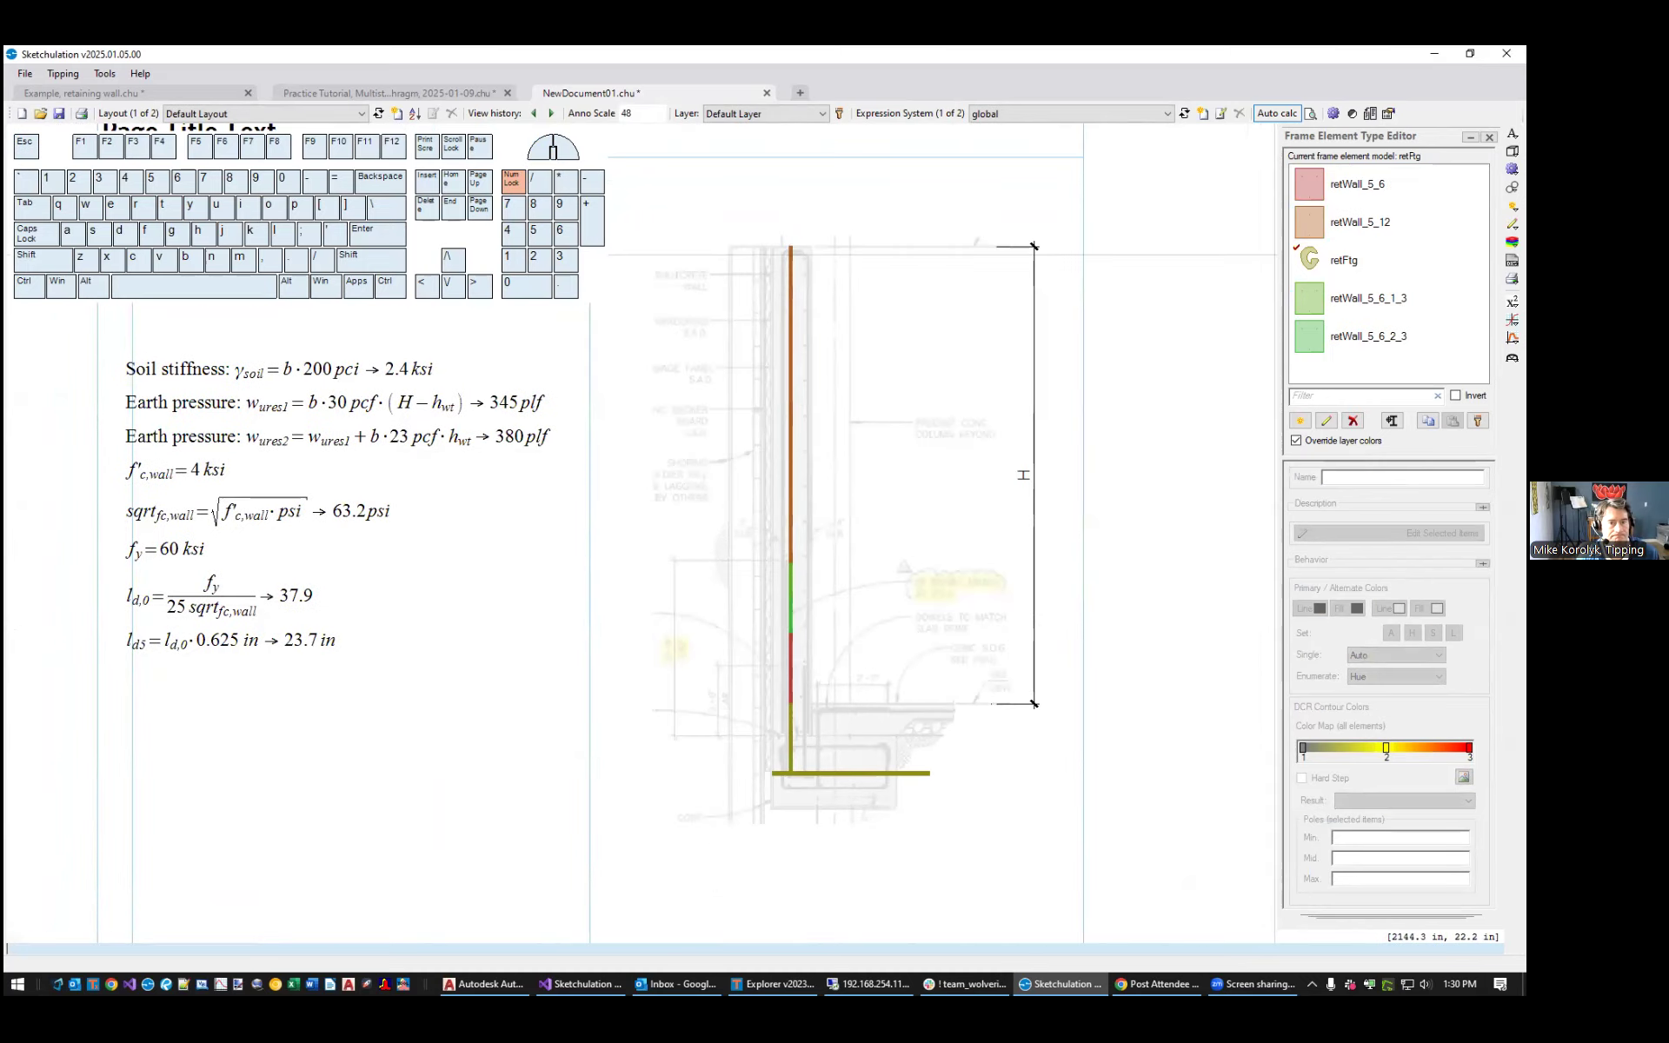
{"action": "left_click", "coordinate": [1488, 137], "text": "ctrl"}
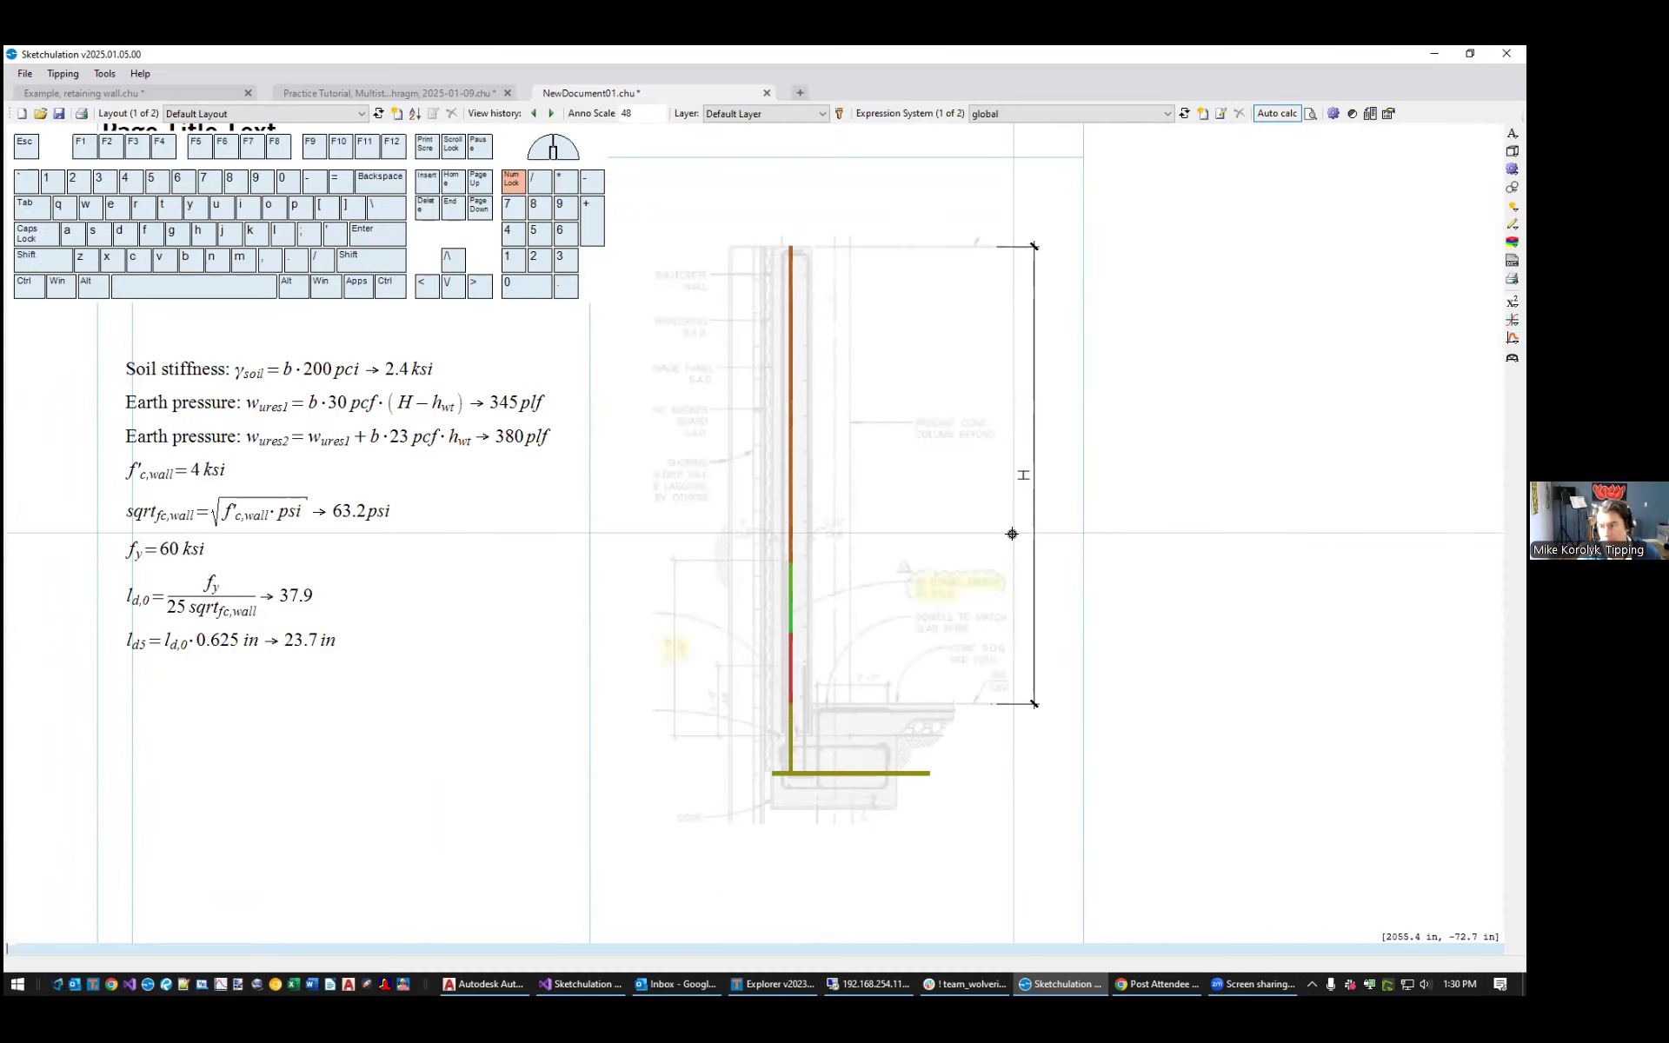
Reopen the frame element type editor with the retaining wall model in view
{"action": "scroll", "coordinate": [986, 634], "scroll_direction": "down", "scroll_amount": 2}
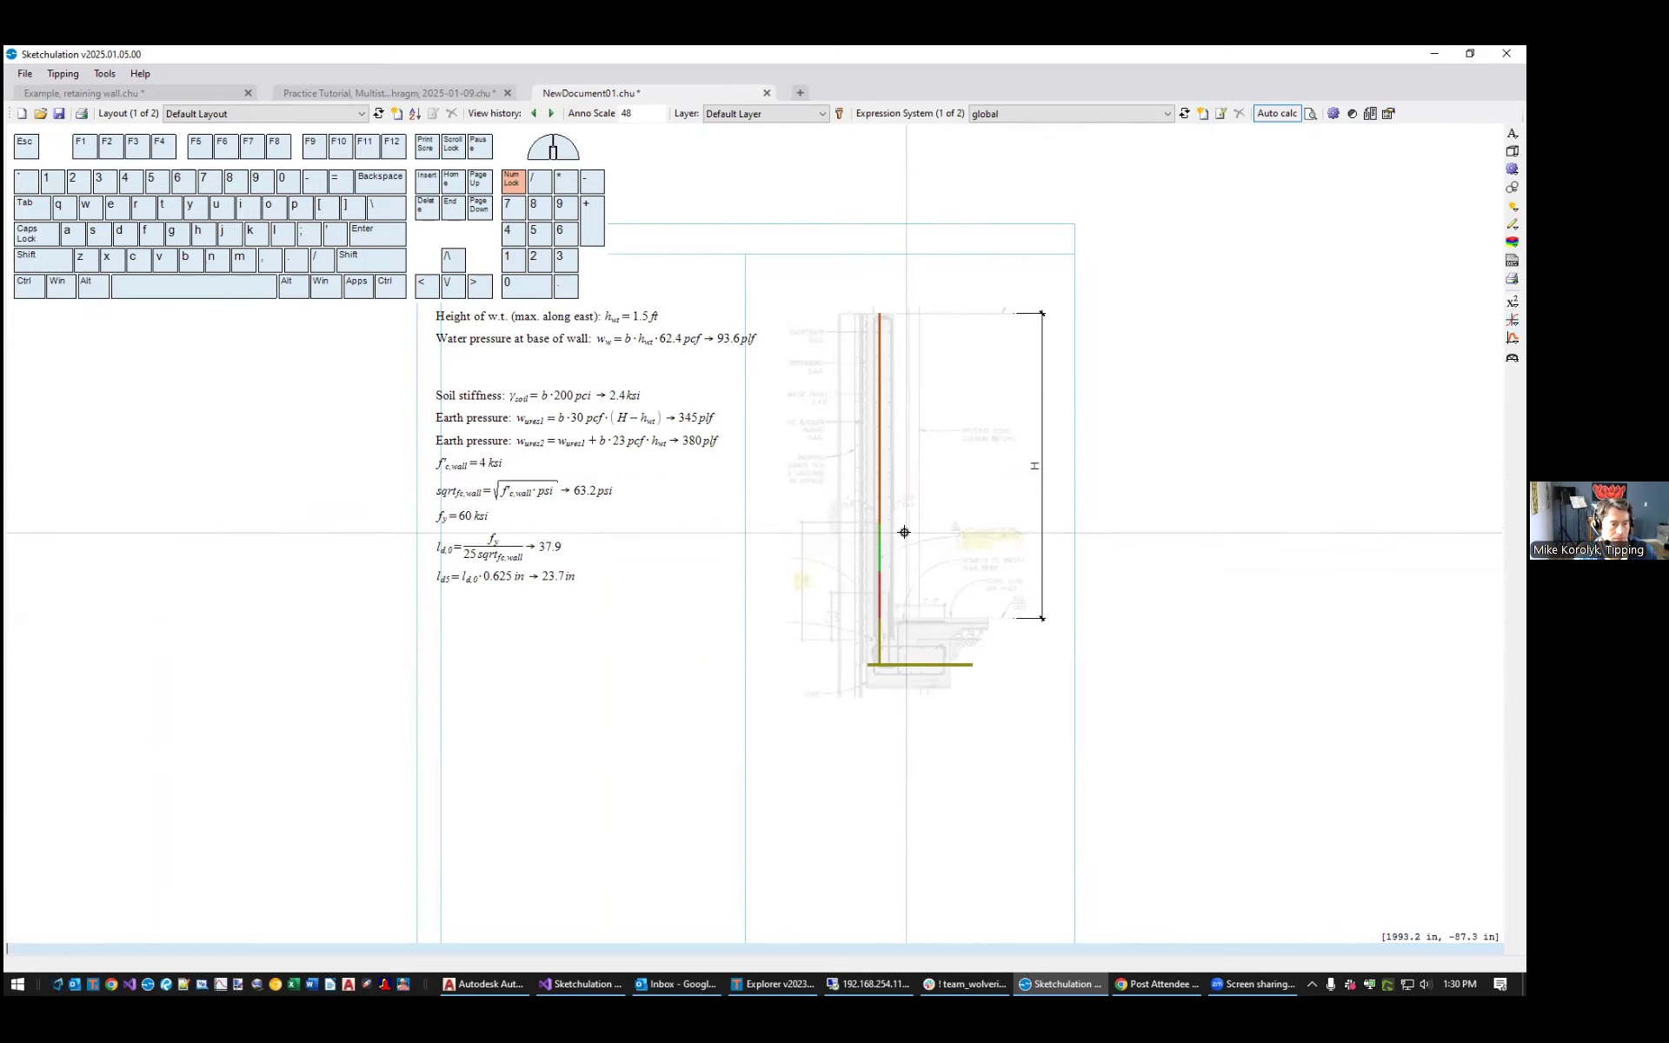
{"action": "scroll", "coordinate": [902, 529], "scroll_direction": "up", "scroll_amount": 2}
{"action": "scroll", "coordinate": [1007, 480], "scroll_direction": "down", "scroll_amount": 2}
{"action": "type", "text": "fet"}
{"action": "key", "text": "Return"}
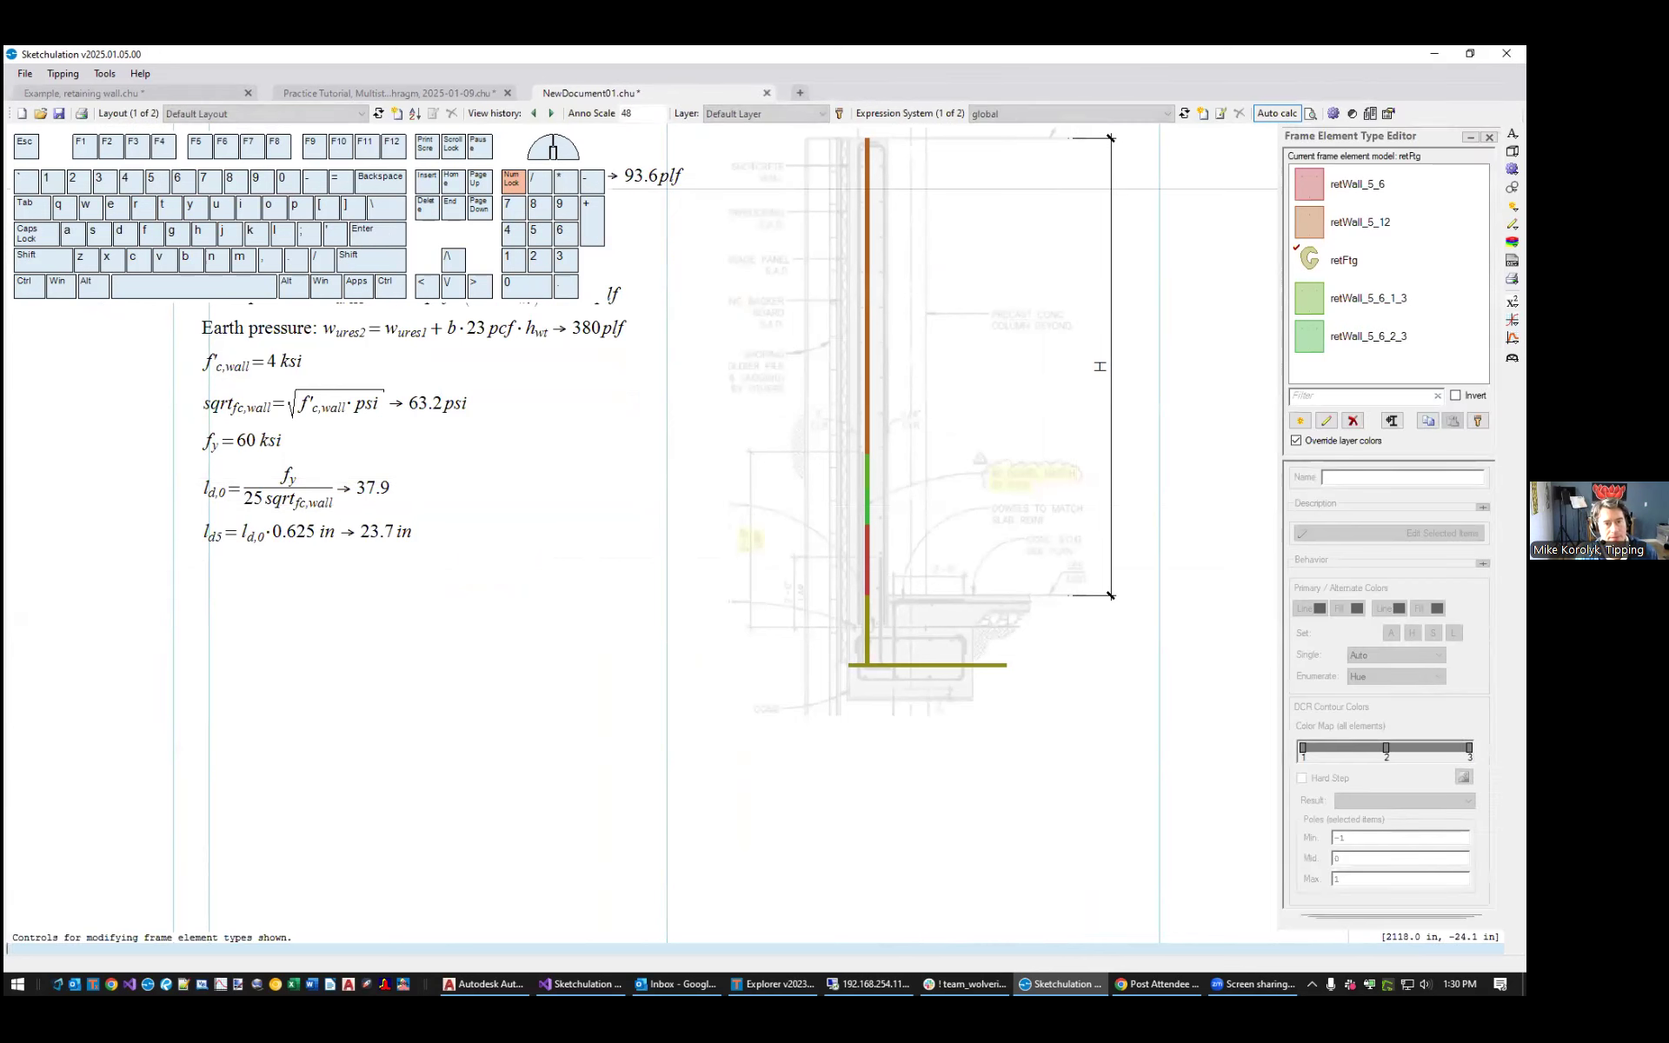
Examine the meshed cross section, behavior and capacity properties of the retWall_5_6 element type, then close them
{"action": "double_click", "coordinate": [1321, 192]}
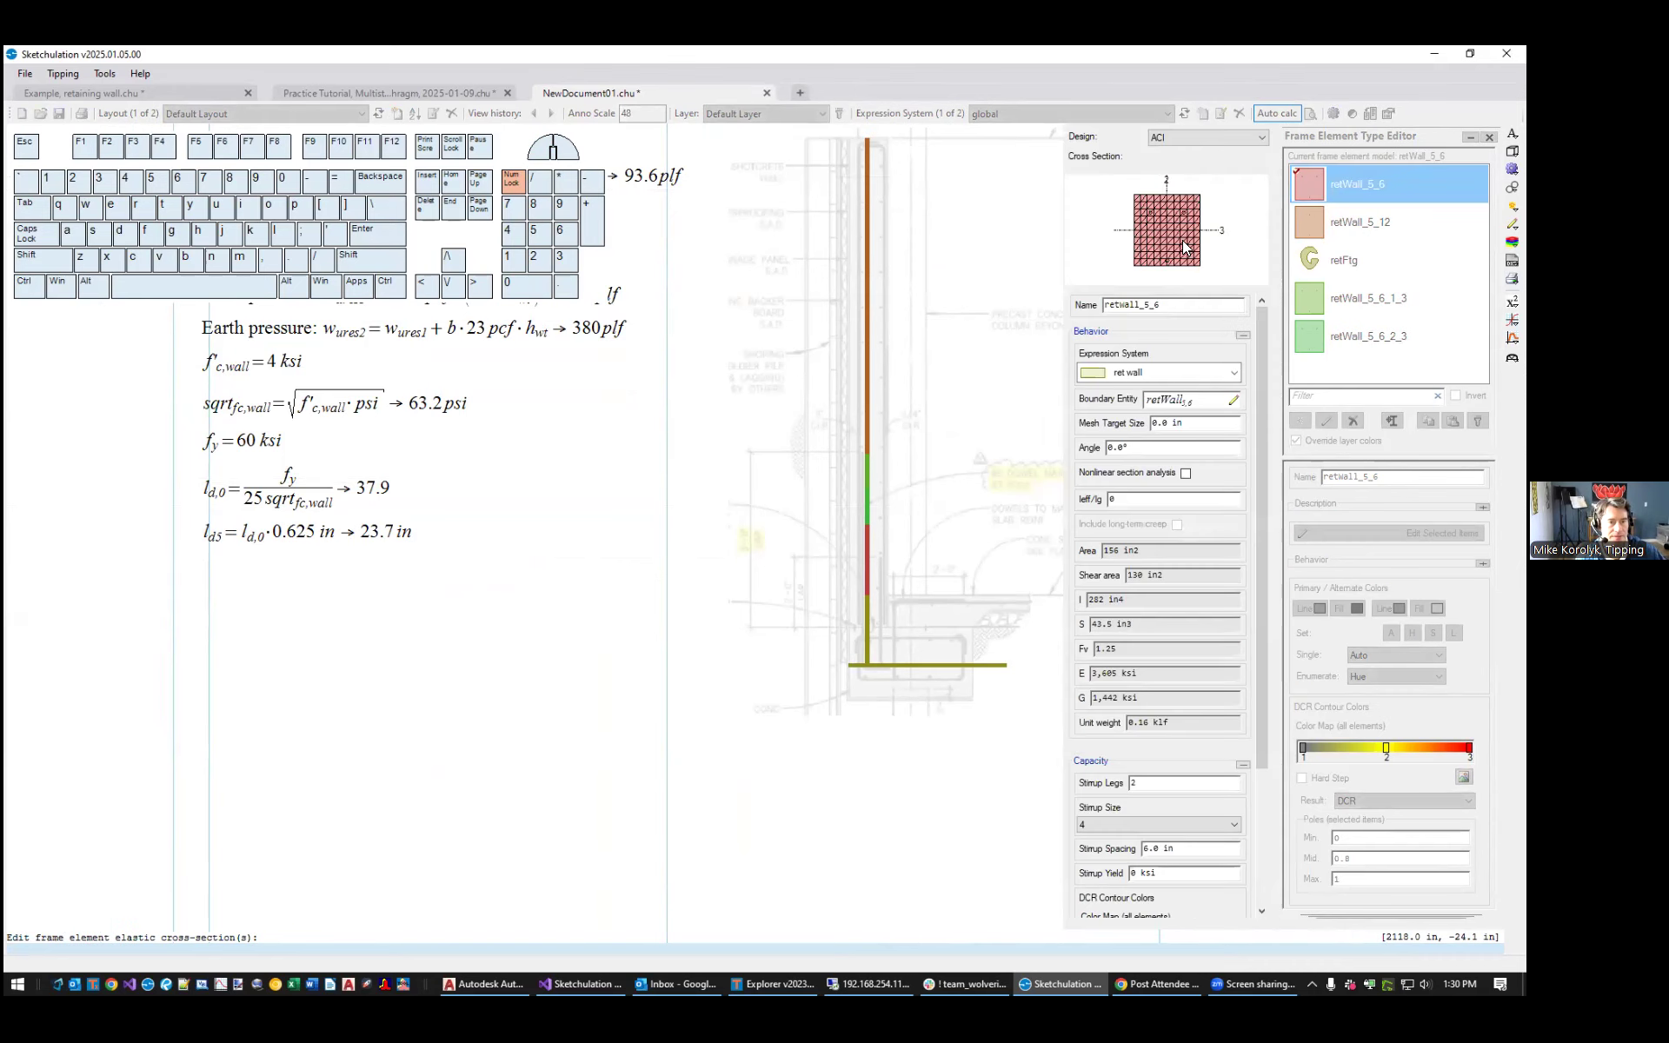
{"action": "middle_click_drag", "start_coordinate": [1161, 219], "coordinate": [1138, 194]}
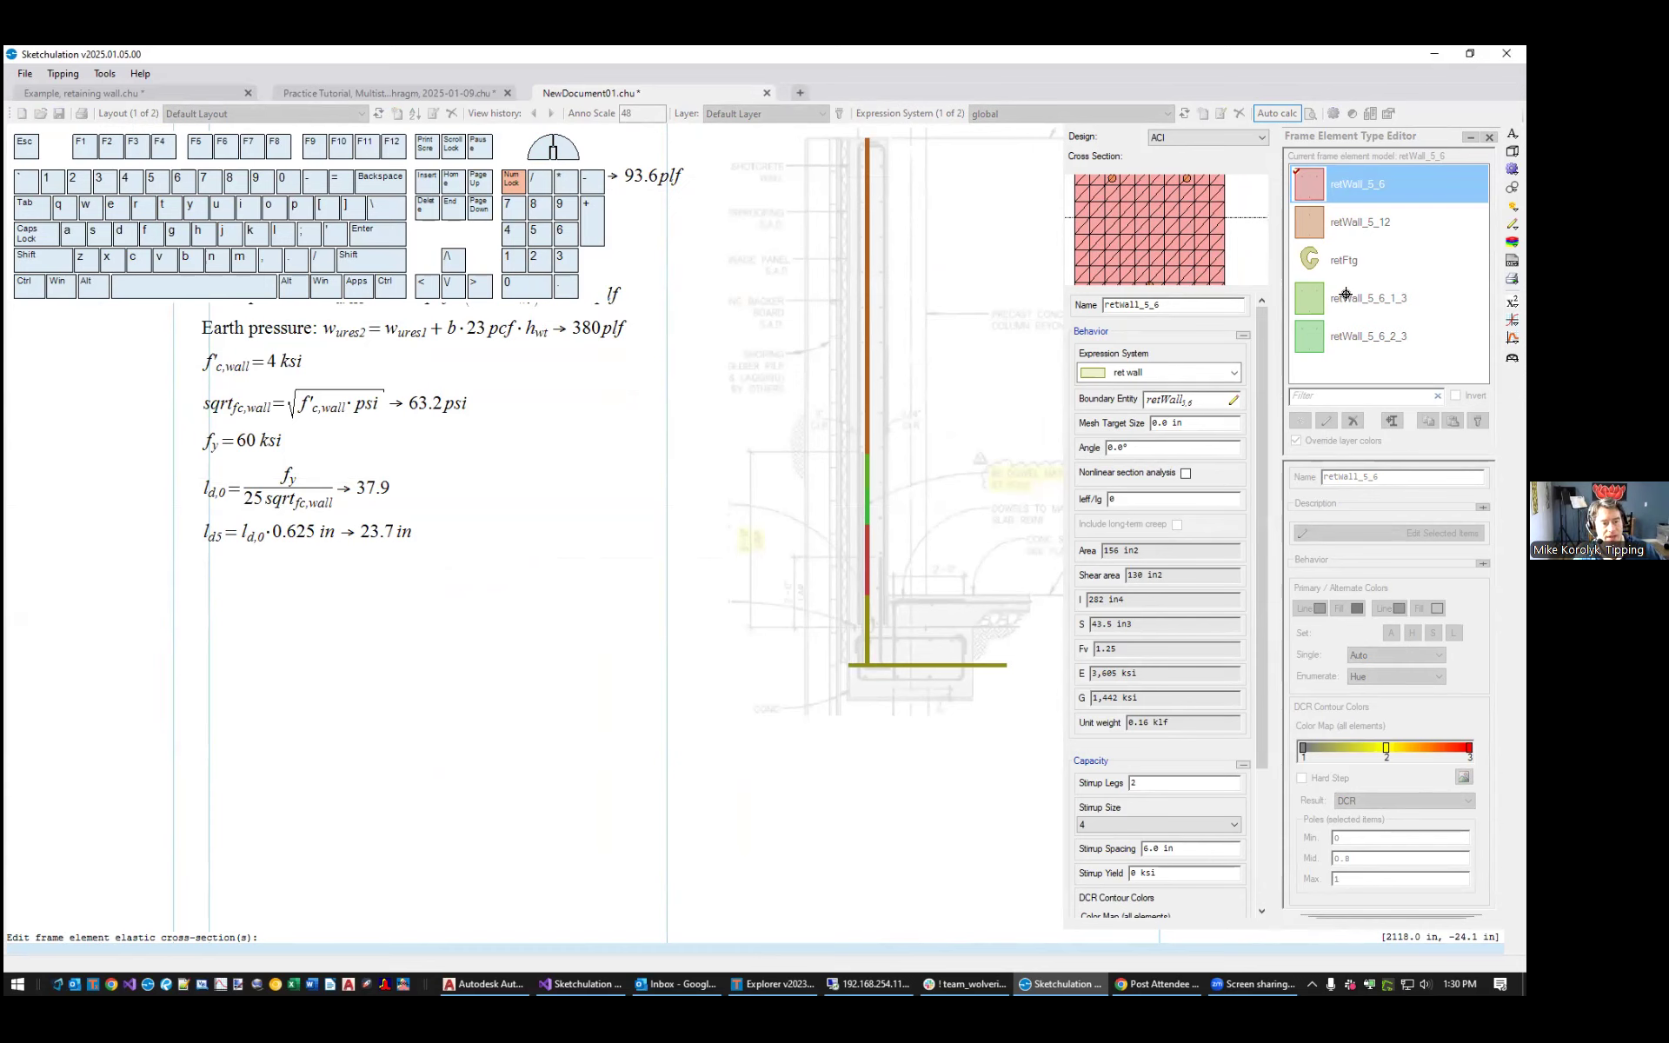
{"action": "mouse_move", "coordinate": [1261, 608]}
{"action": "left_mouse_down"}
{"action": "mouse_move", "coordinate": [1260, 692]}
{"action": "mouse_move", "coordinate": [1267, 605]}
{"action": "left_mouse_up"}
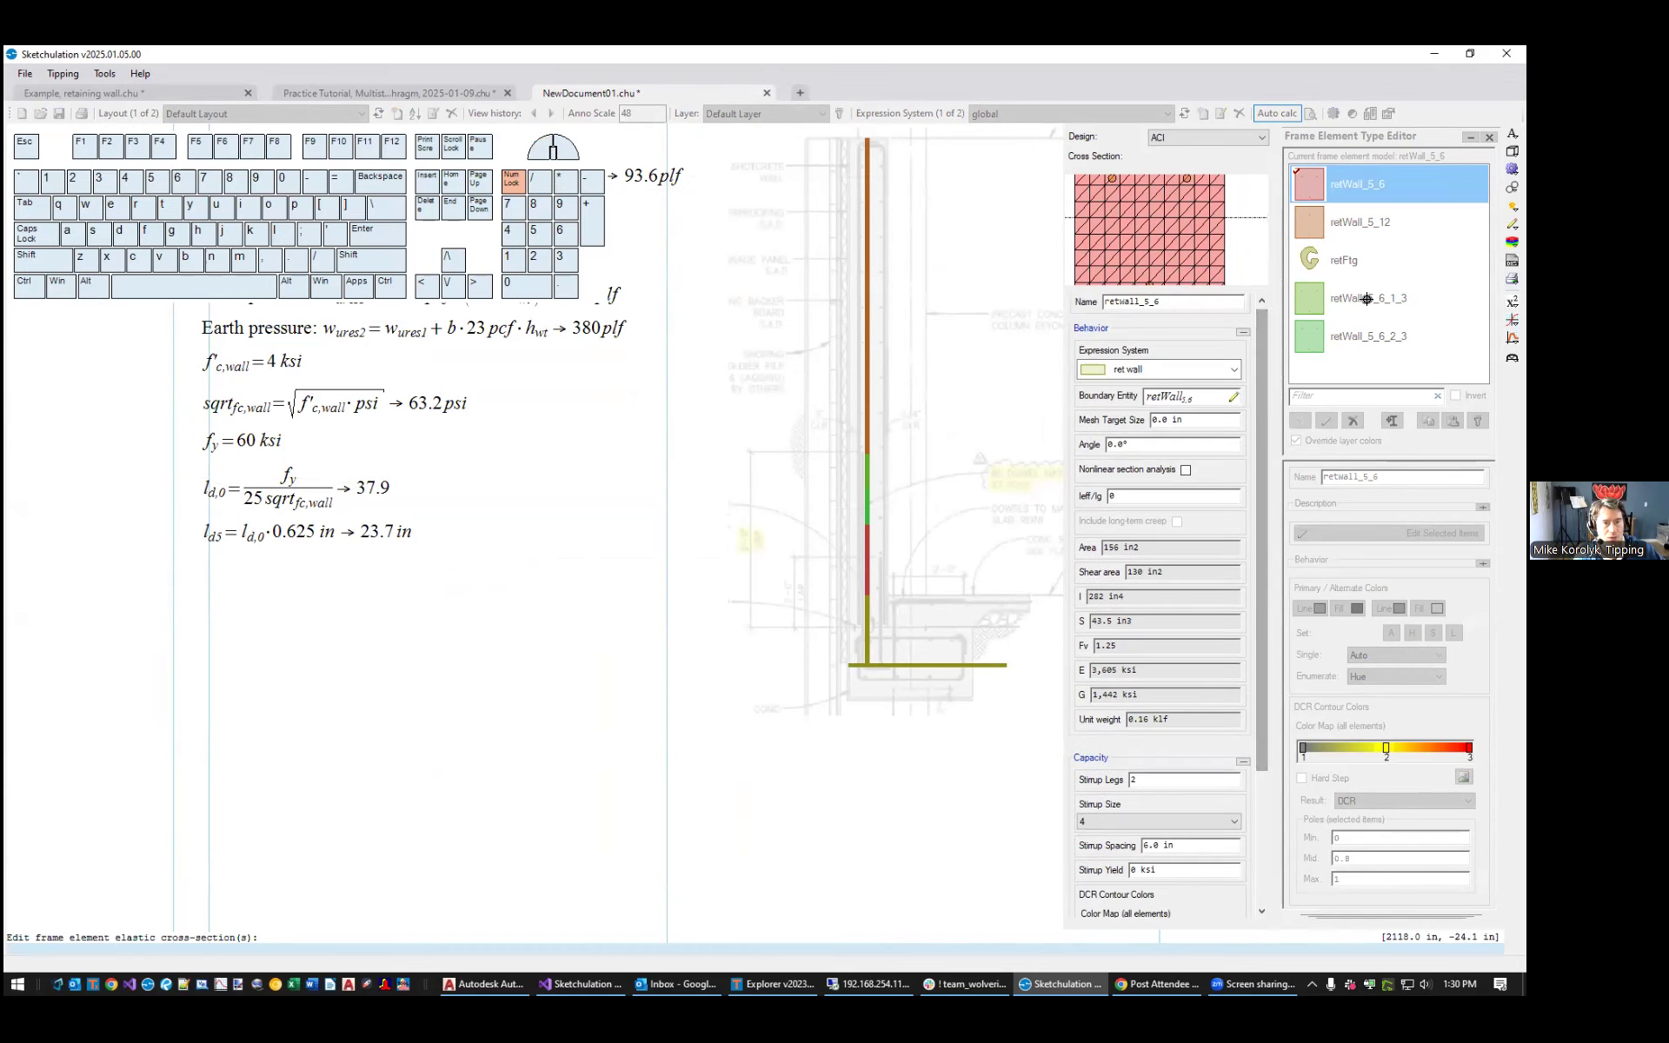
{"action": "scroll", "coordinate": [1182, 261], "scroll_direction": "down", "scroll_amount": 4}
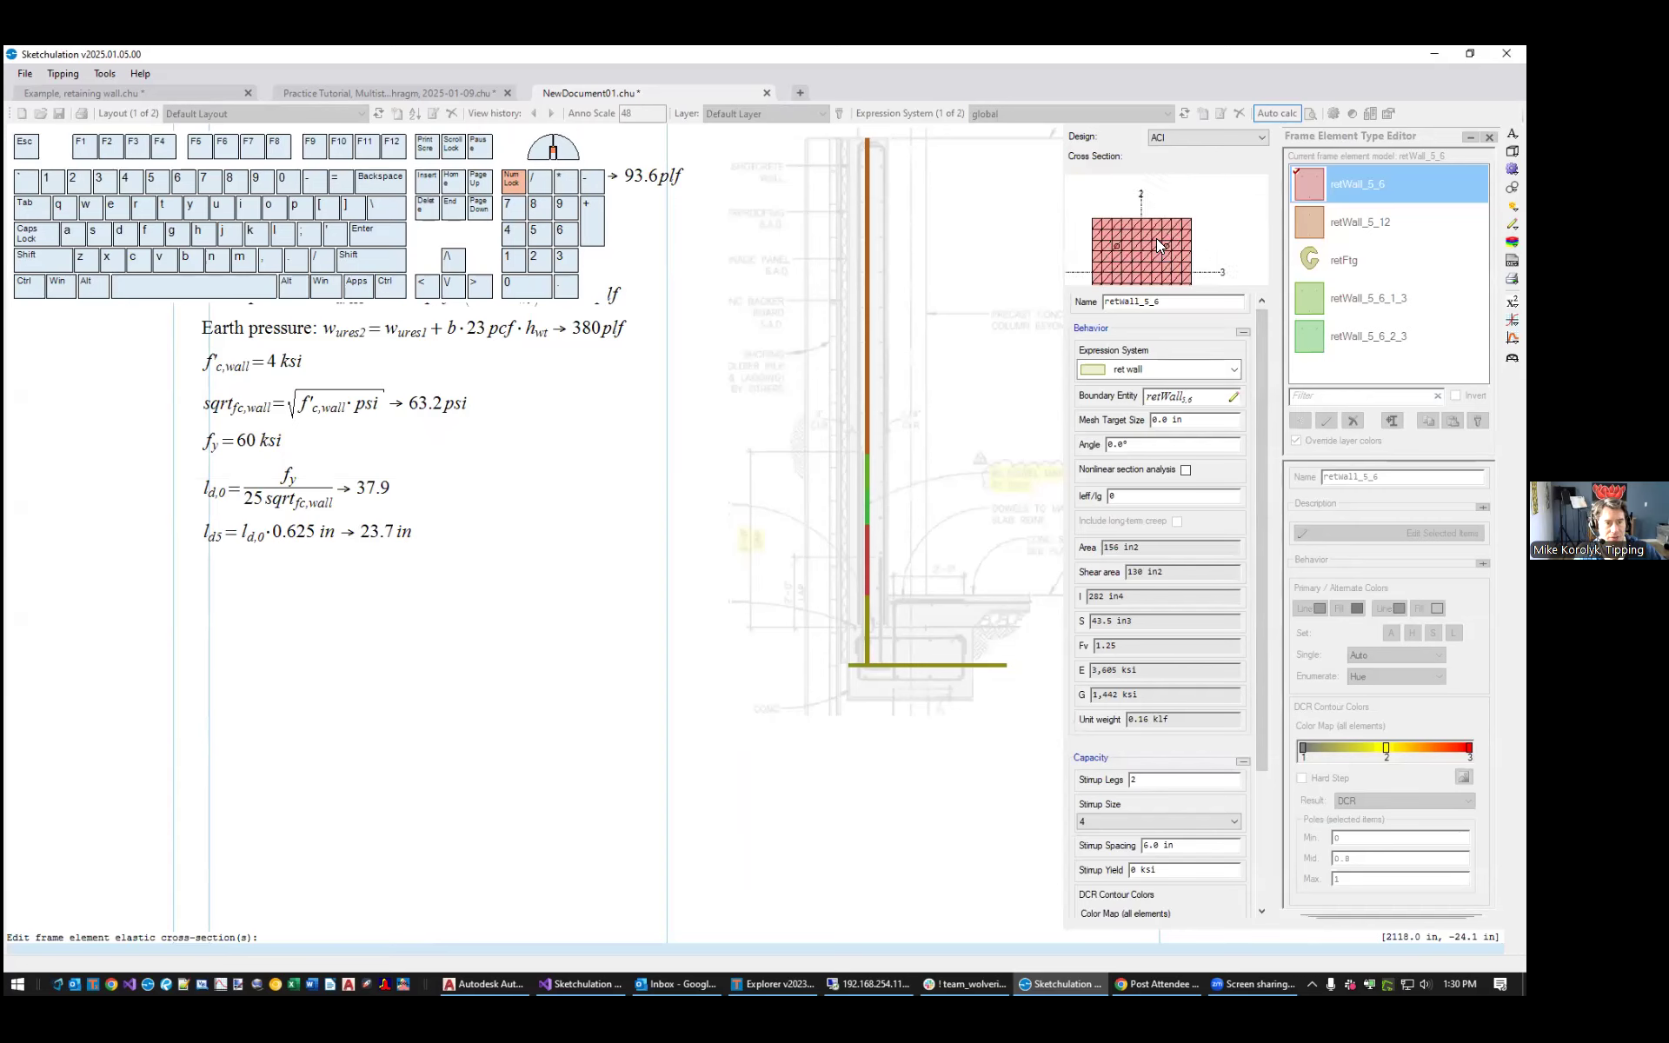
{"action": "scroll", "coordinate": [1202, 248], "scroll_direction": "up", "scroll_amount": 2}
{"action": "scroll", "coordinate": [1203, 242], "scroll_direction": "down", "scroll_amount": 2}
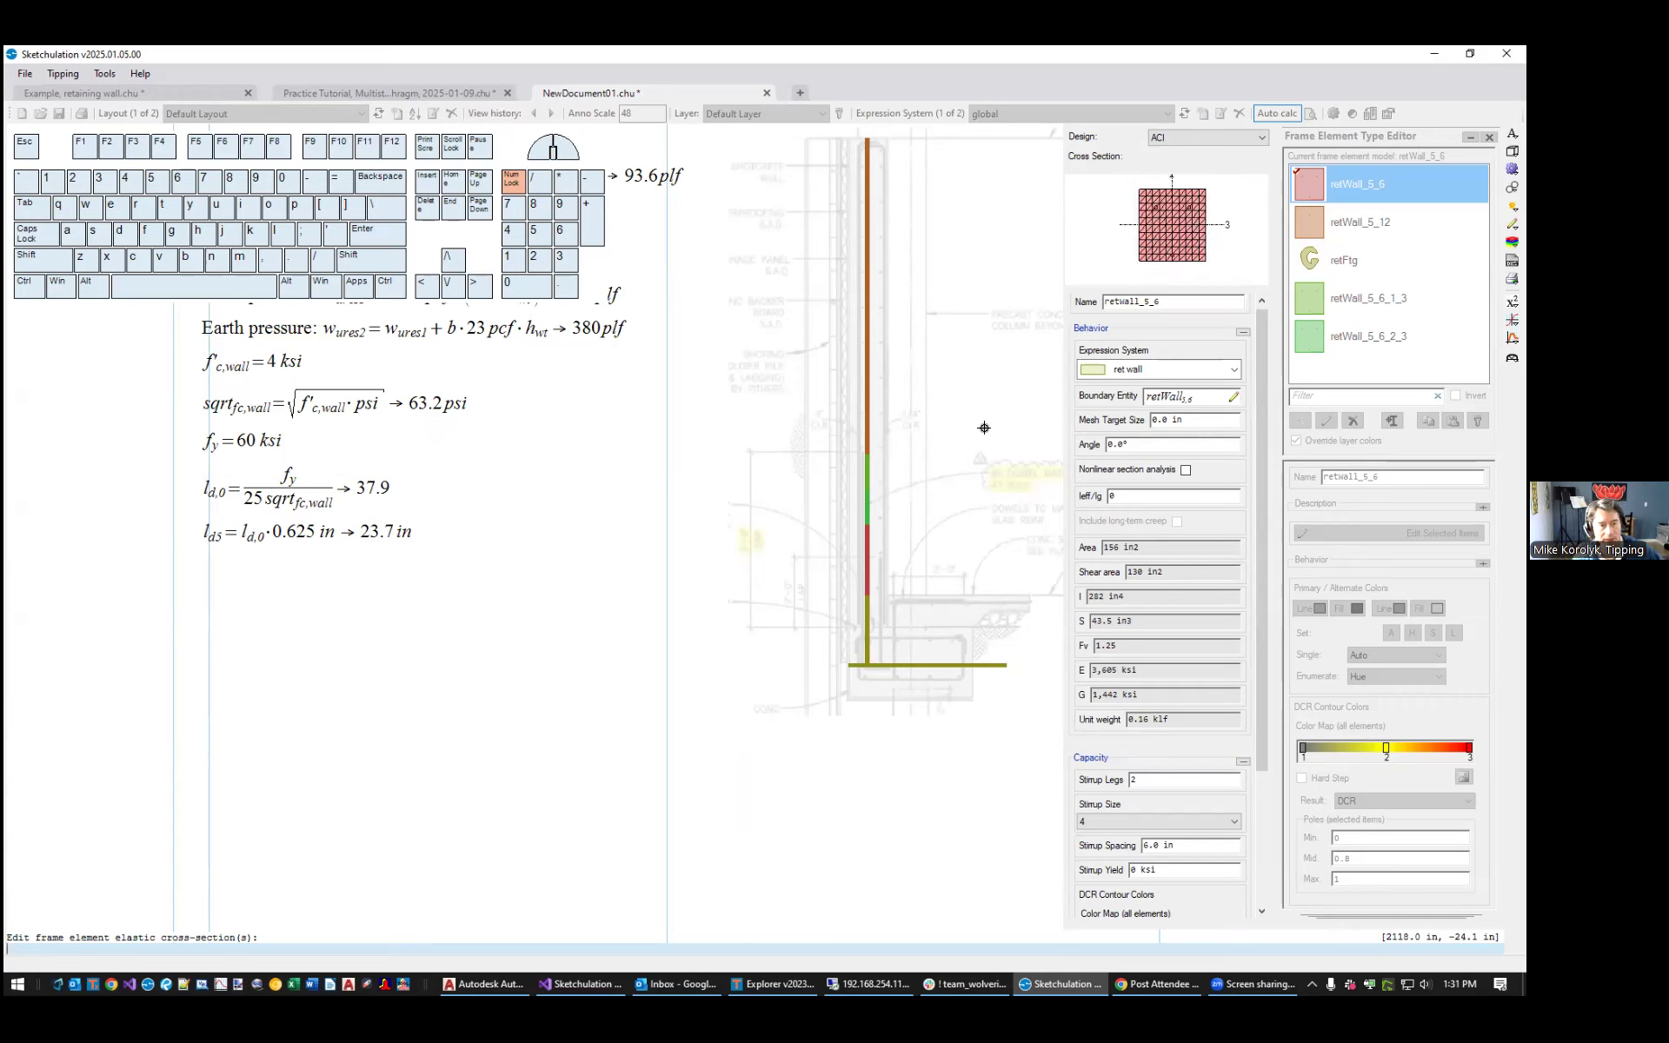
{"action": "left_click_drag", "start_coordinate": [1259, 683], "coordinate": [1271, 781]}
{"action": "left_click", "coordinate": [1029, 601]}
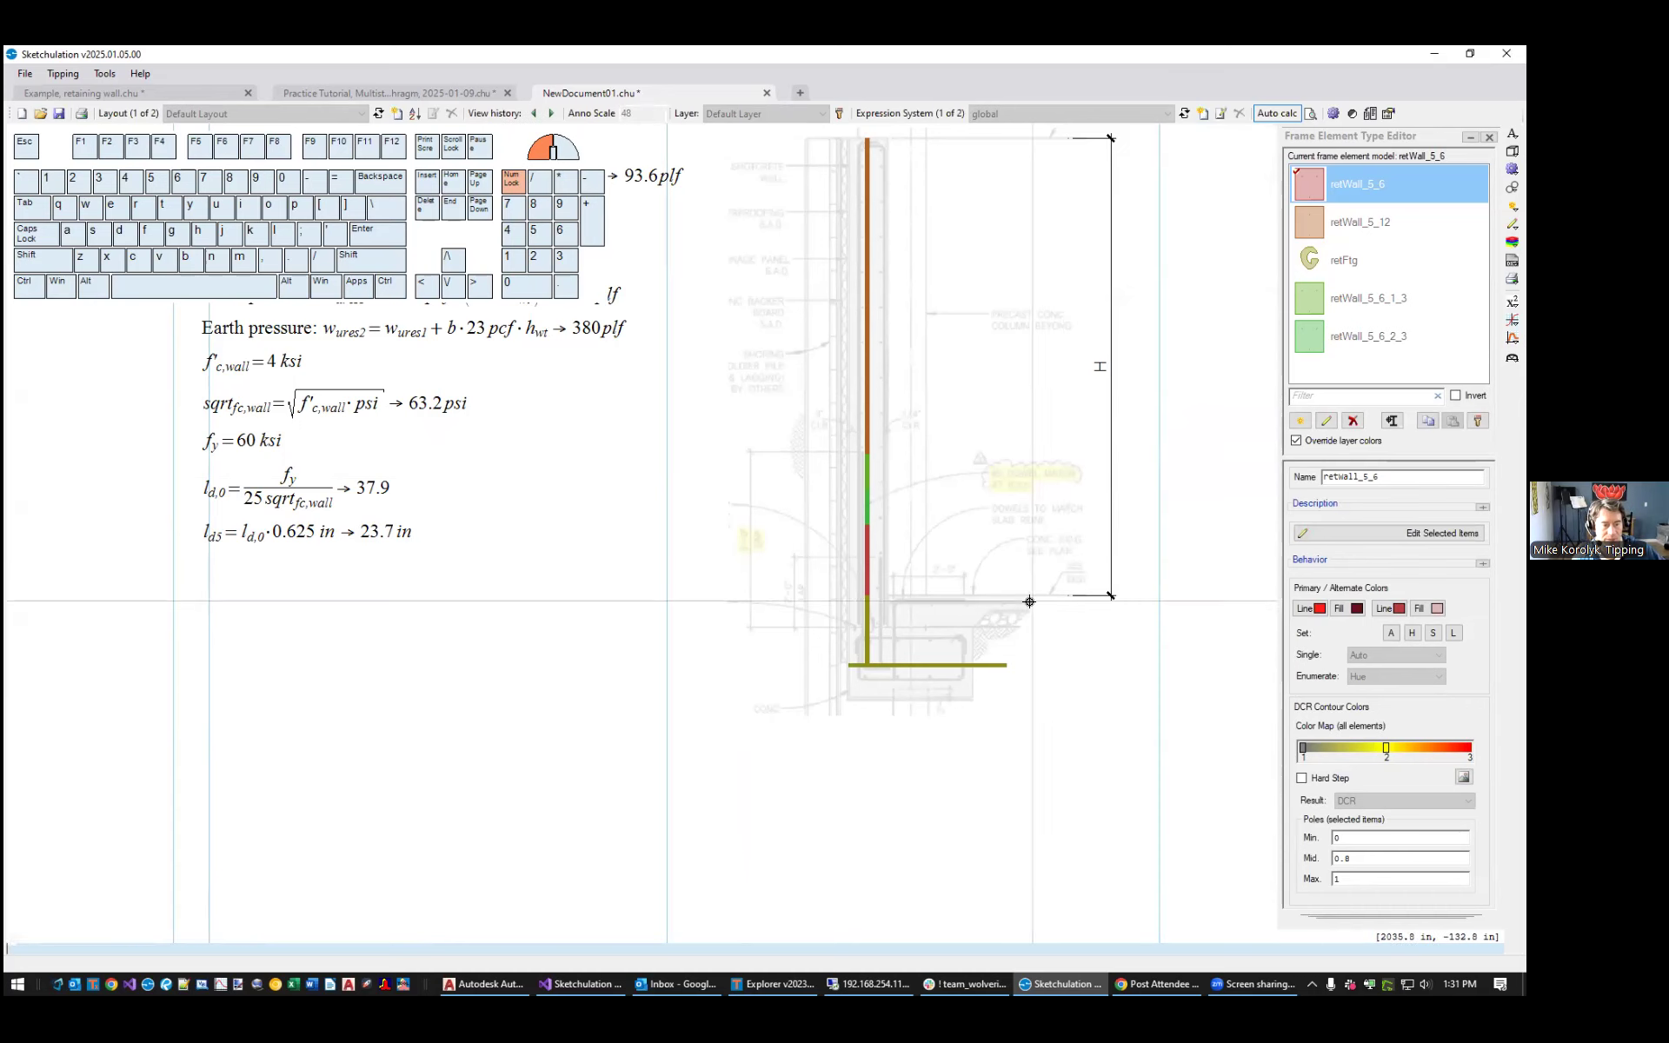
Show the upper wall element's properties and study its cross-section axes diagram in an enlarged window, then close the diagram
{"action": "left_click", "coordinate": [867, 399]}
{"action": "middle_click_drag", "start_coordinate": [931, 397], "coordinate": [932, 427]}
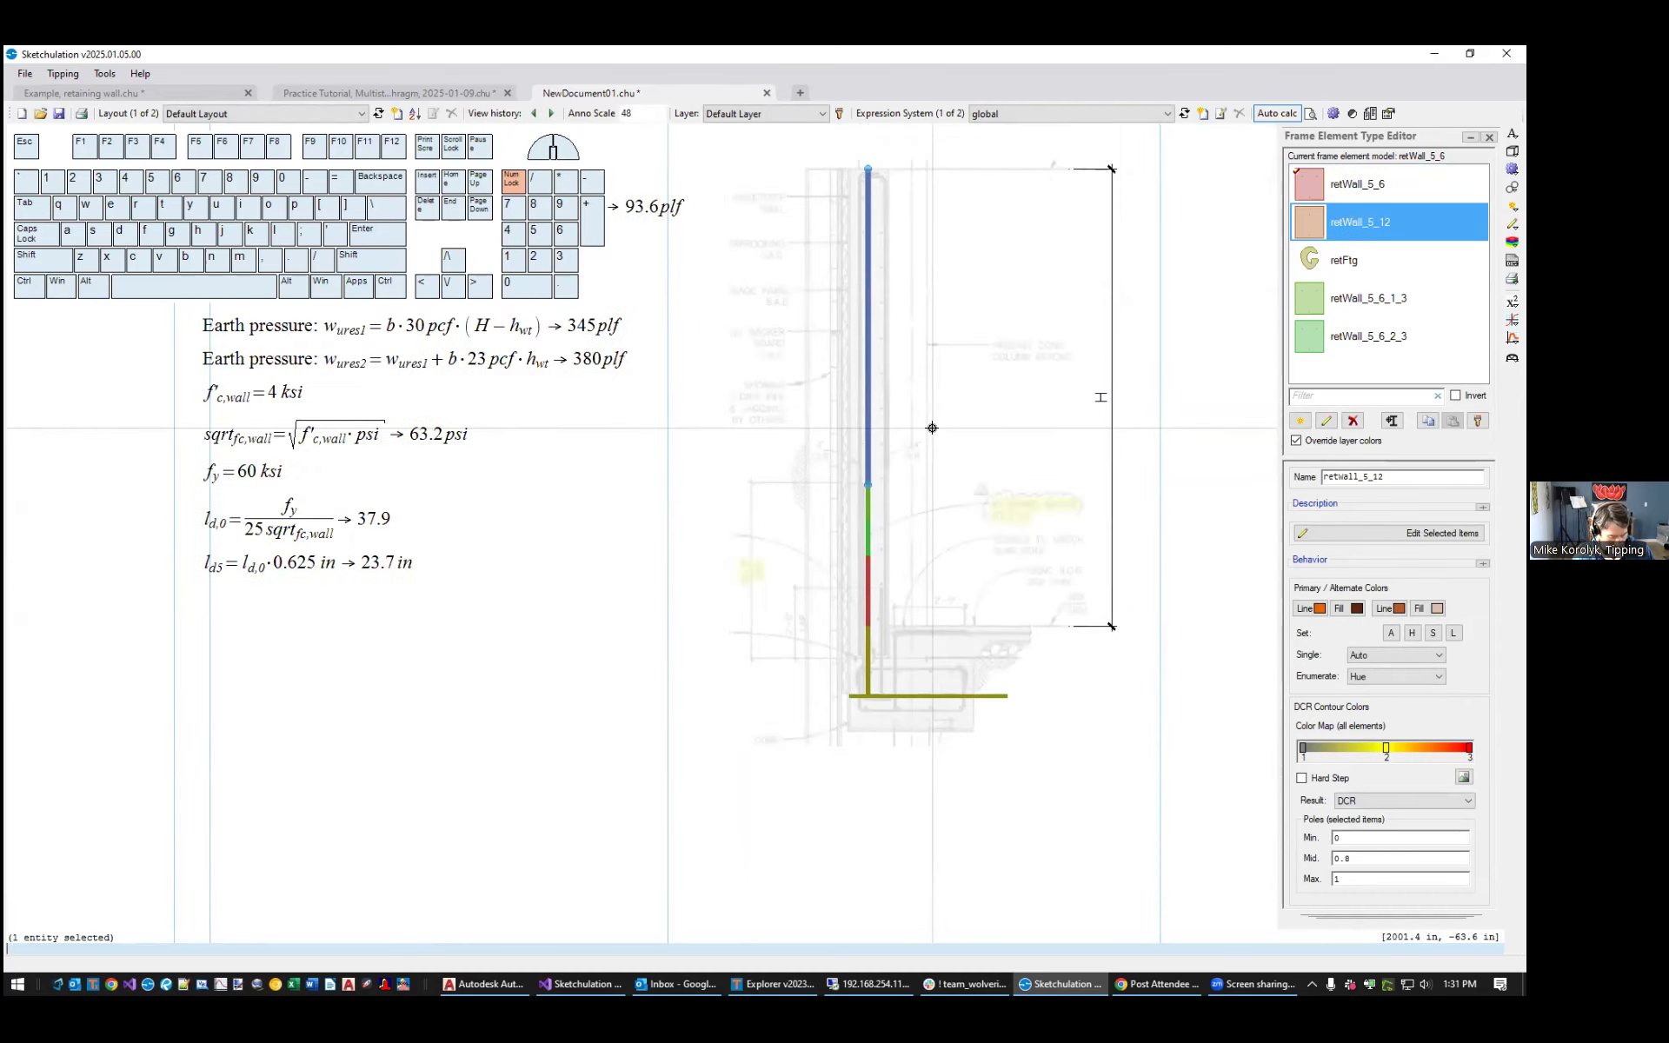
{"action": "key", "text": "Return"}
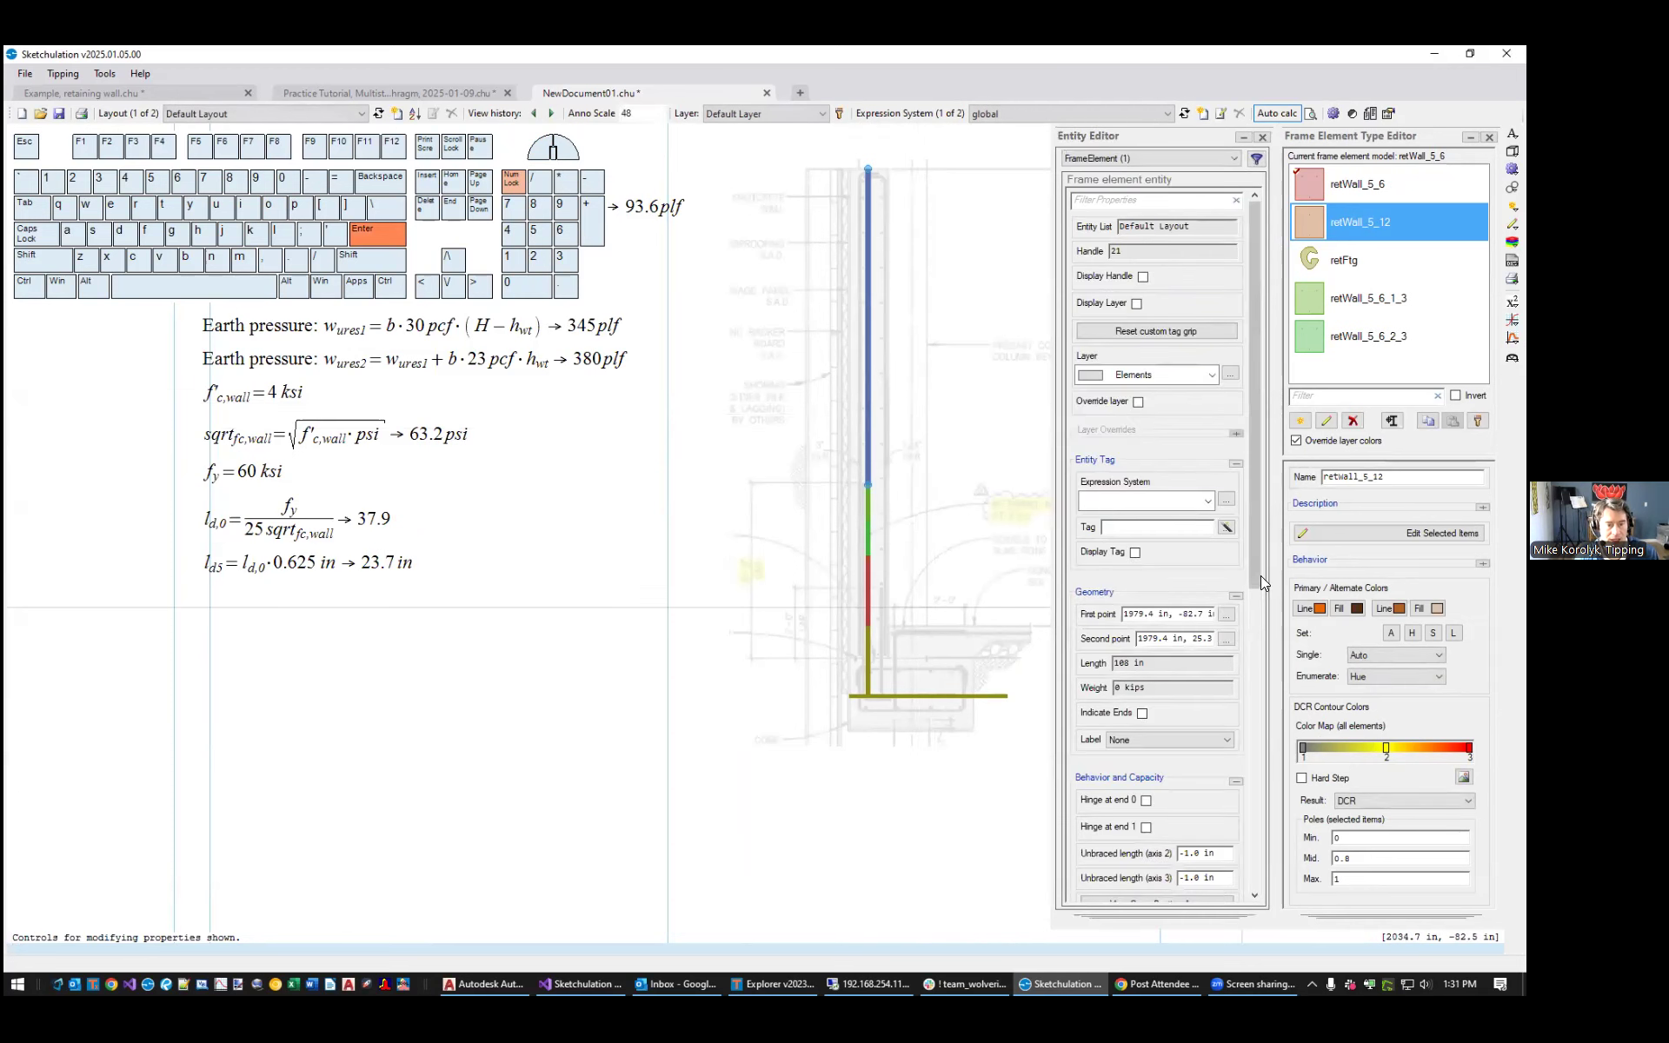
{"action": "left_click_drag", "start_coordinate": [1257, 564], "coordinate": [1258, 718]}
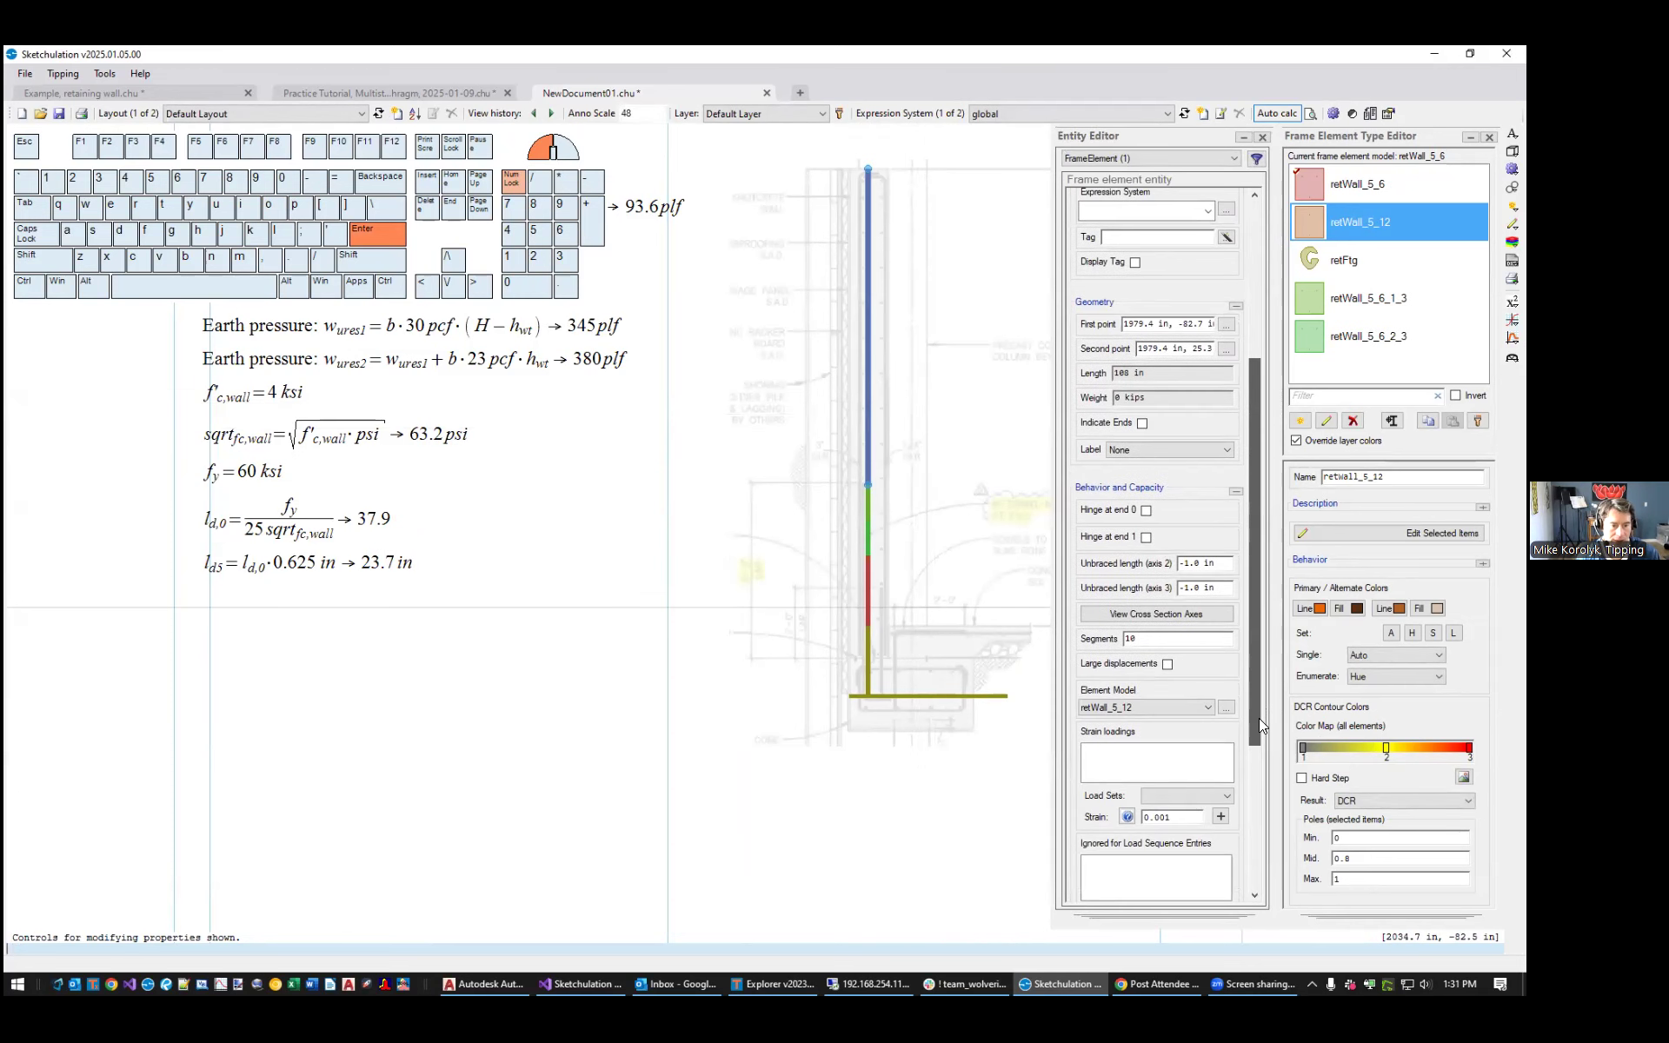
{"action": "left_click", "coordinate": [1137, 613]}
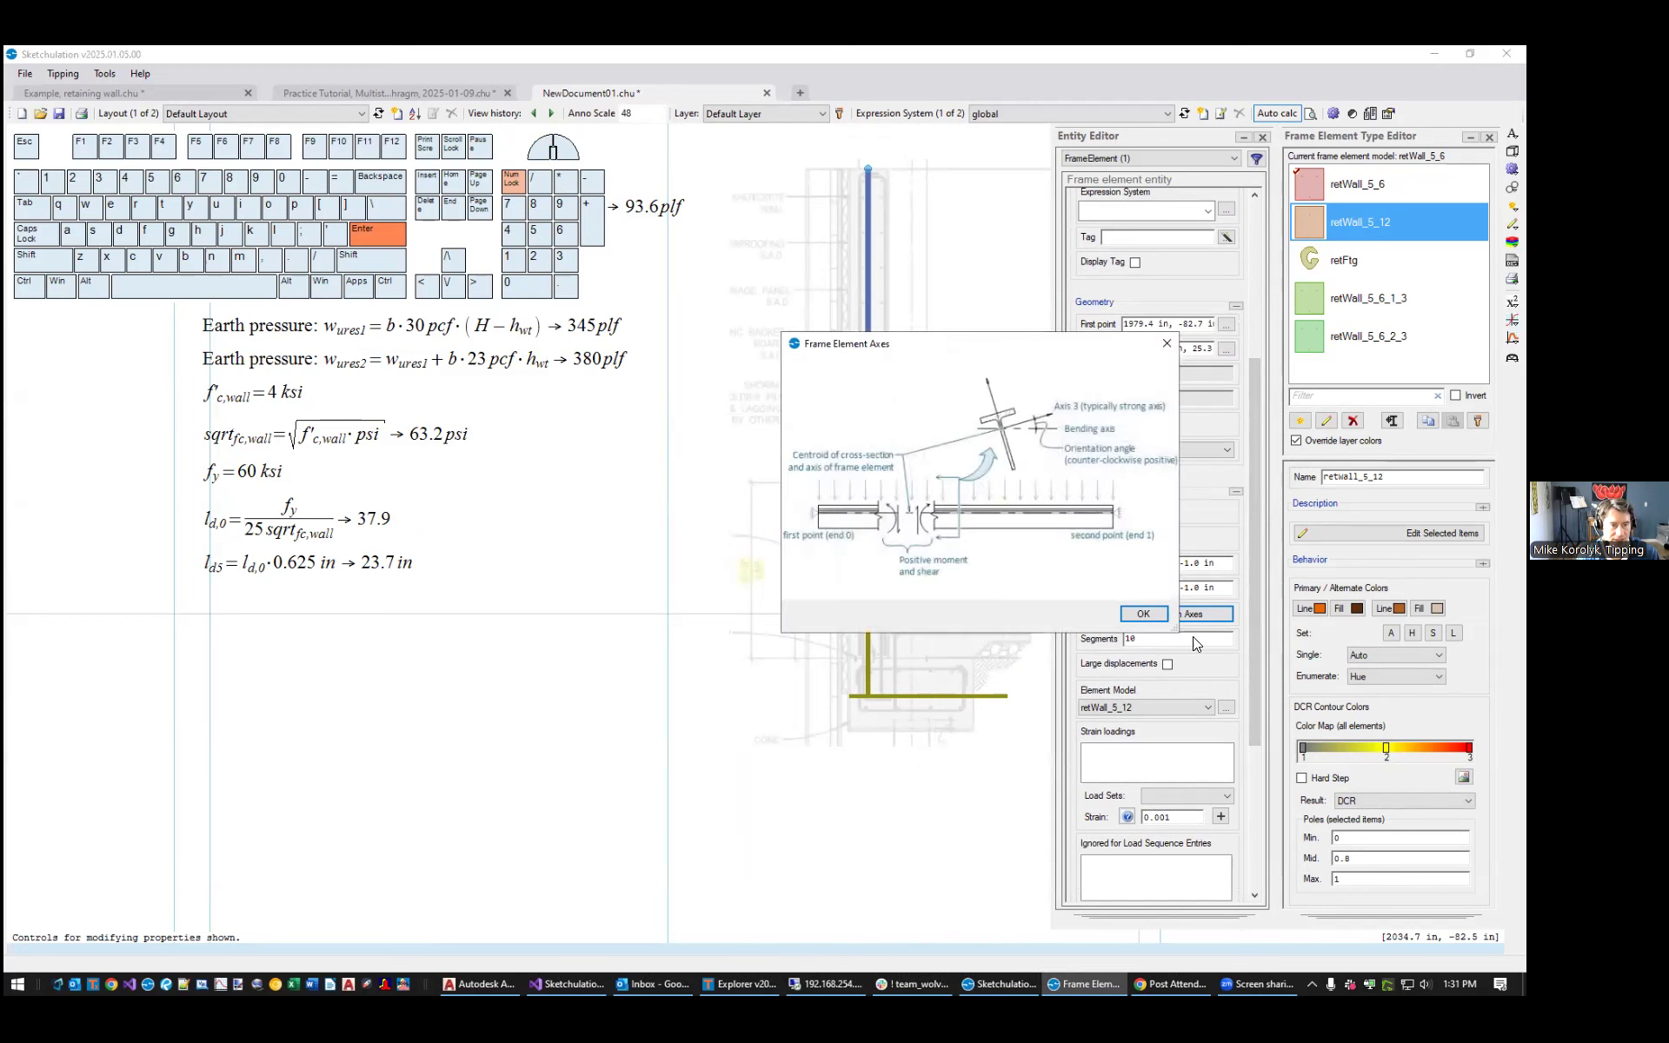
{"action": "left_click_drag", "start_coordinate": [1177, 637], "coordinate": [1177, 629]}
{"action": "left_click_drag", "start_coordinate": [1340, 647], "coordinate": [1407, 831]}
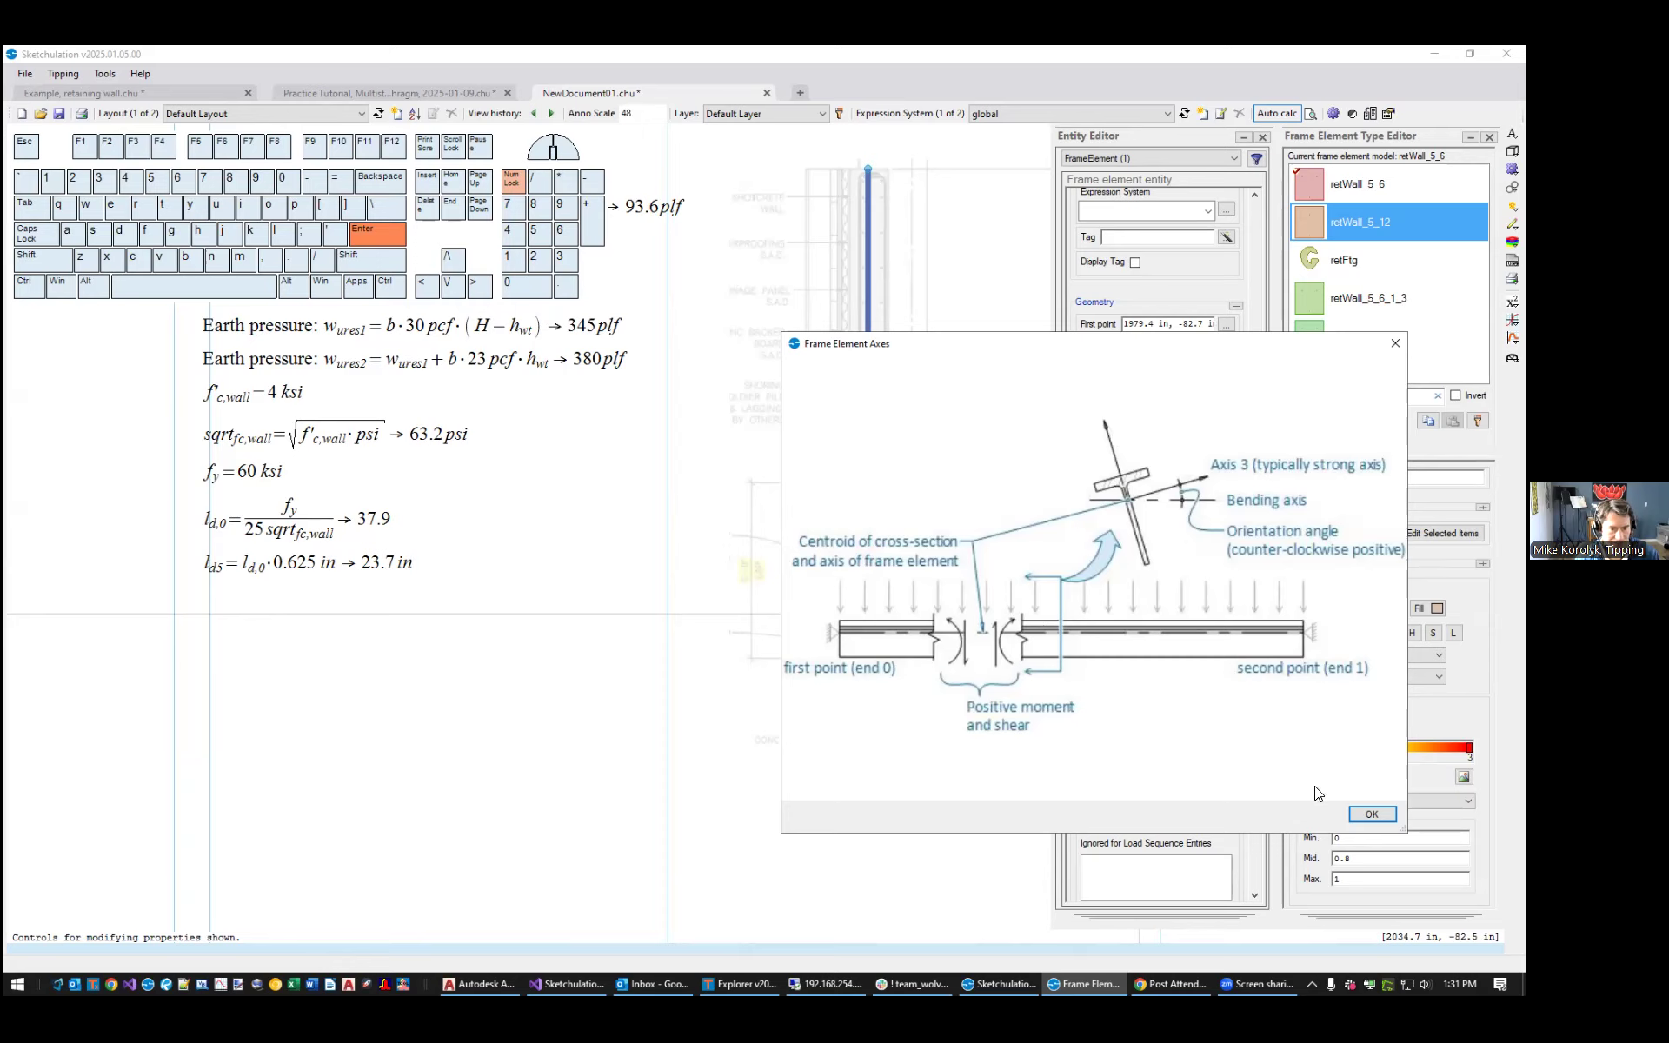
{"action": "left_click_drag", "start_coordinate": [786, 836], "coordinate": [647, 861]}
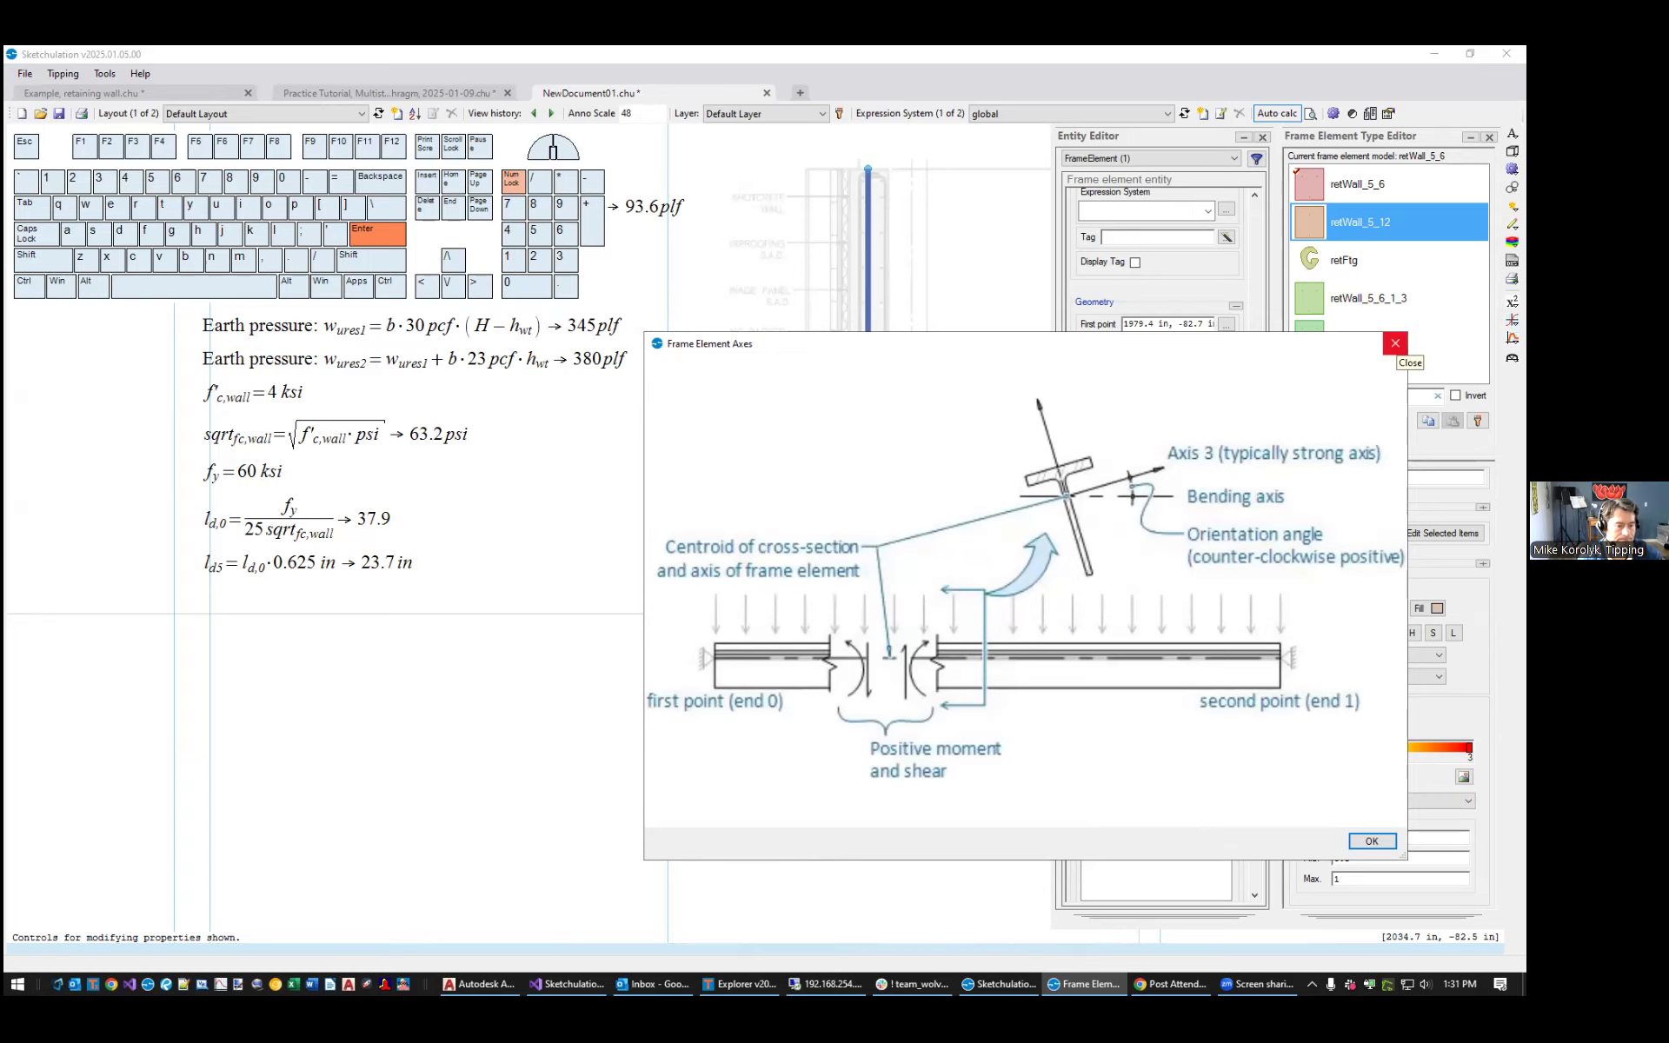
{"action": "left_click", "coordinate": [1395, 343]}
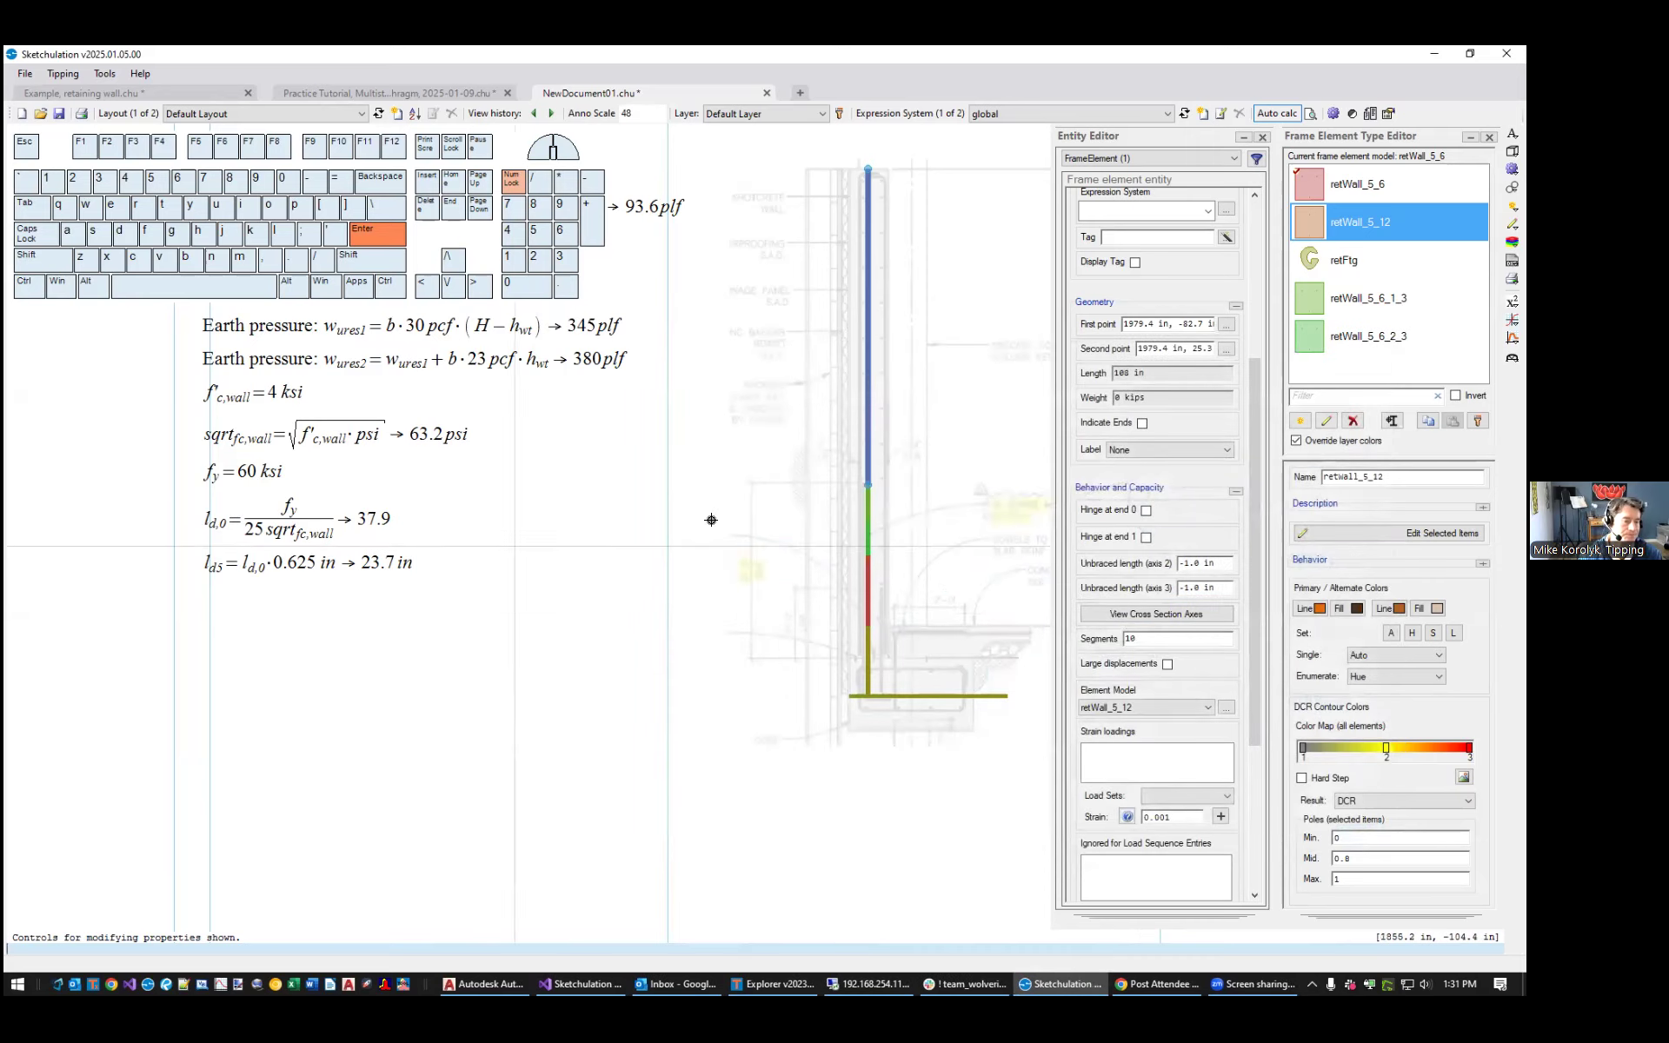
Deselect the wall element and review the whole wall elevation together with the water, soil and earth pressure expressions
{"action": "scroll", "coordinate": [730, 574], "scroll_direction": "down", "scroll_amount": 2}
{"action": "key", "text": "Escape"}
{"action": "middle_click_drag", "start_coordinate": [822, 670], "coordinate": [742, 707]}
{"action": "scroll", "coordinate": [686, 632], "scroll_direction": "up", "scroll_amount": 1}
{"action": "scroll", "coordinate": [686, 629], "scroll_direction": "down", "scroll_amount": 1}
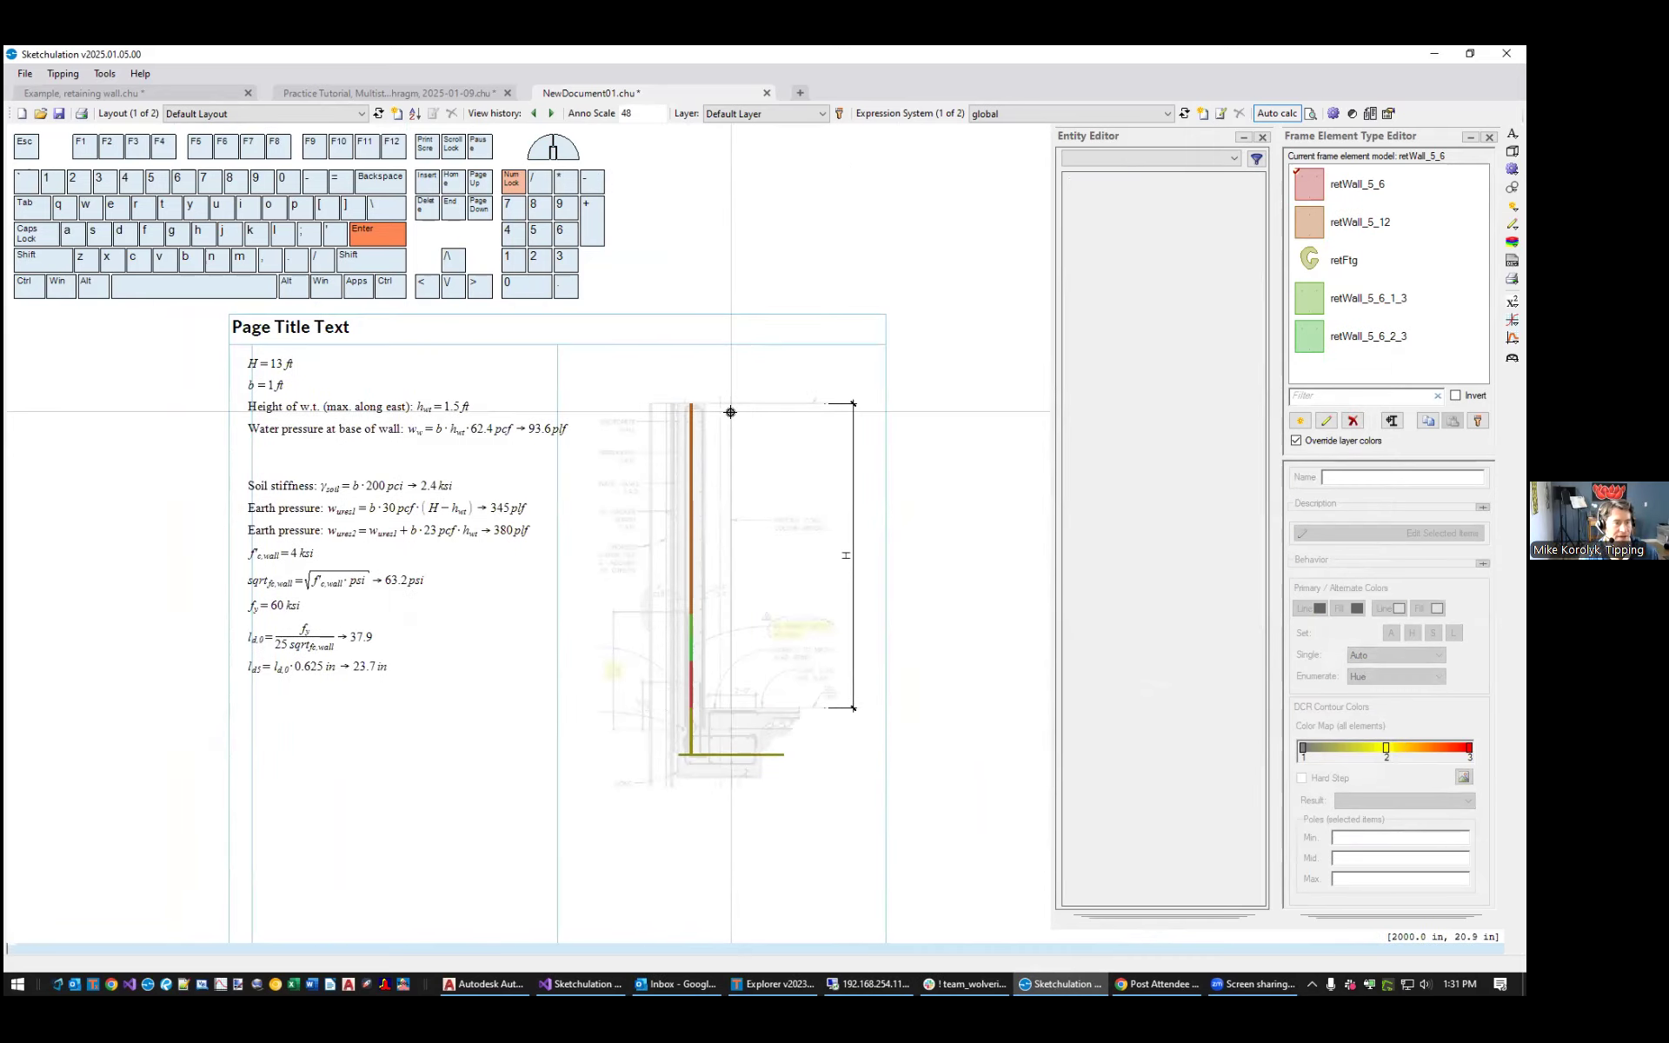
{"action": "middle_click_drag", "start_coordinate": [735, 406], "coordinate": [757, 380]}
{"action": "scroll", "coordinate": [756, 381], "scroll_direction": "up", "scroll_amount": 1}
{"action": "scroll", "coordinate": [756, 382], "scroll_direction": "down", "scroll_amount": 1}
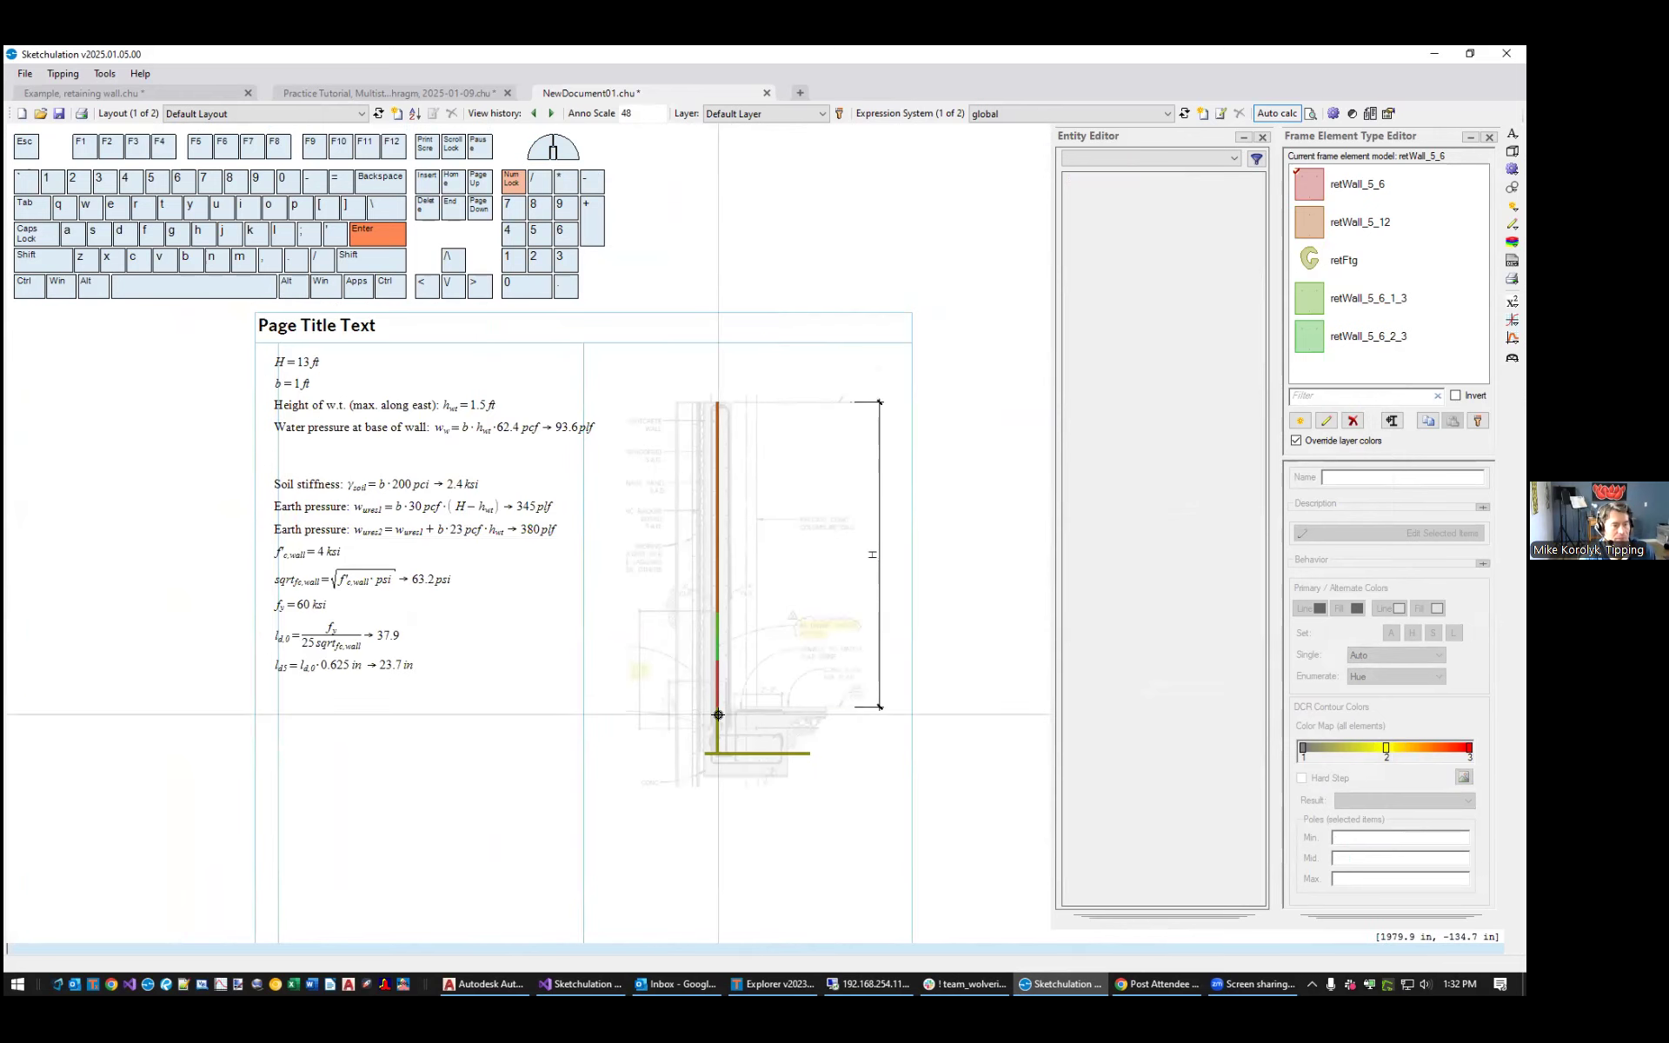
{"action": "scroll", "coordinate": [727, 700], "scroll_direction": "up", "scroll_amount": 2}
{"action": "scroll", "coordinate": [707, 685], "scroll_direction": "up", "scroll_amount": 1}
{"action": "scroll", "coordinate": [745, 679], "scroll_direction": "down", "scroll_amount": 1}
{"action": "middle_click_drag", "start_coordinate": [502, 544], "coordinate": [818, 710]}
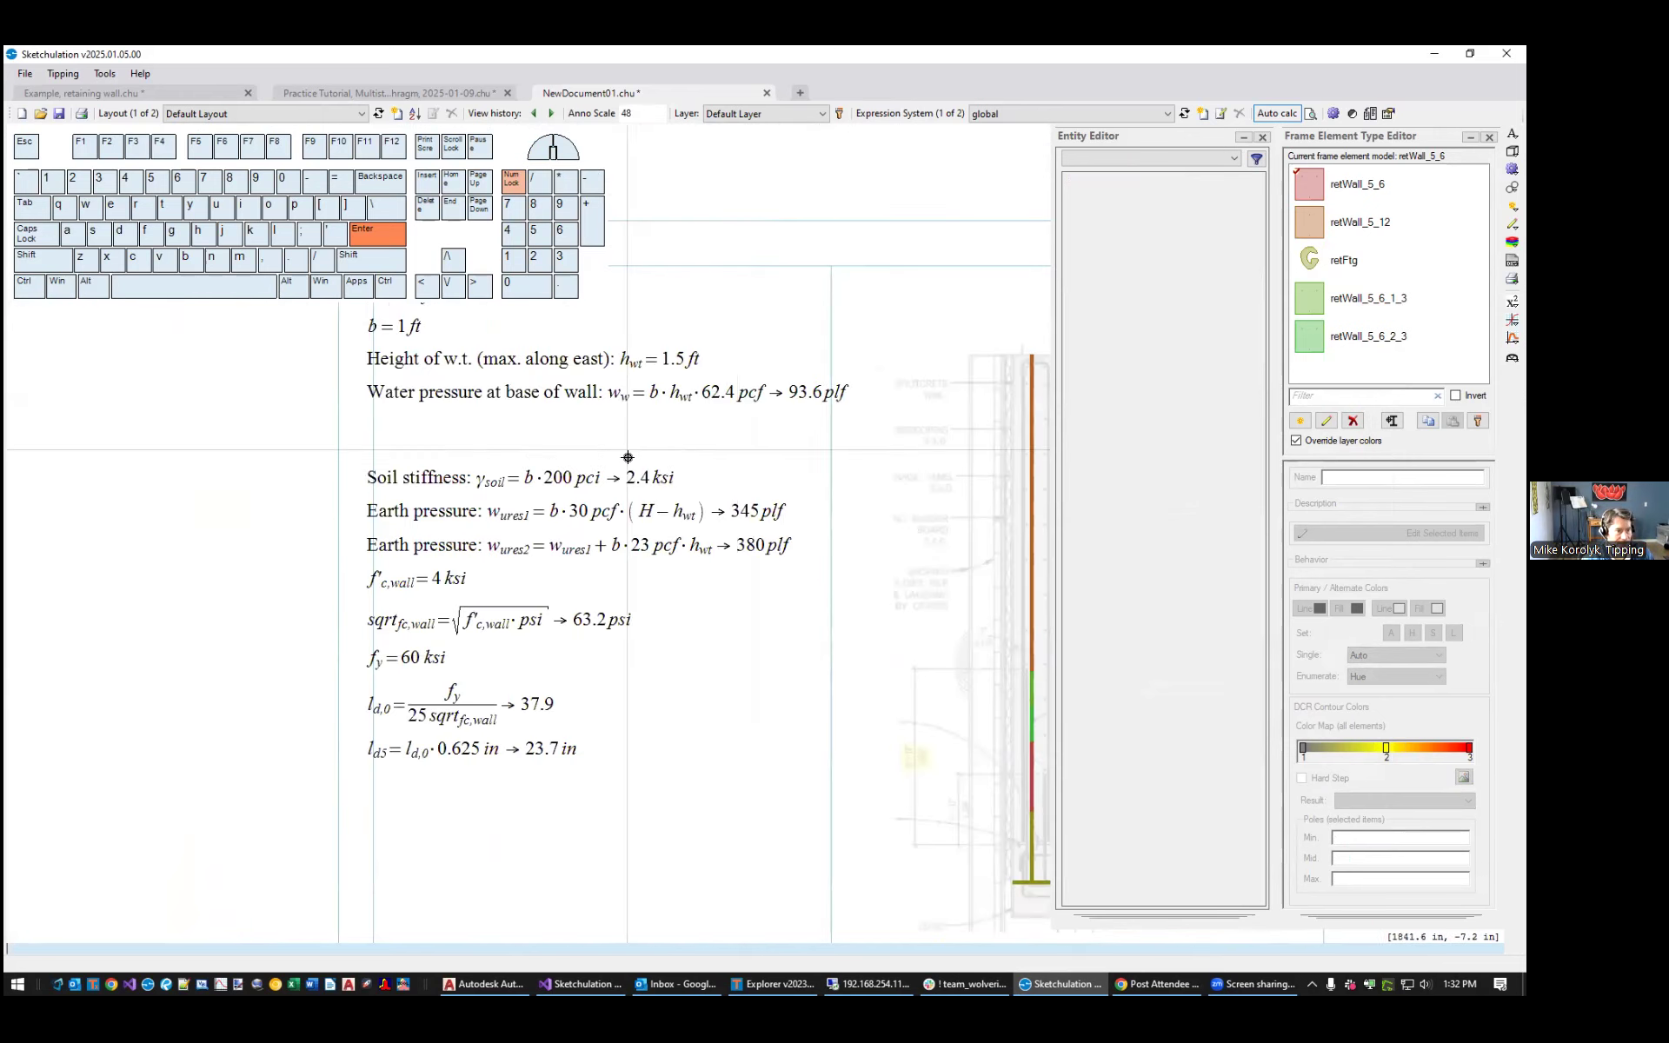
Draw a 1.5 ft linear load upward along the wall from the lower end point of the red element
{"action": "middle_click_drag", "start_coordinate": [1025, 775], "coordinate": [732, 658]}
{"action": "scroll", "coordinate": [782, 667], "scroll_direction": "up", "scroll_amount": 1}
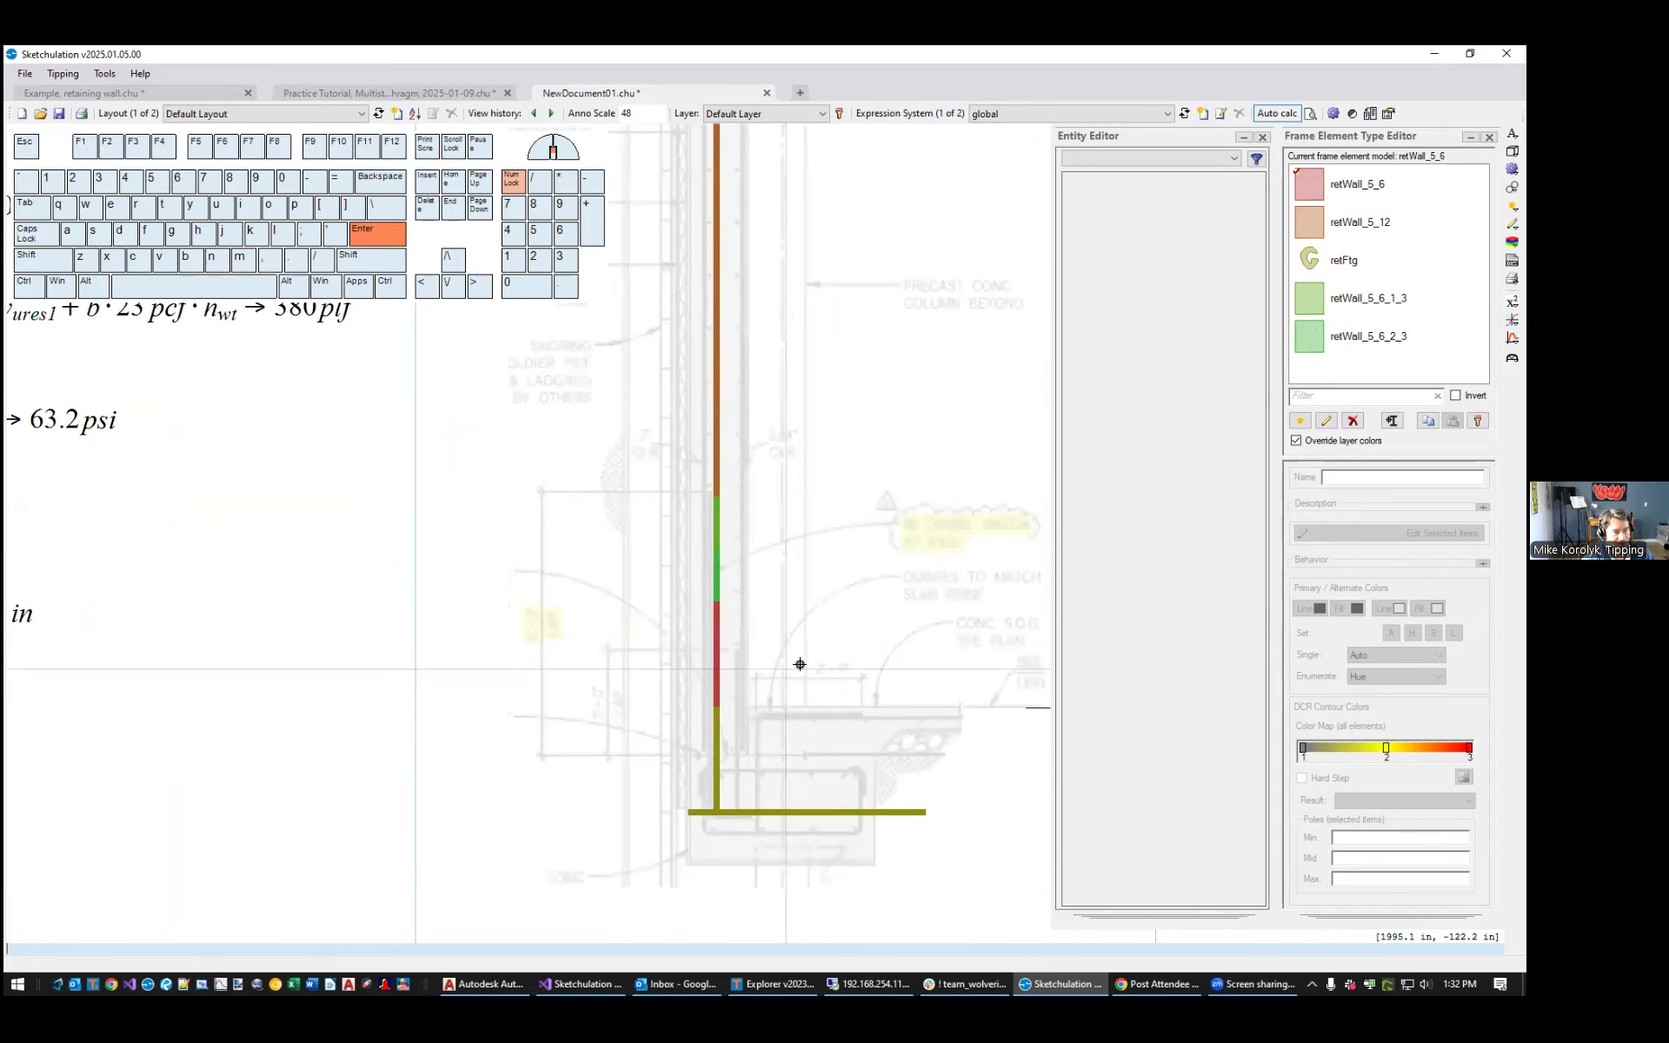
{"action": "type", "text": "ldl"}
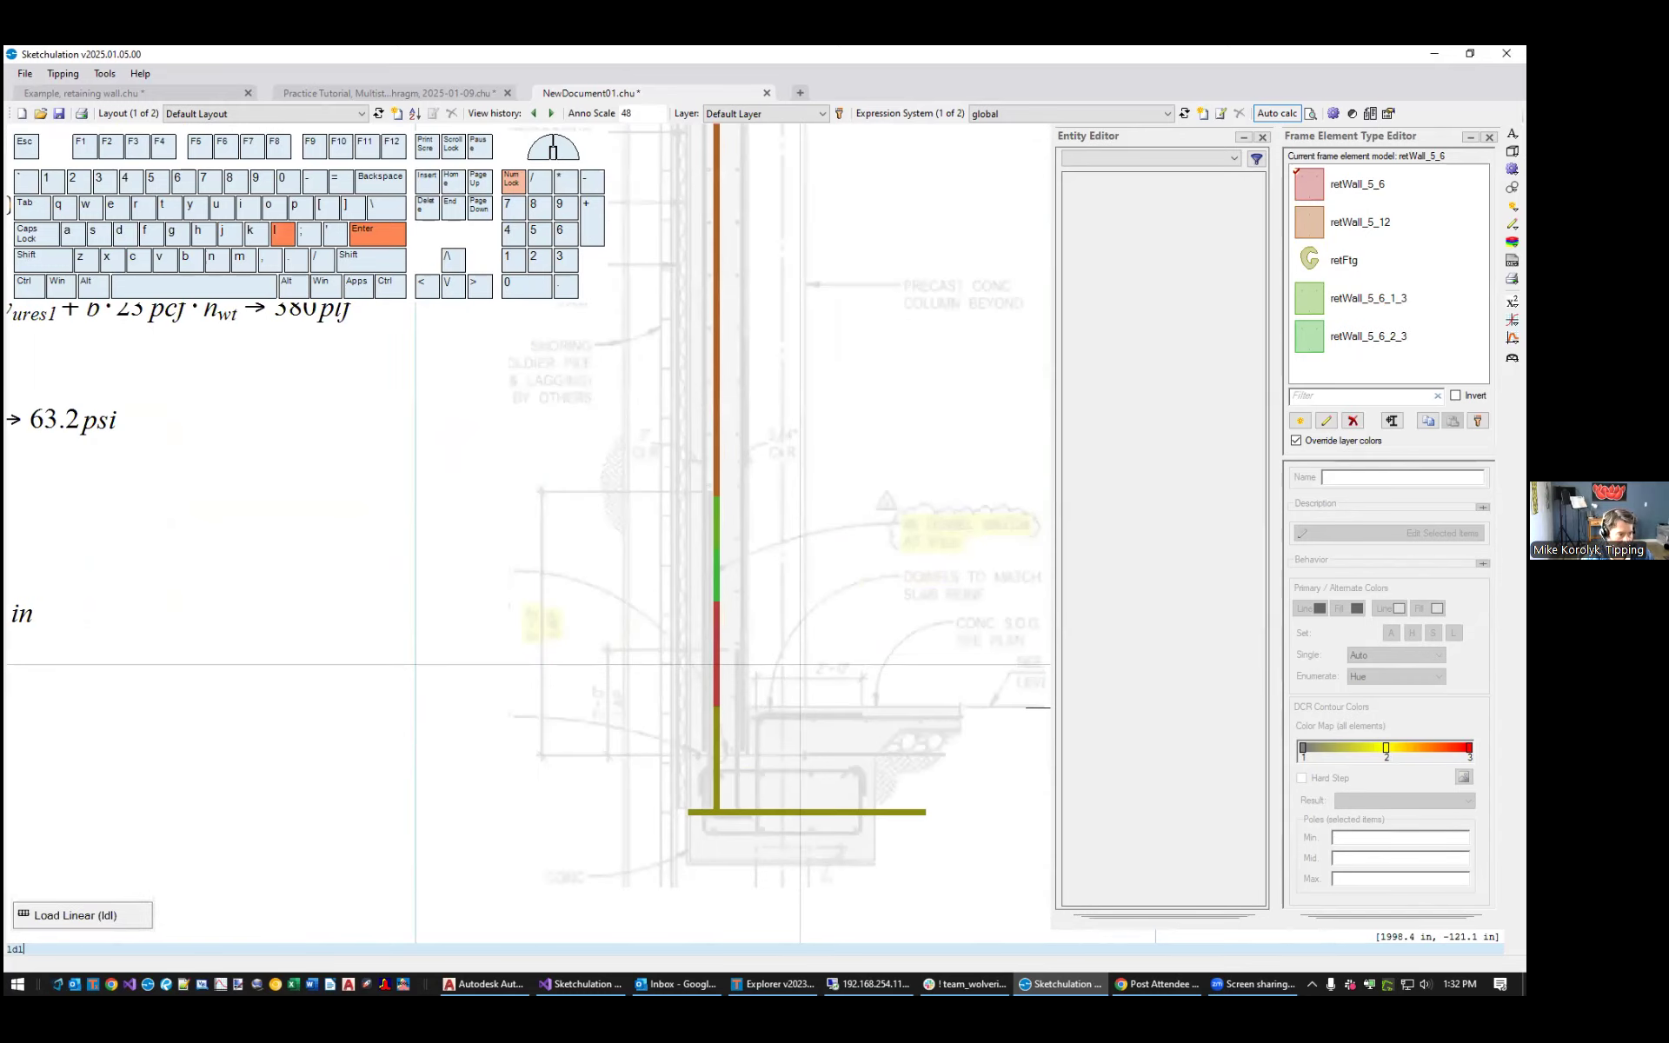
{"action": "key", "text": "Return"}
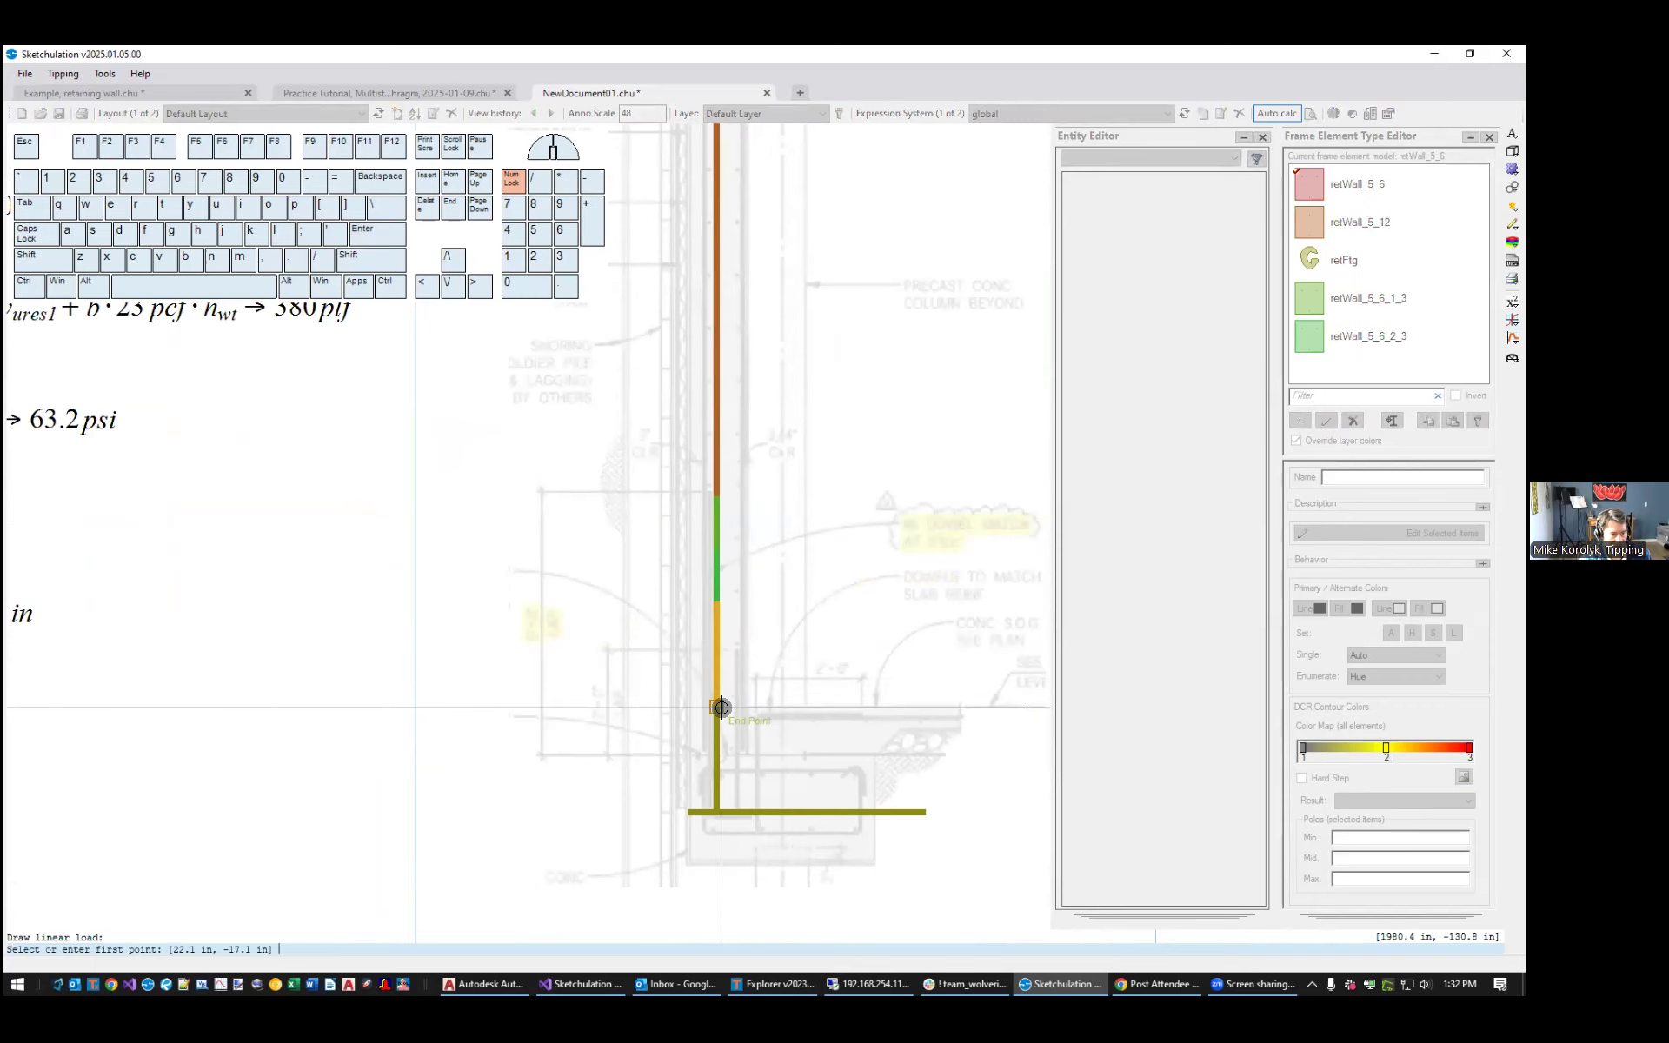
{"action": "left_click", "coordinate": [720, 706]}
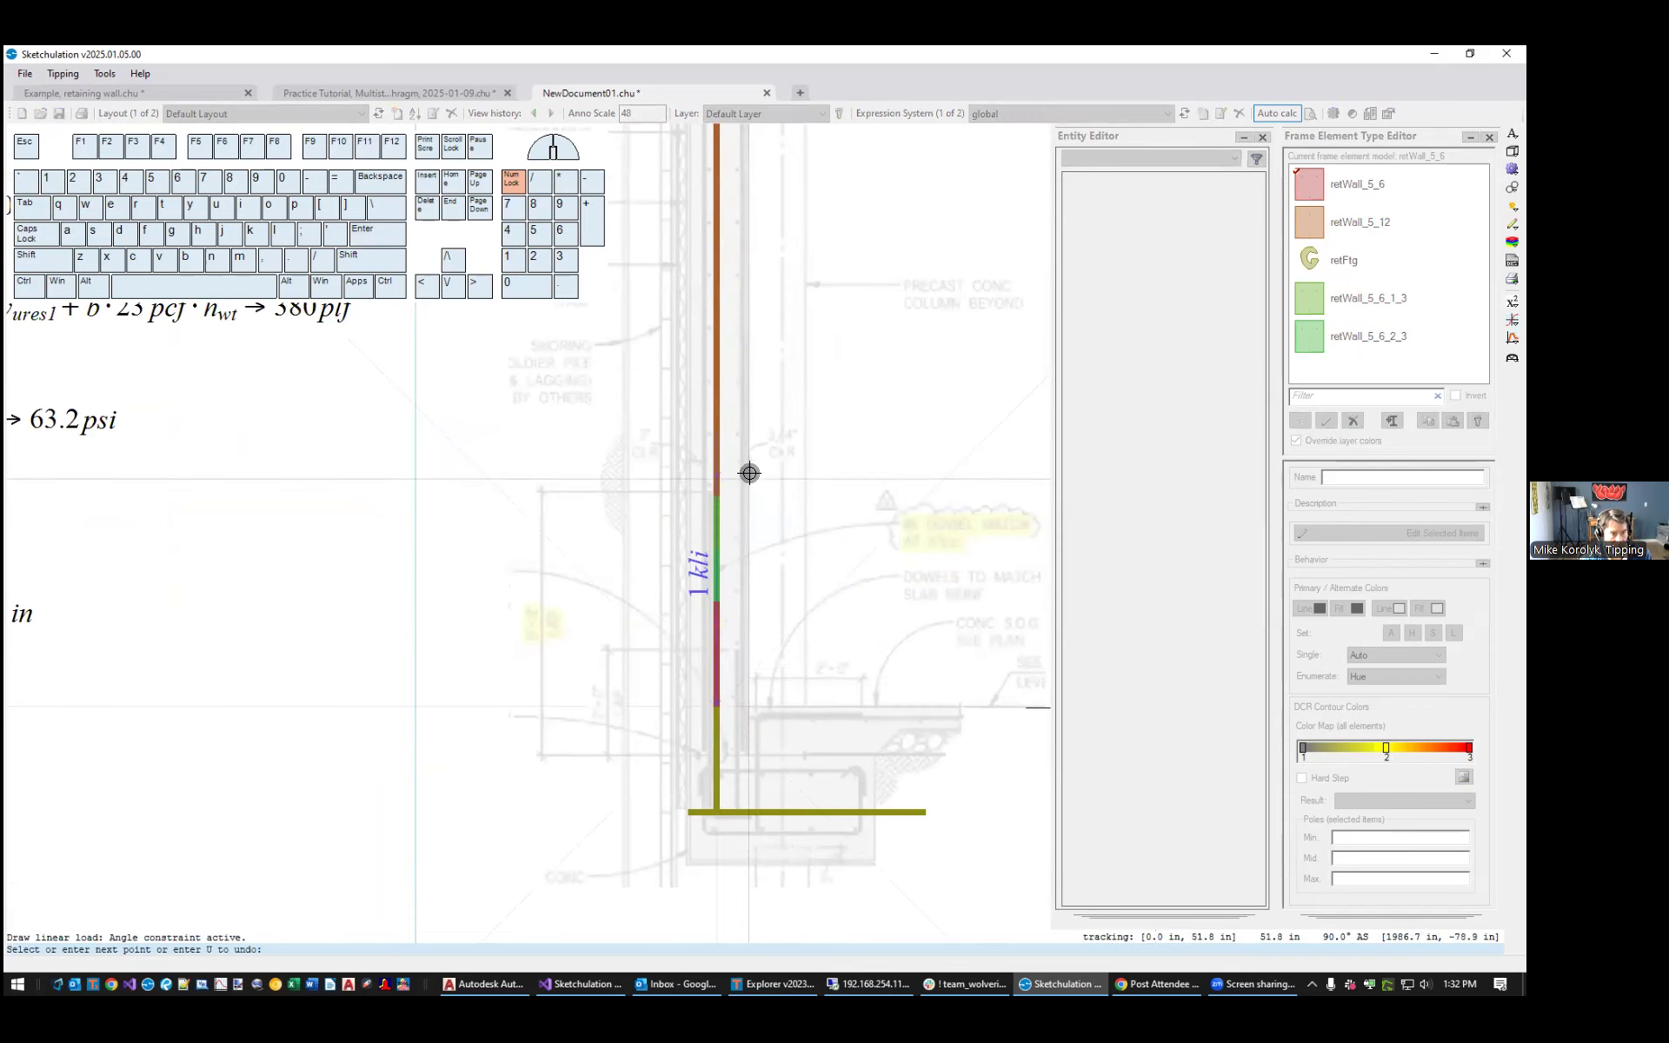
{"action": "type", "text": "1.5'"}
{"action": "key", "text": "Return"}
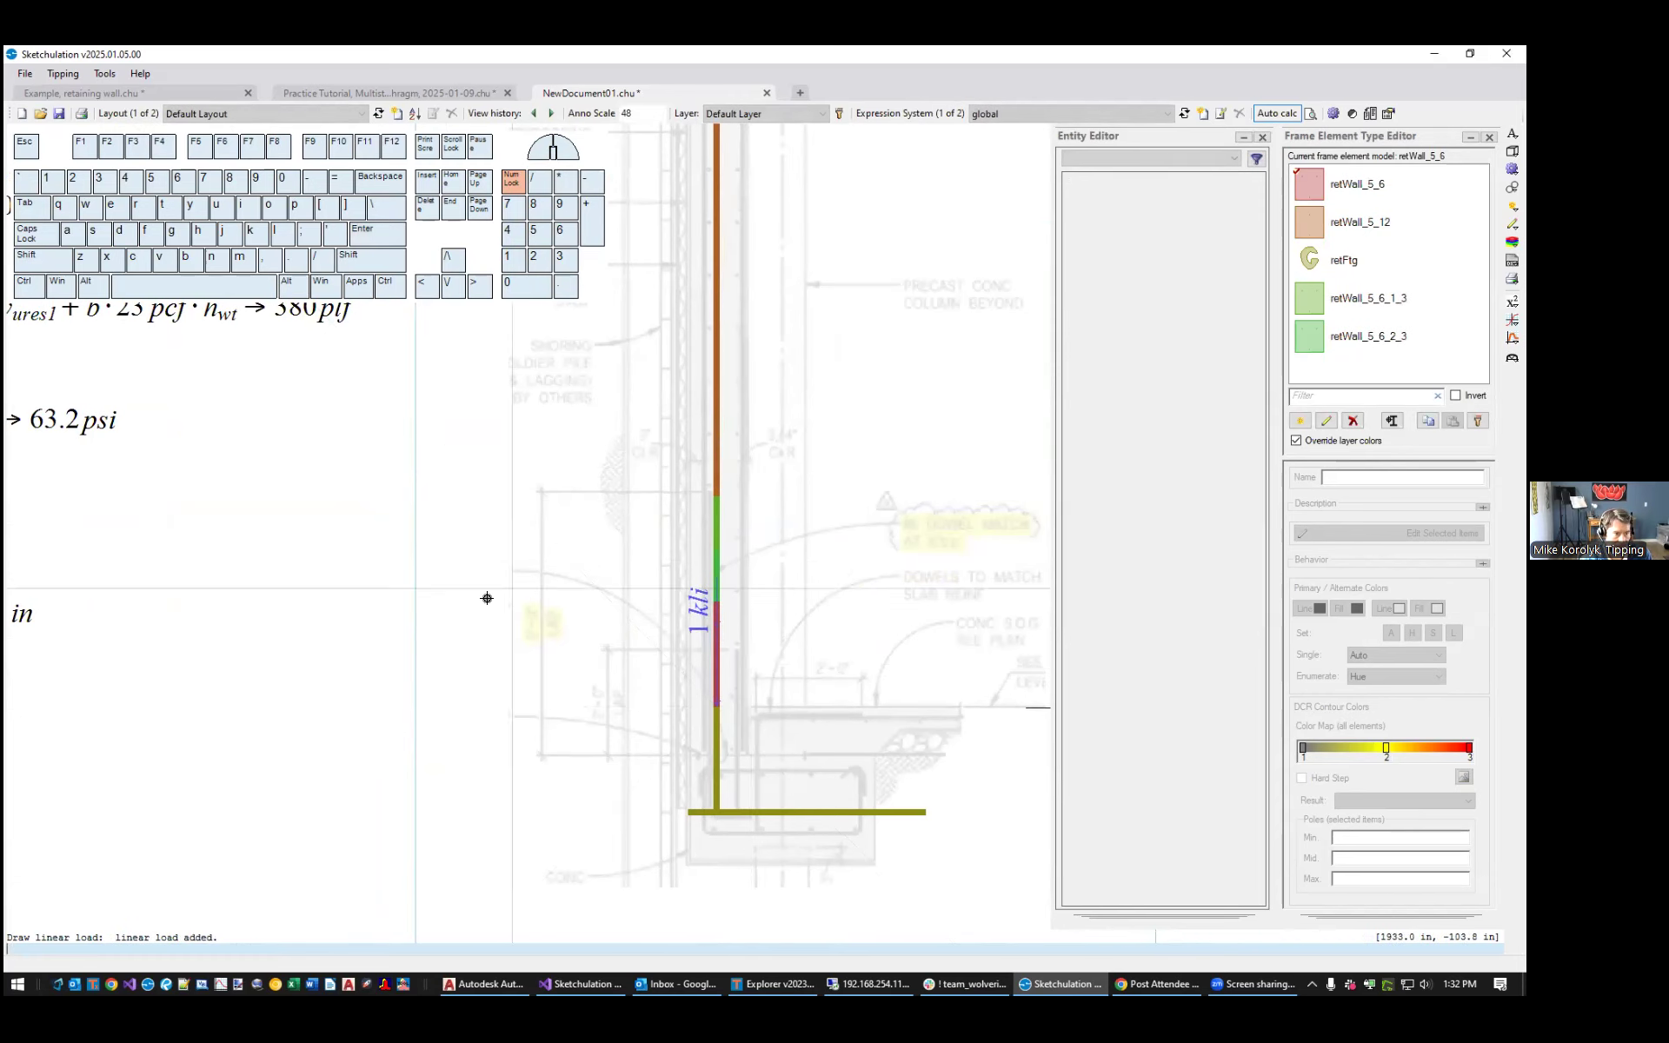
{"action": "key", "text": "Escape"}
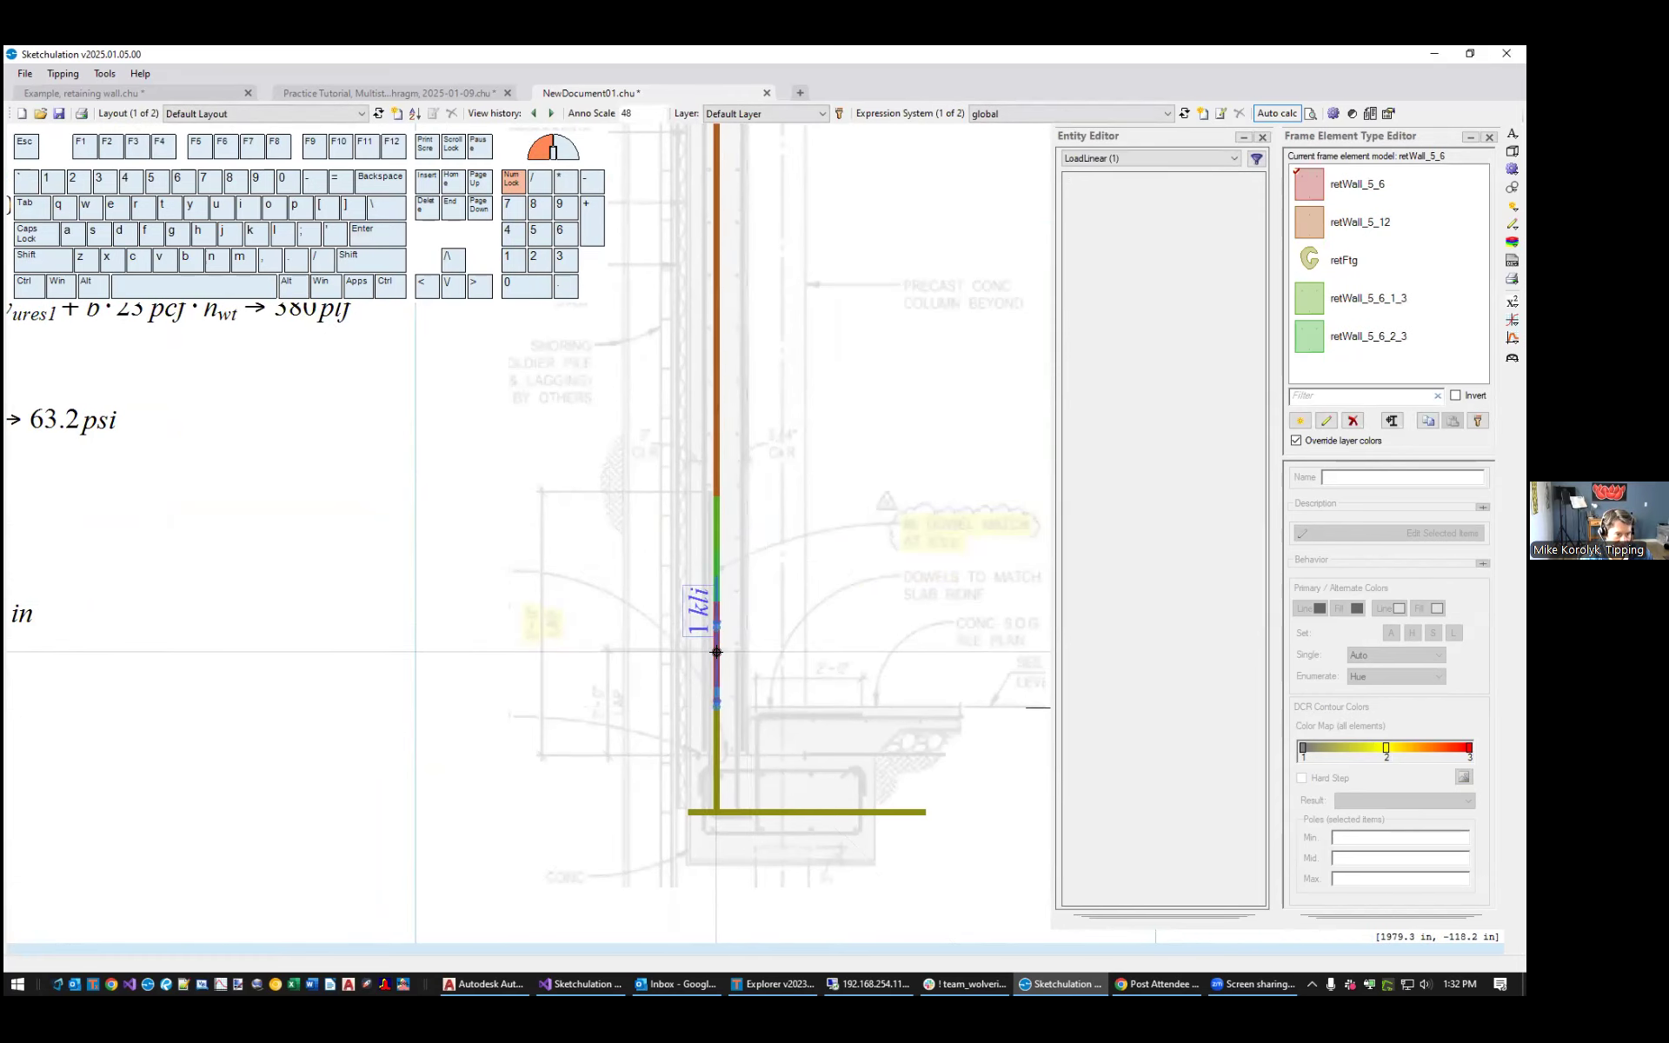
Set the angle of the 1.5 ft linear load to 0° so it acts horizontally on the wall
{"action": "left_click", "coordinate": [718, 652]}
{"action": "scroll", "coordinate": [741, 632], "scroll_direction": "up", "scroll_amount": 4}
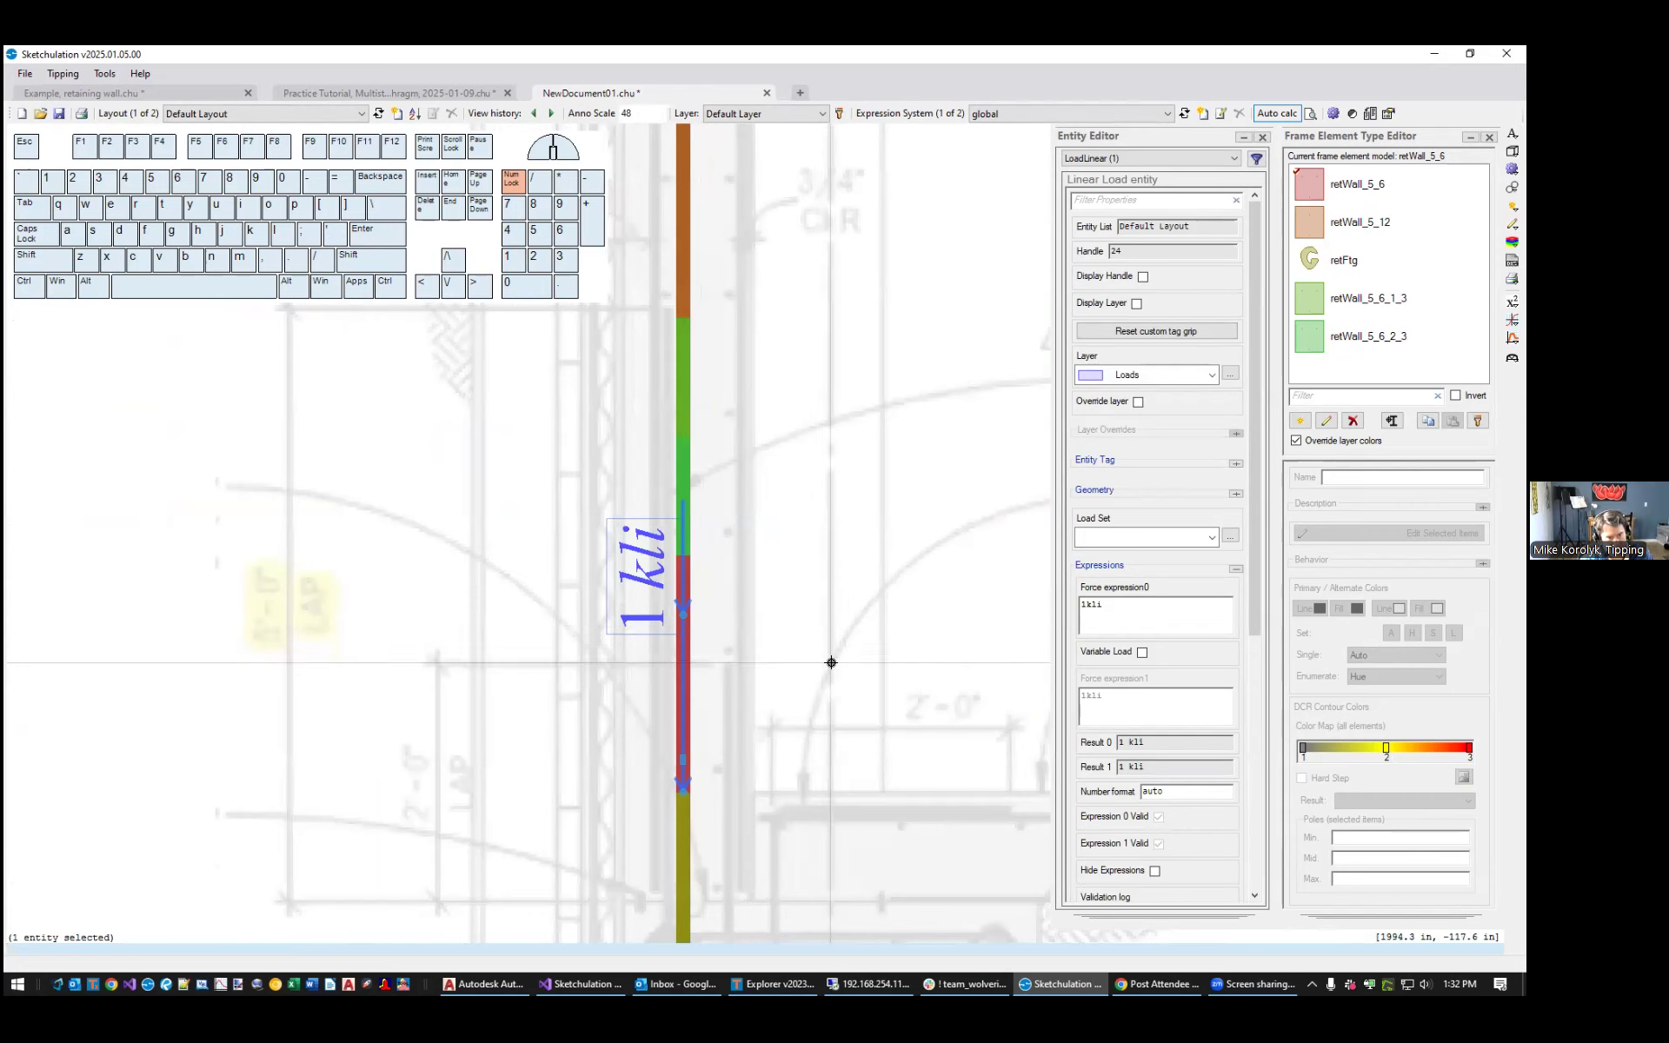
{"action": "left_click_drag", "start_coordinate": [1258, 561], "coordinate": [1272, 607]}
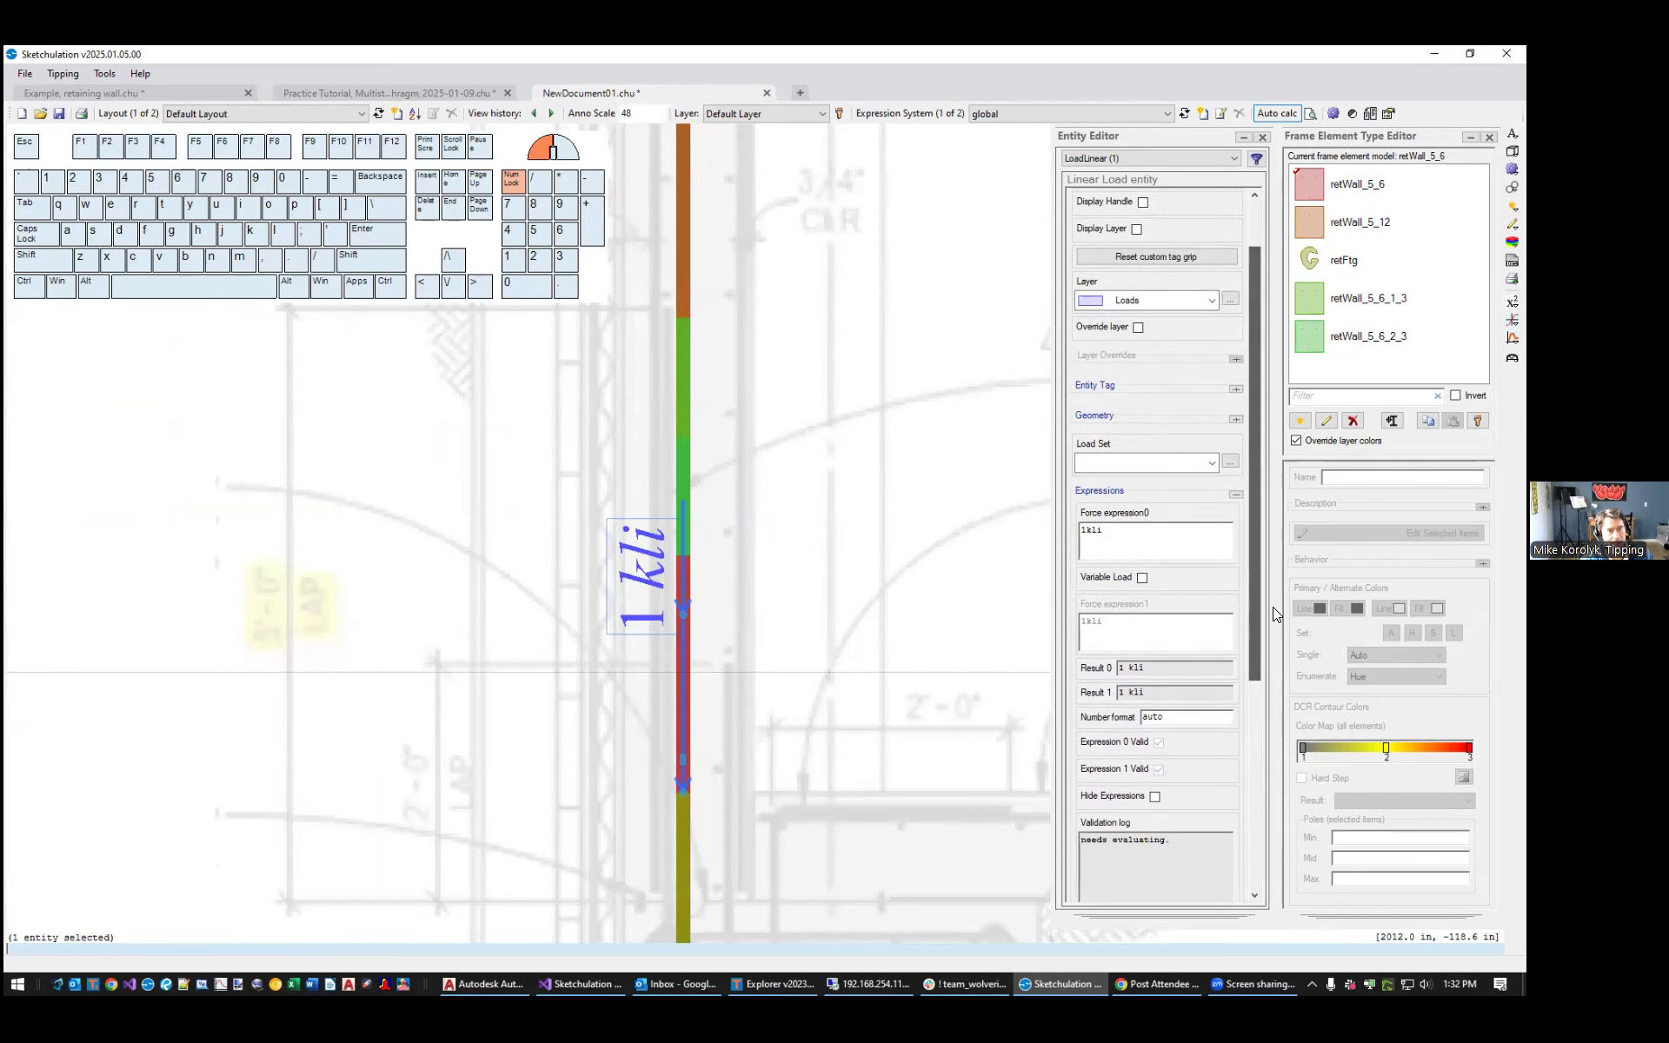
{"action": "left_click", "coordinate": [1234, 419]}
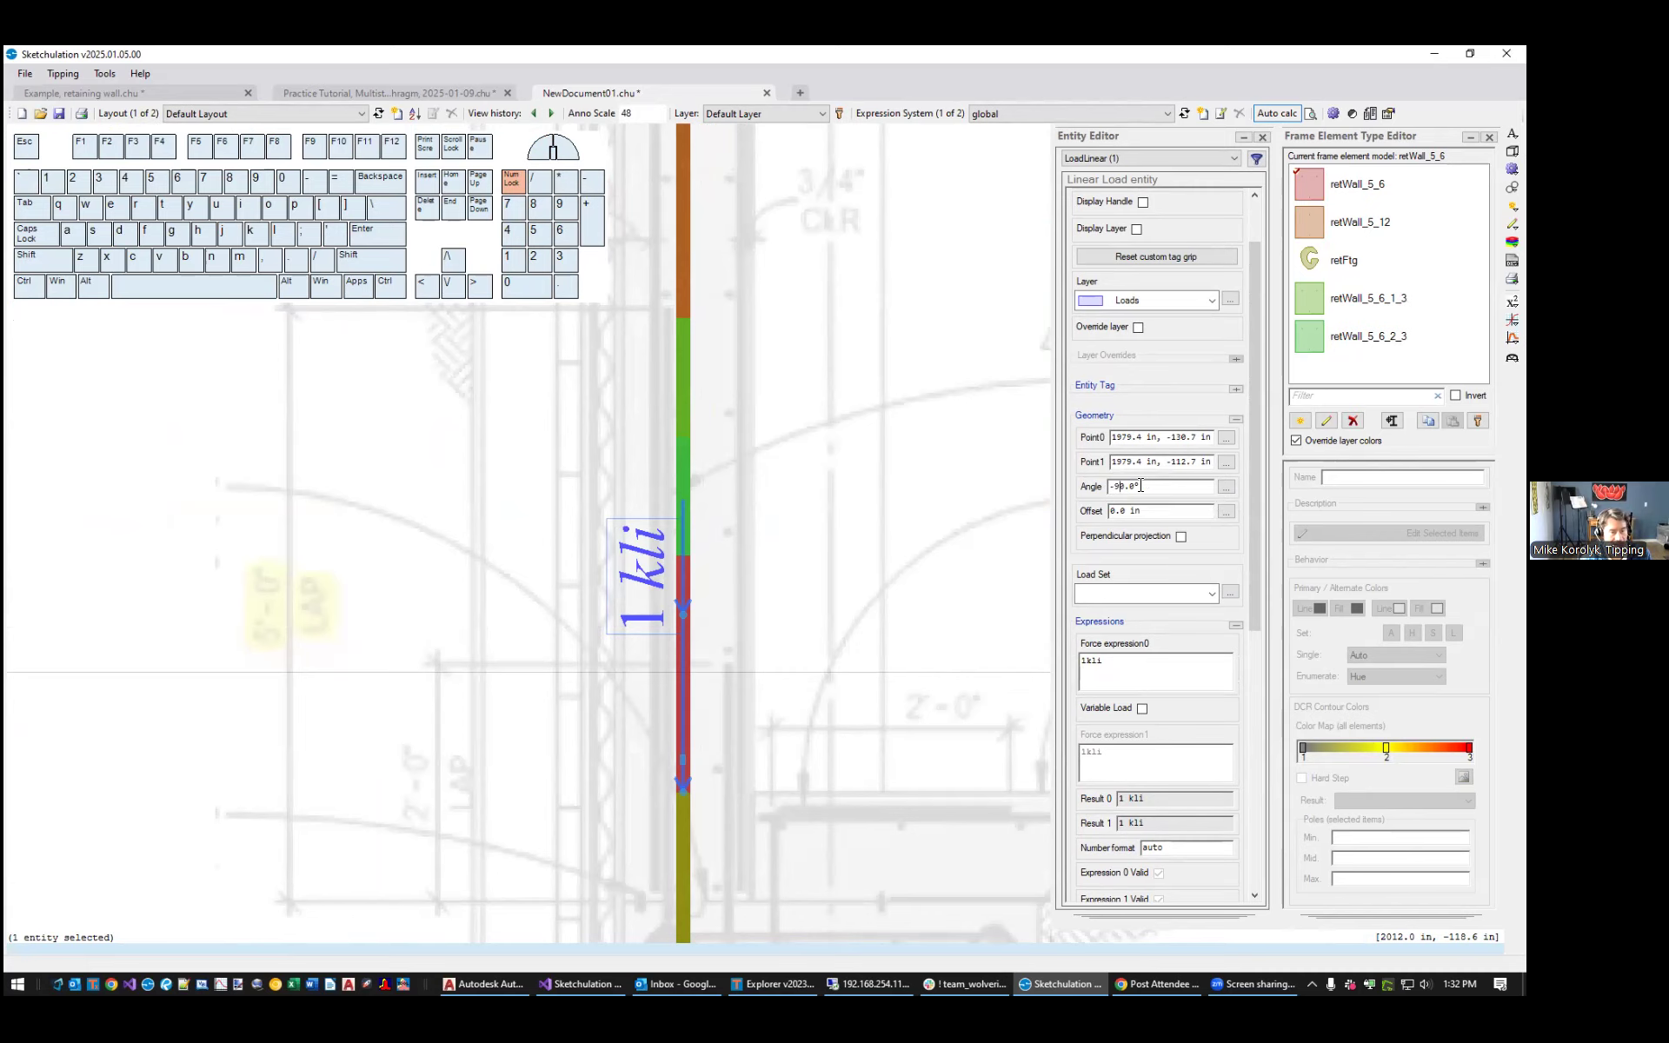
{"action": "key", "text": "BackSpace"}
{"action": "key", "text": "BackSpace"}
{"action": "scroll", "coordinate": [685, 660], "scroll_direction": "down", "scroll_amount": 2}
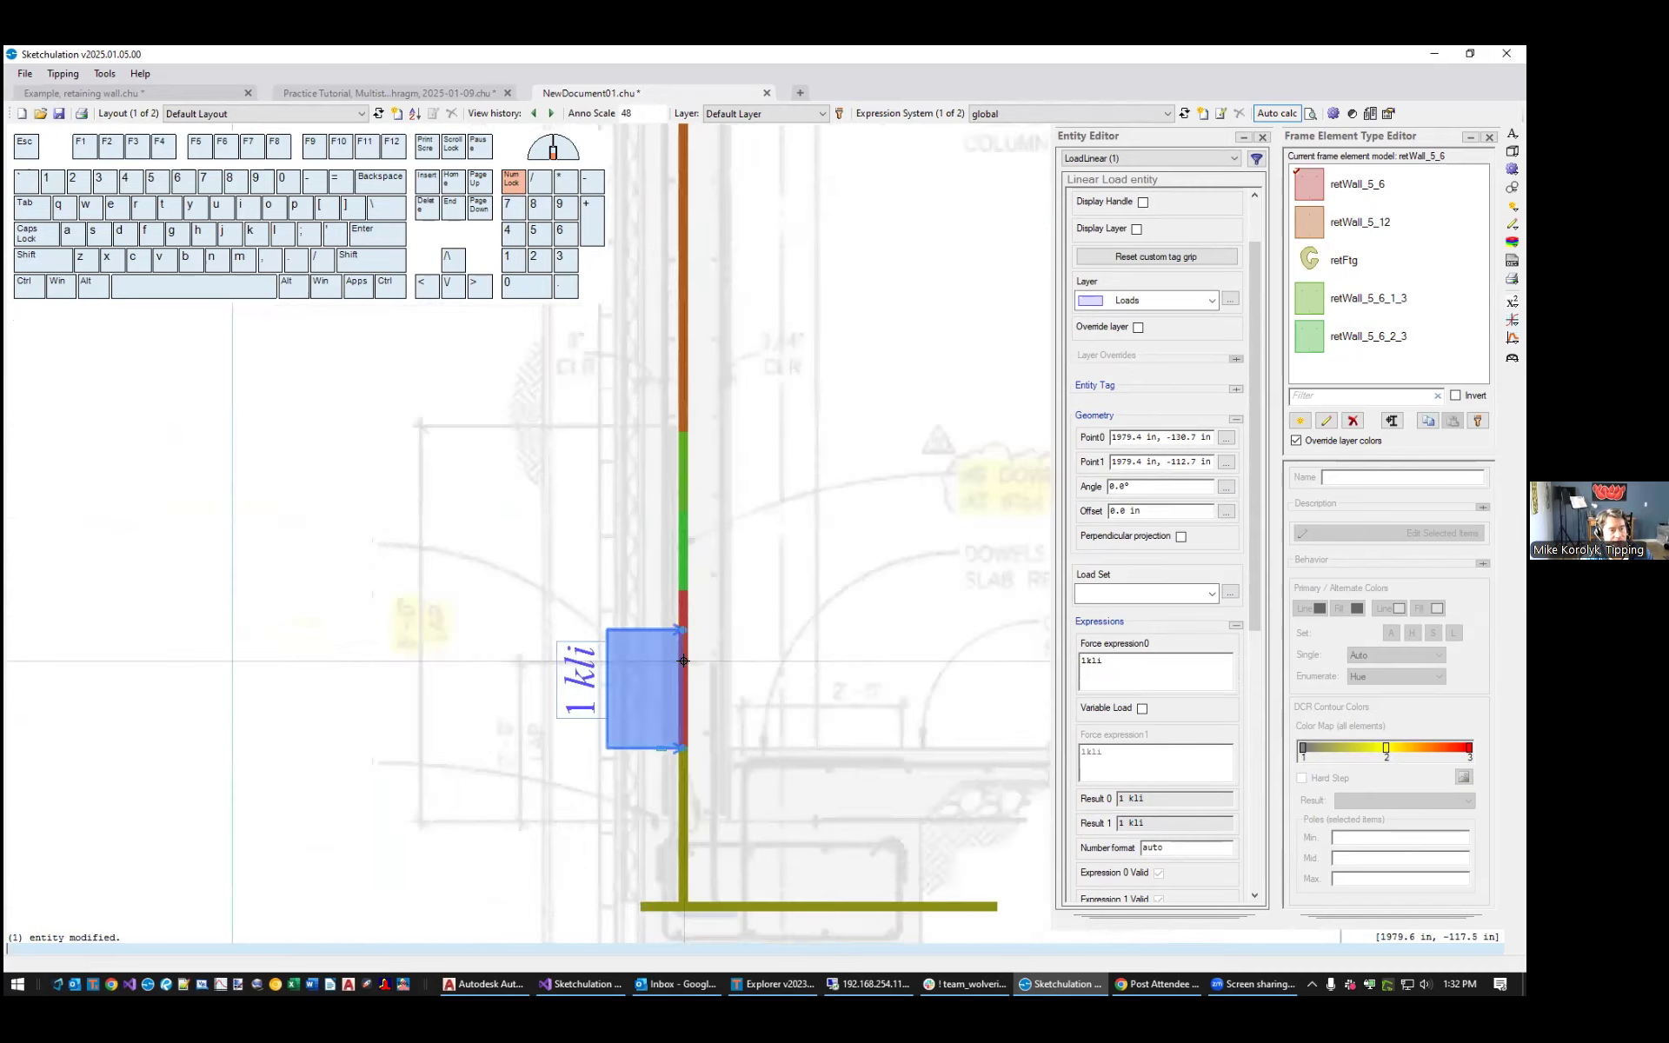
{"action": "key", "text": "Escape"}
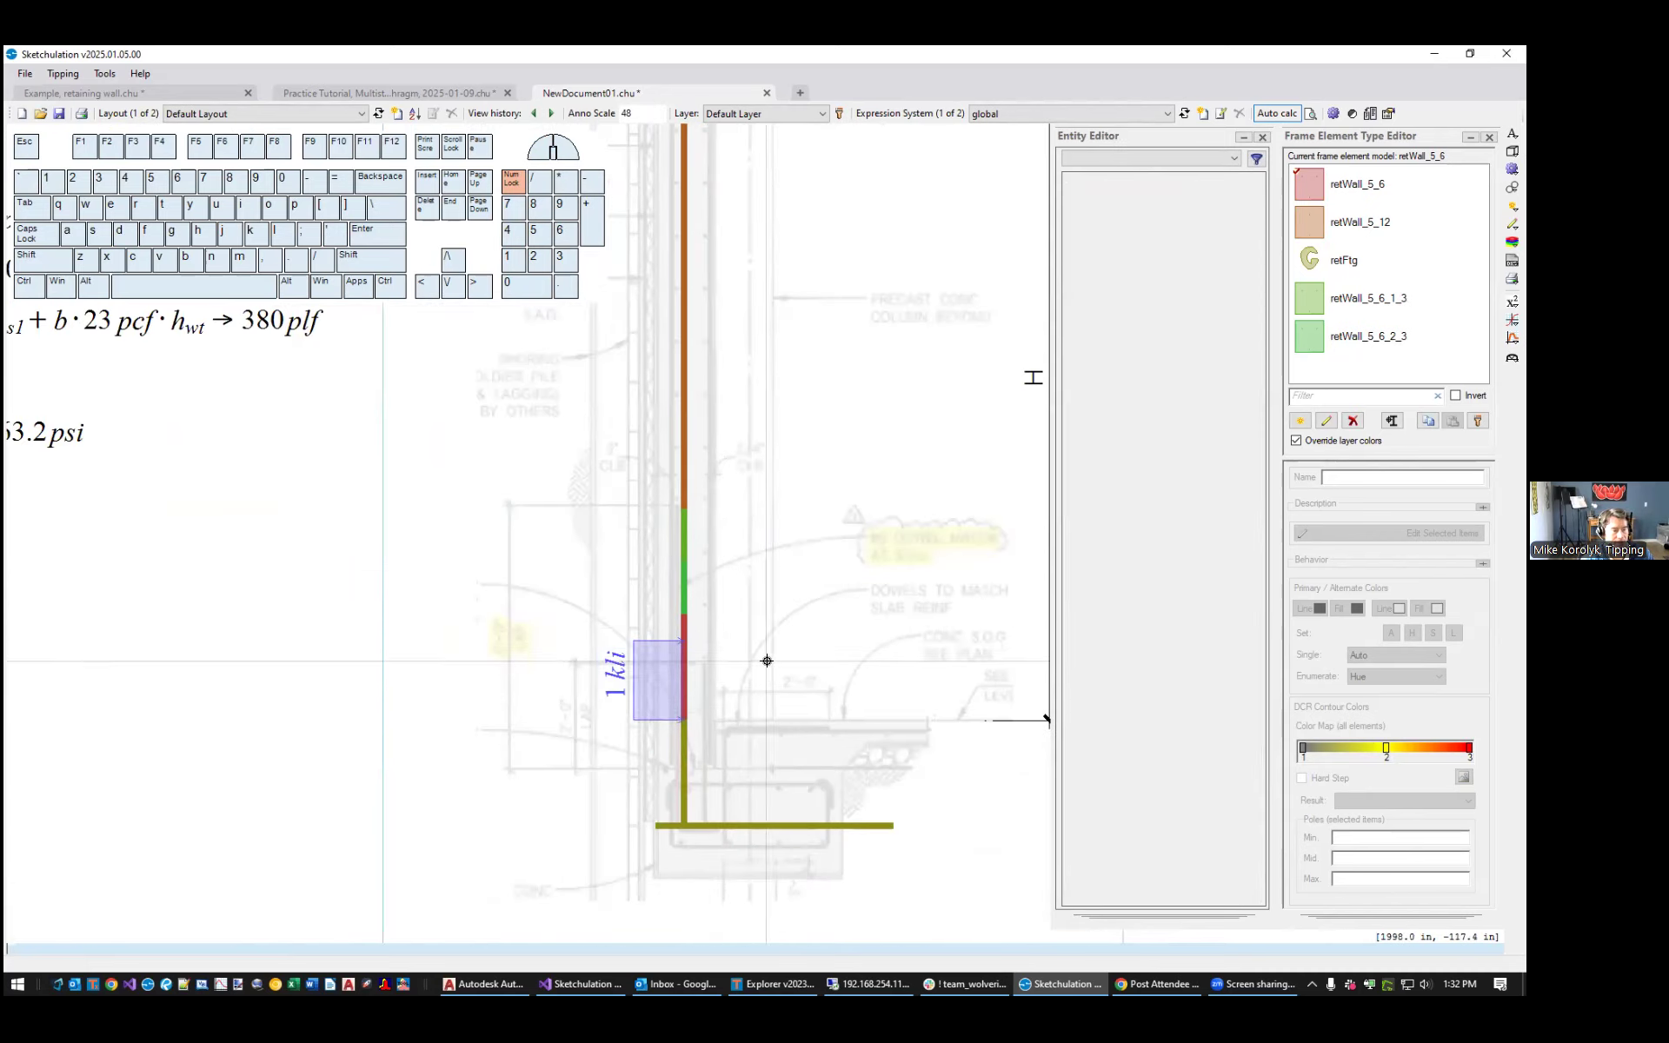
Copy the 1.5 ft load horizontally, placing its offset duplicate about 24 in farther from the retained side of the wall
{"action": "scroll", "coordinate": [618, 677], "scroll_direction": "up", "scroll_amount": 2}
{"action": "left_click", "coordinate": [706, 622]}
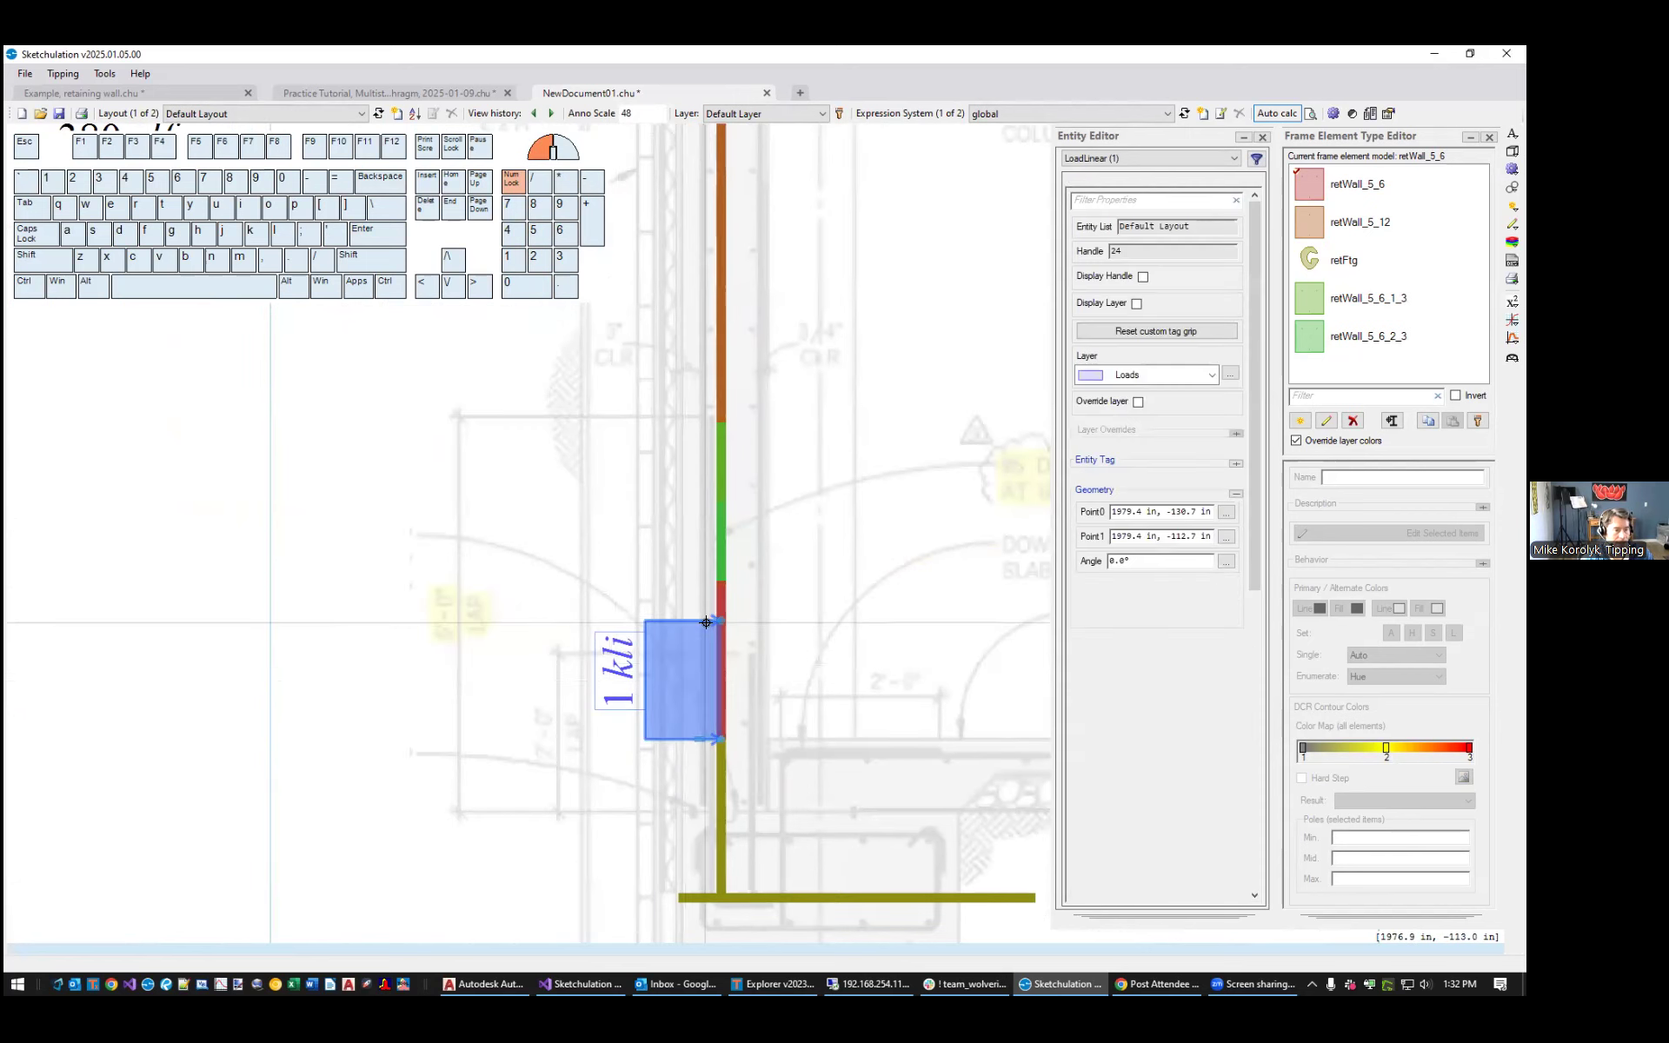
{"action": "scroll", "coordinate": [771, 754], "scroll_direction": "down", "scroll_amount": 2}
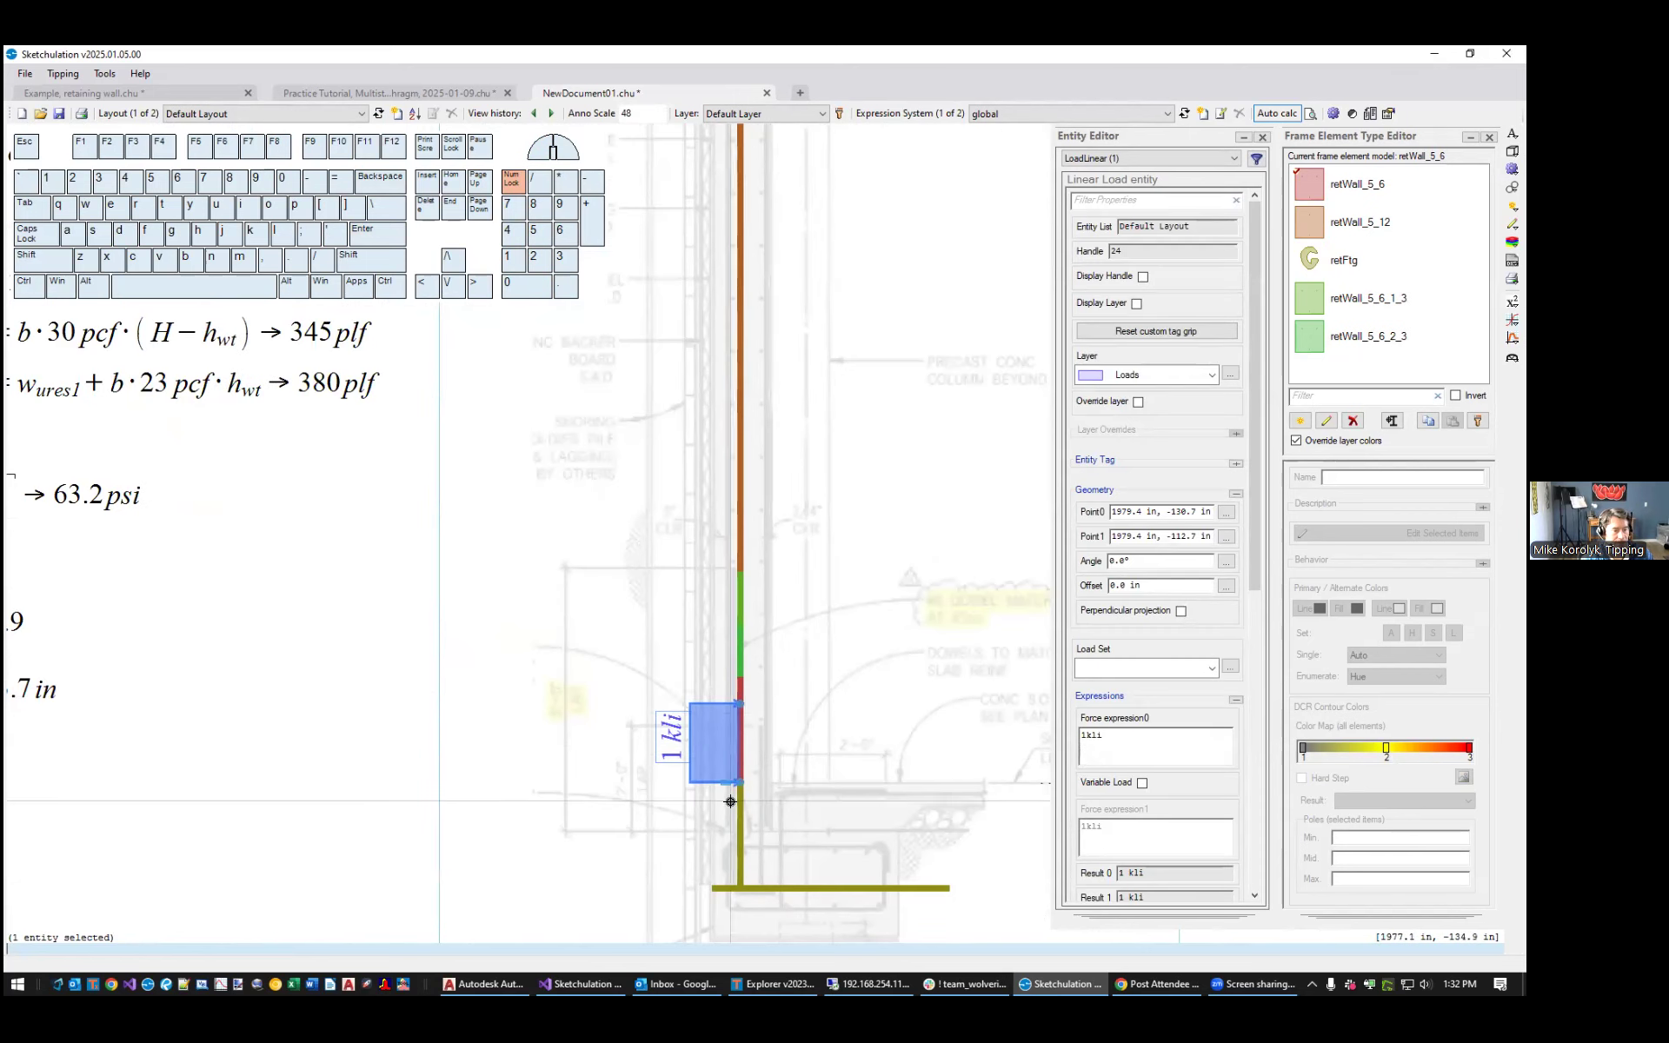
{"action": "scroll", "coordinate": [723, 792], "scroll_direction": "up", "scroll_amount": 2}
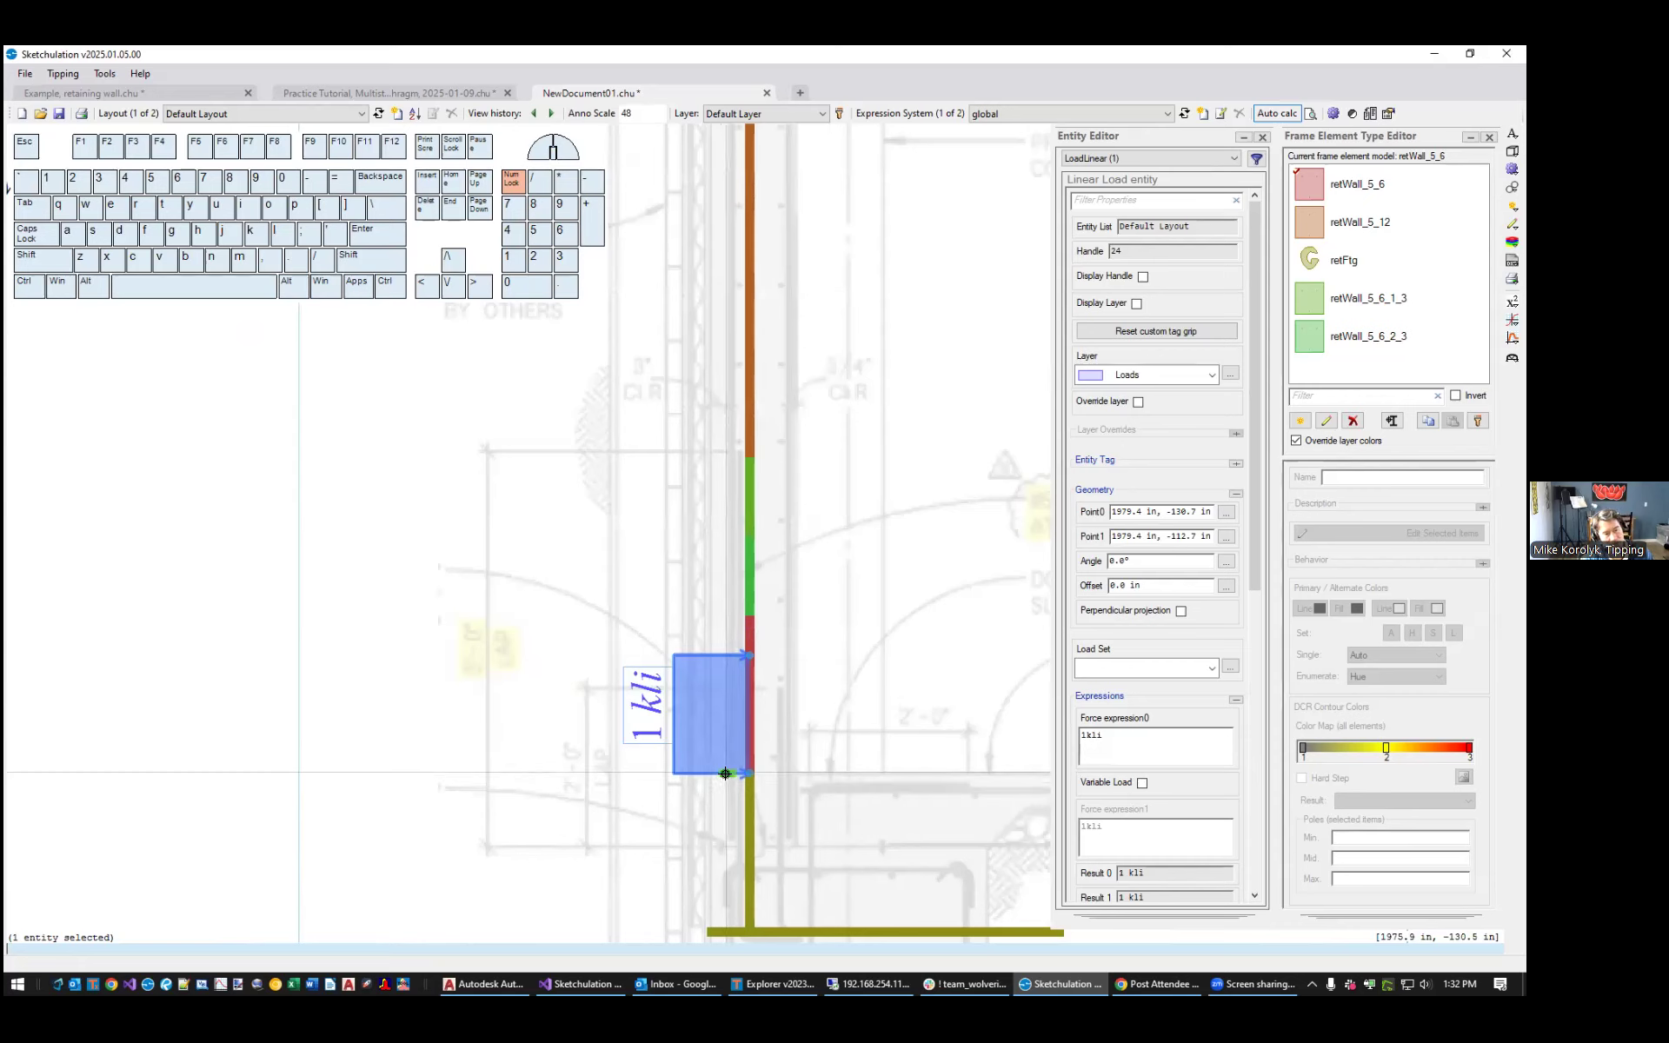
{"action": "left_click", "coordinate": [727, 773]}
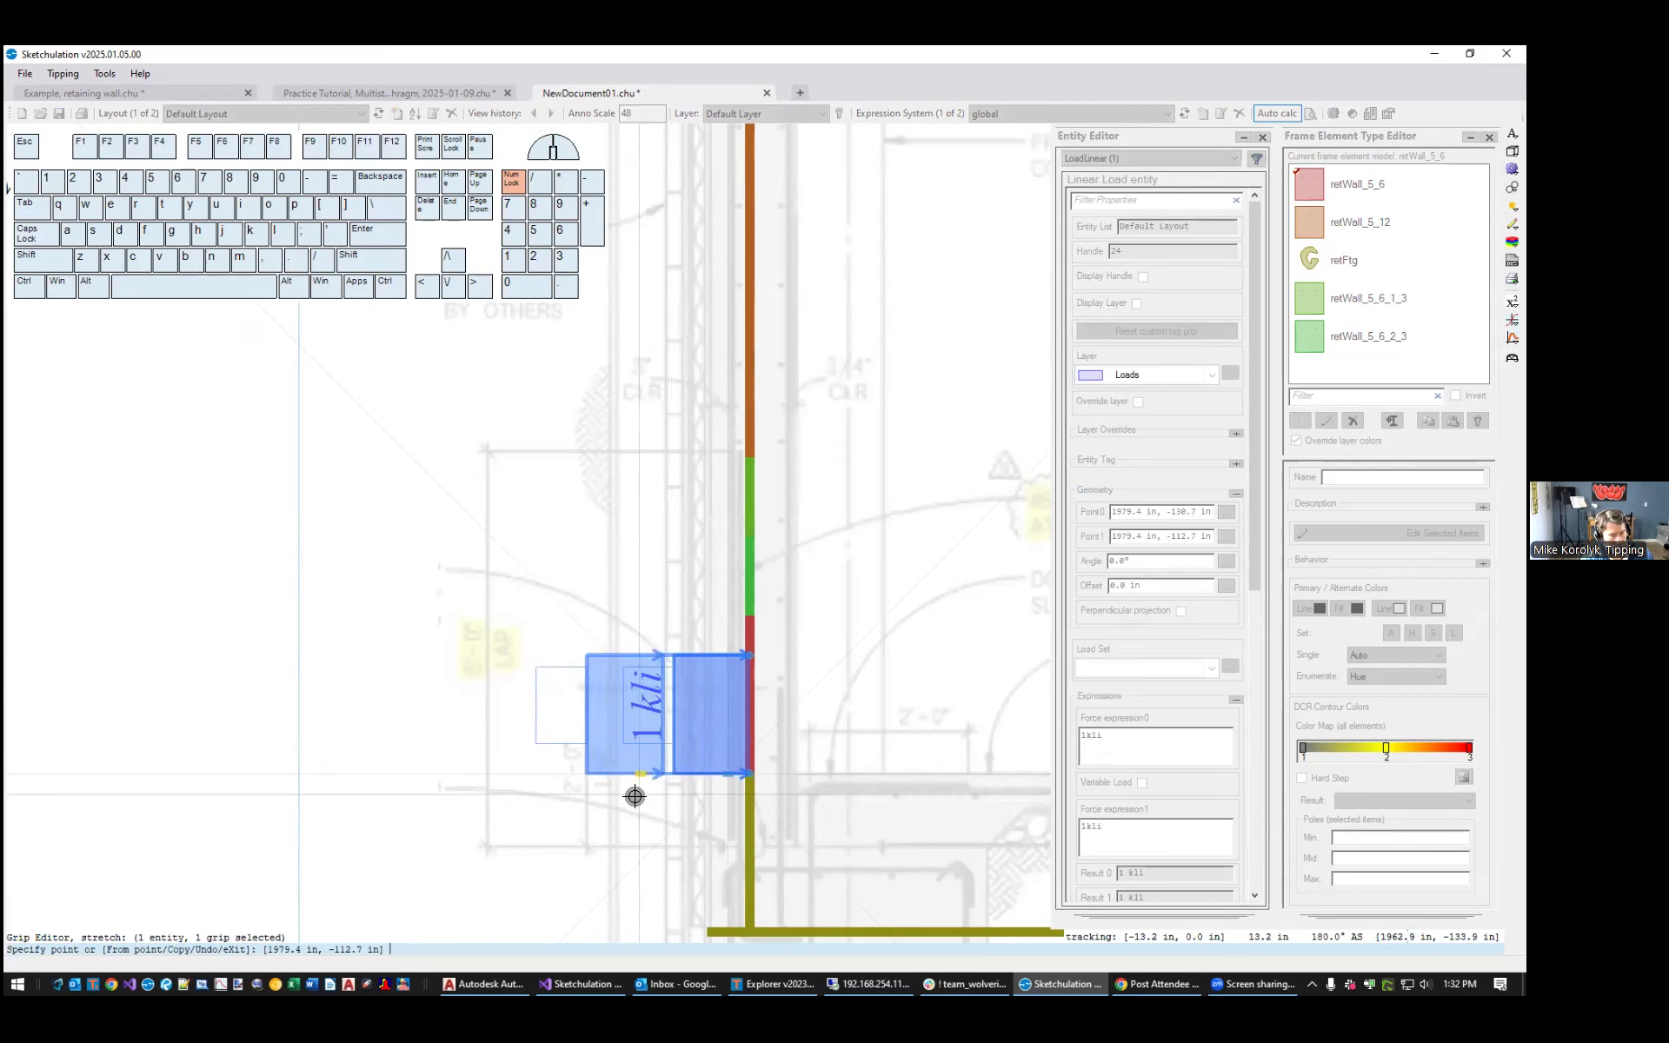
{"action": "type", "text": "c"}
{"action": "key", "text": "Return"}
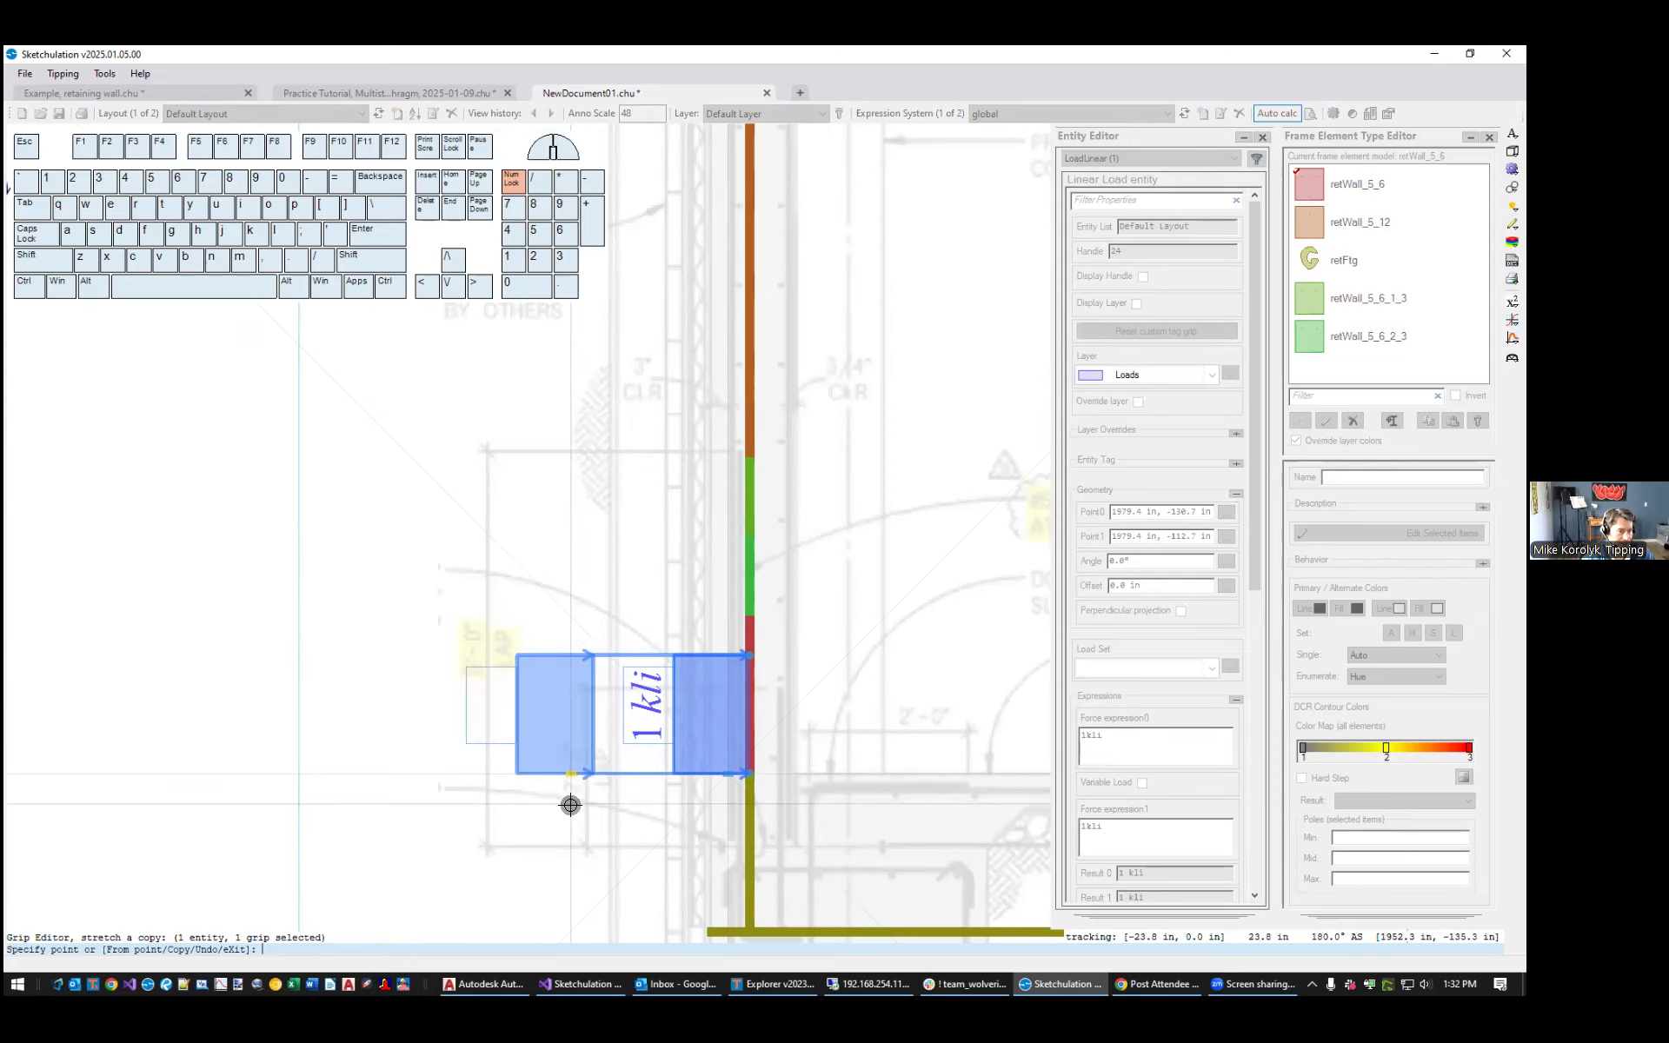
{"action": "left_click", "coordinate": [571, 804]}
{"action": "key", "text": "Escape"}
{"action": "key", "text": "Escape"}
{"action": "scroll", "coordinate": [644, 620], "scroll_direction": "down", "scroll_amount": 1}
{"action": "mouse_move", "coordinate": [682, 608]}
{"action": "middle_mouse_down"}
{"action": "mouse_move", "coordinate": [693, 707]}
{"action": "mouse_move", "coordinate": [759, 690]}
{"action": "middle_mouse_up"}
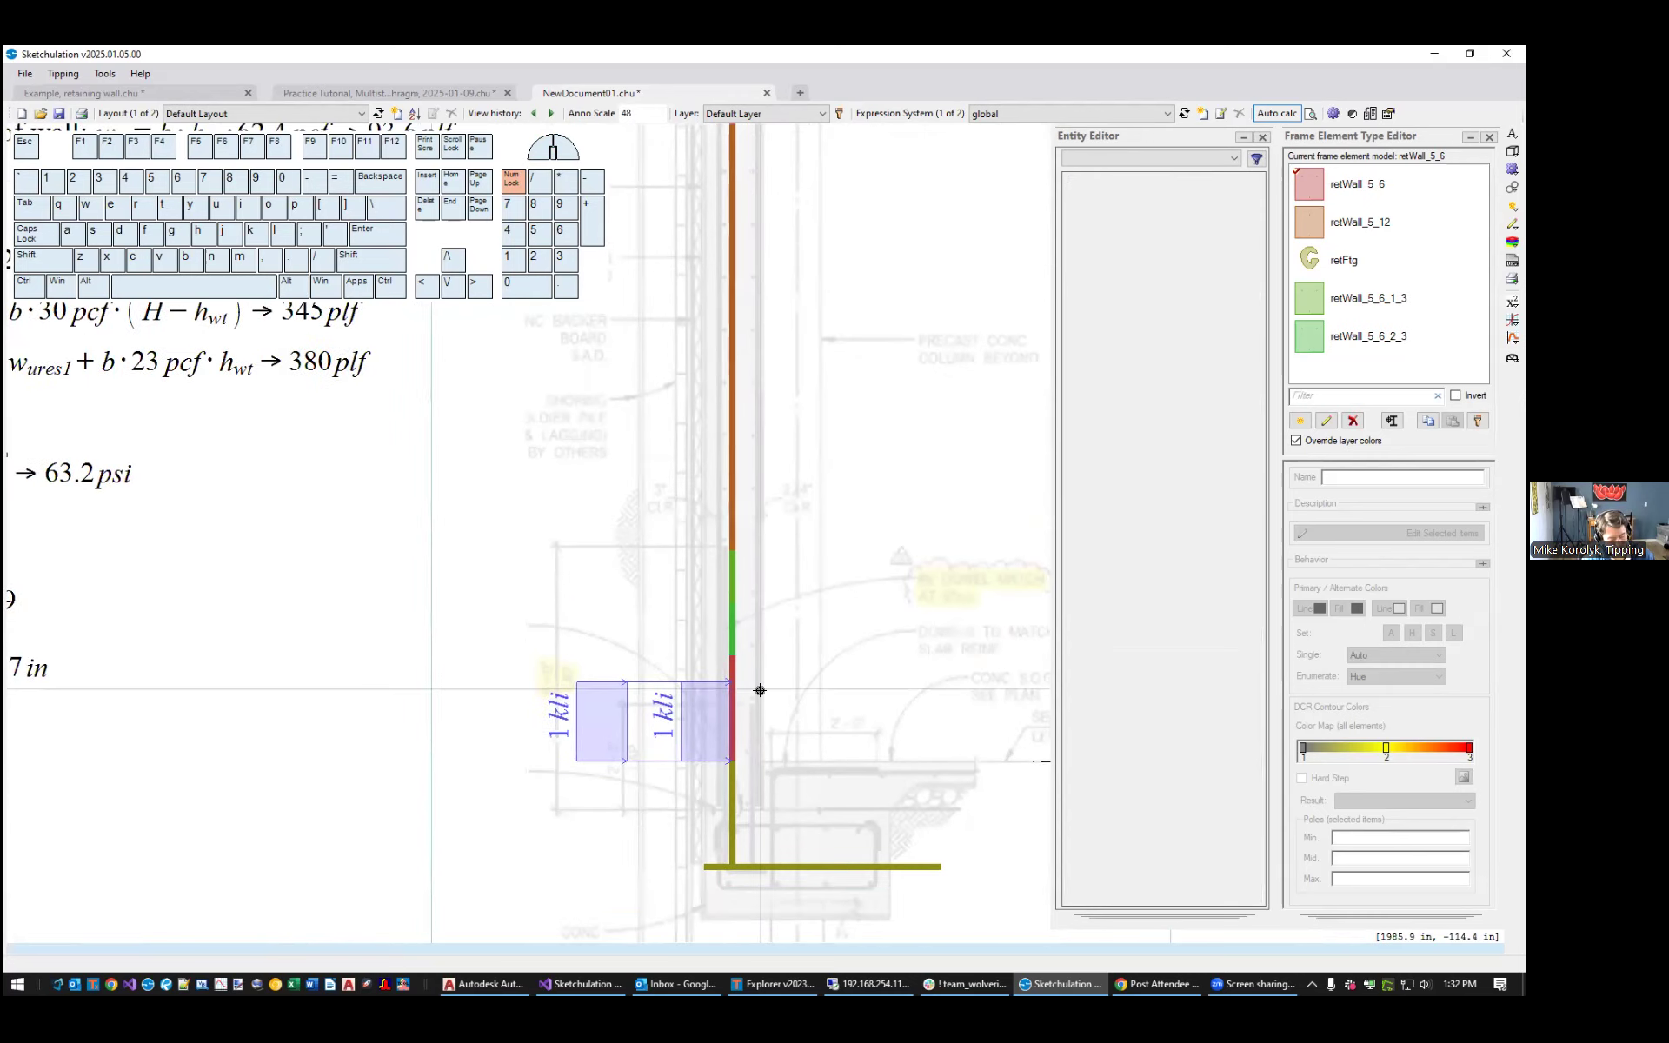
Draw a linear load along the wall from the top of the 1.5 ft load to the top of the wall
{"action": "type", "text": "ld"}
{"action": "key", "text": "Return"}
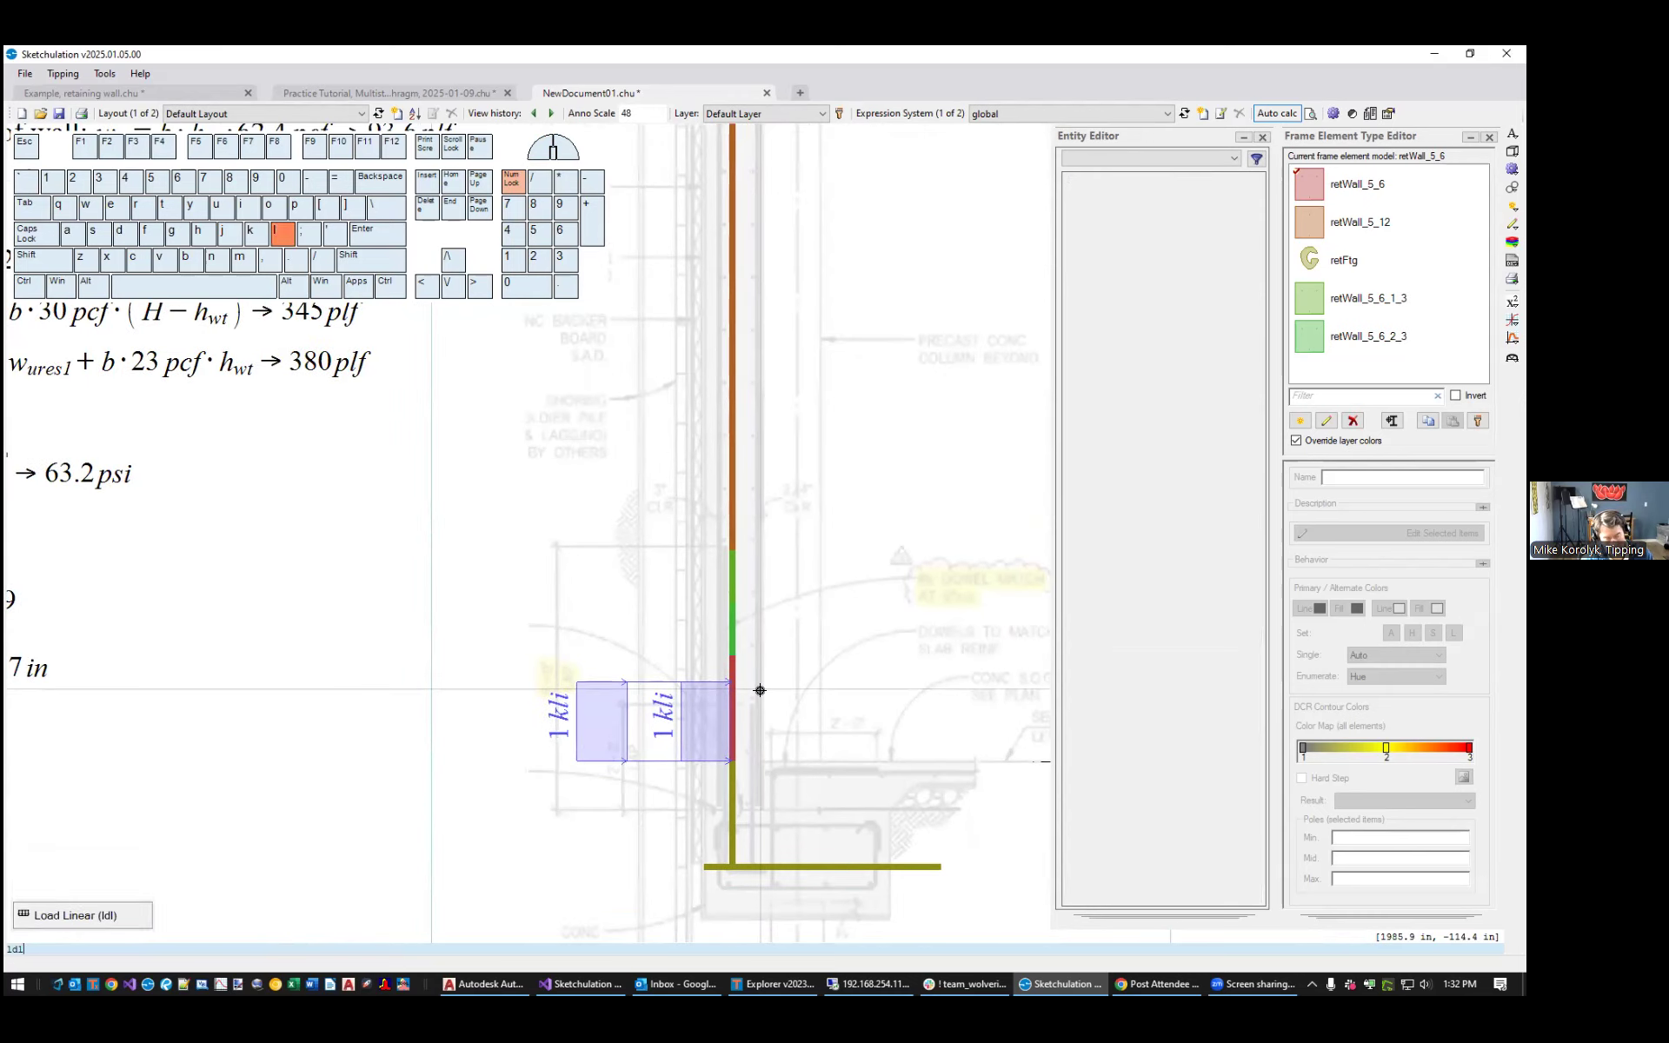
{"action": "left_click", "coordinate": [732, 682]}
{"action": "middle_click_drag", "start_coordinate": [754, 374], "coordinate": [772, 730]}
Set the angle of the long upper wall load to 0° and deselect it
{"action": "left_click", "coordinate": [748, 488]}
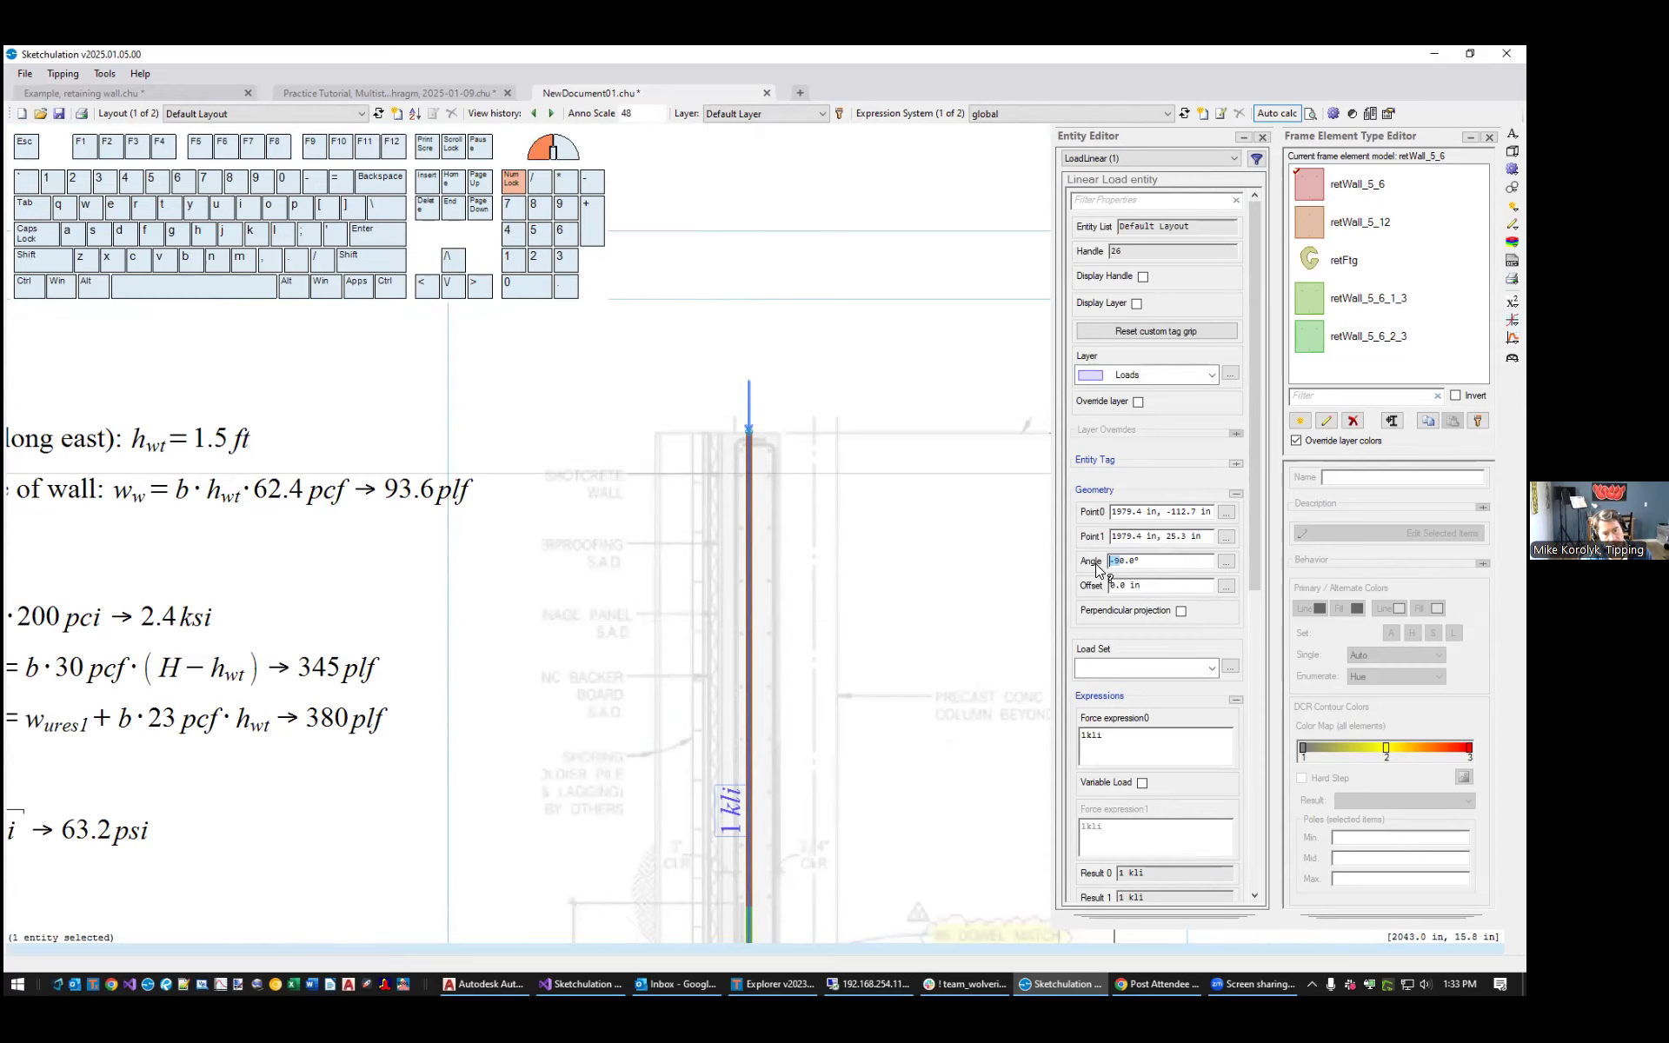
{"action": "key", "text": "BackSpace"}
{"action": "scroll", "coordinate": [696, 626], "scroll_direction": "down", "scroll_amount": 2}
{"action": "middle_click_drag", "start_coordinate": [756, 537], "coordinate": [810, 326]}
{"action": "key", "text": "Escape"}
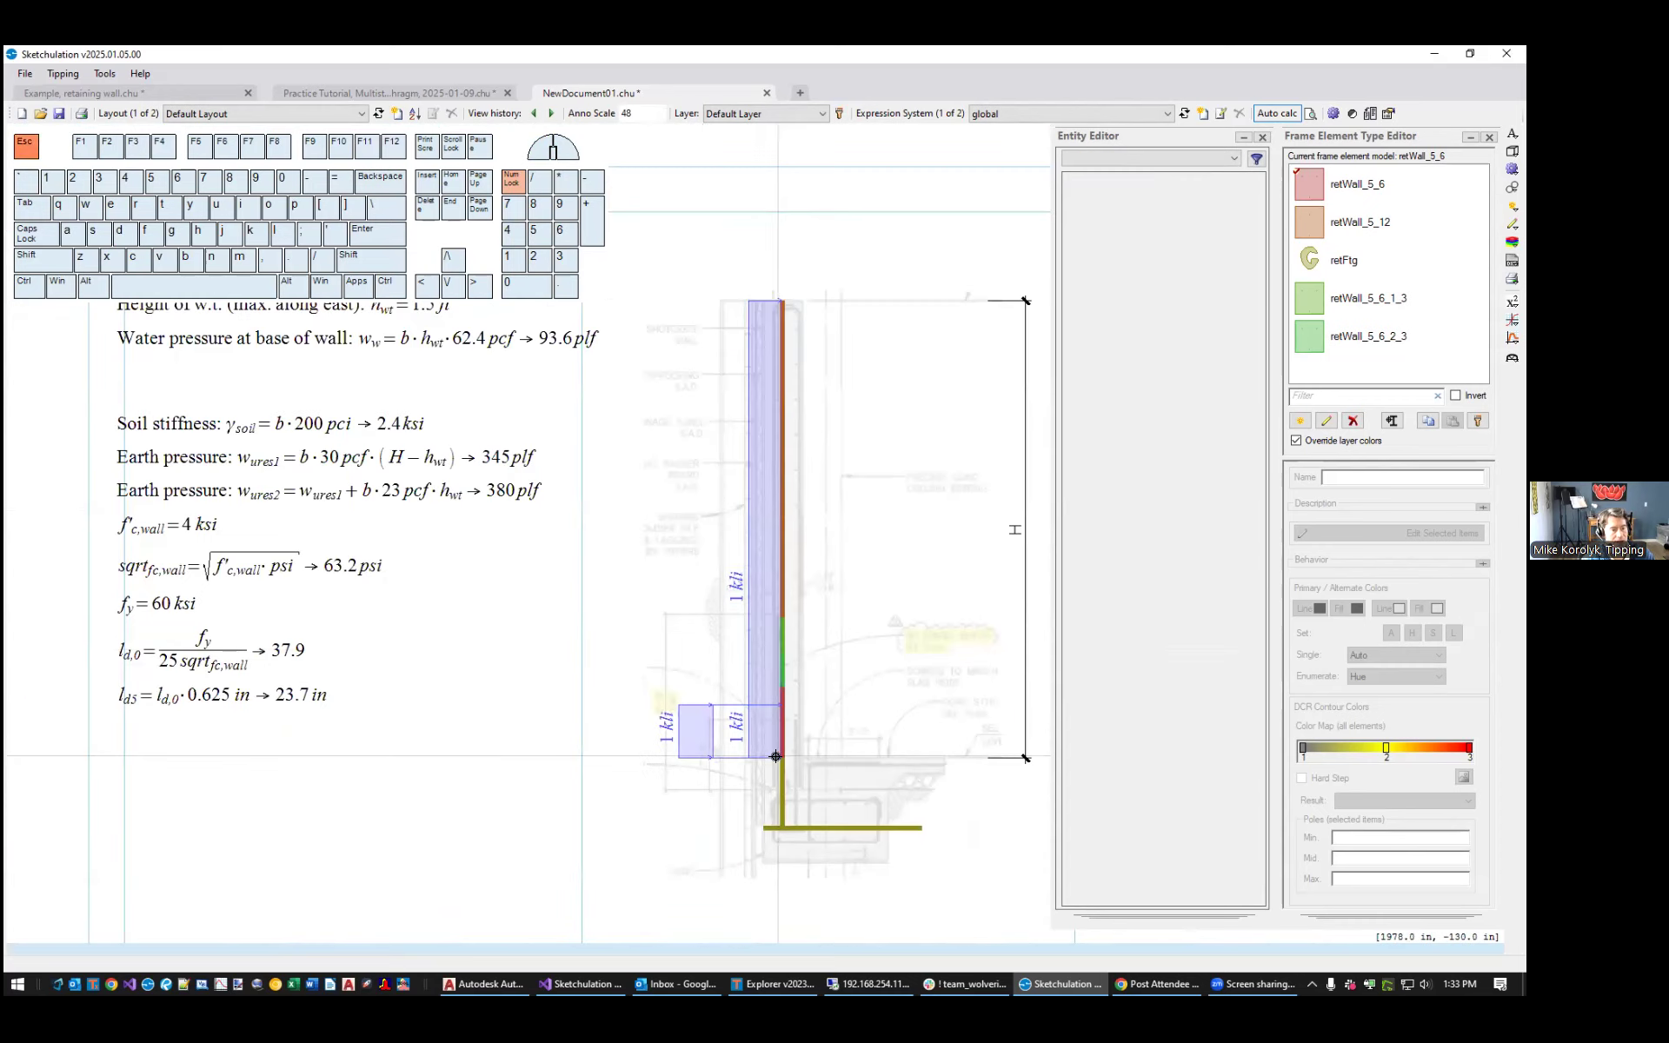
Make all three linear loads variable along their length
{"action": "left_click_drag", "start_coordinate": [770, 727], "coordinate": [687, 700]}
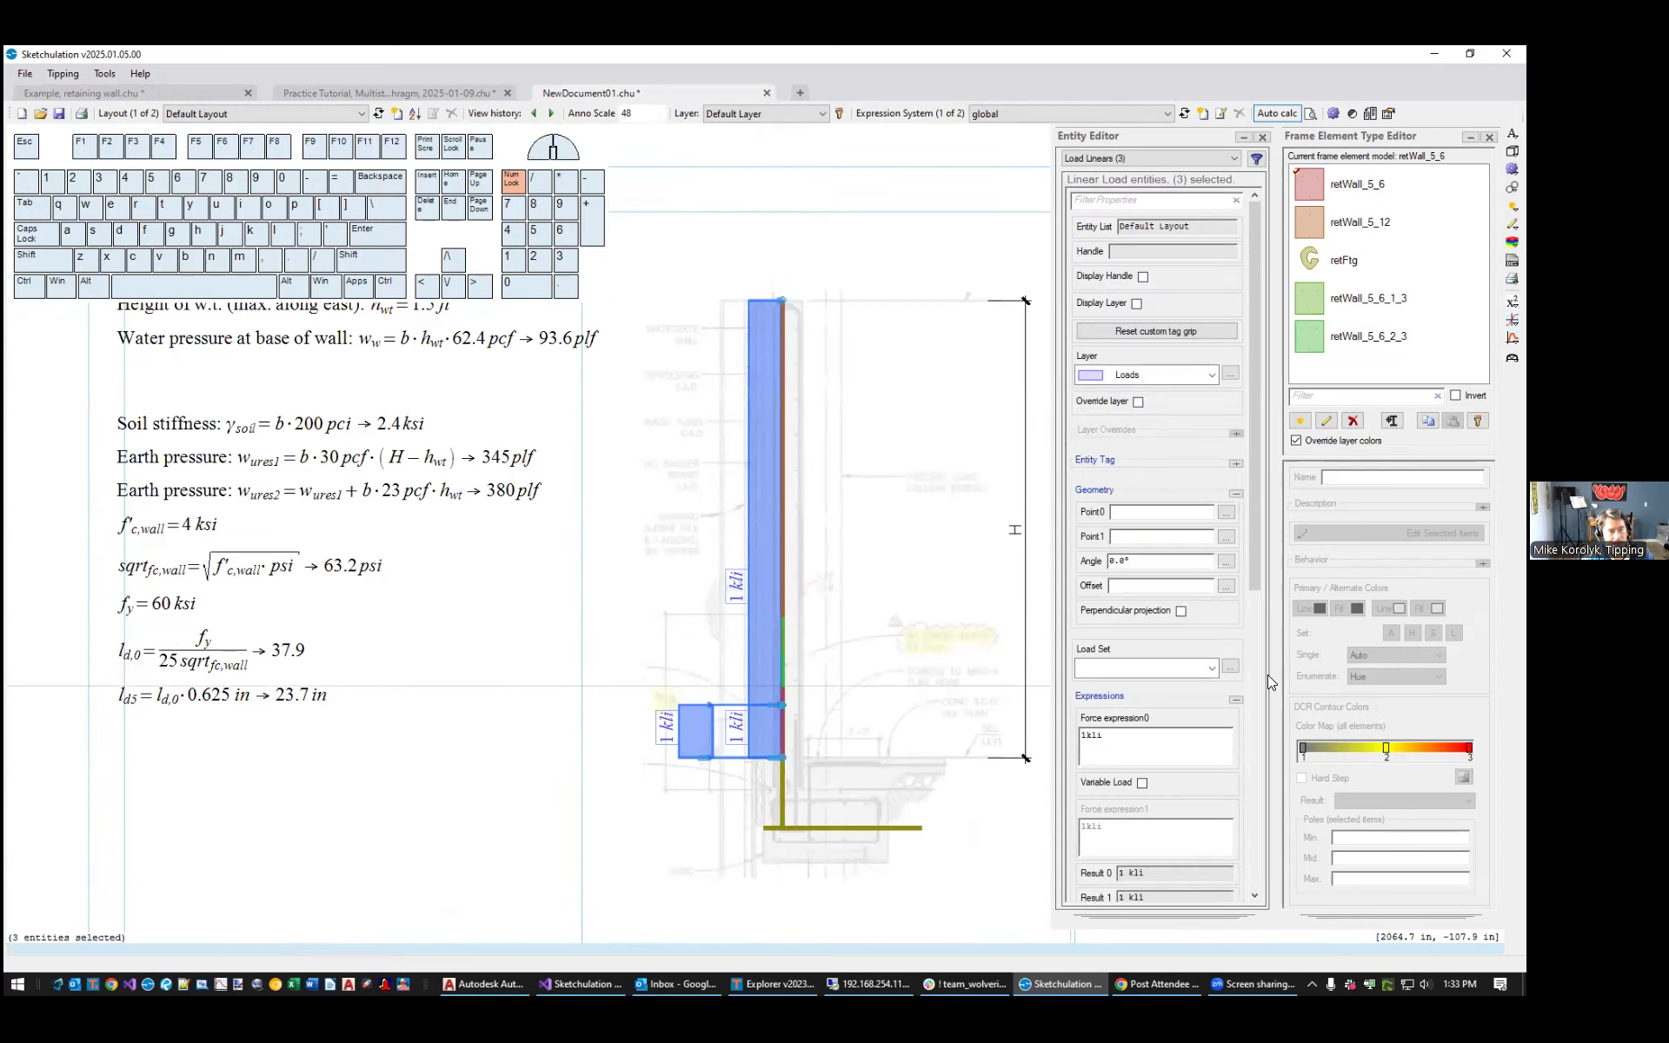
{"action": "left_click_drag", "start_coordinate": [1248, 570], "coordinate": [1259, 629]}
{"action": "left_click", "coordinate": [1142, 677]}
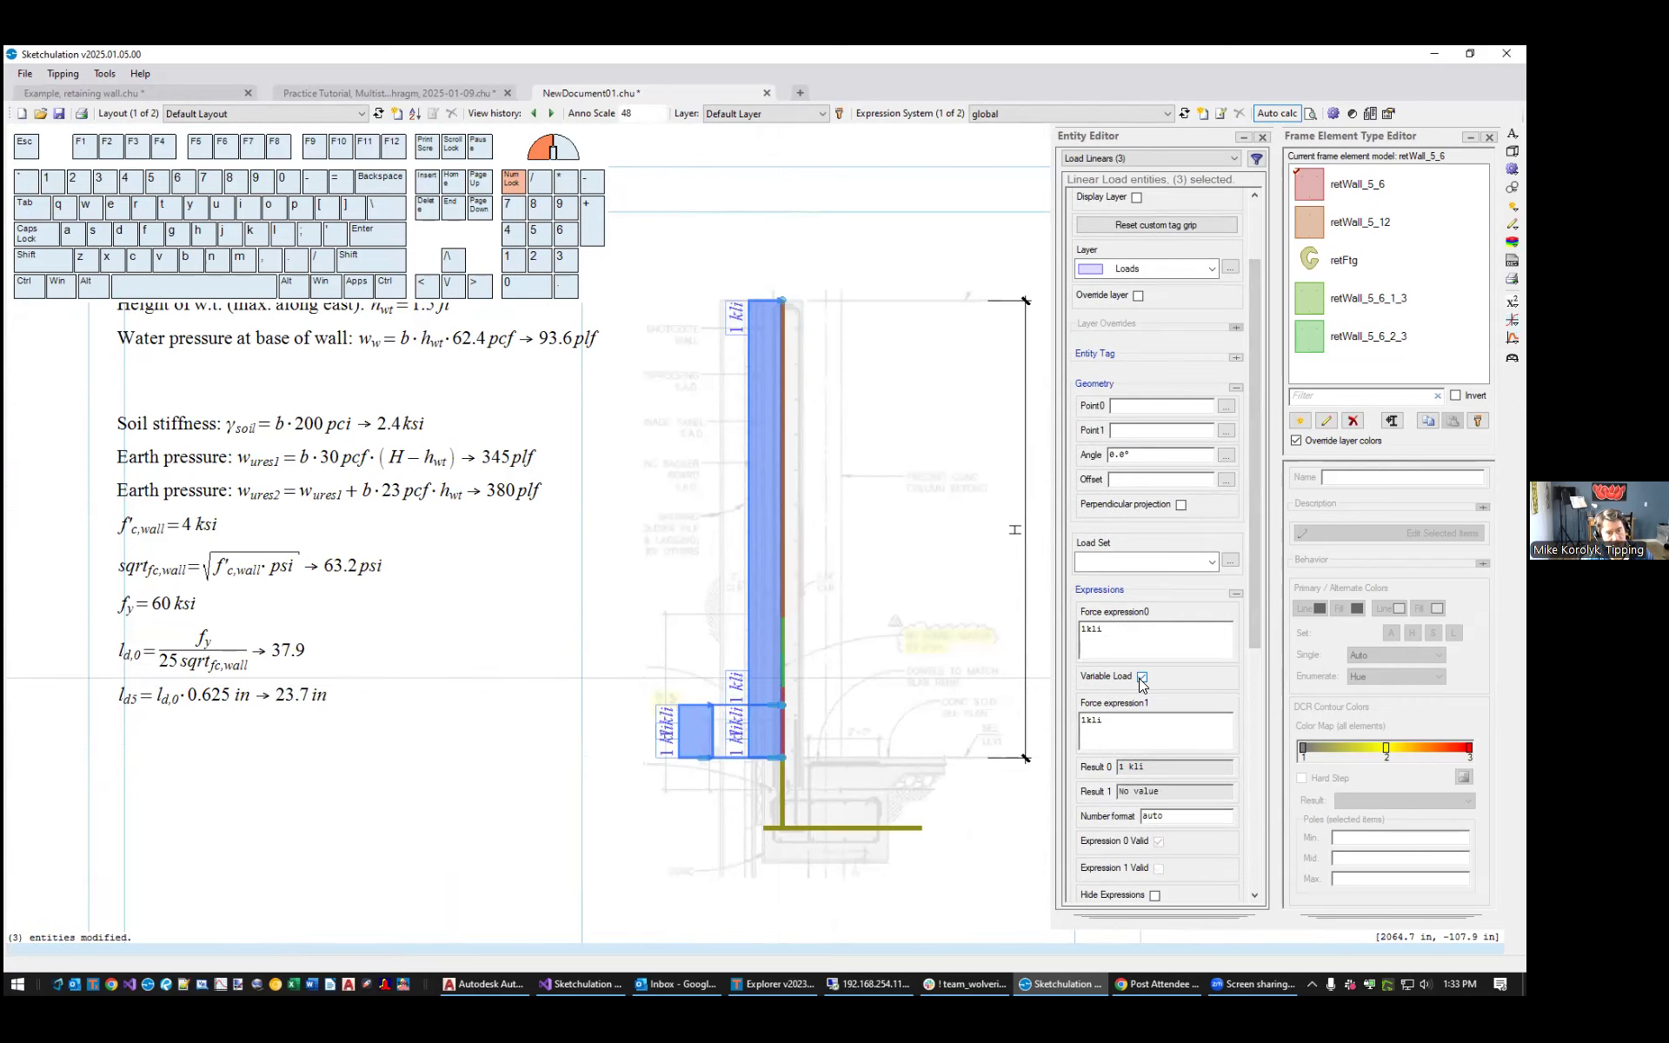
{"action": "left_click", "coordinate": [941, 702]}
Set the force at the top end of the long upper wall load to 0
{"action": "scroll", "coordinate": [757, 727], "scroll_direction": "up", "scroll_amount": 3}
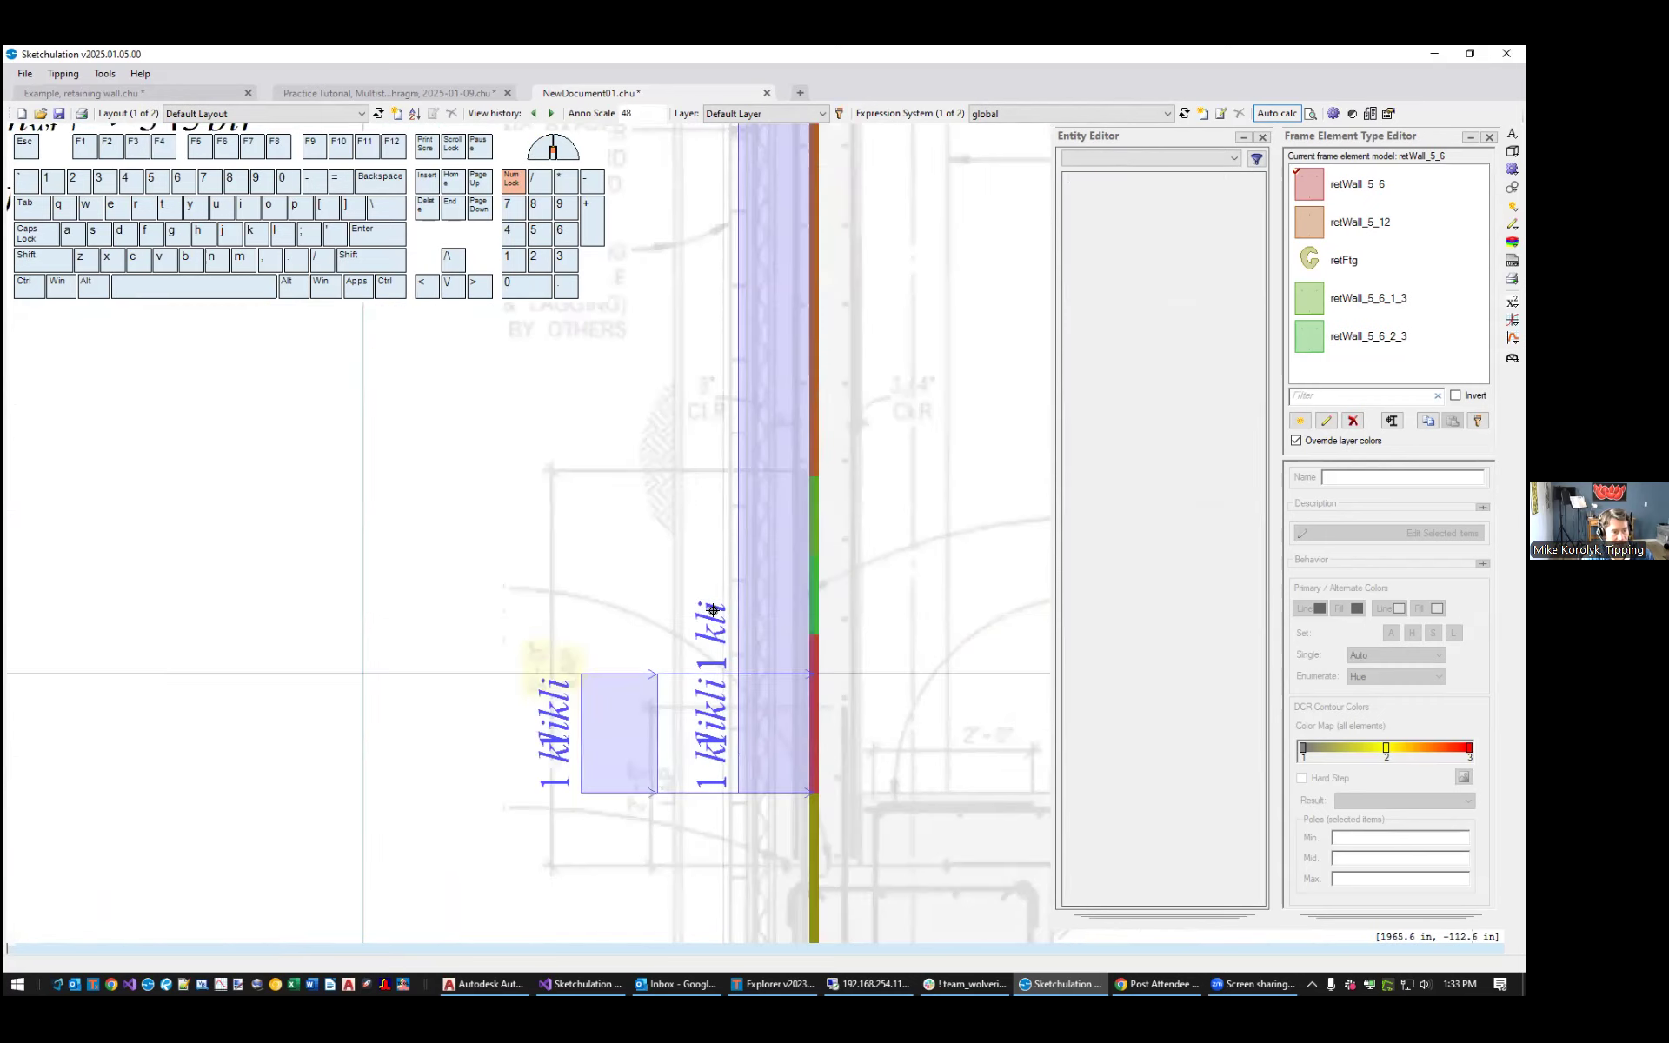
{"action": "scroll", "coordinate": [613, 769], "scroll_direction": "down", "scroll_amount": 5}
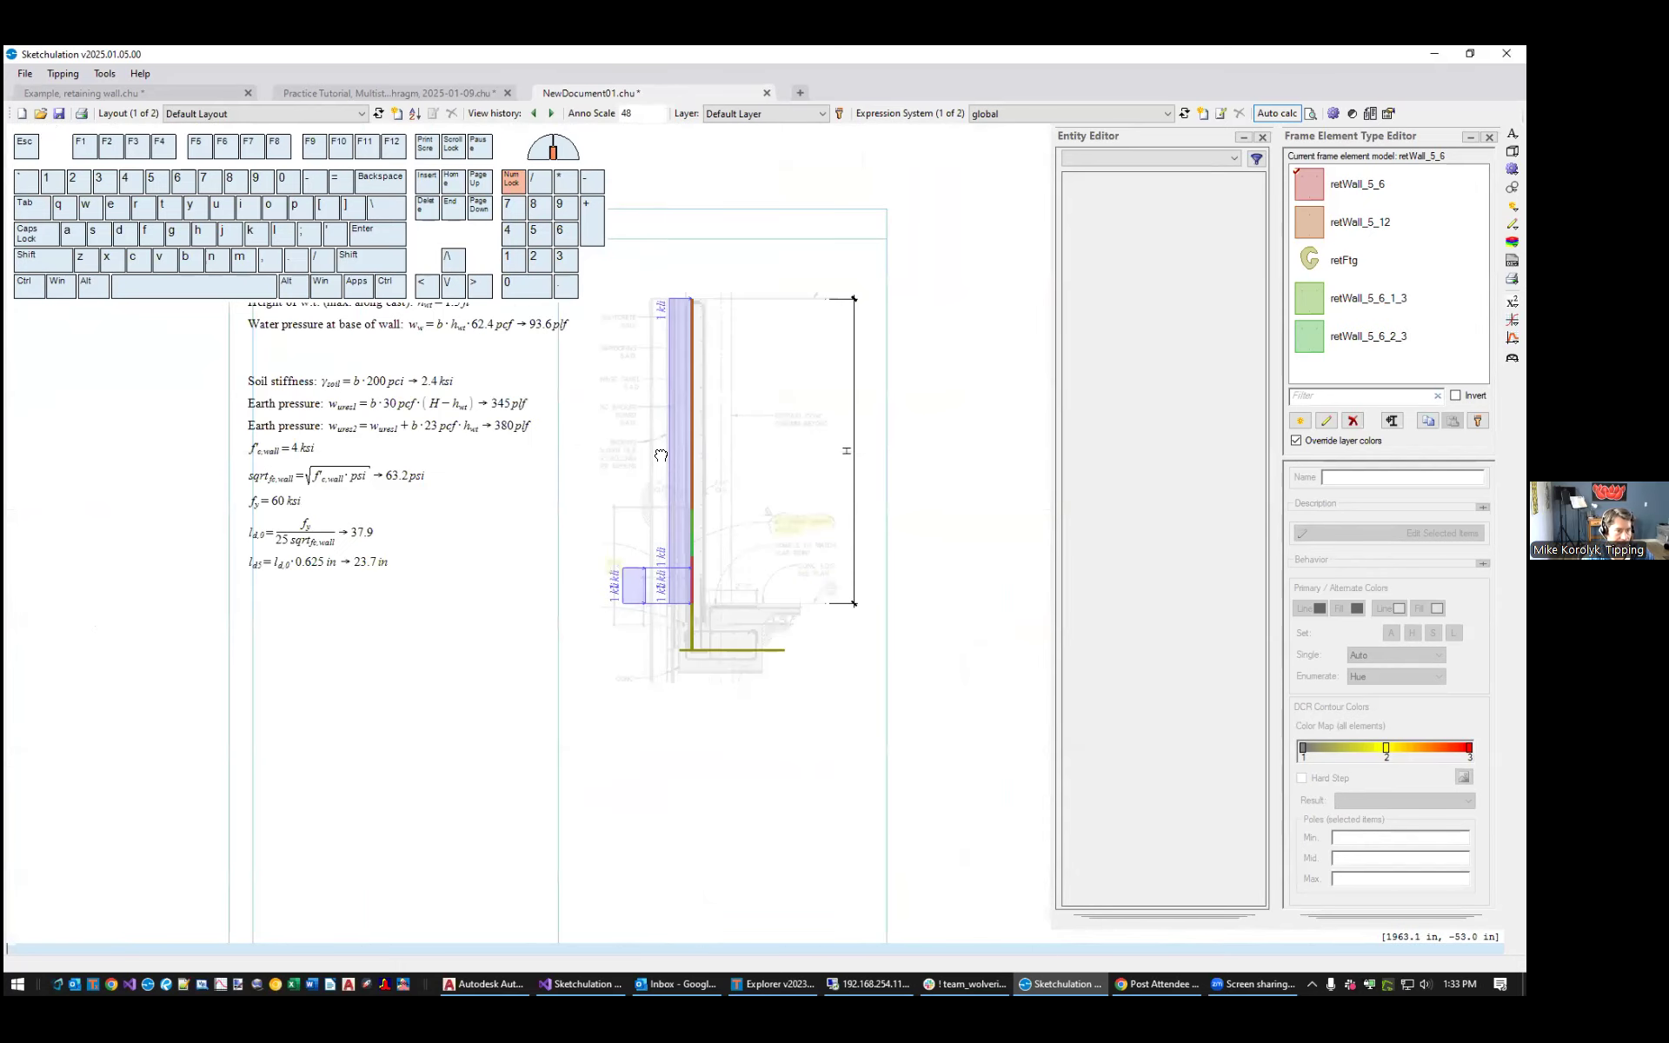
{"action": "scroll", "coordinate": [714, 500], "scroll_direction": "up", "scroll_amount": 2}
{"action": "double_click", "coordinate": [702, 472]}
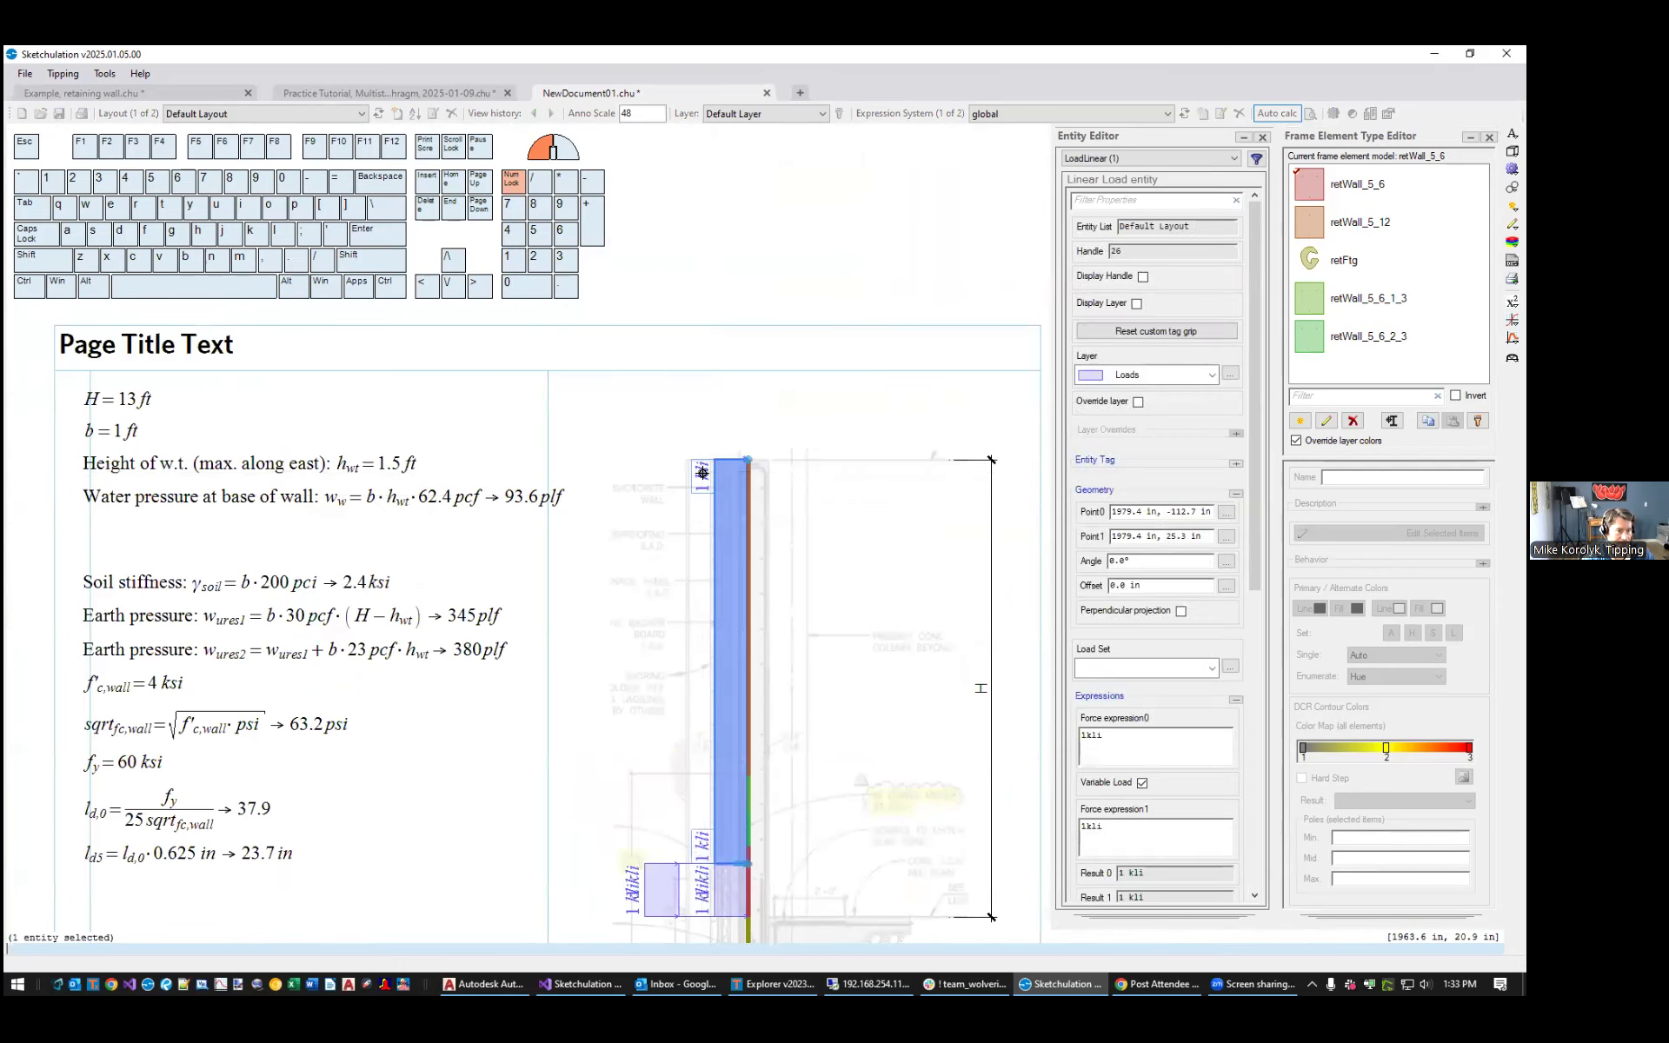
{"action": "type", "text": "0"}
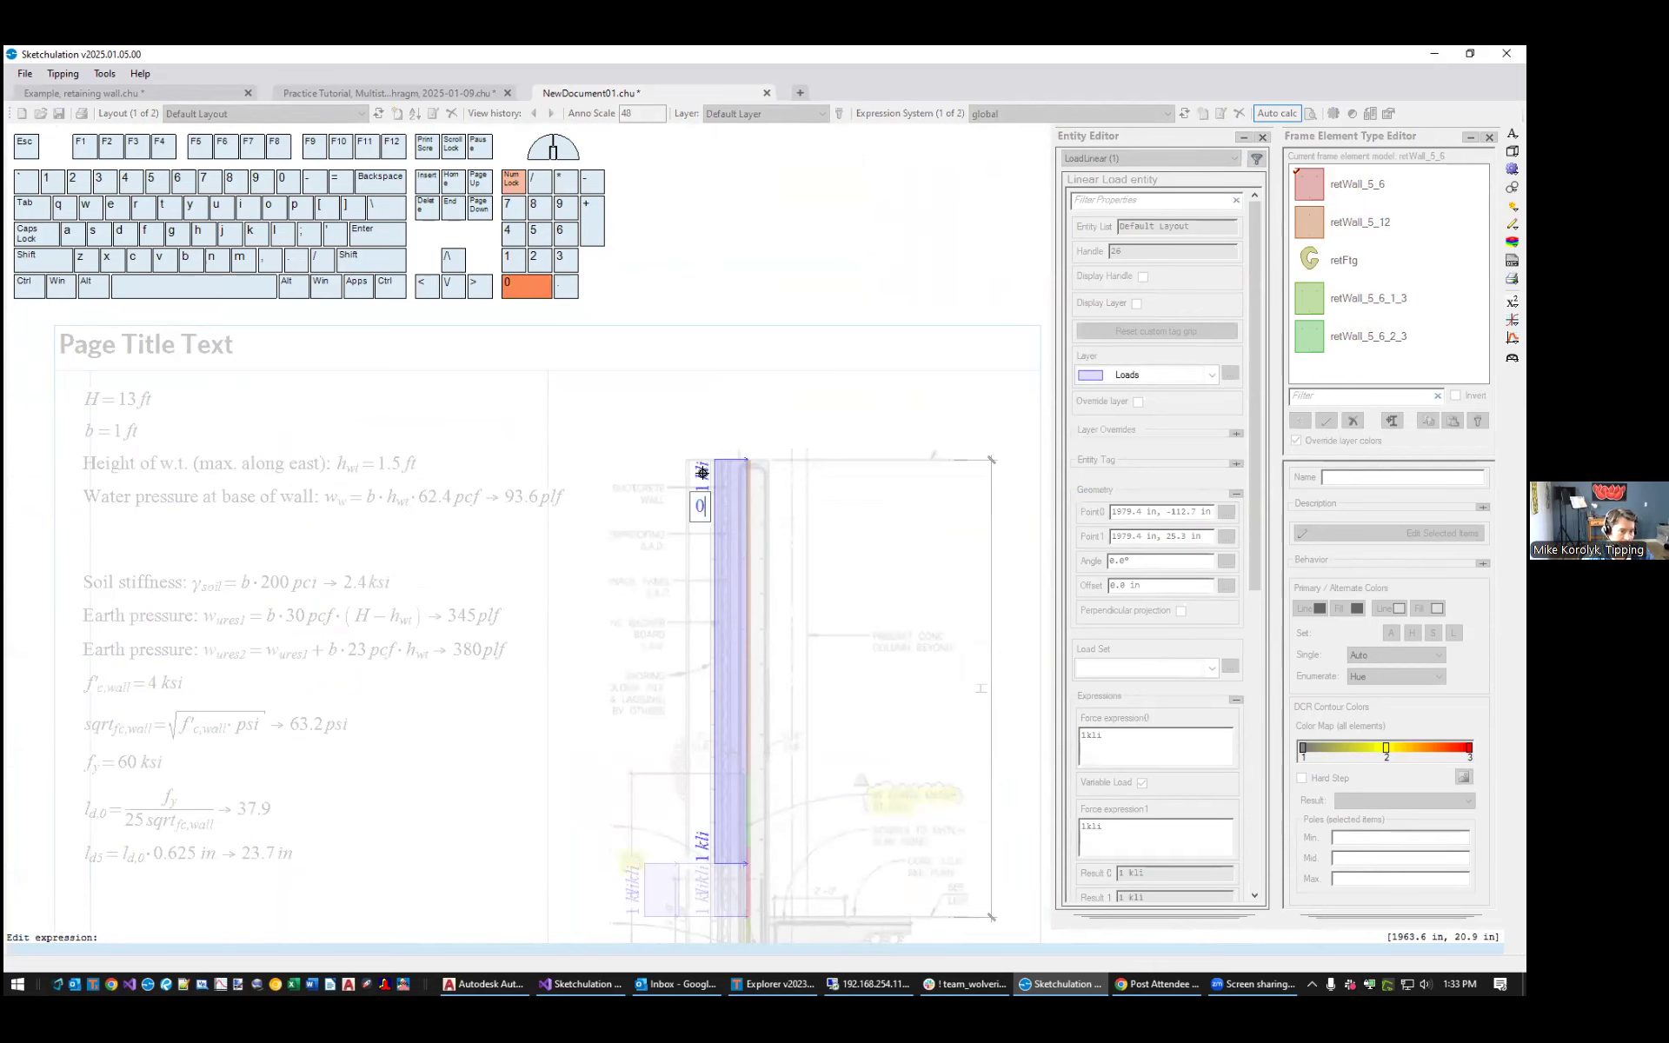
{"action": "left_click", "coordinate": [890, 563]}
{"action": "left_click", "coordinate": [989, 588]}
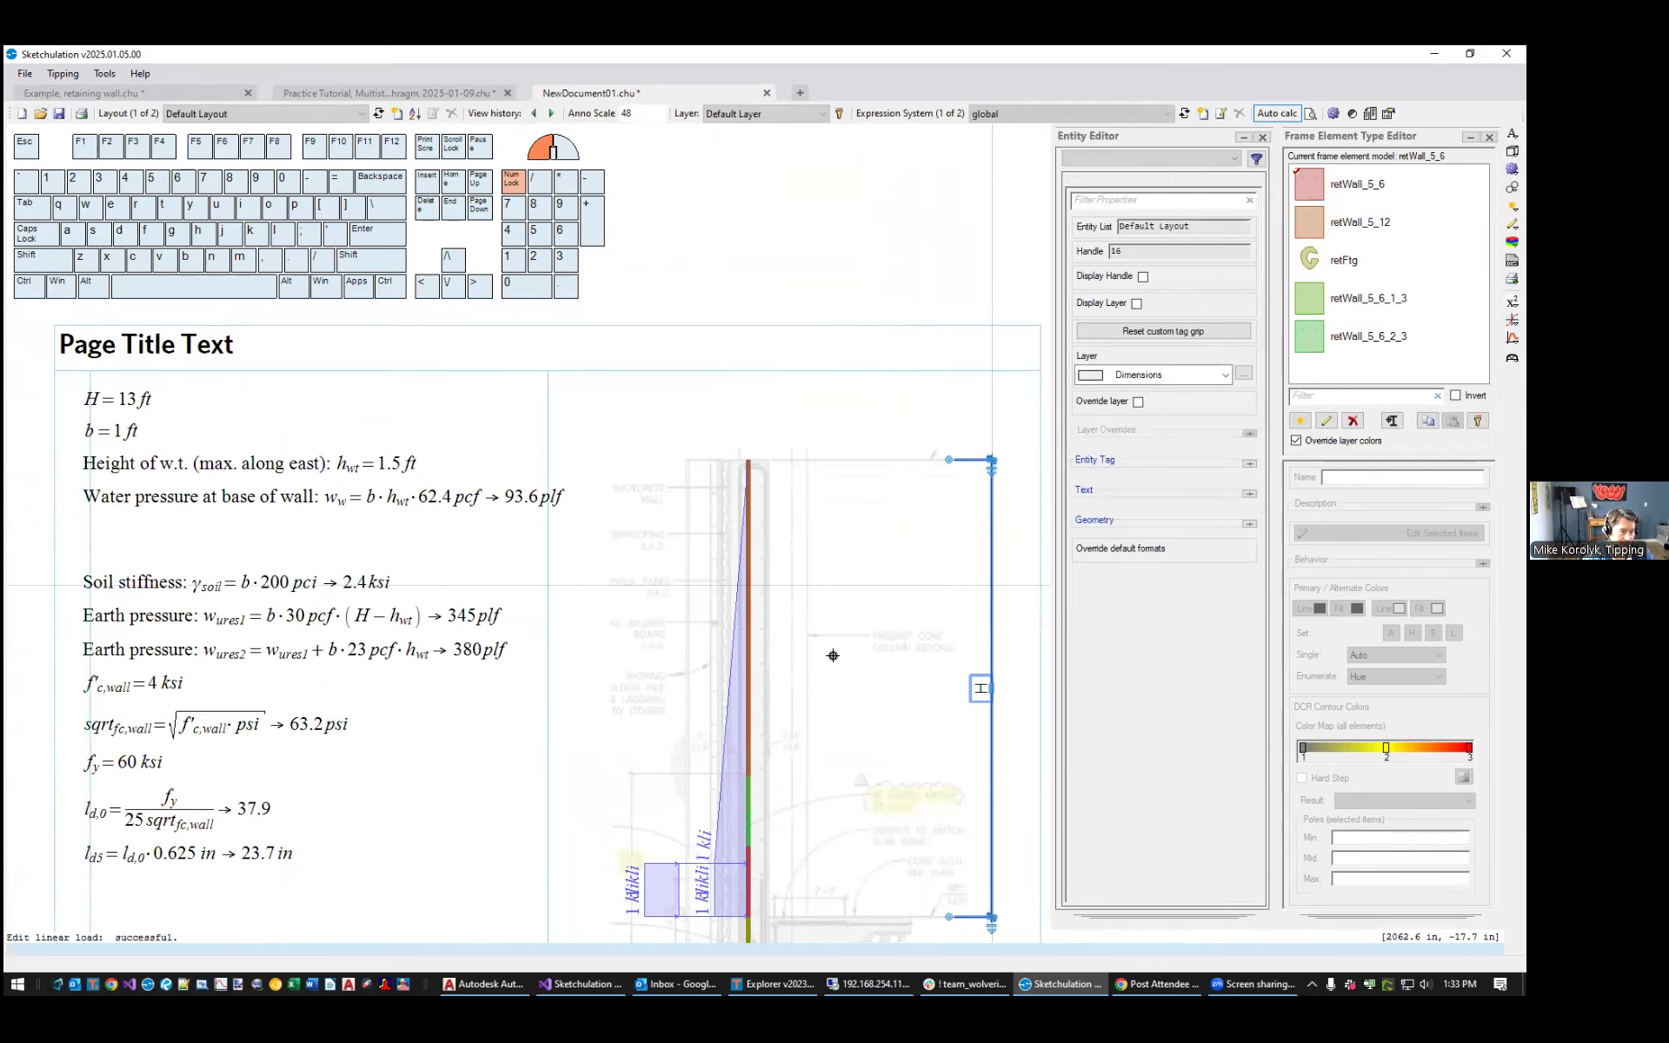
Set the force at the lower end of the long upper wall load to w_ures1
{"action": "middle_click_drag", "start_coordinate": [902, 618], "coordinate": [953, 493]}
{"action": "double_click", "coordinate": [758, 714]}
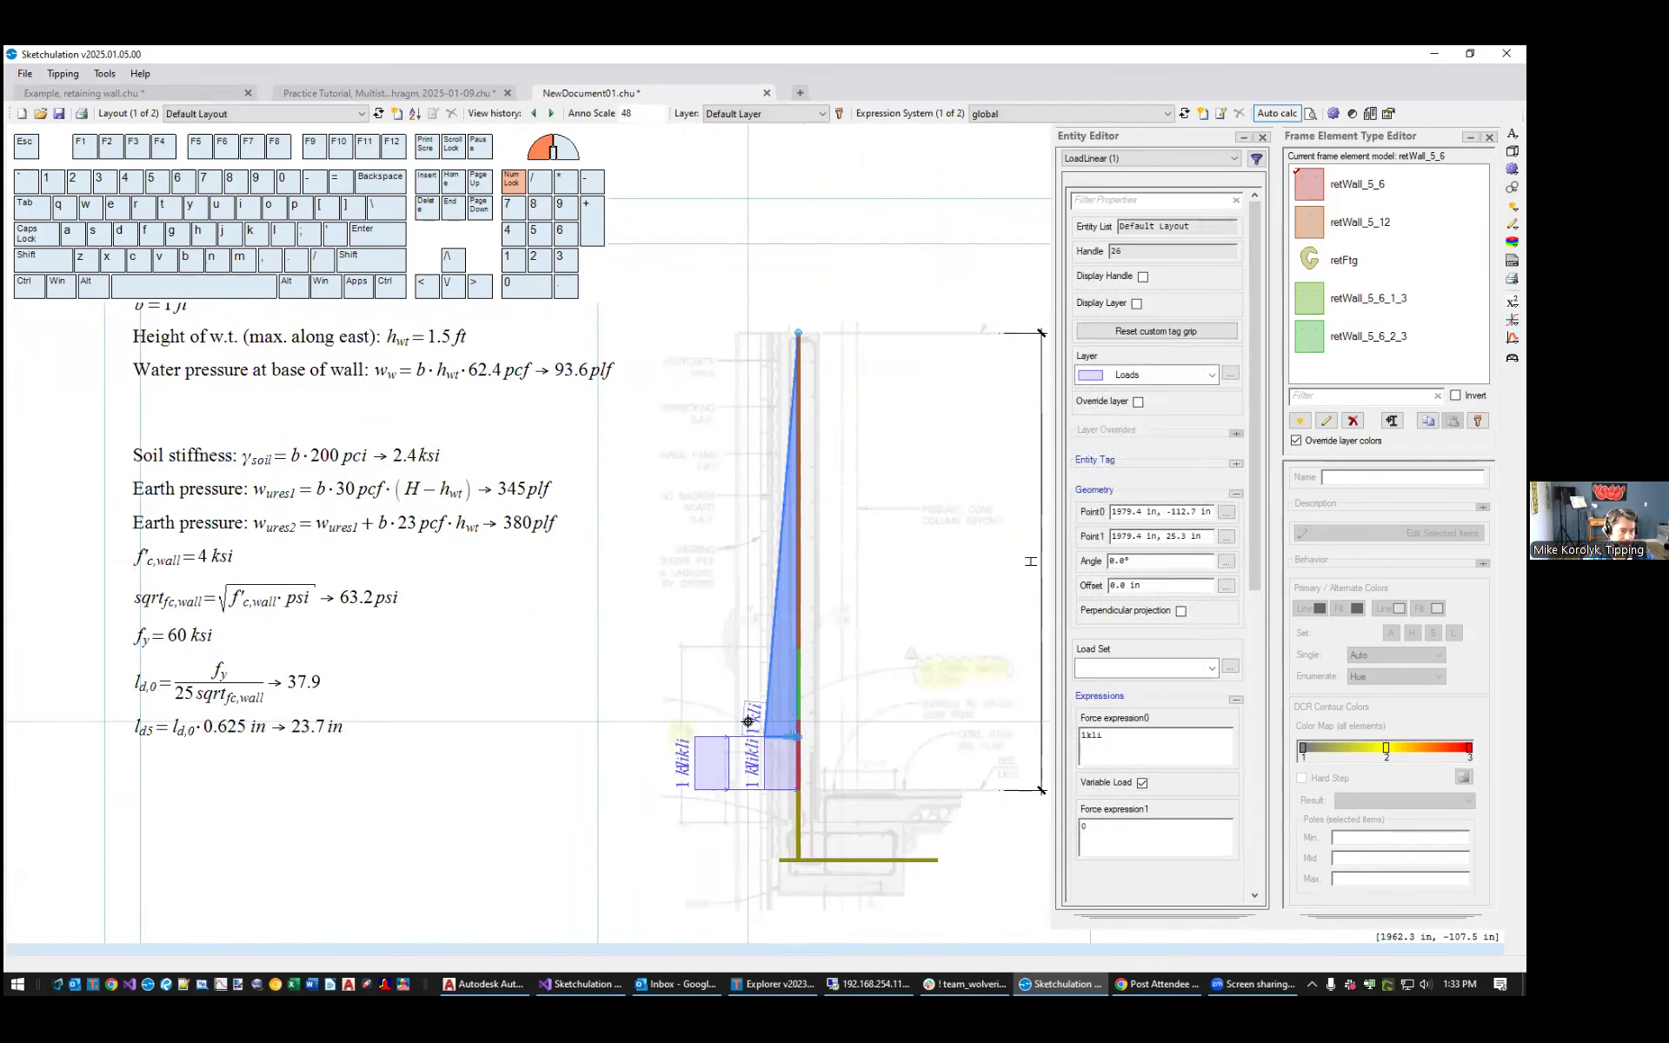
{"action": "type", "text": "w_"}
{"action": "key", "text": "BackSpace"}
{"action": "type", "text": "u"}
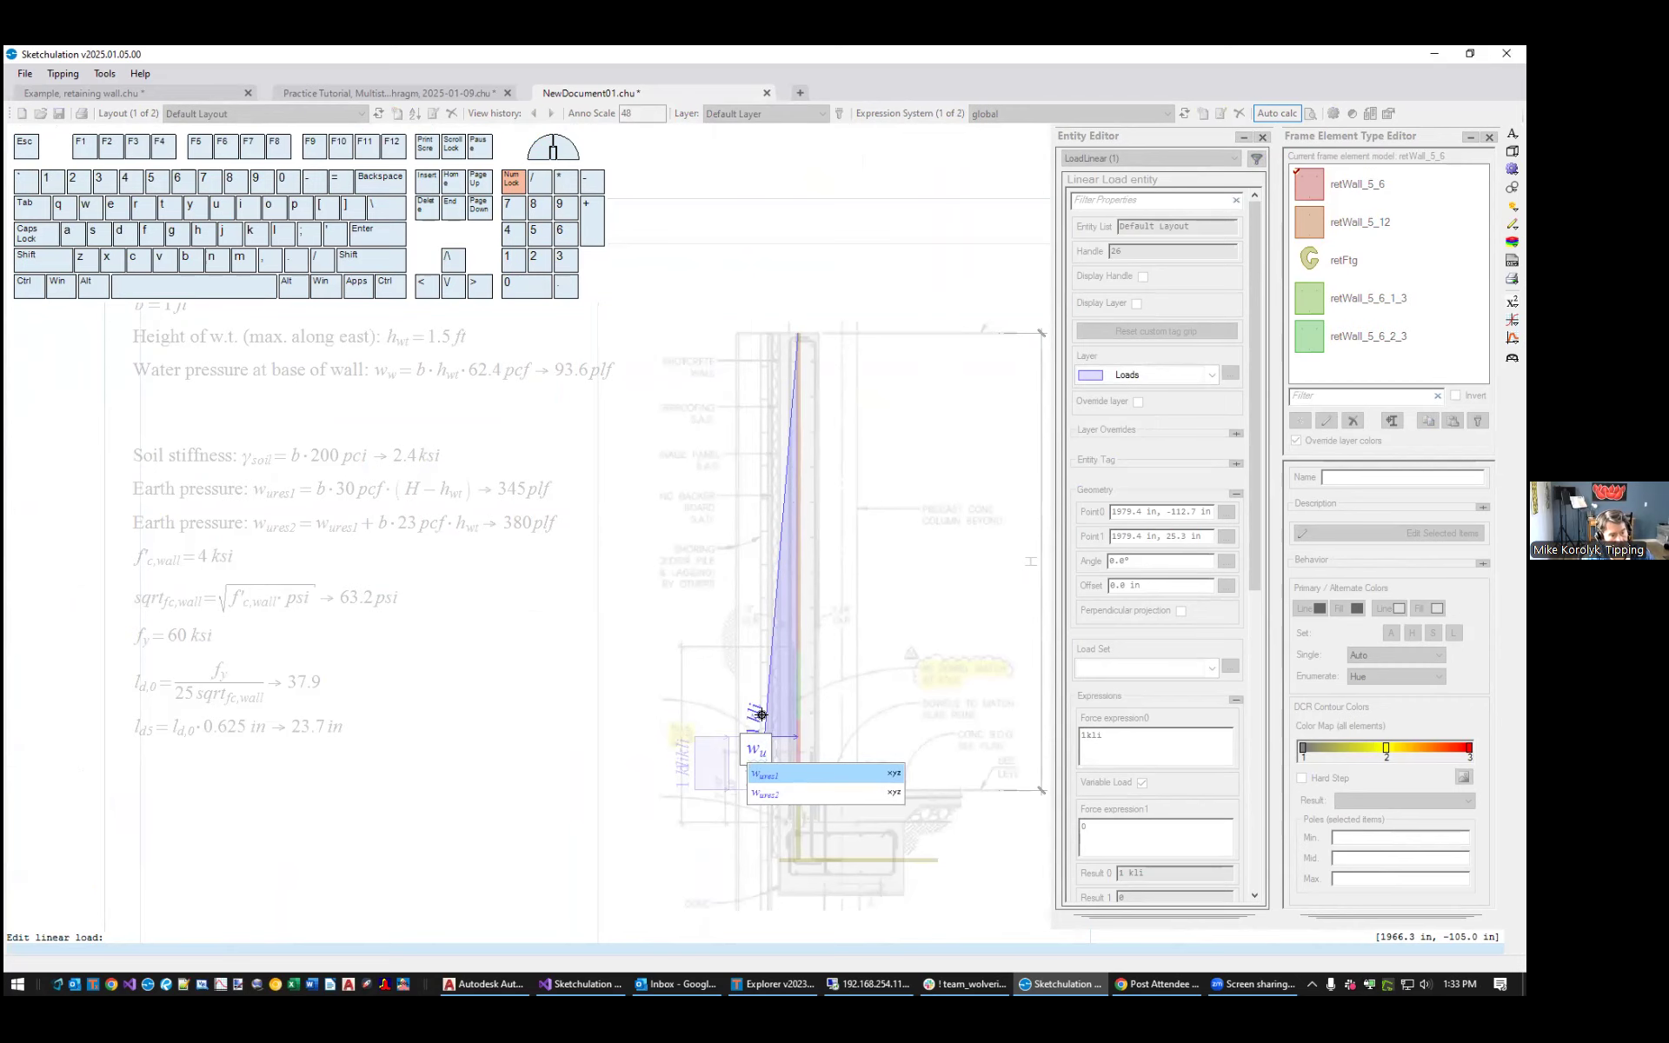
{"action": "key", "text": "Return"}
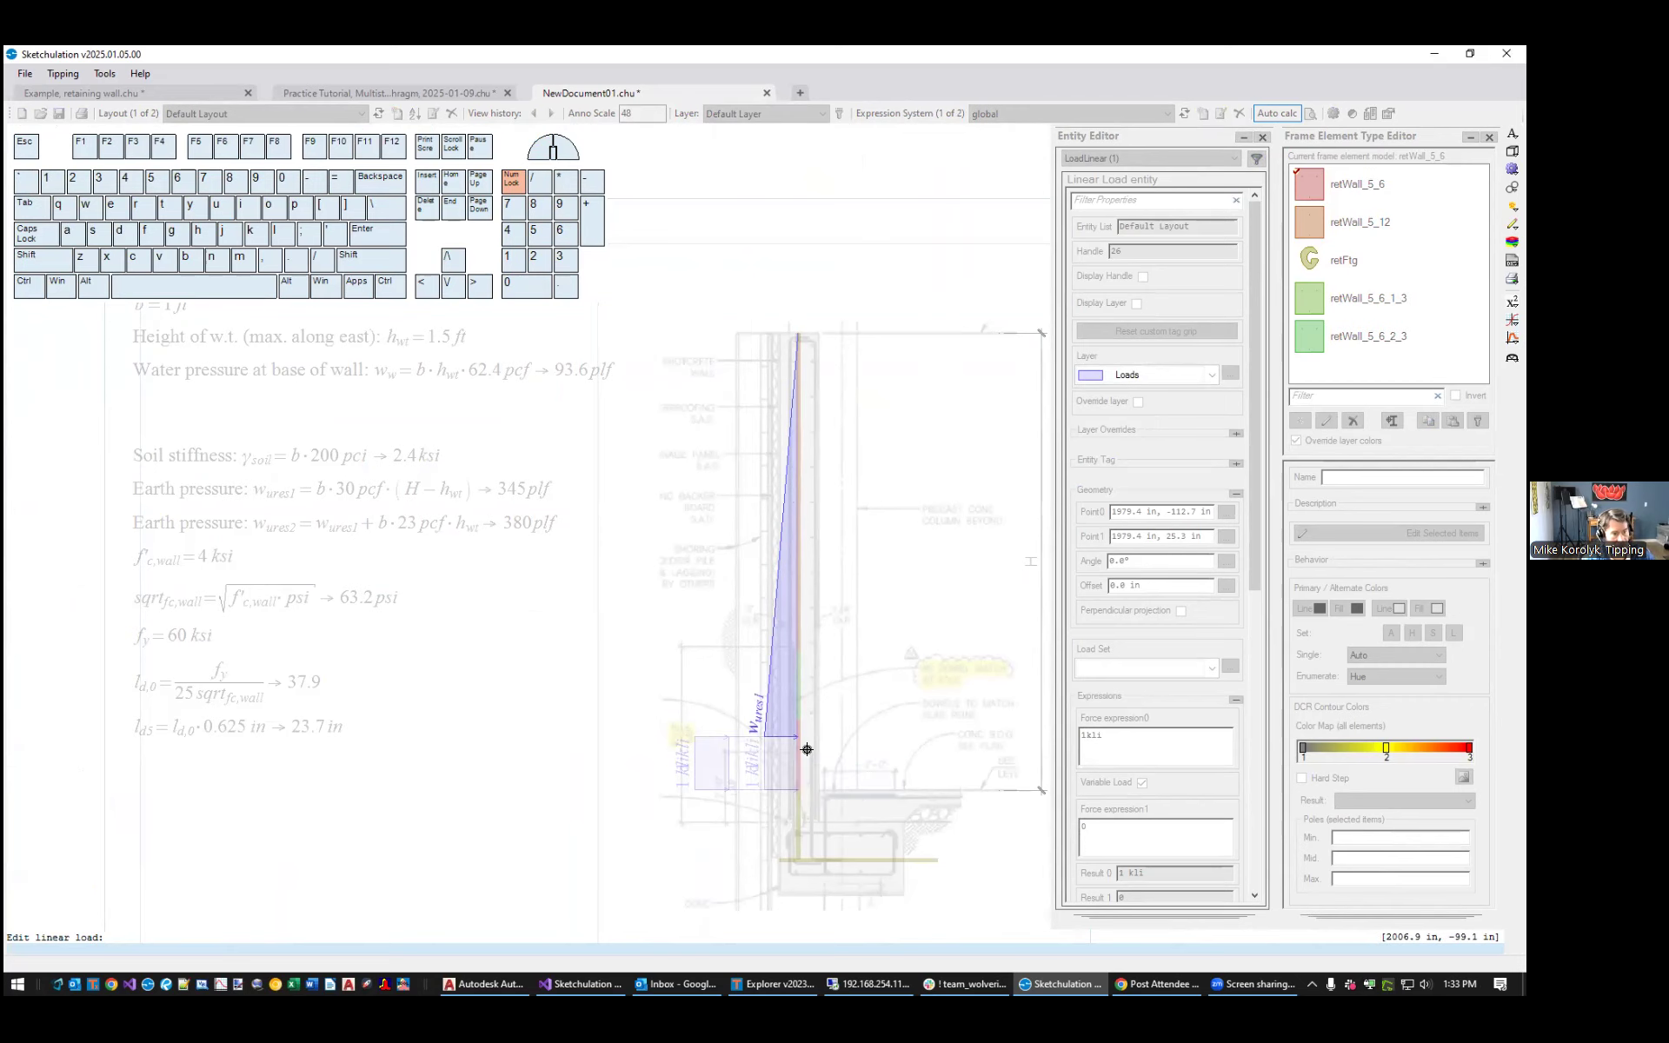
{"action": "key", "text": "Escape"}
Set the short lower wall load's first force expression to w_ures1 and its second force expression to w_ures2
{"action": "scroll", "coordinate": [757, 757], "scroll_direction": "up", "scroll_amount": 2}
{"action": "left_click", "coordinate": [768, 757]}
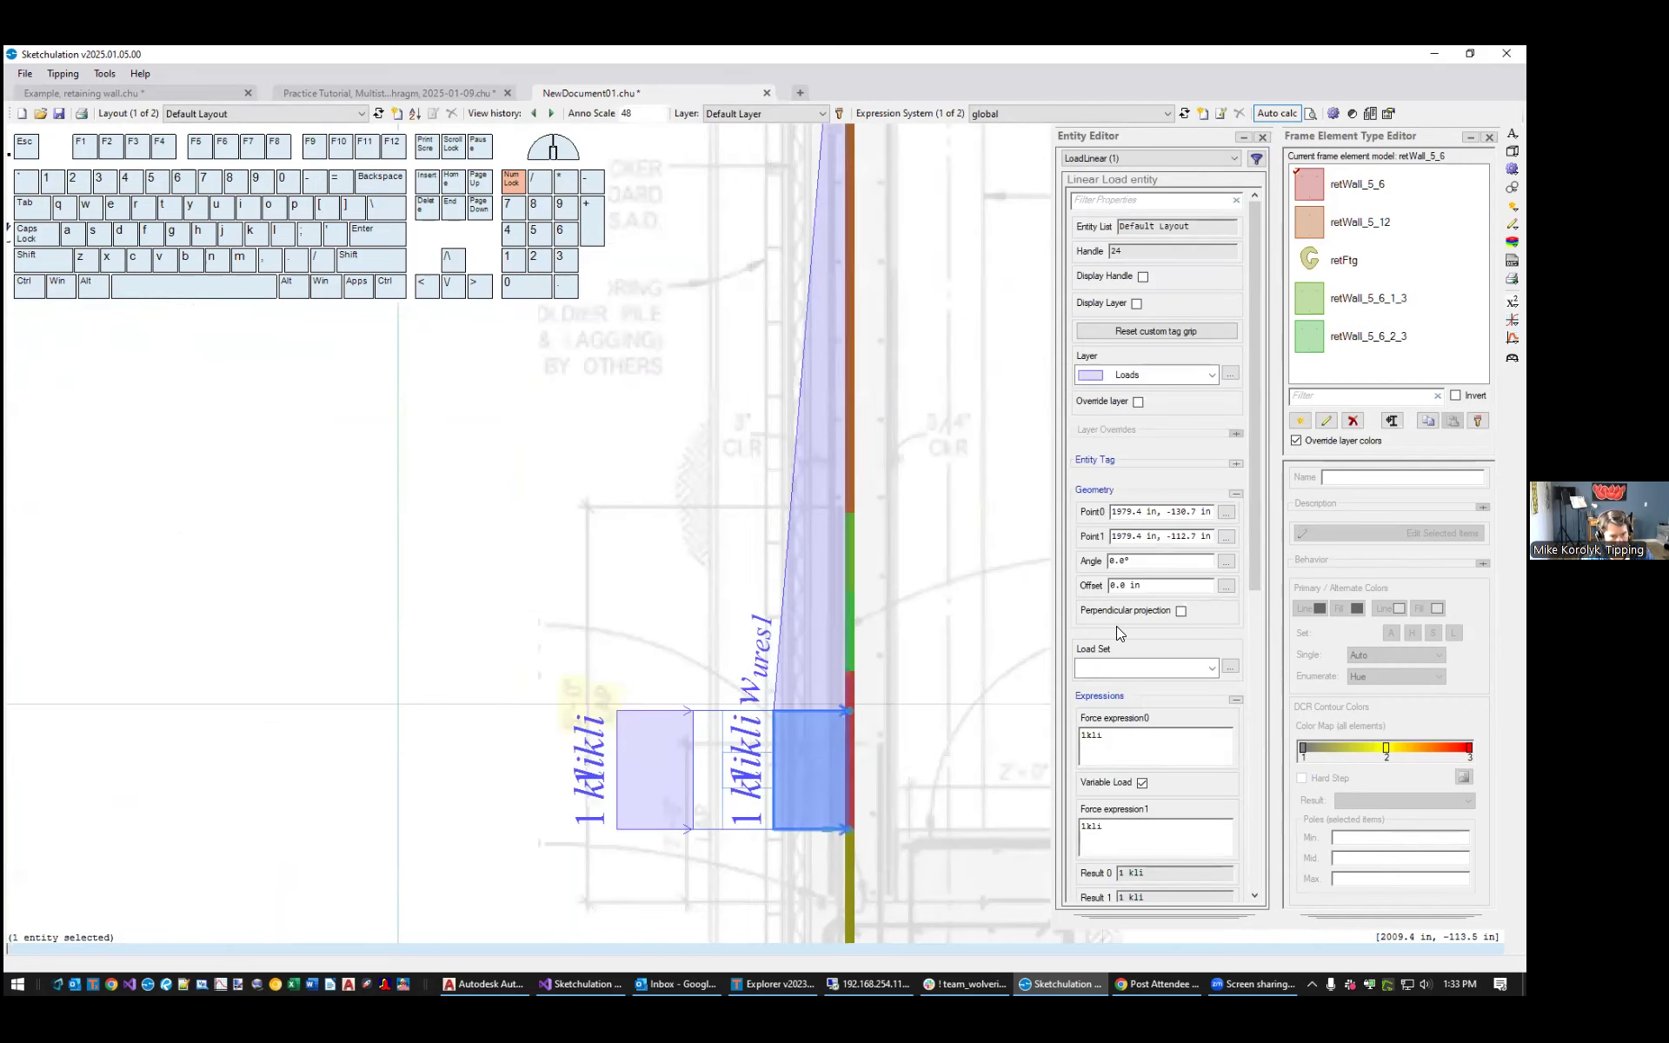
{"action": "left_click_drag", "start_coordinate": [1257, 568], "coordinate": [1255, 643]}
{"action": "left_click", "coordinate": [1119, 607]}
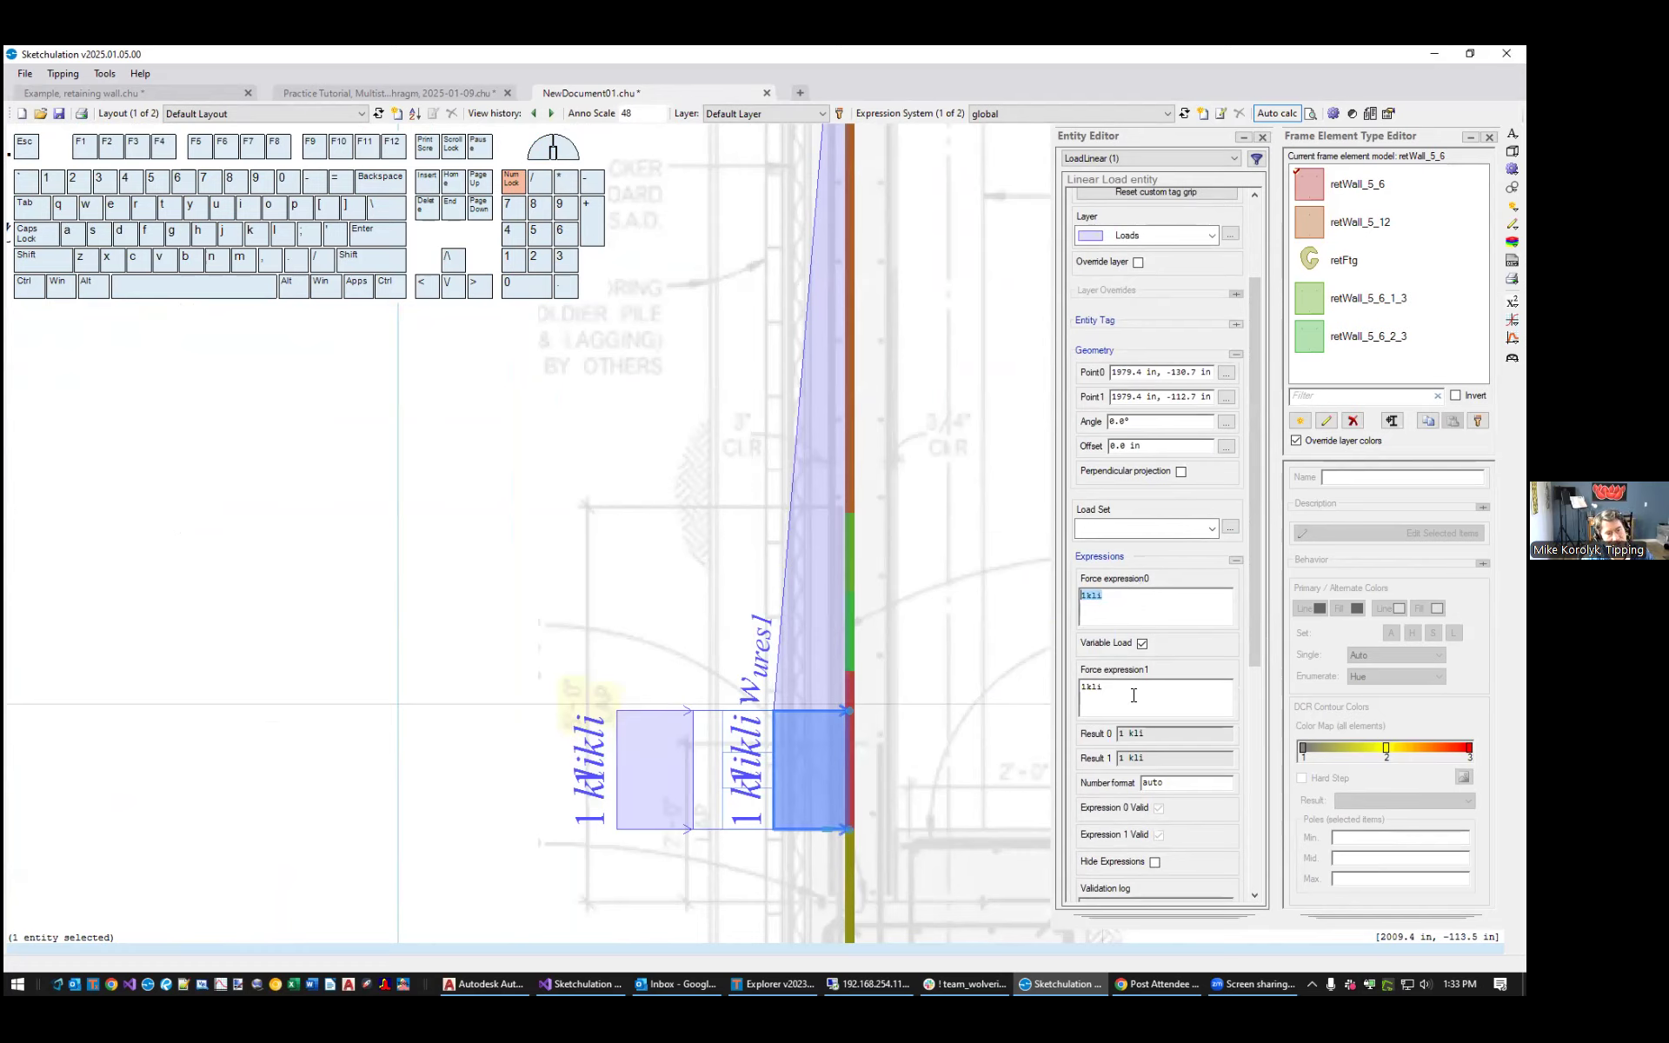
{"action": "left_click", "coordinate": [1082, 689]}
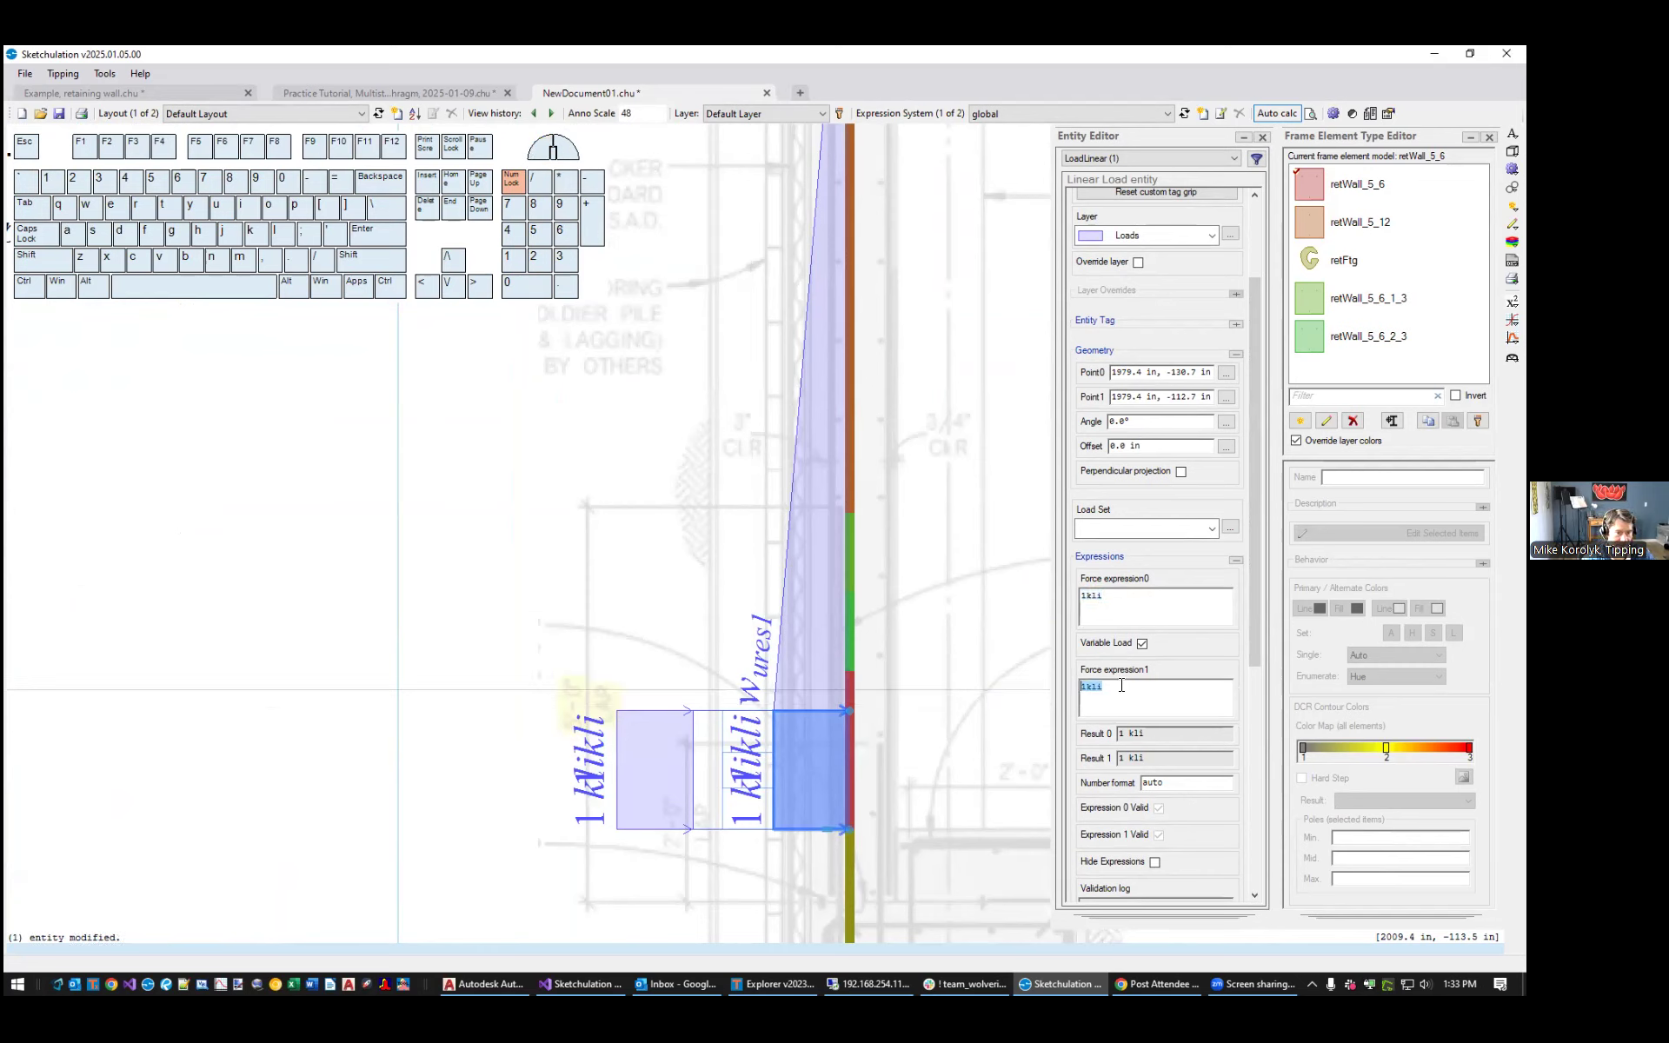
{"action": "type", "text": "W_"}
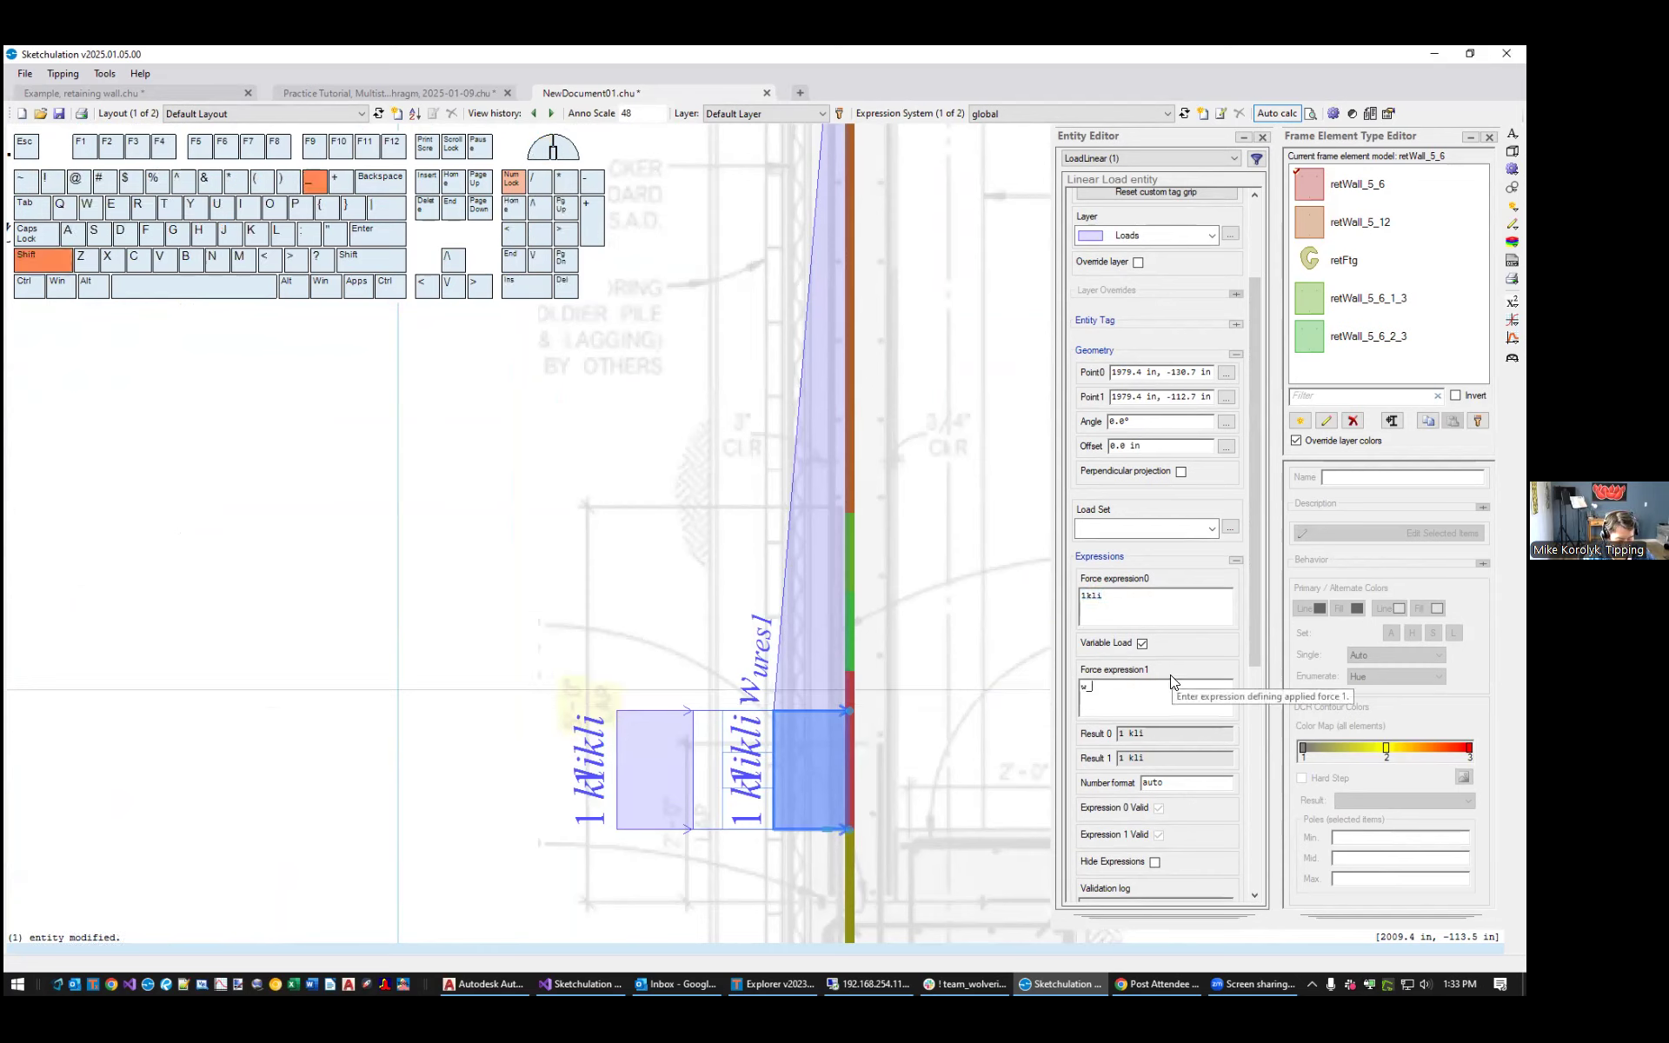
{"action": "type", "text": "ures2"}
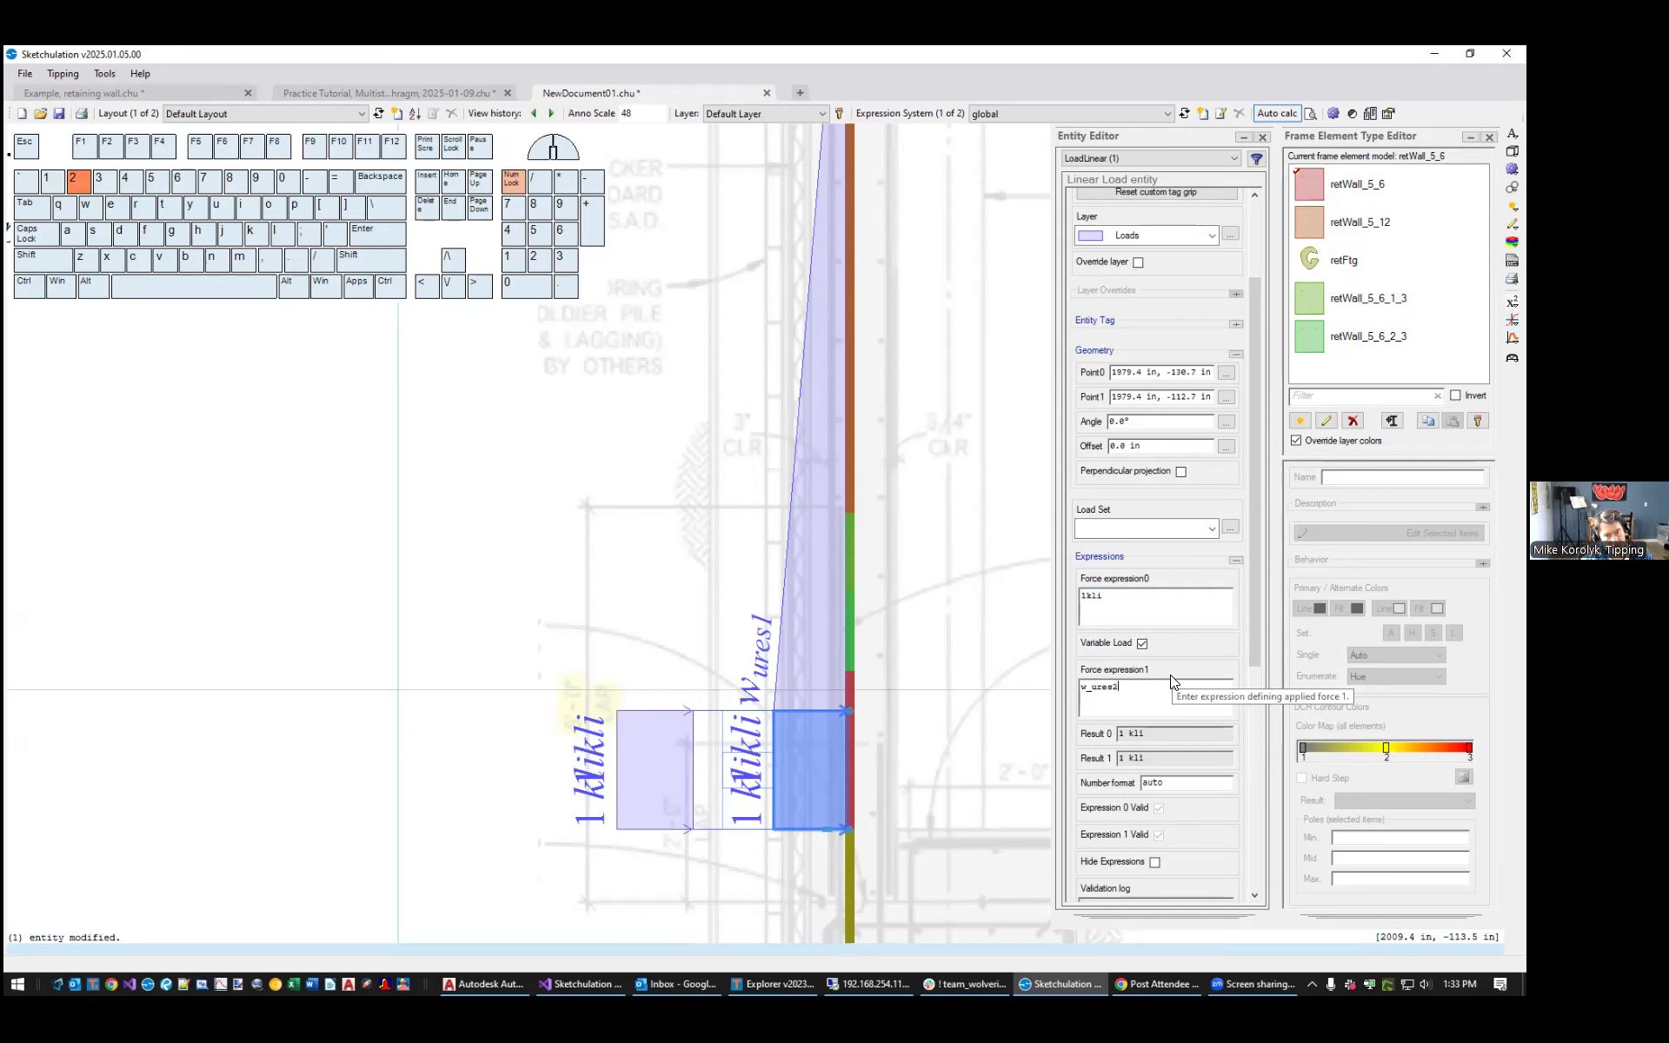
{"action": "key", "text": "ctrl+c"}
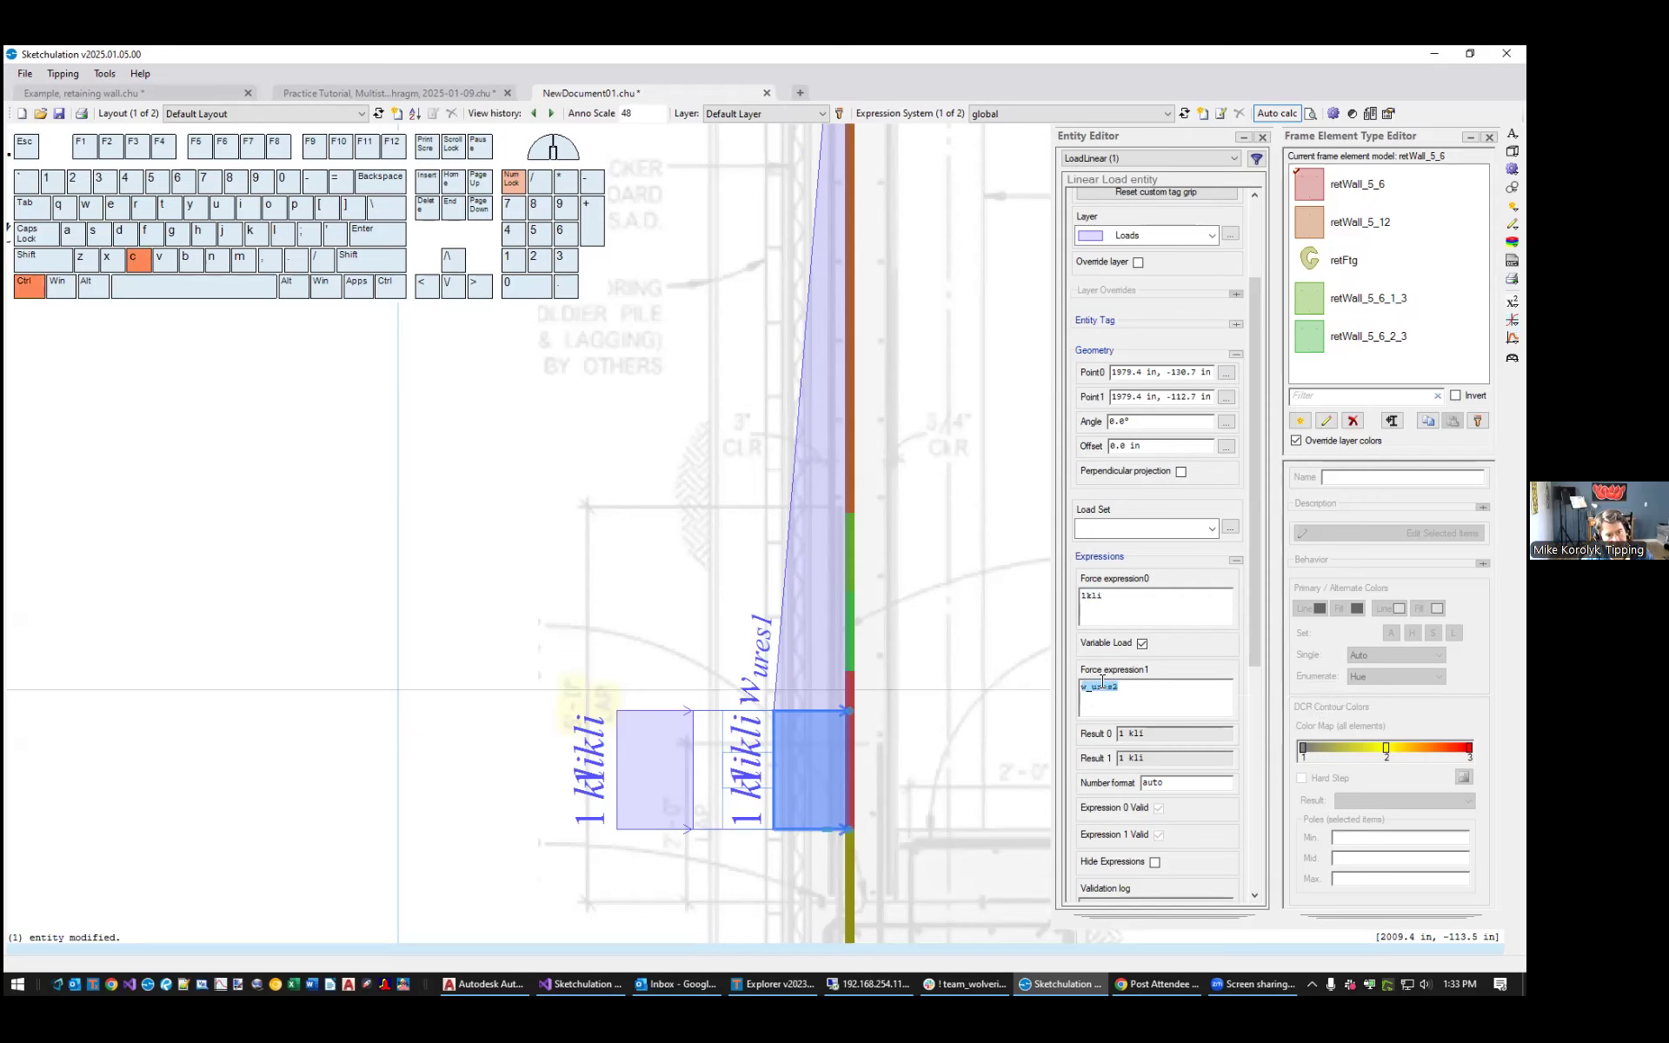
{"action": "left_click", "coordinate": [1130, 599]}
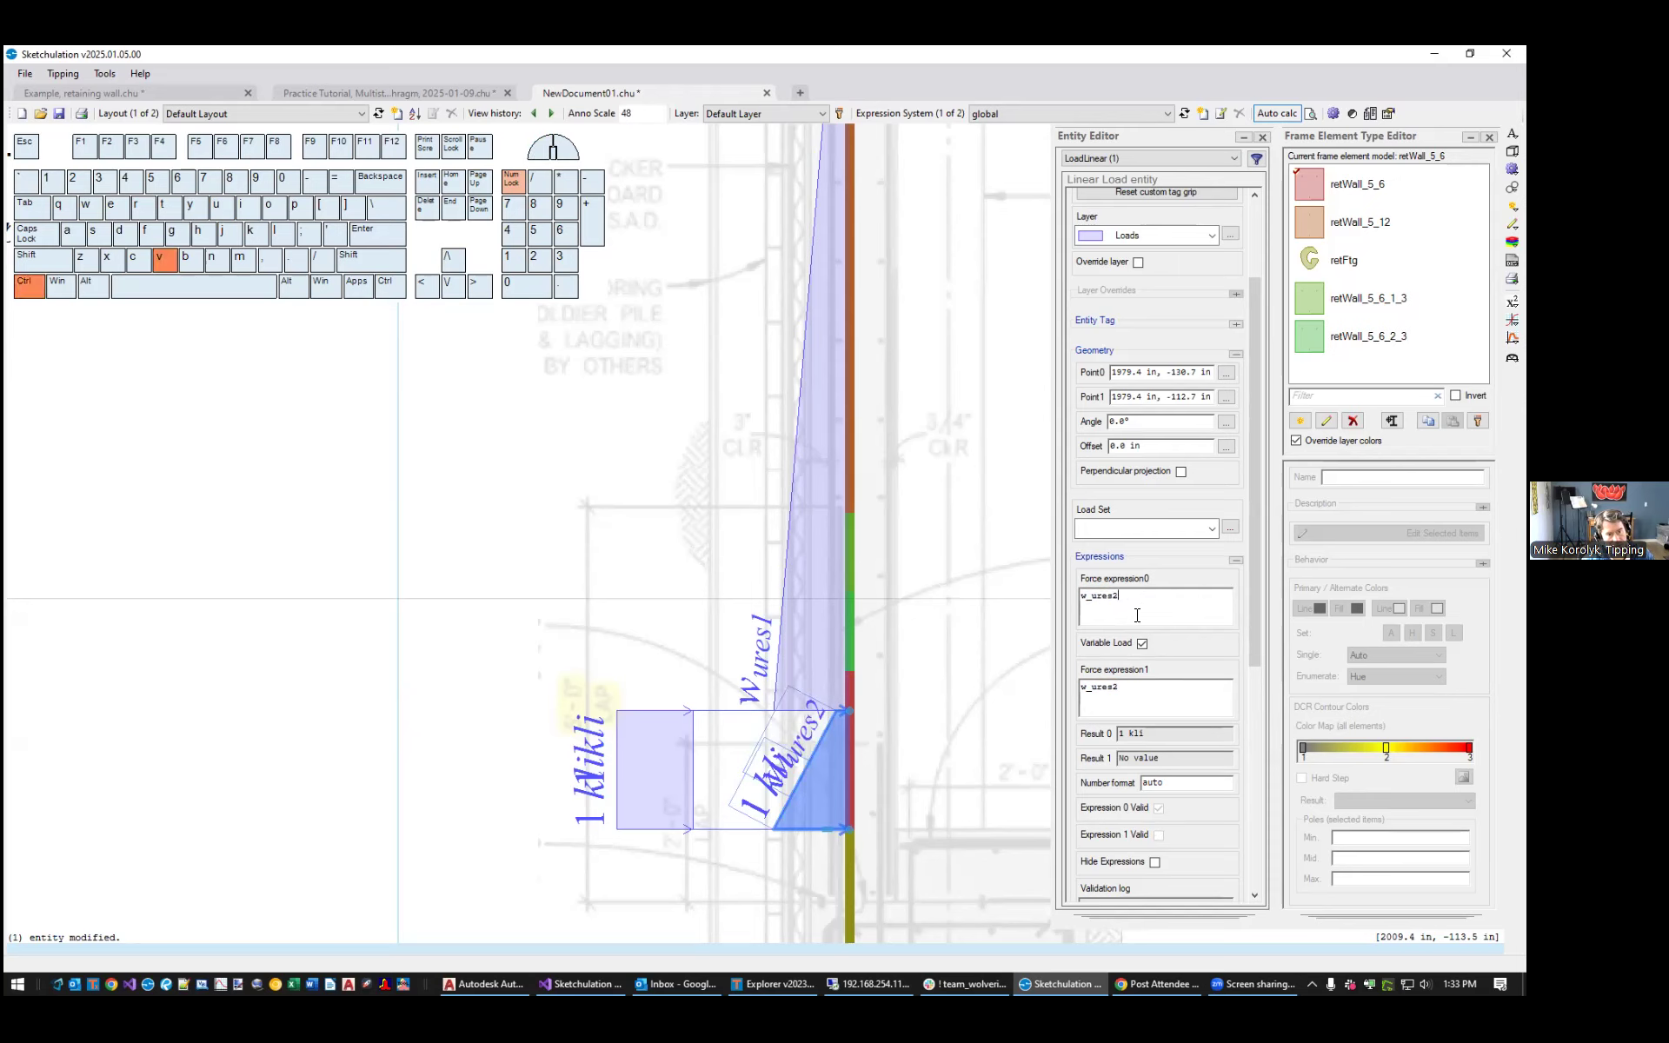
{"action": "type", "text": "1"}
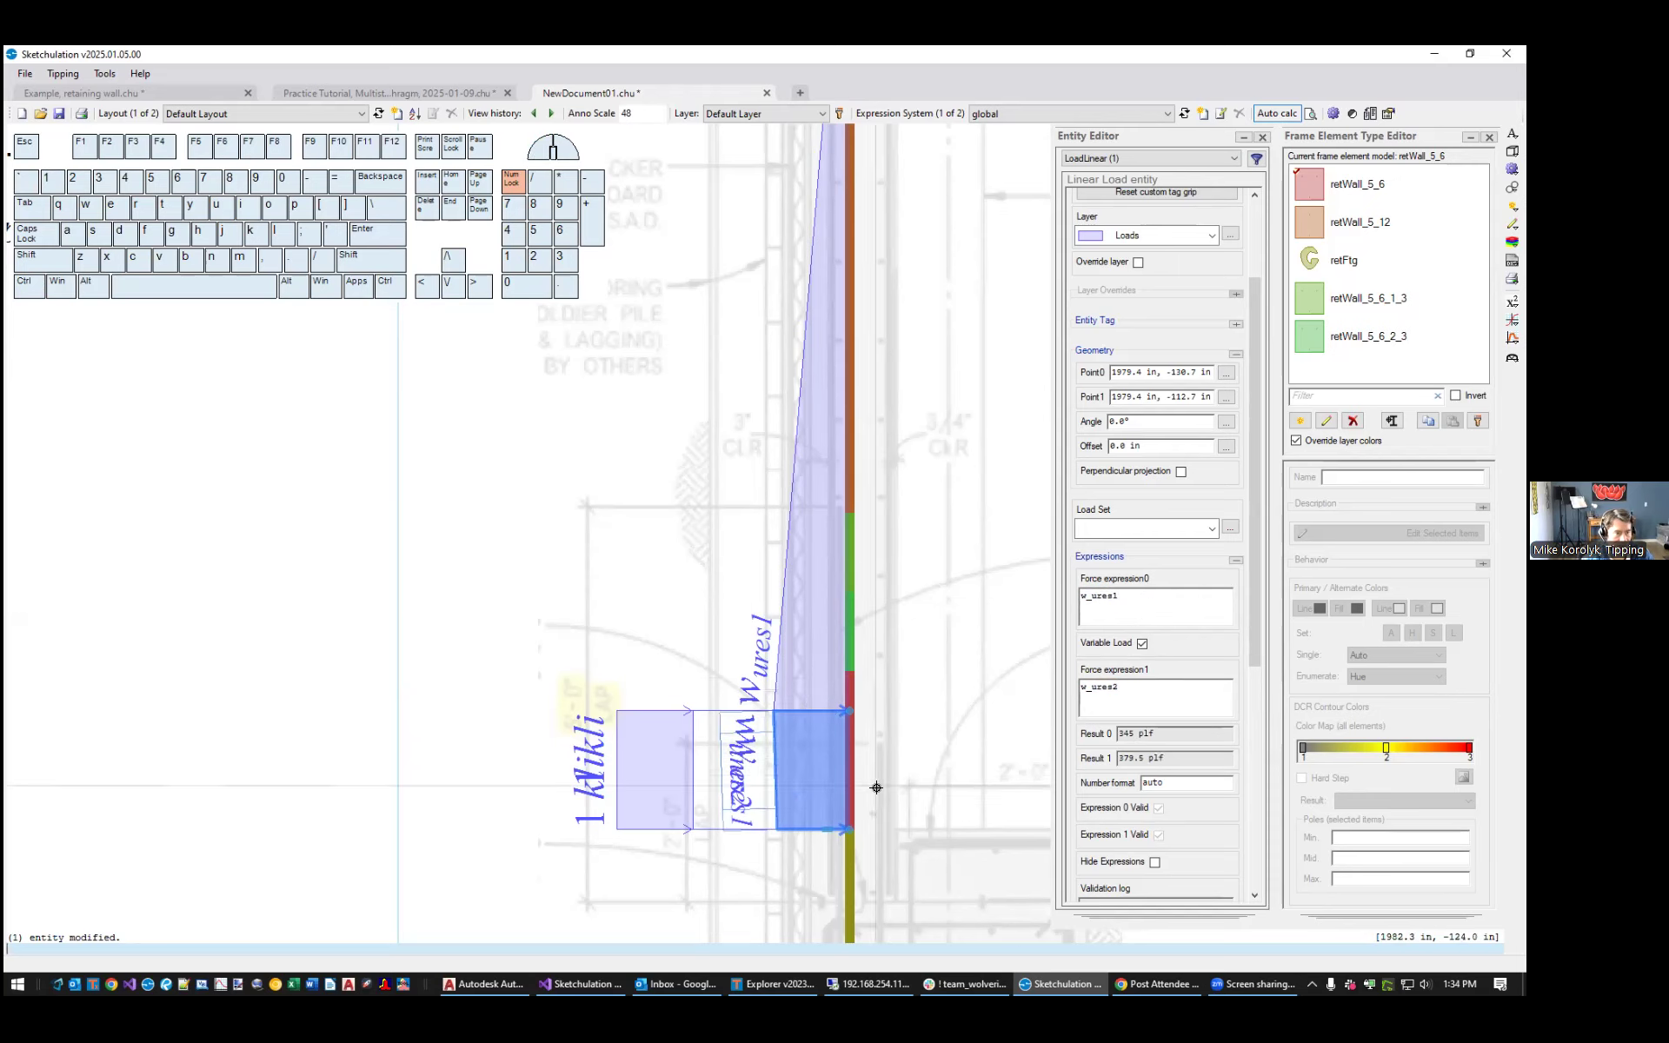
{"action": "scroll", "coordinate": [768, 793], "scroll_direction": "up", "scroll_amount": 2}
{"action": "key", "text": "Escape"}
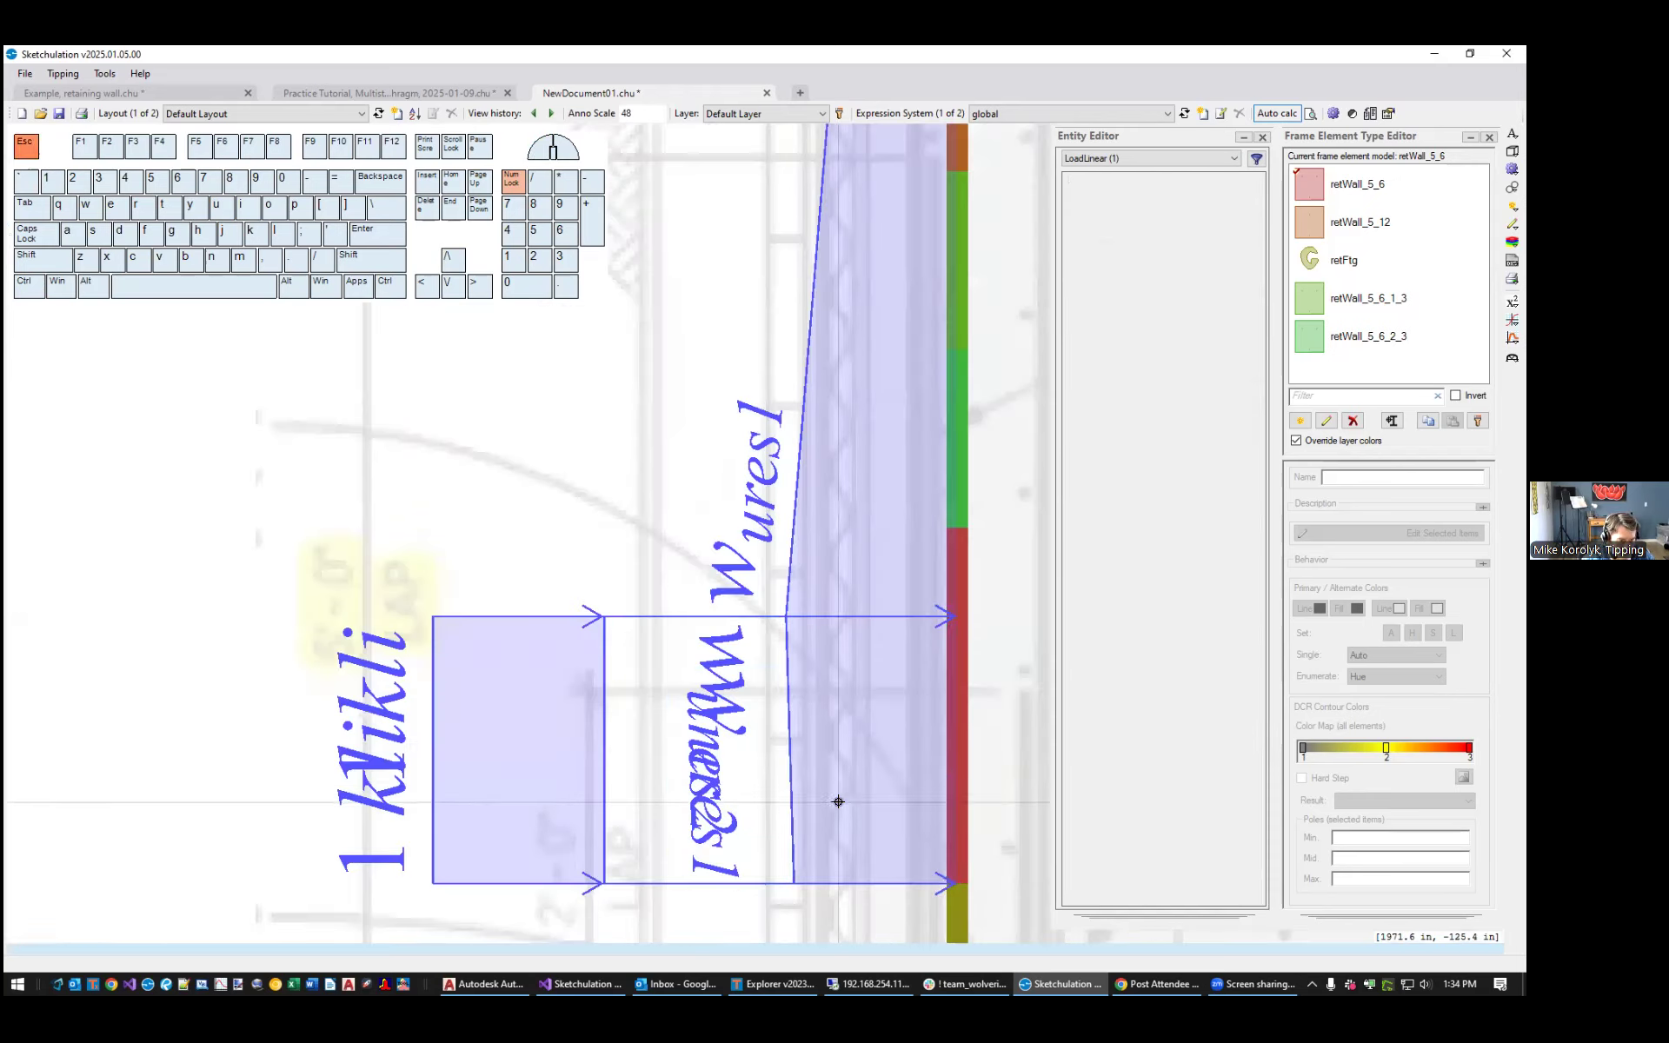
Swap the short lower wall load's force expressions, using w_ures2 at its lower end and w_ures1 at its upper end
{"action": "scroll", "coordinate": [776, 701], "scroll_direction": "up", "scroll_amount": 1}
{"action": "scroll", "coordinate": [766, 756], "scroll_direction": "down", "scroll_amount": 1}
{"action": "middle_click_drag", "start_coordinate": [781, 775], "coordinate": [768, 671]}
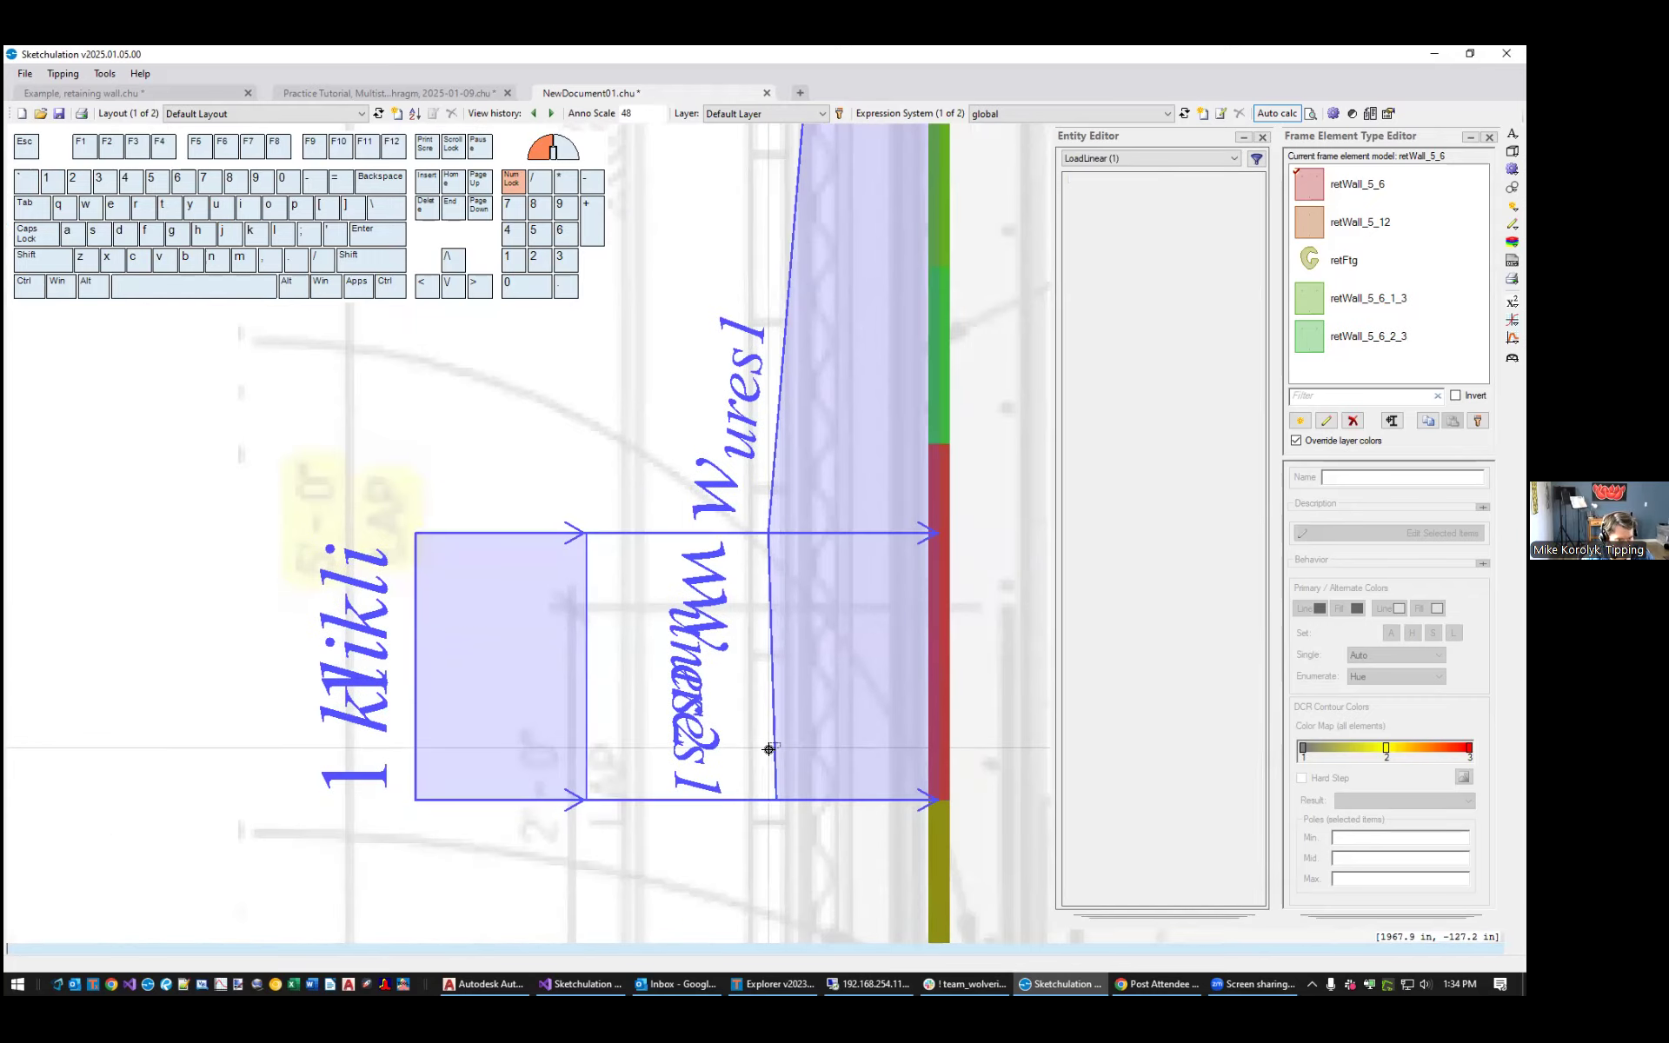
{"action": "left_click", "coordinate": [772, 745]}
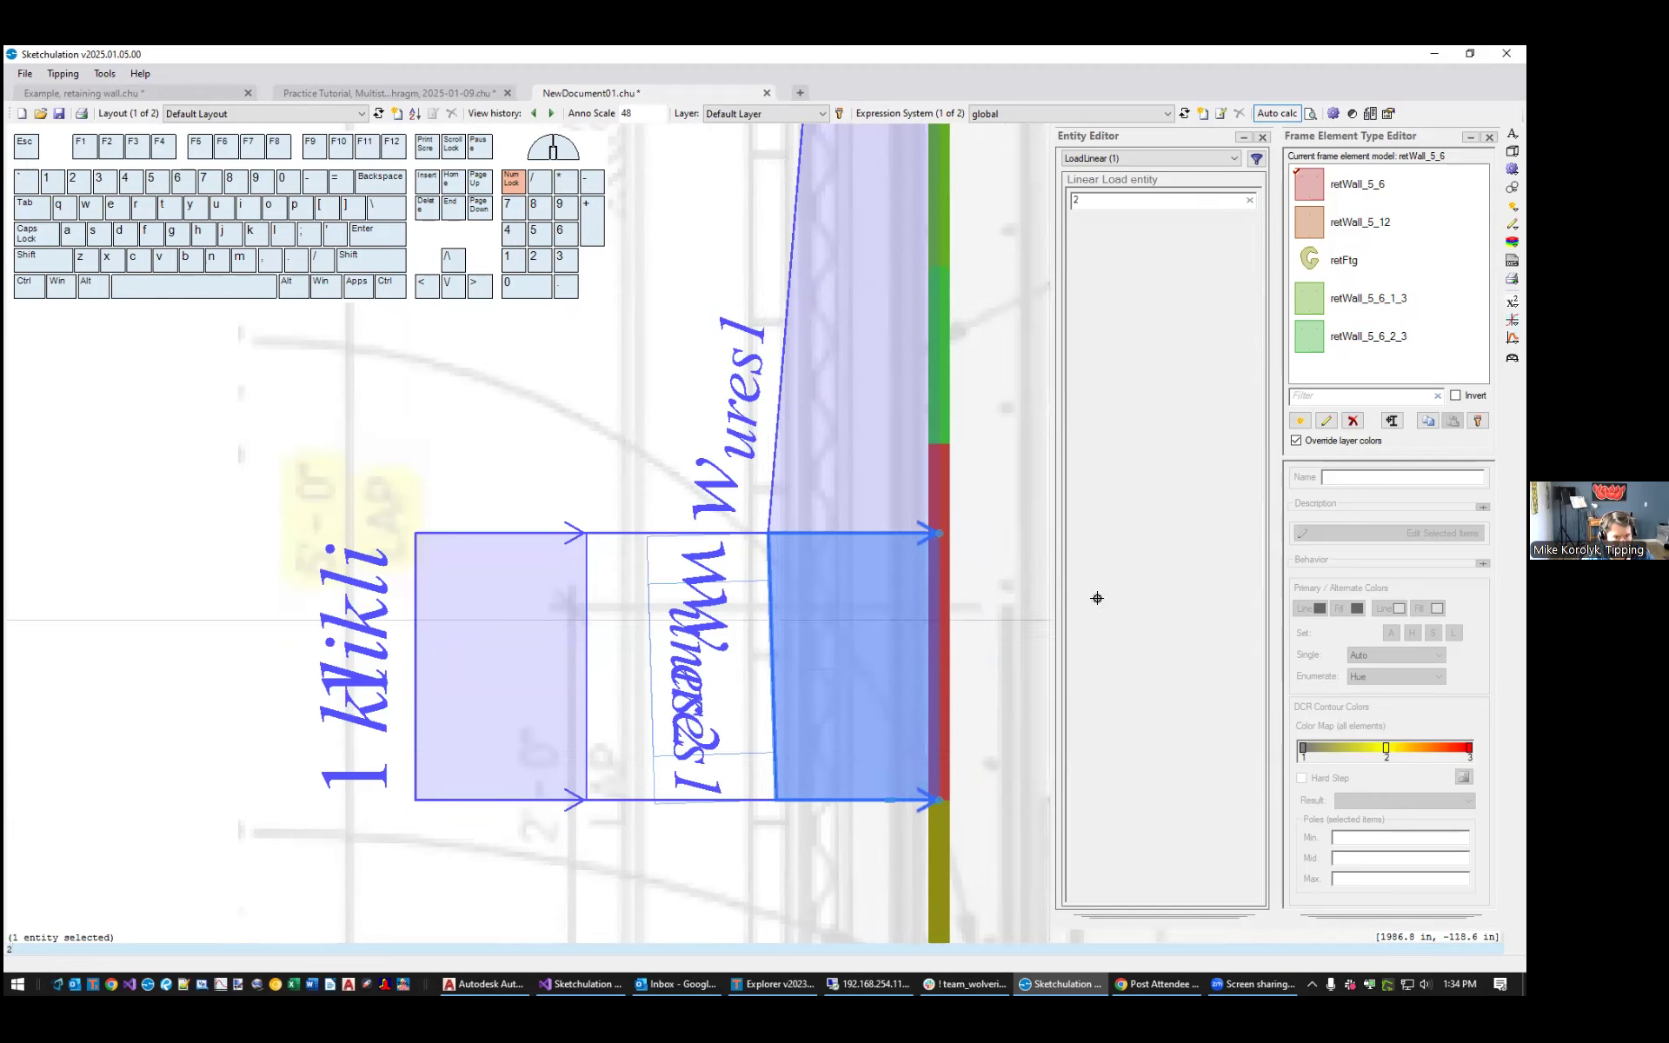
{"action": "key", "text": "Escape"}
{"action": "left_click", "coordinate": [701, 725]}
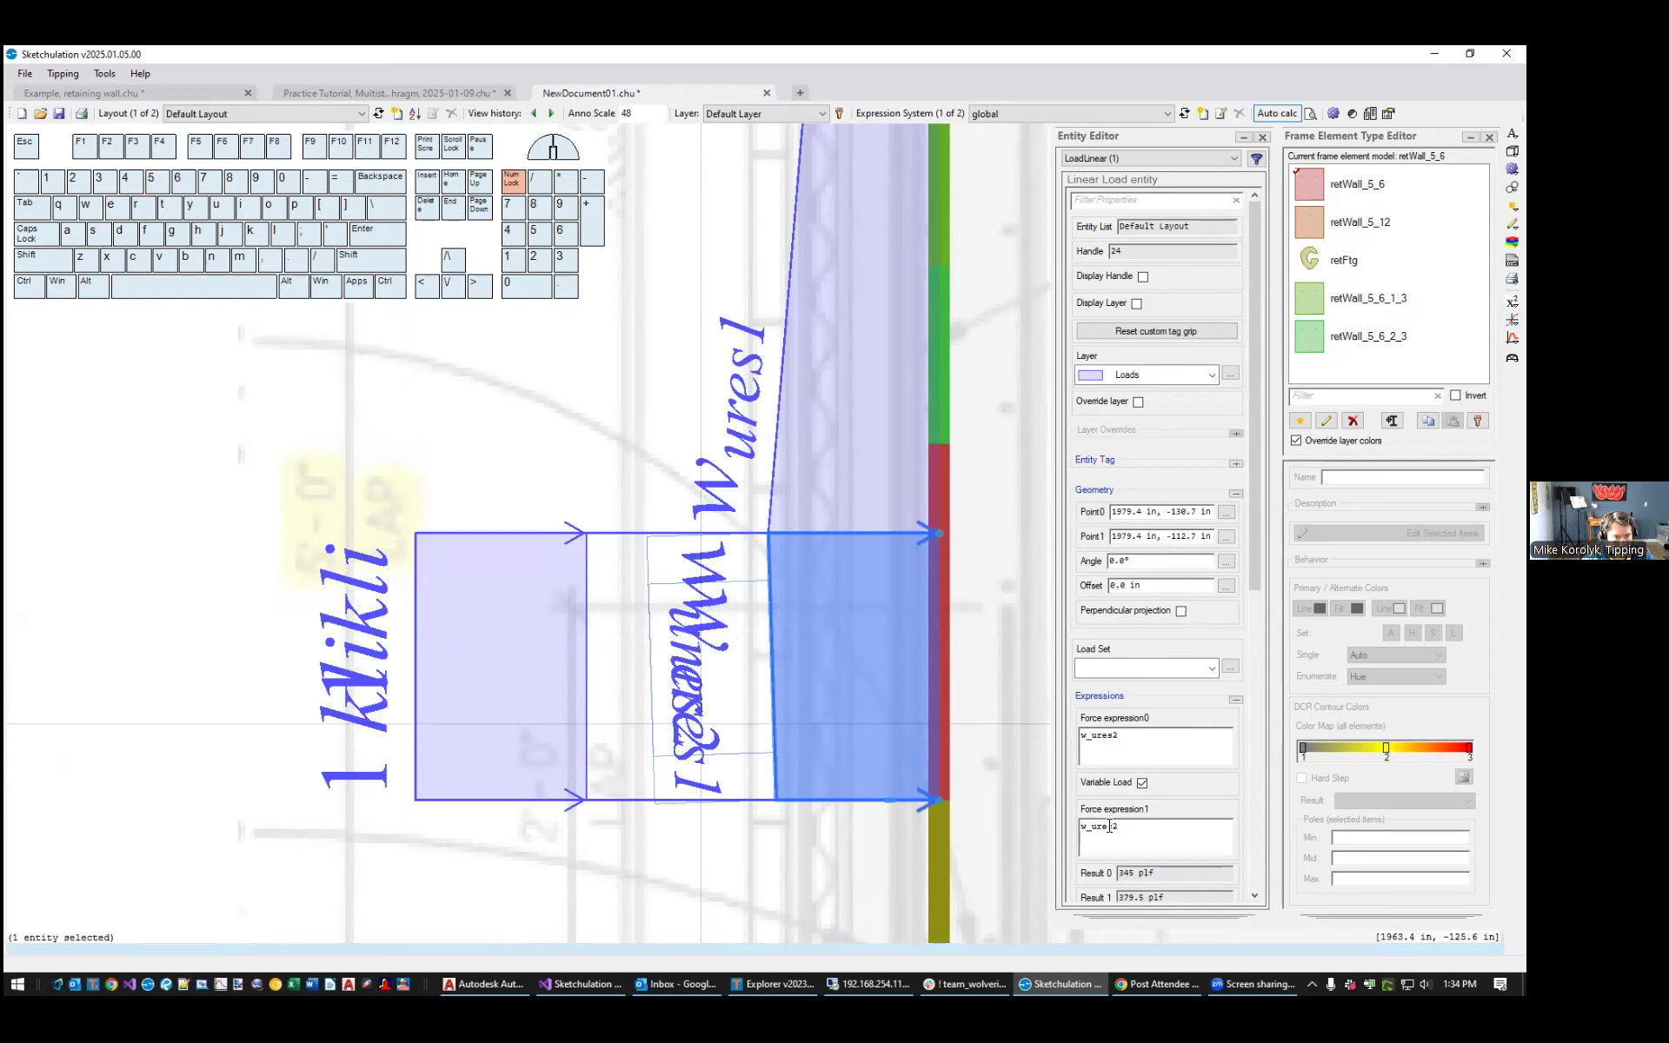
{"action": "key", "text": "Escape"}
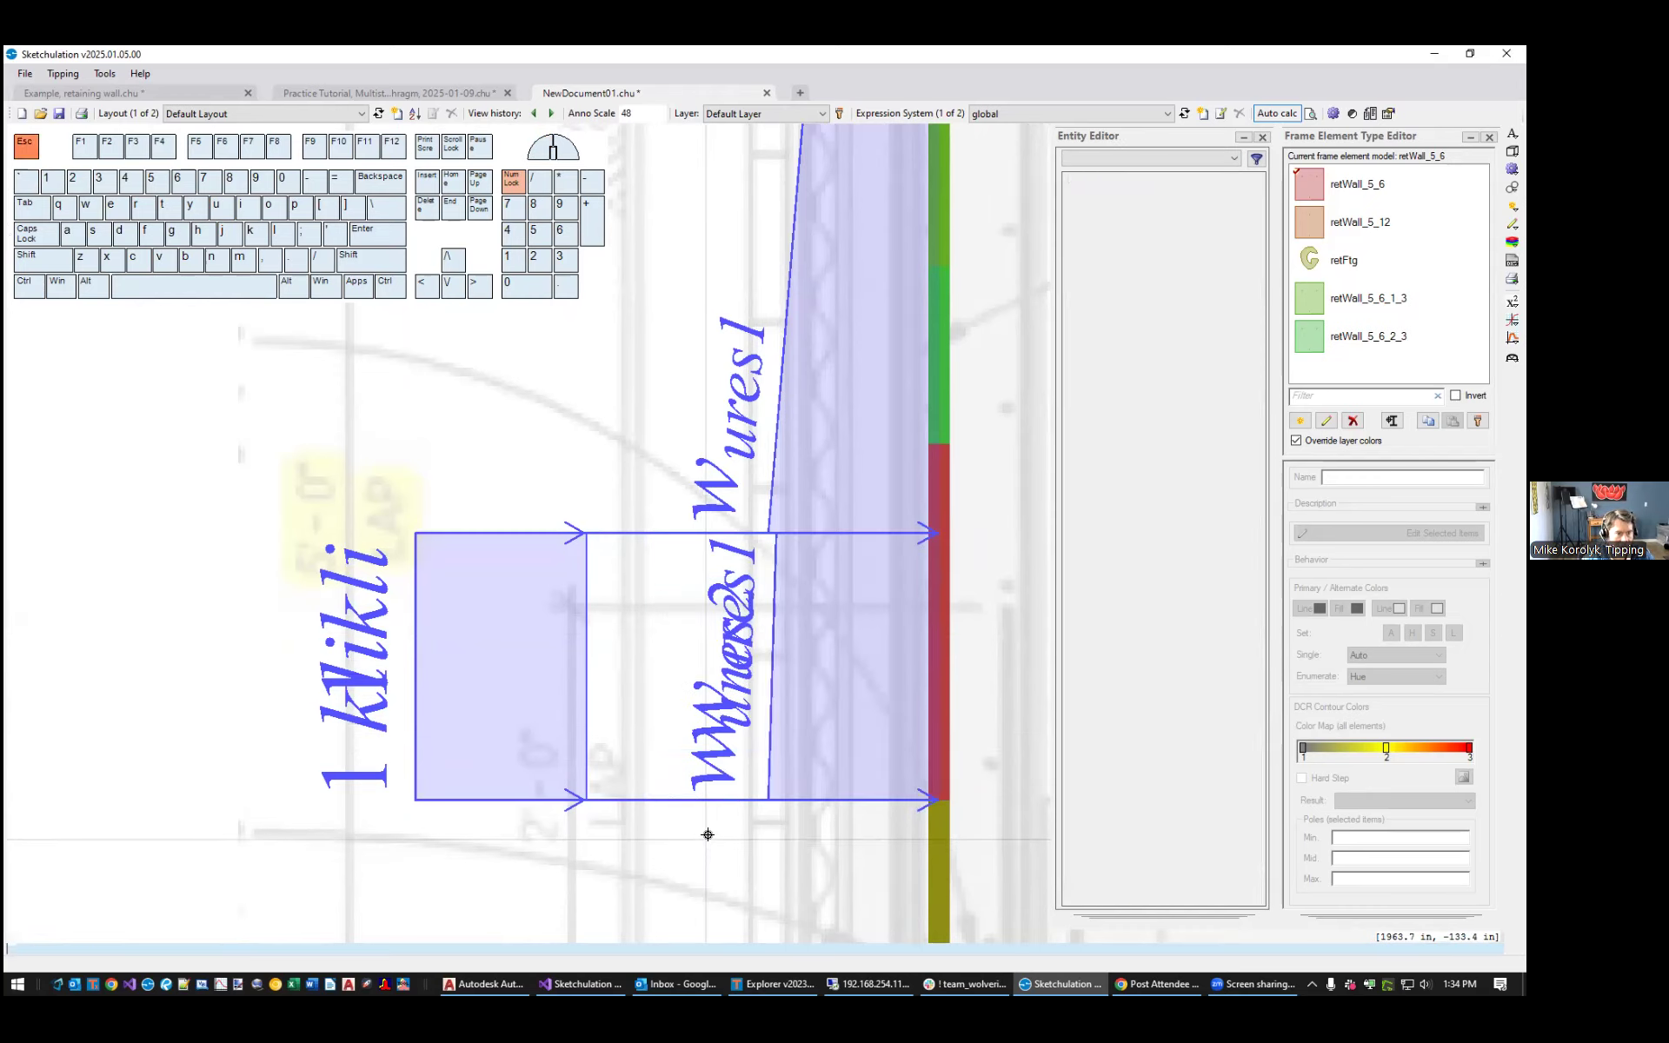
Set the force of the offset lower load to w_w at its lower end and 0 at its upper end
{"action": "scroll", "coordinate": [709, 828], "scroll_direction": "down", "scroll_amount": 3}
{"action": "middle_click_drag", "start_coordinate": [710, 828], "coordinate": [802, 675]}
{"action": "key", "text": "Escape"}
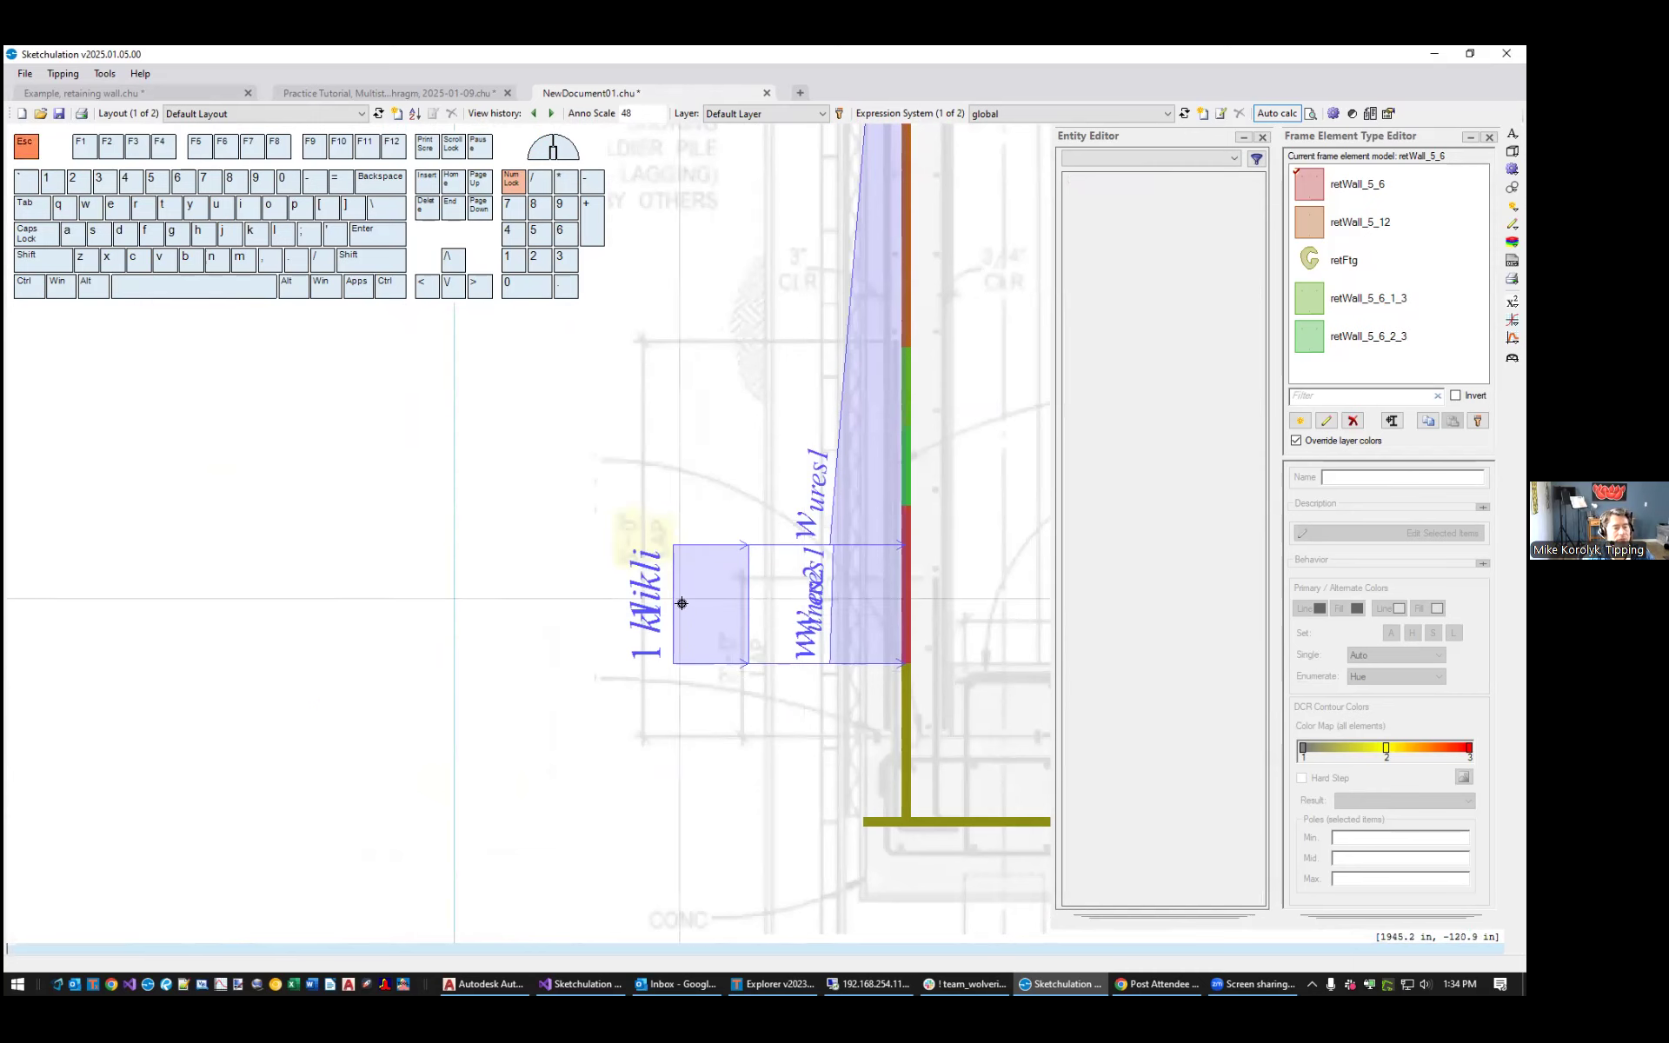
{"action": "left_click", "coordinate": [636, 584]}
{"action": "scroll", "coordinate": [675, 570], "scroll_direction": "down", "scroll_amount": 3}
{"action": "middle_click_drag", "start_coordinate": [469, 565], "coordinate": [562, 704]}
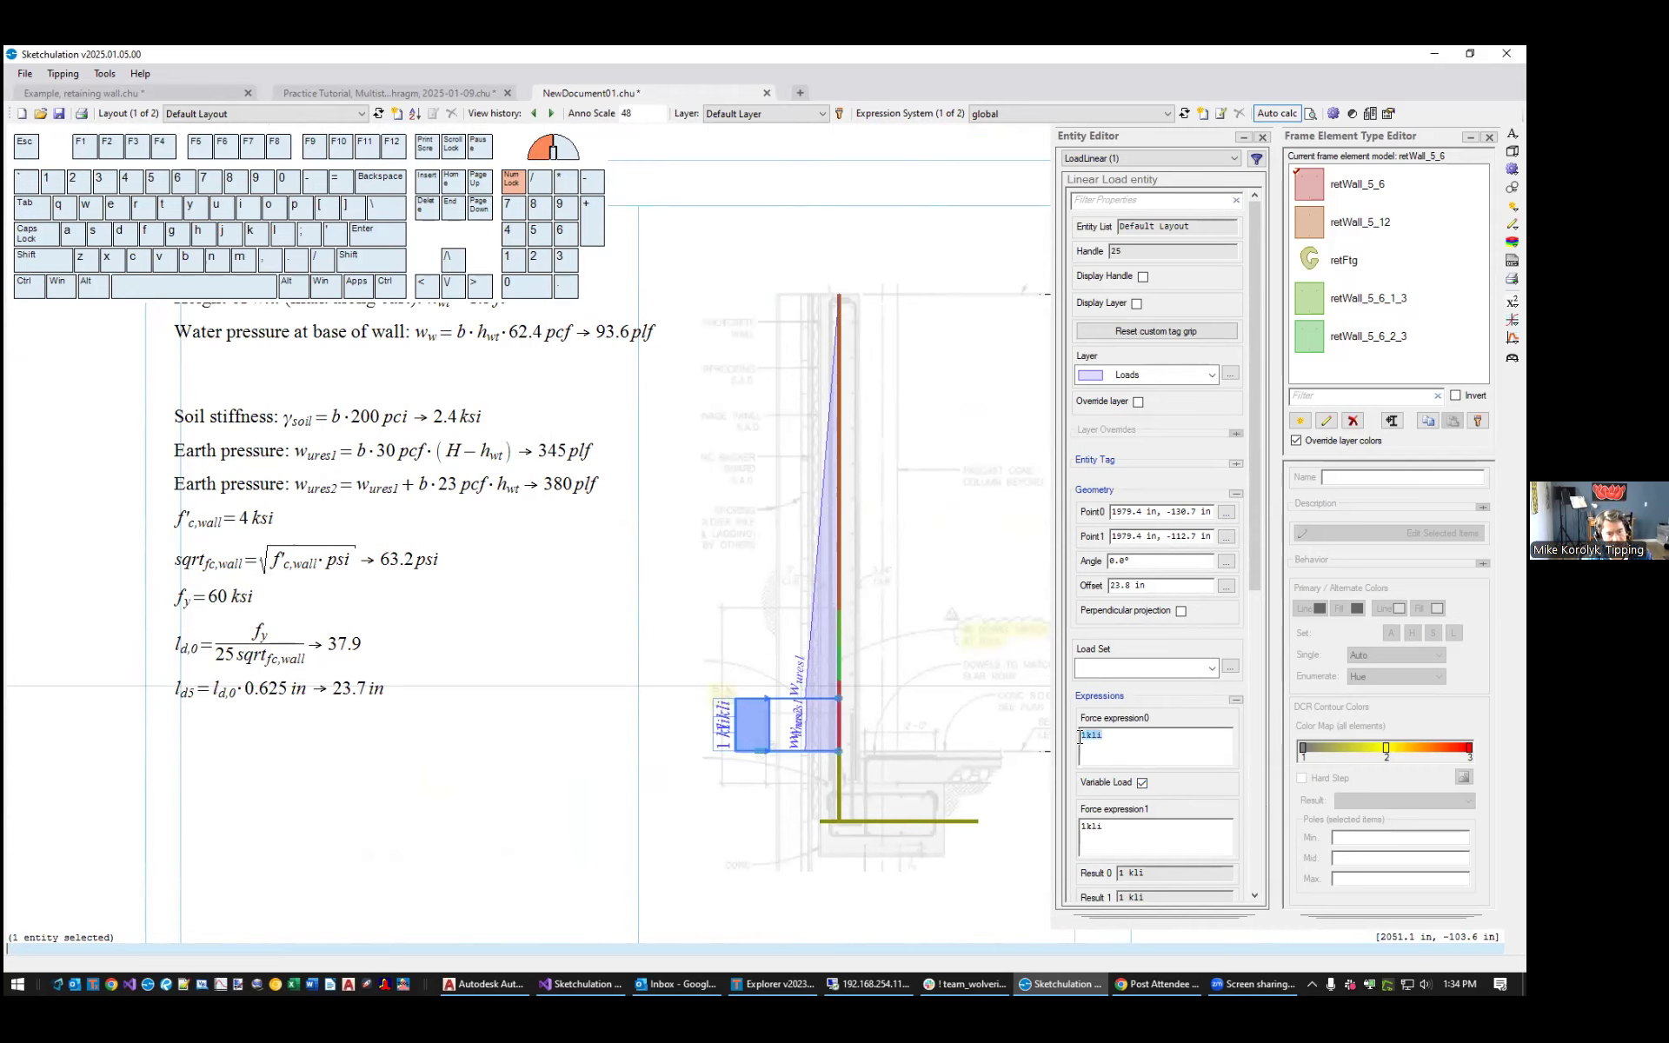
{"action": "left_click", "coordinate": [1140, 845]}
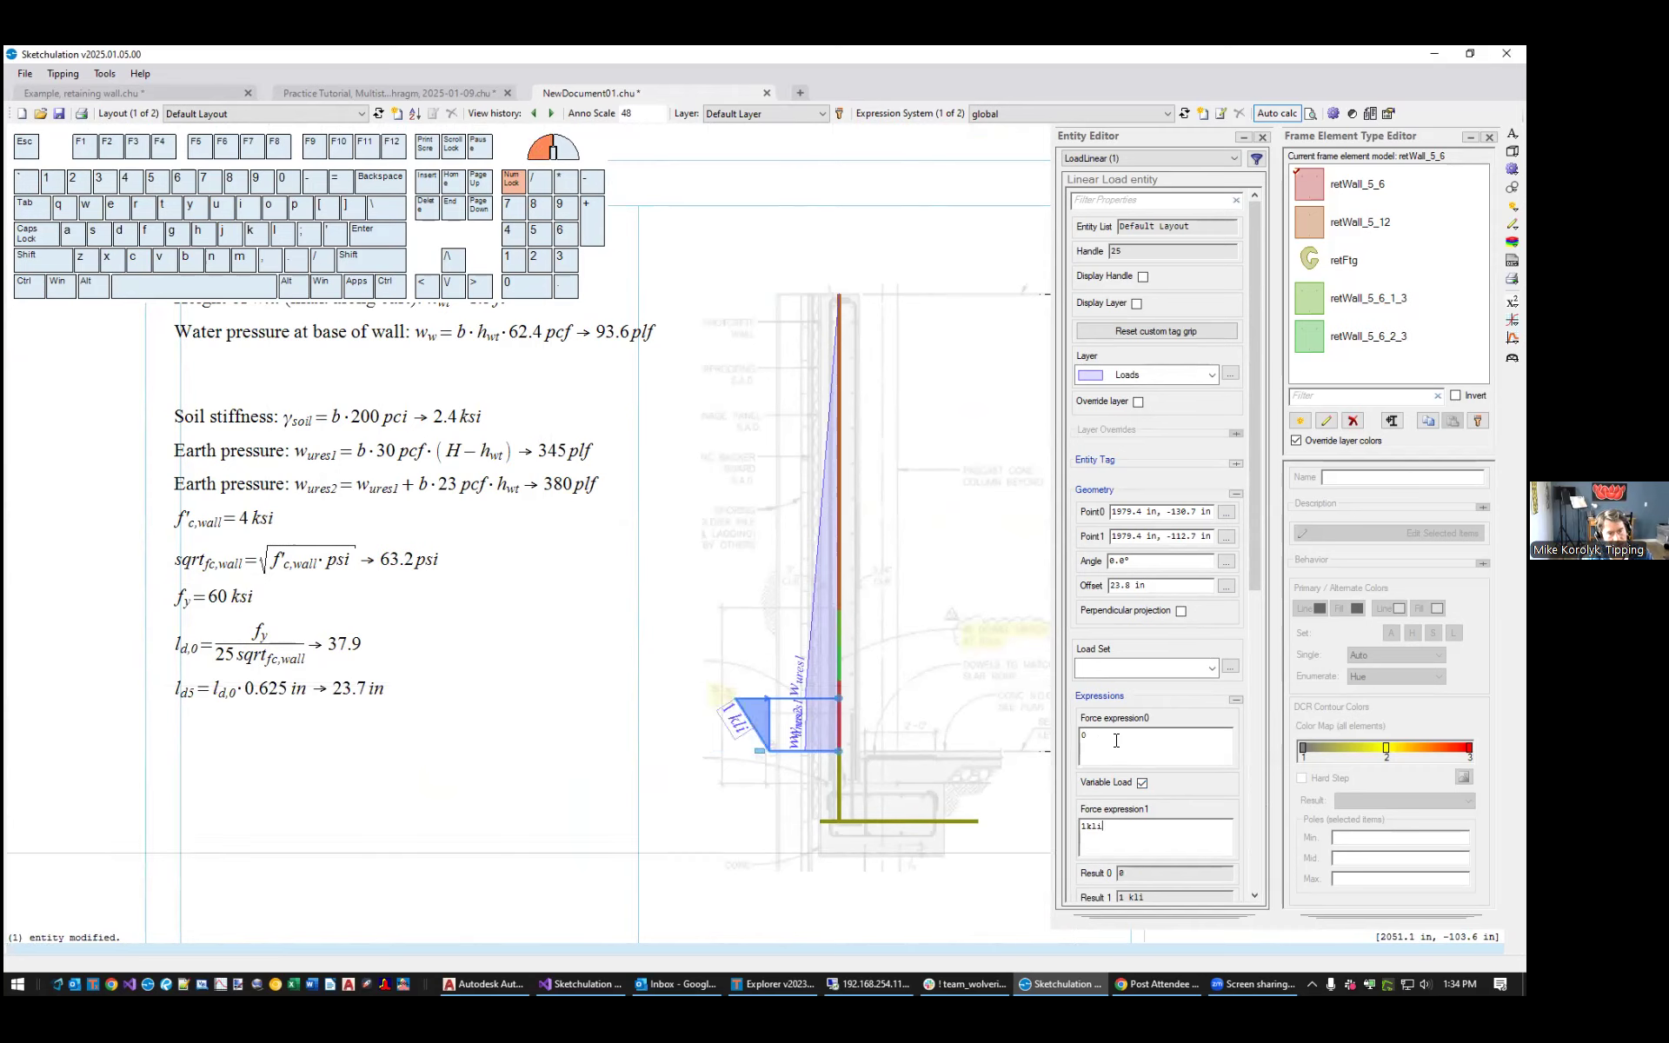
{"action": "left_click_drag", "start_coordinate": [1076, 741], "coordinate": [1075, 741]}
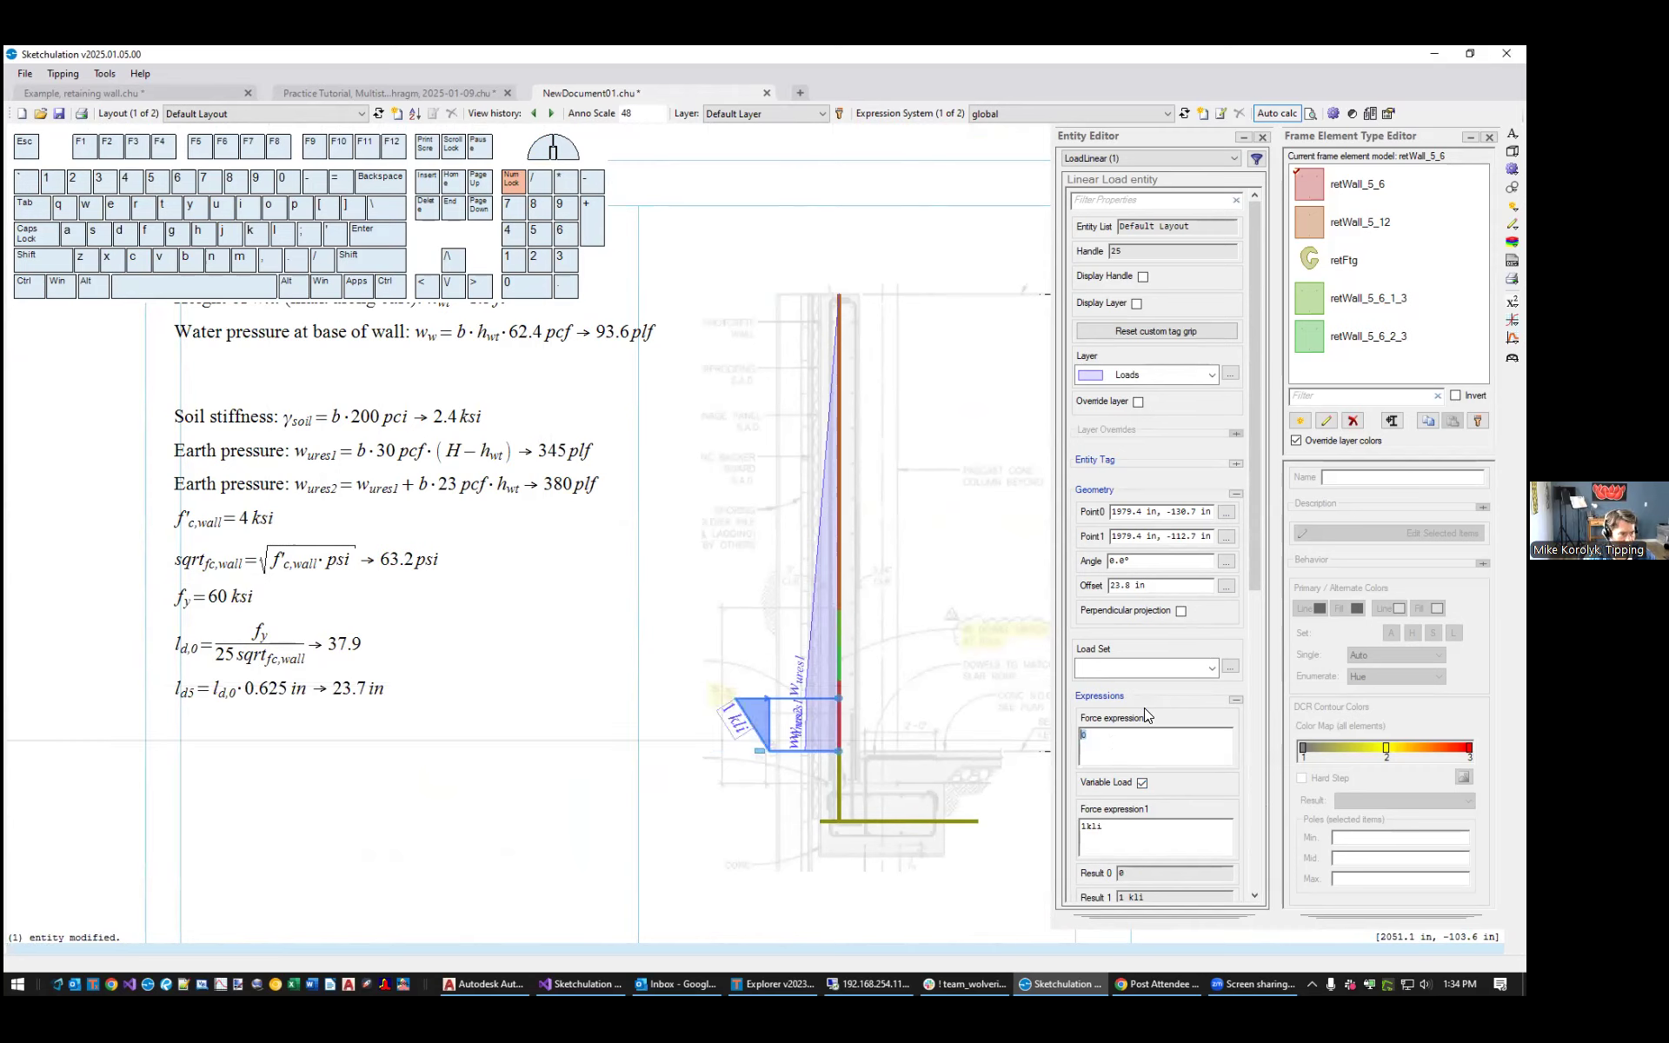
{"action": "type", "text": "w_w"}
{"action": "left_click_drag", "start_coordinate": [1130, 827], "coordinate": [1075, 826]}
{"action": "type", "text": "0"}
{"action": "left_click", "coordinate": [824, 848]}
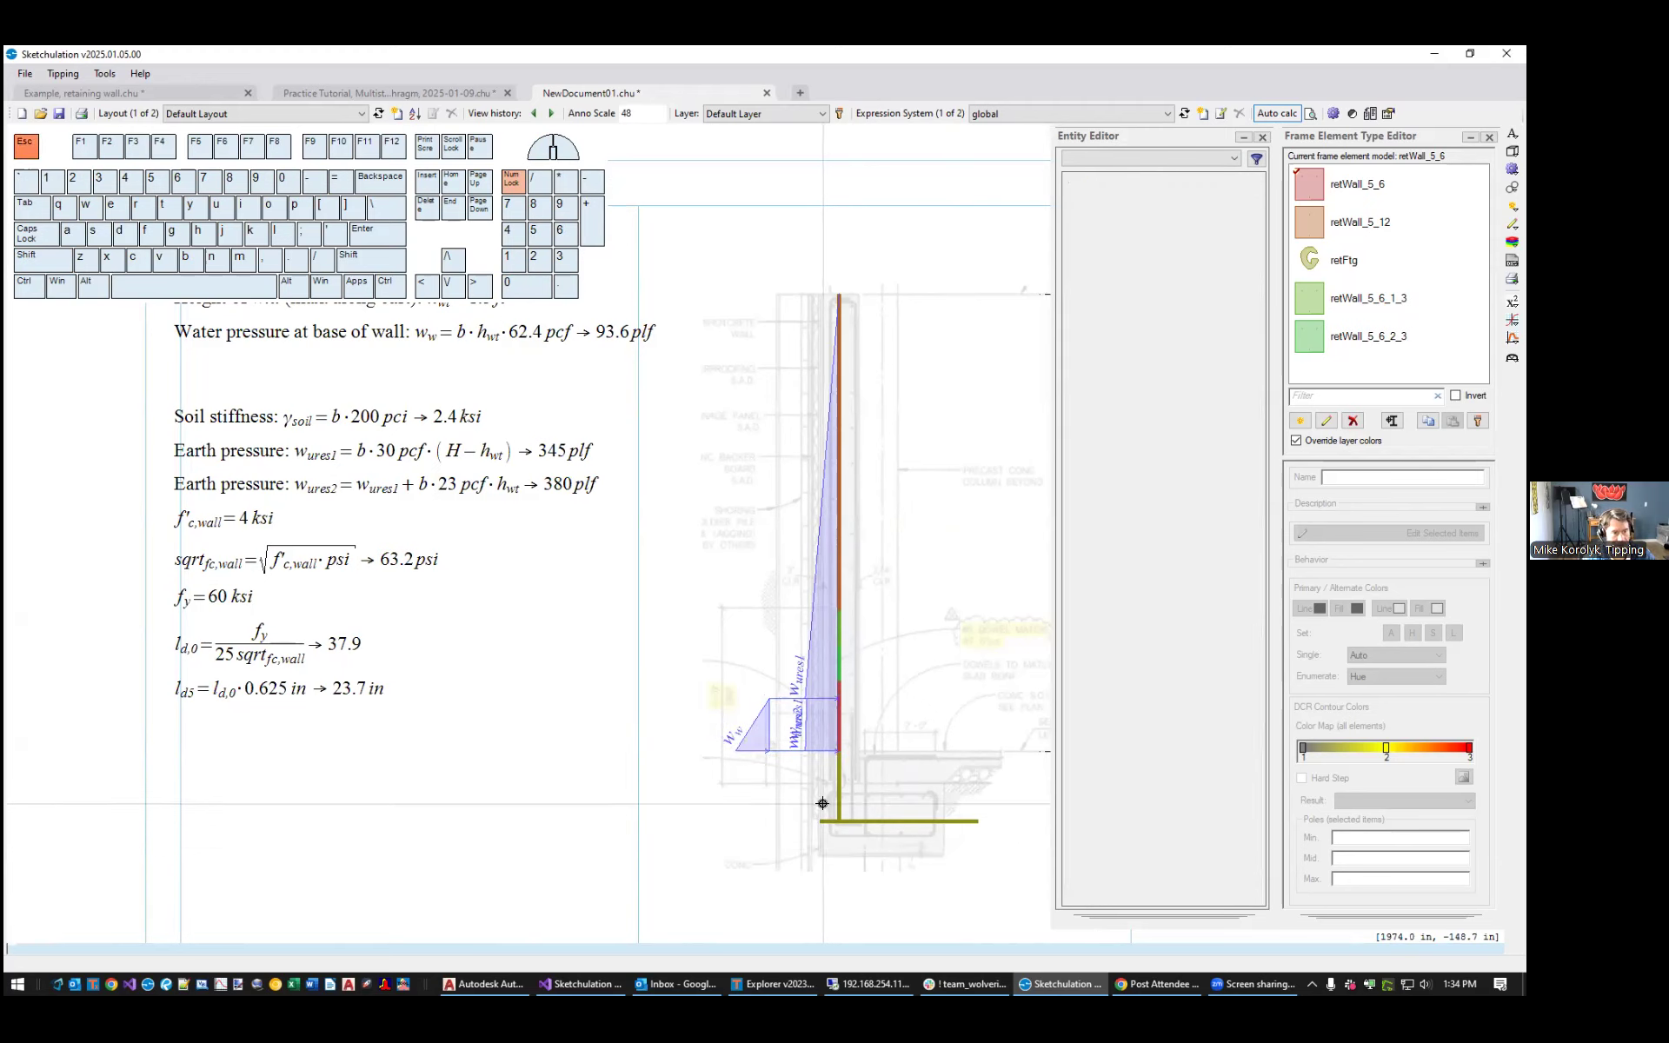
Examine the overlapping force labels on the short earth pressure load at the base of the wall
{"action": "middle_click_drag", "start_coordinate": [983, 745], "coordinate": [923, 770]}
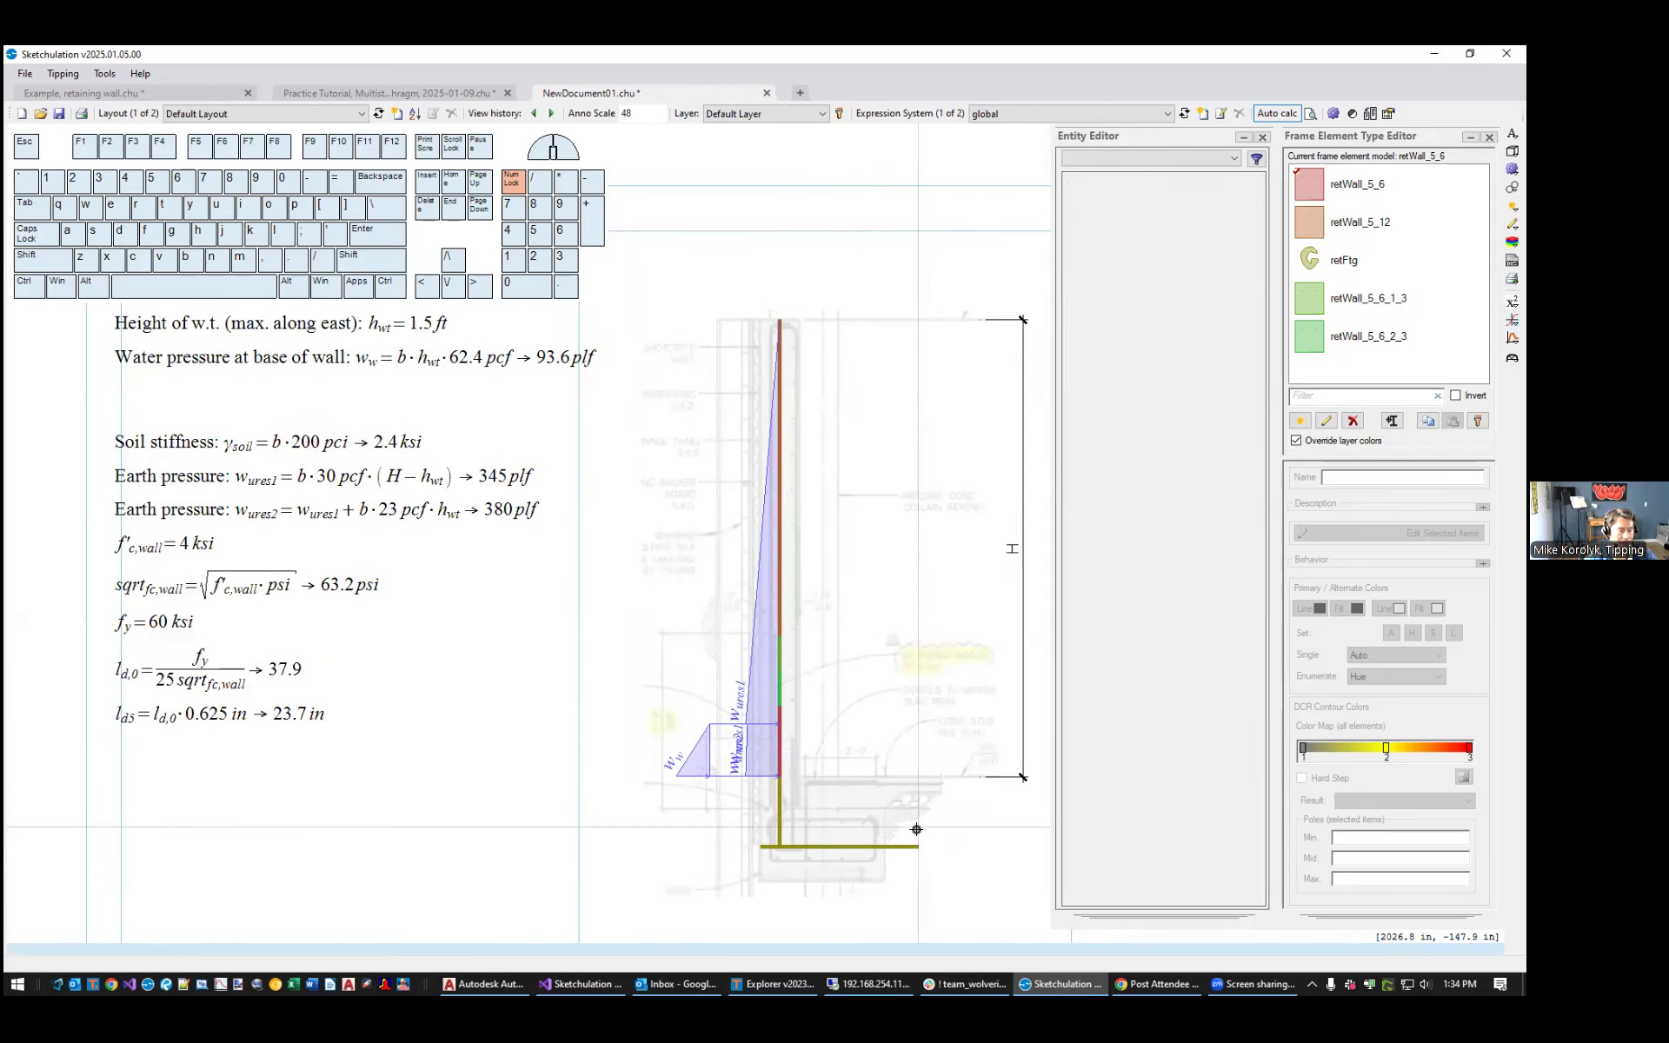
{"action": "scroll", "coordinate": [747, 770], "scroll_direction": "up", "scroll_amount": 3}
{"action": "left_click", "coordinate": [733, 712]}
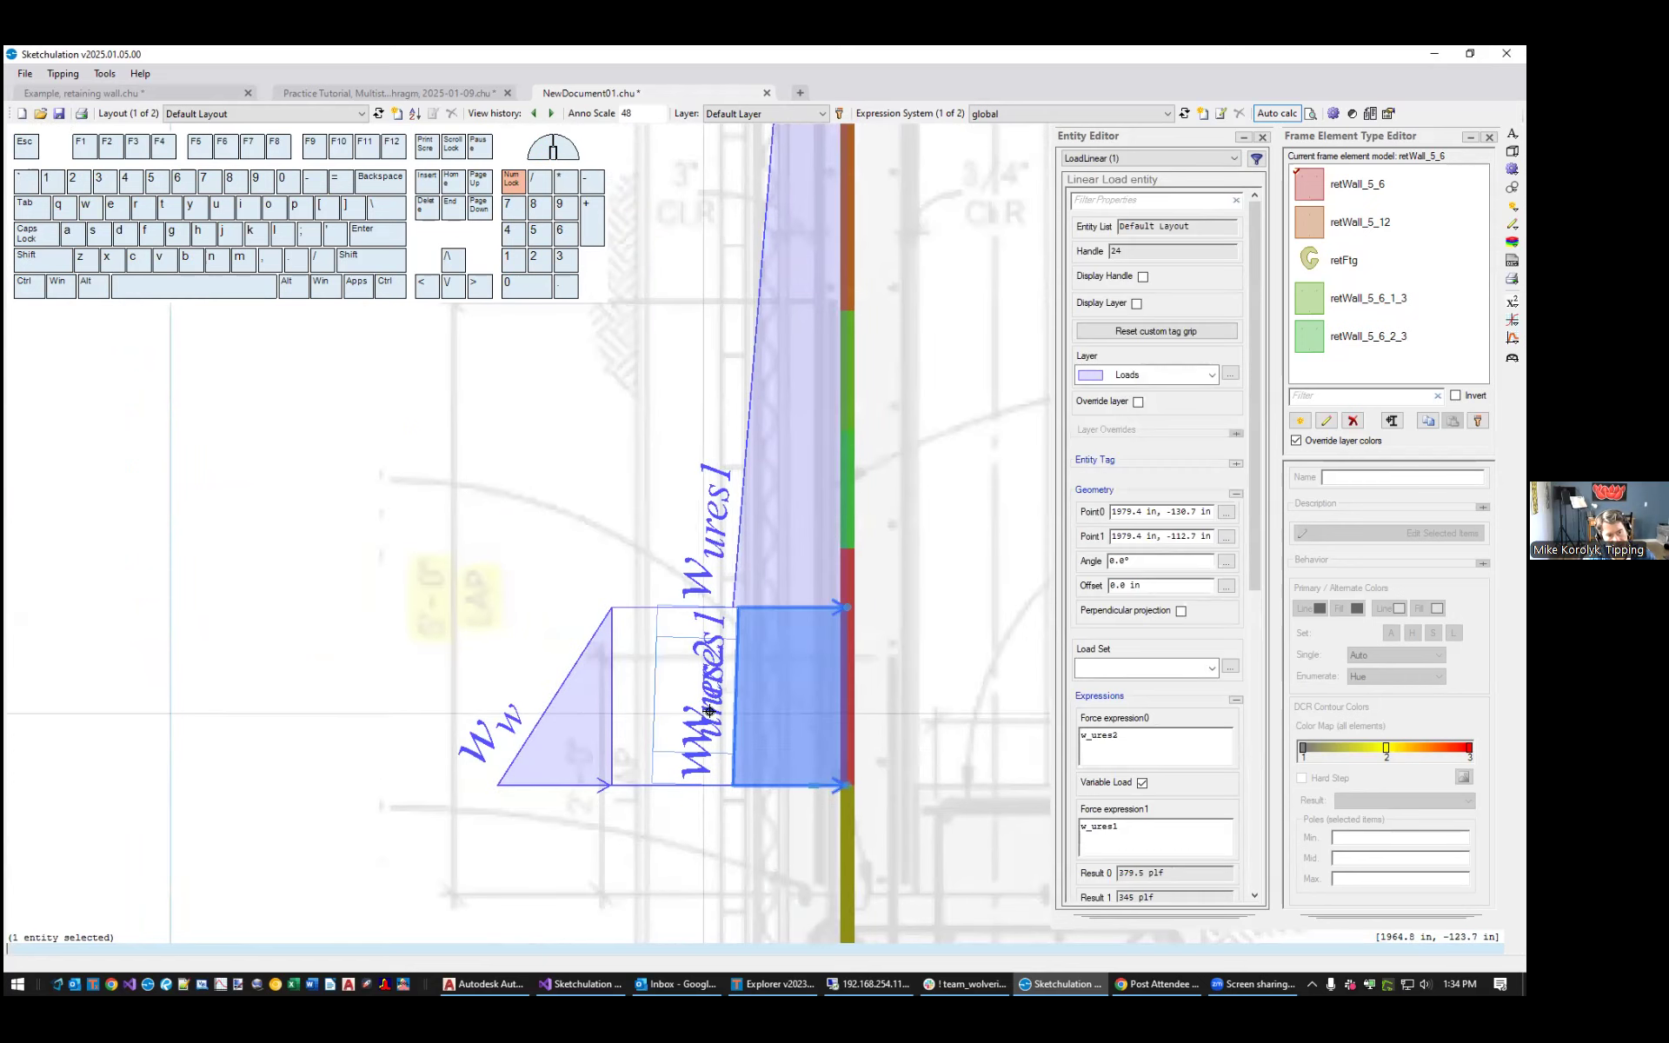
{"action": "scroll", "coordinate": [714, 759], "scroll_direction": "up", "scroll_amount": 3}
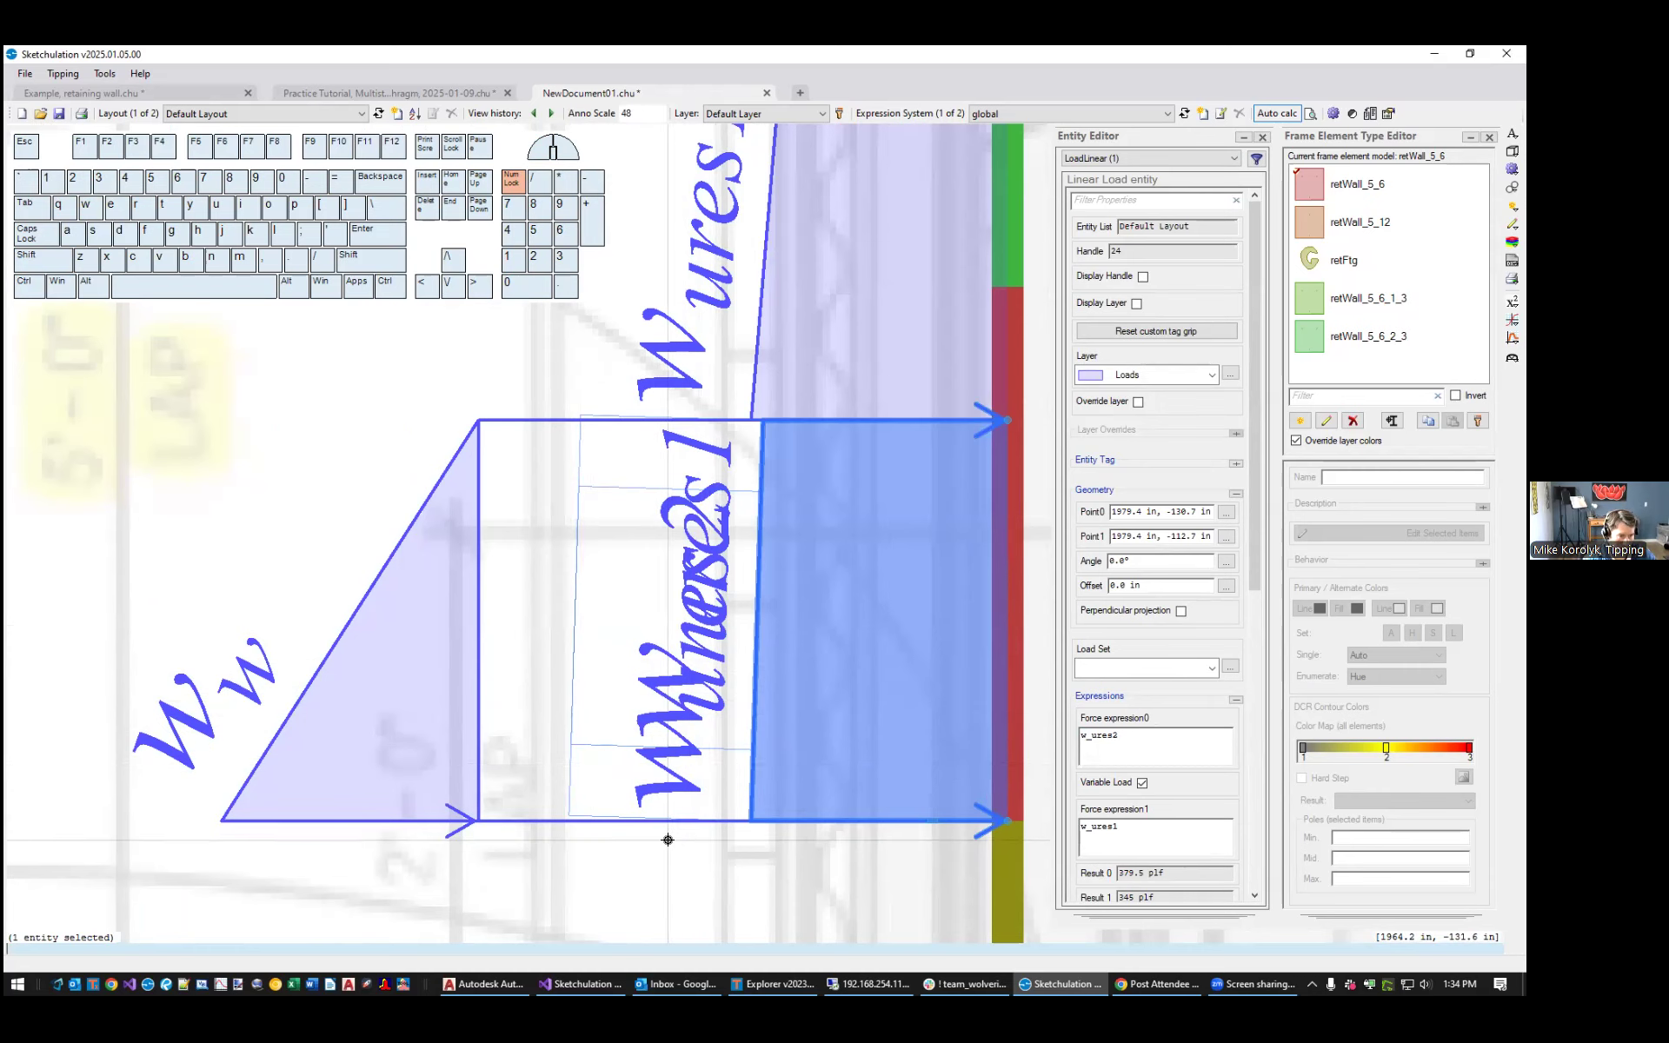
{"action": "scroll", "coordinate": [779, 860], "scroll_direction": "down", "scroll_amount": 2}
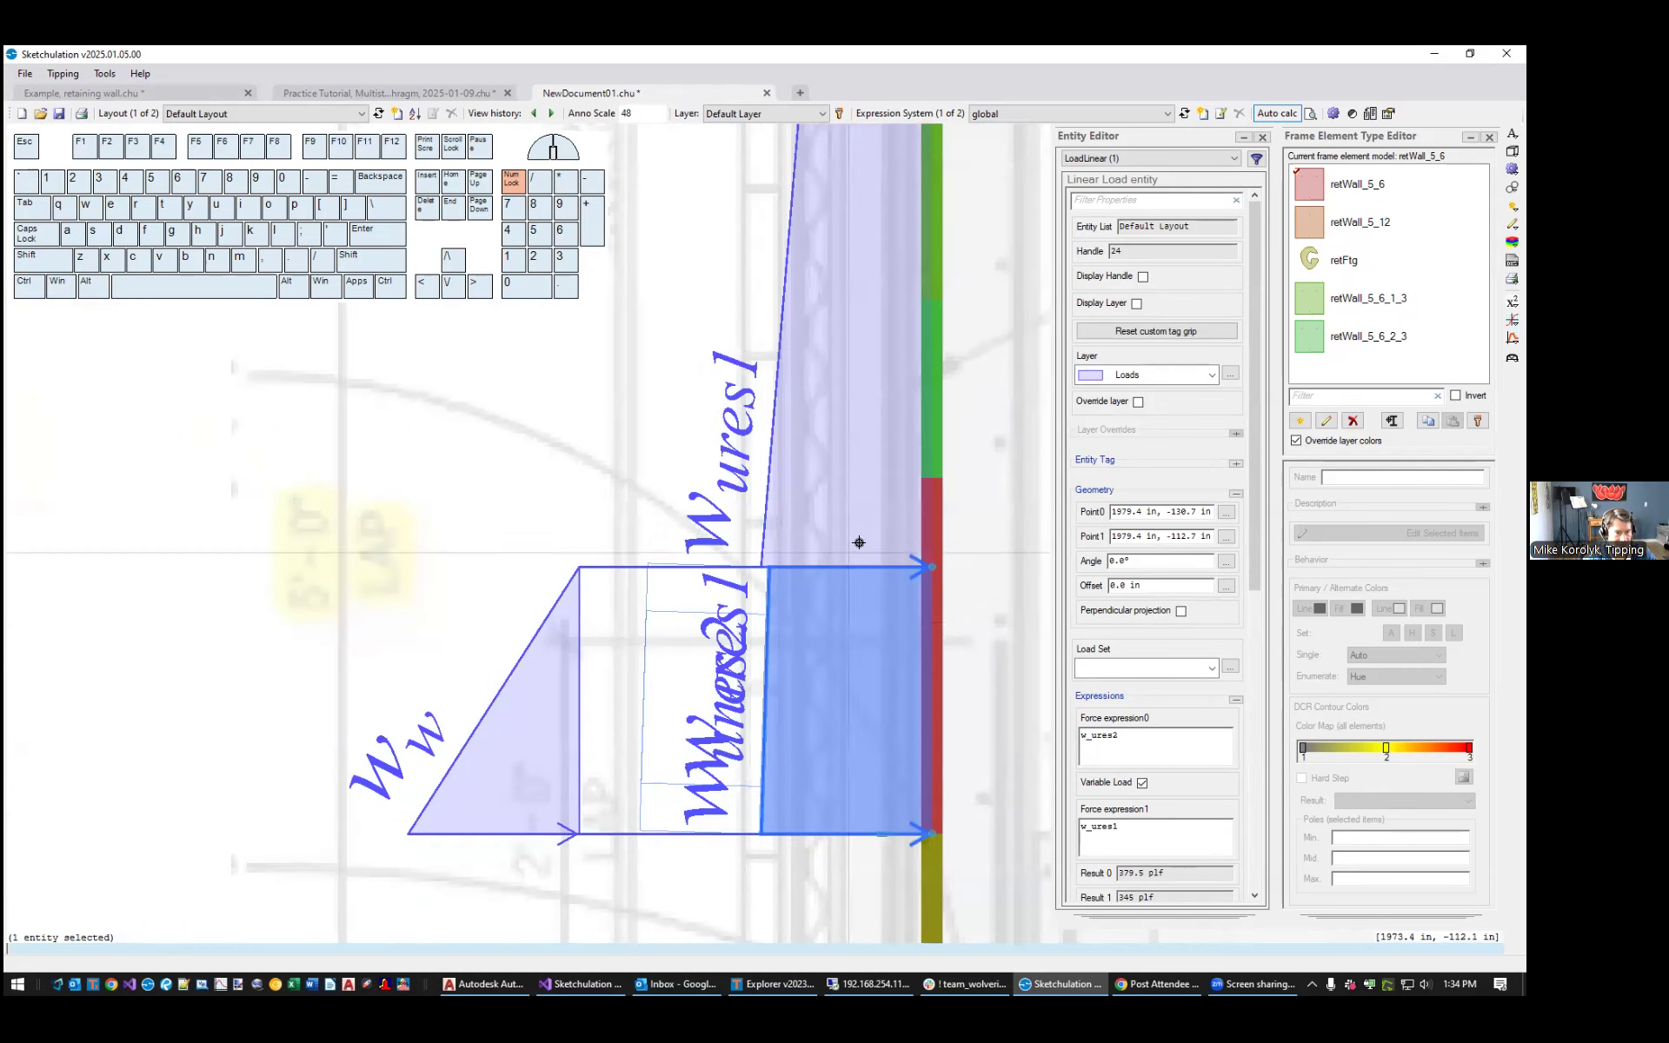
{"action": "scroll", "coordinate": [752, 761], "scroll_direction": "down", "scroll_amount": 2}
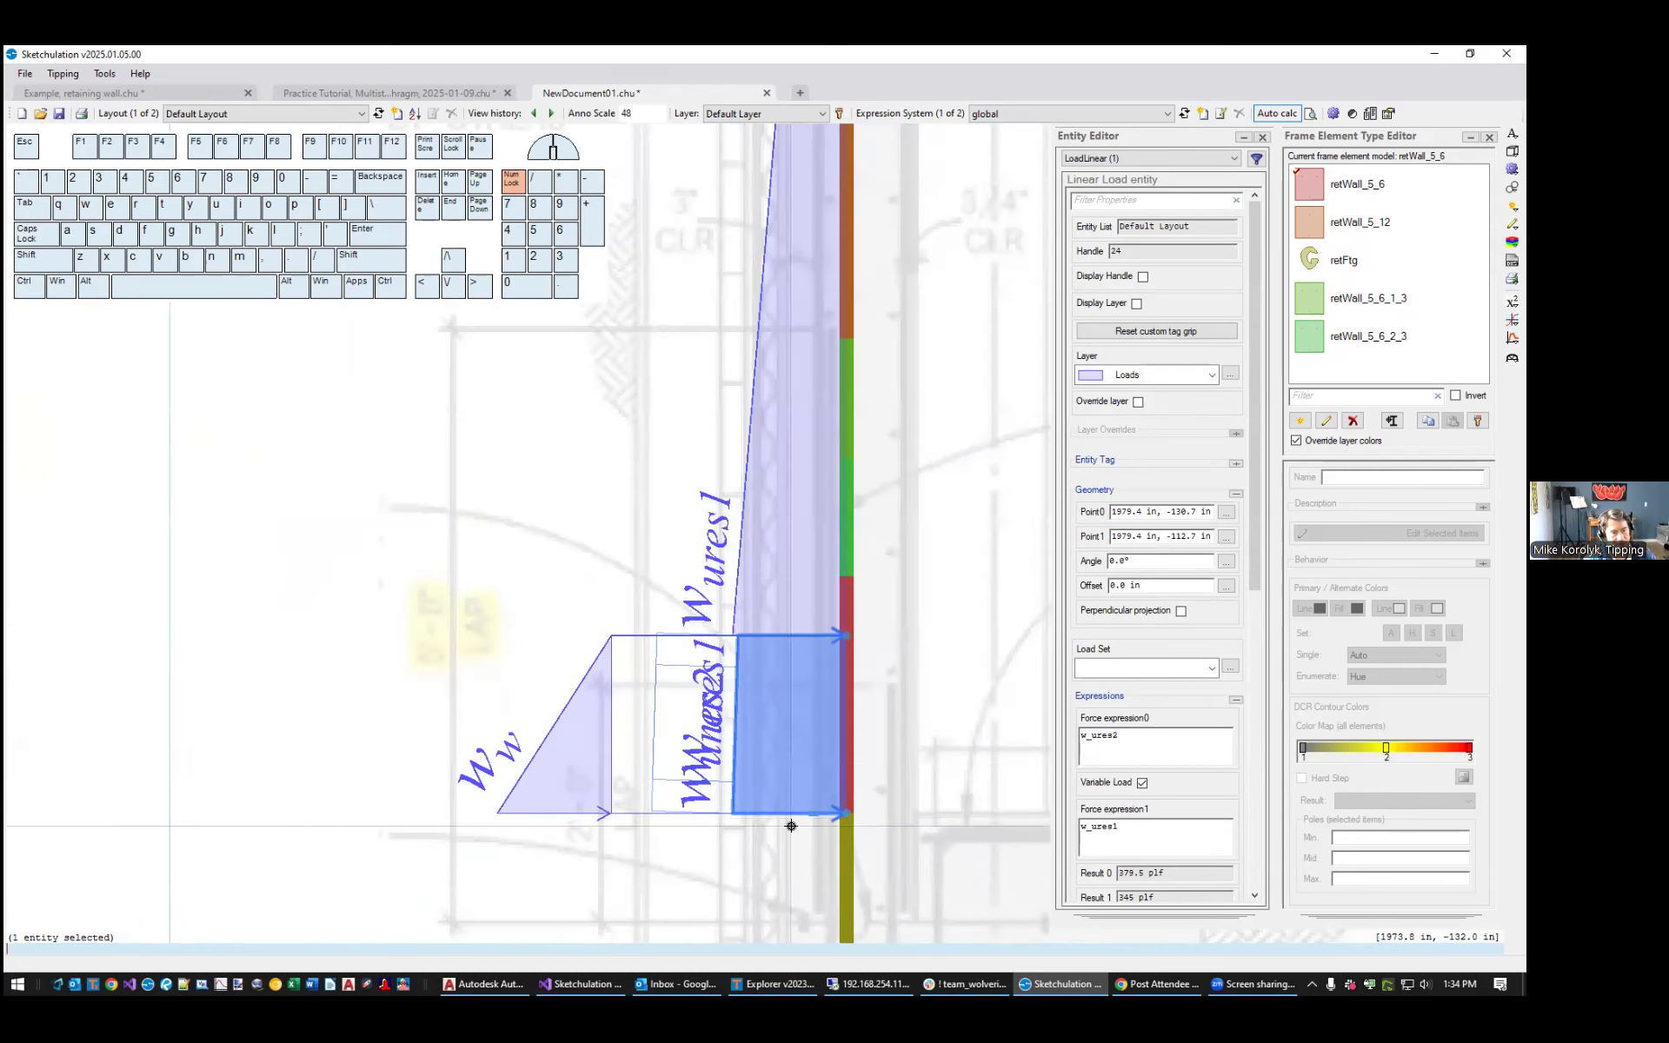
{"action": "key", "text": "Escape"}
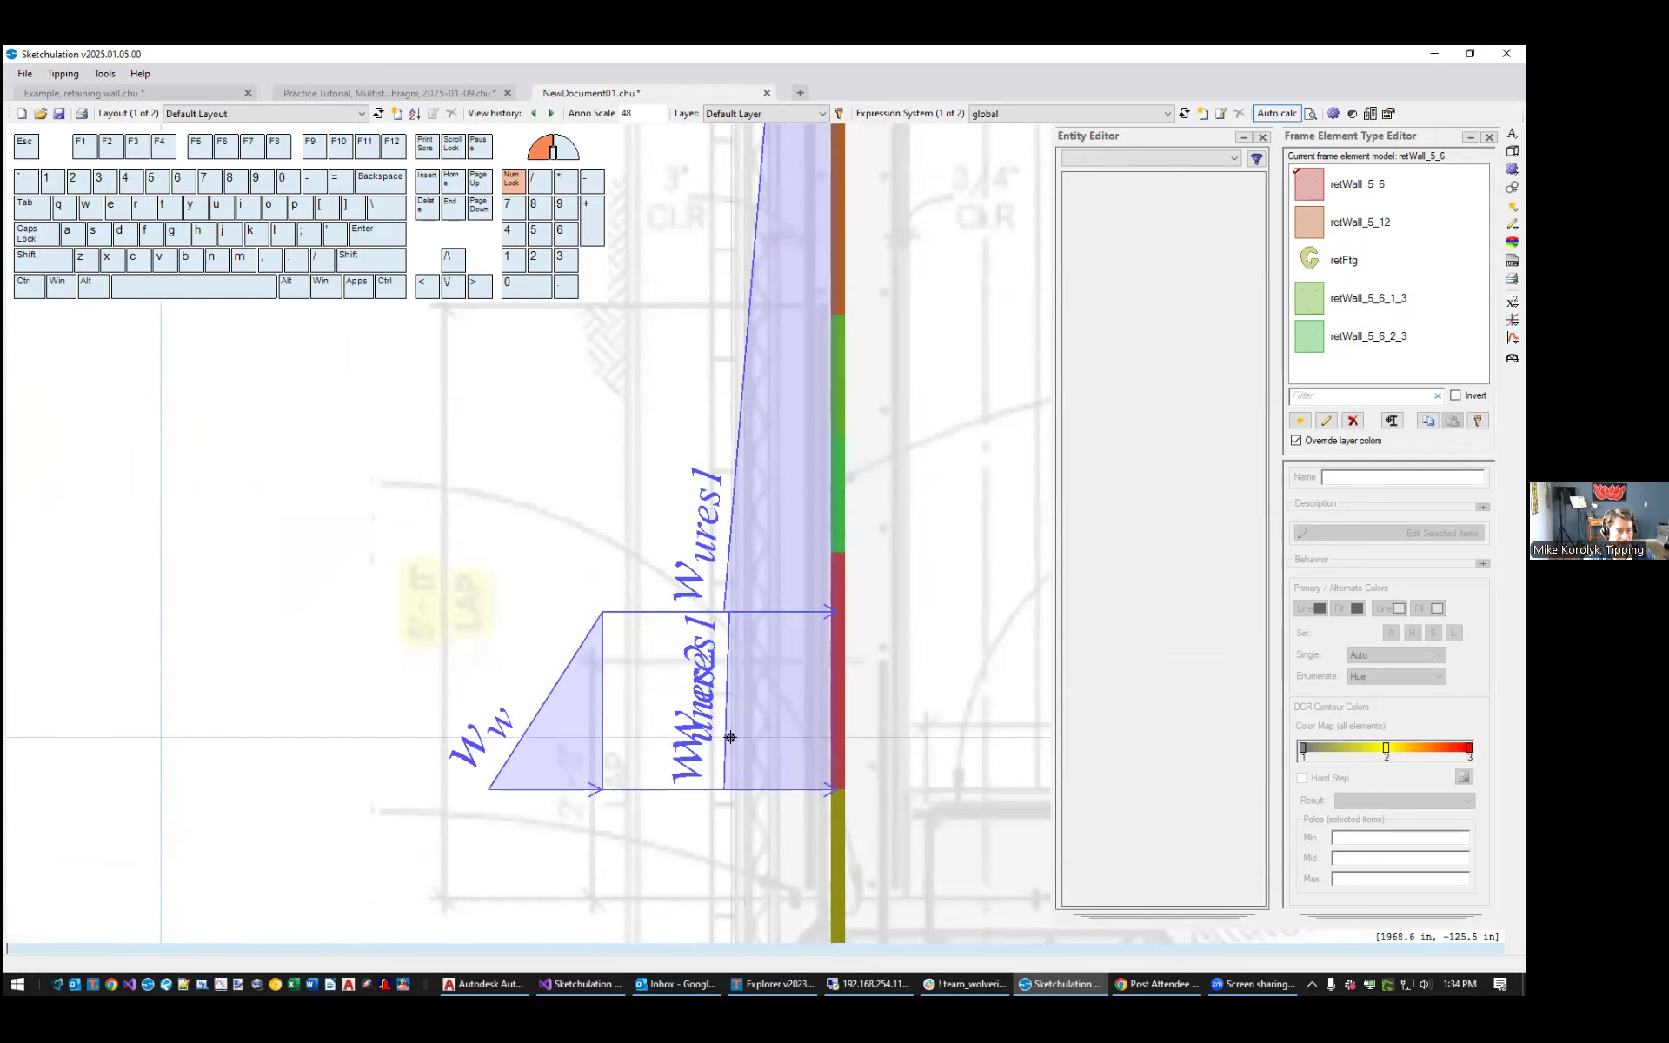
Try a 3 pt height for the Expressions text style used by the load labels, and undo it
{"action": "left_click", "coordinate": [731, 735]}
{"action": "type", "text": "t"}
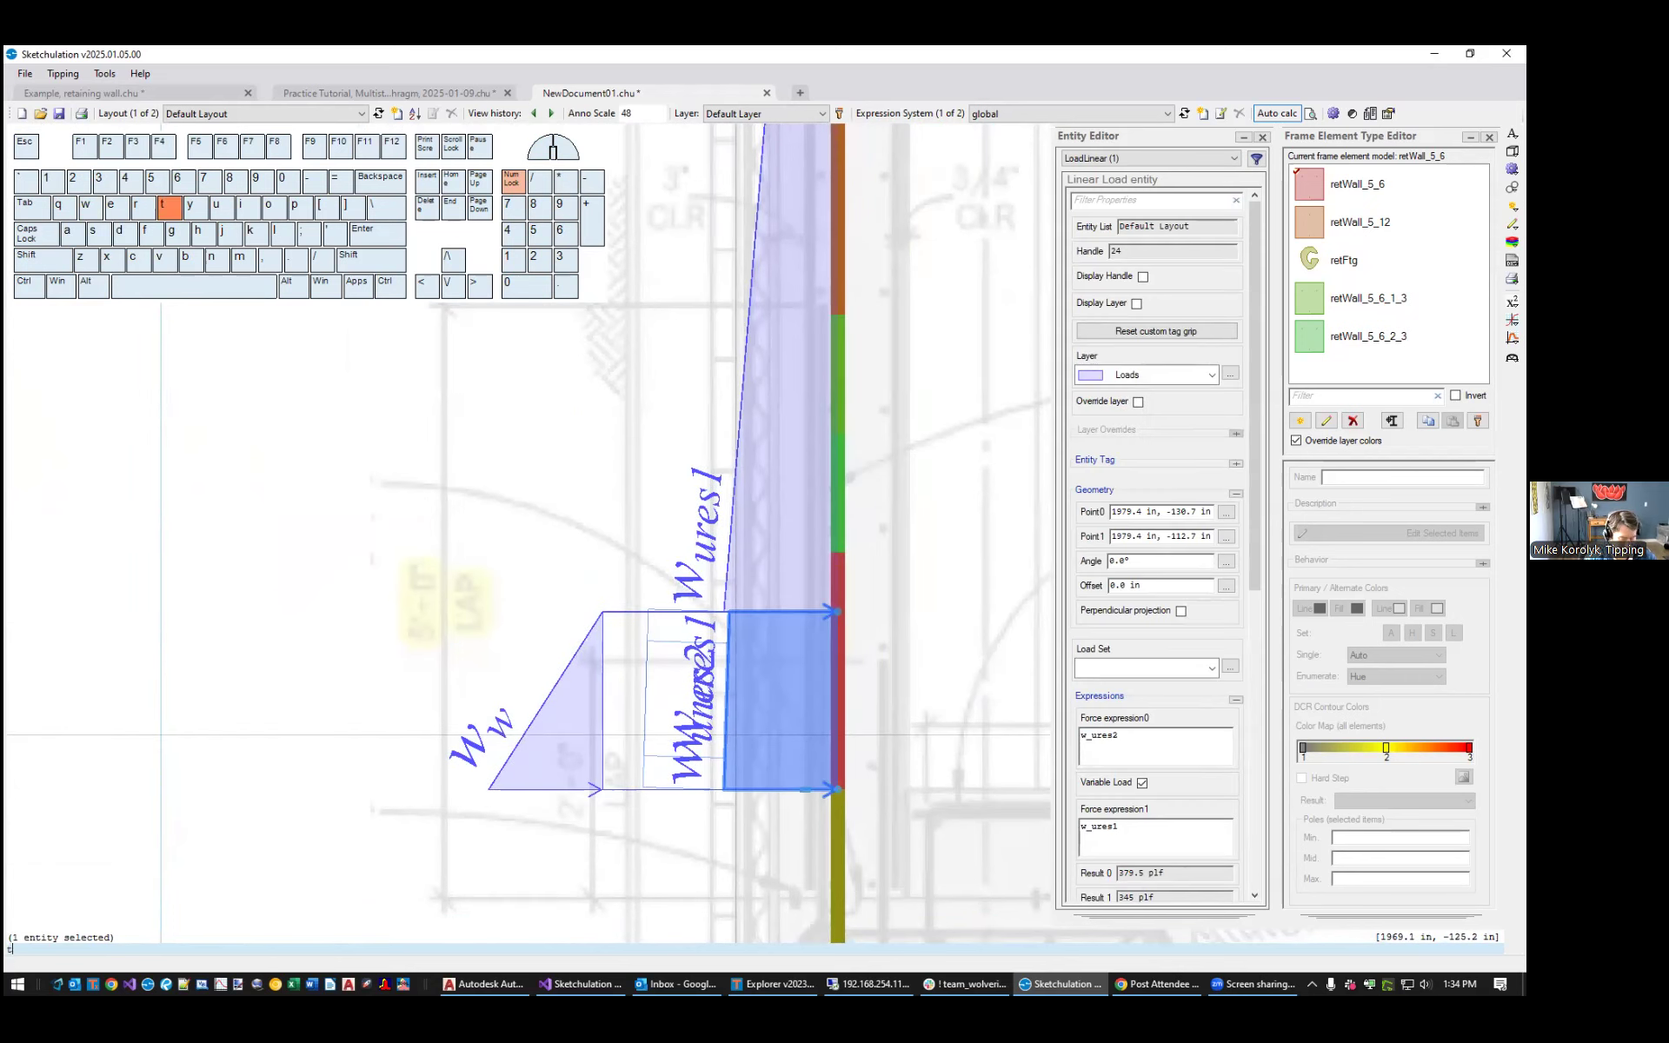
{"action": "type", "text": "s"}
{"action": "key", "text": "Return"}
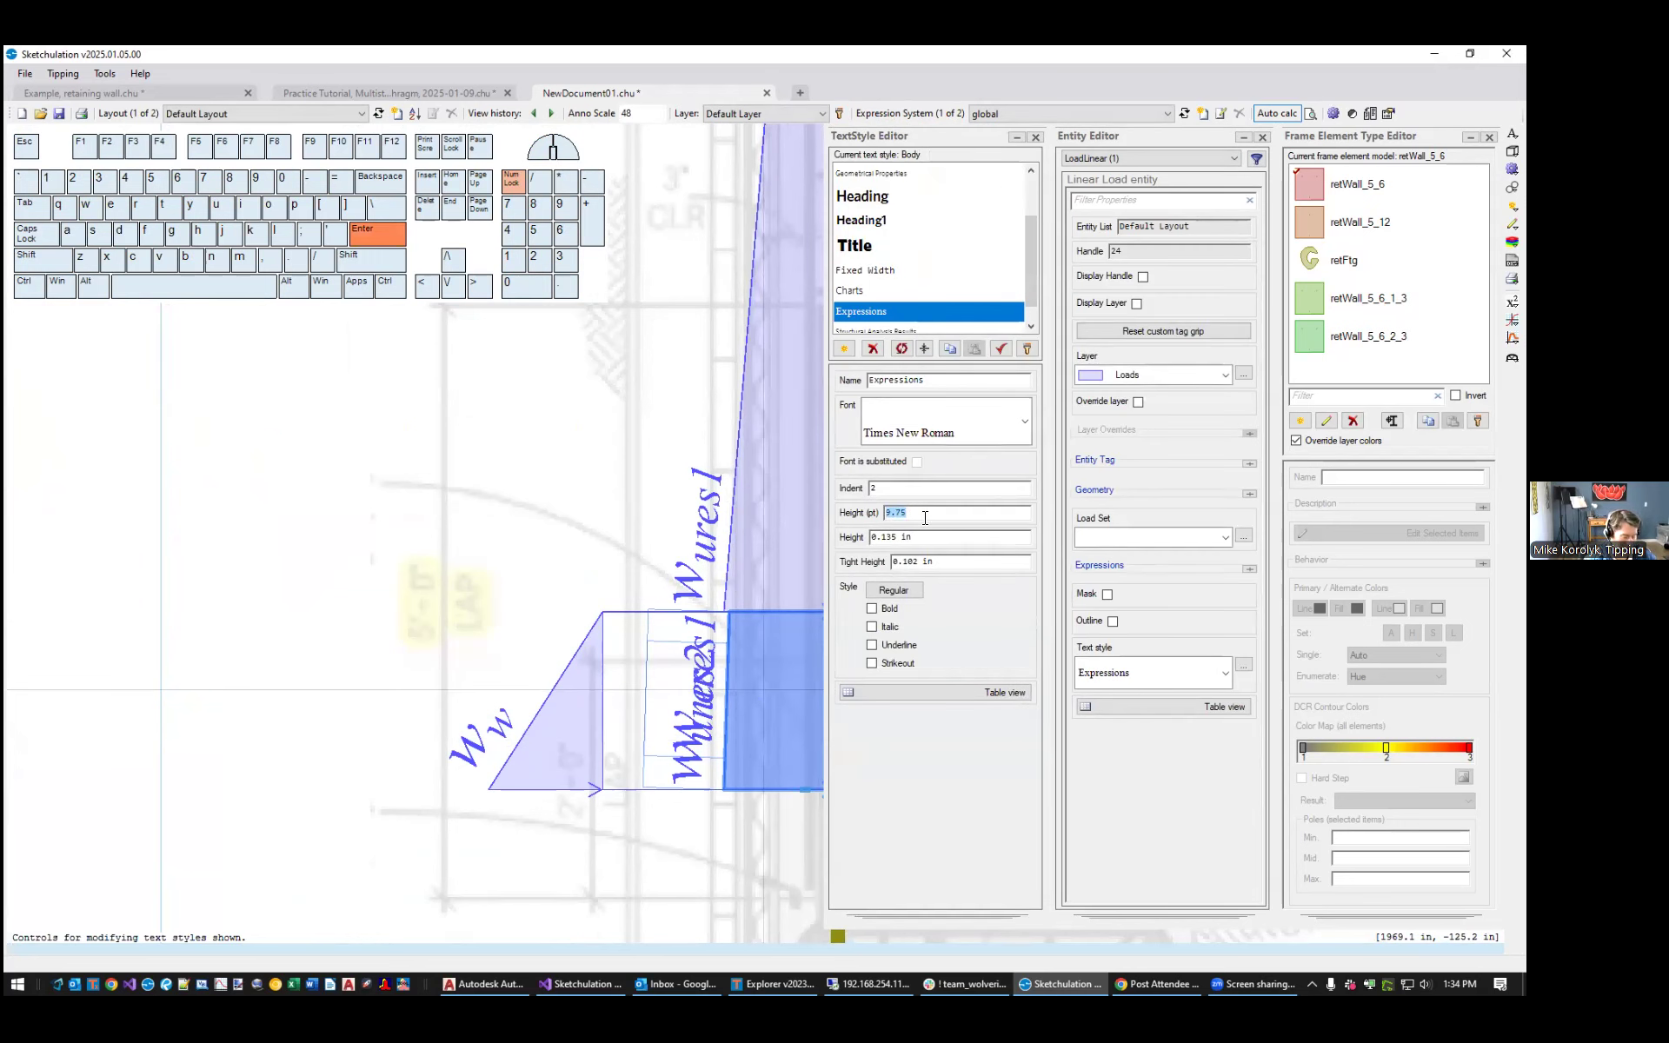
{"action": "type", "text": "3"}
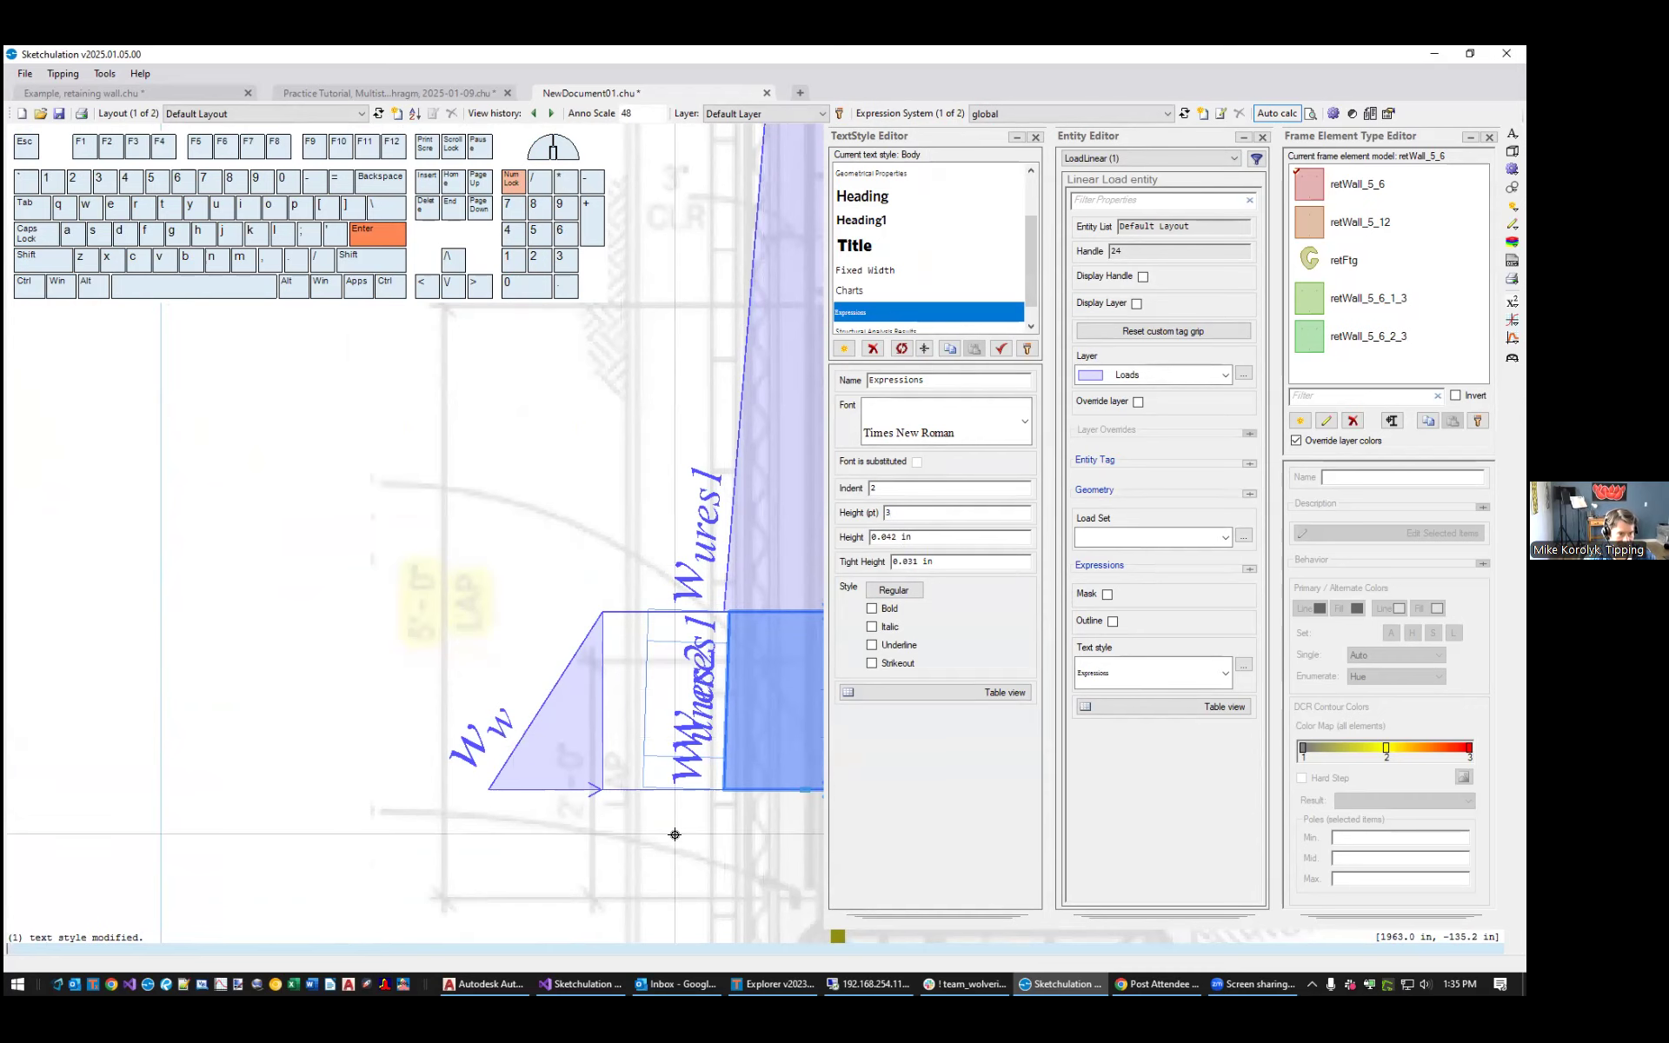
{"action": "key", "text": "Escape"}
{"action": "left_click", "coordinate": [720, 733]}
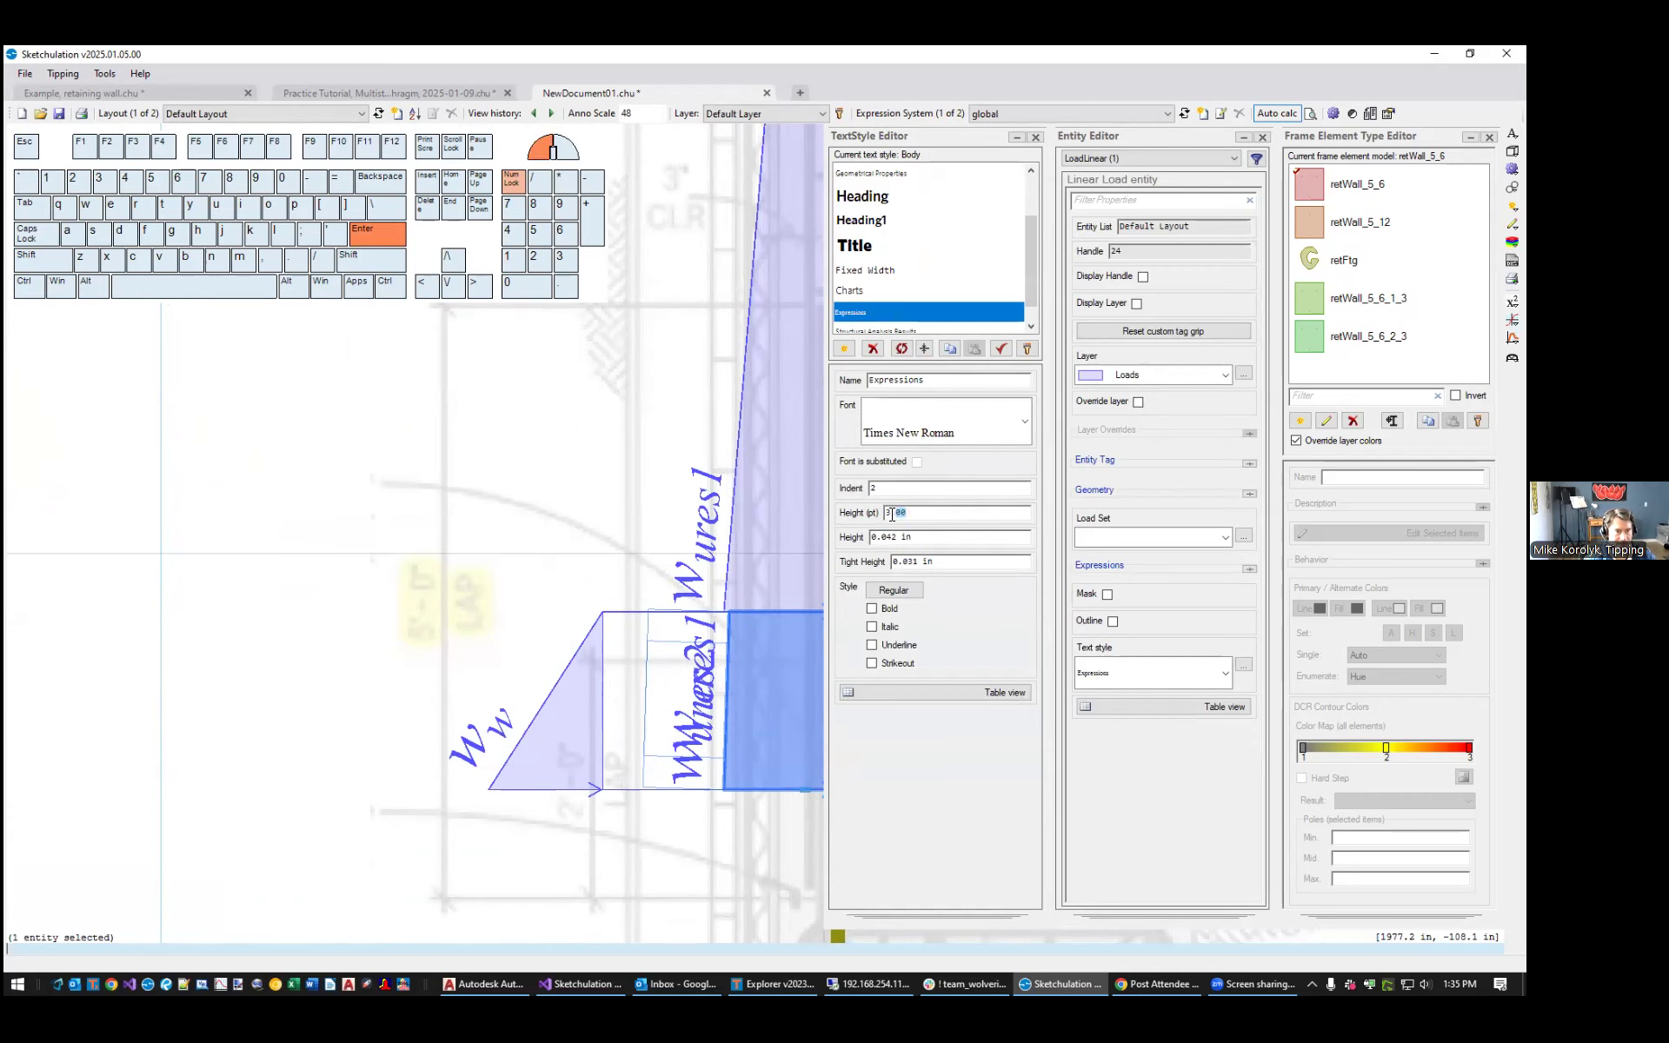
{"action": "key", "text": "ctrl+z"}
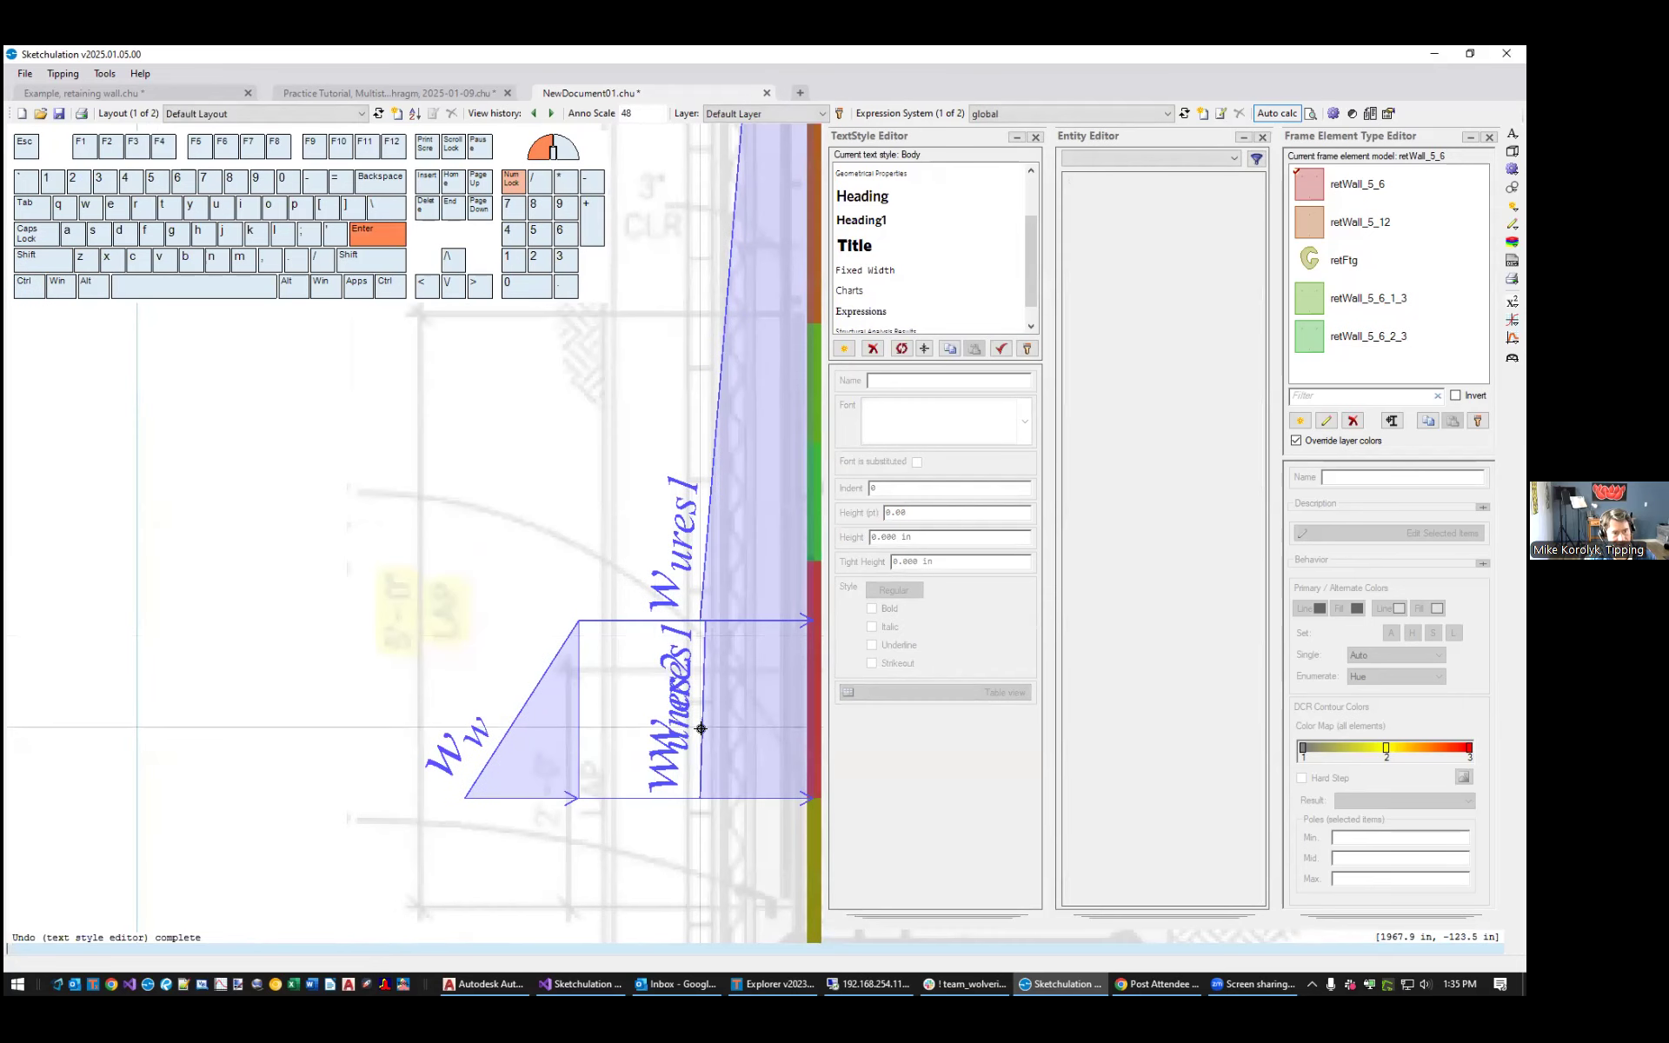
Set the Expressions text style height to 3 pt again and check the load labels on the wall
{"action": "left_click", "coordinate": [702, 729]}
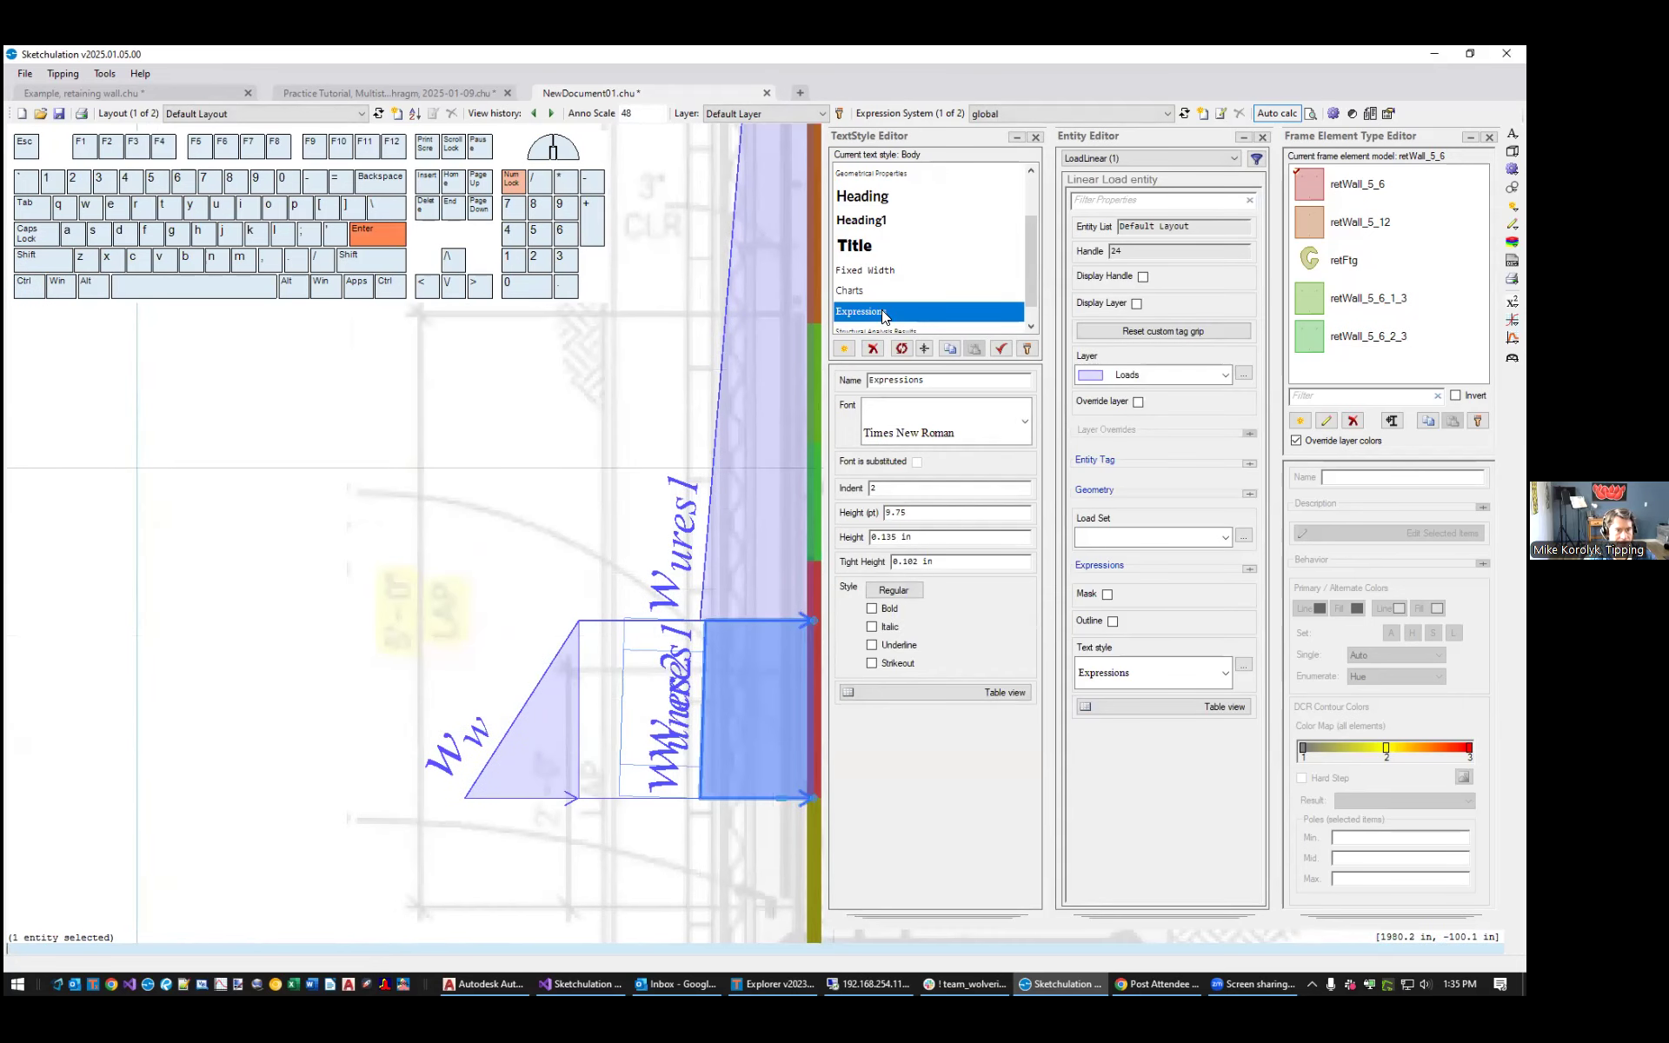
{"action": "scroll", "coordinate": [1019, 292], "scroll_direction": "down", "scroll_amount": 1}
{"action": "key", "text": "Escape"}
{"action": "left_click", "coordinate": [700, 706]}
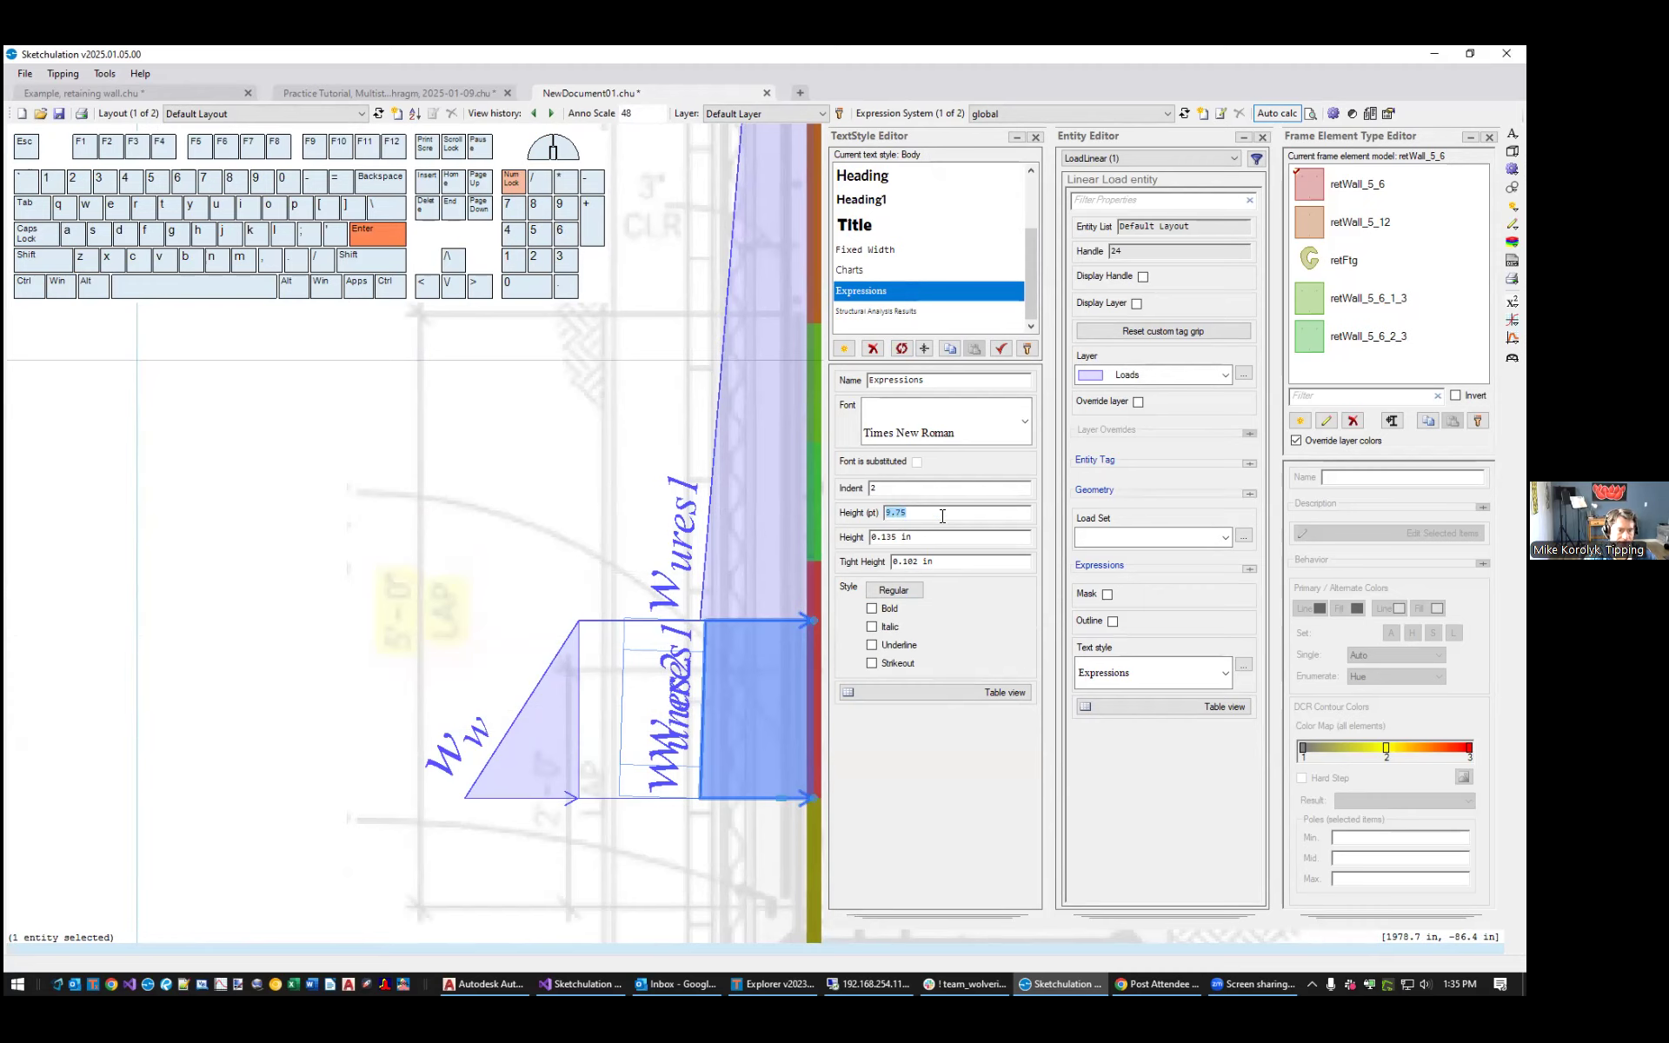
{"action": "key", "text": "Return"}
{"action": "scroll", "coordinate": [588, 658], "scroll_direction": "down", "scroll_amount": 4}
{"action": "middle_click_drag", "start_coordinate": [632, 688], "coordinate": [605, 749]}
{"action": "scroll", "coordinate": [605, 750], "scroll_direction": "up", "scroll_amount": 2}
Undo the nudge made in the drawing and the height change of the Expressions text style
{"action": "left_click", "coordinate": [605, 750]}
{"action": "left_click", "coordinate": [606, 750]}
{"action": "key", "text": "Right"}
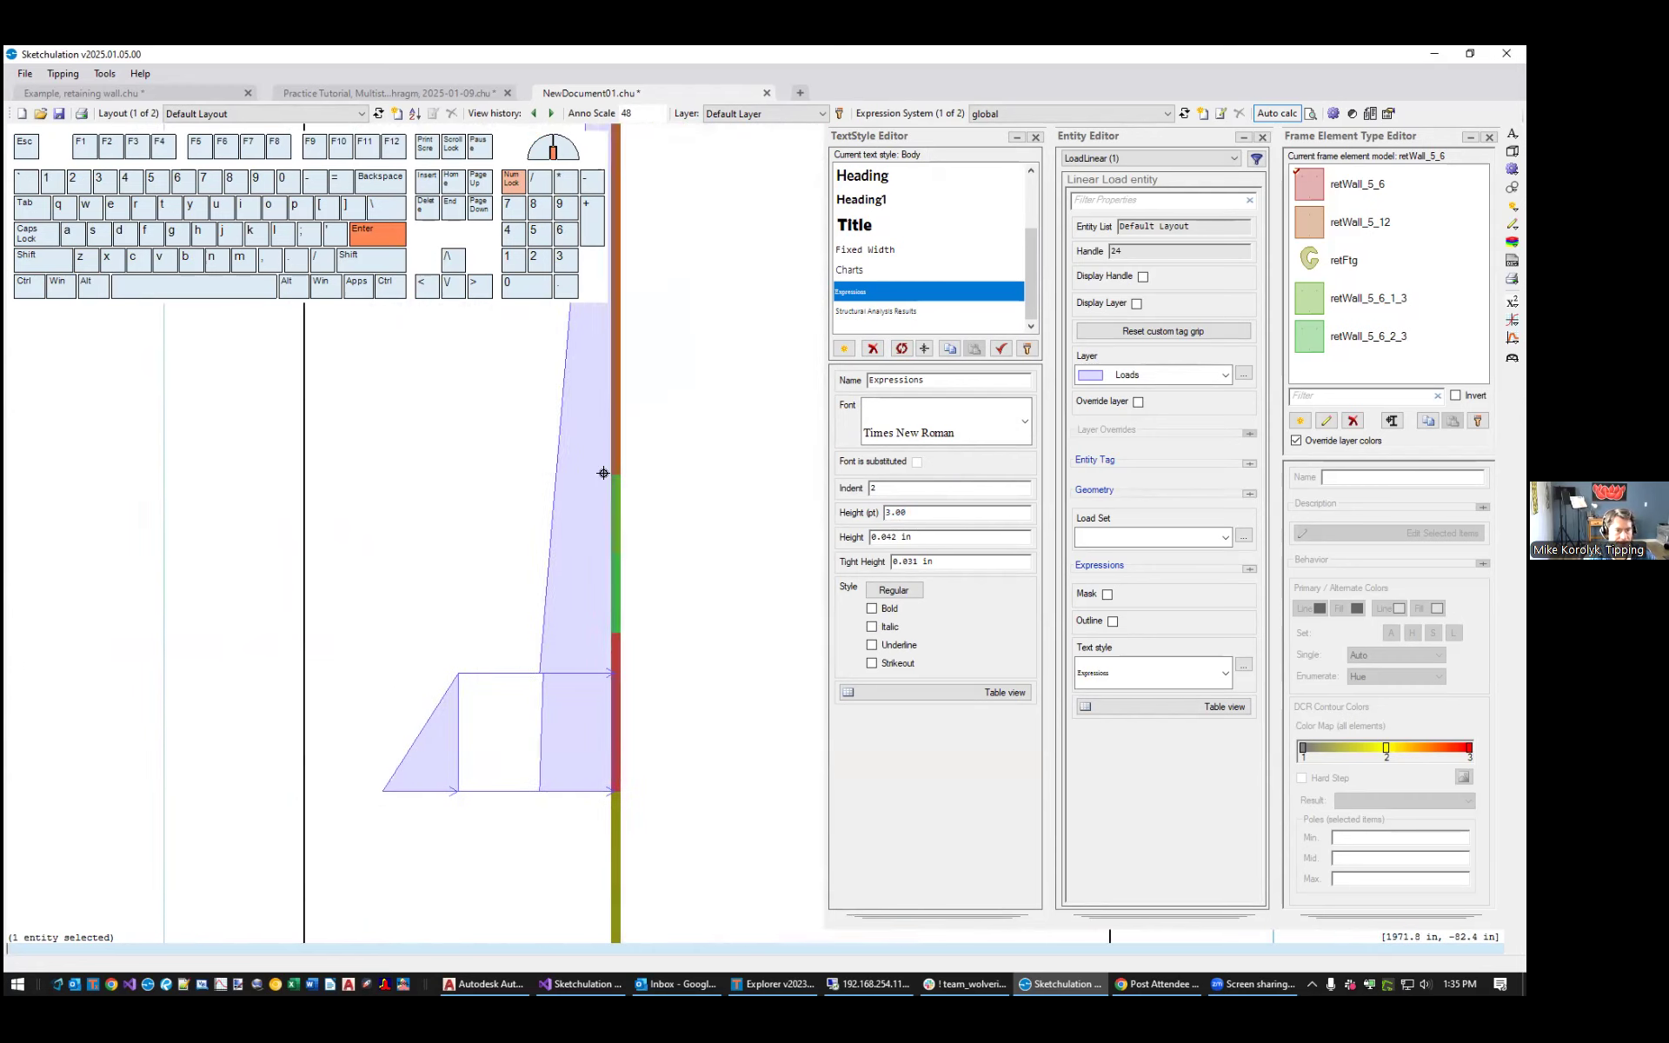
{"action": "key", "text": "ctrl+z"}
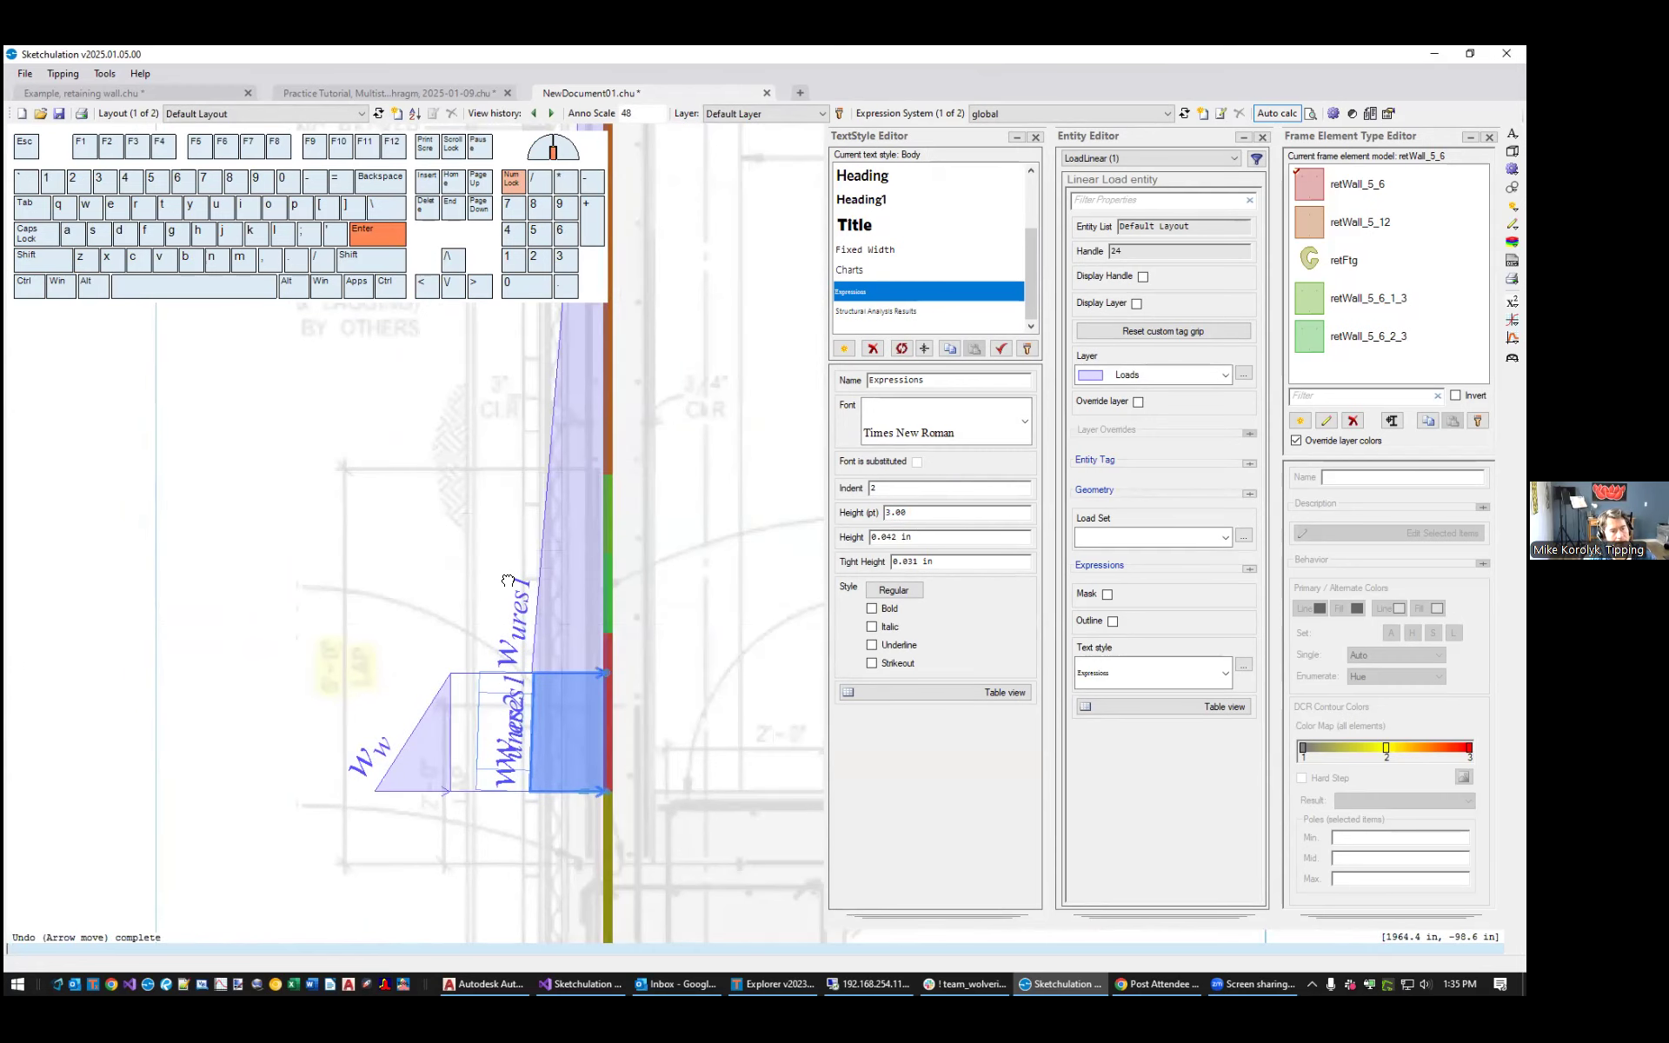
{"action": "scroll", "coordinate": [739, 608], "scroll_direction": "down", "scroll_amount": 1}
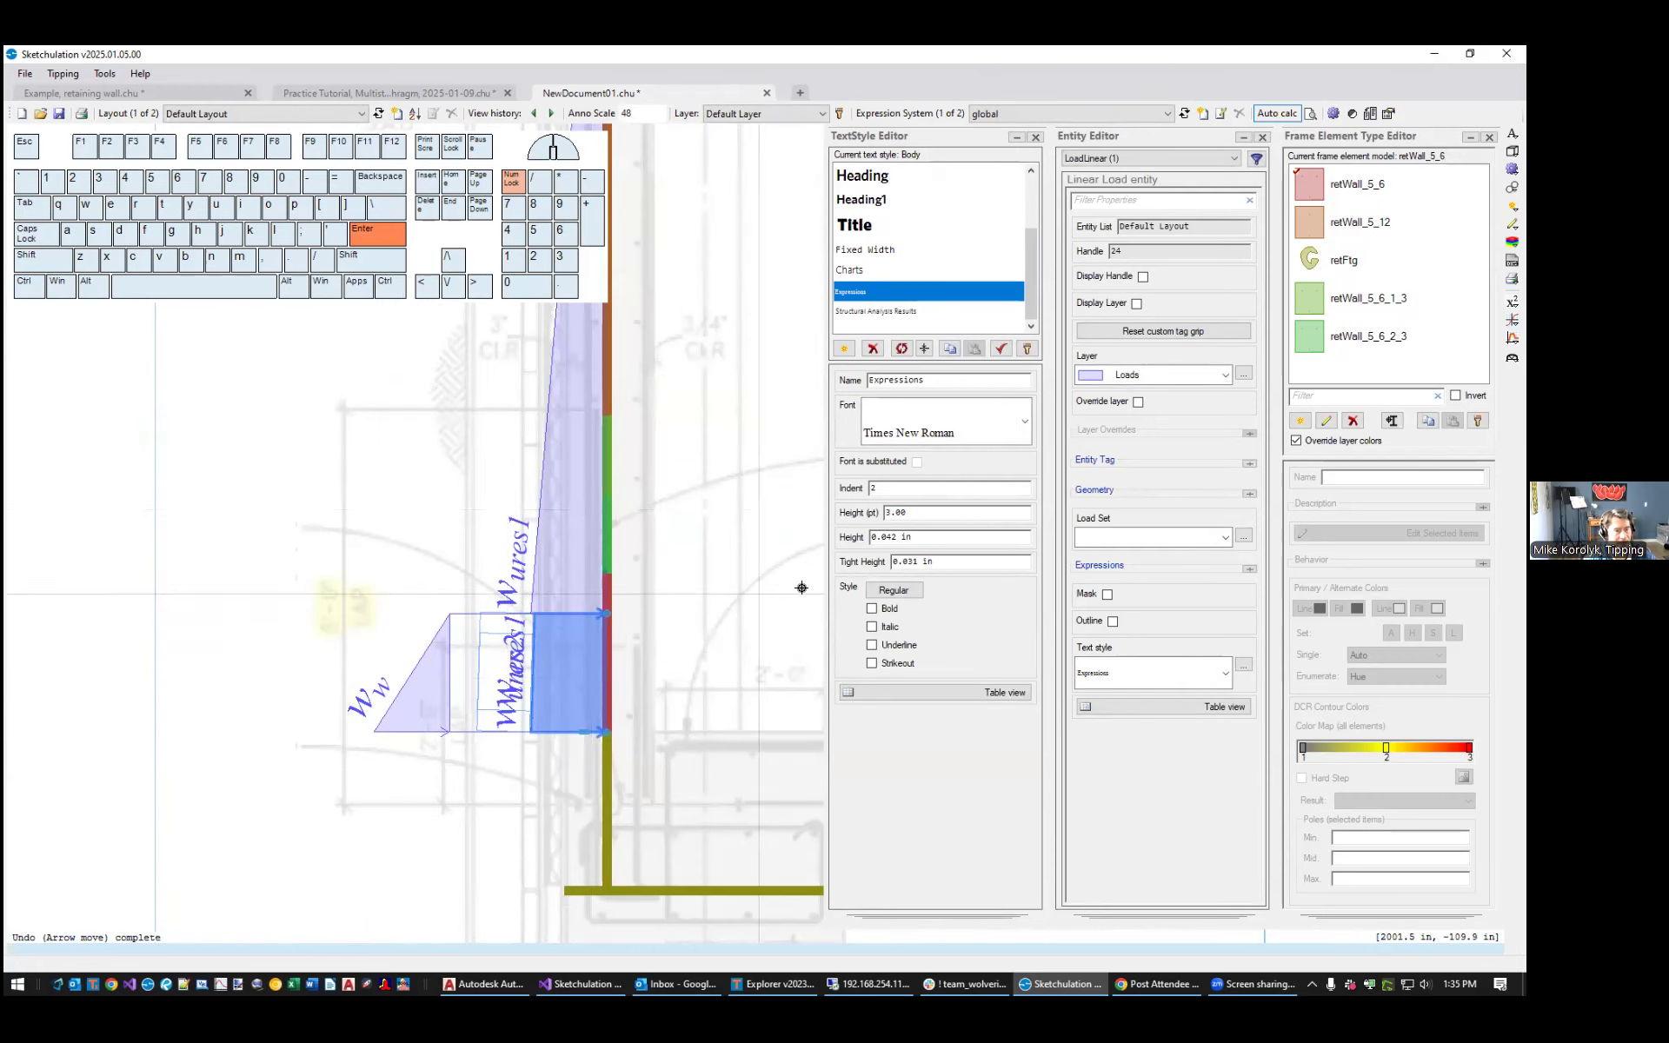
{"action": "key", "text": "ctrl+z"}
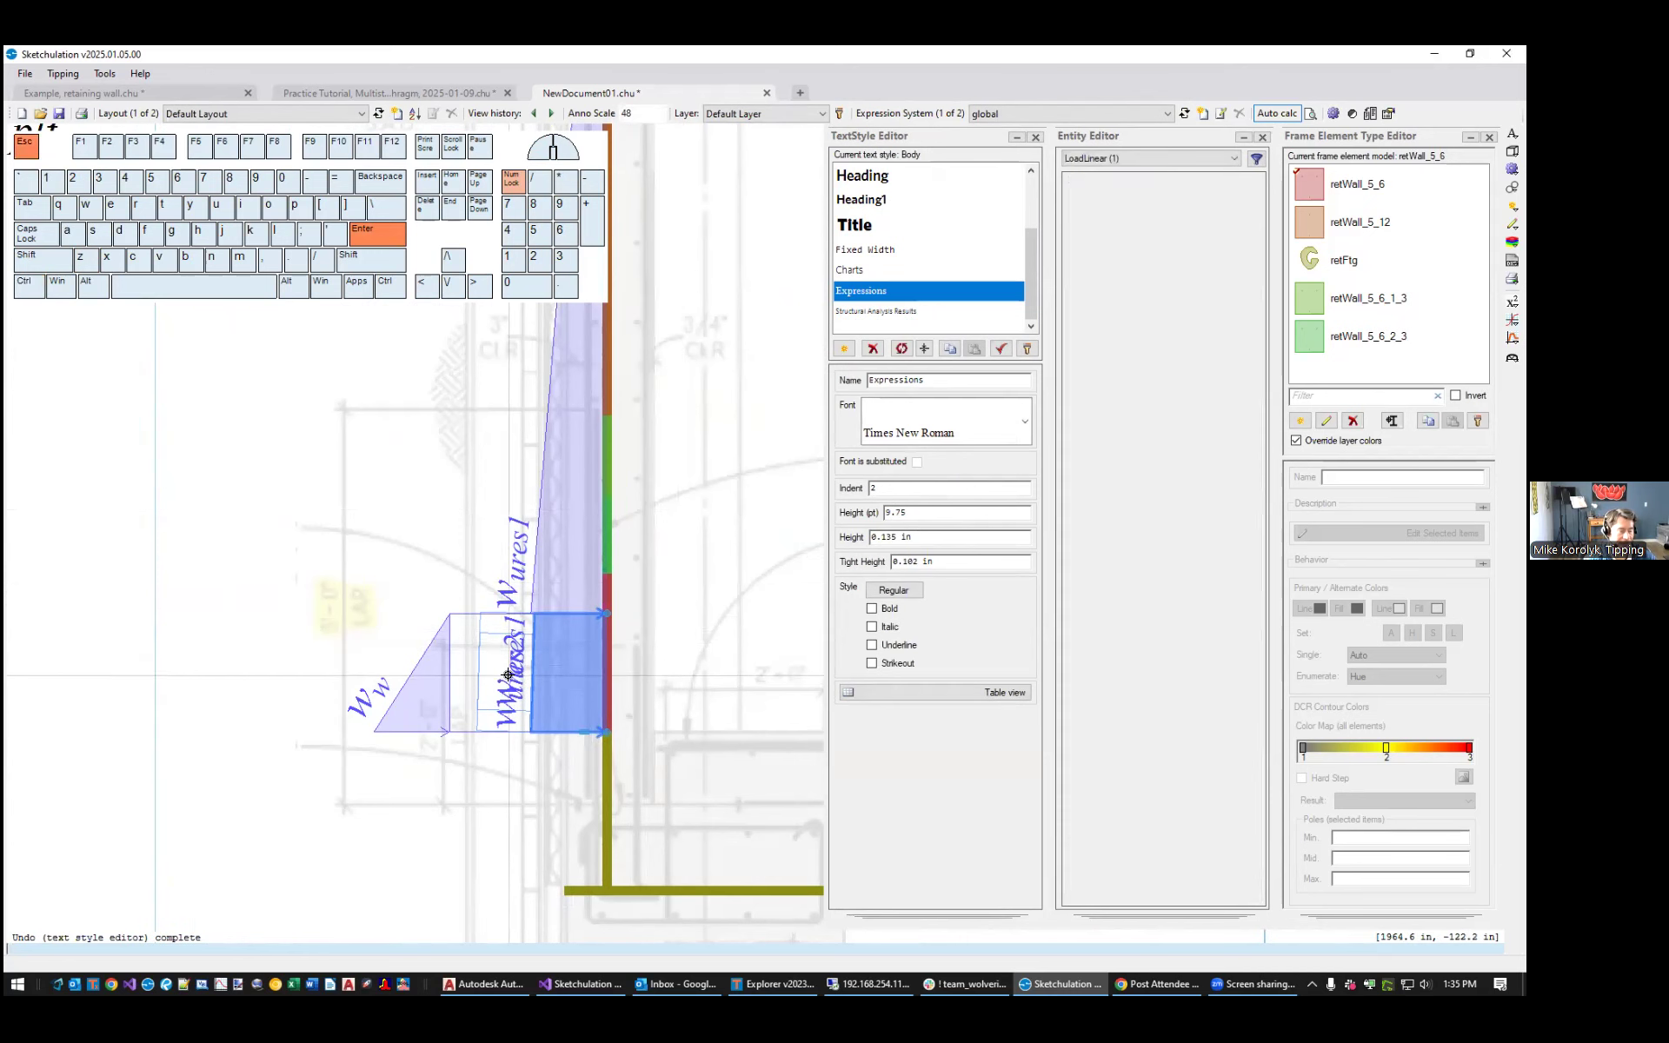
Check the force expressions and their results for the short earth pressure load at the wall base
{"action": "scroll", "coordinate": [520, 671], "scroll_direction": "up", "scroll_amount": 3}
{"action": "scroll", "coordinate": [520, 671], "scroll_direction": "down", "scroll_amount": 2}
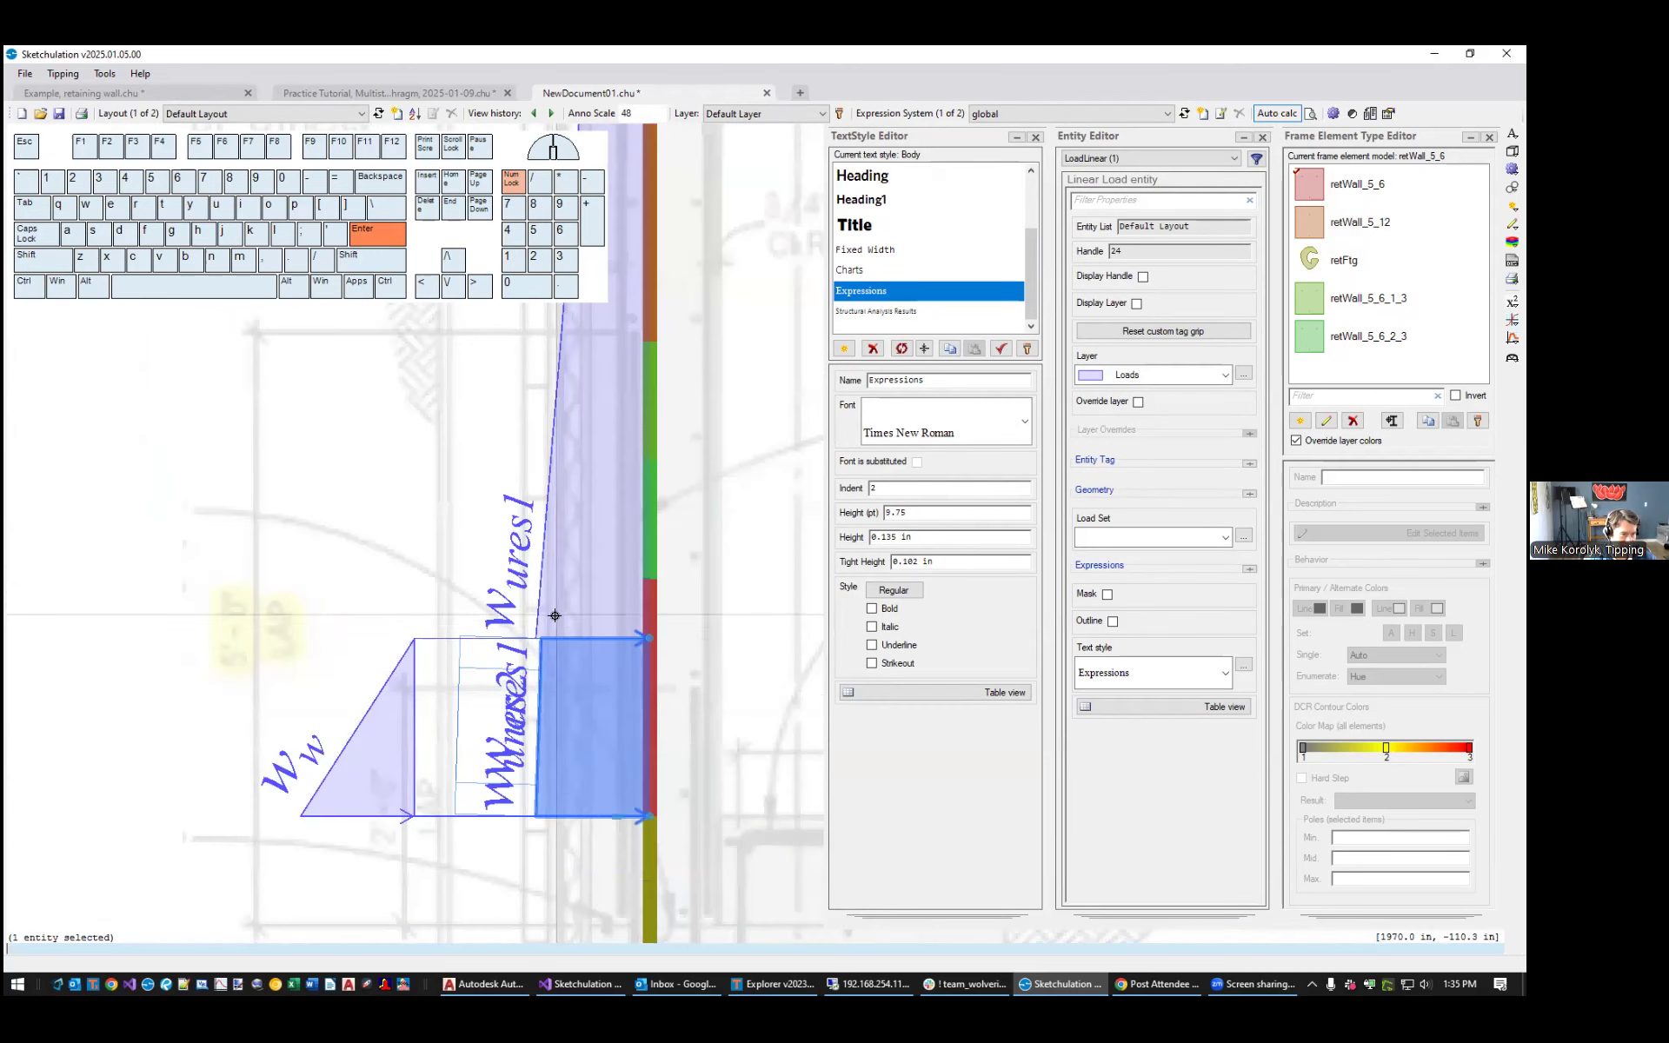
{"action": "scroll", "coordinate": [513, 610], "scroll_direction": "down", "scroll_amount": 3}
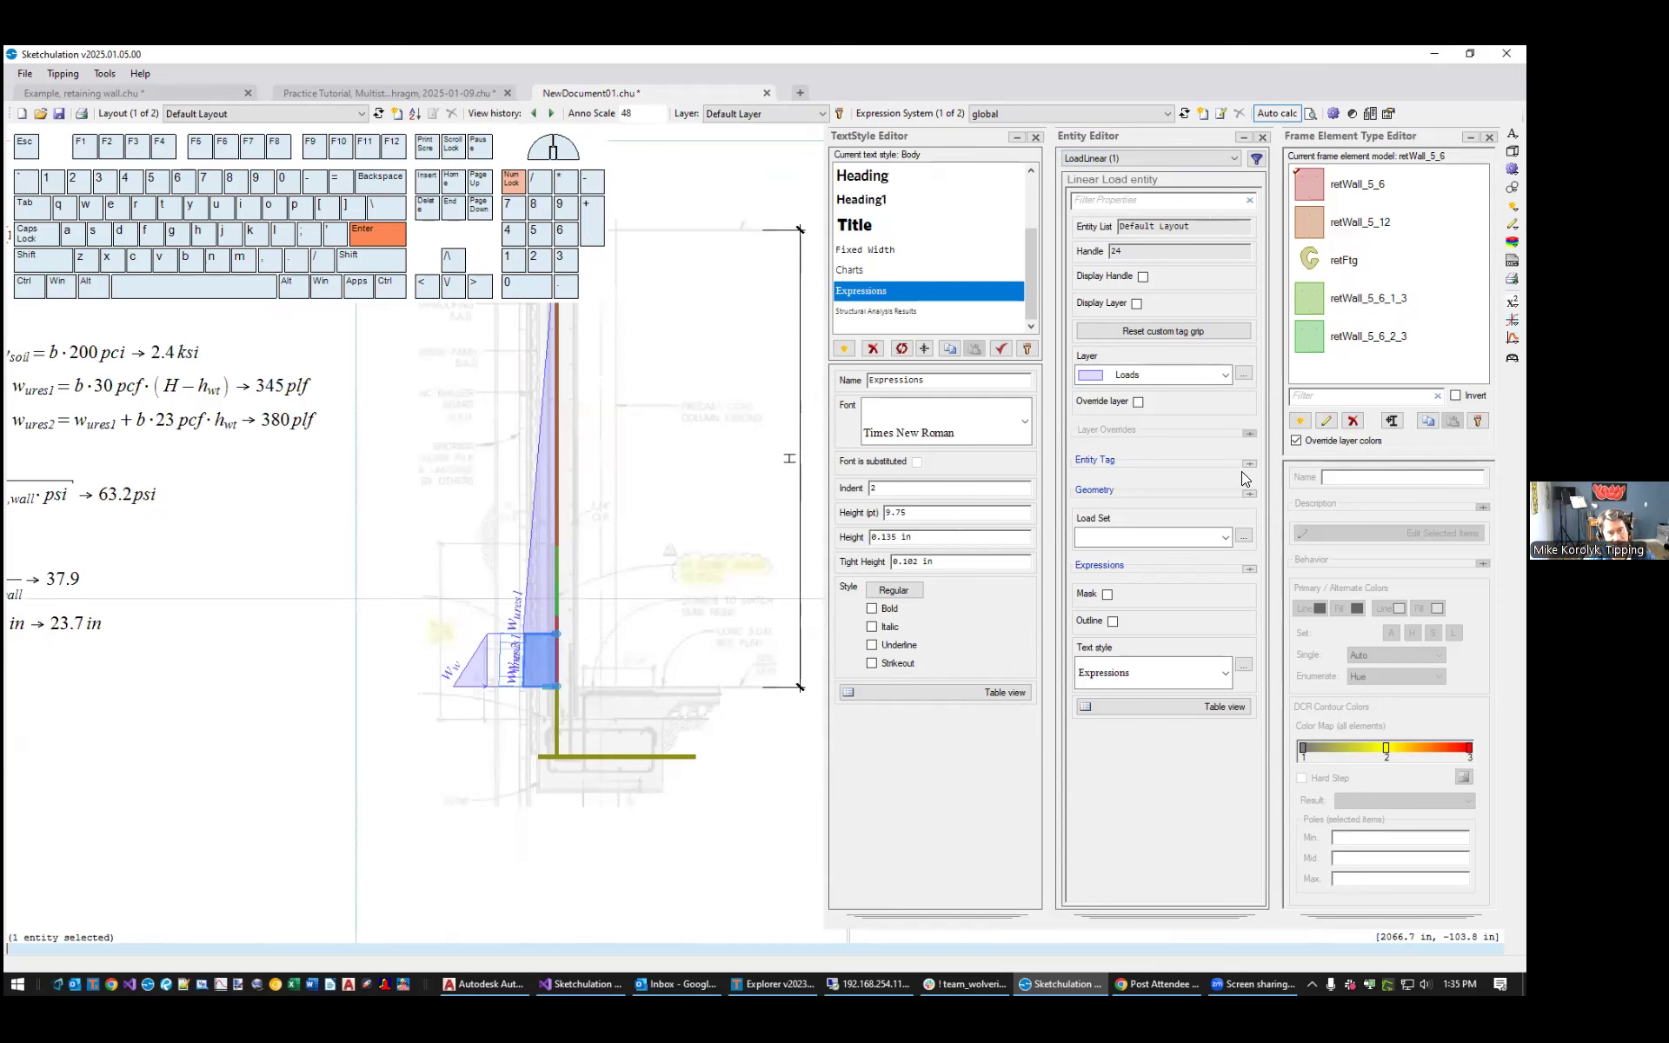
{"action": "left_click", "coordinate": [1250, 570]}
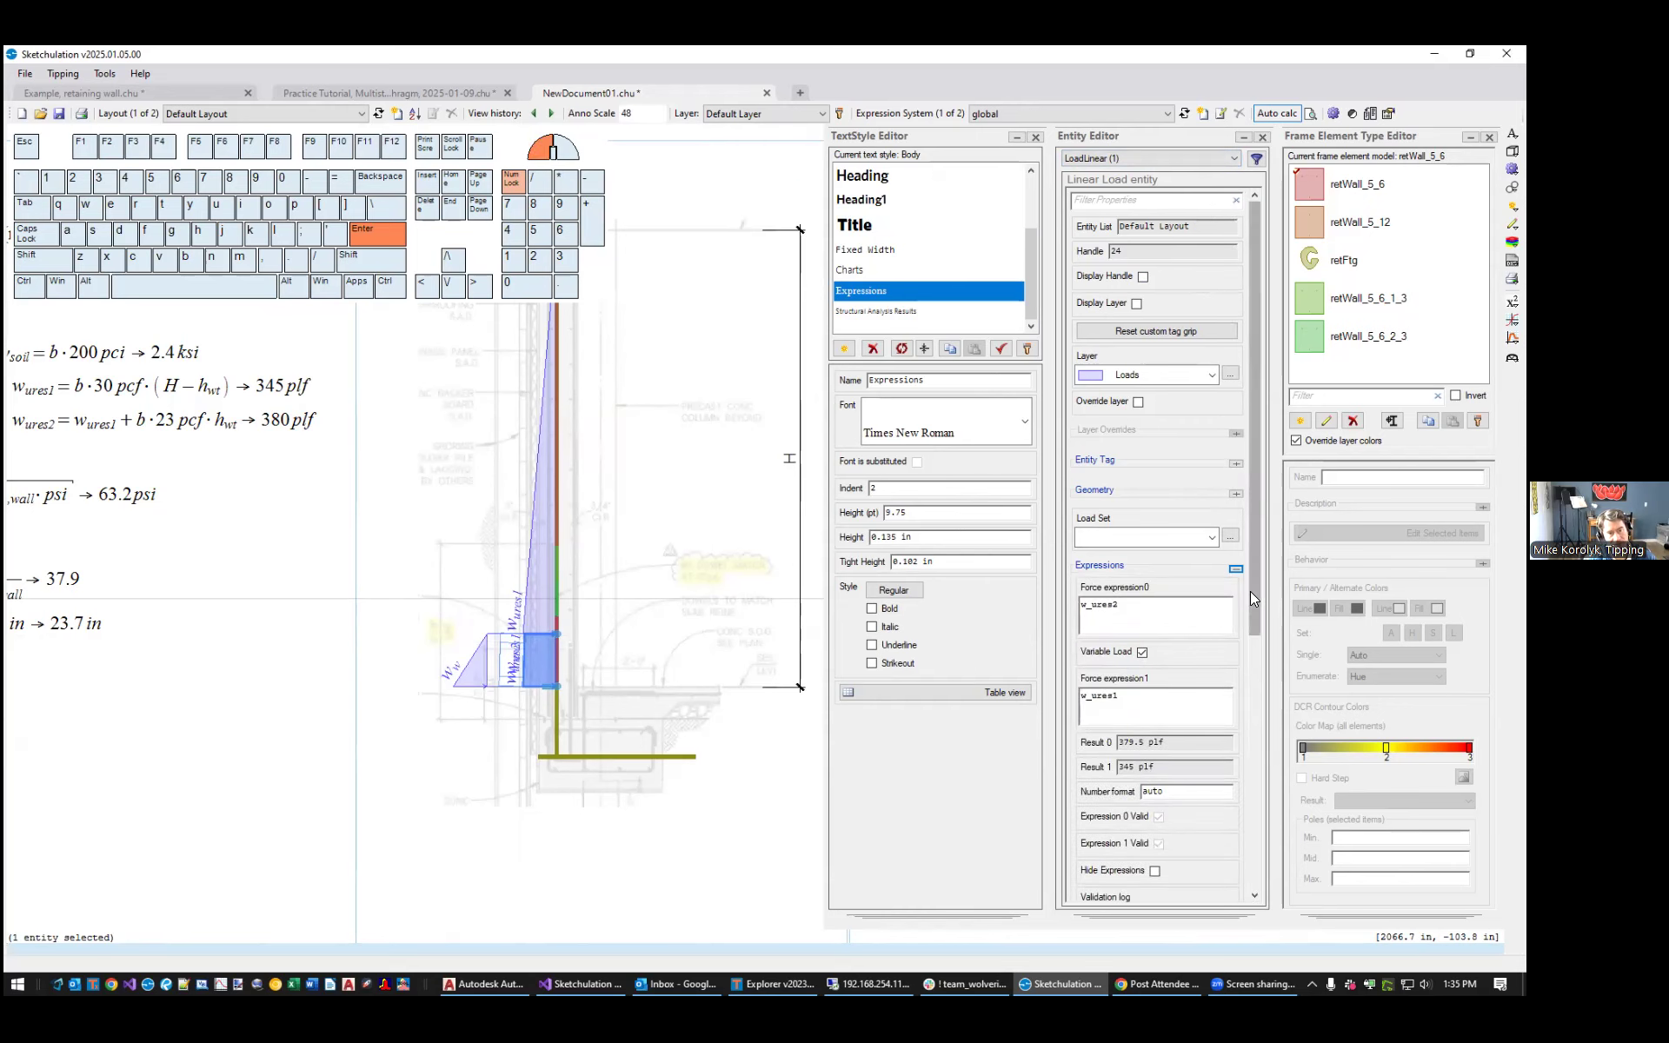
{"action": "scroll", "coordinate": [1251, 578], "scroll_direction": "down", "scroll_amount": 2}
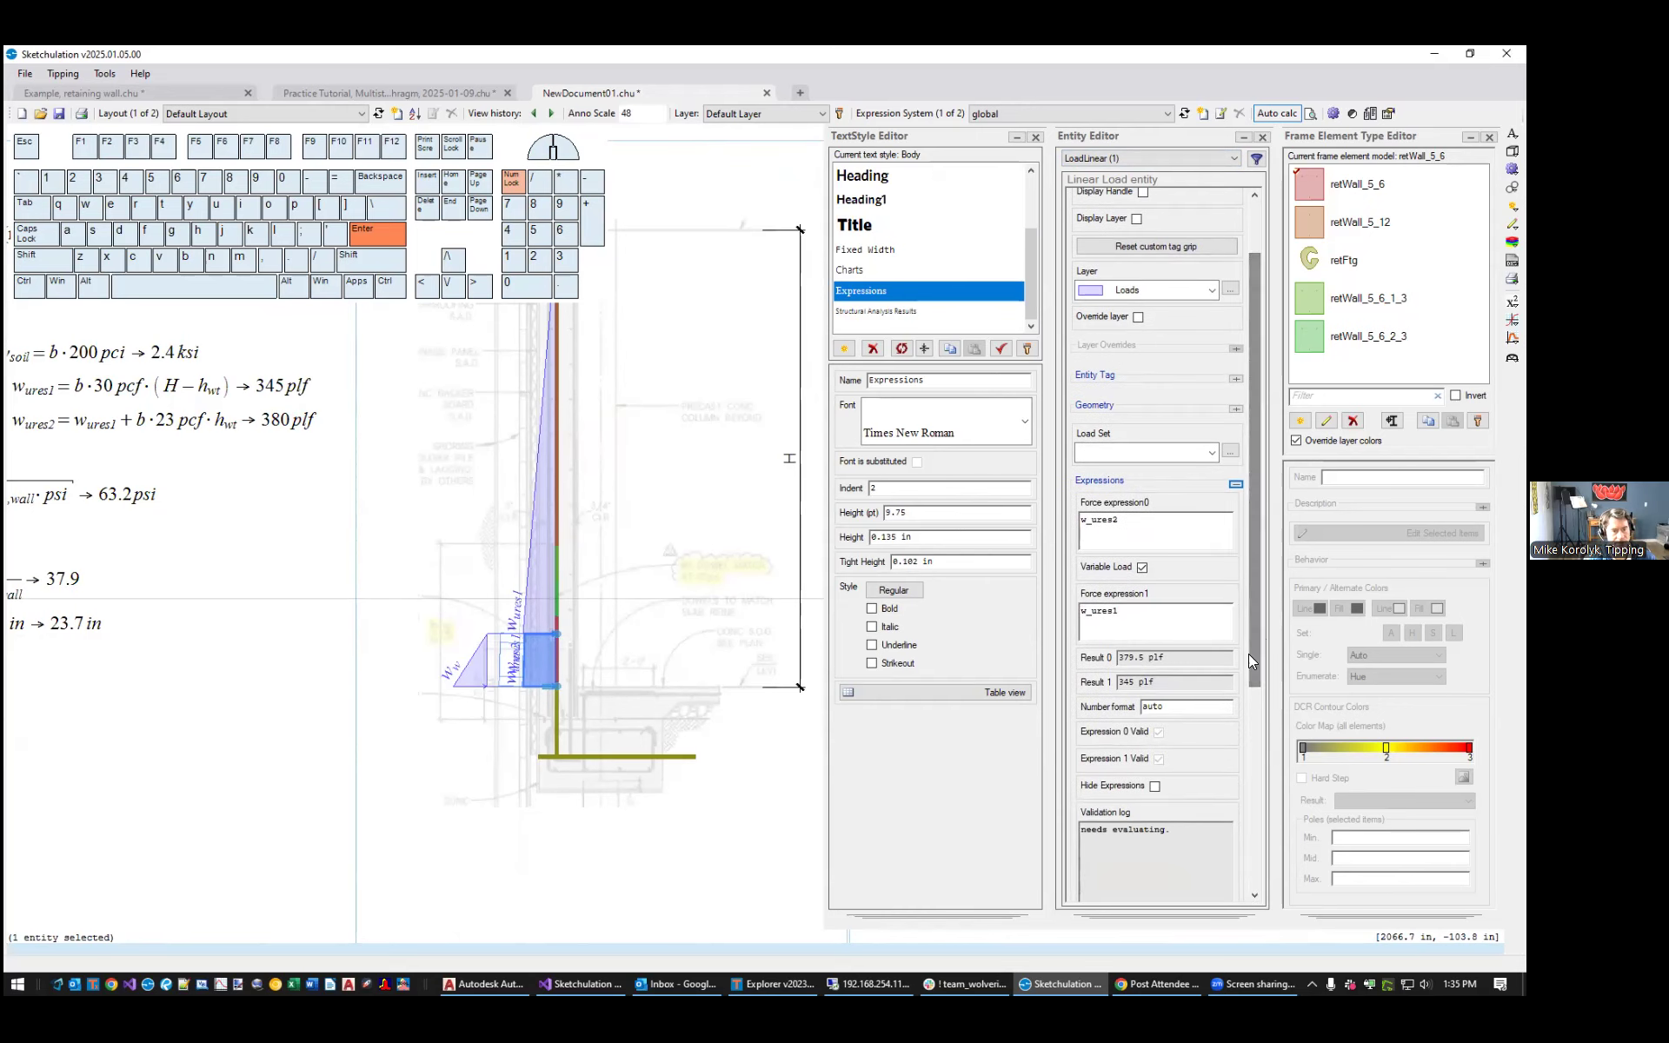
{"action": "left_click_drag", "start_coordinate": [1170, 662], "coordinate": [1116, 669]}
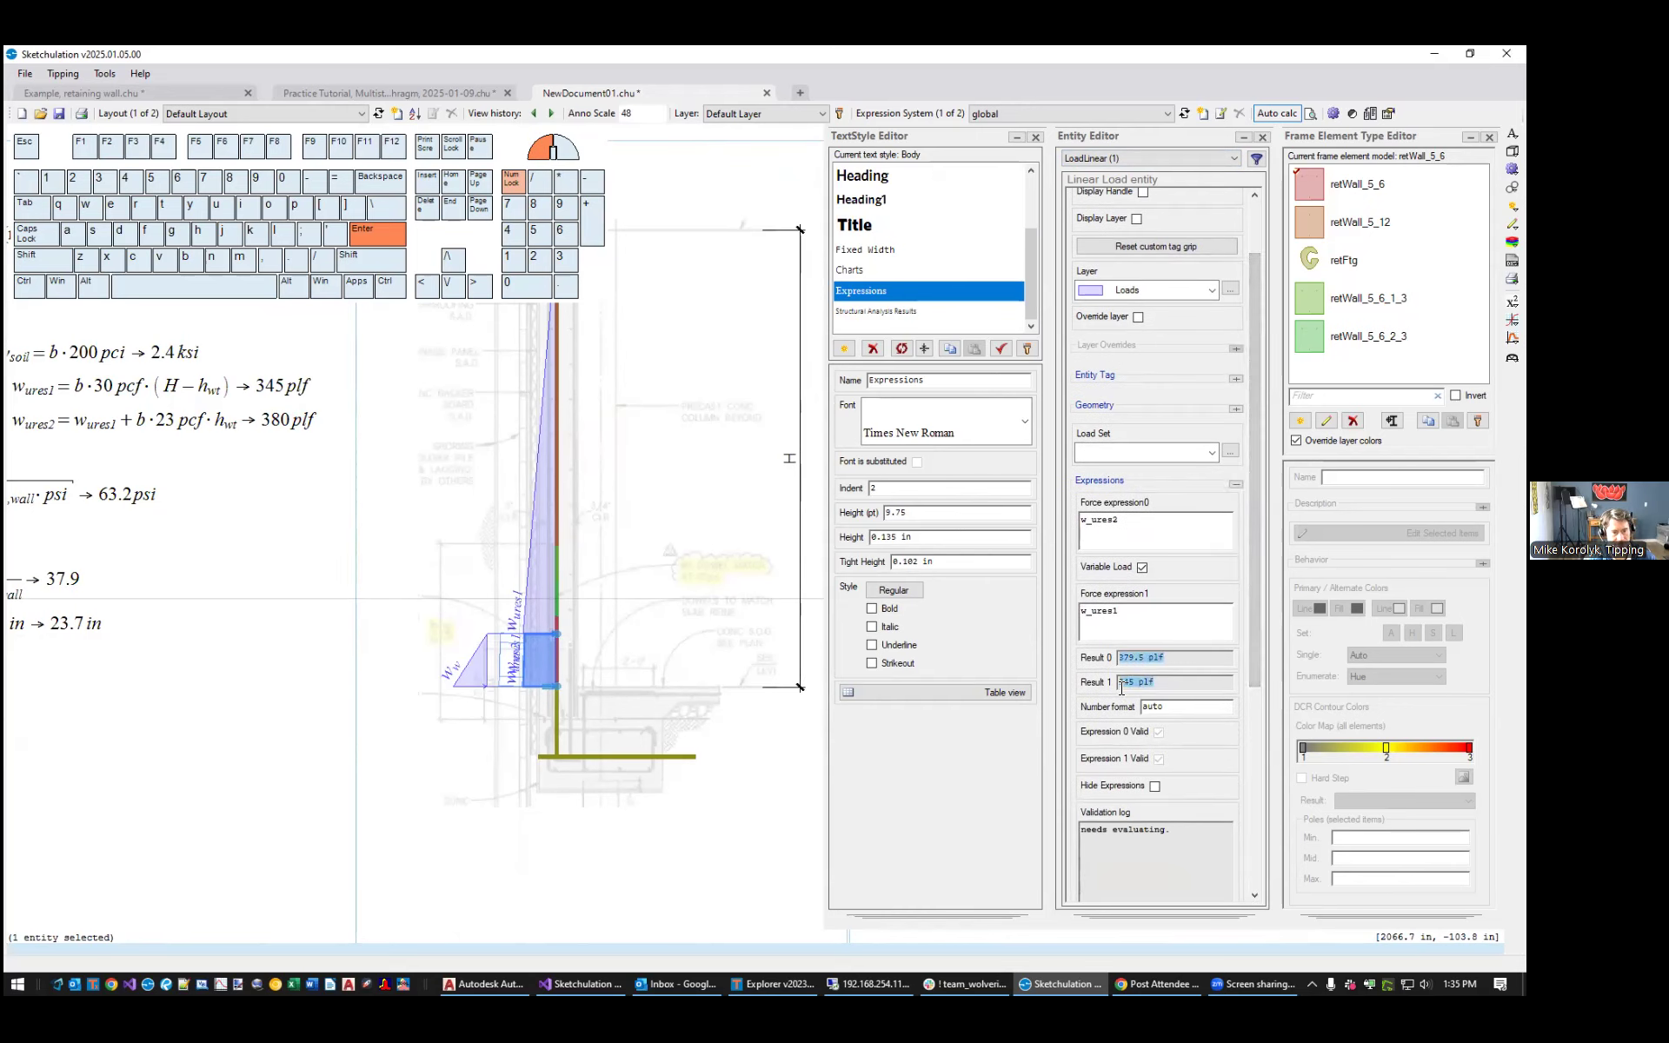
{"action": "scroll", "coordinate": [544, 668], "scroll_direction": "down", "scroll_amount": 3}
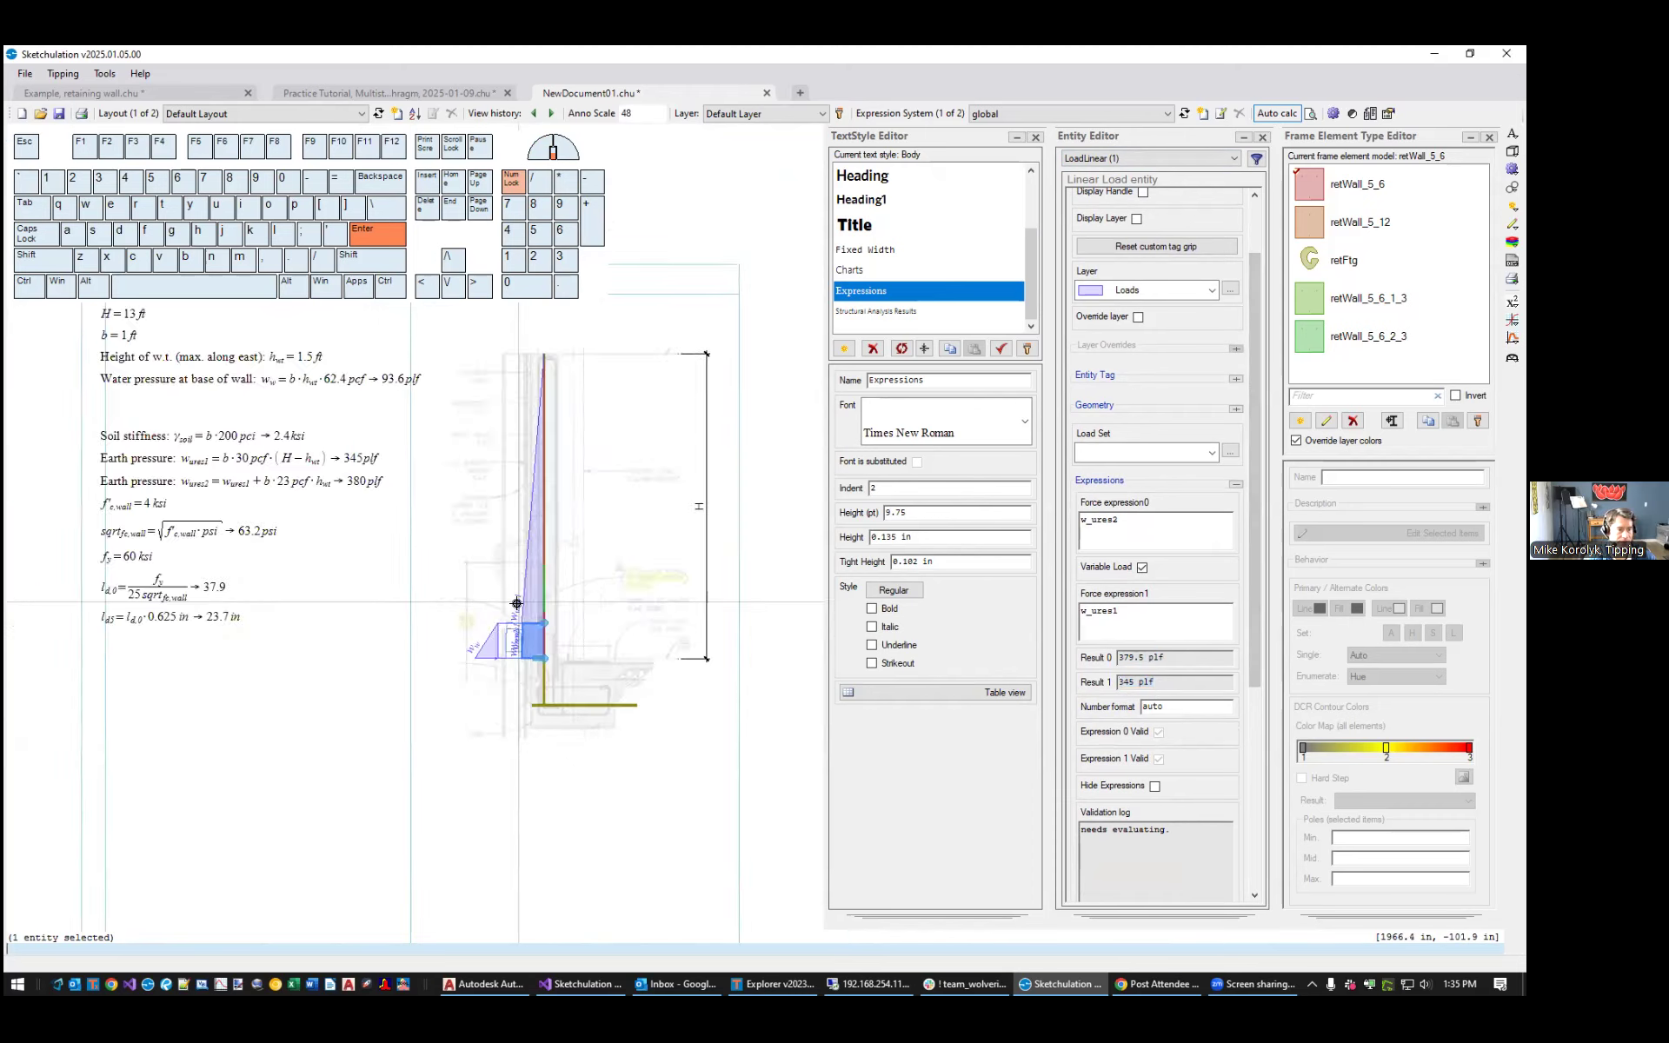
Close the open style and property editors and open the load set controls
{"action": "left_click", "coordinate": [1037, 136], "text": "ctrl"}
{"action": "scroll", "coordinate": [664, 610], "scroll_direction": "up", "scroll_amount": 1}
{"action": "mouse_move", "coordinate": [664, 610]}
{"action": "middle_mouse_down"}
{"action": "mouse_move", "coordinate": [1142, 401]}
{"action": "mouse_move", "coordinate": [1117, 501]}
{"action": "middle_mouse_up"}
{"action": "scroll", "coordinate": [970, 488], "scroll_direction": "up", "scroll_amount": 1}
{"action": "scroll", "coordinate": [1142, 401], "scroll_direction": "down", "scroll_amount": 2}
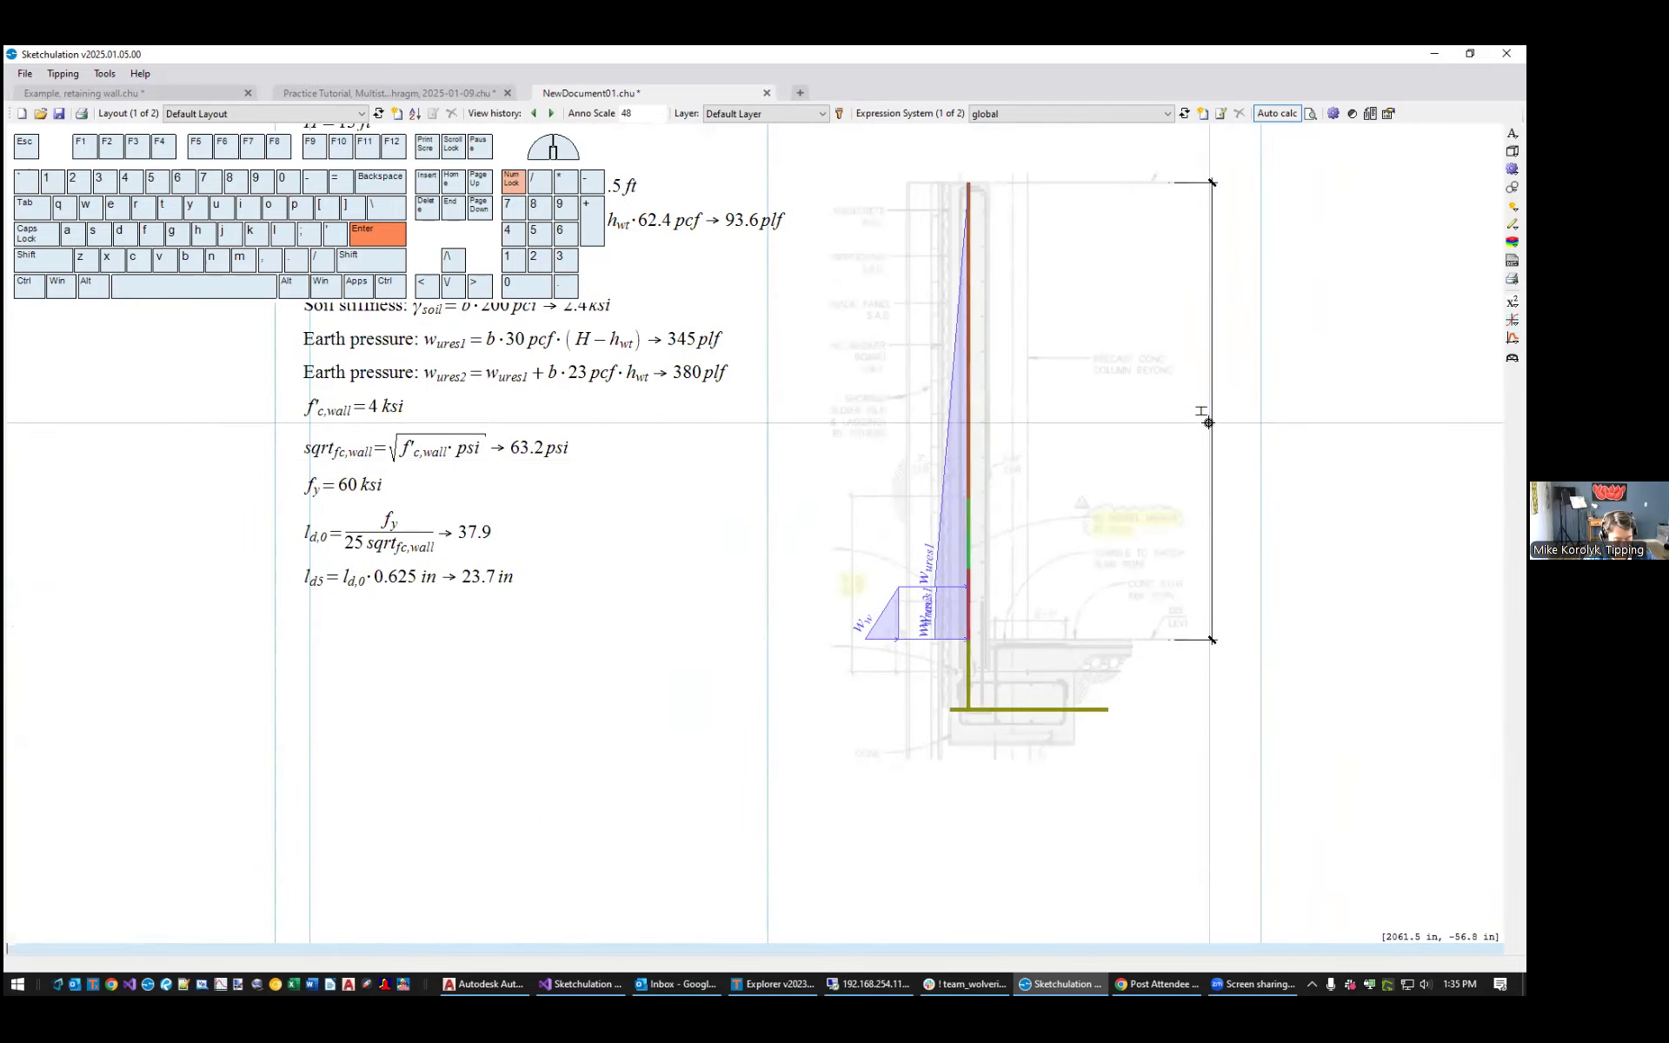
{"action": "type", "text": "ls"}
{"action": "key", "text": "Return"}
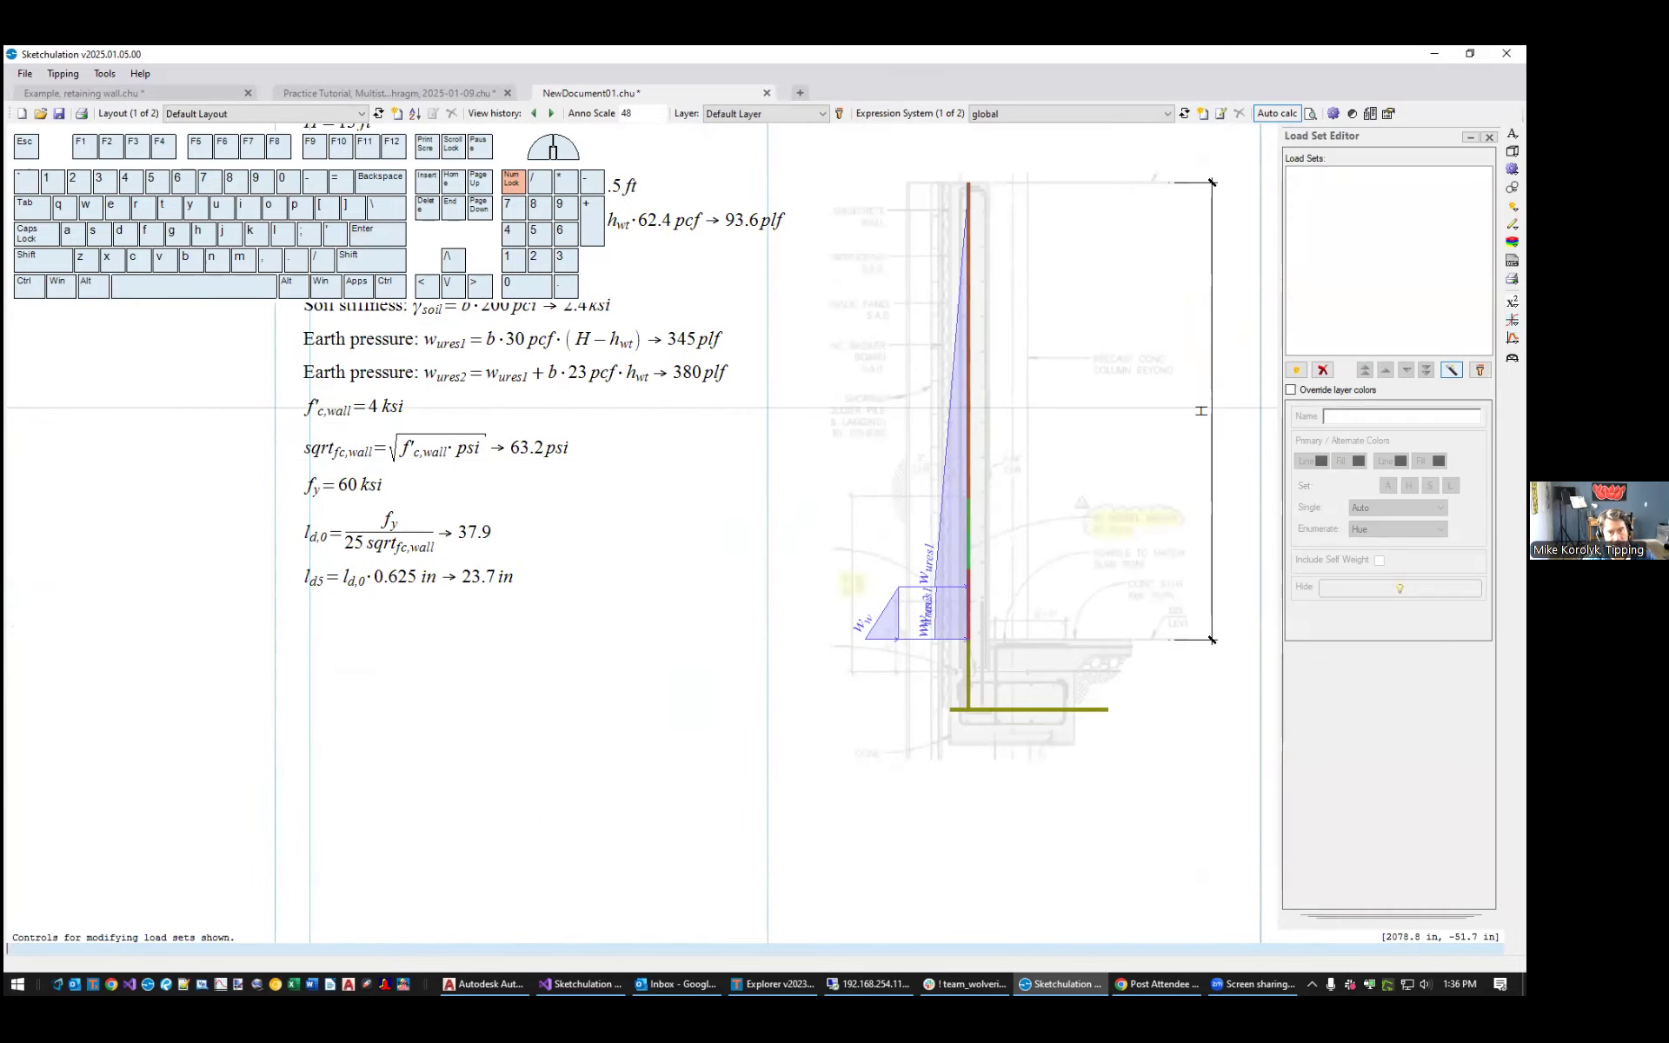
Generate load sets and combinations for D and H only, excluding L, and create every listed LRFD and ASD combination
{"action": "left_click", "coordinate": [1451, 371]}
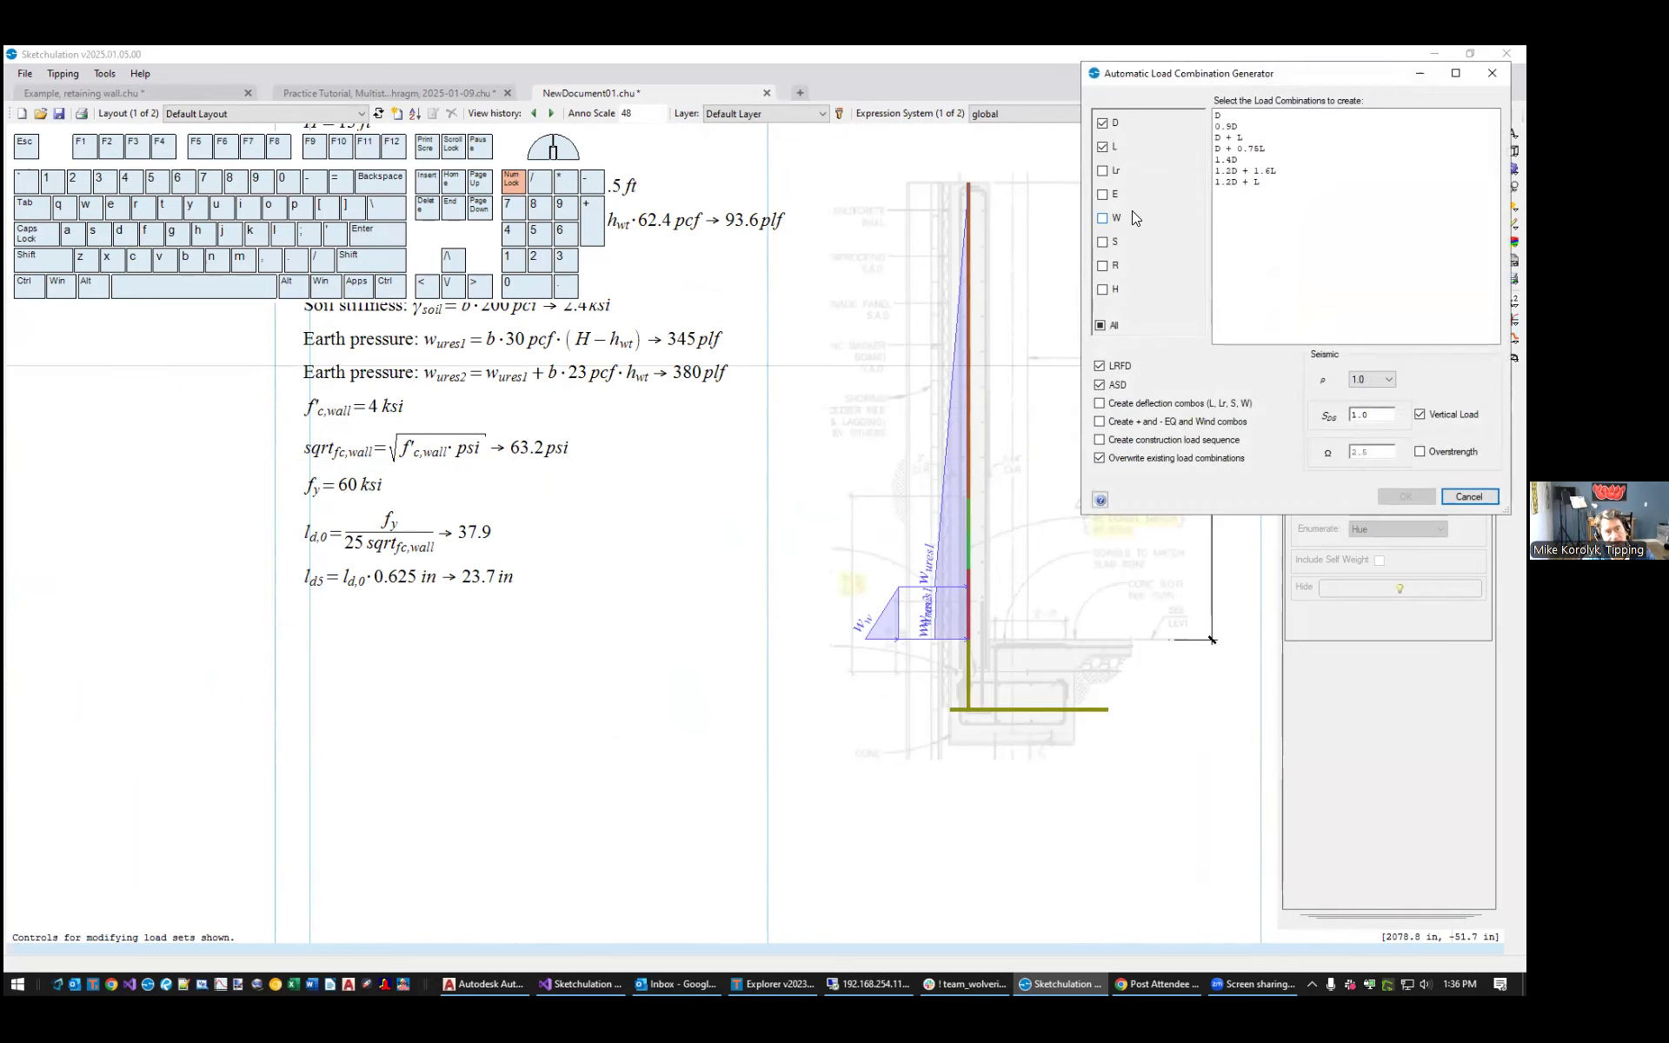
{"action": "left_click", "coordinate": [1105, 290]}
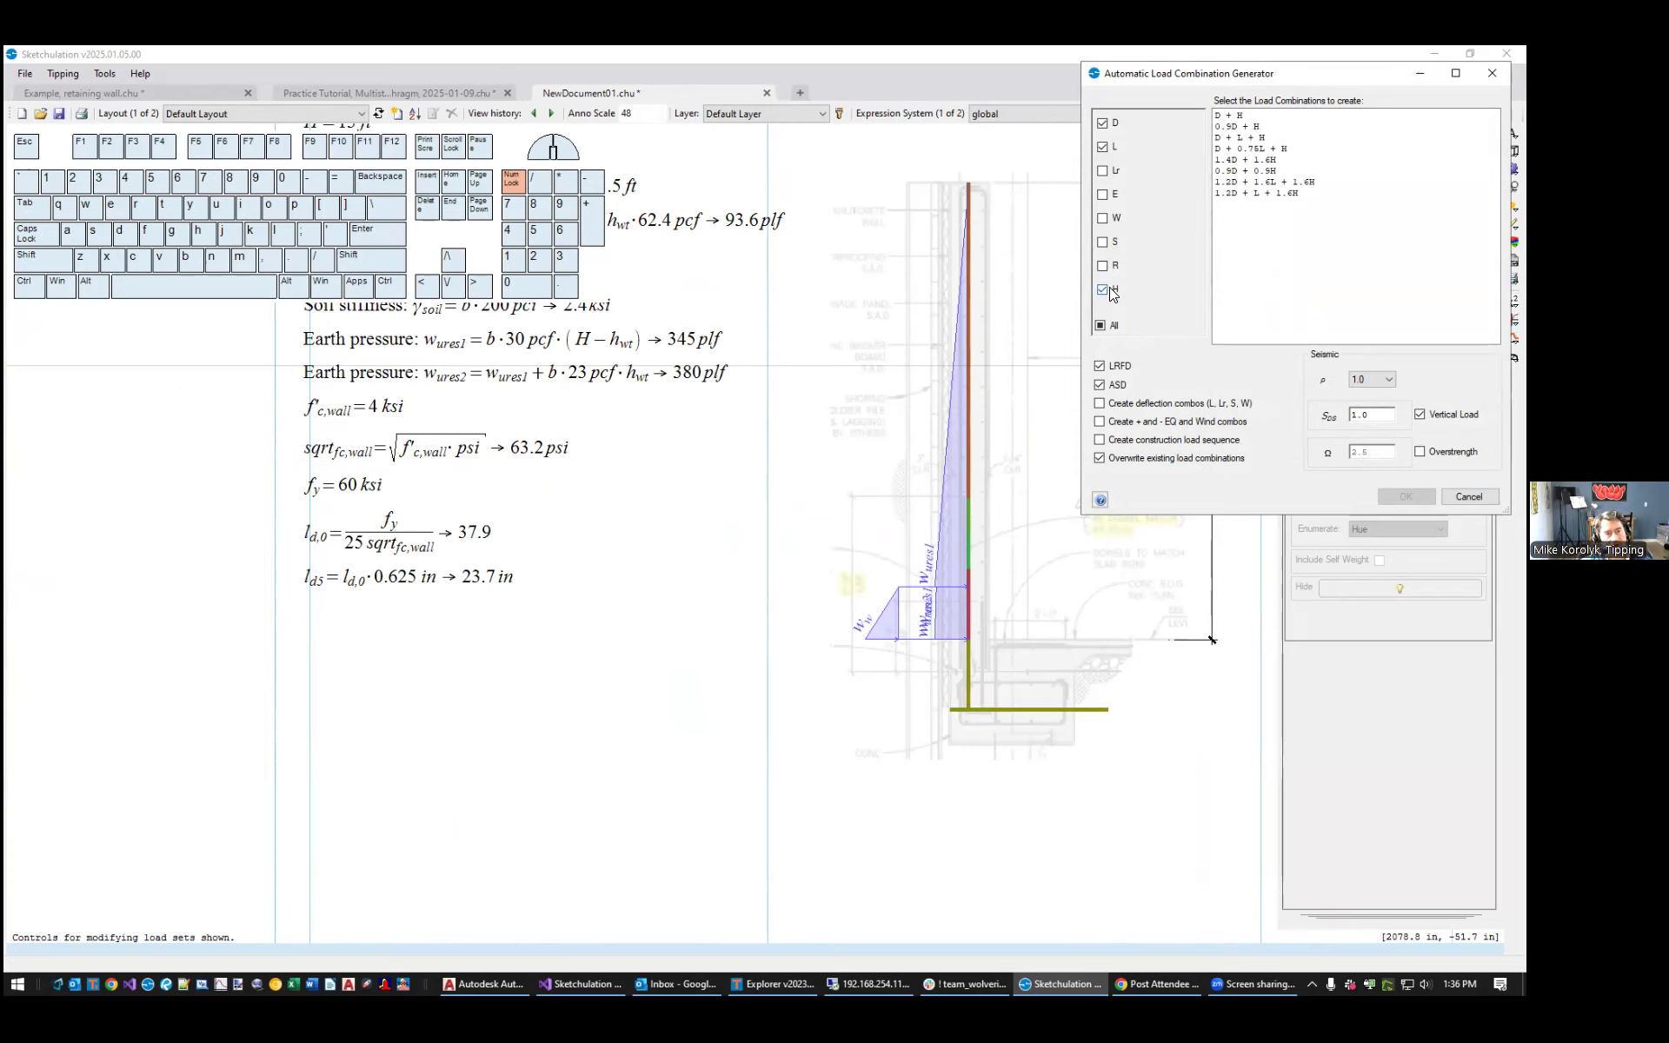
{"action": "left_click", "coordinate": [1102, 148]}
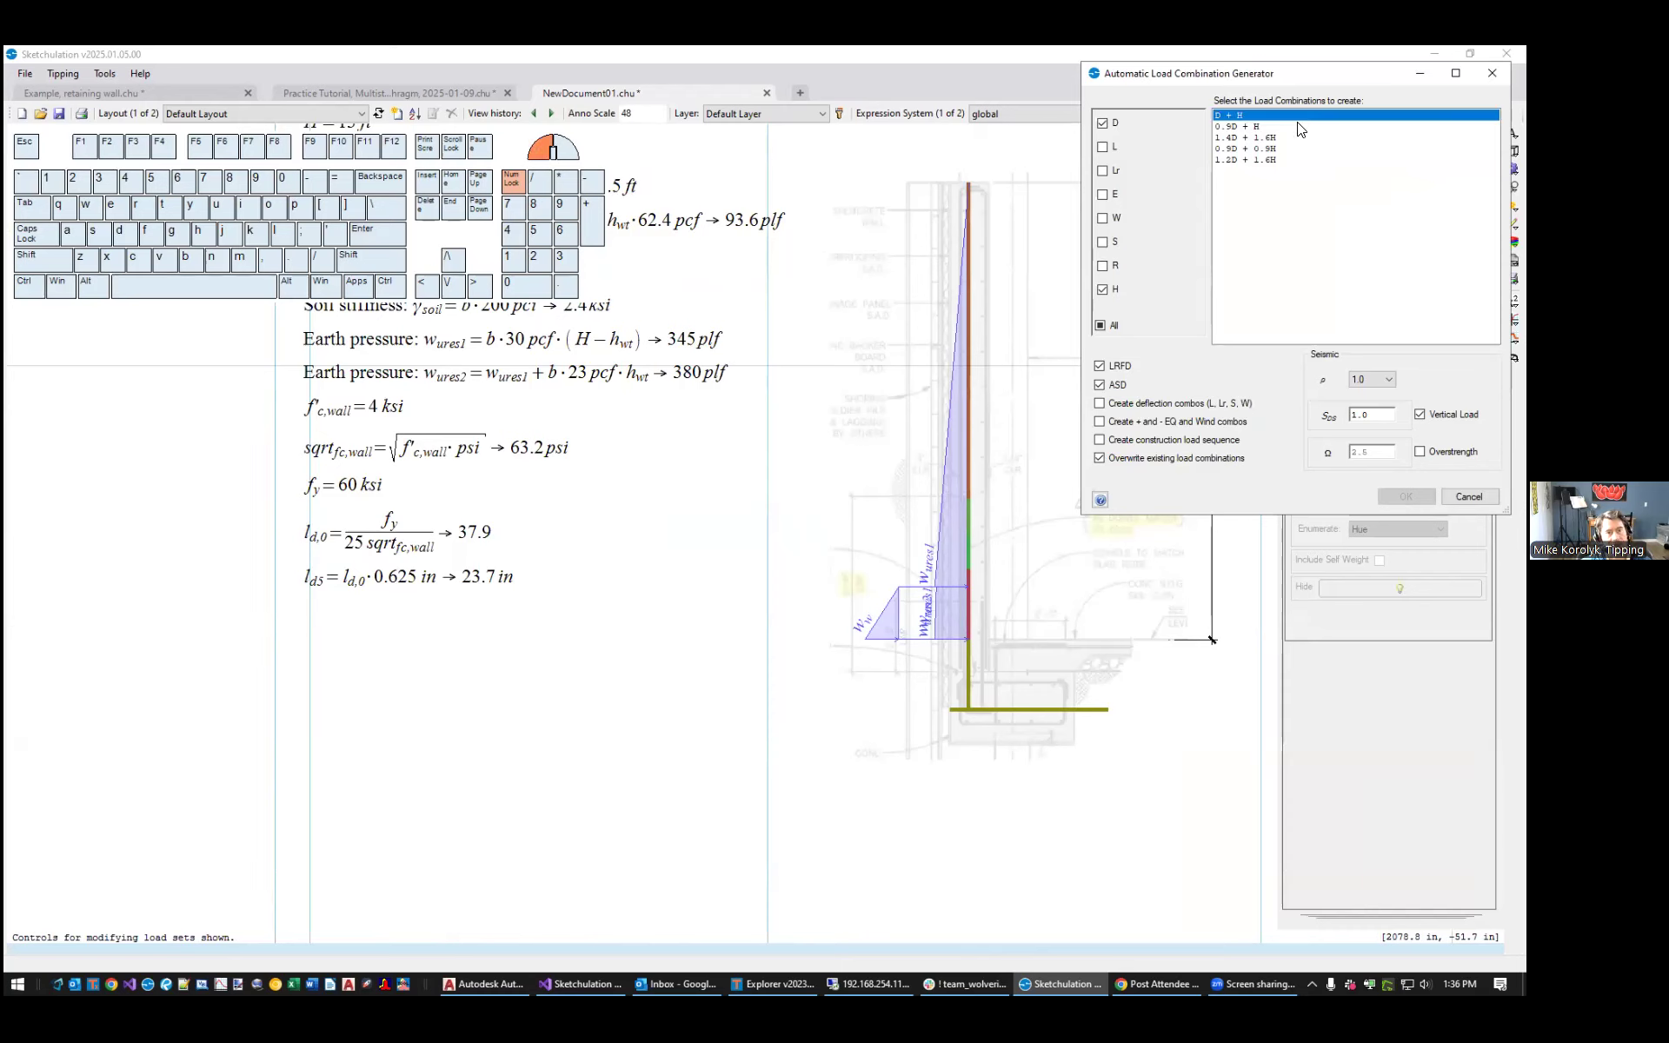
{"action": "left_click_drag", "start_coordinate": [1300, 124], "coordinate": [1309, 163]}
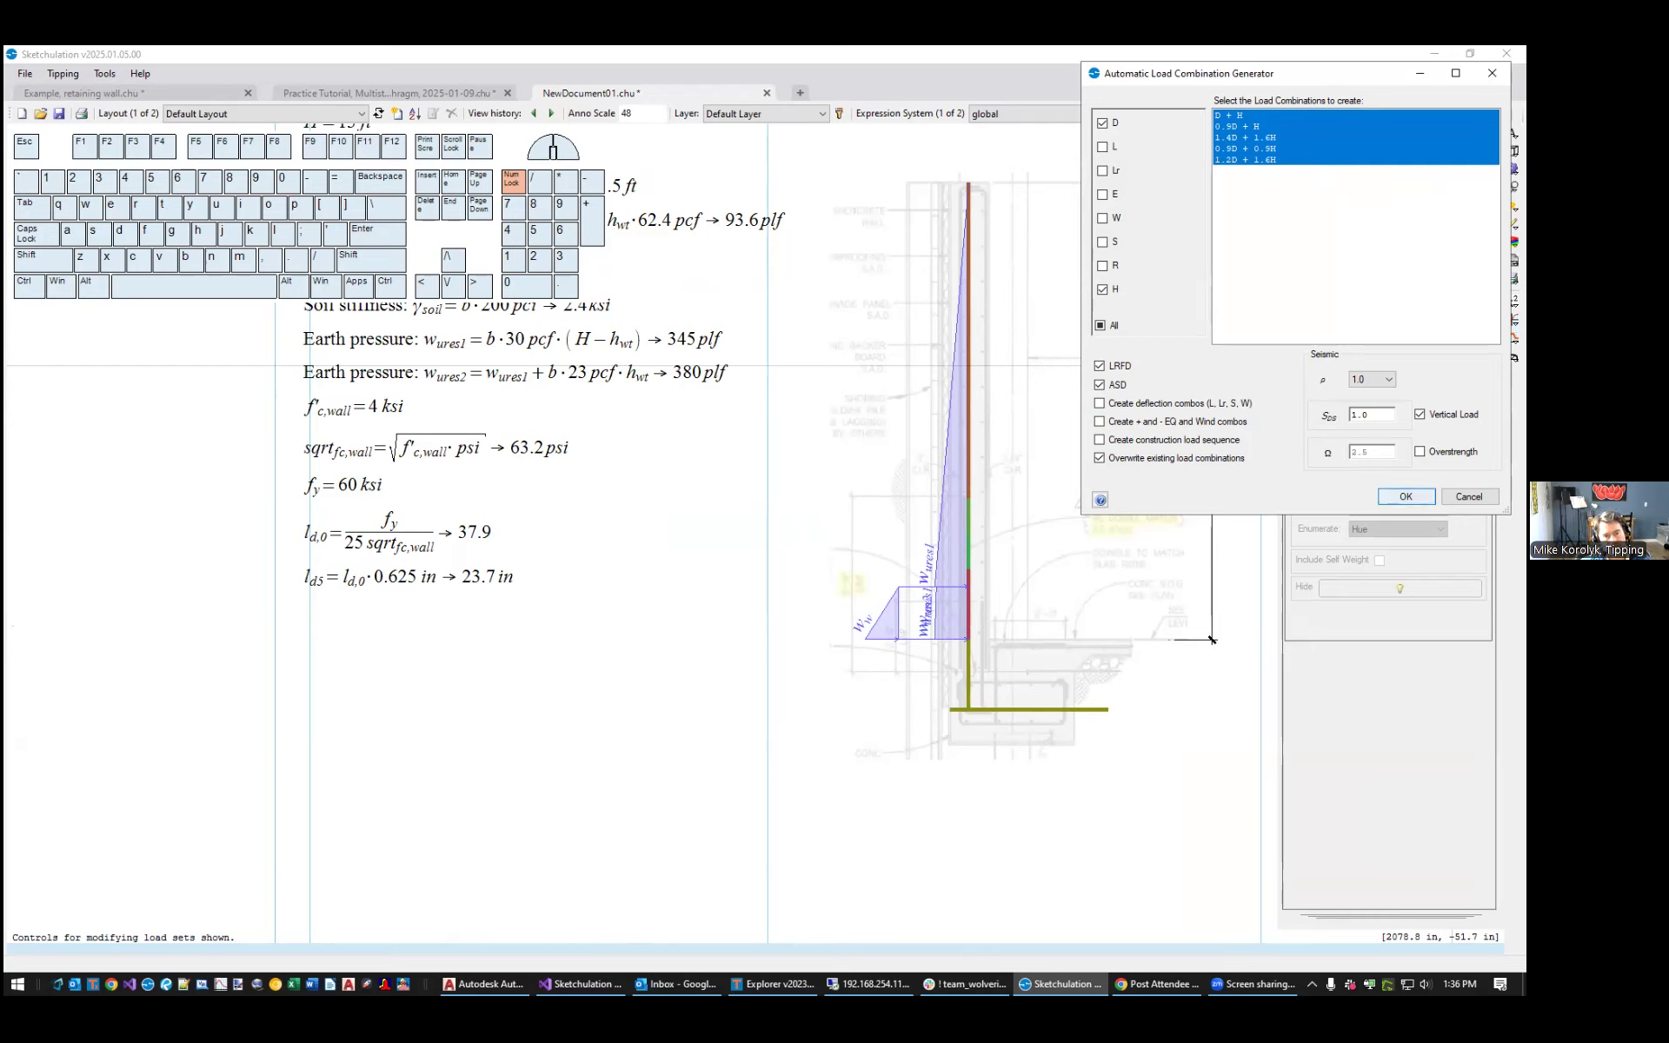
{"action": "left_click", "coordinate": [1406, 496]}
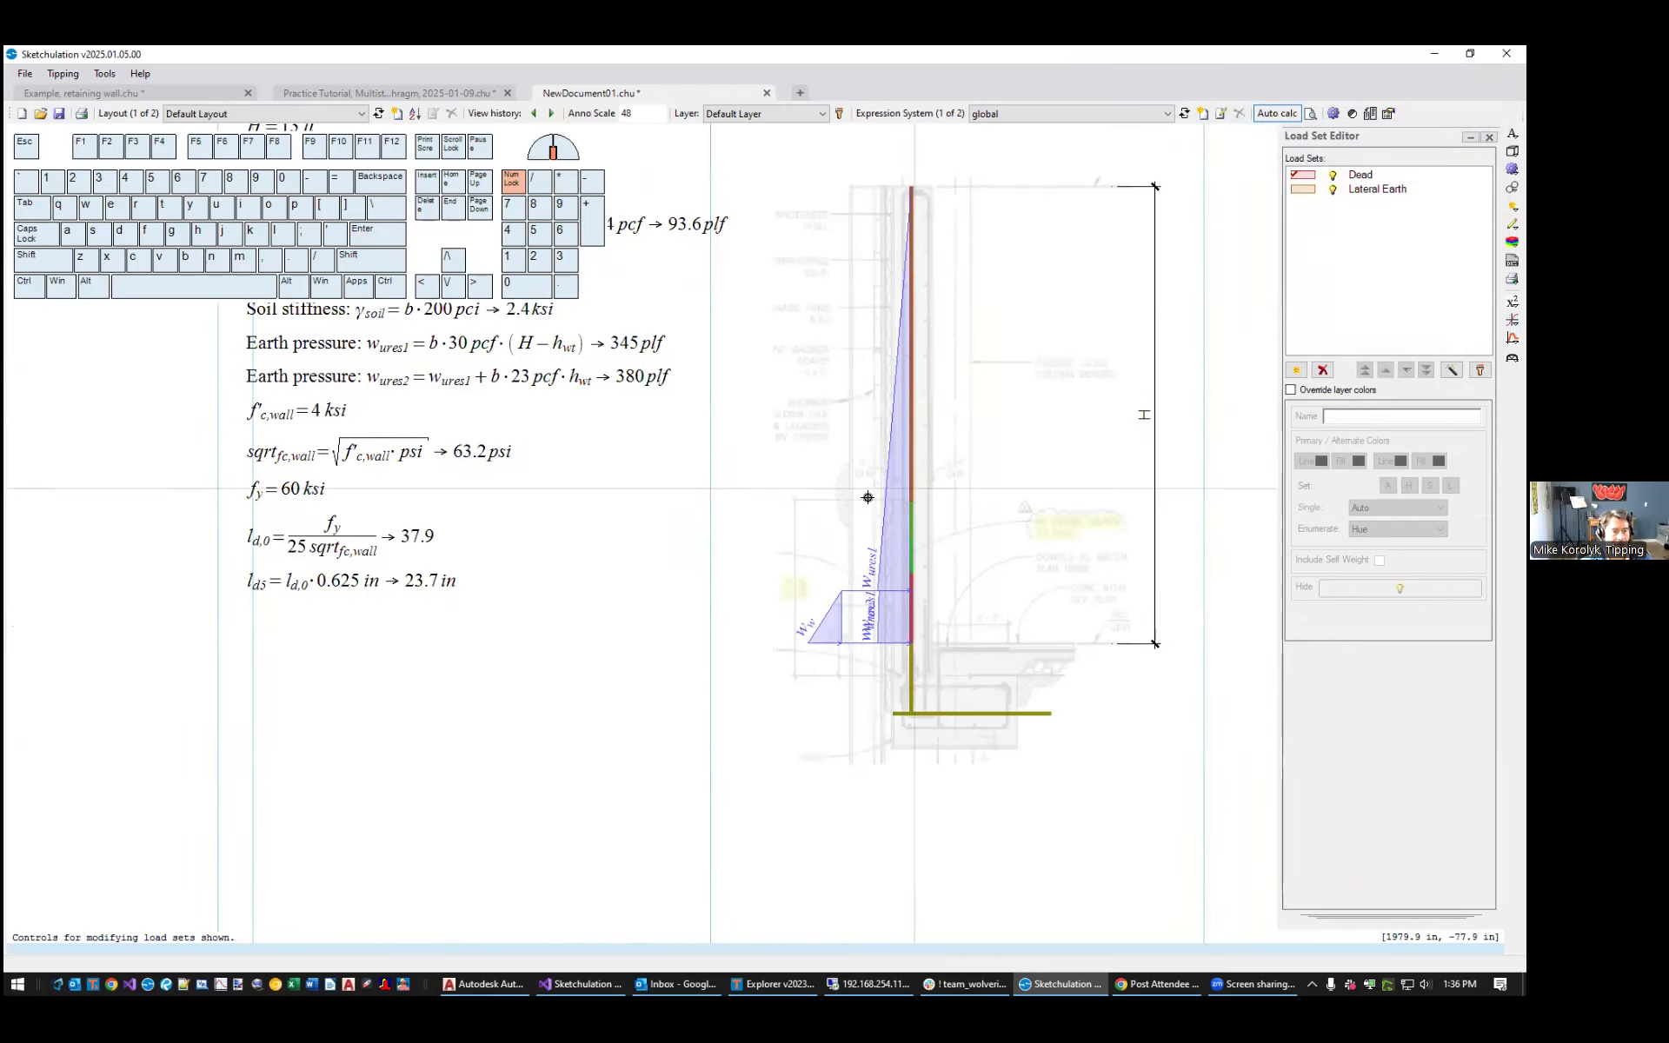
Assign the water pressure load and both earth pressure loads to the Lateral Earth load set
{"action": "scroll", "coordinate": [808, 622], "scroll_direction": "up", "scroll_amount": 2}
{"action": "left_click", "coordinate": [905, 532]}
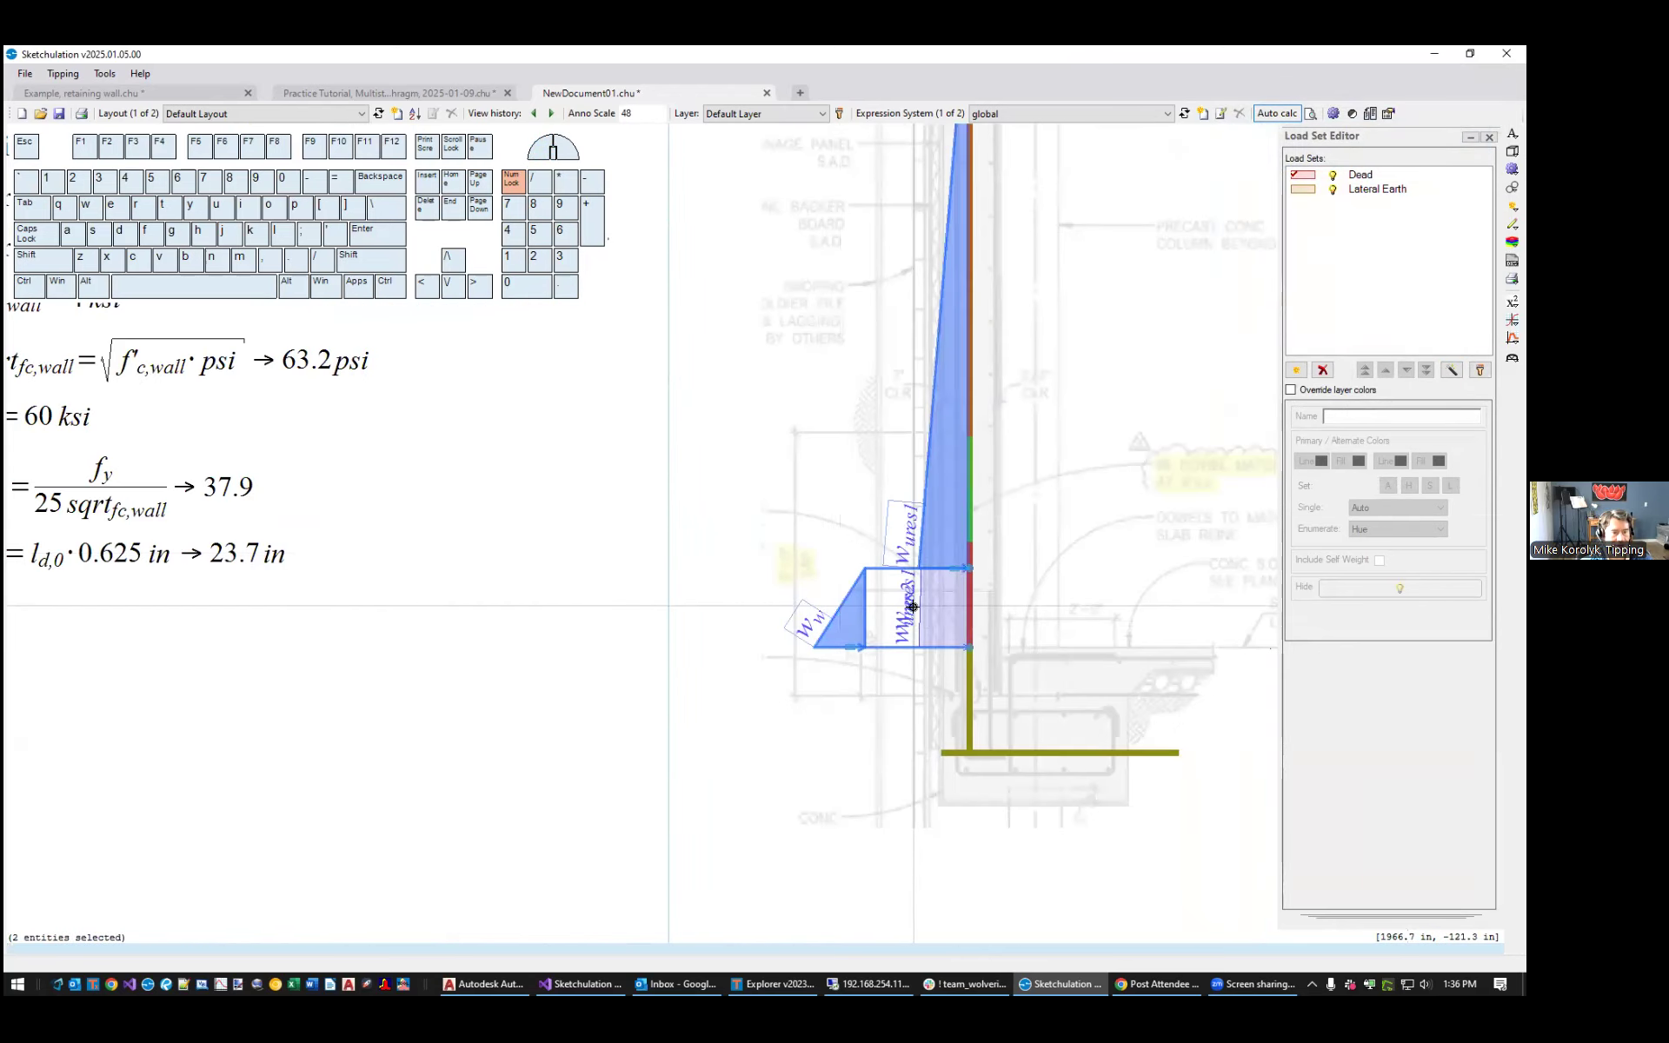
{"action": "left_click", "coordinate": [909, 606]}
{"action": "left_click", "coordinate": [1376, 189]}
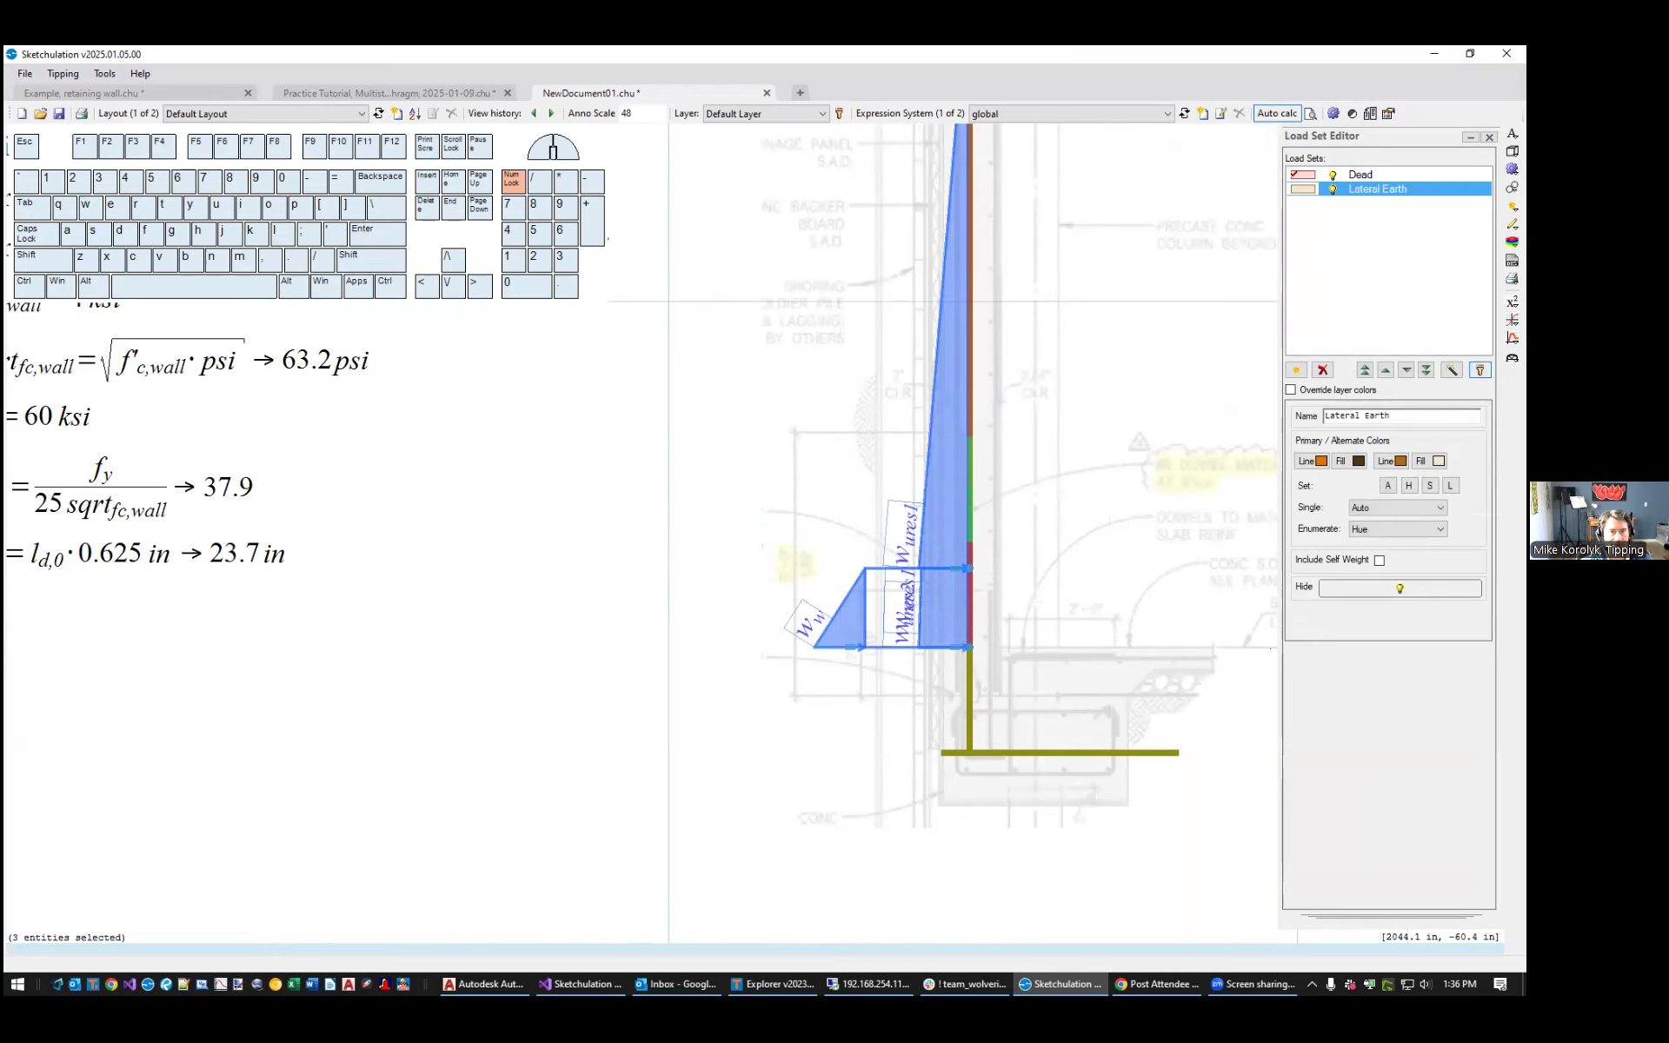
{"action": "key", "text": "Escape"}
Check the pressure loads in their load set colors by temporarily overriding the layer colors
{"action": "left_click", "coordinate": [1291, 390]}
{"action": "middle_click_drag", "start_coordinate": [953, 510], "coordinate": [876, 649]}
{"action": "left_click", "coordinate": [1291, 390]}
{"action": "scroll", "coordinate": [900, 447], "scroll_direction": "down", "scroll_amount": 2}
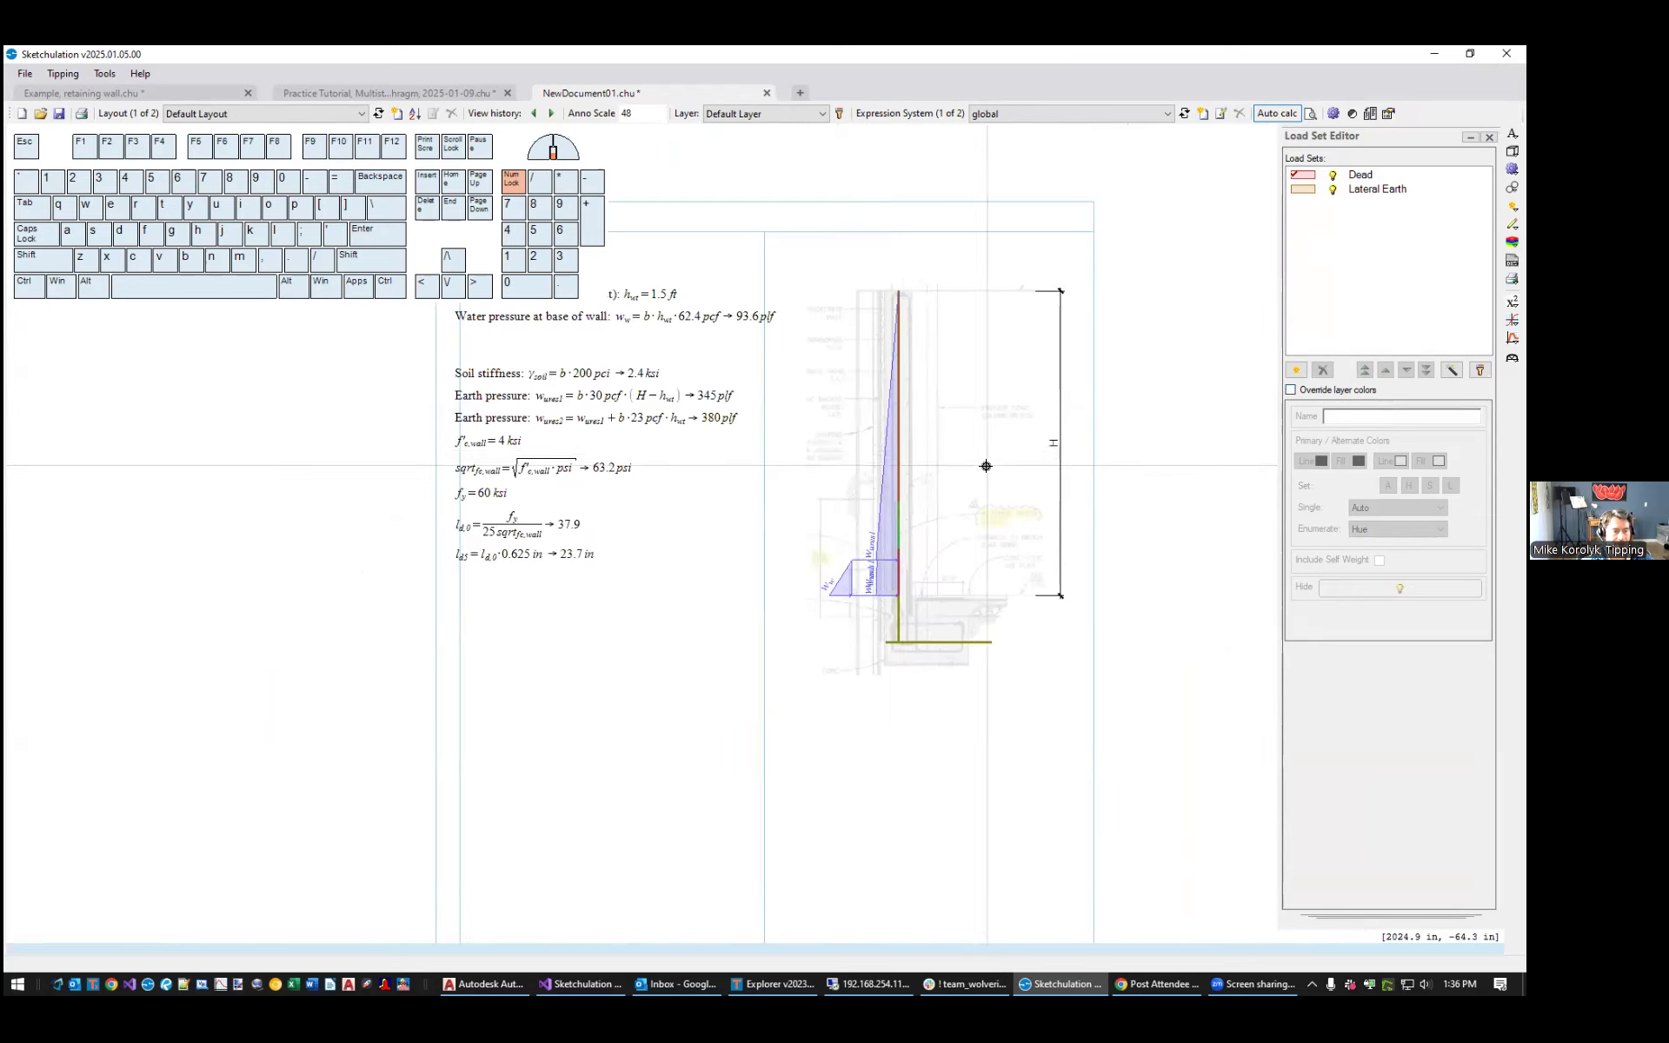
Examine the pressure loads, lower wall segments and footing at the base of the retaining wall
{"action": "middle_click_drag", "start_coordinate": [985, 466], "coordinate": [846, 540]}
{"action": "scroll", "coordinate": [809, 671], "scroll_direction": "up", "scroll_amount": 1}
{"action": "scroll", "coordinate": [748, 680], "scroll_direction": "up", "scroll_amount": 1}
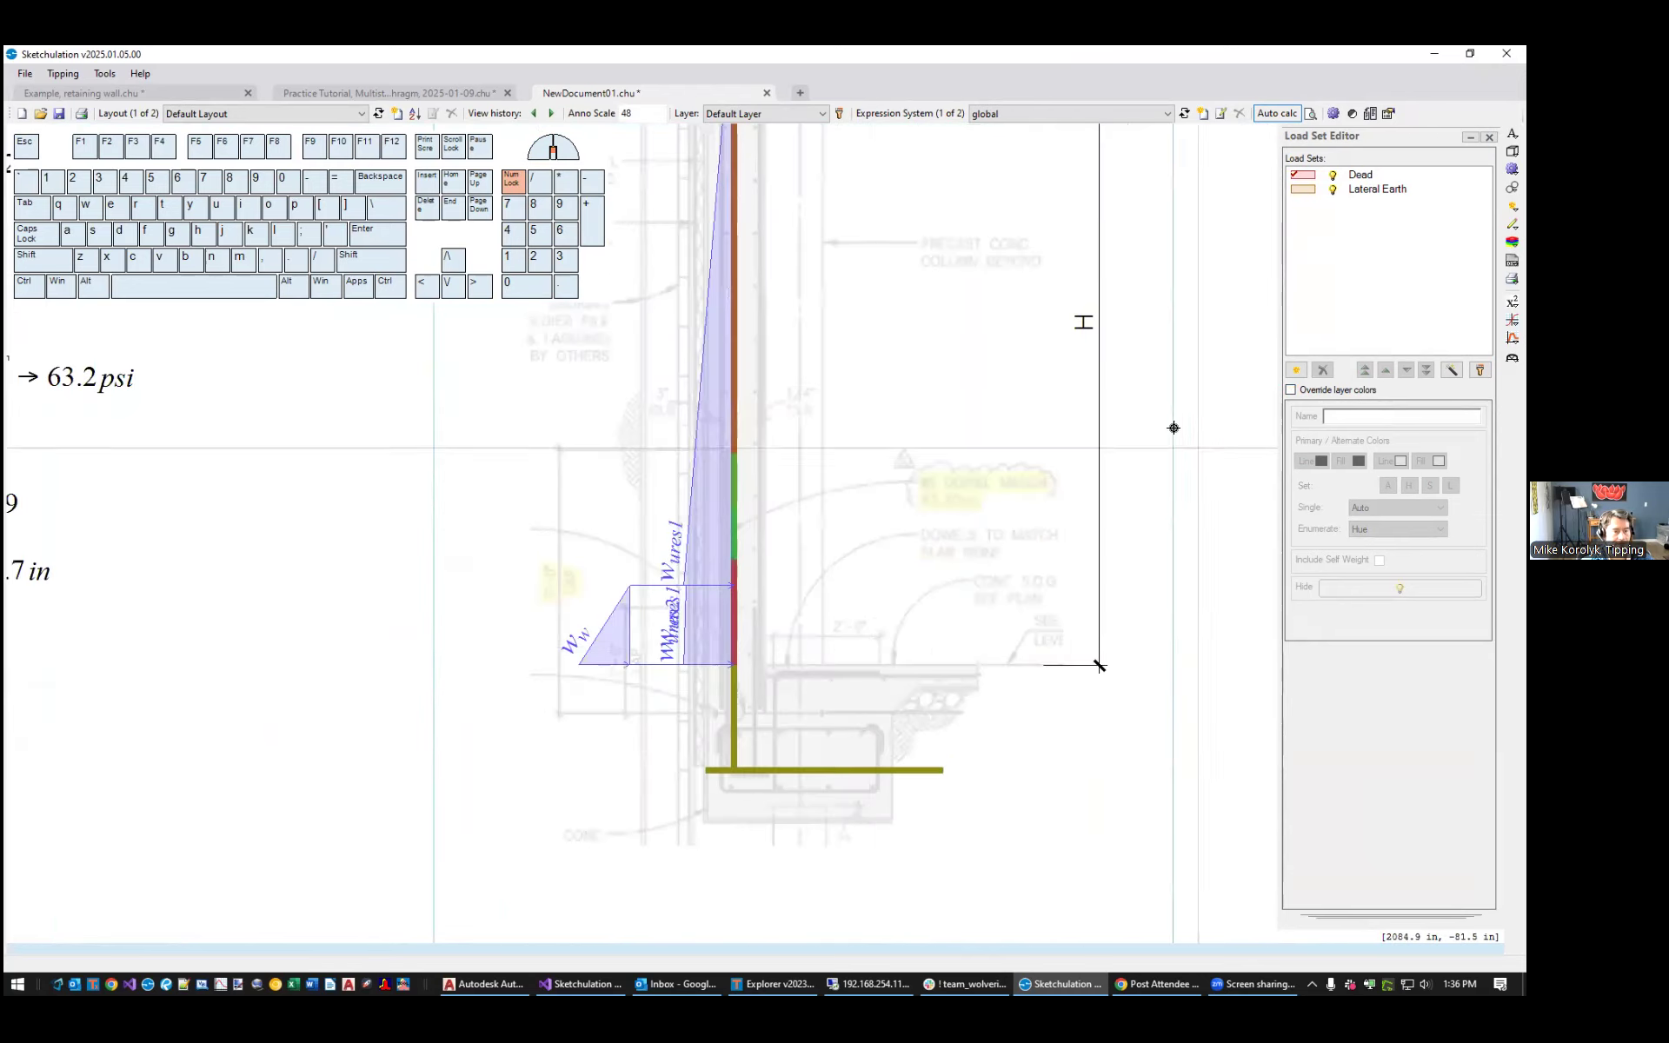
{"action": "scroll", "coordinate": [1173, 427], "scroll_direction": "down", "scroll_amount": 3}
{"action": "scroll", "coordinate": [872, 597], "scroll_direction": "up", "scroll_amount": 4}
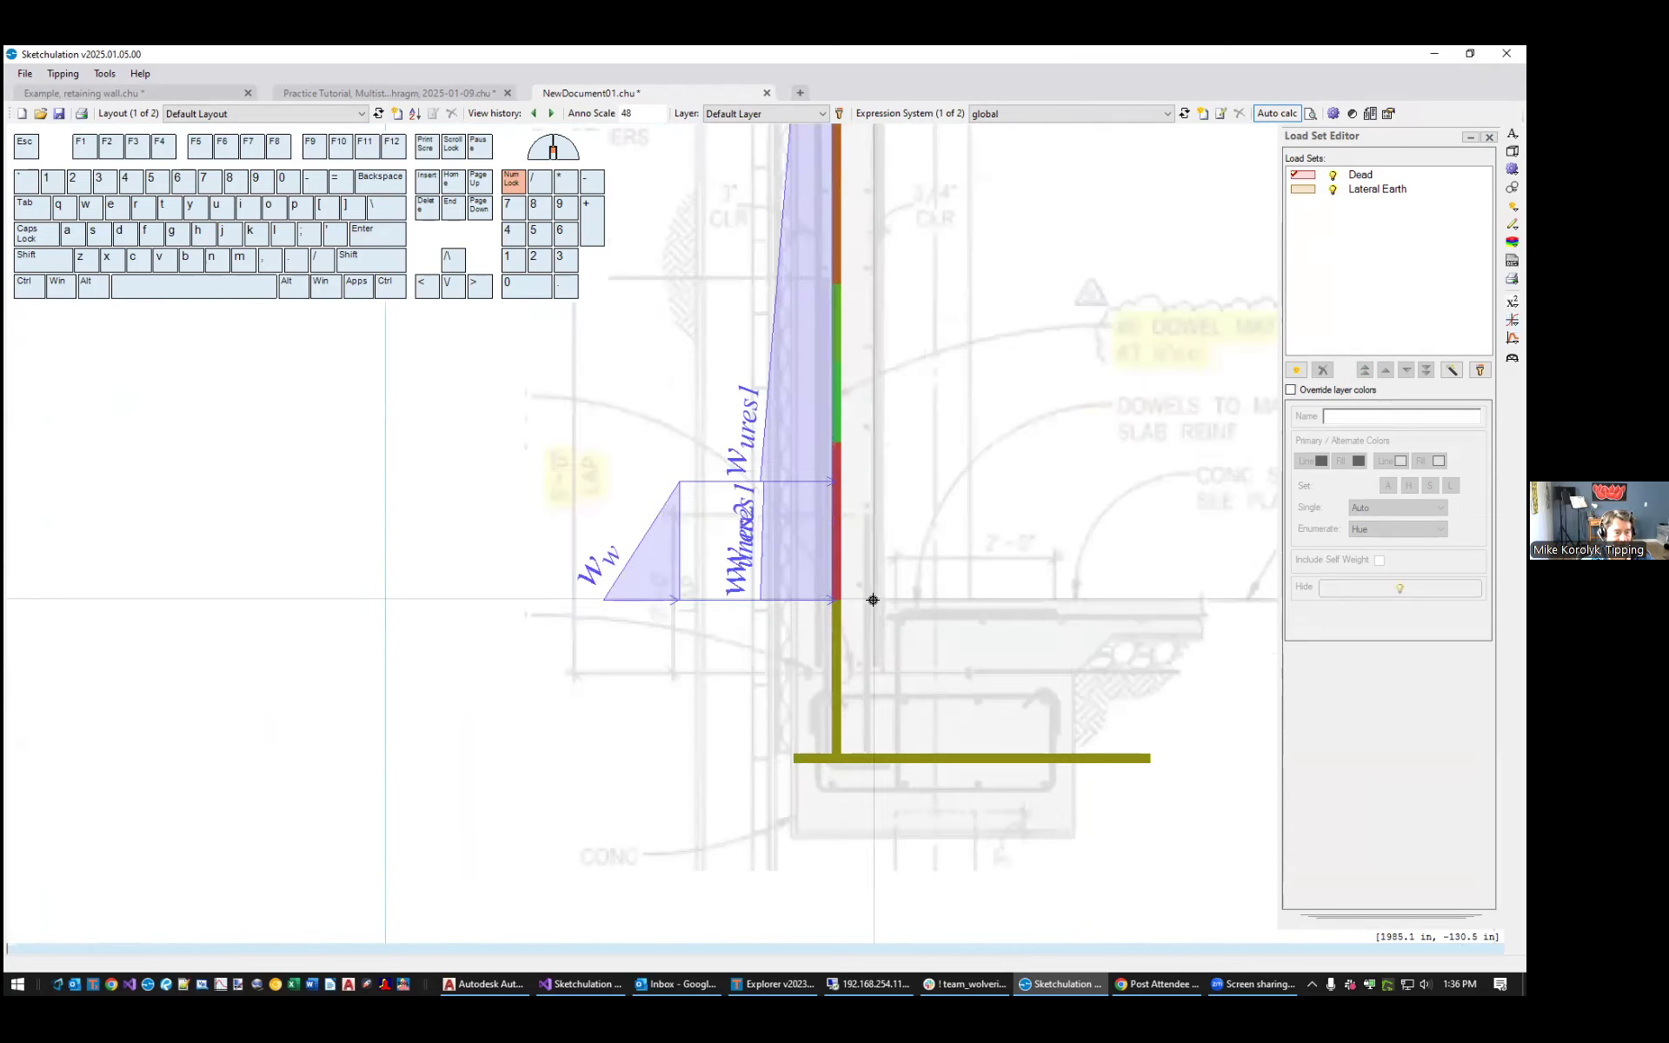
{"action": "scroll", "coordinate": [1055, 514], "scroll_direction": "down", "scroll_amount": 1}
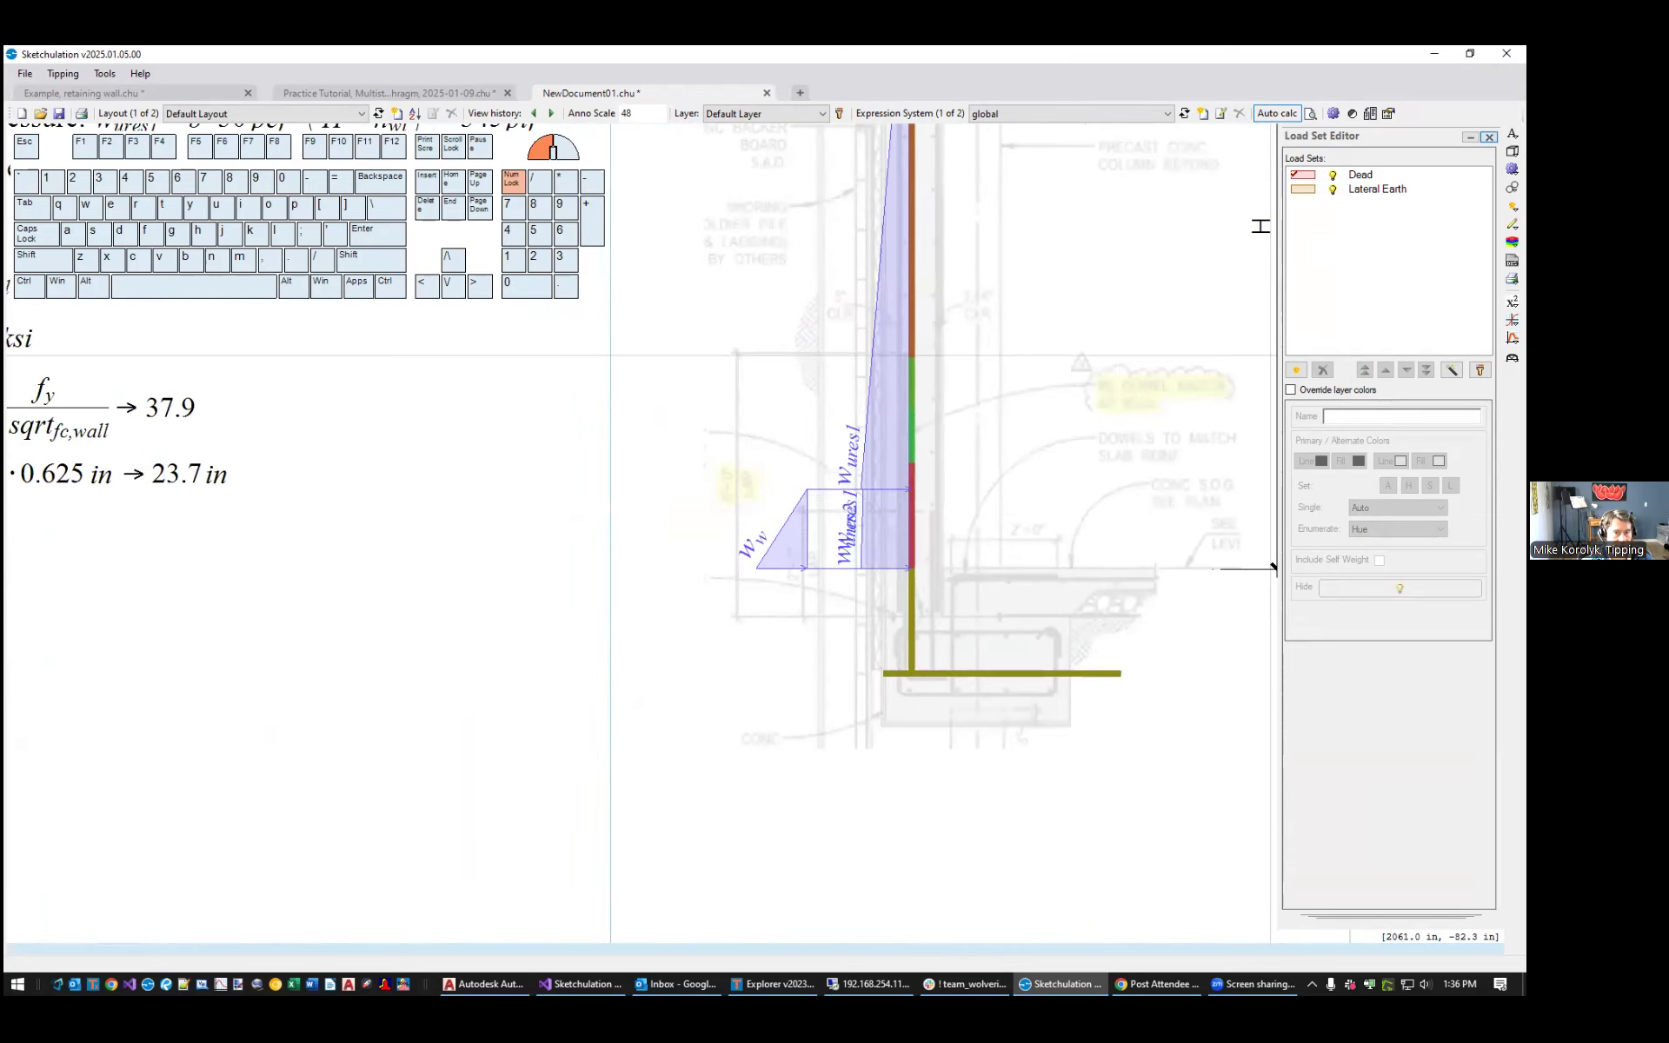
{"action": "scroll", "coordinate": [942, 550], "scroll_direction": "up", "scroll_amount": 1}
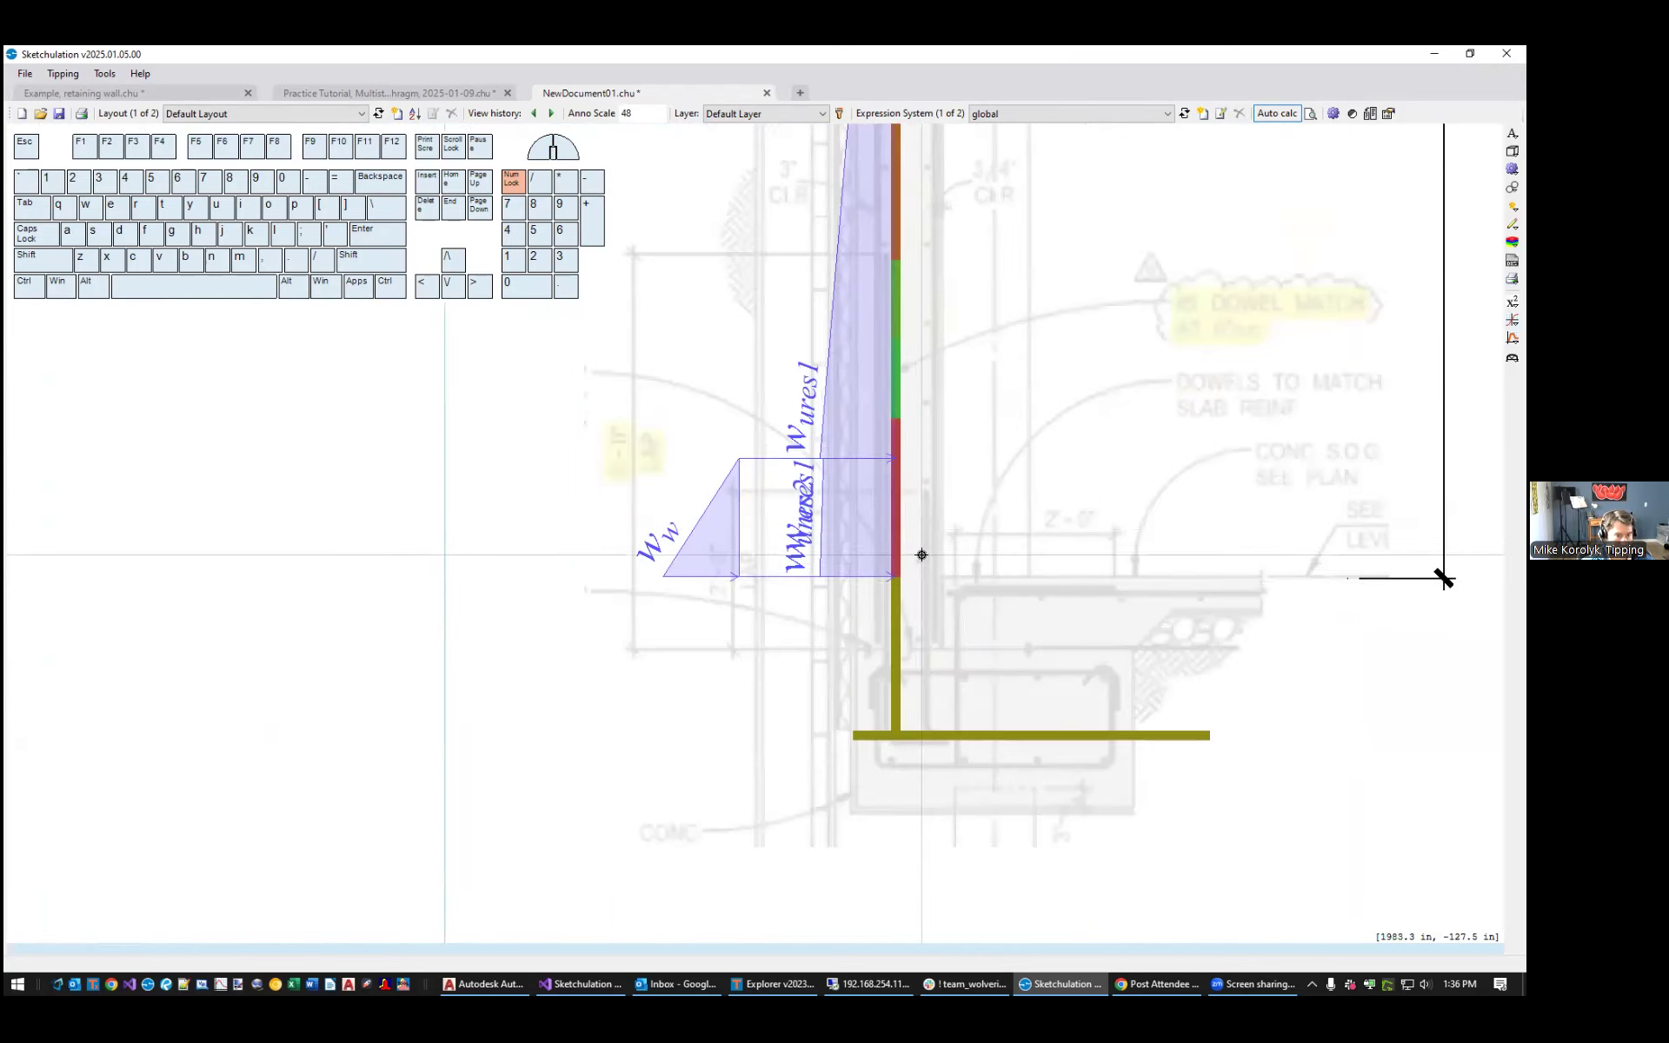
{"action": "scroll", "coordinate": [921, 554], "scroll_direction": "up", "scroll_amount": 1}
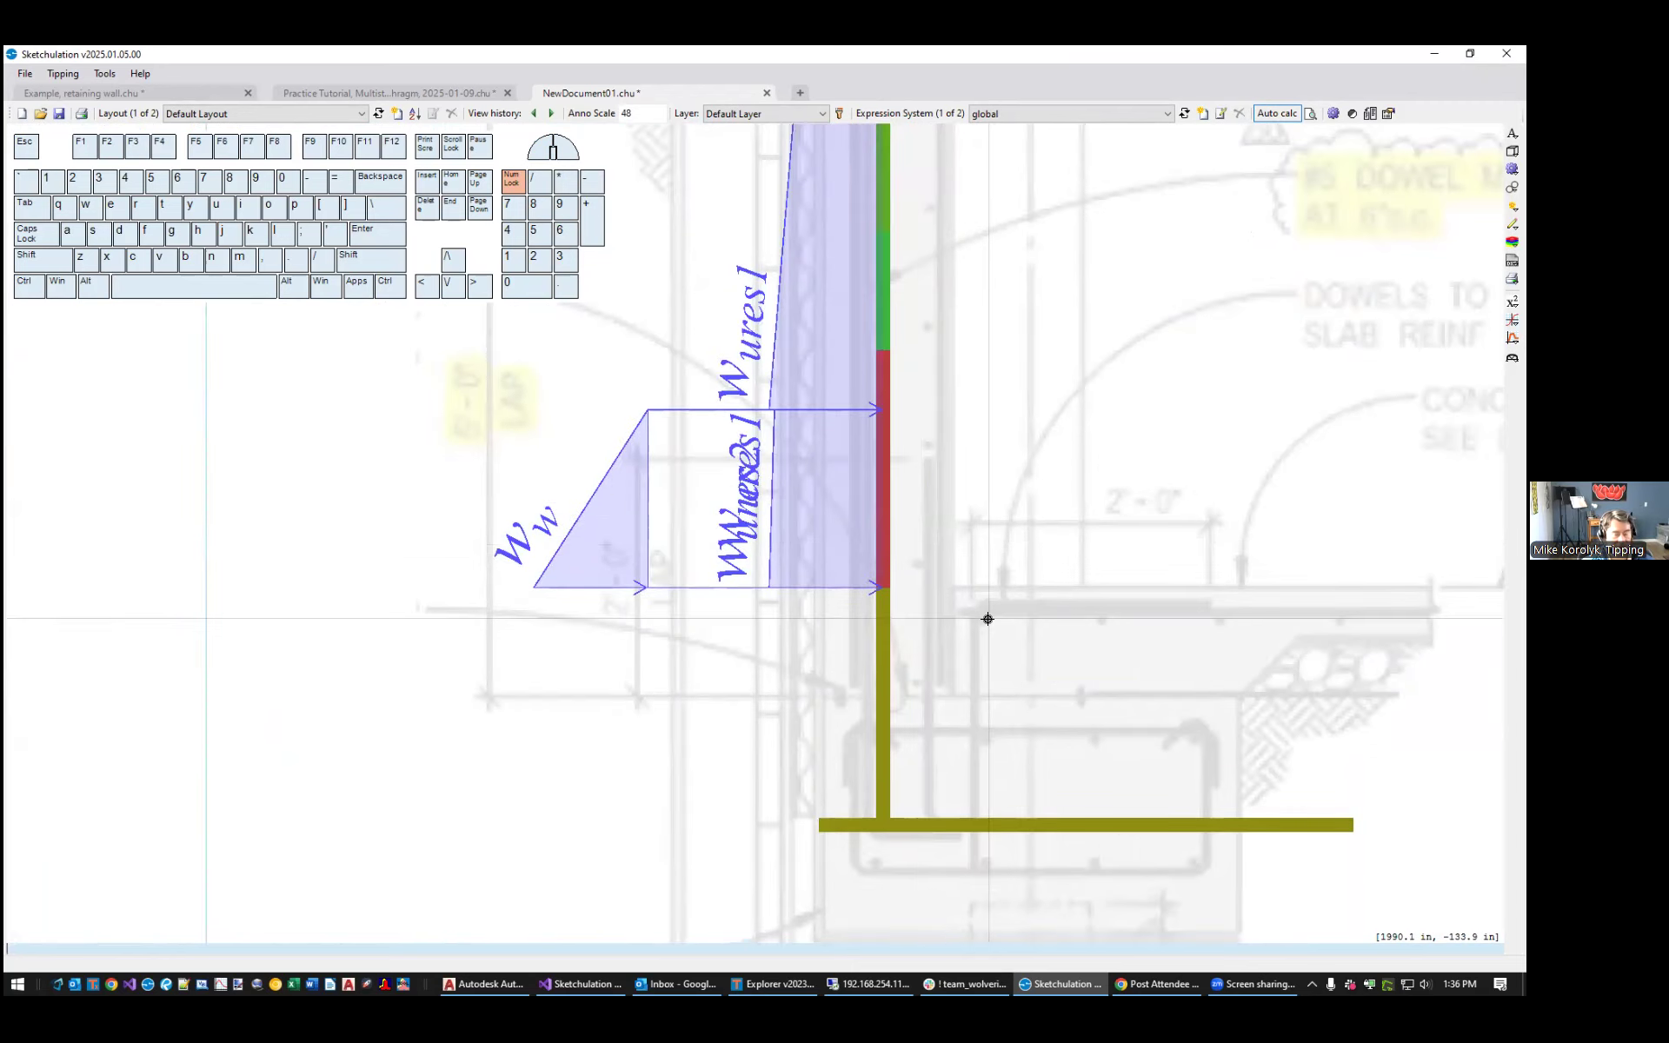
{"action": "scroll", "coordinate": [921, 609], "scroll_direction": "up", "scroll_amount": 1}
{"action": "scroll", "coordinate": [900, 578], "scroll_direction": "down", "scroll_amount": 1}
{"action": "scroll", "coordinate": [909, 576], "scroll_direction": "down", "scroll_amount": 1}
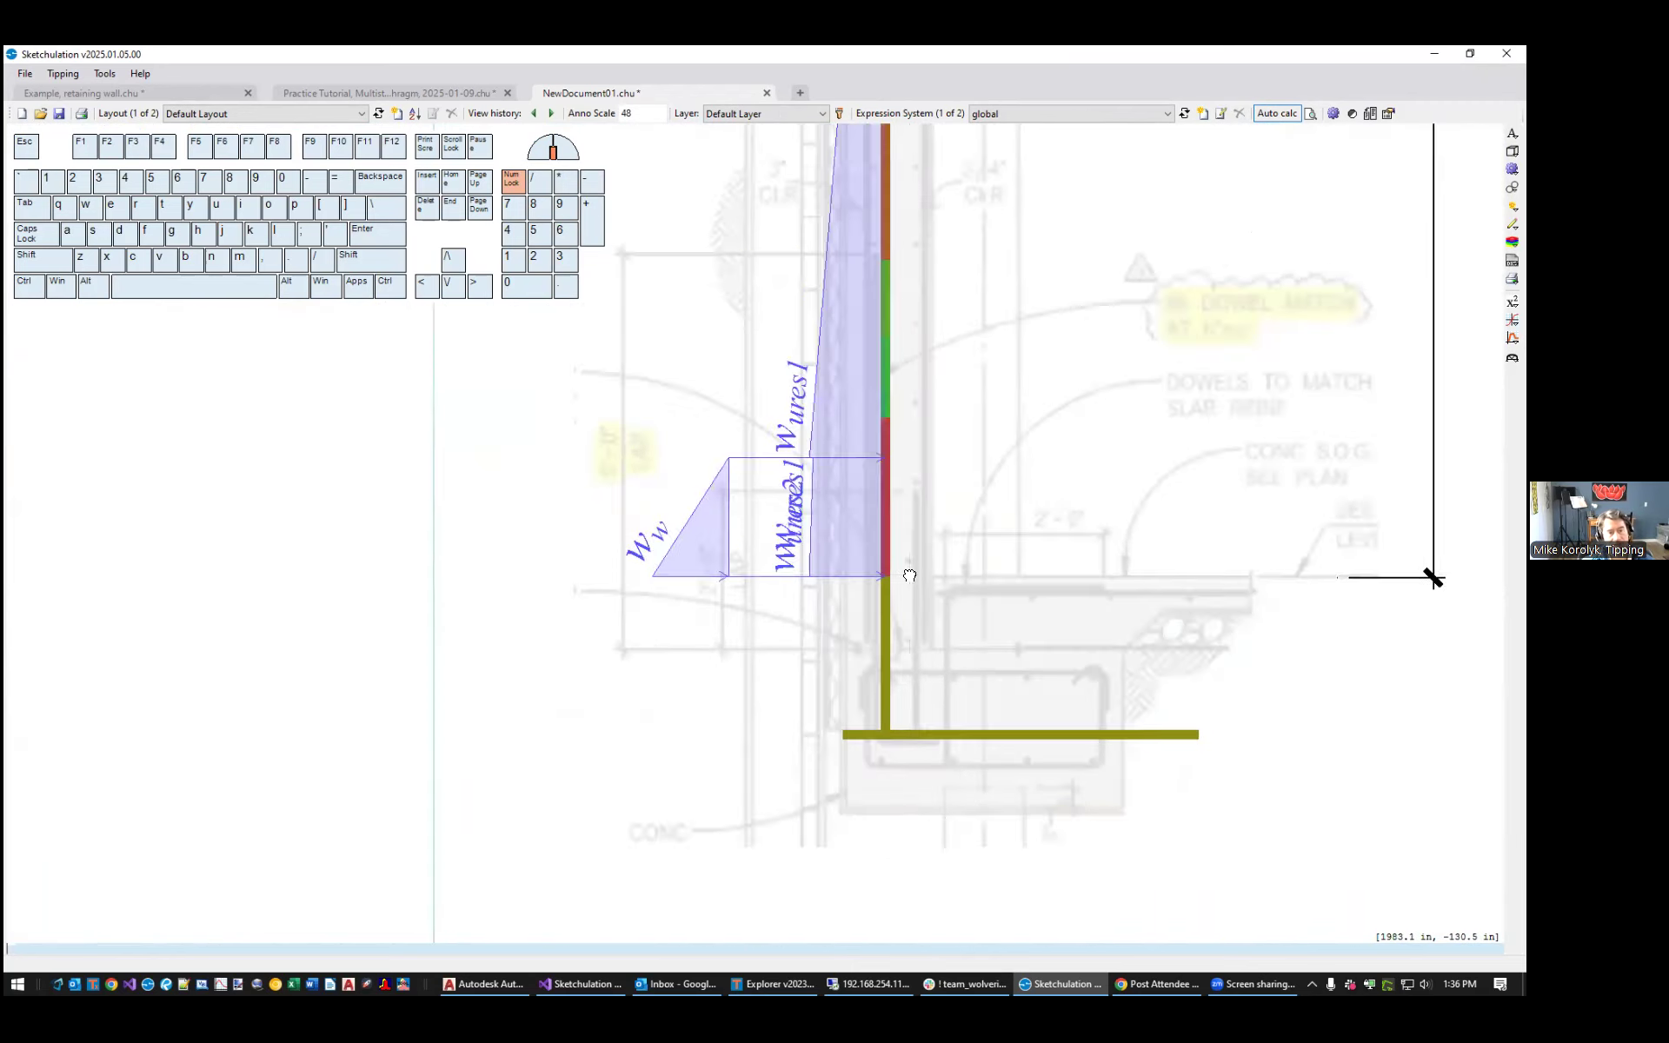
{"action": "middle_click_drag", "start_coordinate": [909, 575], "coordinate": [800, 603]}
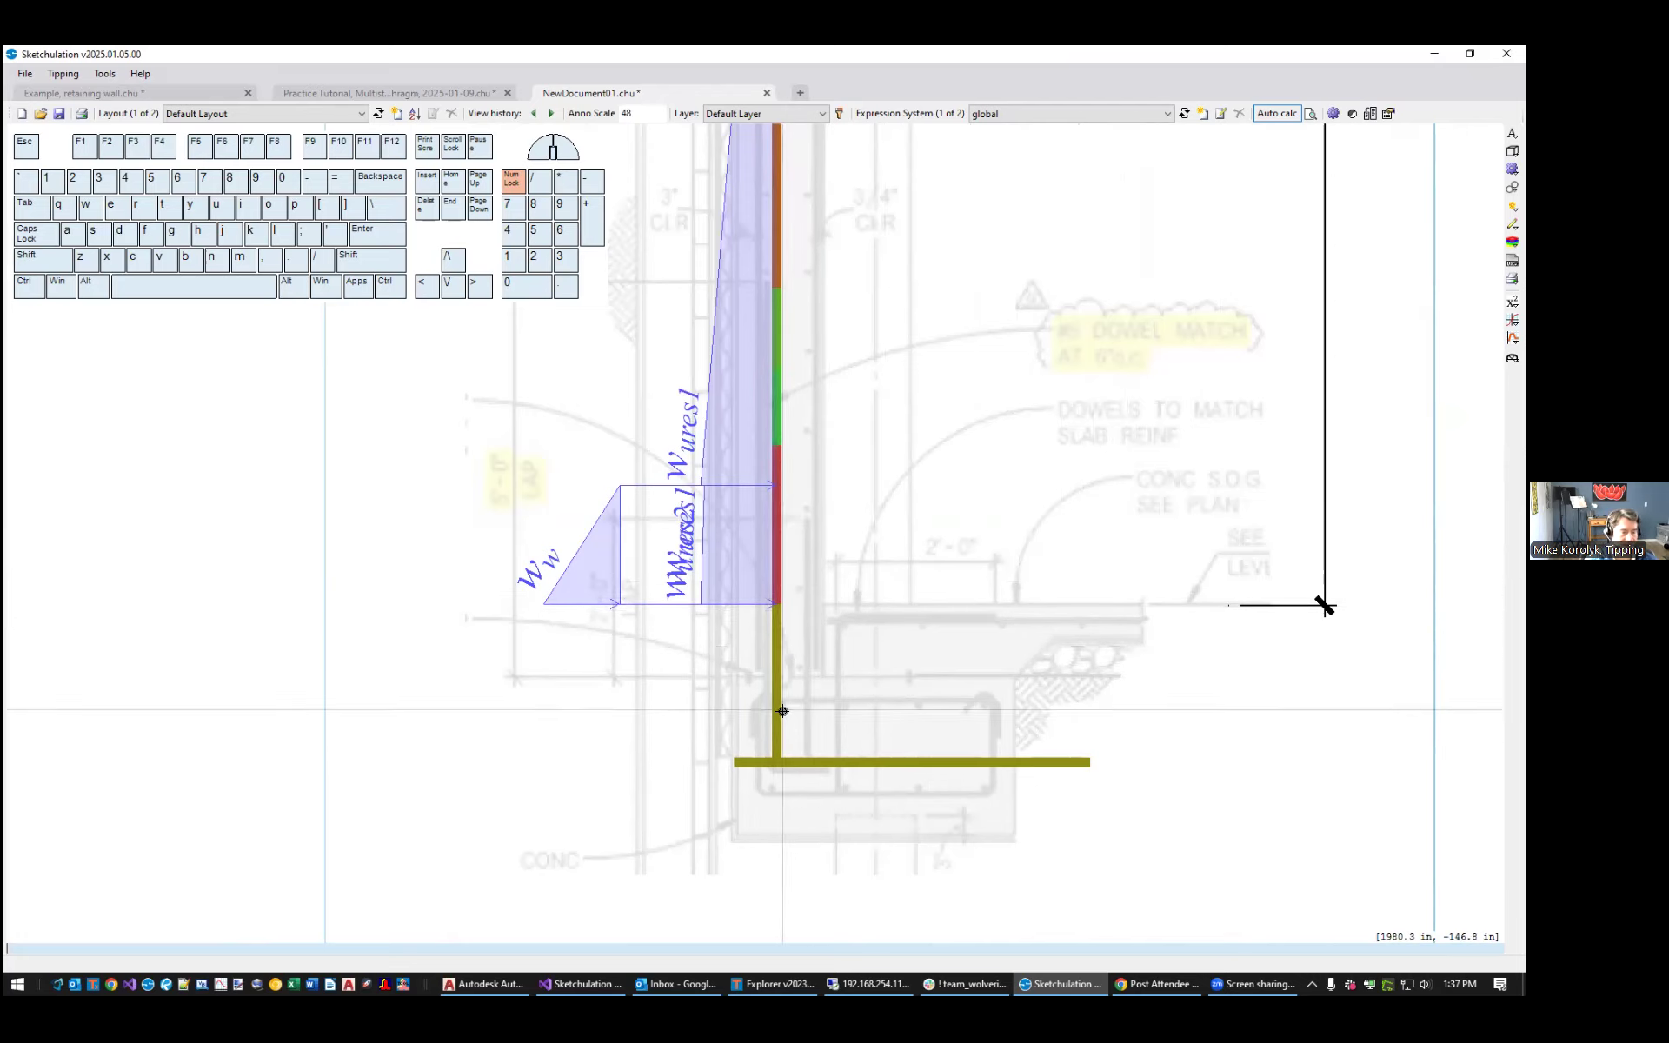
Draw a distributed restraint about 24 in long on the buried stem, from the wall base down to the footing
{"action": "type", "text": "du"}
{"action": "key", "text": "BackSpace"}
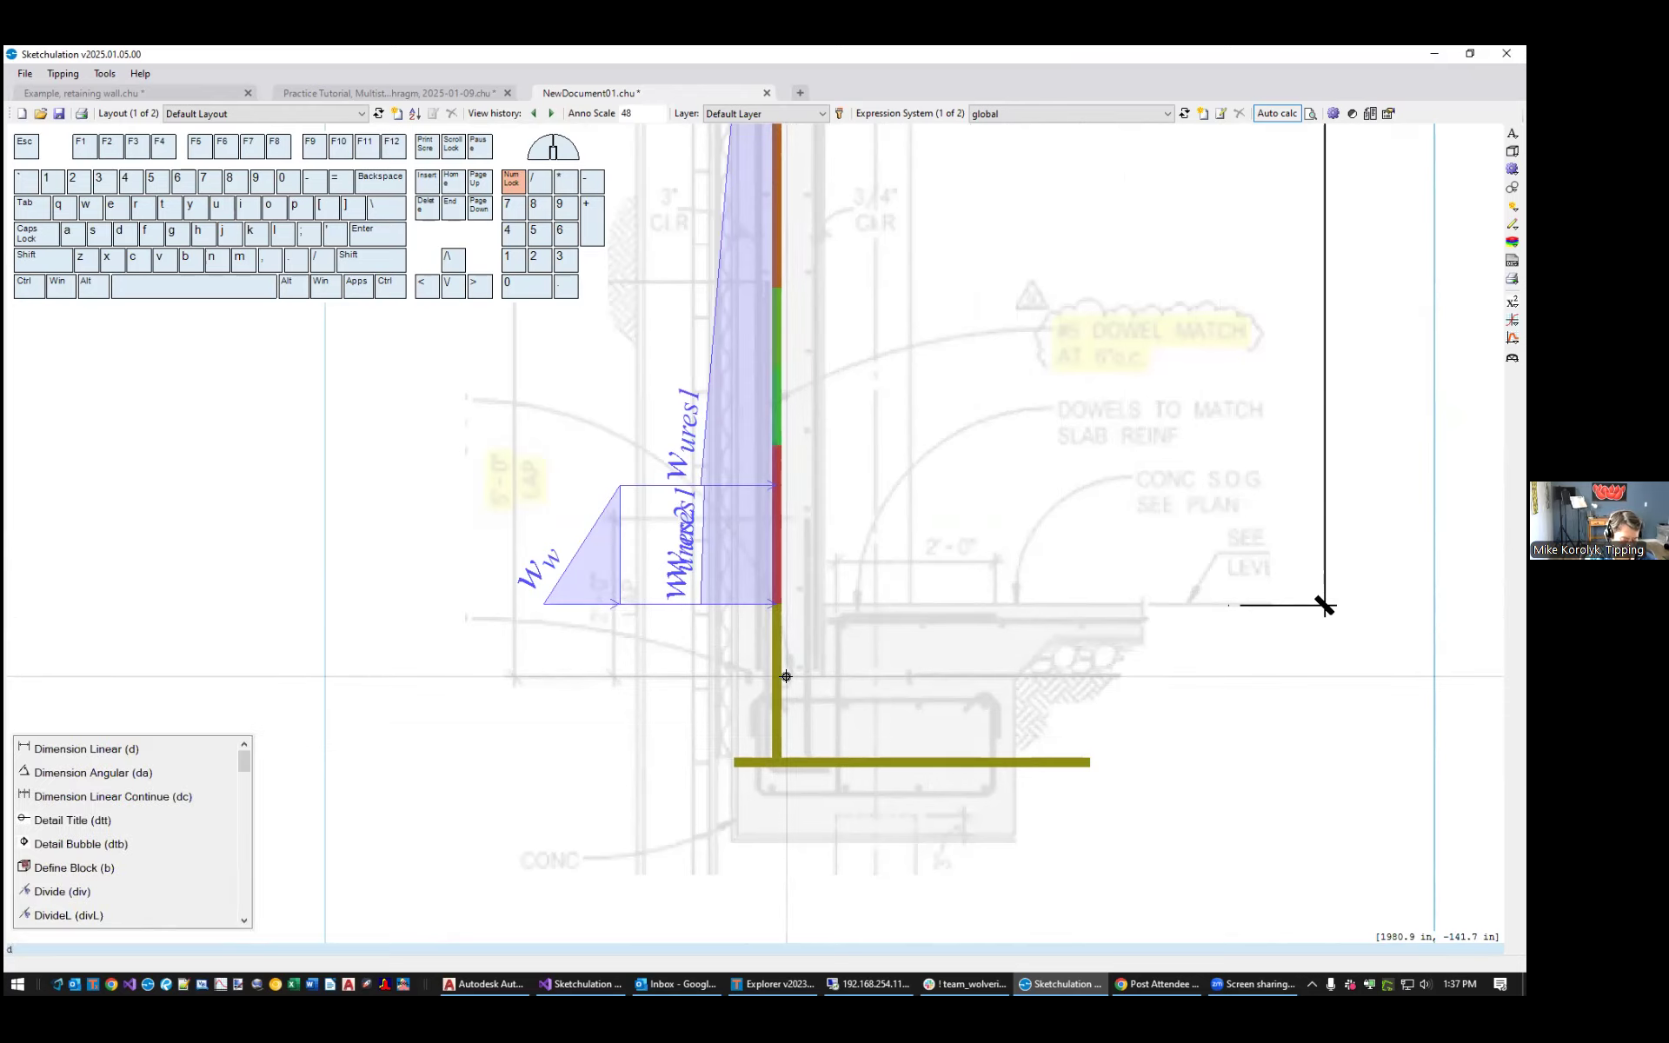
{"action": "type", "text": "ist"}
{"action": "key", "text": "Return"}
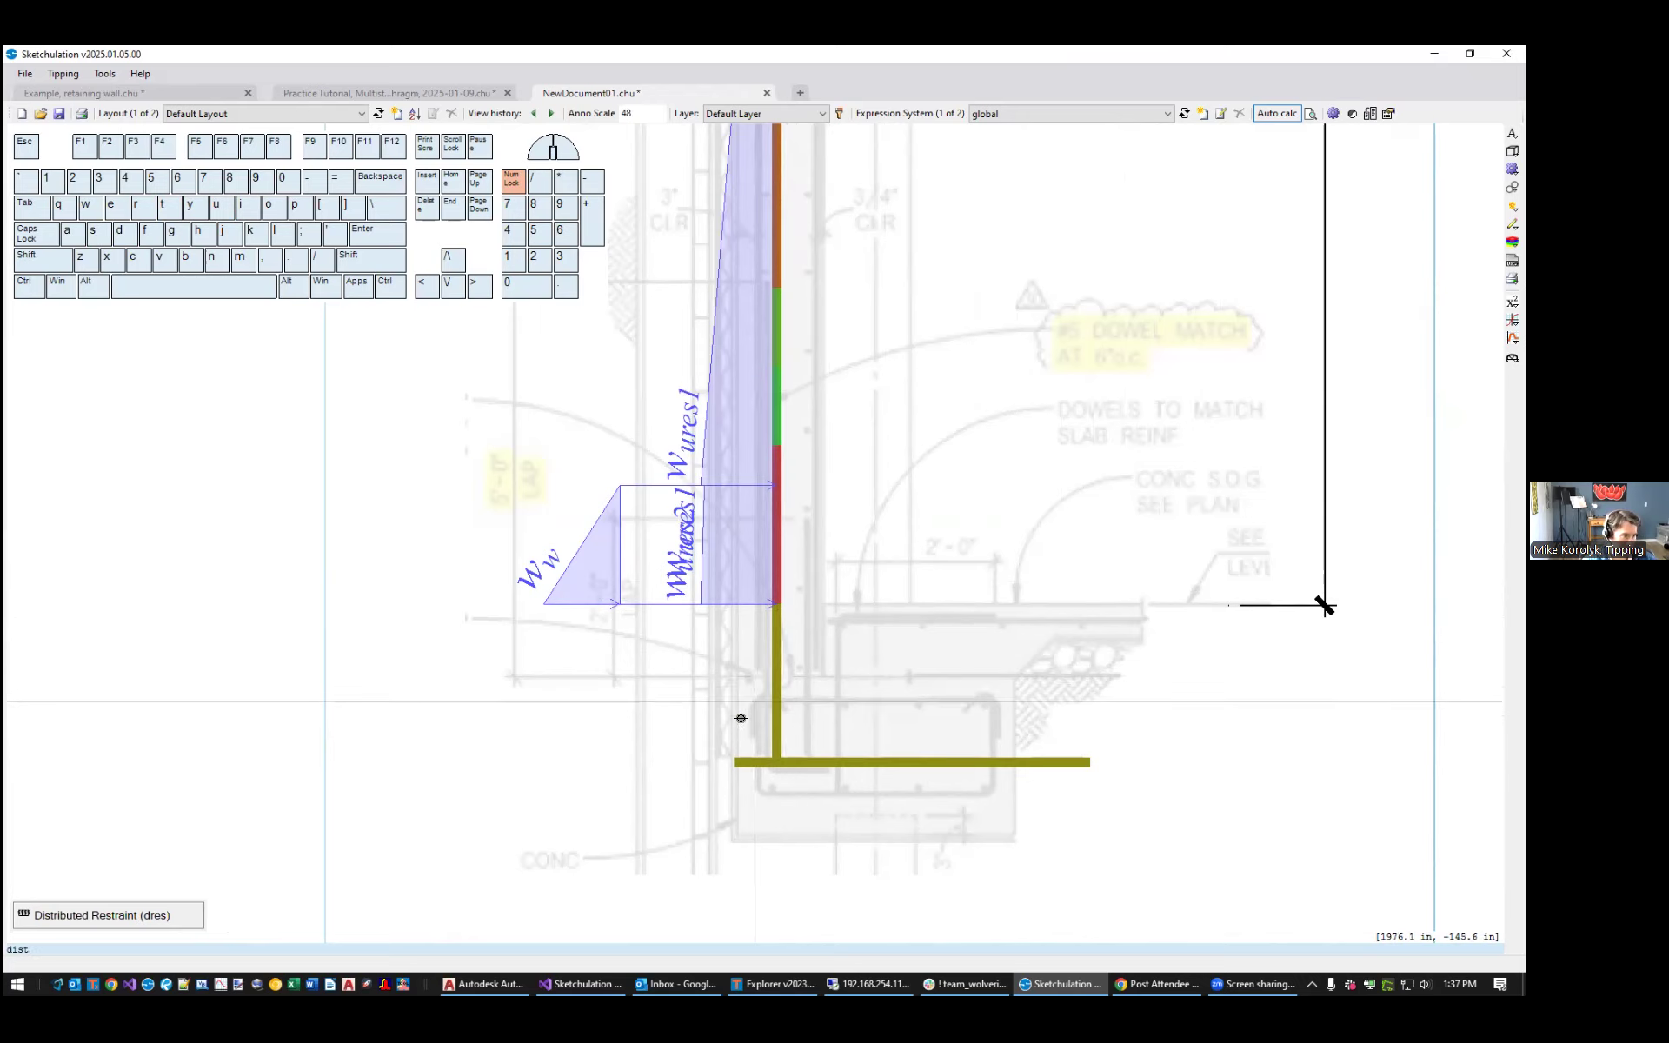
{"action": "left_click", "coordinate": [776, 604]}
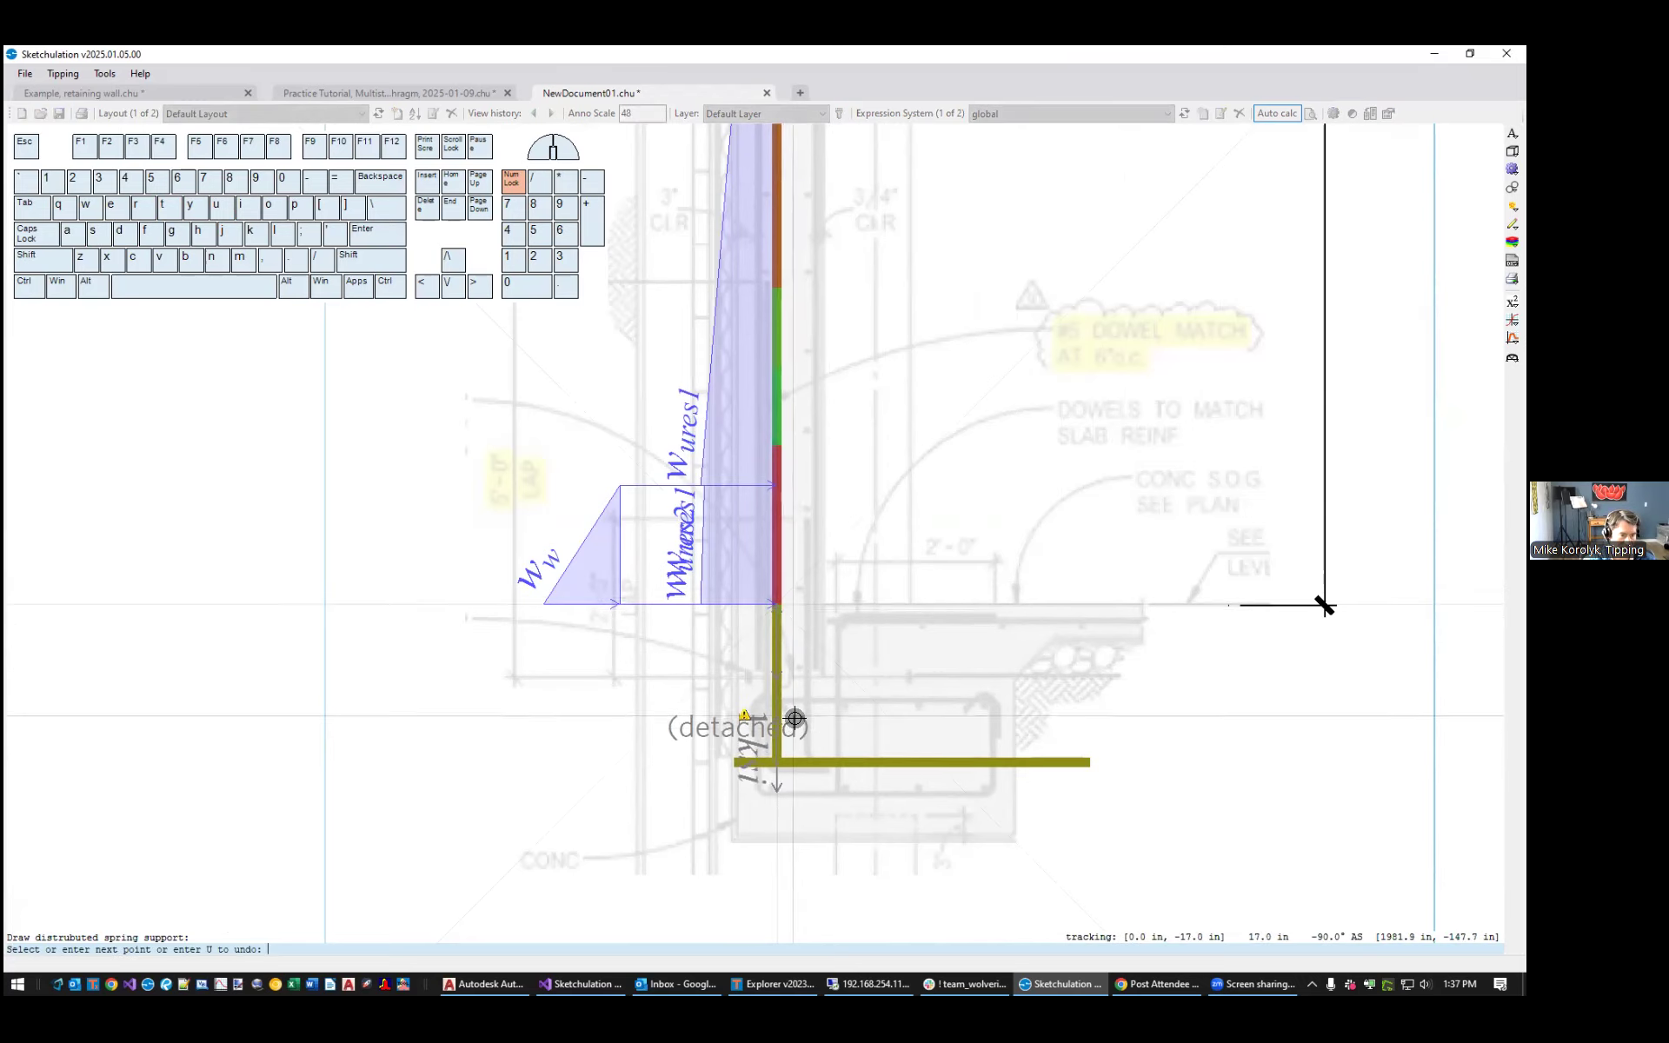
{"action": "left_click", "coordinate": [778, 763]}
{"action": "middle_click_drag", "start_coordinate": [899, 744], "coordinate": [935, 639]}
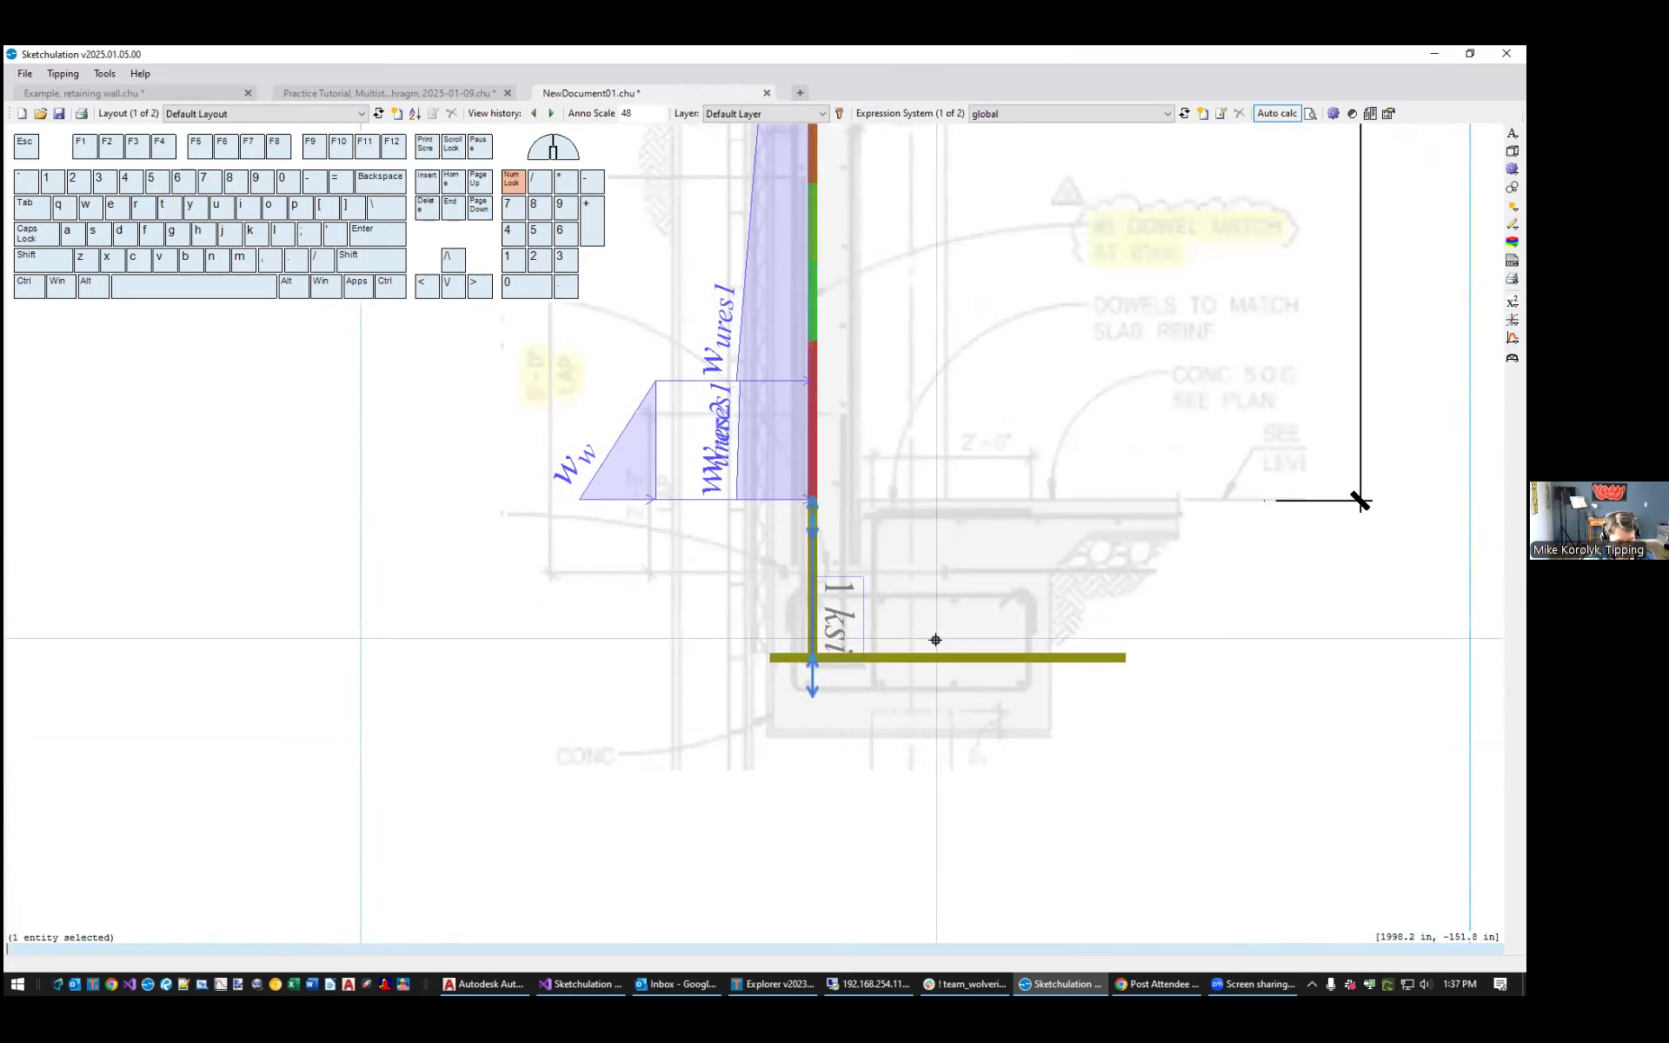
Set the angle of the distributed restraint on the buried stem to 0°
{"action": "key", "text": "o"}
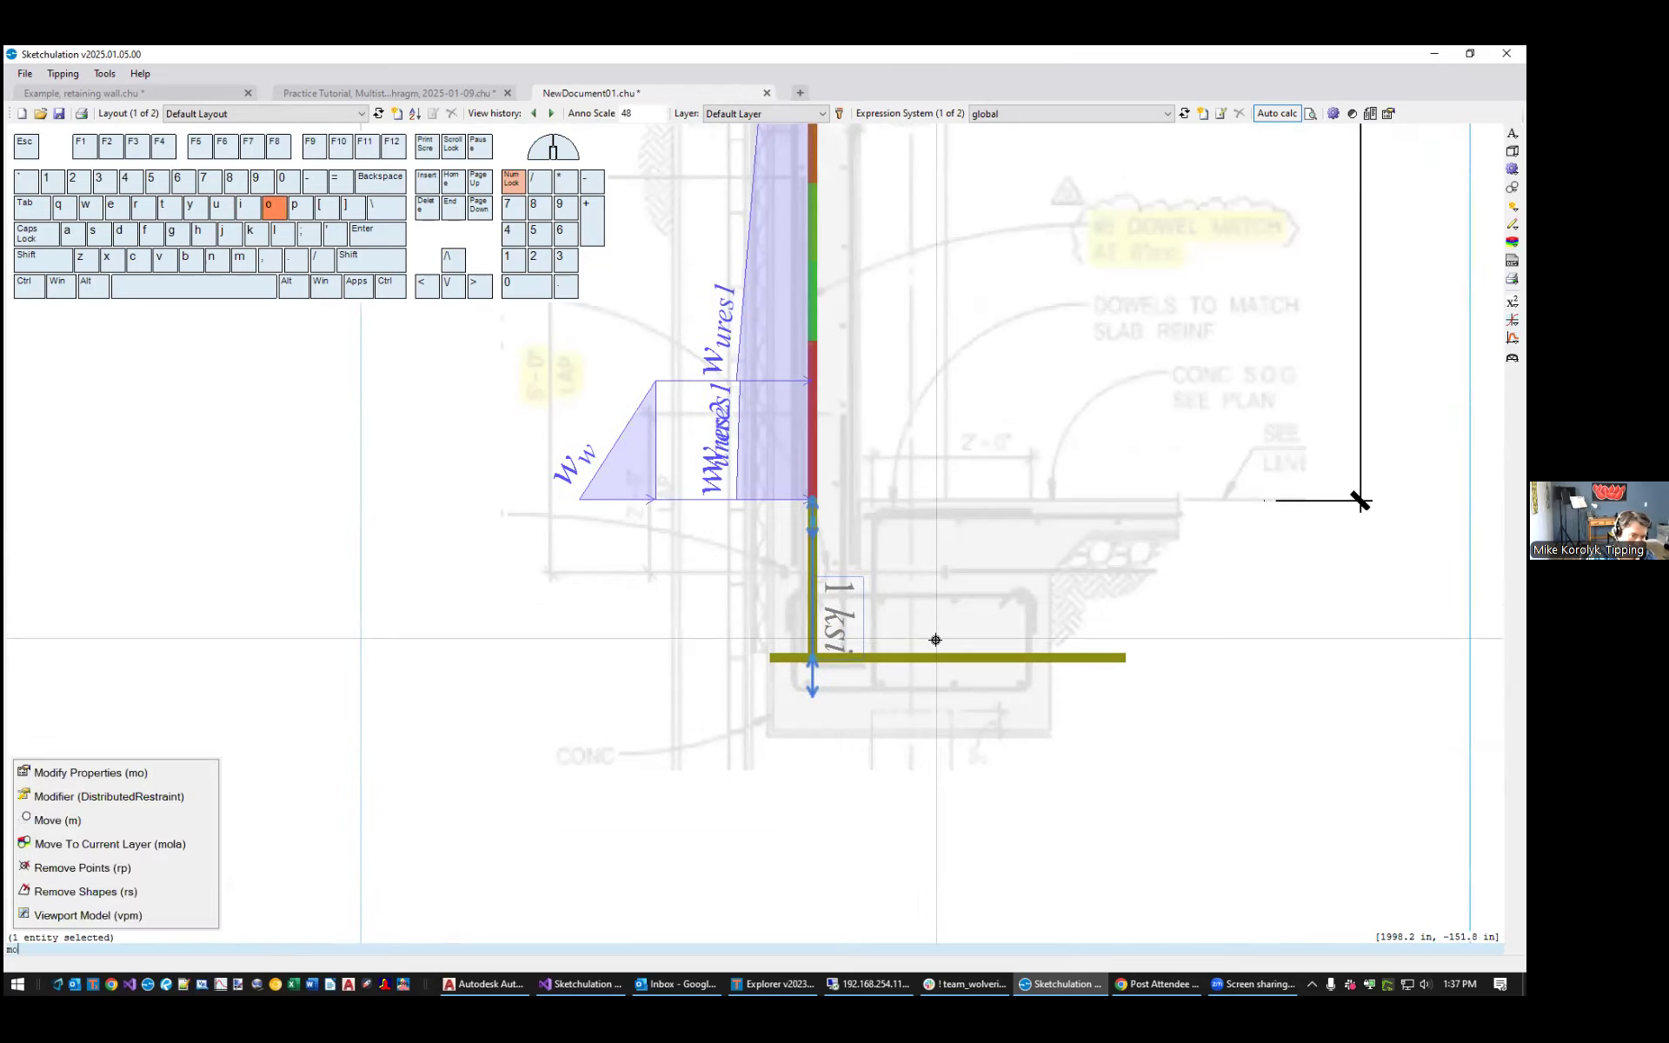
{"action": "key", "text": "Return"}
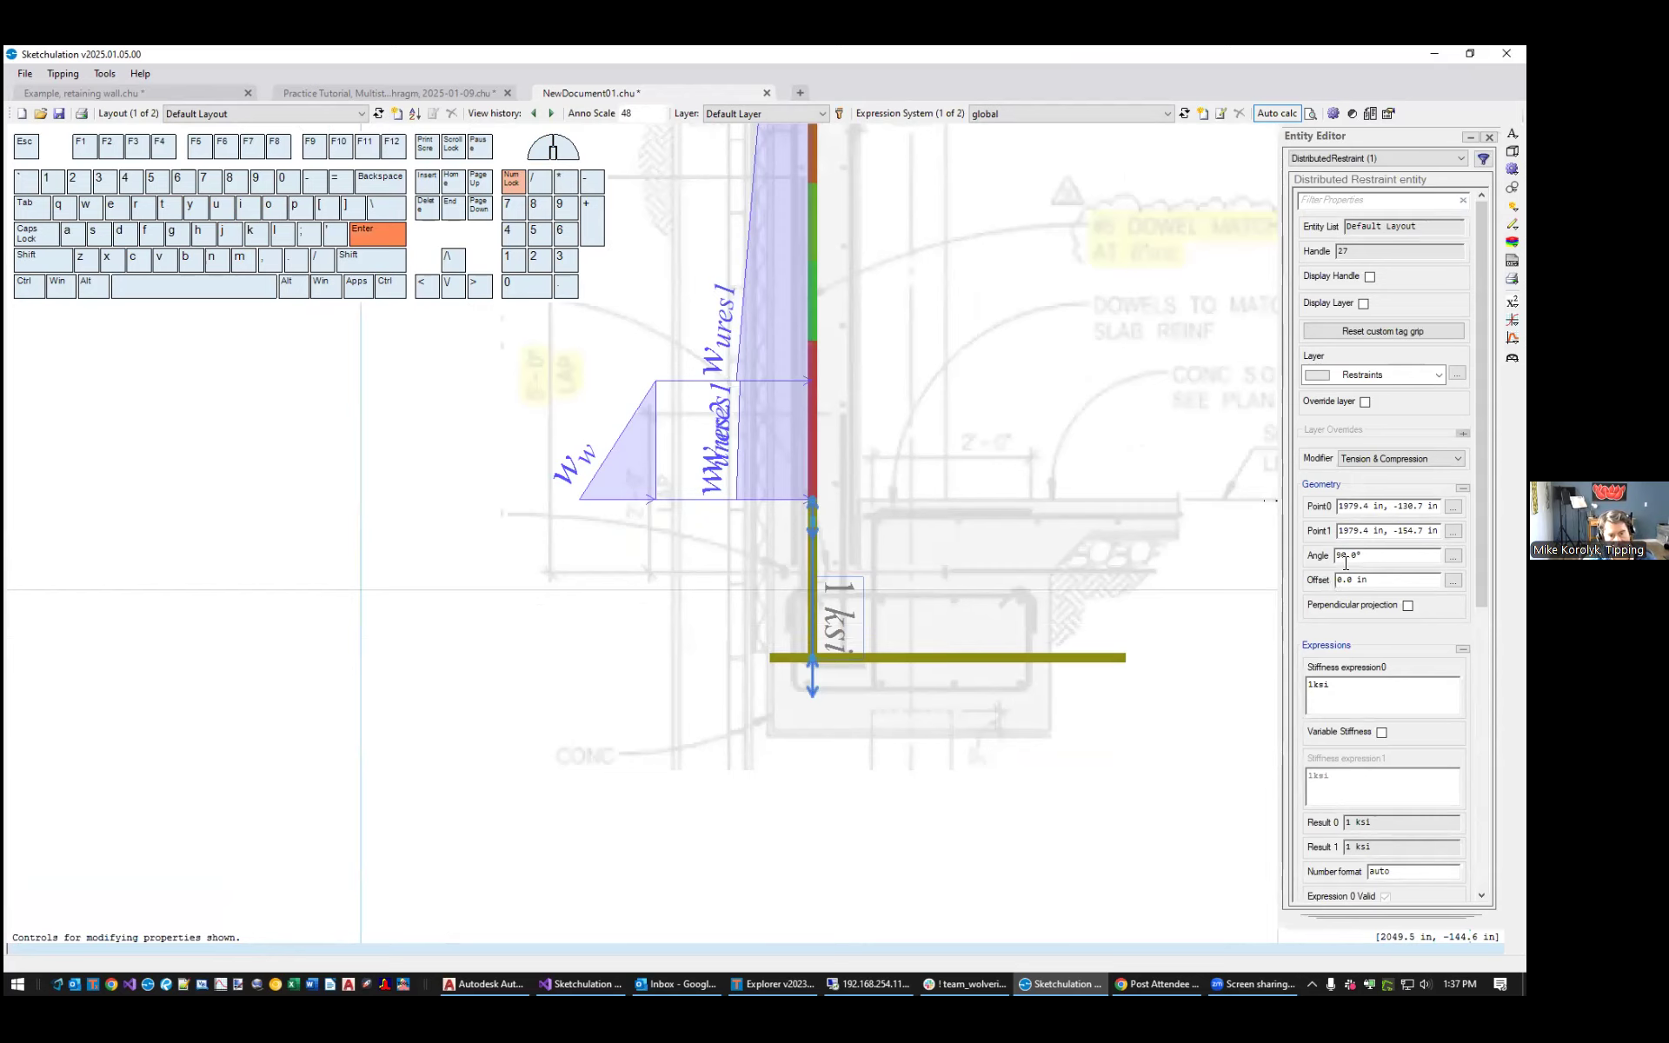
{"action": "key", "text": "Return"}
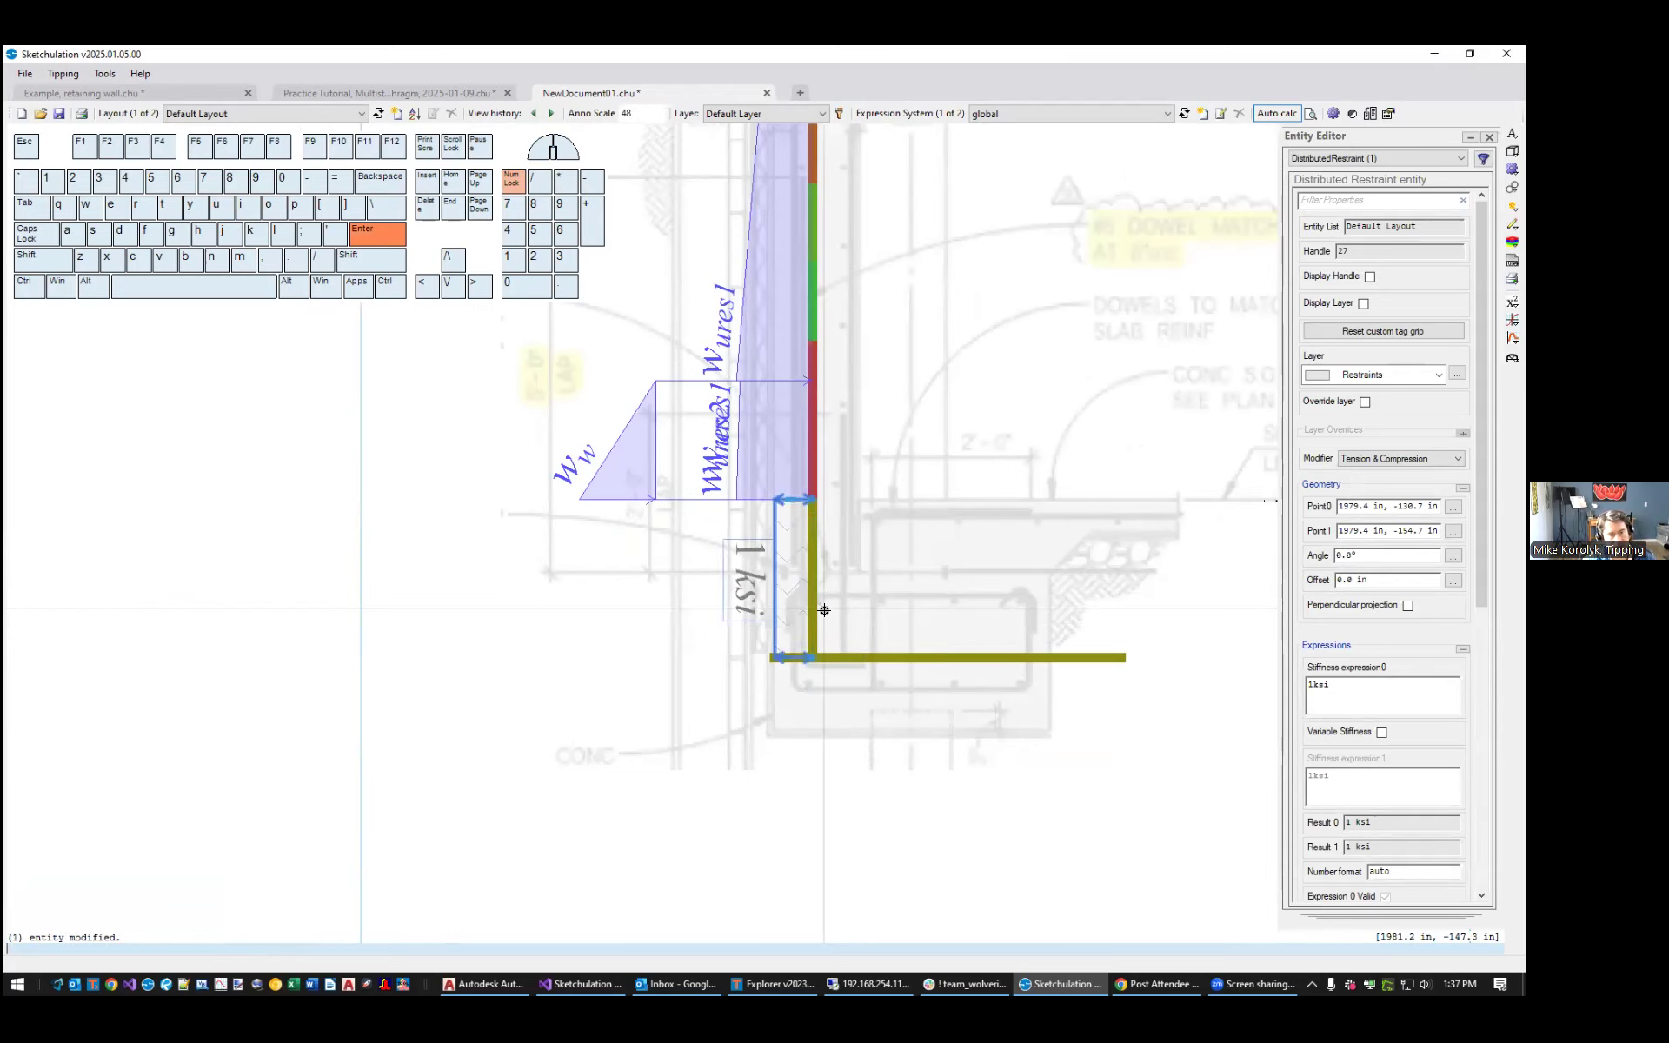
Mirror the distributed restraint about a horizontal line through the stem to flip its end points and stiffness label
{"action": "key", "text": "Escape"}
{"action": "left_click", "coordinate": [769, 586]}
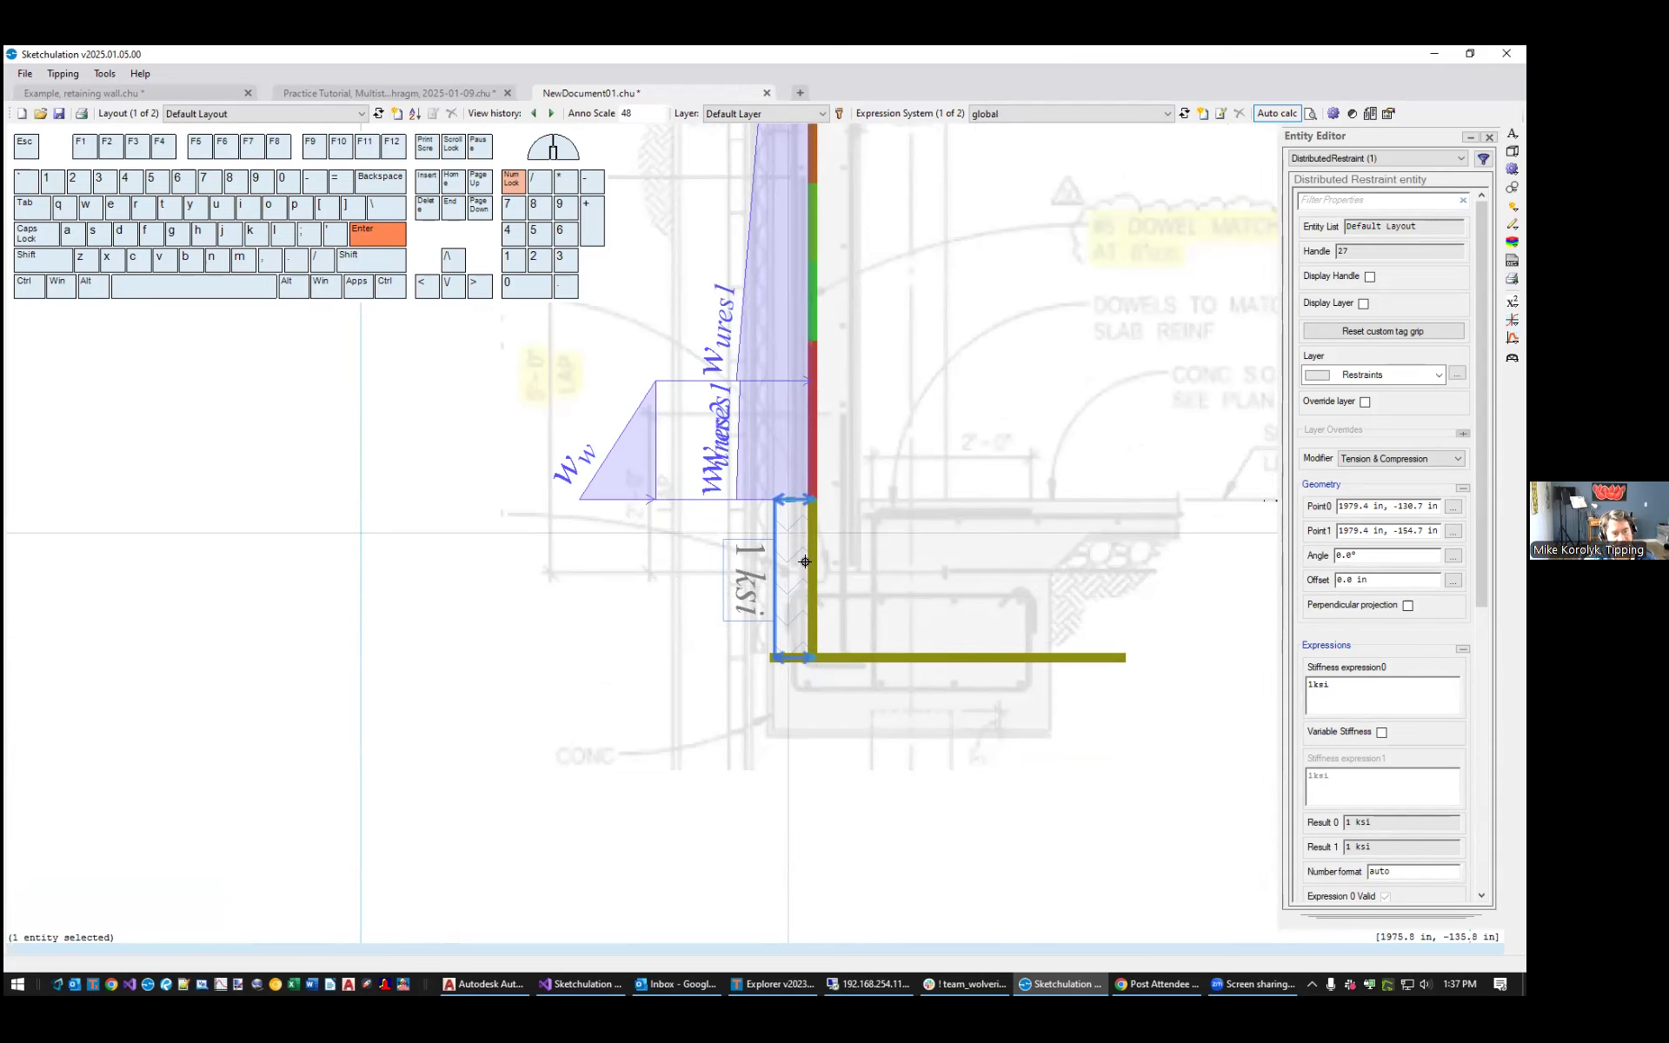
{"action": "scroll", "coordinate": [827, 536], "scroll_direction": "up", "scroll_amount": 2}
{"action": "type", "text": "mi"}
{"action": "key", "text": "Return"}
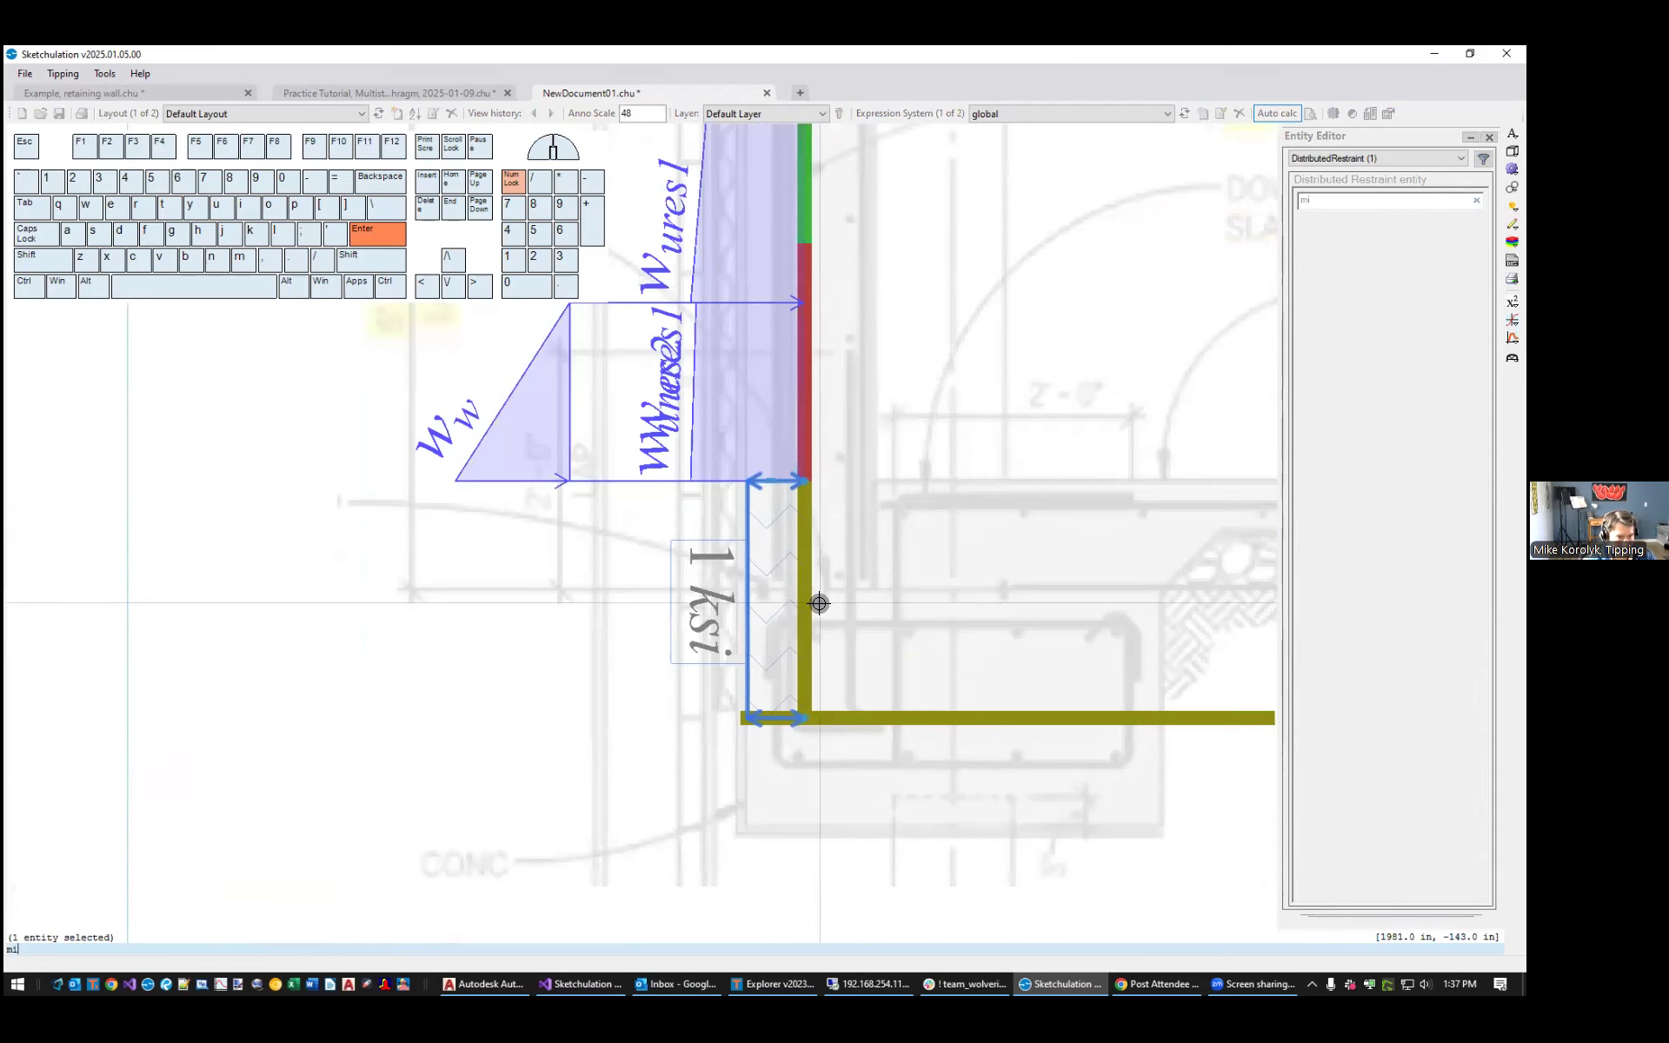
{"action": "left_click", "coordinate": [896, 609]}
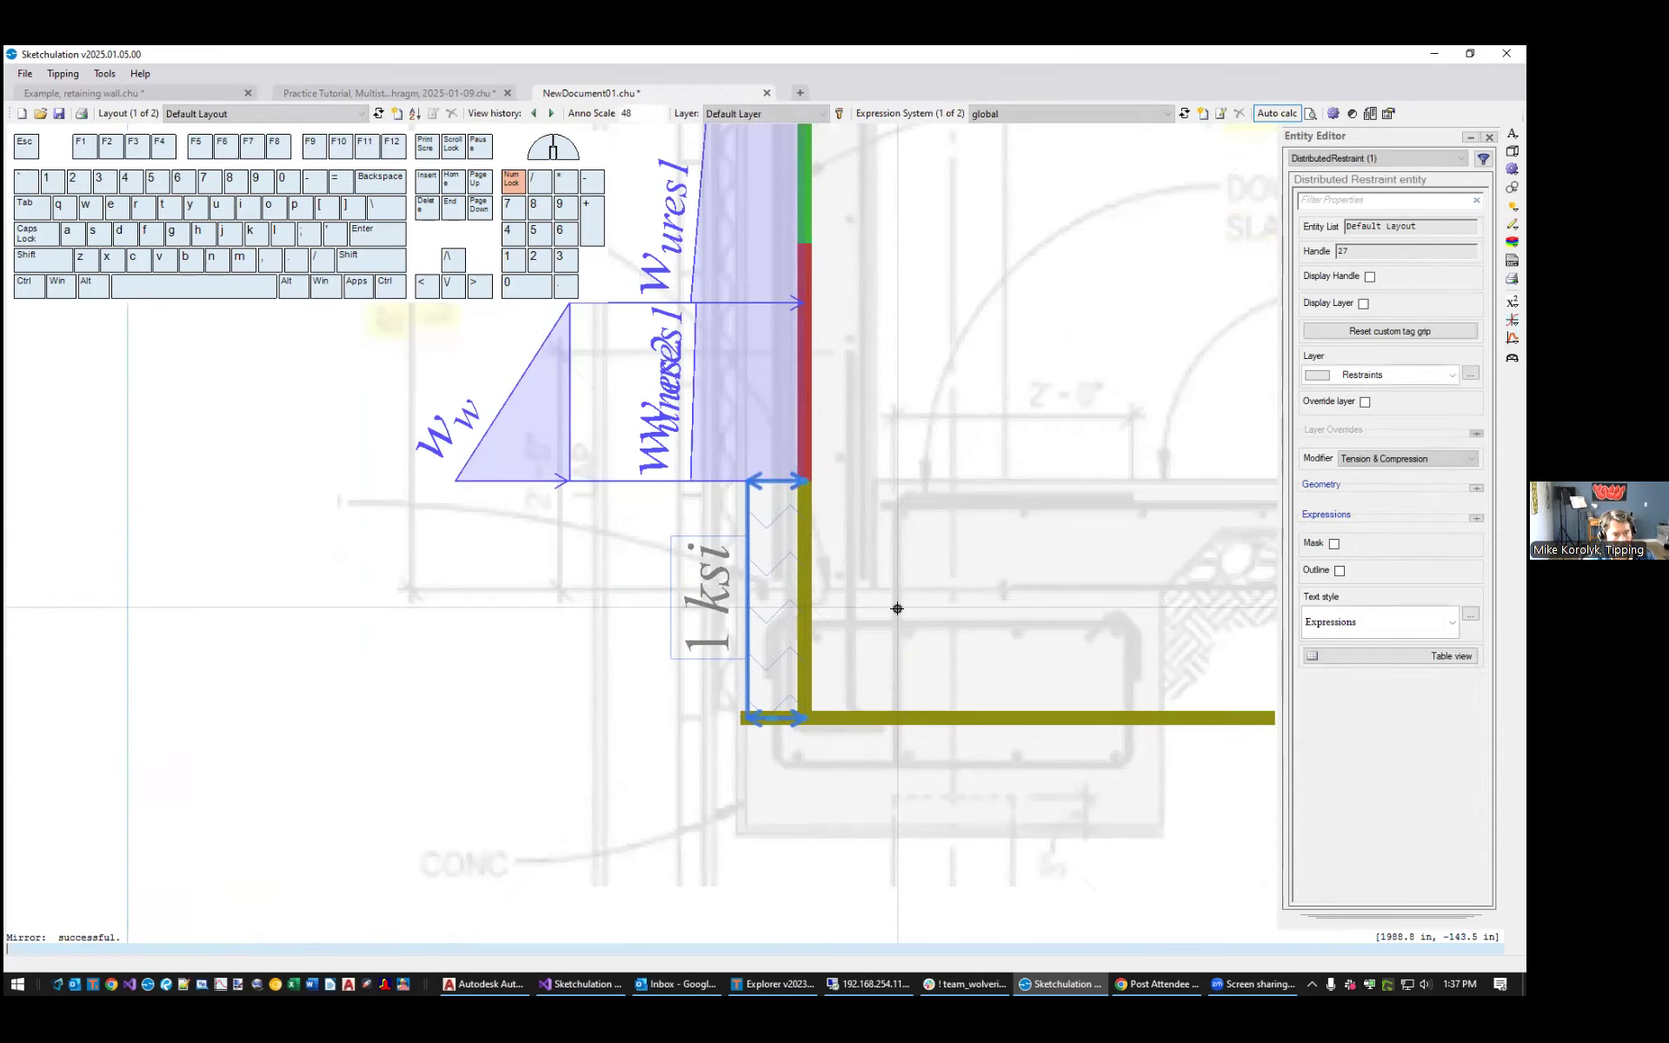
{"action": "key", "text": "Escape"}
Set the angle of the buried stem's distributed restraint to 180°
{"action": "left_click", "coordinate": [747, 544]}
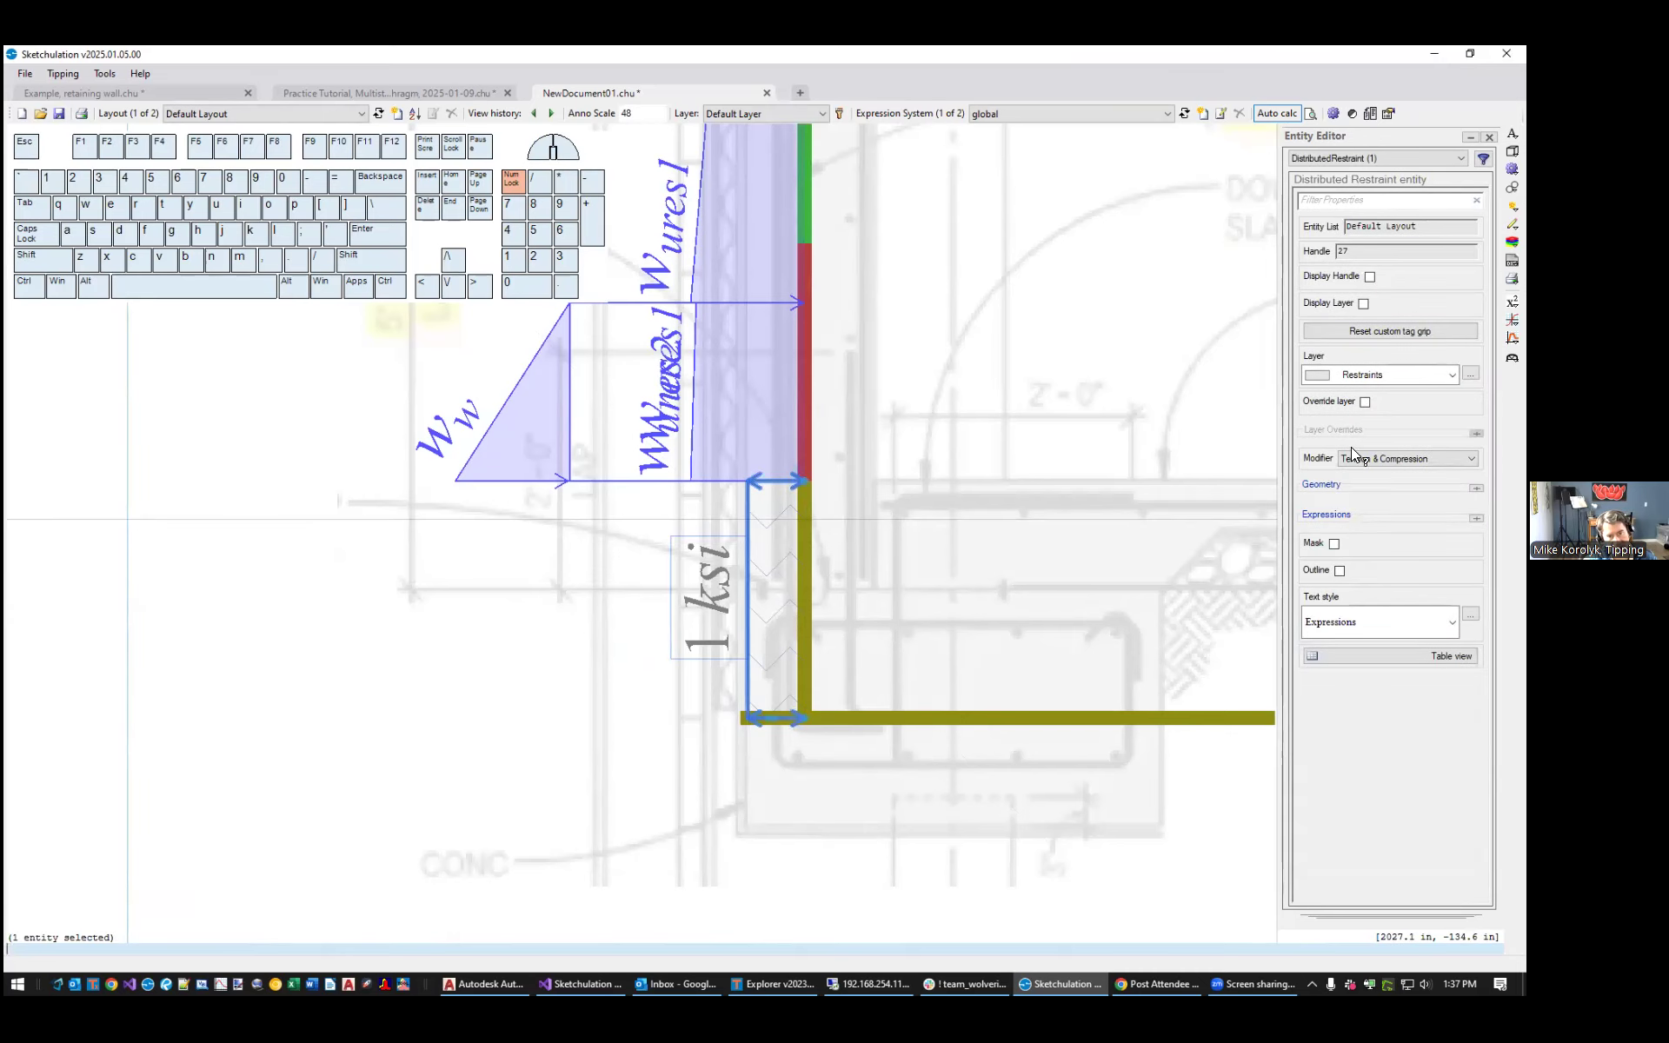
{"action": "left_click", "coordinate": [1476, 488]}
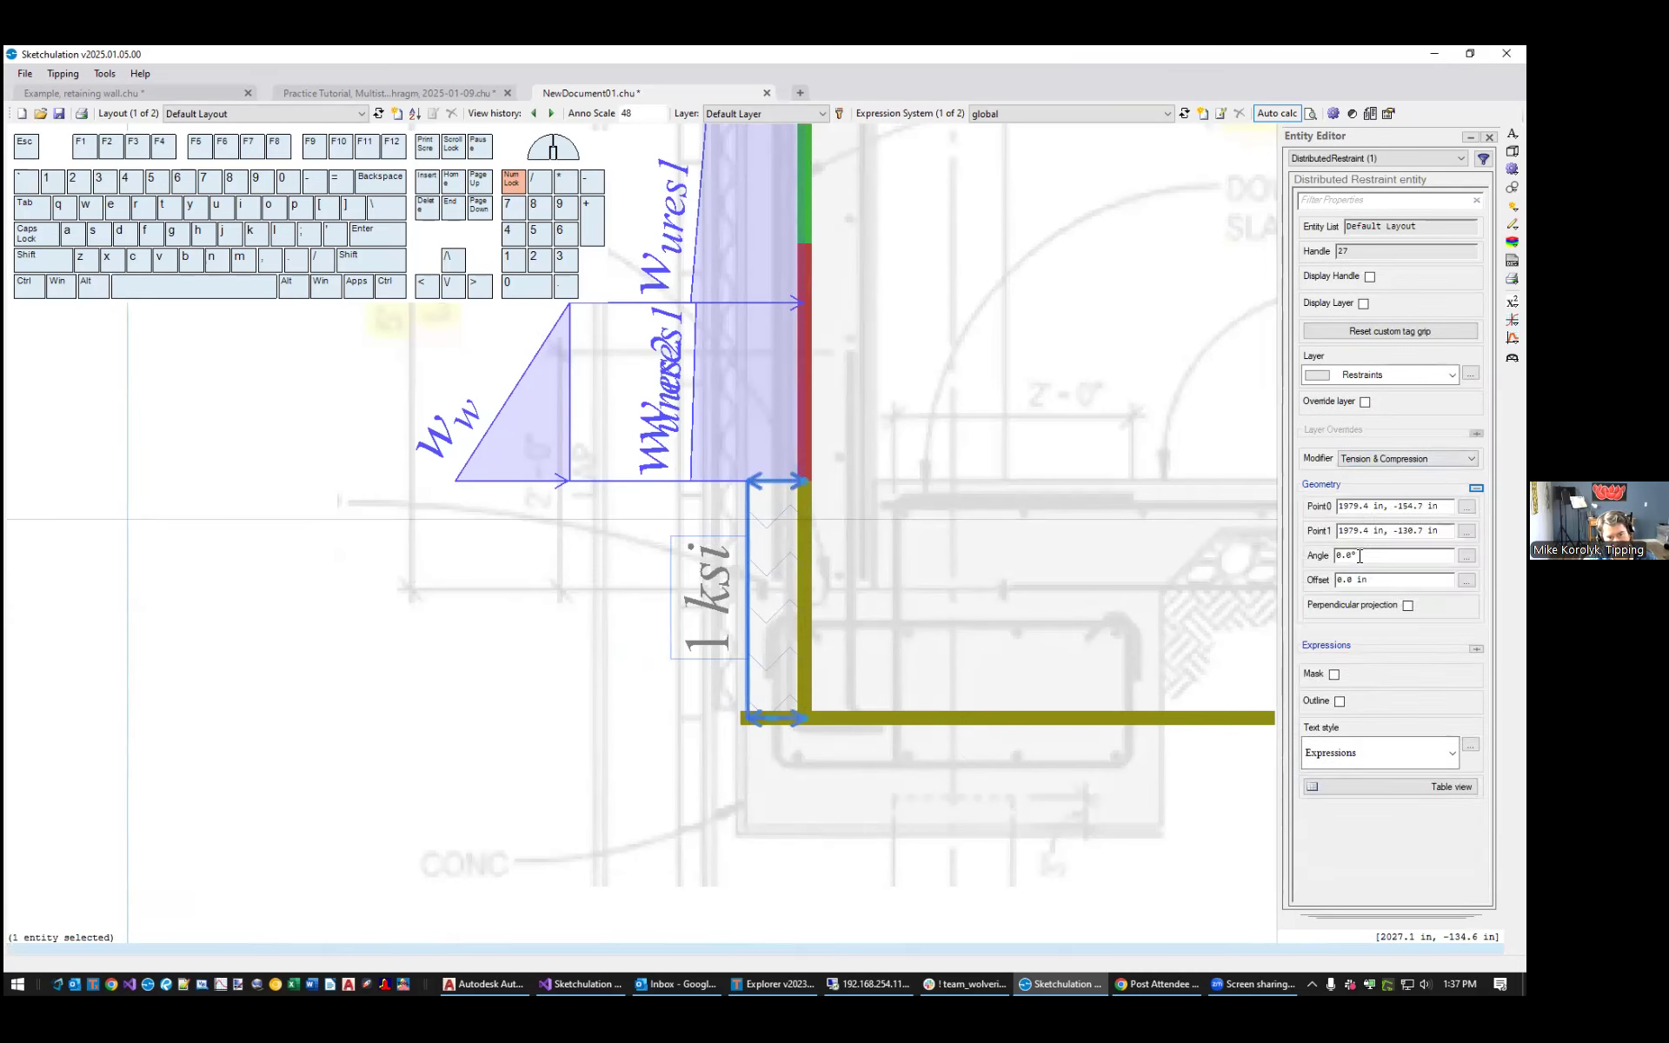
{"action": "type", "text": "180"}
{"action": "key", "text": "Return"}
{"action": "key", "text": "Escape"}
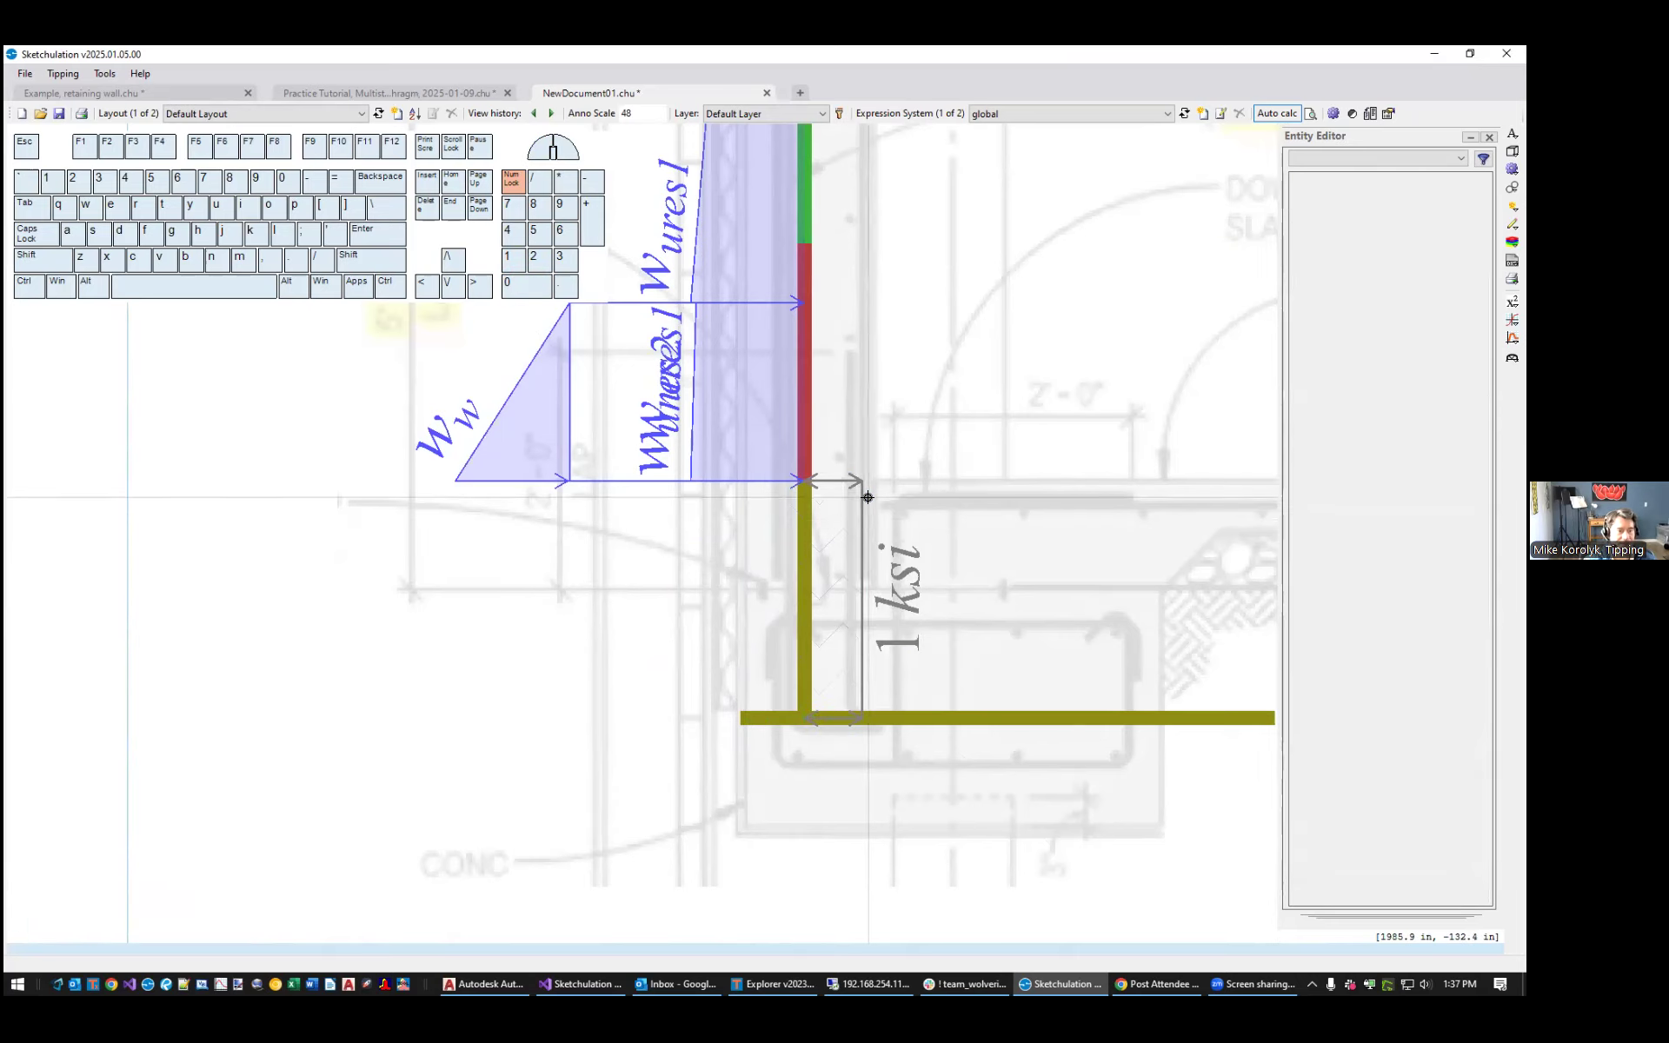
Draw a distributed restraint along the full length of the footing, from its heel end to its toe end
{"action": "scroll", "coordinate": [867, 497], "scroll_direction": "down", "scroll_amount": 1}
{"action": "middle_click_drag", "start_coordinate": [1070, 656], "coordinate": [761, 683]}
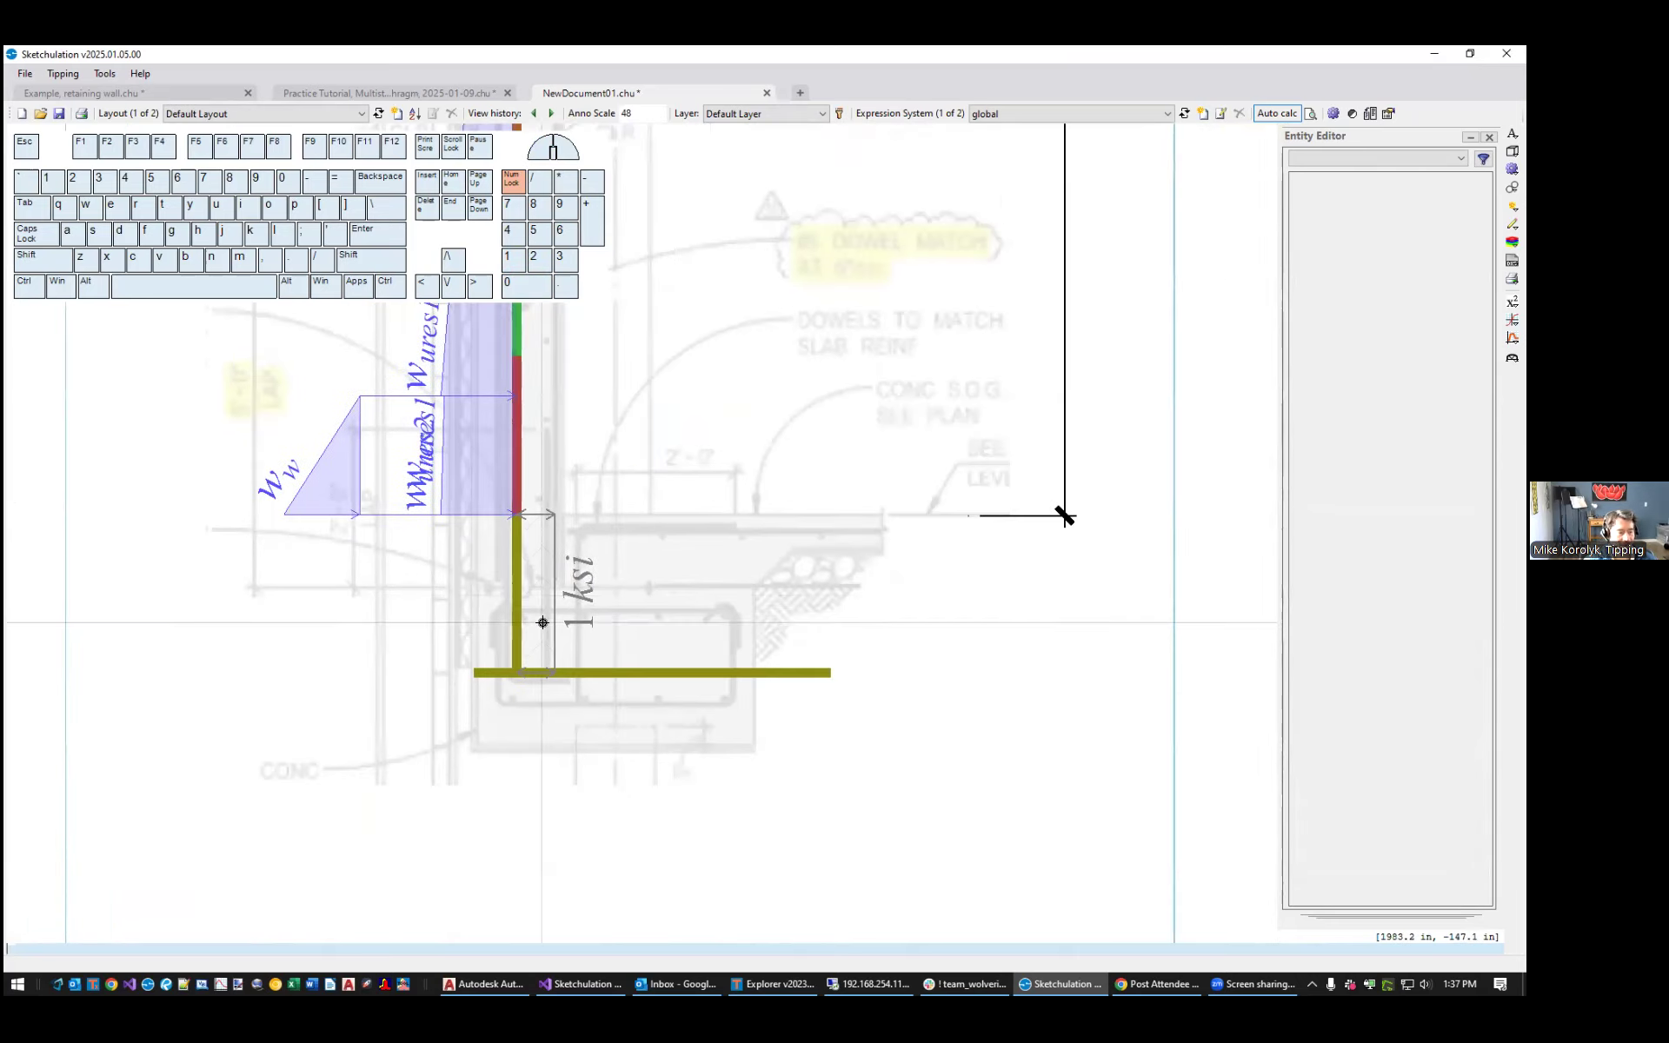
{"action": "type", "text": "dist"}
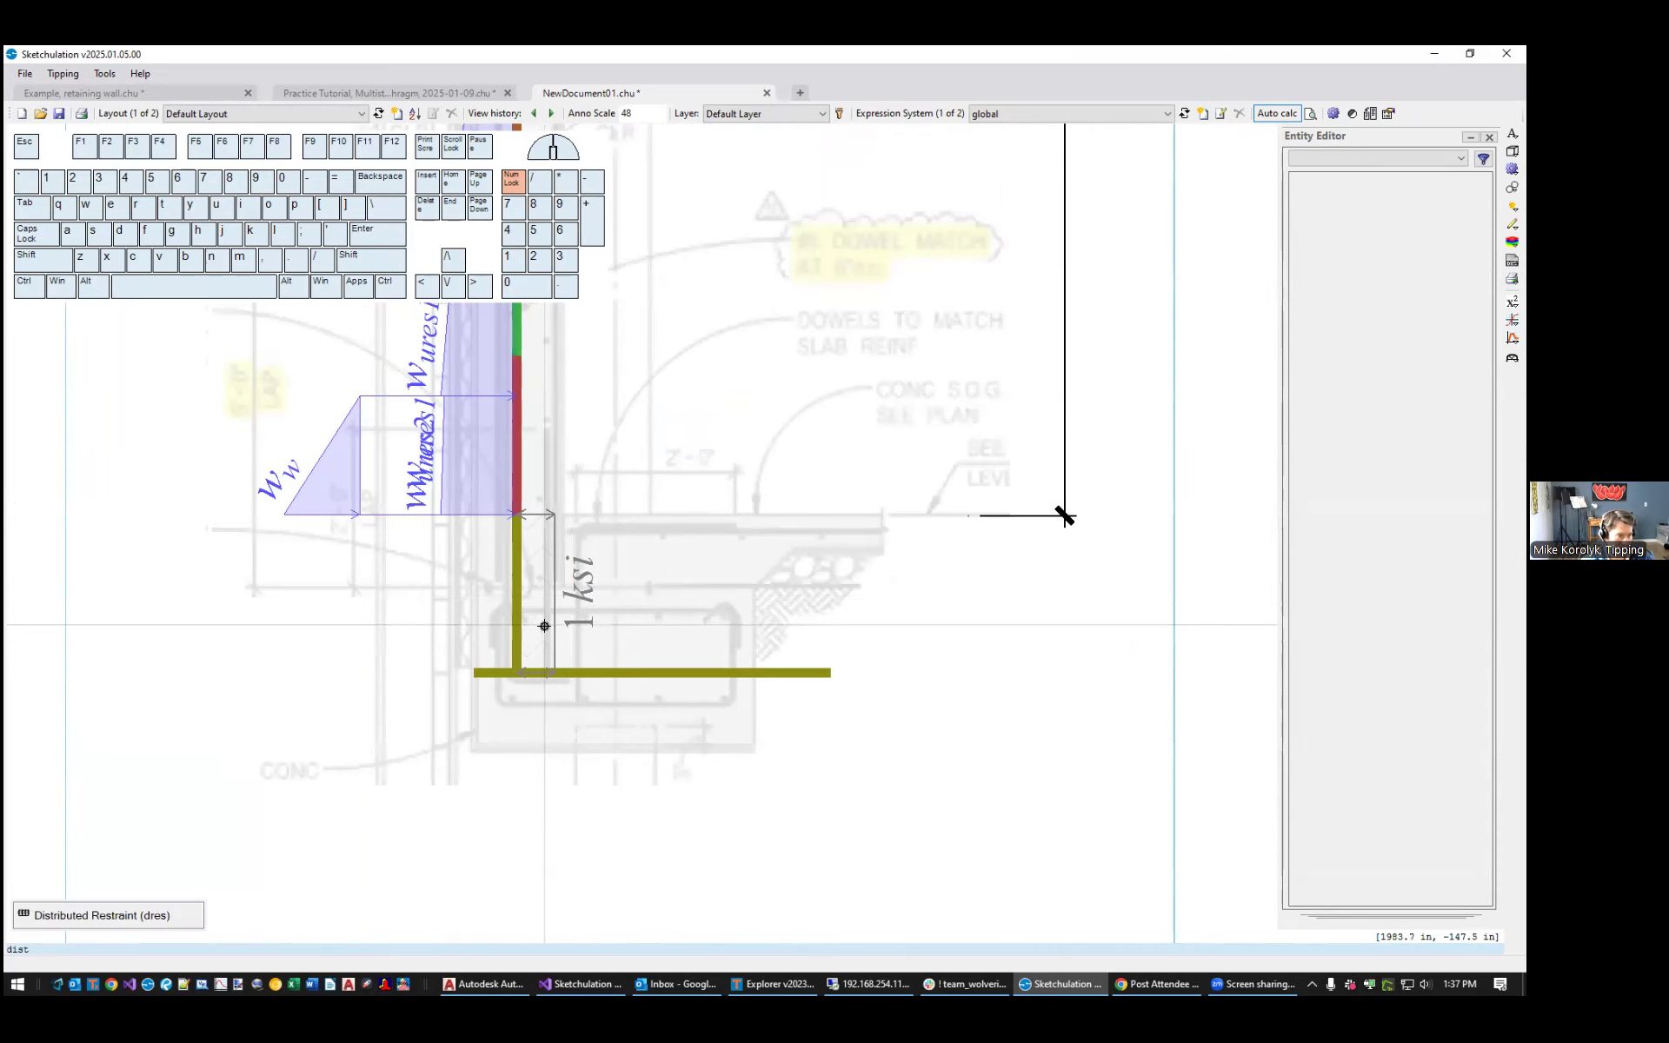
{"action": "key", "text": "Return"}
{"action": "left_click", "coordinate": [483, 666]}
{"action": "left_click", "coordinate": [829, 673]}
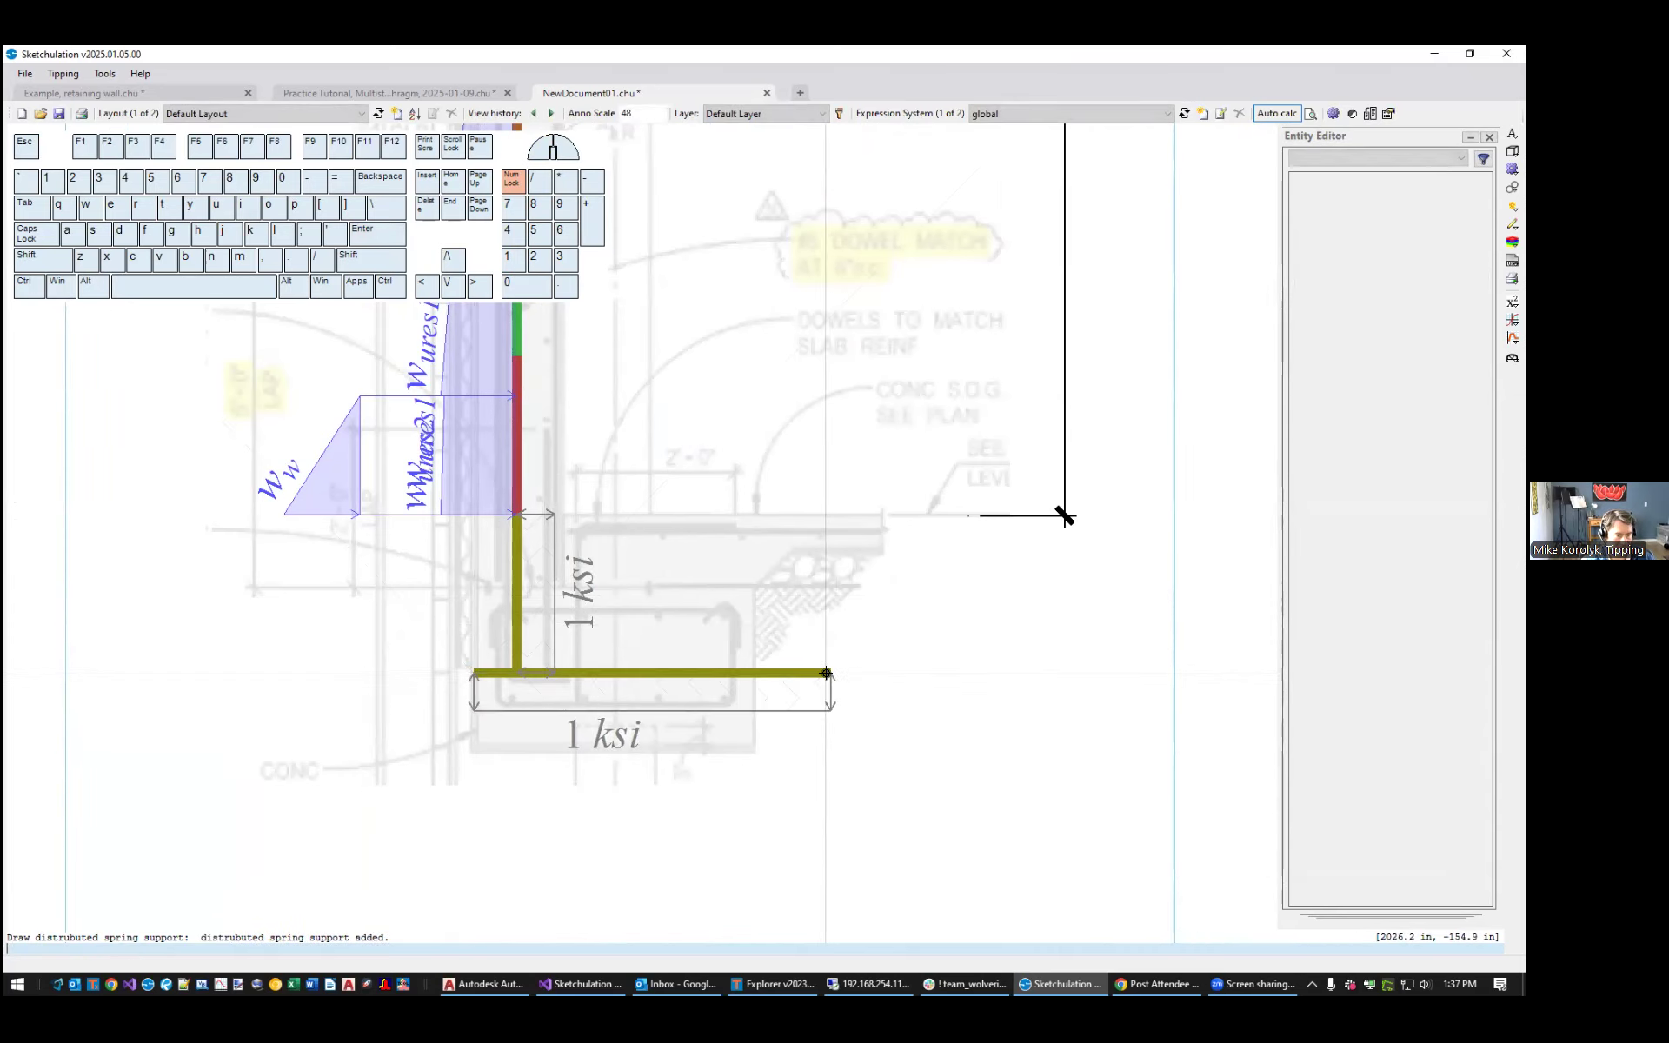
{"action": "scroll", "coordinate": [909, 672], "scroll_direction": "down", "scroll_amount": 5}
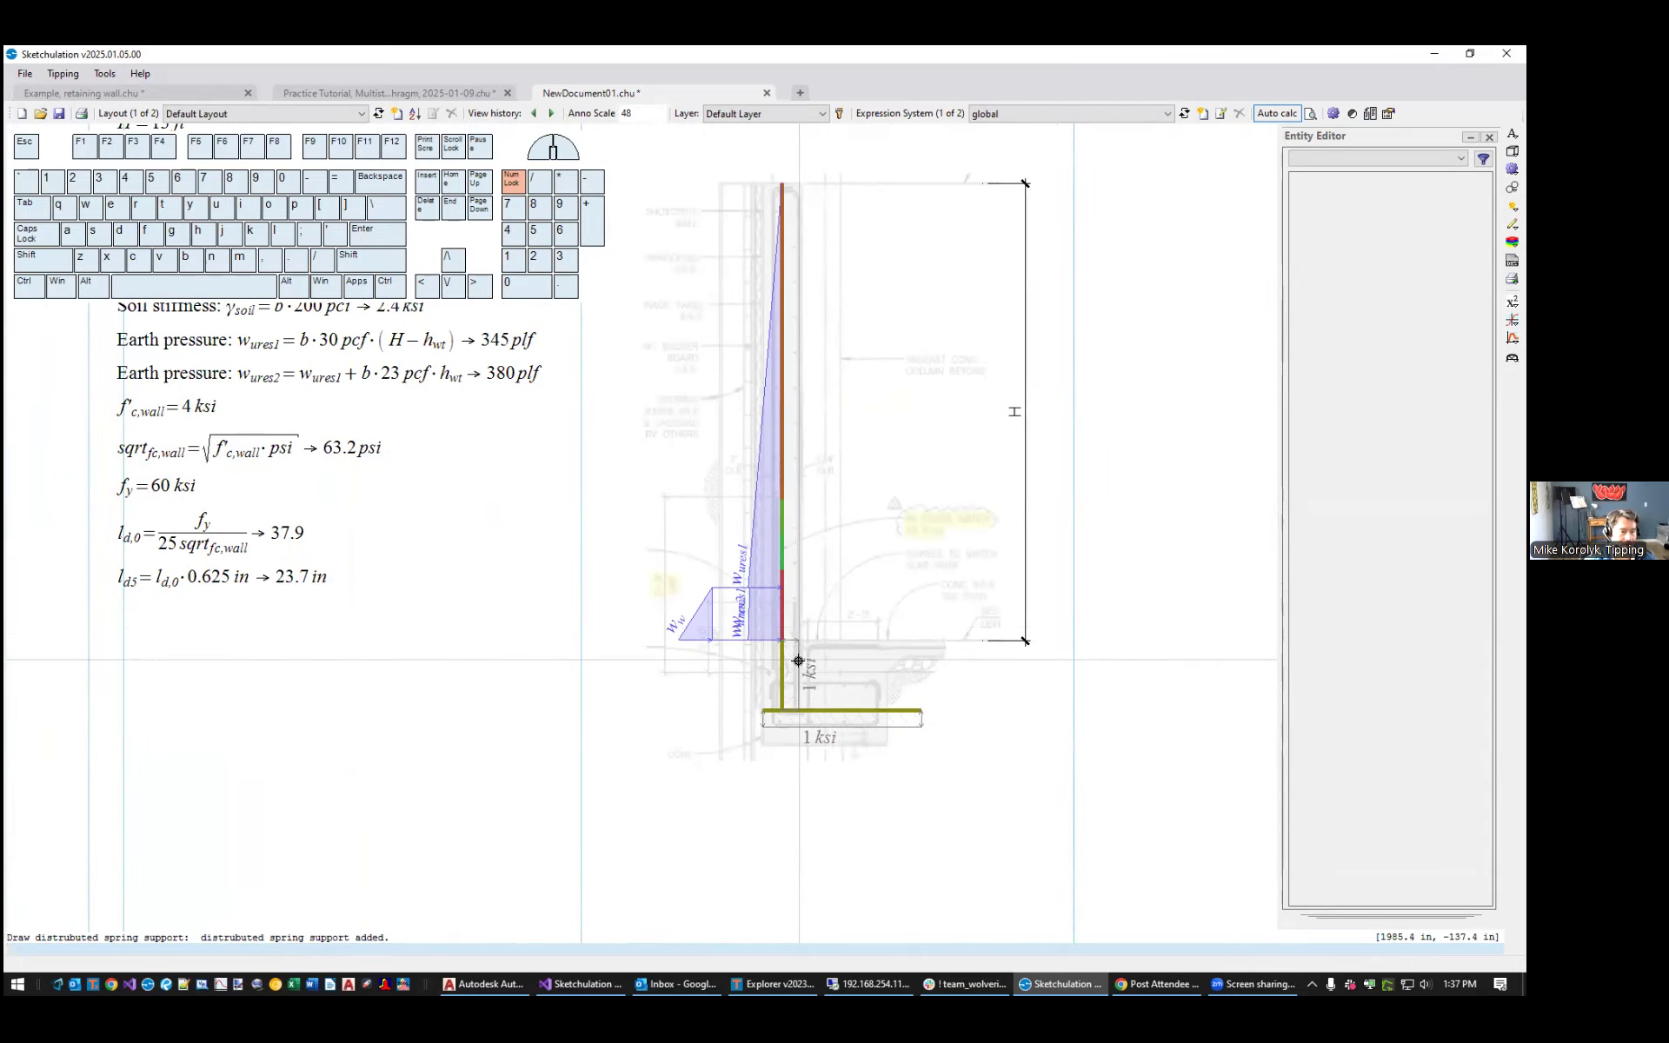
{"action": "scroll", "coordinate": [803, 660], "scroll_direction": "down", "scroll_amount": 3}
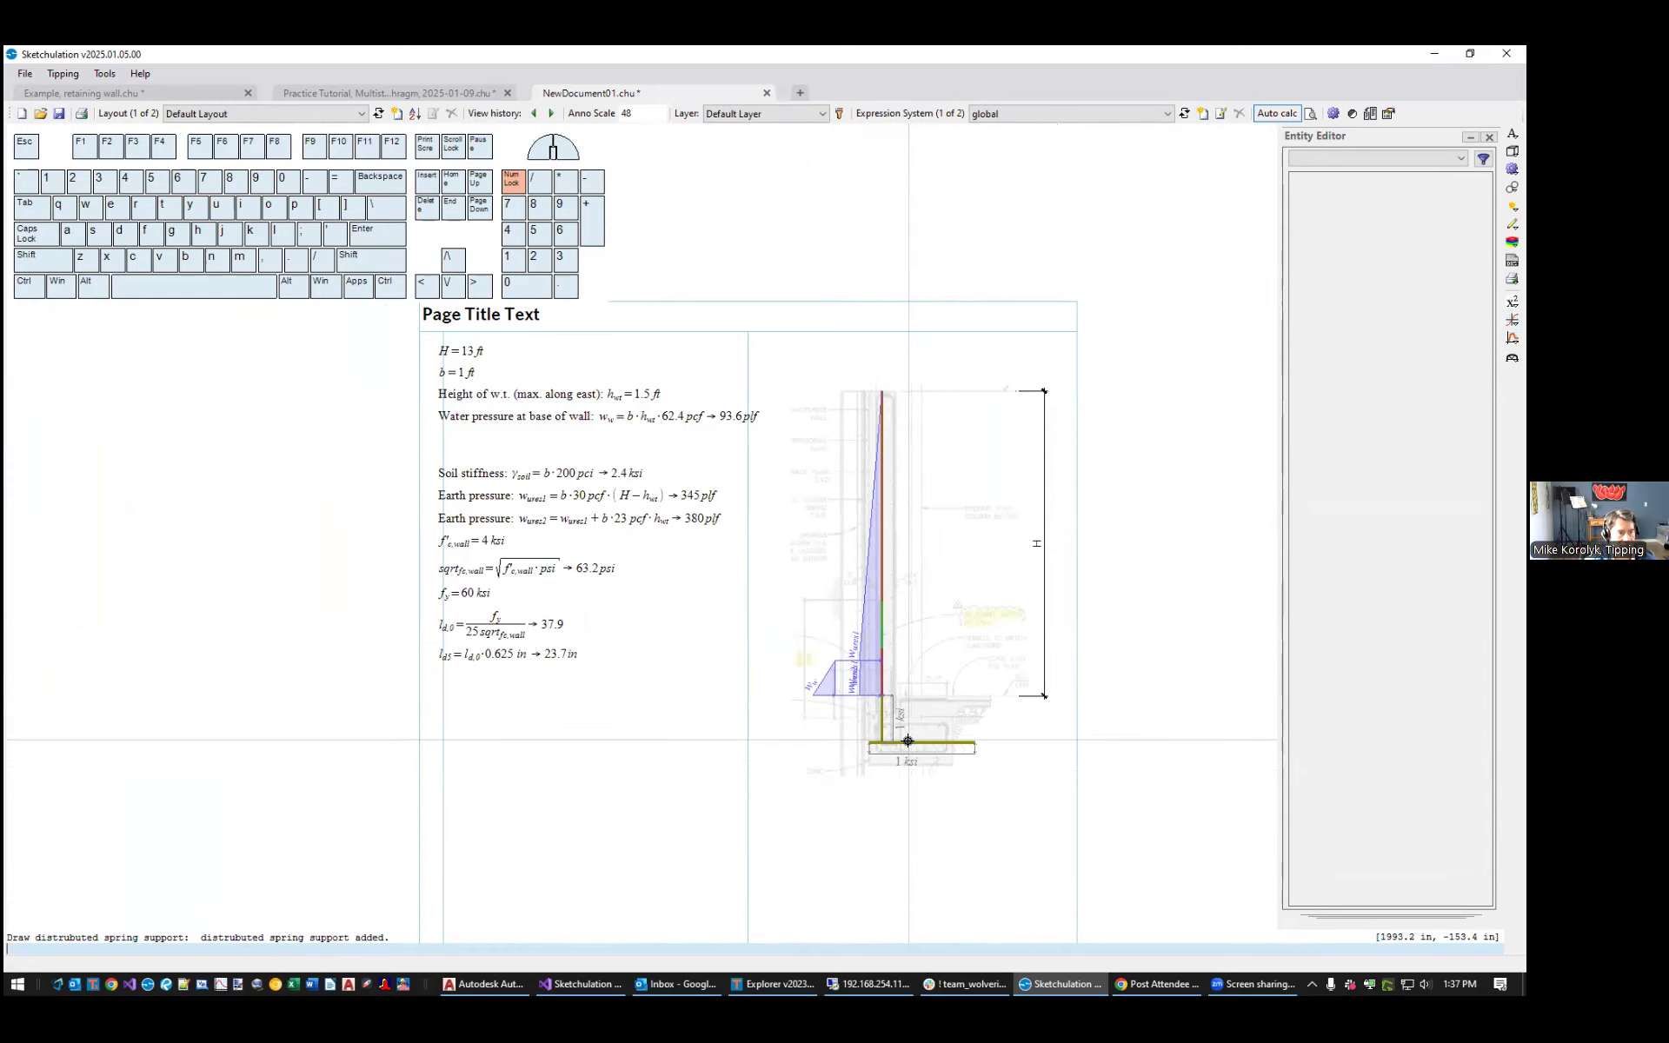
Set the modifier of both the stem and footing distributed restraints to Compression only
{"action": "scroll", "coordinate": [869, 711], "scroll_direction": "up", "scroll_amount": 3}
{"action": "left_click", "coordinate": [868, 711]}
{"action": "scroll", "coordinate": [1099, 682], "scroll_direction": "down", "scroll_amount": 3}
{"action": "scroll", "coordinate": [1098, 681], "scroll_direction": "up", "scroll_amount": 2}
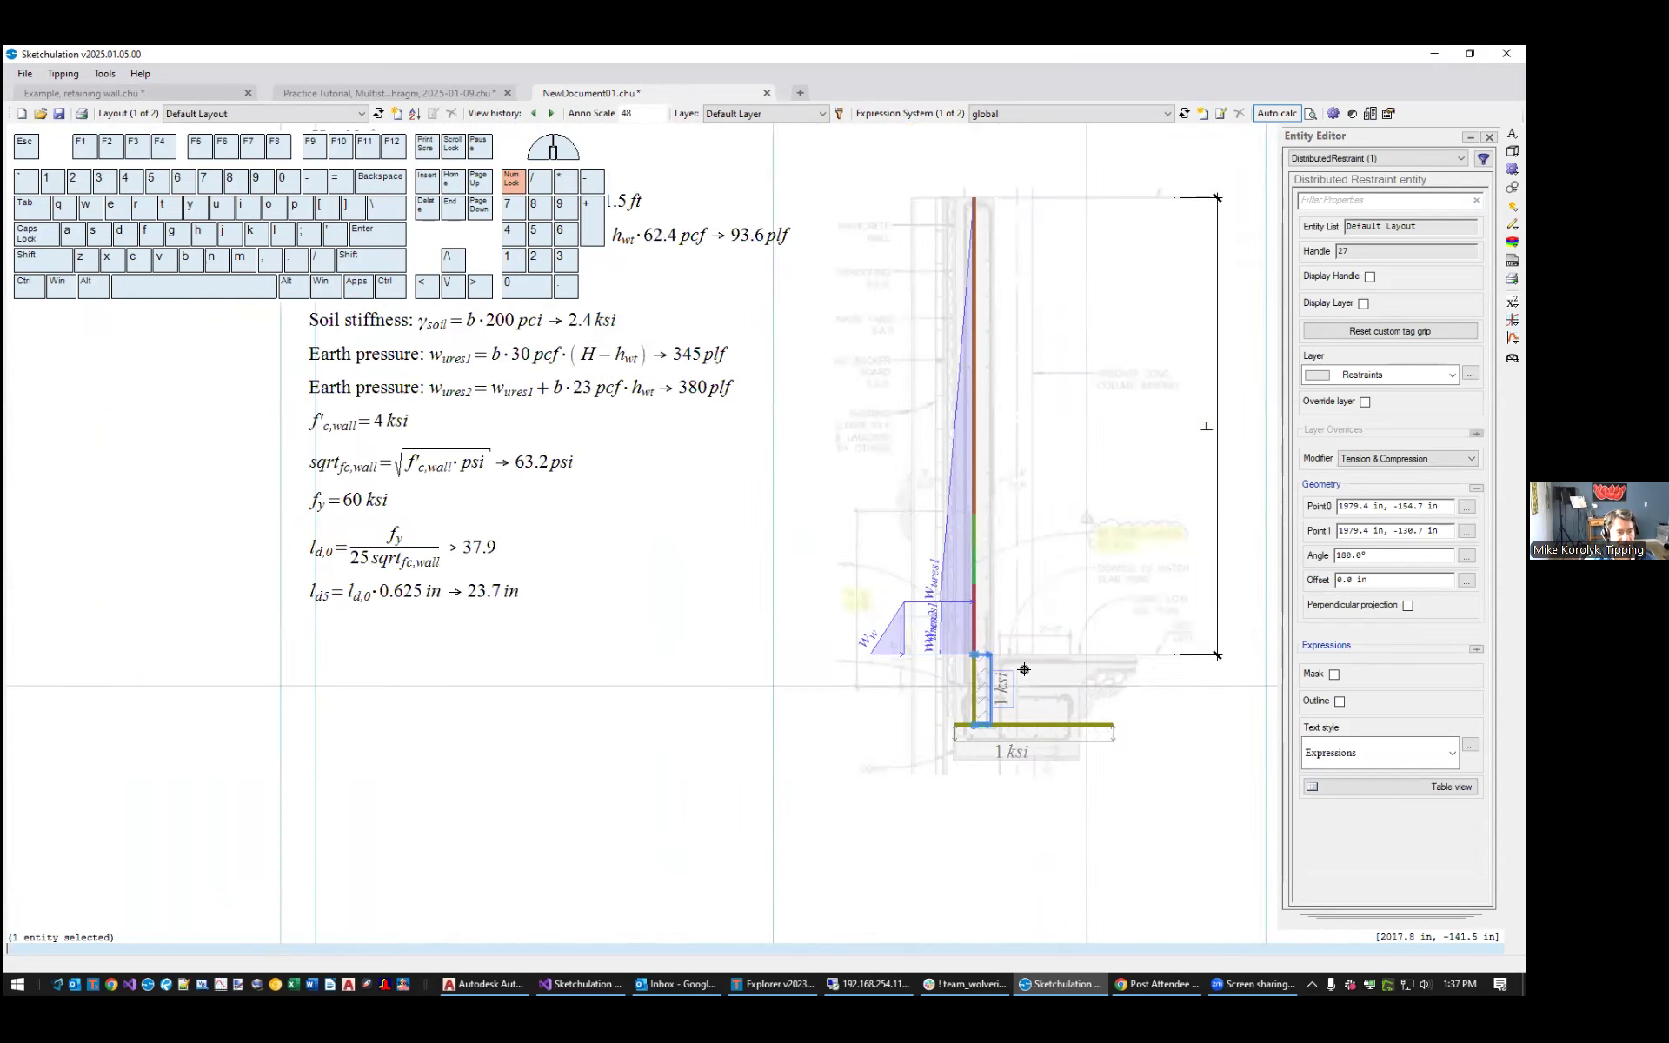
{"action": "middle_click_drag", "start_coordinate": [1072, 672], "coordinate": [1085, 714]}
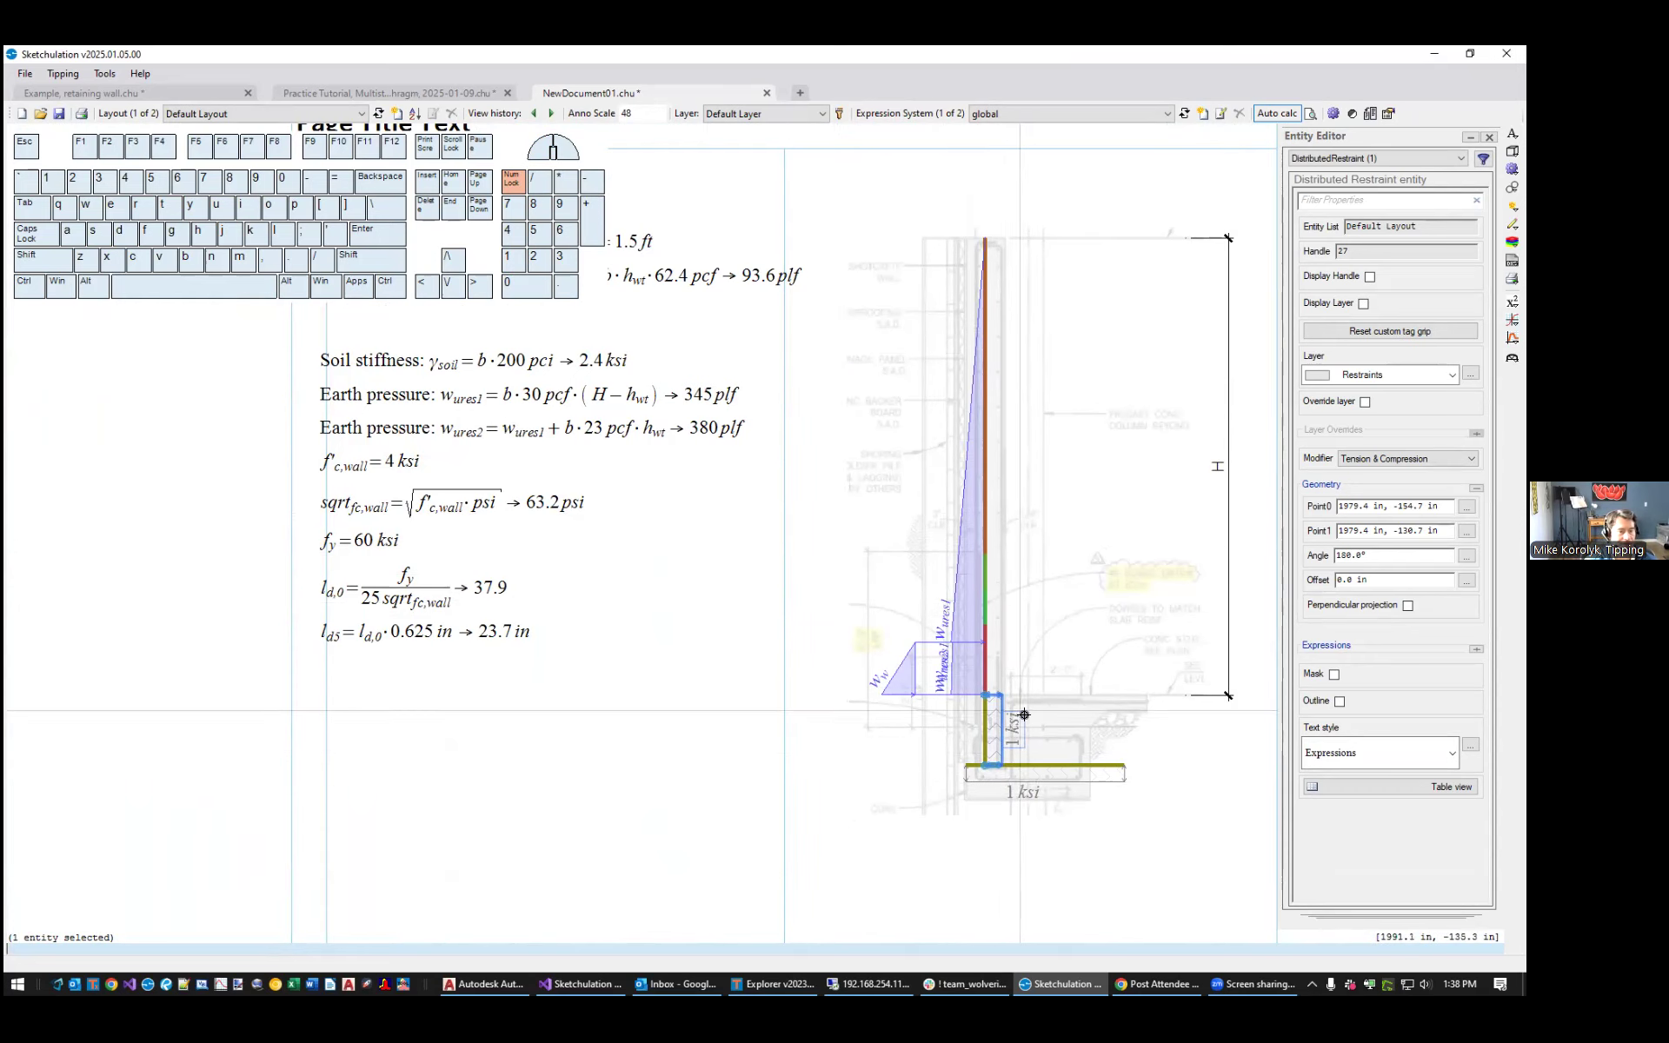
{"action": "left_click", "coordinate": [1028, 776], "text": "shift"}
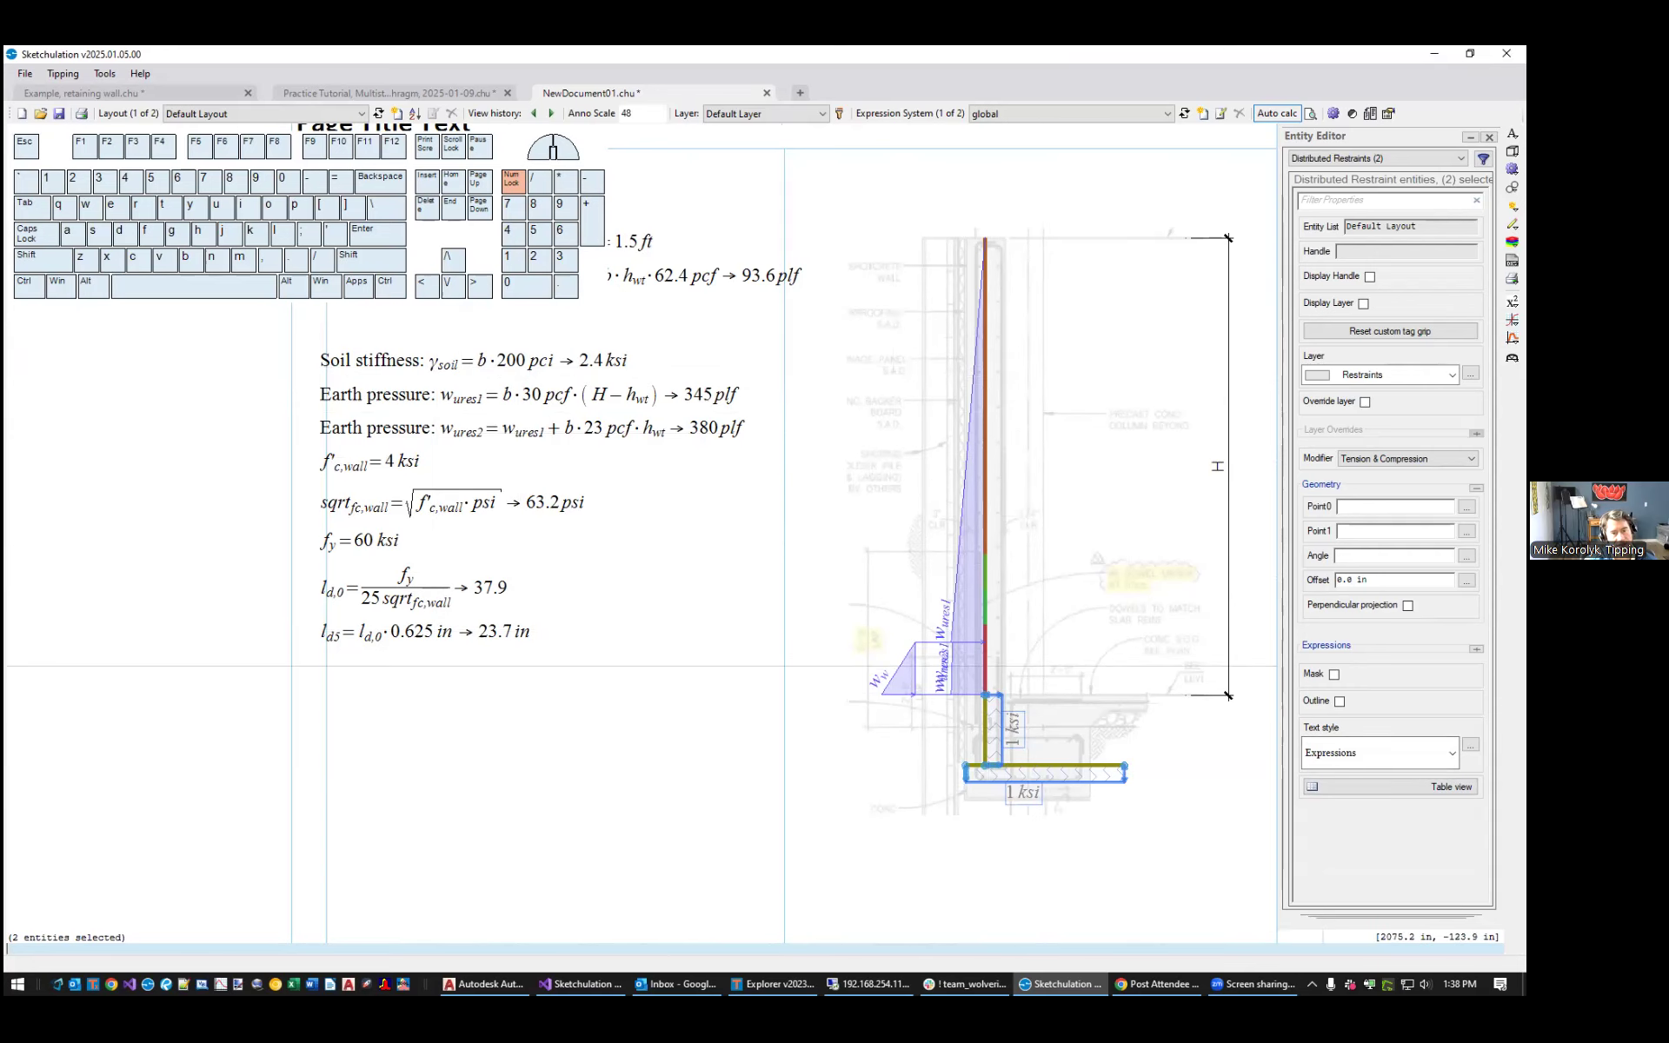
{"action": "left_click", "coordinate": [1388, 483]}
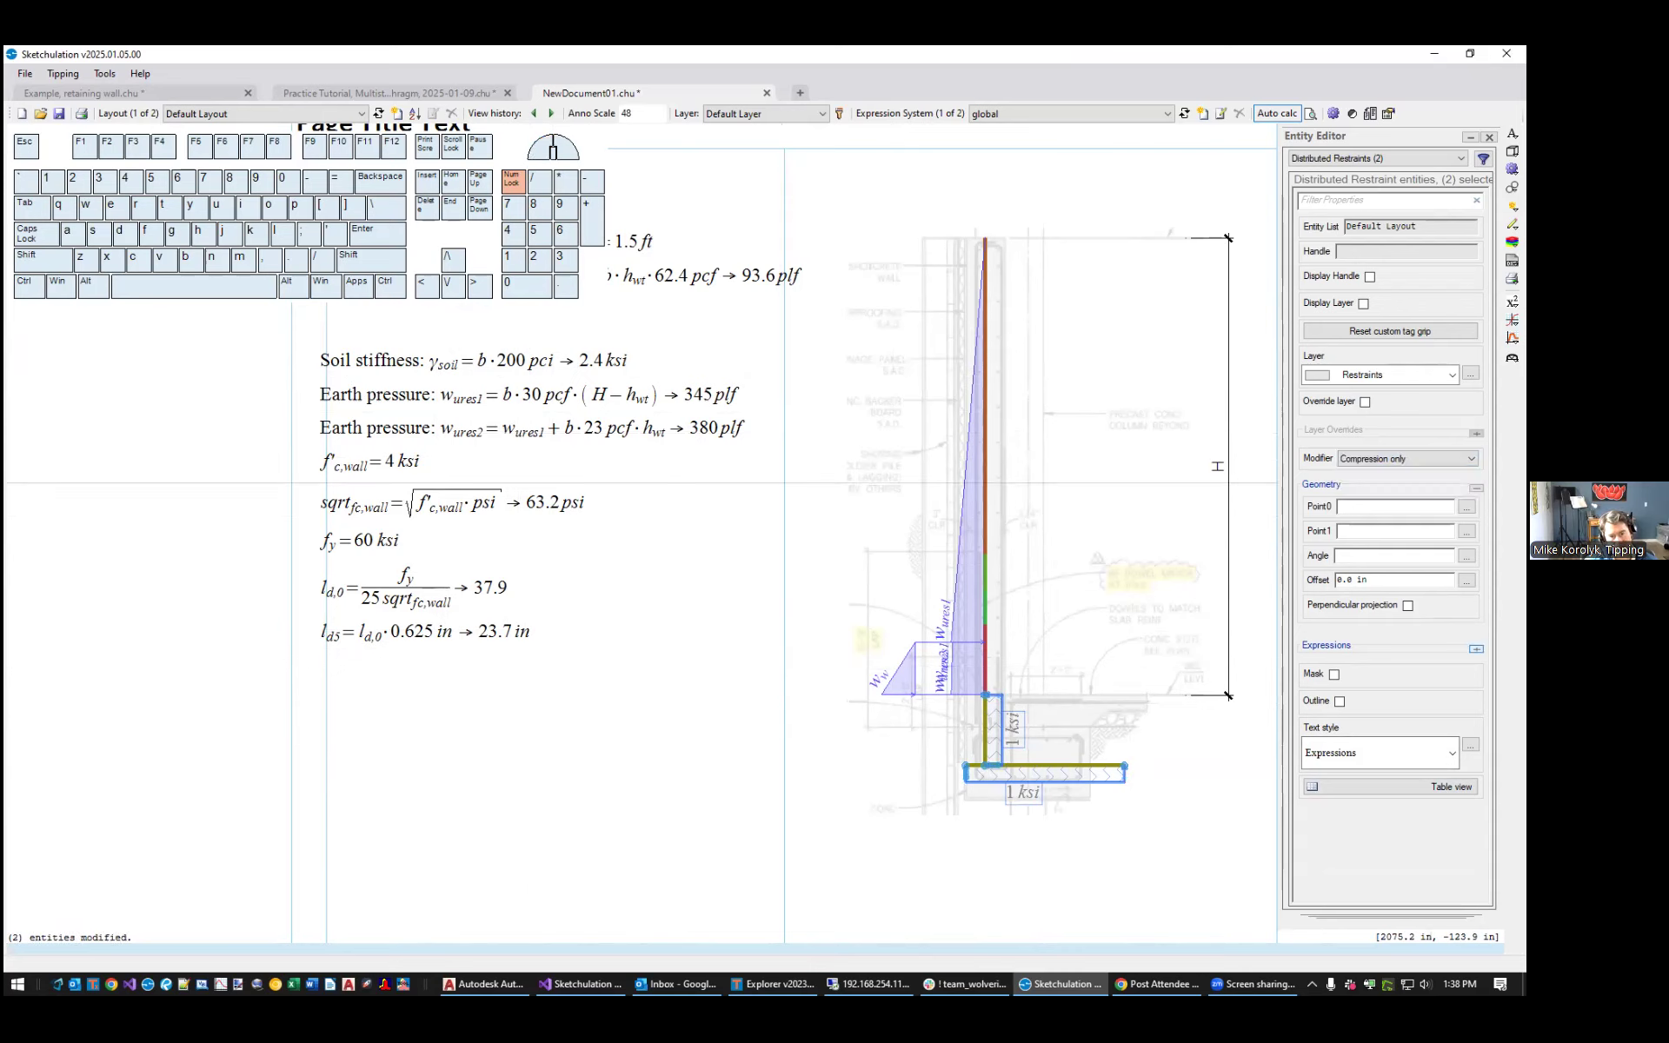
Set the stiffness expression of both distributed restraints to the soil stiffness variable, ~g_soil
{"action": "left_click", "coordinate": [1475, 649]}
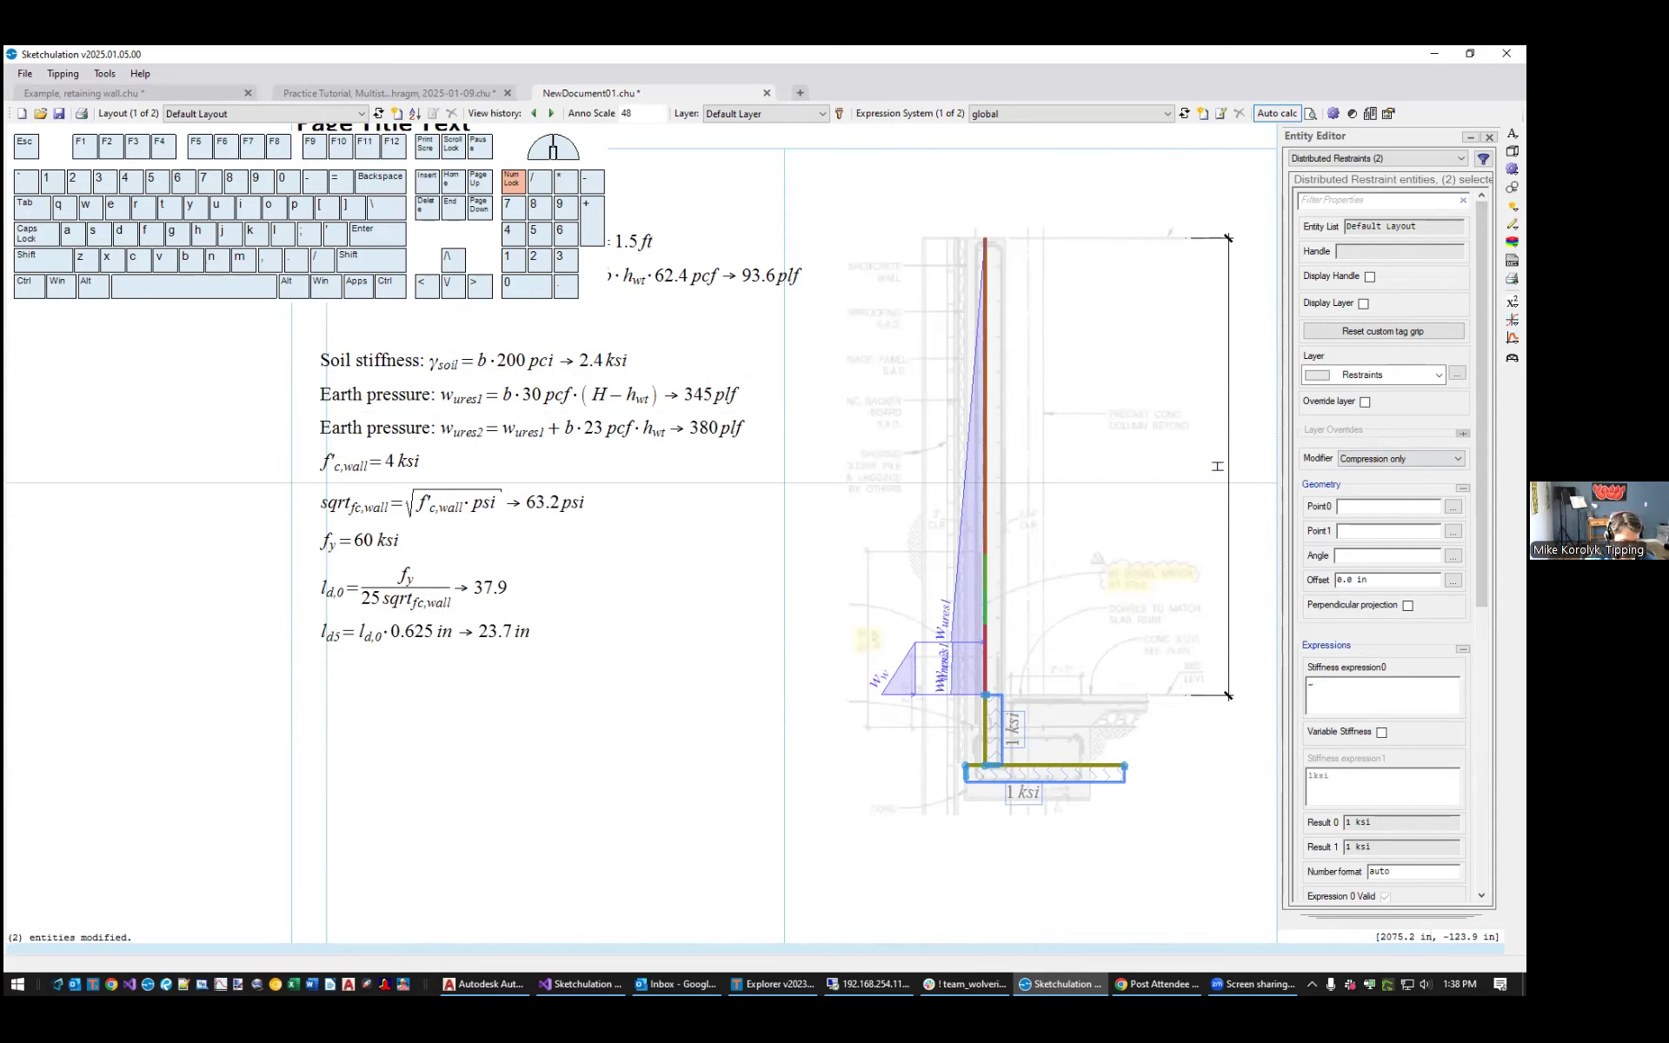
{"action": "type", "text": "~g_"}
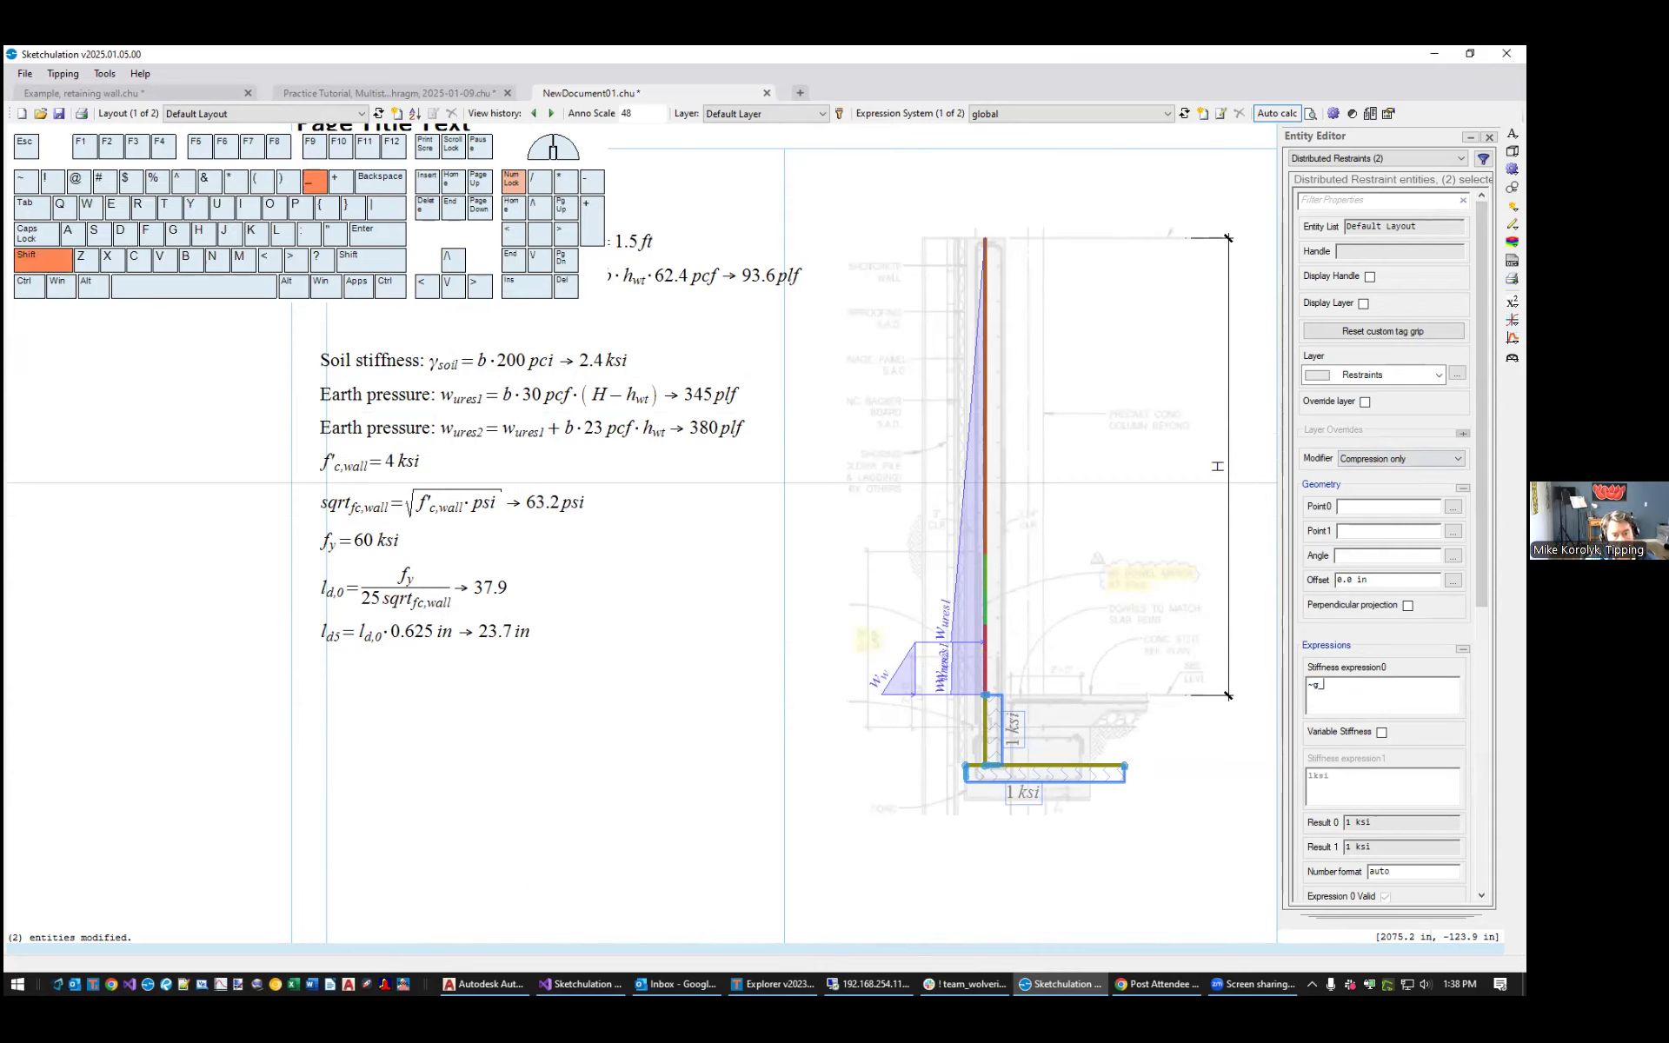
{"action": "type", "text": "soil"}
{"action": "key", "text": "Escape"}
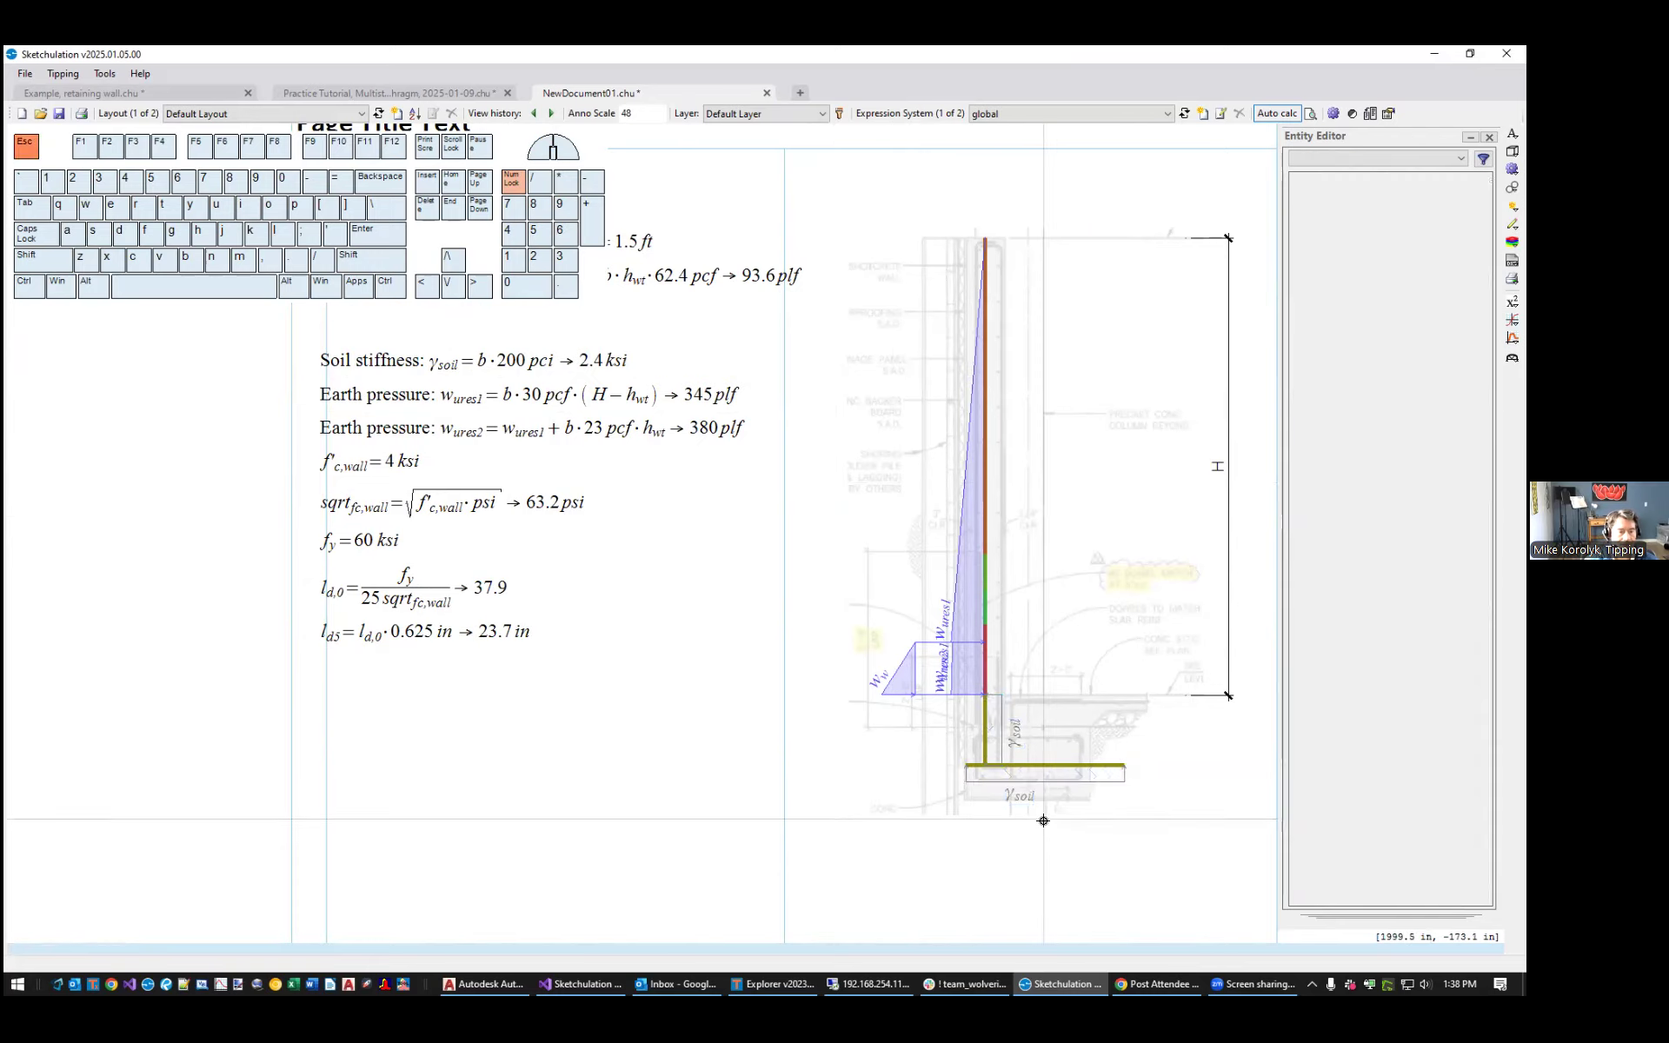
Run the structural analysis of the retaining wall model and show its results
{"action": "middle_click_drag", "start_coordinate": [1044, 819], "coordinate": [810, 817]}
{"action": "scroll", "coordinate": [812, 816], "scroll_direction": "down", "scroll_amount": 2}
{"action": "scroll", "coordinate": [827, 807], "scroll_direction": "up", "scroll_amount": 2}
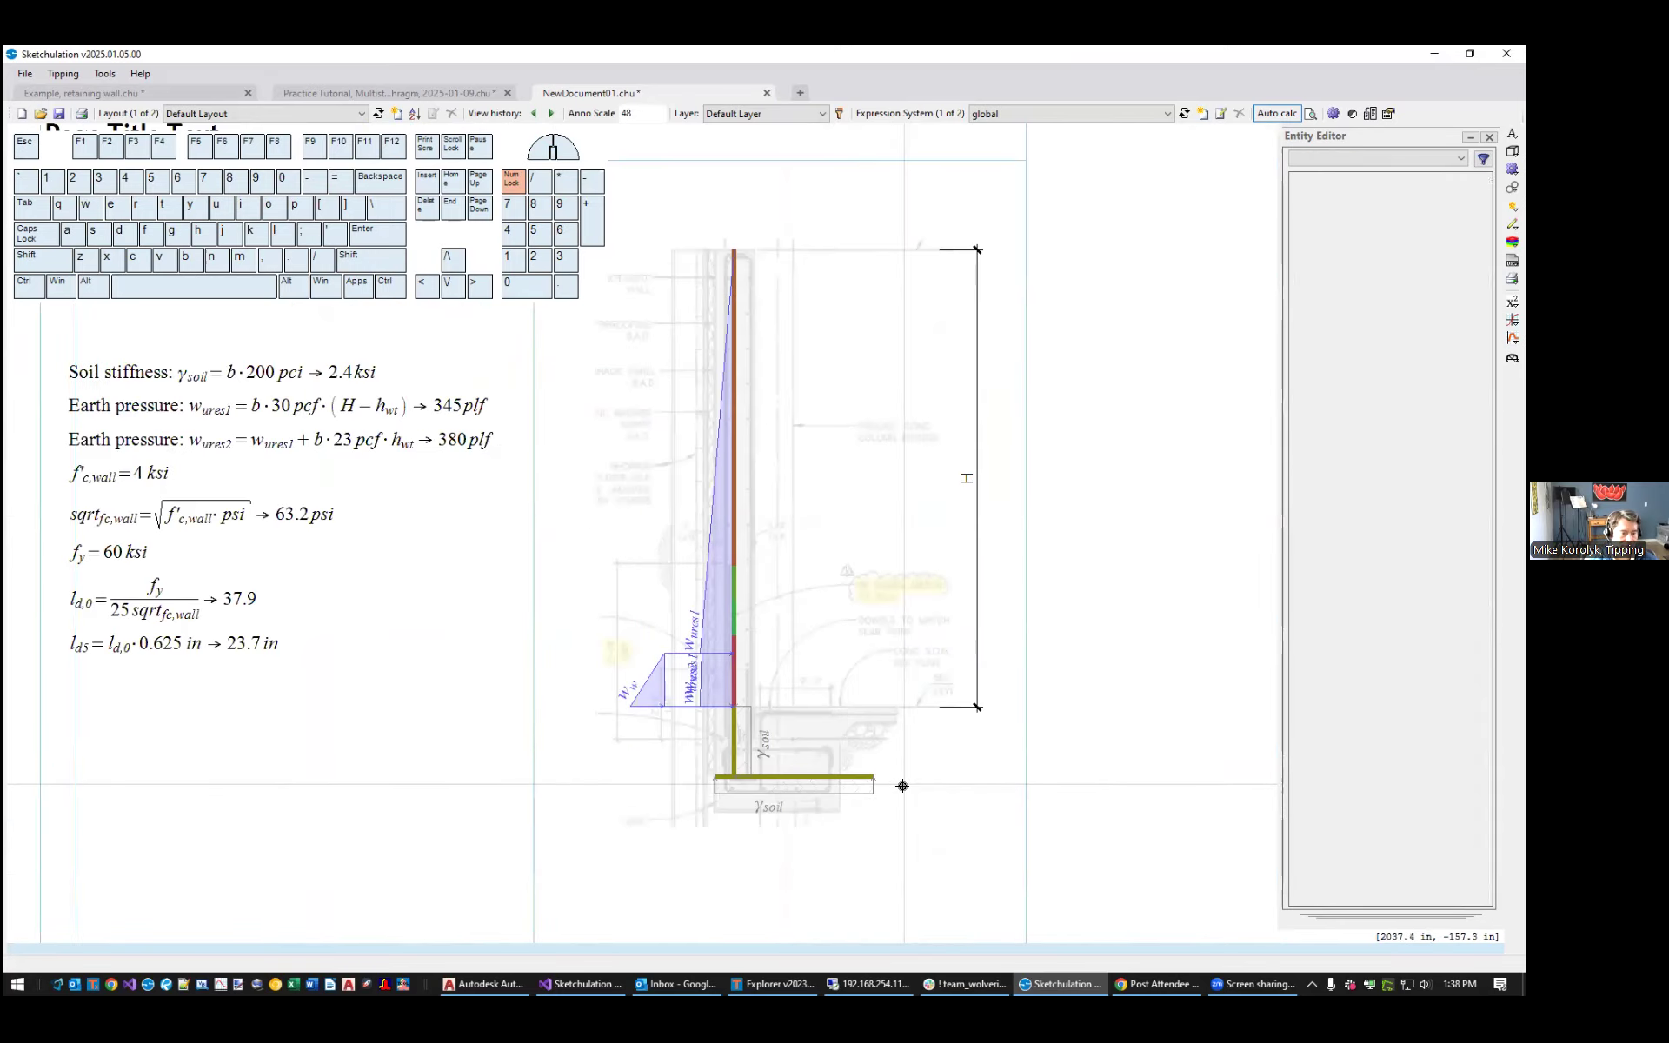
{"action": "scroll", "coordinate": [921, 784], "scroll_direction": "down", "scroll_amount": 2}
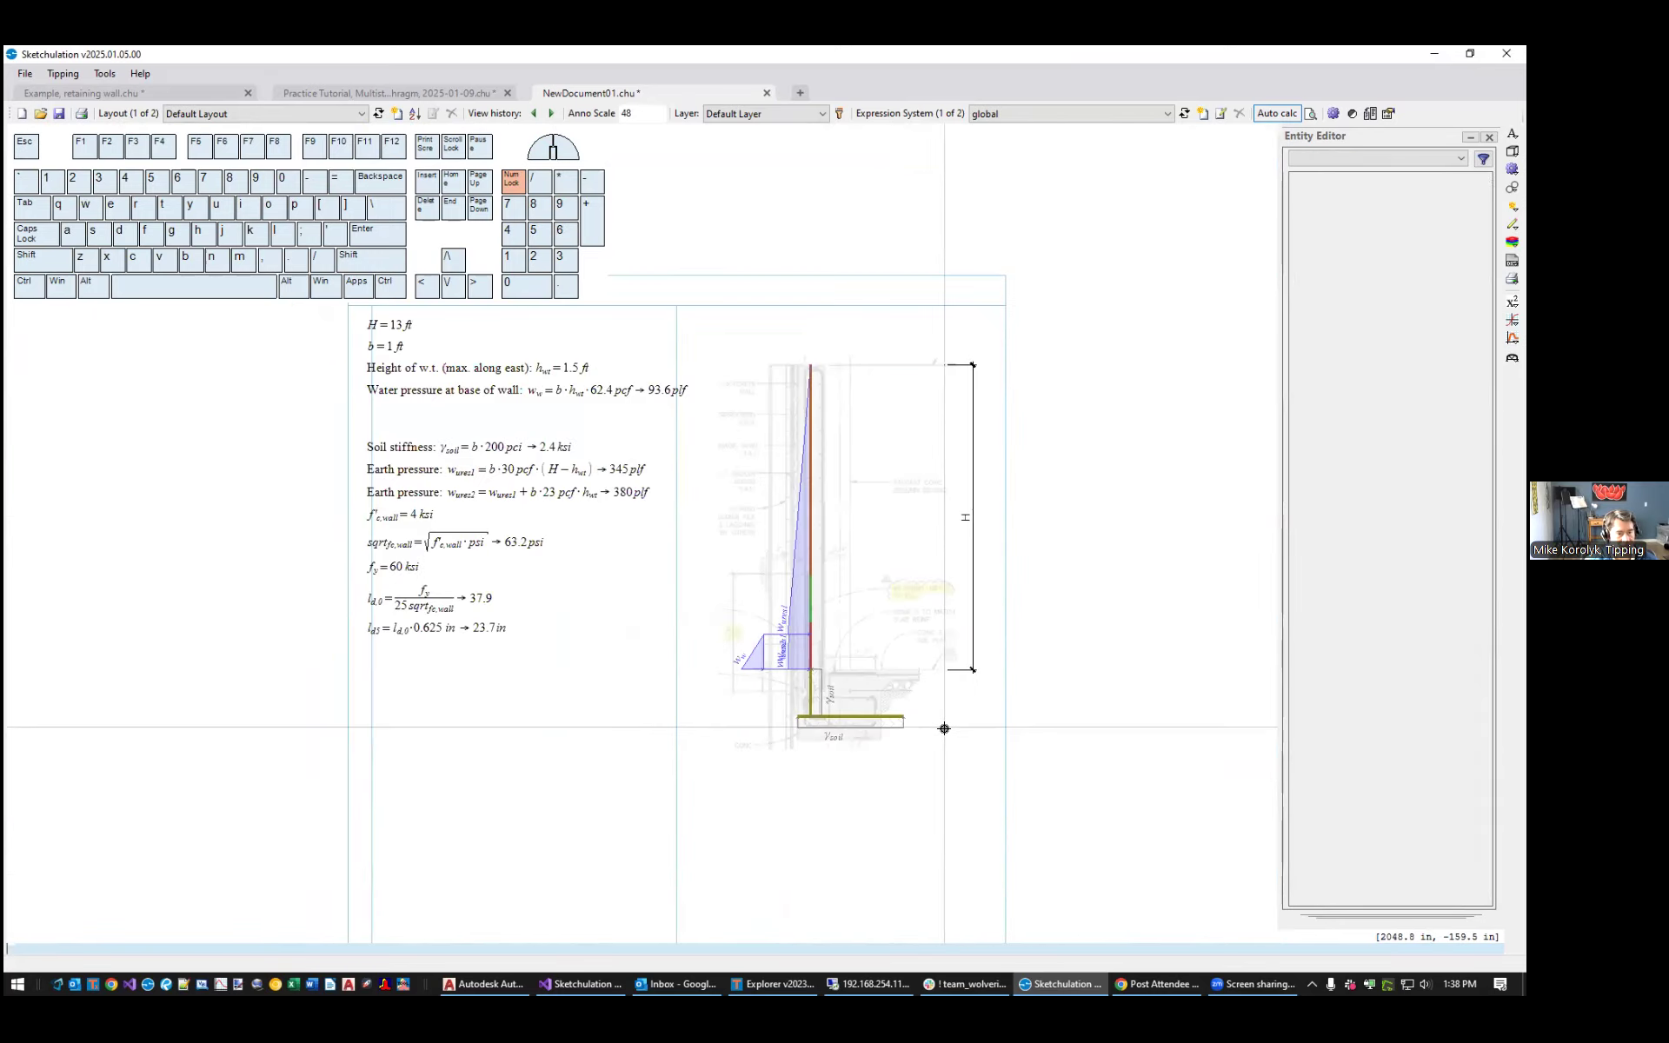
{"action": "middle_click_drag", "start_coordinate": [943, 727], "coordinate": [948, 754]}
{"action": "key", "text": "F5"}
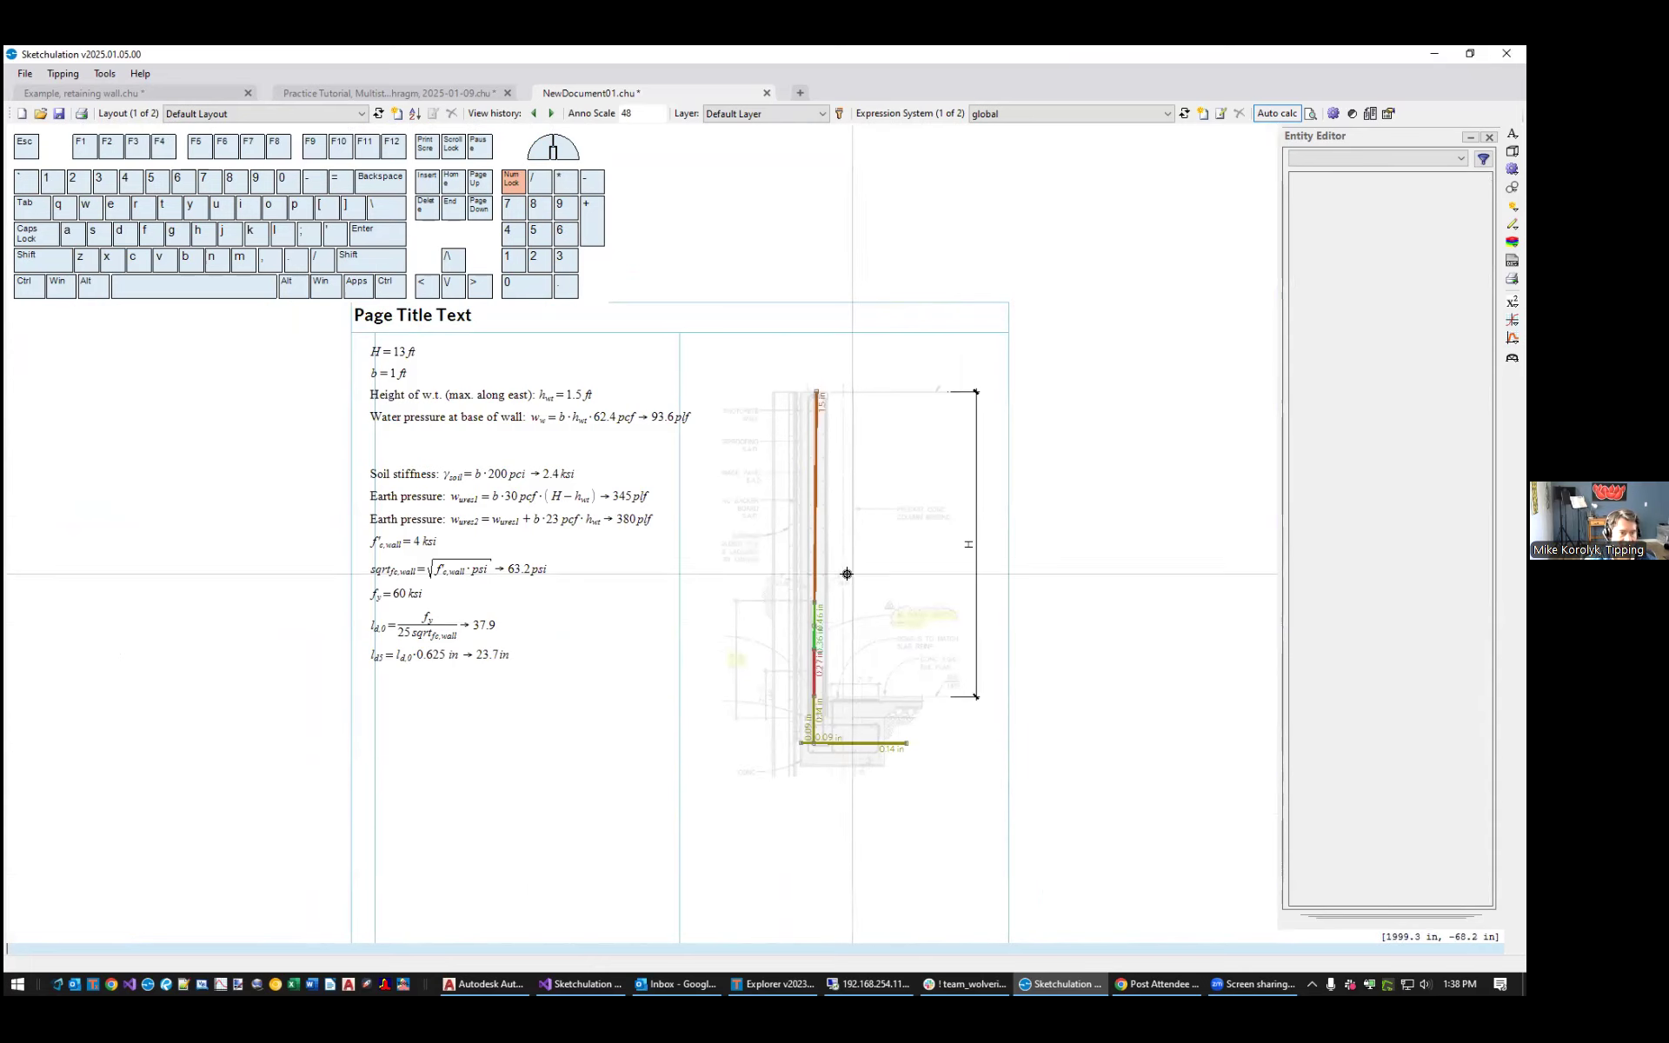
Open the structural analysis options and plot the Moment response on the wall and footing frame elements
{"action": "type", "text": "op"}
{"action": "key", "text": "Return"}
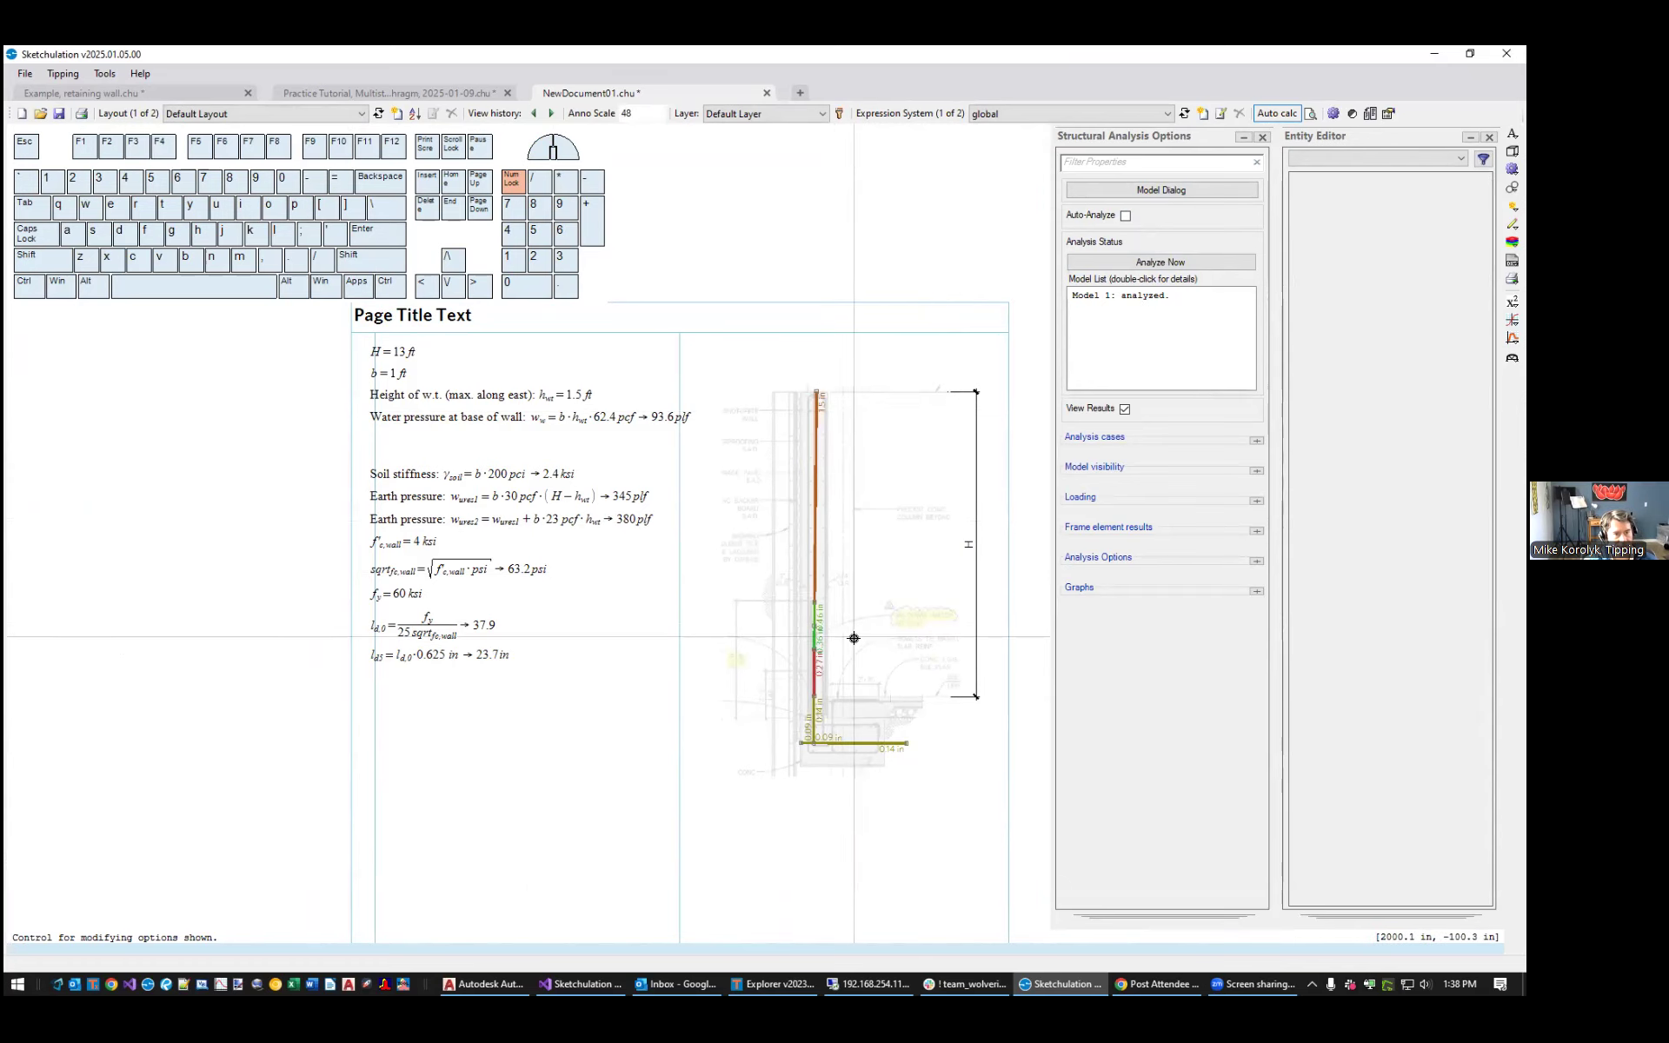
{"action": "scroll", "coordinate": [854, 638], "scroll_direction": "up", "scroll_amount": 5}
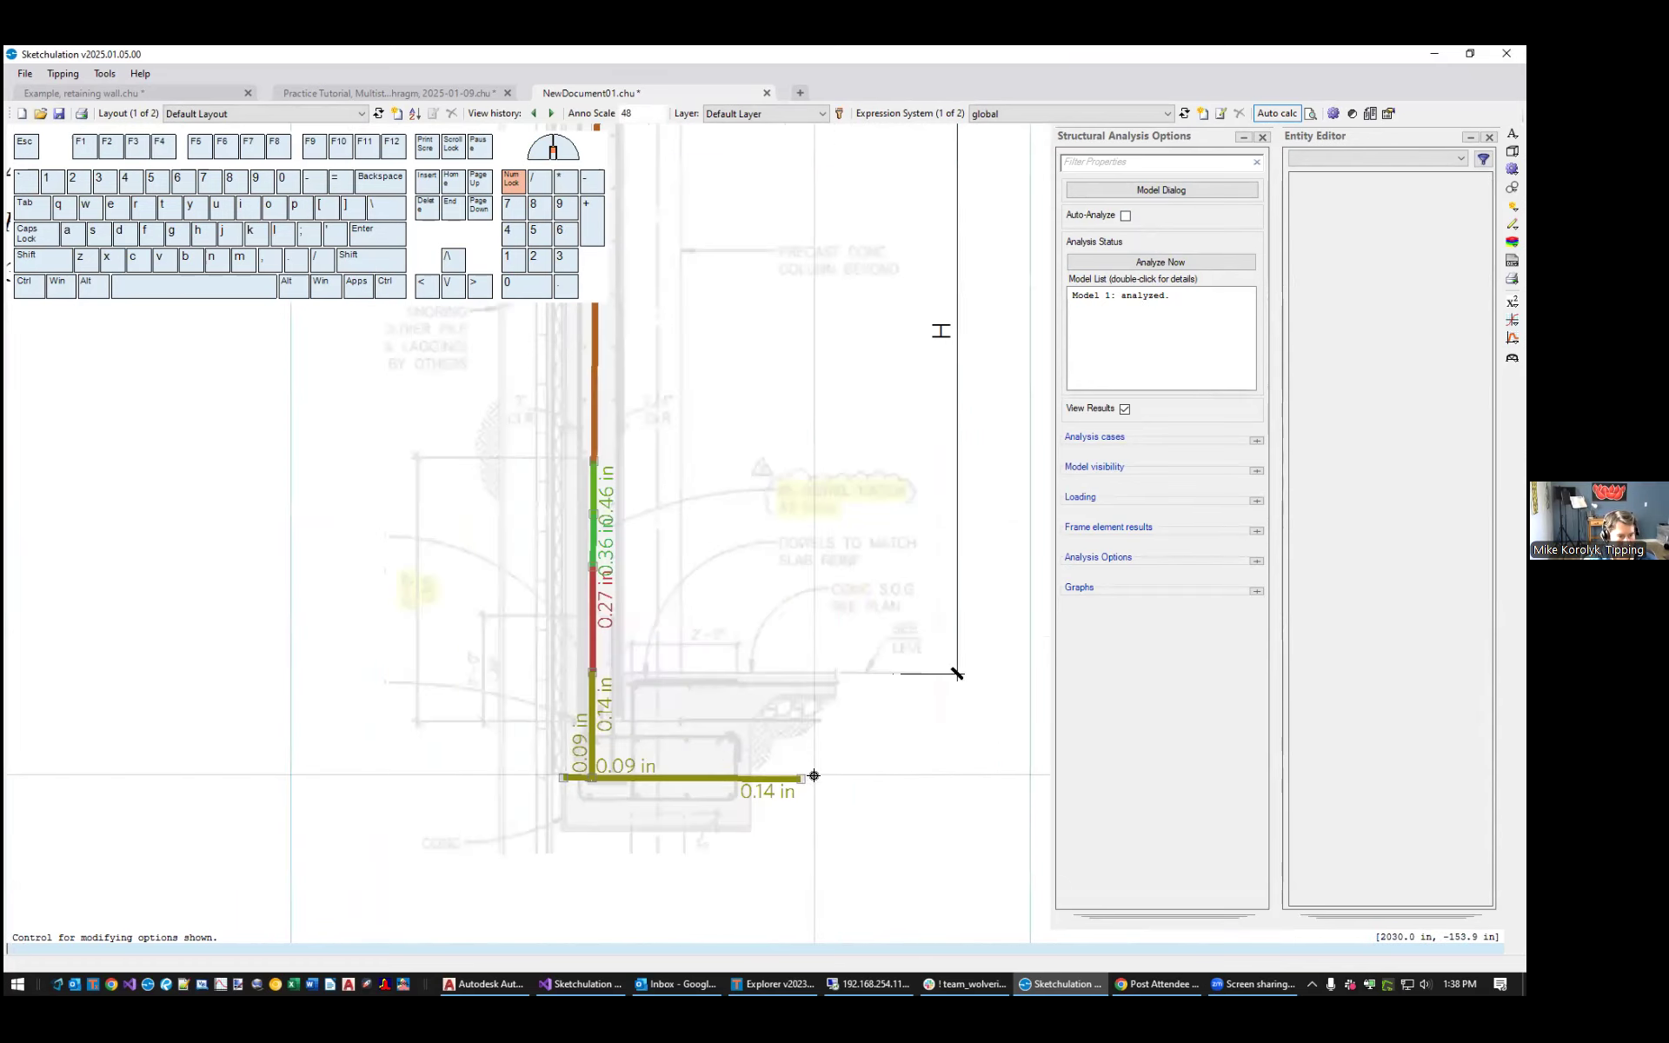
{"action": "middle_click_drag", "start_coordinate": [738, 592], "coordinate": [779, 707]}
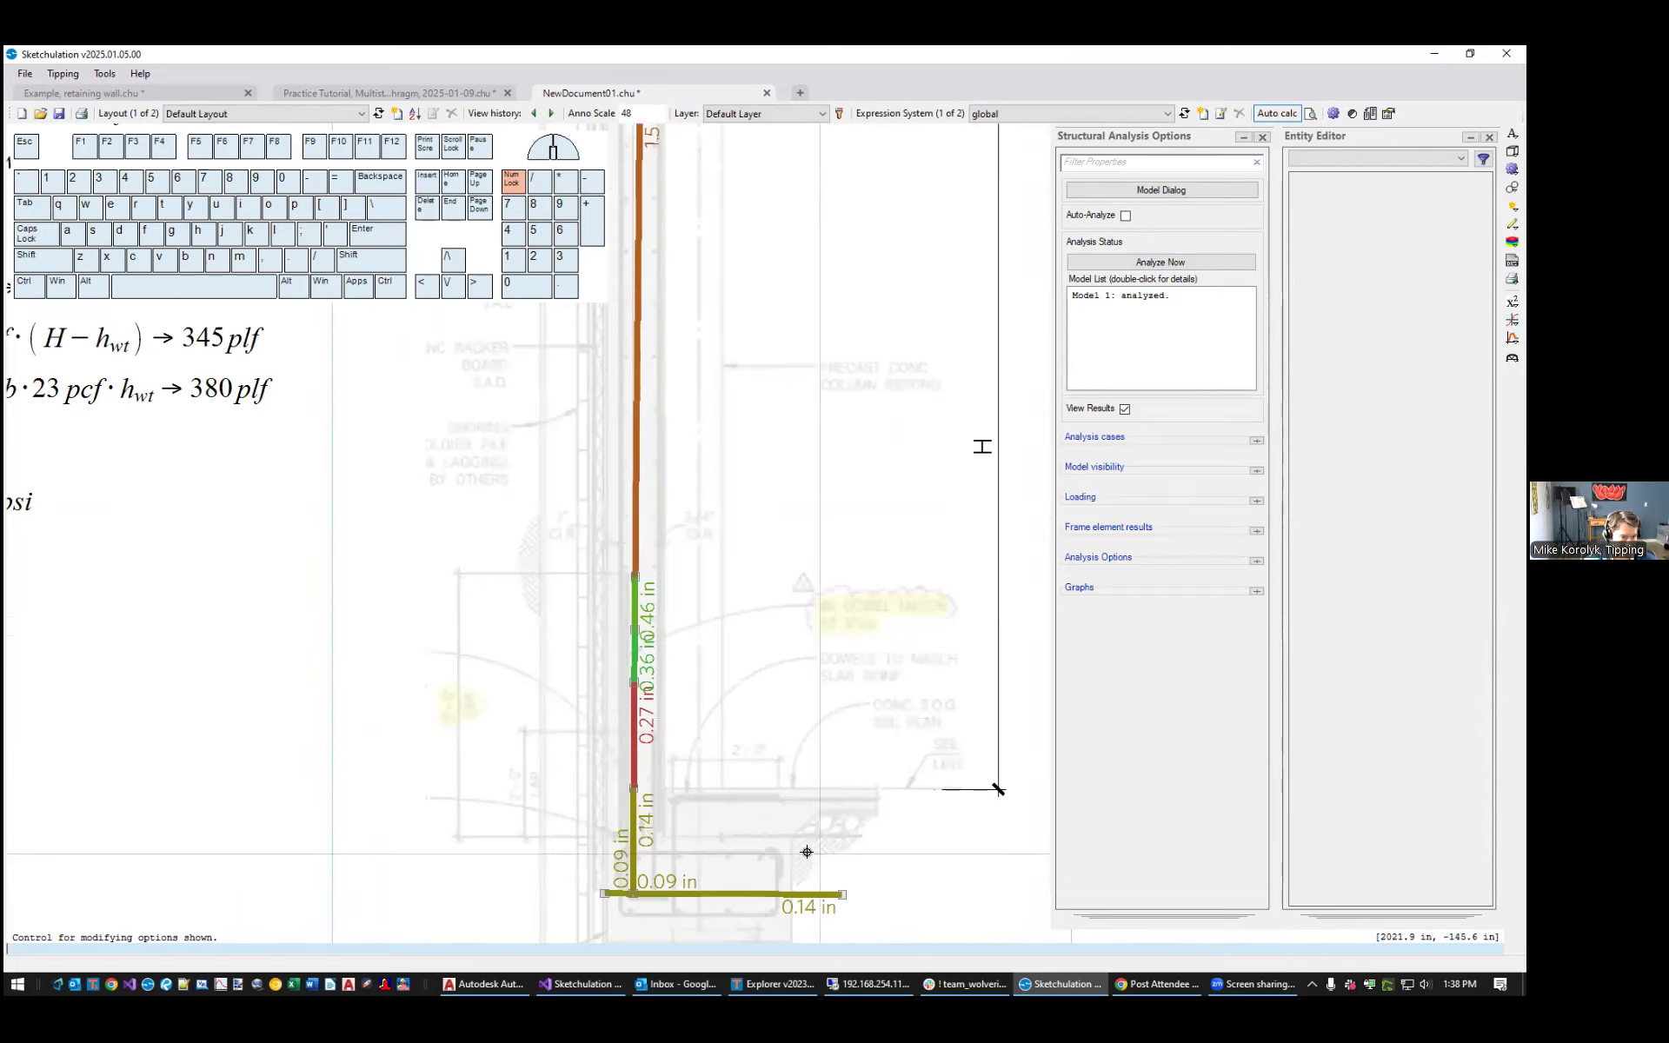
{"action": "left_click", "coordinate": [1257, 530]}
{"action": "left_click_drag", "start_coordinate": [1244, 610], "coordinate": [1255, 621]}
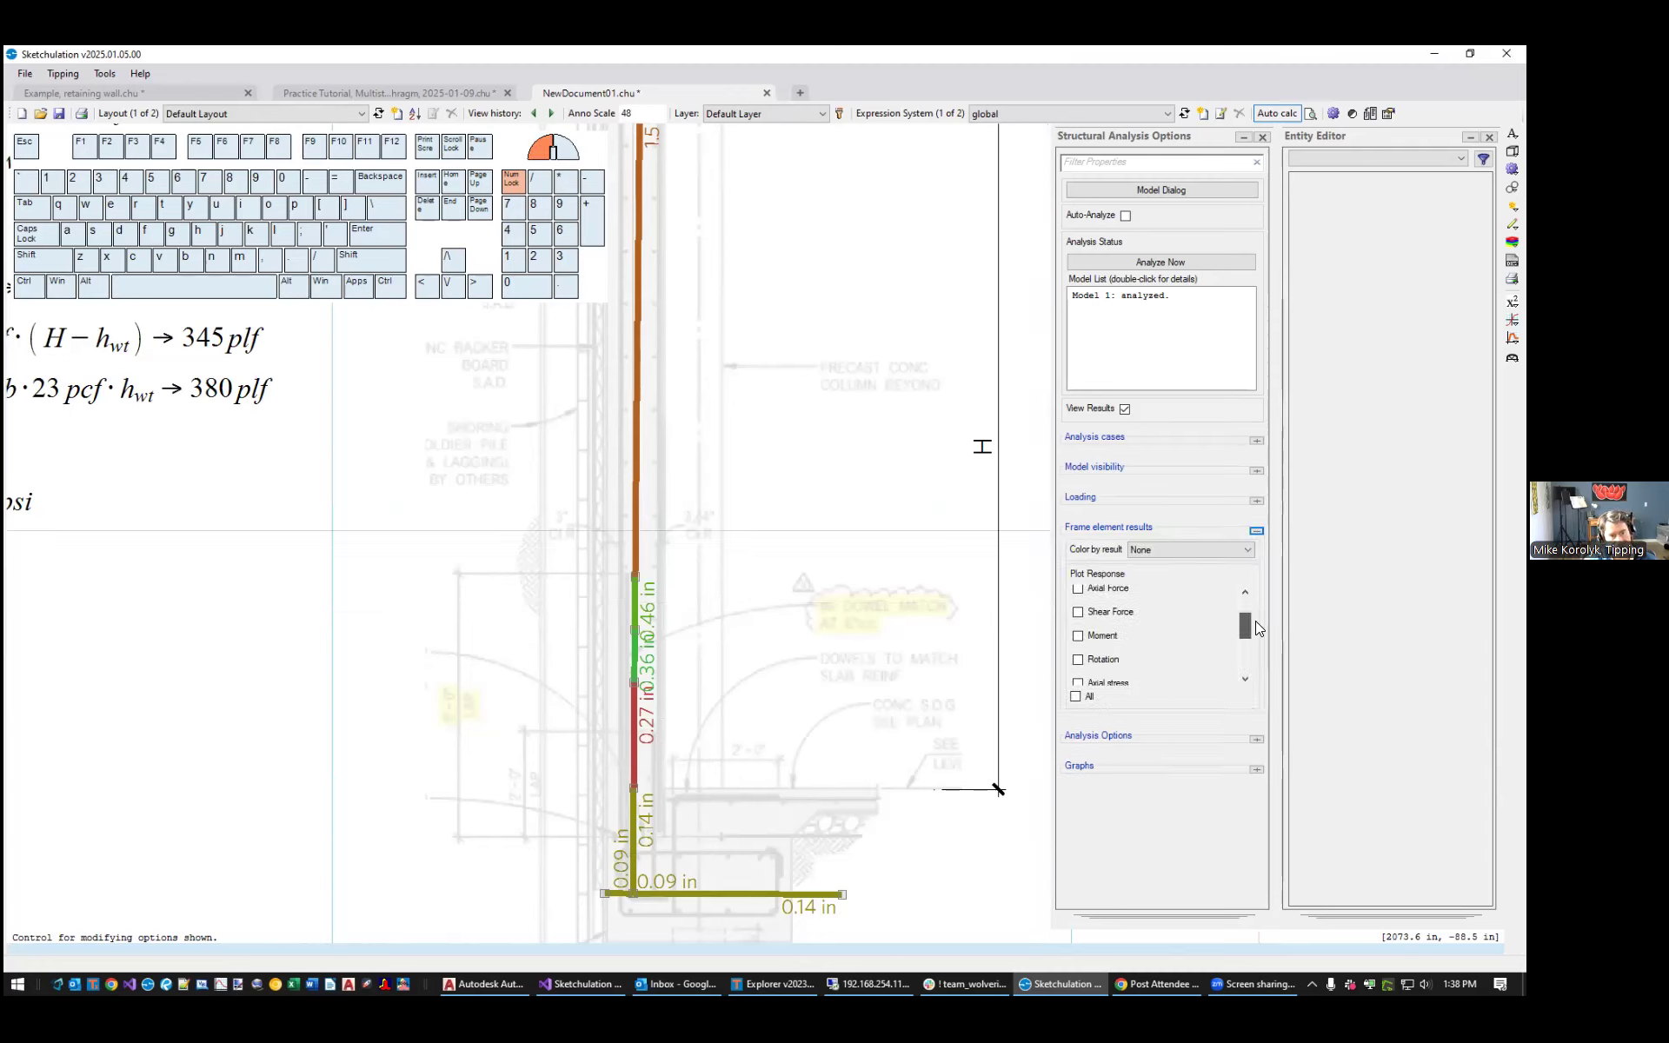
{"action": "left_click", "coordinate": [1103, 642]}
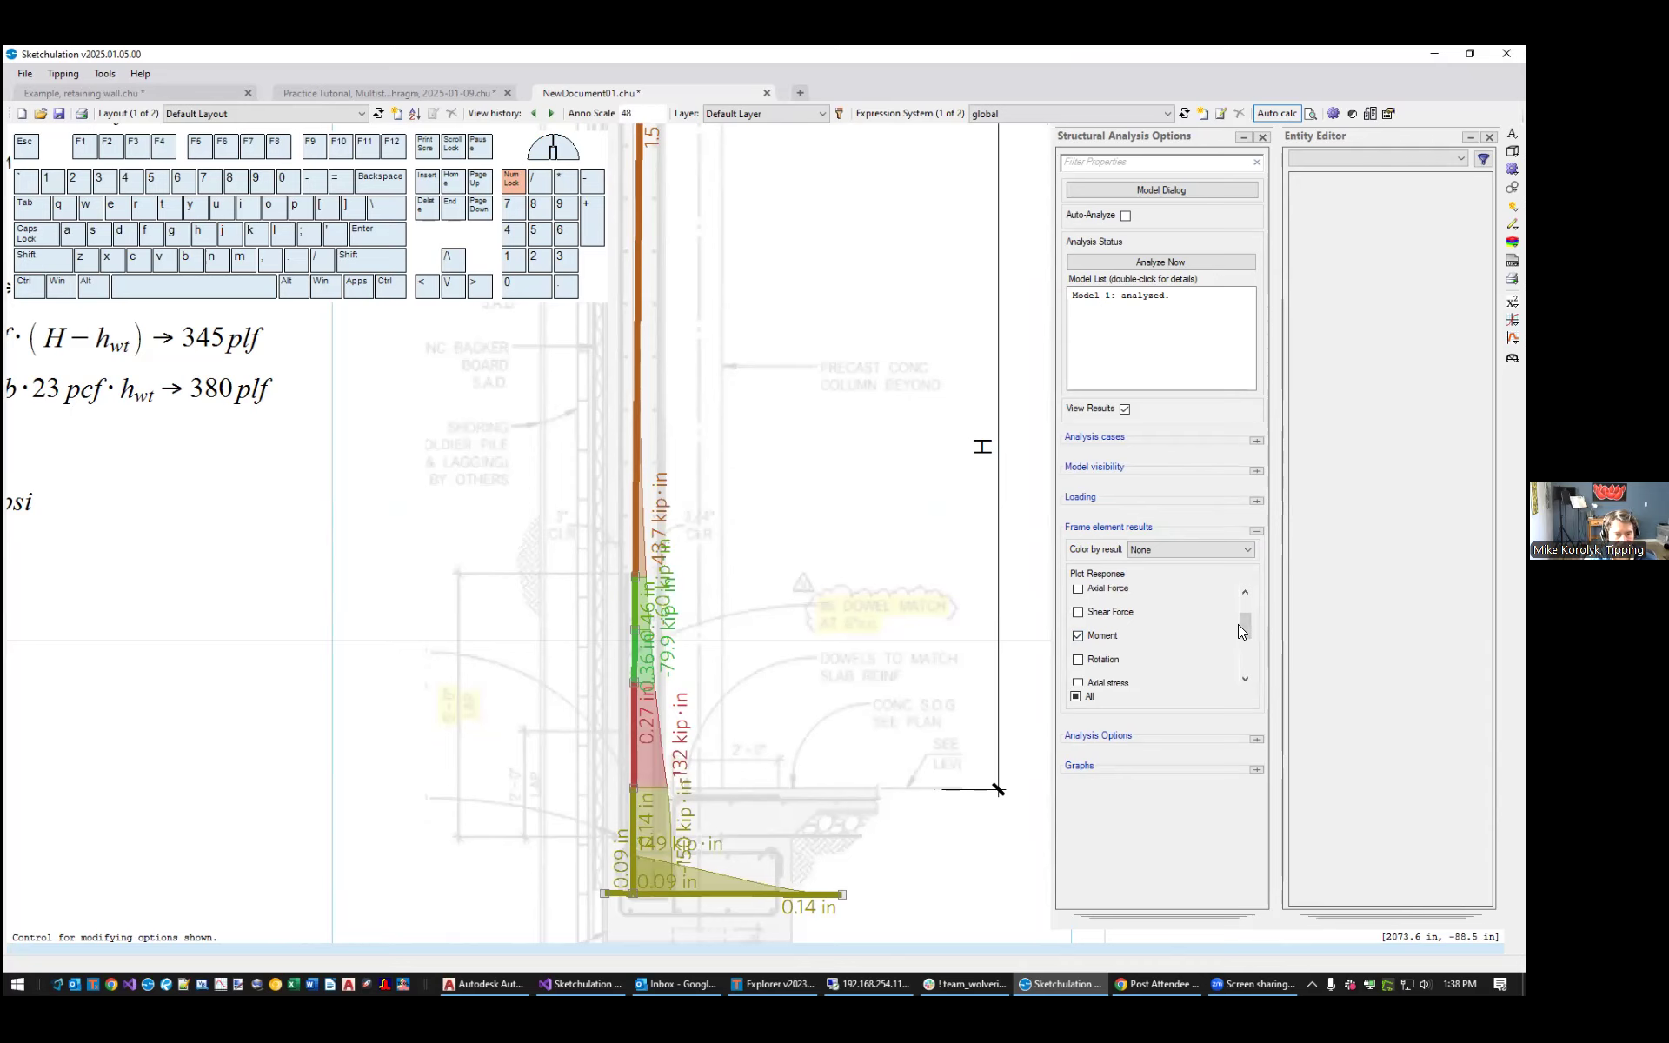
{"action": "left_click_drag", "start_coordinate": [1249, 636], "coordinate": [1253, 646]}
{"action": "scroll", "coordinate": [762, 652], "scroll_direction": "down", "scroll_amount": 1}
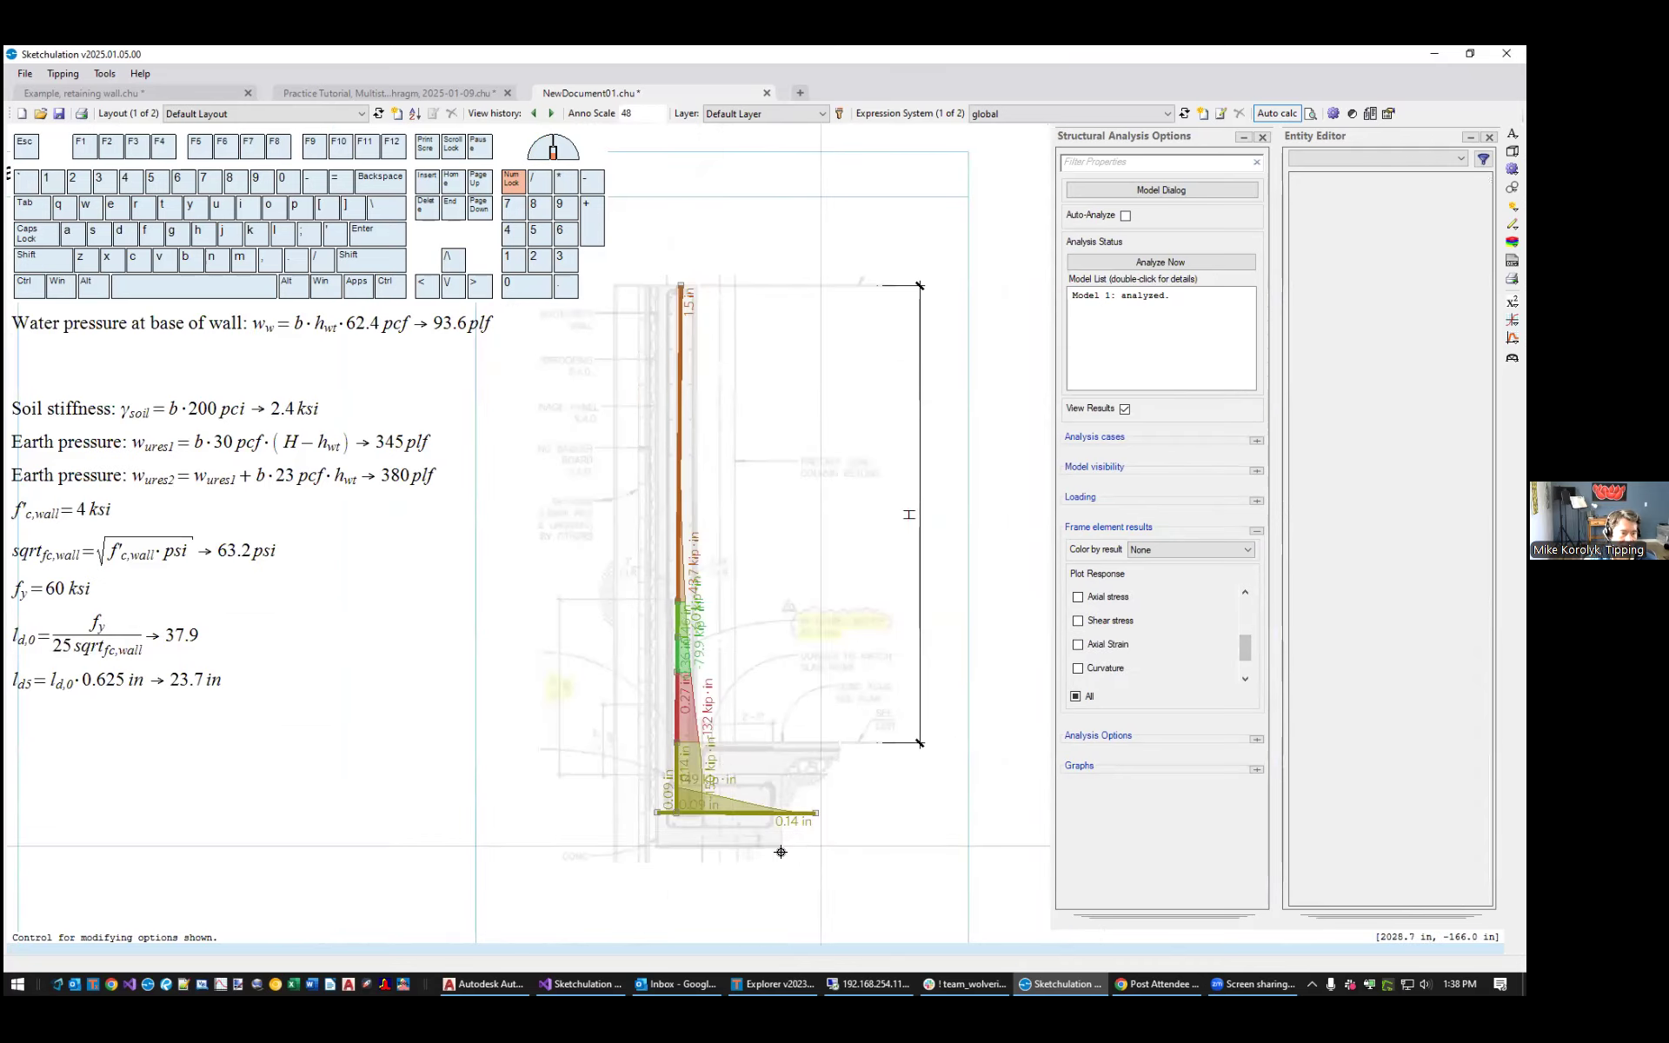
{"action": "scroll", "coordinate": [739, 711], "scroll_direction": "up", "scroll_amount": 2}
{"action": "scroll", "coordinate": [743, 703], "scroll_direction": "down", "scroll_amount": 1}
{"action": "middle_click_drag", "start_coordinate": [745, 536], "coordinate": [745, 606]}
{"action": "middle_click_drag", "start_coordinate": [852, 466], "coordinate": [843, 501]}
Turn off the layer color override for the frame element types, then close their editor
{"action": "type", "text": "fet"}
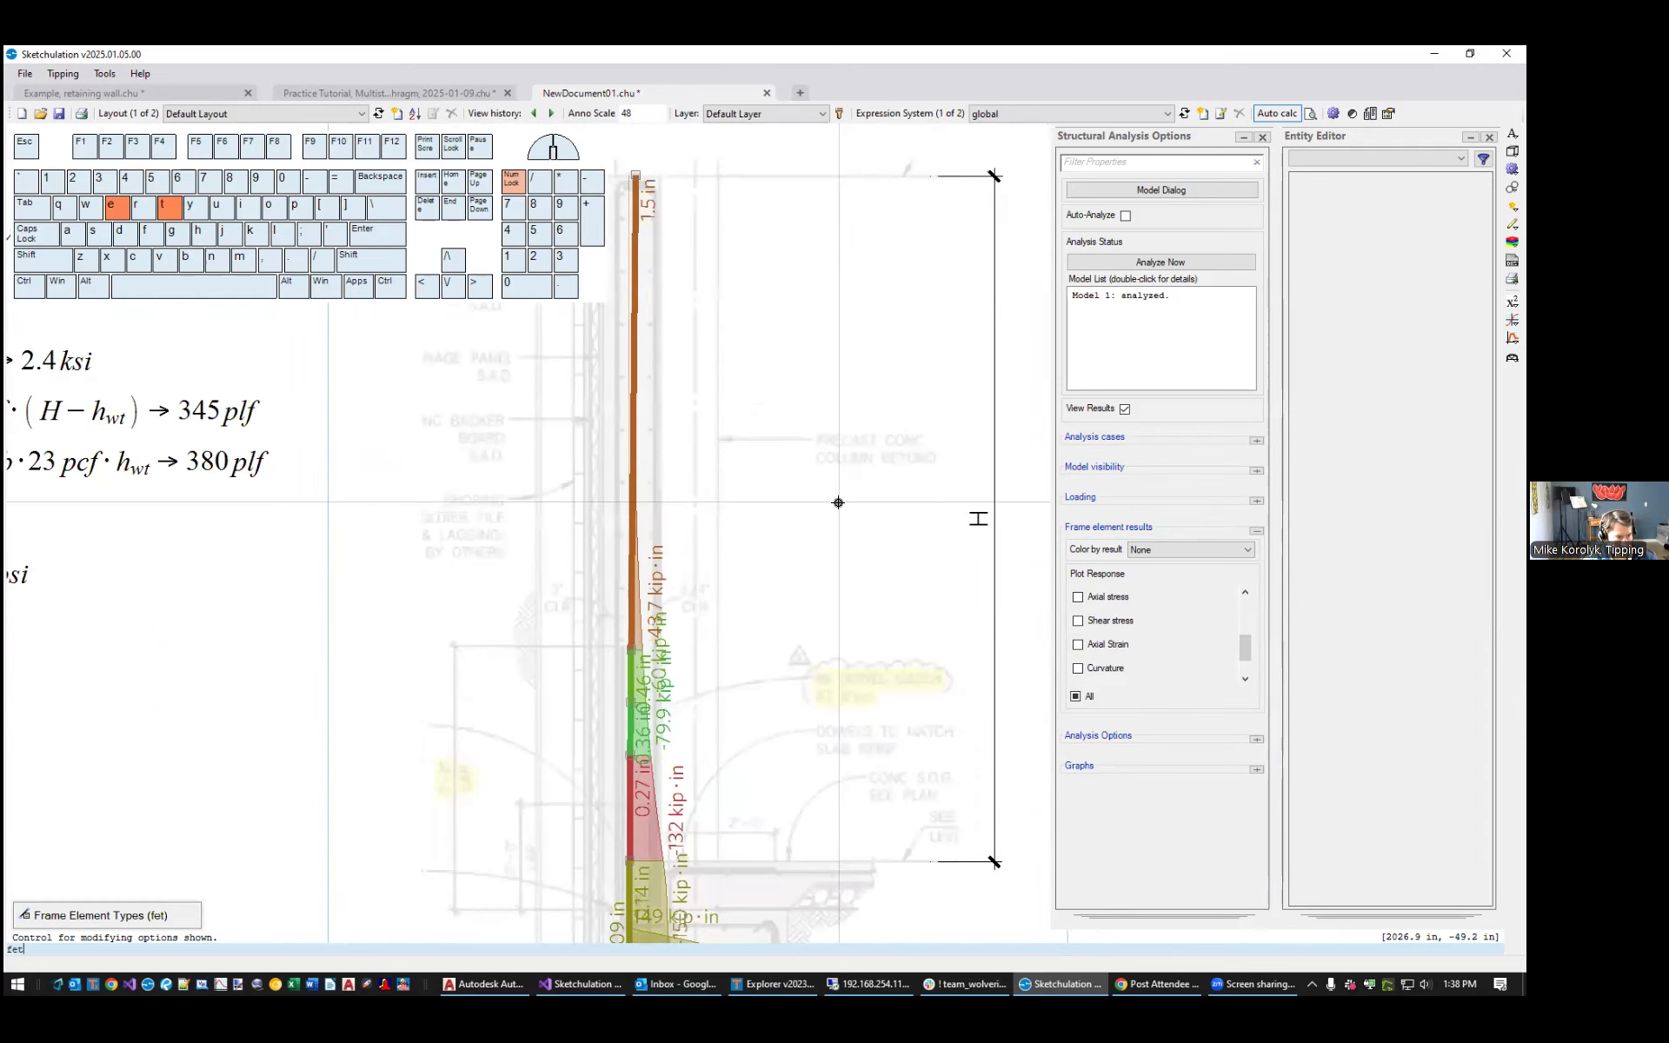
{"action": "key", "text": "Return"}
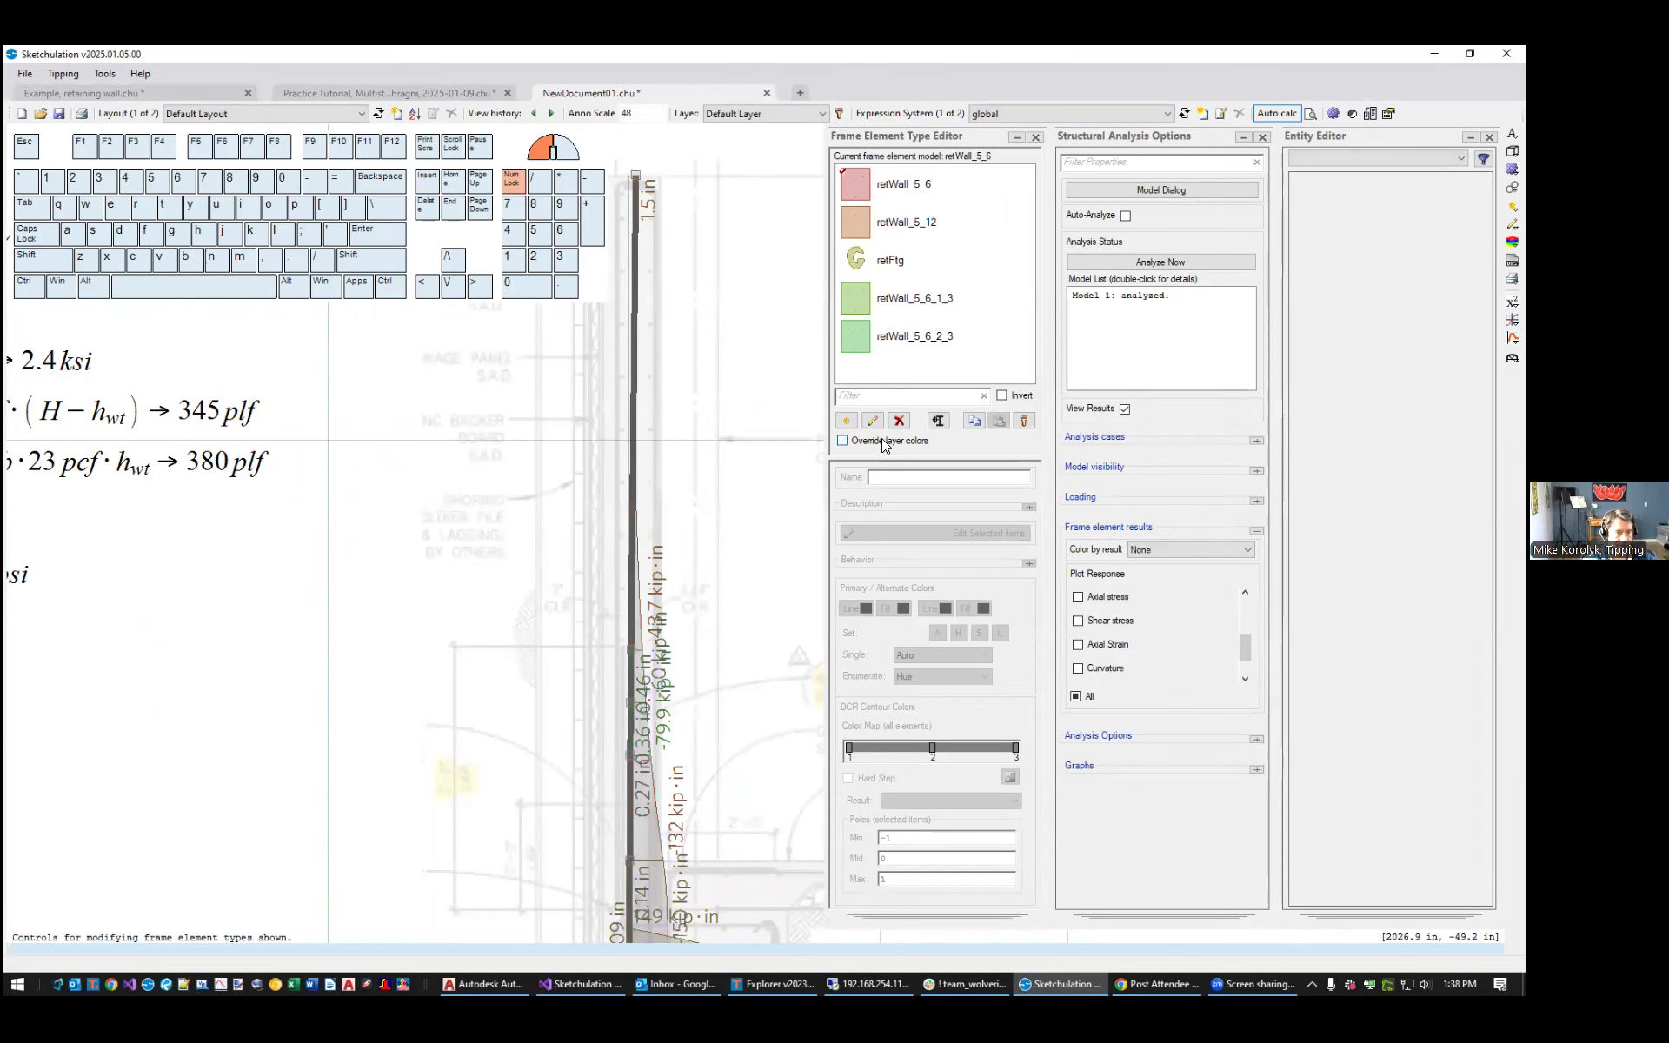
{"action": "left_click", "coordinate": [1036, 138]}
Check the results along the wall, then turn off View Results in the structural analysis options
{"action": "scroll", "coordinate": [720, 730], "scroll_direction": "up", "scroll_amount": 3}
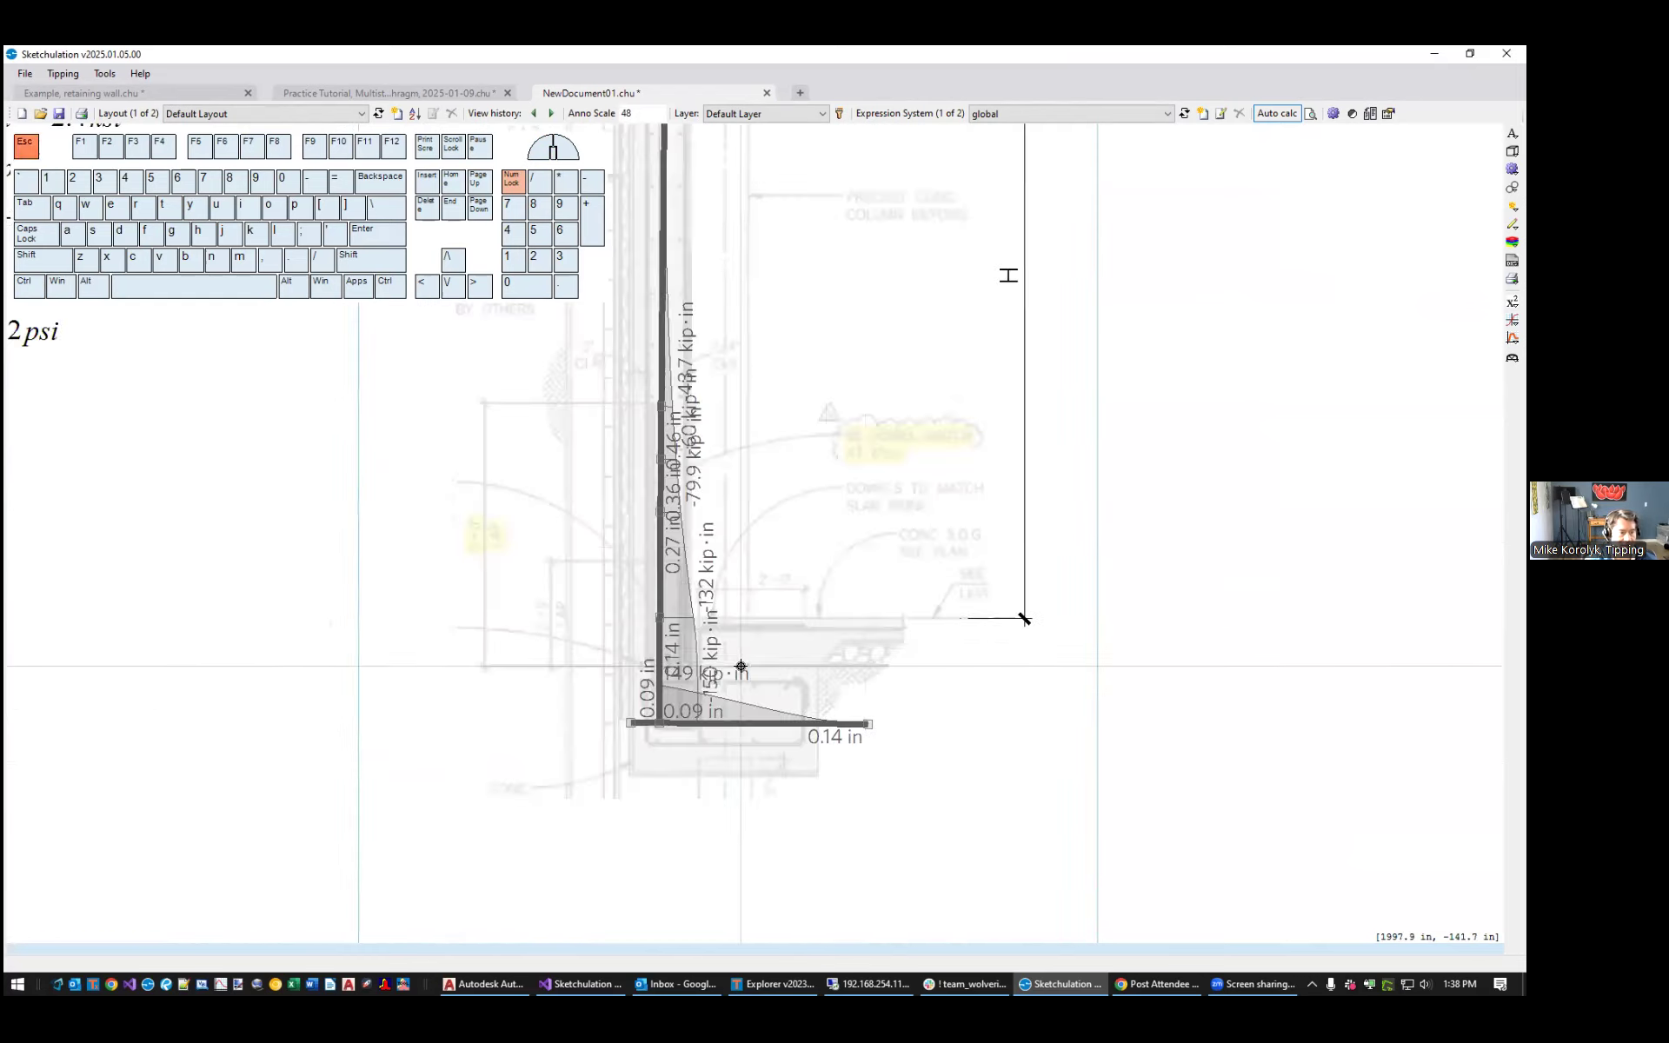
{"action": "scroll", "coordinate": [719, 730], "scroll_direction": "down", "scroll_amount": 5}
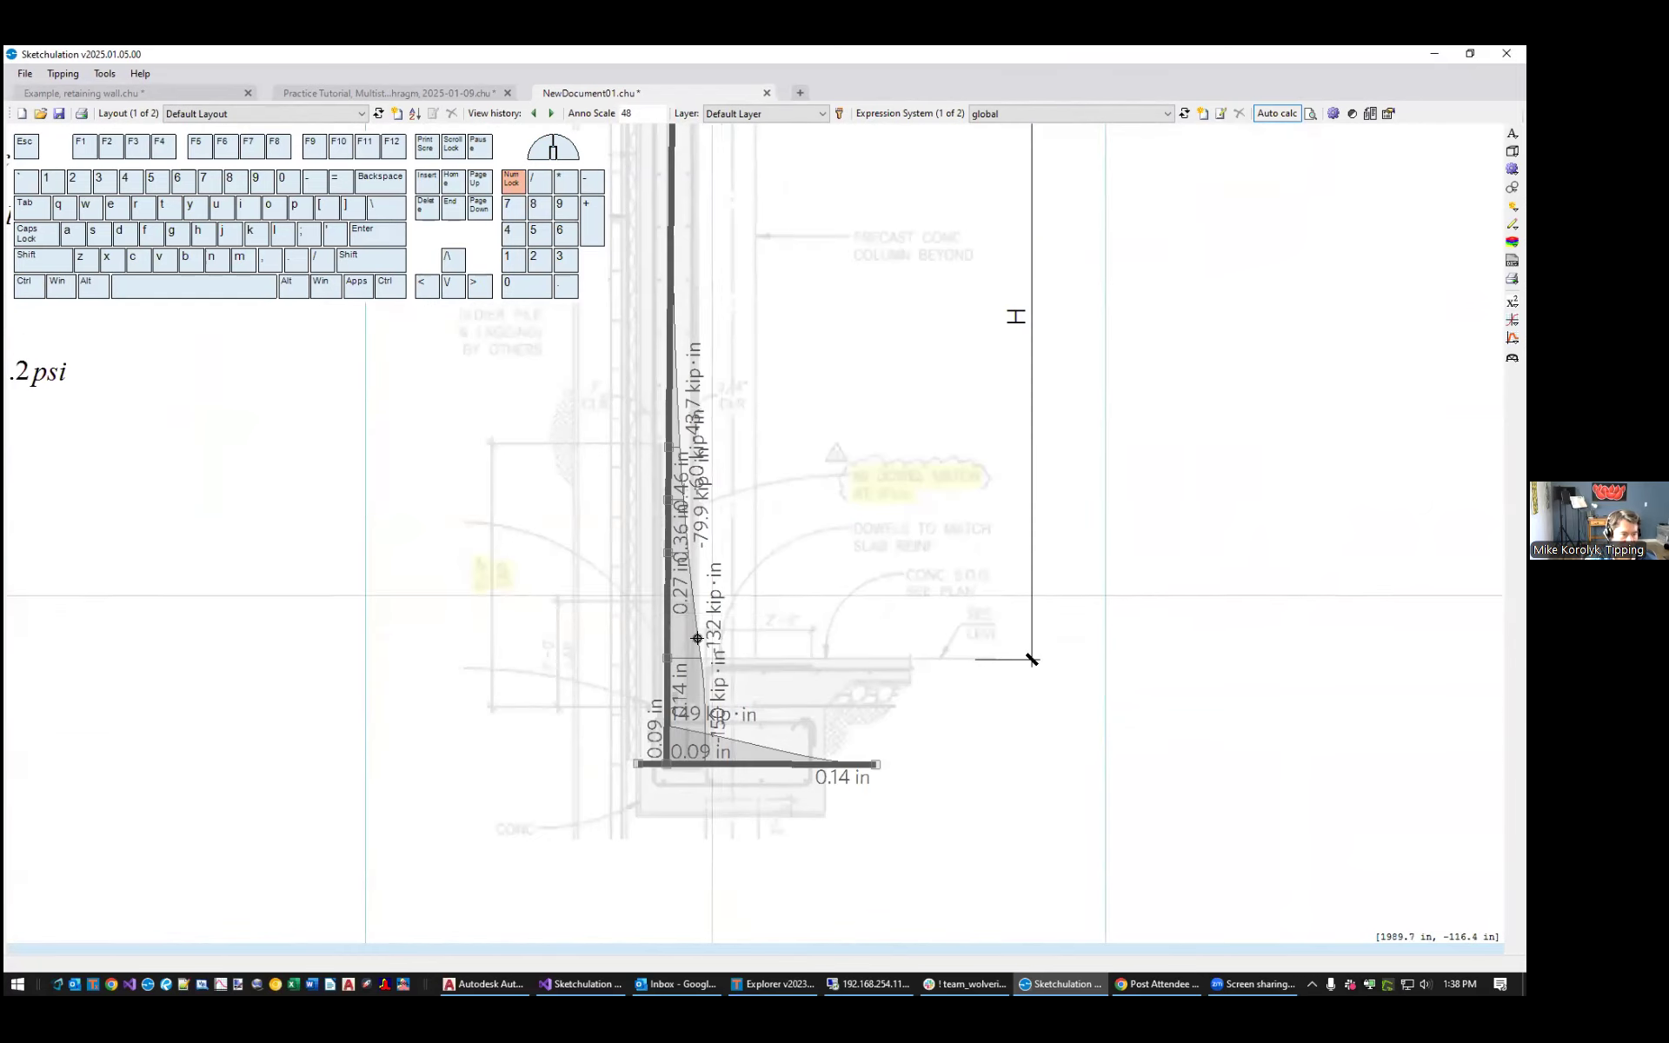
{"action": "scroll", "coordinate": [784, 733], "scroll_direction": "up", "scroll_amount": 2}
{"action": "scroll", "coordinate": [728, 222], "scroll_direction": "up", "scroll_amount": 3}
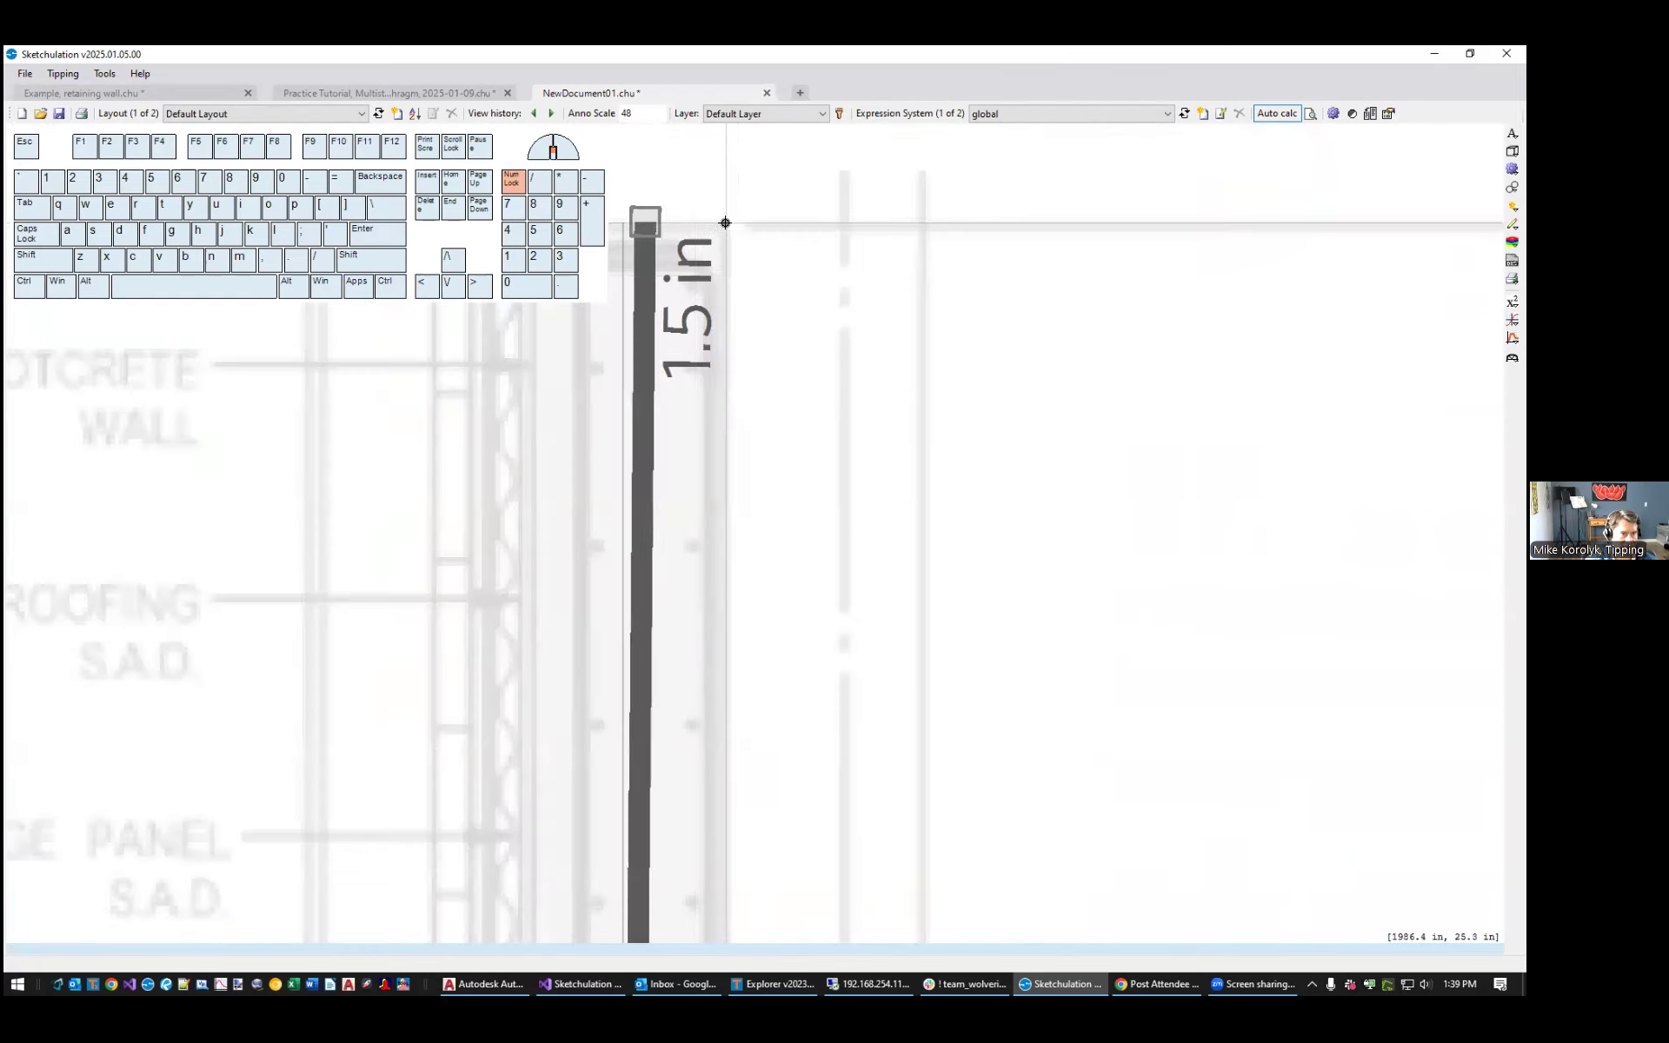
{"action": "scroll", "coordinate": [724, 478], "scroll_direction": "down", "scroll_amount": 3}
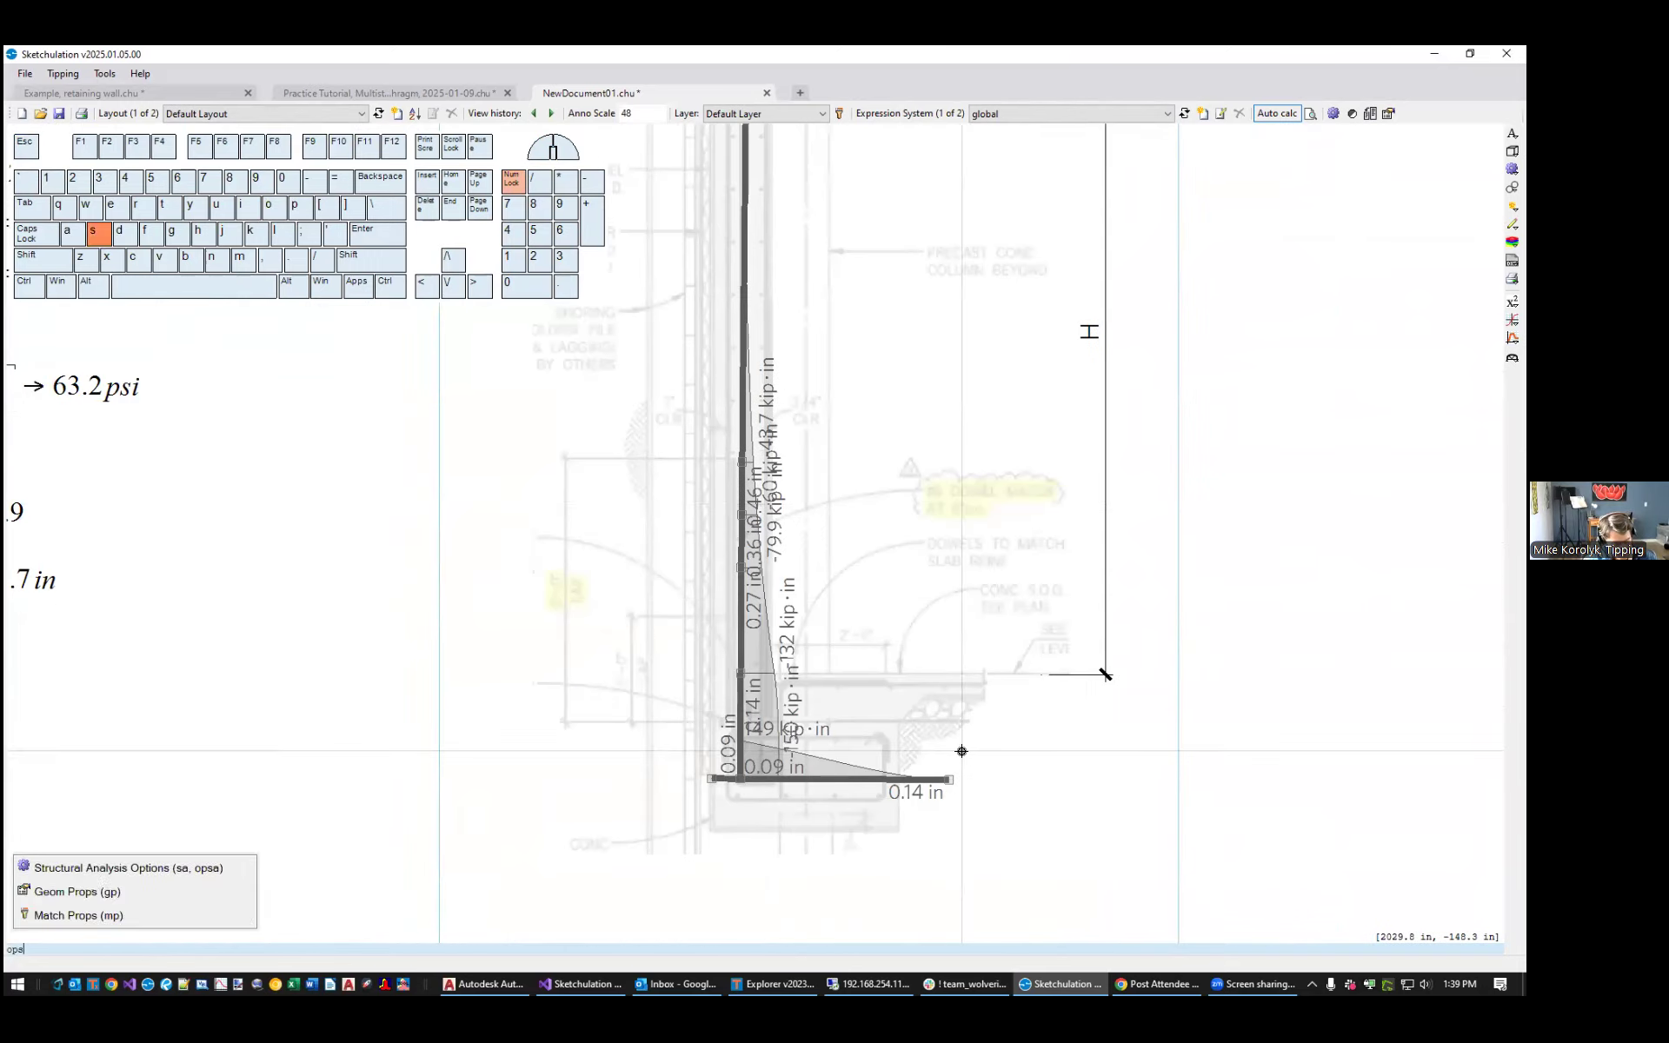
{"action": "key", "text": "Return"}
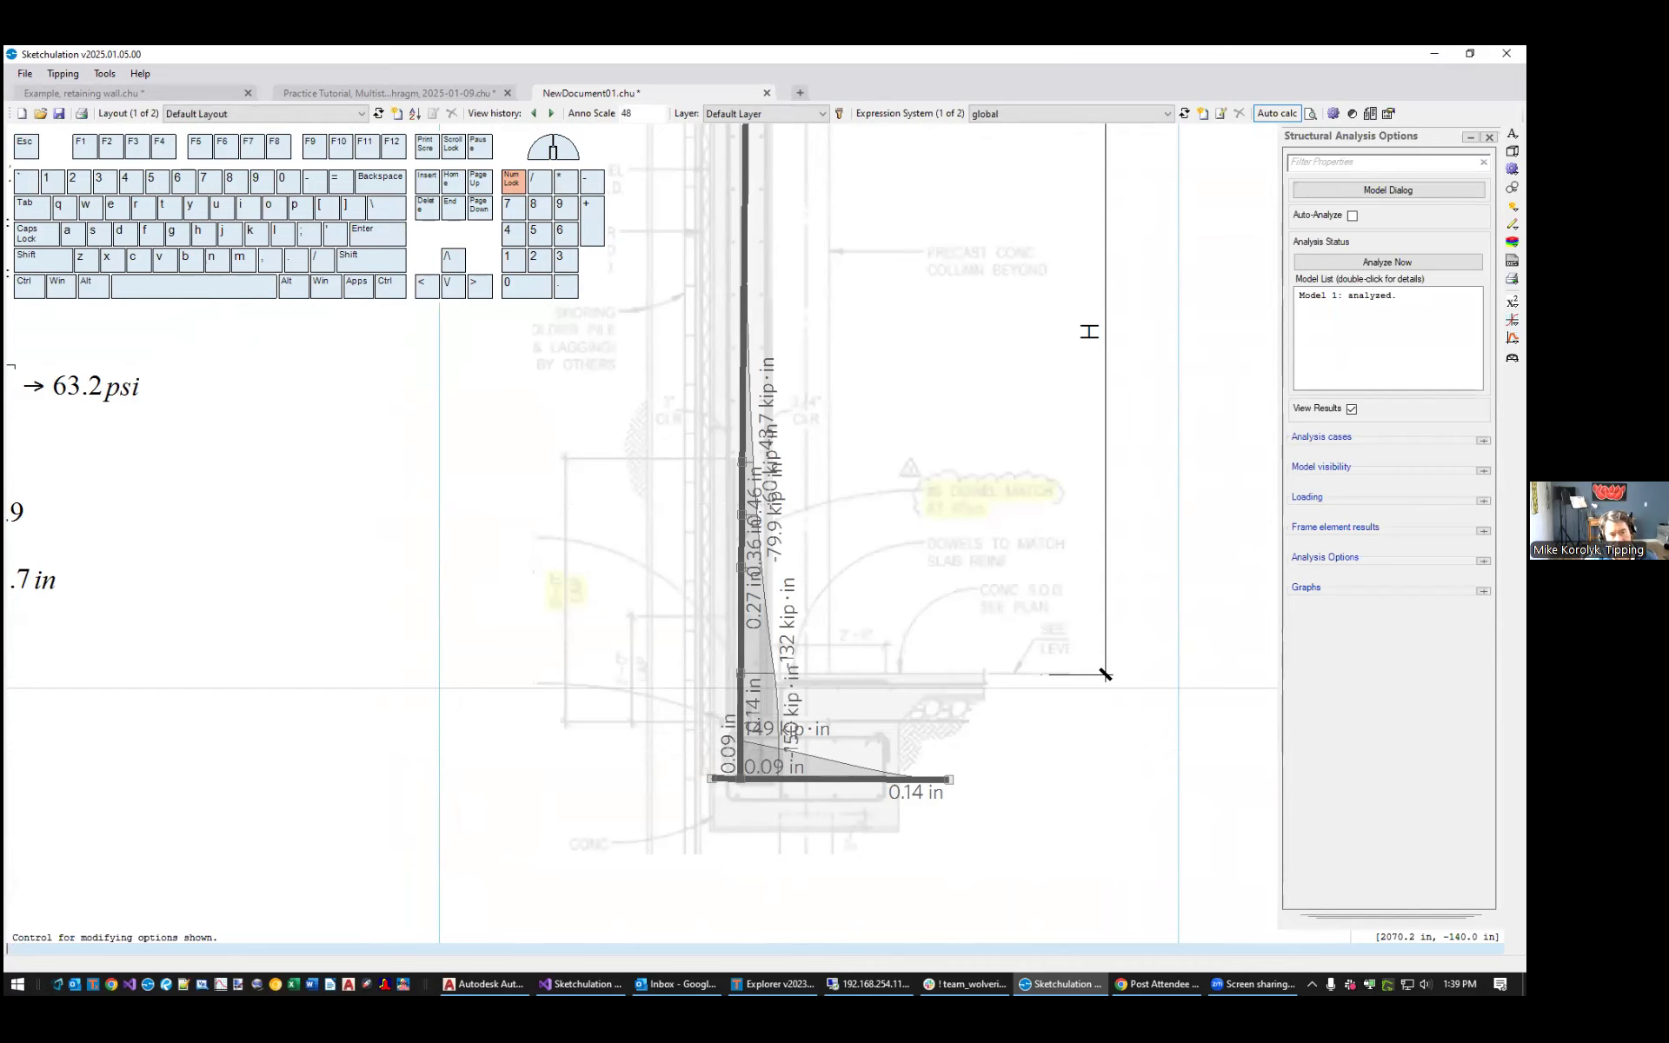
{"action": "scroll", "coordinate": [1015, 504], "scroll_direction": "down", "scroll_amount": 2}
{"action": "middle_click_drag", "start_coordinate": [1015, 504], "coordinate": [994, 559]}
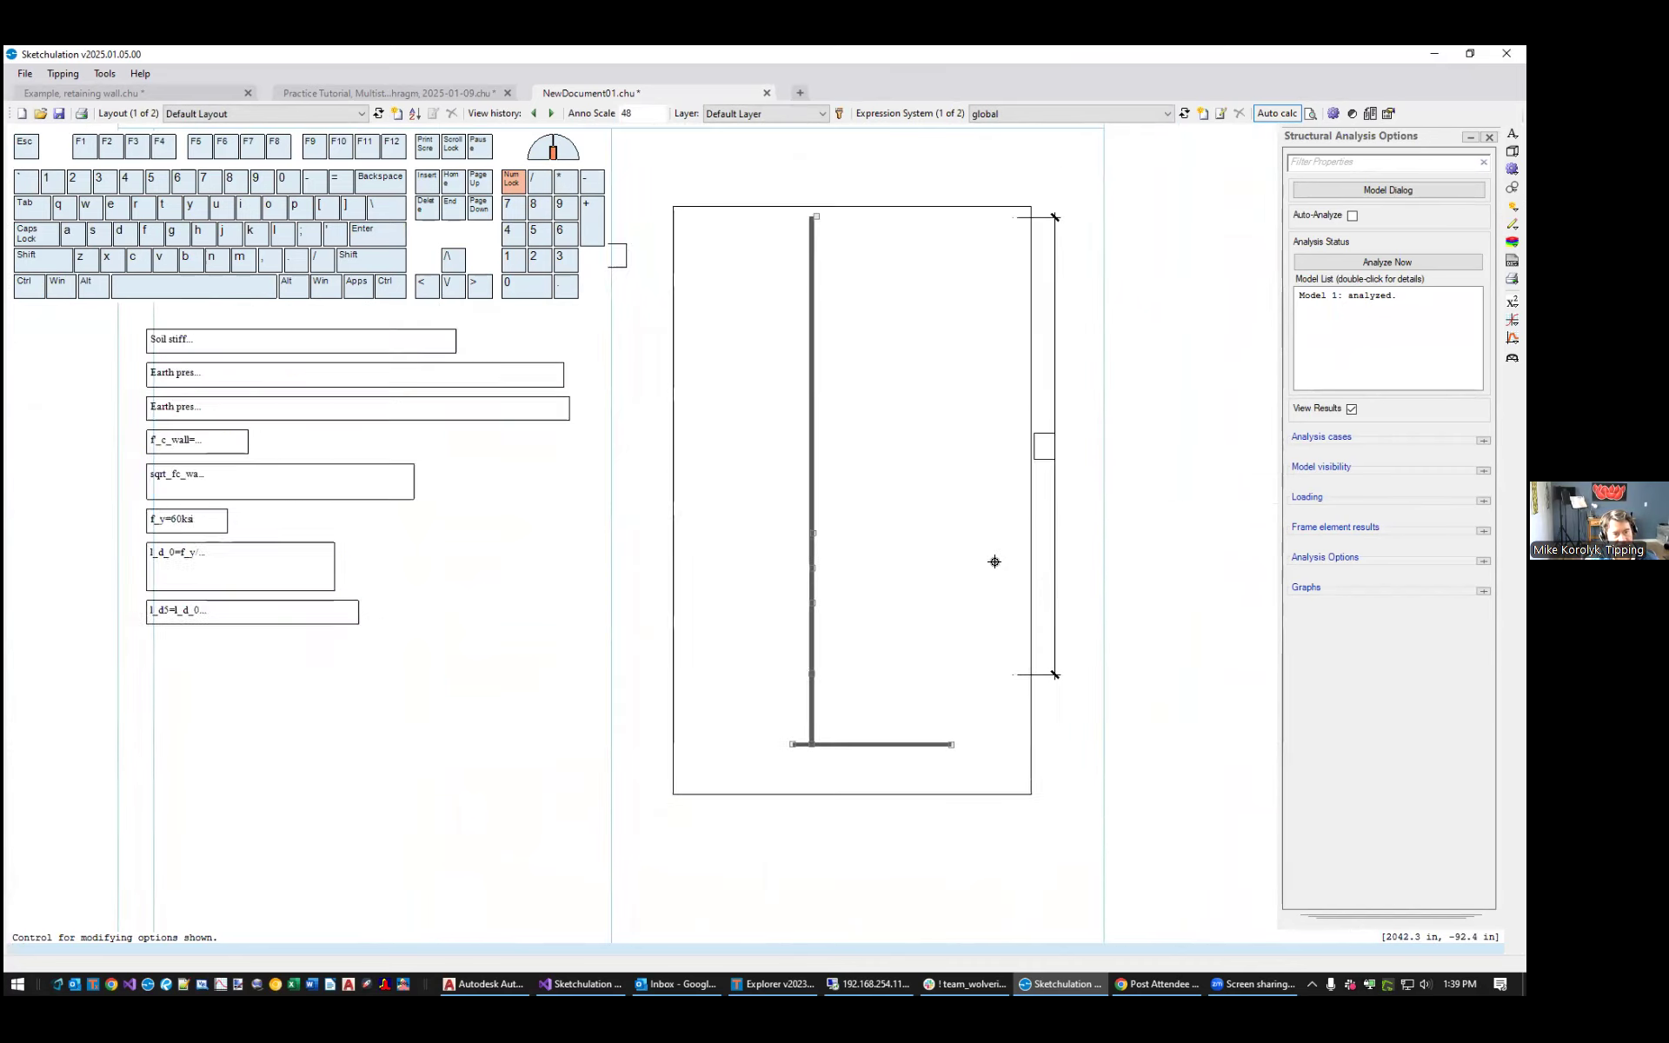
{"action": "left_click", "coordinate": [1352, 409]}
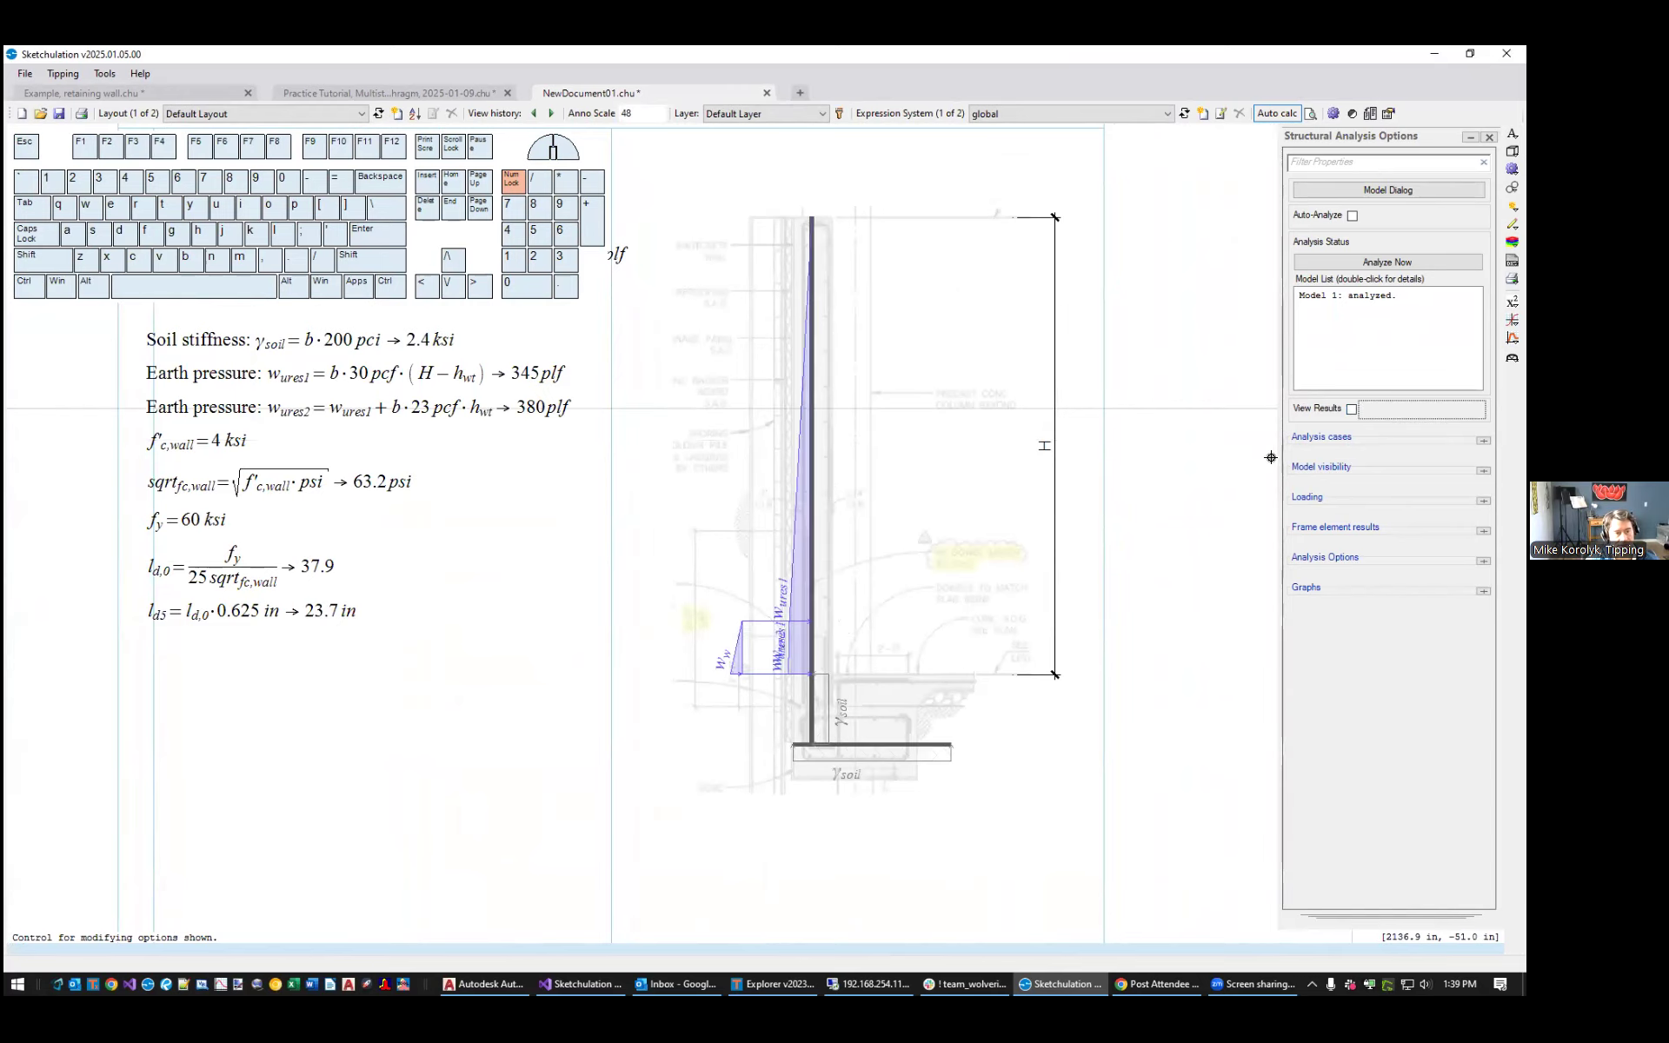
Change the page title to "Retaining Wall Example"
{"action": "scroll", "coordinate": [935, 574], "scroll_direction": "down", "scroll_amount": 5}
{"action": "scroll", "coordinate": [935, 574], "scroll_direction": "up", "scroll_amount": 3}
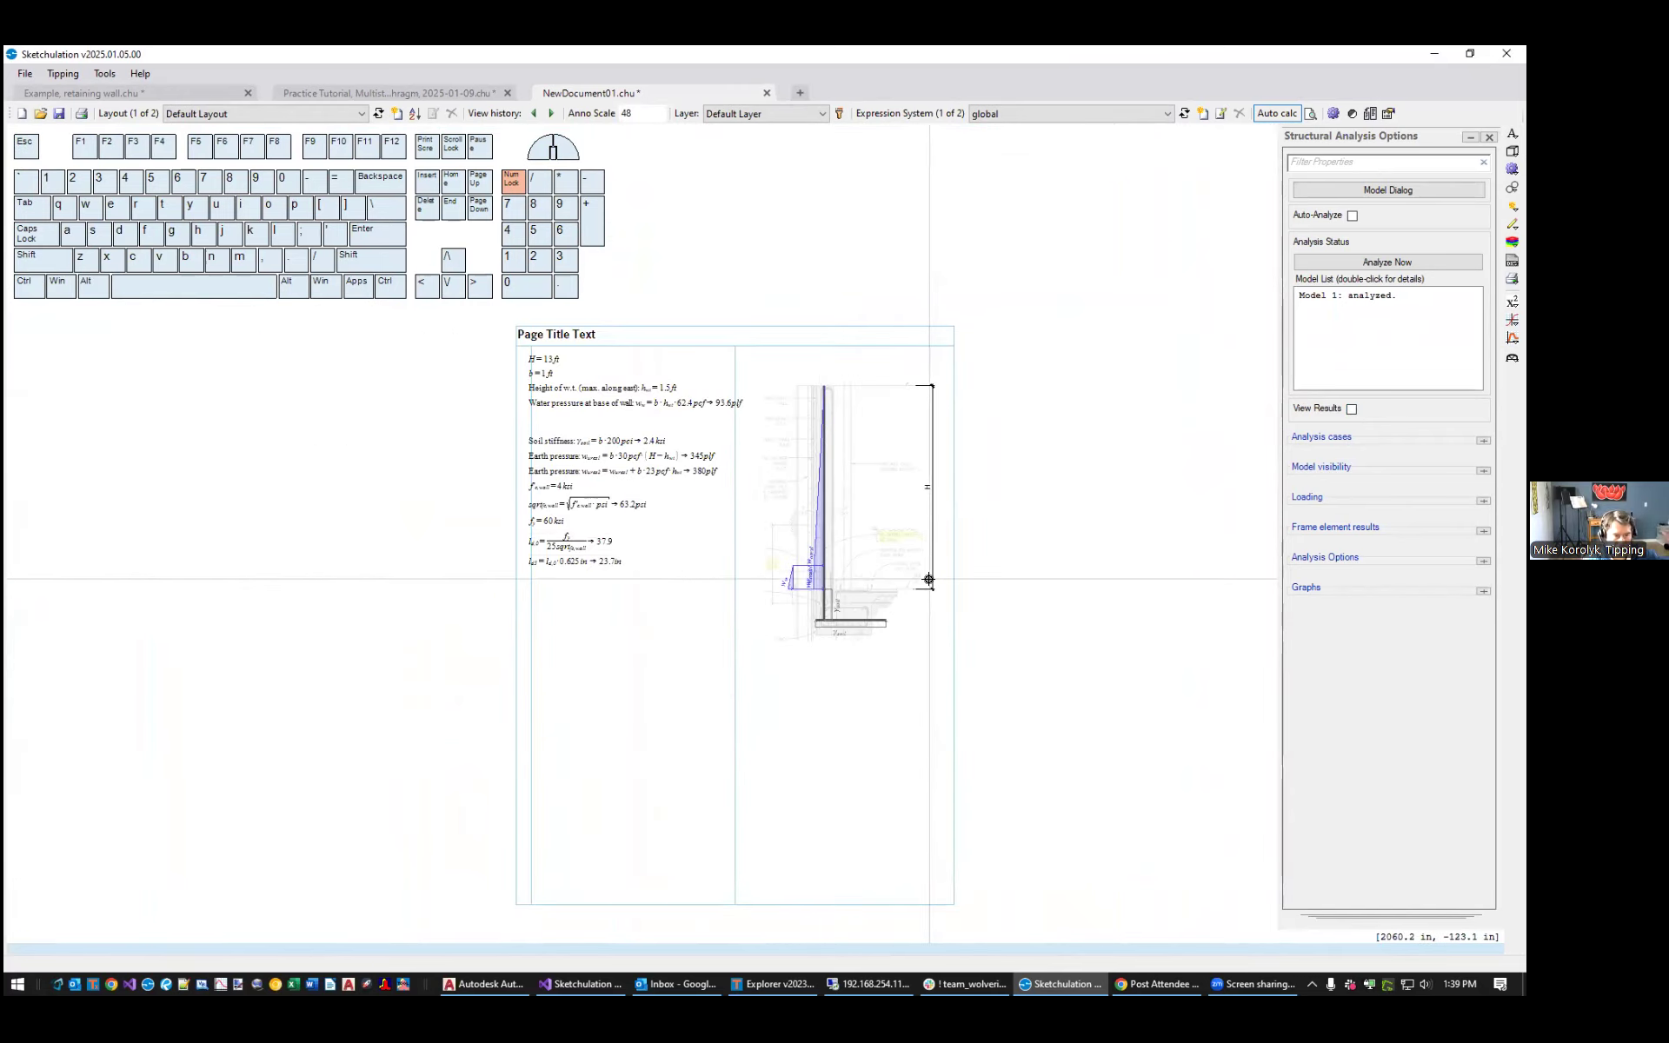
{"action": "left_click", "coordinate": [589, 336]}
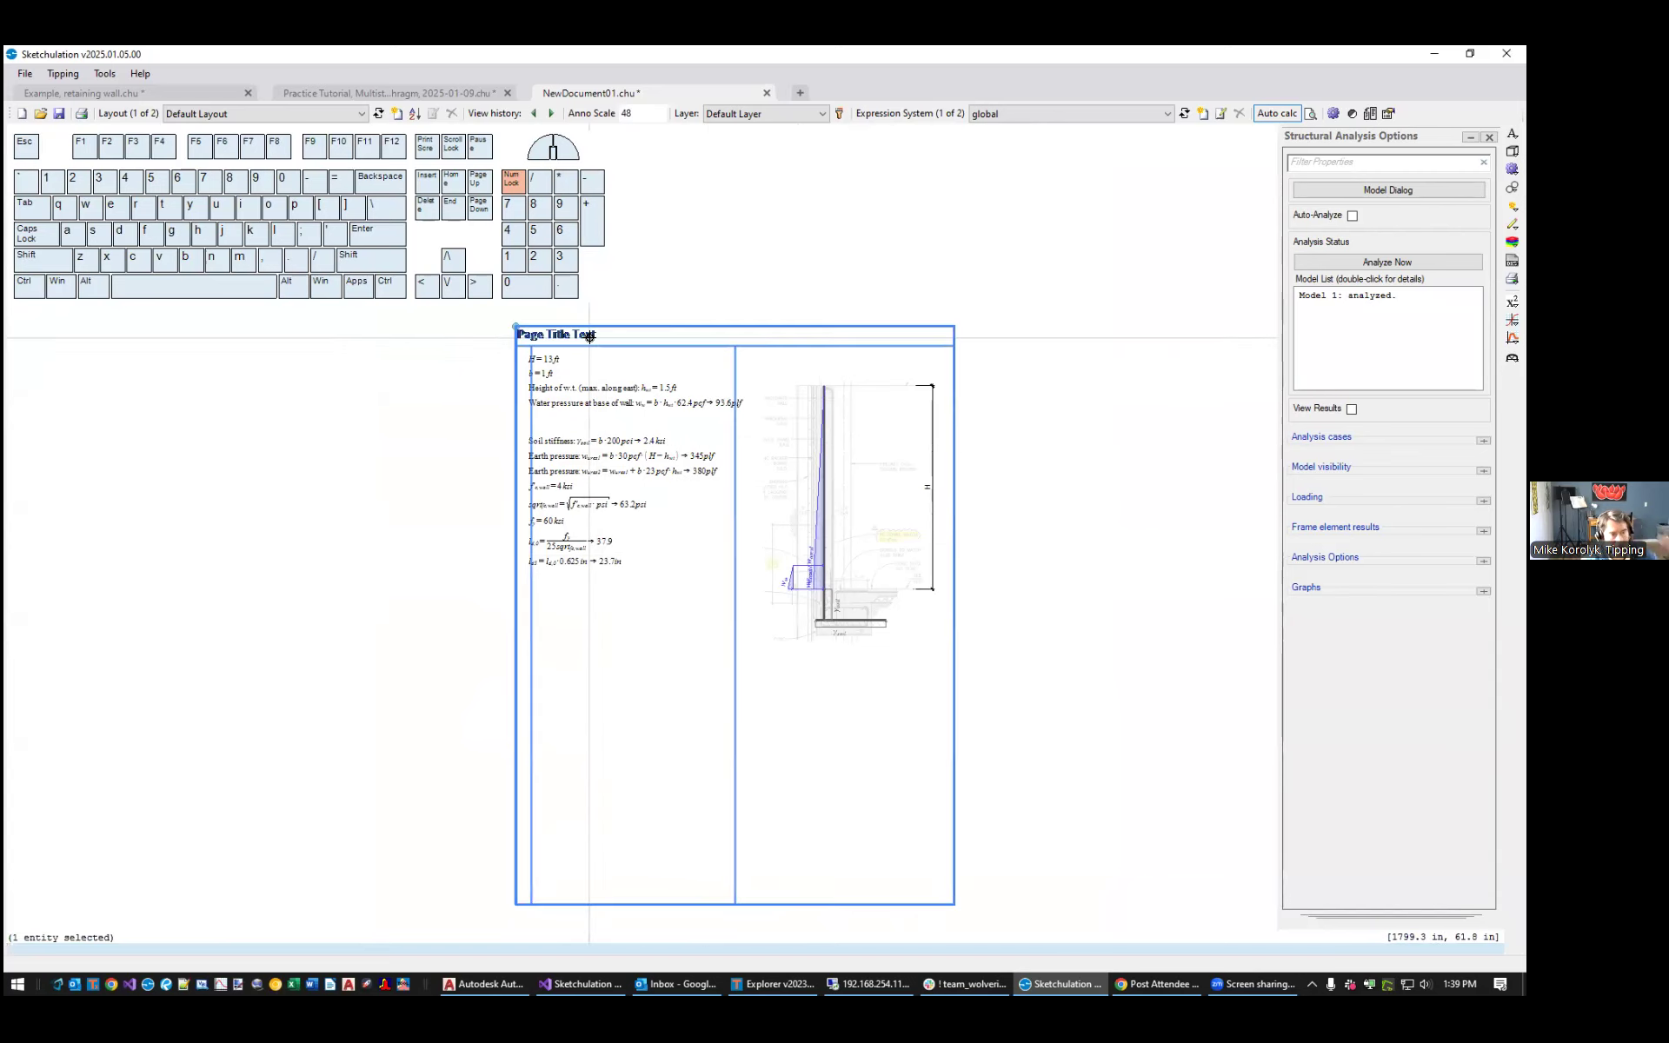
{"action": "double_click", "coordinate": [589, 335]}
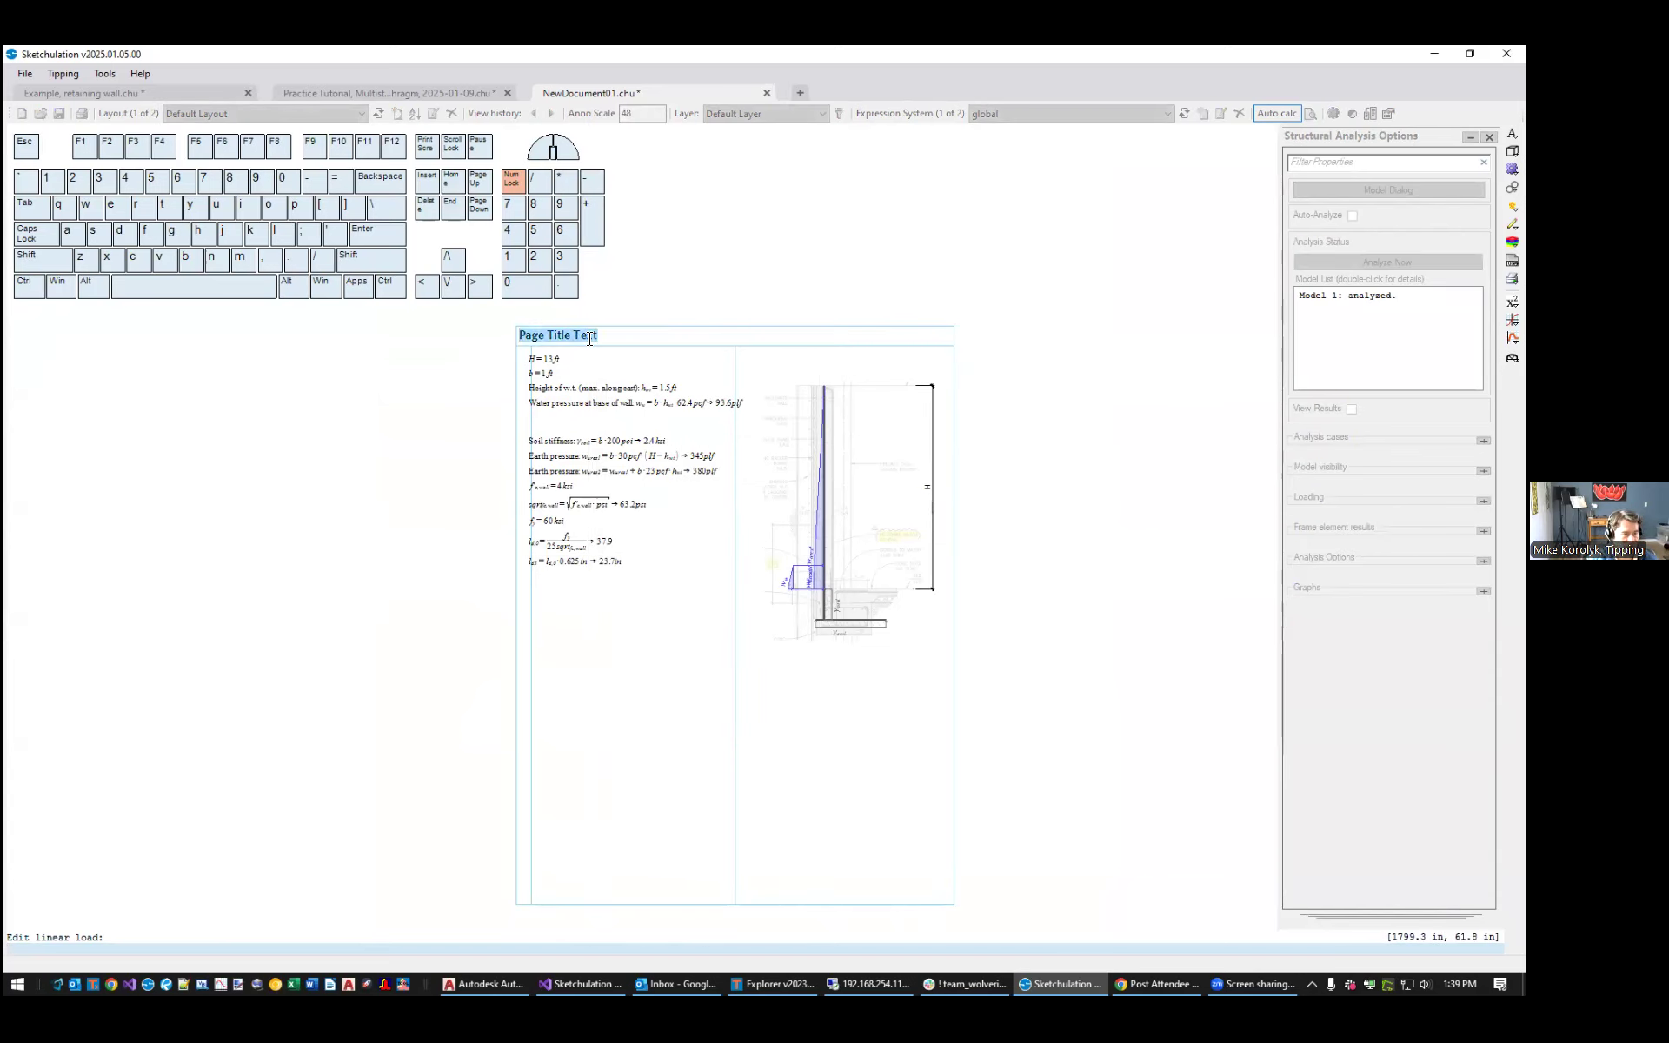
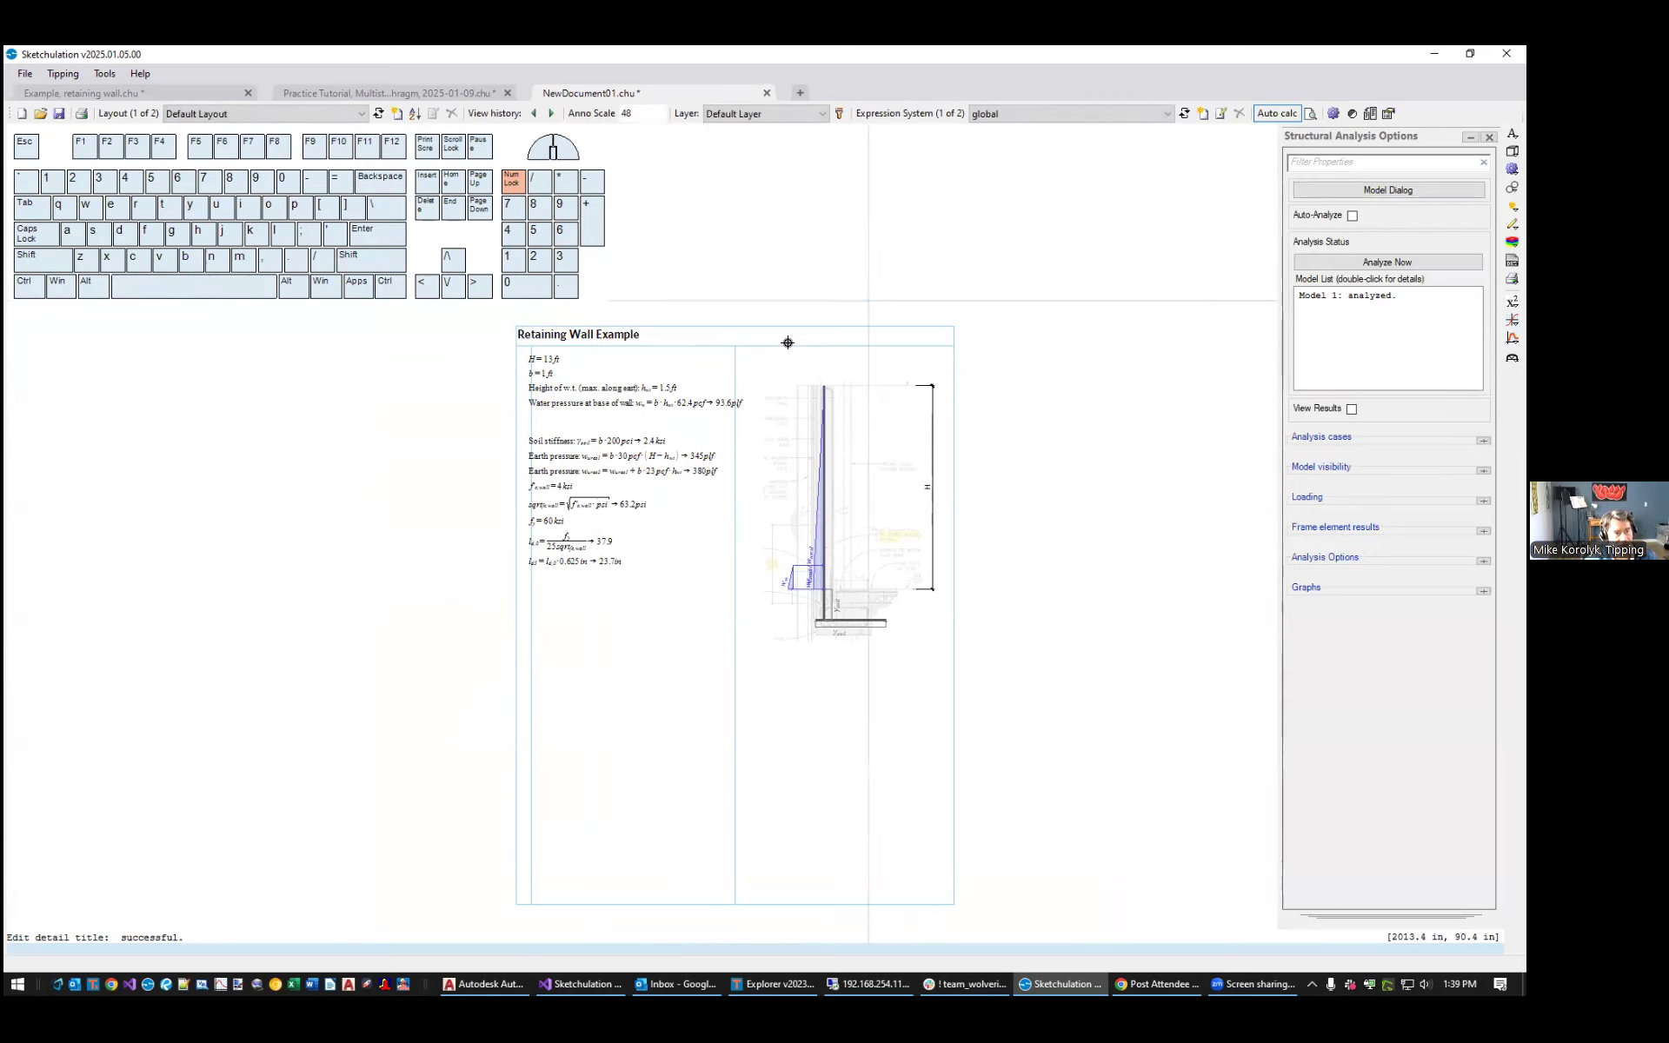
Add a second page directly beside the Retaining Wall Example page
{"action": "left_click", "coordinate": [667, 330]}
{"action": "left_click_drag", "start_coordinate": [899, 497], "coordinate": [874, 497]}
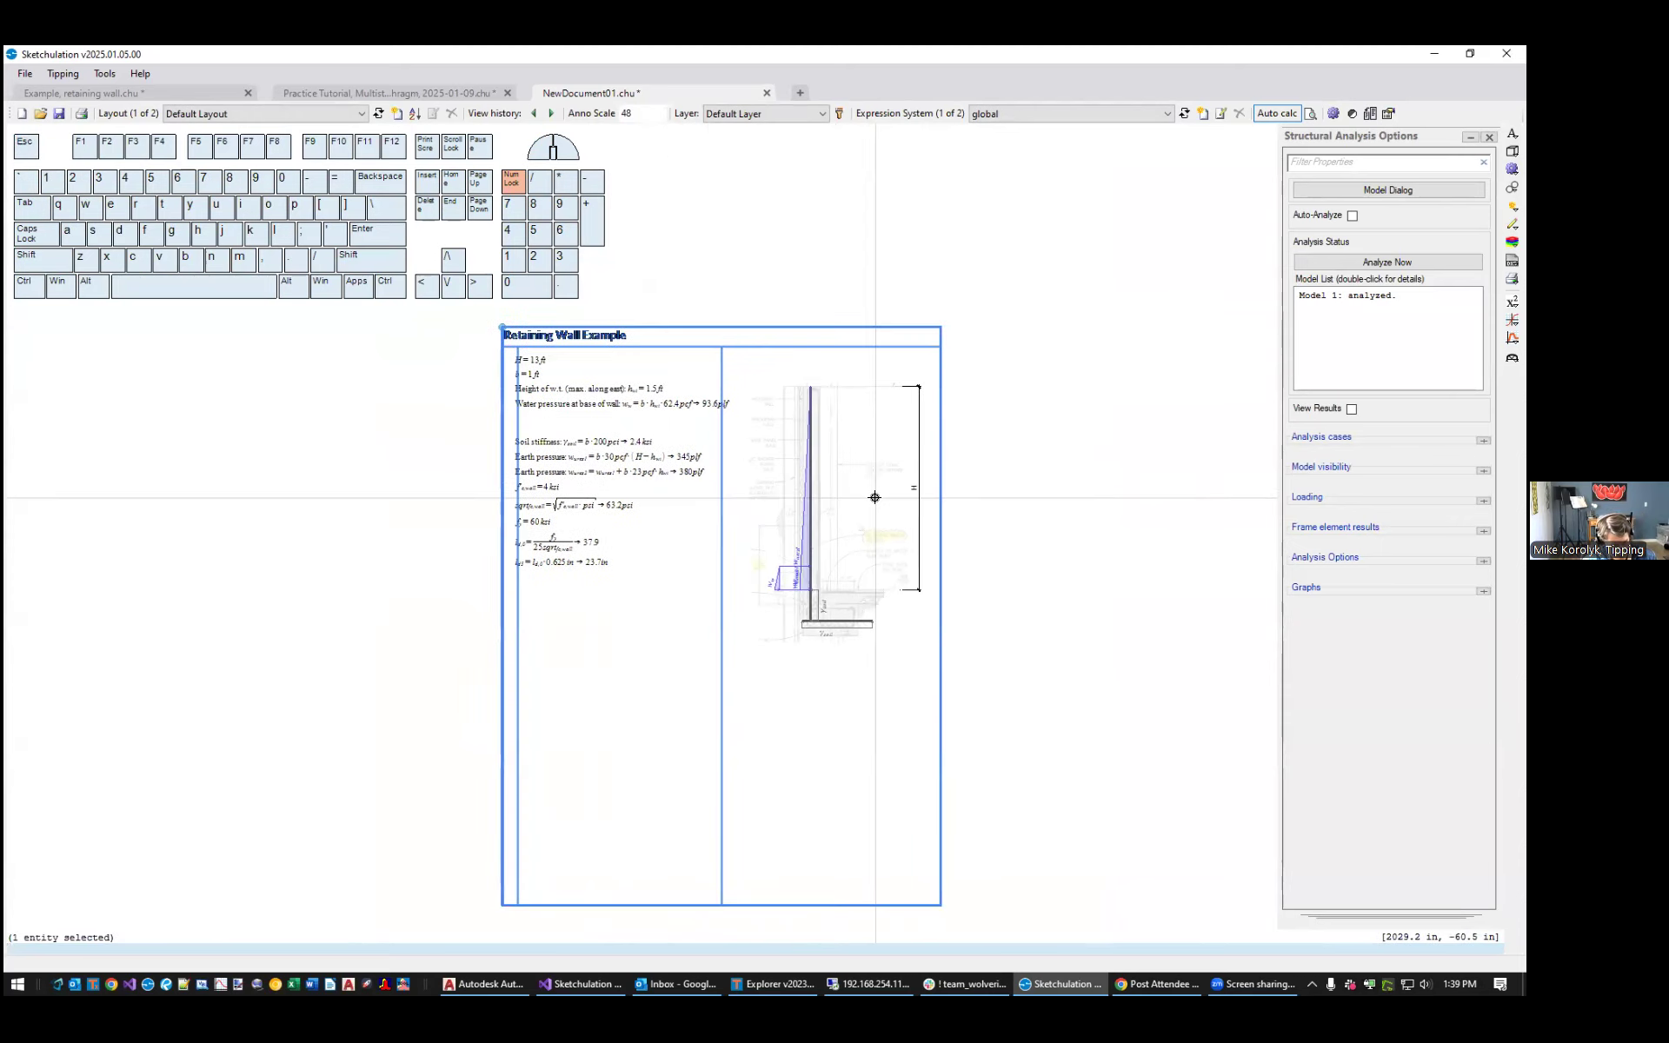
{"action": "type", "text": "ad"}
{"action": "key", "text": "Return"}
{"action": "key", "text": "Escape"}
Start drawing viewports of the structural analysis model and frame a rectangular area around the wall and footing
{"action": "middle_click_drag", "start_coordinate": [1073, 533], "coordinate": [811, 570]}
{"action": "scroll", "coordinate": [643, 682], "scroll_direction": "up", "scroll_amount": 2}
{"action": "middle_click_drag", "start_coordinate": [742, 643], "coordinate": [732, 737]}
{"action": "type", "text": "vpm"}
{"action": "key", "text": "Return"}
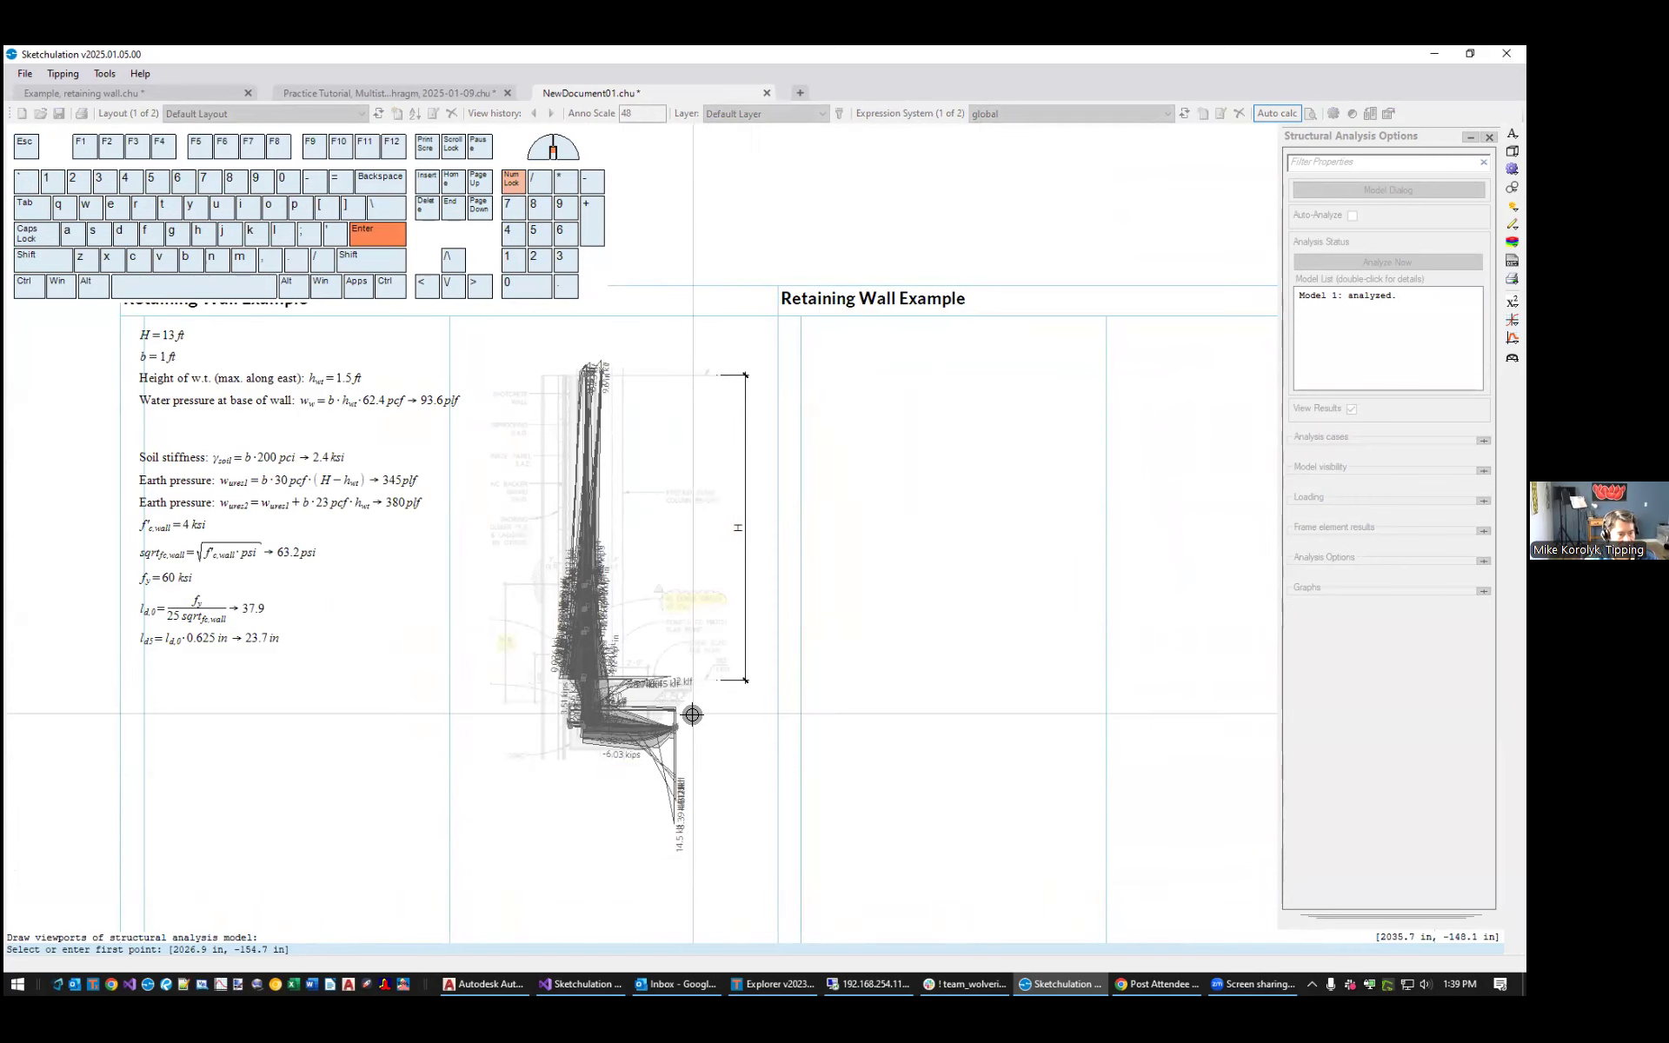
{"action": "scroll", "coordinate": [692, 715], "scroll_direction": "up", "scroll_amount": 1}
{"action": "mouse_move", "coordinate": [801, 804]}
{"action": "middle_mouse_down"}
{"action": "mouse_move", "coordinate": [847, 850]}
{"action": "mouse_move", "coordinate": [821, 864]}
{"action": "mouse_move", "coordinate": [886, 839]}
{"action": "middle_mouse_up"}
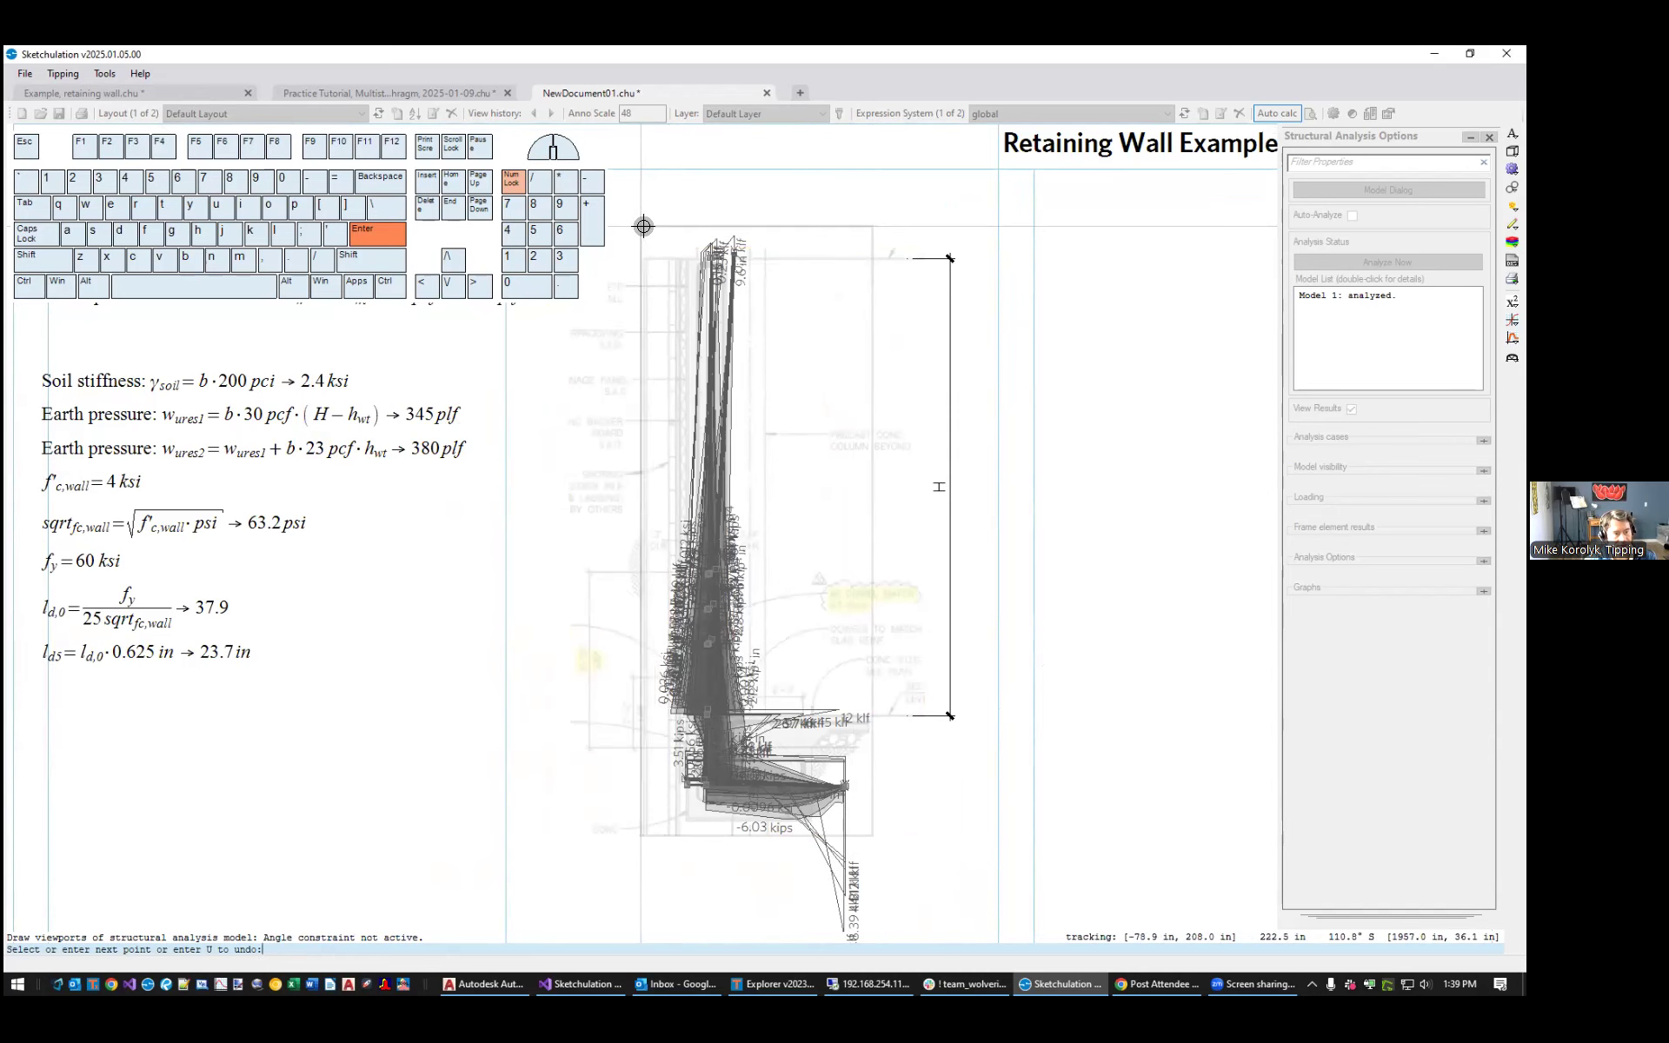
{"action": "left_click", "coordinate": [643, 226]}
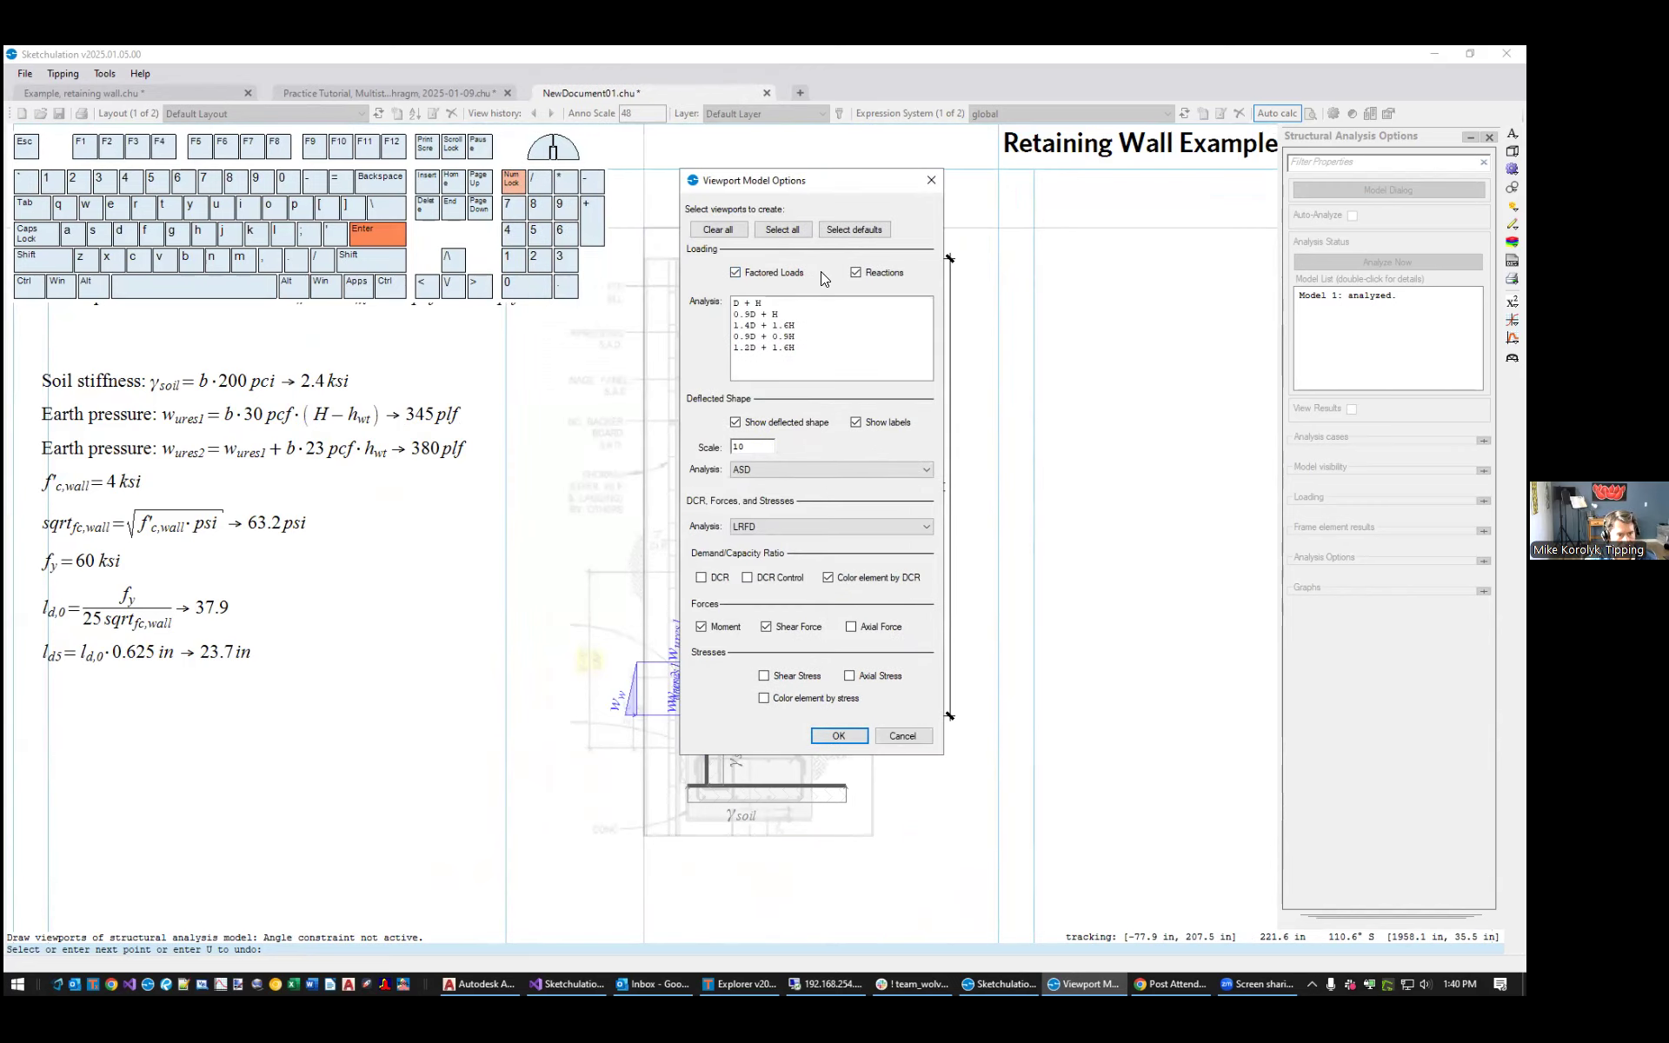
Choose the D + H combination for the factored loads, add a DCR viewport, and accept the viewport model options
{"action": "left_click", "coordinate": [776, 305]}
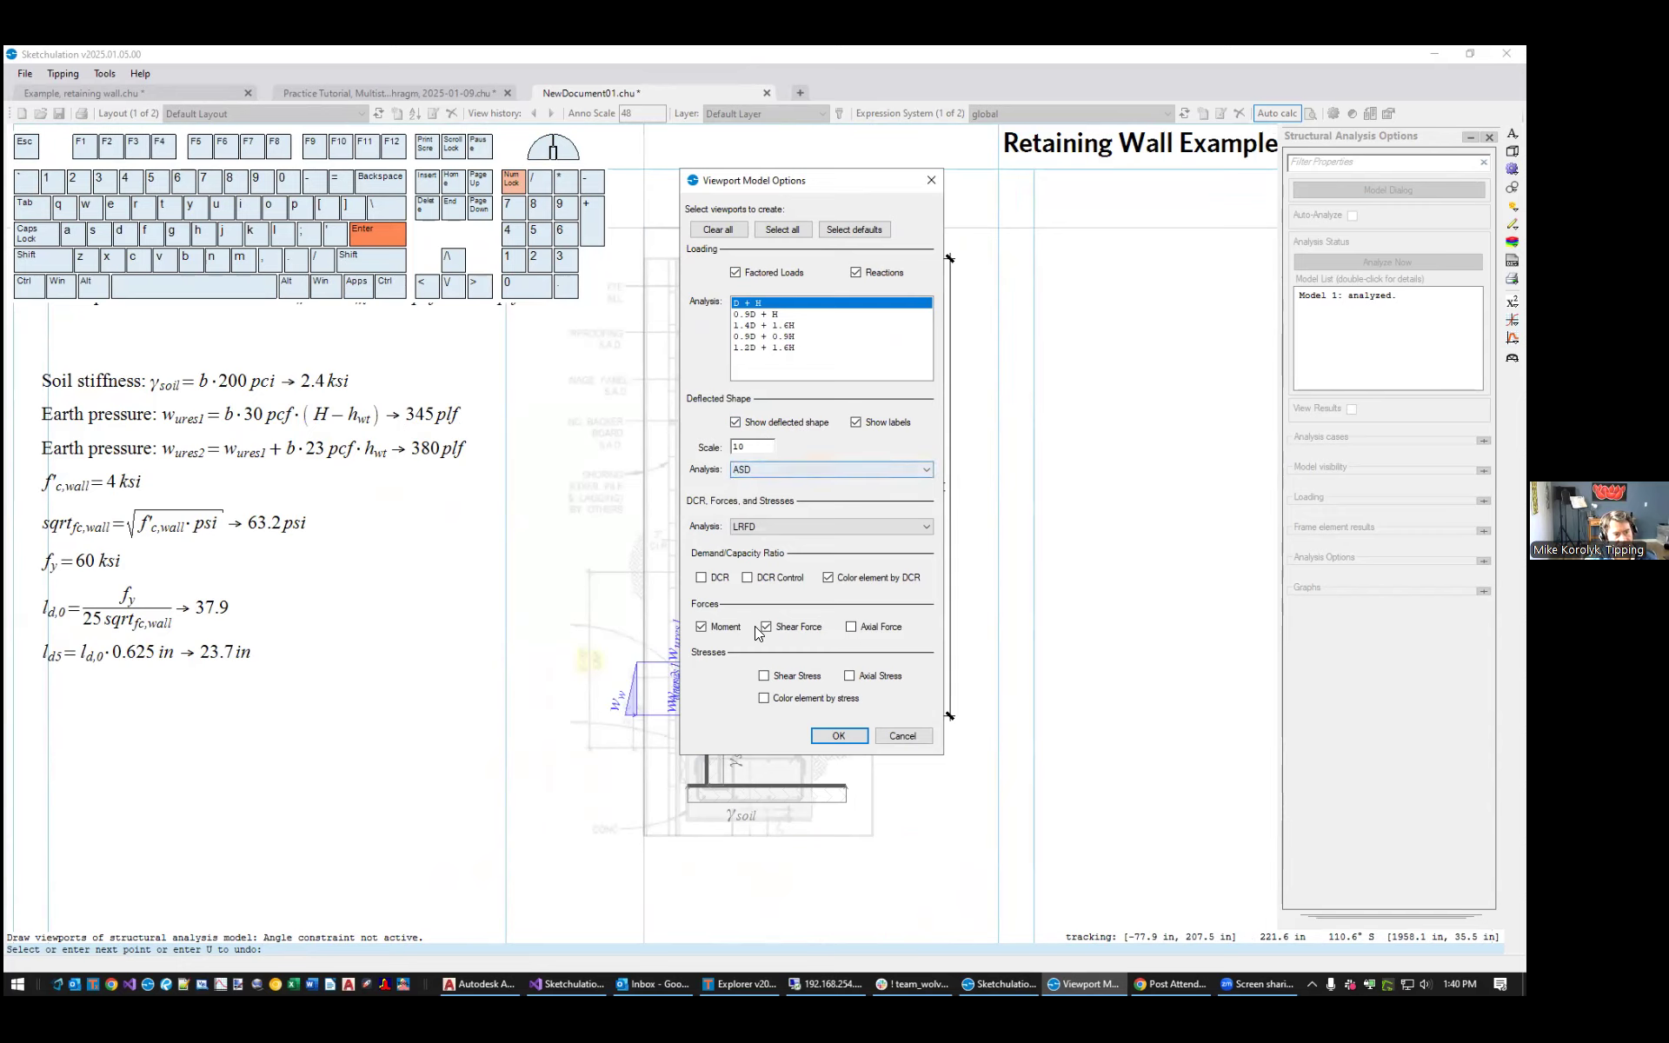
{"action": "left_click", "coordinate": [708, 579]}
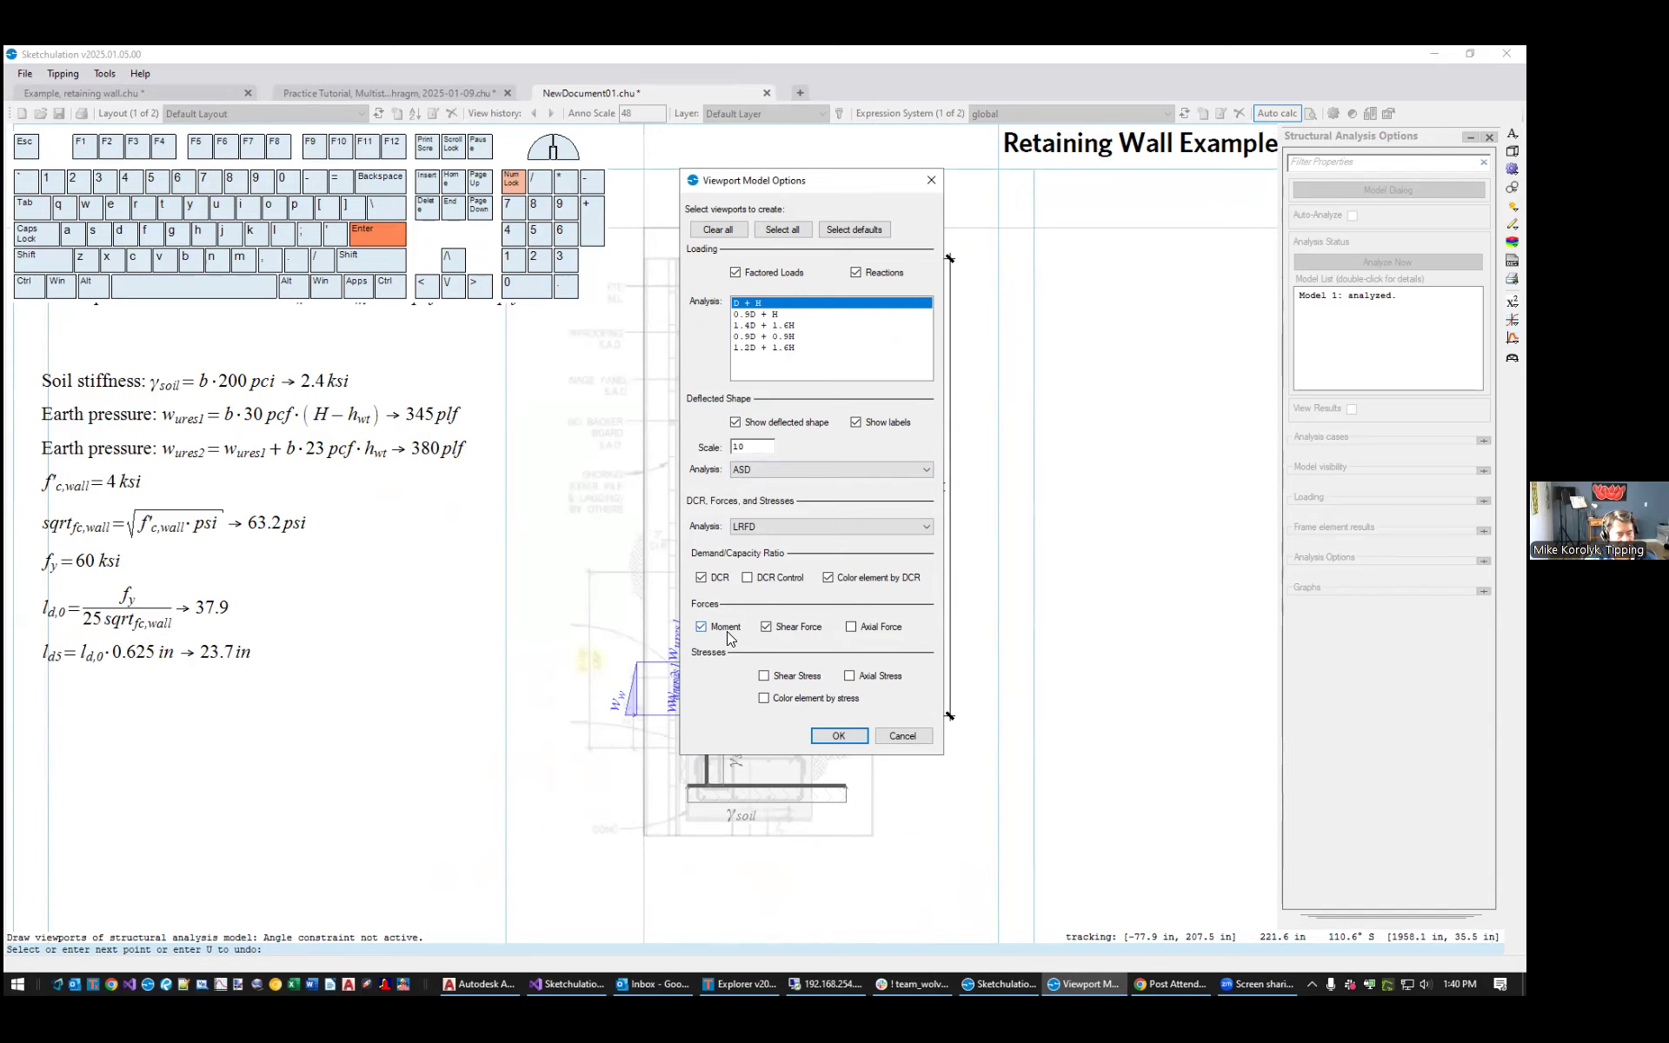
{"action": "left_click", "coordinate": [837, 735]}
Place the row of result viewports on the second page, starting at its upper-left margin and level with the original model
{"action": "scroll", "coordinate": [976, 626], "scroll_direction": "down", "scroll_amount": 5}
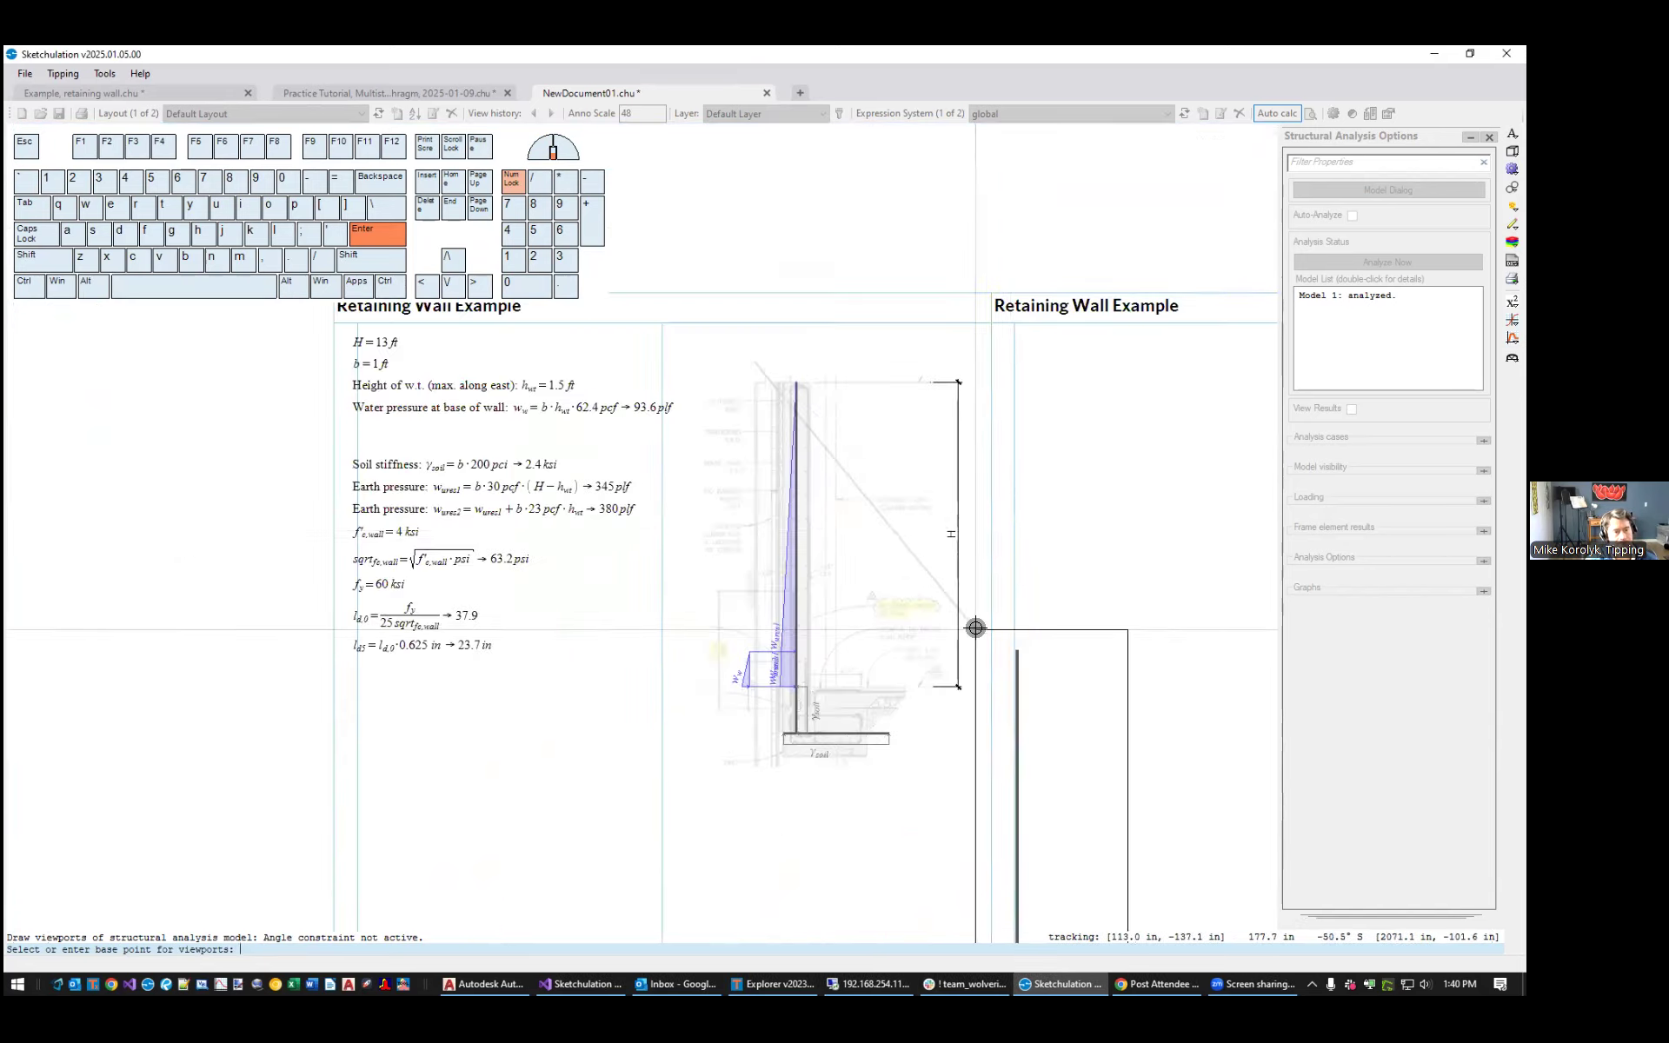
{"action": "scroll", "coordinate": [928, 384], "scroll_direction": "up", "scroll_amount": 3}
{"action": "scroll", "coordinate": [930, 386], "scroll_direction": "up", "scroll_amount": 2}
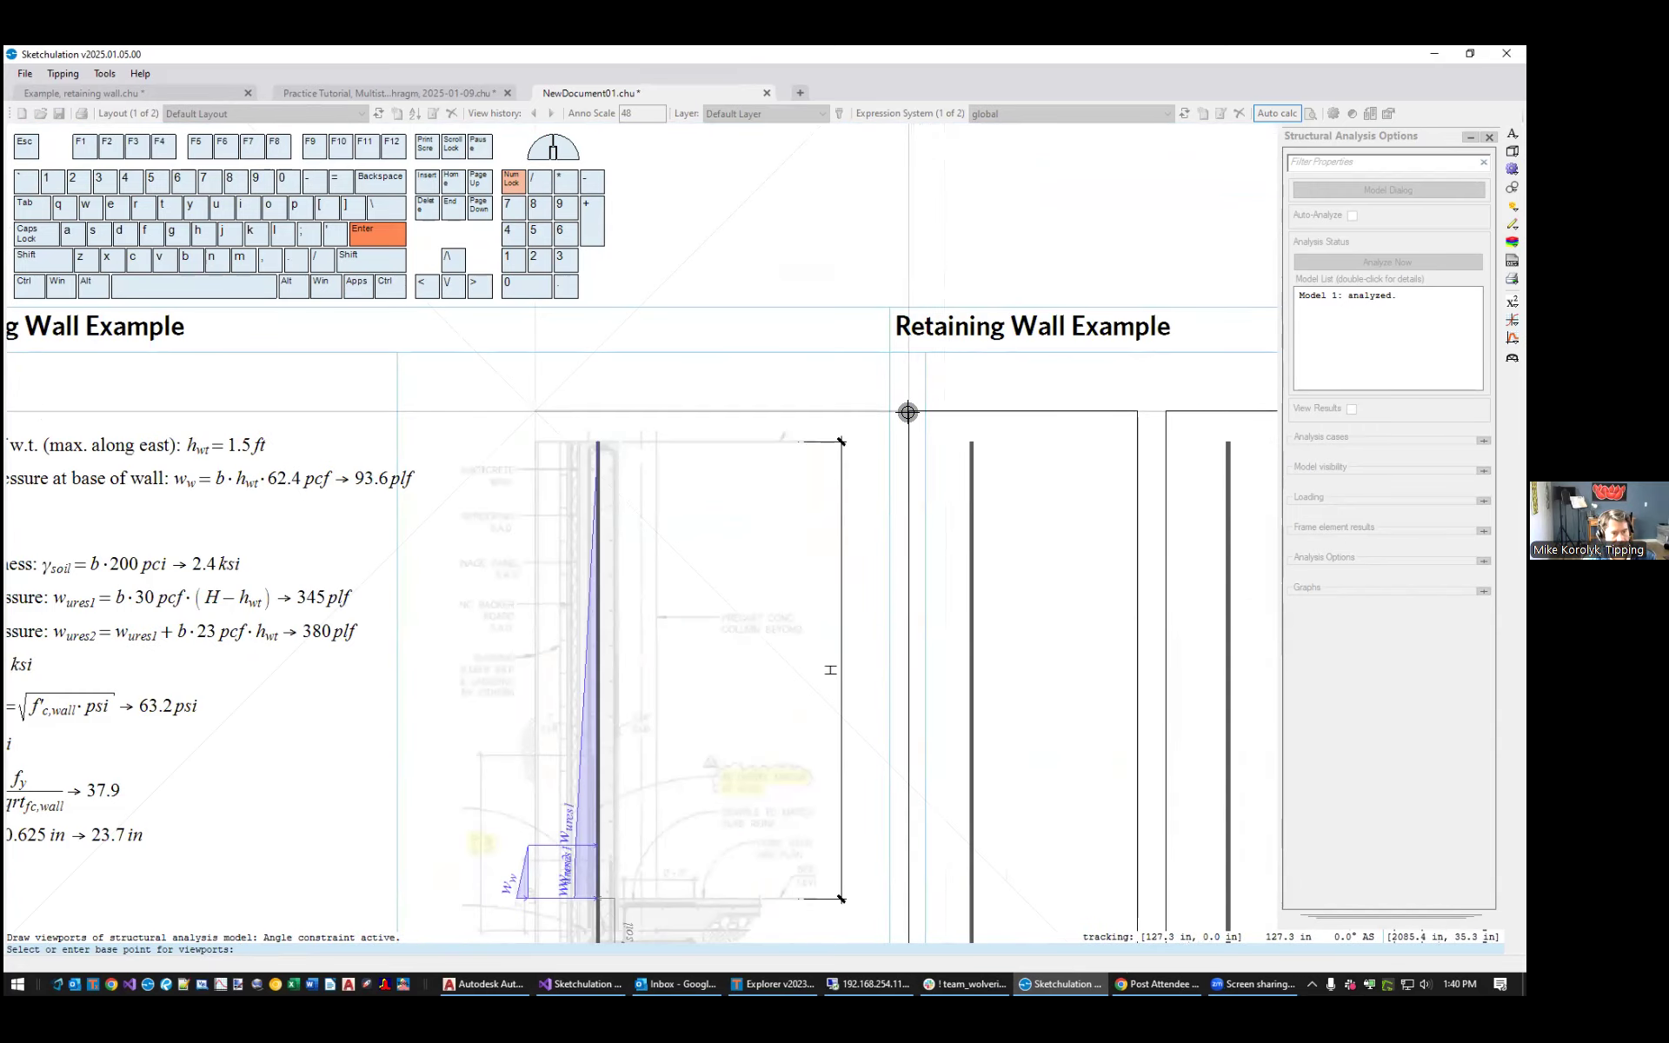
{"action": "left_click", "coordinate": [927, 414]}
Stretch the bottom edge of the Factored Loads, Reactions (D + H) viewport downward to include the whole soil reaction diagram
{"action": "scroll", "coordinate": [1031, 407], "scroll_direction": "down", "scroll_amount": 3}
{"action": "middle_click_drag", "start_coordinate": [1040, 420], "coordinate": [582, 420]}
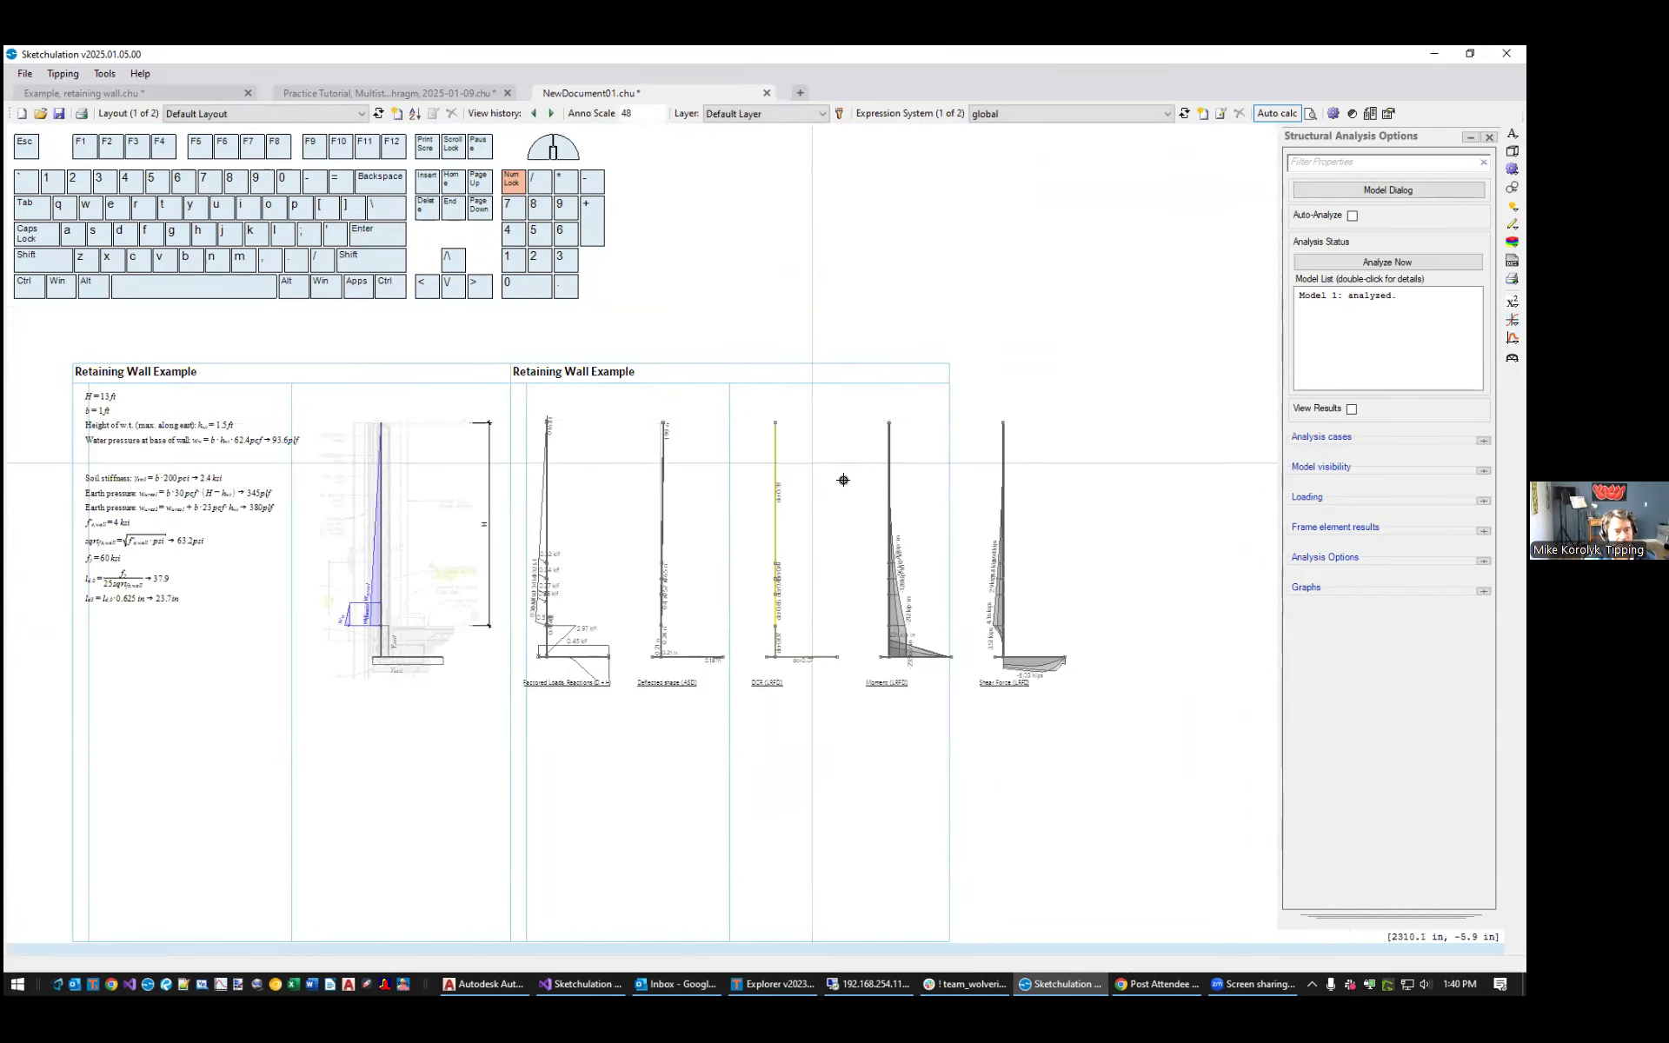
{"action": "scroll", "coordinate": [979, 666], "scroll_direction": "up", "scroll_amount": 2}
{"action": "middle_click_drag", "start_coordinate": [707, 633], "coordinate": [911, 695]}
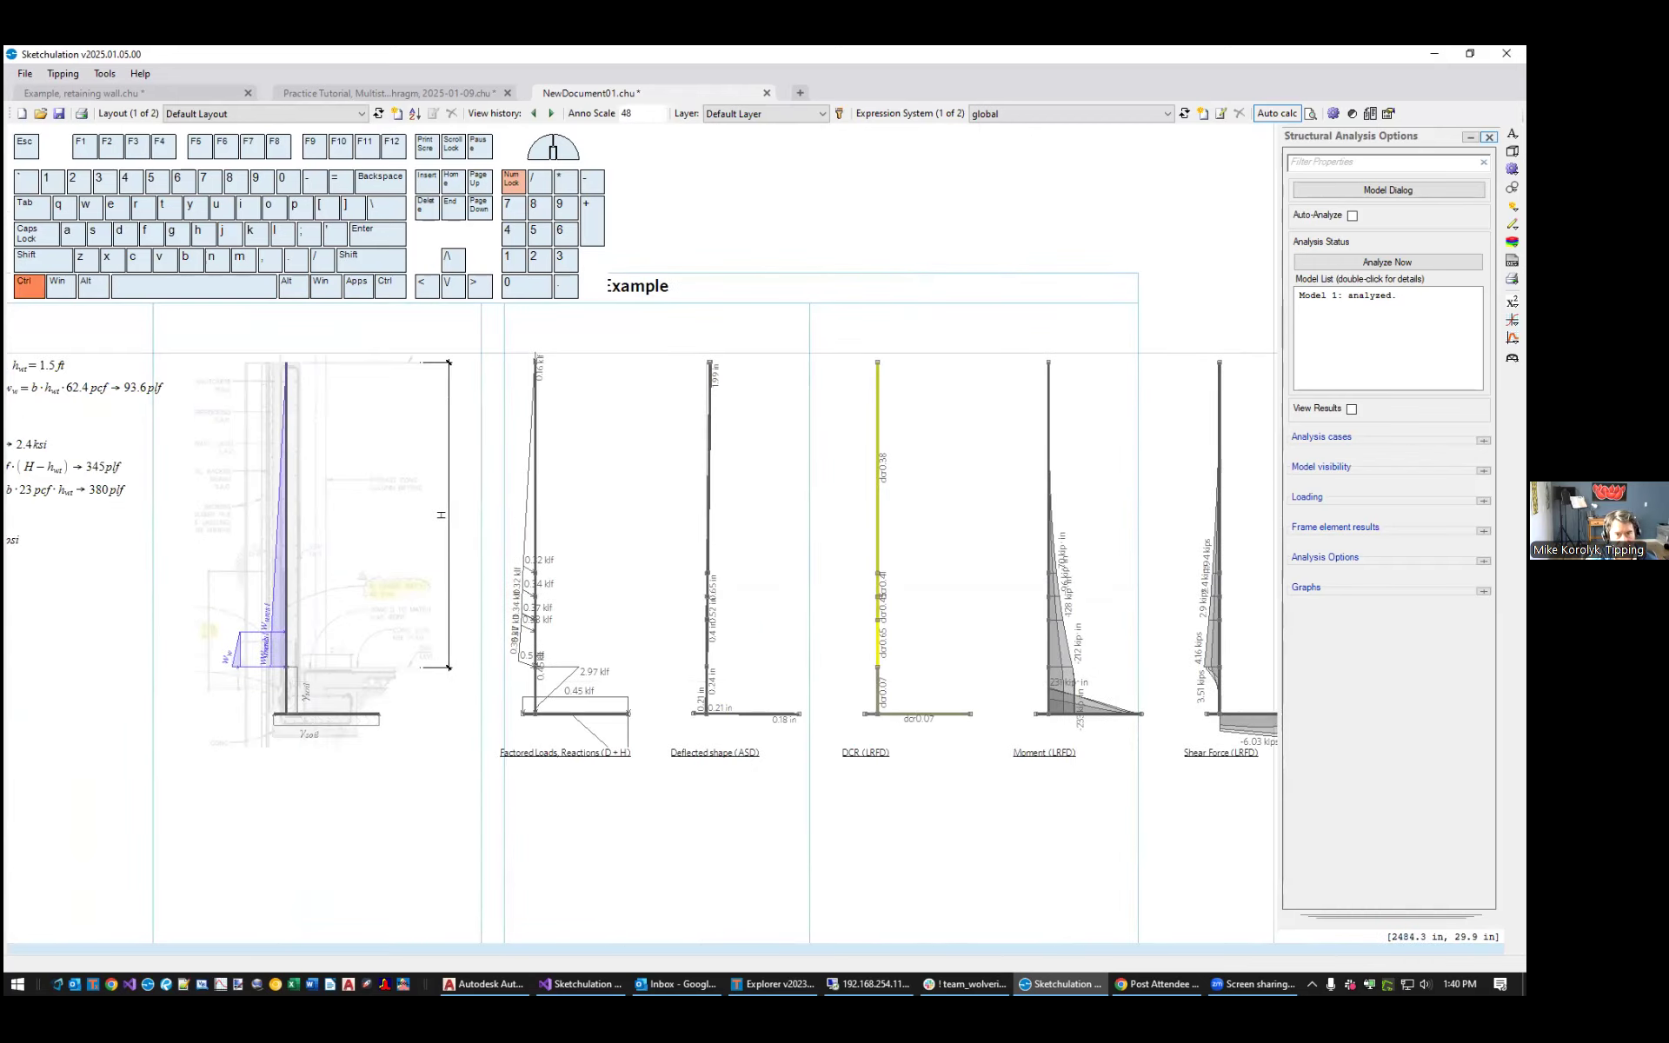
{"action": "scroll", "coordinate": [577, 686], "scroll_direction": "up", "scroll_amount": 4}
{"action": "middle_click_drag", "start_coordinate": [748, 773], "coordinate": [905, 801]}
{"action": "scroll", "coordinate": [898, 808], "scroll_direction": "down", "scroll_amount": 2}
{"action": "key", "text": "Escape"}
{"action": "left_click", "coordinate": [817, 715]}
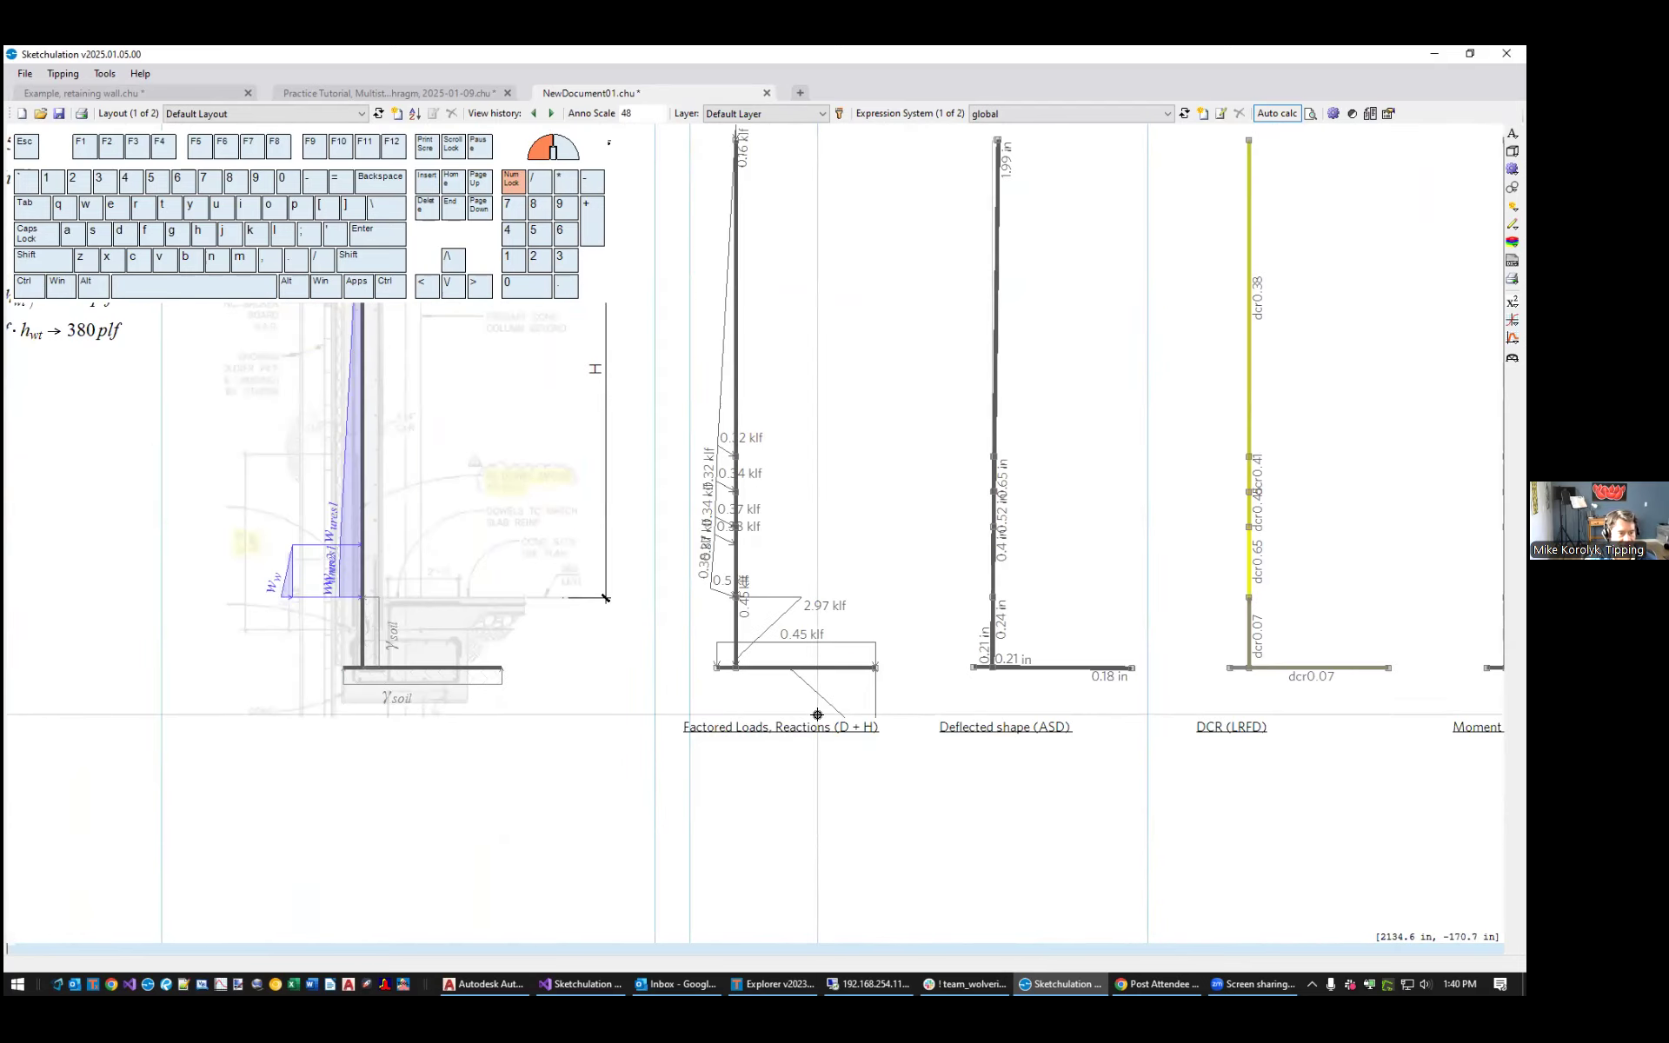
{"action": "left_click", "coordinate": [820, 695]}
{"action": "left_click_drag", "start_coordinate": [682, 737], "coordinate": [883, 704]}
{"action": "left_click", "coordinate": [902, 718]}
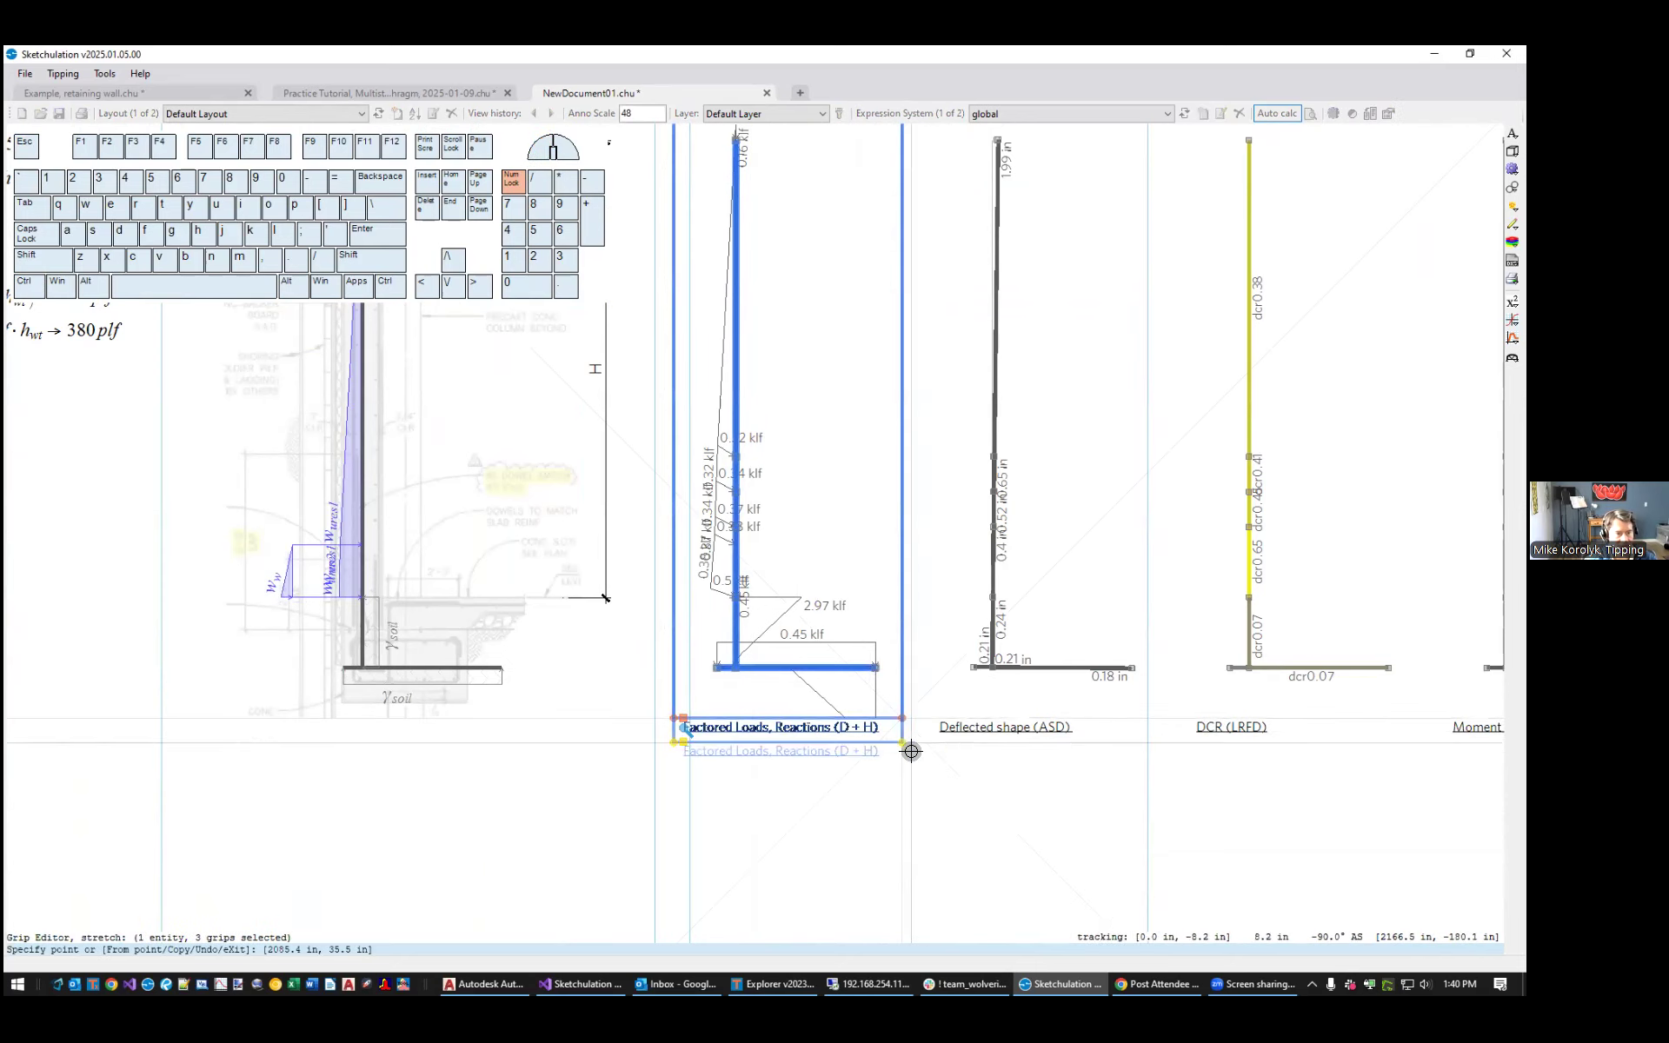
{"action": "left_click", "coordinate": [916, 787]}
{"action": "left_click", "coordinate": [660, 834]}
{"action": "left_click", "coordinate": [913, 749]}
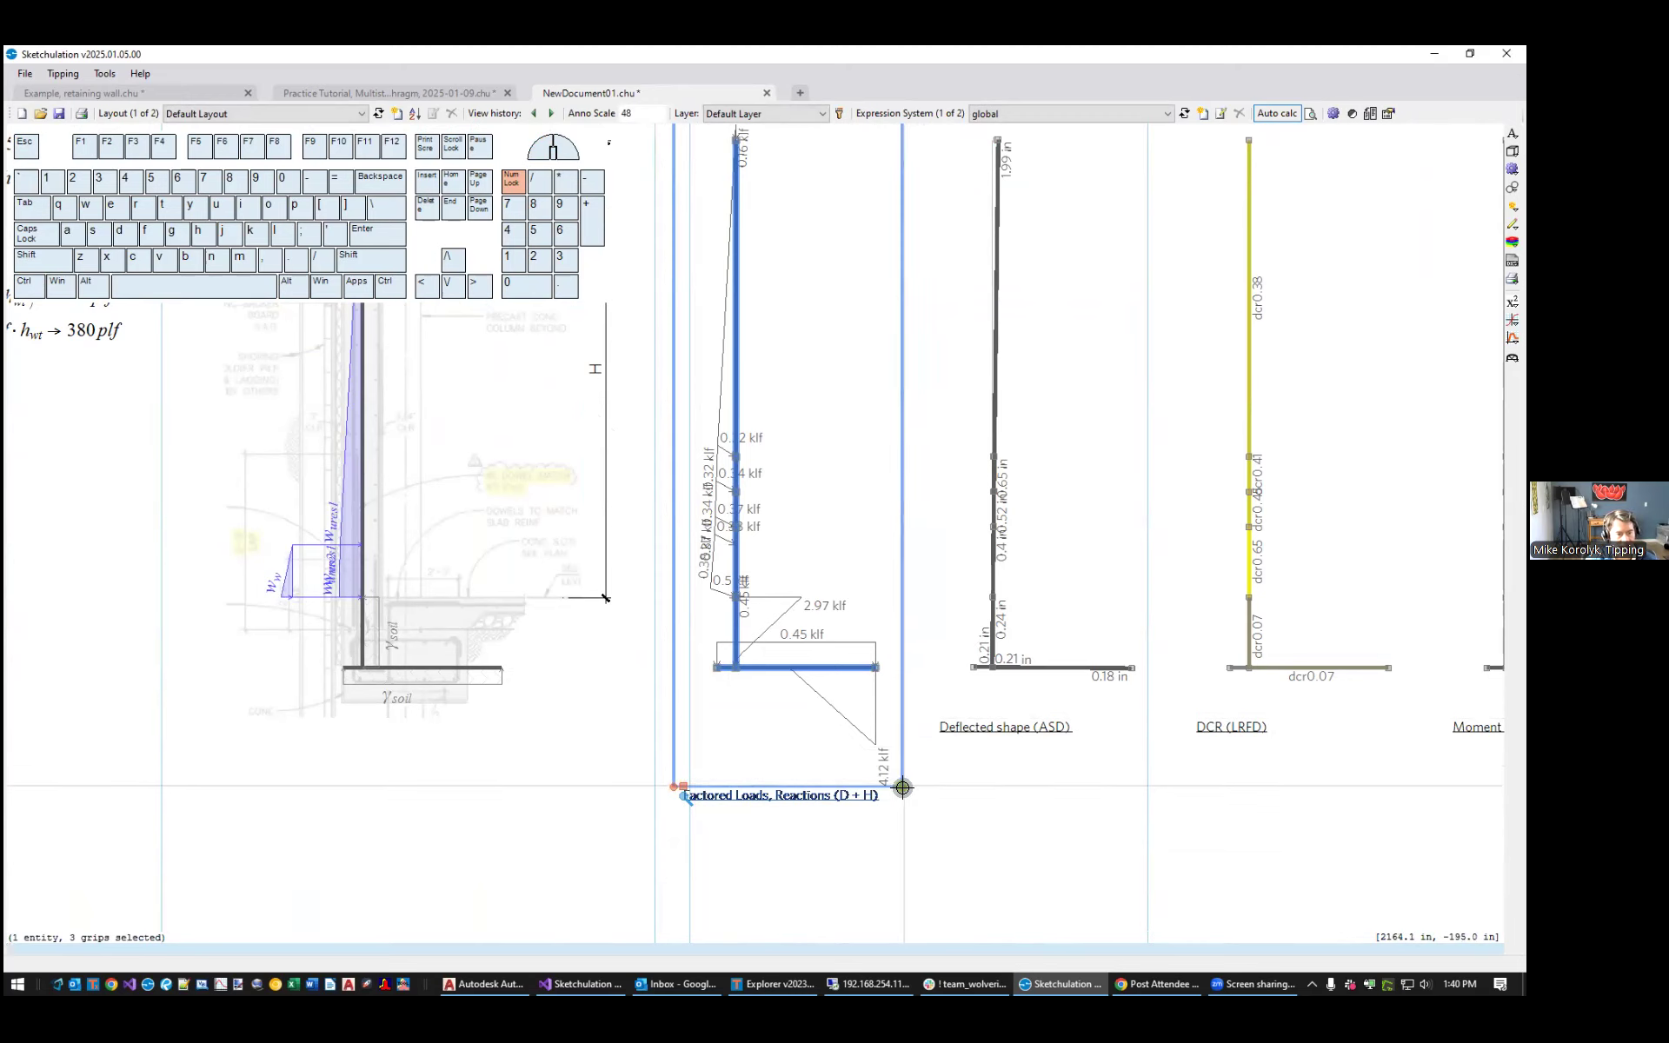
{"action": "left_click", "coordinate": [902, 787]}
{"action": "left_click", "coordinate": [911, 812]}
{"action": "key", "text": "Escape"}
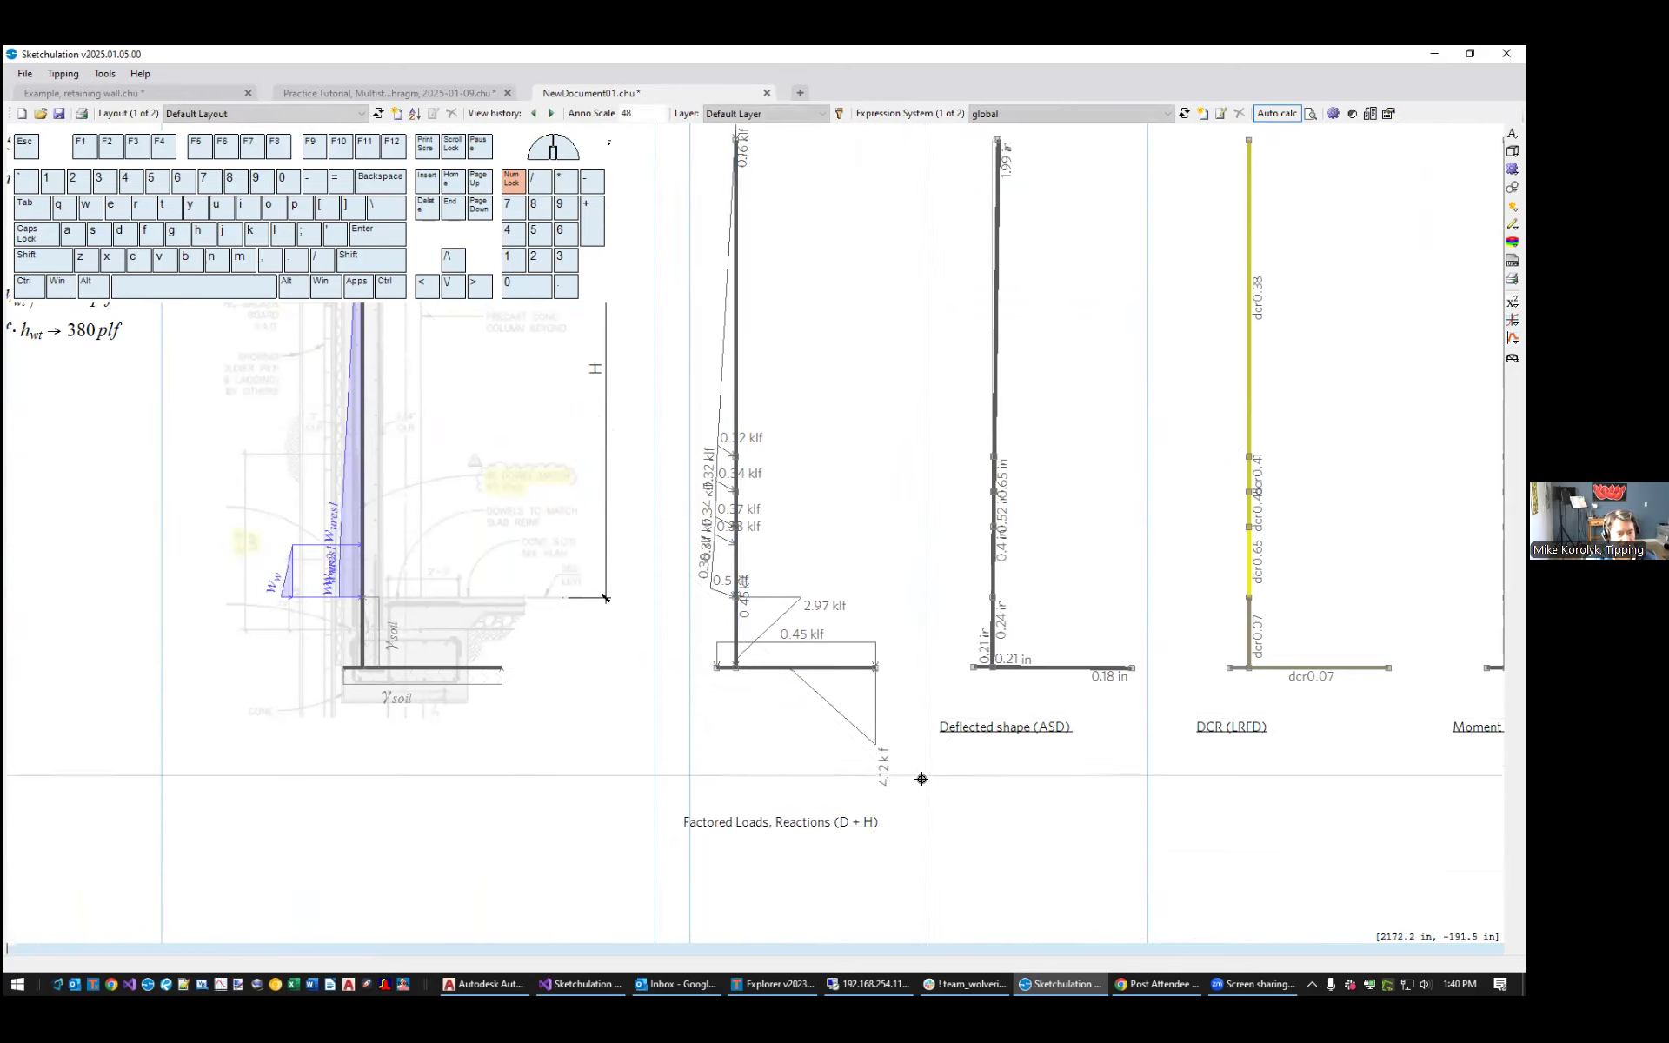
Examine the applied loads and soil reactions on the wall and footing in the Factored Loads, Reactions (D + H) viewport
{"action": "scroll", "coordinate": [913, 787], "scroll_direction": "up", "scroll_amount": 4}
{"action": "scroll", "coordinate": [874, 793], "scroll_direction": "up", "scroll_amount": 2}
{"action": "scroll", "coordinate": [868, 771], "scroll_direction": "down", "scroll_amount": 5}
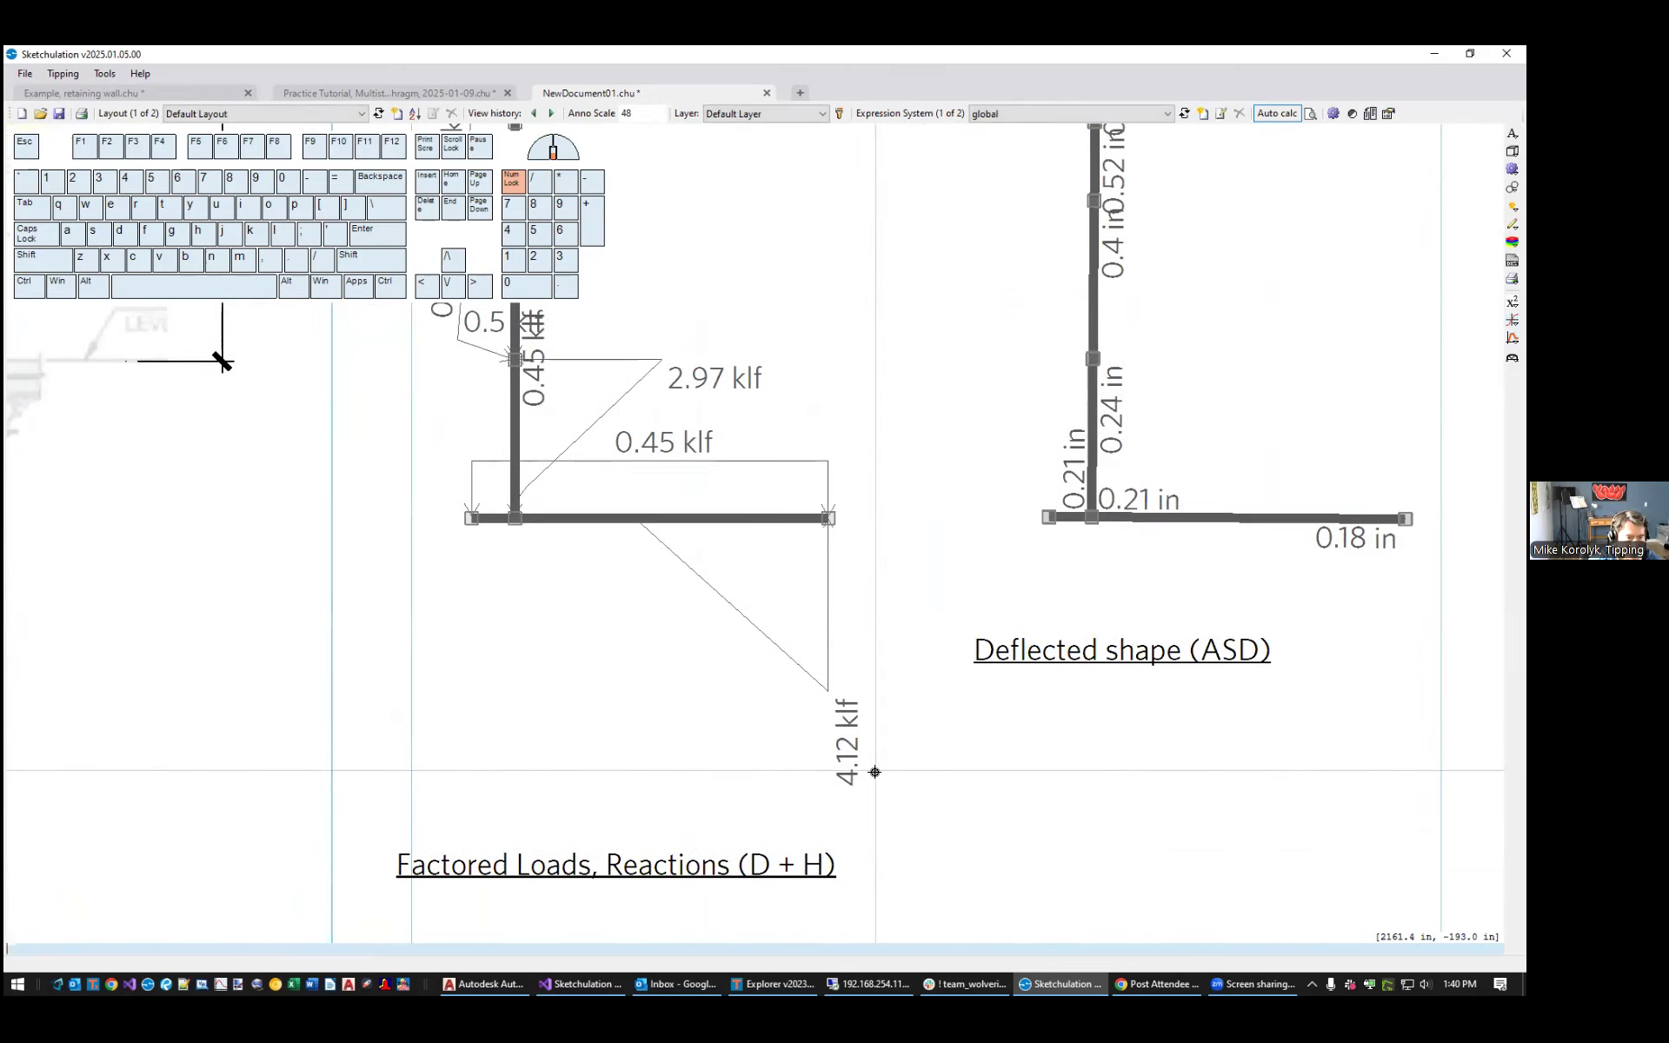
{"action": "scroll", "coordinate": [879, 800], "scroll_direction": "up", "scroll_amount": 3}
{"action": "scroll", "coordinate": [869, 758], "scroll_direction": "down", "scroll_amount": 2}
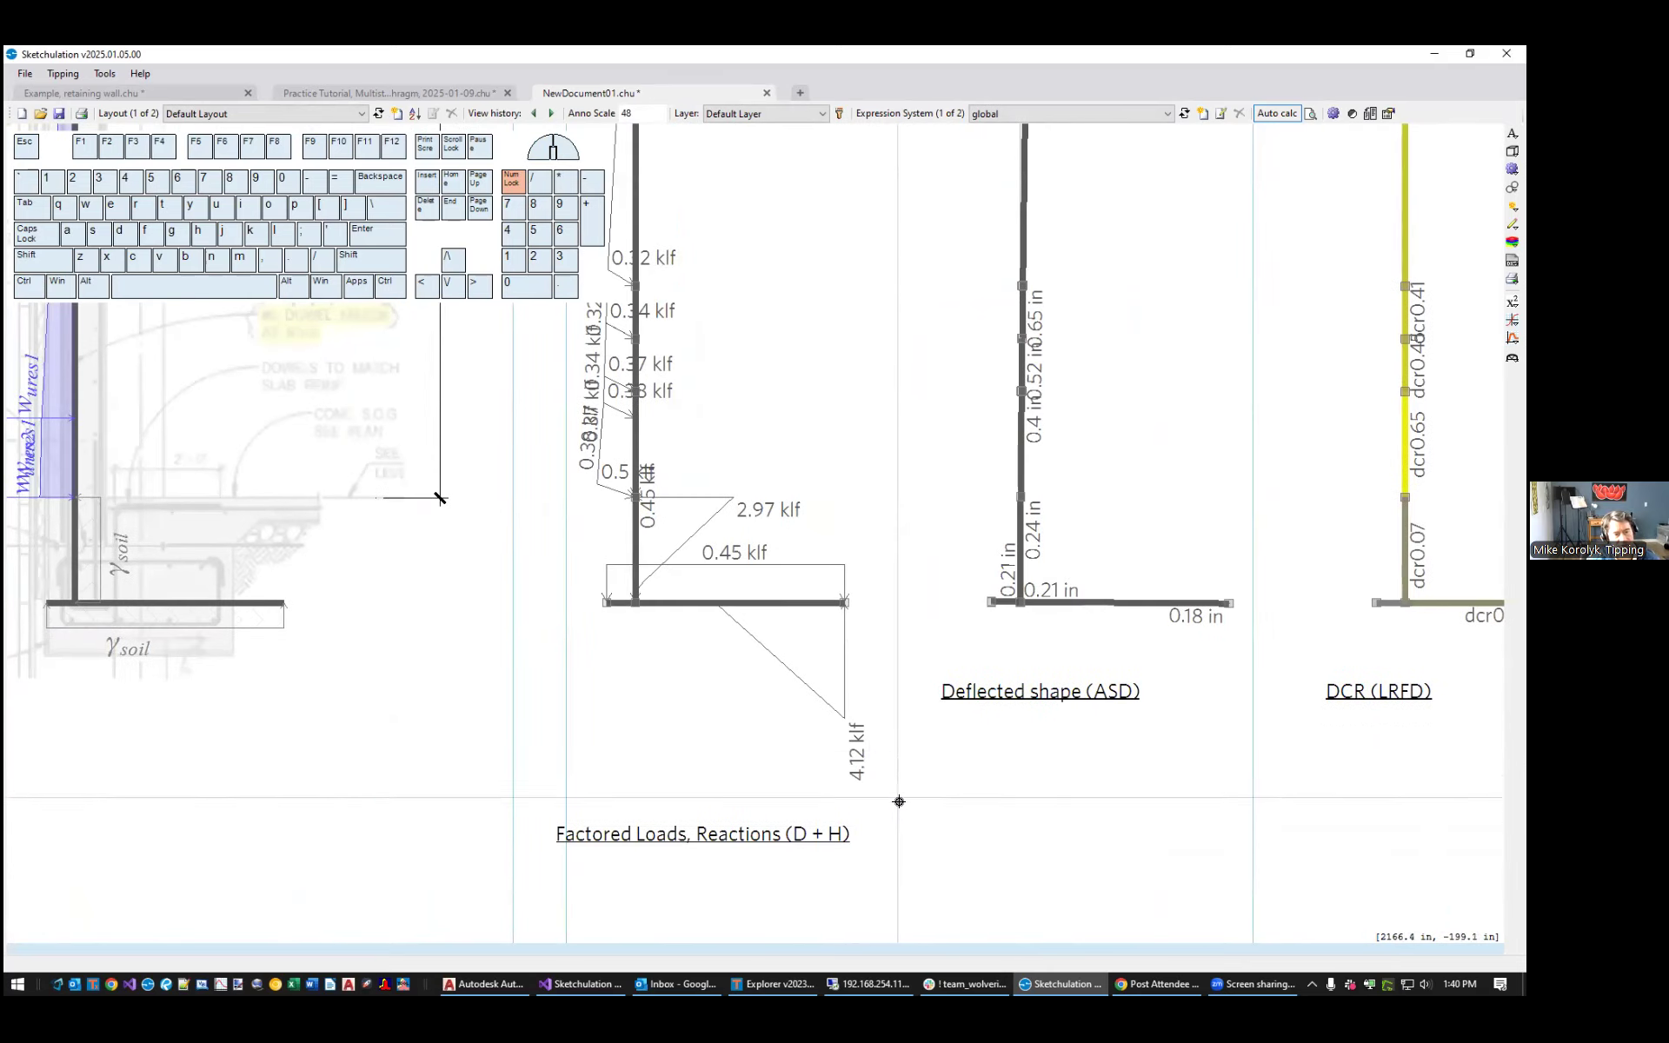
{"action": "scroll", "coordinate": [899, 801], "scroll_direction": "down", "scroll_amount": 2}
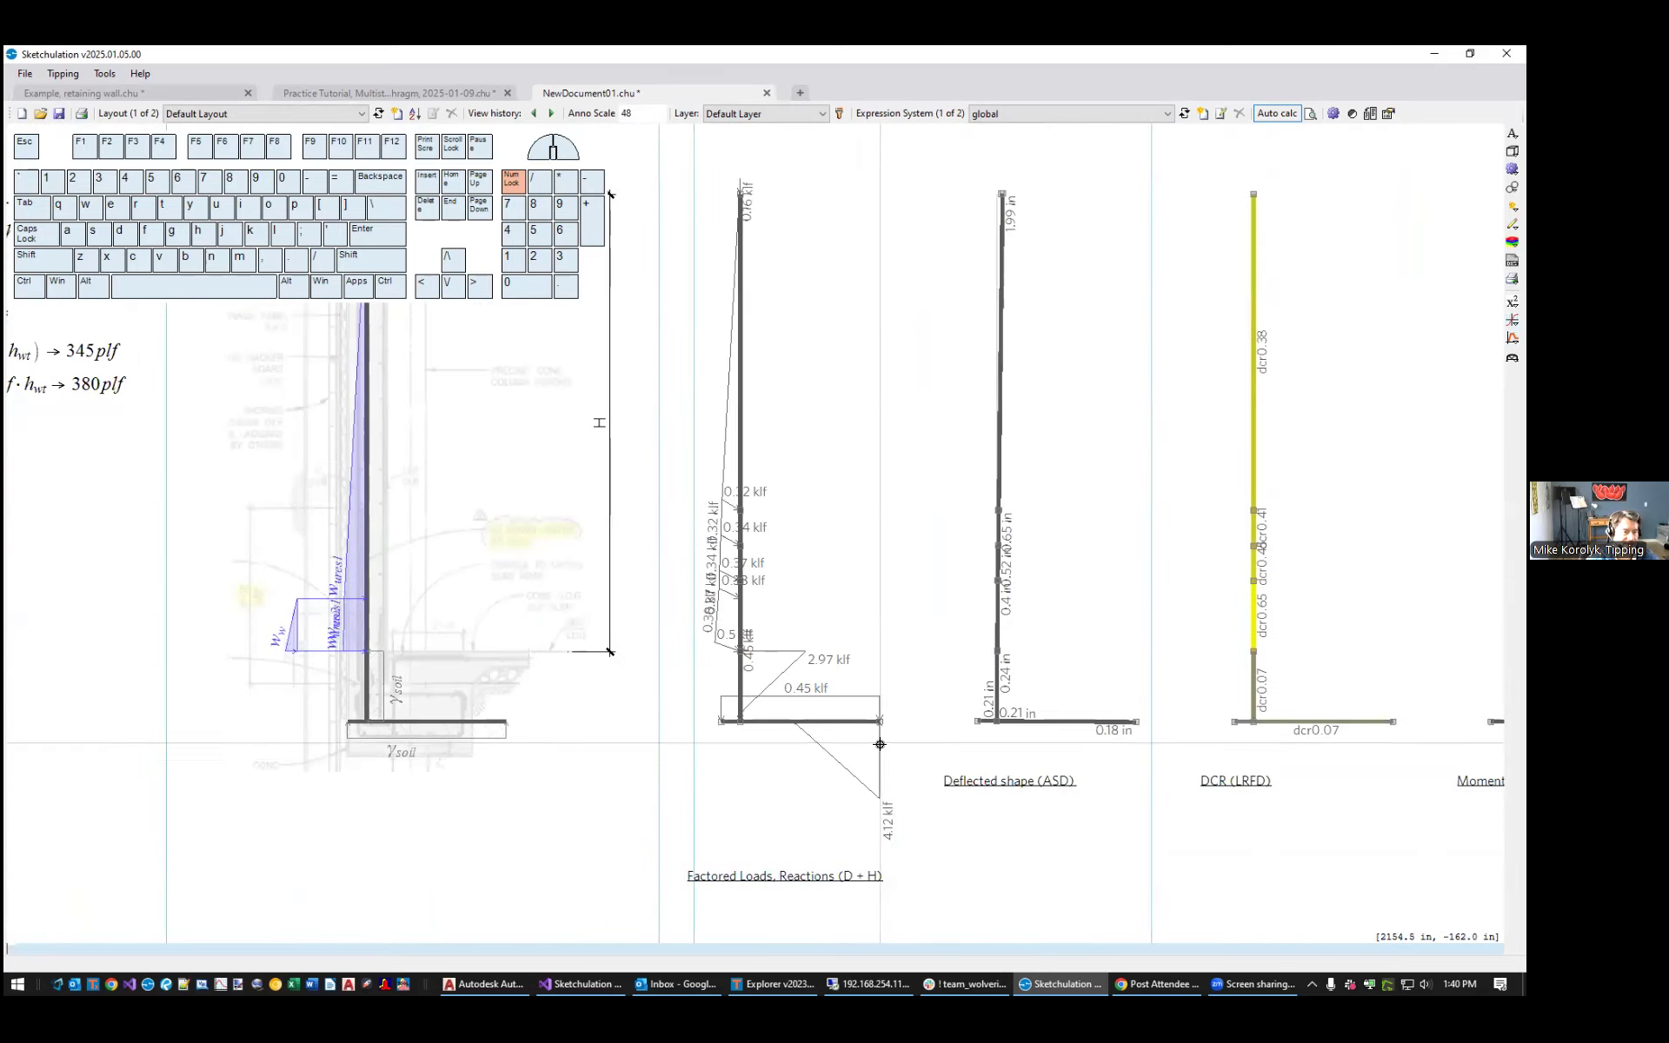
{"action": "left_click", "coordinate": [801, 725]}
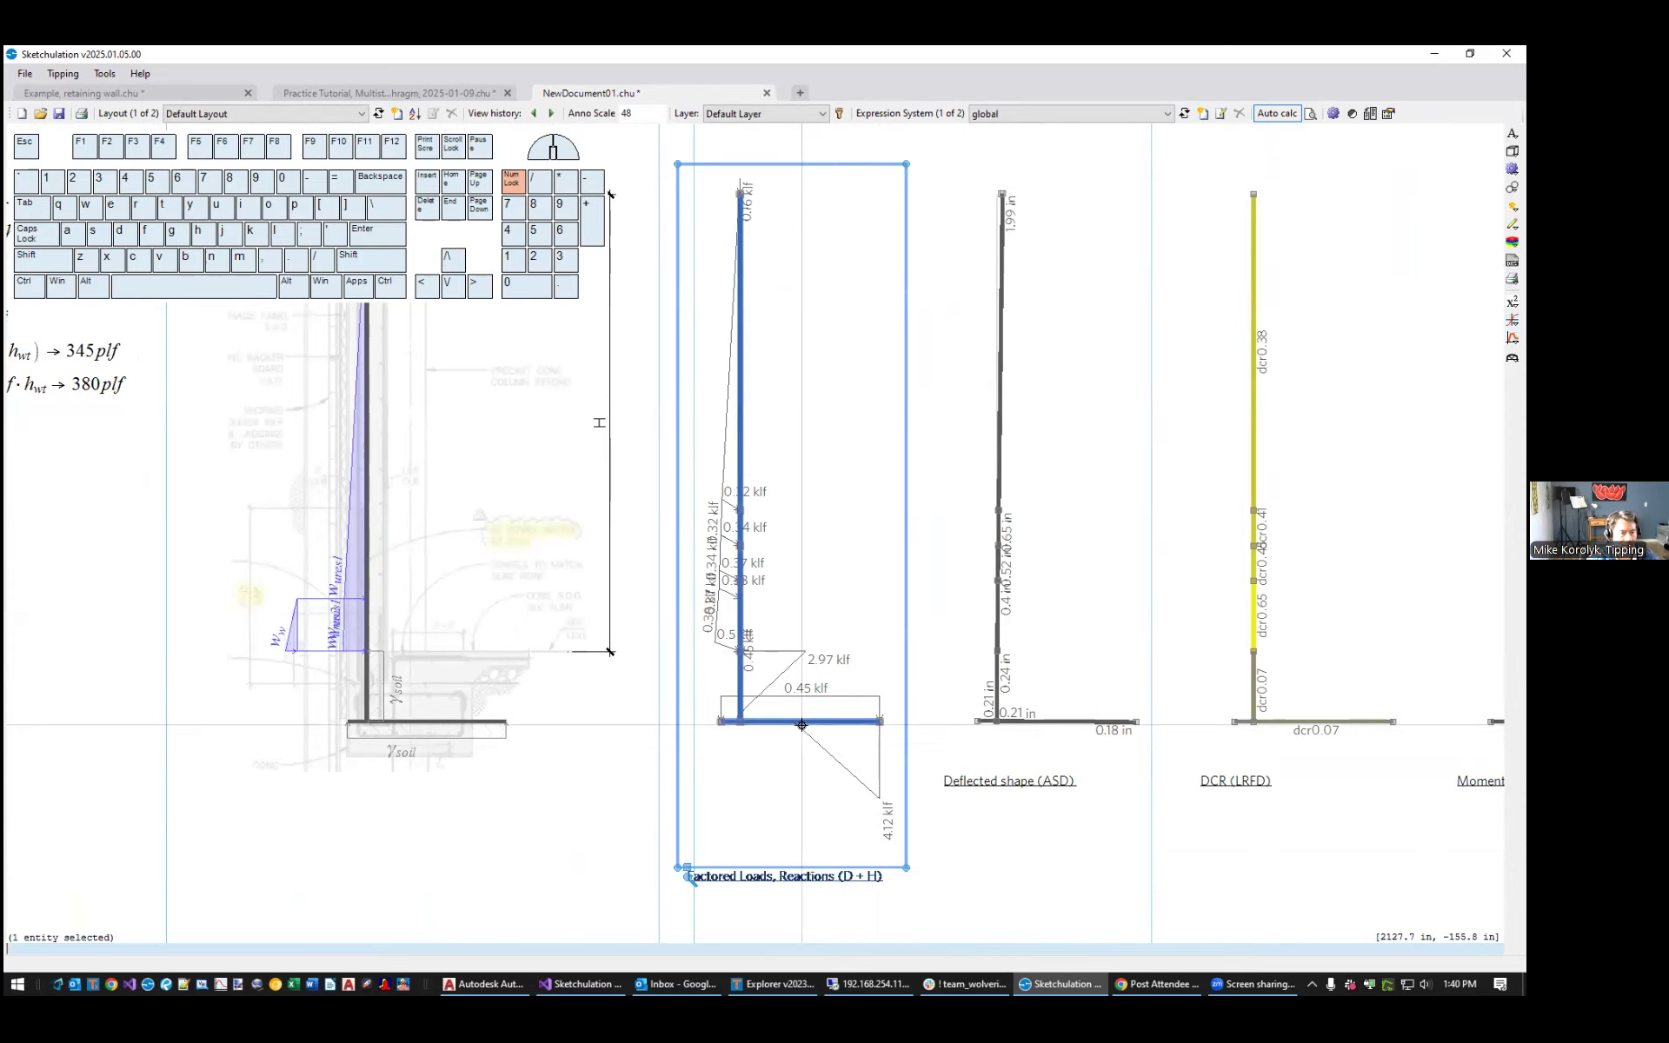
{"action": "scroll", "coordinate": [805, 649], "scroll_direction": "up", "scroll_amount": 3}
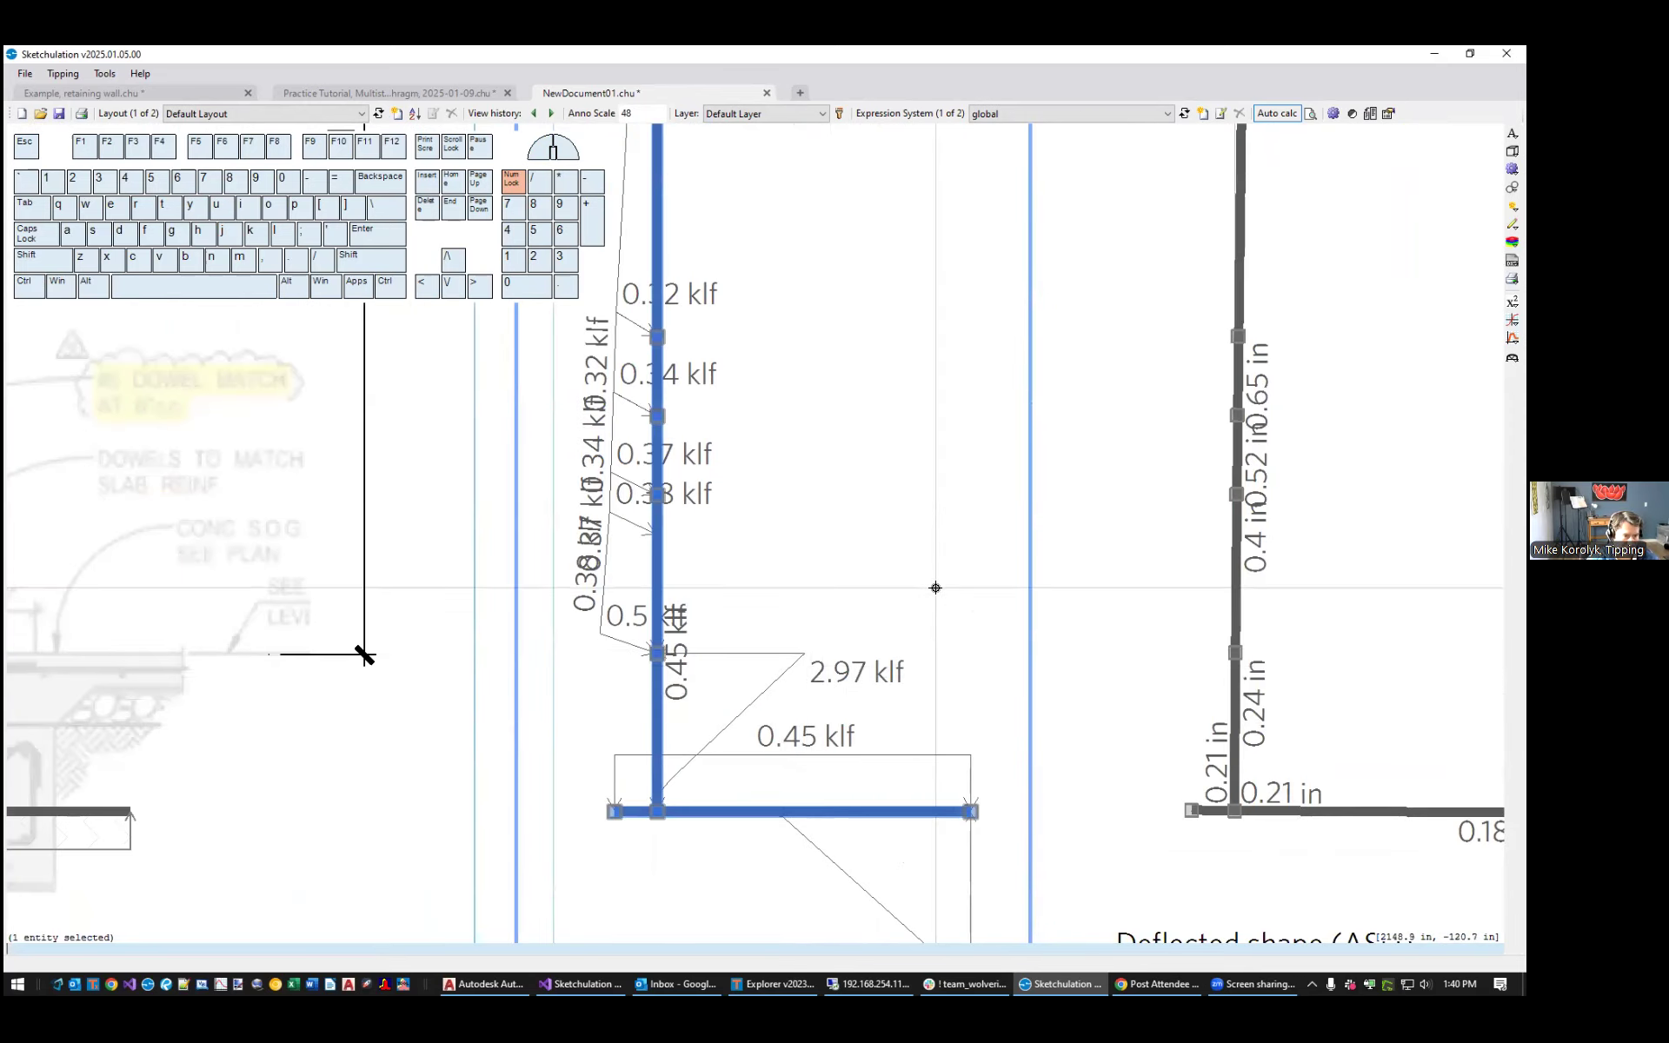
{"action": "scroll", "coordinate": [943, 588], "scroll_direction": "down", "scroll_amount": 2}
{"action": "middle_click_drag", "start_coordinate": [1088, 621], "coordinate": [922, 678]}
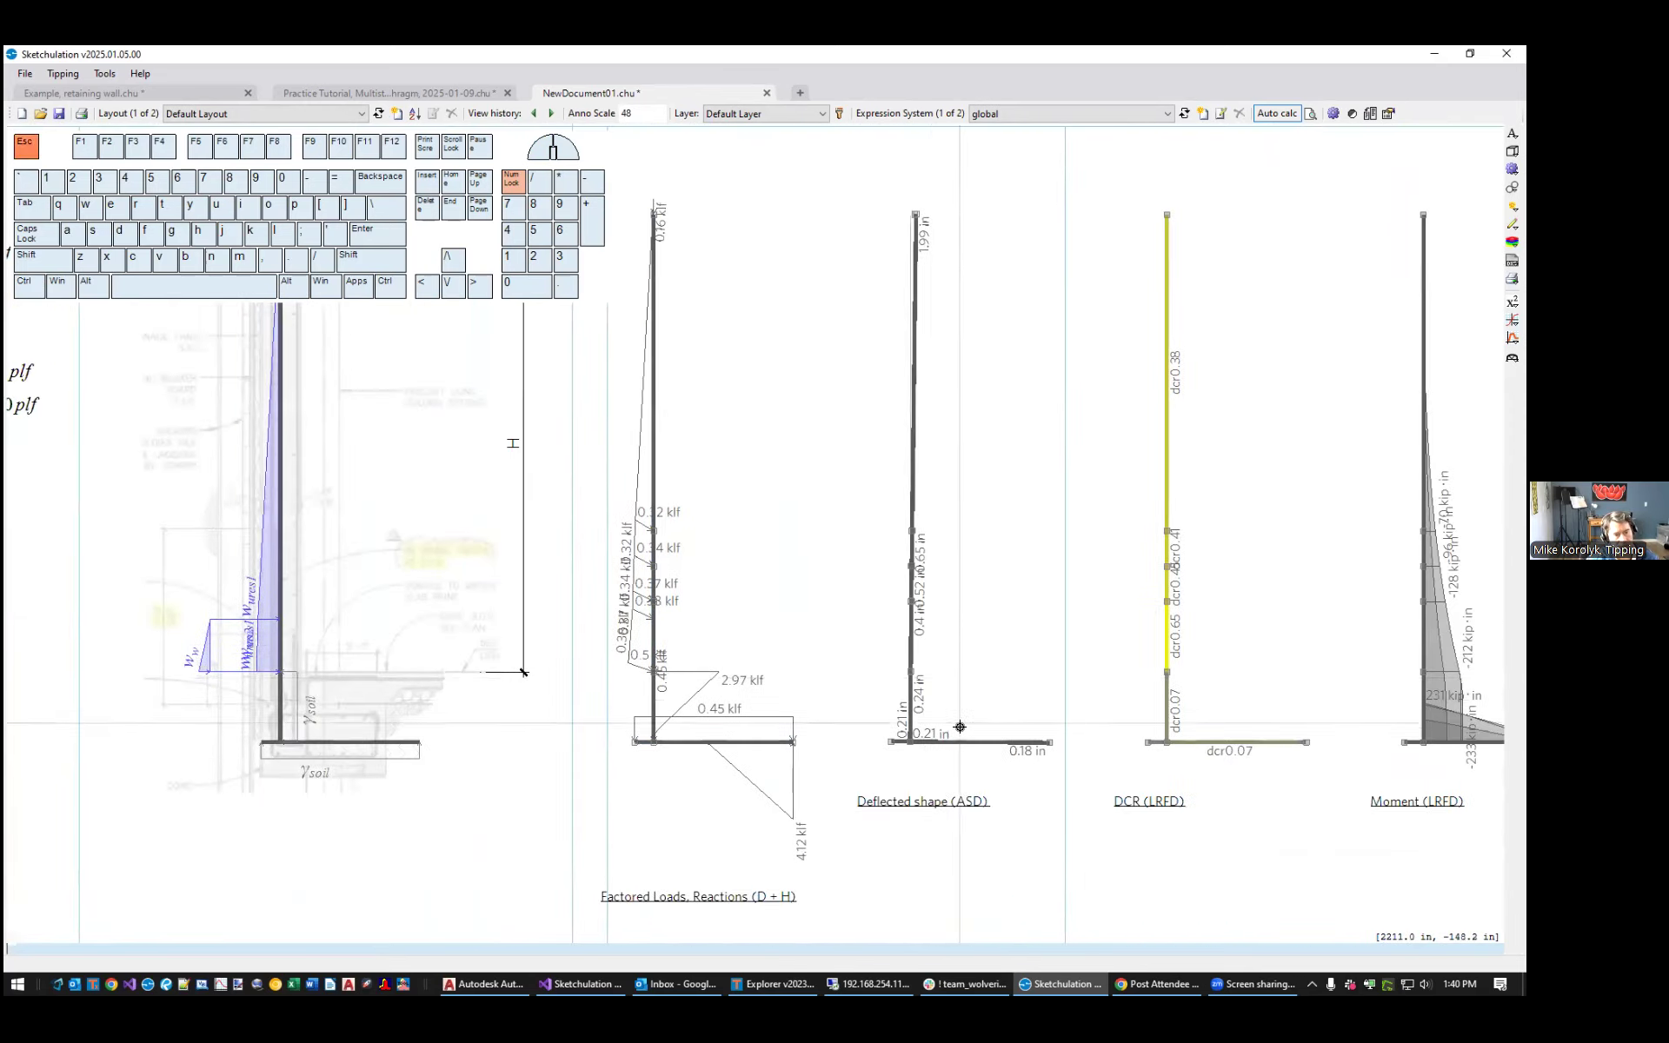
Examine the Deflected shape (ASD) viewport and the demand/capacity ratios along the wall in the DCR (LRFD) viewport
{"action": "left_click", "coordinate": [945, 756]}
{"action": "key", "text": "Escape"}
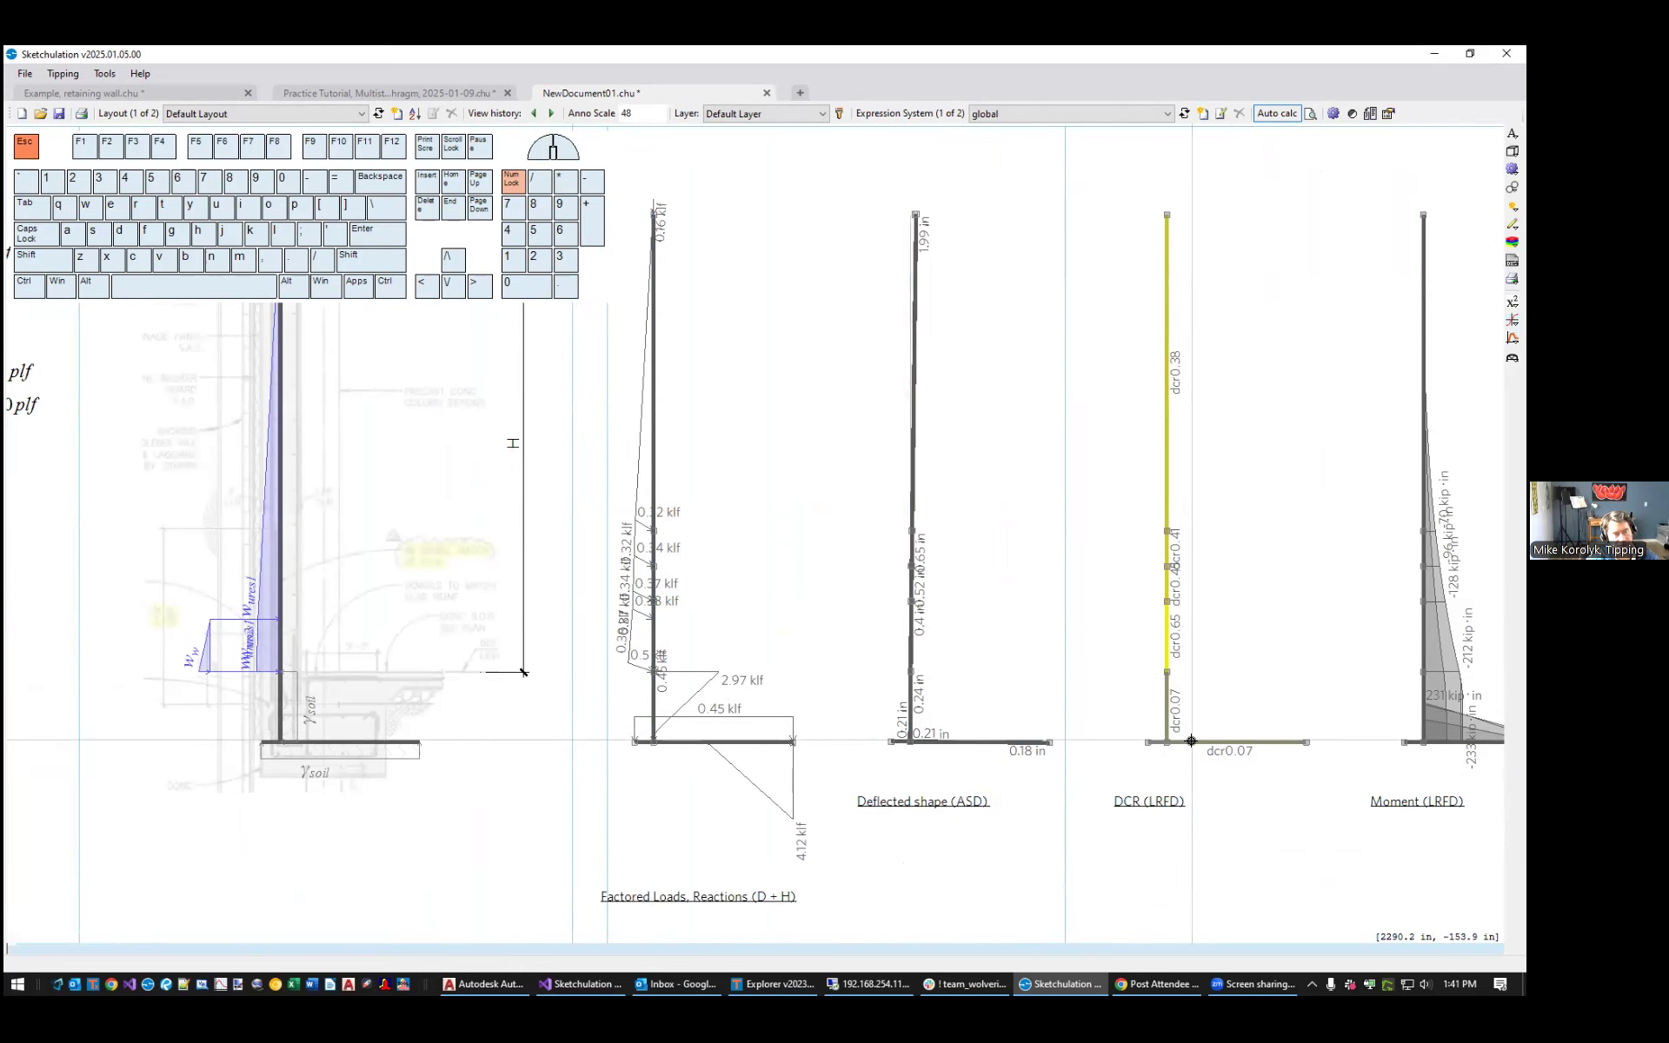
{"action": "middle_click_drag", "start_coordinate": [1189, 740], "coordinate": [933, 759]}
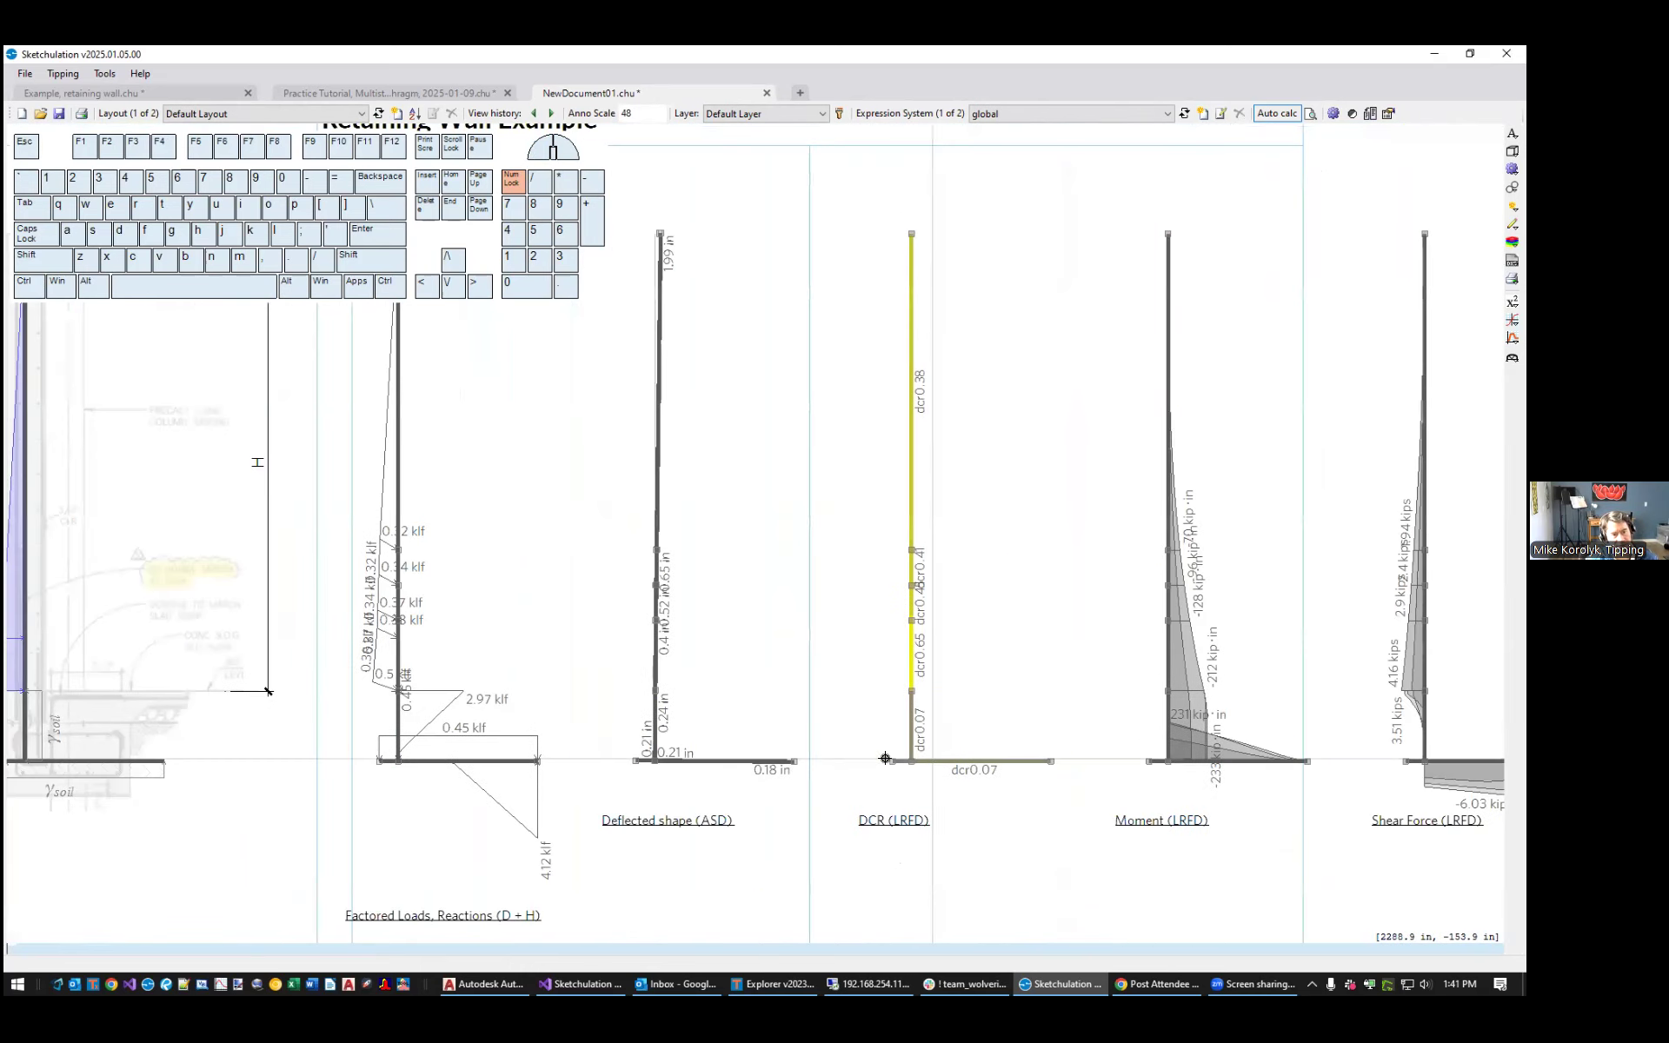
{"action": "left_click", "coordinate": [770, 763]}
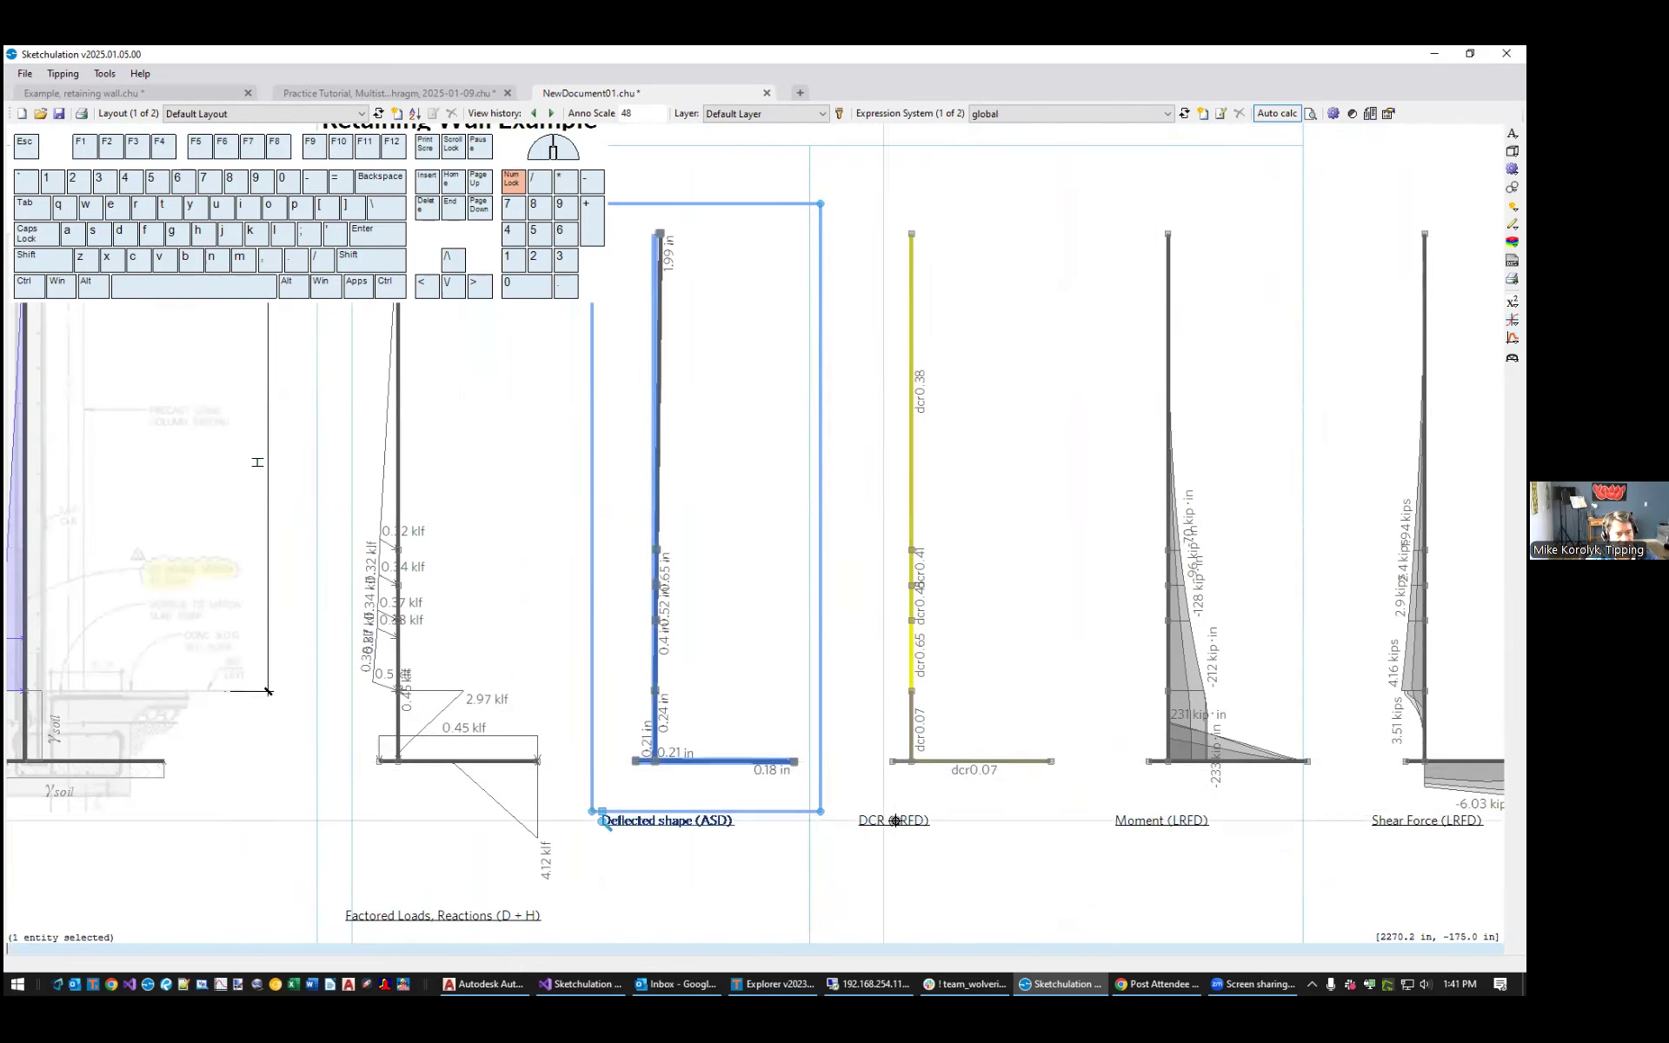
{"action": "key", "text": "Escape"}
{"action": "scroll", "coordinate": [745, 211], "scroll_direction": "up", "scroll_amount": 1}
{"action": "middle_click_drag", "start_coordinate": [1043, 445], "coordinate": [695, 435]}
{"action": "scroll", "coordinate": [710, 717], "scroll_direction": "up", "scroll_amount": 4}
{"action": "left_click", "coordinate": [711, 718]}
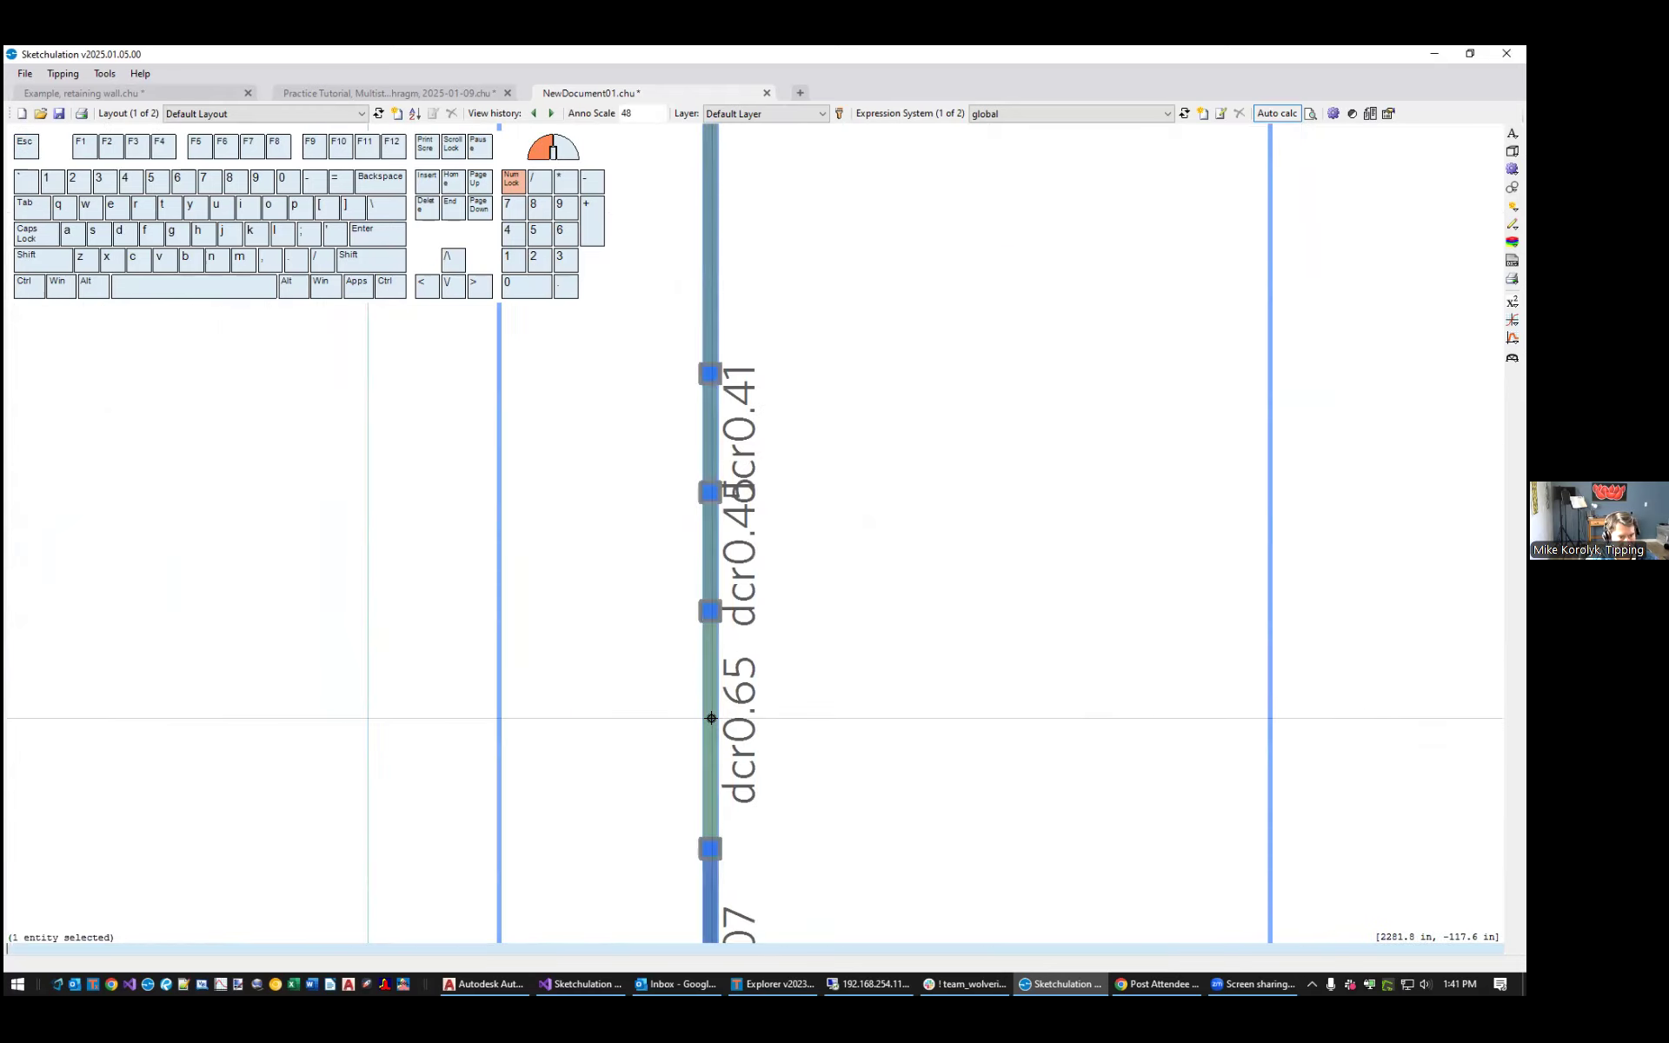
{"action": "scroll", "coordinate": [711, 718], "scroll_direction": "down", "scroll_amount": 5}
{"action": "key", "text": "Escape"}
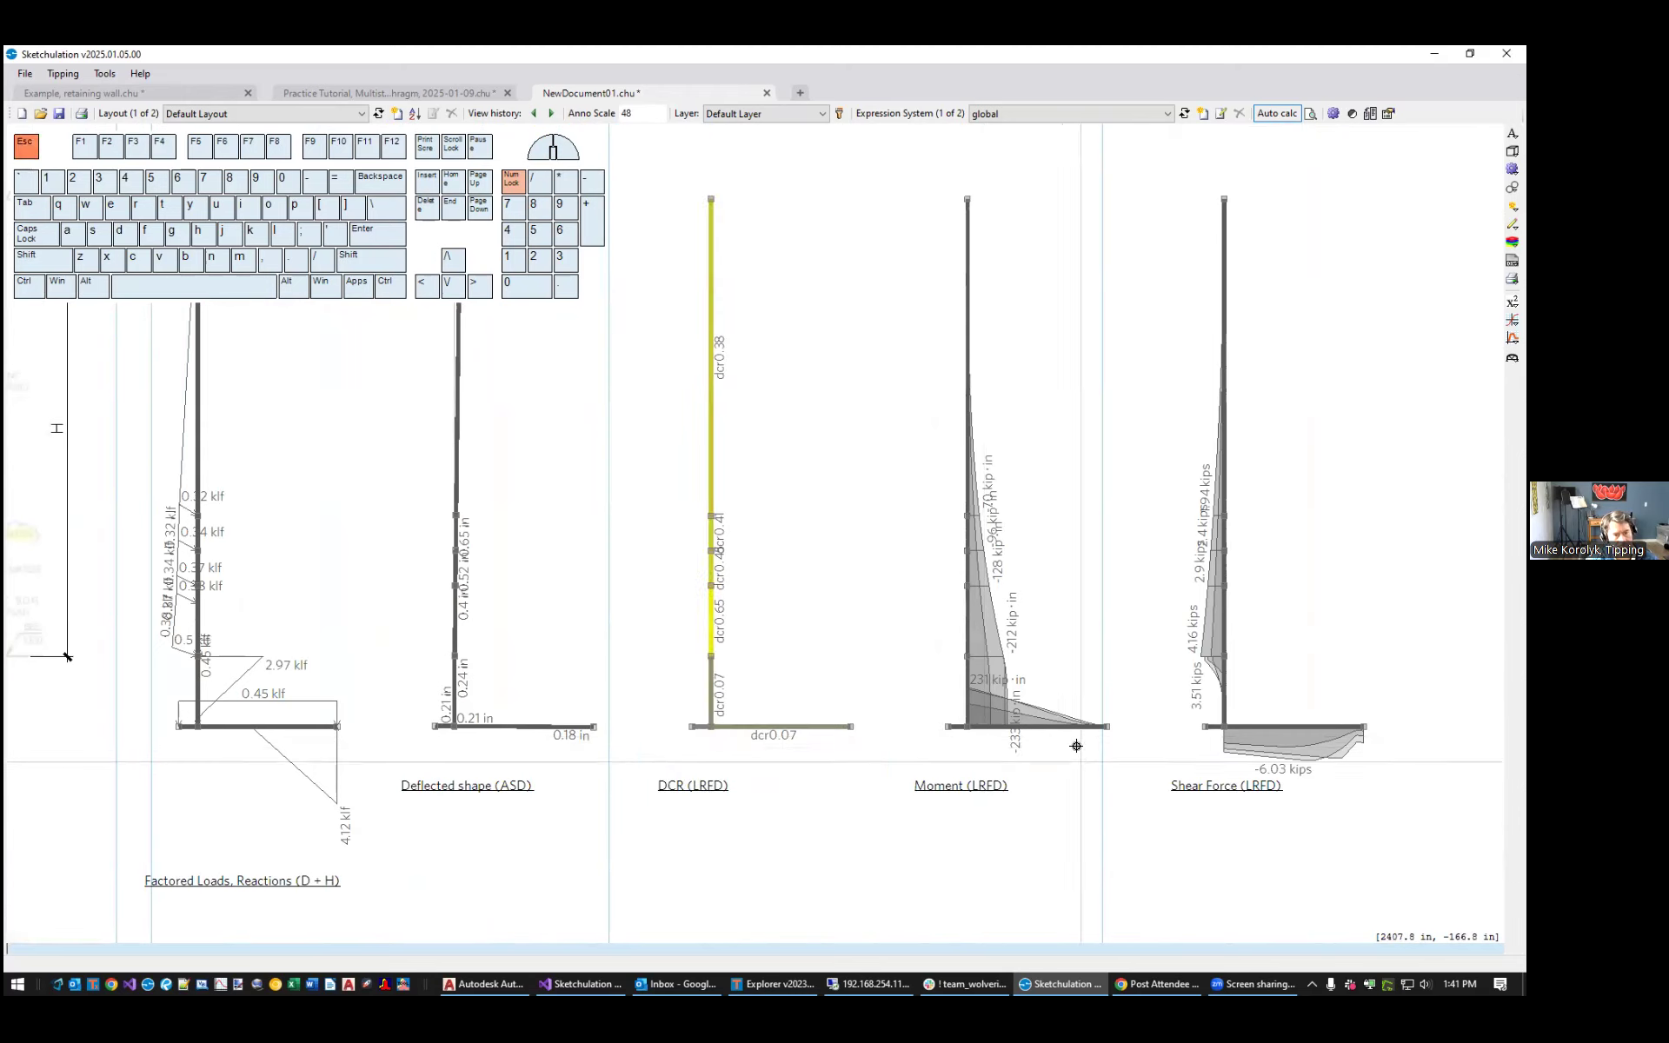
Compare the Moment (LRFD) and Shear Force (LRFD) diagrams near the base of the wall and footing
{"action": "scroll", "coordinate": [1076, 746], "scroll_direction": "up", "scroll_amount": 1}
{"action": "scroll", "coordinate": [1255, 846], "scroll_direction": "down", "scroll_amount": 1}
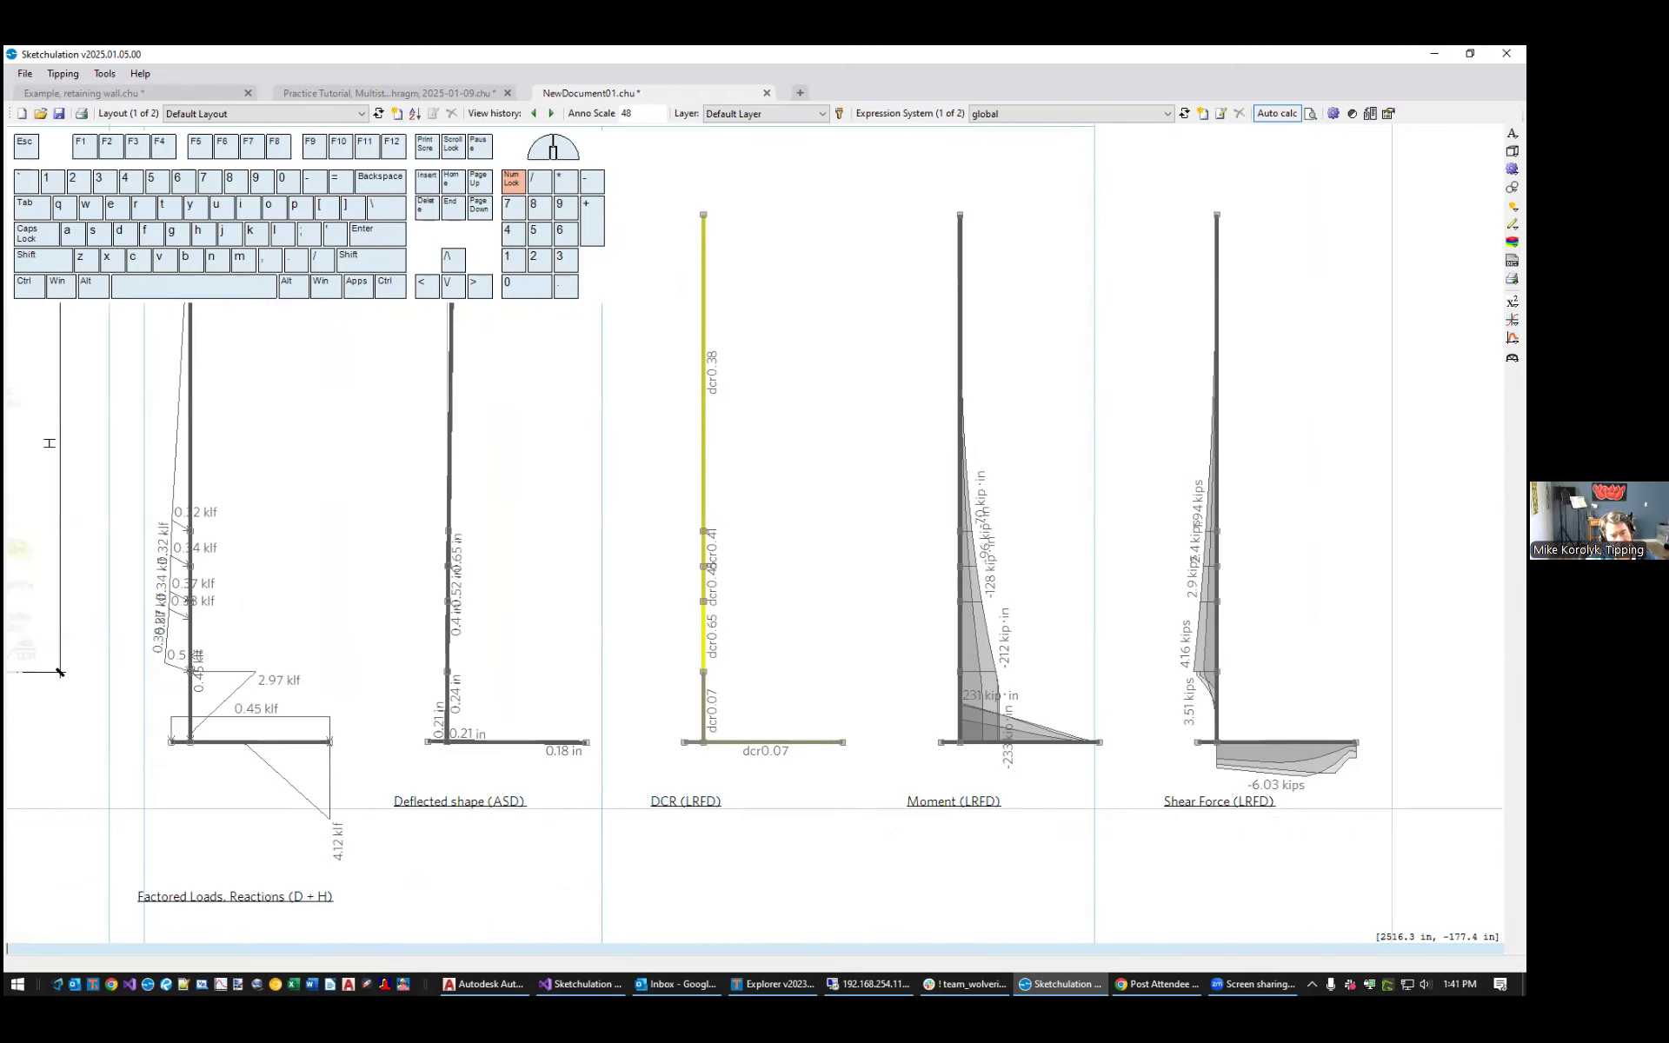
{"action": "scroll", "coordinate": [1006, 836], "scroll_direction": "down", "scroll_amount": 1}
{"action": "middle_click_drag", "start_coordinate": [1006, 834], "coordinate": [1188, 774]}
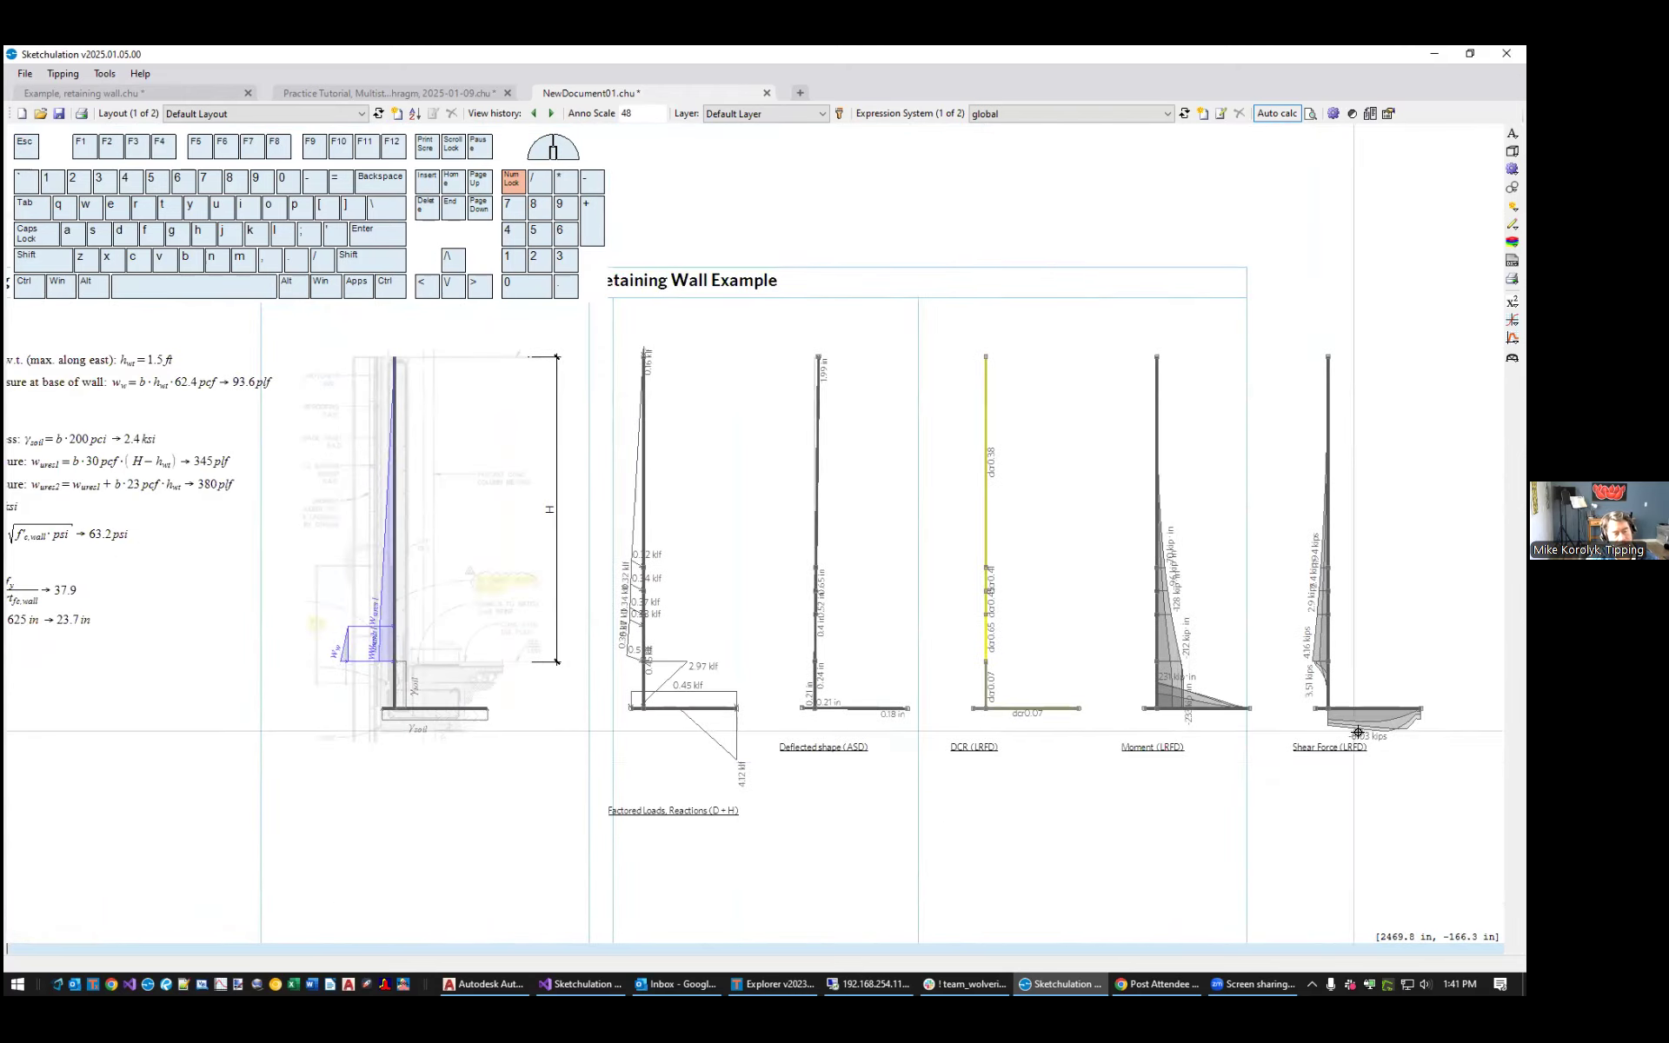
{"action": "scroll", "coordinate": [1295, 609], "scroll_direction": "up", "scroll_amount": 3}
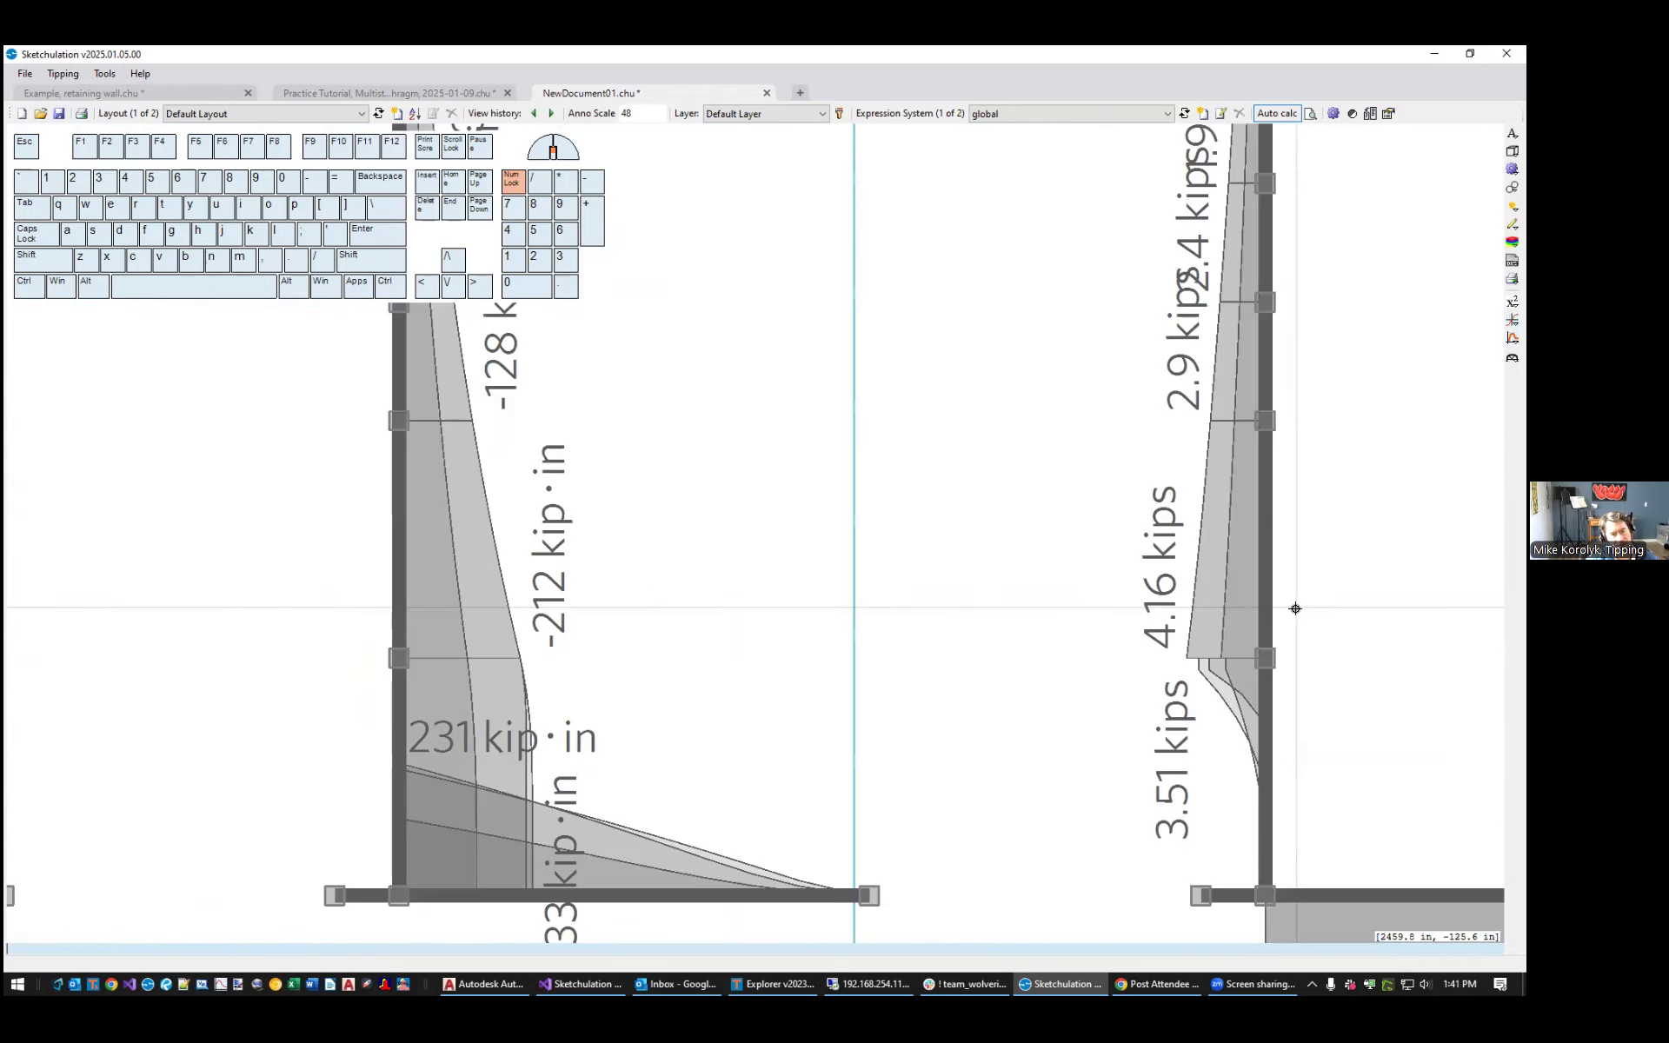
{"action": "scroll", "coordinate": [1298, 646], "scroll_direction": "down", "scroll_amount": 1}
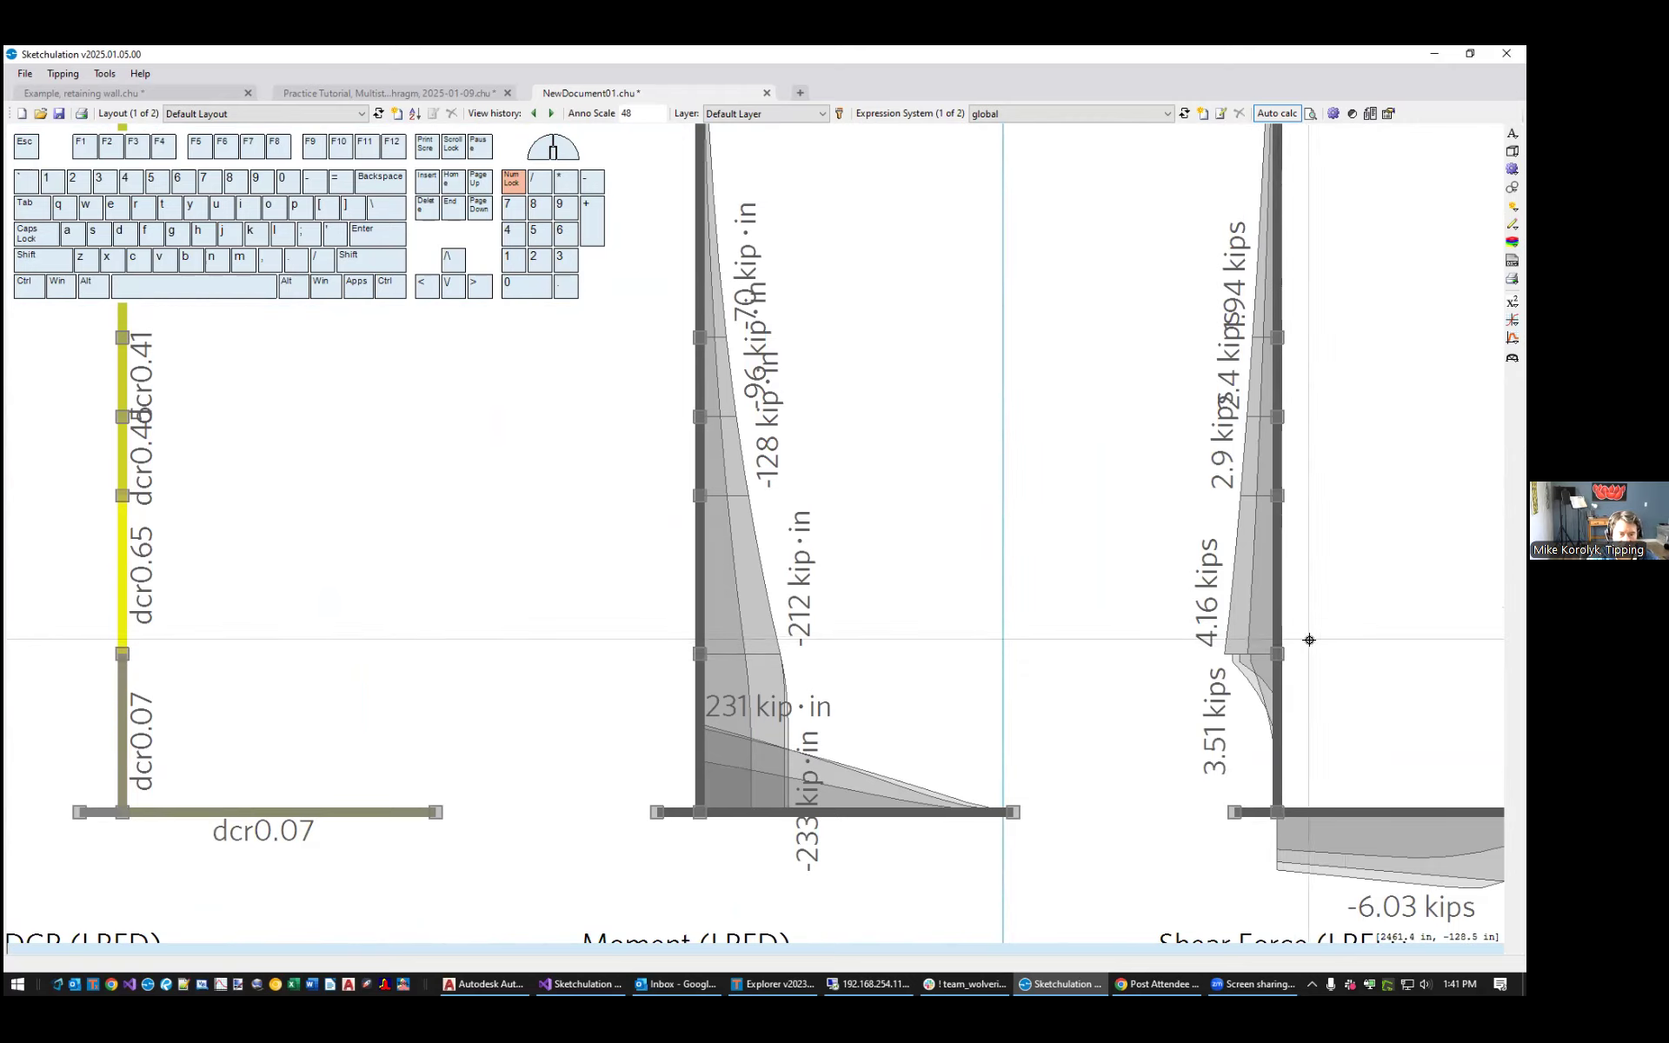
{"action": "scroll", "coordinate": [1338, 647], "scroll_direction": "down", "scroll_amount": 3}
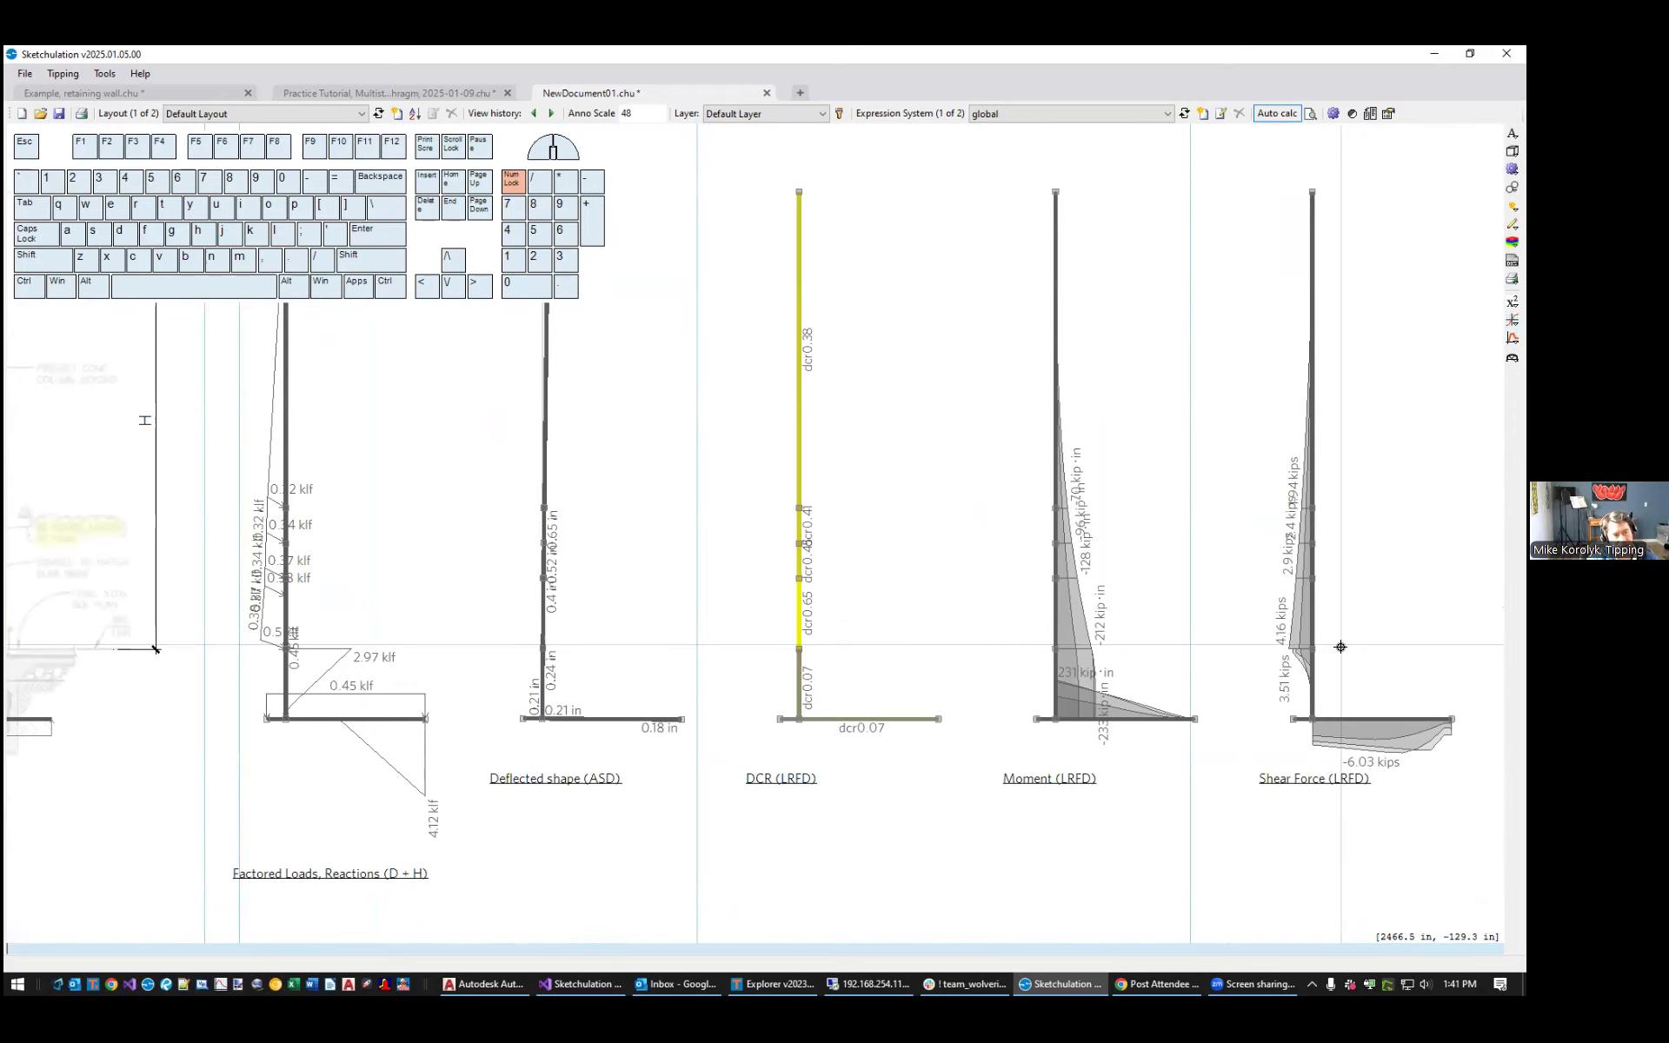
Examine the lateral loads and soil reactions near the wall base and footing, and review the arrangement of the two calculation pages
{"action": "middle_click_drag", "start_coordinate": [621, 721], "coordinate": [1141, 727]}
{"action": "scroll", "coordinate": [784, 588], "scroll_direction": "up", "scroll_amount": 1}
{"action": "scroll", "coordinate": [772, 677], "scroll_direction": "up", "scroll_amount": 1}
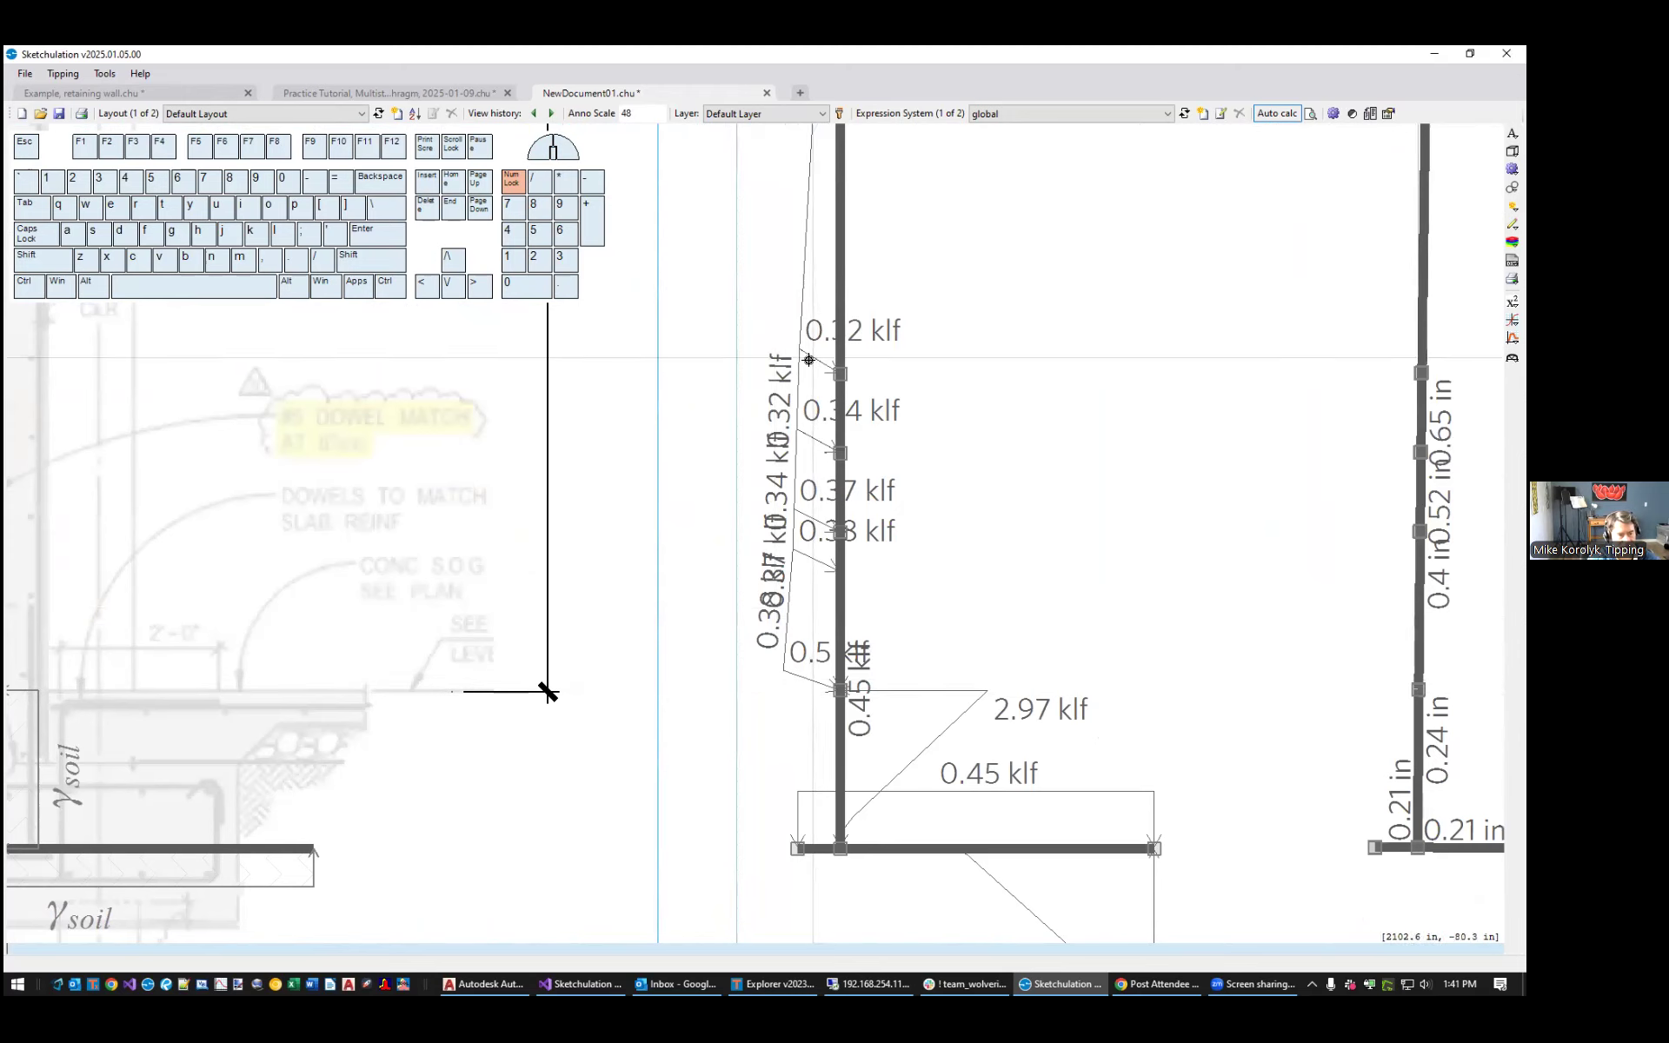
{"action": "scroll", "coordinate": [831, 682], "scroll_direction": "up", "scroll_amount": 1}
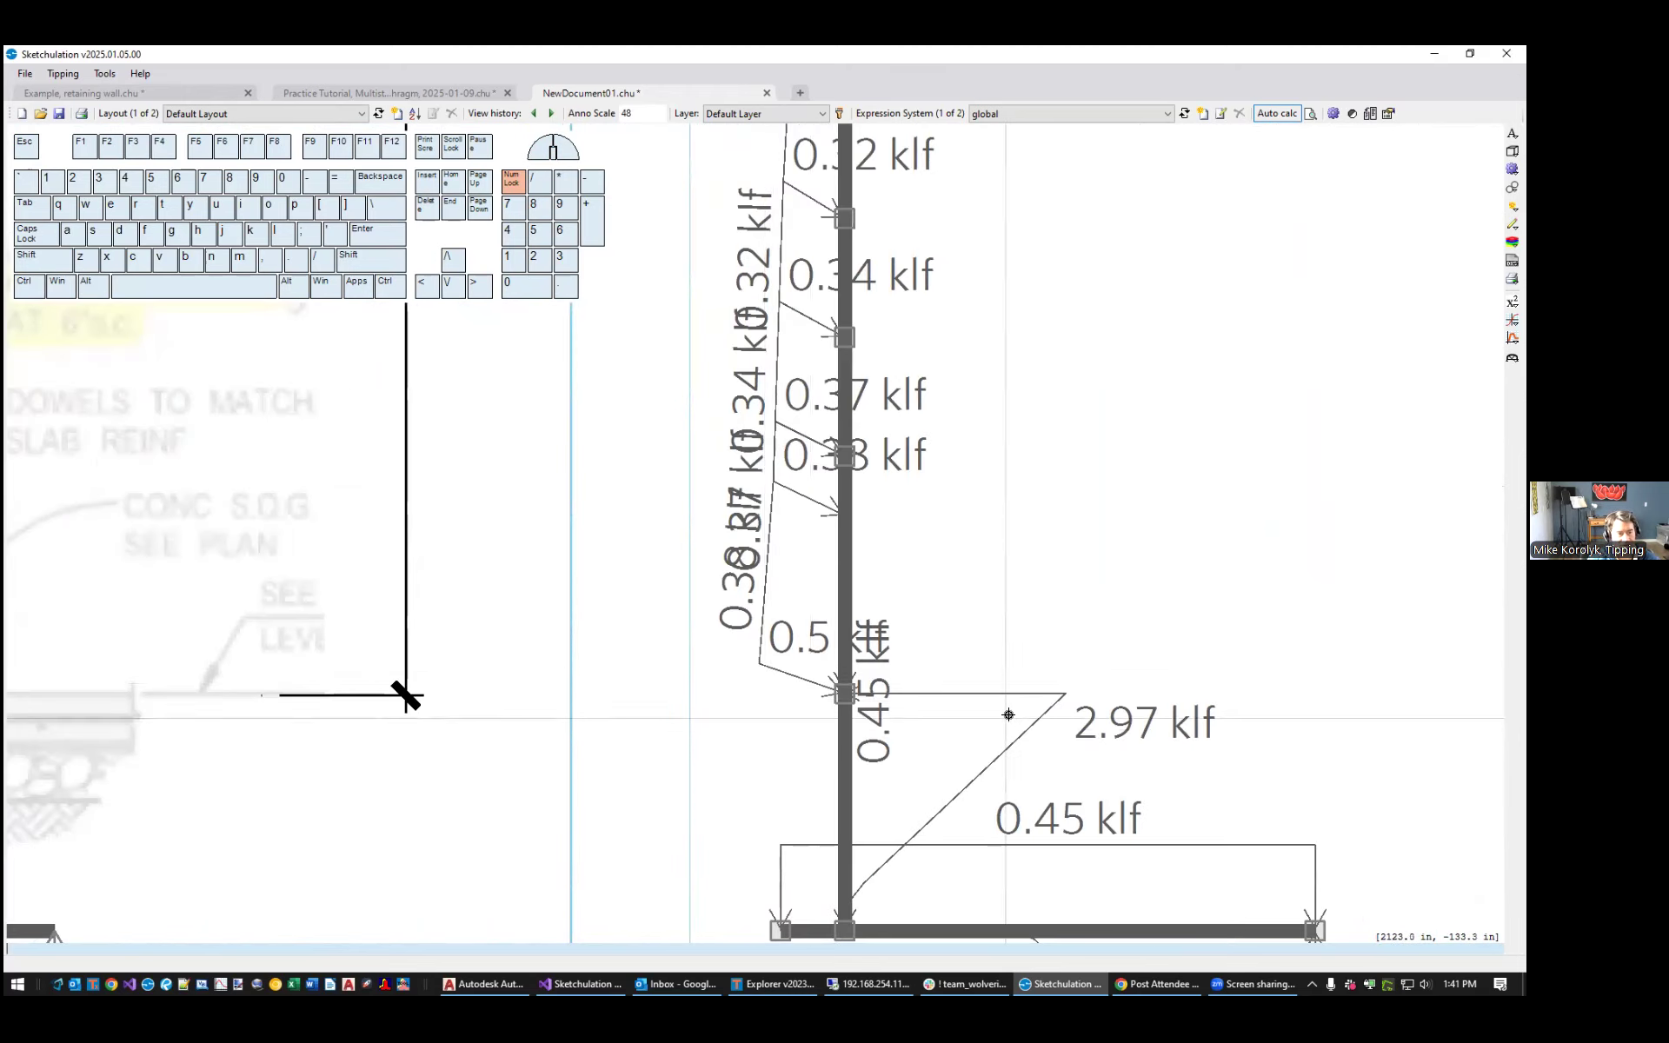
{"action": "scroll", "coordinate": [1008, 711], "scroll_direction": "down", "scroll_amount": 3}
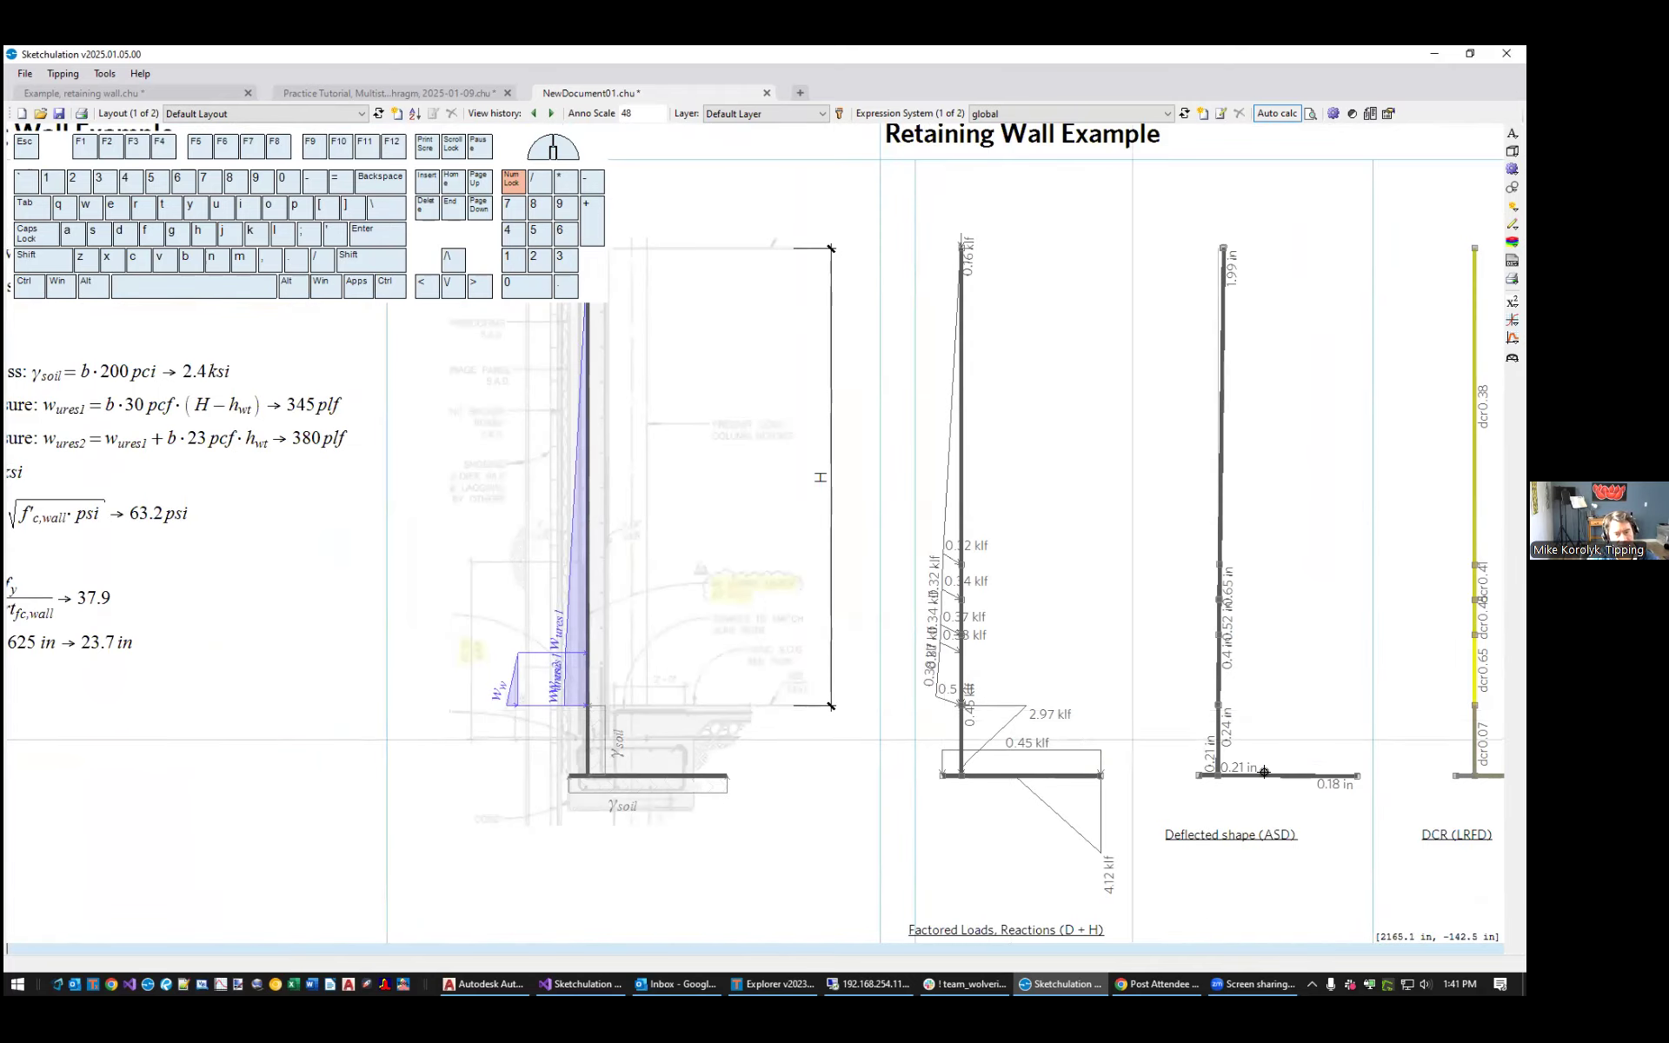
{"action": "scroll", "coordinate": [1106, 796], "scroll_direction": "down", "scroll_amount": 3}
{"action": "scroll", "coordinate": [1078, 718], "scroll_direction": "up", "scroll_amount": 2}
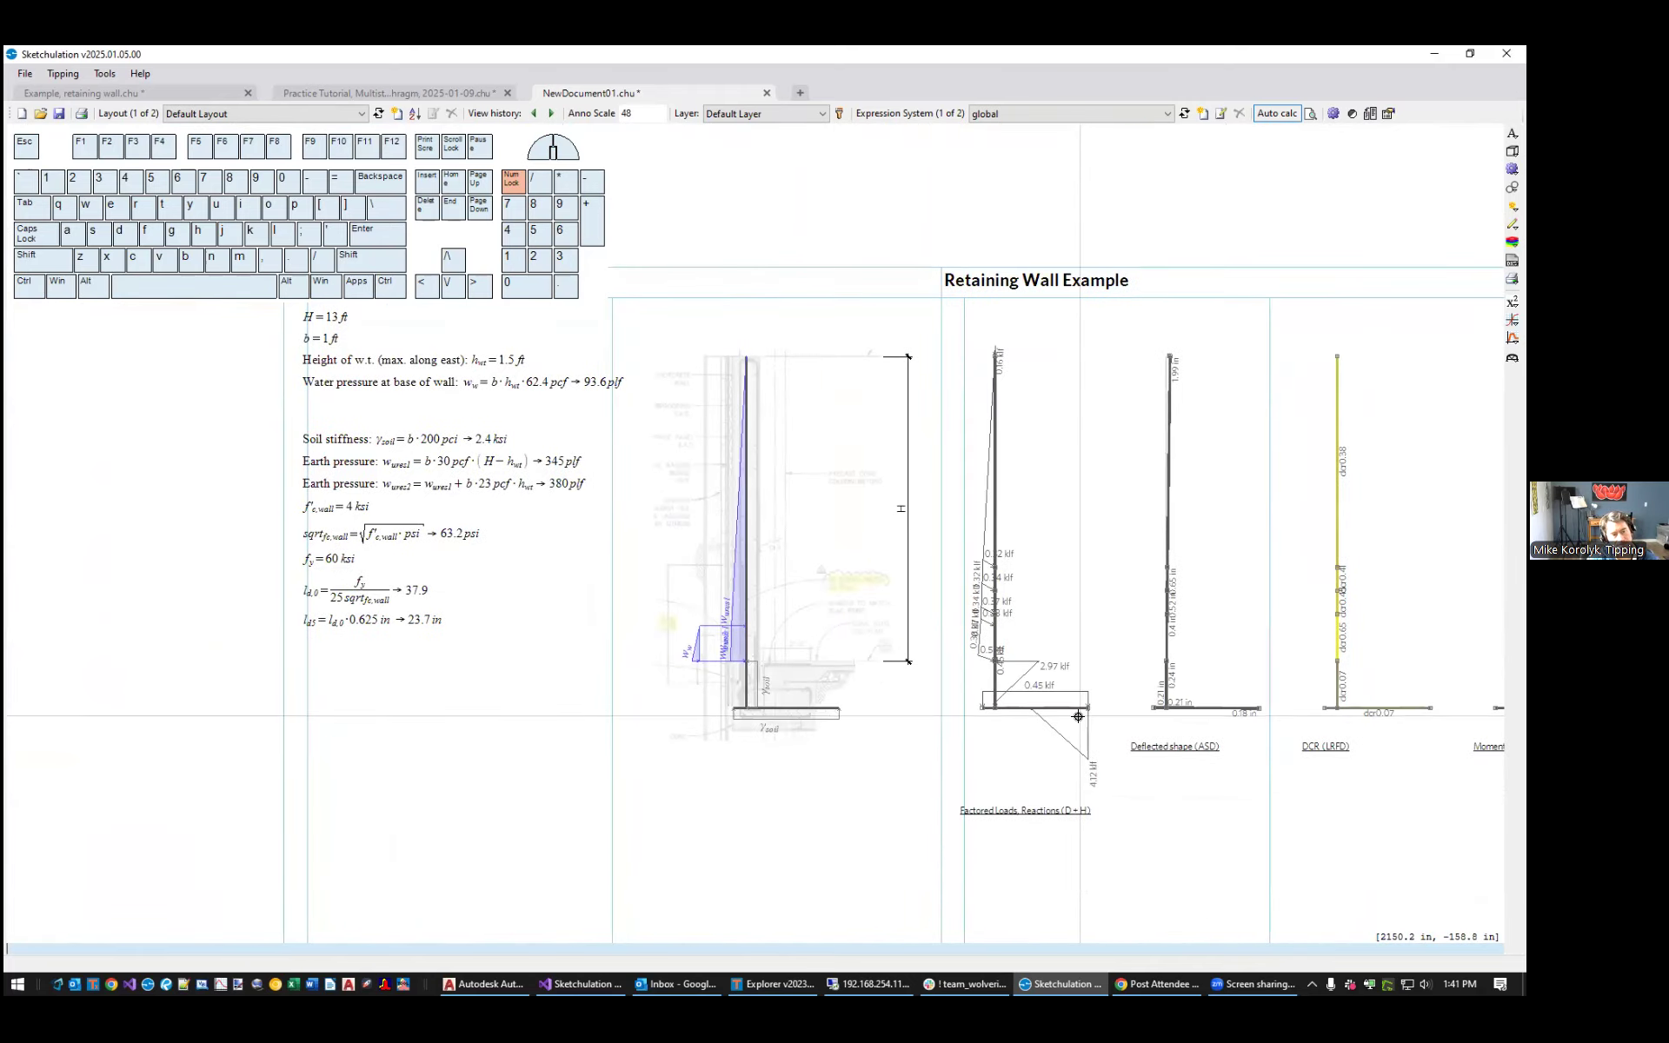
{"action": "scroll", "coordinate": [1078, 716], "scroll_direction": "down", "scroll_amount": 2}
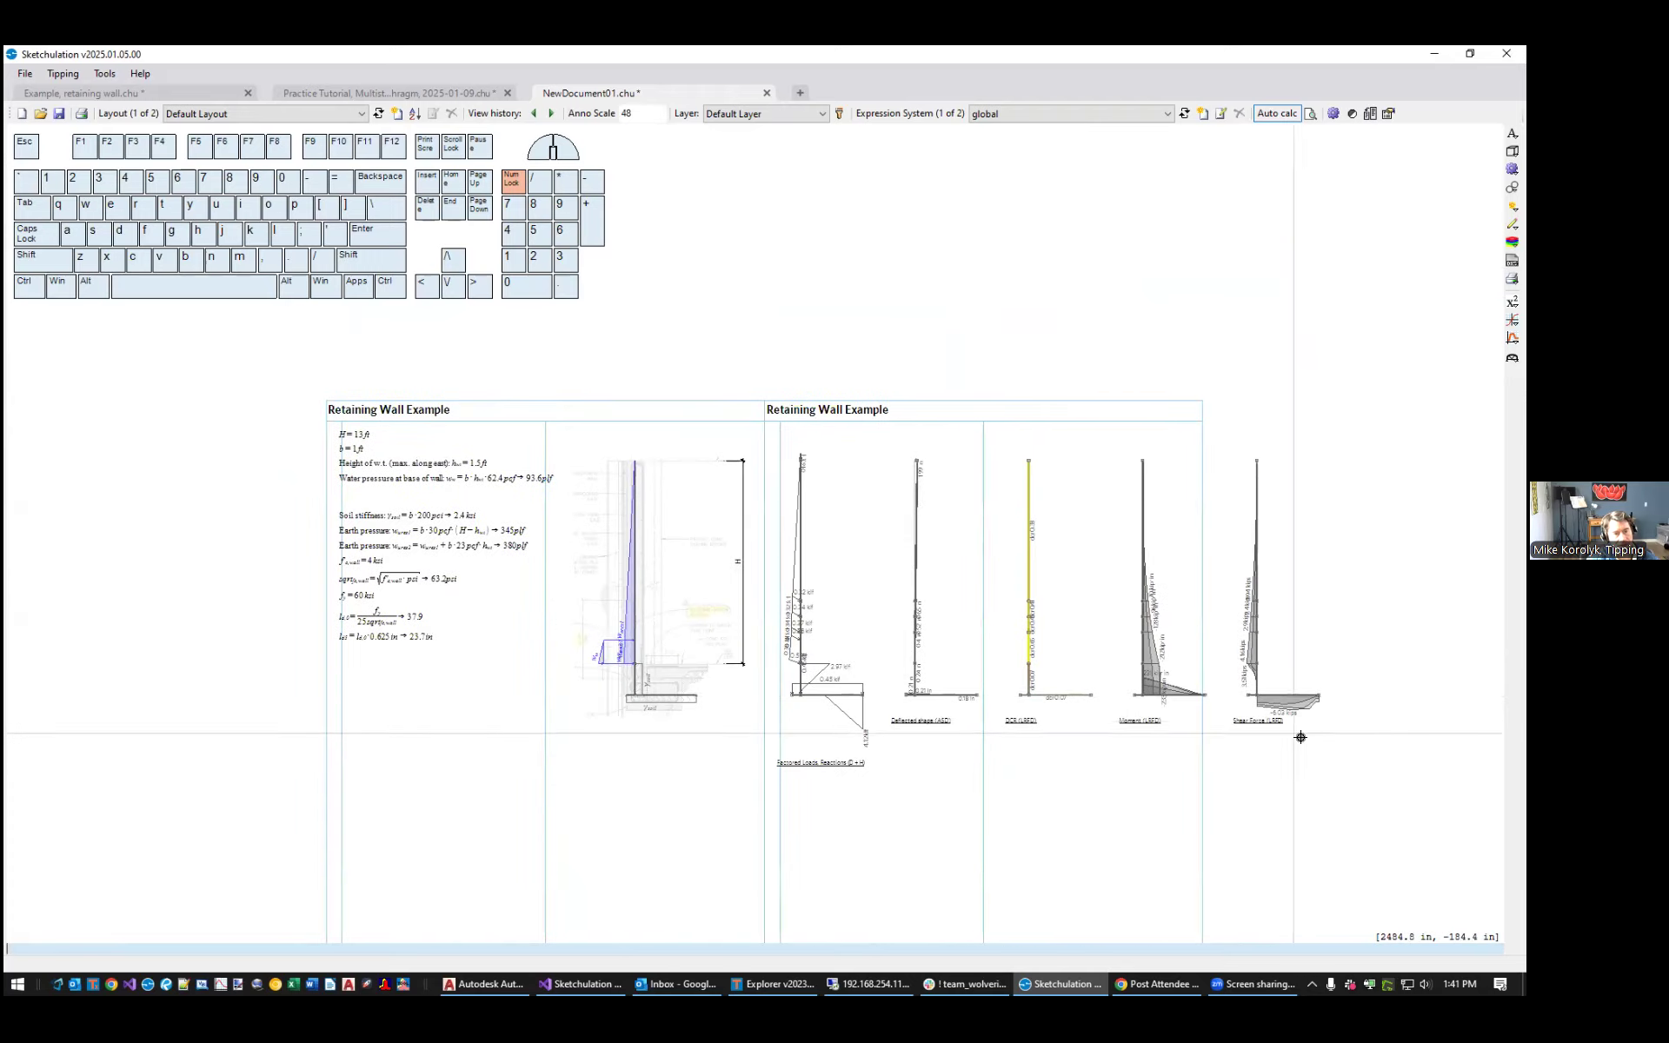
{"action": "scroll", "coordinate": [513, 681], "scroll_direction": "up", "scroll_amount": 4}
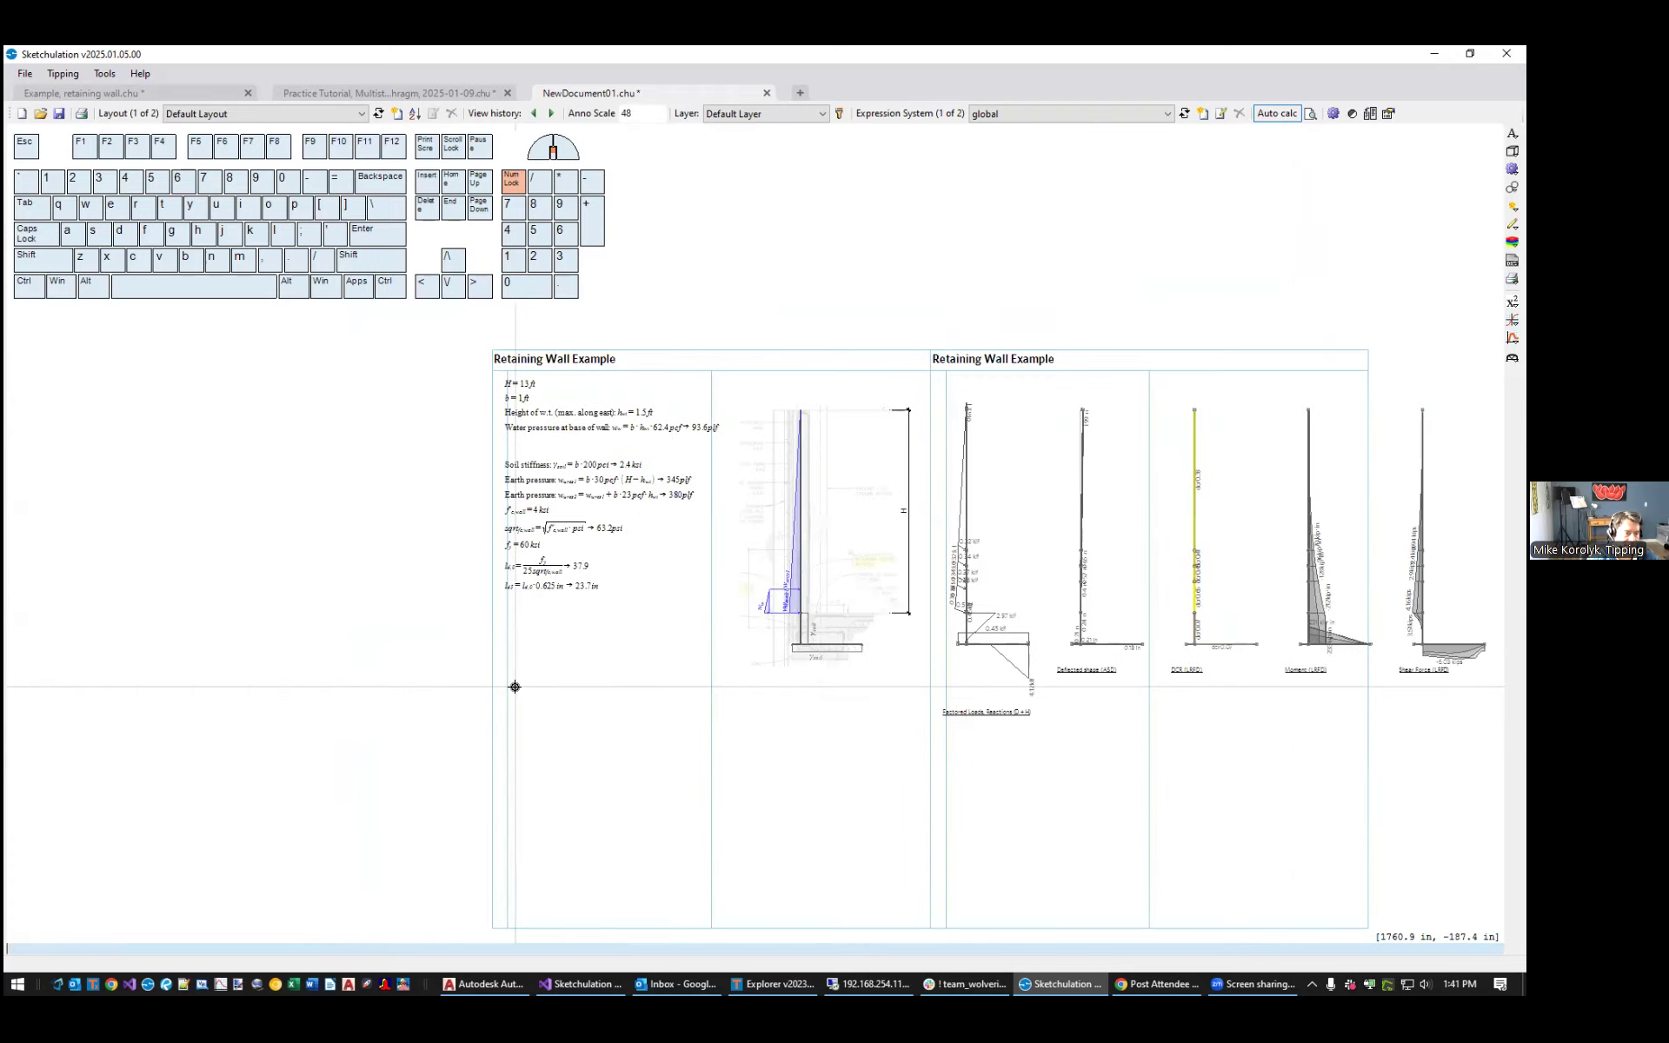
In the Cross section layout, draw a viewport around the lower row of three wall sections, including their dimensions and development notes
{"action": "left_click", "coordinate": [203, 116]}
{"action": "left_click", "coordinate": [209, 142]}
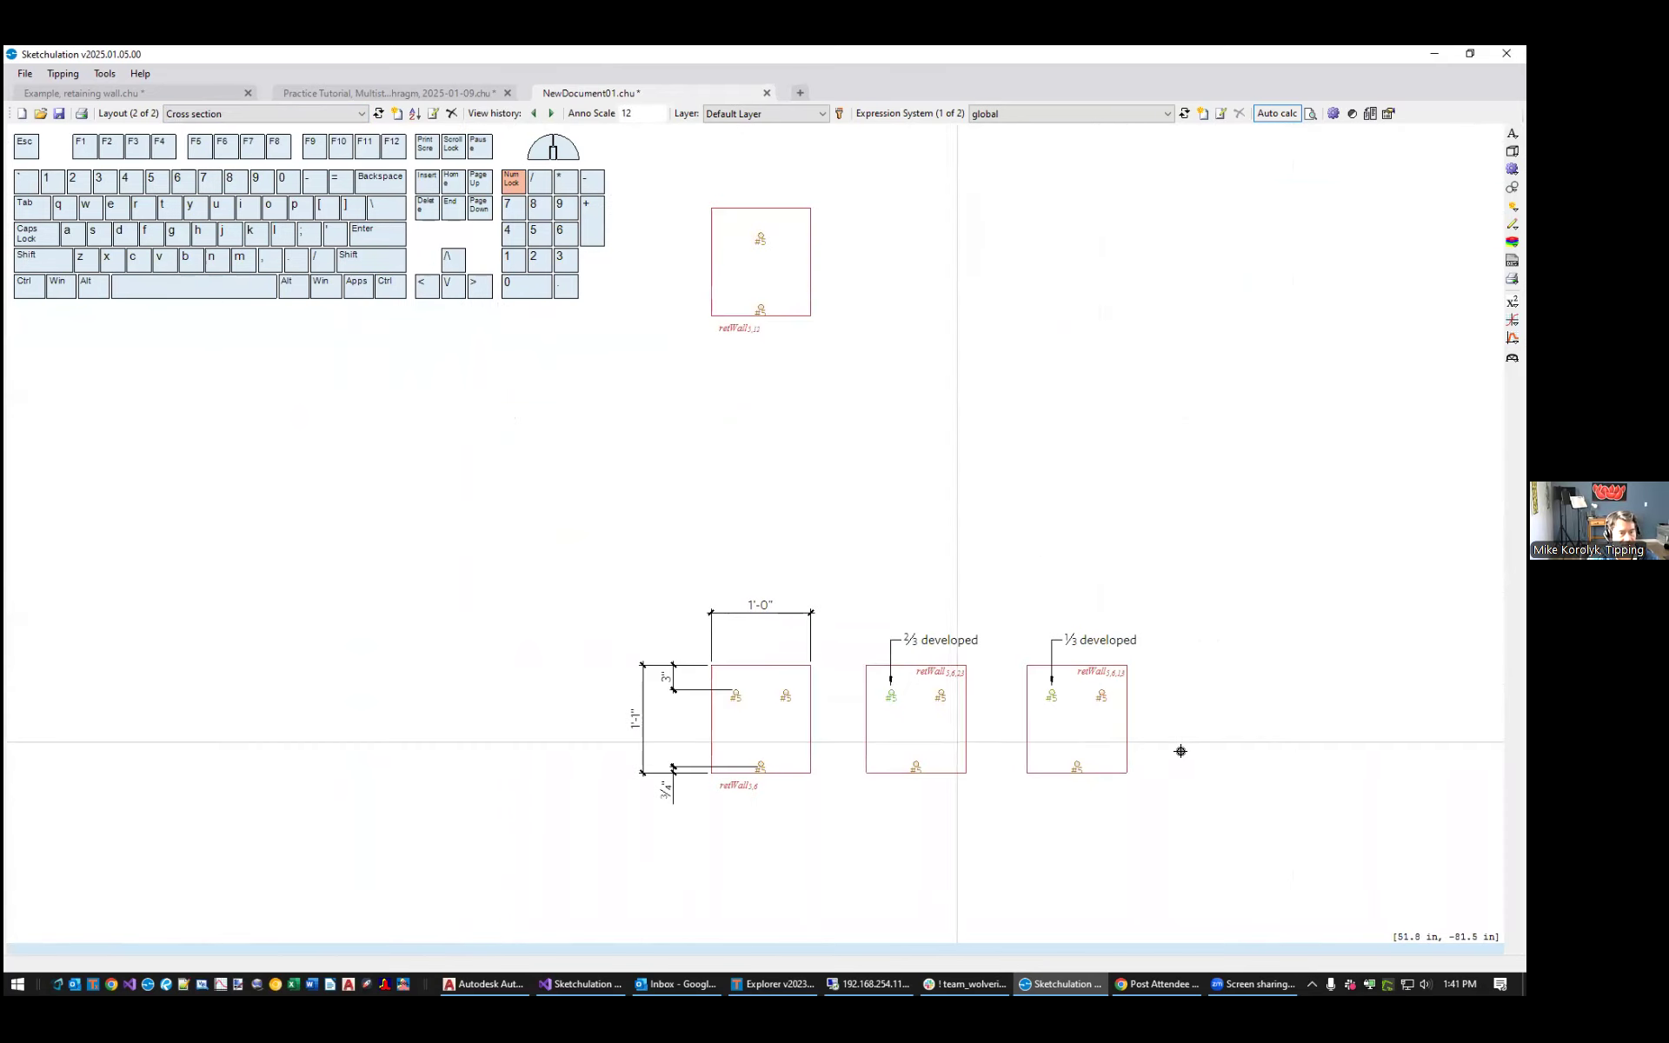
{"action": "scroll", "coordinate": [1180, 751], "scroll_direction": "up", "scroll_amount": 2}
{"action": "type", "text": "vp"}
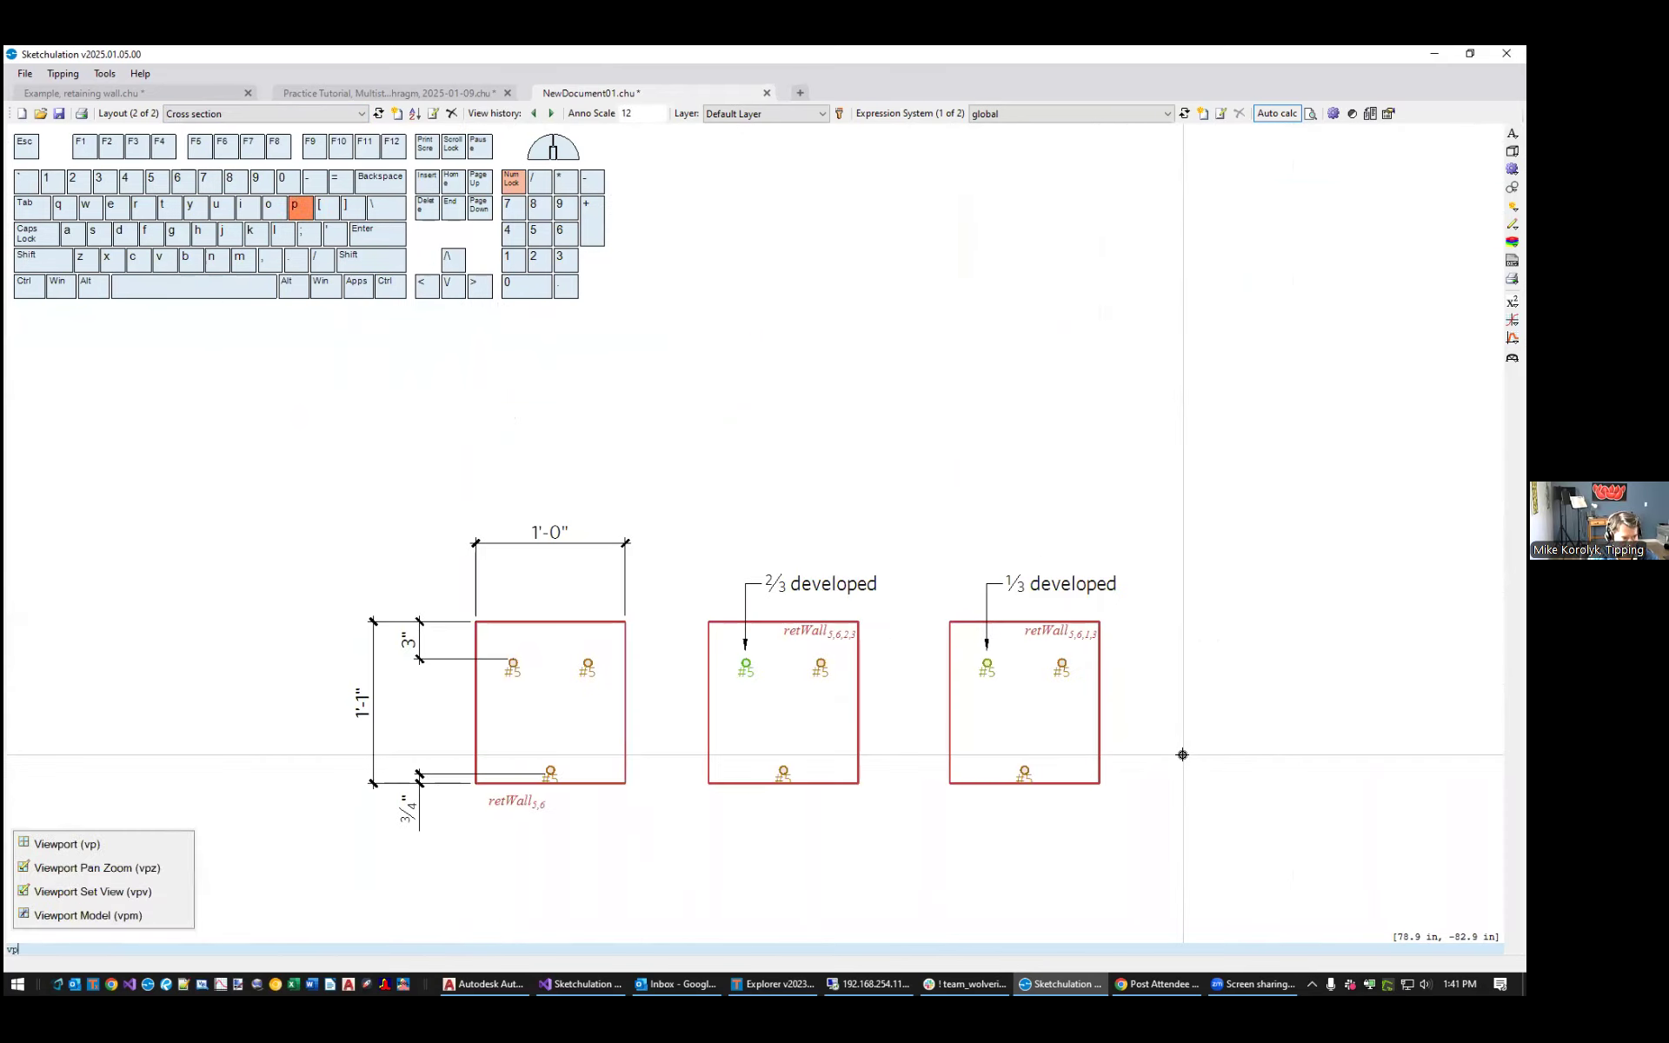
{"action": "key", "text": "Return"}
{"action": "left_click", "coordinate": [1155, 499]}
{"action": "key", "text": "F8"}
{"action": "left_click", "coordinate": [346, 845]}
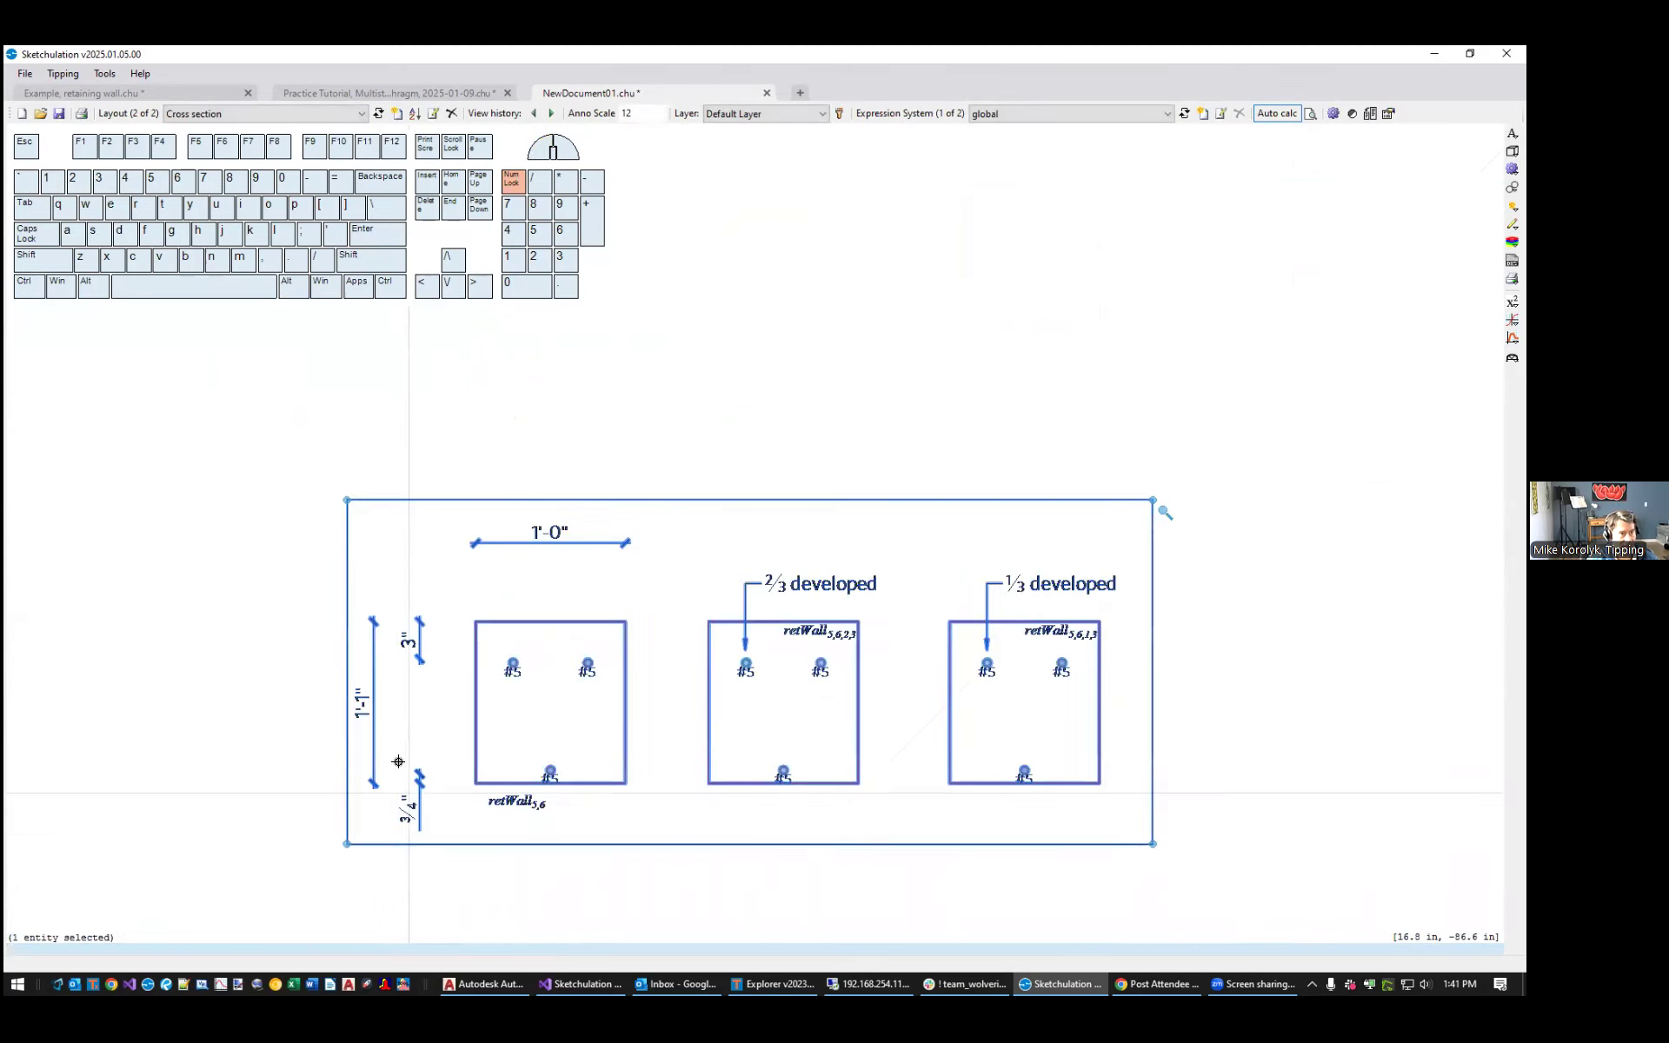
Cut the new cross-section viewport and paste it into Default Layout, below the calculations on the first page
{"action": "key", "text": "ctrl+x"}
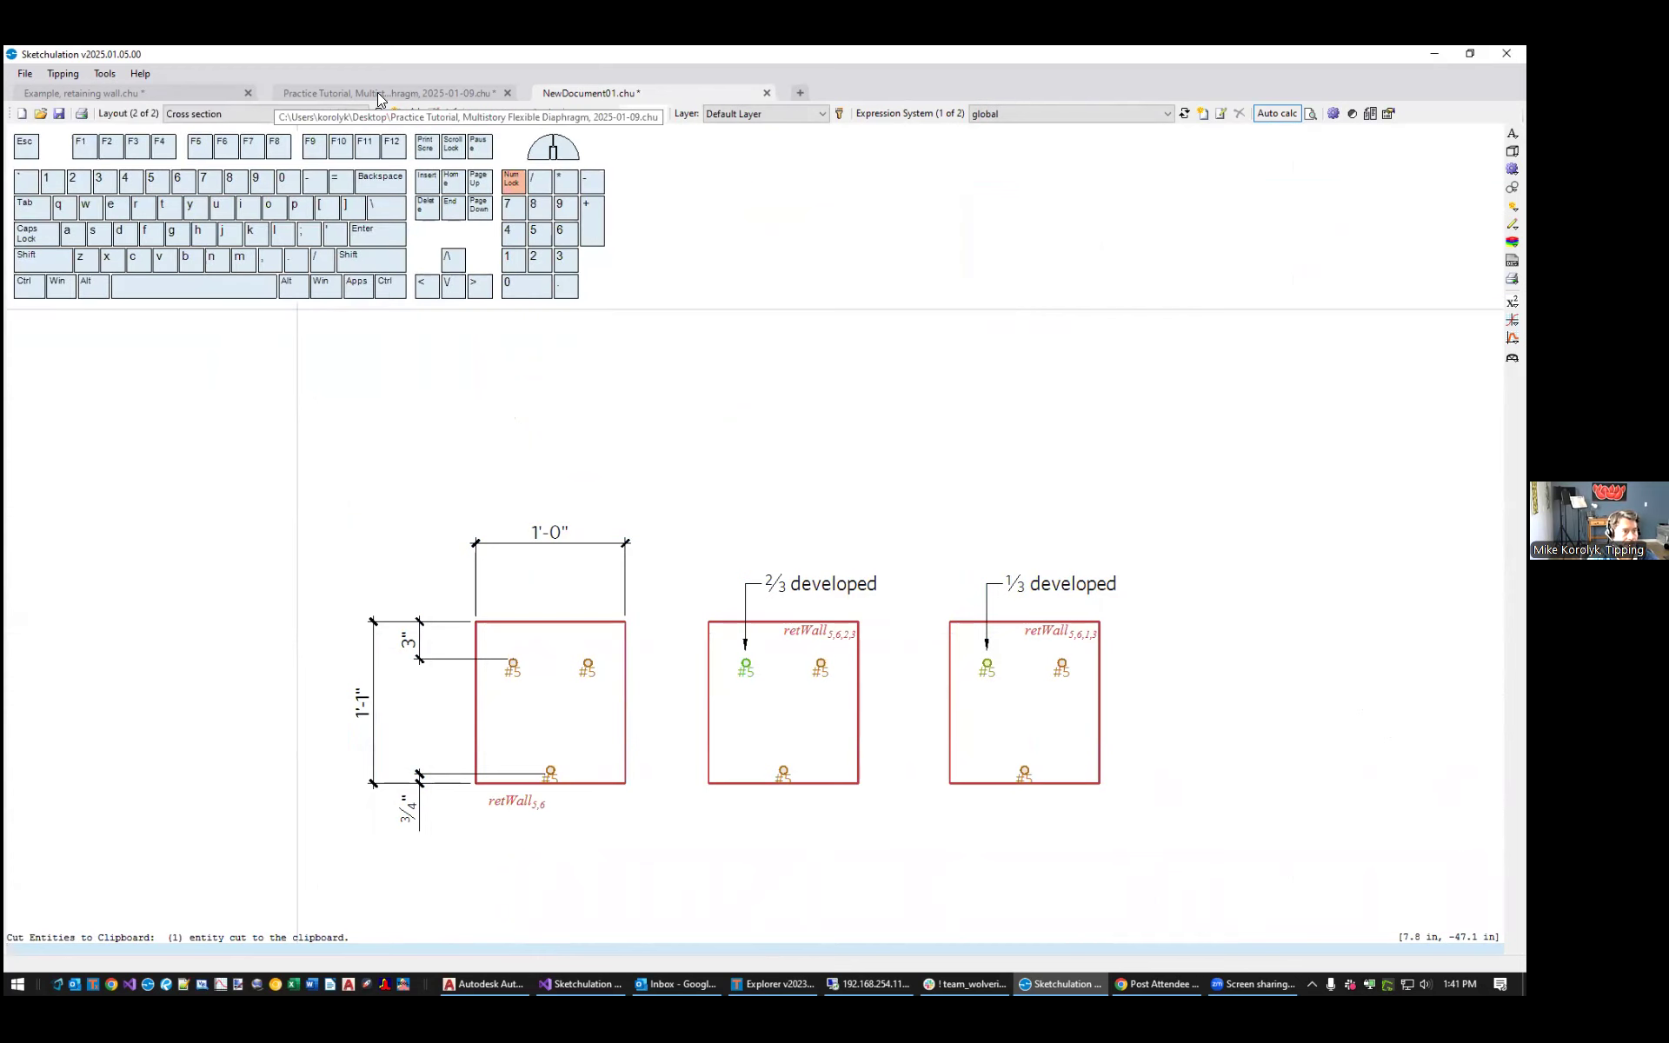
{"action": "left_click", "coordinate": [274, 114]}
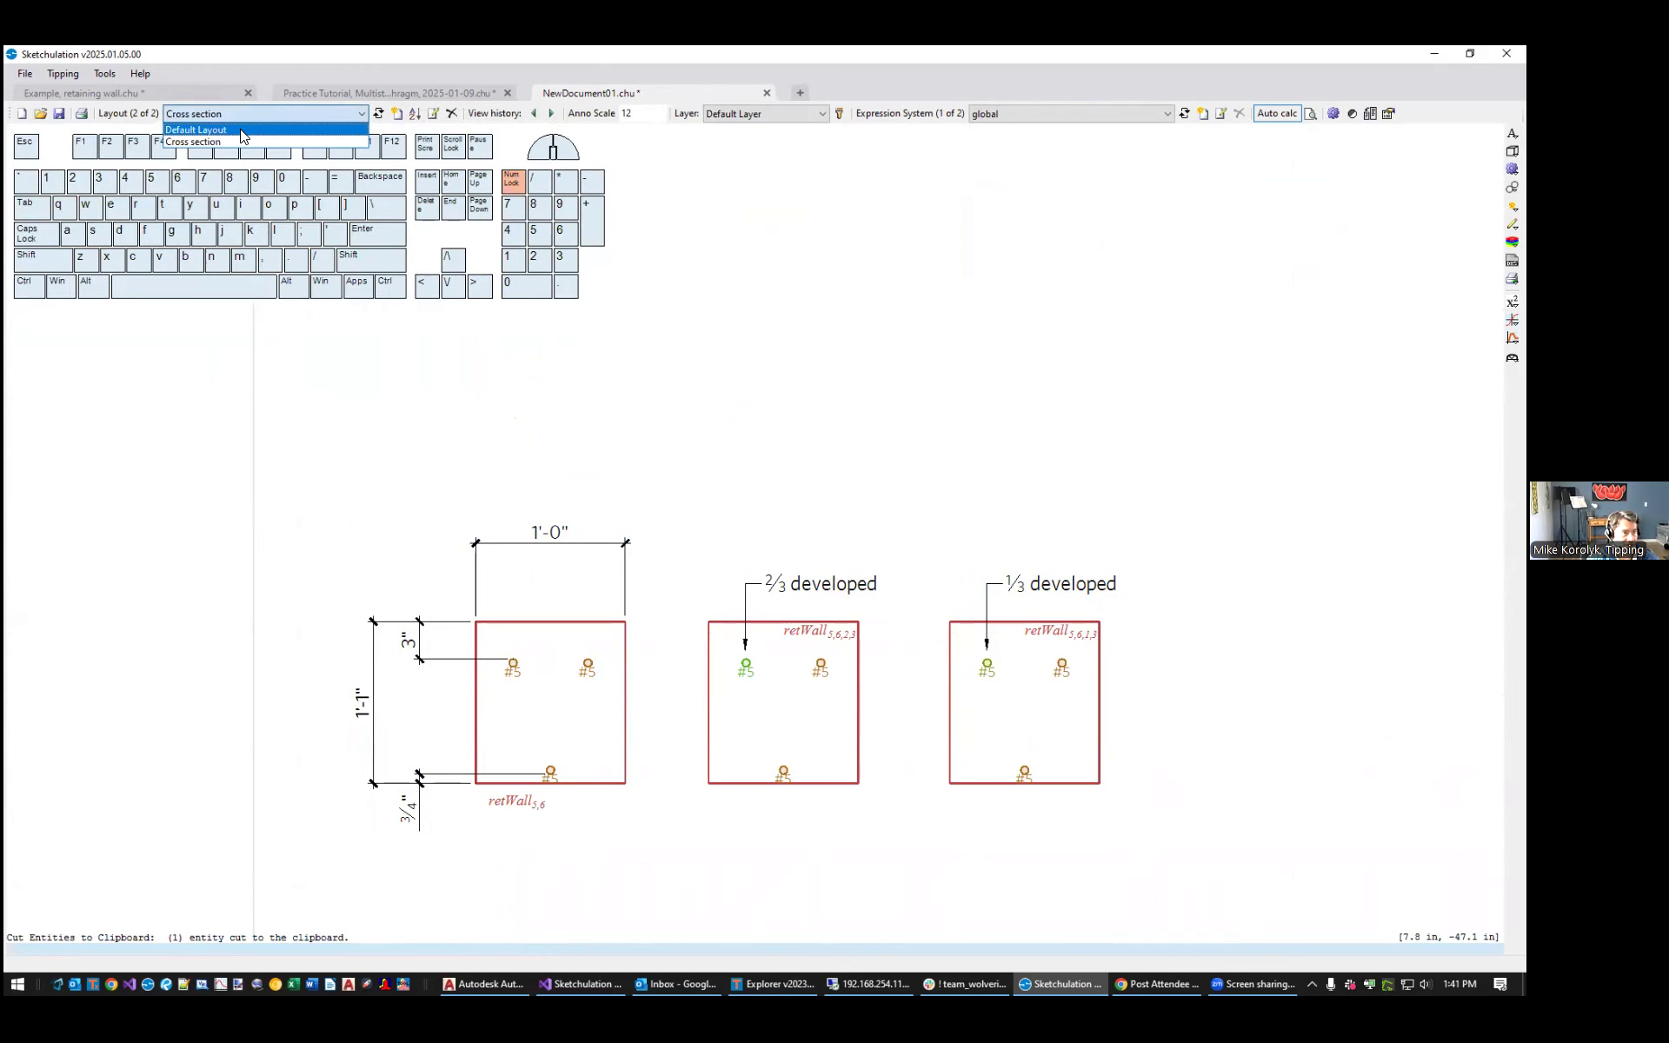
{"action": "left_click", "coordinate": [228, 128]}
{"action": "key", "text": "ctrl+v"}
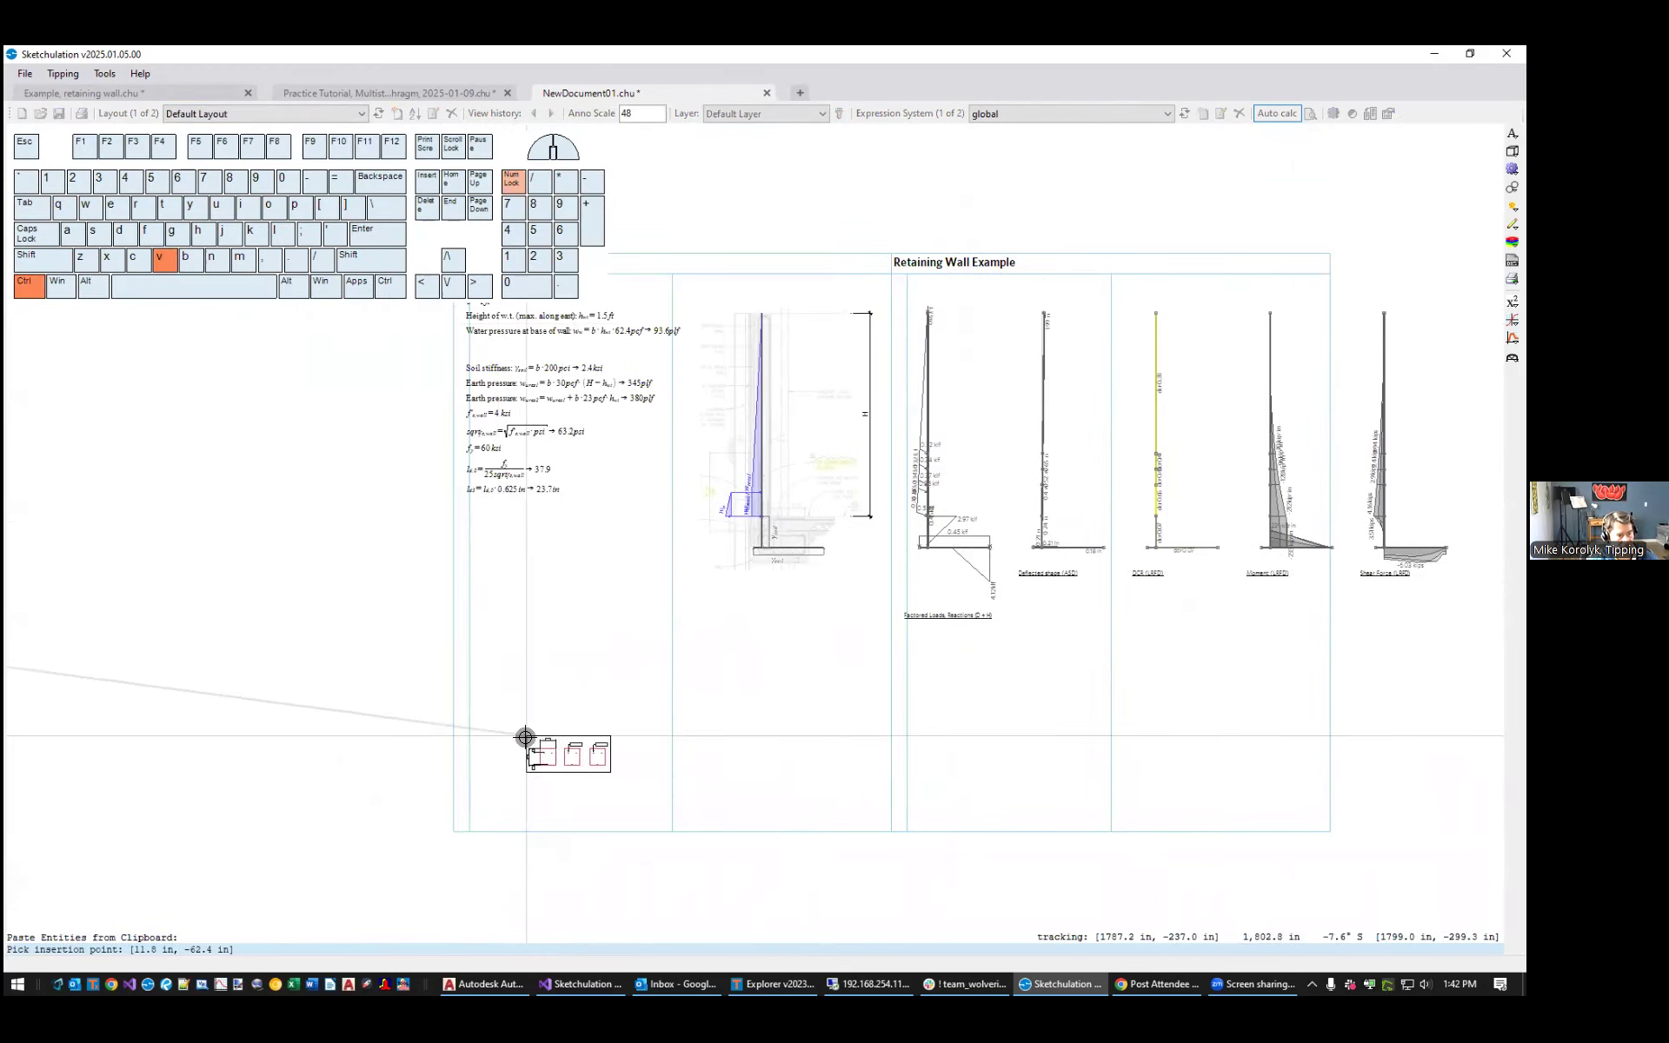
{"action": "left_click", "coordinate": [495, 658]}
Scale the pasted cross-section viewport by a factor of 48/12
{"action": "scroll", "coordinate": [502, 659], "scroll_direction": "up", "scroll_amount": 3}
{"action": "type", "text": "sc"}
{"action": "key", "text": "Return"}
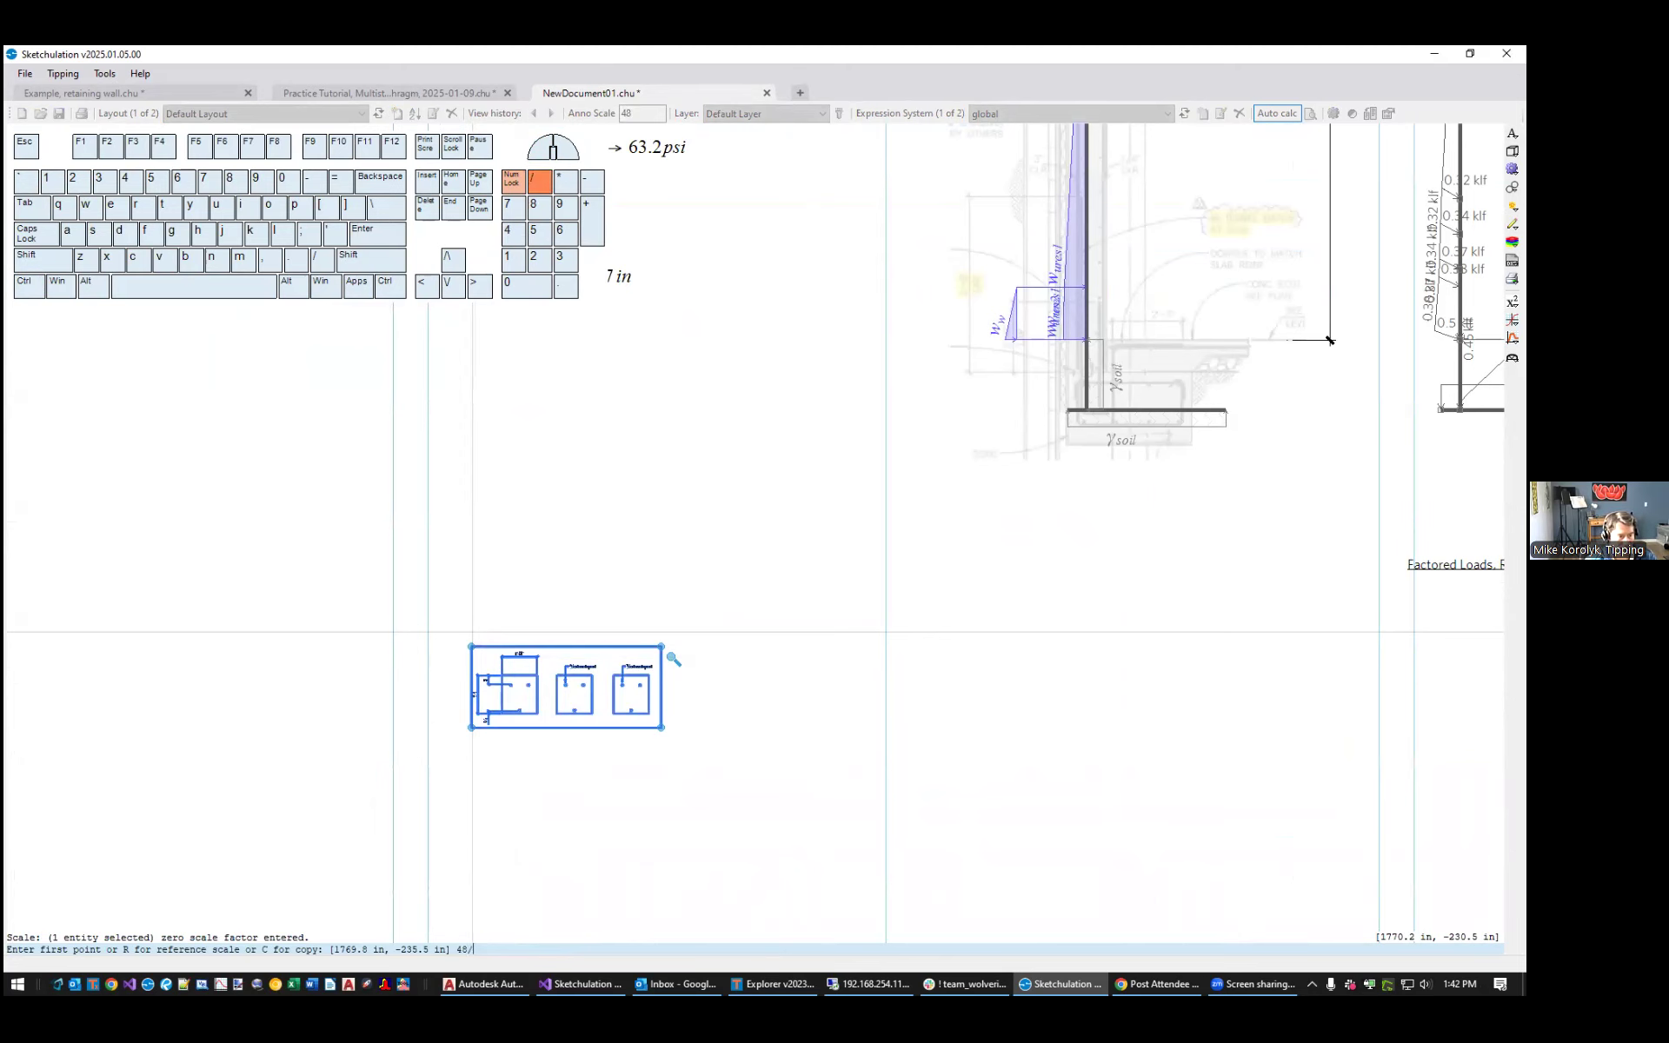
{"action": "type", "text": "48/12"}
{"action": "key", "text": "Return"}
{"action": "scroll", "coordinate": [680, 647], "scroll_direction": "down", "scroll_amount": 4}
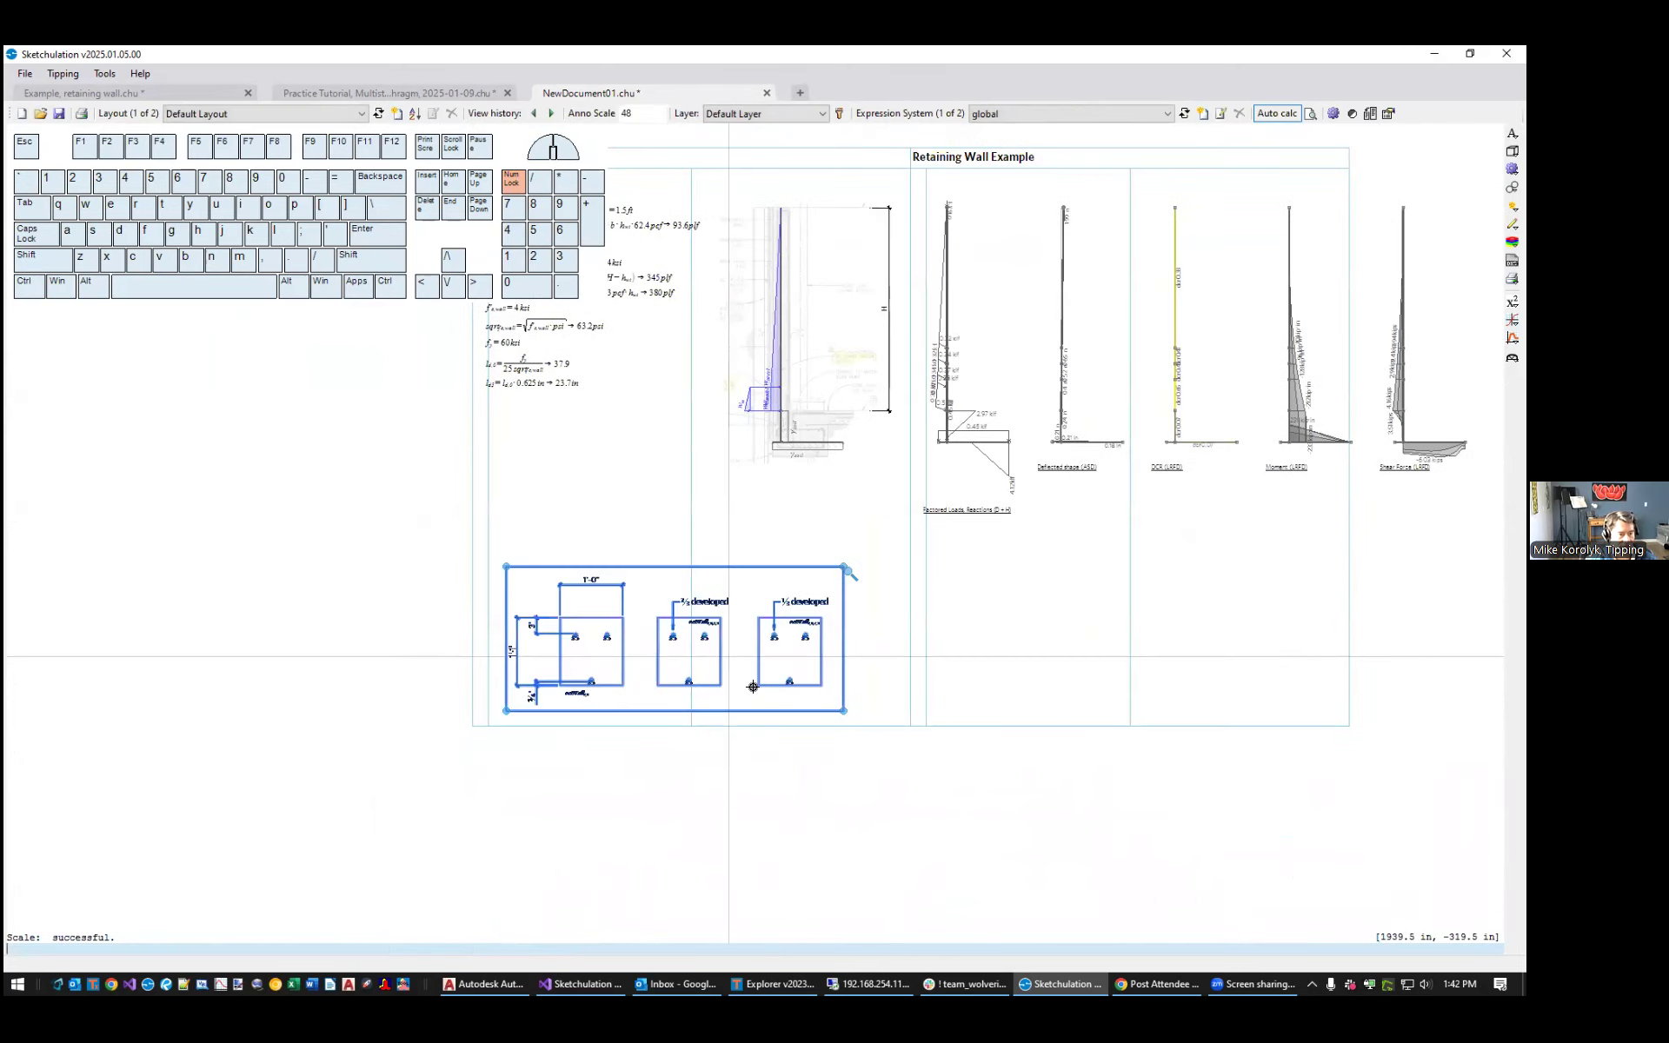
Turn off the drawn outline of the scaled cross-section viewport
{"action": "left_click", "coordinate": [610, 551]}
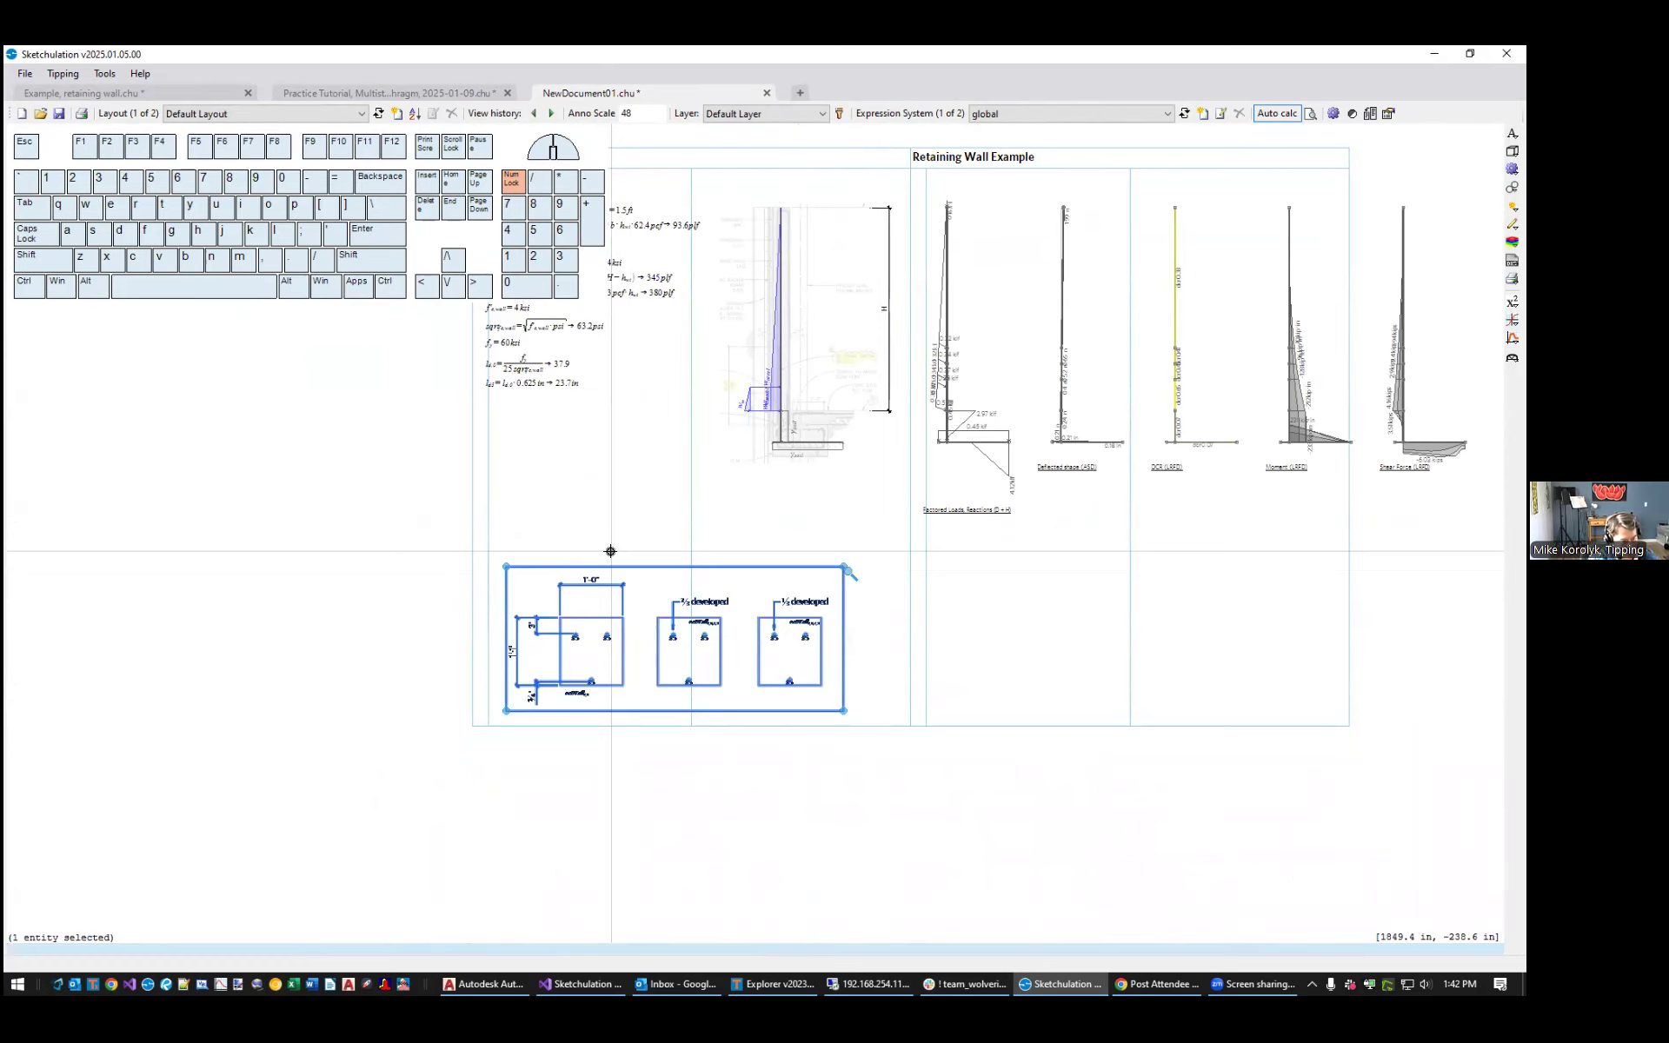
{"action": "type", "text": "dr"}
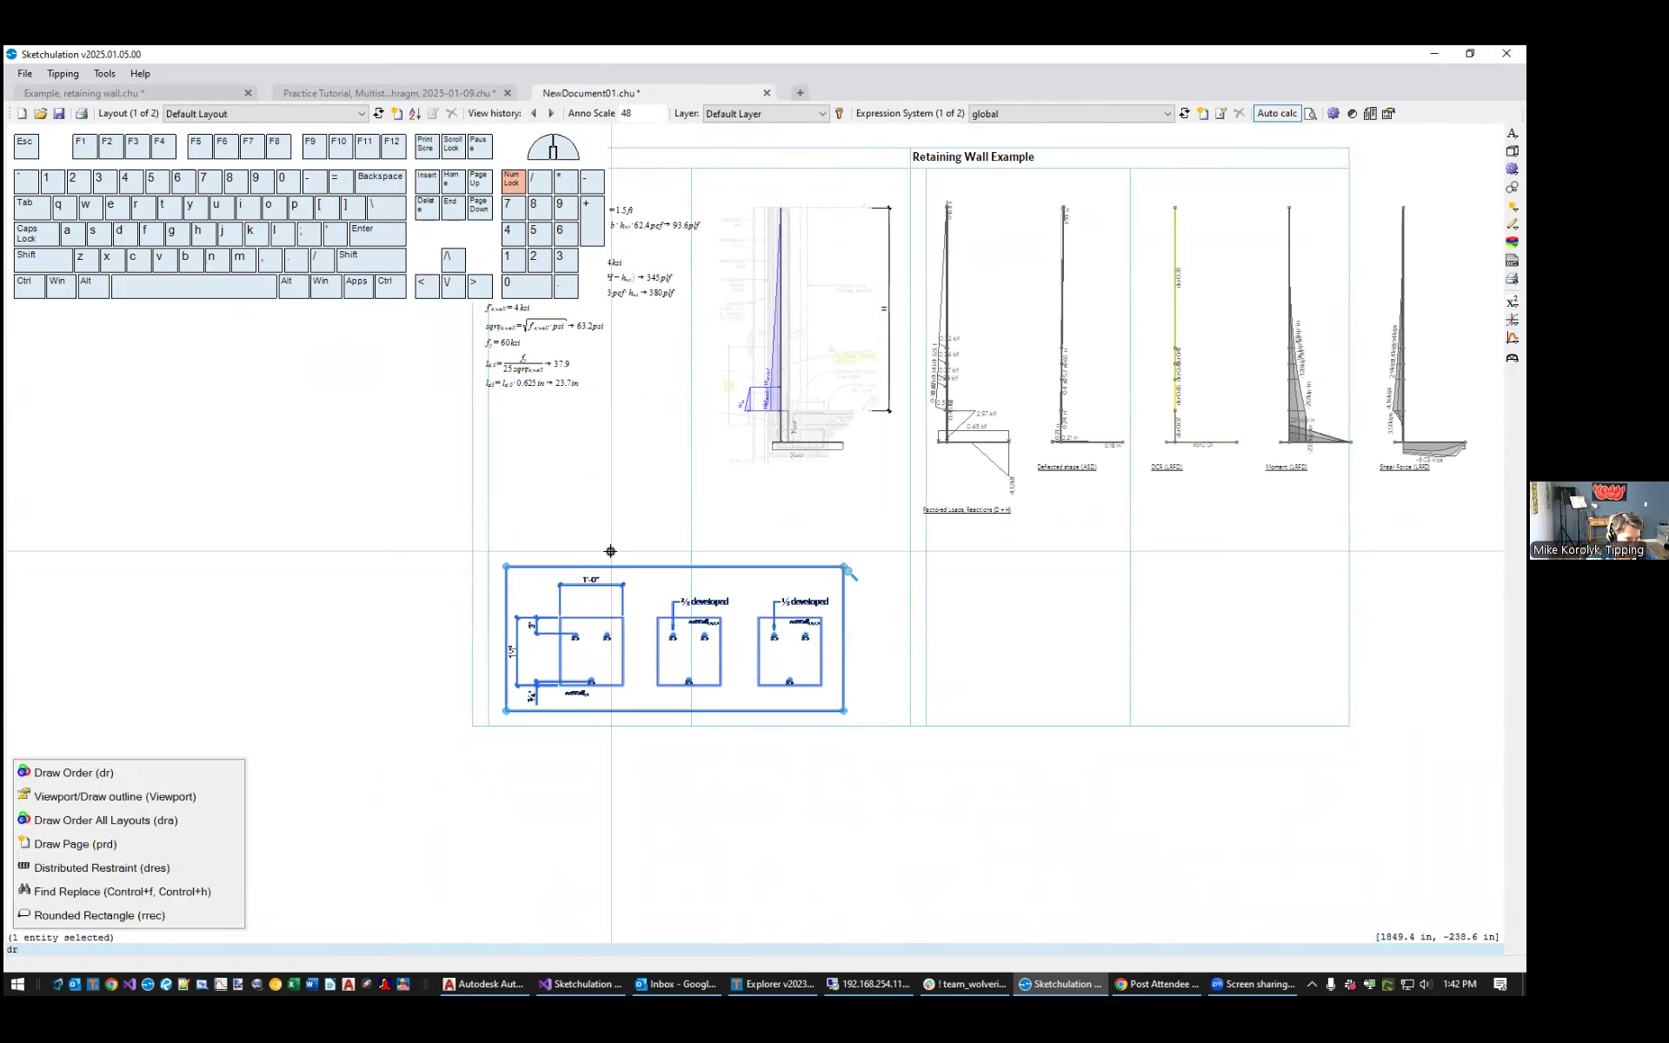
{"action": "left_click", "coordinate": [170, 796]}
{"action": "left_click", "coordinate": [52, 910]}
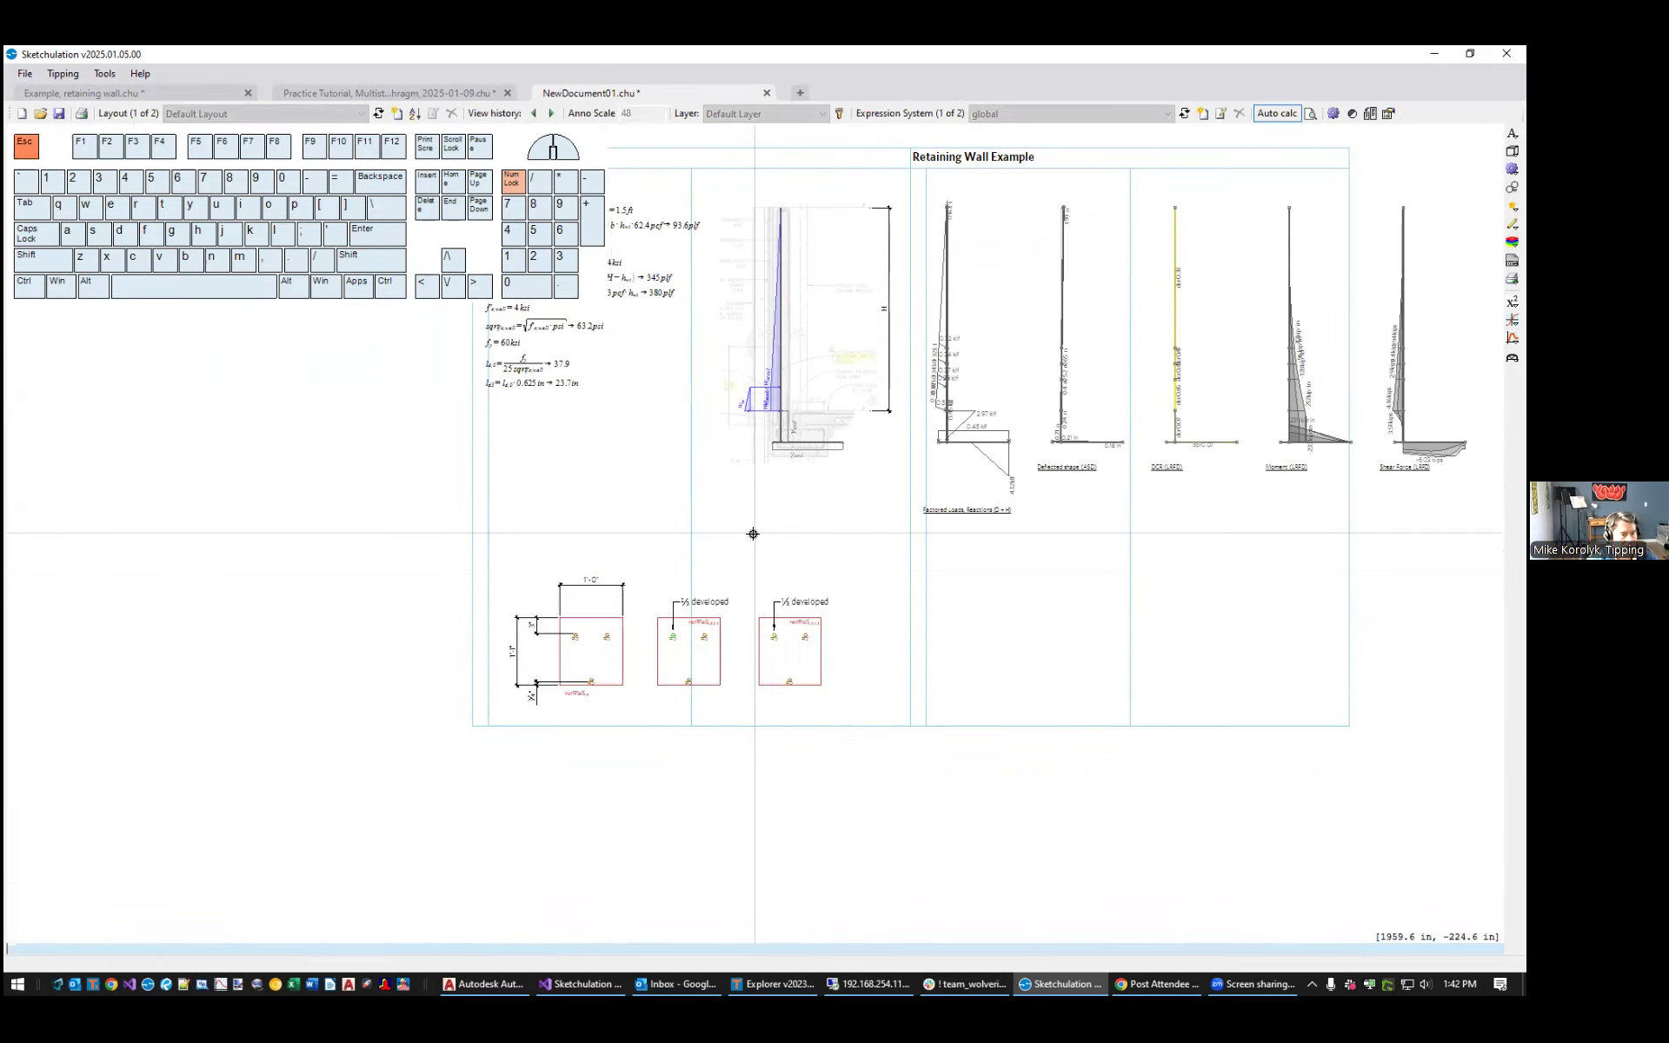
Copy the cross-section viewport straight up, placing the duplicate directly above the original on the first page
{"action": "scroll", "coordinate": [753, 533], "scroll_direction": "up", "scroll_amount": 3}
{"action": "left_click", "coordinate": [417, 669]}
{"action": "scroll", "coordinate": [461, 661], "scroll_direction": "down", "scroll_amount": 1}
{"action": "middle_click_drag", "start_coordinate": [786, 721], "coordinate": [852, 783]}
{"action": "type", "text": "co"}
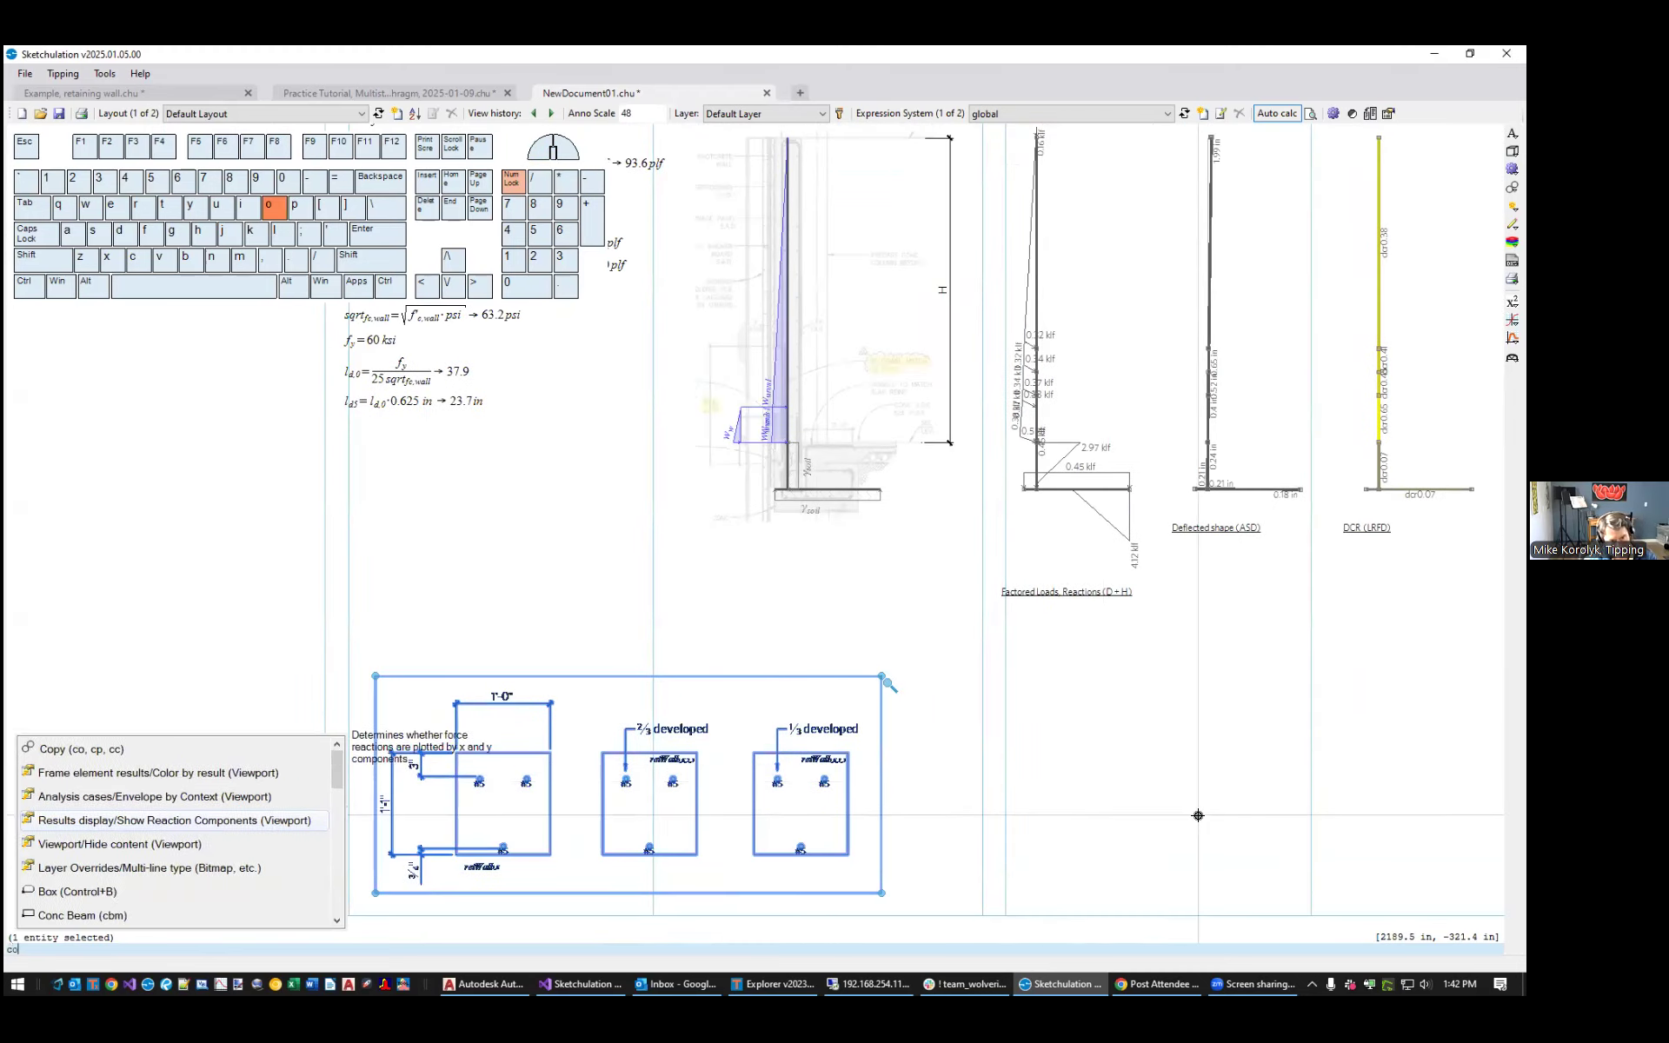
{"action": "key", "text": "Return"}
{"action": "left_click", "coordinate": [1160, 841]}
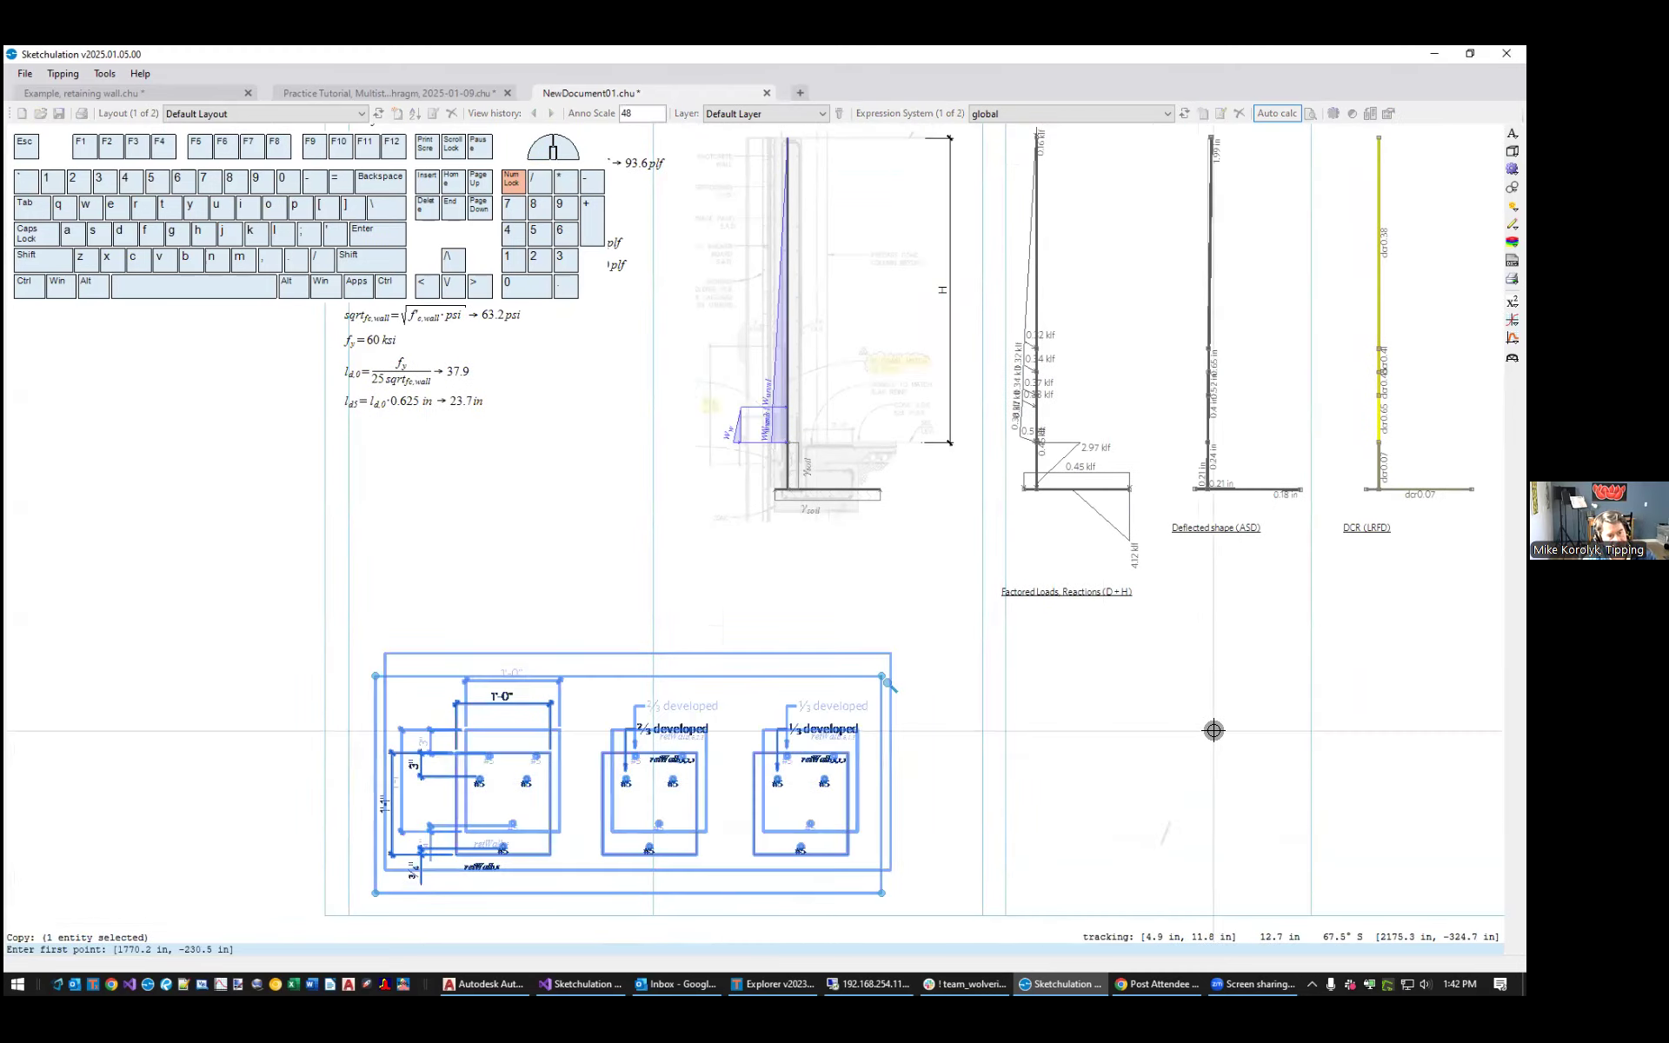
{"action": "left_click", "coordinate": [1196, 626]}
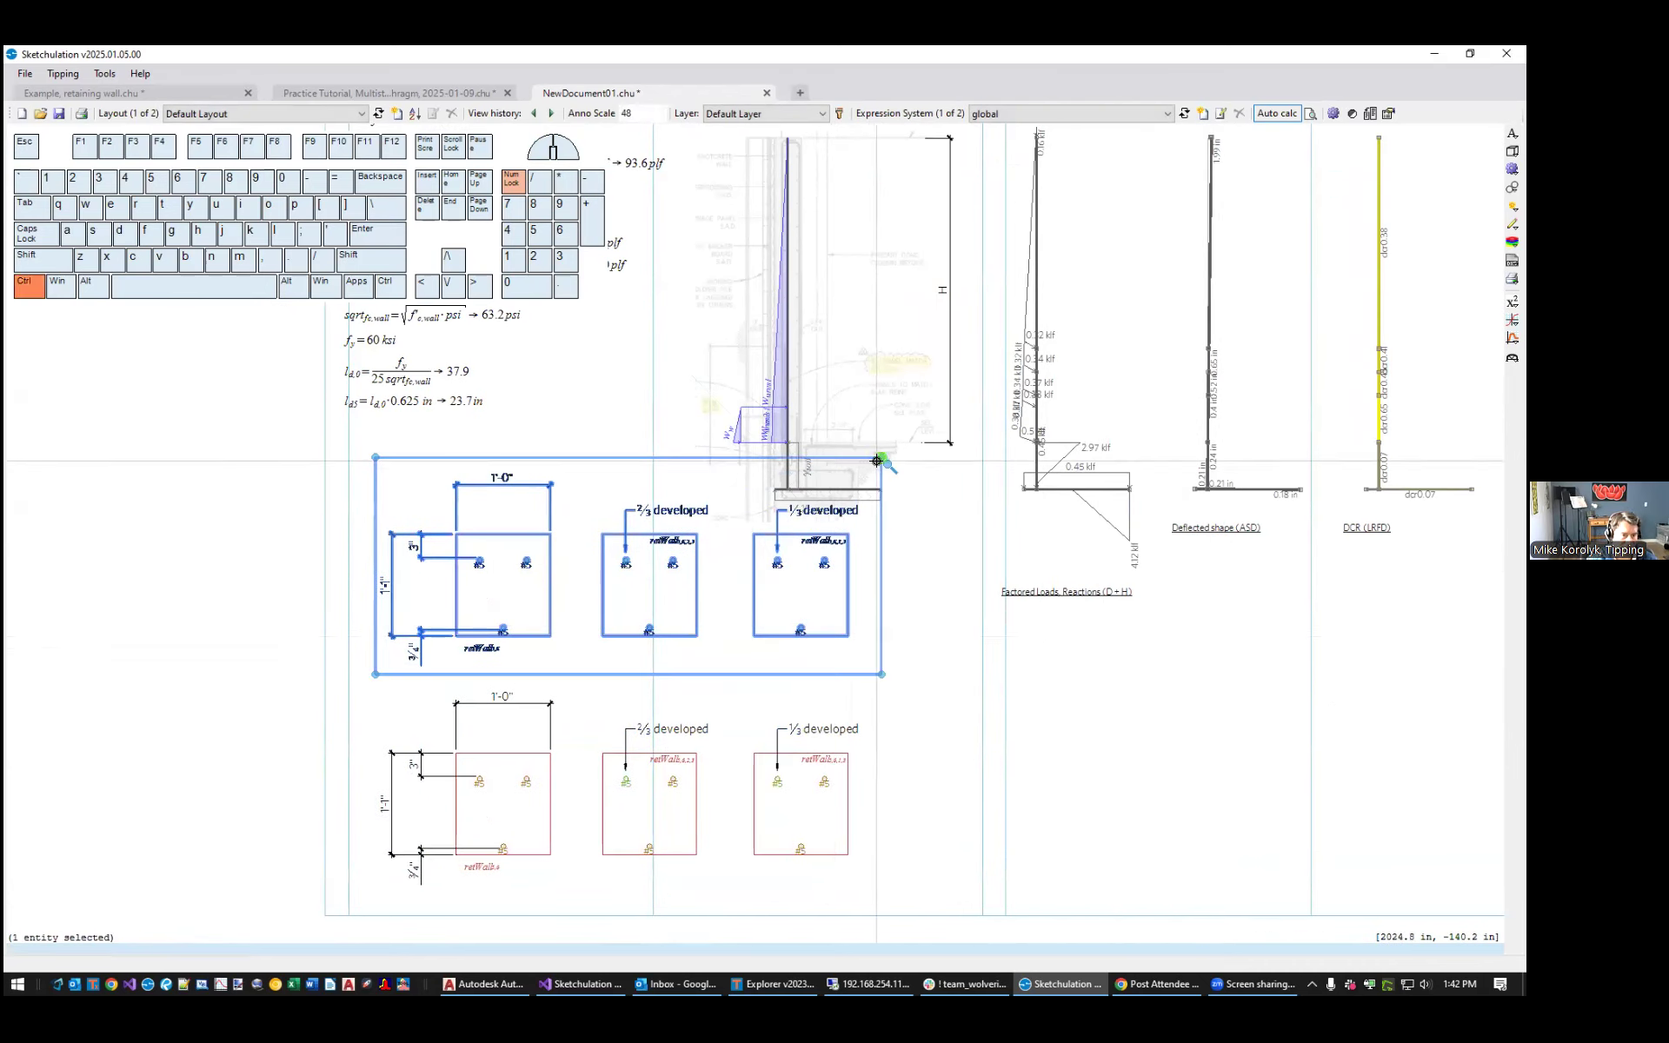
Narrow the copied viewport to the width of one section and pan its content to the separate wall section with one upper bar
{"action": "left_click", "coordinate": [881, 674]}
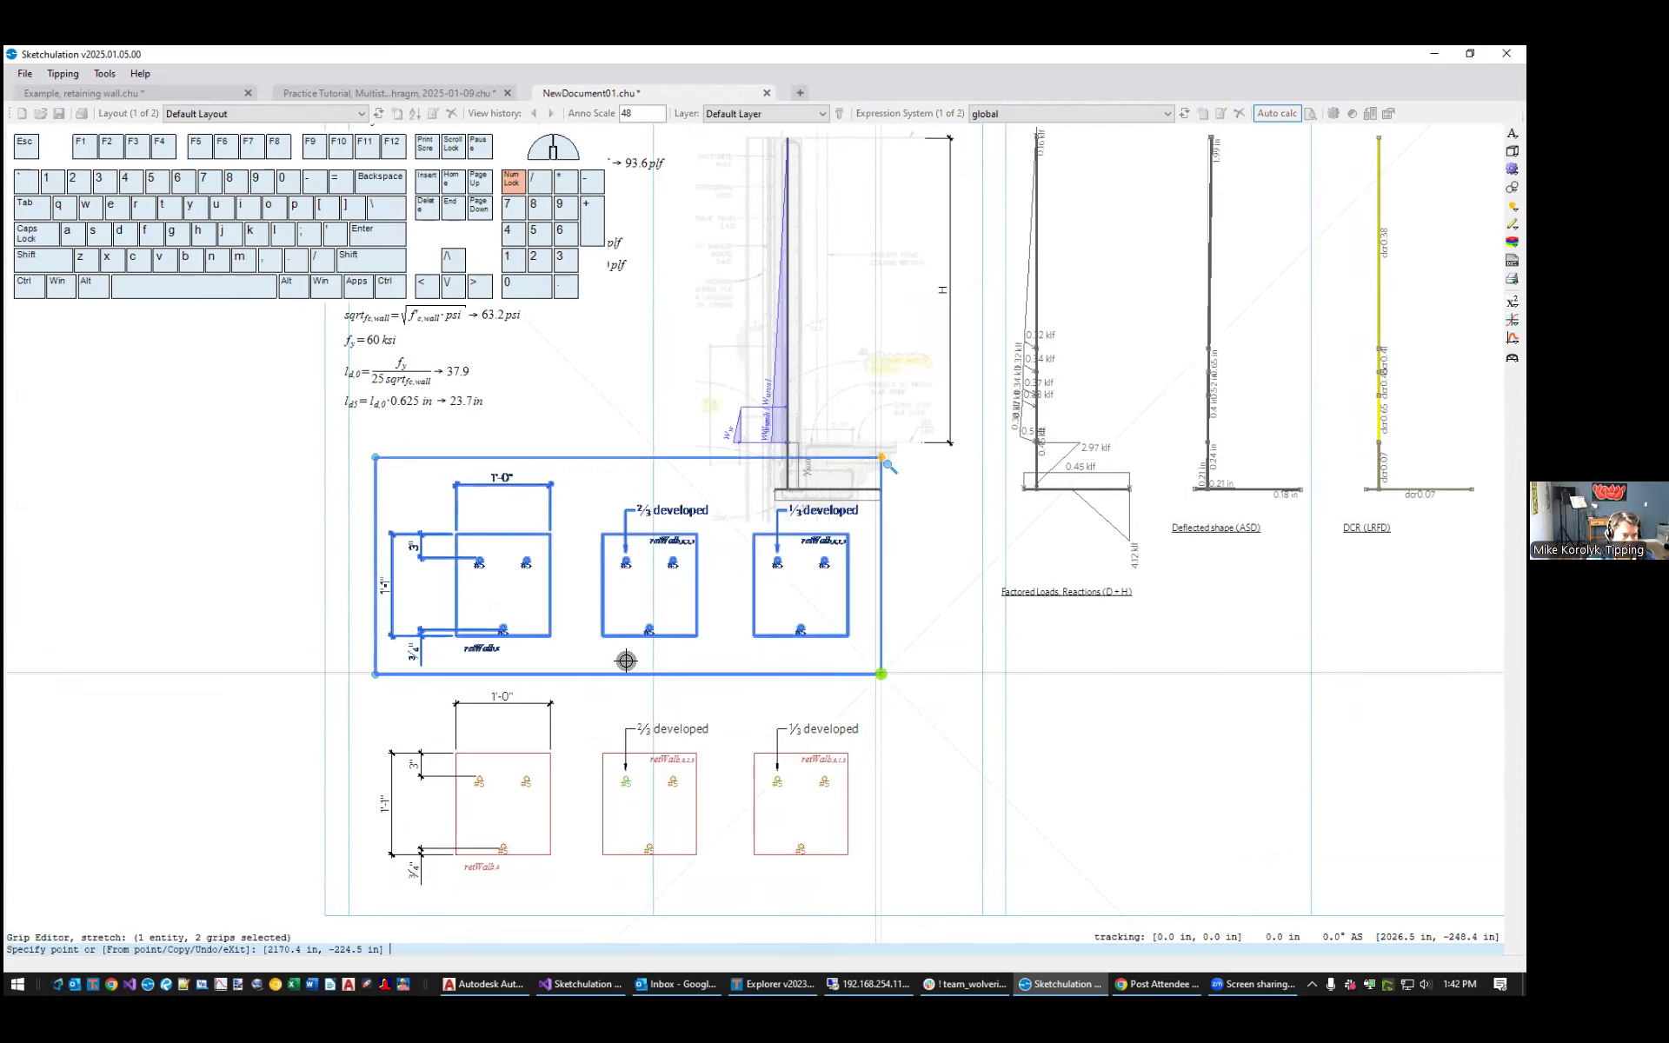
{"action": "left_click", "coordinate": [574, 666]}
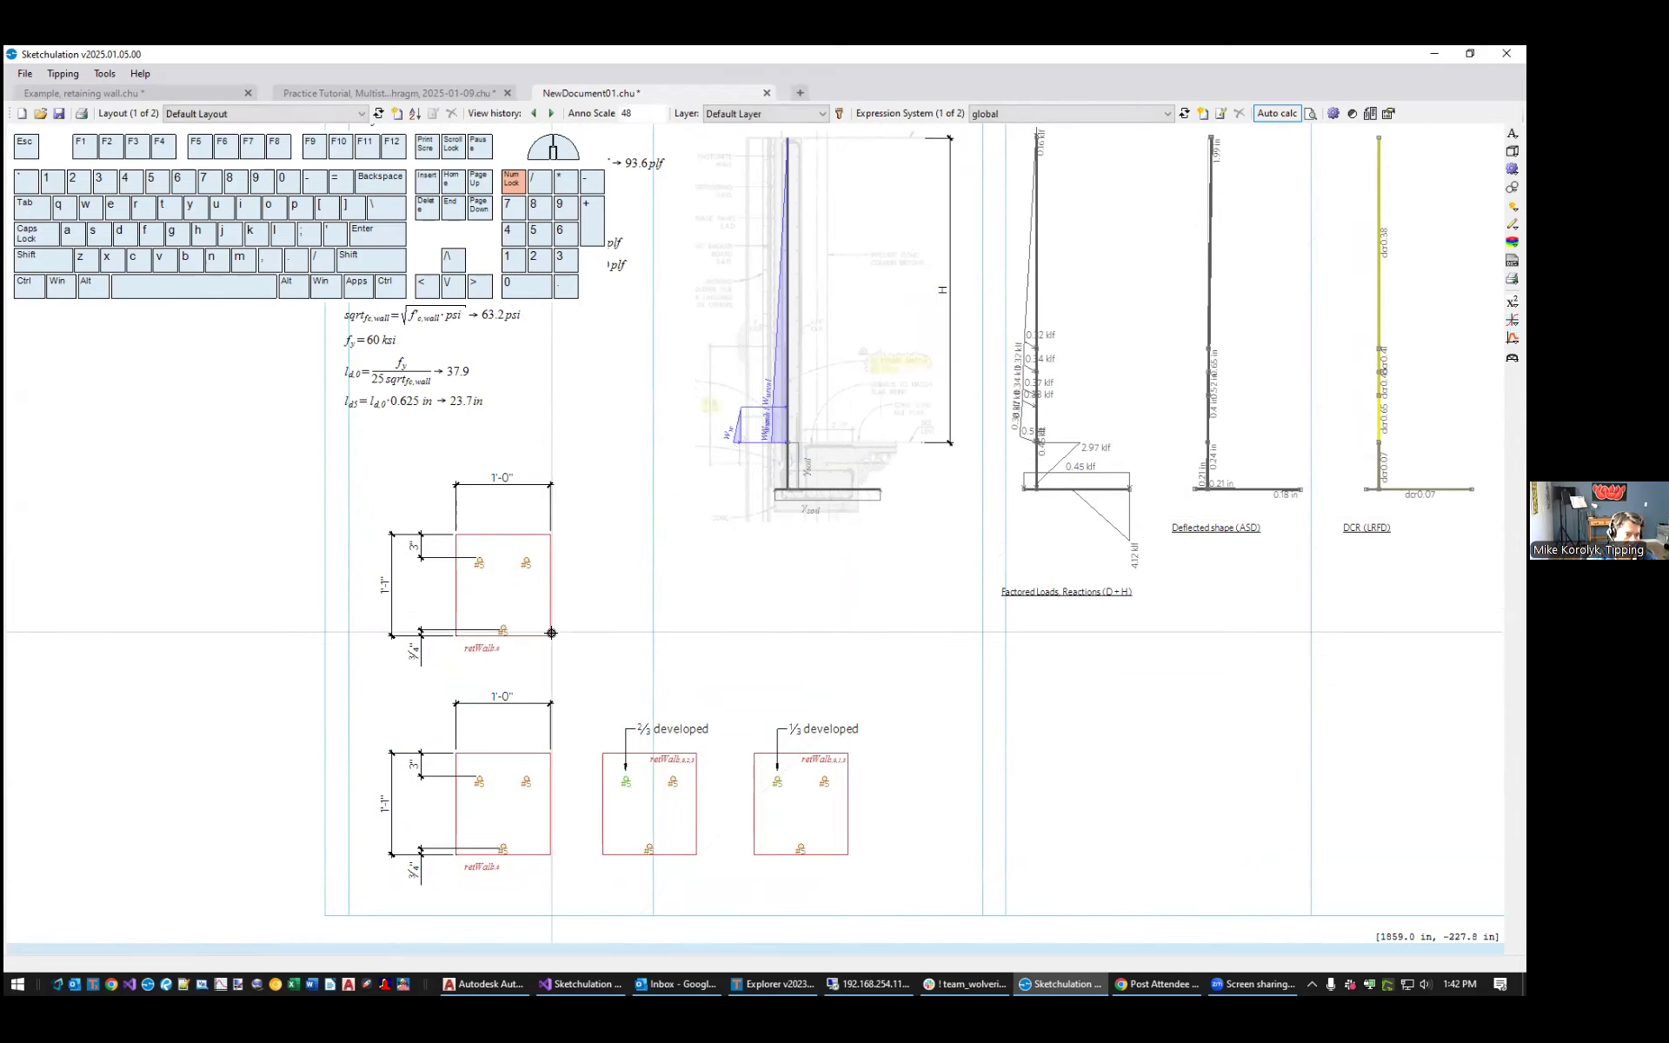
{"action": "type", "text": "vpz"}
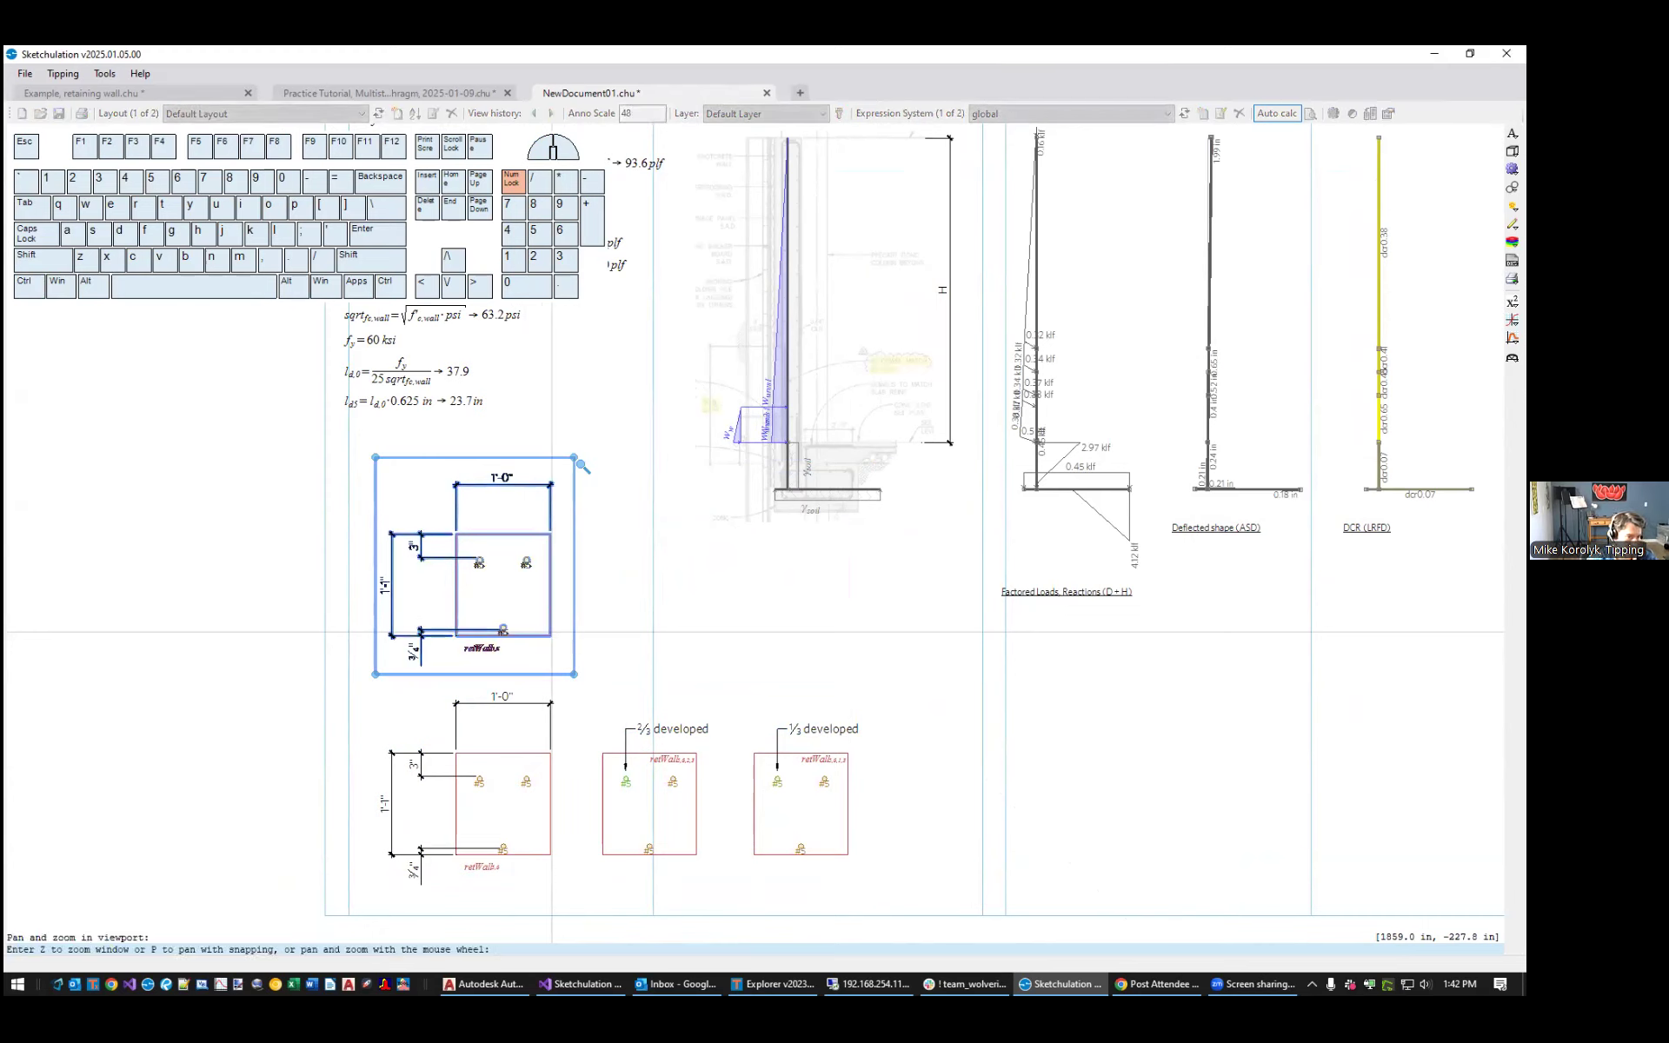
{"action": "mouse_move", "coordinate": [502, 519]}
{"action": "middle_mouse_down"}
{"action": "mouse_move", "coordinate": [504, 607]}
{"action": "mouse_move", "coordinate": [503, 581]}
{"action": "mouse_move", "coordinate": [472, 666]}
{"action": "middle_mouse_up"}
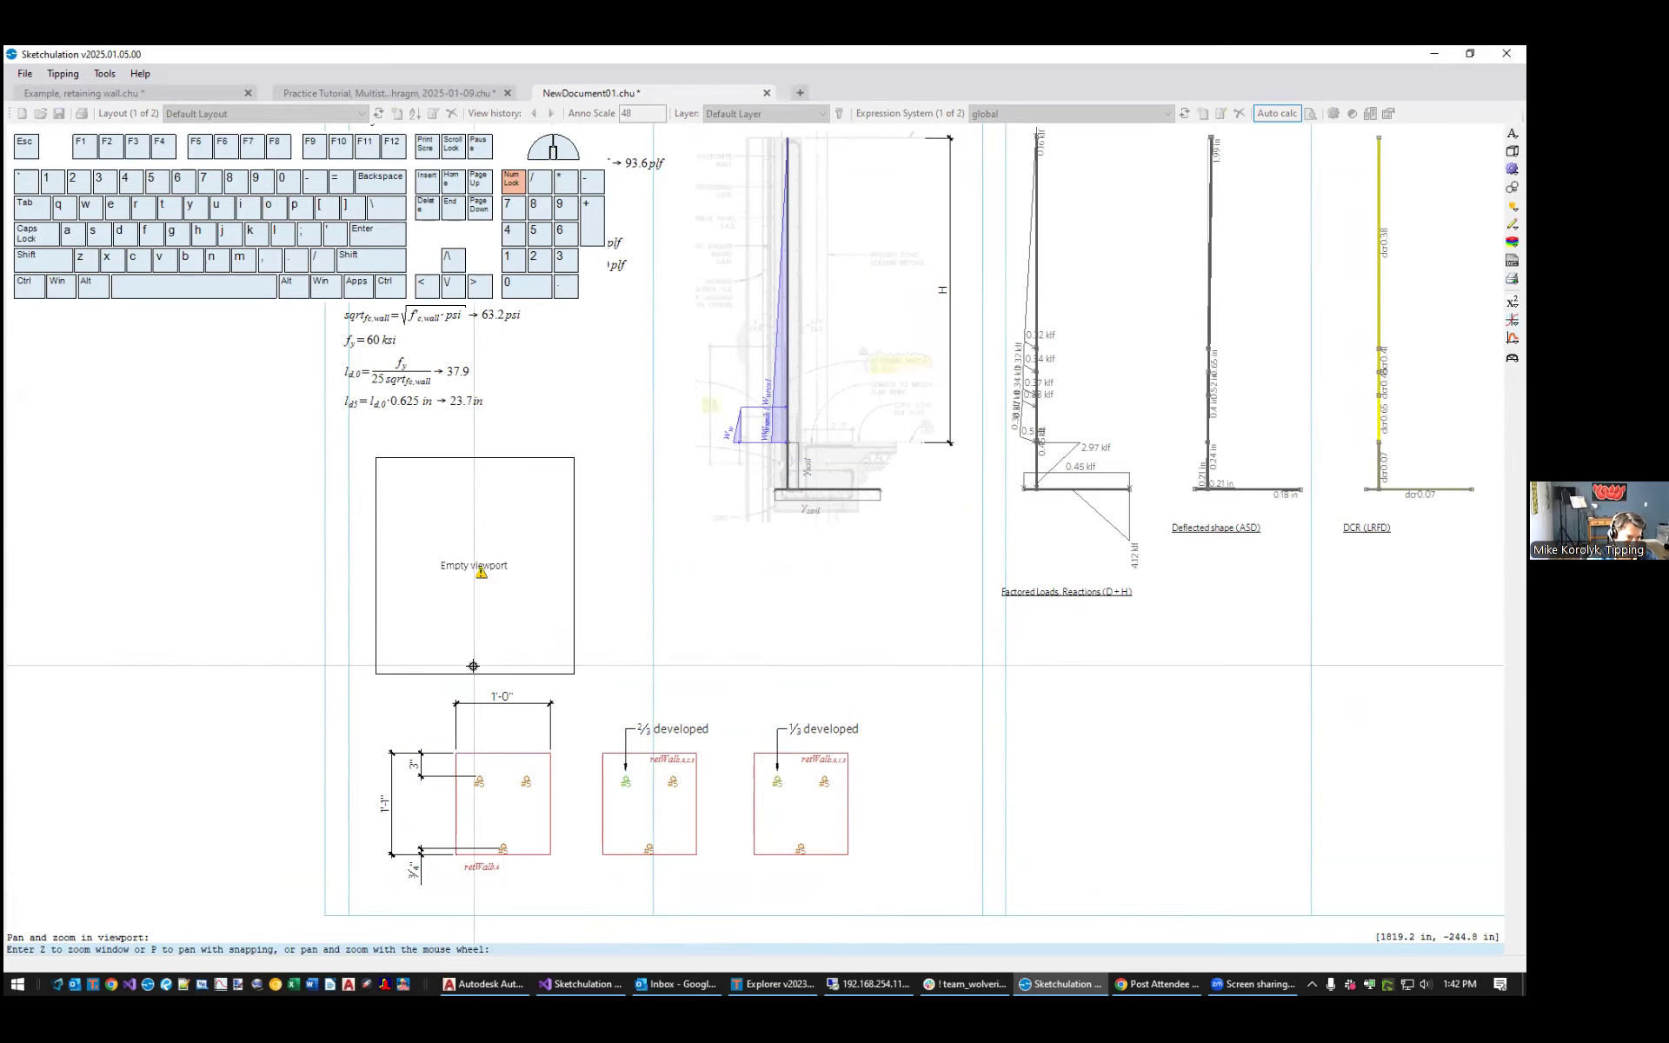
{"action": "middle_click_drag", "start_coordinate": [478, 538], "coordinate": [504, 564]}
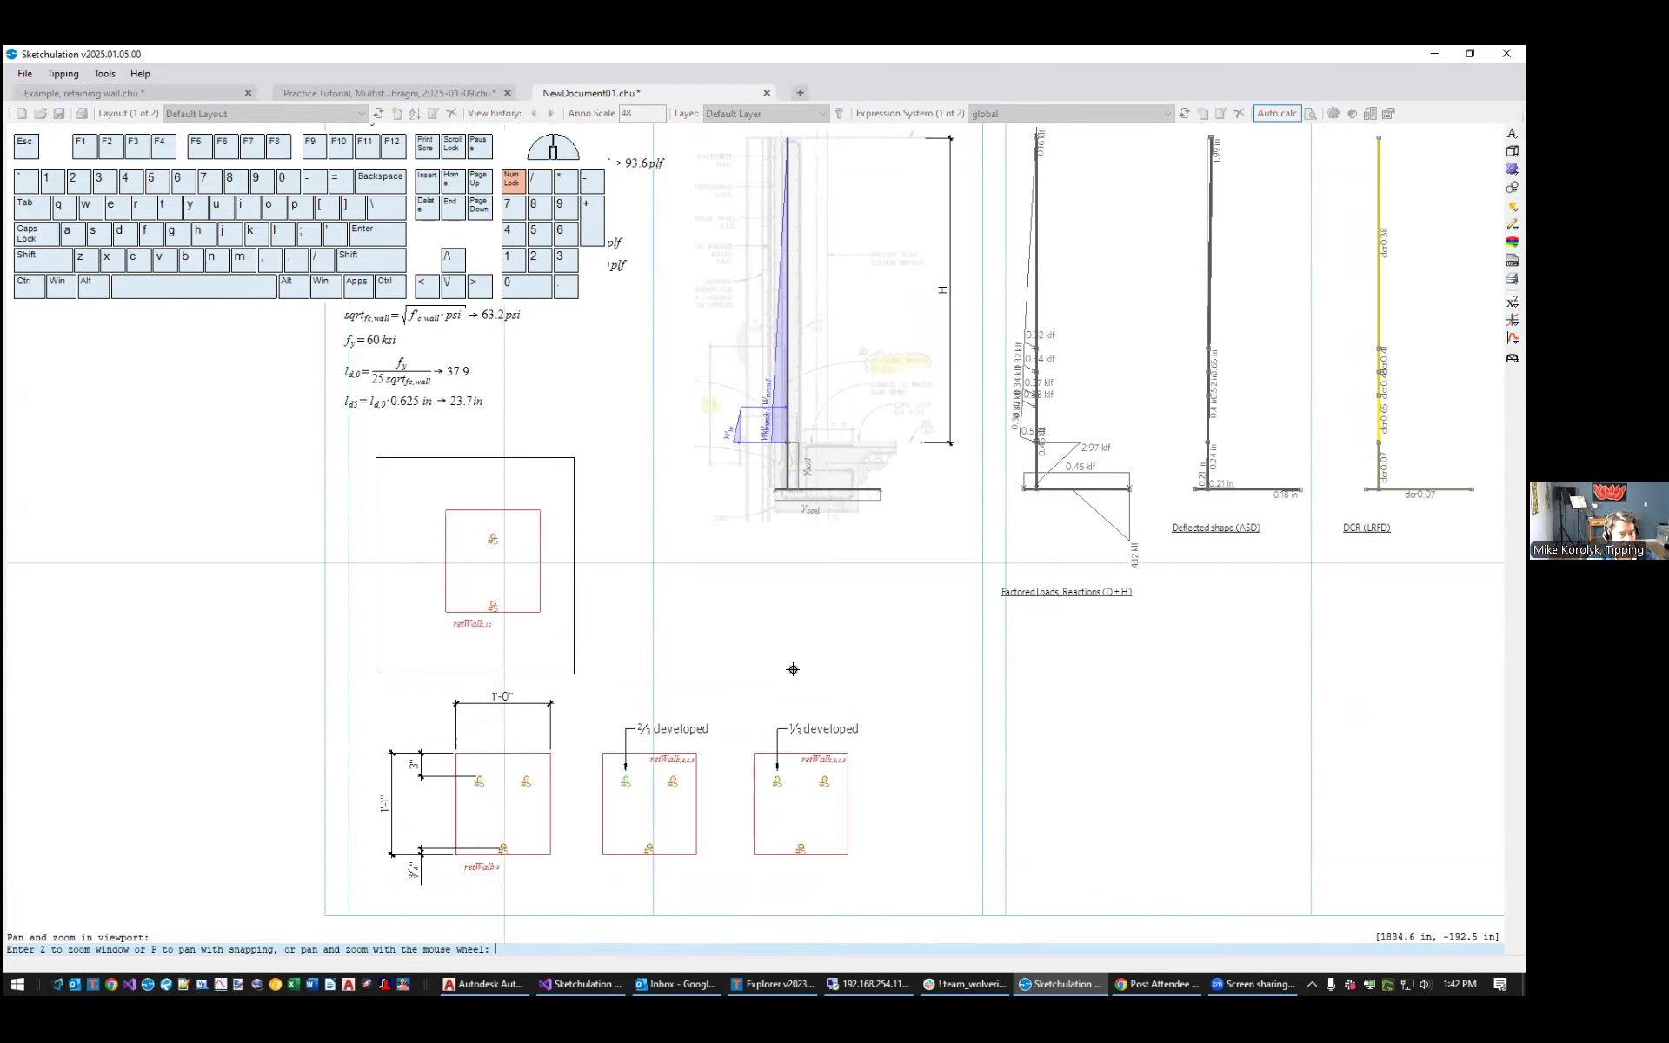
{"action": "key", "text": "Escape"}
{"action": "key", "text": "Escape"}
Copy the second Retaining Wall Example page frame 336 in to the right as a third page
{"action": "middle_click_drag", "start_coordinate": [1106, 735], "coordinate": [1044, 692]}
{"action": "scroll", "coordinate": [1006, 711], "scroll_direction": "down", "scroll_amount": 1}
{"action": "middle_click_drag", "start_coordinate": [1108, 761], "coordinate": [600, 813]}
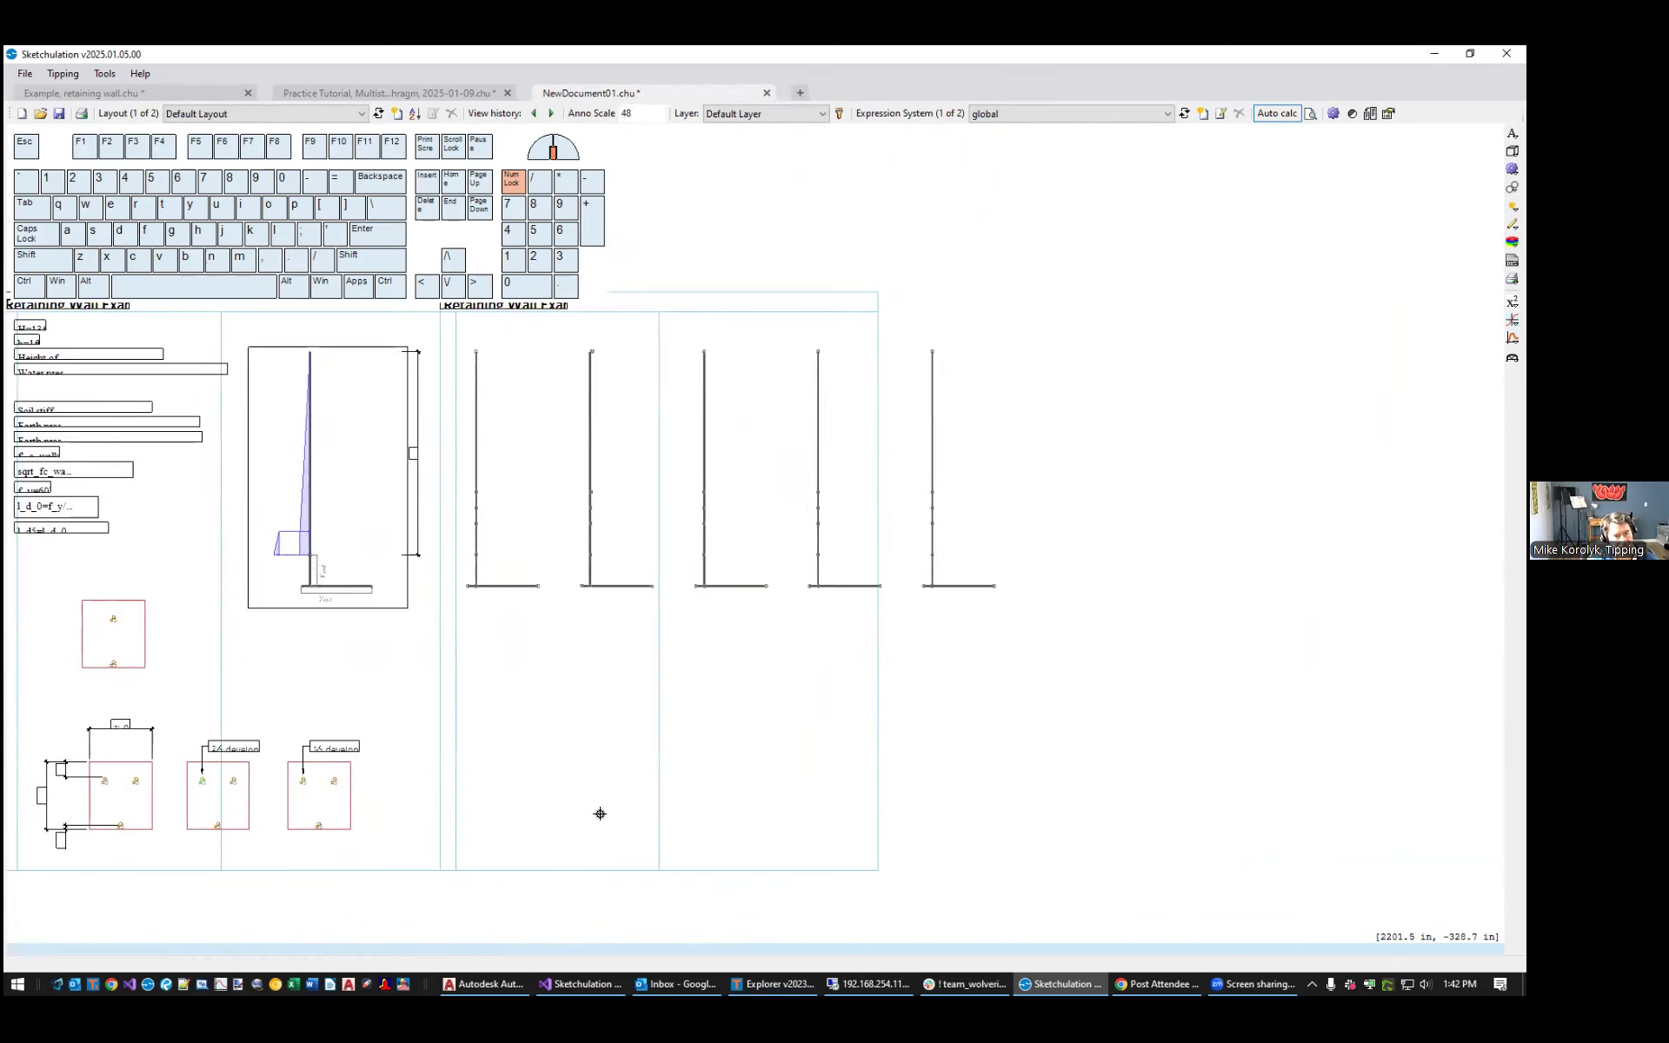
{"action": "scroll", "coordinate": [1009, 667], "scroll_direction": "down", "scroll_amount": 2}
{"action": "left_click", "coordinate": [909, 692]}
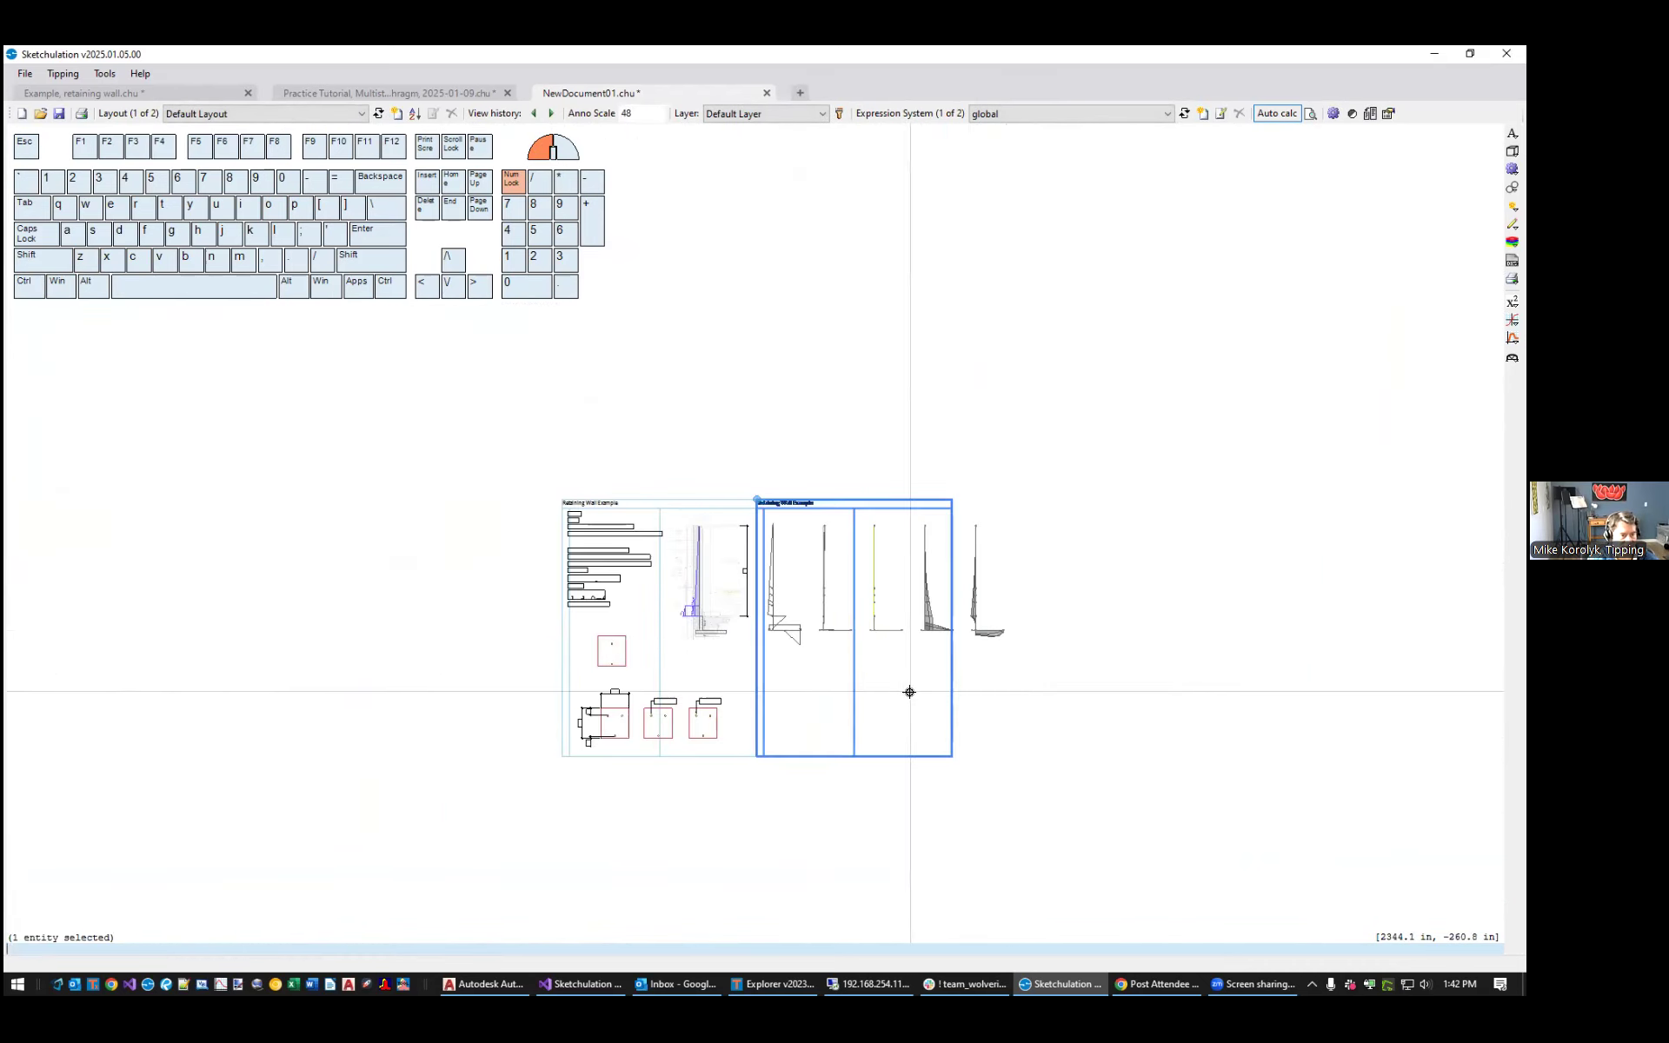
{"action": "scroll", "coordinate": [909, 690], "scroll_direction": "up", "scroll_amount": 2}
{"action": "type", "text": "co"}
{"action": "key", "text": "Return"}
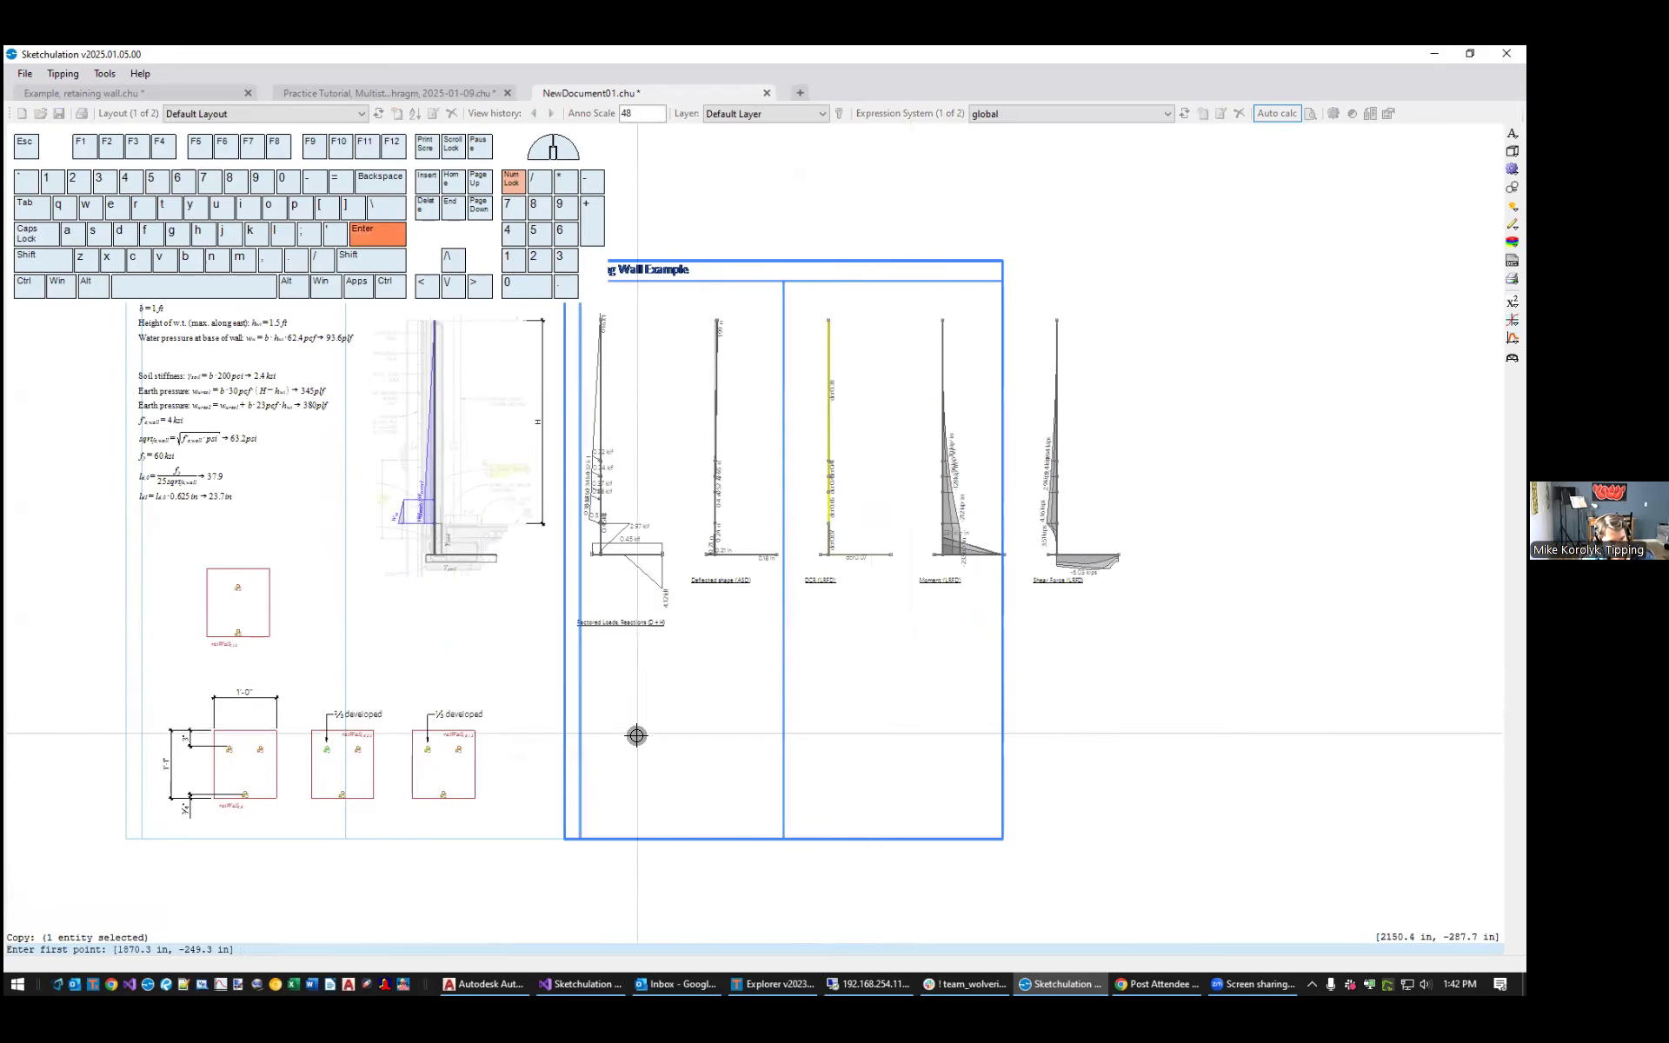
{"action": "left_click", "coordinate": [567, 745]}
{"action": "left_click", "coordinate": [997, 750]}
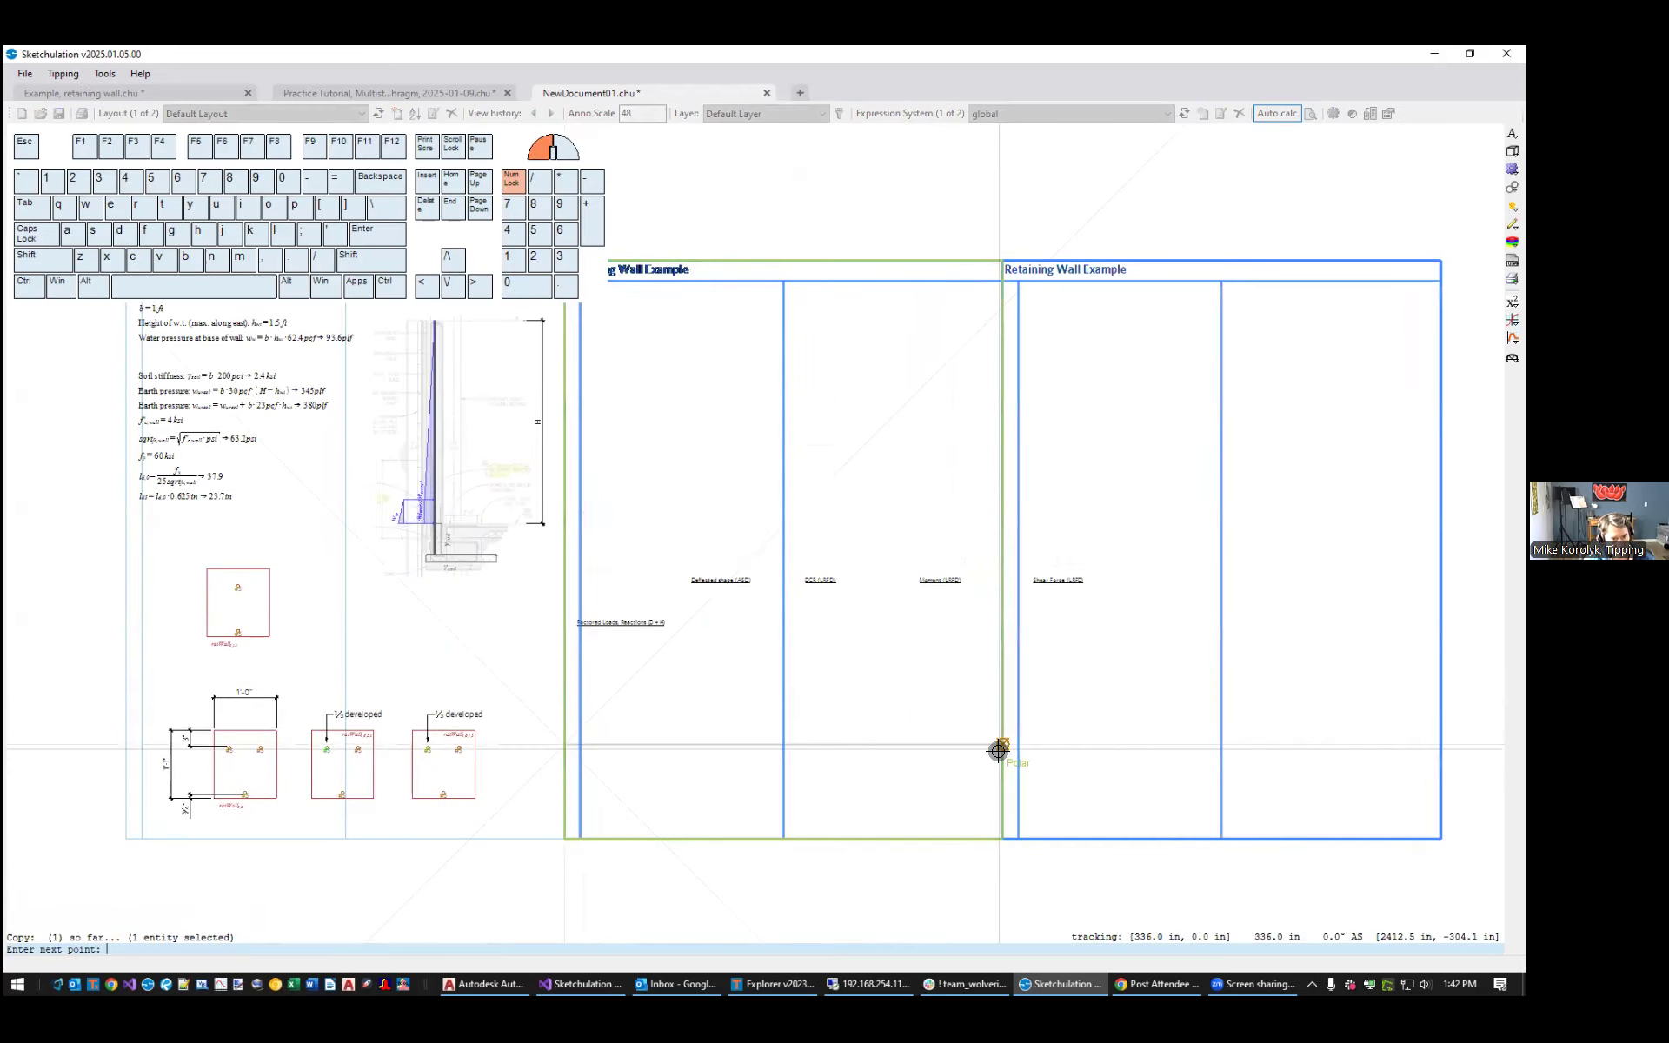
{"action": "key", "text": "Escape"}
Nudge the Moment (LRFD), DCR (LRFD) and Deflected shape (ASD) viewports left to fit within the second page
{"action": "left_click", "coordinate": [1067, 504]}
{"action": "middle_click_drag", "start_coordinate": [1078, 571], "coordinate": [1058, 707]}
{"action": "scroll", "coordinate": [1102, 657], "scroll_direction": "up", "scroll_amount": 2}
{"action": "scroll", "coordinate": [1134, 644], "scroll_direction": "down", "scroll_amount": 1}
{"action": "key", "text": "Escape"}
{"action": "left_click", "coordinate": [859, 652]}
{"action": "key", "text": "ctrl+Left"}
{"action": "key", "text": "ctrl+Left"}
{"action": "key", "text": "ctrl+Left"}
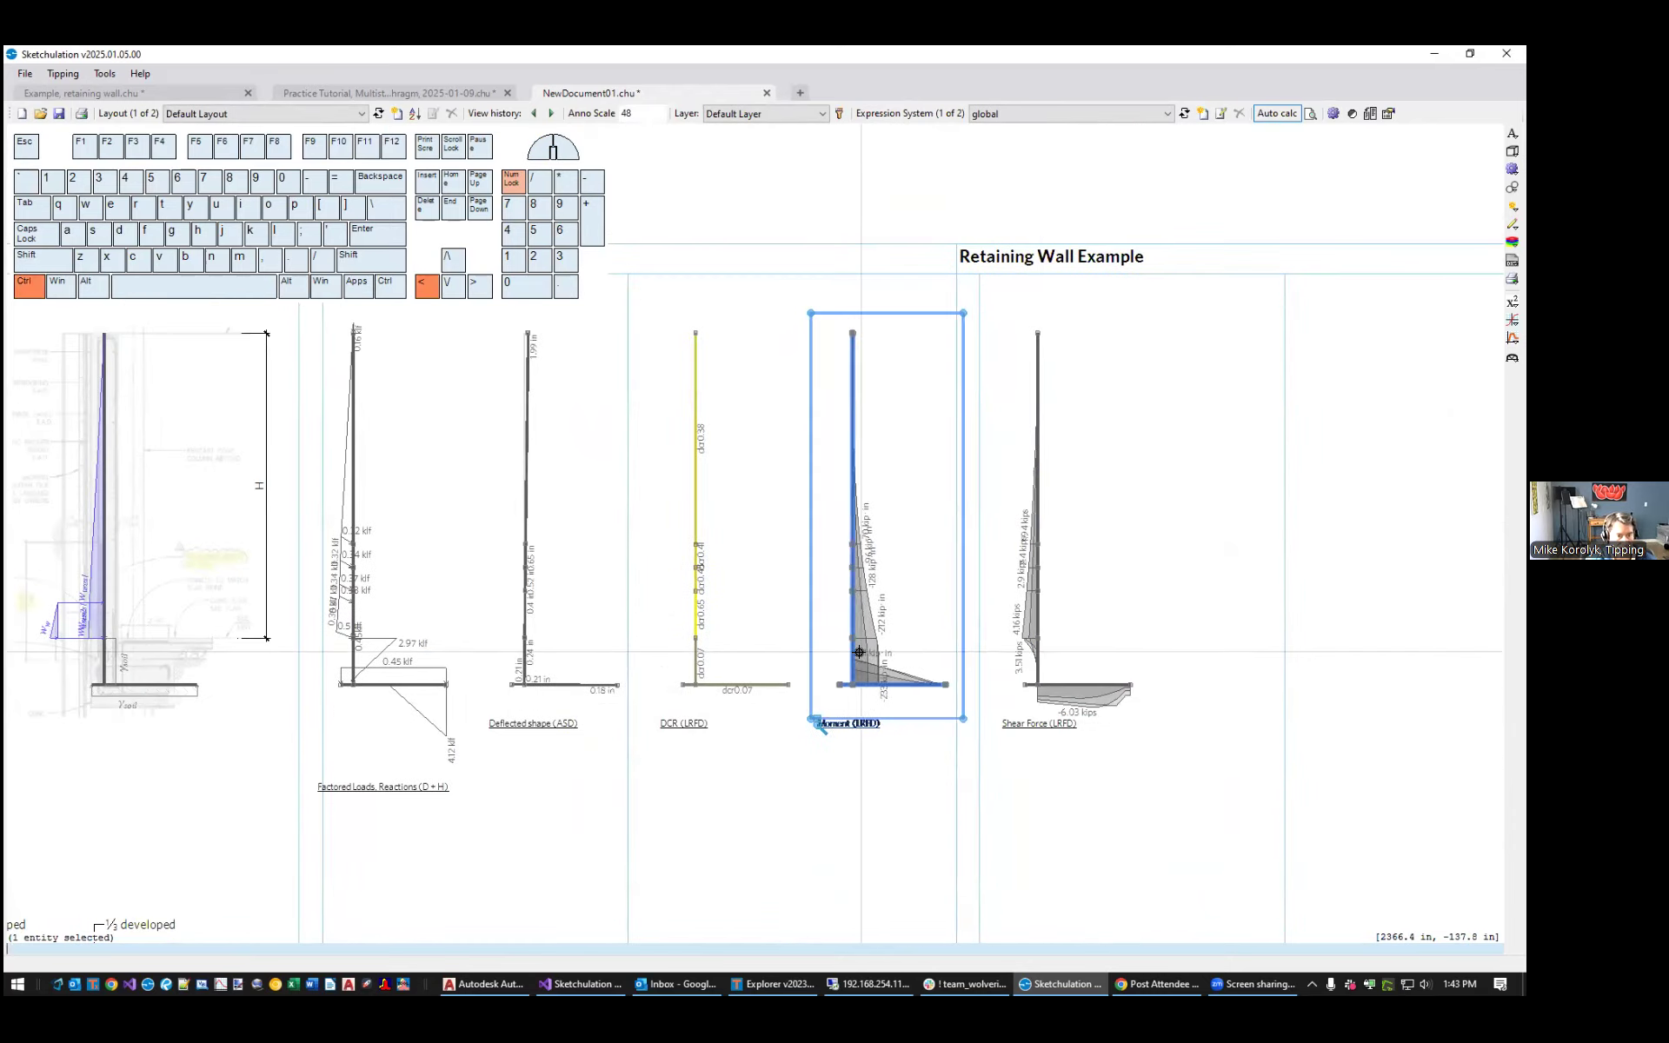
{"action": "key", "text": "Escape"}
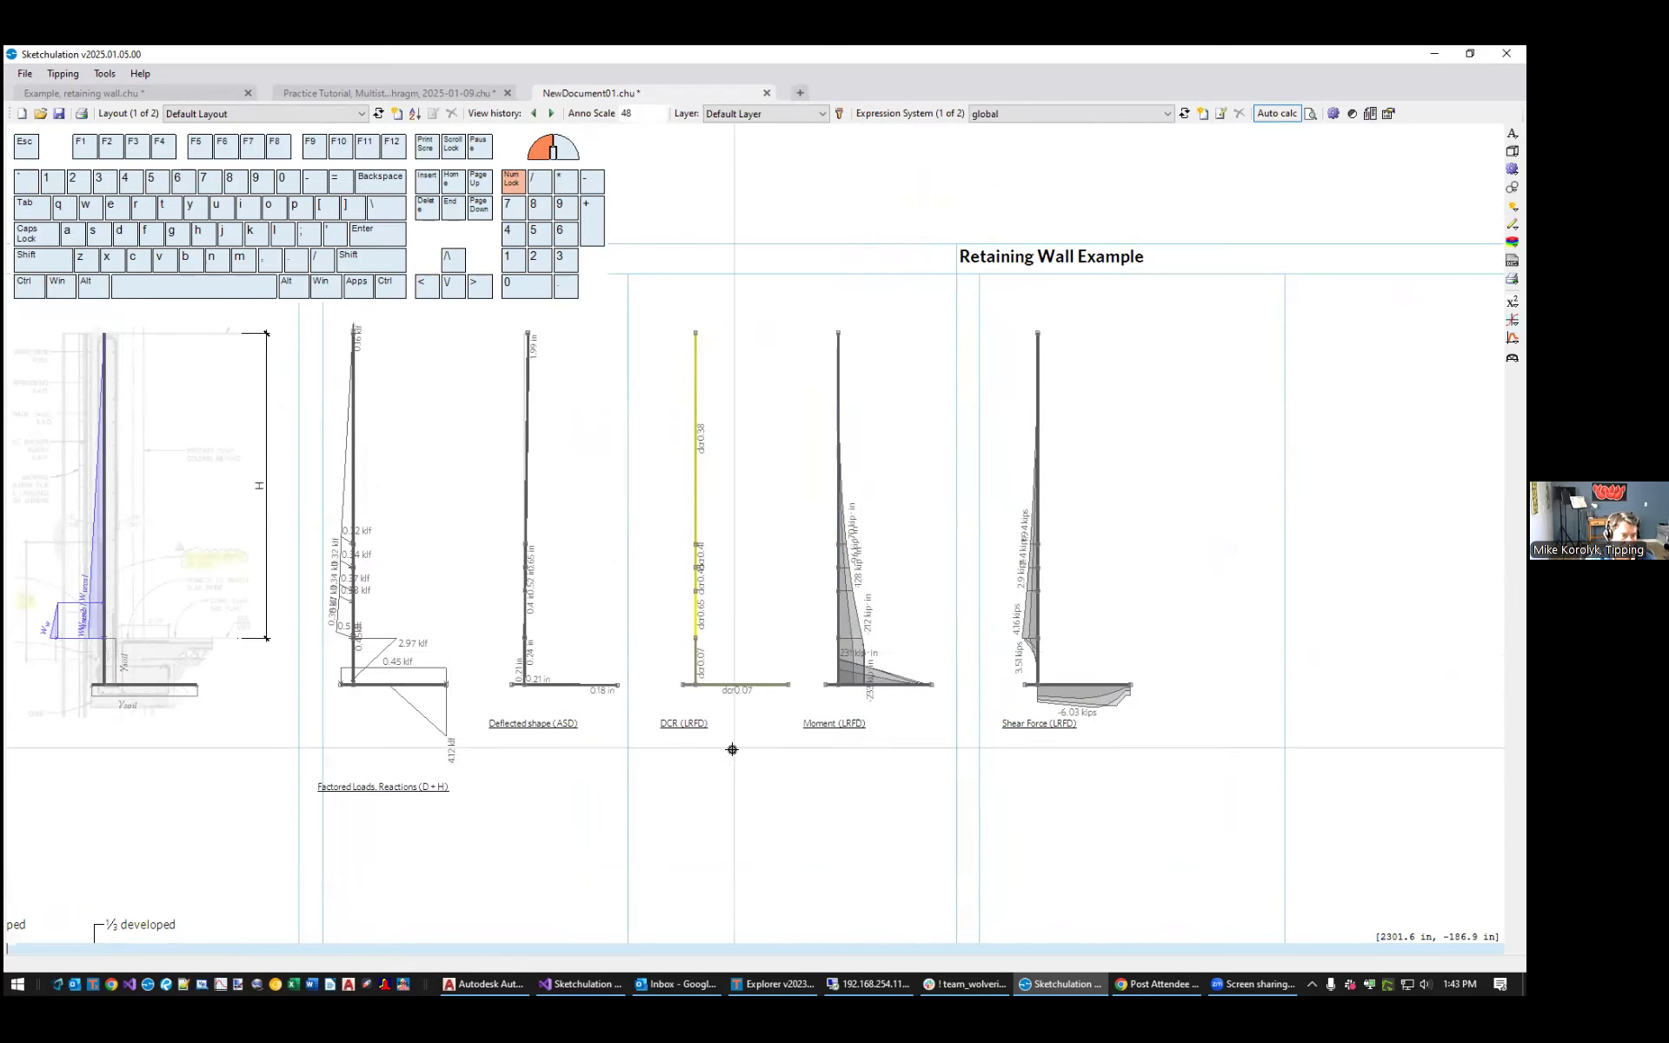
{"action": "left_click", "coordinate": [713, 633]}
{"action": "key", "text": "Escape"}
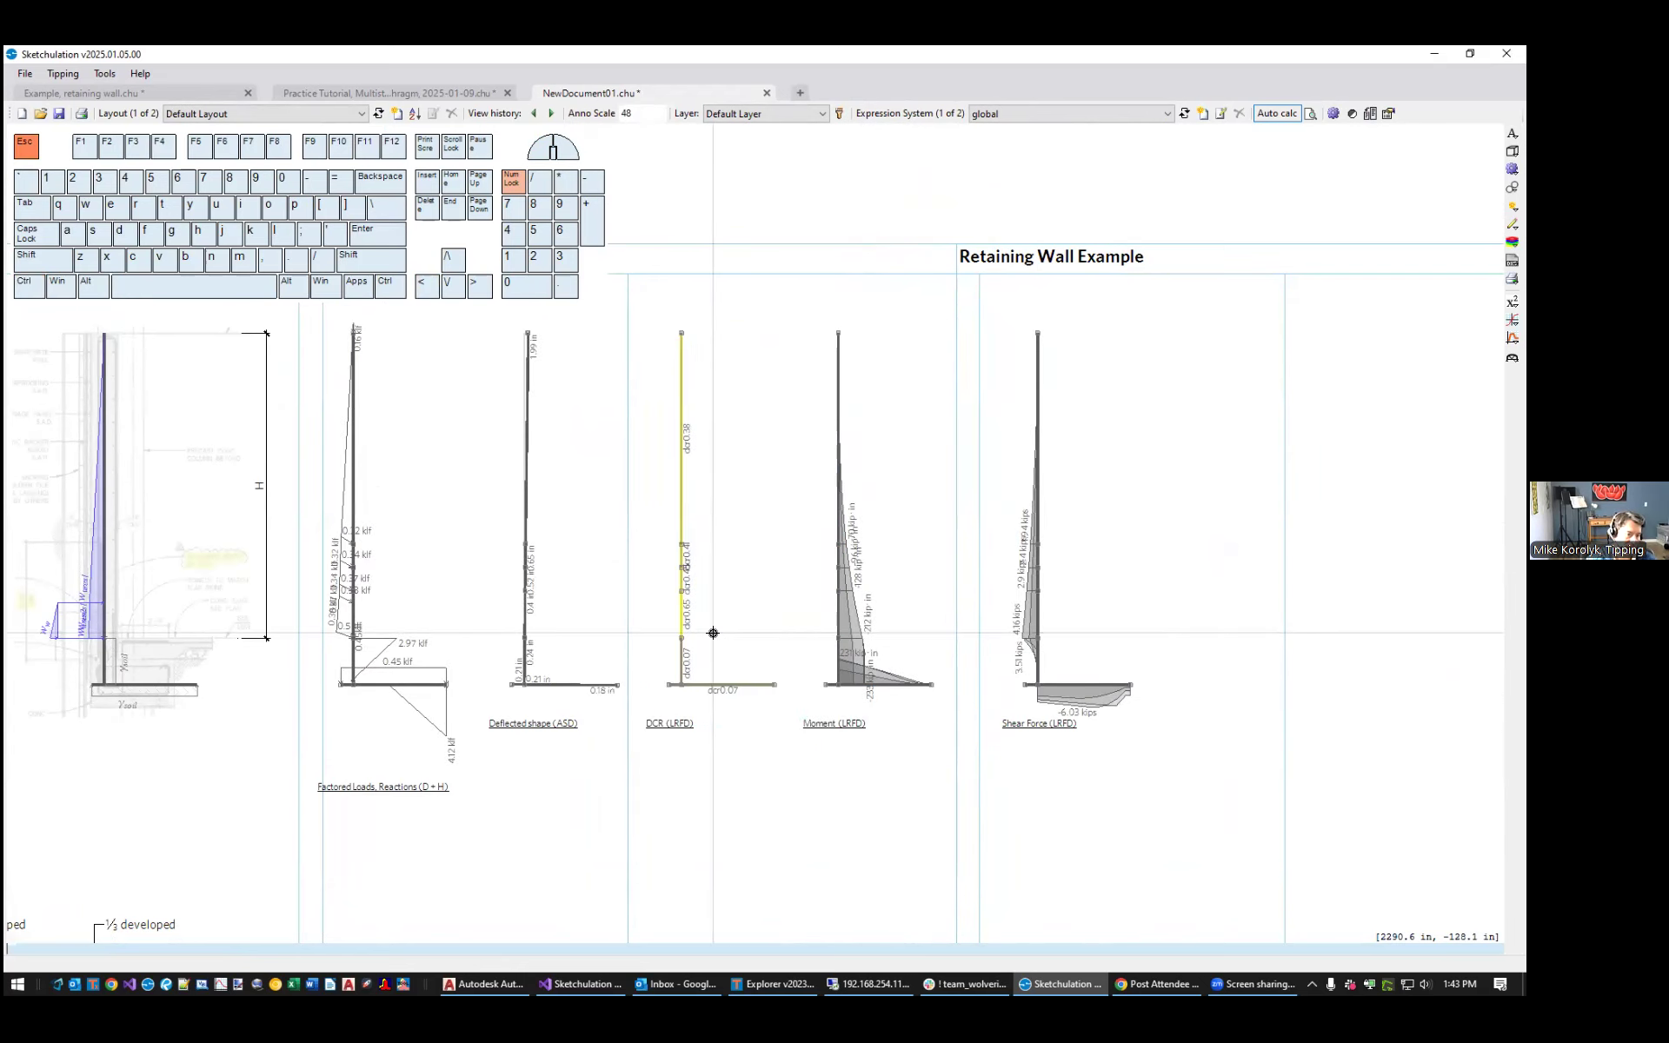
{"action": "left_click", "coordinate": [538, 633]}
{"action": "key", "text": "Escape"}
{"action": "scroll", "coordinate": [887, 547], "scroll_direction": "down", "scroll_amount": 3}
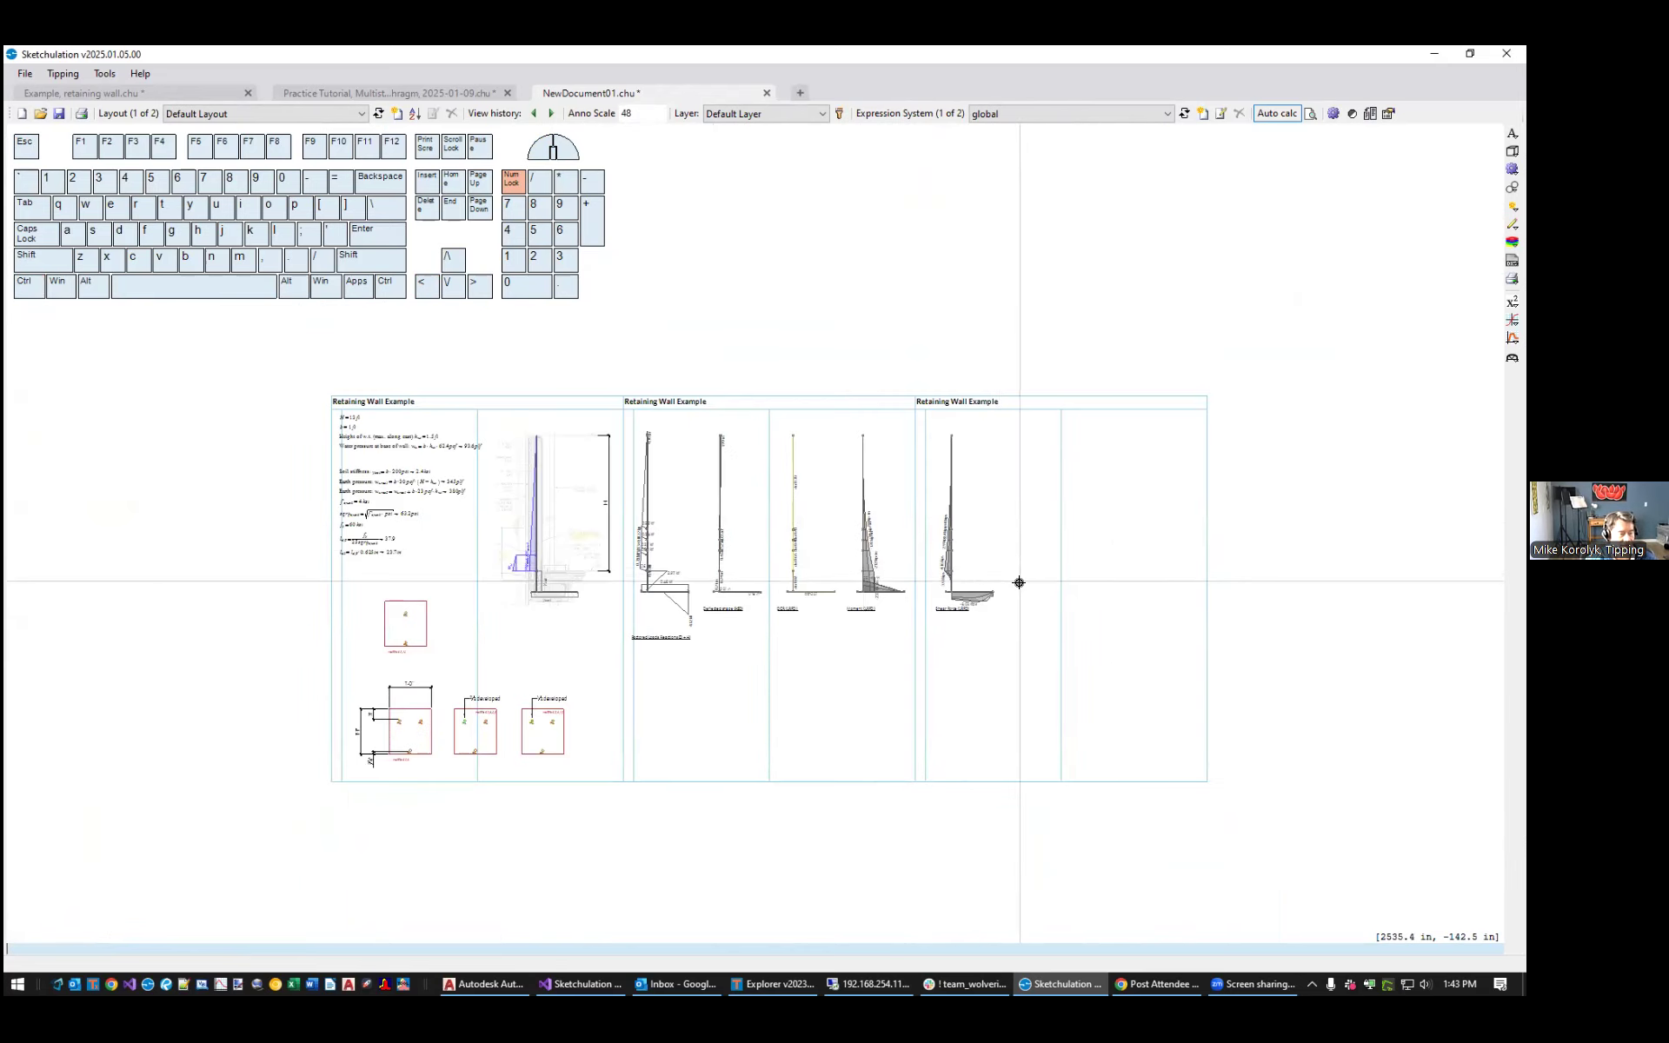
Define the print area around all three Retaining Wall Example pages and check their print setup preview
{"action": "type", "text": "prin"}
{"action": "key", "text": "Return"}
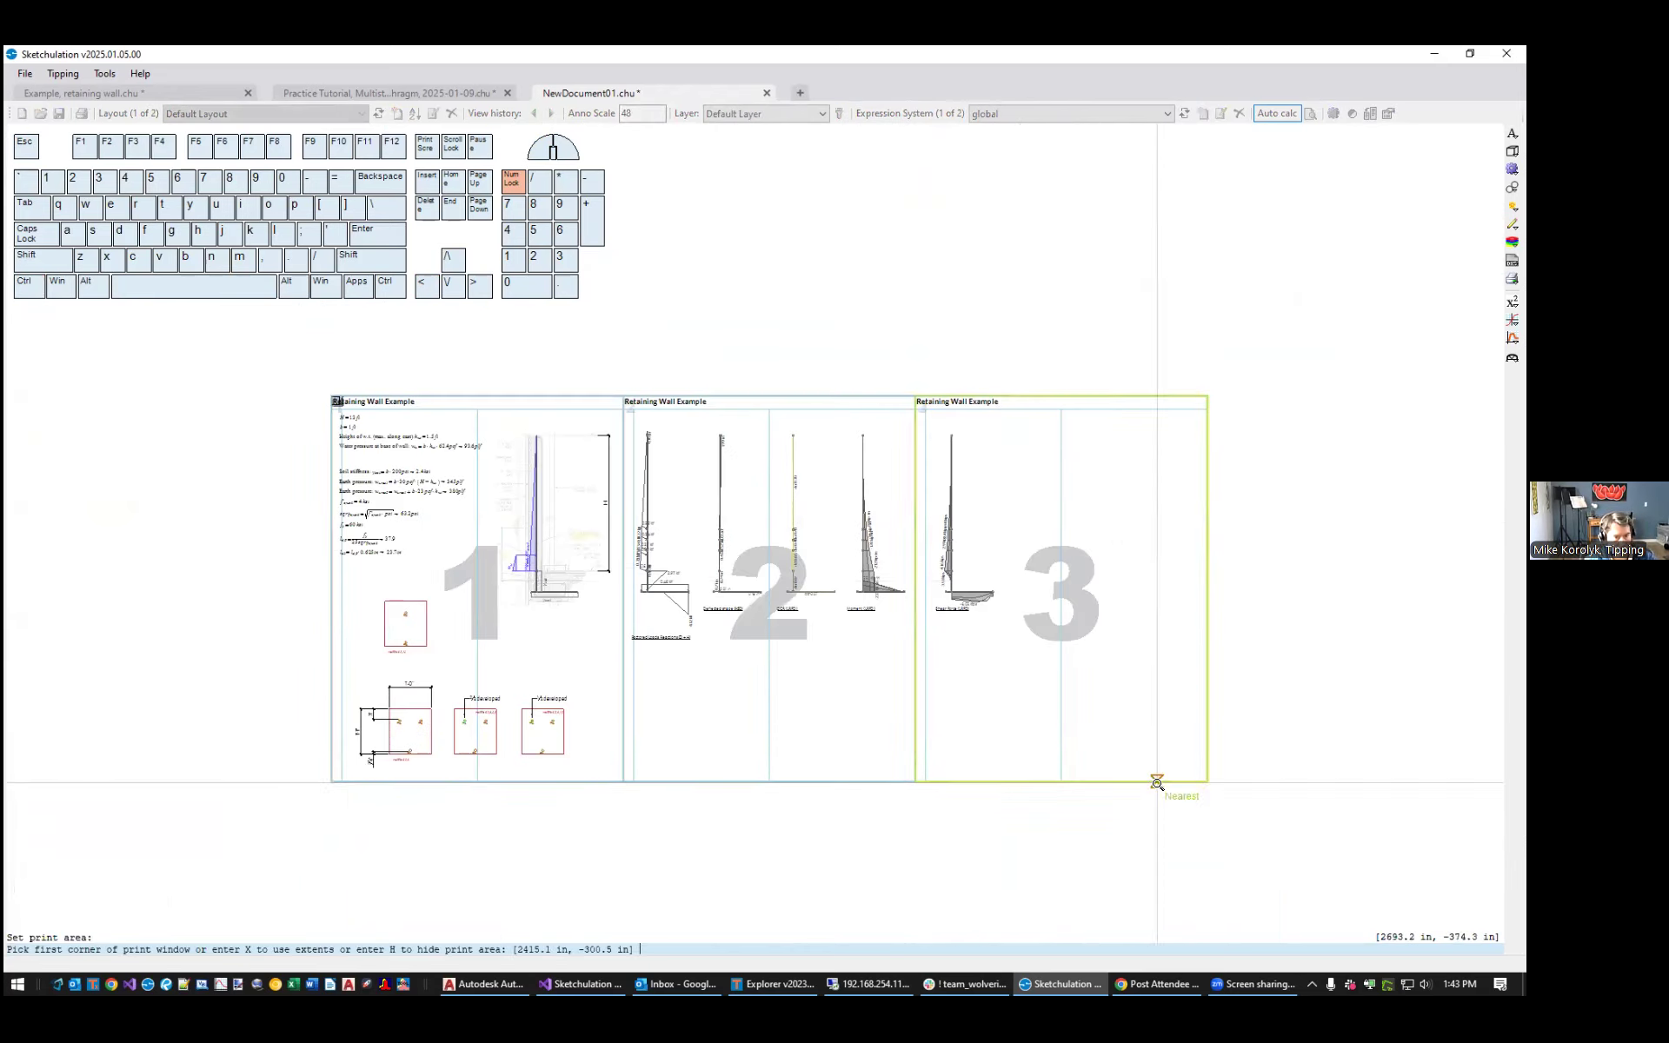
{"action": "left_click", "coordinate": [1208, 781]}
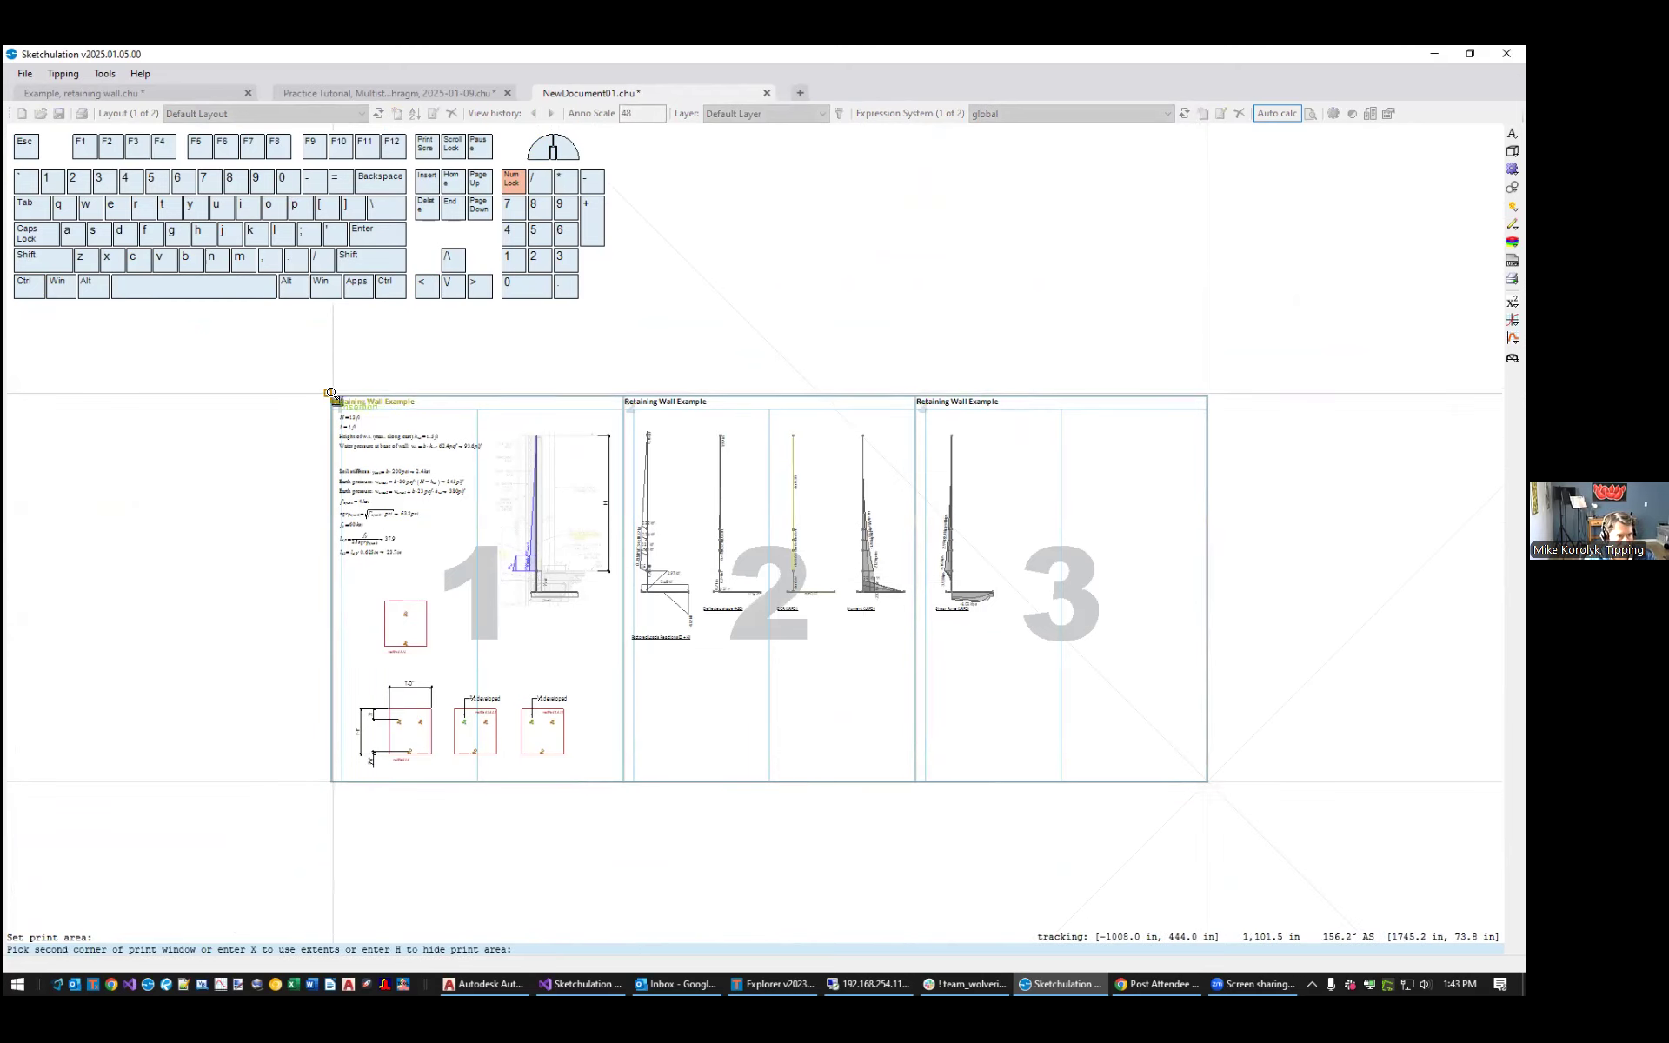
{"action": "left_click", "coordinate": [331, 397]}
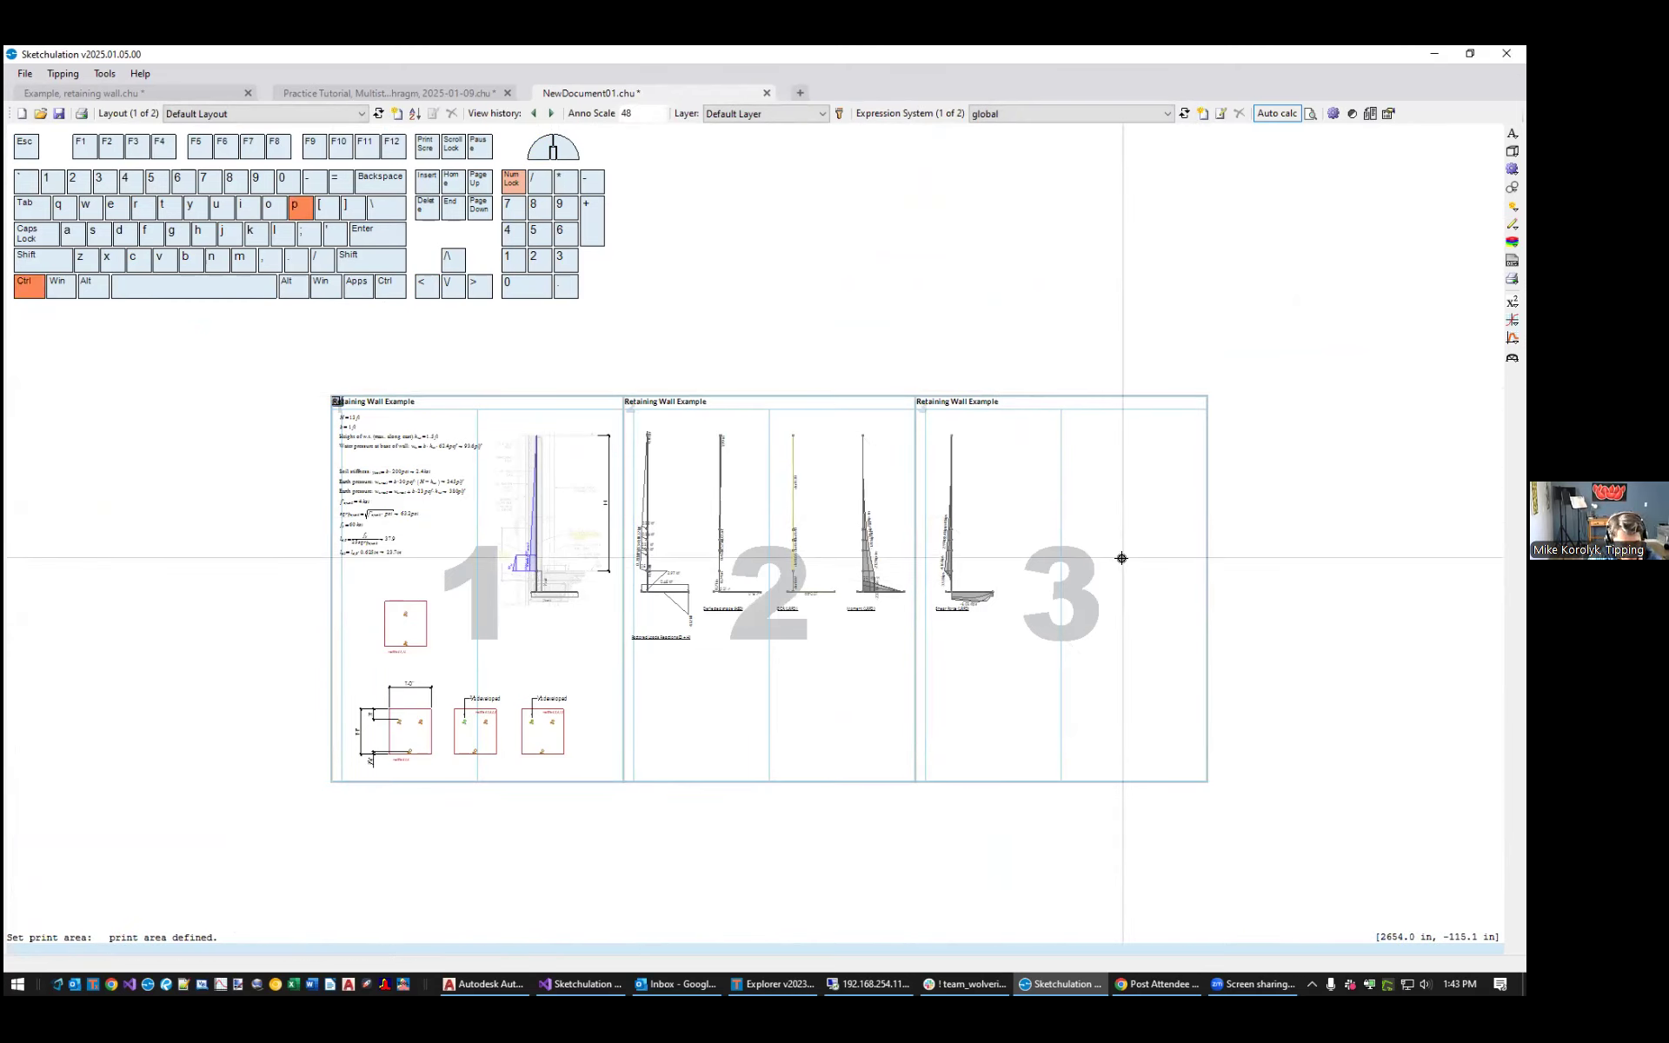
{"action": "key", "text": "ctrl+p"}
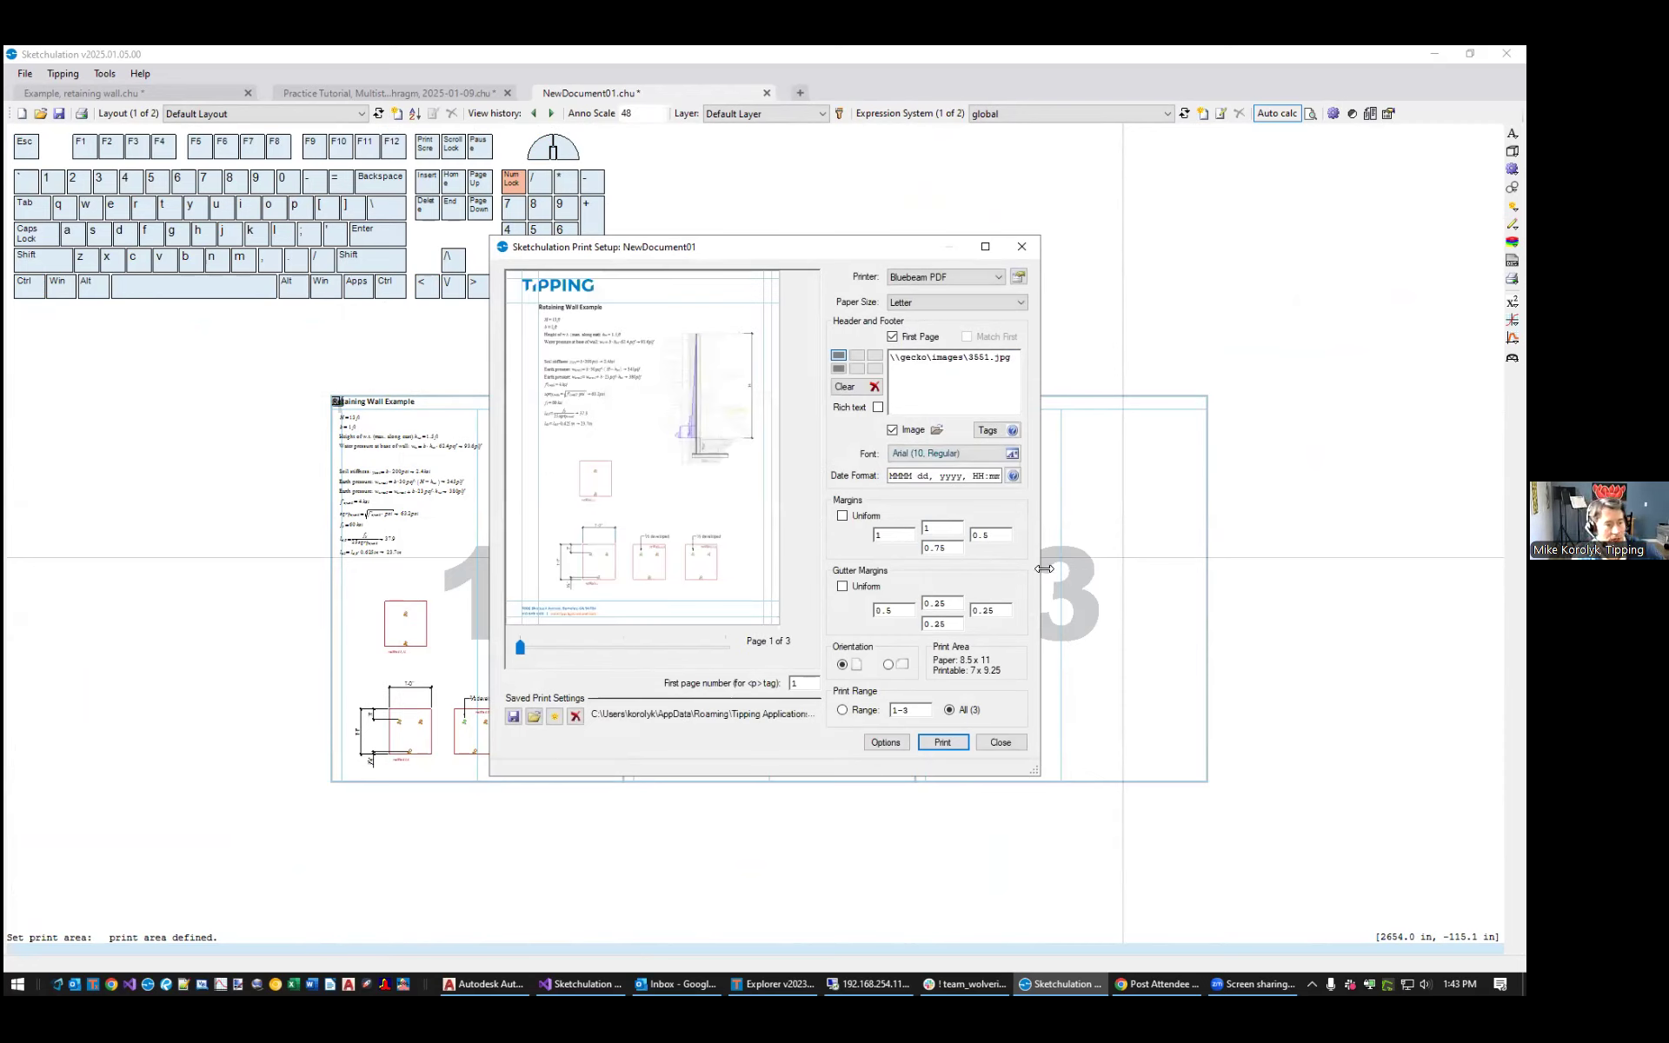
{"action": "left_click", "coordinate": [1003, 744]}
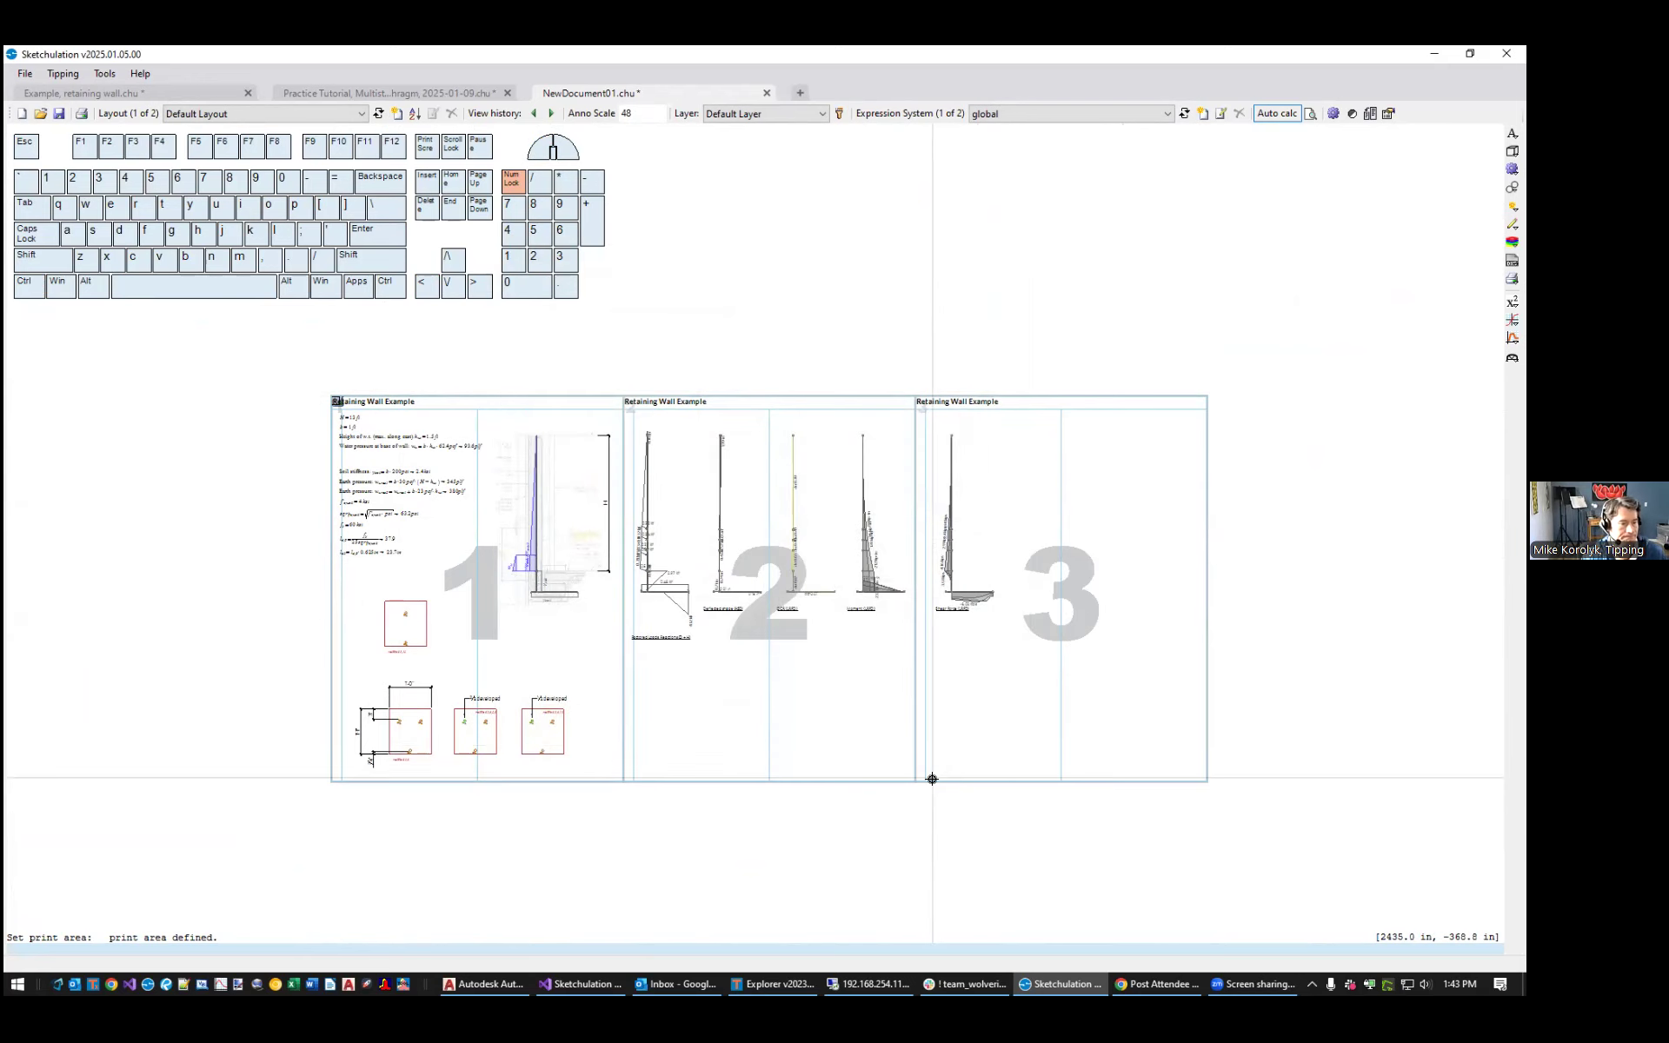
Turn off the override of layer colors in the fiber material settings and close the material editor
{"action": "type", "text": "fm"}
{"action": "key", "text": "space"}
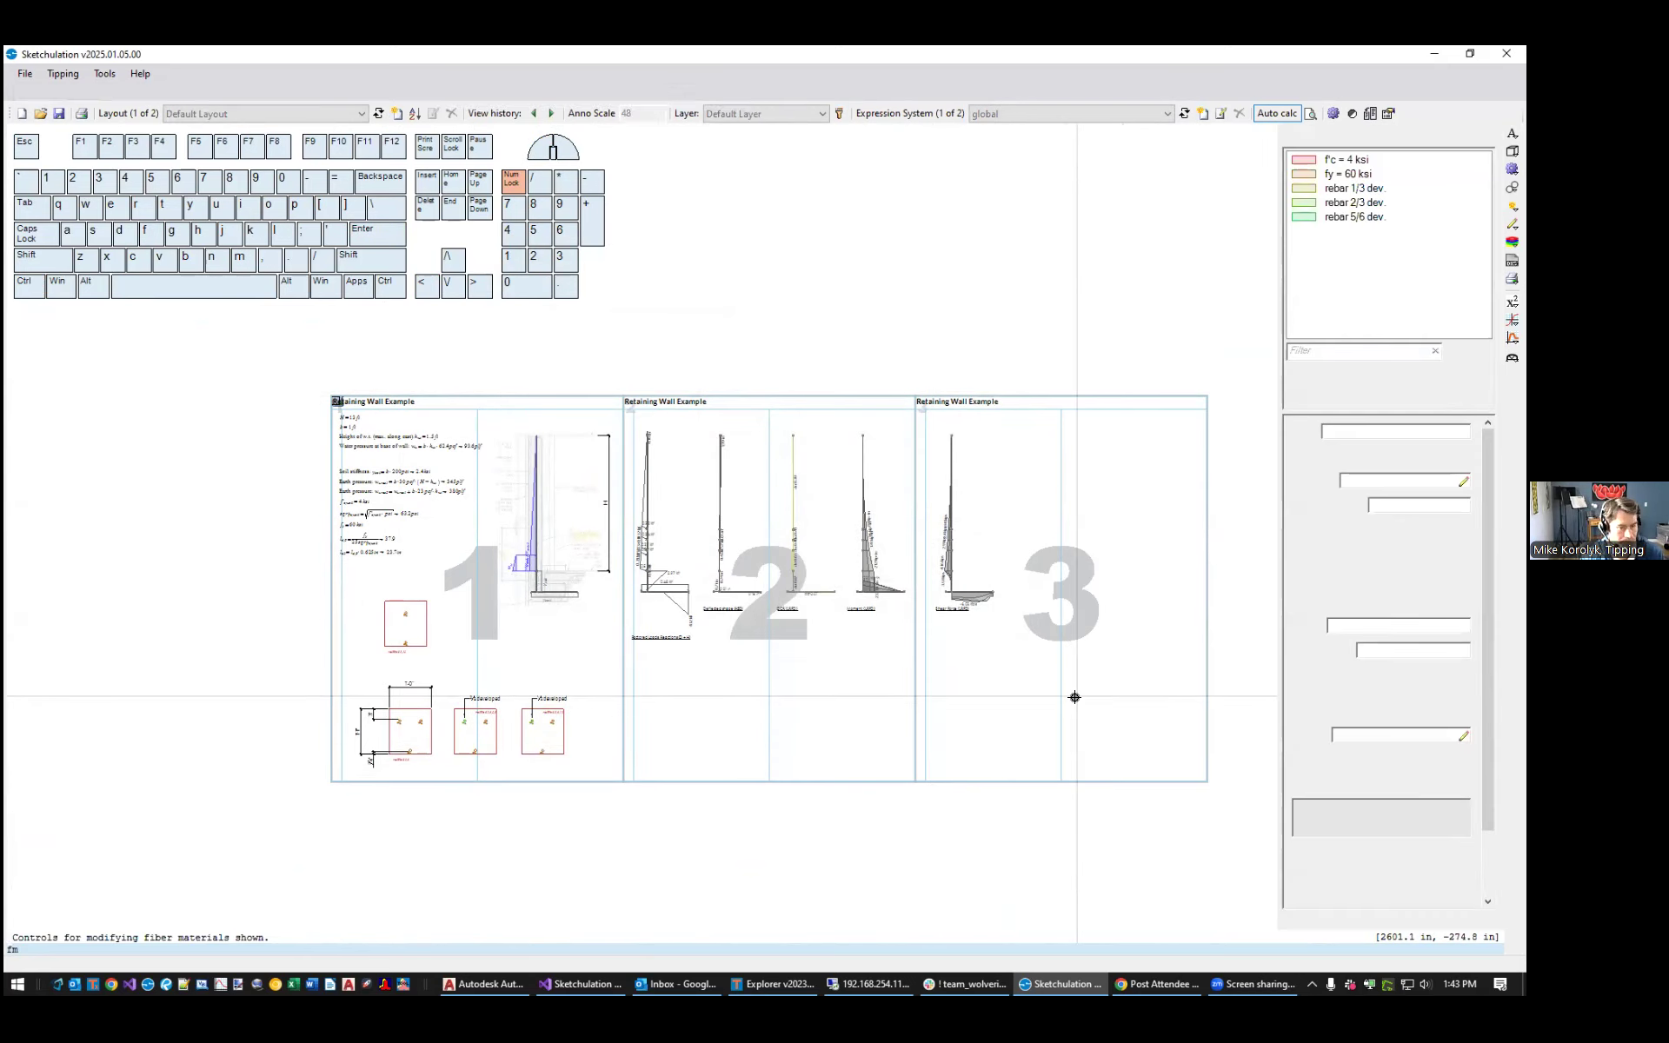
{"action": "left_click", "coordinate": [1337, 401]}
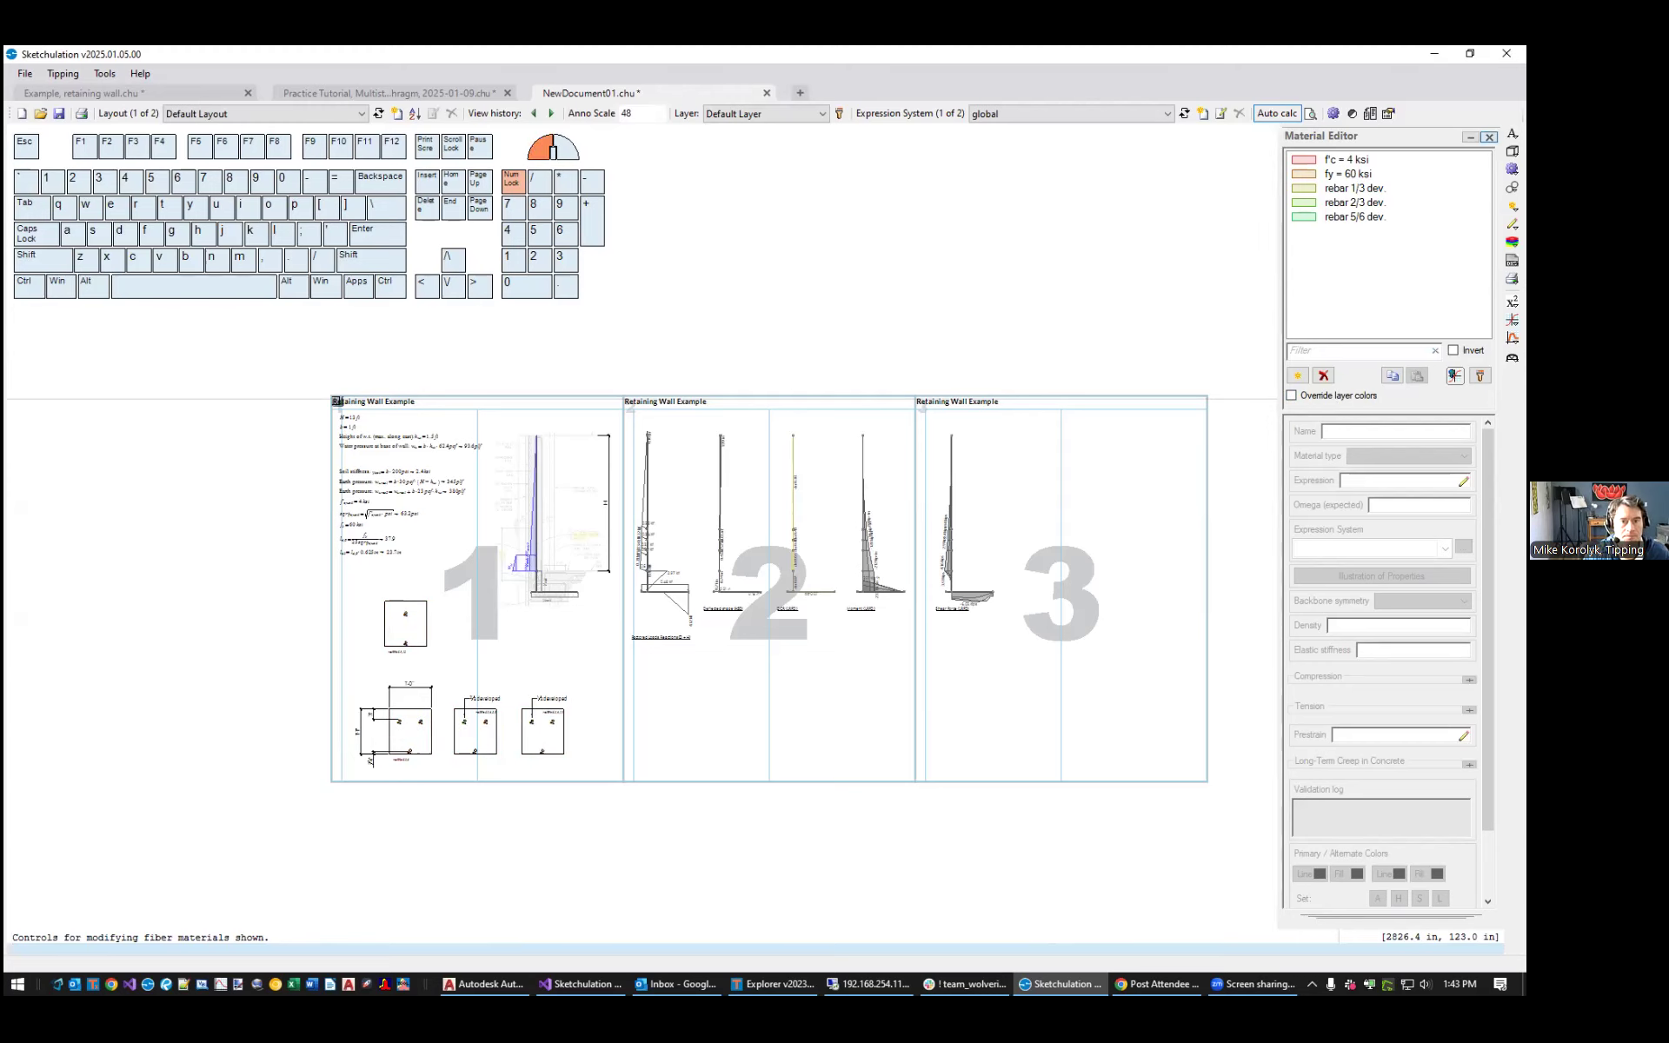
{"action": "left_click", "coordinate": [1488, 138]}
{"action": "middle_click_drag", "start_coordinate": [946, 276], "coordinate": [1011, 284]}
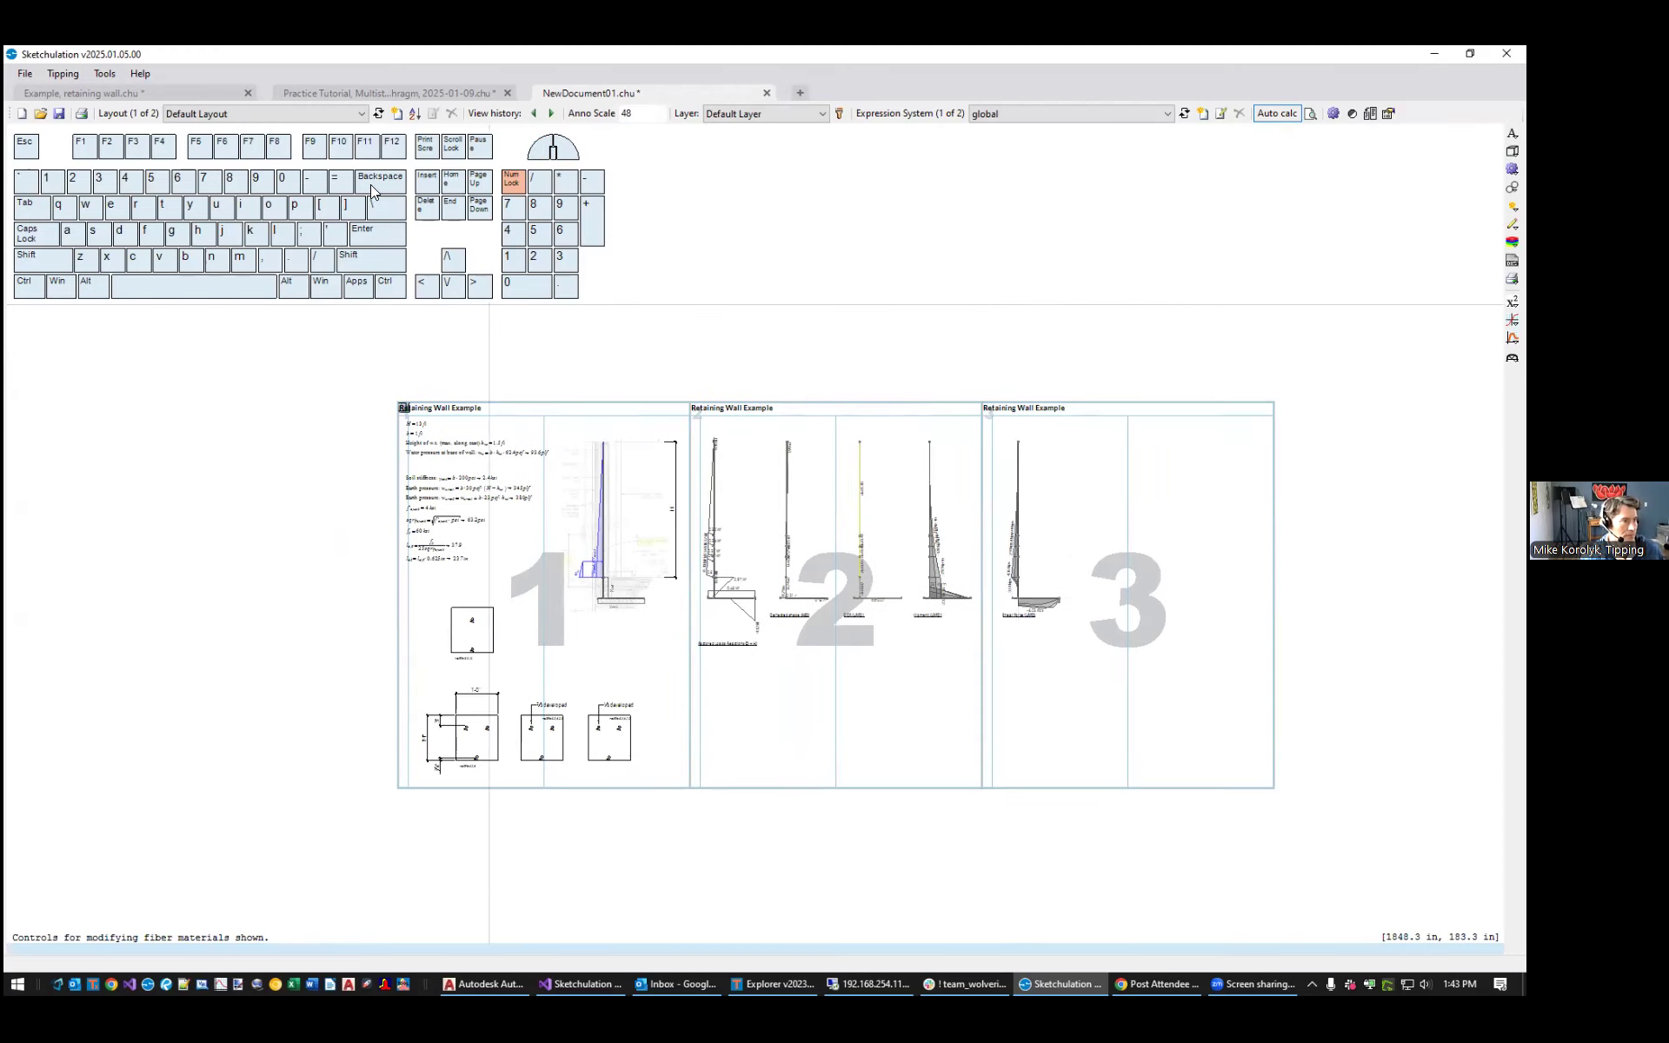
Save the document in the Tutorials 2024 folder as "Tutorial, Retaining Wall, 2025-01-09.chu"
{"action": "key", "text": "ctrl"}
{"action": "key", "text": "ctrl+s"}
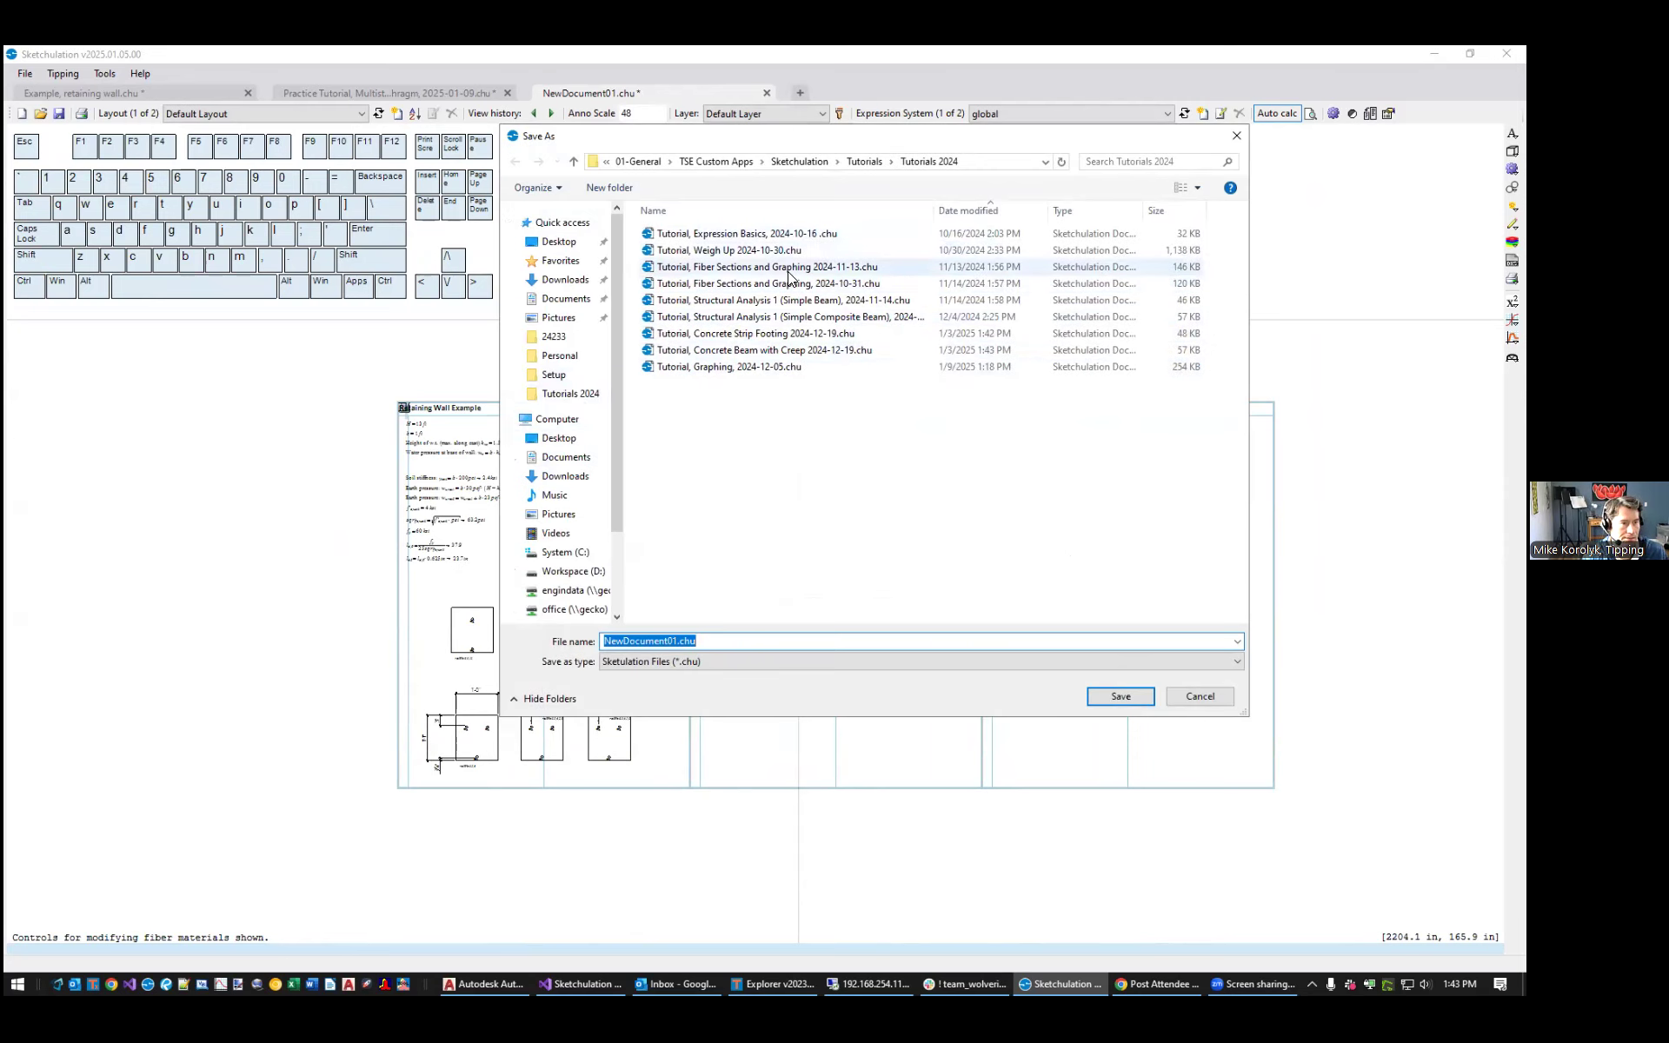
{"action": "left_click", "coordinate": [764, 352]}
{"action": "left_click", "coordinate": [839, 284]}
{"action": "left_click", "coordinate": [842, 317]}
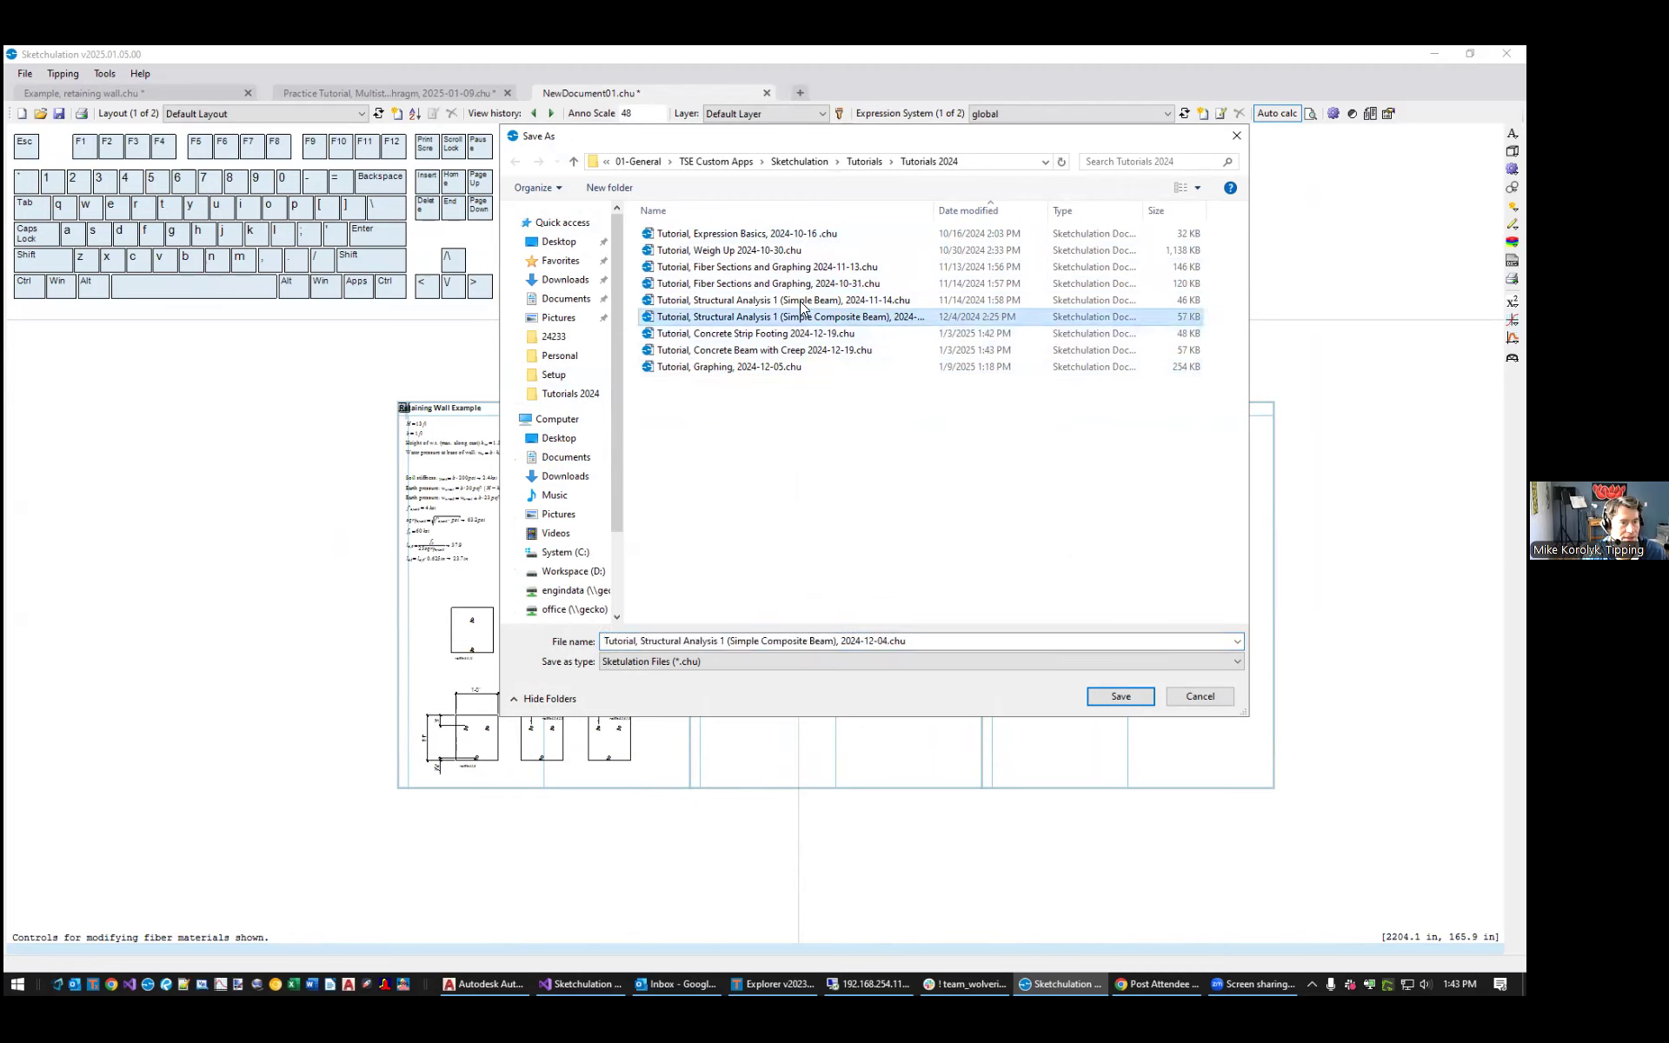
{"action": "left_click", "coordinate": [641, 644]}
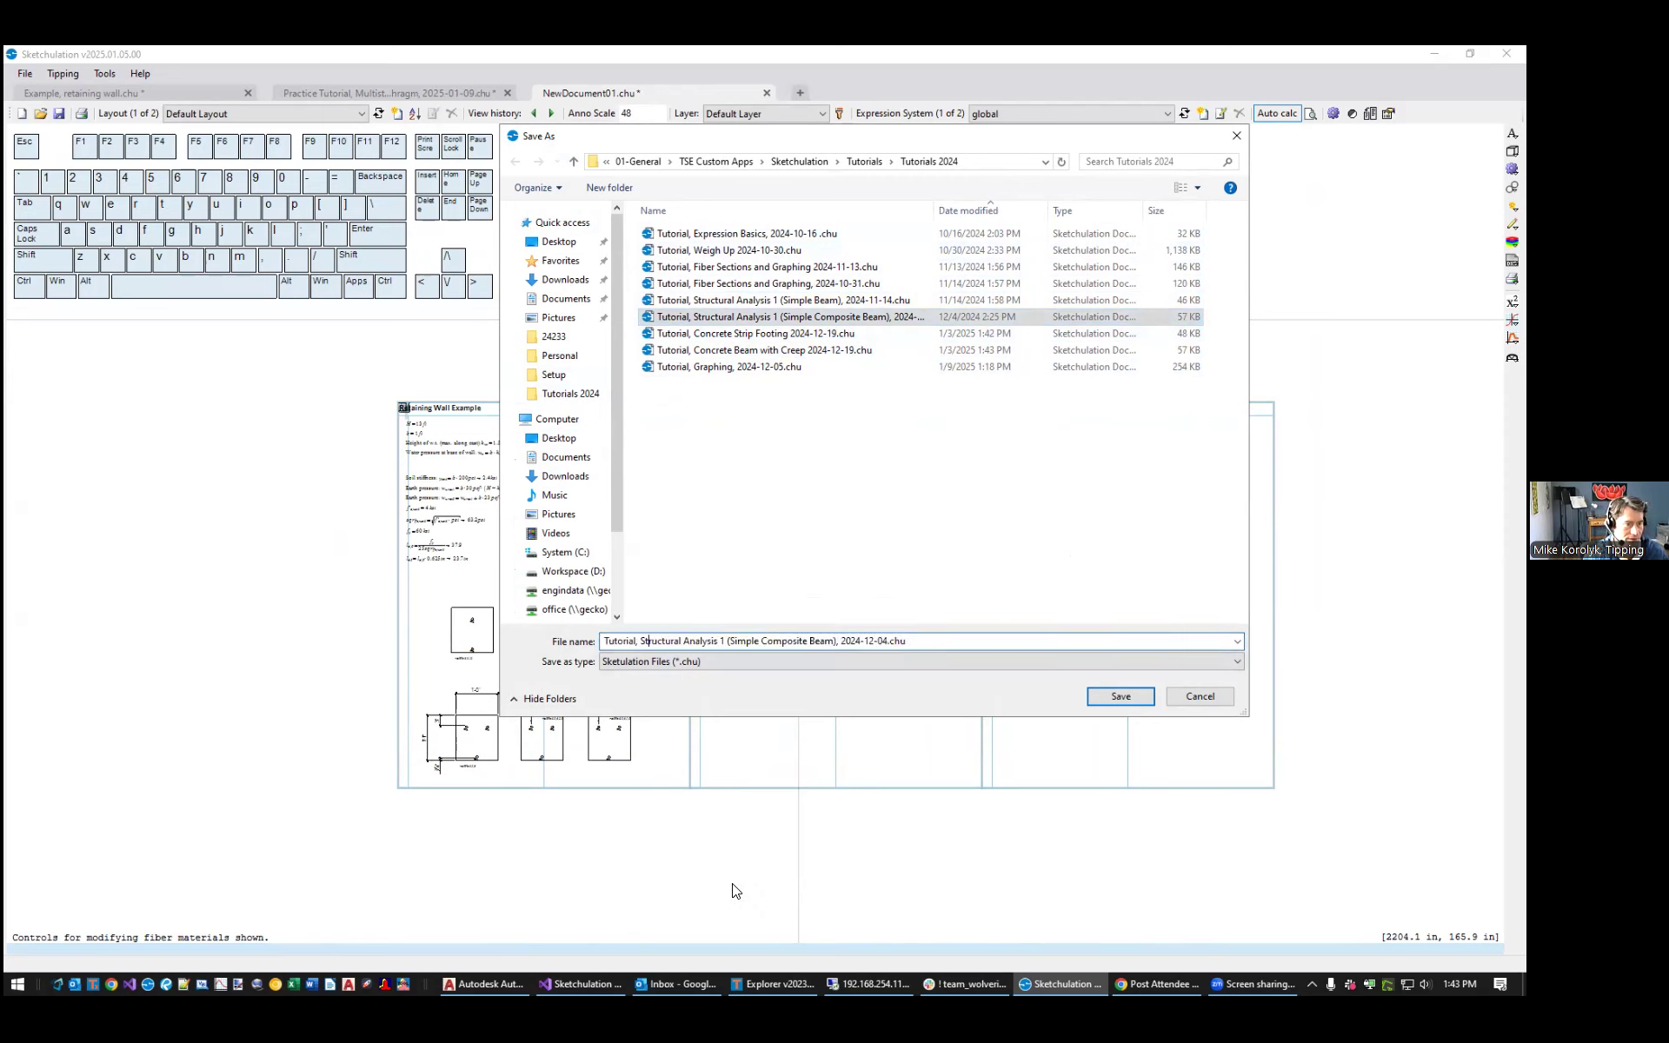
{"action": "key", "text": "ctrl+shift+Right"}
{"action": "key", "text": "ctrl+shift+Right"}
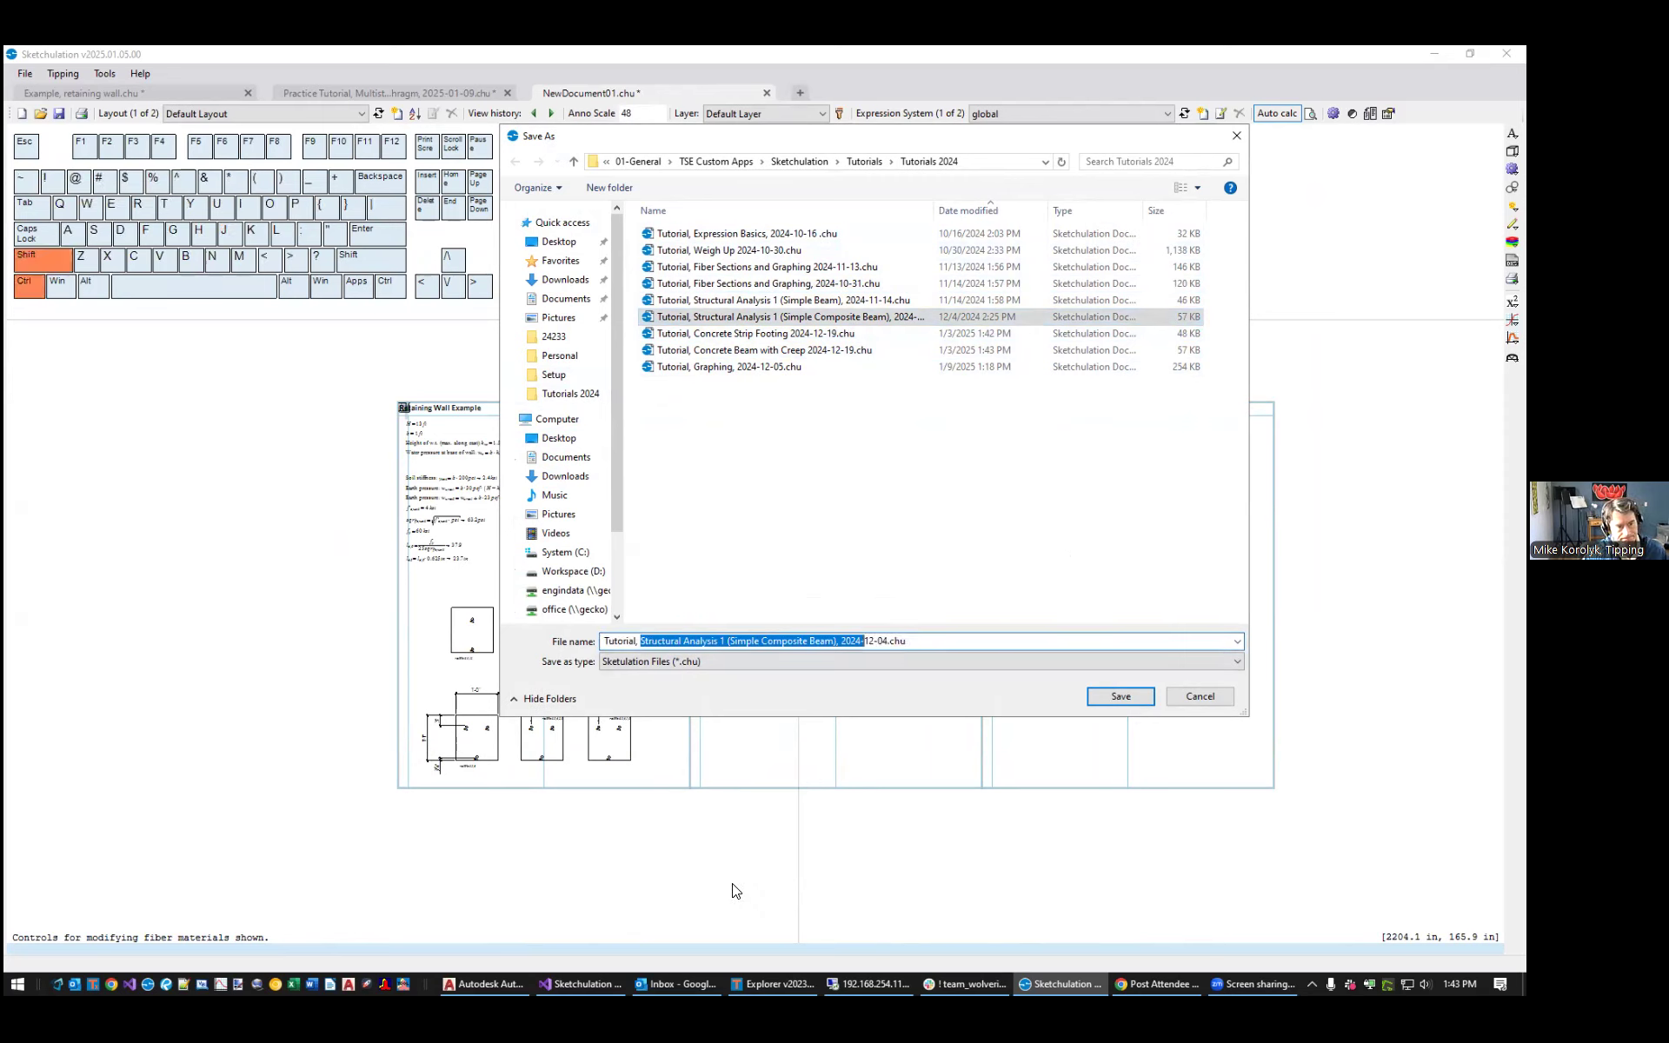
{"action": "type", "text": "Retaining Wall, 2025-01-09"}
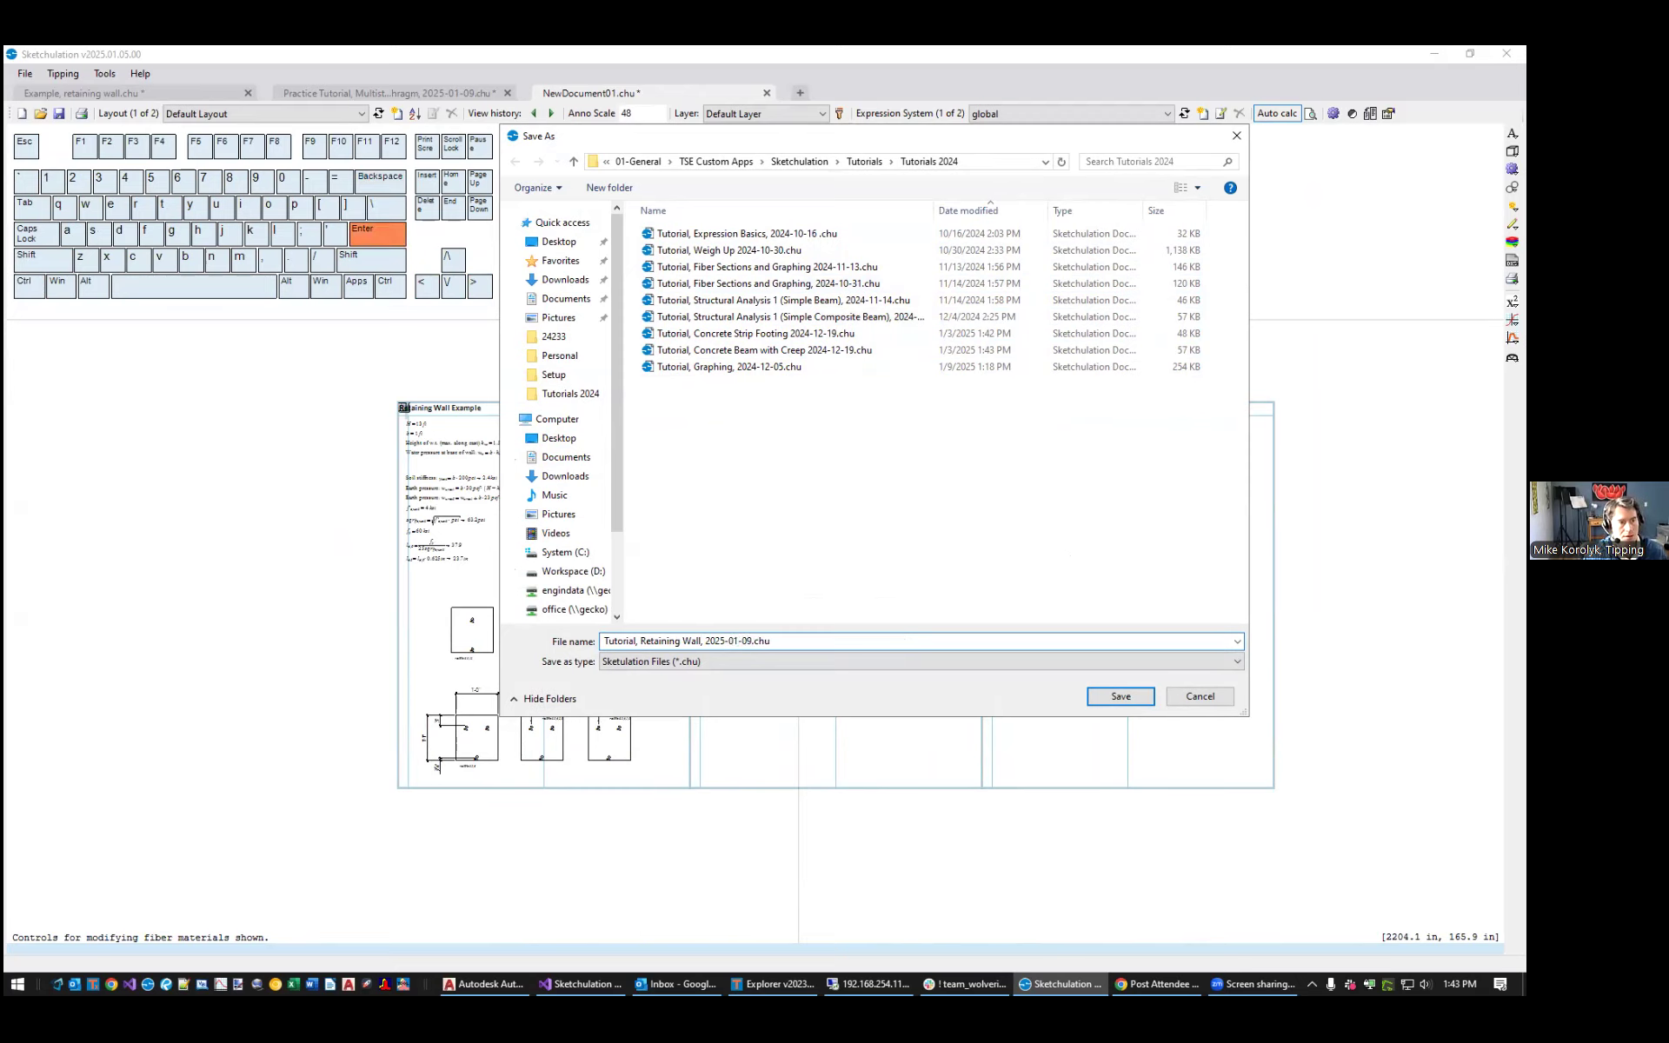
{"action": "key", "text": "Return"}
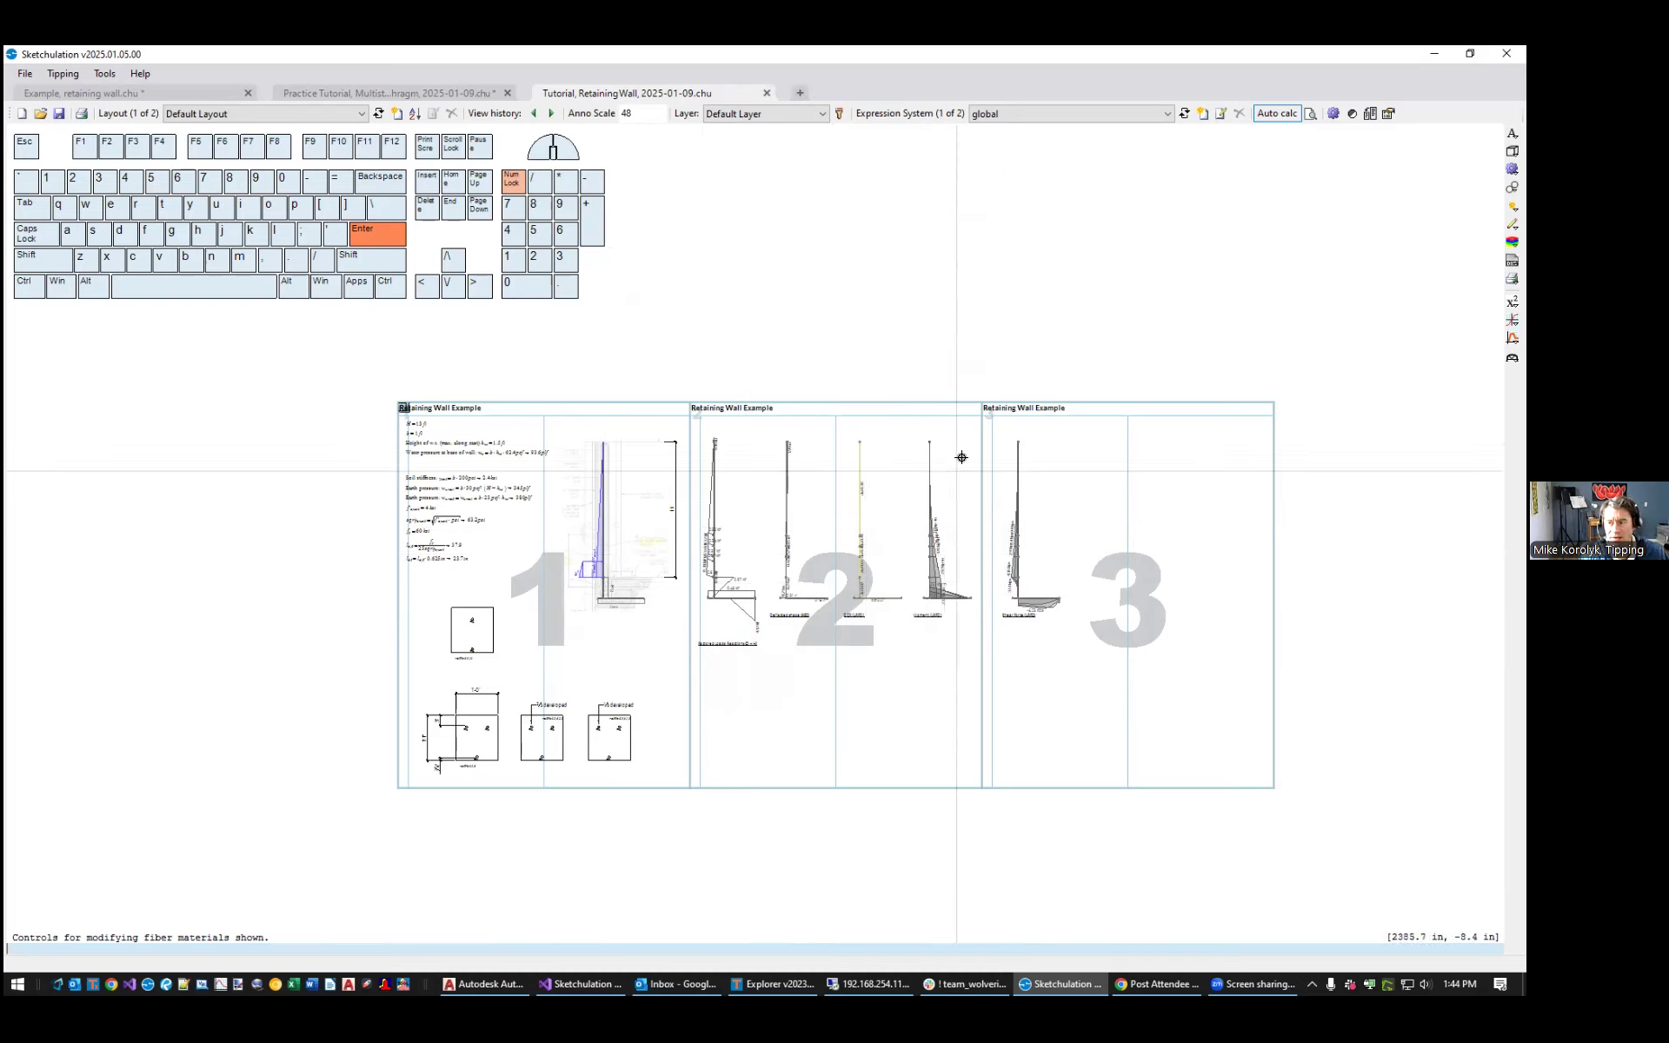
Close the saved retaining wall tutorial, the Example, retaining wall document without saving its changes, and the keyboard monitor
{"action": "left_click", "coordinate": [765, 92]}
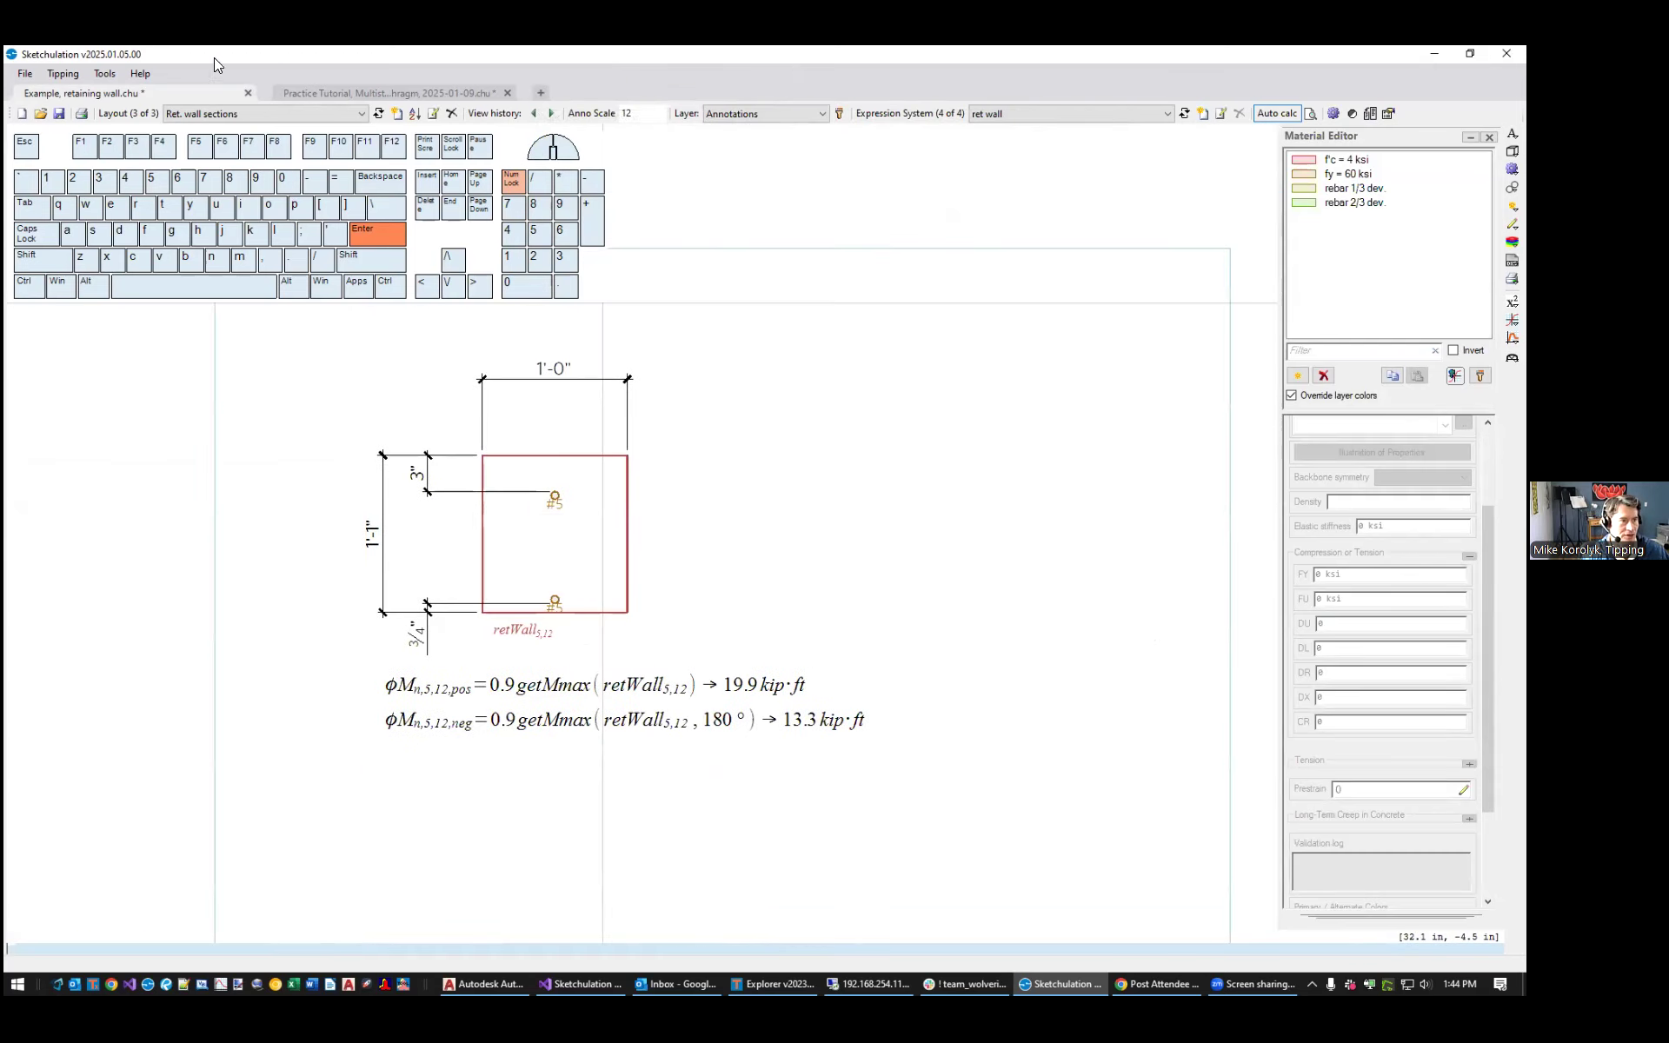
{"action": "left_click", "coordinate": [248, 92]}
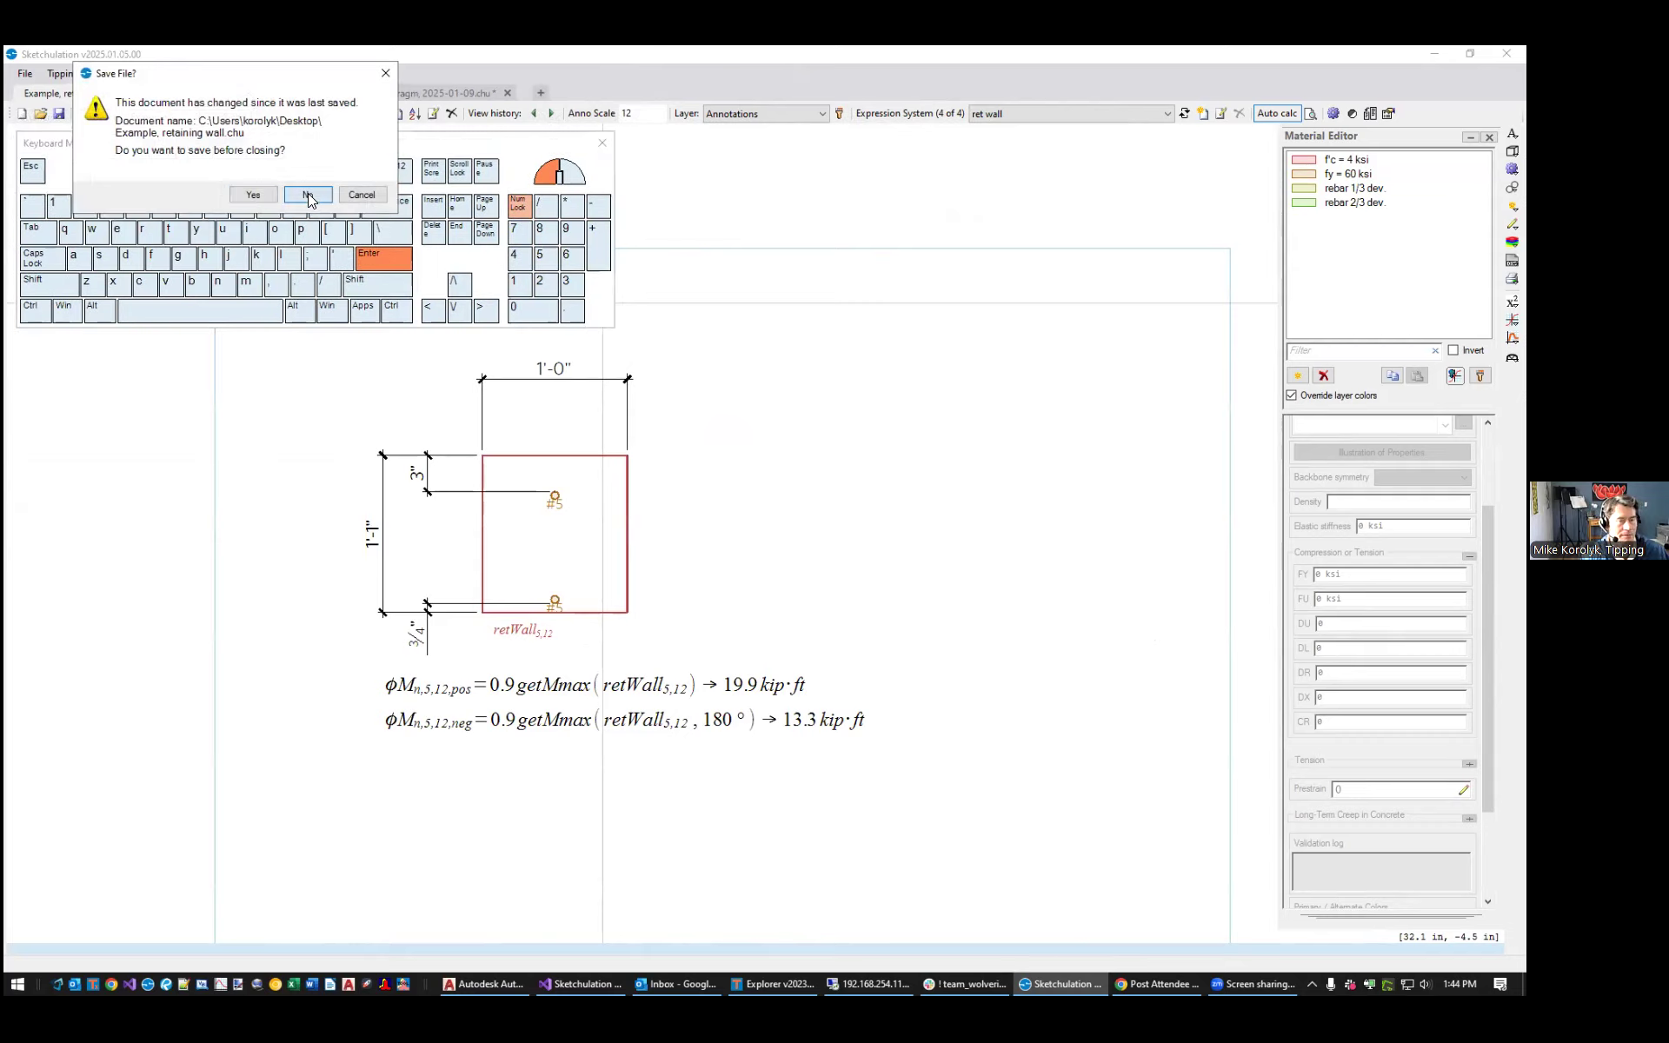
{"action": "left_click", "coordinate": [307, 193]}
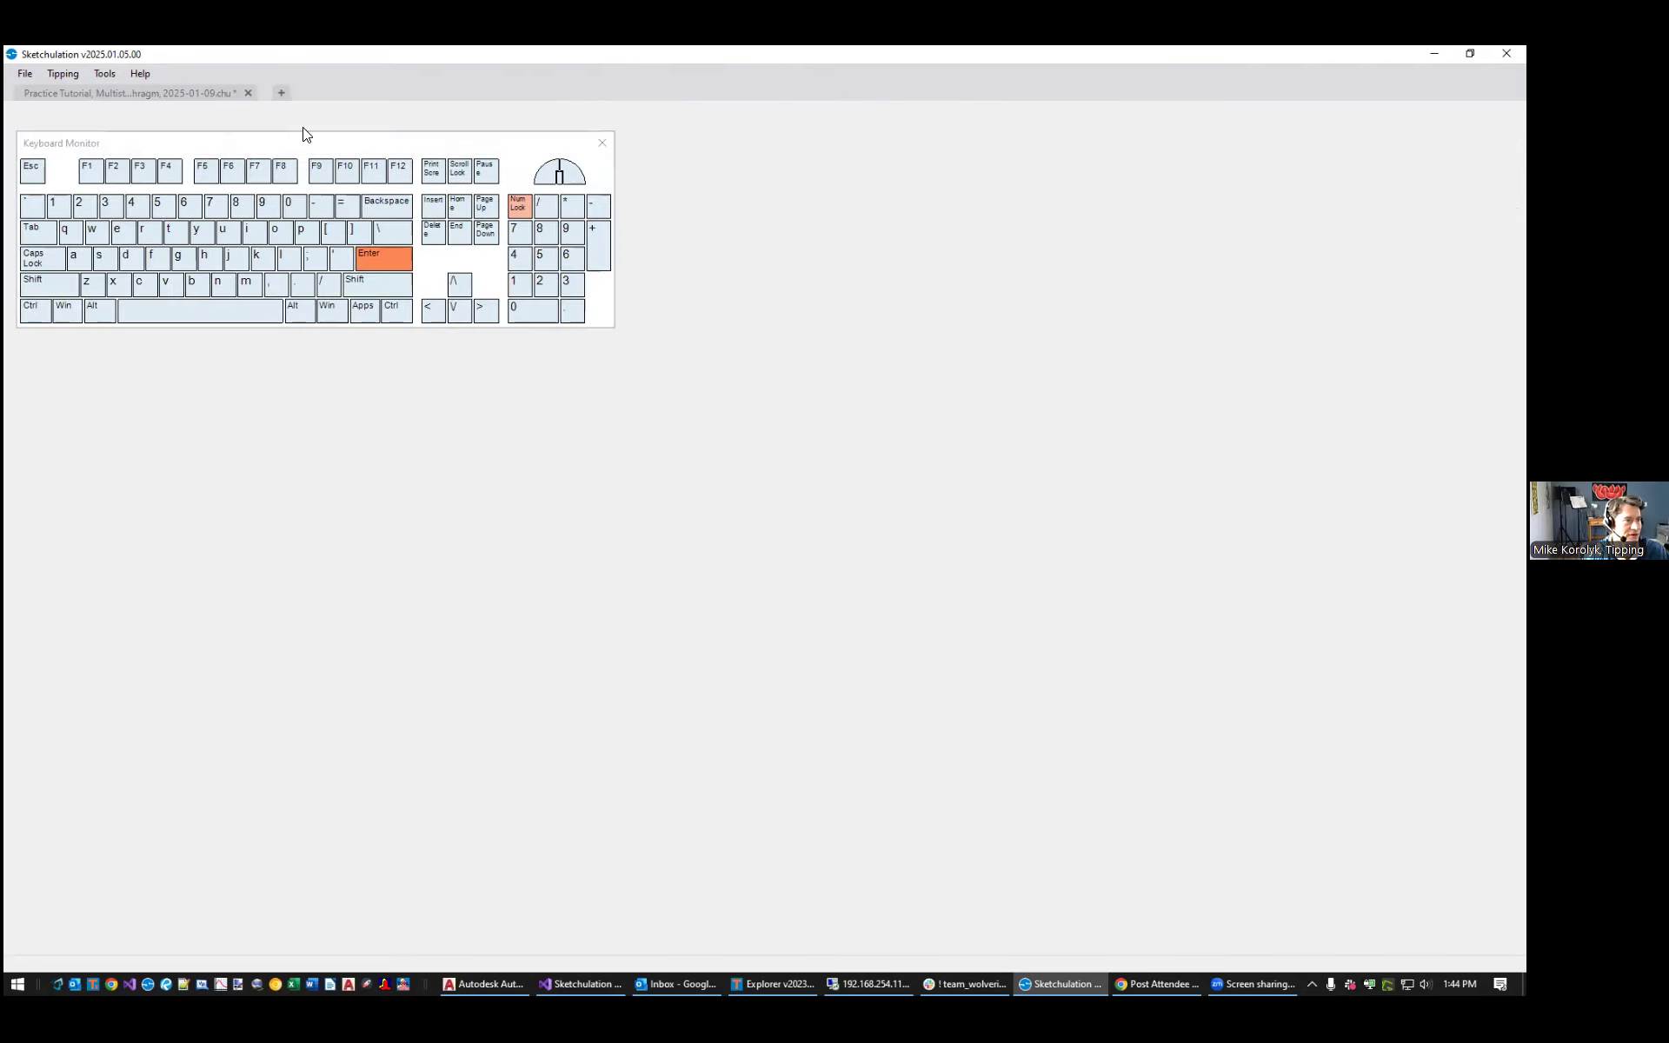
{"action": "left_click", "coordinate": [599, 141]}
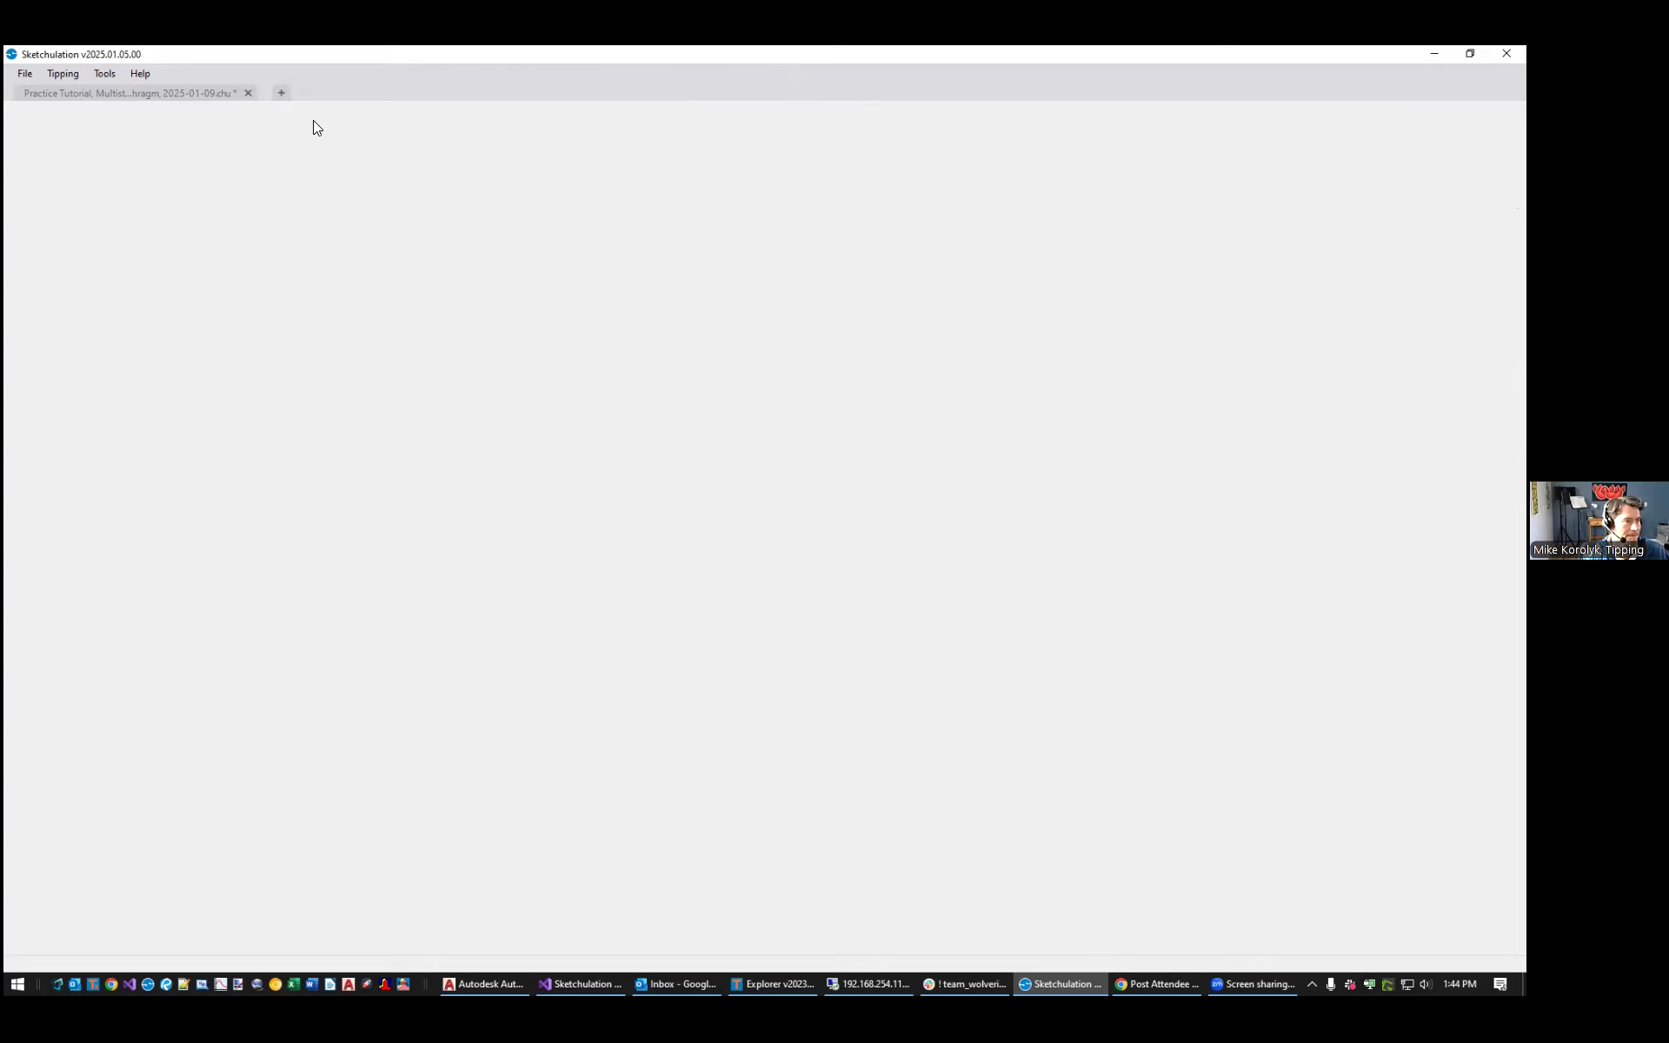
Bring up the Multistory Flexible Diaphragm practice tutorial and examine its Level 3 and Level 2 plans, loads and force diagrams
{"action": "left_click", "coordinate": [222, 92]}
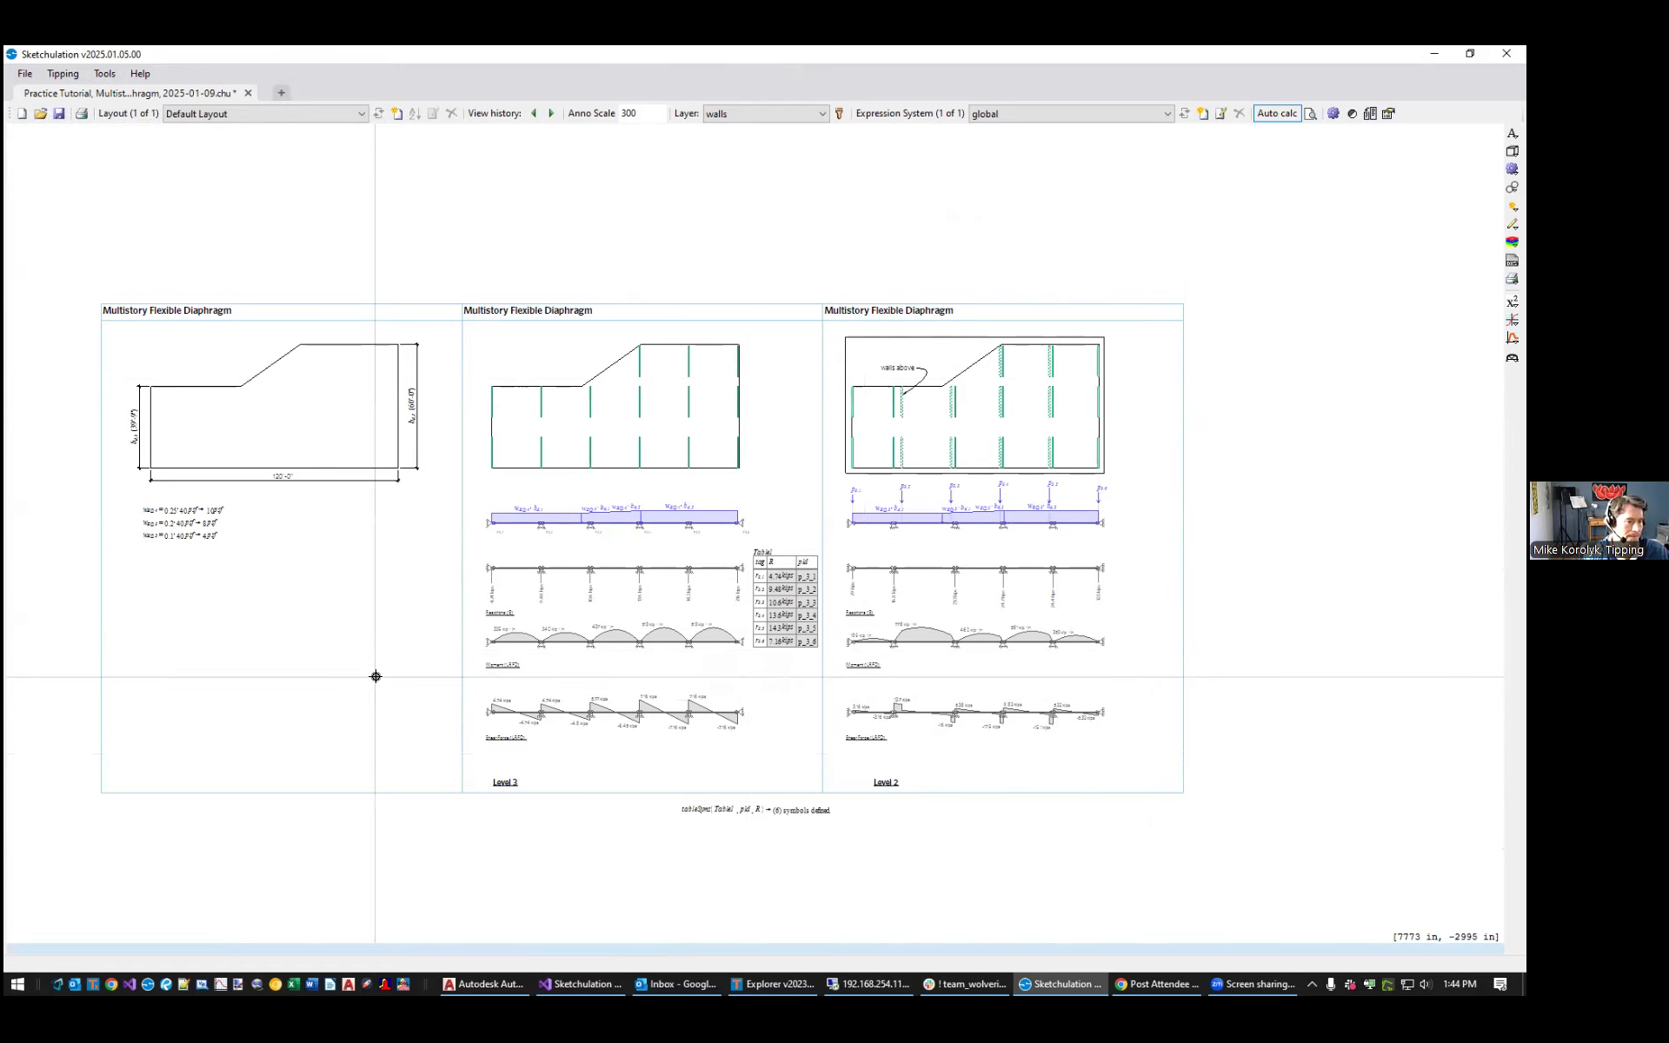
{"action": "middle_click_drag", "start_coordinate": [1009, 671], "coordinate": [1046, 652]}
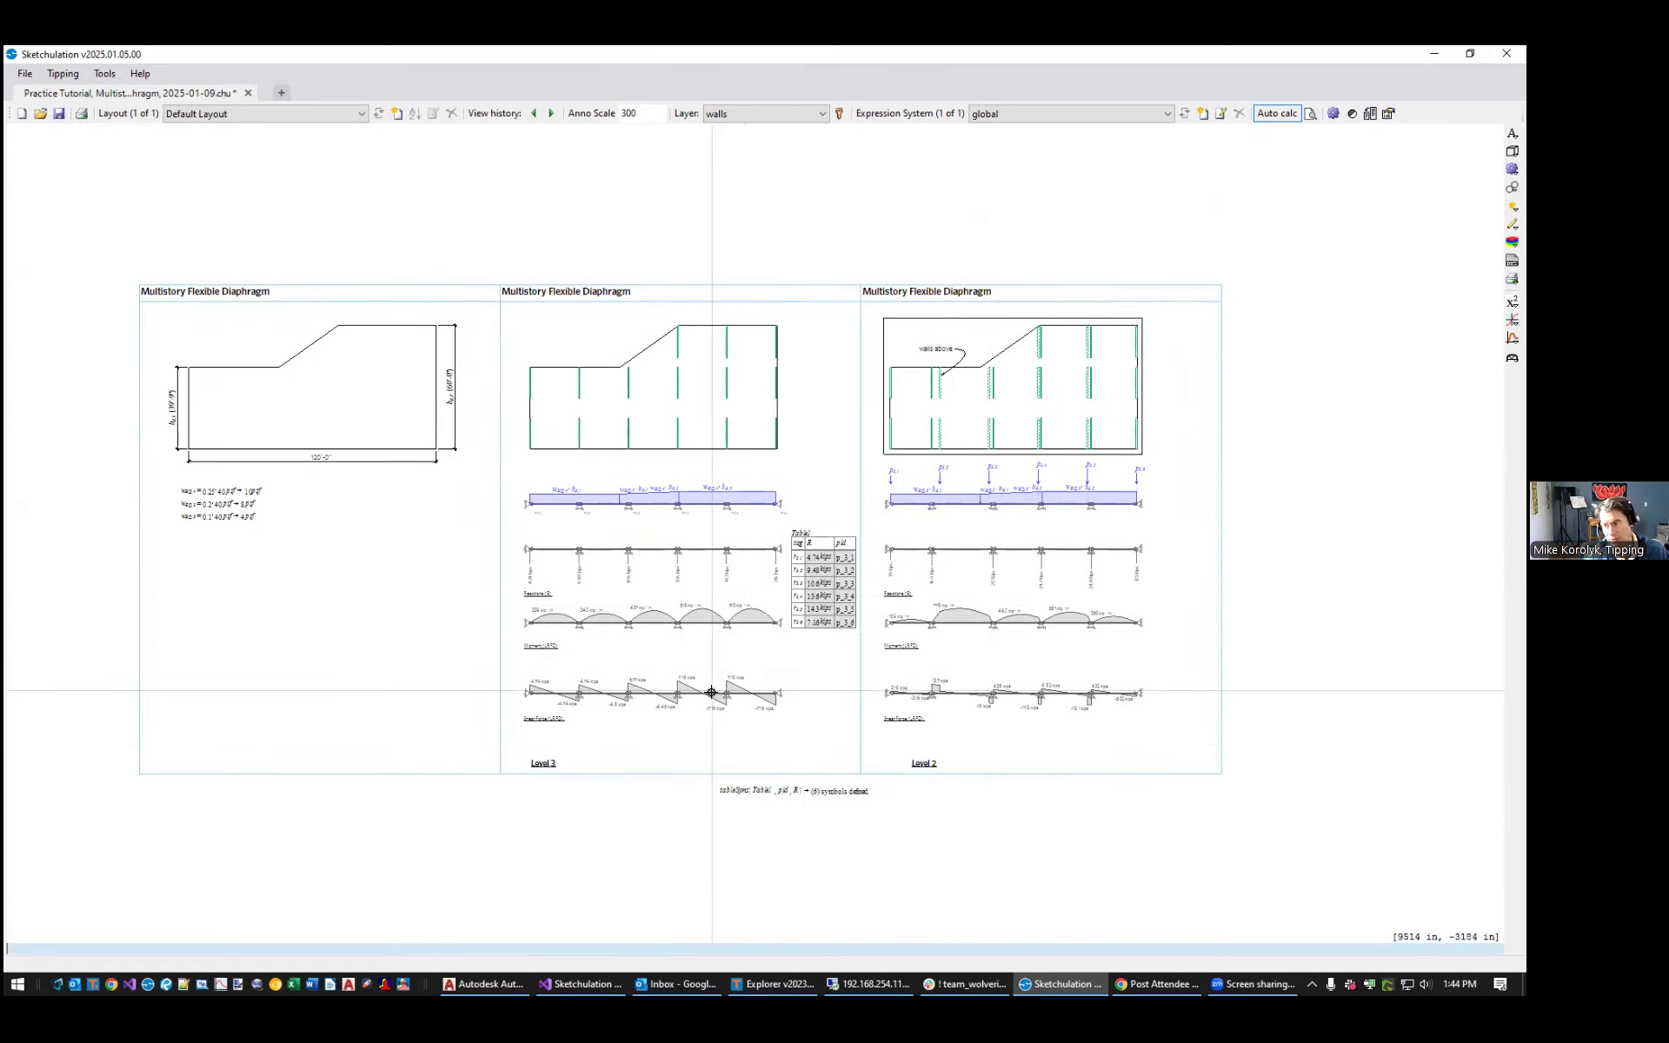
{"action": "middle_click_drag", "start_coordinate": [907, 742], "coordinate": [970, 767]}
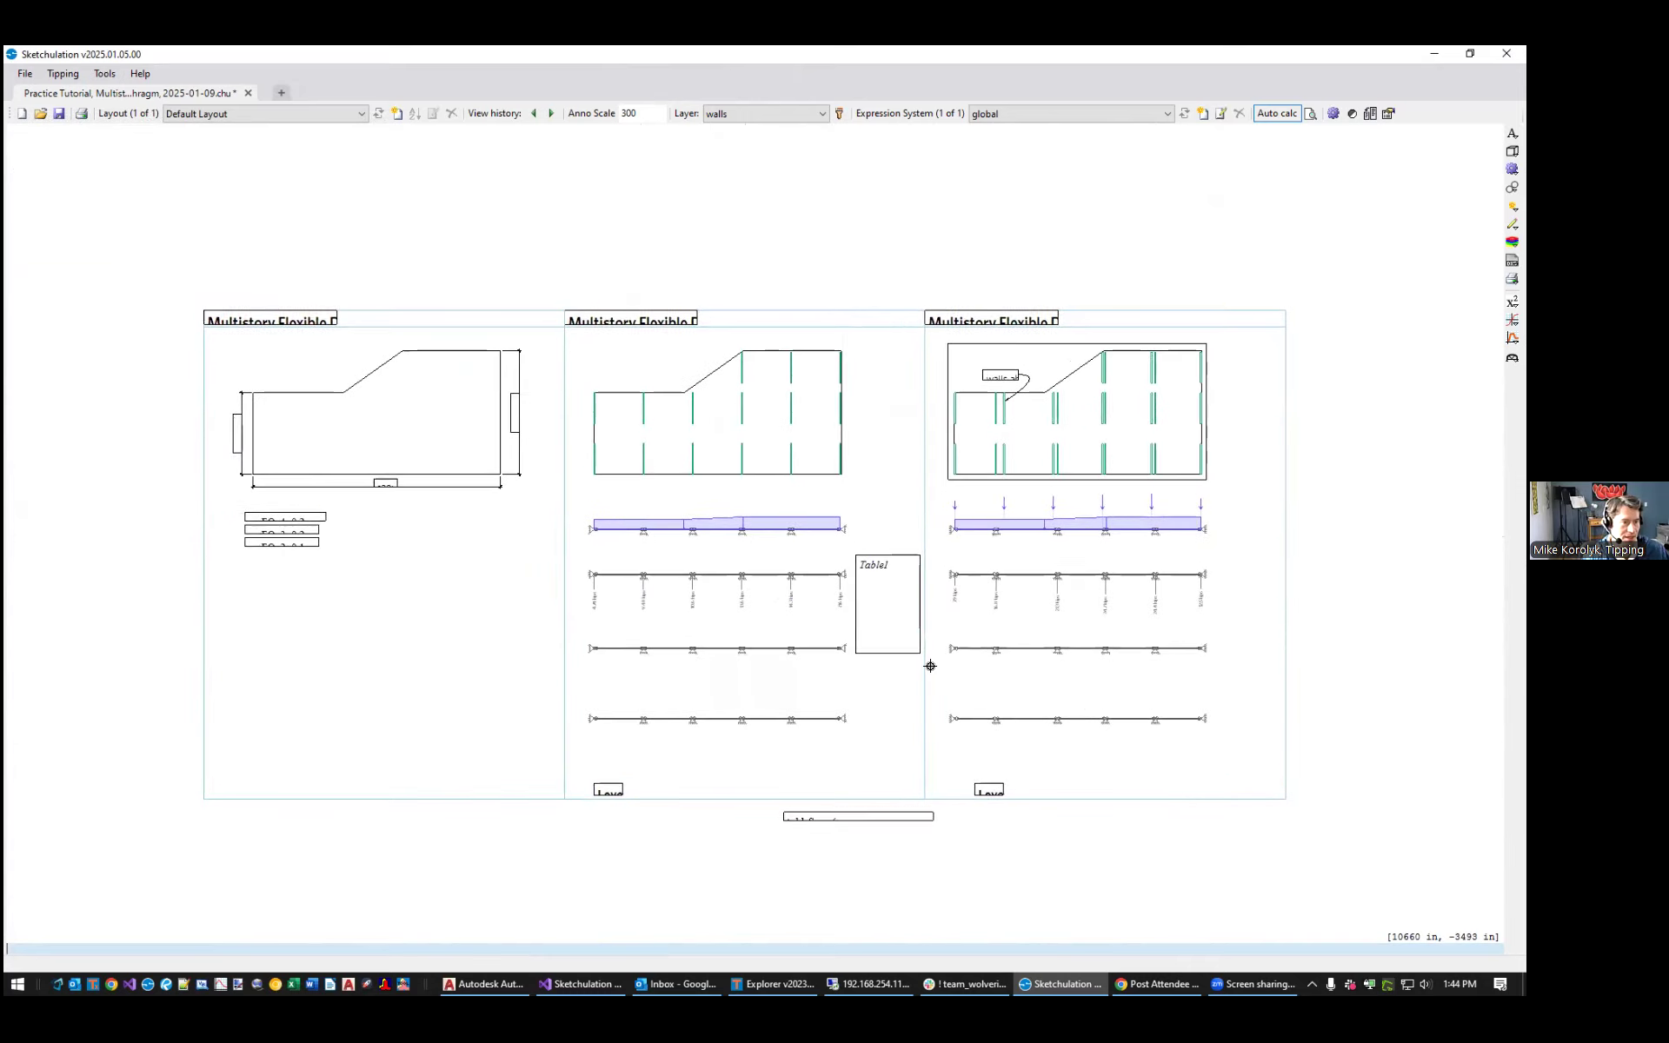
{"action": "scroll", "coordinate": [335, 440], "scroll_direction": "up", "scroll_amount": 2}
{"action": "left_click", "coordinate": [409, 394]}
{"action": "middle_click_drag", "start_coordinate": [974, 593], "coordinate": [680, 676]}
{"action": "key", "text": "Escape"}
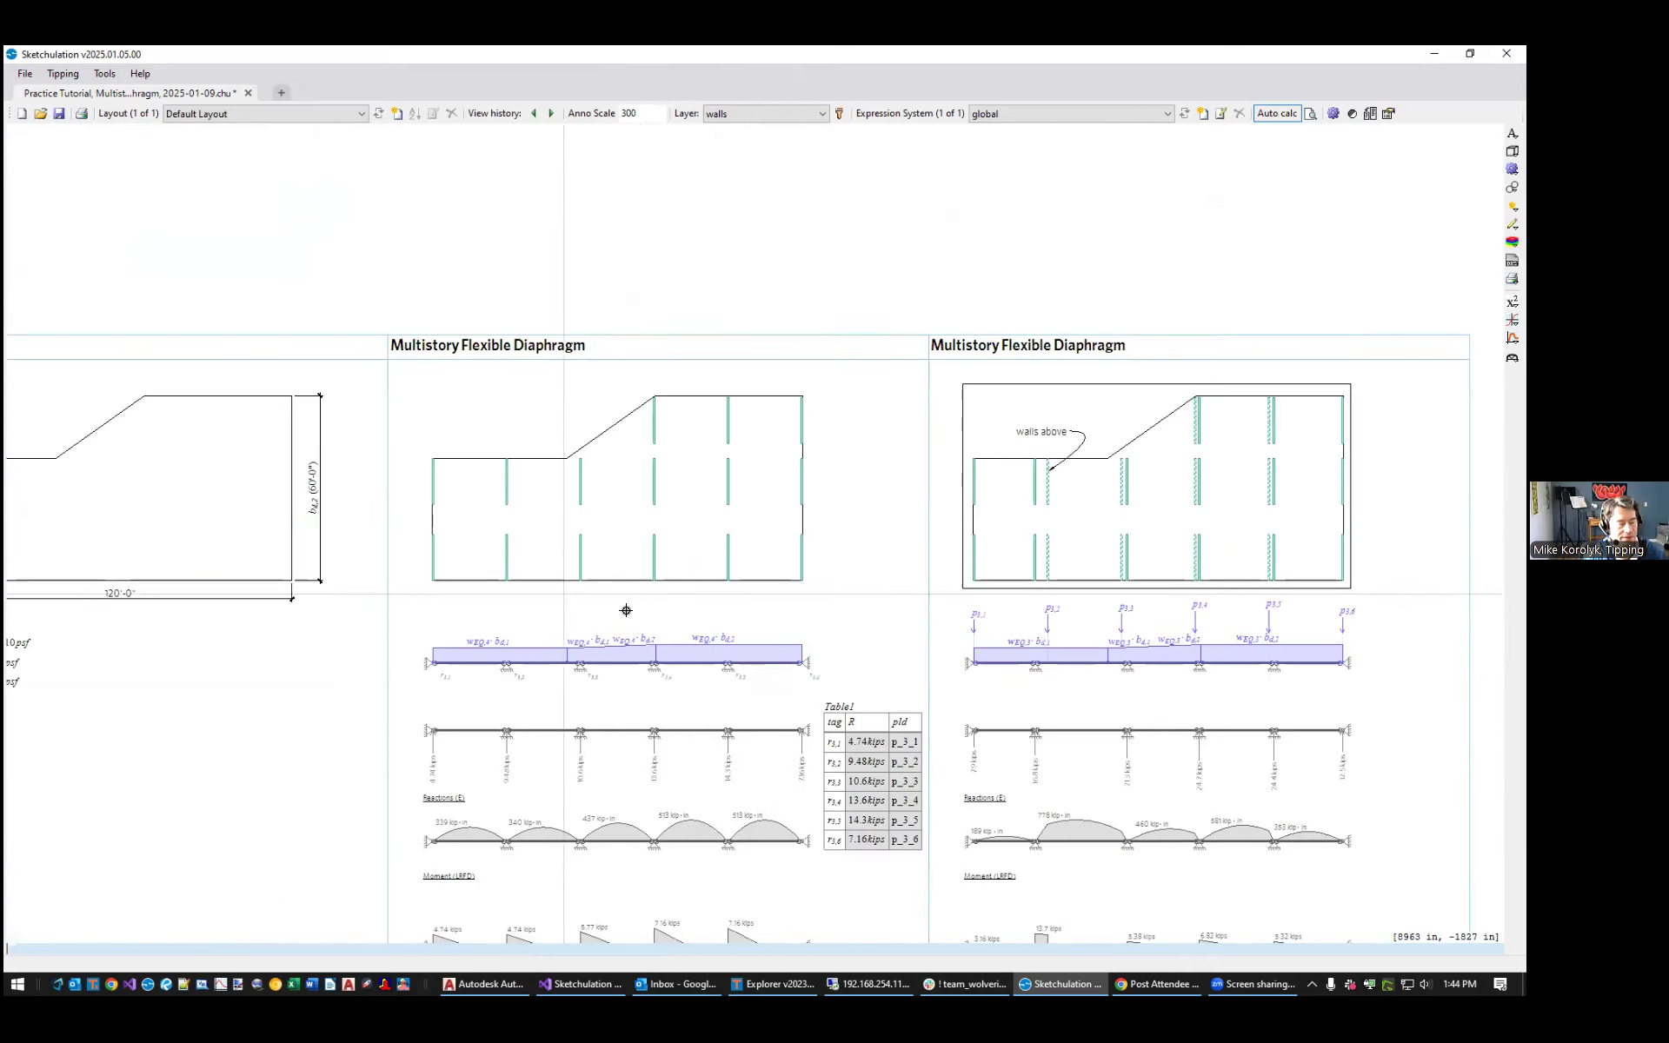
{"action": "middle_click_drag", "start_coordinate": [692, 596], "coordinate": [692, 476]}
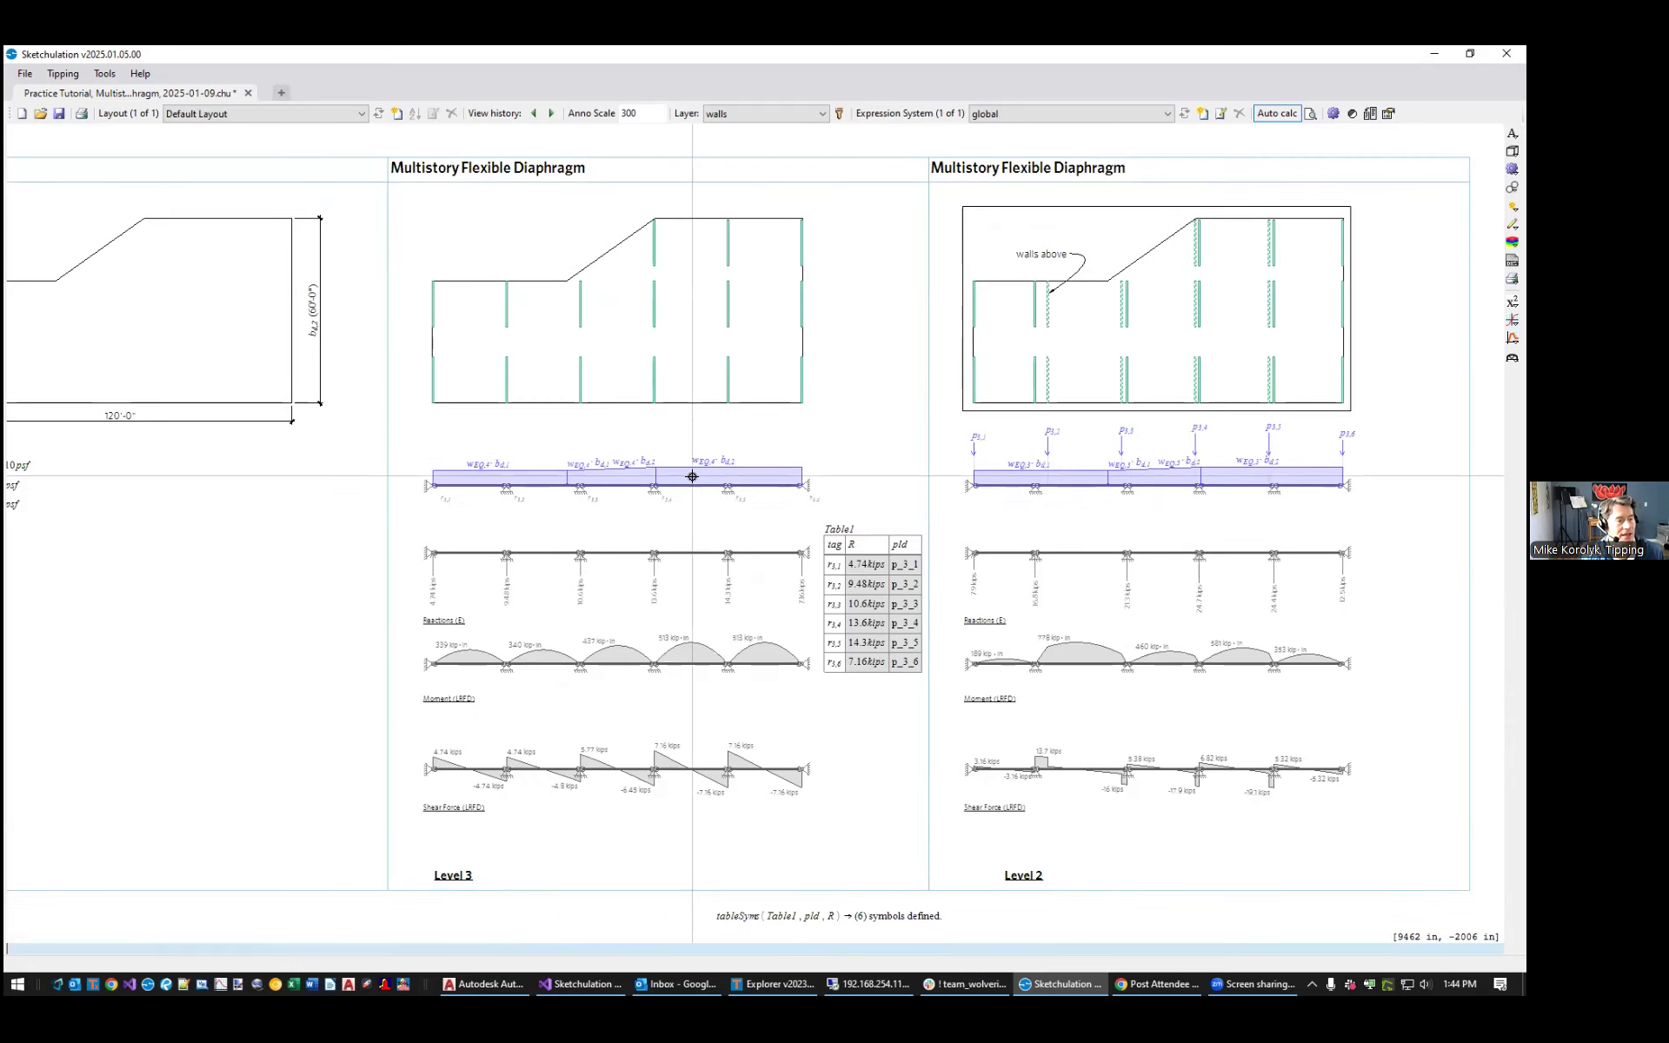
{"action": "scroll", "coordinate": [692, 477], "scroll_direction": "down", "scroll_amount": 2}
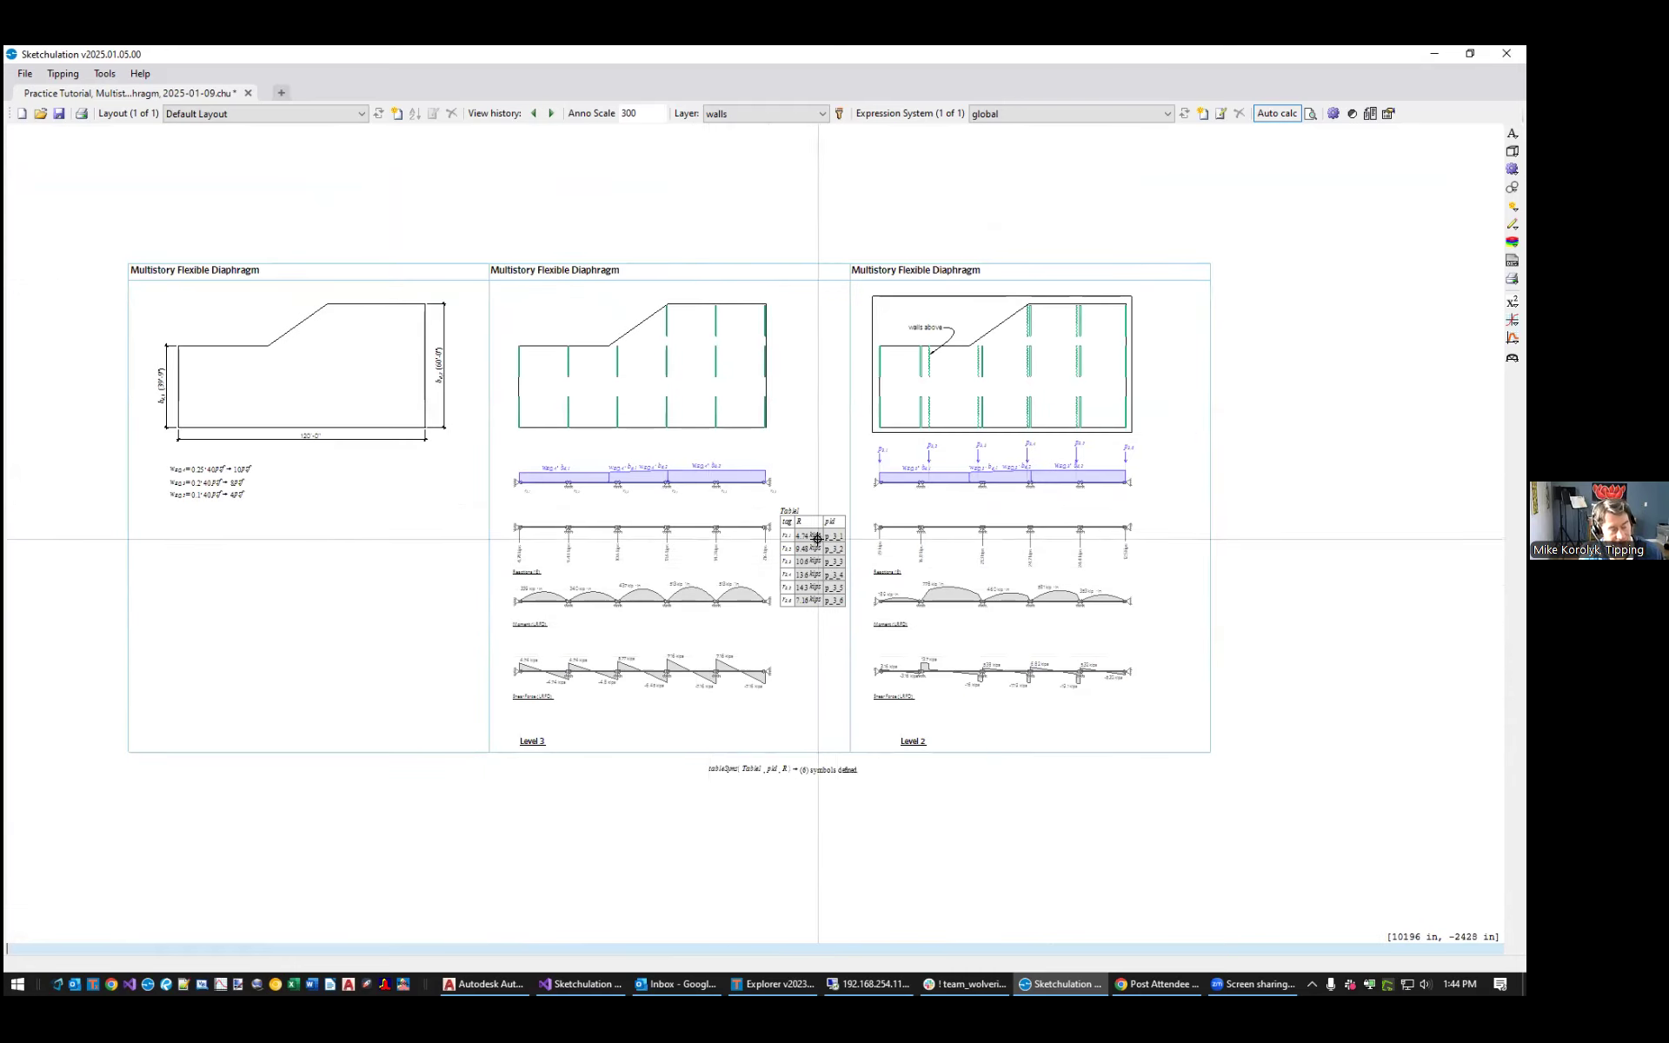
Examine the Level 3 reaction table and the Level 2 loads from the walls above, ending with the whole layout zoomed to extents
{"action": "scroll", "coordinate": [704, 438], "scroll_direction": "up", "scroll_amount": 2}
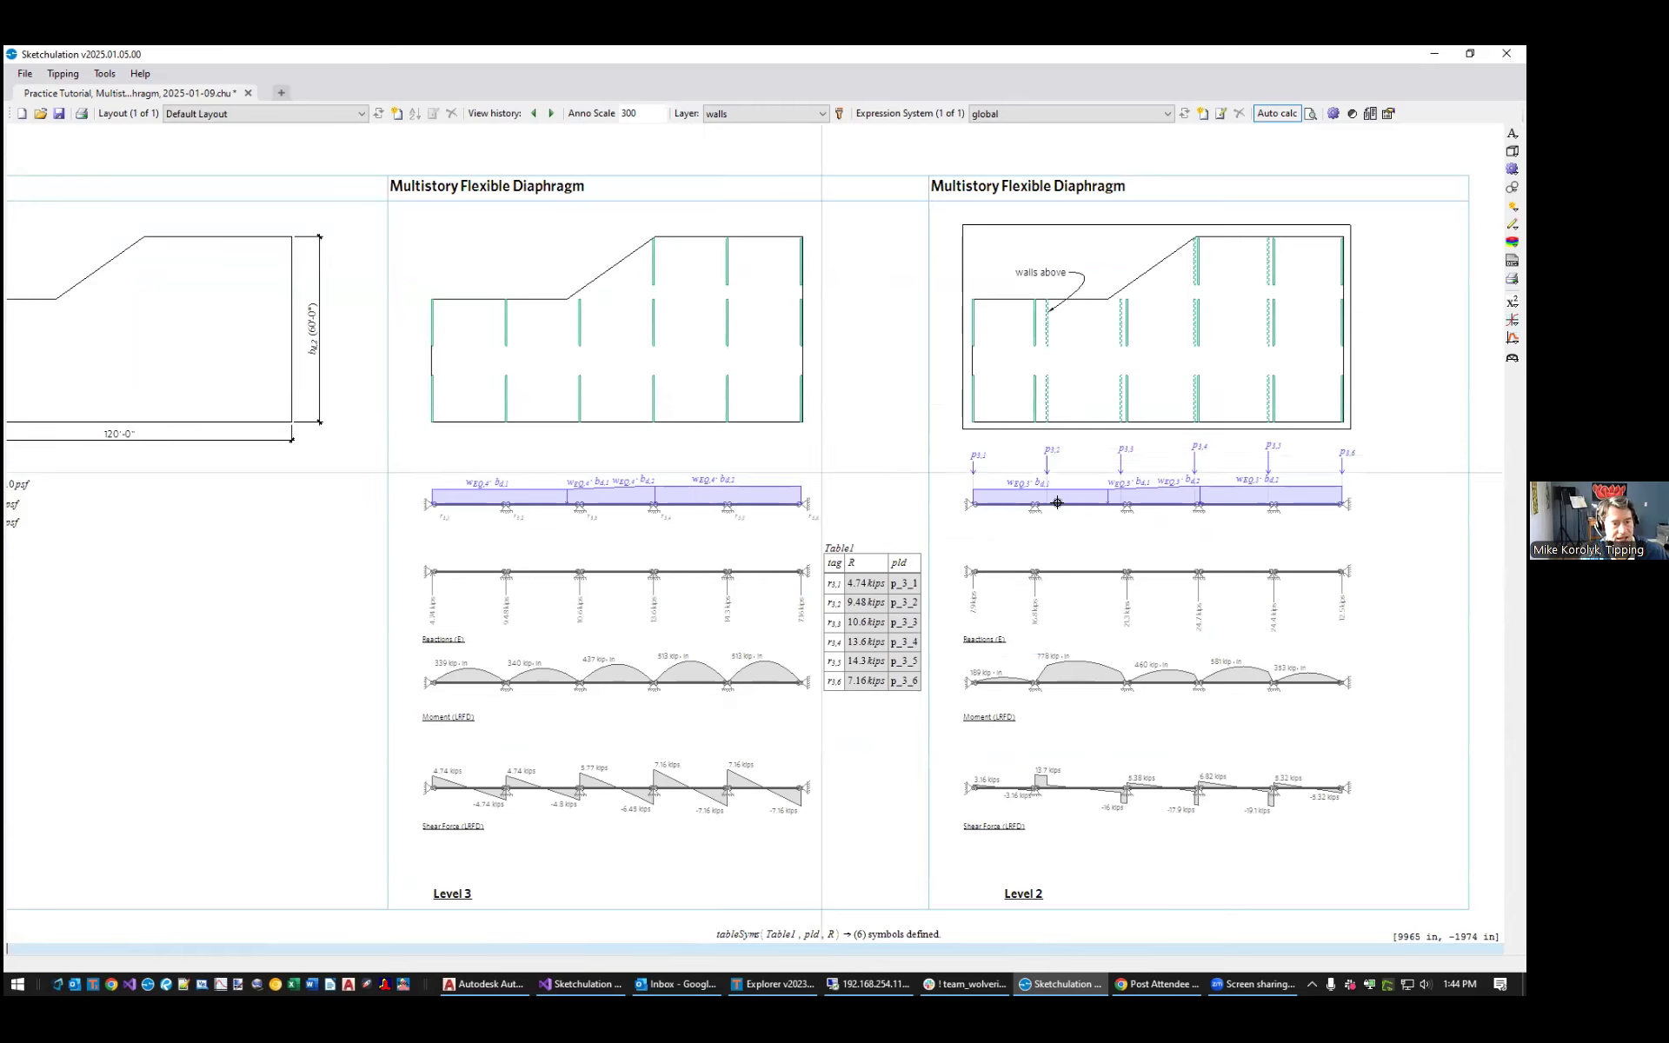
{"action": "middle_click_drag", "start_coordinate": [1359, 540], "coordinate": [1312, 551]}
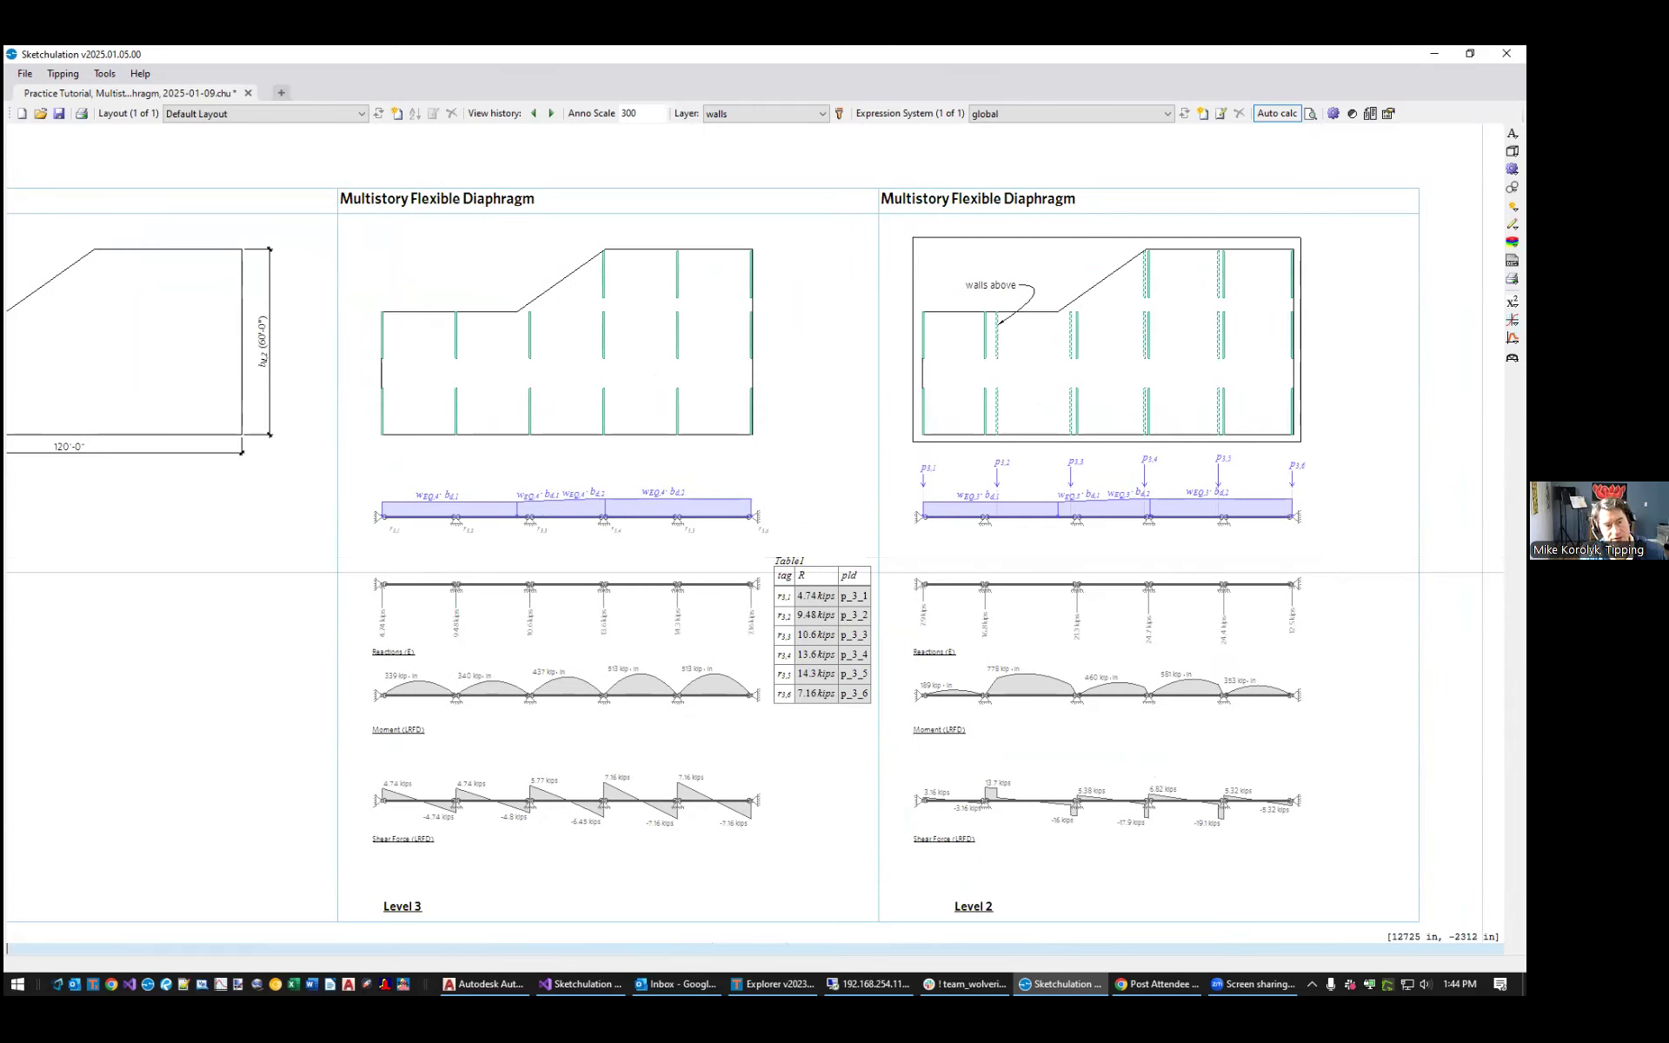
{"action": "middle_click_drag", "start_coordinate": [1446, 677], "coordinate": [1301, 680]}
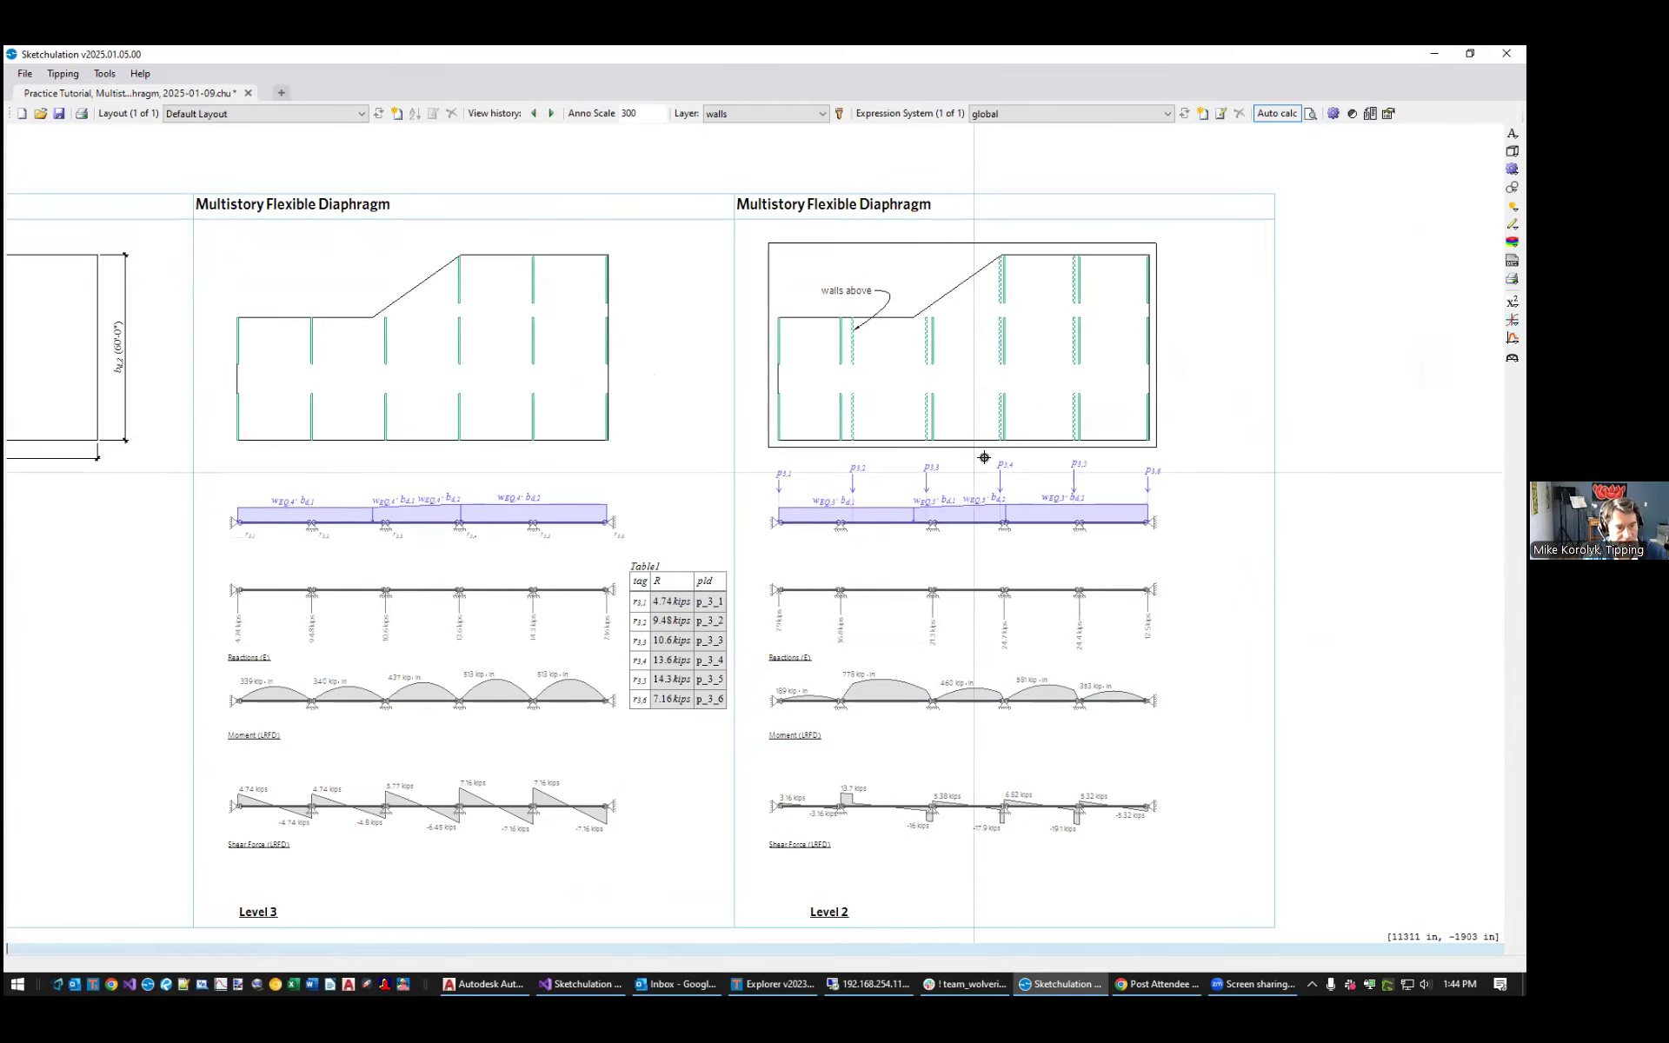
{"action": "scroll", "coordinate": [854, 522], "scroll_direction": "down", "scroll_amount": 2}
{"action": "scroll", "coordinate": [854, 522], "scroll_direction": "up", "scroll_amount": 2}
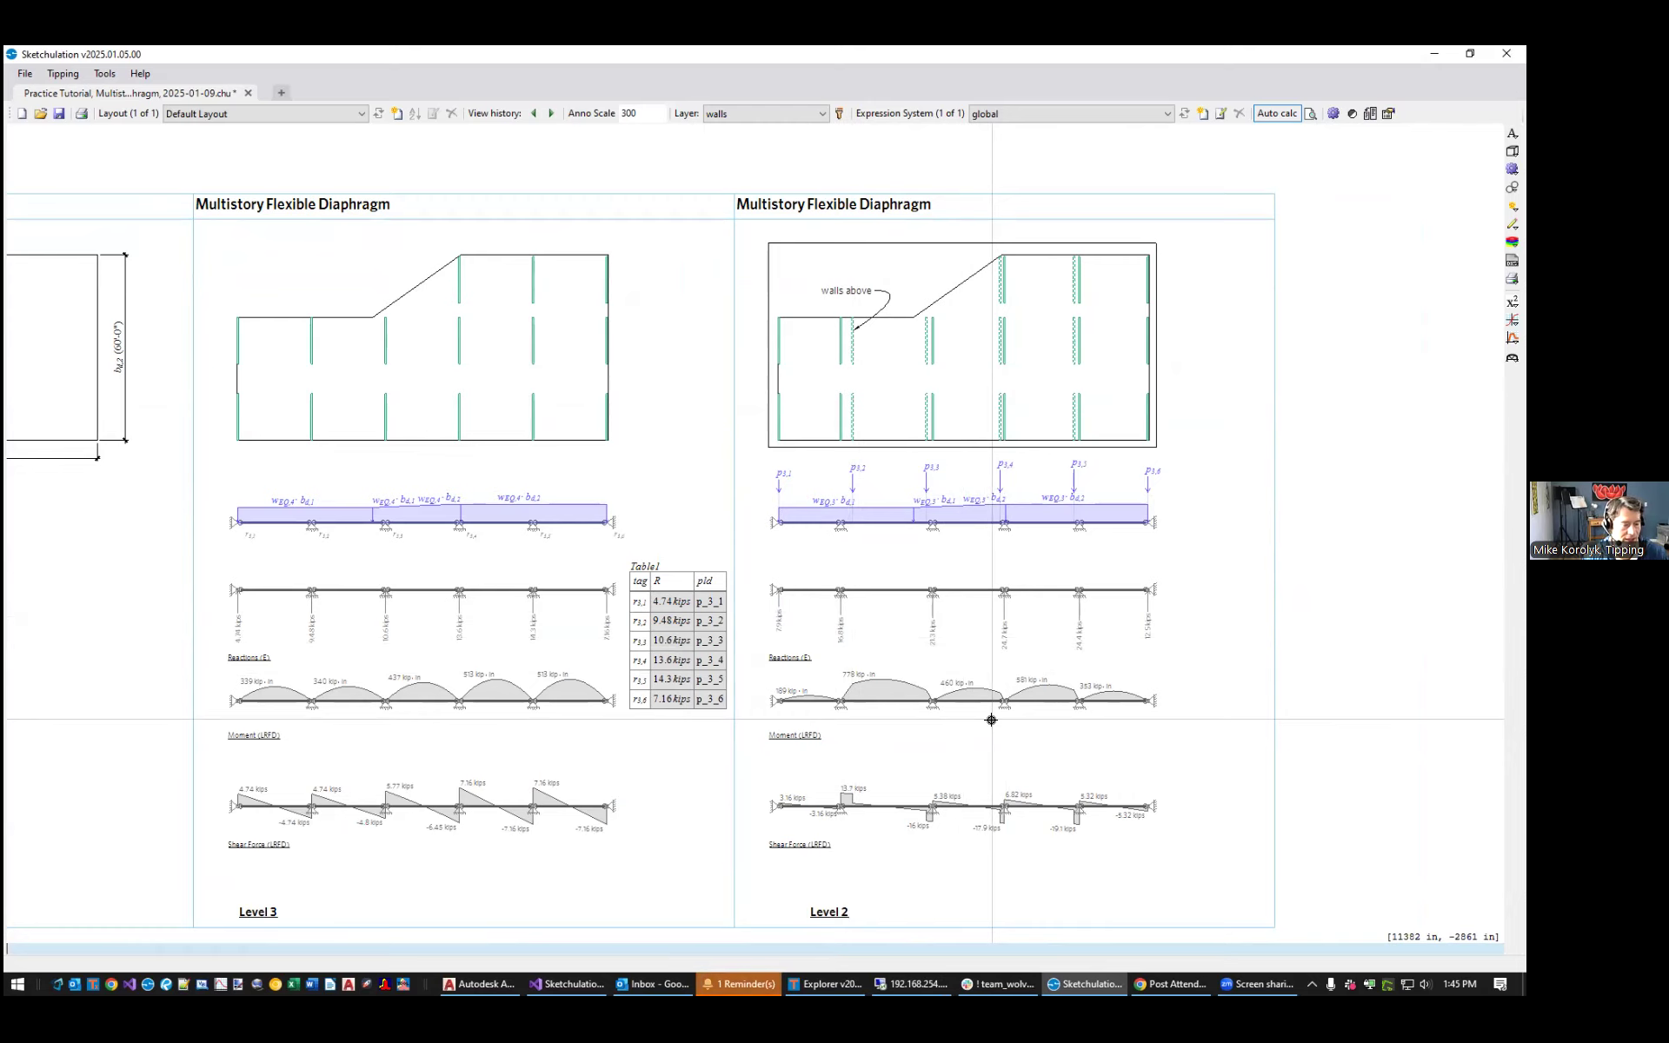
{"action": "scroll", "coordinate": [990, 720], "scroll_direction": "down", "scroll_amount": 2}
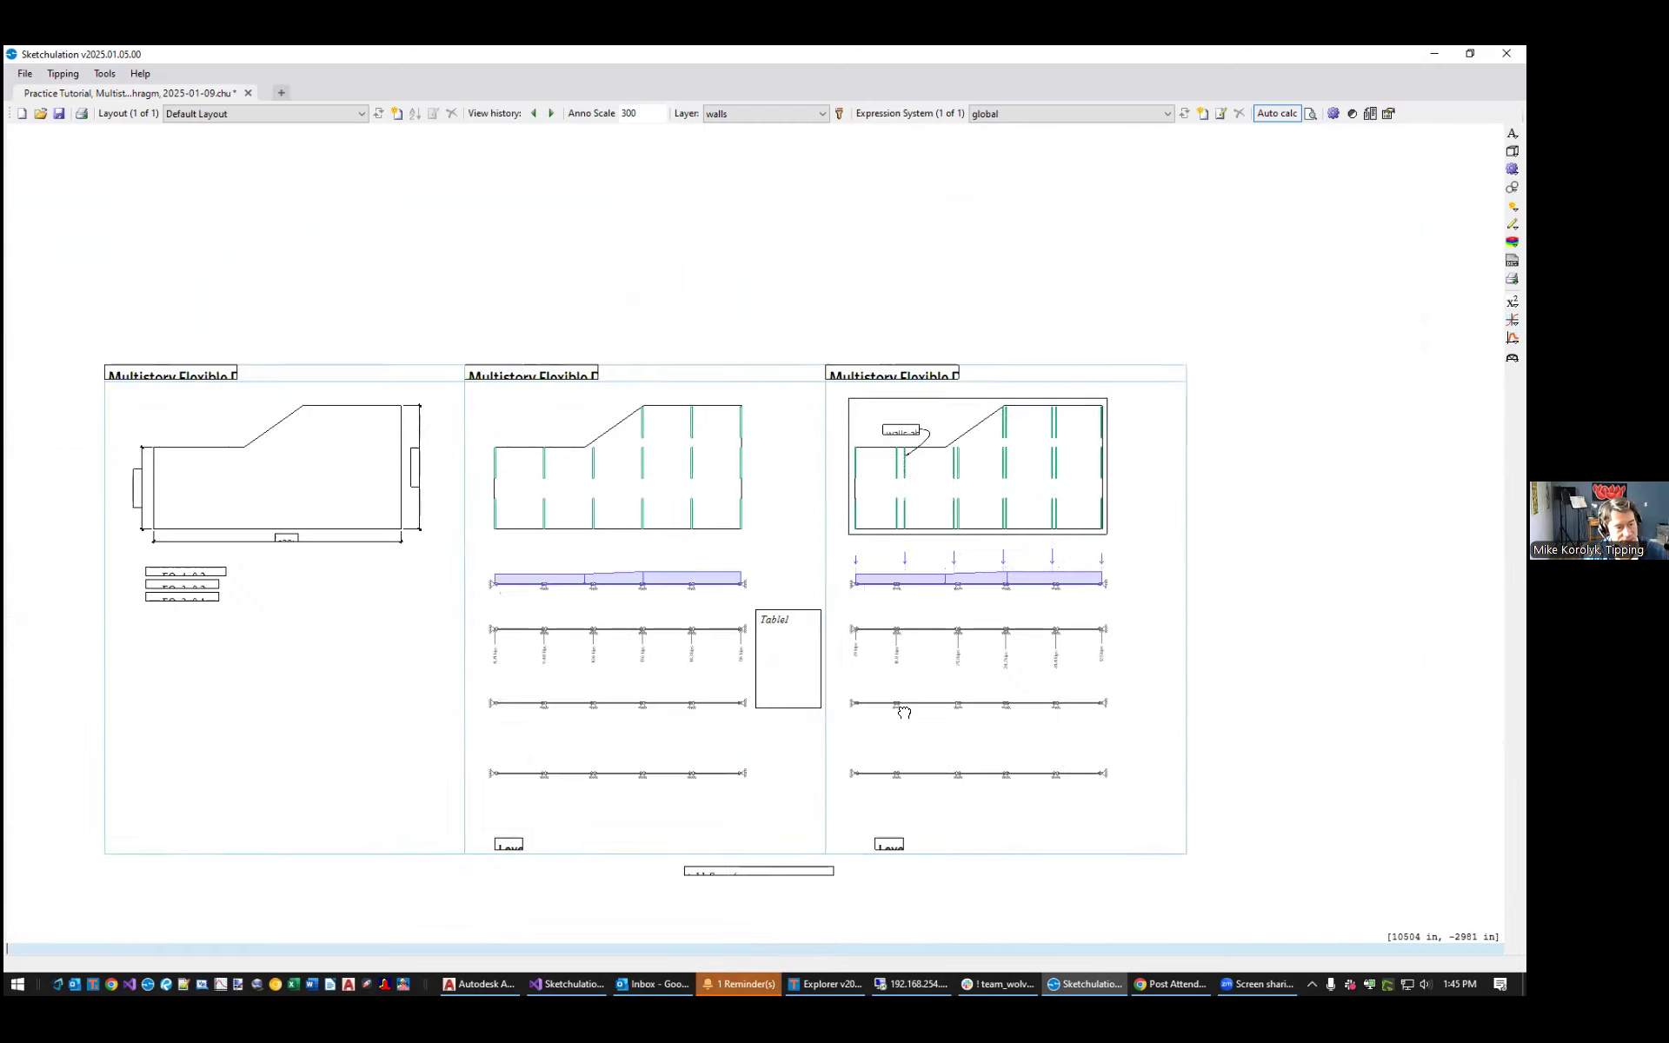
{"action": "type", "text": "z"}
{"action": "key", "text": "Return"}
{"action": "type", "text": "enter E for extents: e"}
{"action": "key", "text": "Return"}
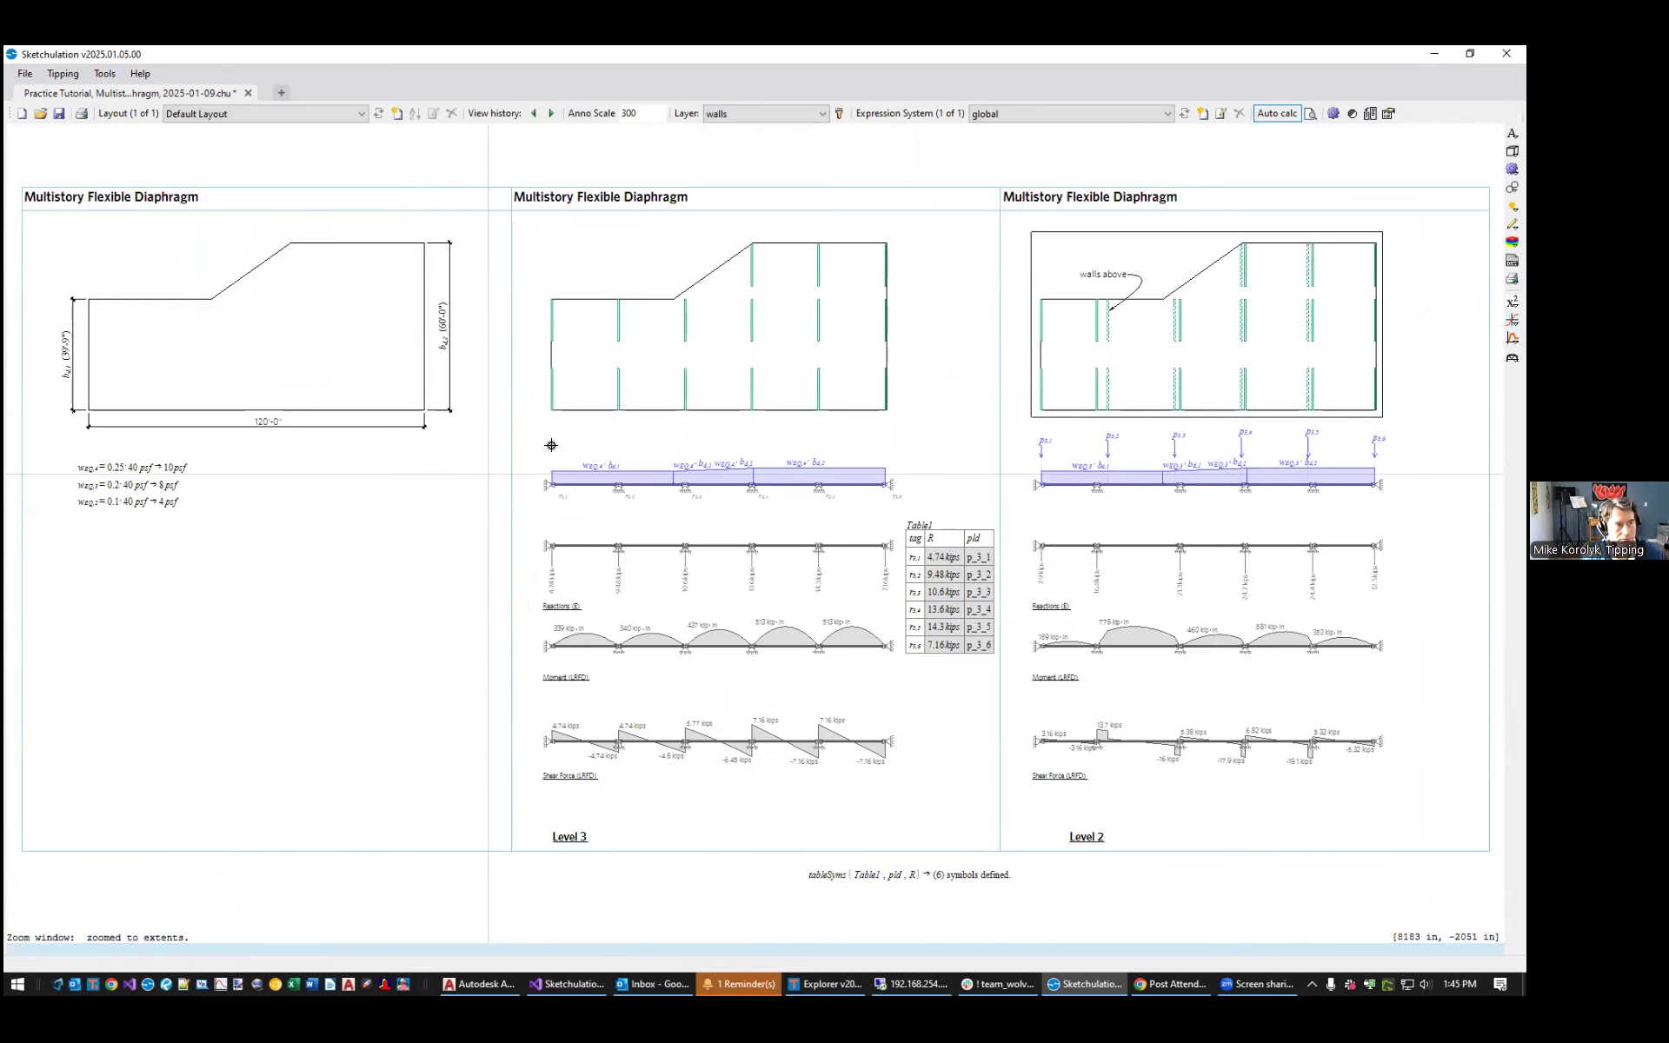